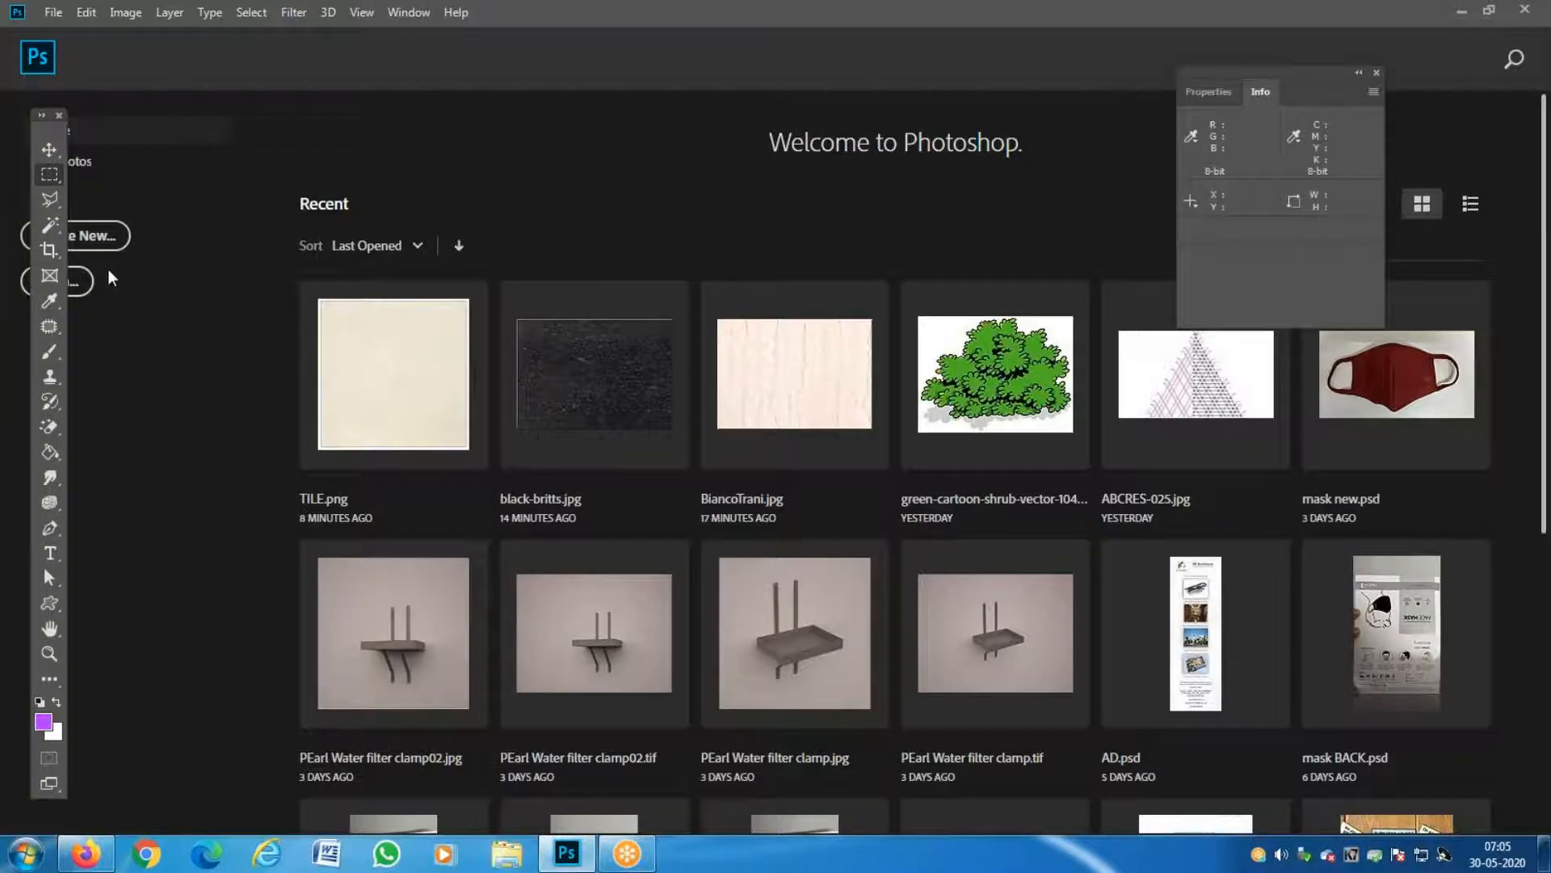
Start a new document and set its measurement unit to millimetres.
{"action": "left_click", "coordinate": [99, 240]}
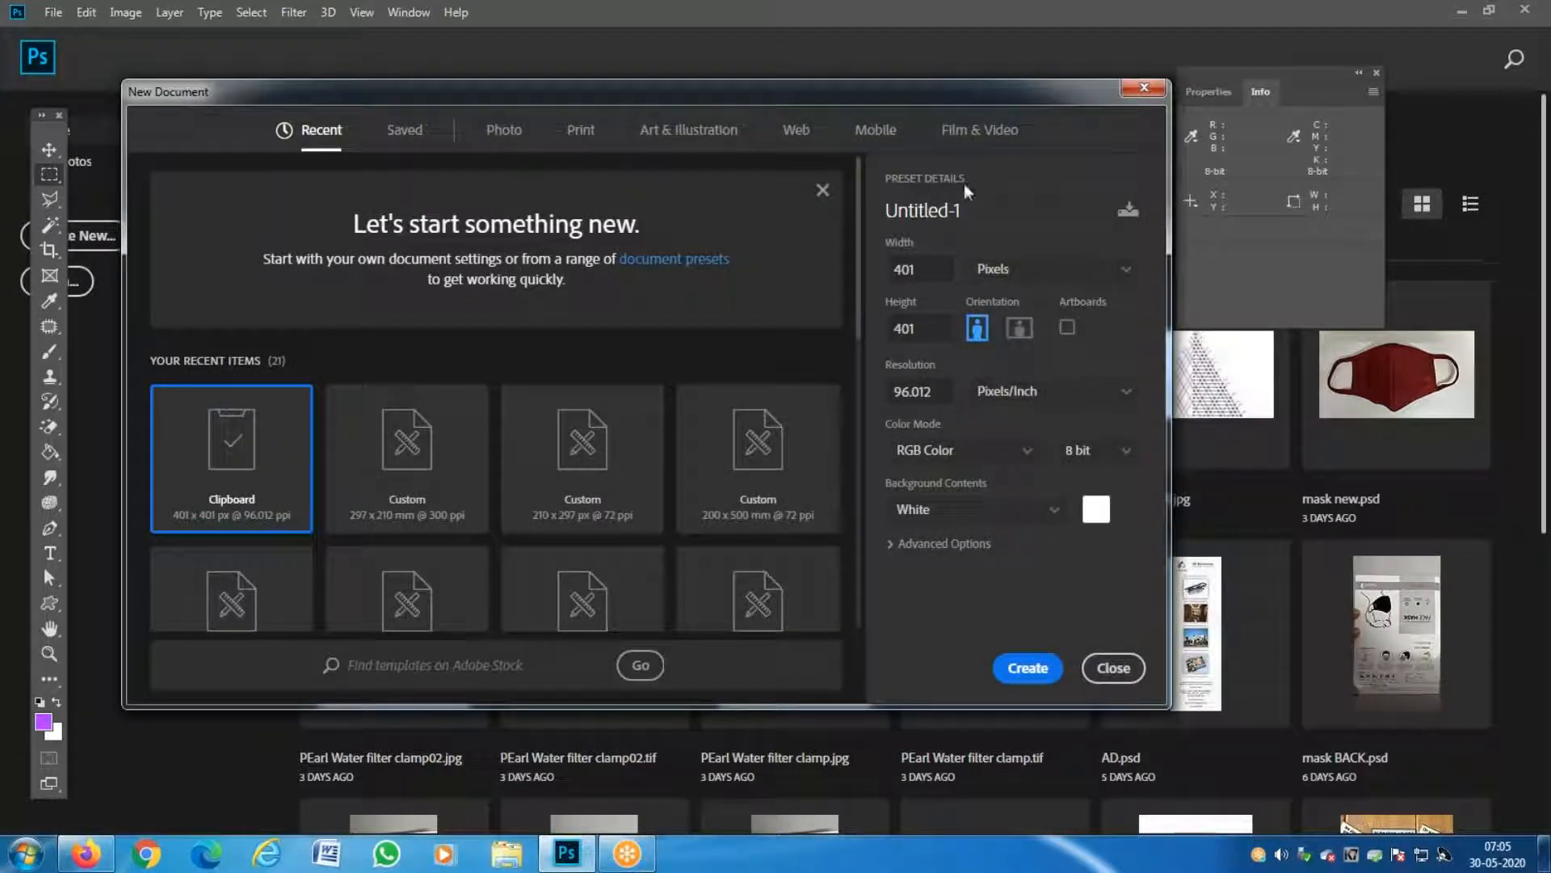
{"action": "left_click_drag", "start_coordinate": [929, 274], "coordinate": [633, 296]}
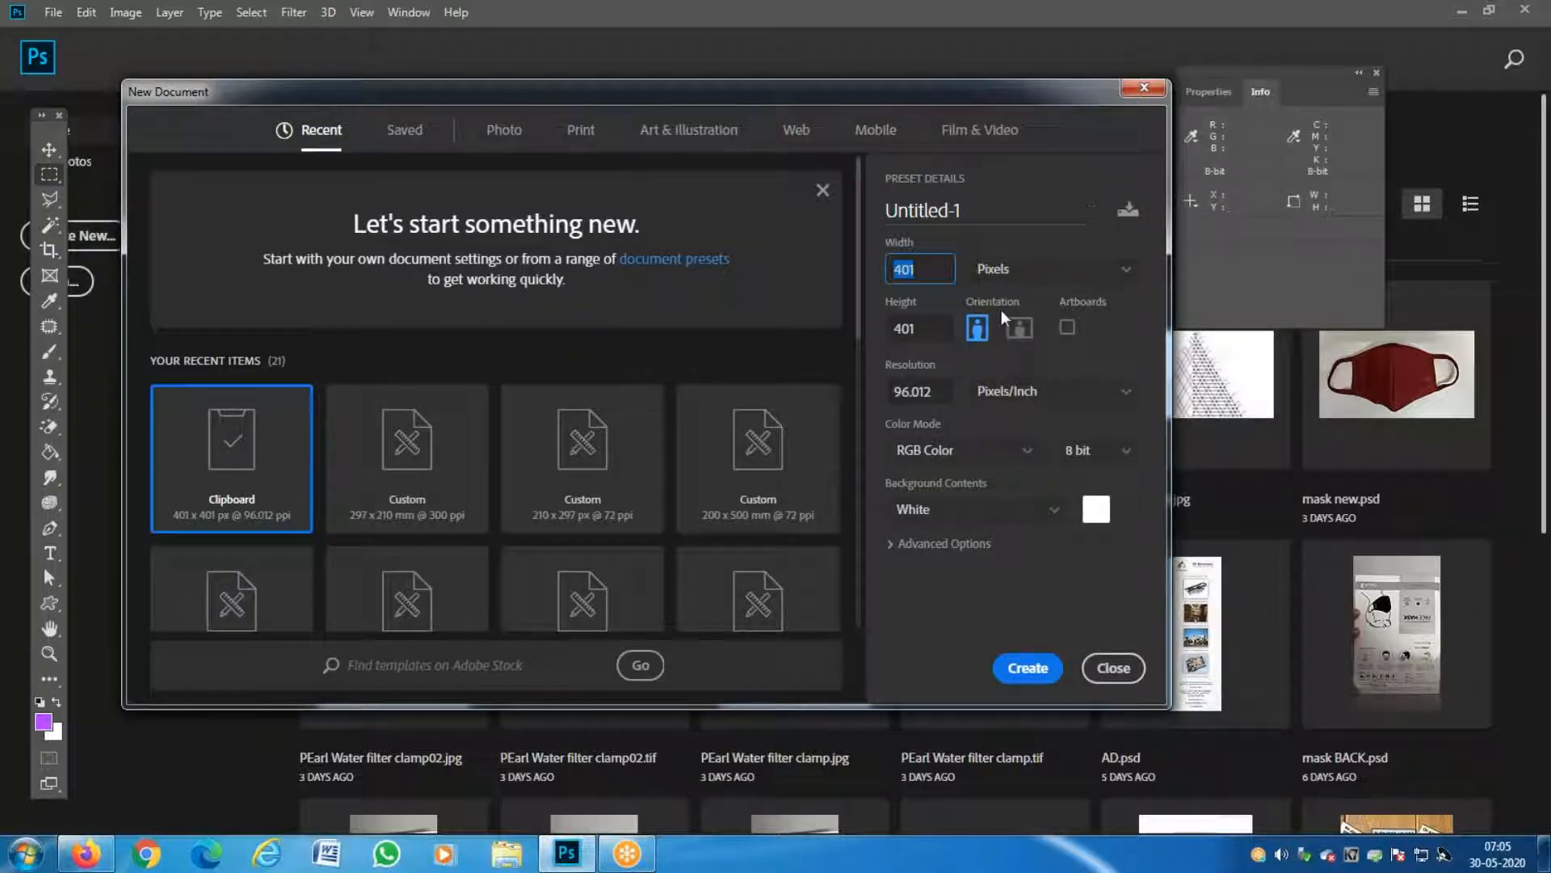
{"action": "key", "text": "shift+Tab"}
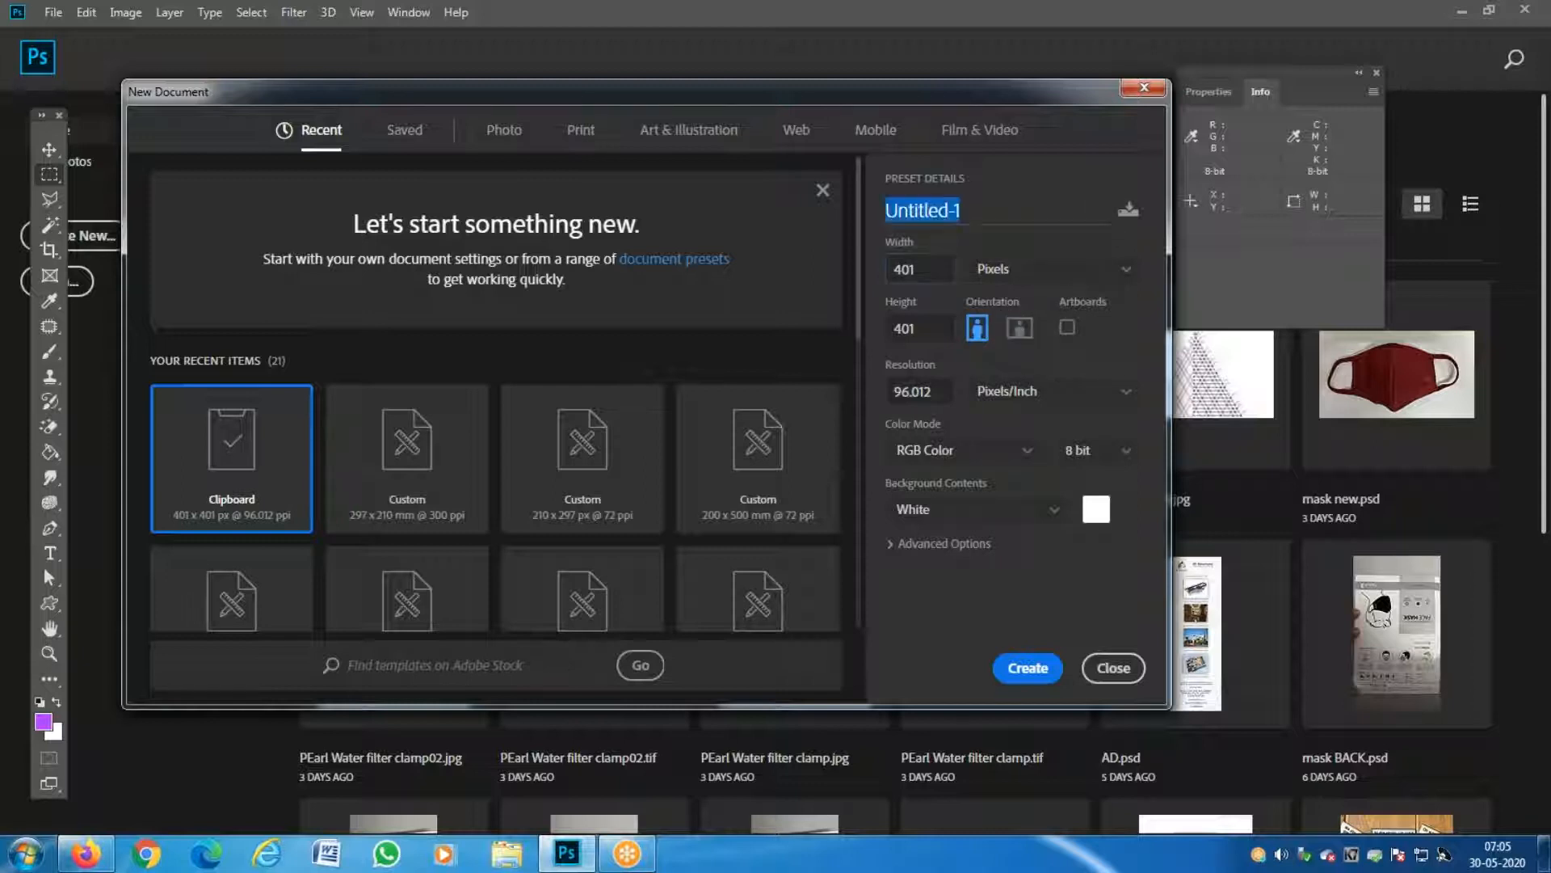
{"action": "left_click", "coordinate": [929, 267]}
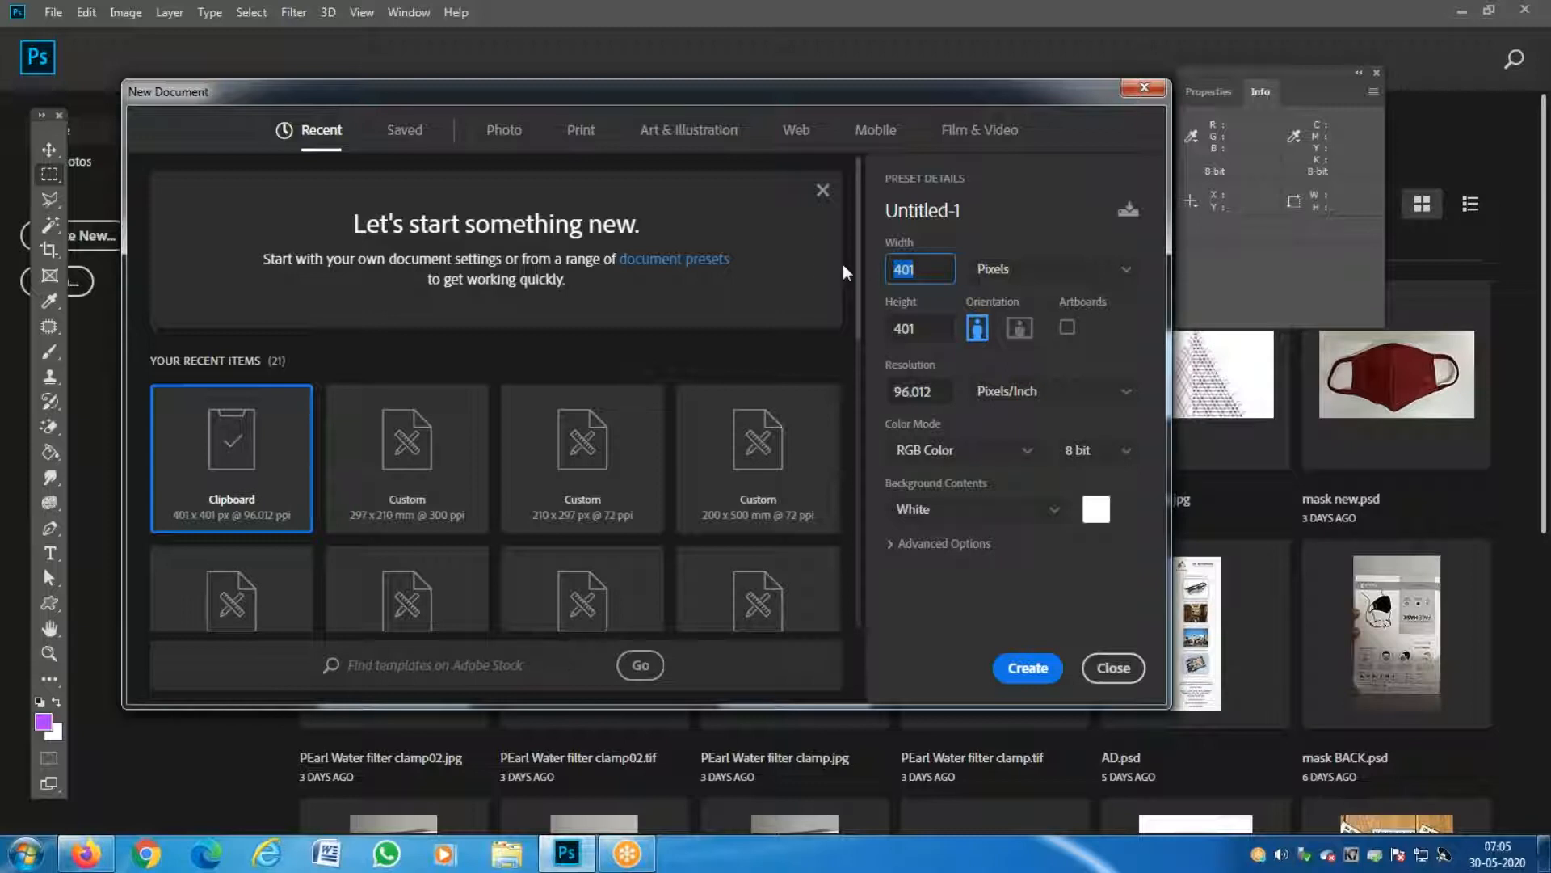
{"action": "key", "text": "BackSpace"}
{"action": "type", "text": "297"}
{"action": "key", "text": "Tab"}
{"action": "left_click", "coordinate": [1035, 276]}
{"action": "left_click", "coordinate": [1010, 390]}
Set the new document's width to 297 mm and its height to 210 mm.
{"action": "left_click", "coordinate": [911, 274]}
{"action": "type", "text": "297"}
{"action": "key", "text": "Tab"}
{"action": "type", "text": "210"}
{"action": "key", "text": "Tab"}
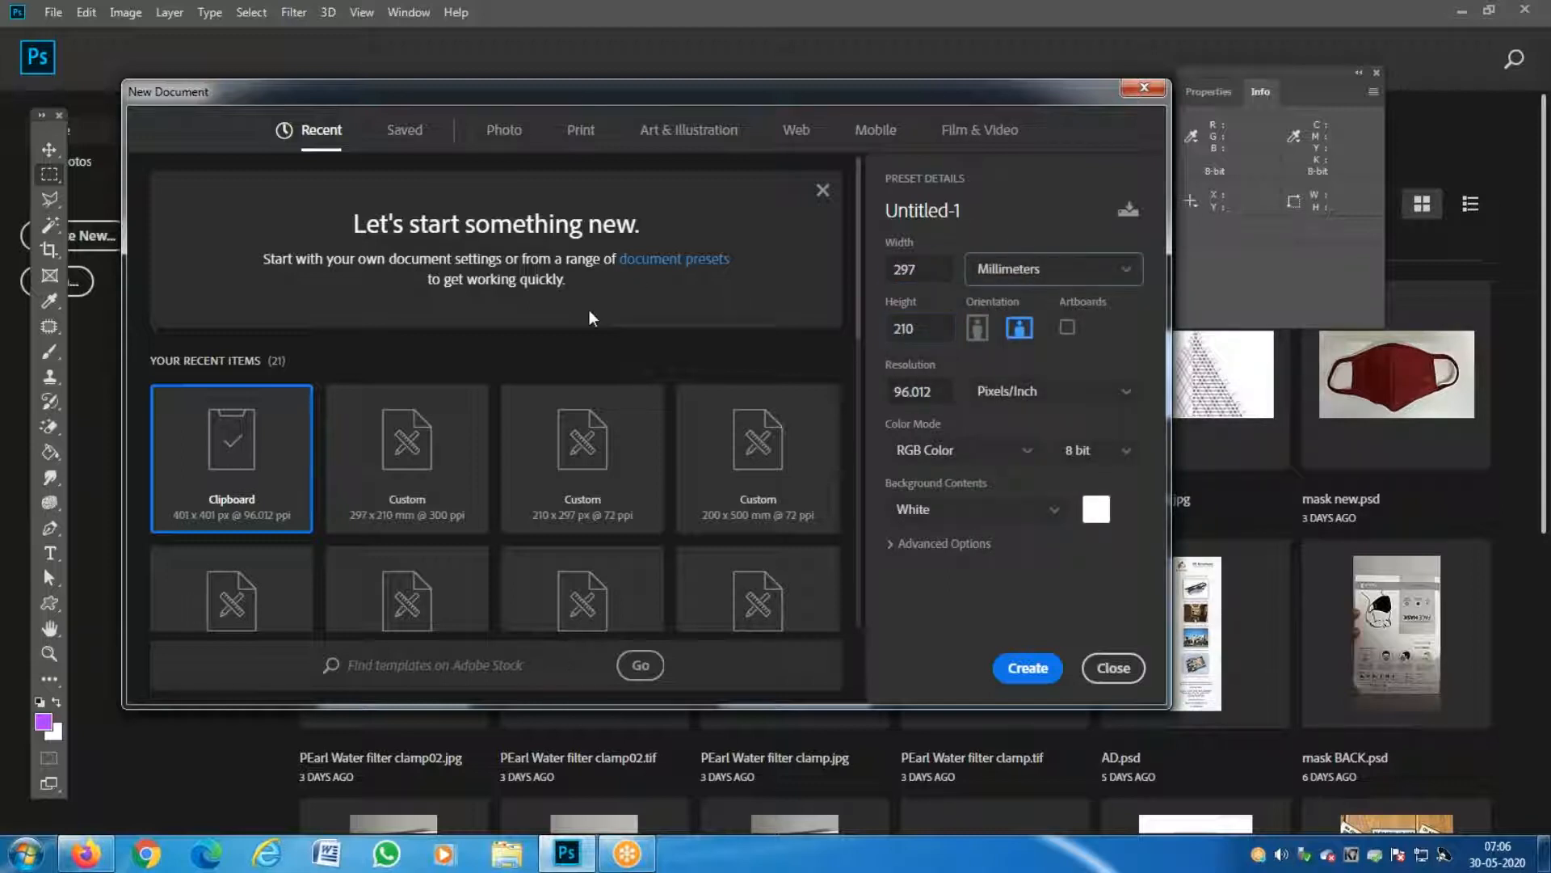
Set the resolution to 300 pixels per inch and create the document.
{"action": "left_click", "coordinate": [952, 386]}
{"action": "type", "text": "300"}
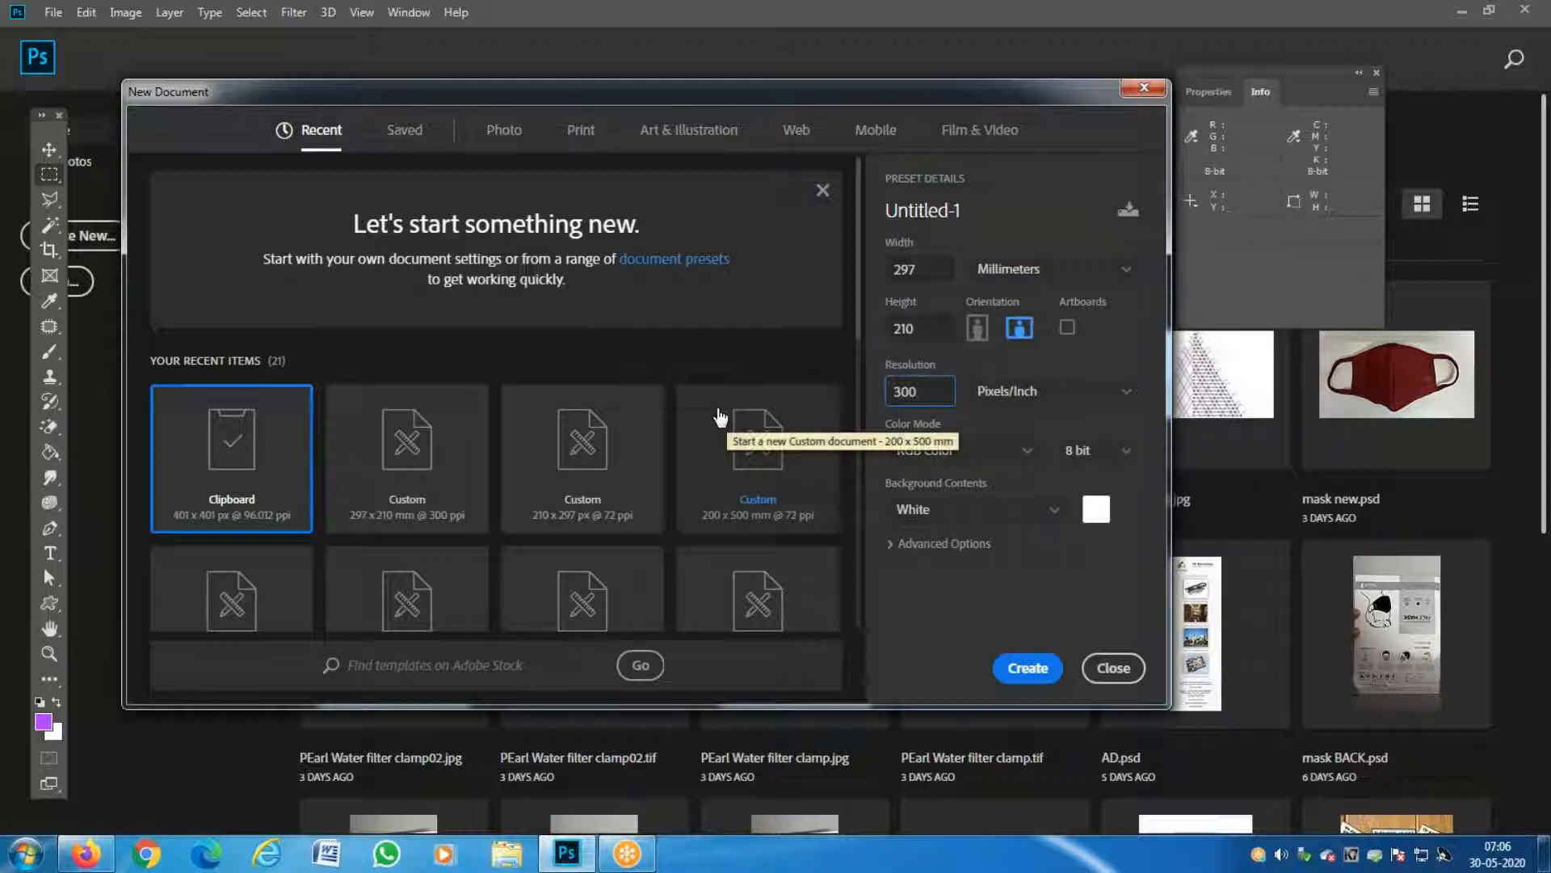
{"action": "left_click", "coordinate": [1027, 668]}
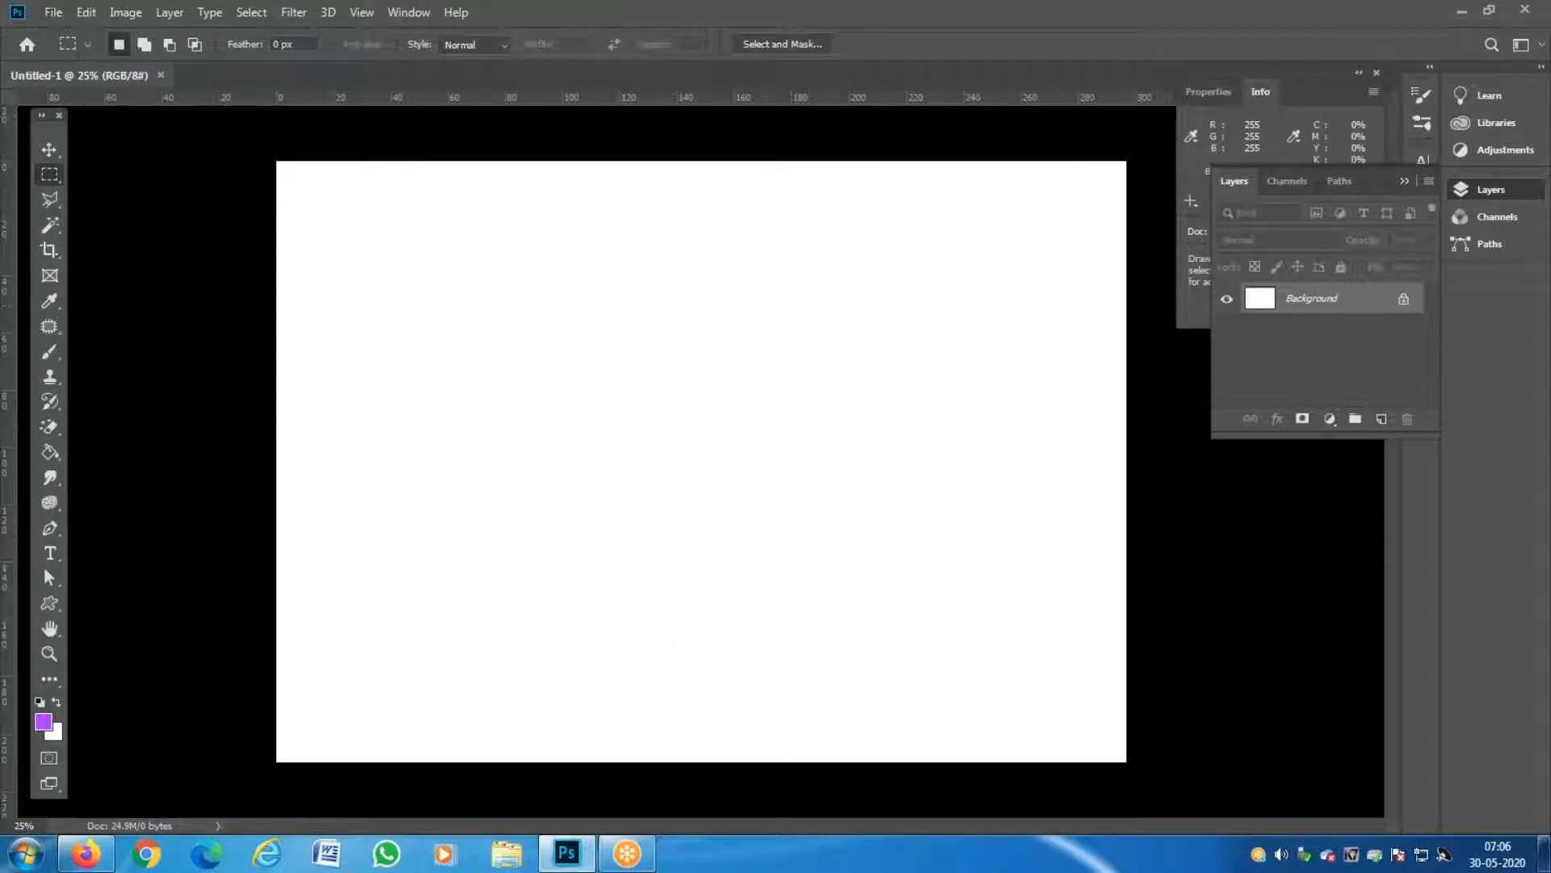
Choose 4SEMCLASS11-FloorPlan-Level1-Model.pdf from the CLASS 18 folder for embedded placement in the blank document.
{"action": "left_click", "coordinate": [57, 16]}
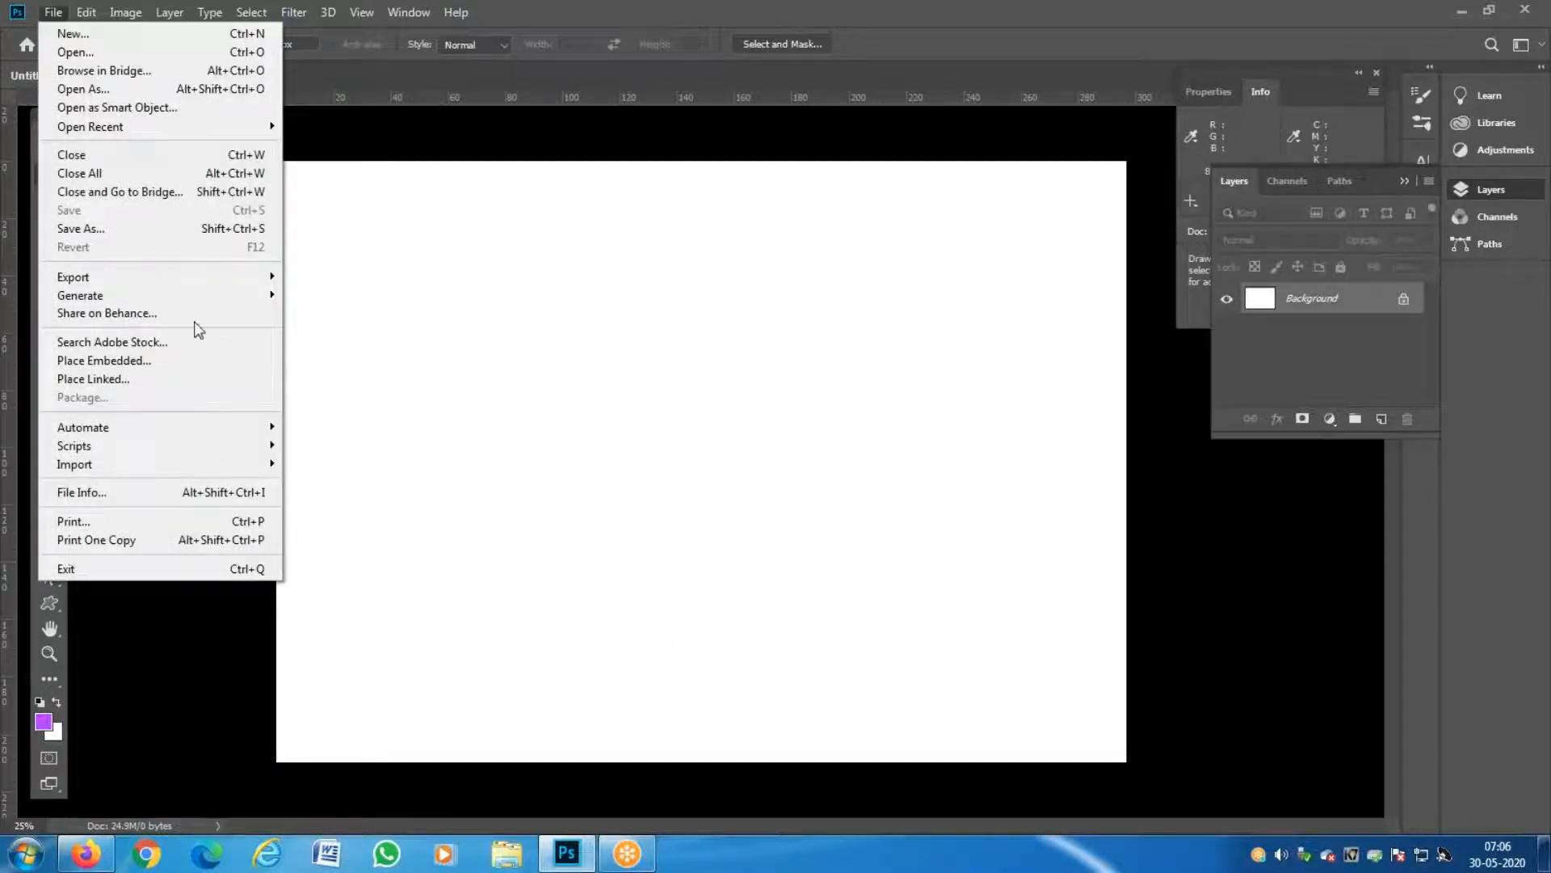
{"action": "mouse_move", "coordinate": [86, 20]}
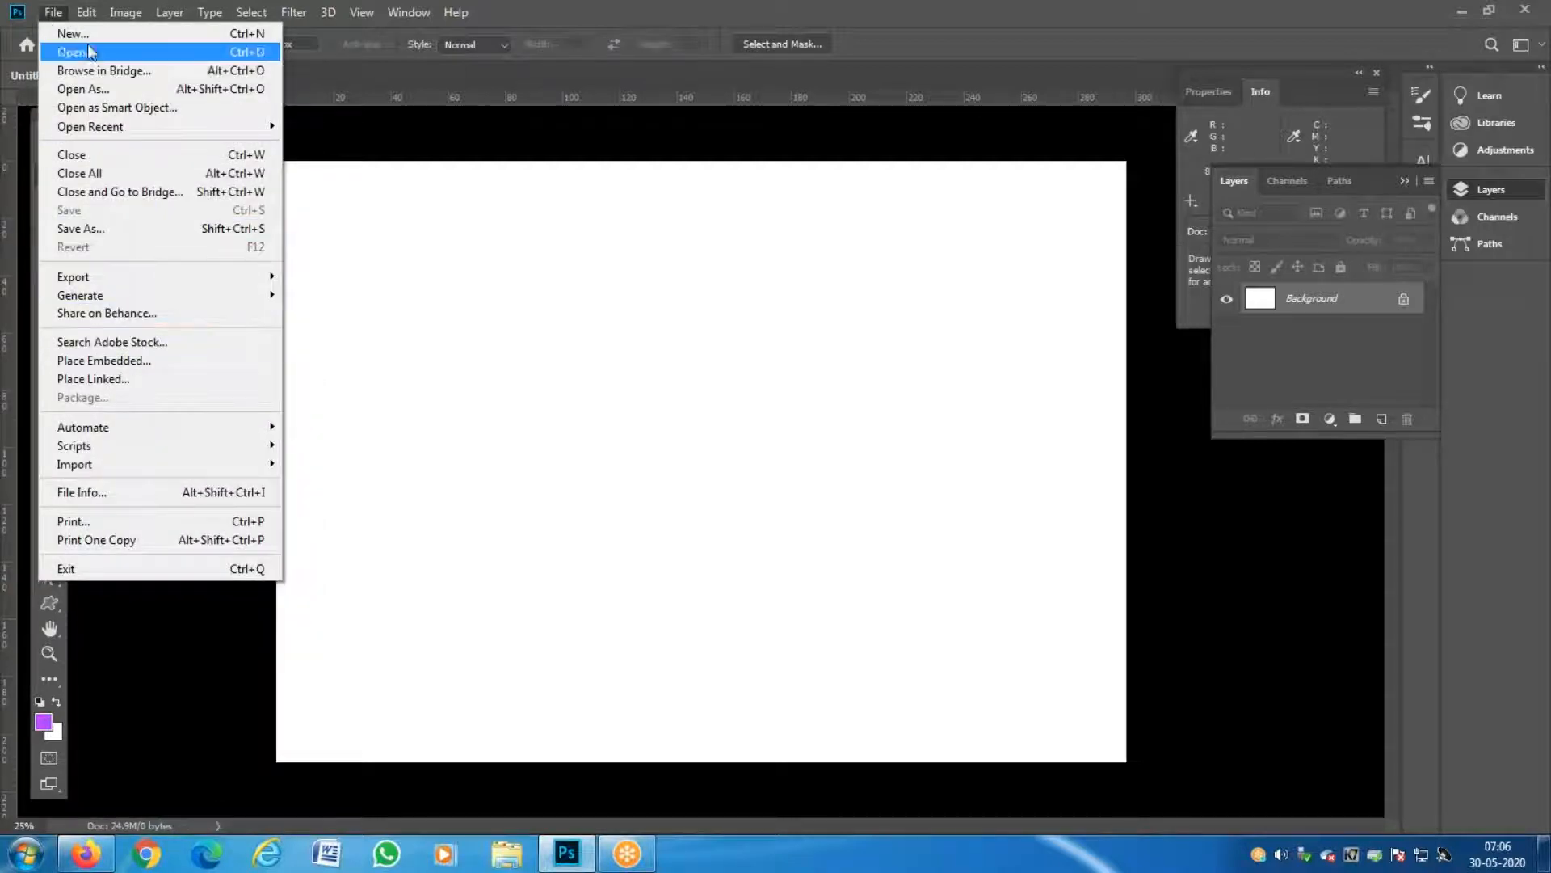
{"action": "left_click", "coordinate": [150, 364]}
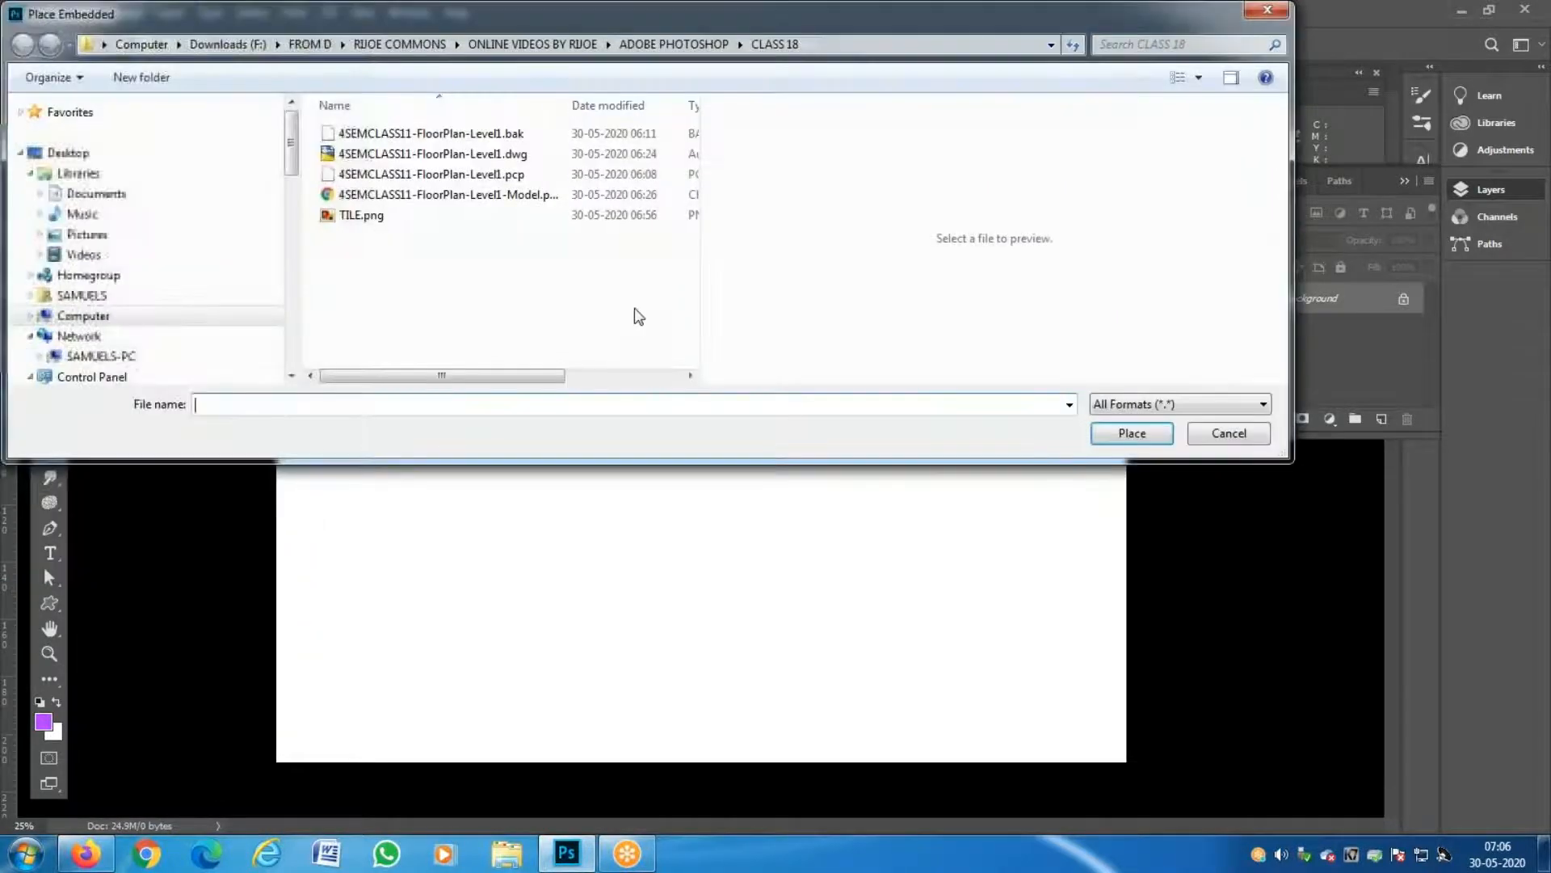
{"action": "left_click", "coordinate": [445, 202]}
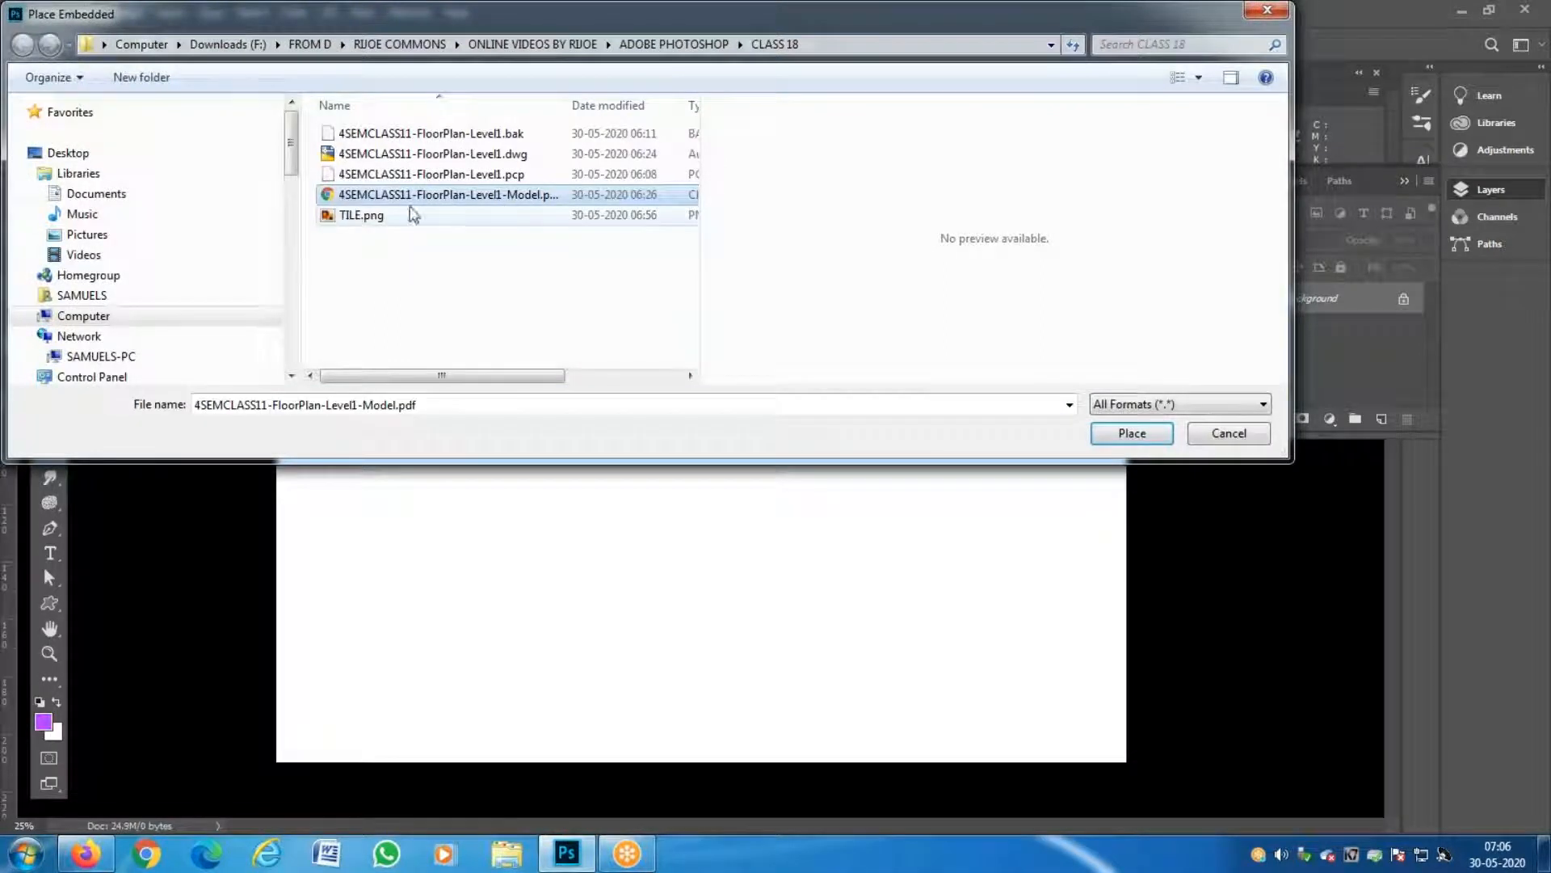
{"action": "left_click", "coordinate": [408, 162]}
{"action": "left_click", "coordinate": [418, 200]}
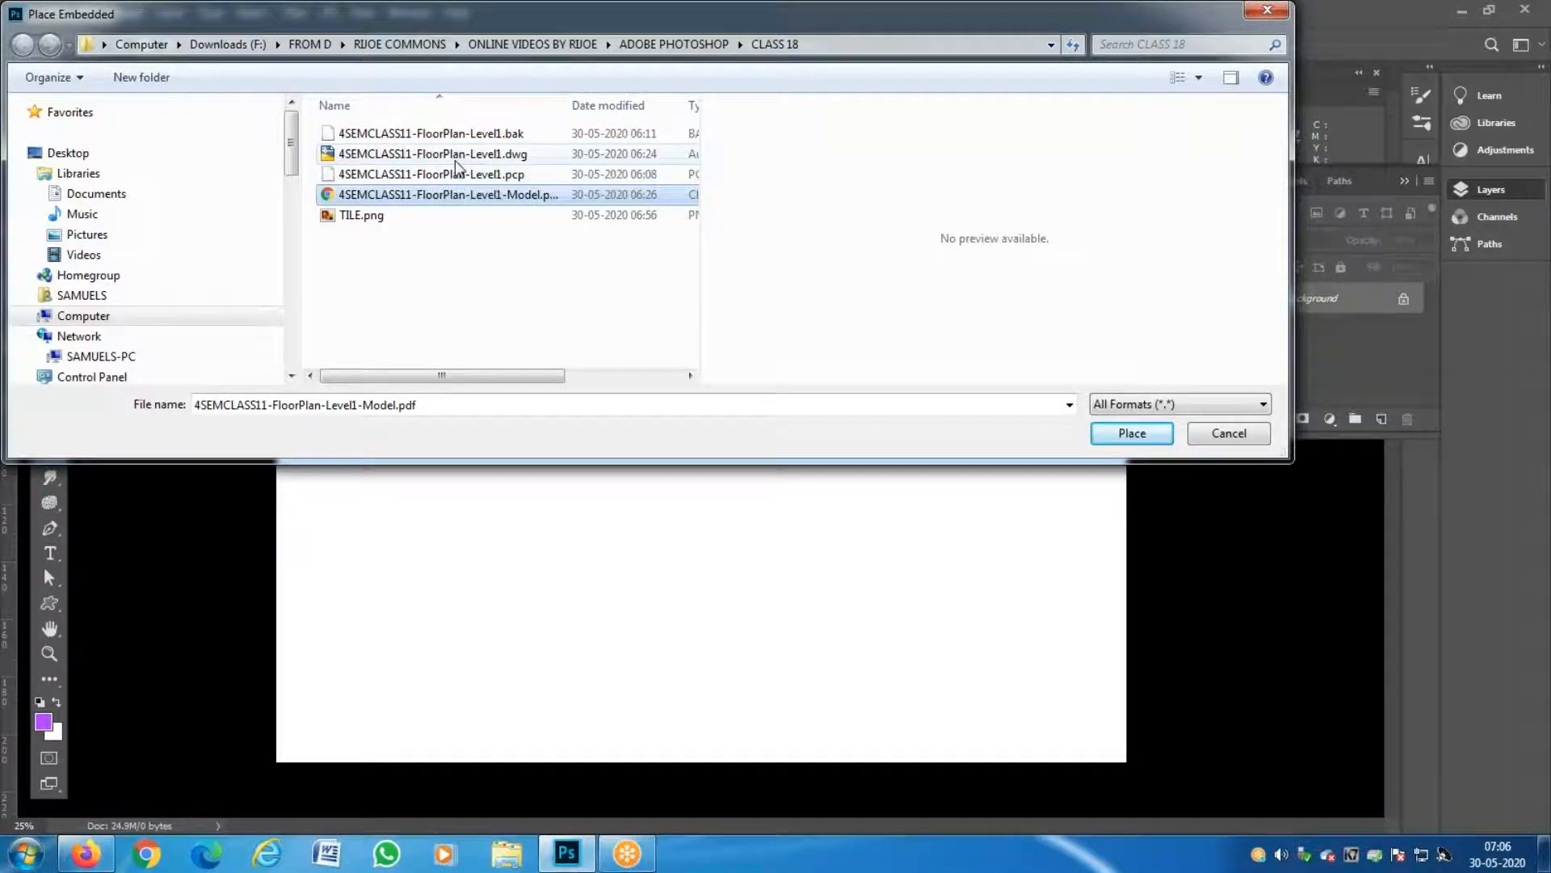
{"action": "double_click", "coordinate": [463, 199]}
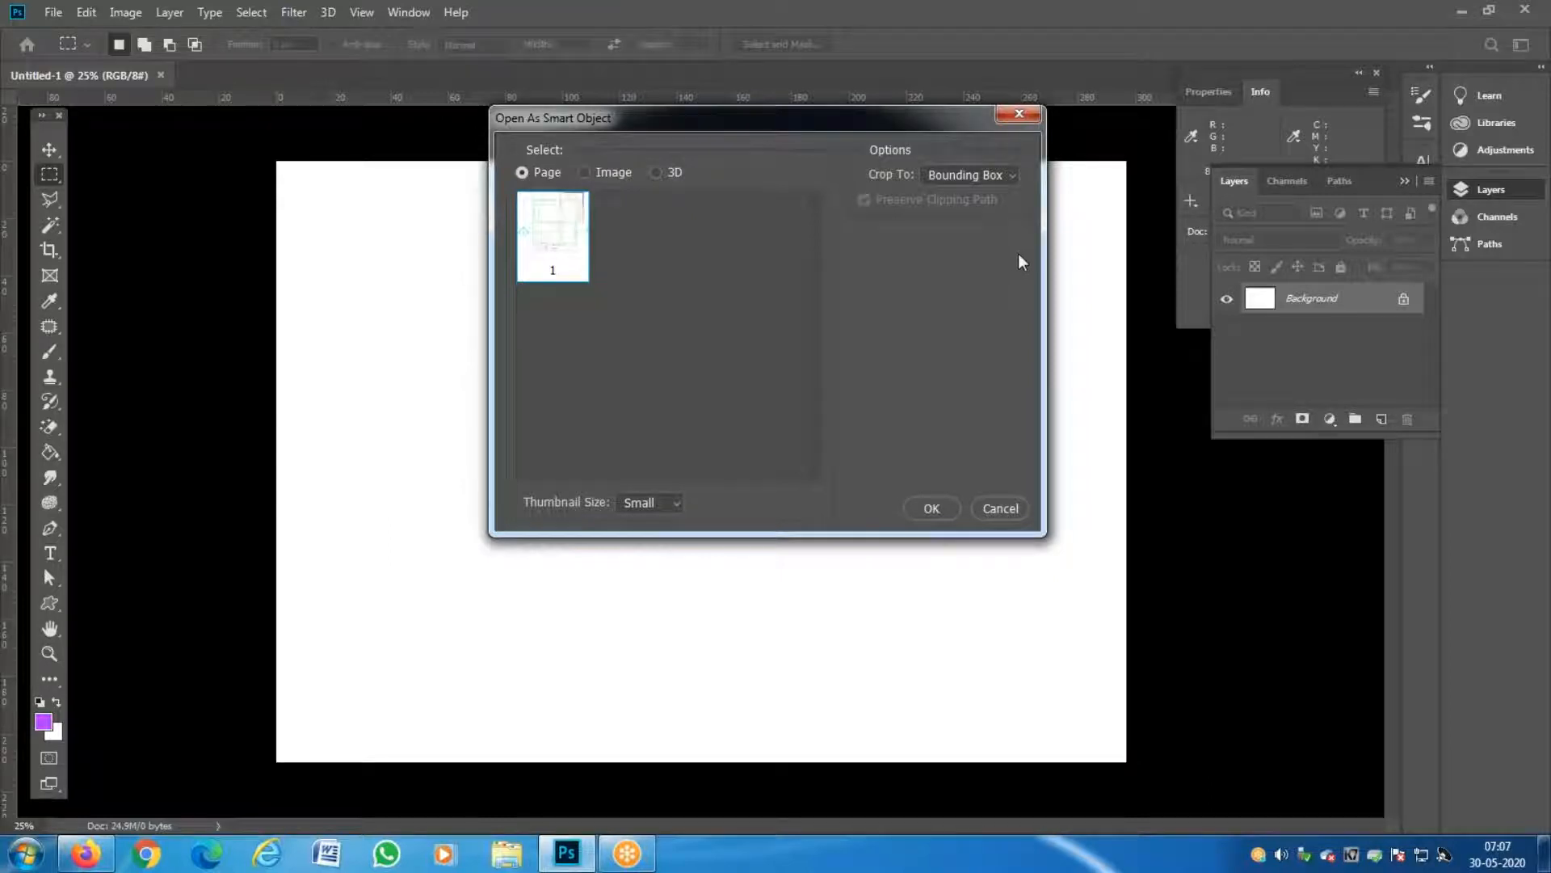
Crop the PDF page to its Media Box and commit the placed floor plan at the offered size.
{"action": "left_click", "coordinate": [1009, 175]}
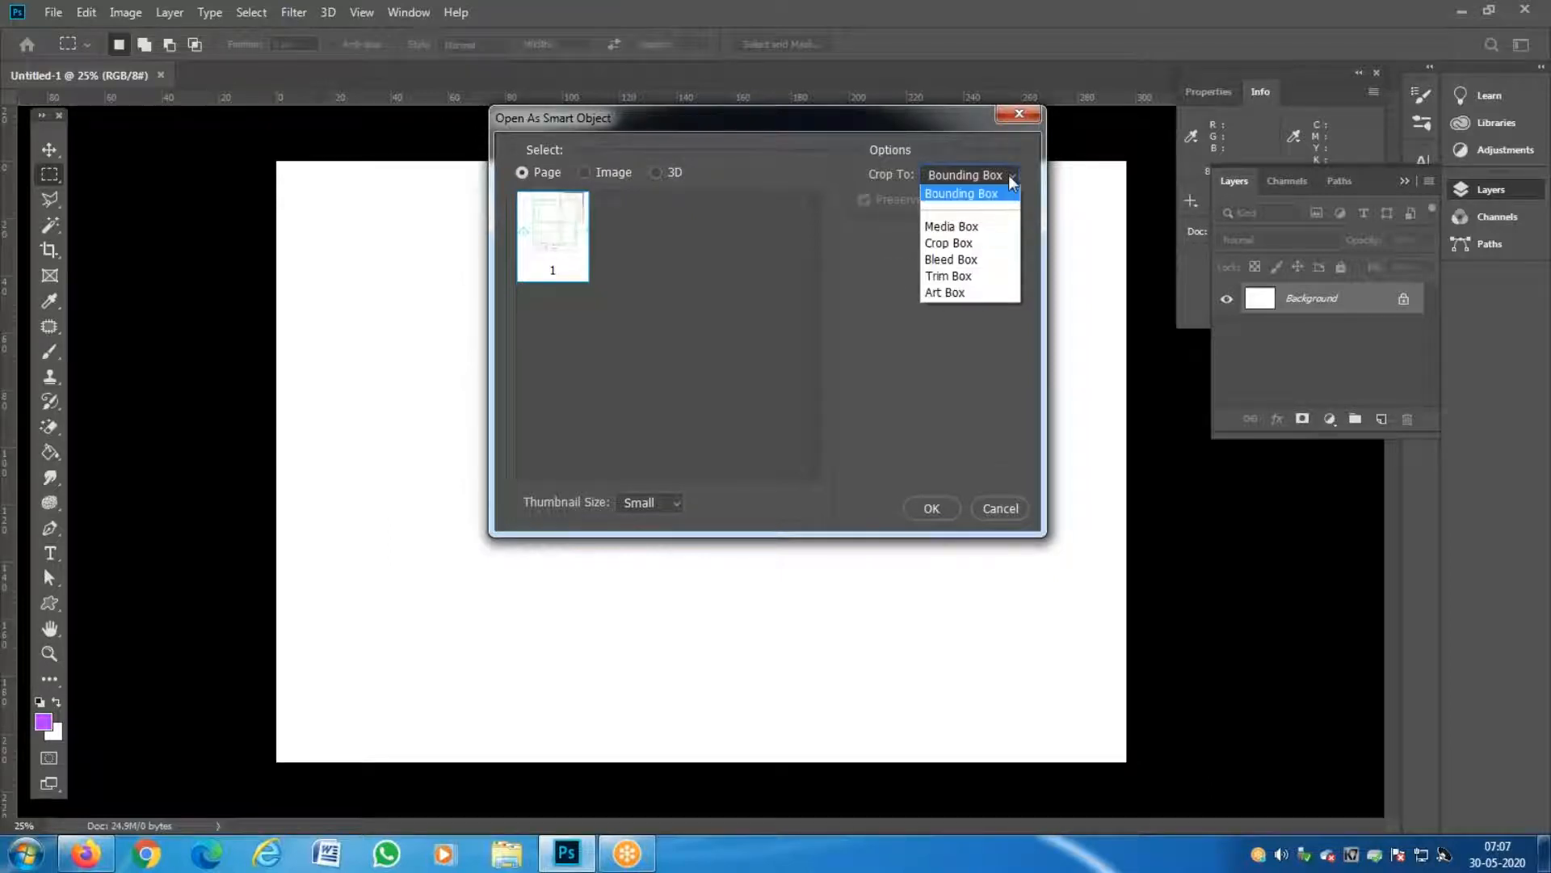
{"action": "left_click", "coordinate": [991, 228]}
{"action": "left_click", "coordinate": [925, 507]}
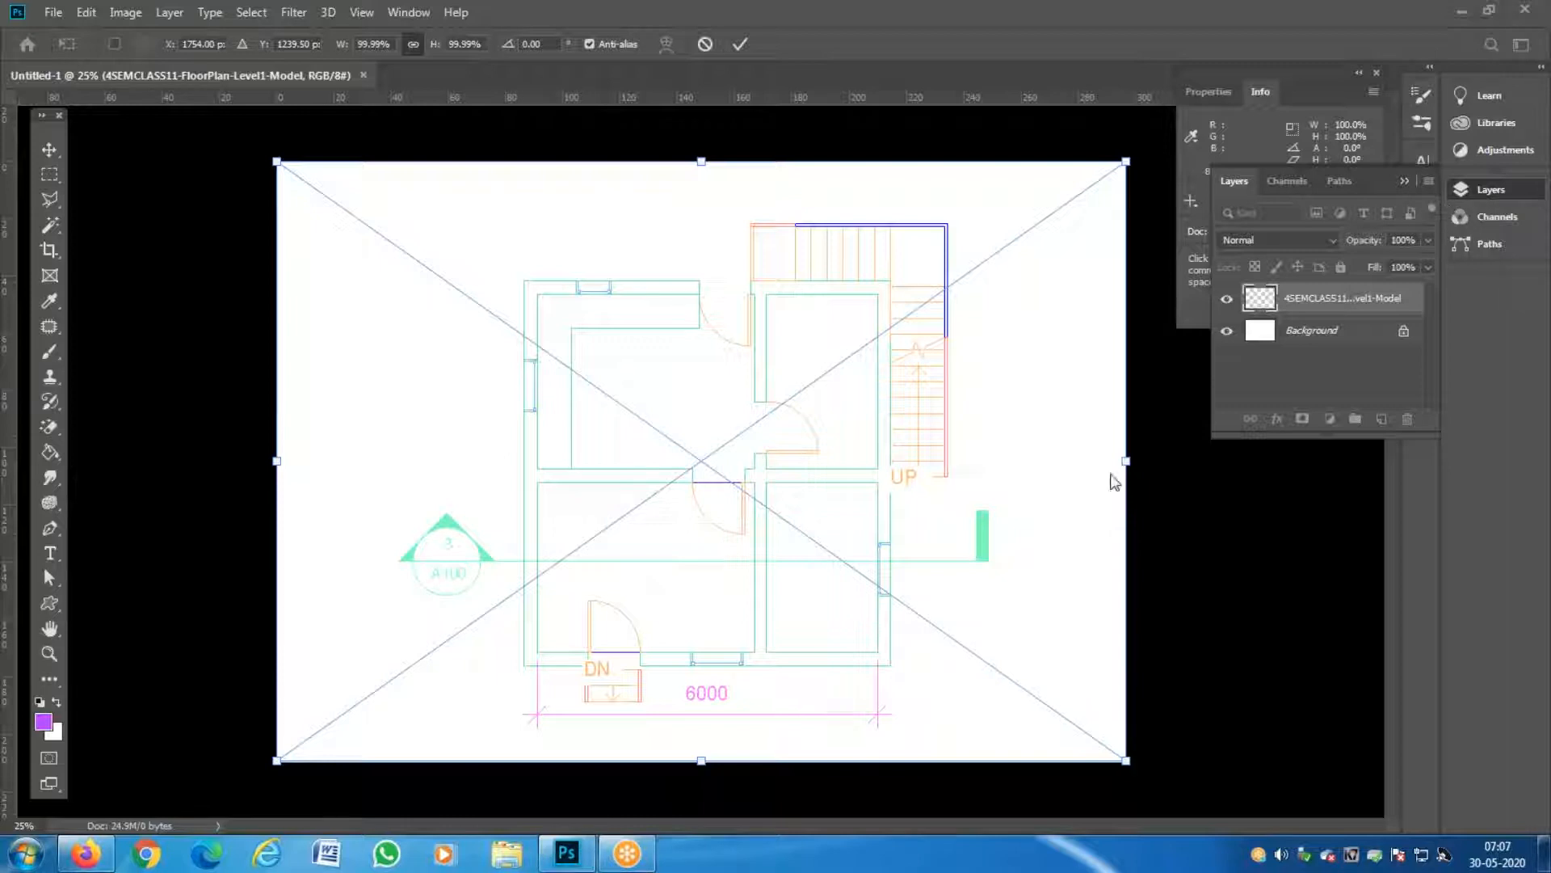
{"action": "key", "text": "Return"}
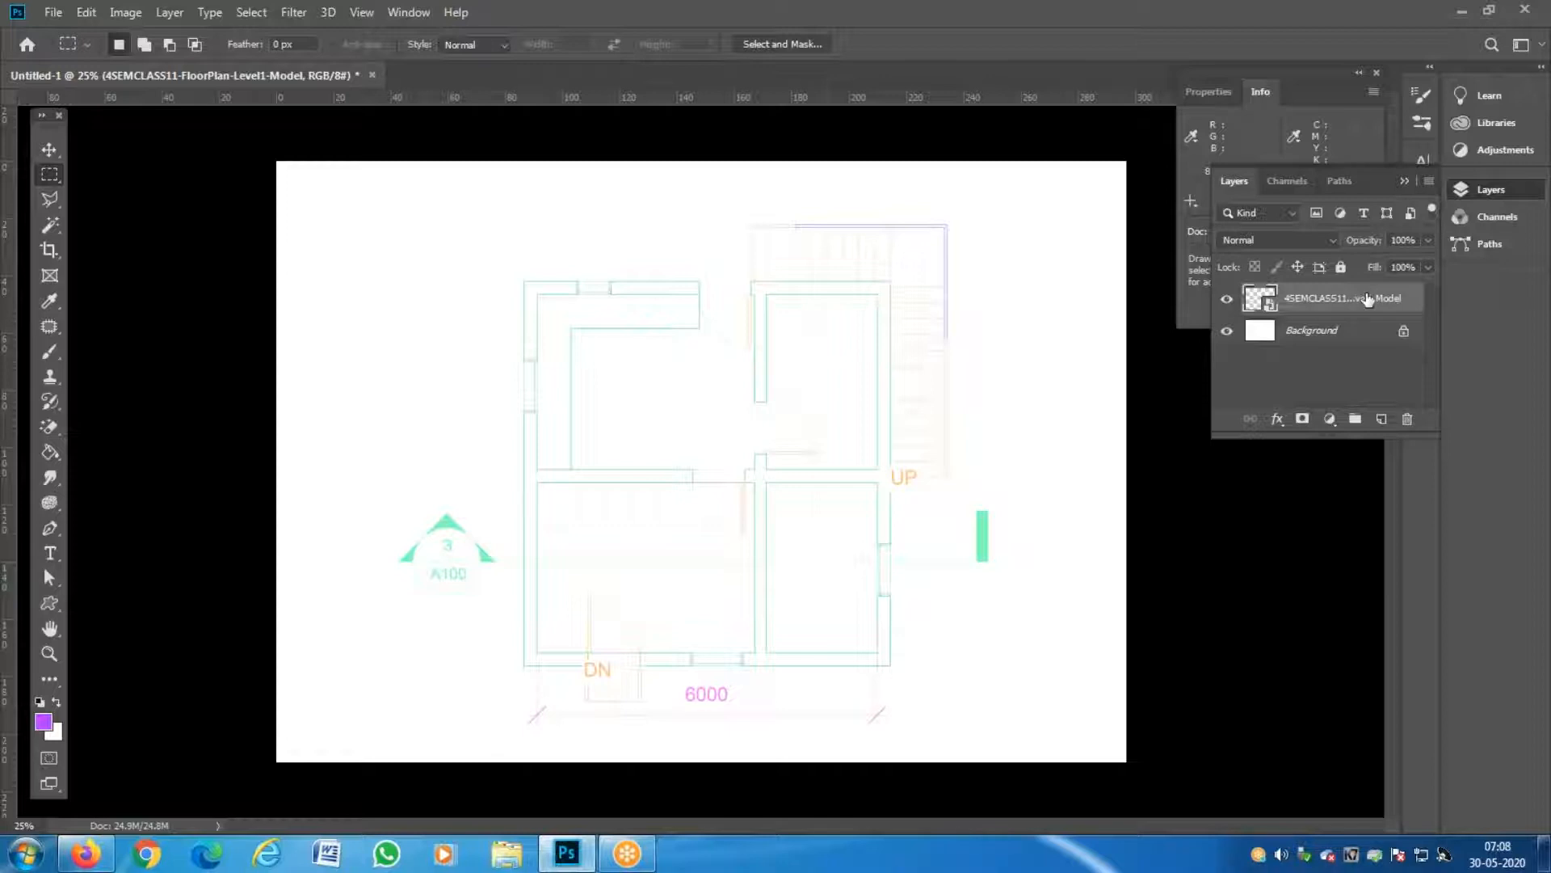
Place a second embedded copy of the floor plan PDF cropped to Media Box, and delete that duplicate layer.
{"action": "left_click", "coordinate": [64, 13]}
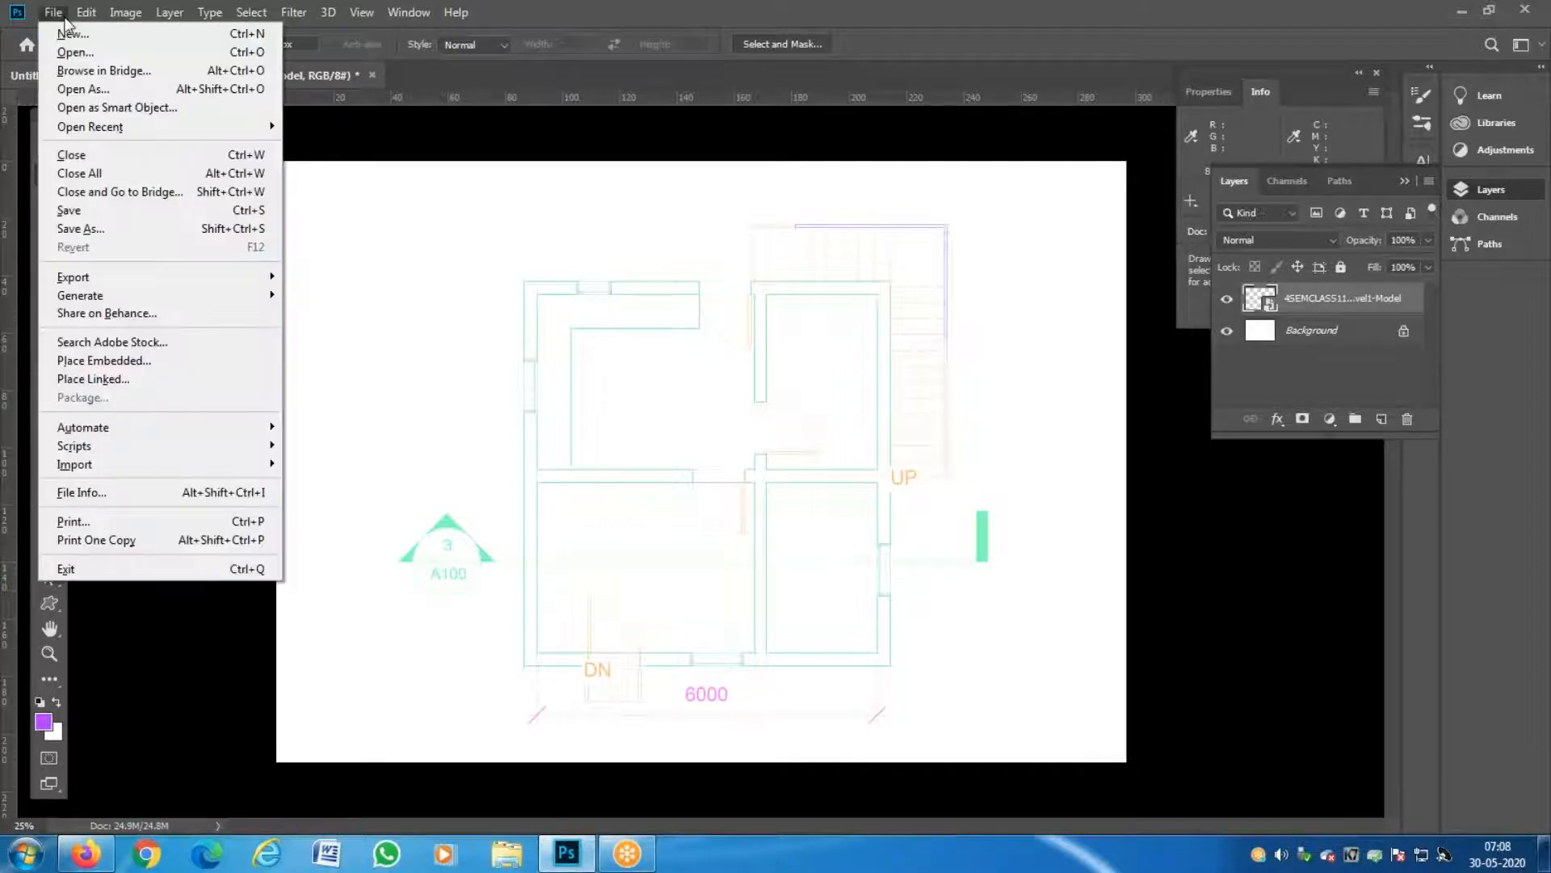
{"action": "left_click", "coordinate": [105, 361]}
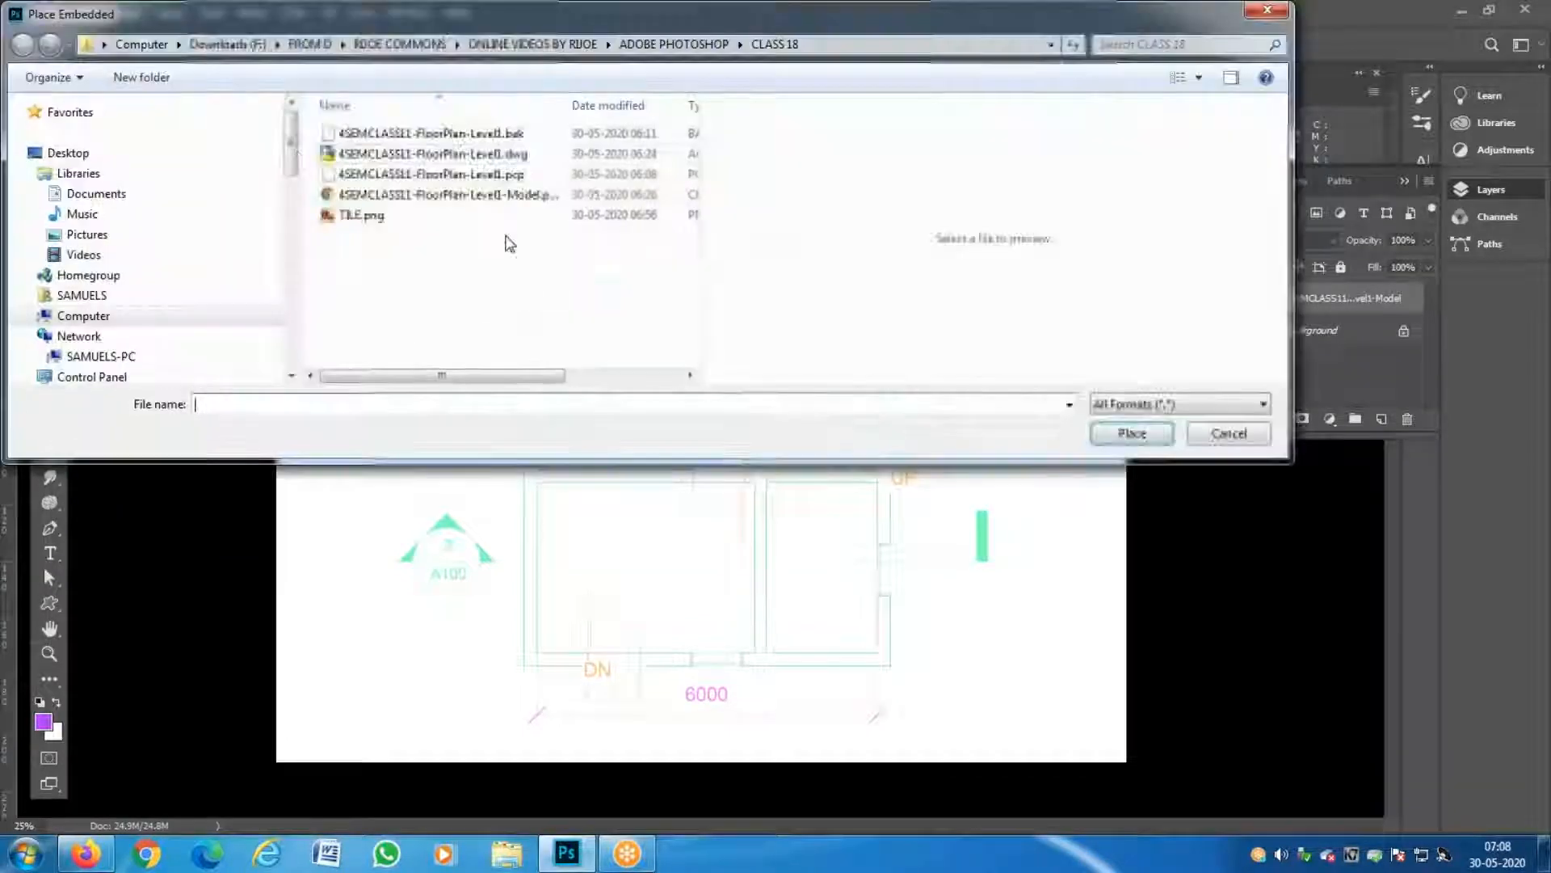
{"action": "left_click", "coordinate": [388, 195]}
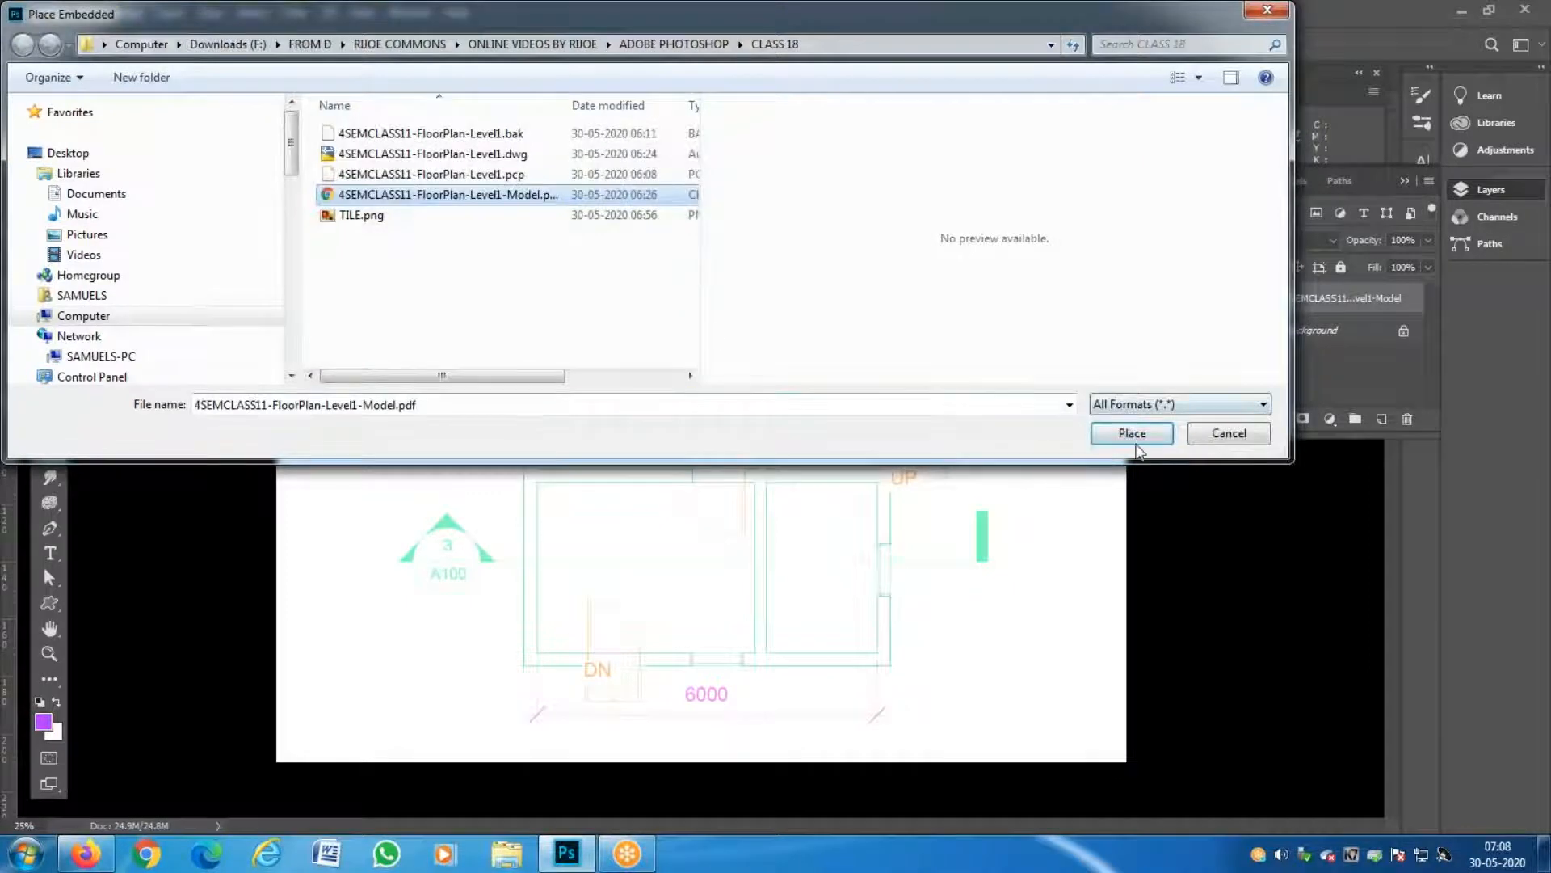
{"action": "left_click", "coordinate": [1132, 435]}
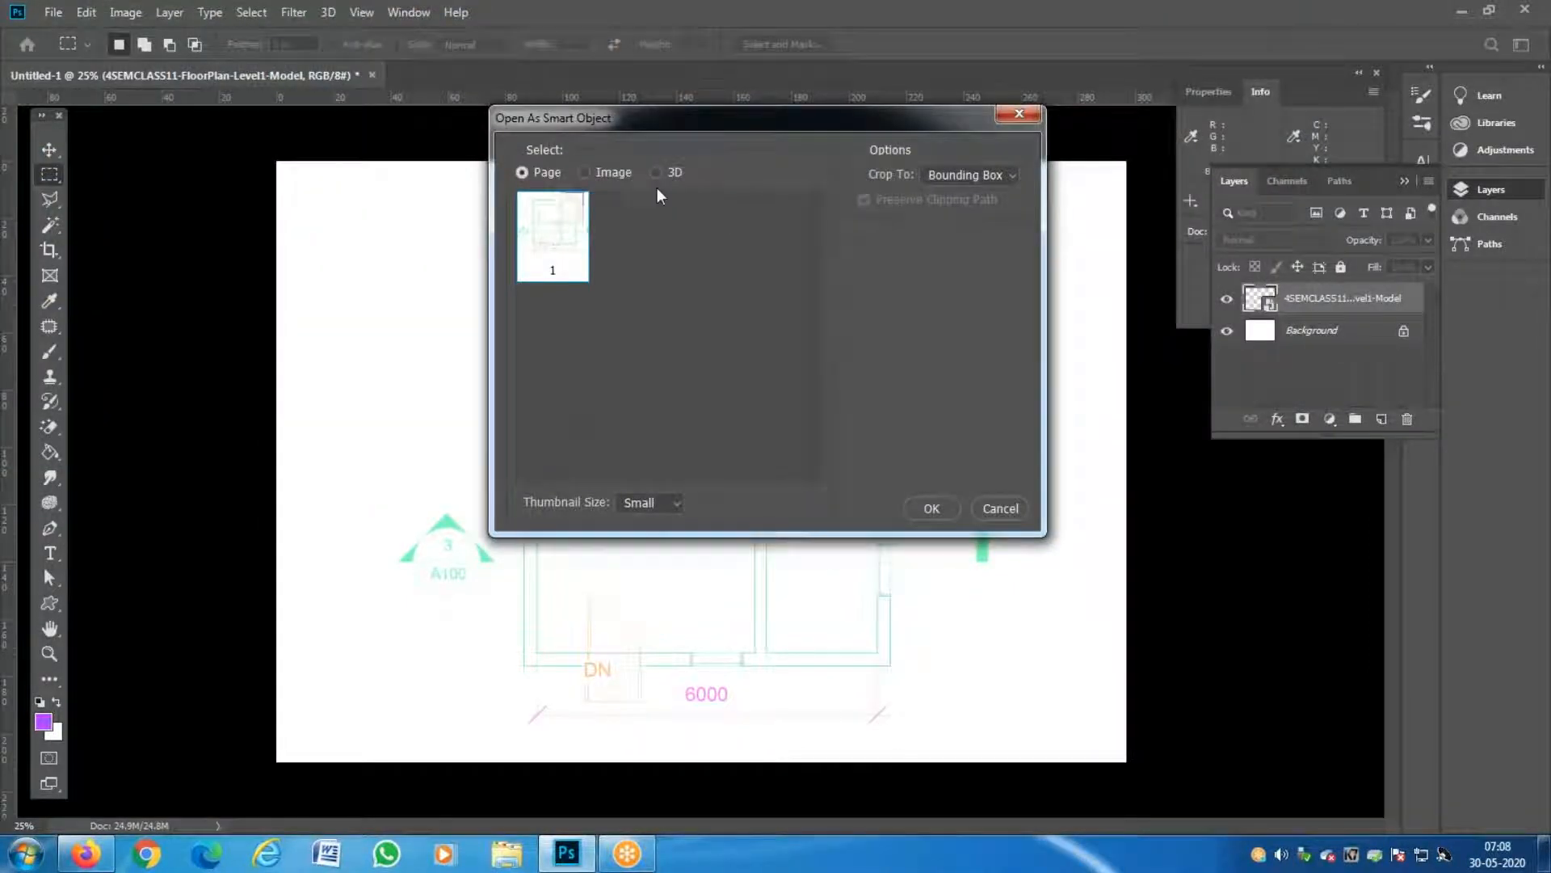
{"action": "left_click", "coordinate": [996, 181]}
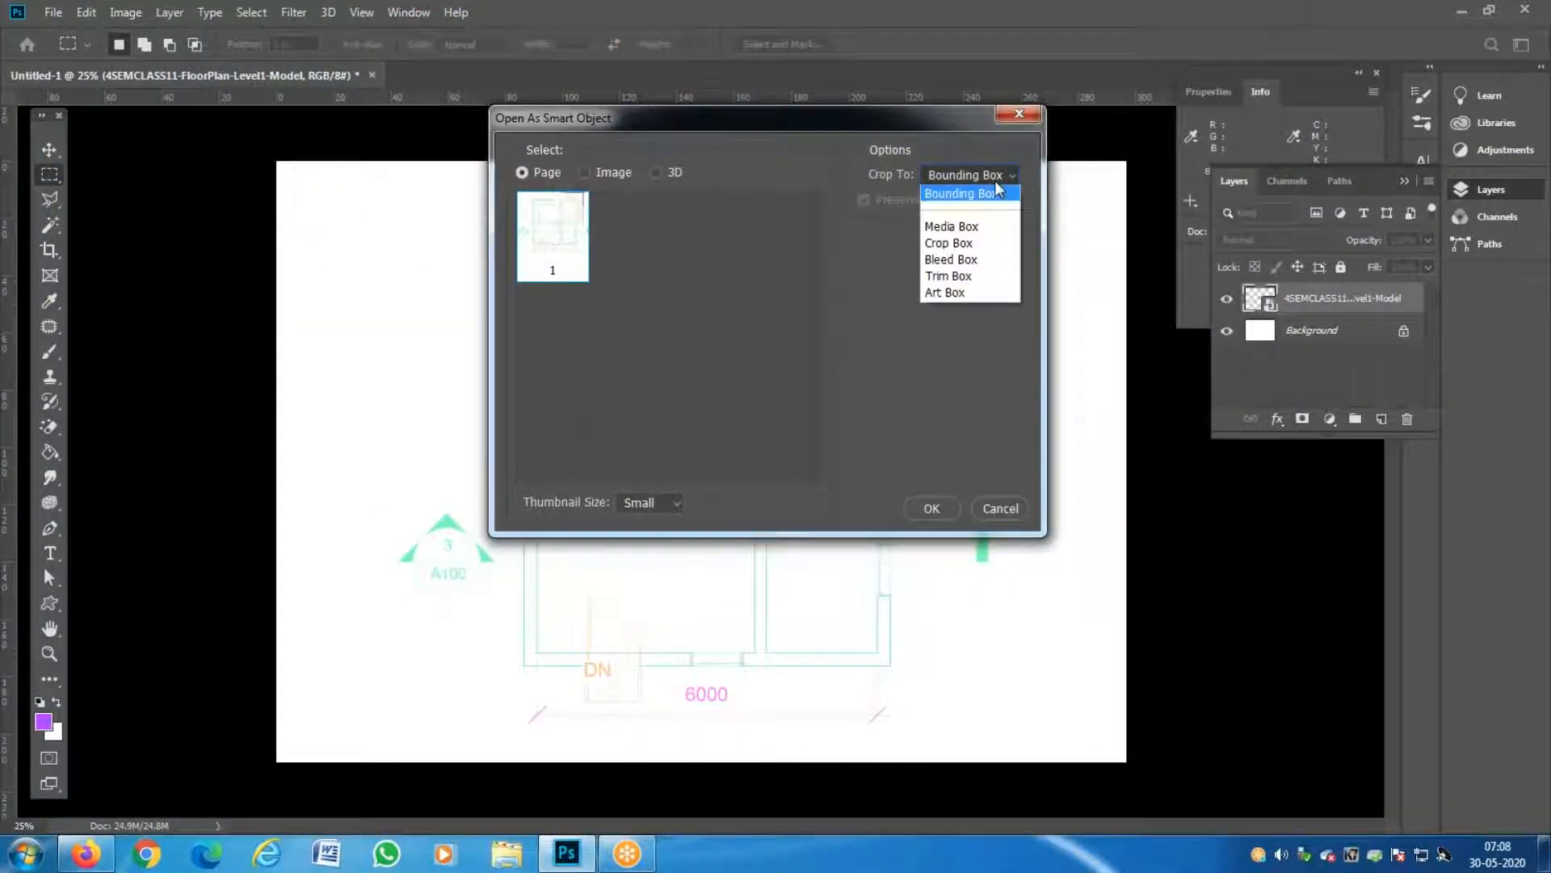
{"action": "left_click", "coordinate": [993, 229]}
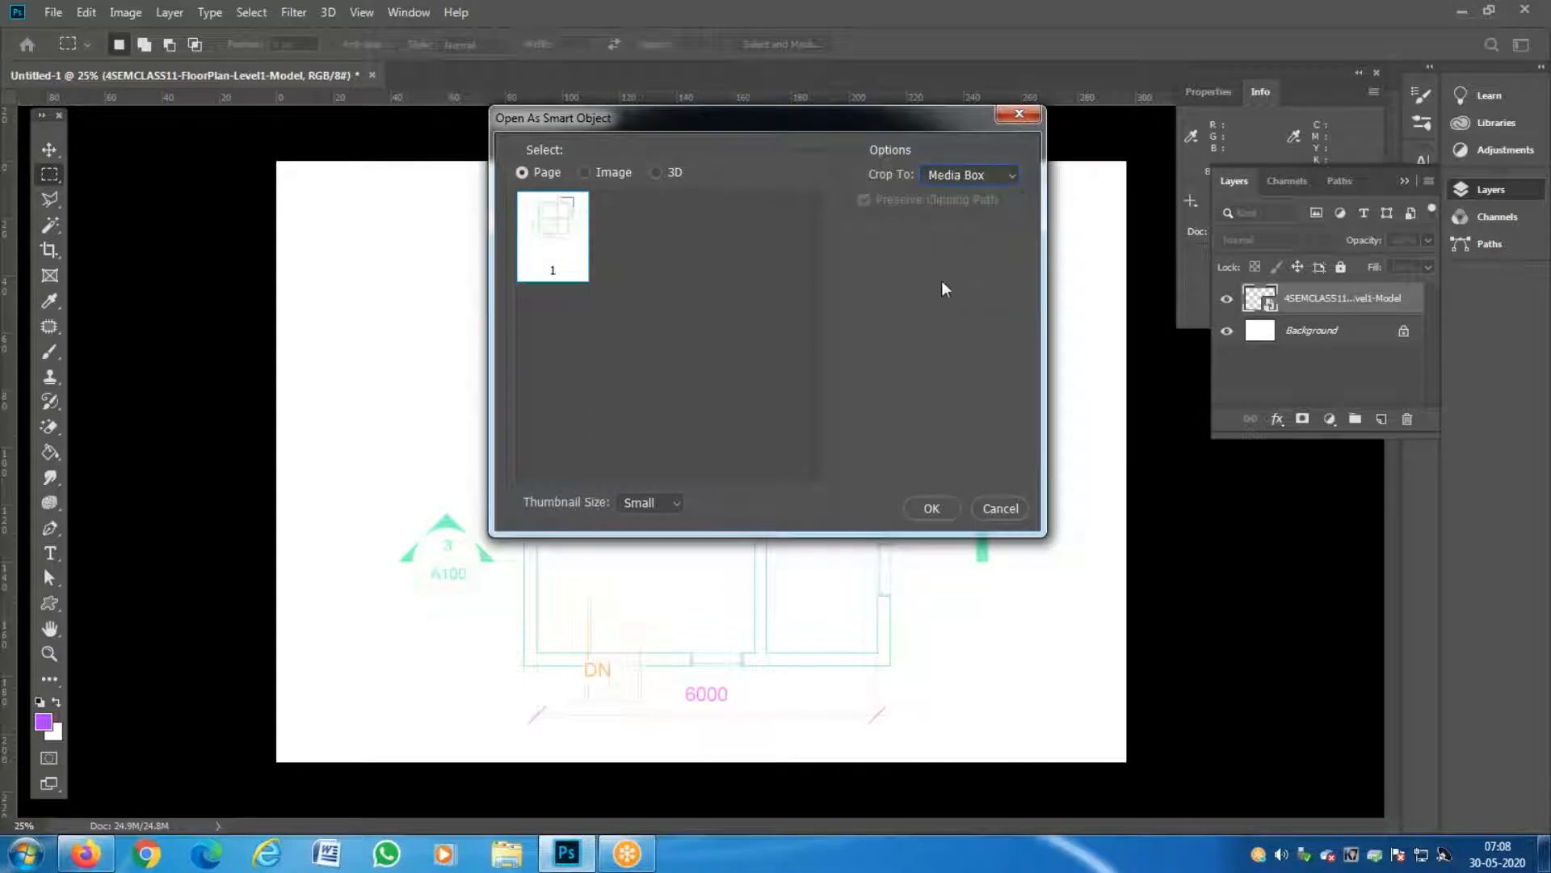
{"action": "left_click", "coordinate": [931, 516]}
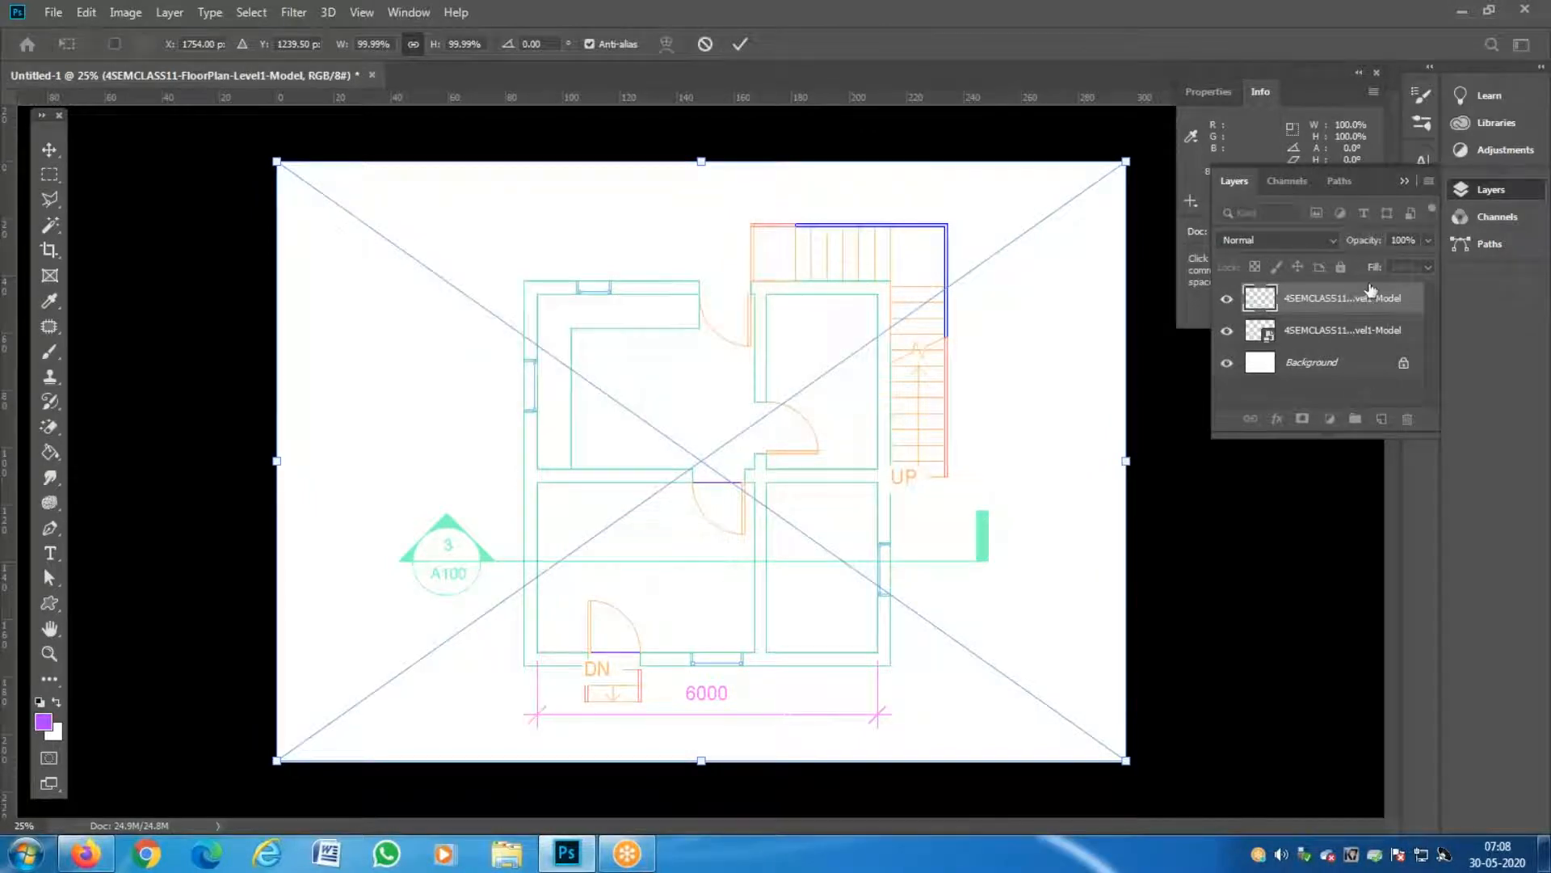
{"action": "key", "text": "Return"}
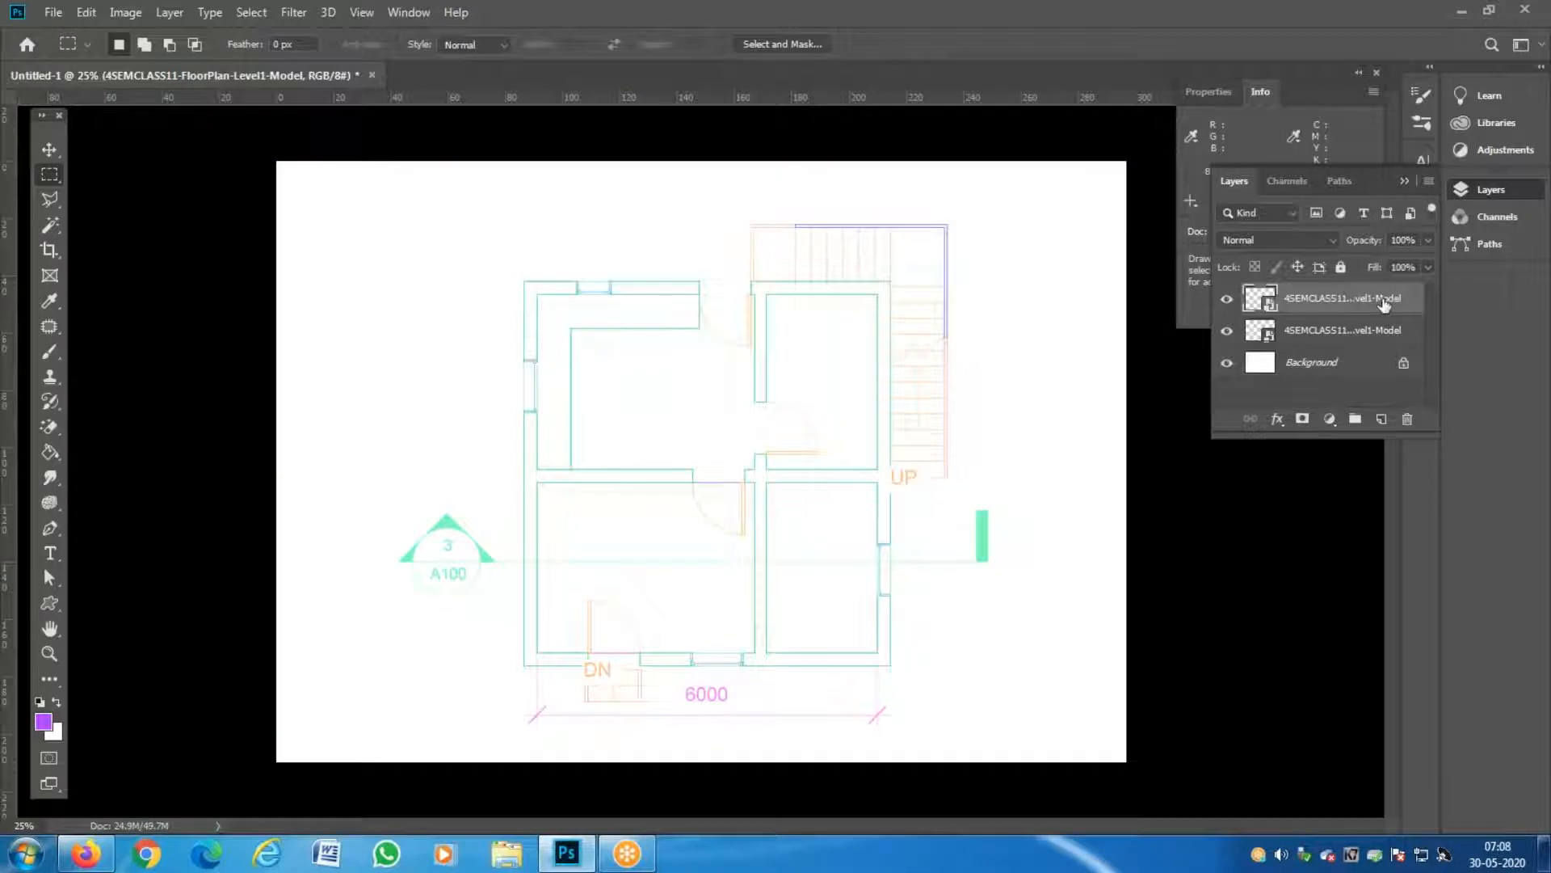
{"action": "left_click", "coordinate": [1407, 418]}
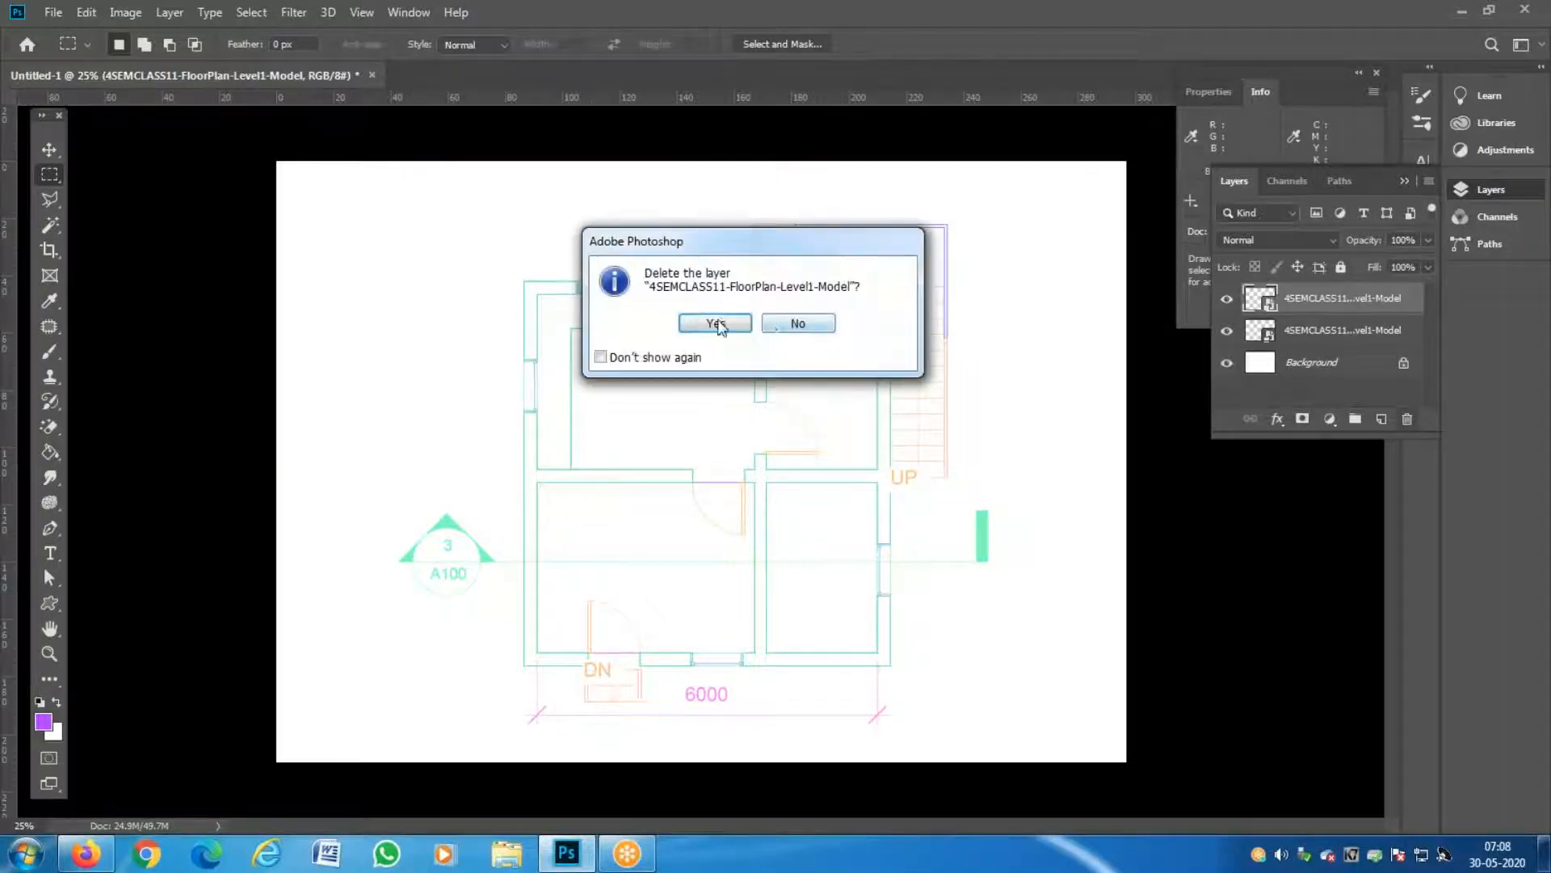
{"action": "left_click", "coordinate": [718, 322]}
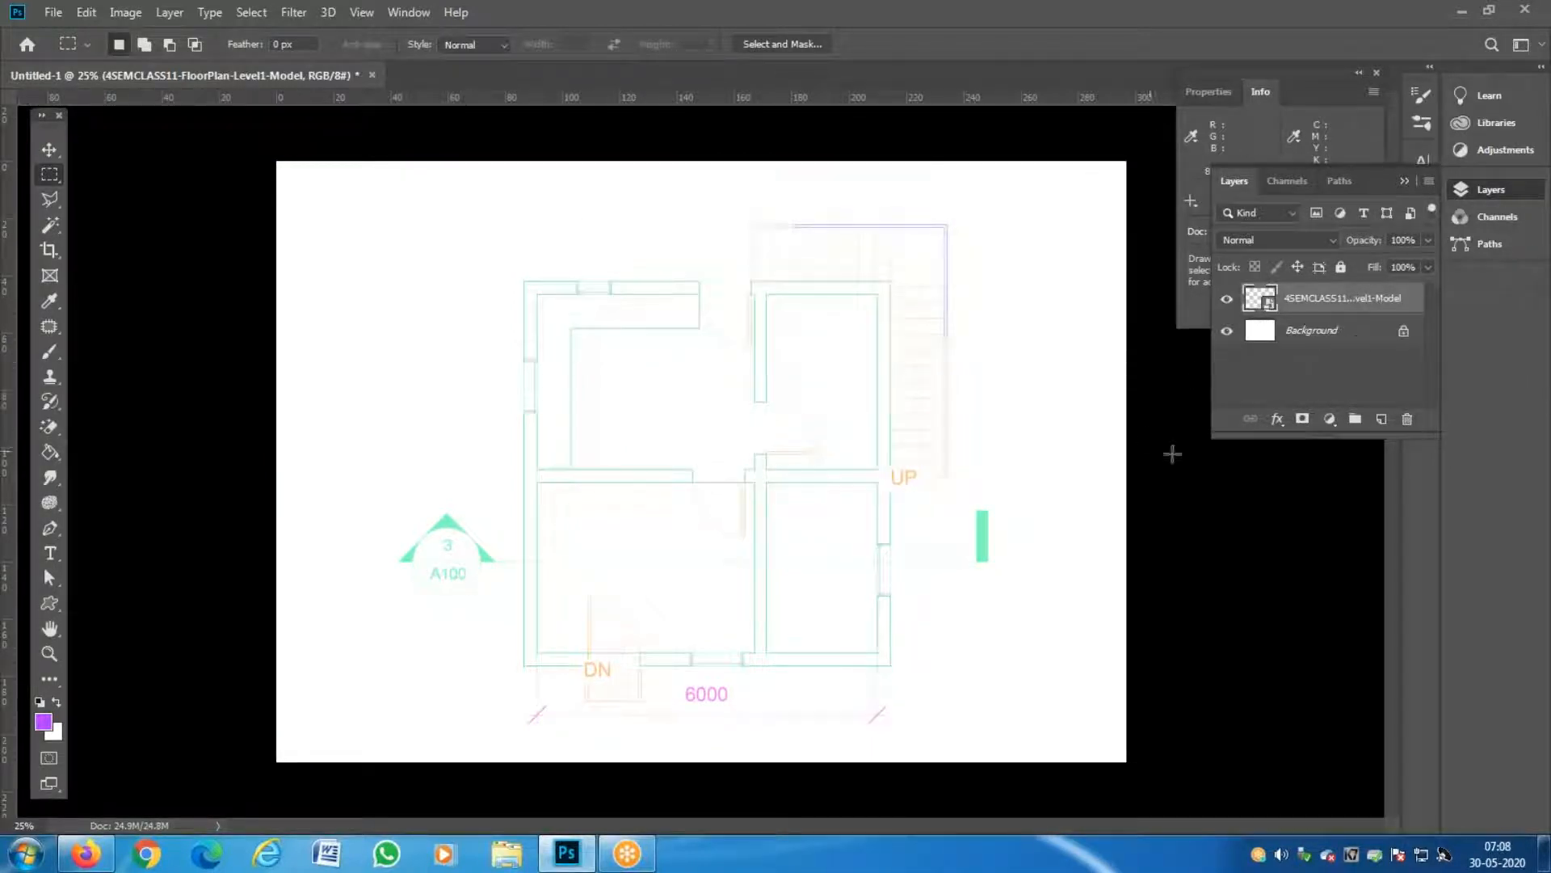
Examine the placed floor plan's line work up close around the entrance door marked DN and the adjoining rooms.
{"action": "key", "text": "z"}
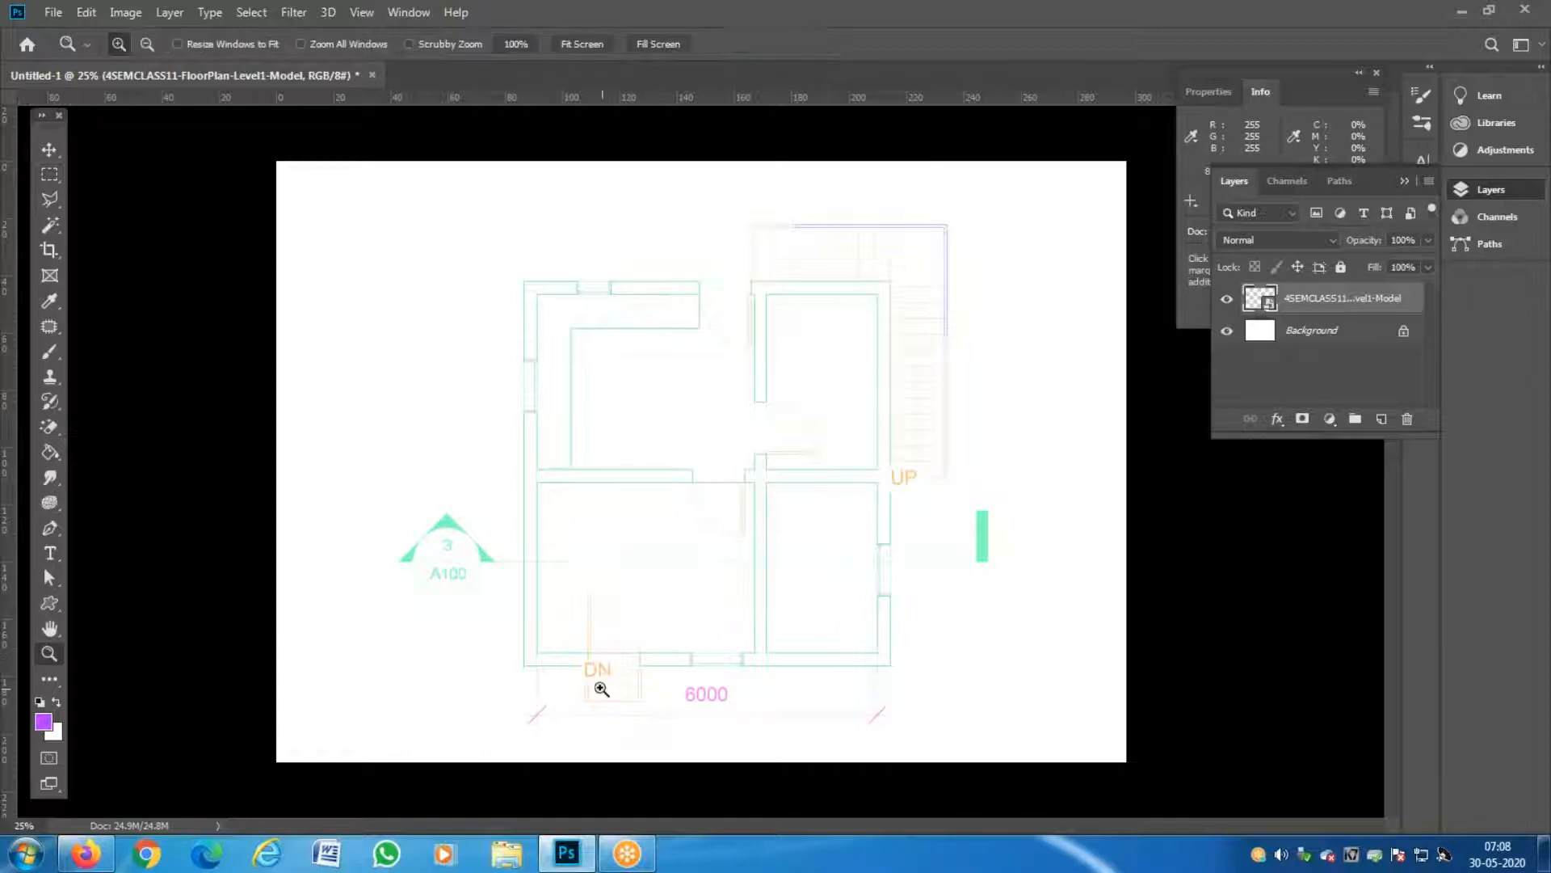
{"action": "left_click", "coordinate": [597, 690]}
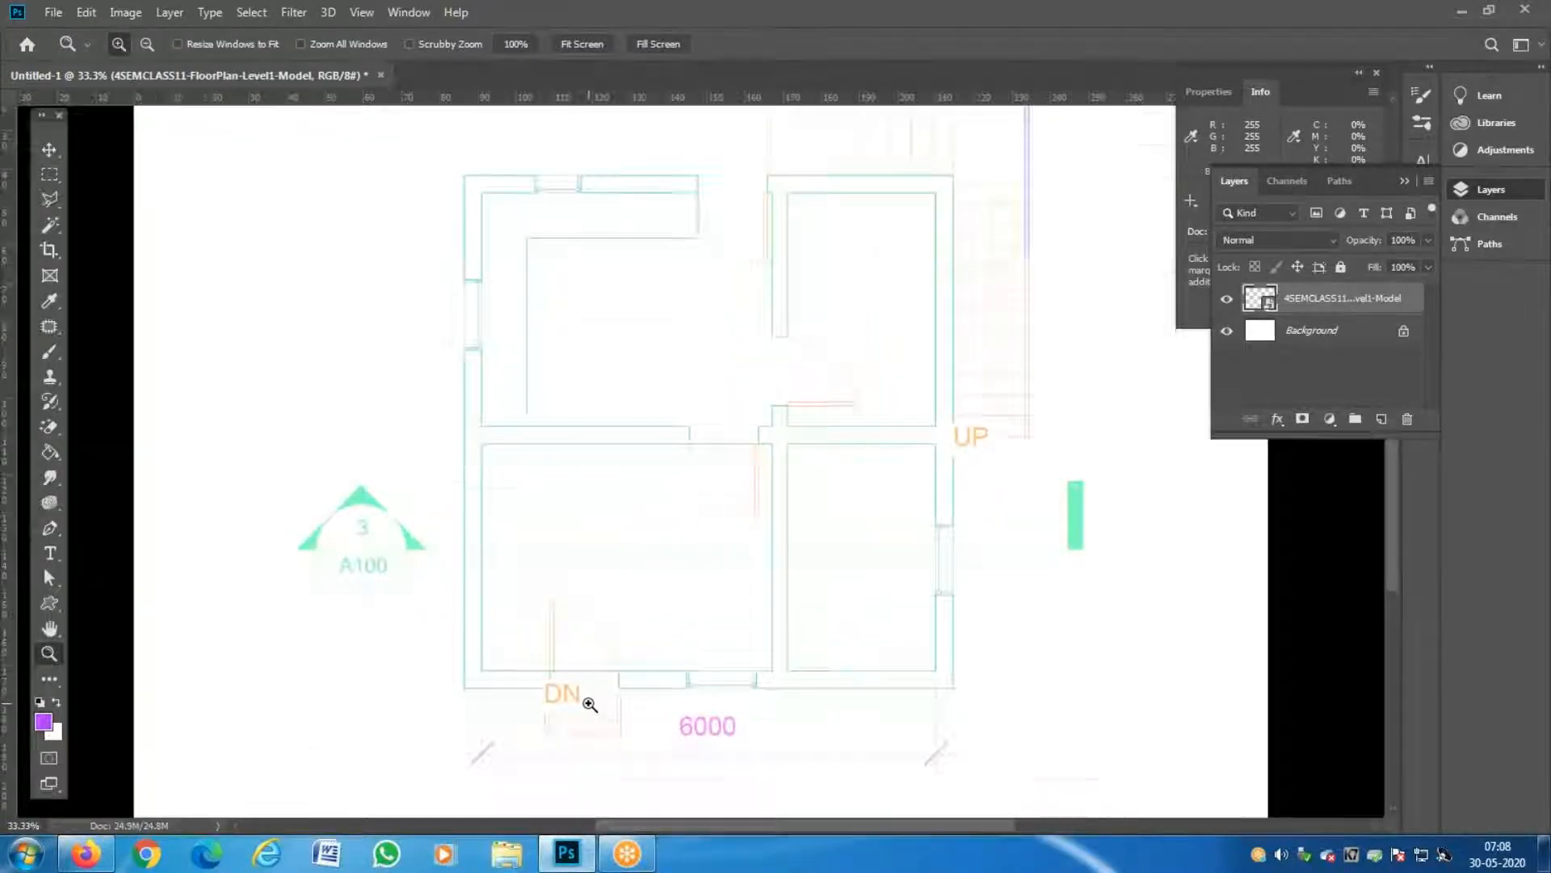
{"action": "left_click", "coordinate": [590, 704]}
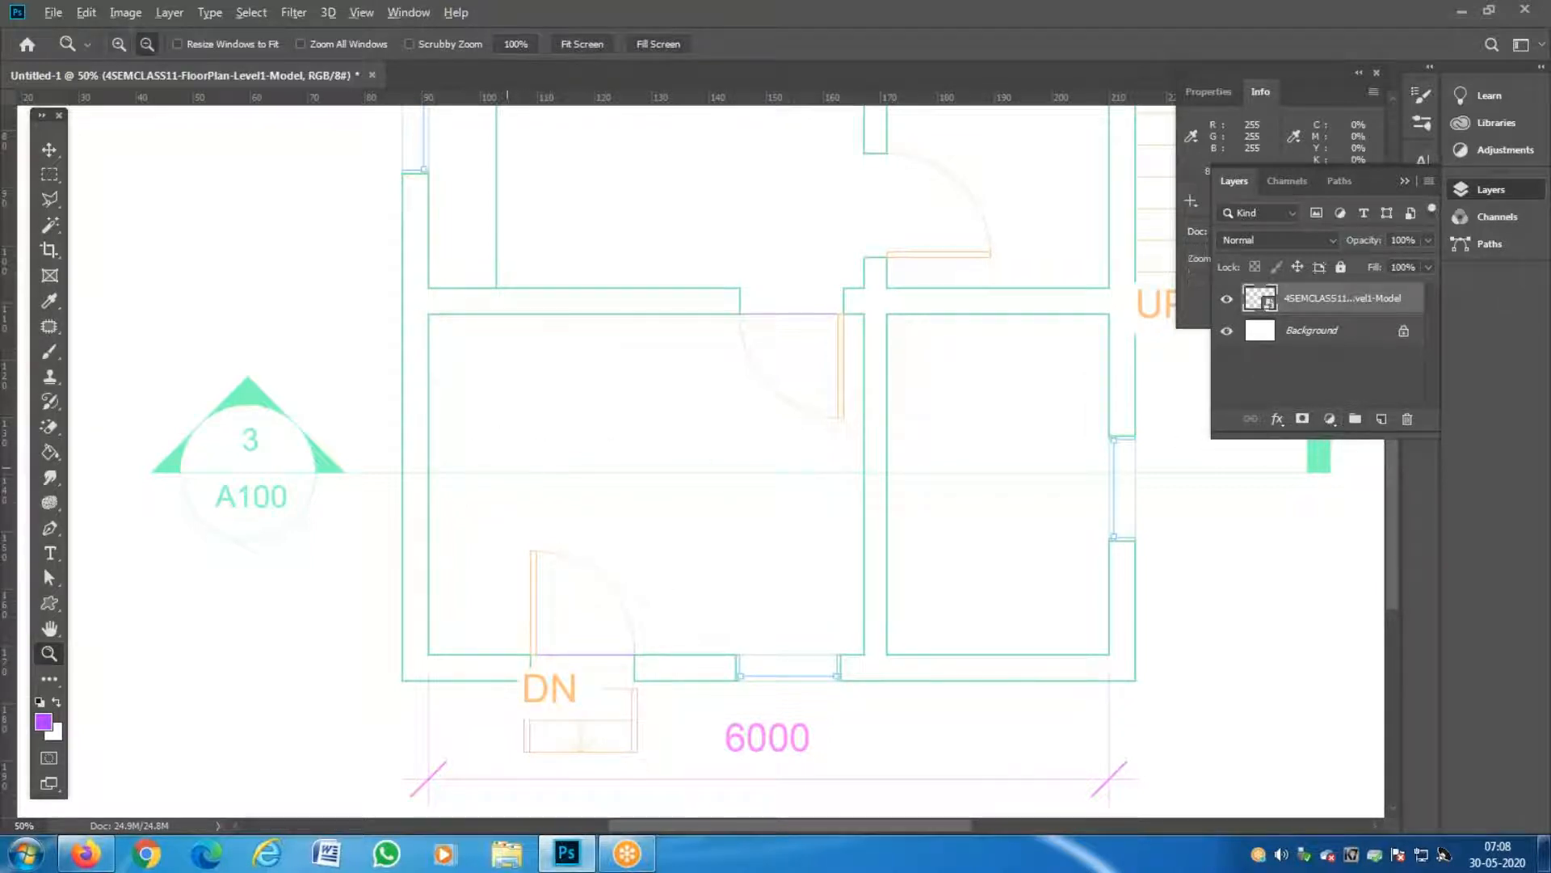
{"action": "left_click", "coordinate": [508, 466], "text": "alt"}
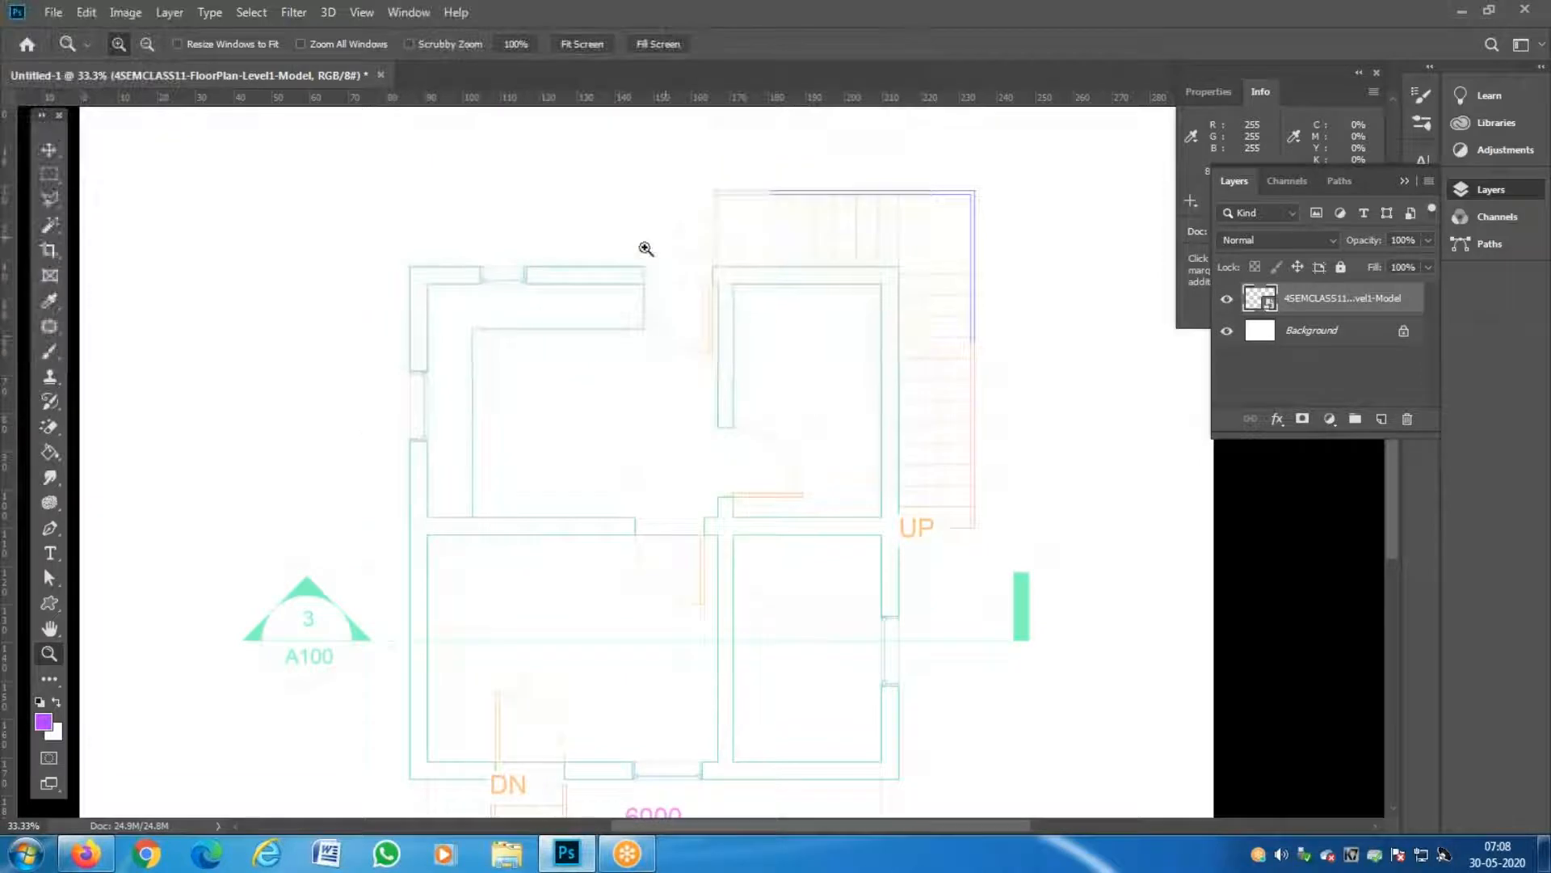
{"action": "left_click_drag", "start_coordinate": [506, 635], "coordinate": [480, 352]}
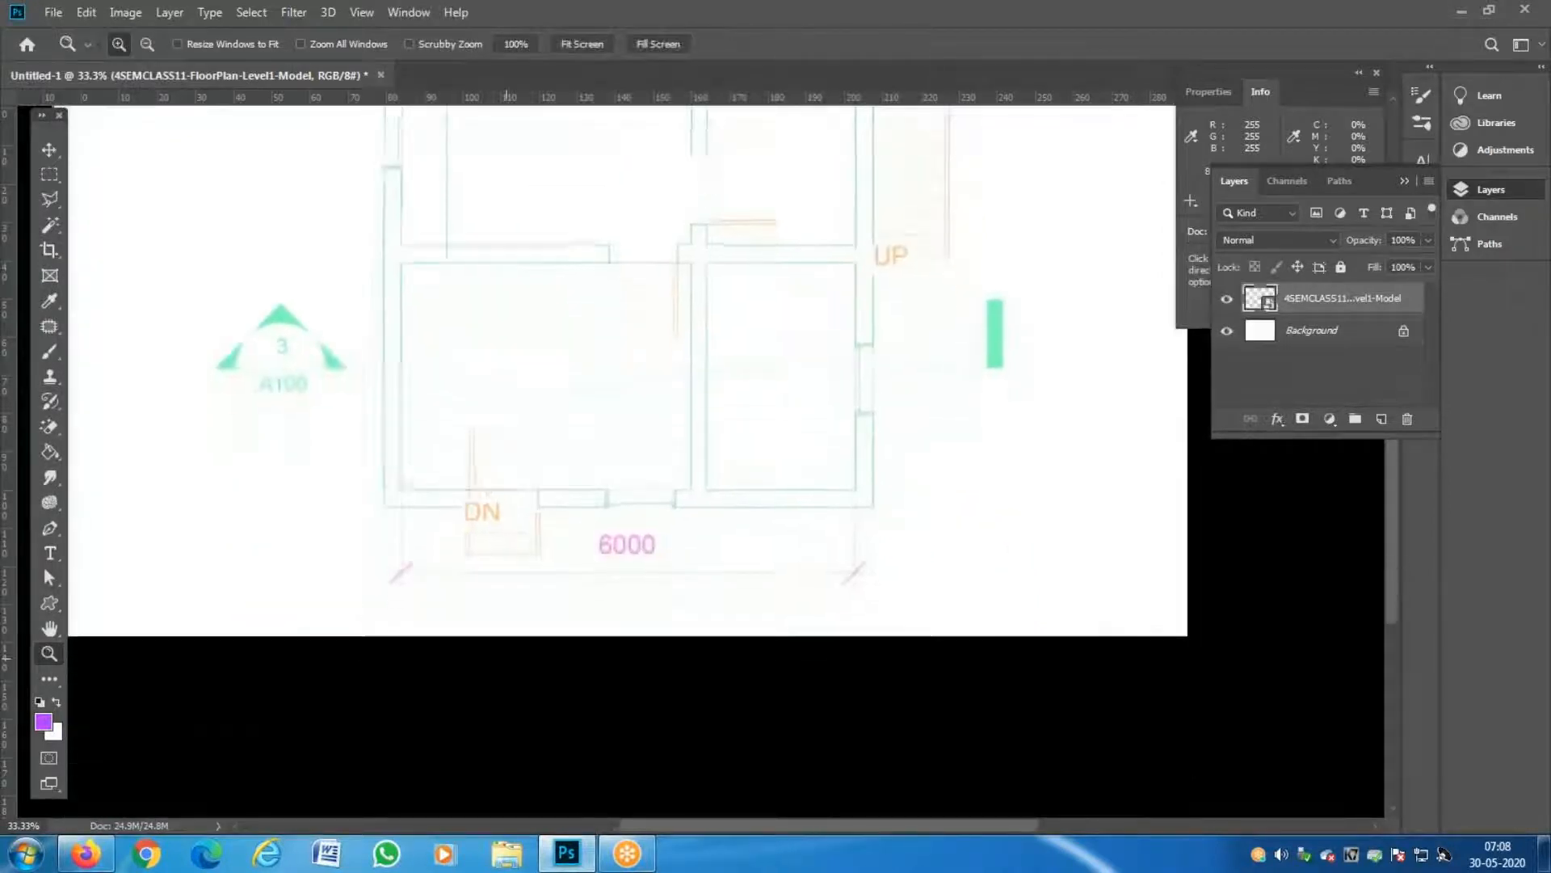
{"action": "left_click", "coordinate": [486, 505]}
{"action": "left_click", "coordinate": [488, 506]}
{"action": "left_click_drag", "start_coordinate": [364, 443], "coordinate": [374, 564]}
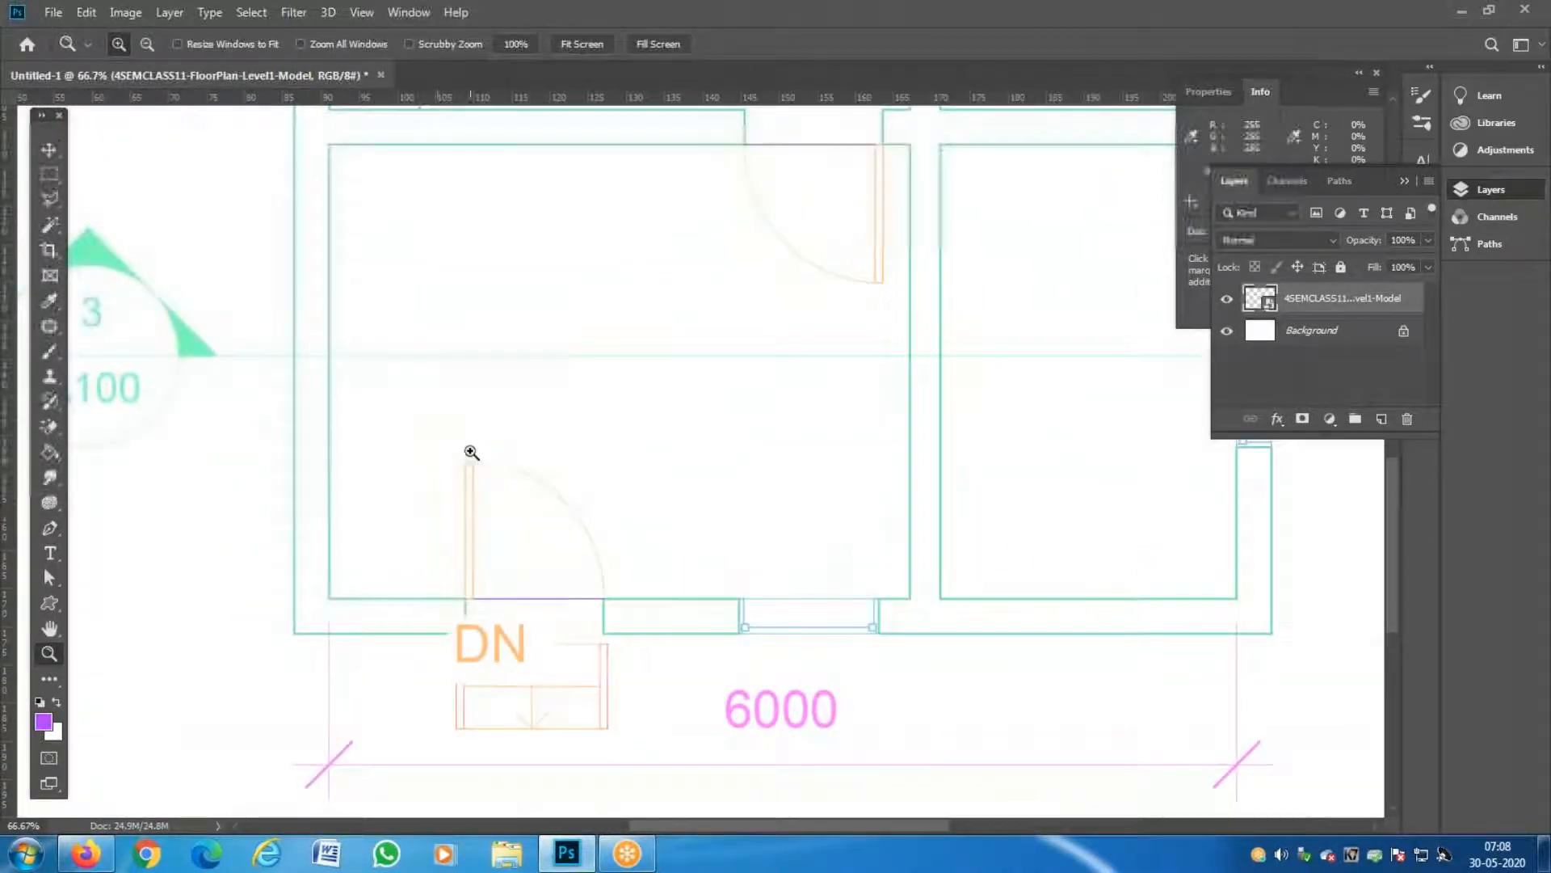
{"action": "left_click_drag", "start_coordinate": [464, 426], "coordinate": [463, 480]}
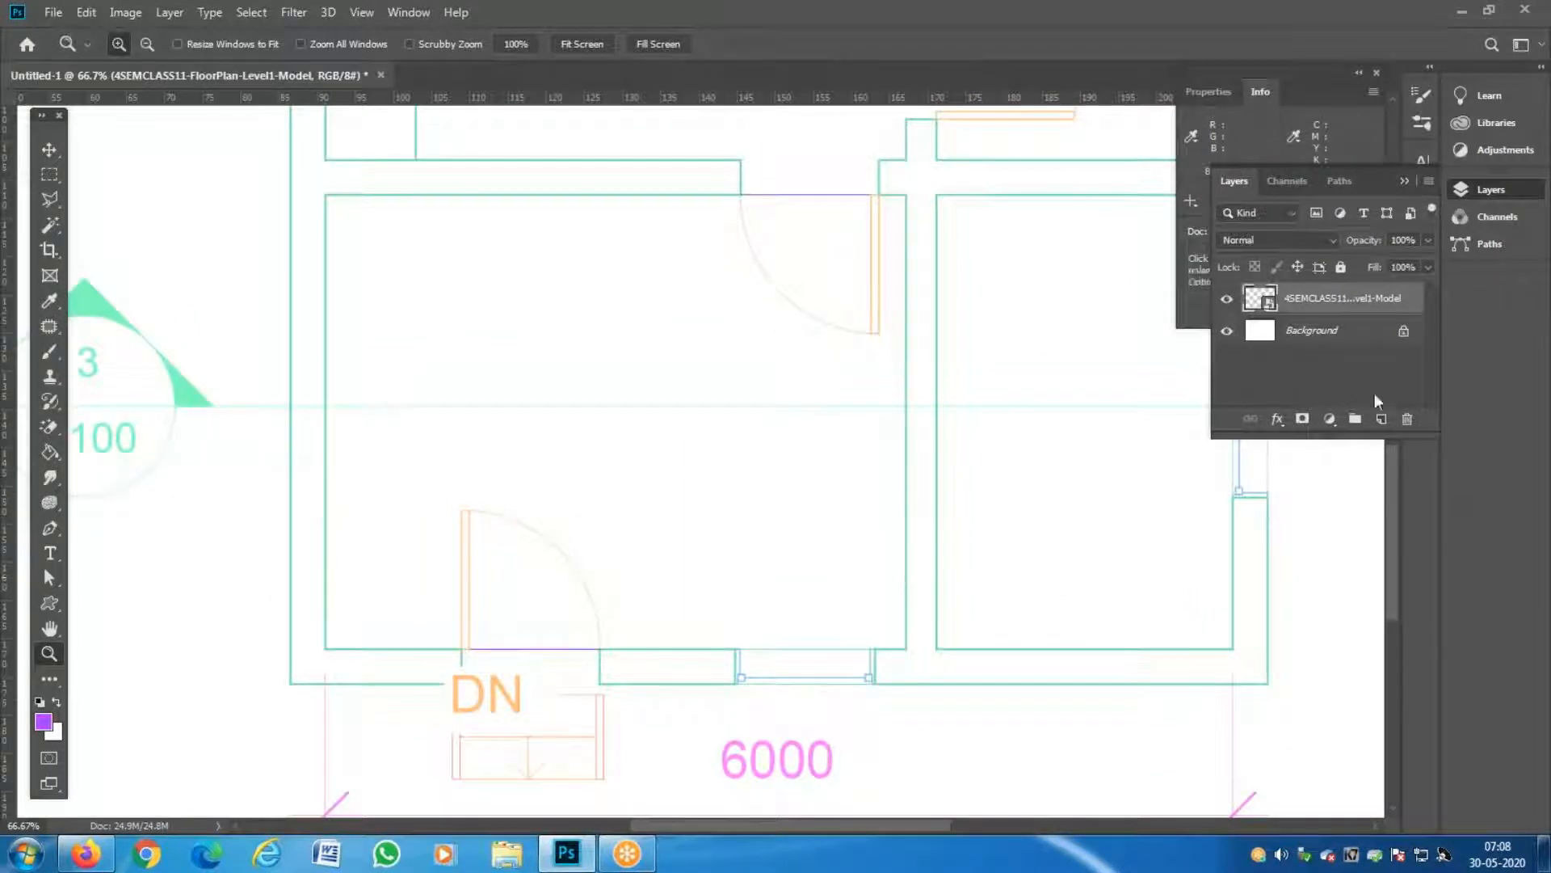
Add a new layer above the floor plan layer and name it WALL.
{"action": "left_click", "coordinate": [1382, 421]}
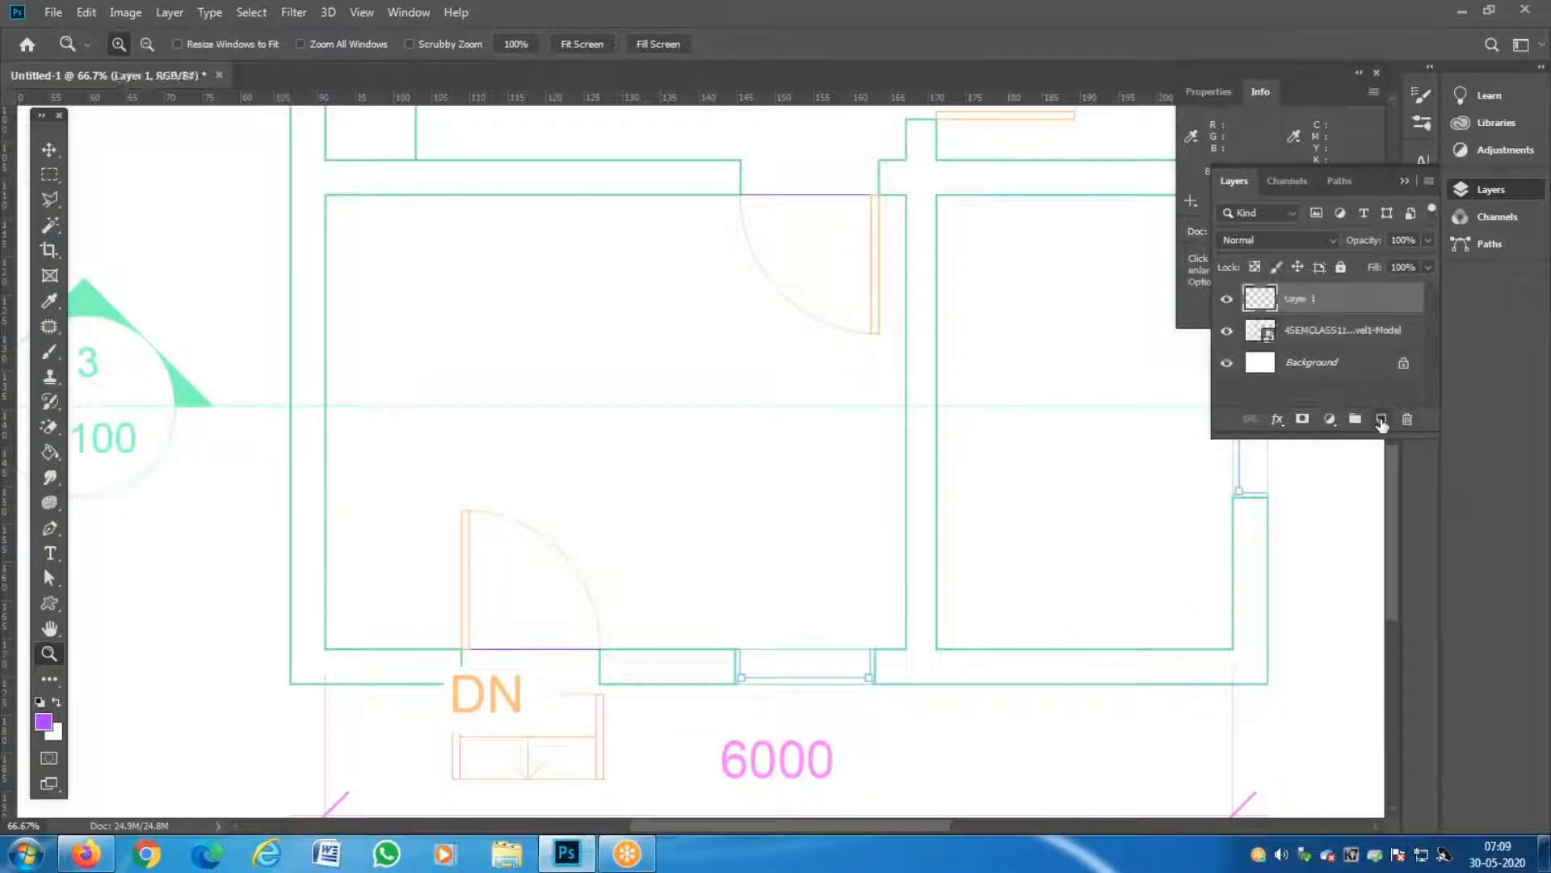
{"action": "double_click", "coordinate": [1297, 296]}
{"action": "key", "text": "Return"}
{"action": "double_click", "coordinate": [1310, 301]}
{"action": "key", "text": "BackSpace"}
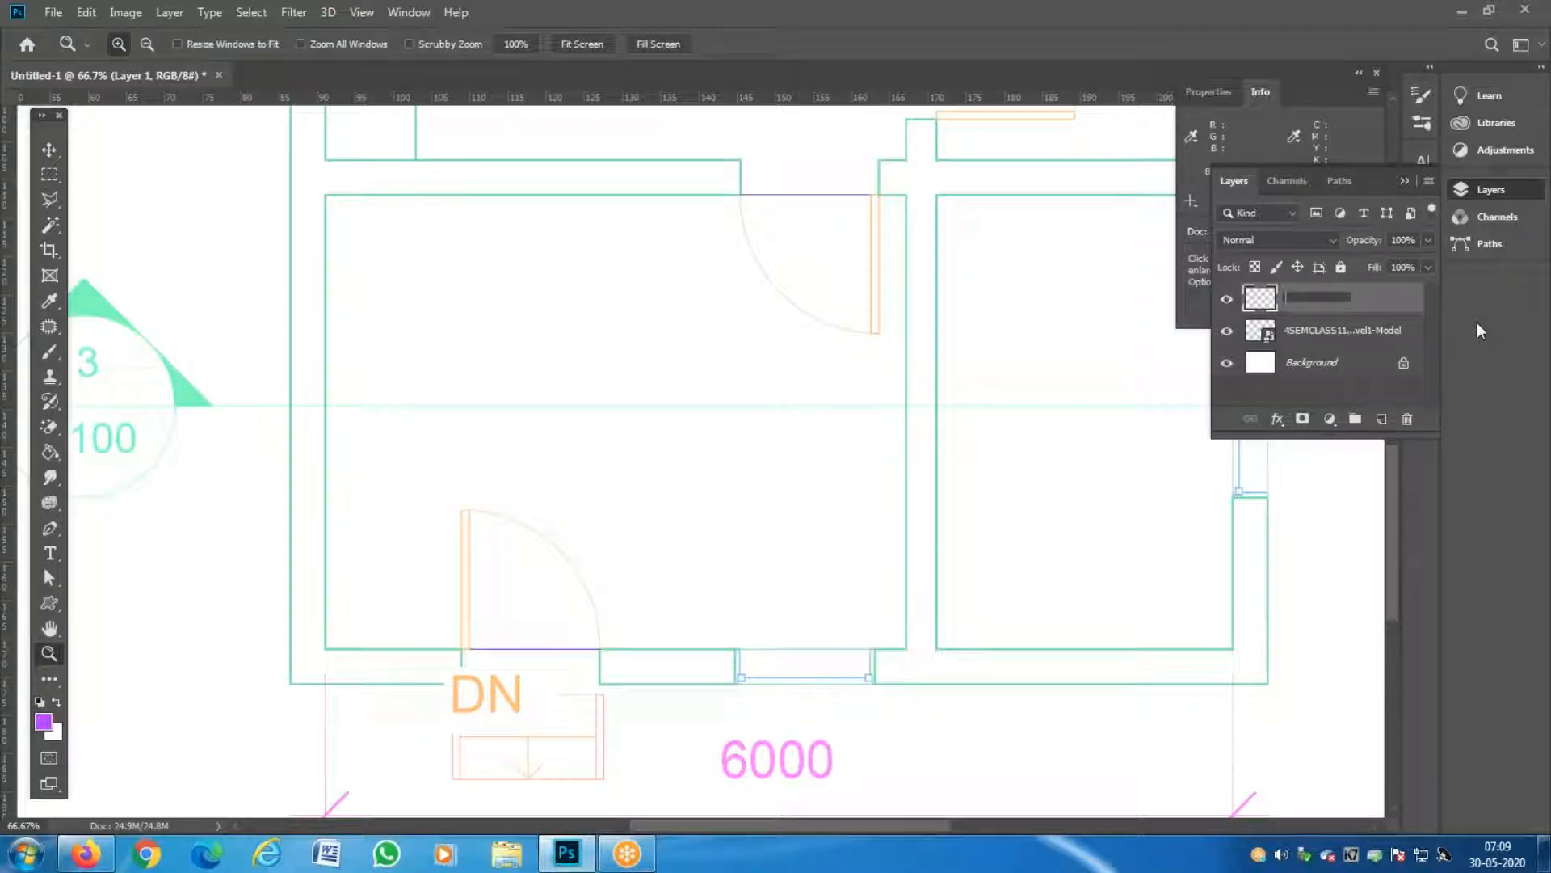
{"action": "key", "text": "Return"}
{"action": "double_click", "coordinate": [1299, 299]}
{"action": "key", "text": "Return"}
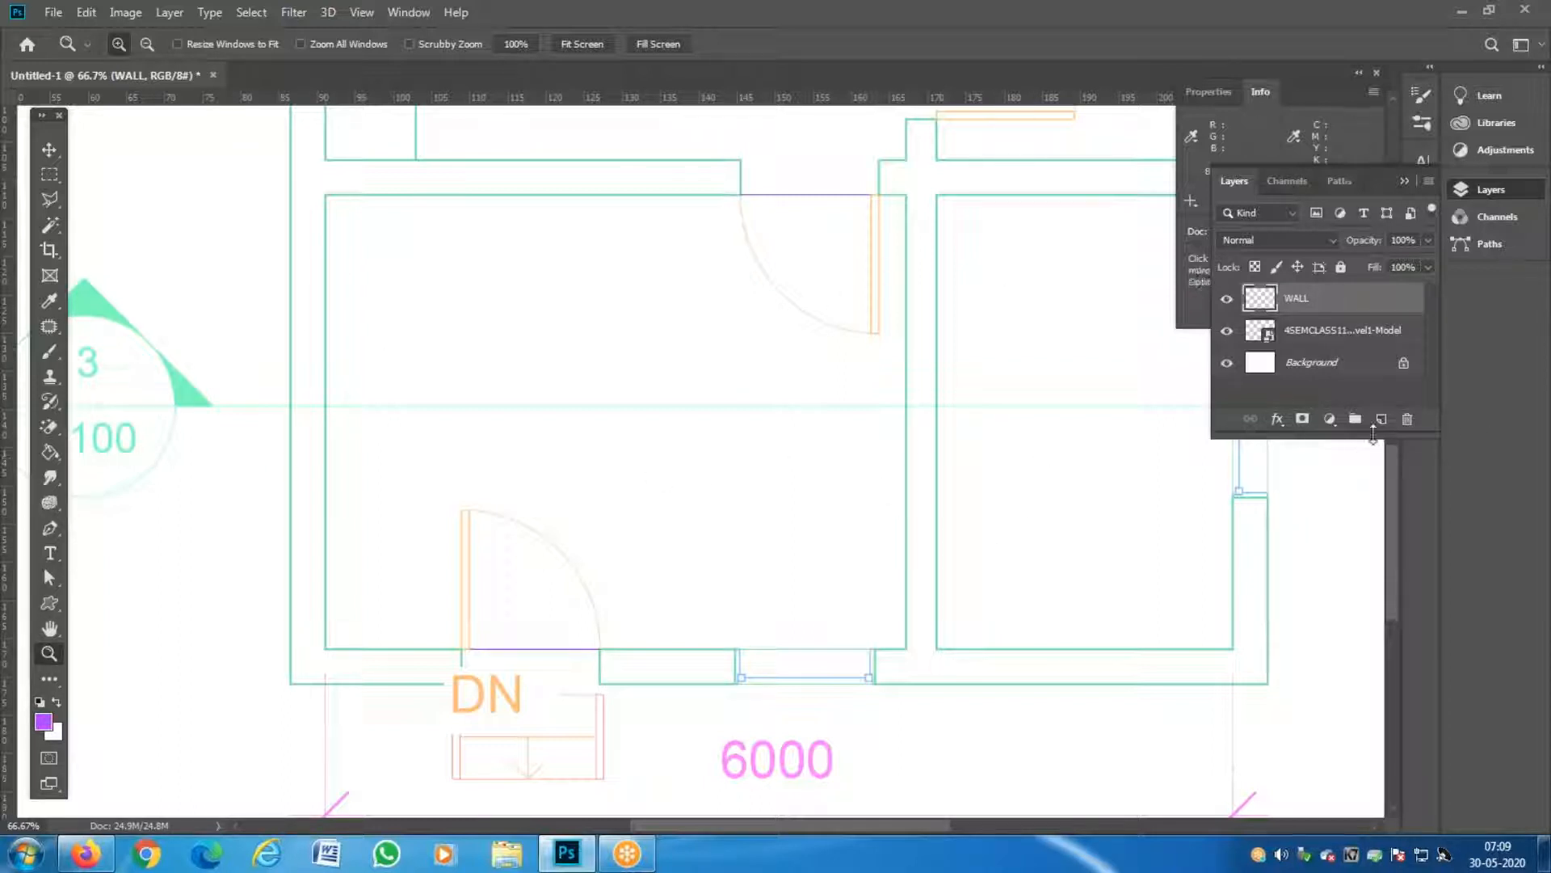
Start a Polygonal Lasso outline at the outer wall's window end, tracing the partition wall to the door opening and back along its lower edge.
{"action": "left_click", "coordinate": [400, 515], "text": "alt"}
{"action": "left_click_drag", "start_coordinate": [423, 200], "coordinate": [375, 167]}
{"action": "left_click", "coordinate": [366, 506]}
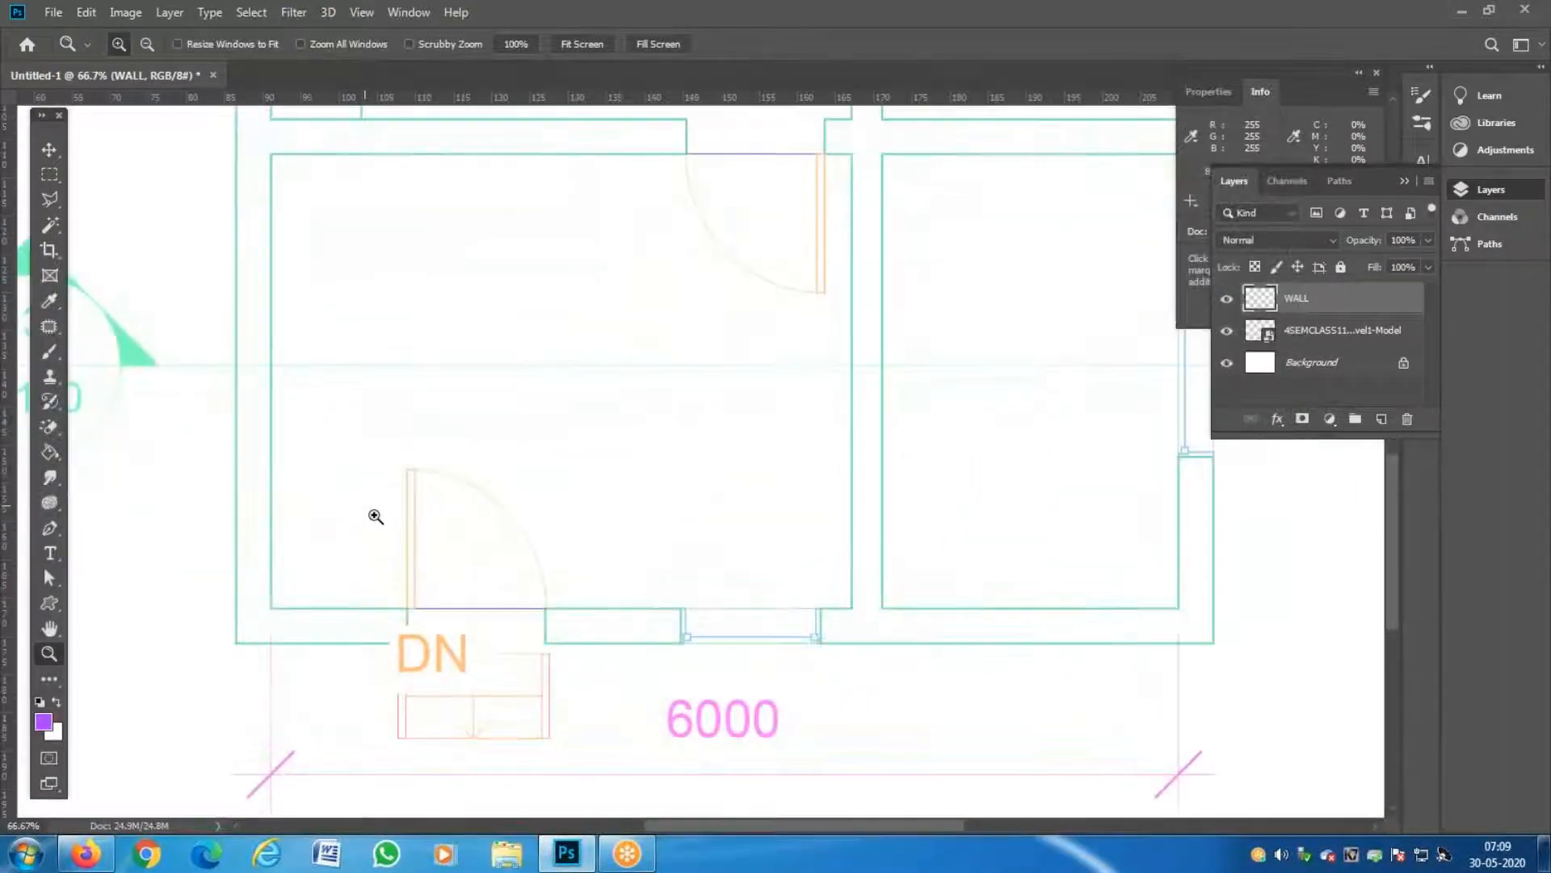
{"action": "left_click_drag", "start_coordinate": [450, 437], "coordinate": [454, 678]}
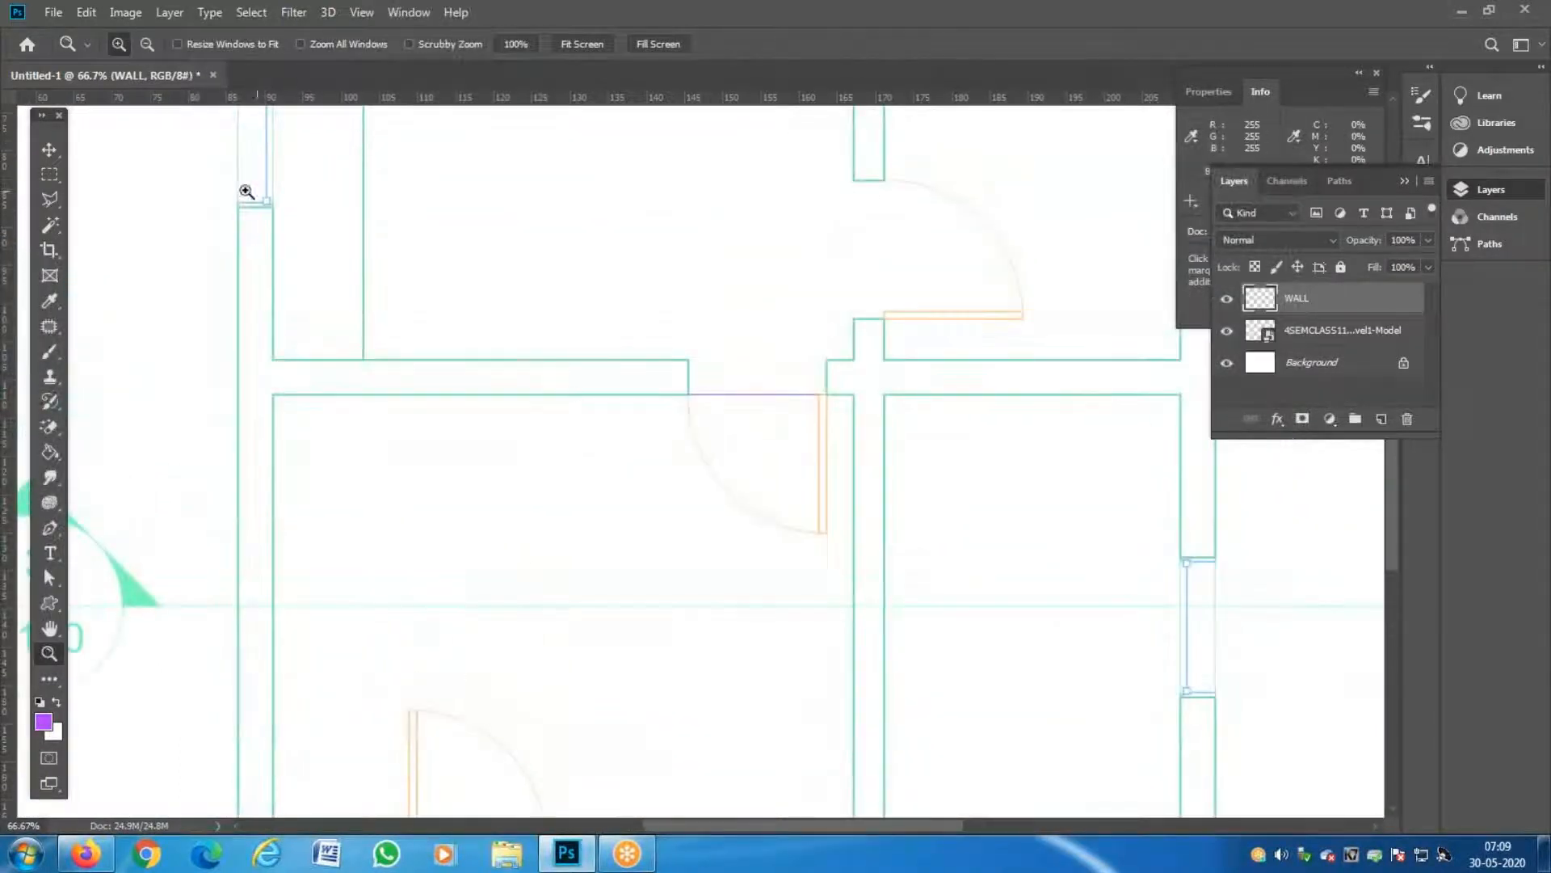
{"action": "left_click", "coordinate": [53, 203]}
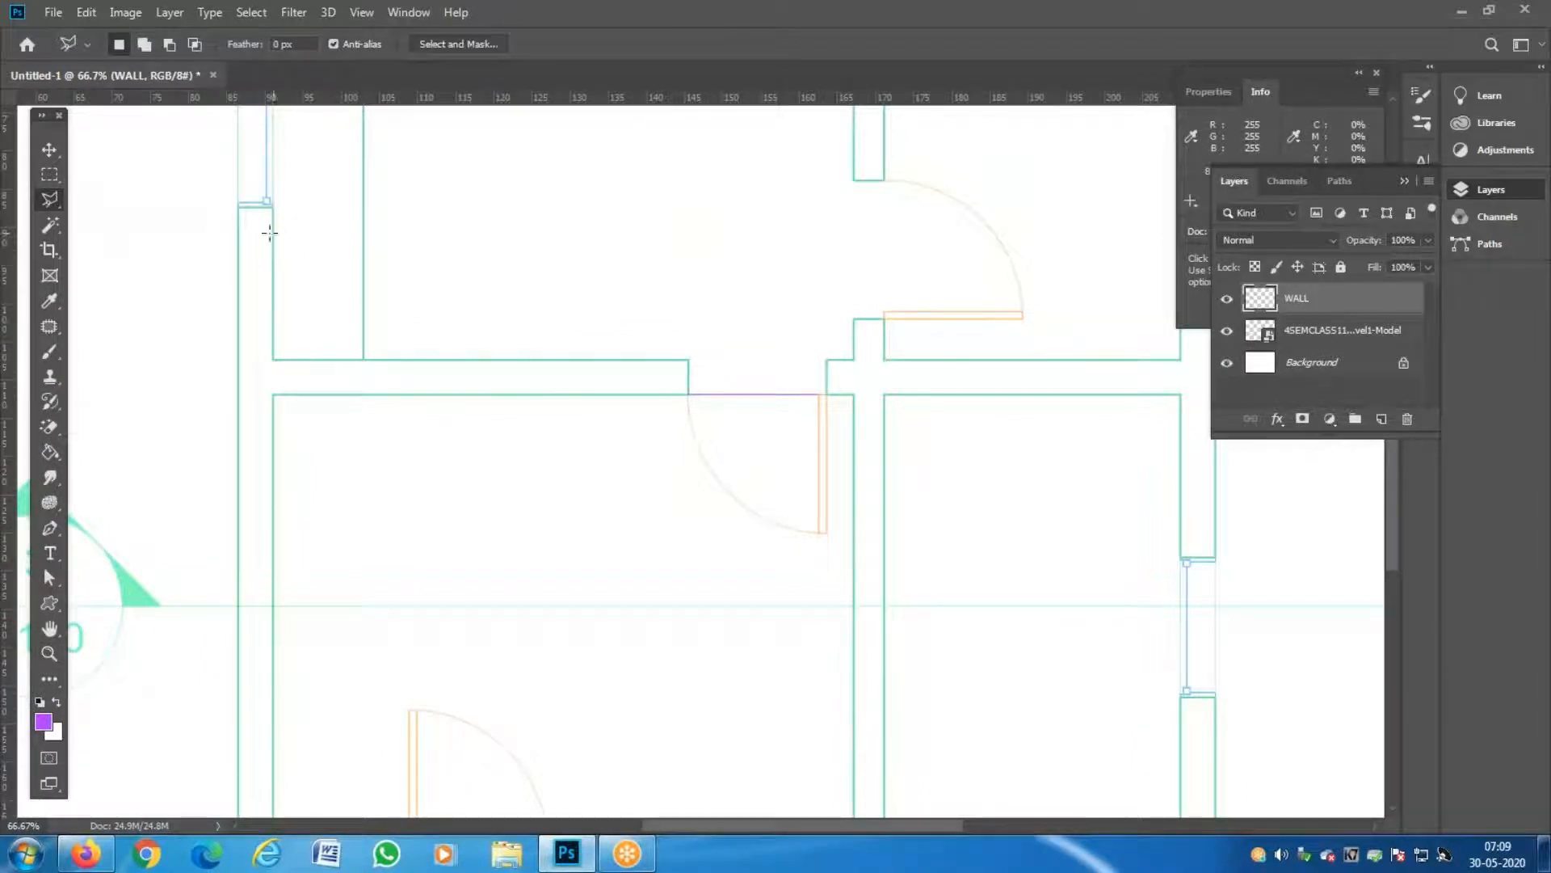
{"action": "key", "text": "ctrl+plus"}
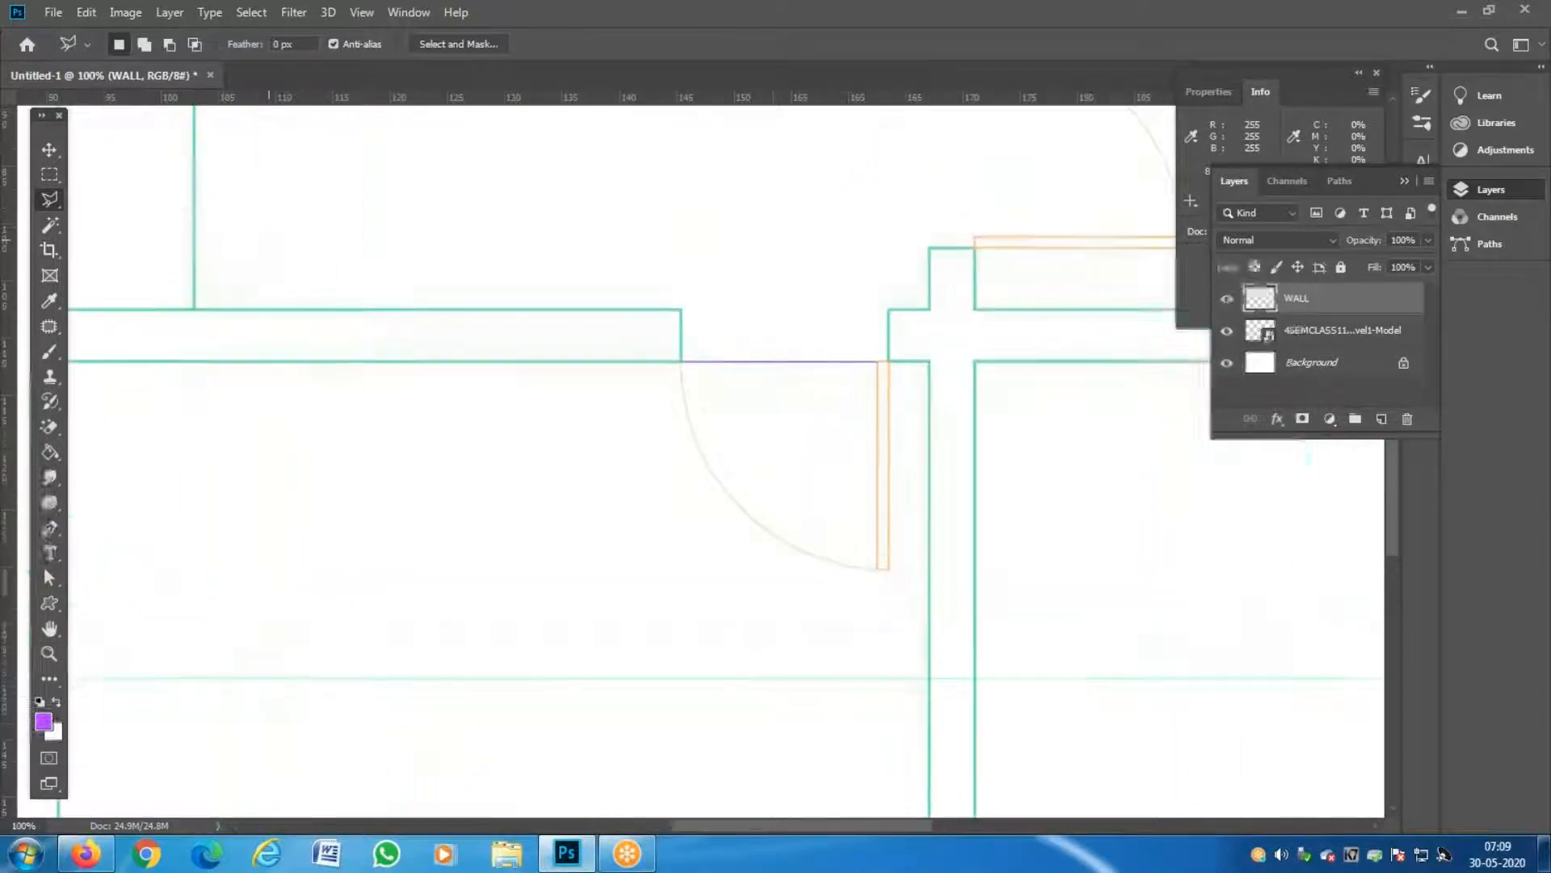
{"action": "key", "text": "z"}
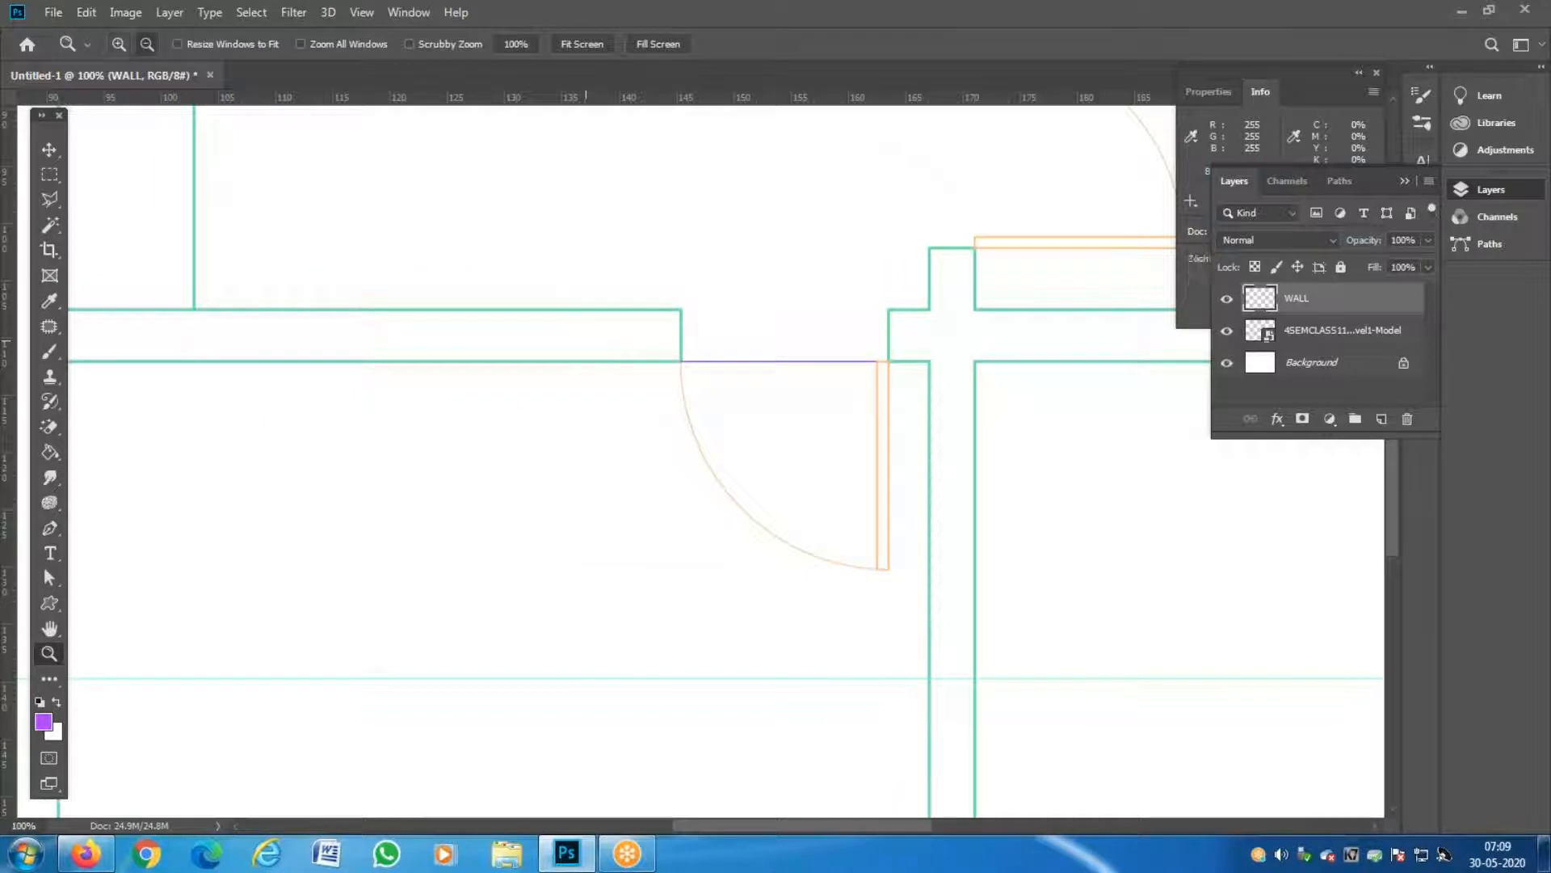
{"action": "left_click", "coordinate": [586, 340], "text": "alt"}
{"action": "left_click", "coordinate": [586, 340], "text": "alt"}
{"action": "left_click", "coordinate": [285, 219]}
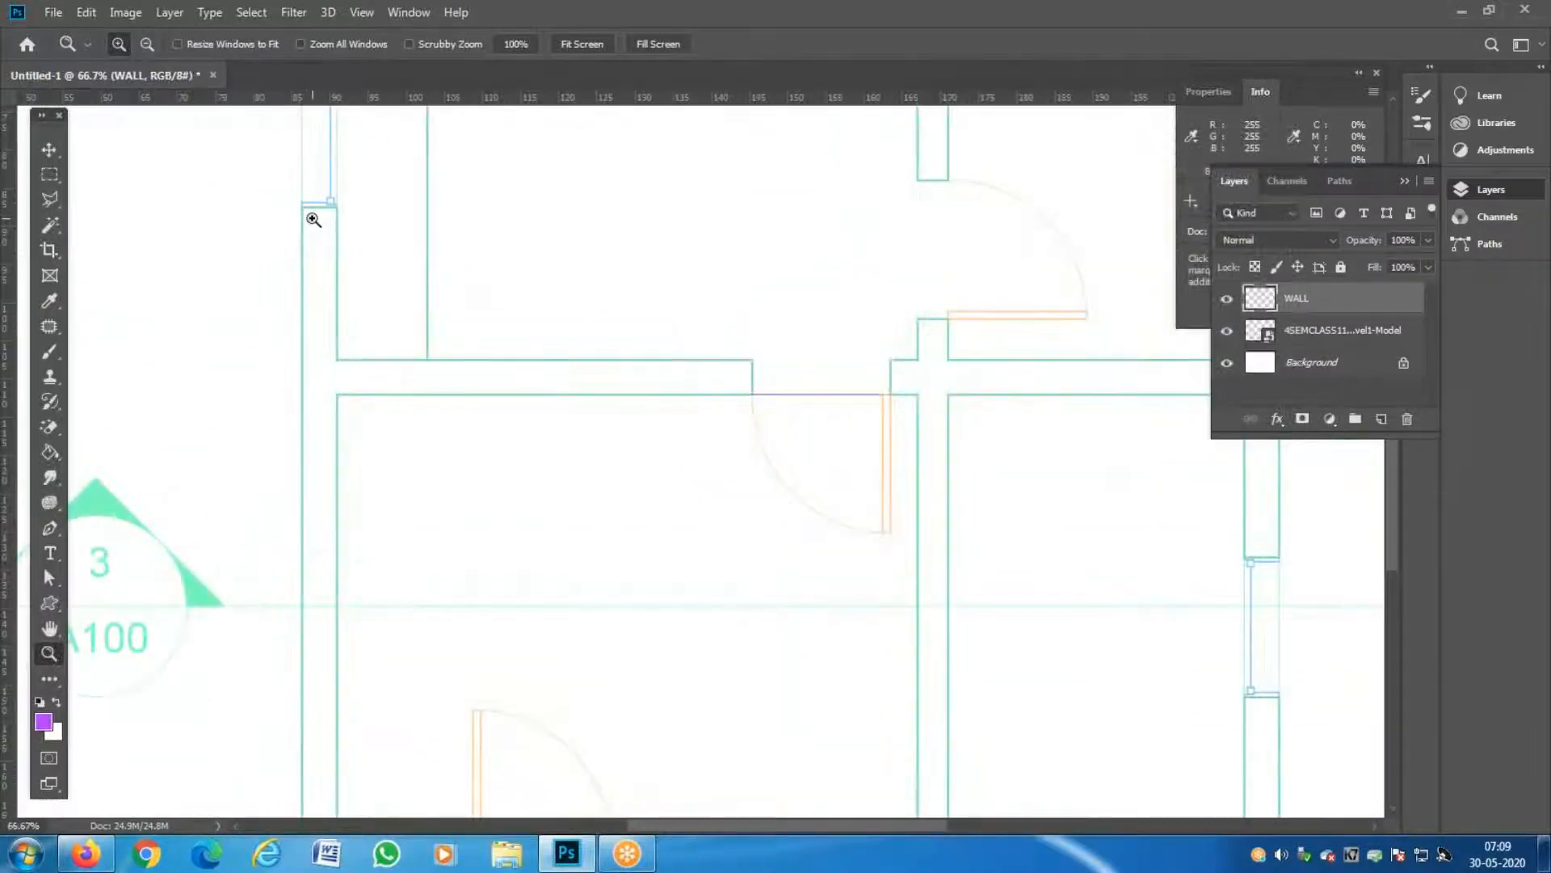
{"action": "left_click", "coordinate": [327, 219]}
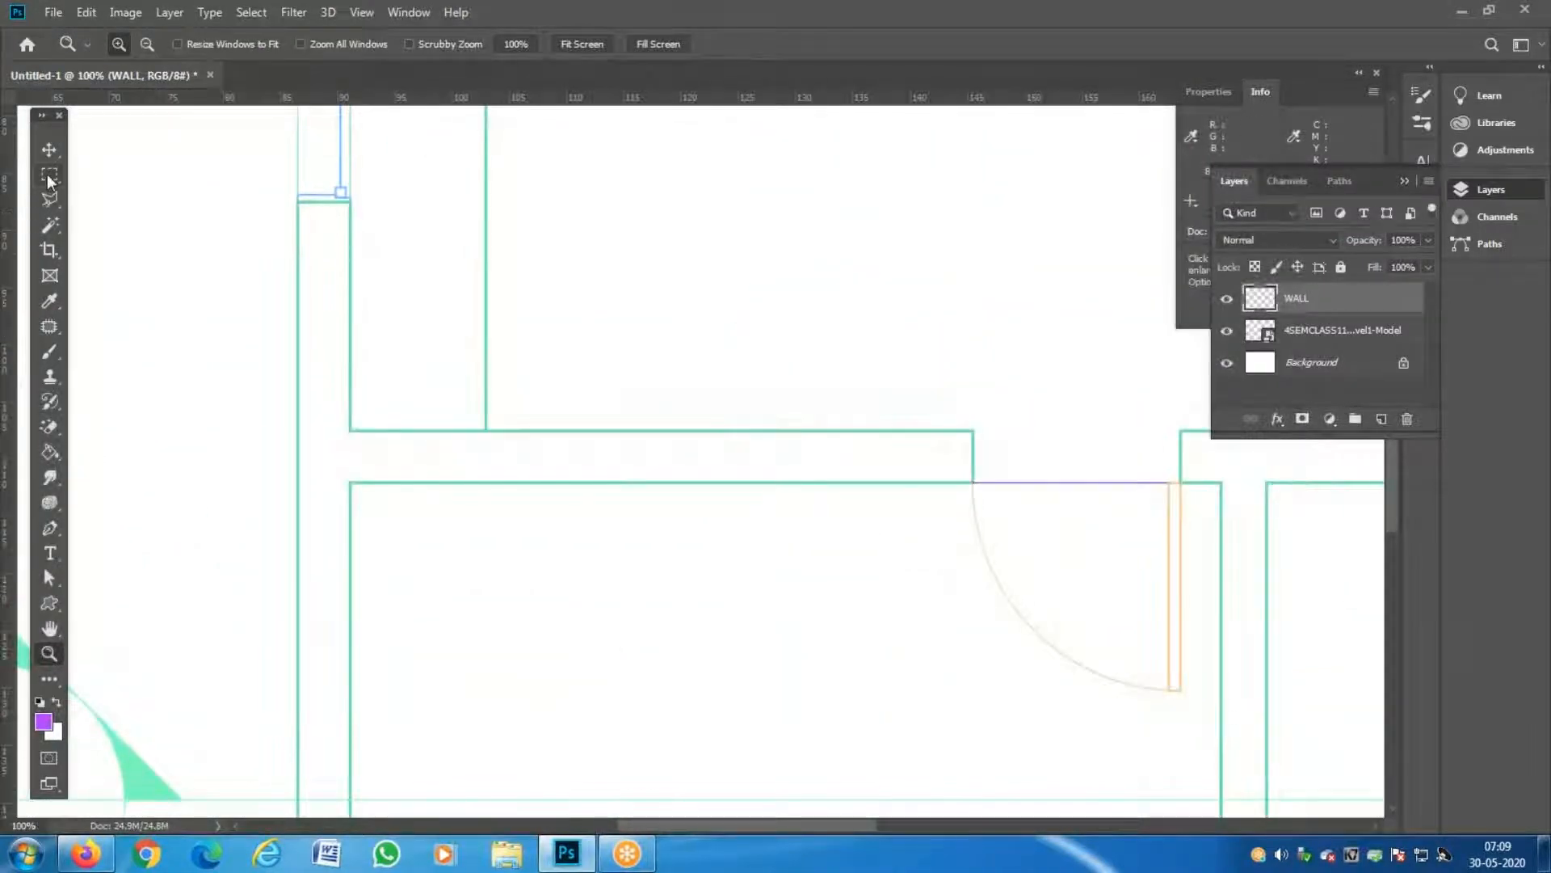
{"action": "left_click", "coordinate": [49, 199]}
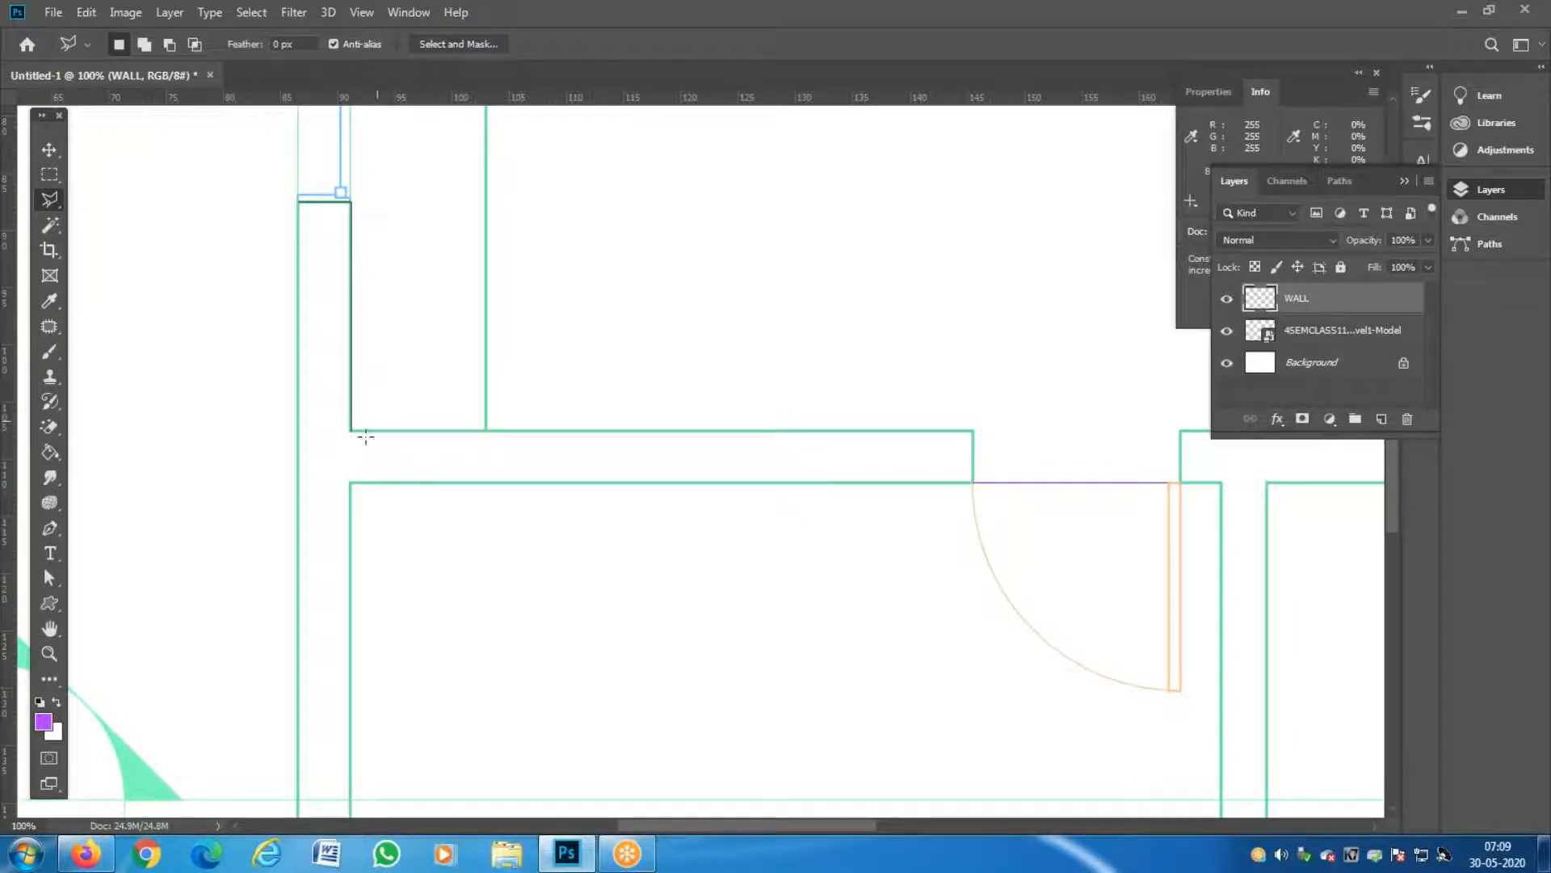
{"action": "left_click", "coordinate": [973, 431]}
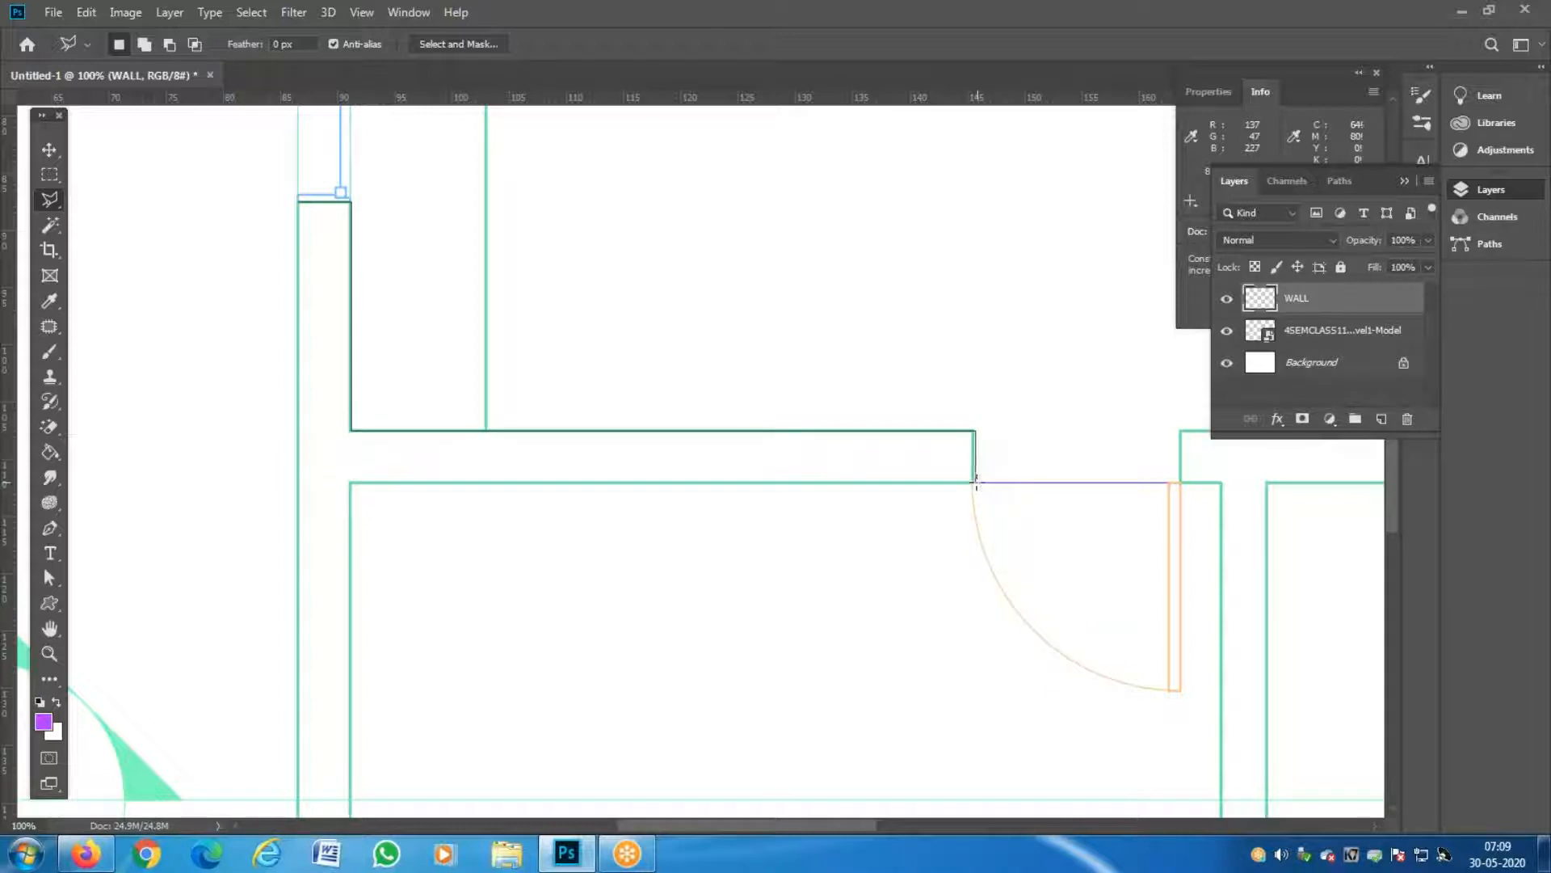
{"action": "left_click", "coordinate": [973, 483]}
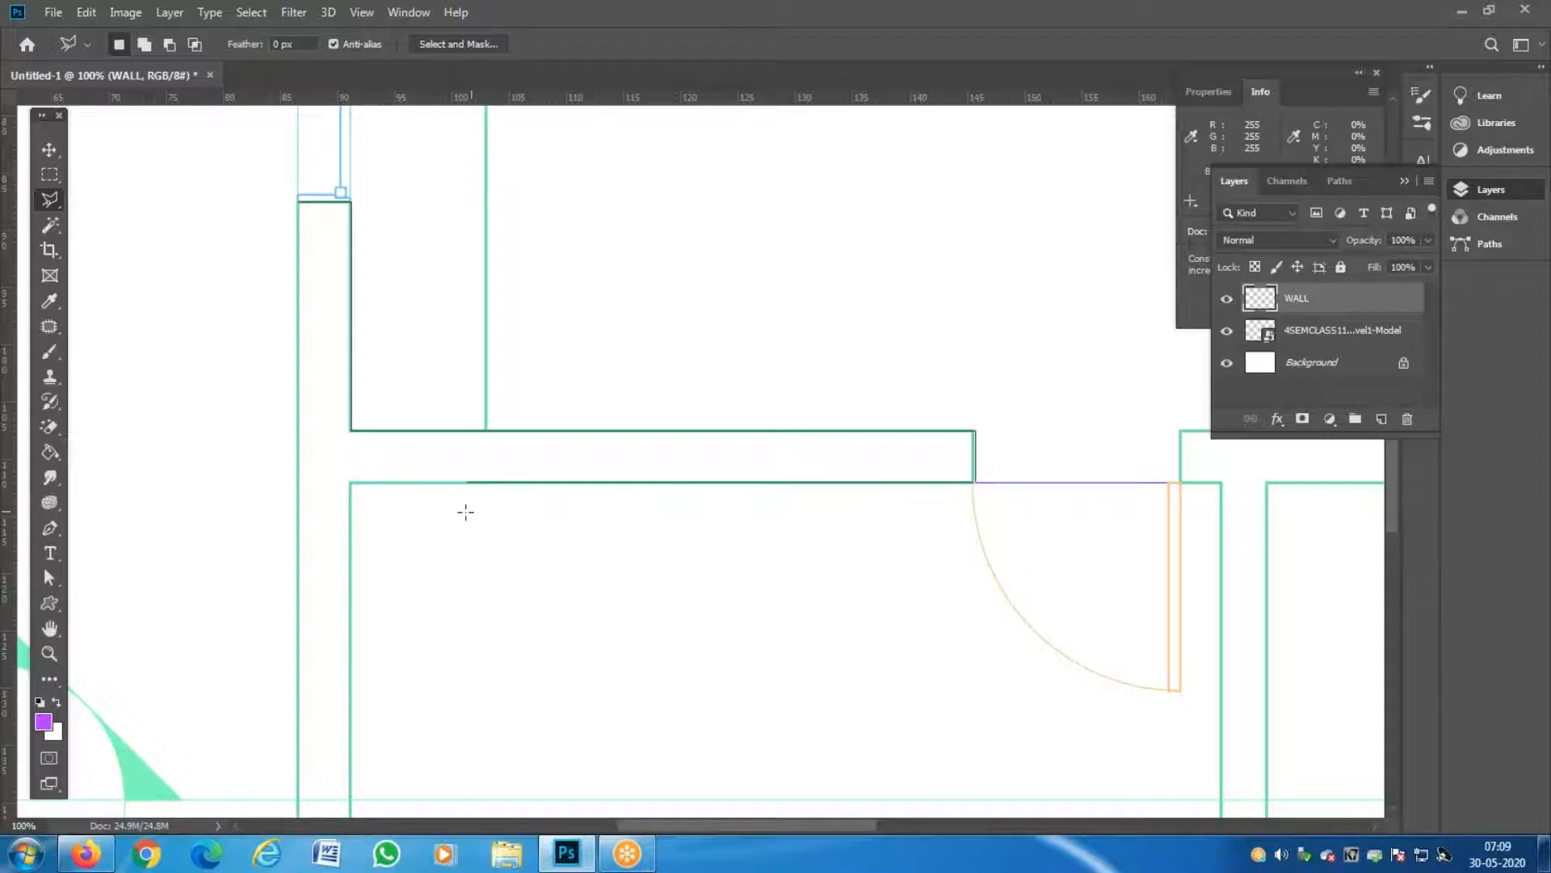
{"action": "left_click", "coordinate": [350, 494], "text": "shift"}
Continue the lasso outline down the outer wall to the DN entrance door, back along the outside face, and close the selection.
{"action": "left_click_drag", "start_coordinate": [391, 633], "coordinate": [347, 81]}
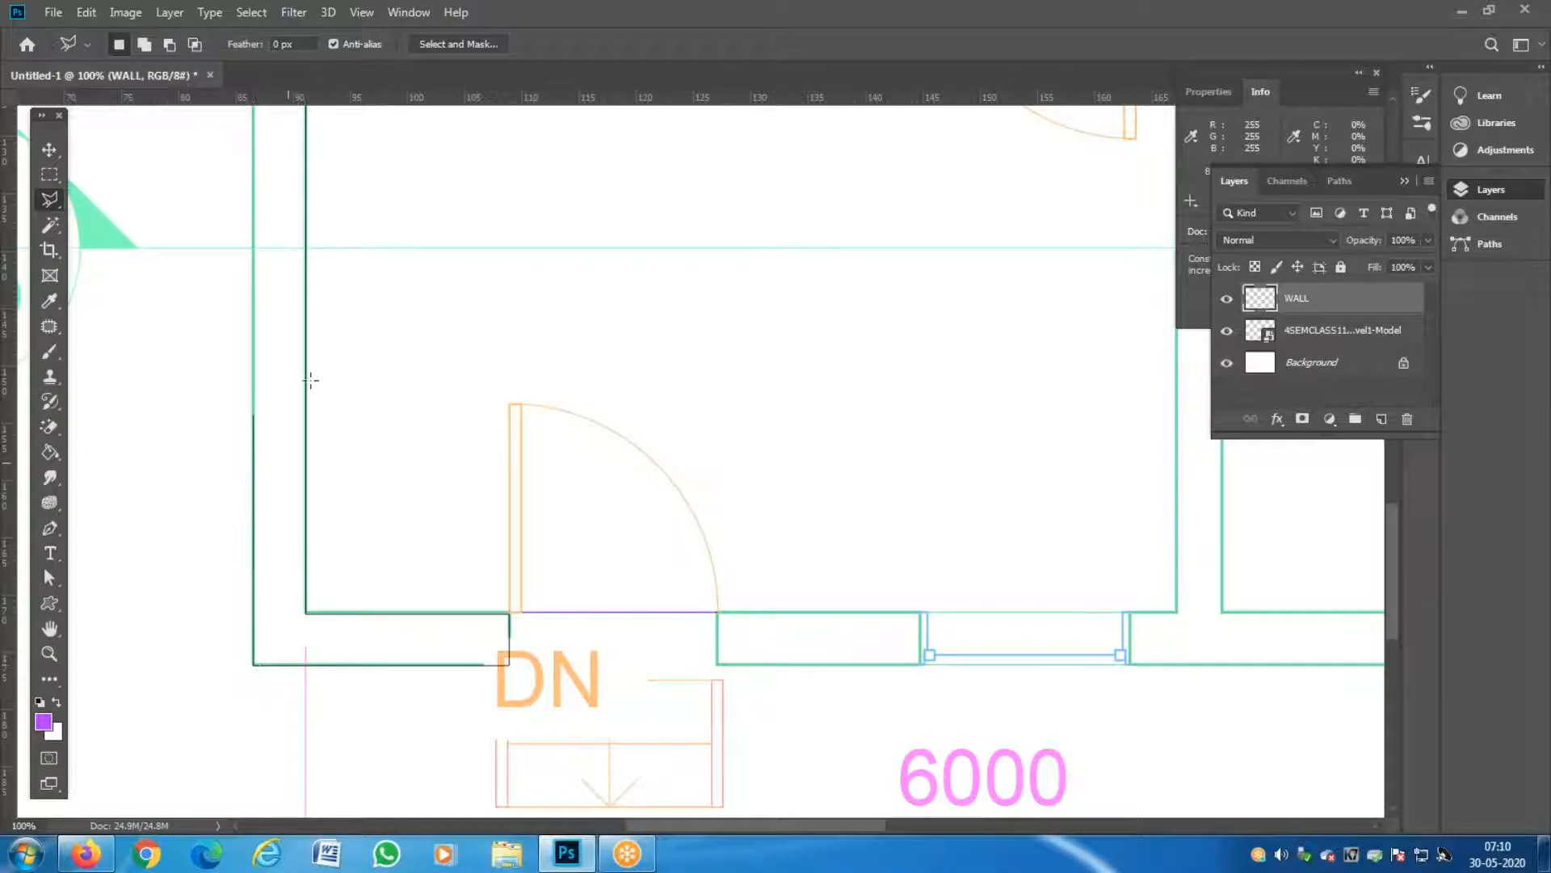
{"action": "scroll", "coordinate": [252, 664], "scroll_direction": "up", "scroll_amount": 5}
{"action": "left_click_drag", "start_coordinate": [268, 558], "coordinate": [284, 700]}
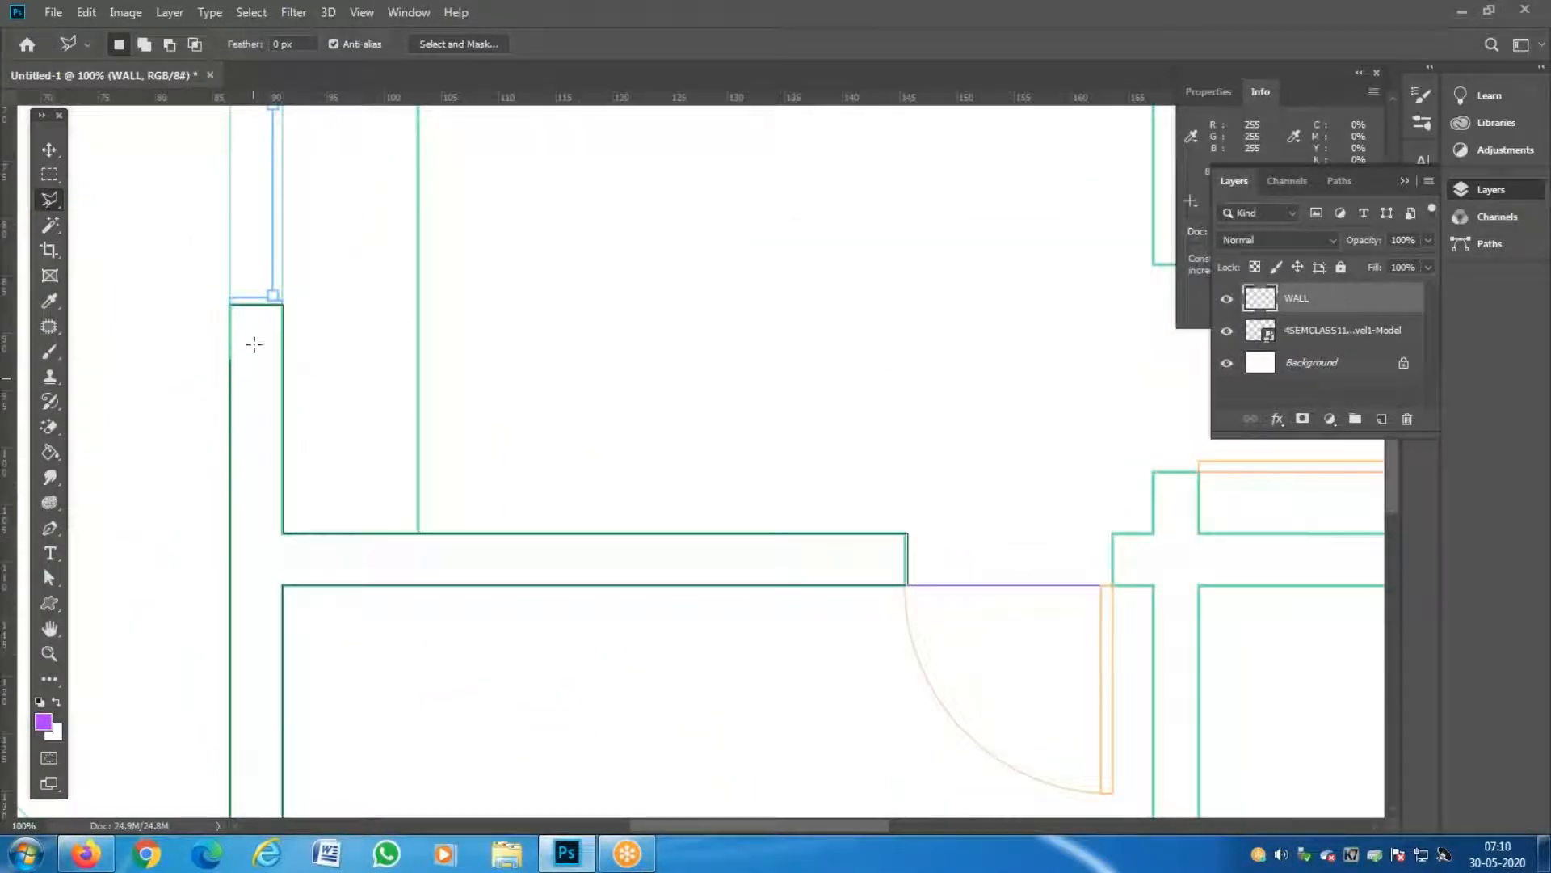
{"action": "left_click", "coordinate": [231, 304]}
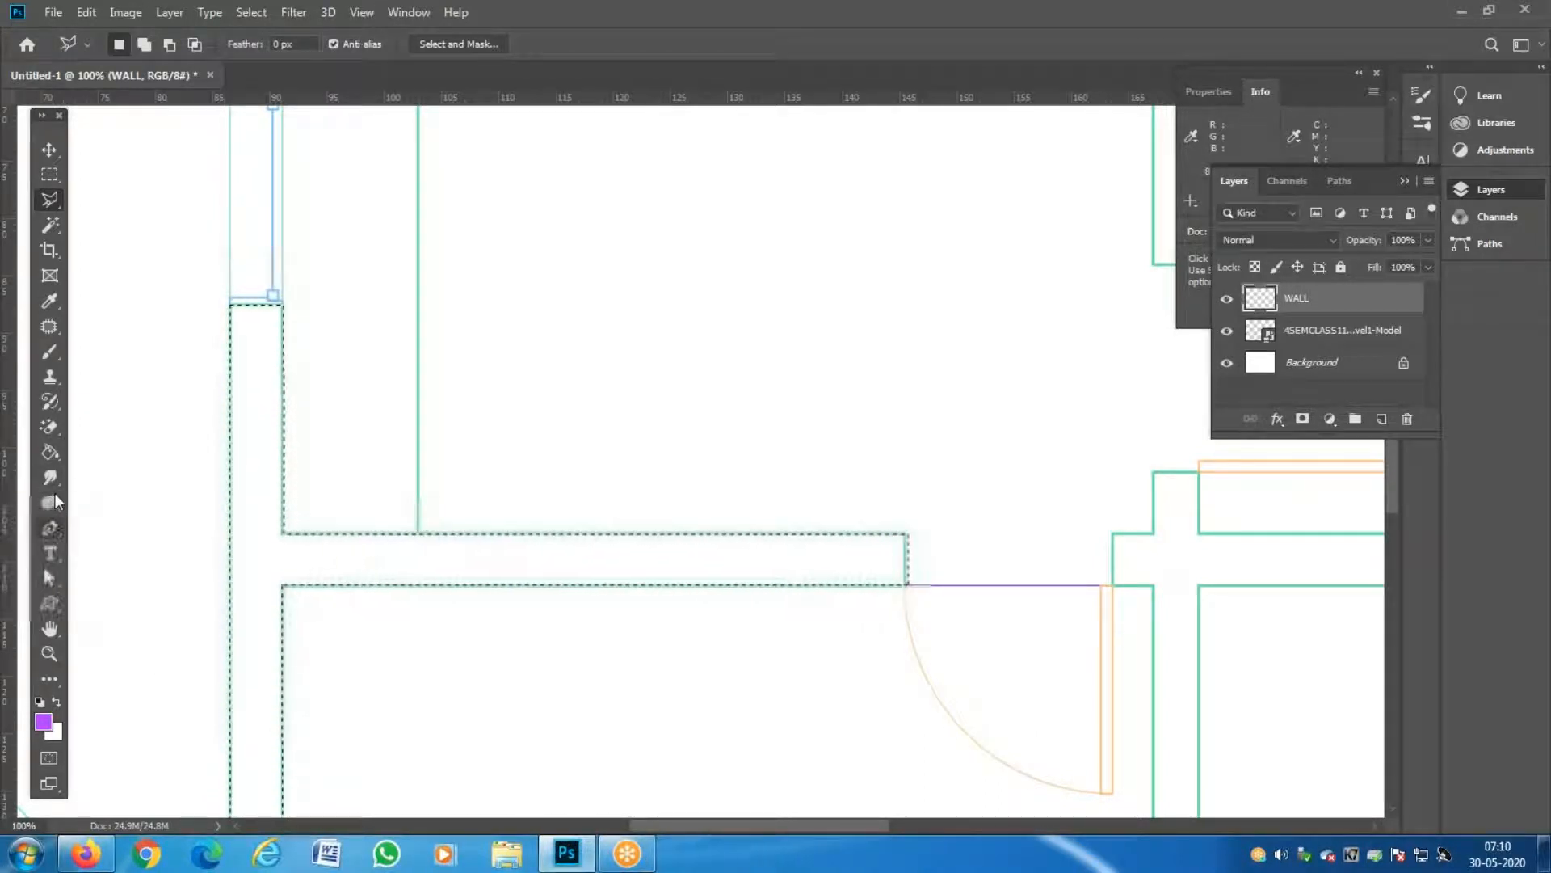
Set the foreground colour to dark brown (RGB 94, 45, 5), fill the selected wall with the Paint Bucket, and deselect.
{"action": "left_click", "coordinate": [55, 454]}
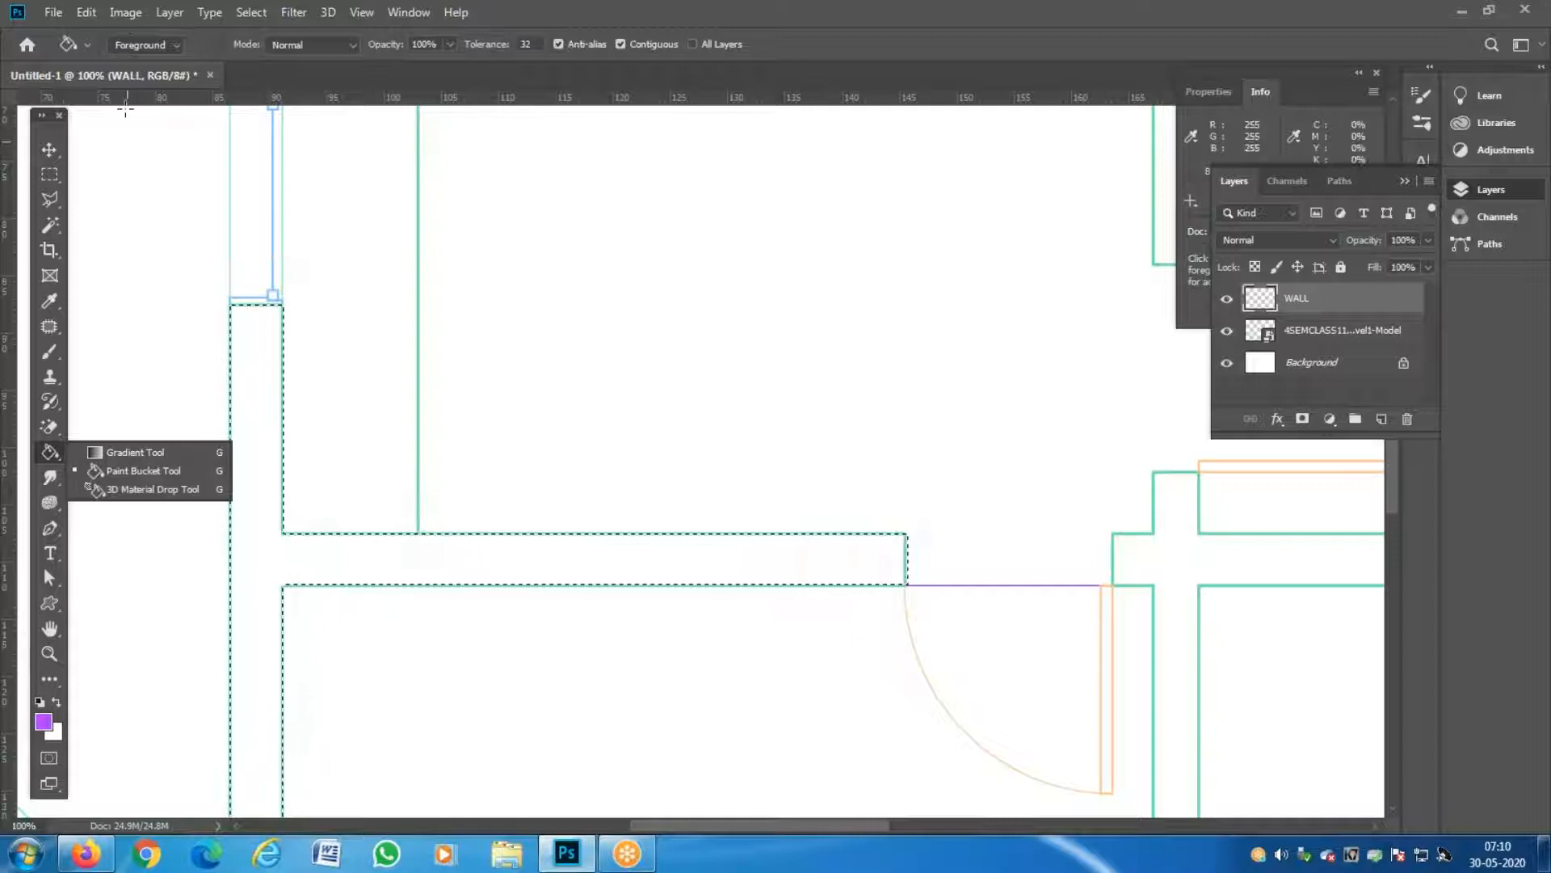
{"action": "left_click", "coordinate": [46, 728]}
{"action": "type", "text": "fd913a"}
{"action": "left_click", "coordinate": [245, 577]}
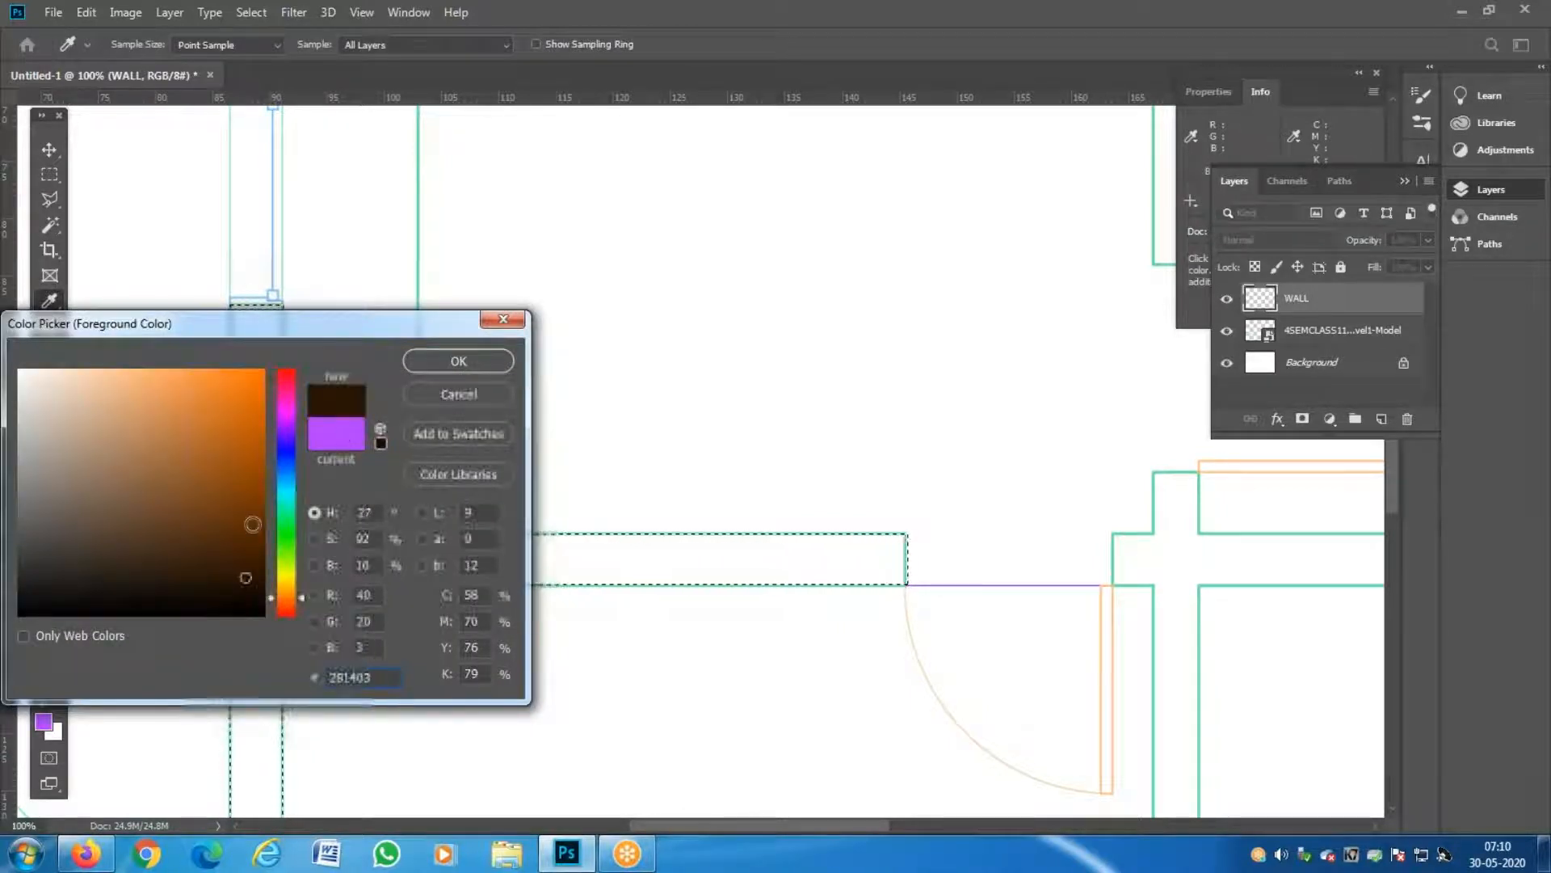
{"action": "left_click", "coordinate": [252, 524]}
{"action": "left_click", "coordinate": [458, 362]}
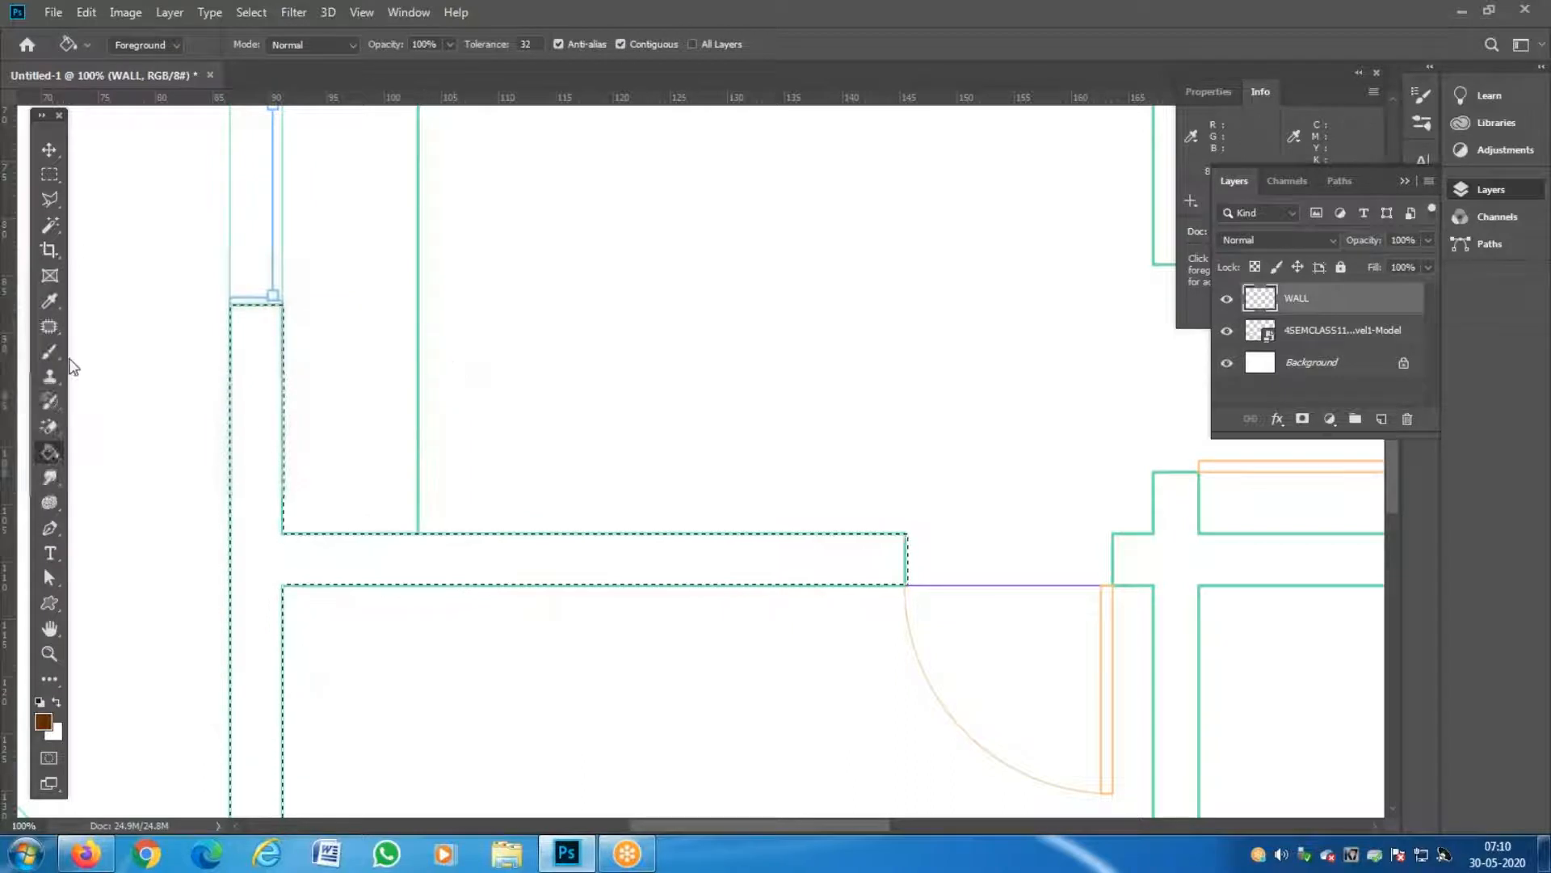
{"action": "left_click", "coordinate": [239, 464]}
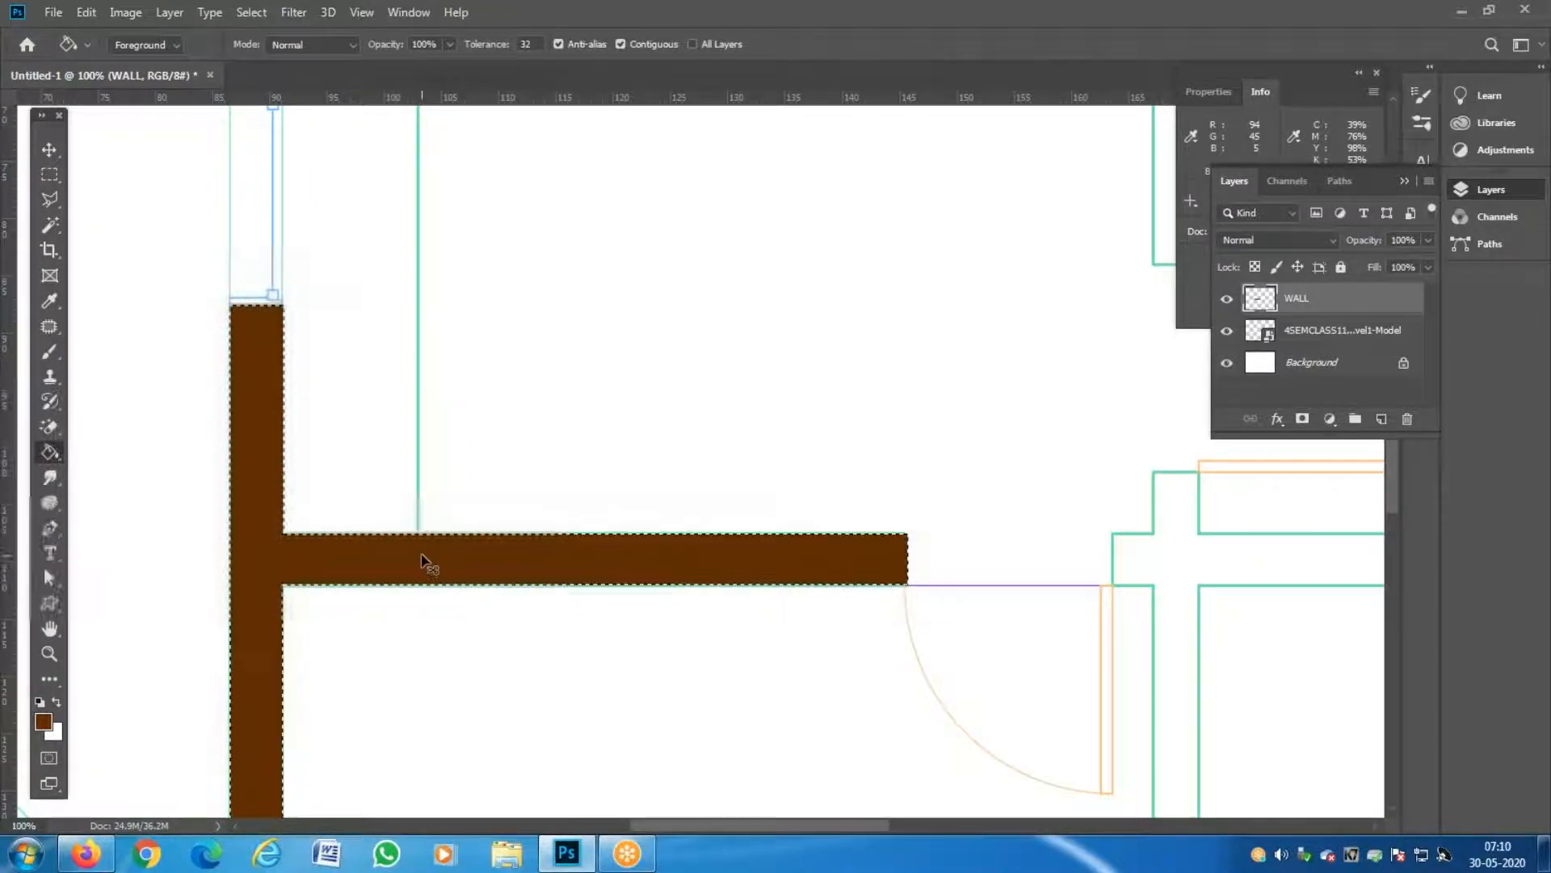
{"action": "key", "text": "ctrl+d"}
Marquee-select the short wall piece between the DN entrance door and the window beside it, and fill it with the brown foreground colour.
{"action": "key", "text": "z"}
{"action": "left_click", "coordinate": [398, 589], "text": "alt"}
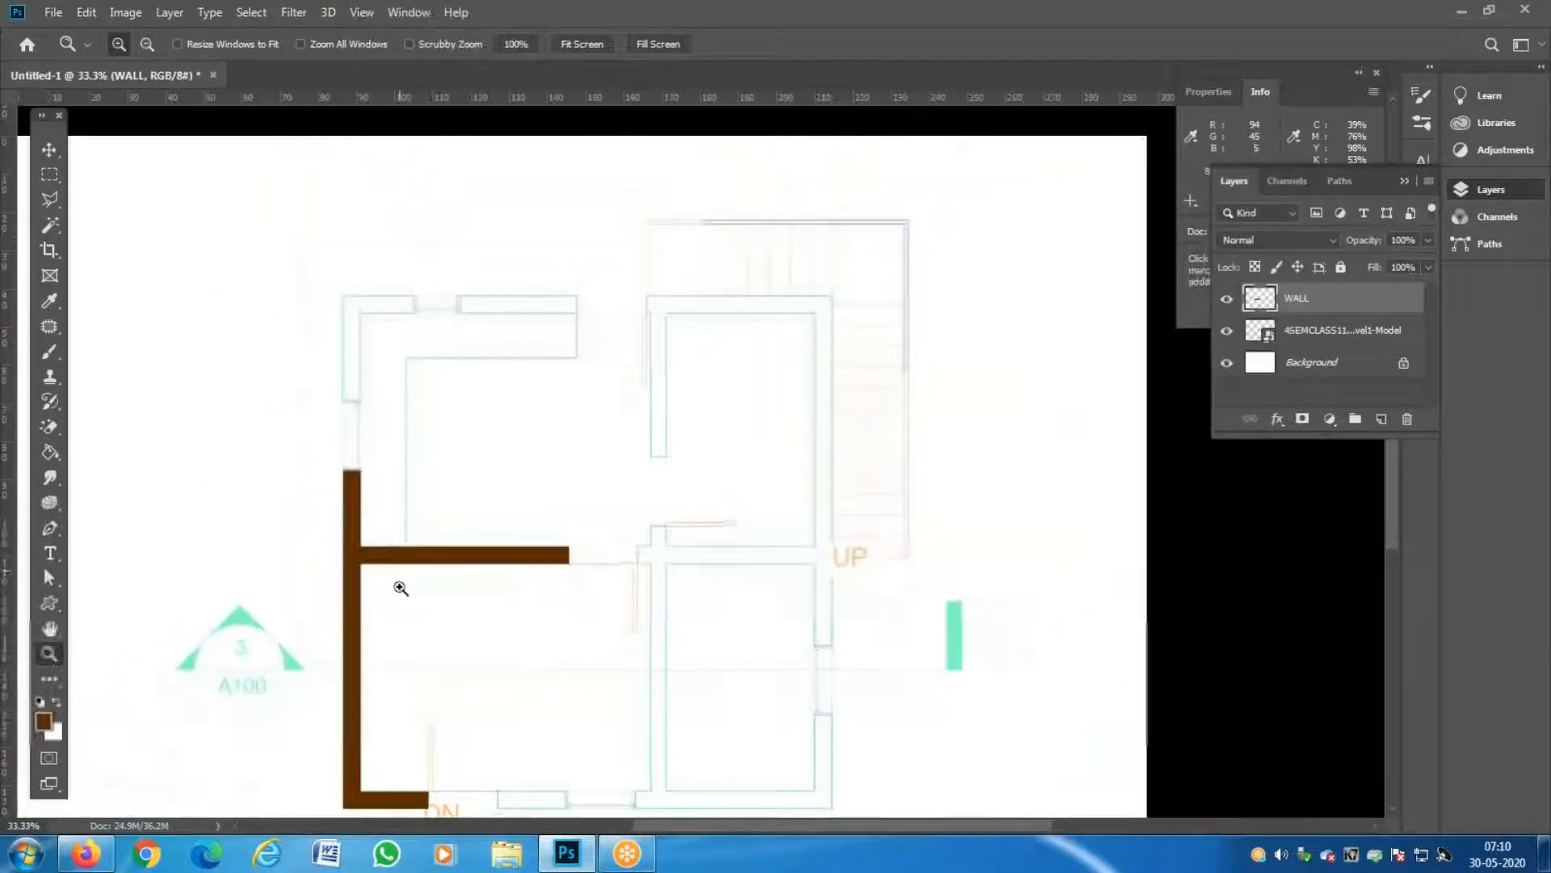
{"action": "left_click", "coordinate": [511, 679]}
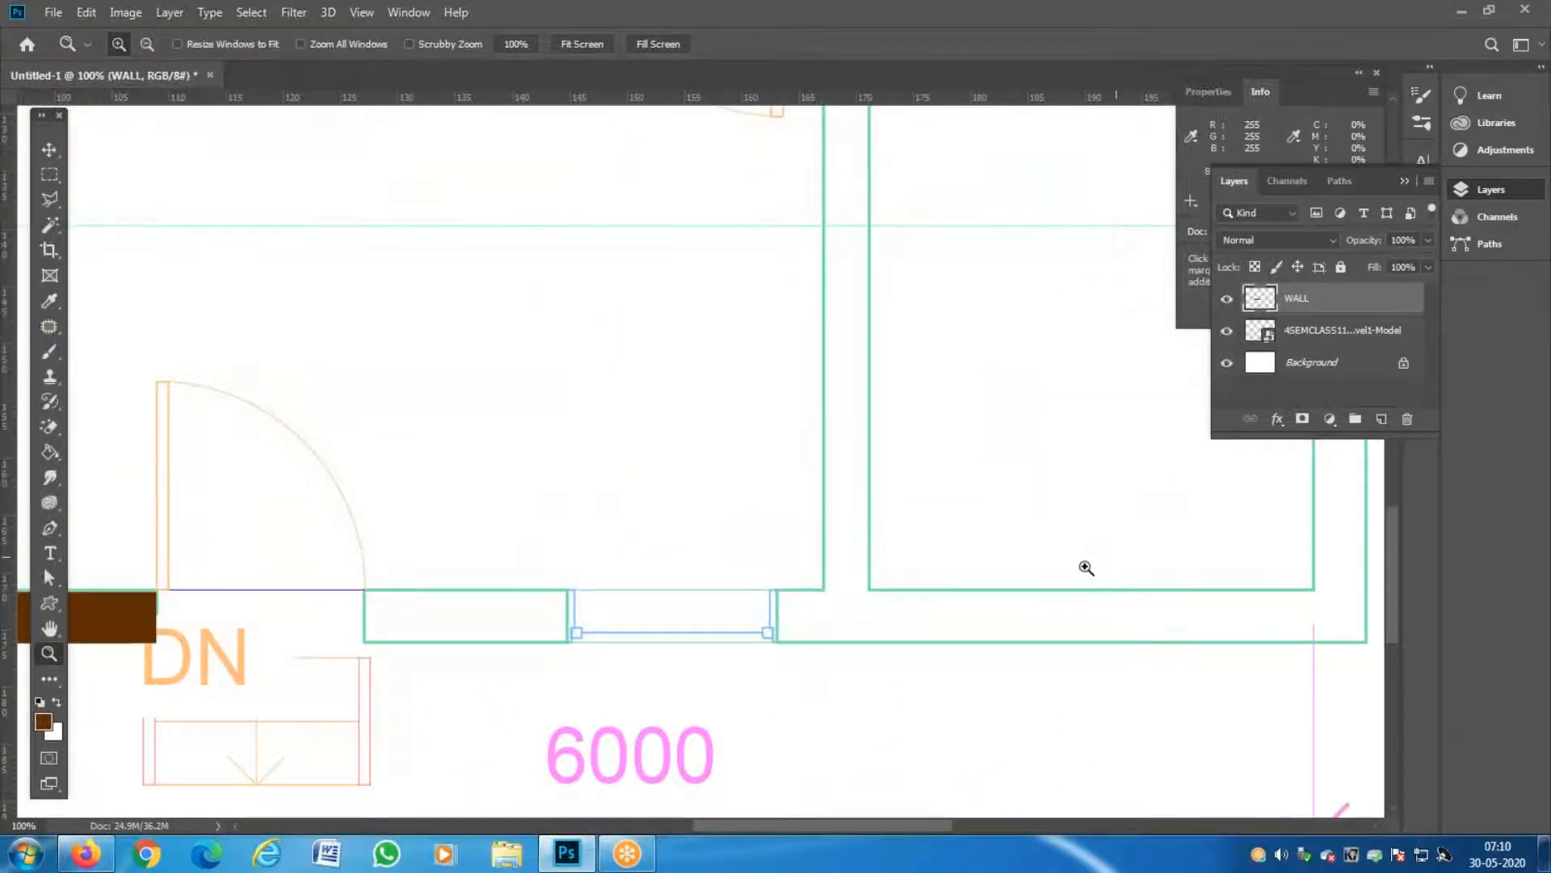
{"action": "left_click", "coordinate": [49, 173]}
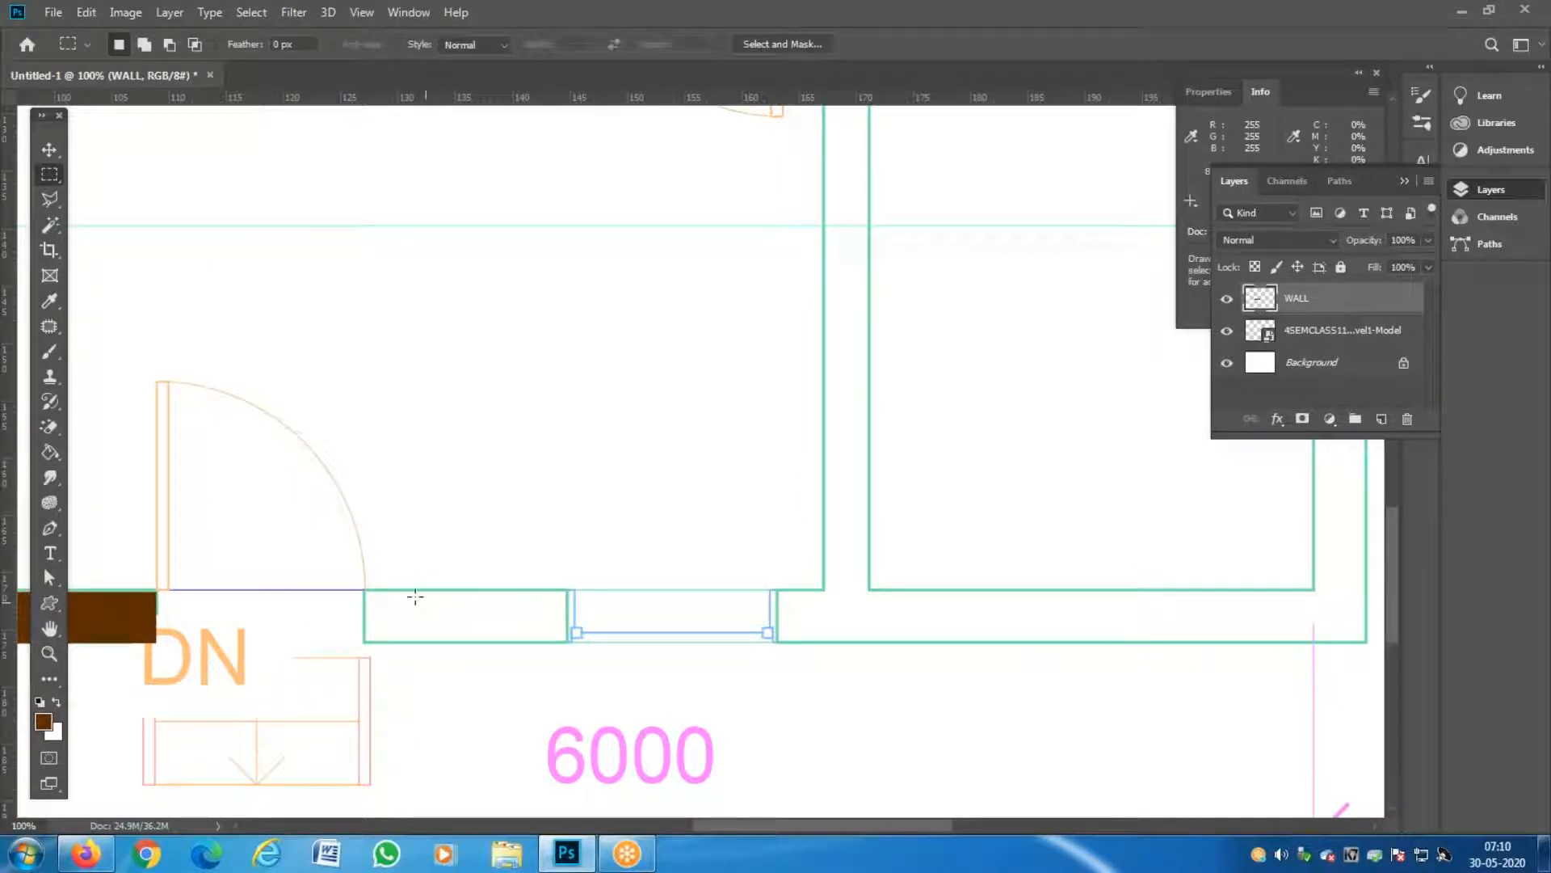
{"action": "mouse_move", "coordinate": [363, 590]}
{"action": "left_mouse_down"}
{"action": "mouse_move", "coordinate": [507, 645]}
{"action": "mouse_move", "coordinate": [568, 643]}
{"action": "left_mouse_up"}
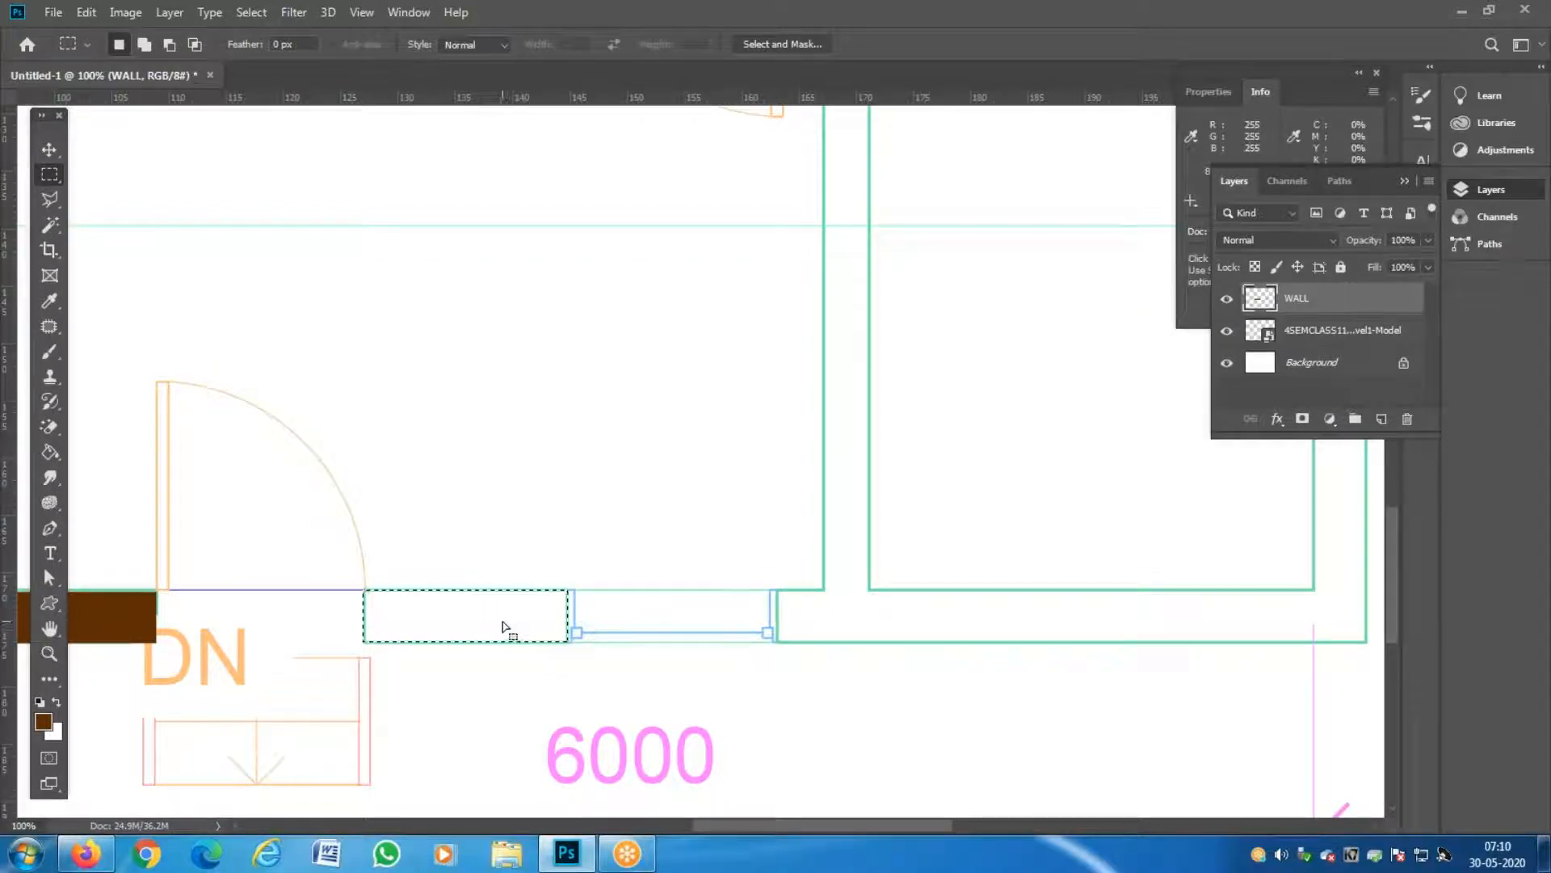
{"action": "key", "text": "g"}
{"action": "left_click", "coordinate": [502, 616]}
Marquee-select the horizontal wall from the window to the plan's lower outer corner, fill it with brown, and deselect.
{"action": "left_click_drag", "start_coordinate": [803, 622], "coordinate": [279, 615]}
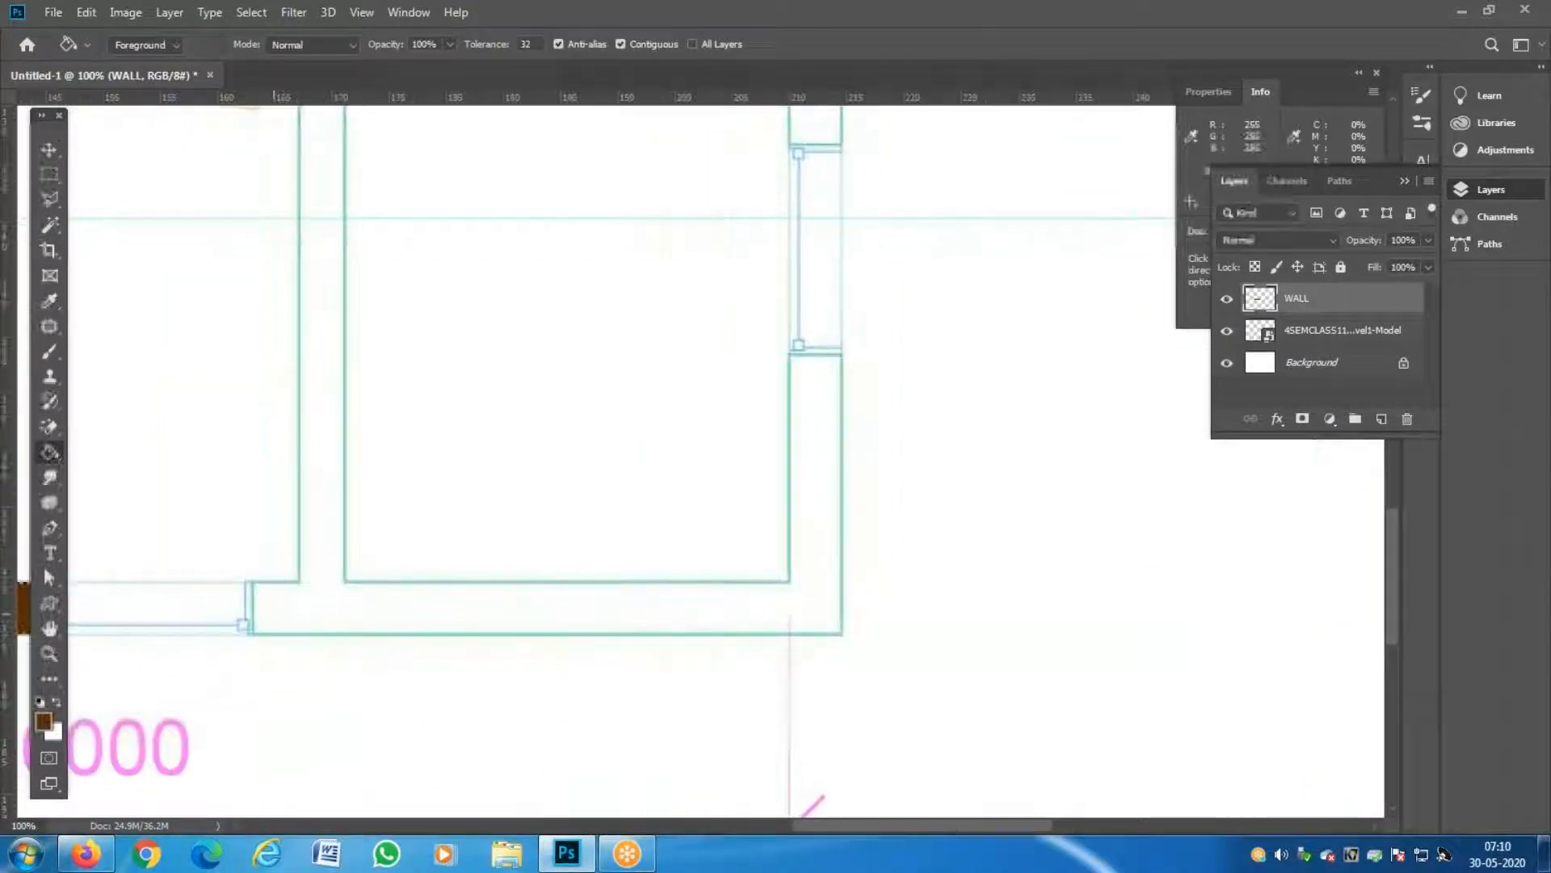
{"action": "key", "text": "m"}
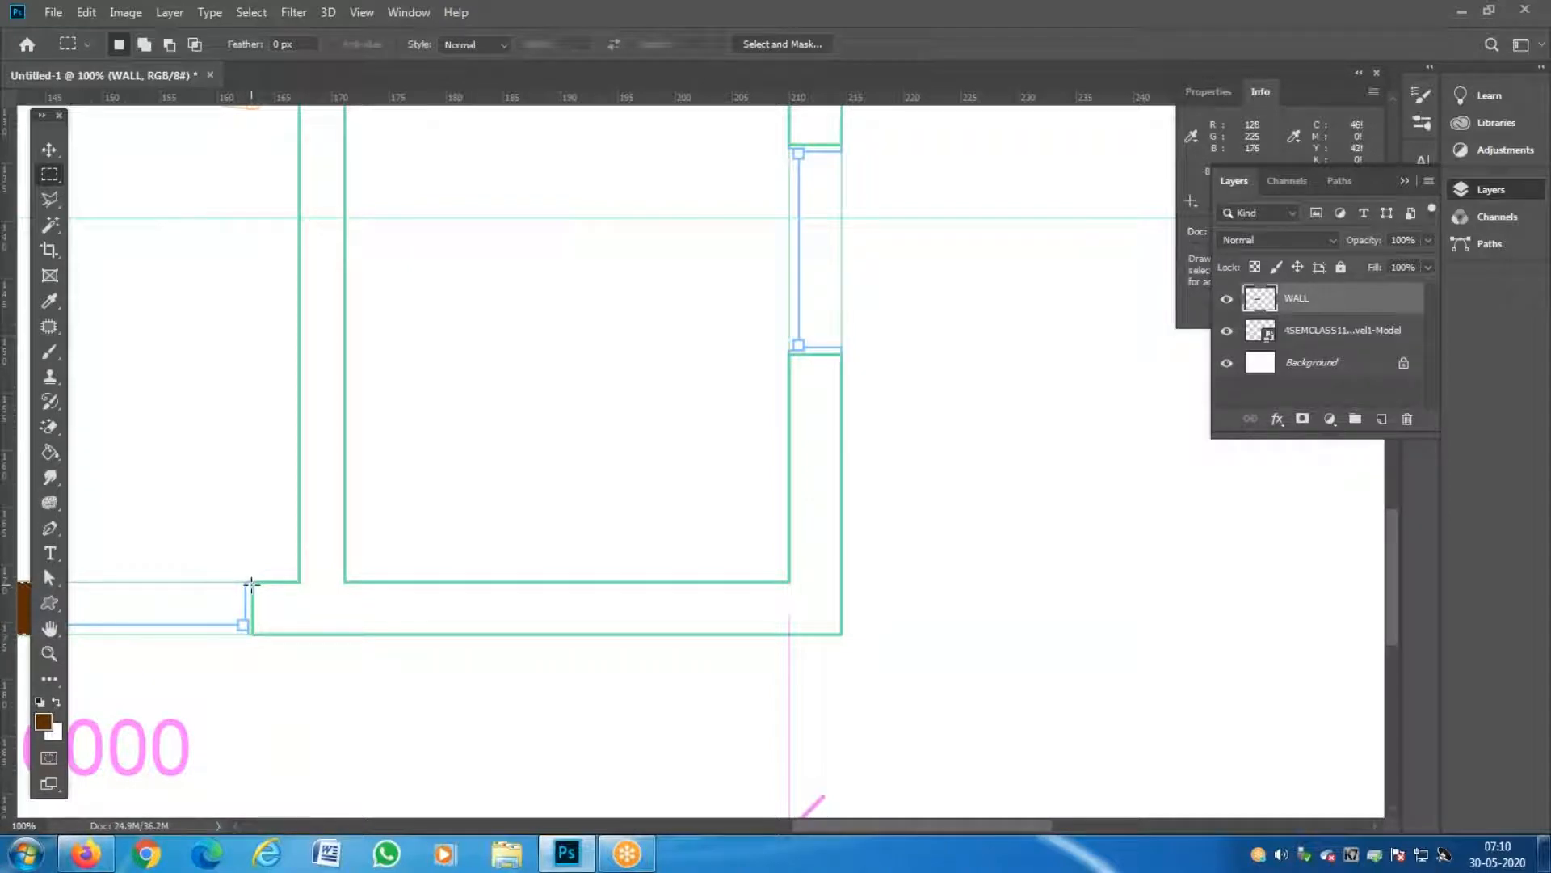
{"action": "left_click_drag", "start_coordinate": [252, 583], "coordinate": [842, 634]}
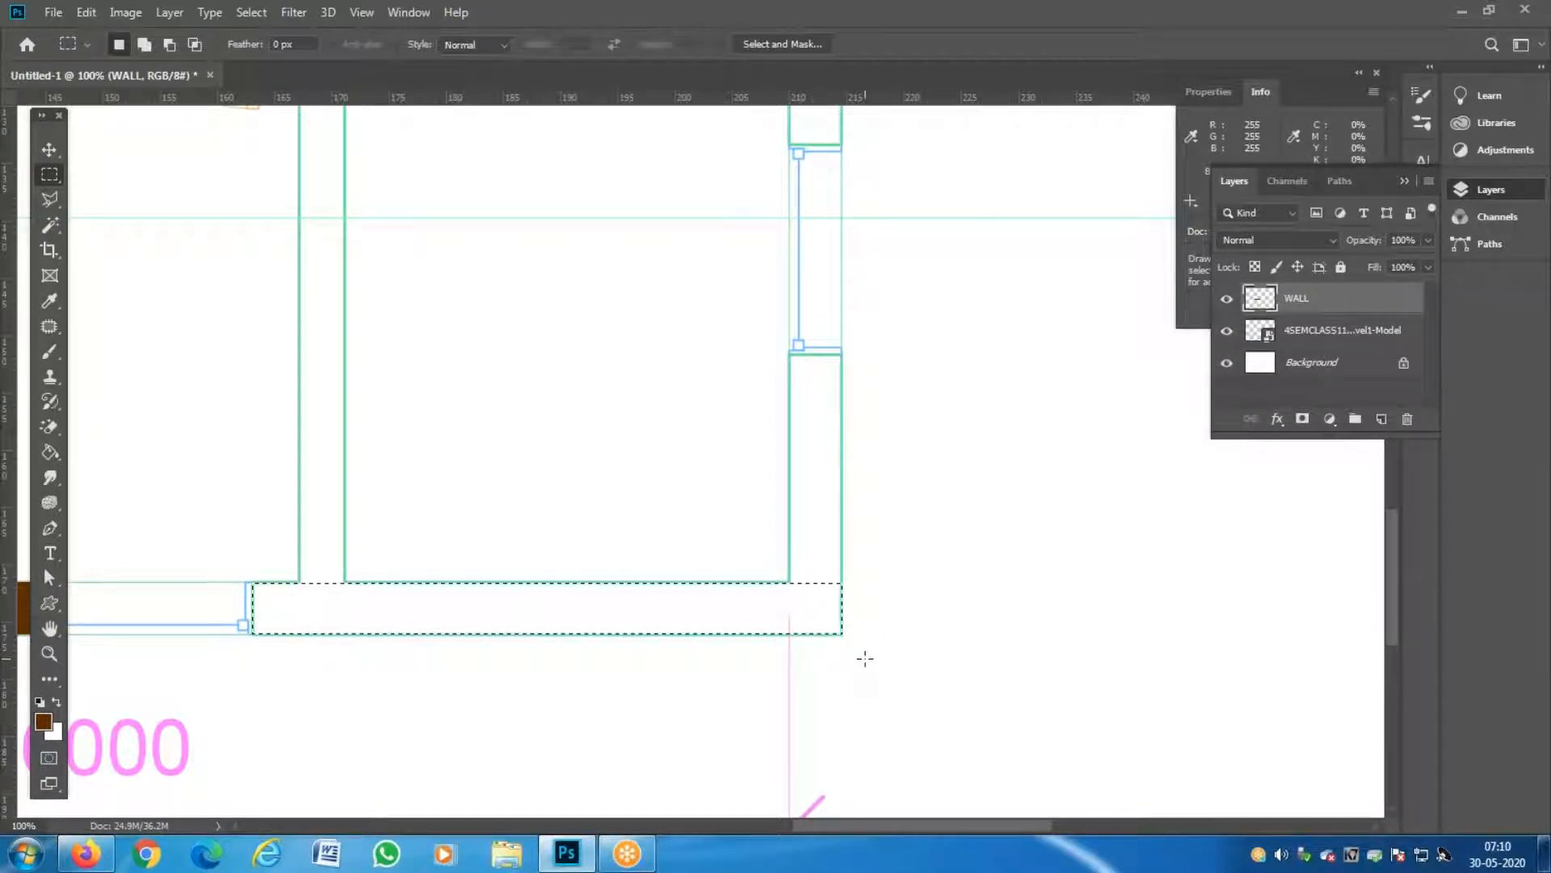
{"action": "key", "text": "g"}
{"action": "left_click", "coordinate": [712, 619]}
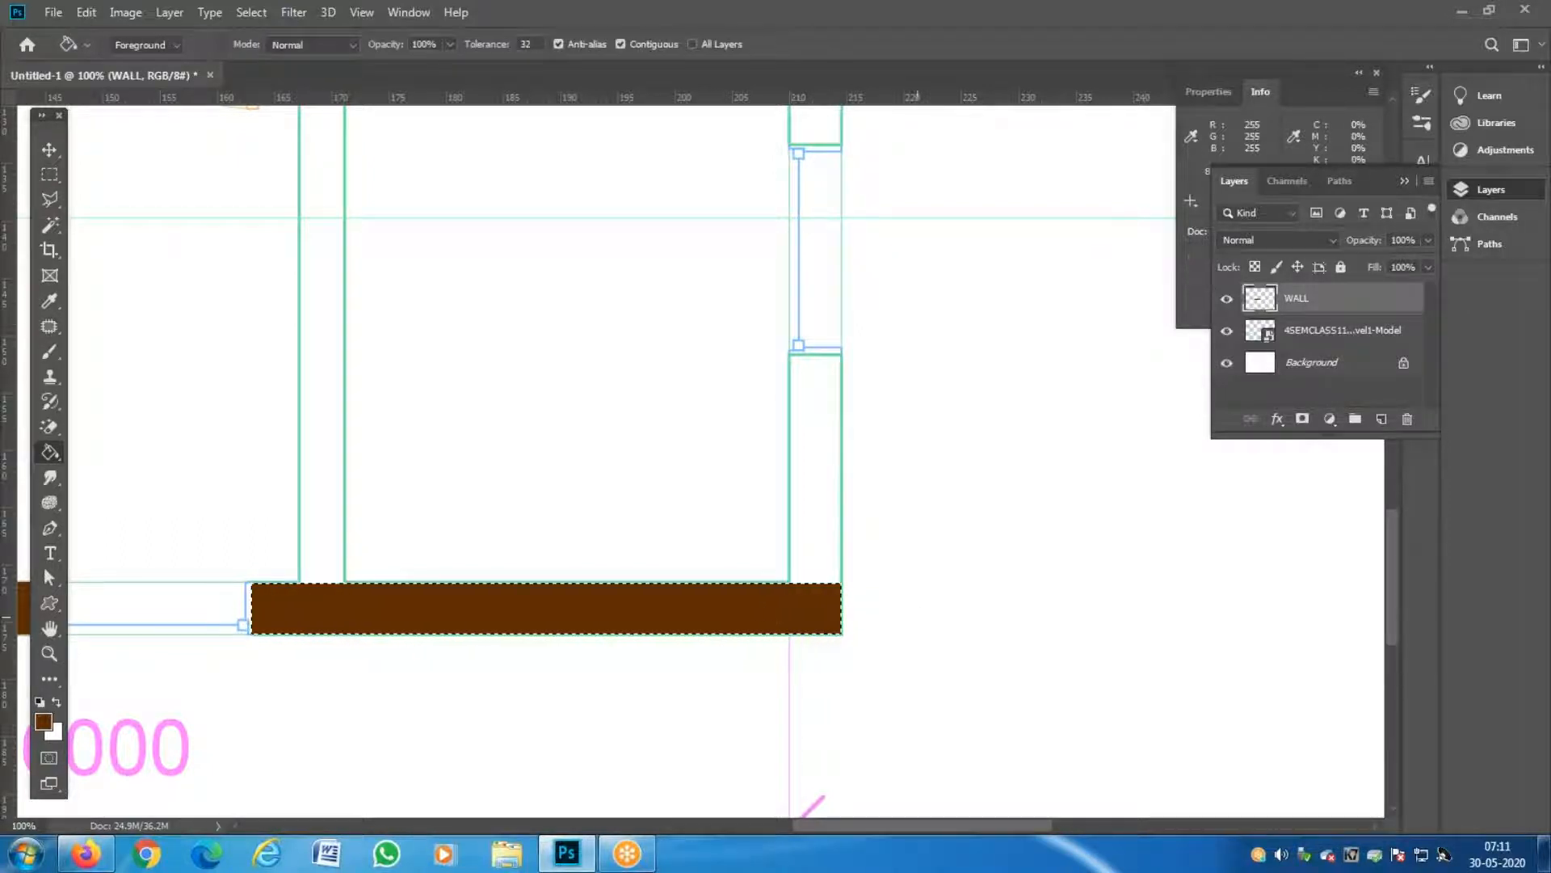
{"action": "key", "text": "ctrl+d"}
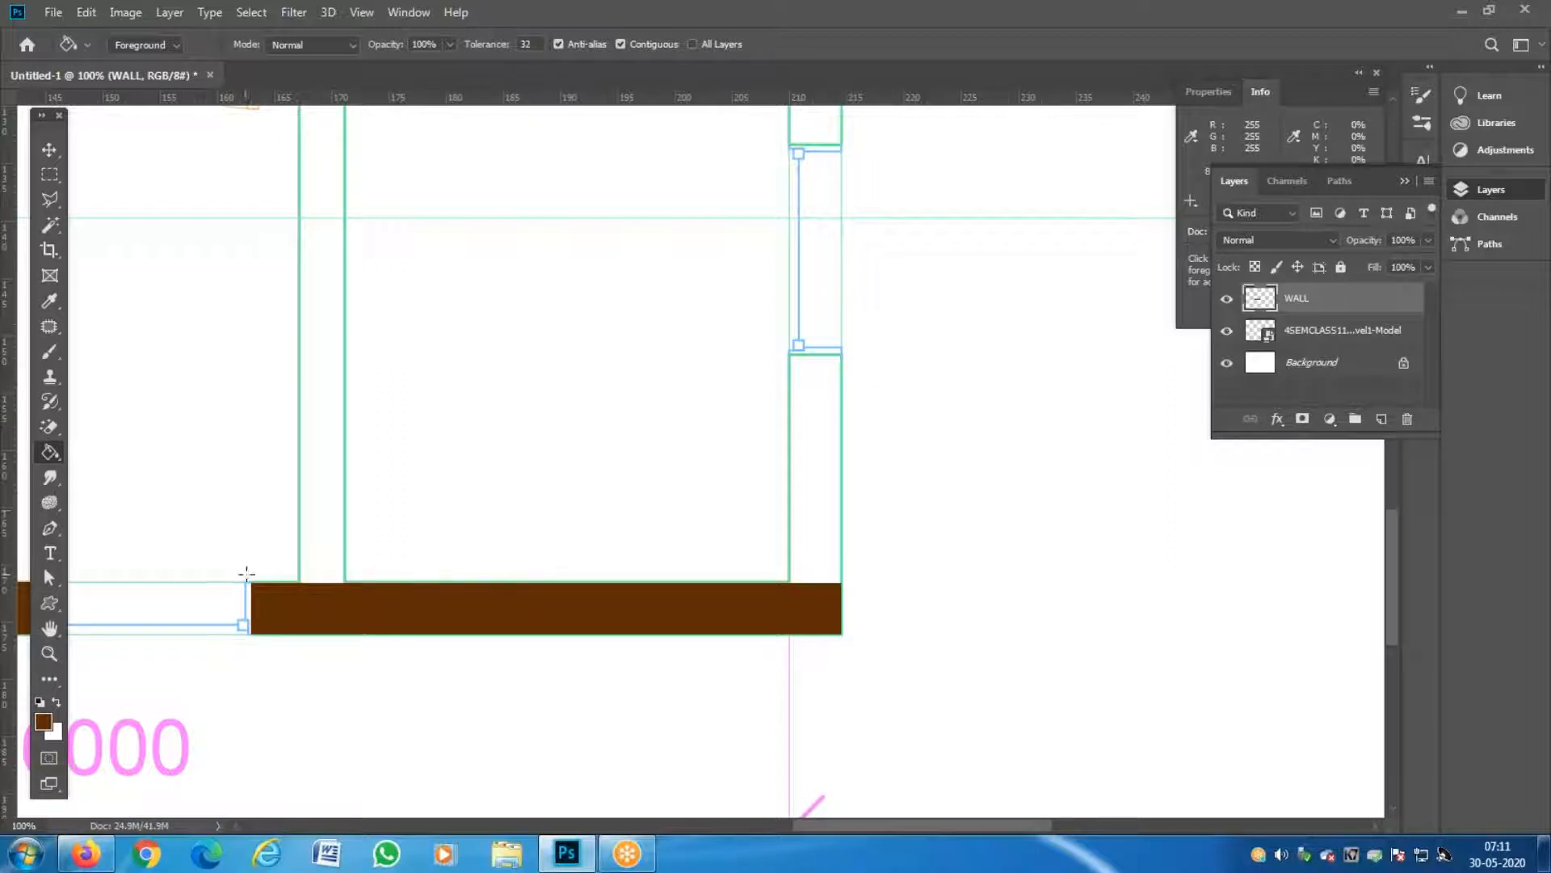
Marquee-select the outer wall piece beside the UP label, bridging the gap in its outline, and fill it with the brown foreground colour.
{"action": "key", "text": "z"}
{"action": "left_click", "coordinate": [341, 566], "text": "alt"}
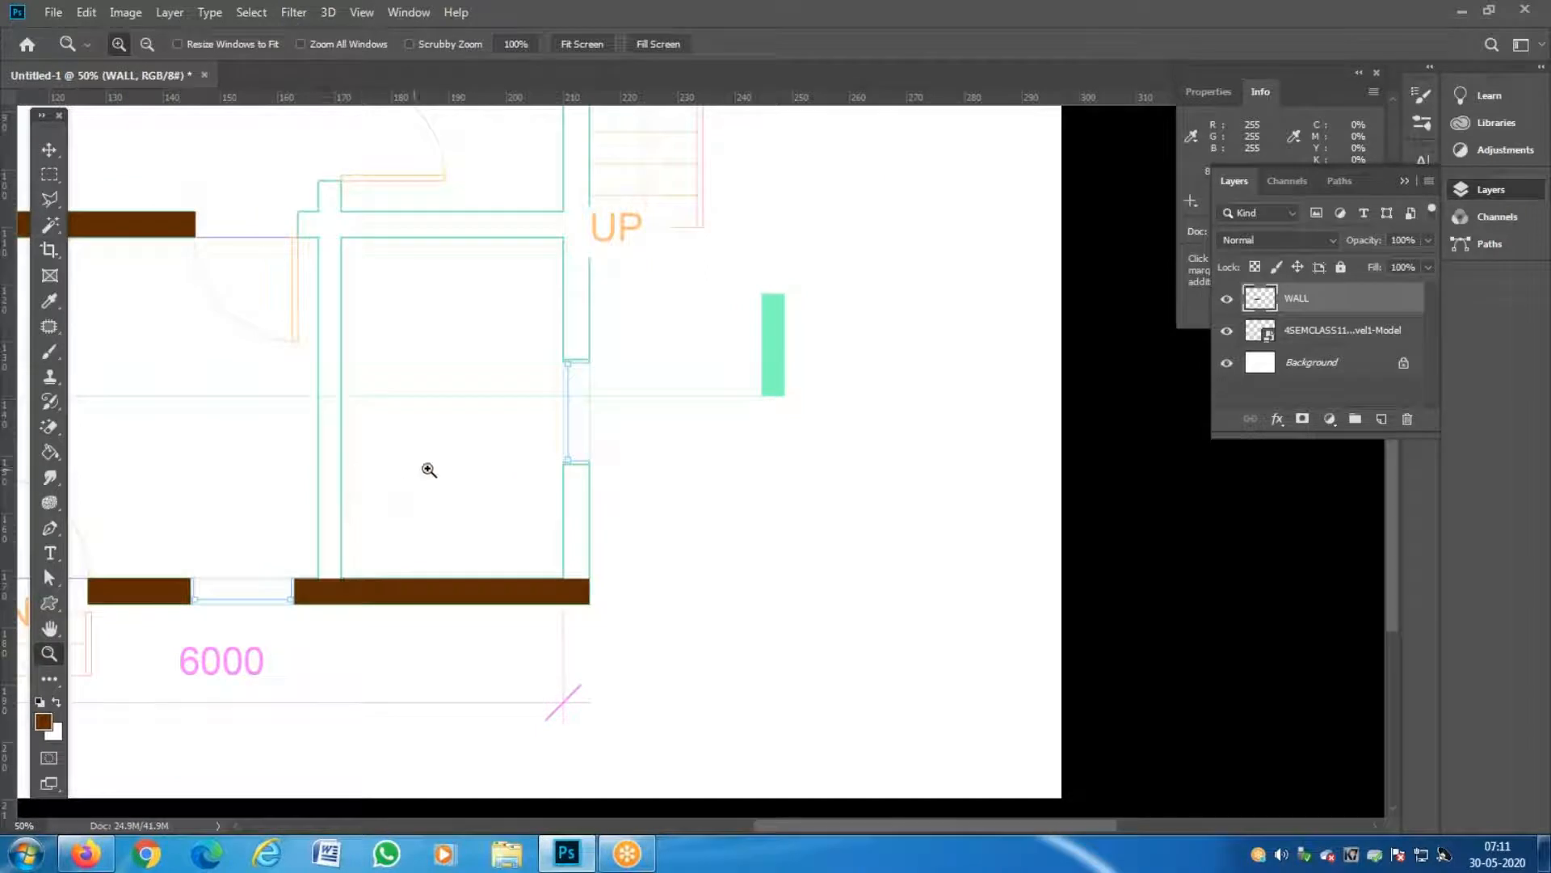
{"action": "left_click_drag", "start_coordinate": [547, 361], "coordinate": [572, 593]}
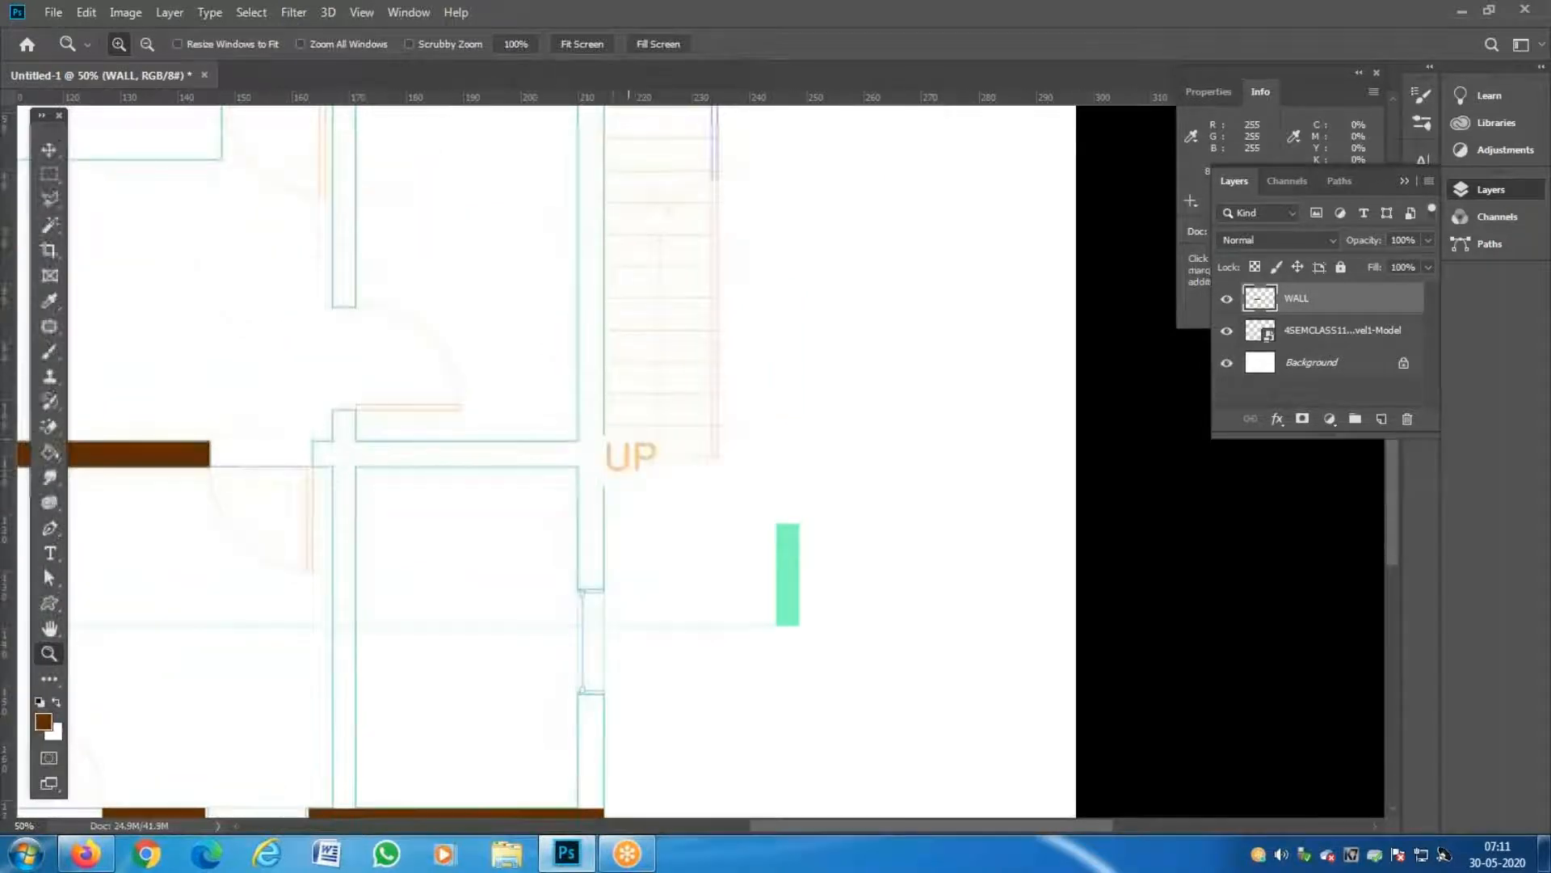
{"action": "left_click", "coordinate": [608, 457]}
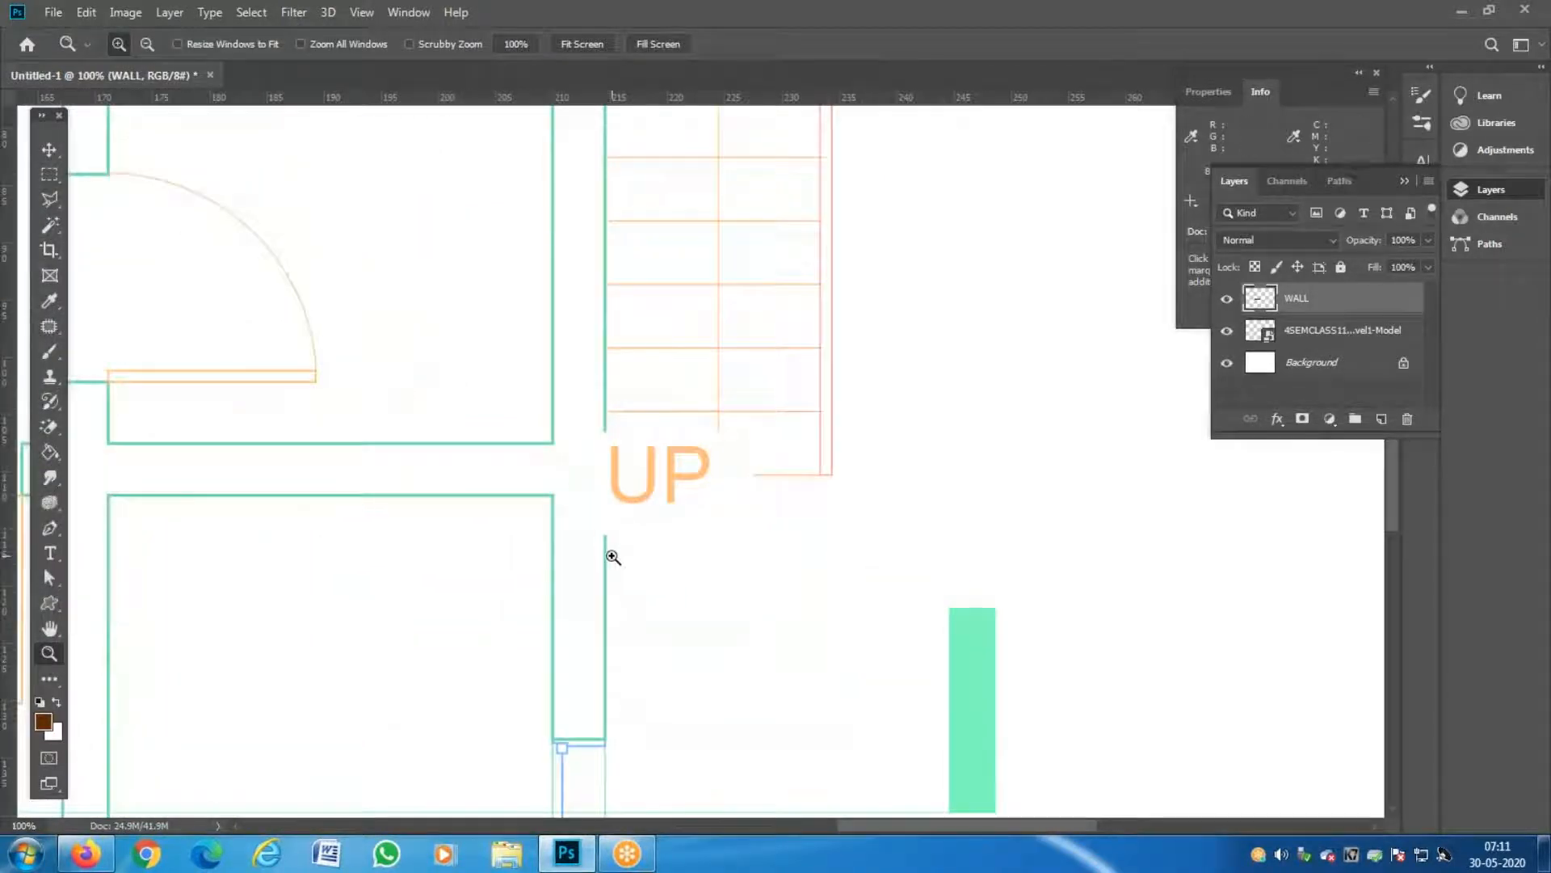
{"action": "key", "text": "m"}
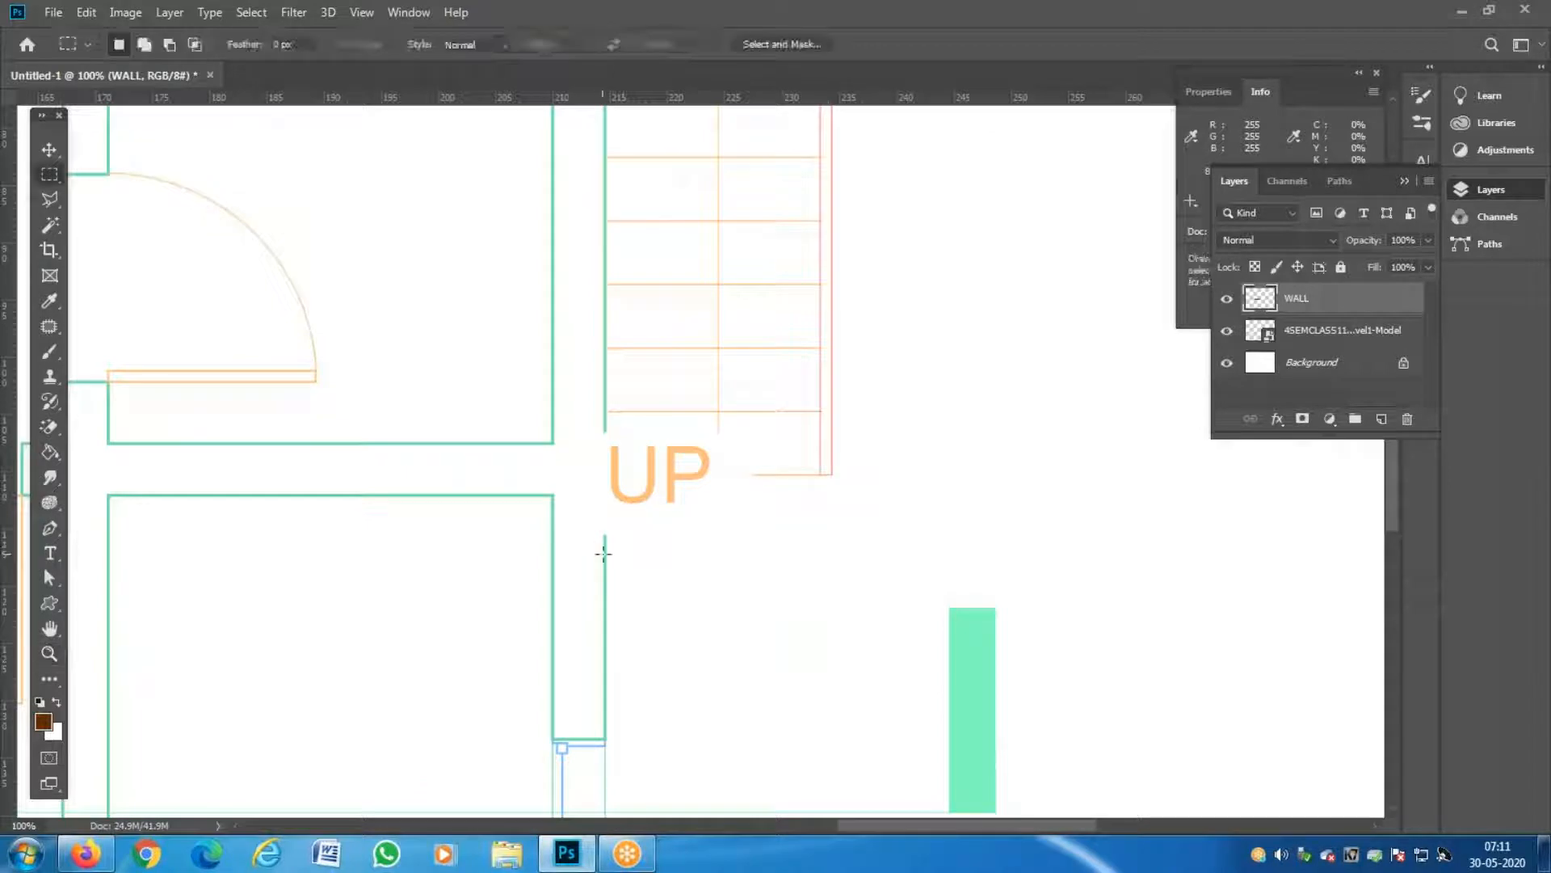
{"action": "left_click_drag", "start_coordinate": [605, 554], "coordinate": [551, 390]}
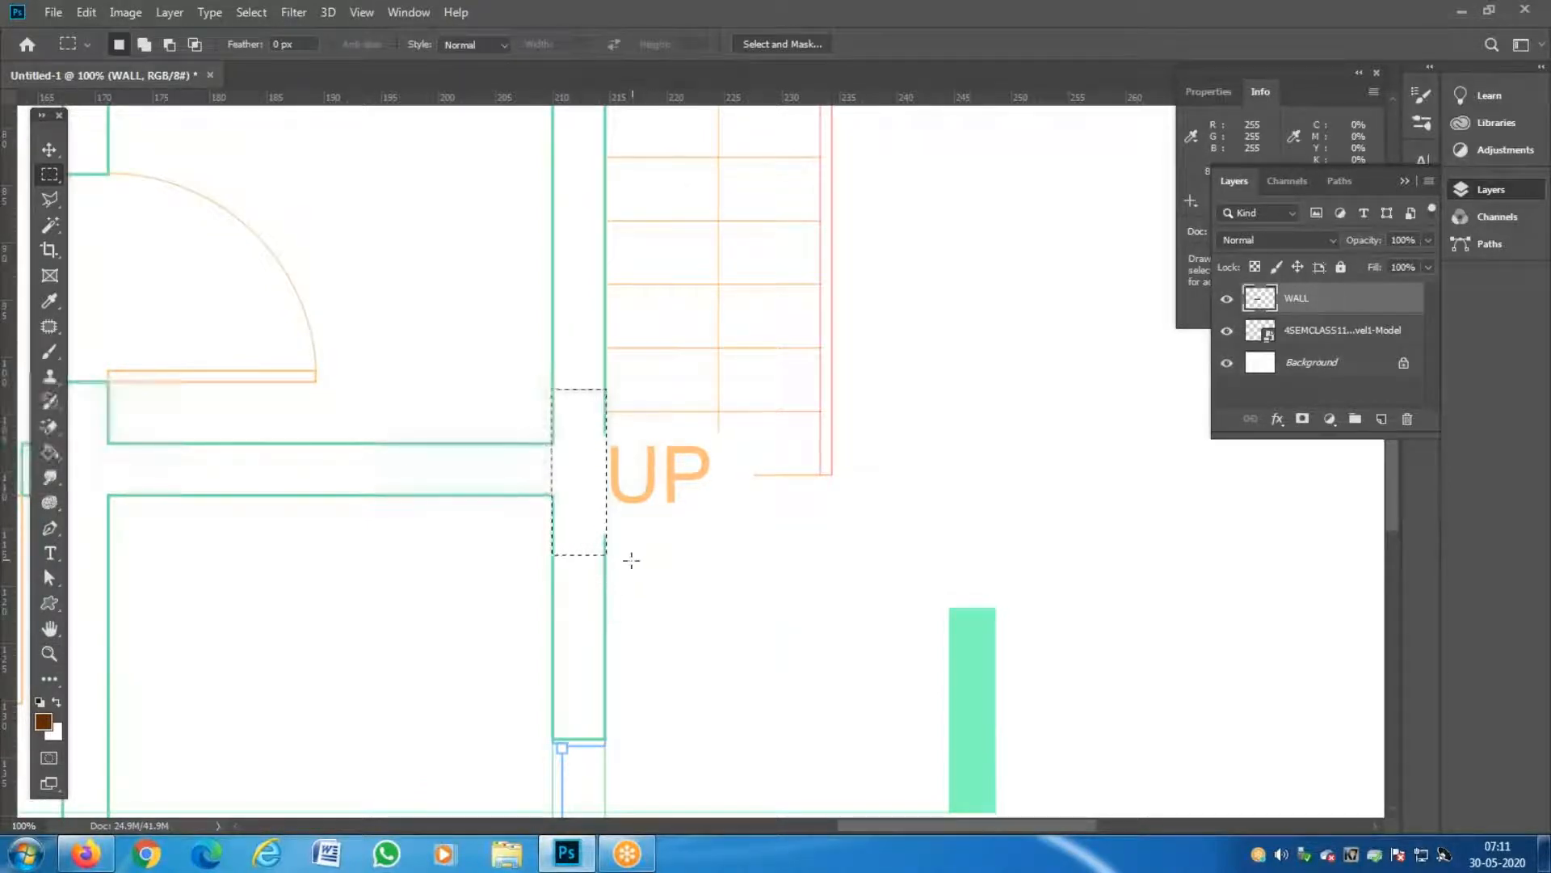
{"action": "left_click_drag", "start_coordinate": [626, 577], "coordinate": [609, 362]}
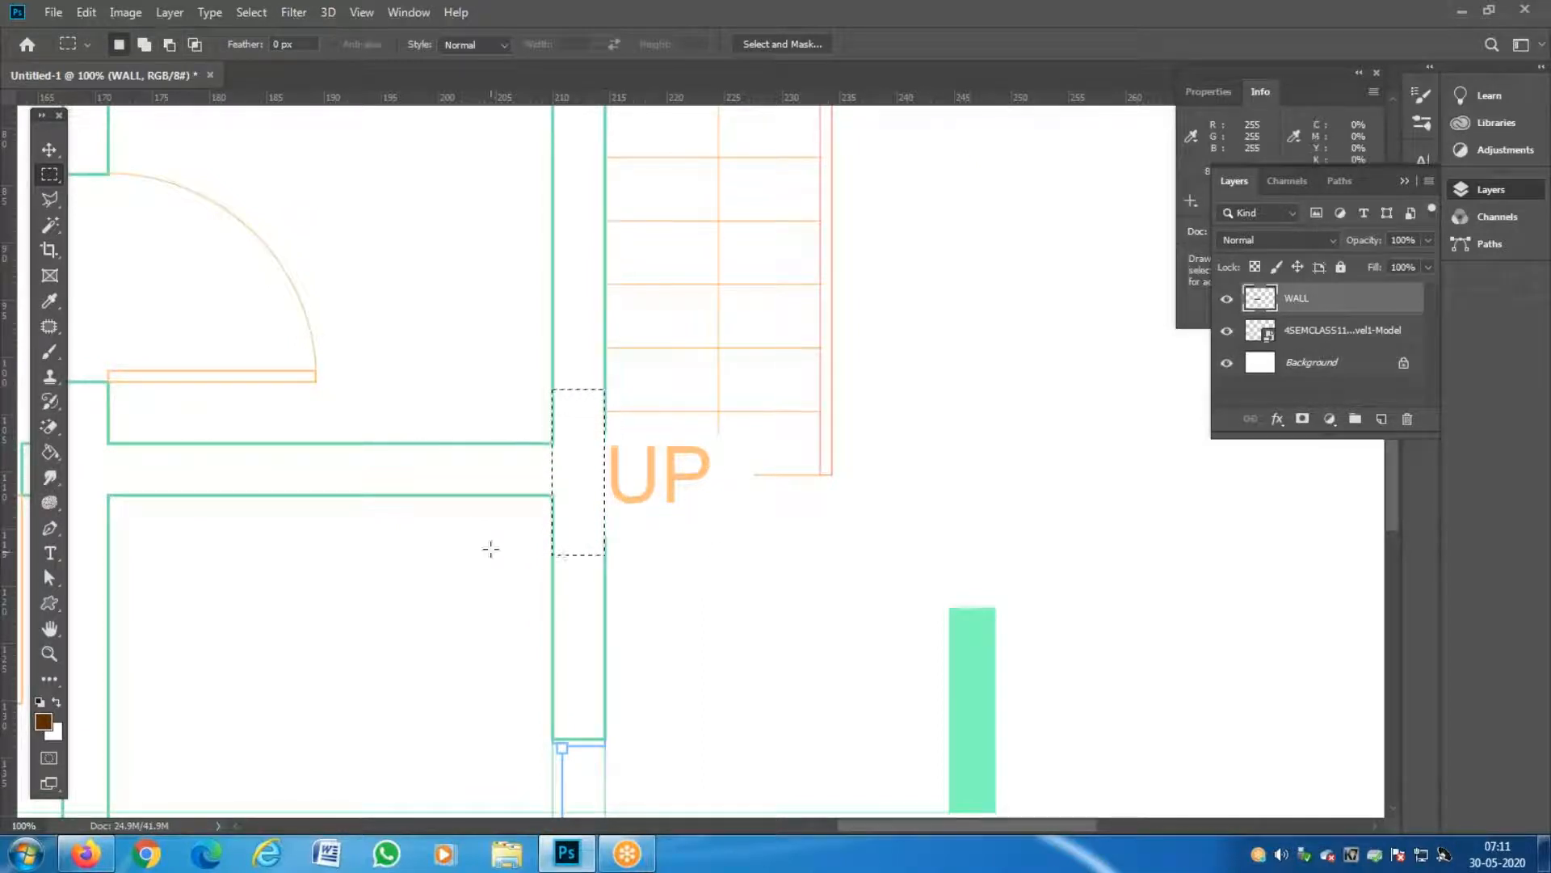
{"action": "key", "text": "g"}
{"action": "left_click", "coordinate": [574, 482]}
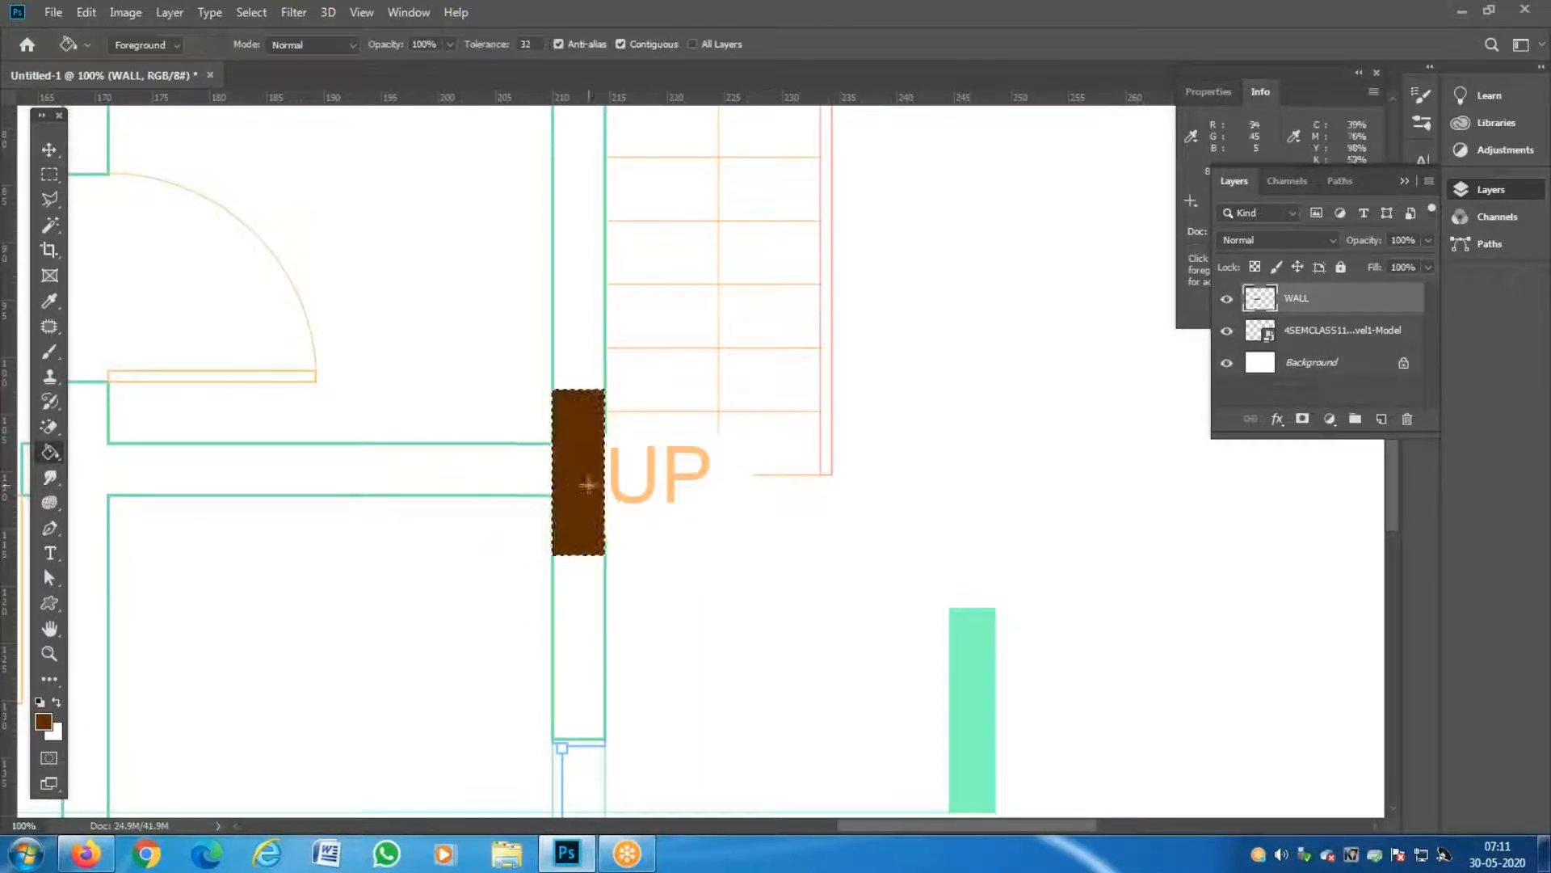
Select the wall around the room beside the stairs with the Magic Wand, fill it with brown, and deselect.
{"action": "key", "text": "z"}
{"action": "left_click", "coordinate": [485, 536], "text": "alt"}
{"action": "left_click", "coordinate": [485, 536], "text": "alt"}
{"action": "left_click", "coordinate": [485, 536], "text": "alt"}
{"action": "left_click_drag", "start_coordinate": [438, 731], "coordinate": [433, 690]}
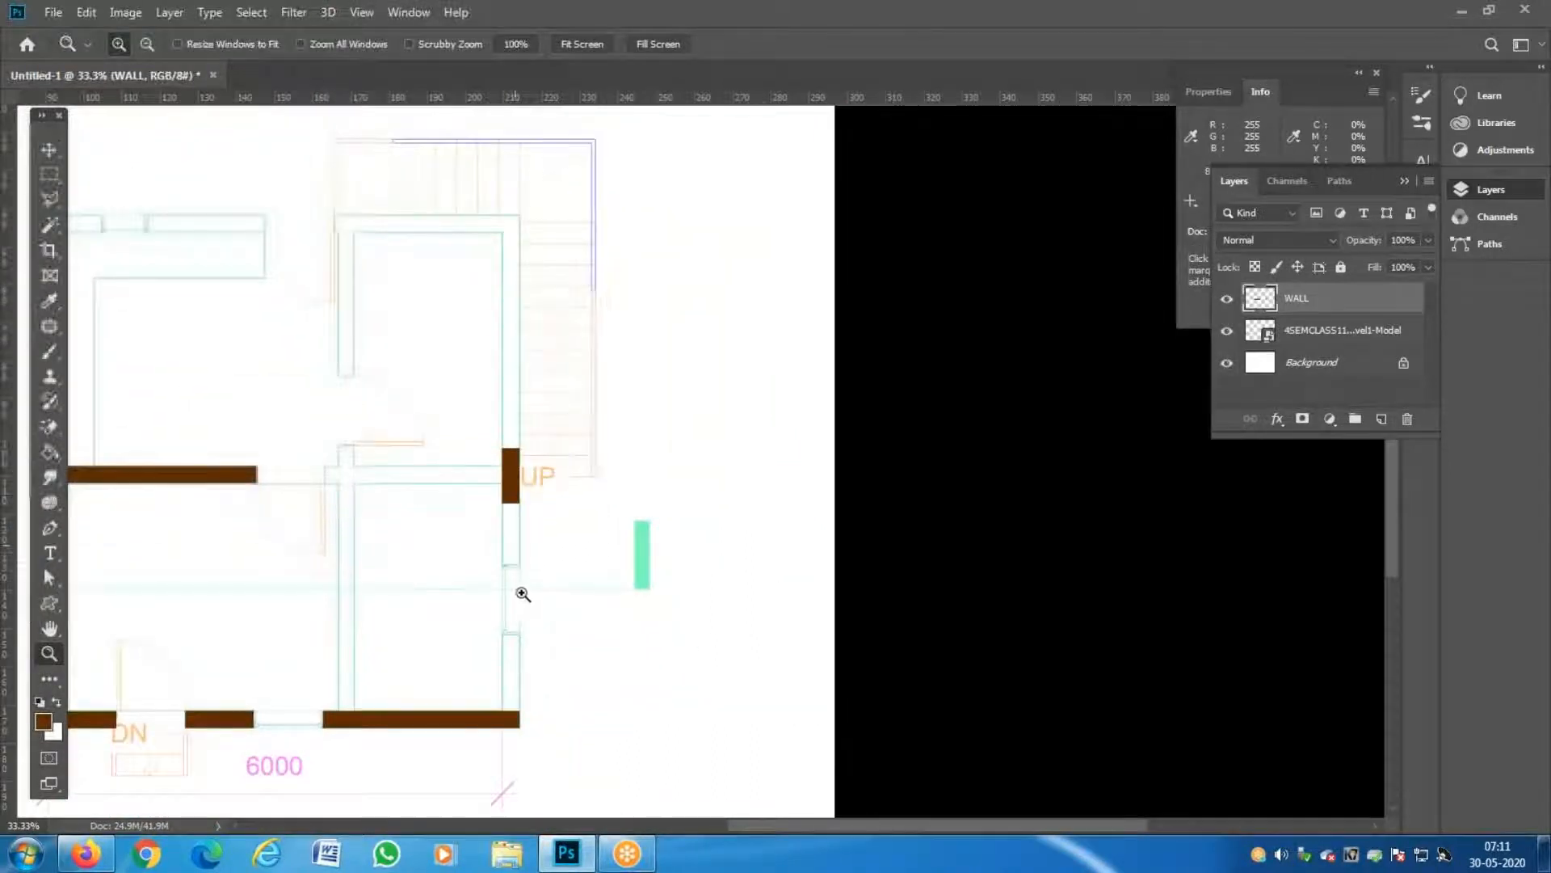
{"action": "left_click", "coordinate": [511, 700]}
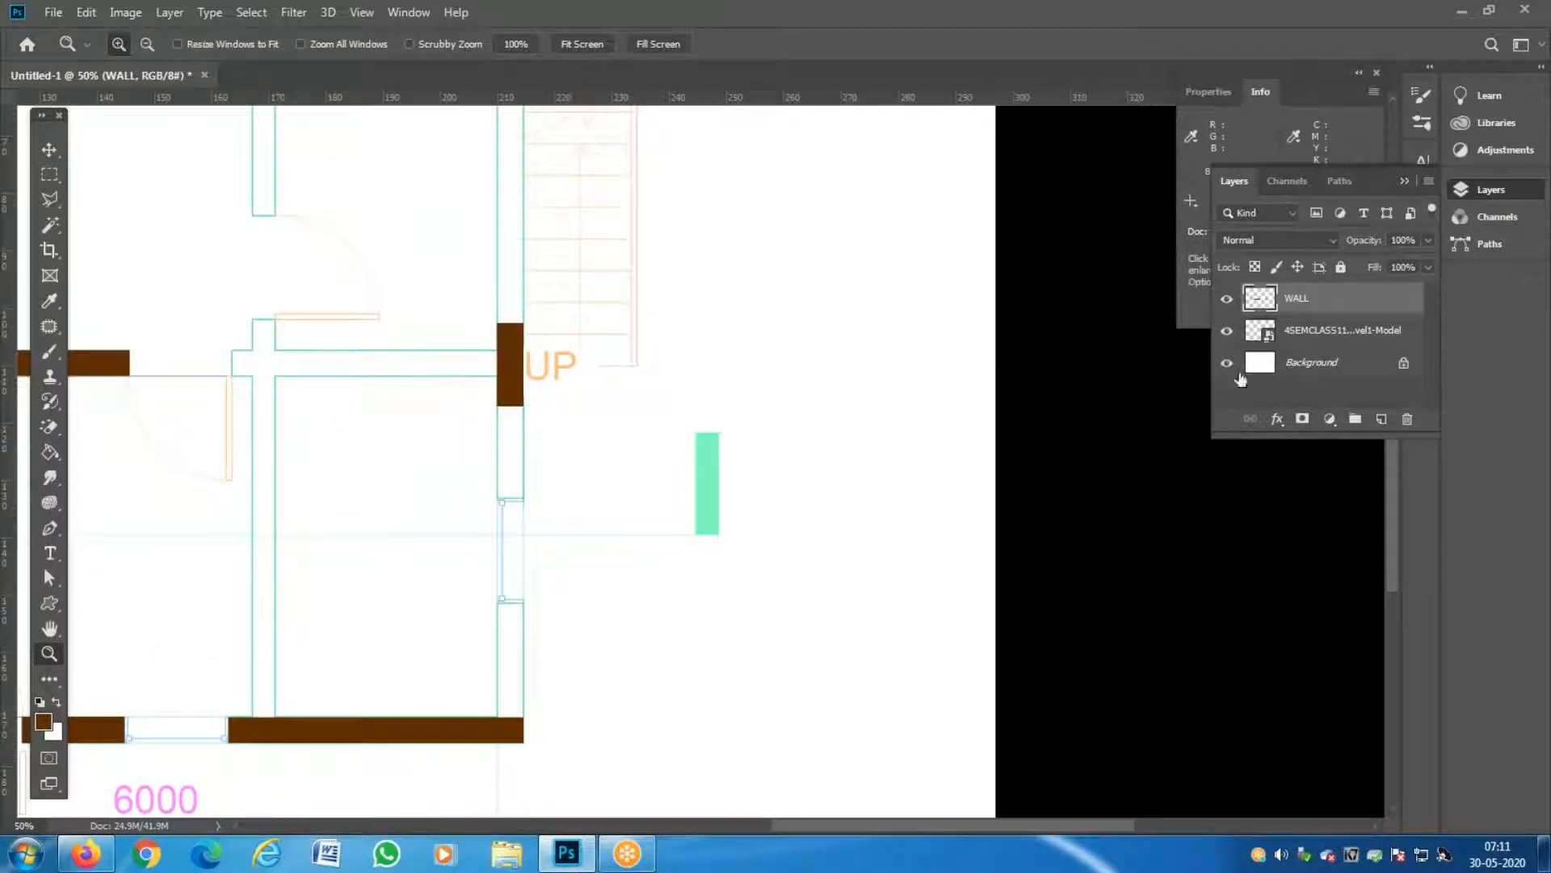
{"action": "left_click", "coordinate": [485, 404], "text": "alt"}
{"action": "left_click", "coordinate": [692, 289]}
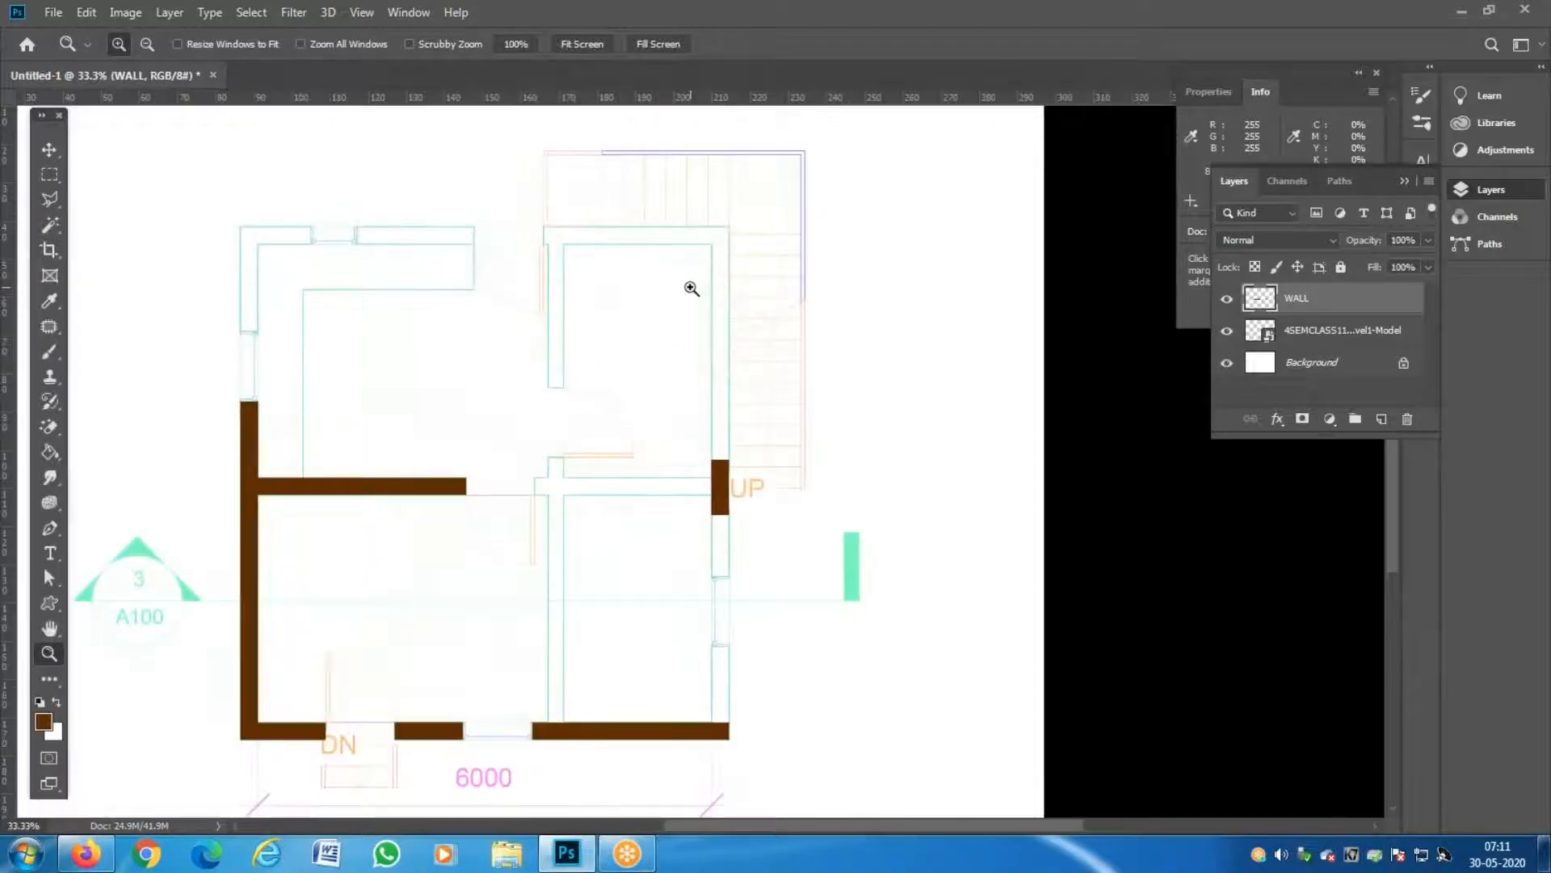
{"action": "key", "text": "w"}
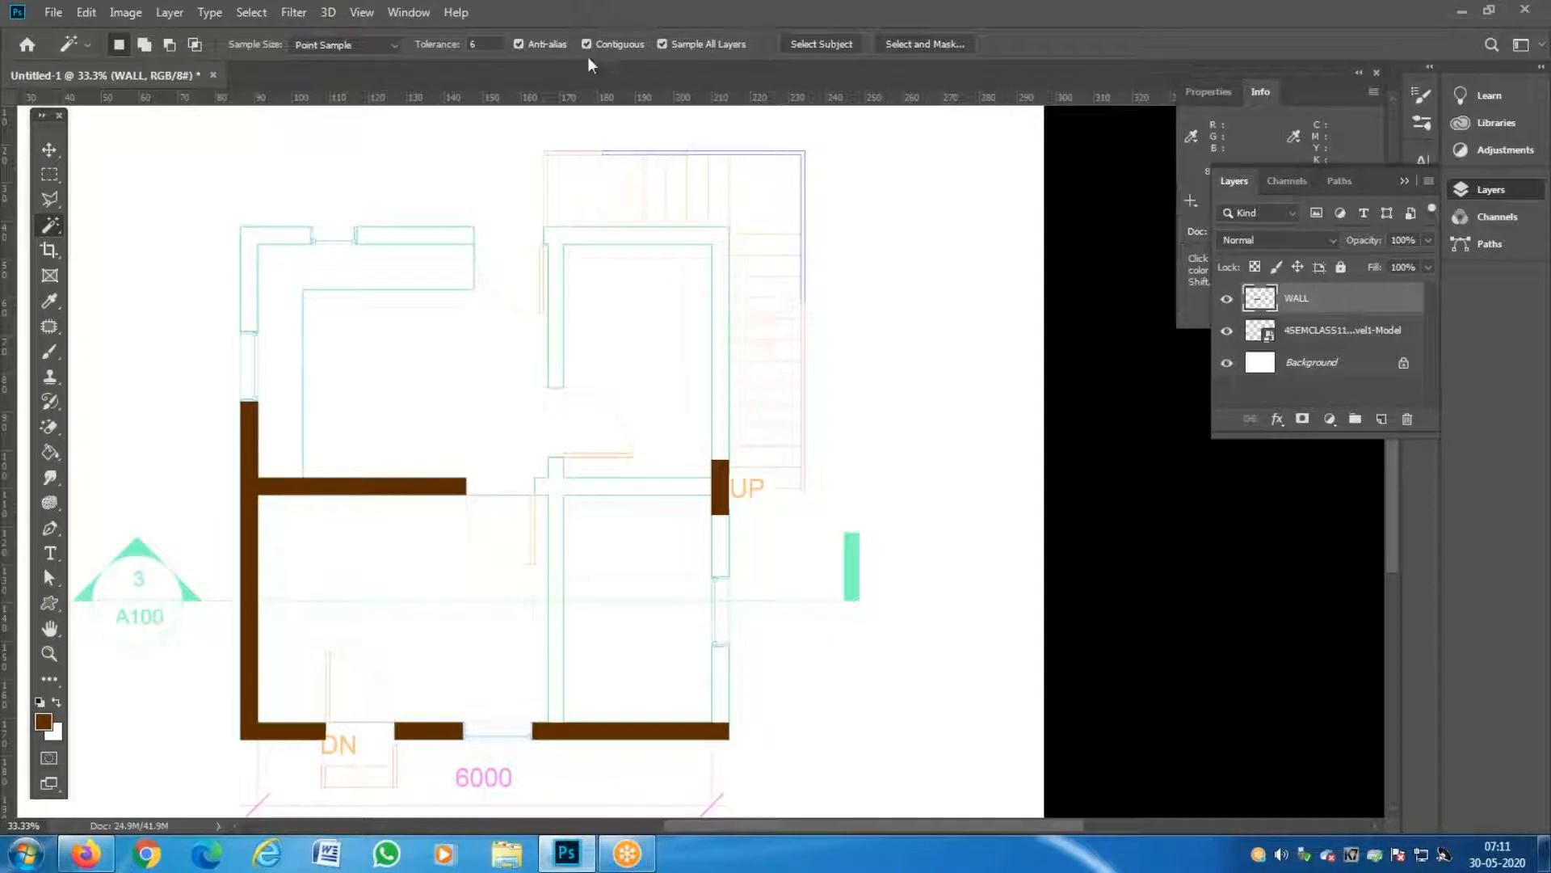
{"action": "left_click", "coordinate": [596, 236]}
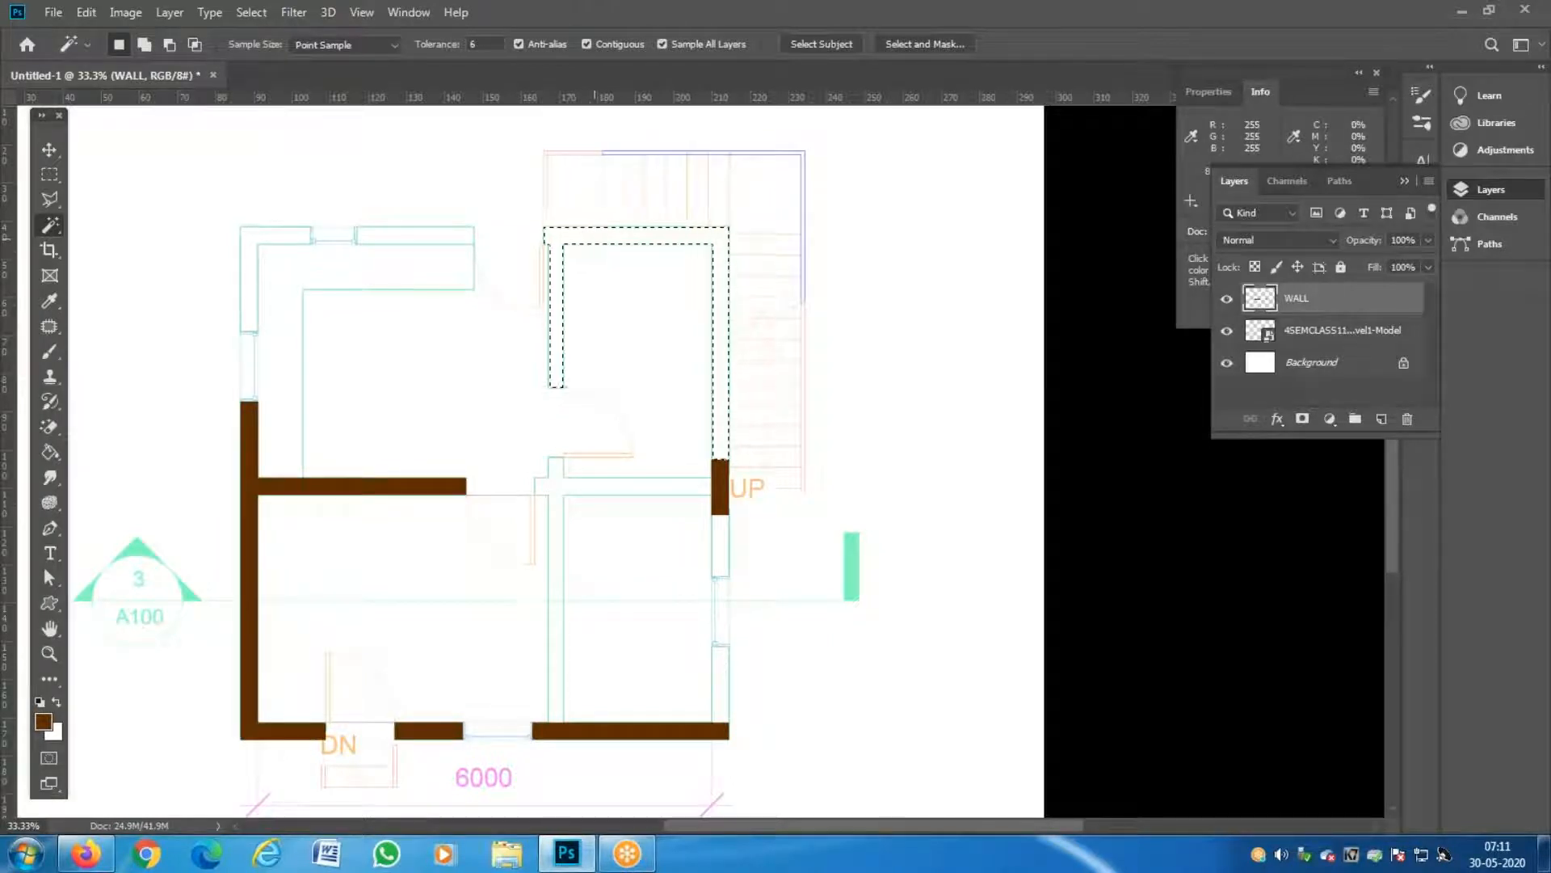
{"action": "key", "text": "g"}
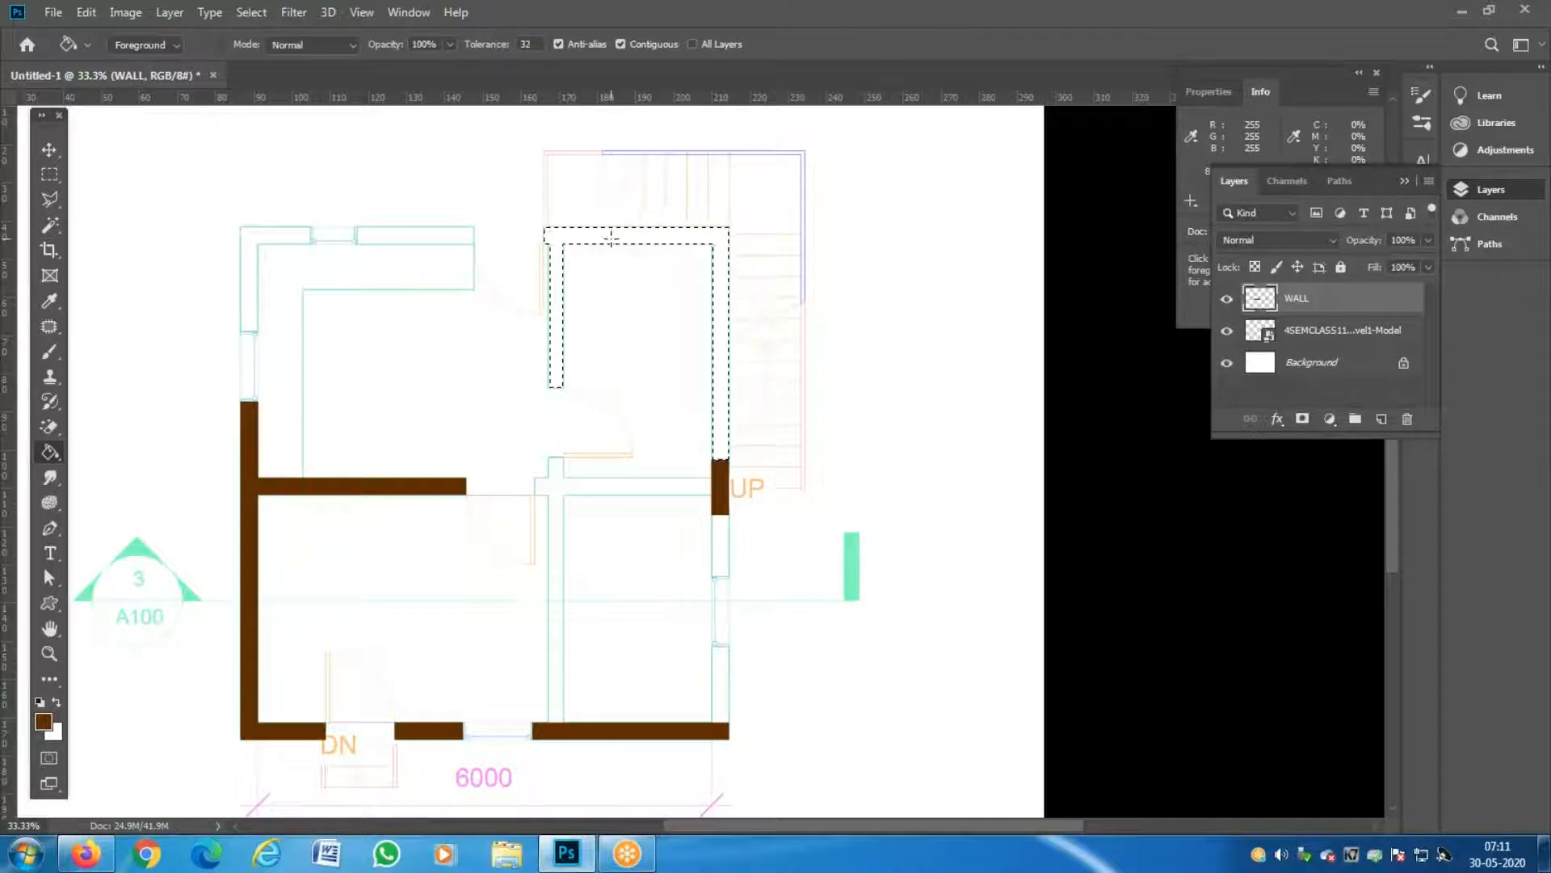
{"action": "left_click", "coordinate": [611, 237]}
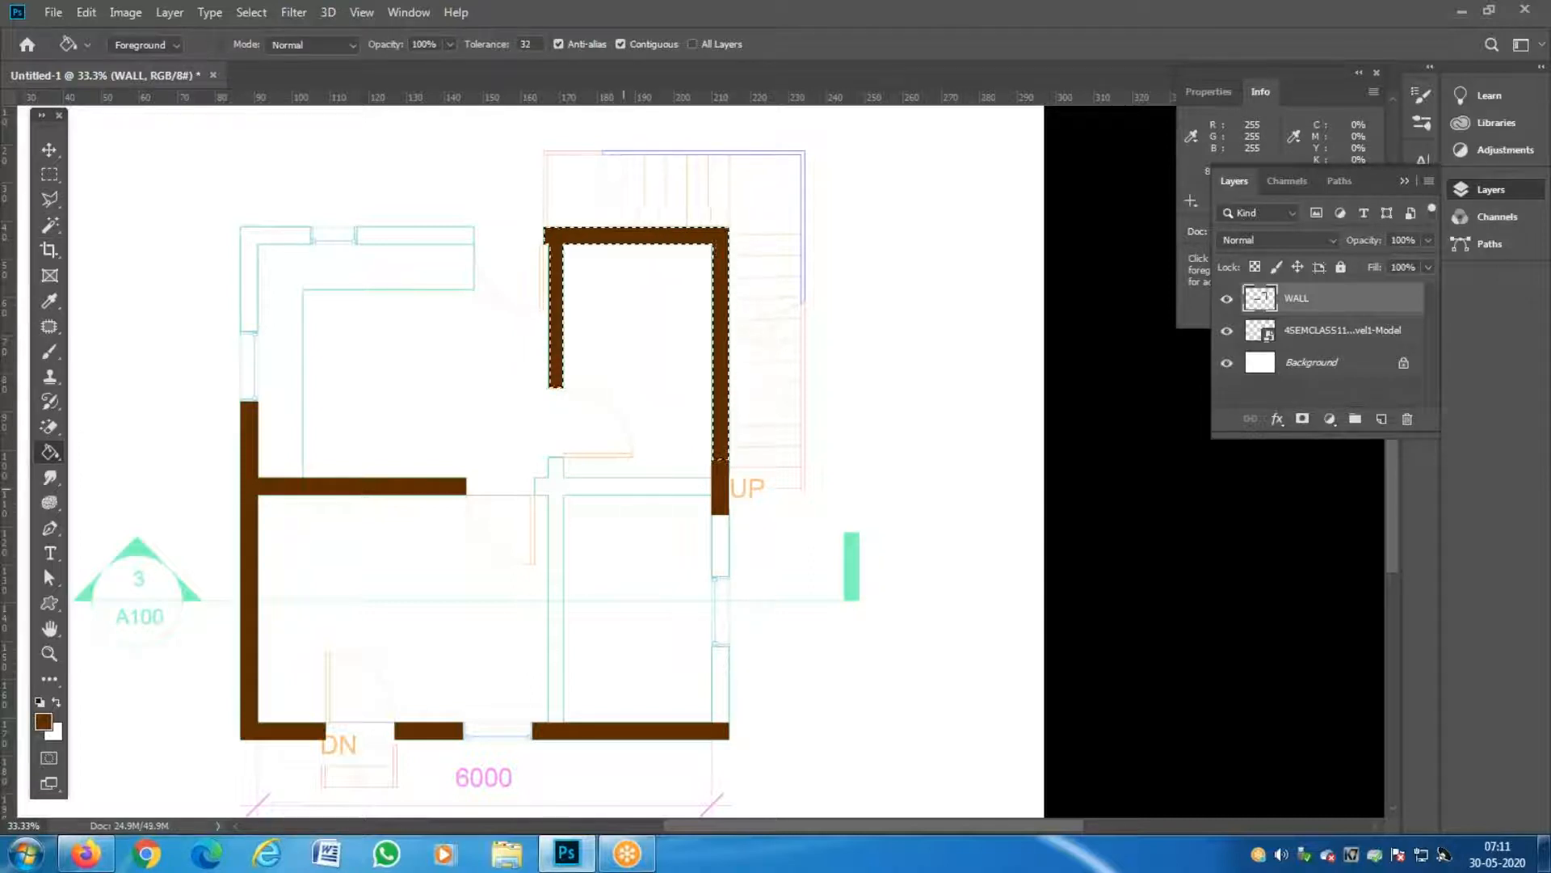
{"action": "key", "text": "ctrl+d"}
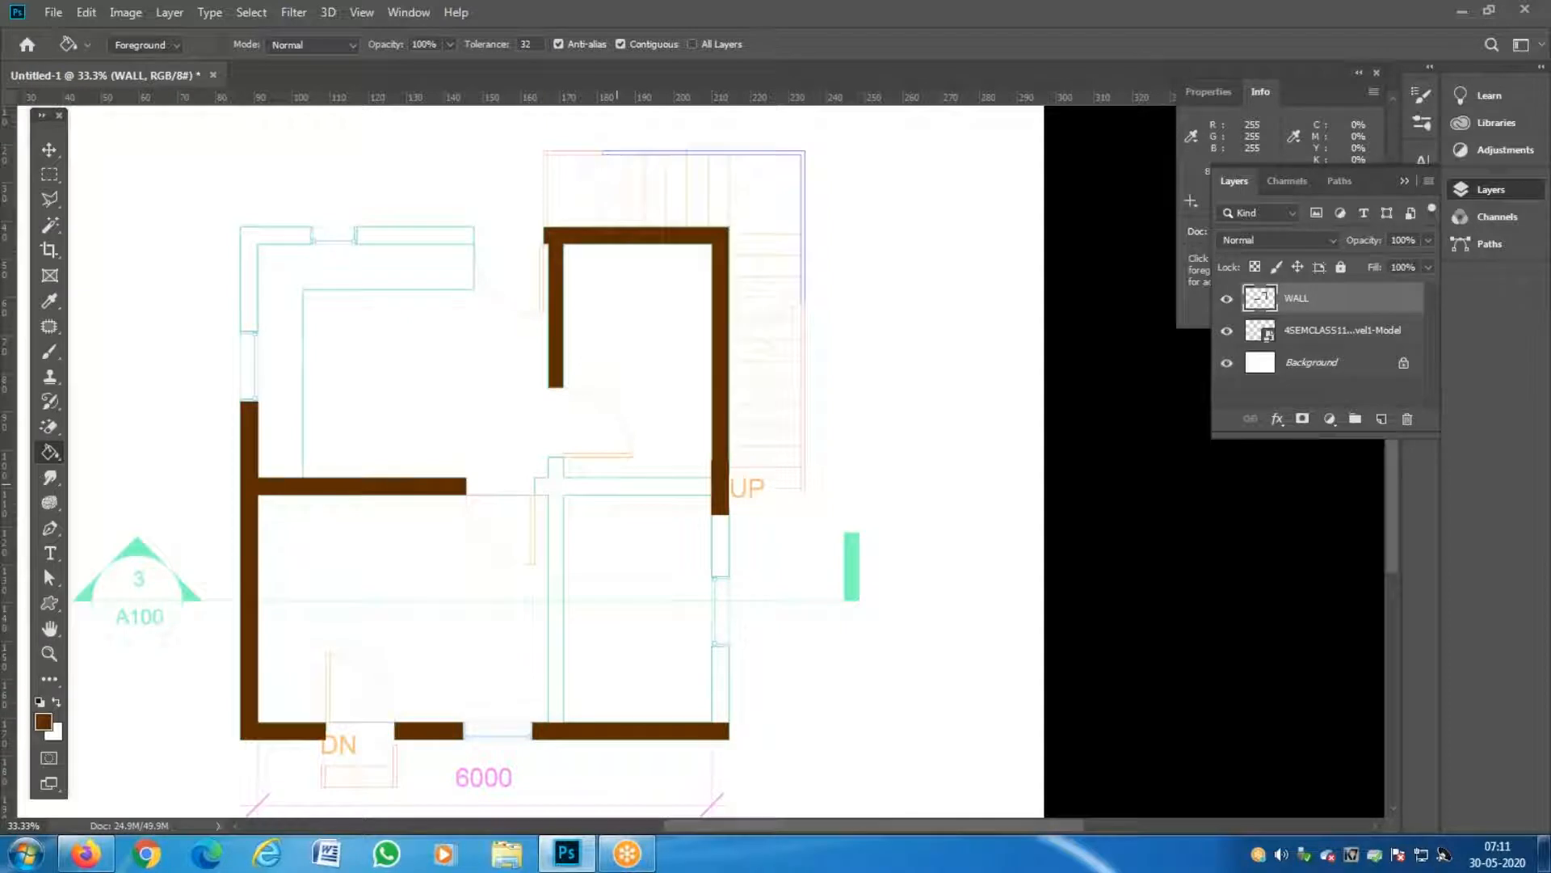
Magic Wand-select the interior cross wall running to the UP label, down to the section line, fill it with brown, and deselect.
{"action": "left_click", "coordinate": [620, 490]}
{"action": "key", "text": "ctrl+z"}
{"action": "key", "text": "w"}
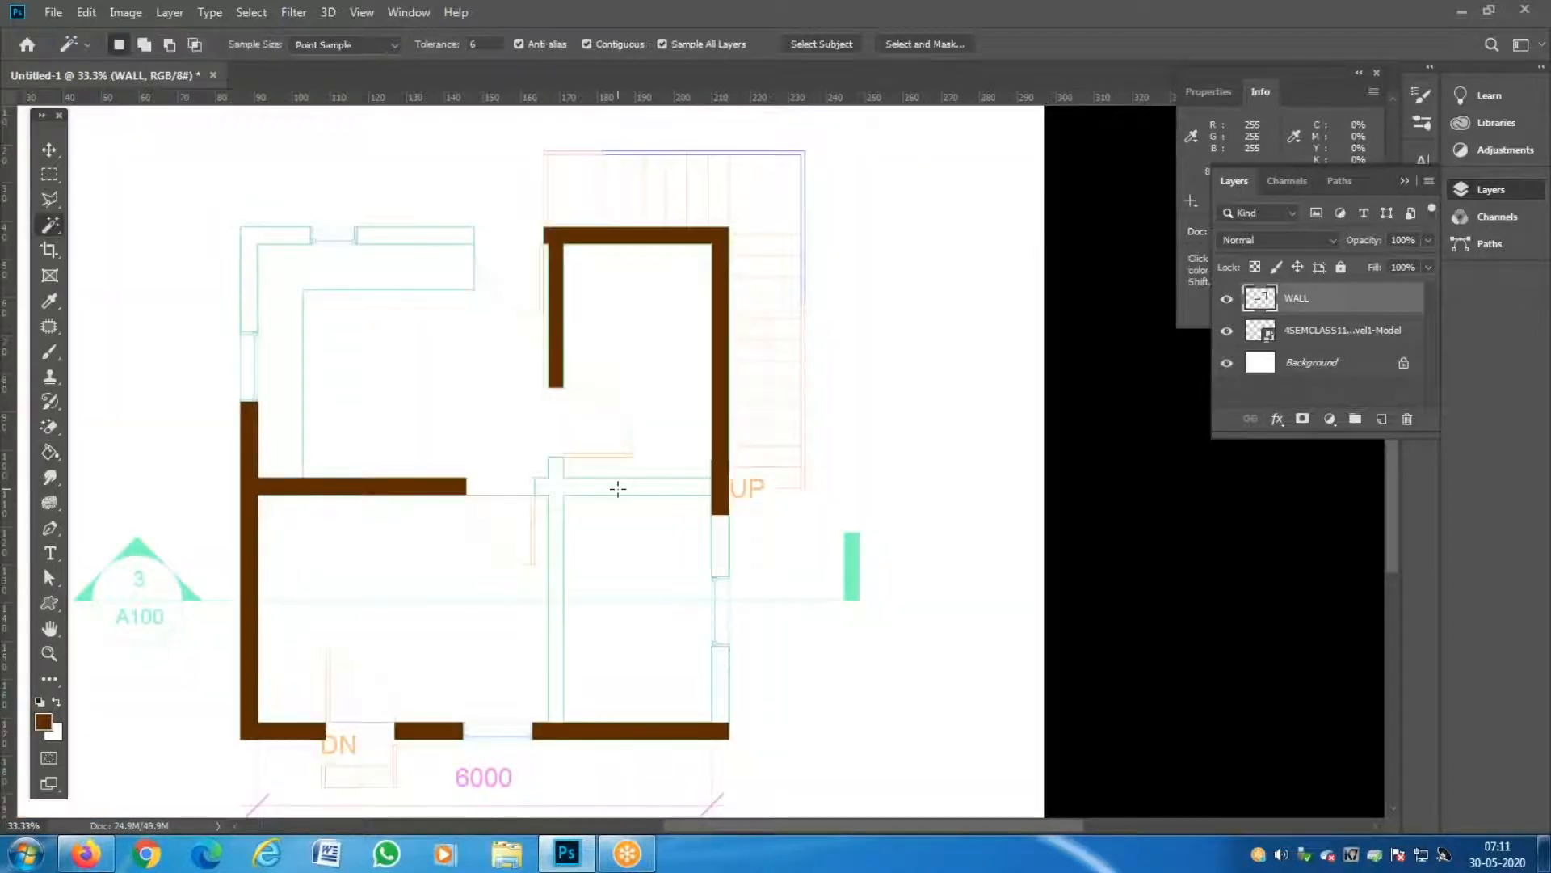
{"action": "left_click", "coordinate": [618, 488]}
{"action": "key", "text": "g"}
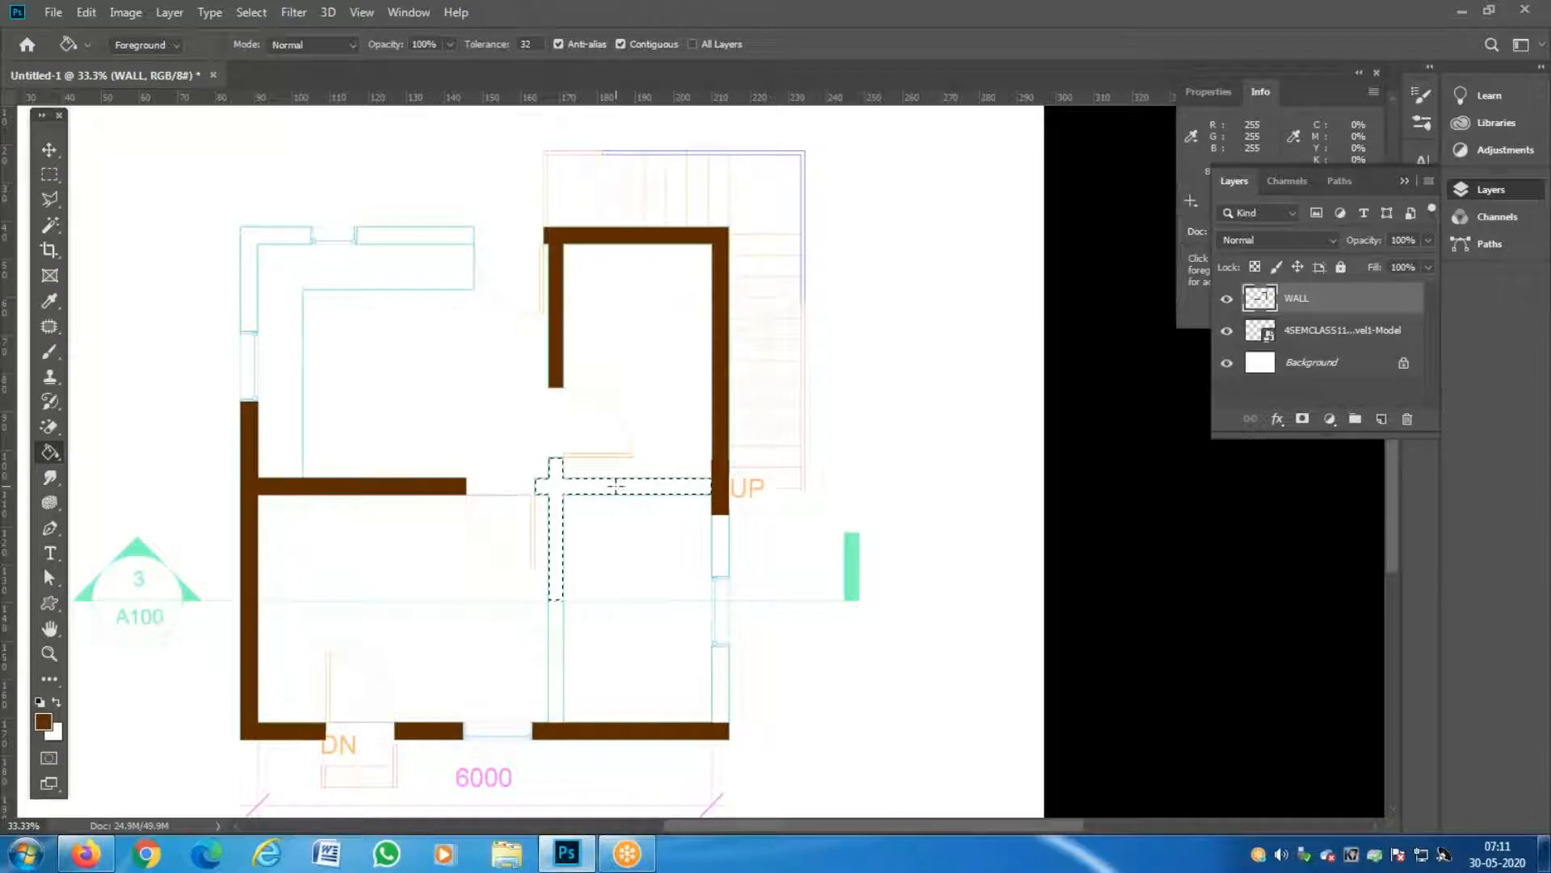
{"action": "left_click", "coordinate": [617, 486]}
{"action": "key", "text": "ctrl+d"}
Magic Wand-select the interior vertical wall below the section line, fill it with brown, and deselect.
{"action": "key", "text": "w"}
{"action": "left_click", "coordinate": [558, 634]}
{"action": "key", "text": "g"}
{"action": "left_click", "coordinate": [554, 635]}
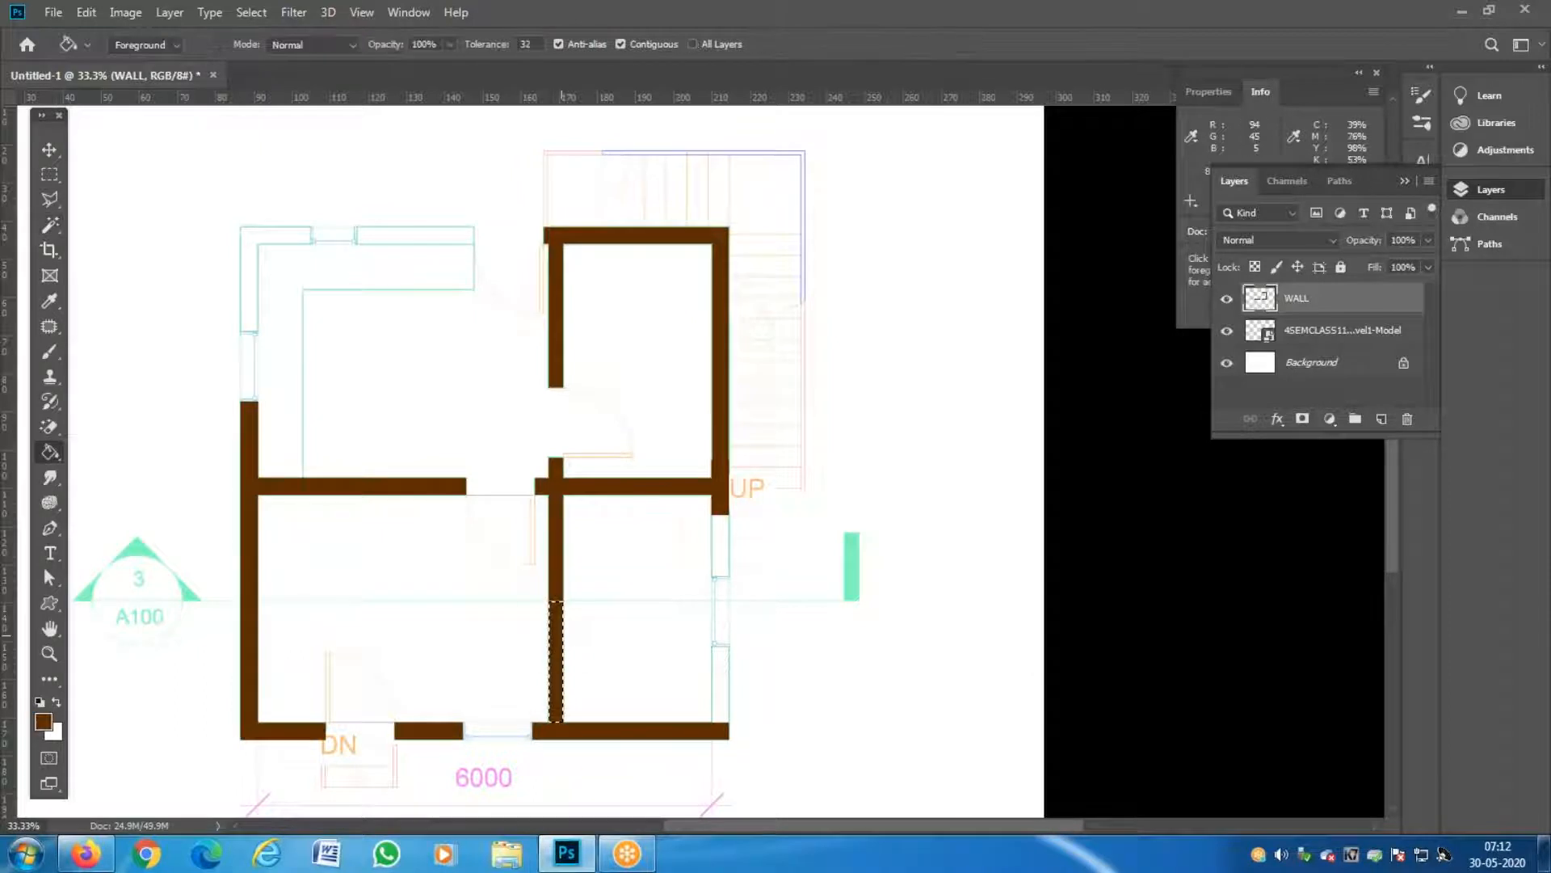
{"action": "key", "text": "ctrl+d"}
Select the outer wall pieces above and below the window under the UP label, filling each with brown and deselecting.
{"action": "key", "text": "w"}
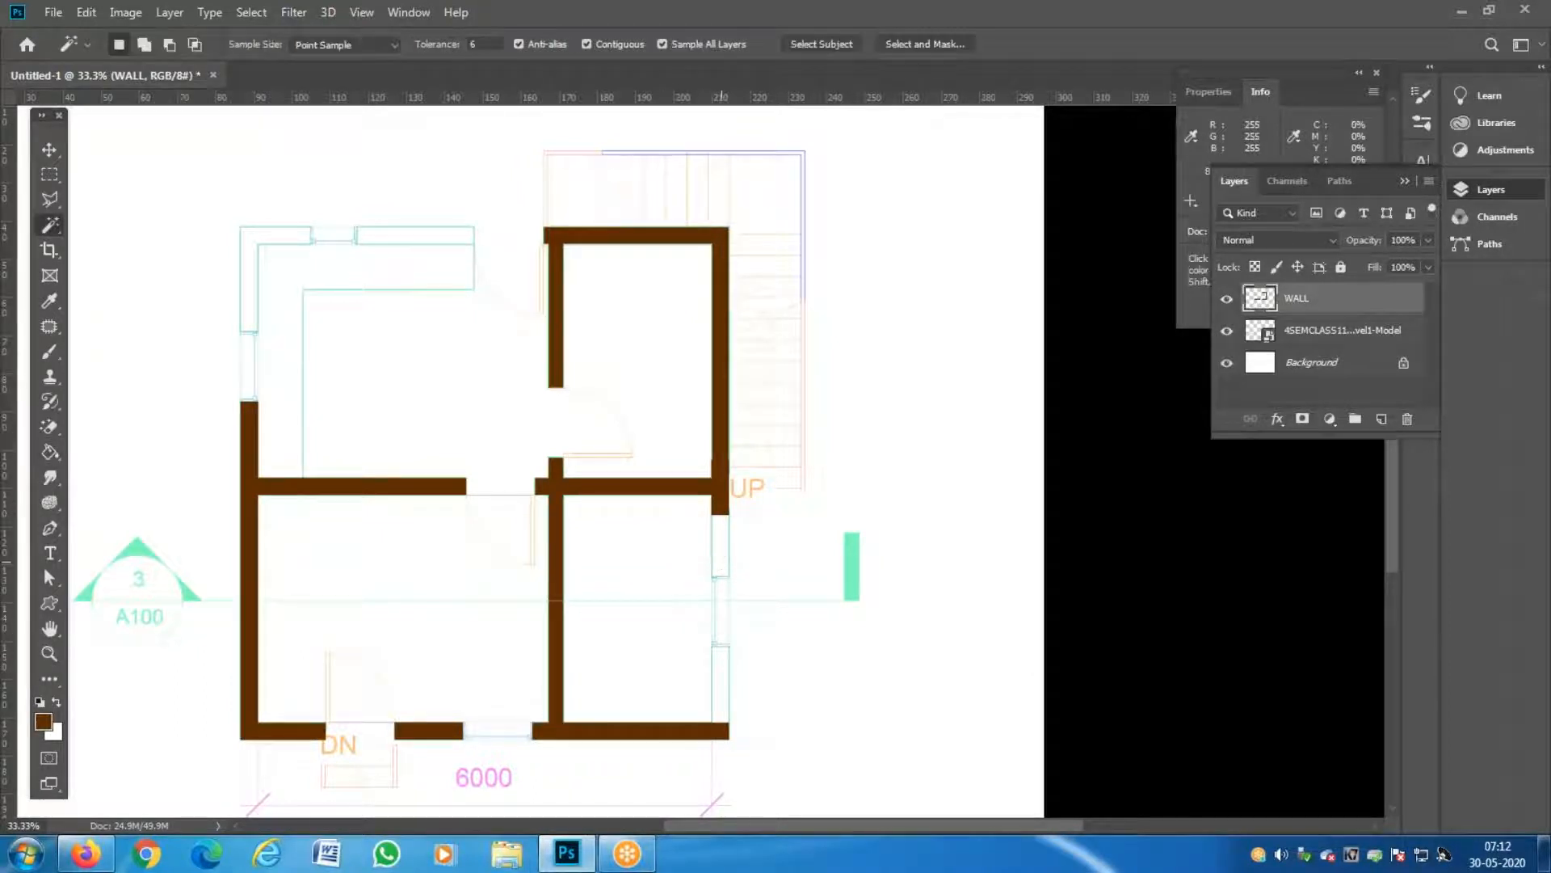
{"action": "key", "text": "g"}
{"action": "left_click", "coordinate": [721, 553]}
{"action": "key", "text": "ctrl+d"}
{"action": "key", "text": "w"}
{"action": "key", "text": "g"}
{"action": "left_click", "coordinate": [721, 671]}
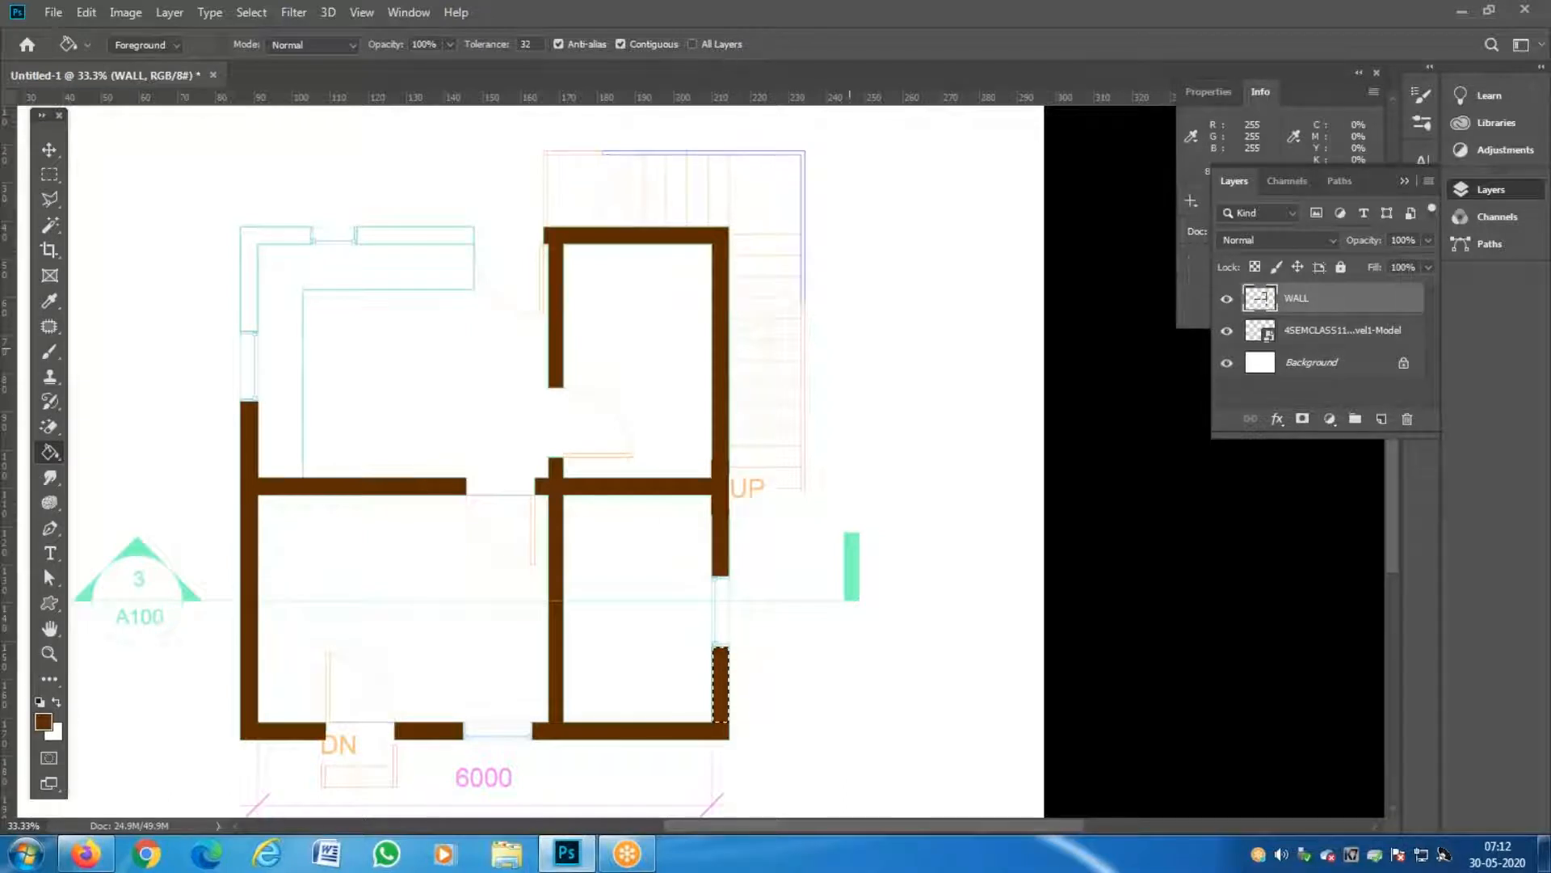
{"action": "key", "text": "ctrl+d"}
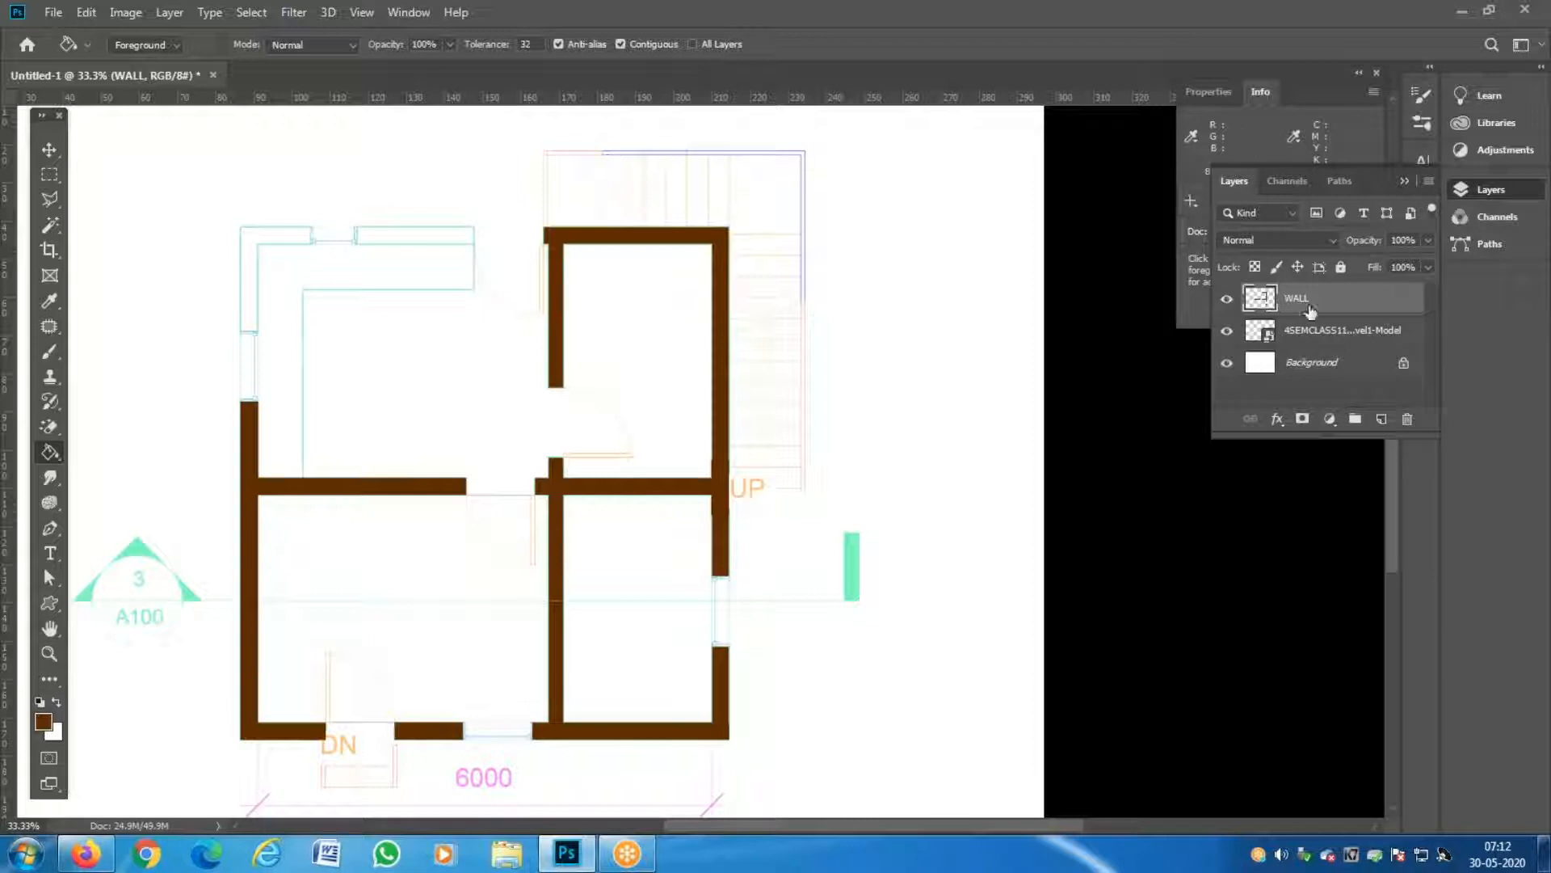
Magic Wand-select the plan's upper wall piece between the window and the door opening, fill it with brown, and deselect.
{"action": "key", "text": "w"}
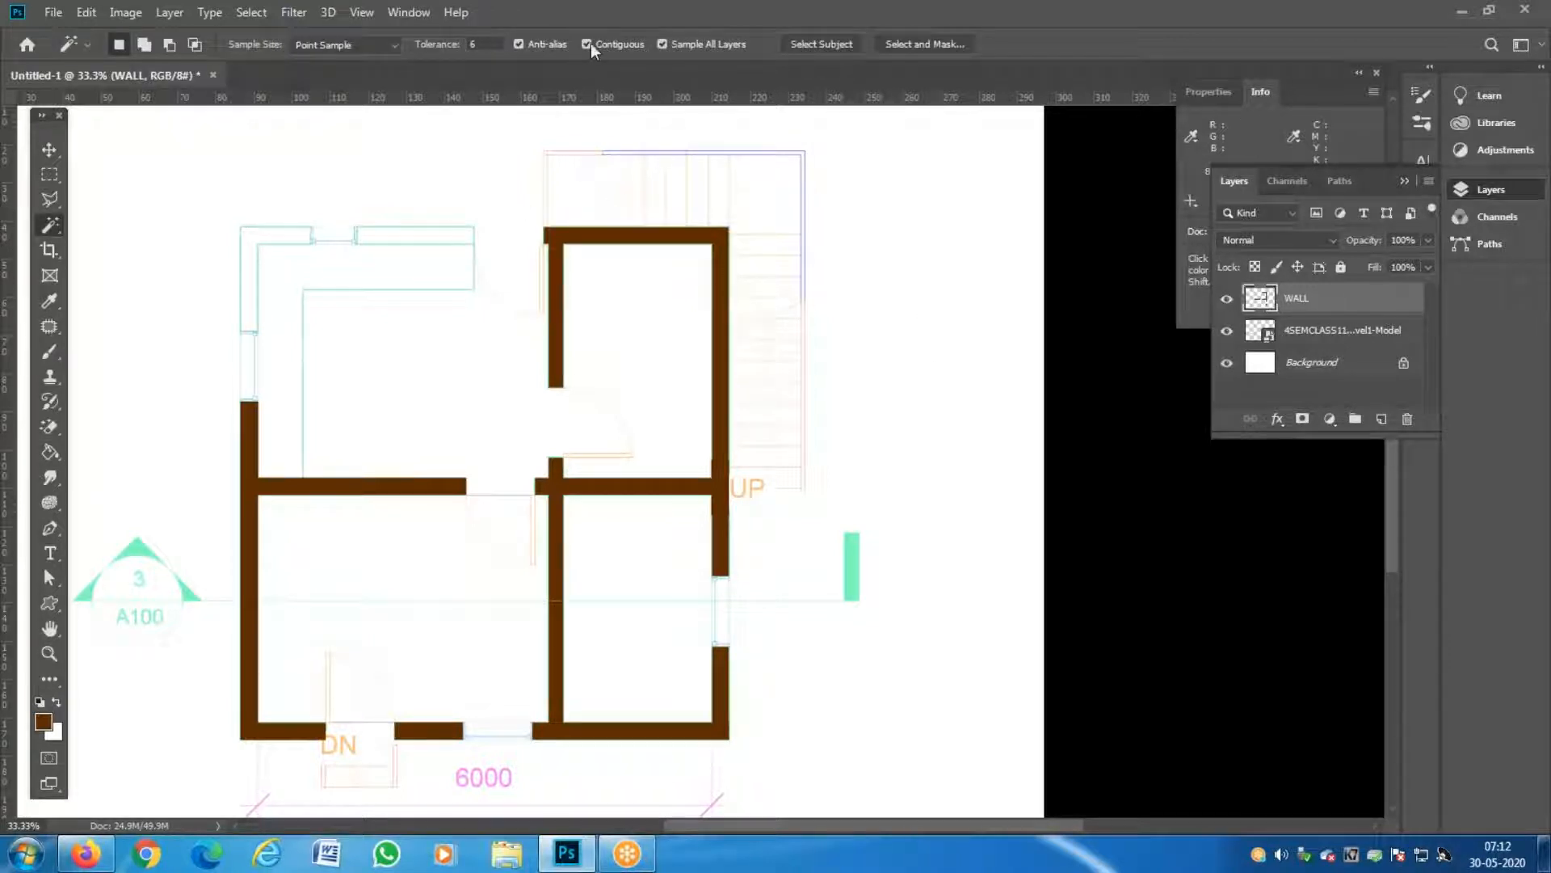
{"action": "left_click", "coordinate": [409, 235]}
{"action": "key", "text": "g"}
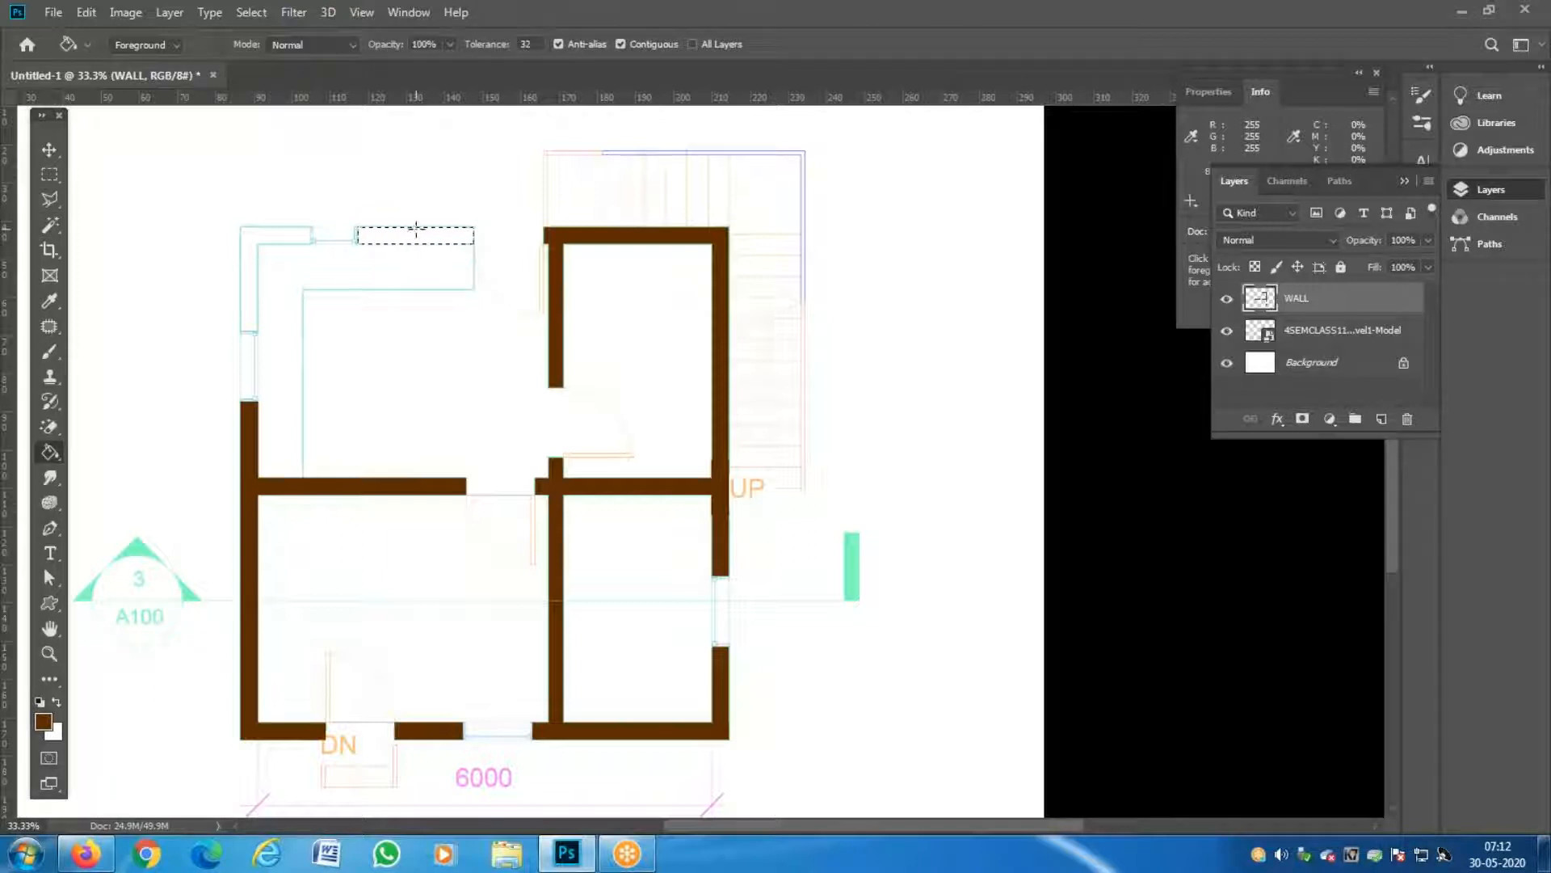
{"action": "left_click", "coordinate": [432, 238]}
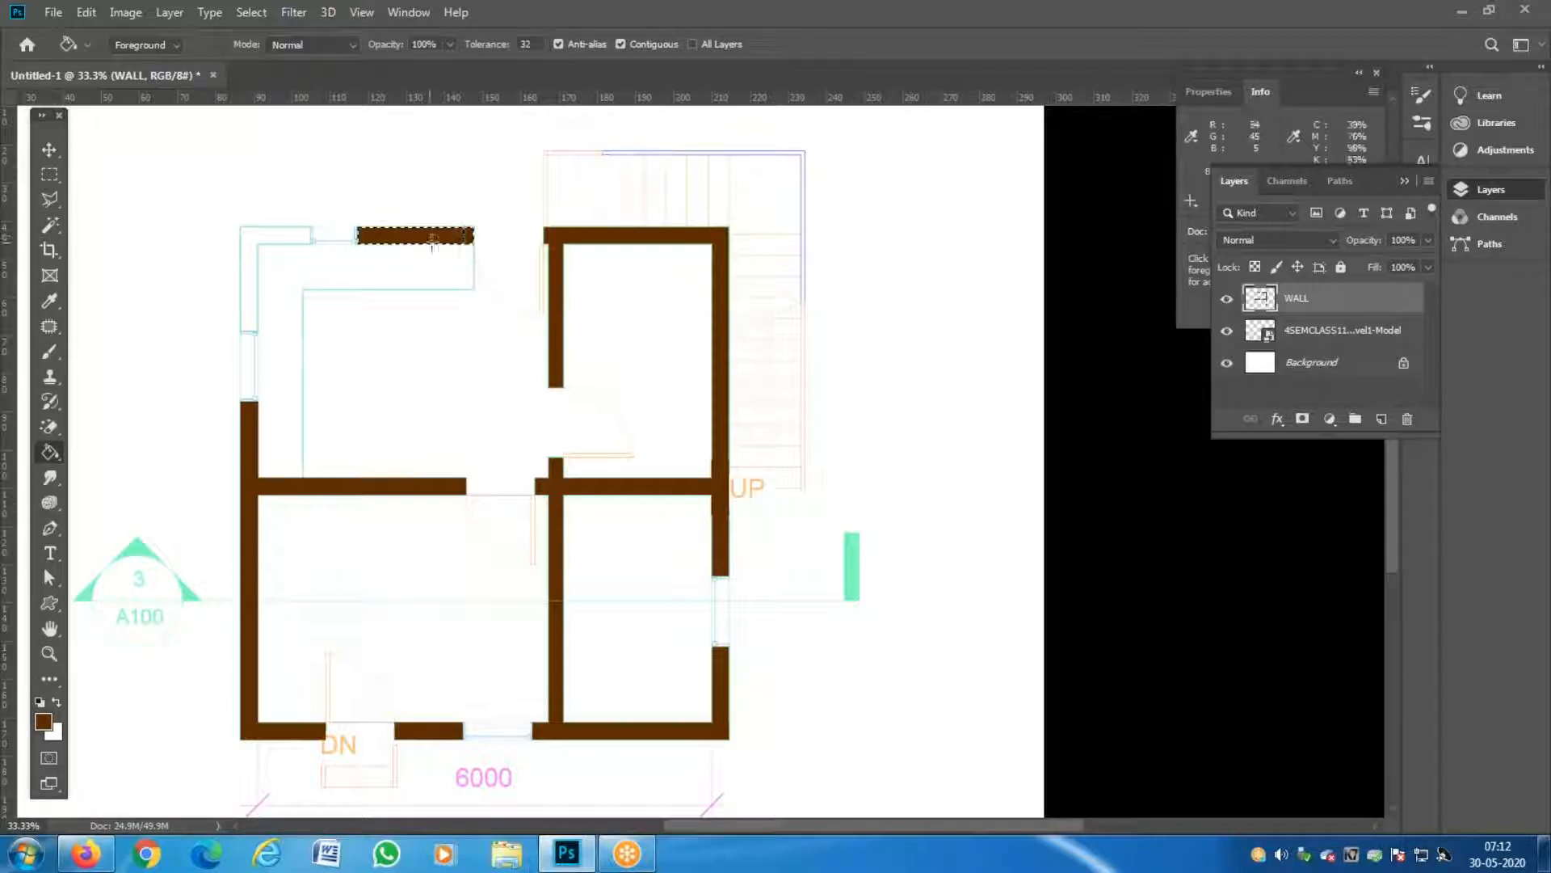
{"action": "key", "text": "ctrl+d"}
Magic Wand-select the L-shaped corner wall between the two upper windows, fill it with brown, and deselect.
{"action": "key", "text": "w"}
{"action": "left_click", "coordinate": [263, 233]}
{"action": "key", "text": "g"}
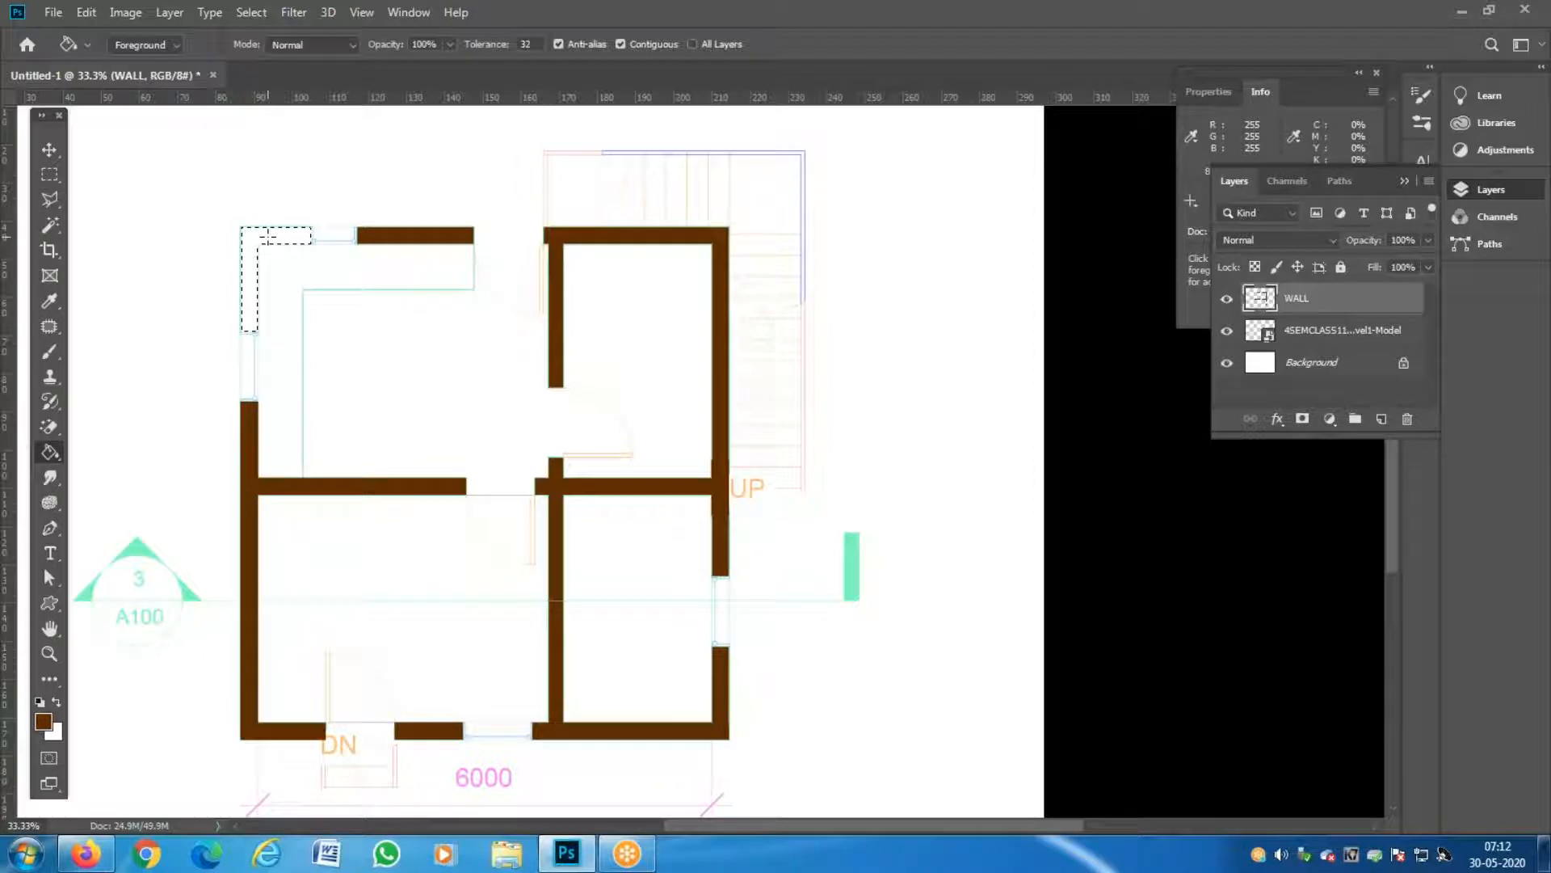
{"action": "left_click", "coordinate": [266, 234]}
{"action": "key", "text": "ctrl+d"}
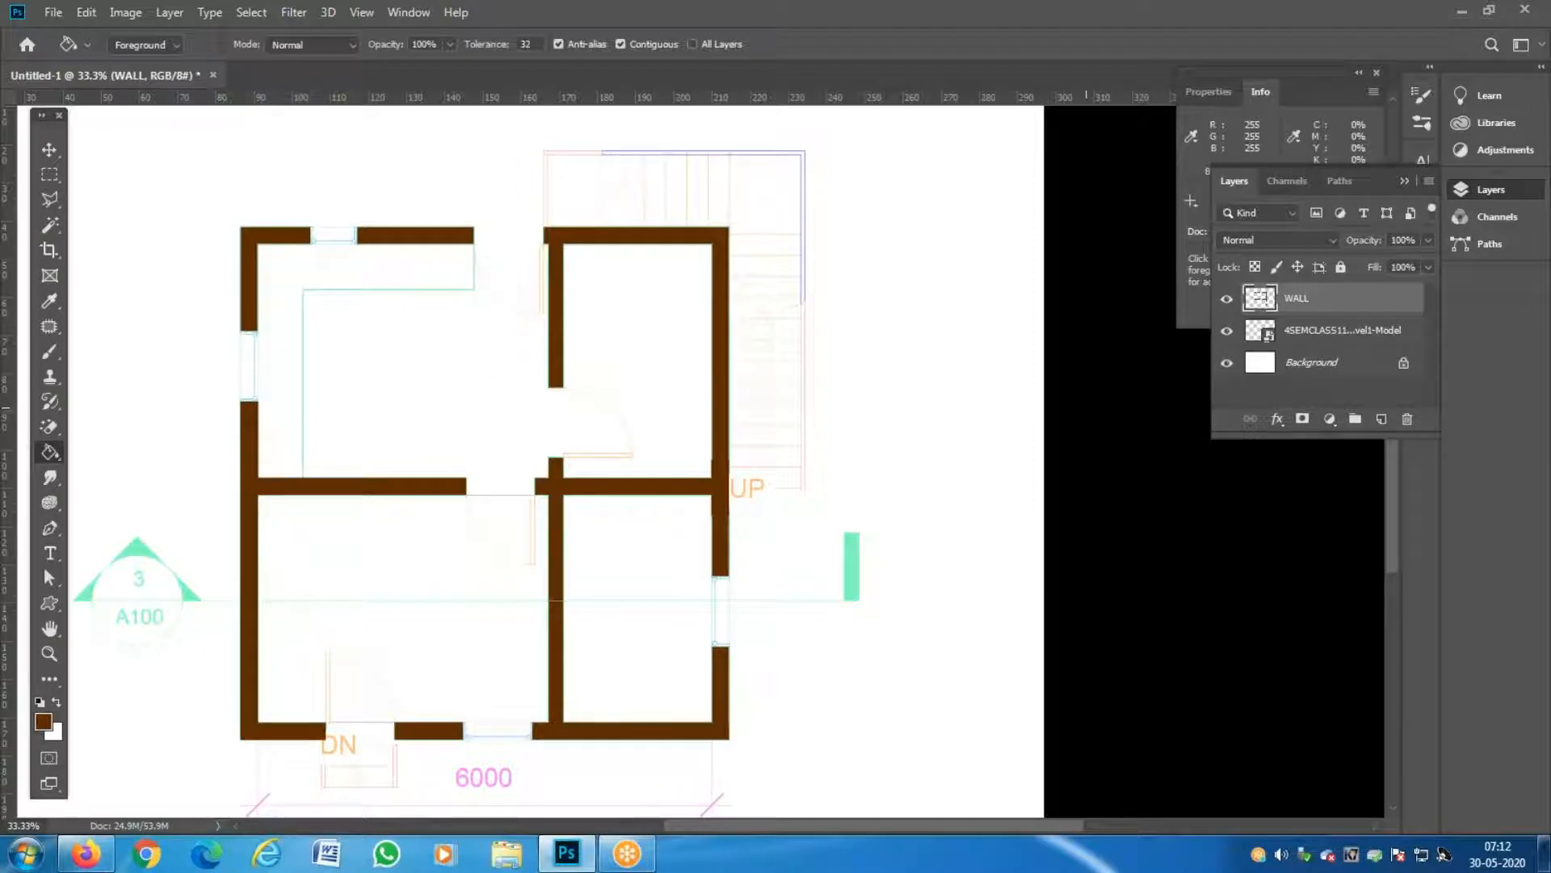
Create a new layer above WALL and name it DINING FLOOR.
{"action": "key", "text": "z"}
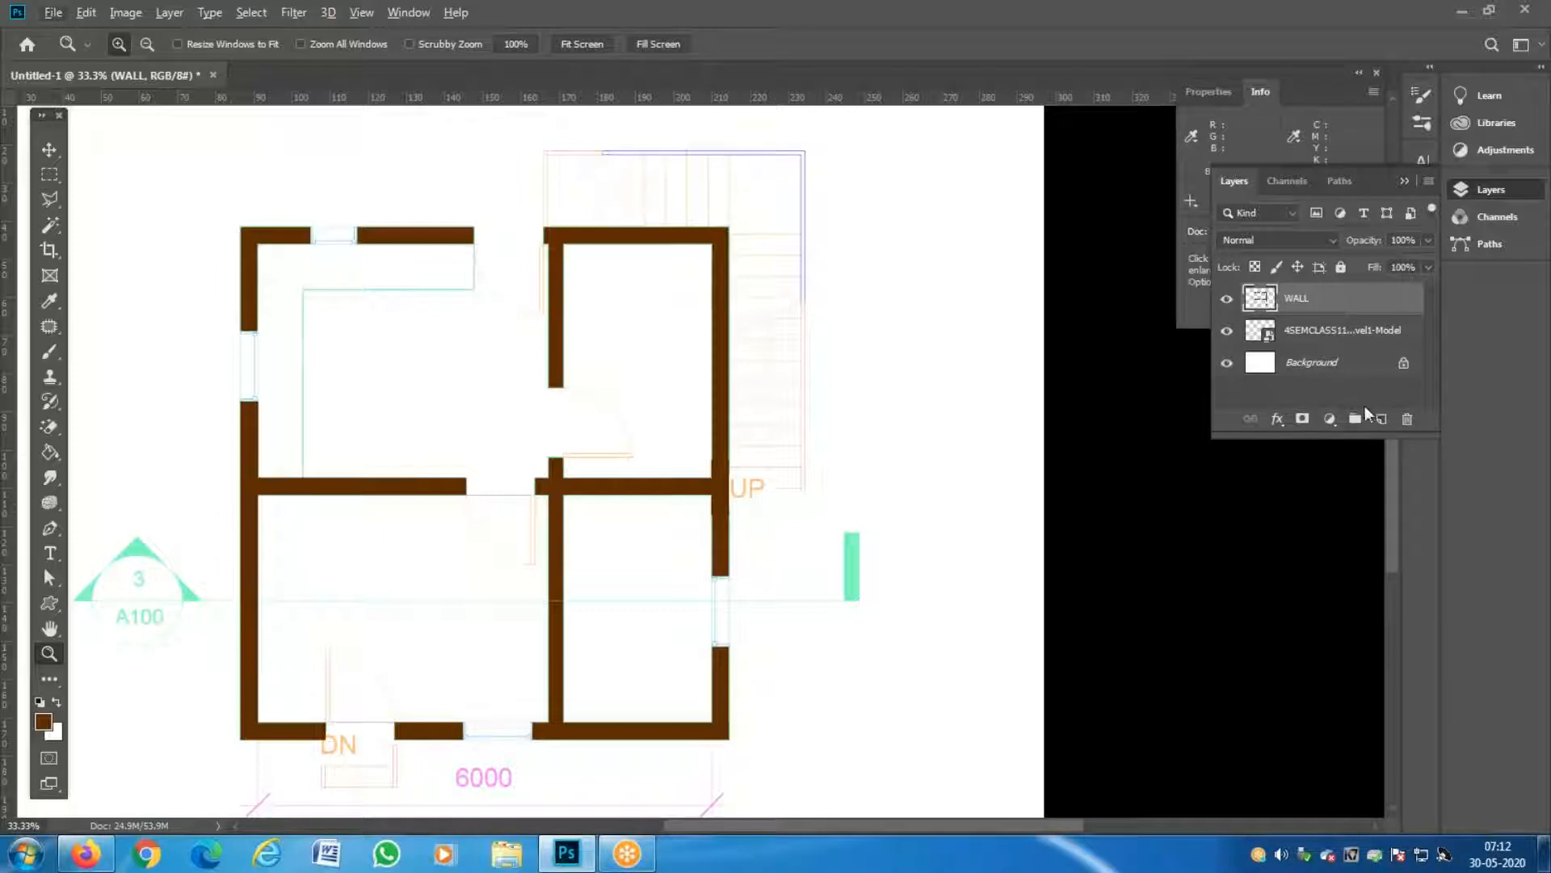
{"action": "left_click", "coordinate": [378, 626]}
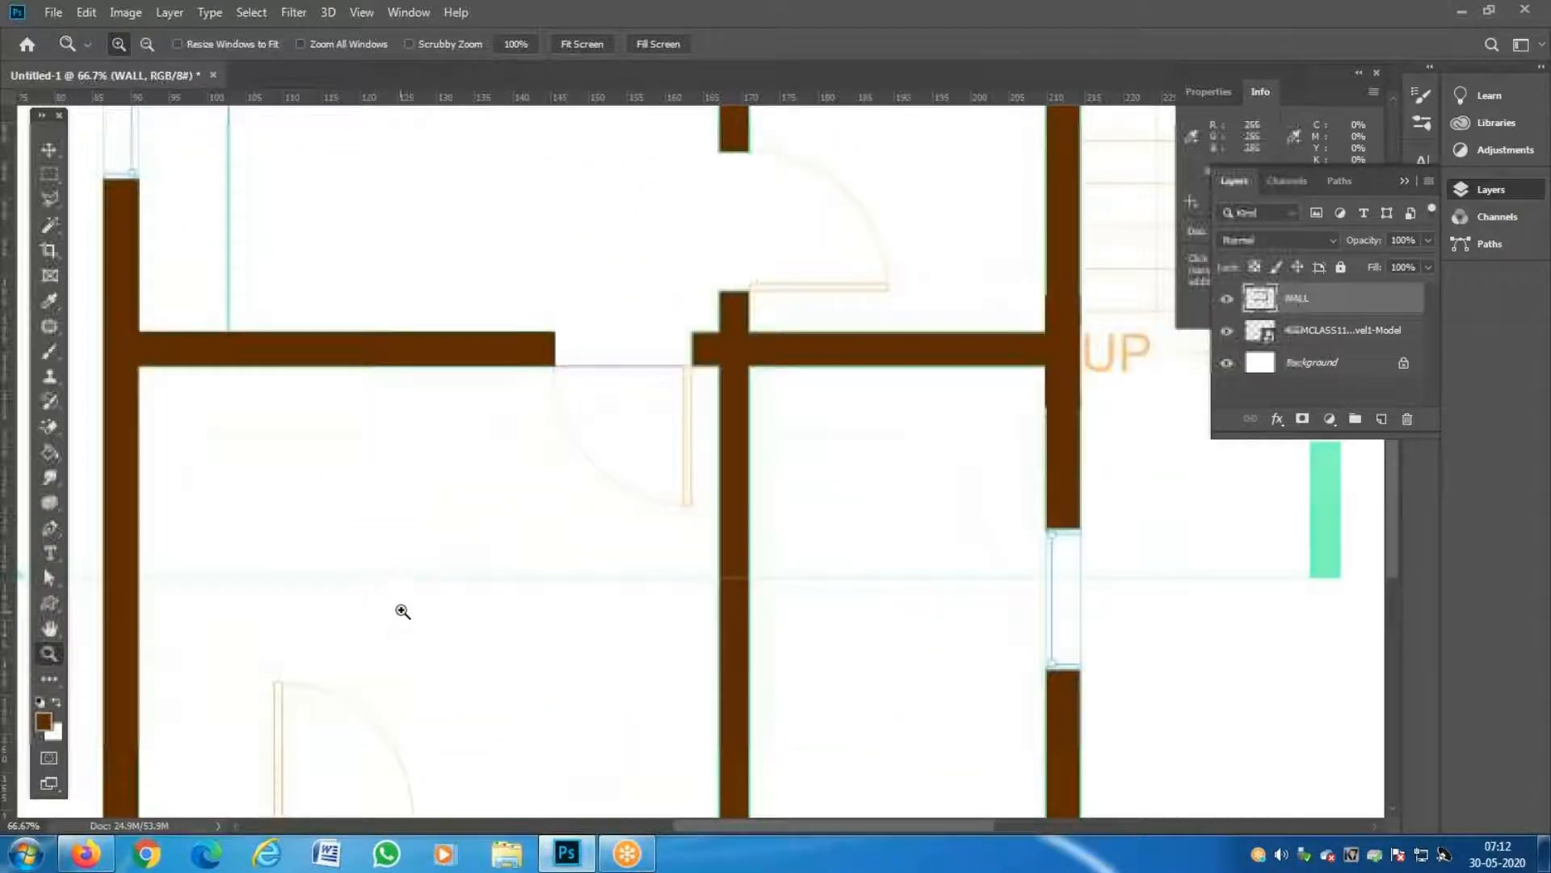
{"action": "left_click", "coordinate": [402, 614]}
{"action": "left_click", "coordinate": [412, 608], "text": "alt"}
{"action": "left_click", "coordinate": [412, 606], "text": "alt"}
{"action": "scroll", "coordinate": [412, 499], "scroll_direction": "down", "scroll_amount": 2}
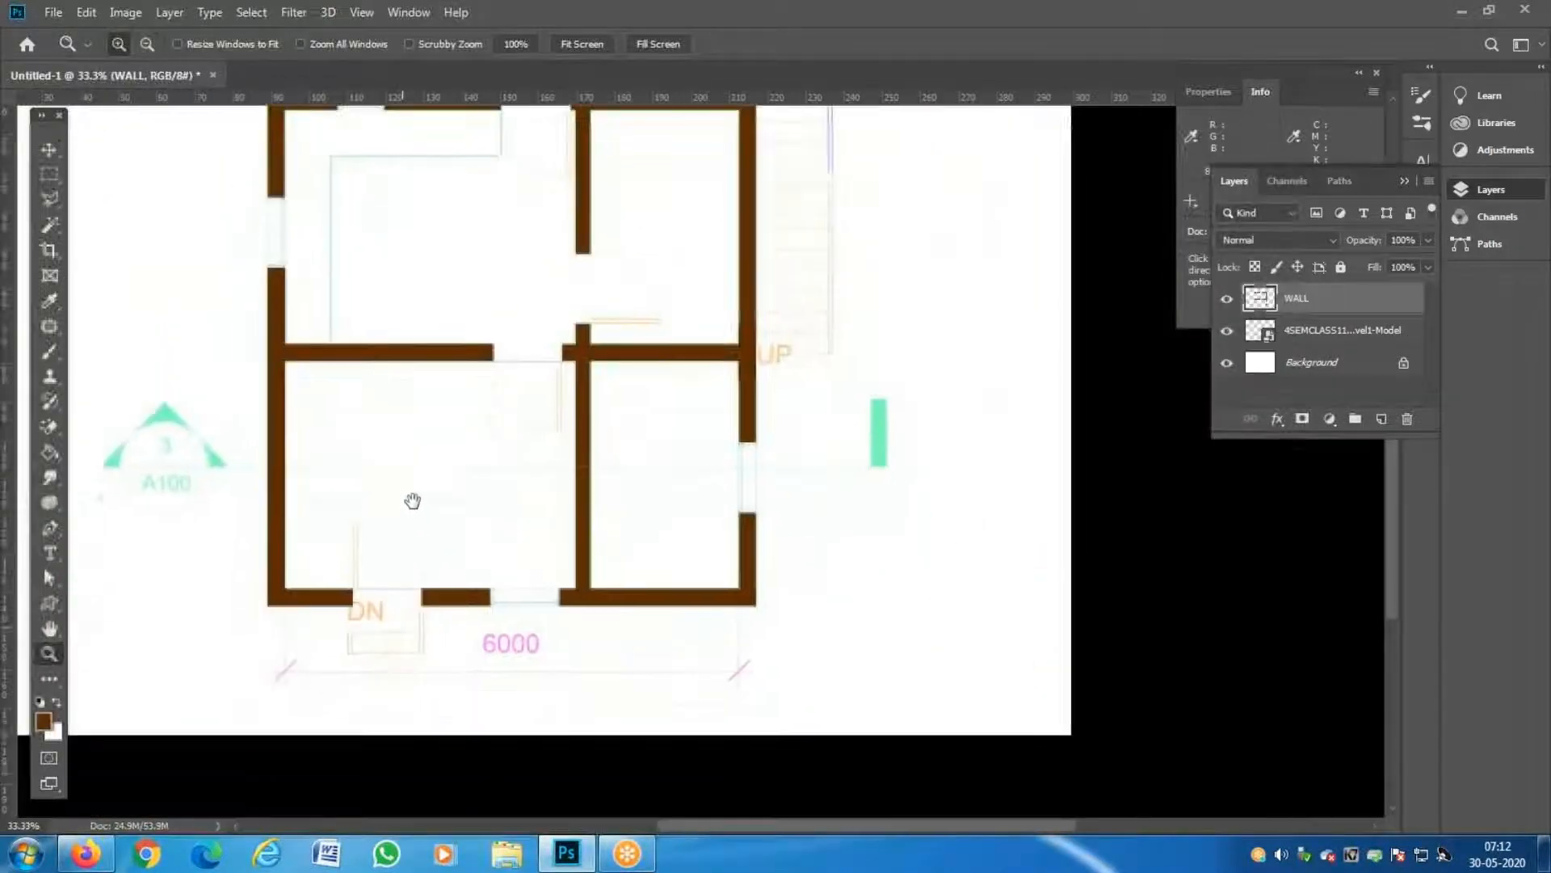
{"action": "left_click", "coordinate": [1382, 419]}
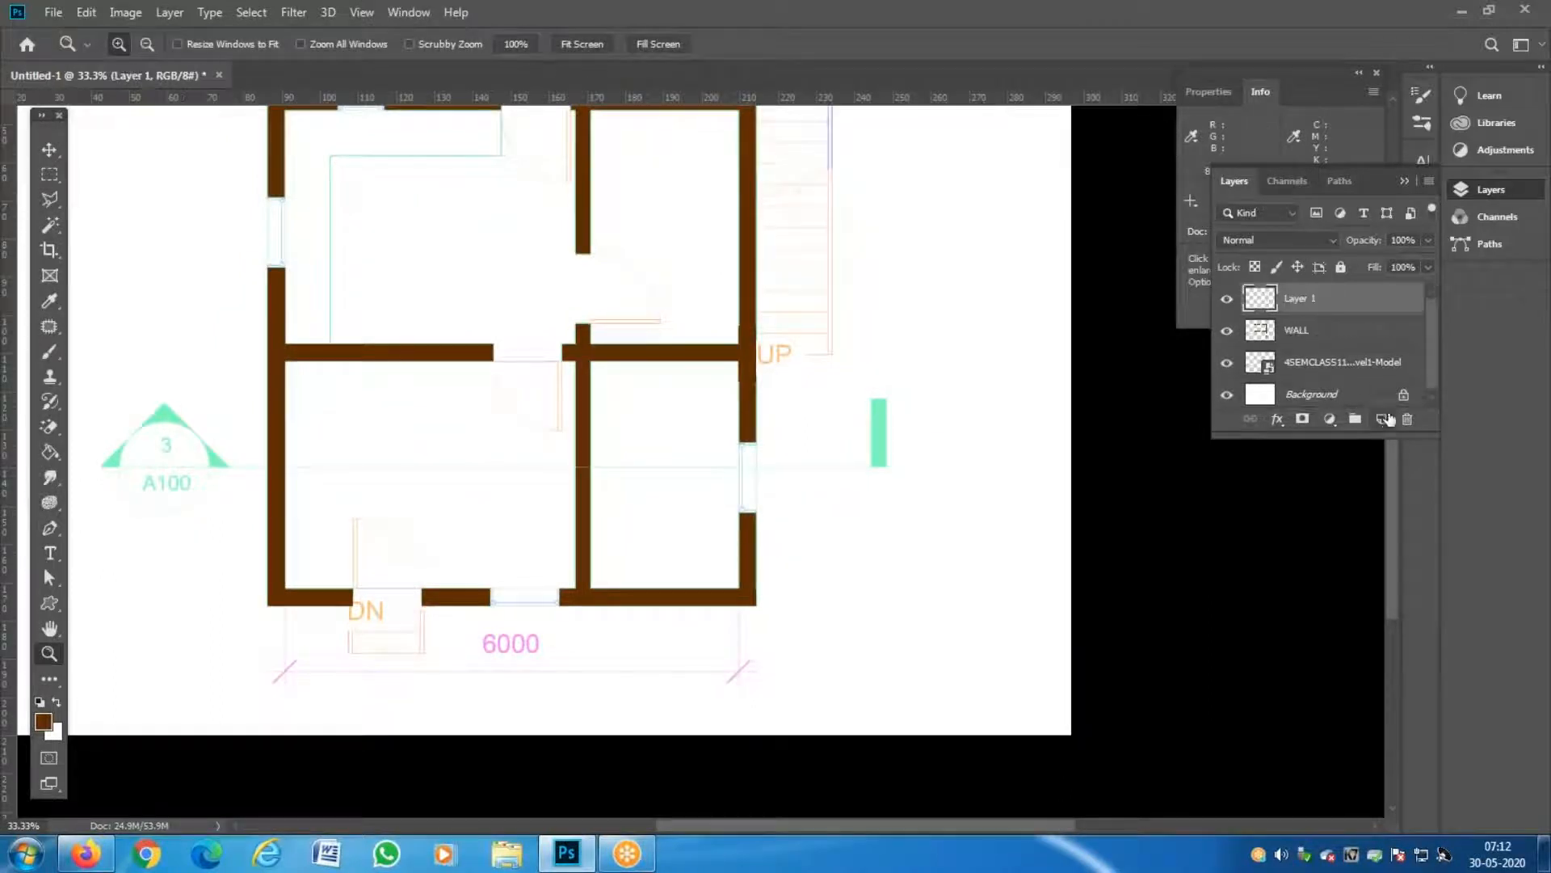
{"action": "double_click", "coordinate": [1299, 299]}
{"action": "key", "text": "Return"}
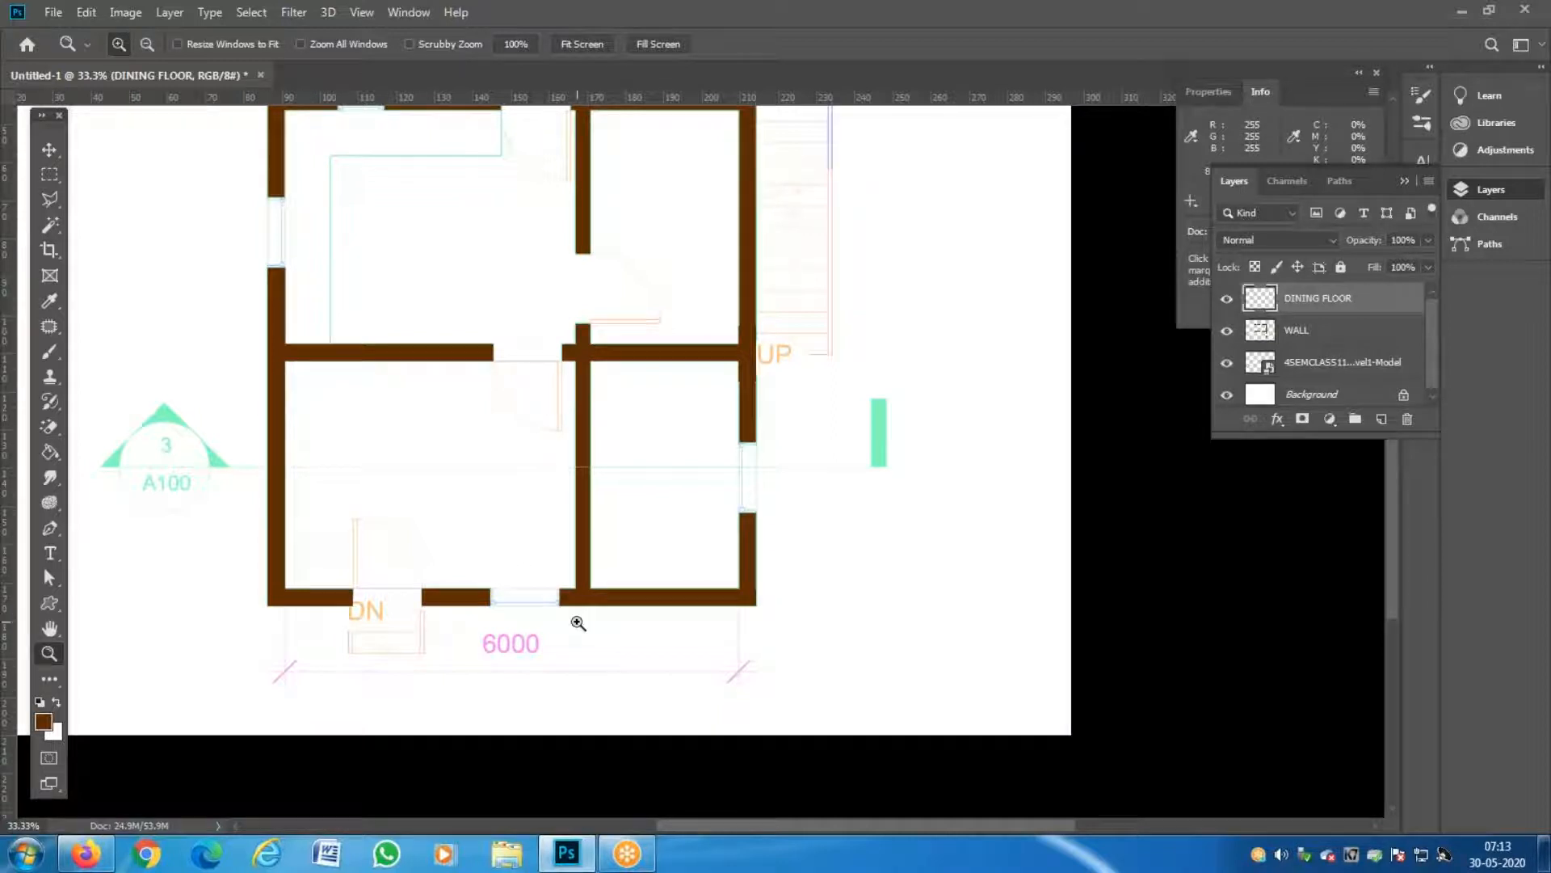
Rename the DINING FLOOR layer to LIVING FLOOR.
{"action": "double_click", "coordinate": [1302, 299]}
{"action": "left_click_drag", "start_coordinate": [1320, 299], "coordinate": [1102, 313]}
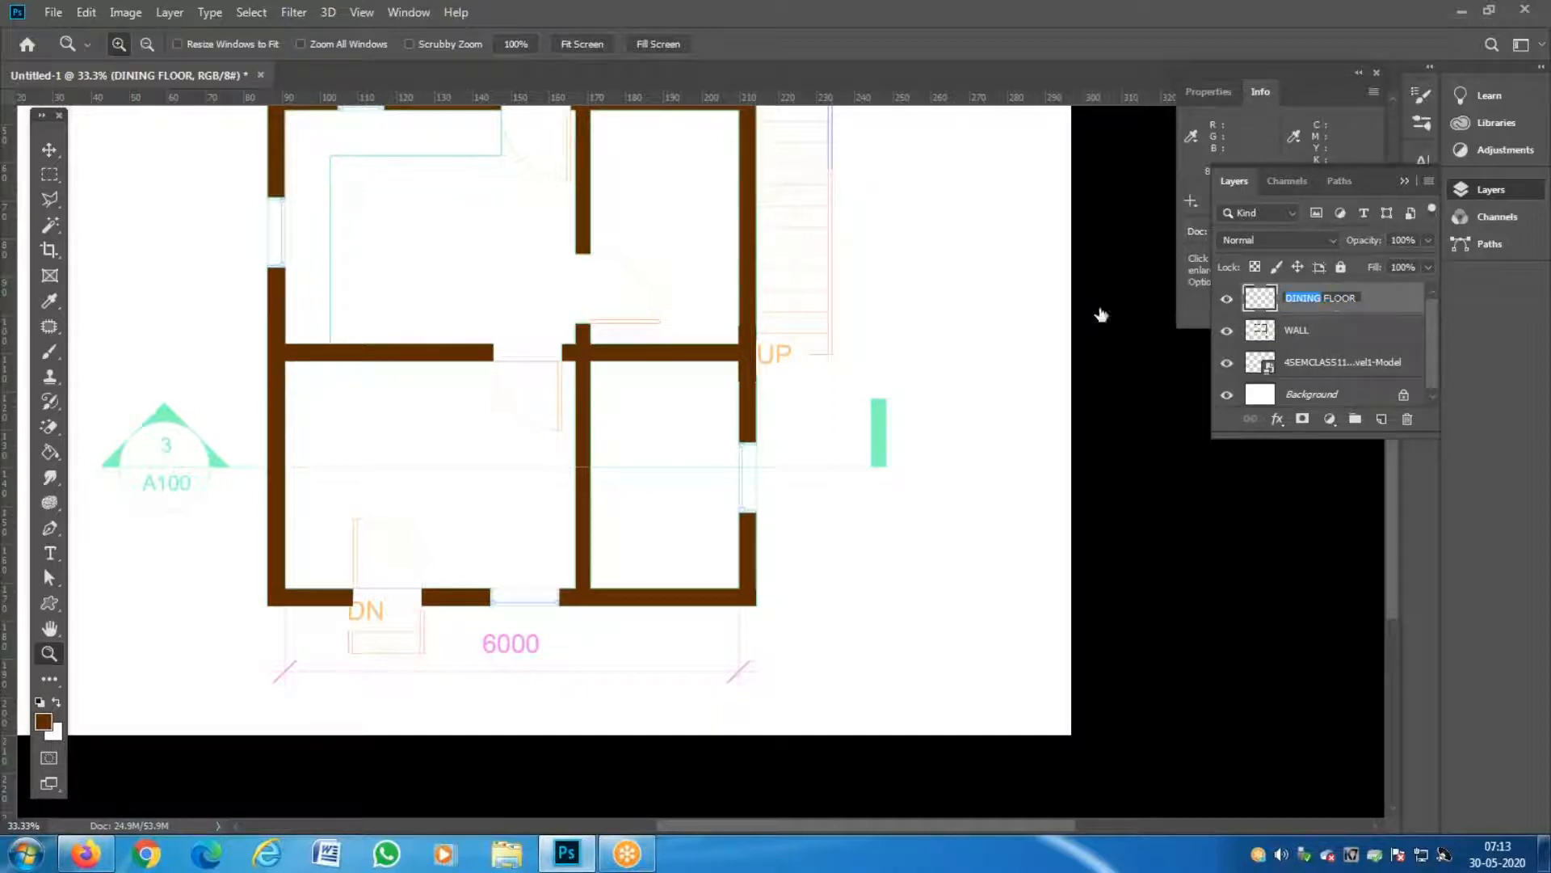
{"action": "type", "text": "LIVING"}
{"action": "key", "text": "Return"}
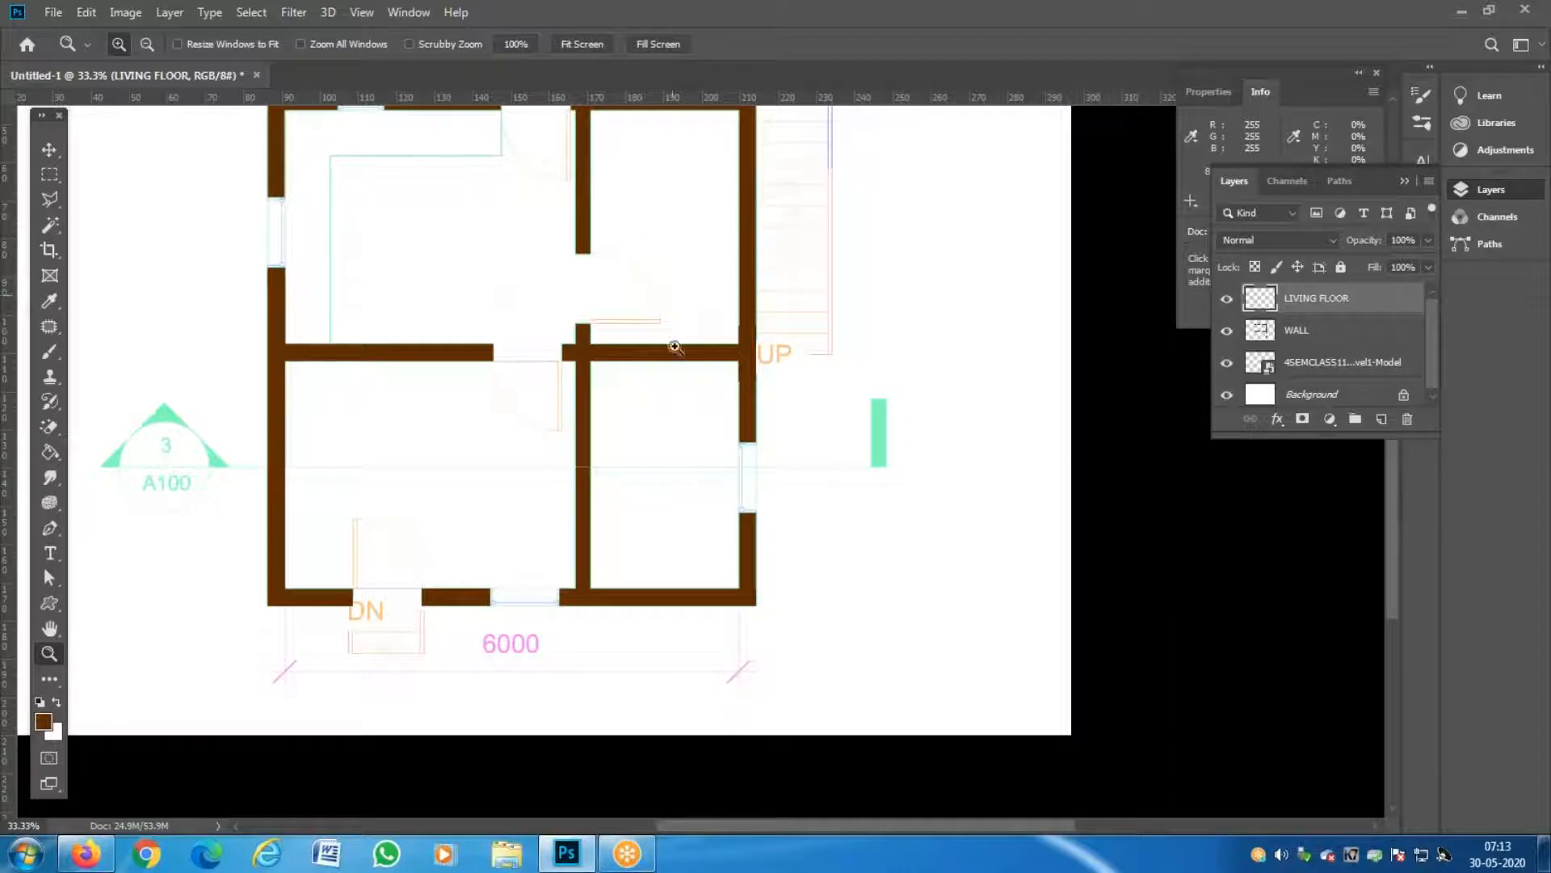
Begin a Polygonal Lasso outline of the living room, tracing its left, upper and right inner wall edges from the entrance door opening.
{"action": "left_click", "coordinate": [429, 512]}
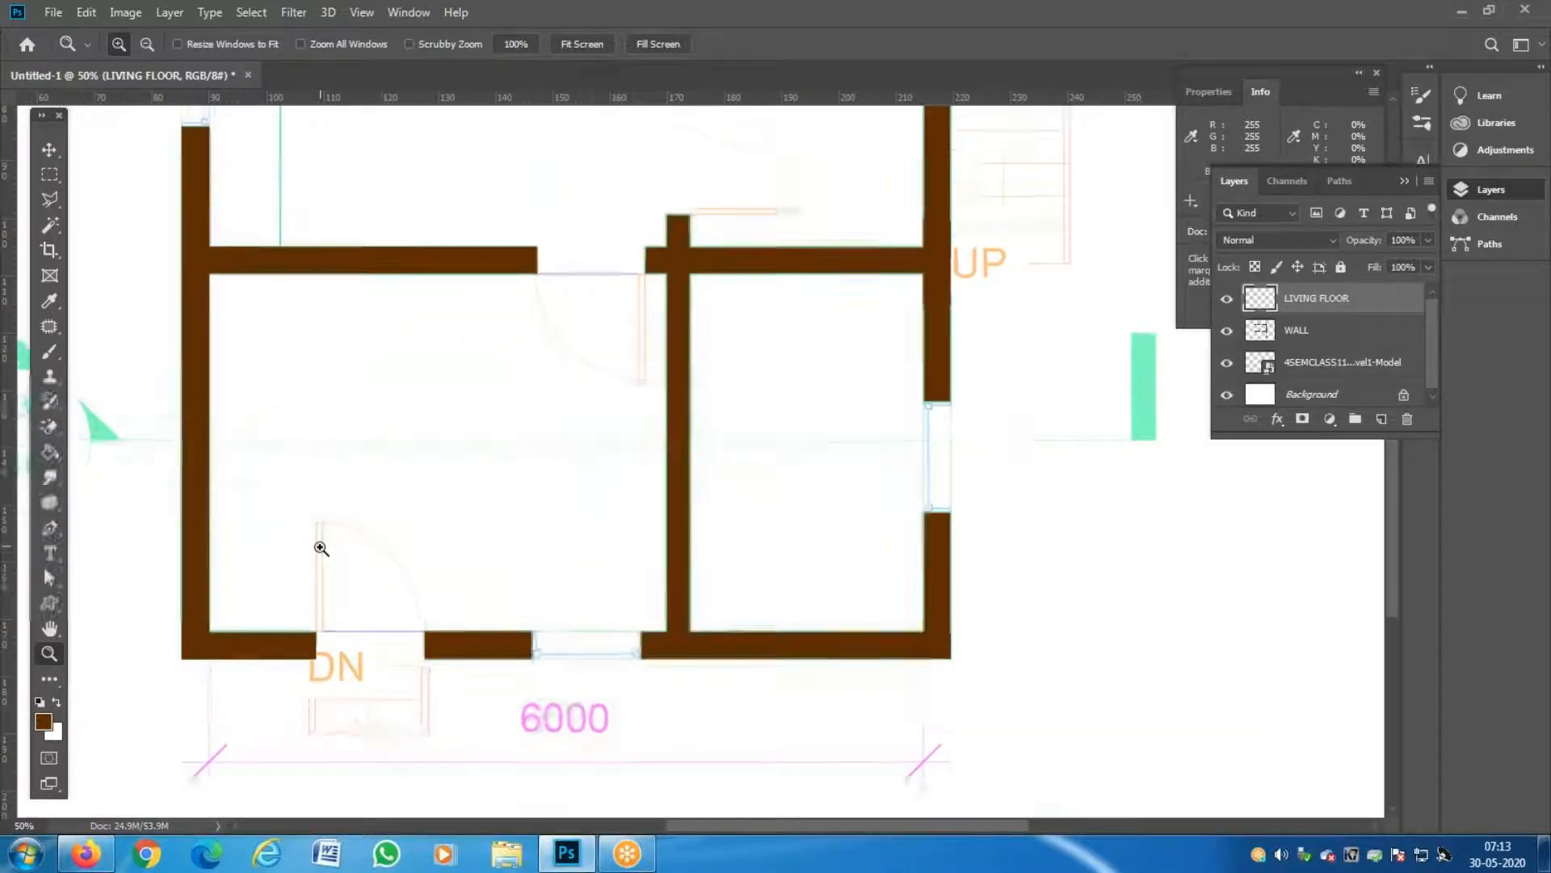
{"action": "left_click", "coordinate": [323, 574]}
{"action": "left_click", "coordinate": [328, 715]}
{"action": "left_click", "coordinate": [323, 661]}
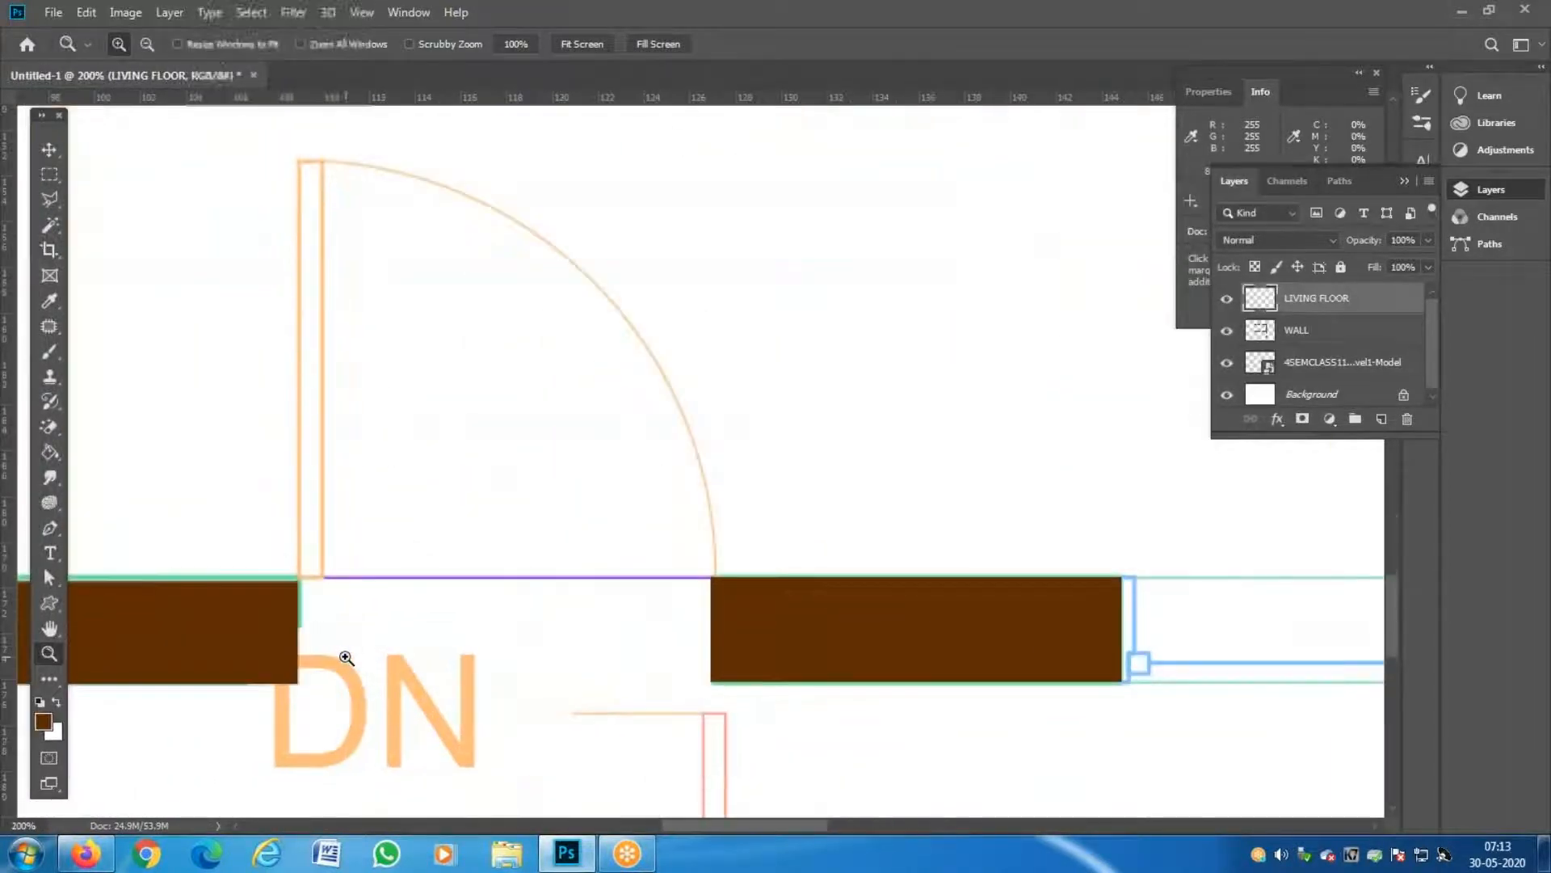
{"action": "key", "text": "p"}
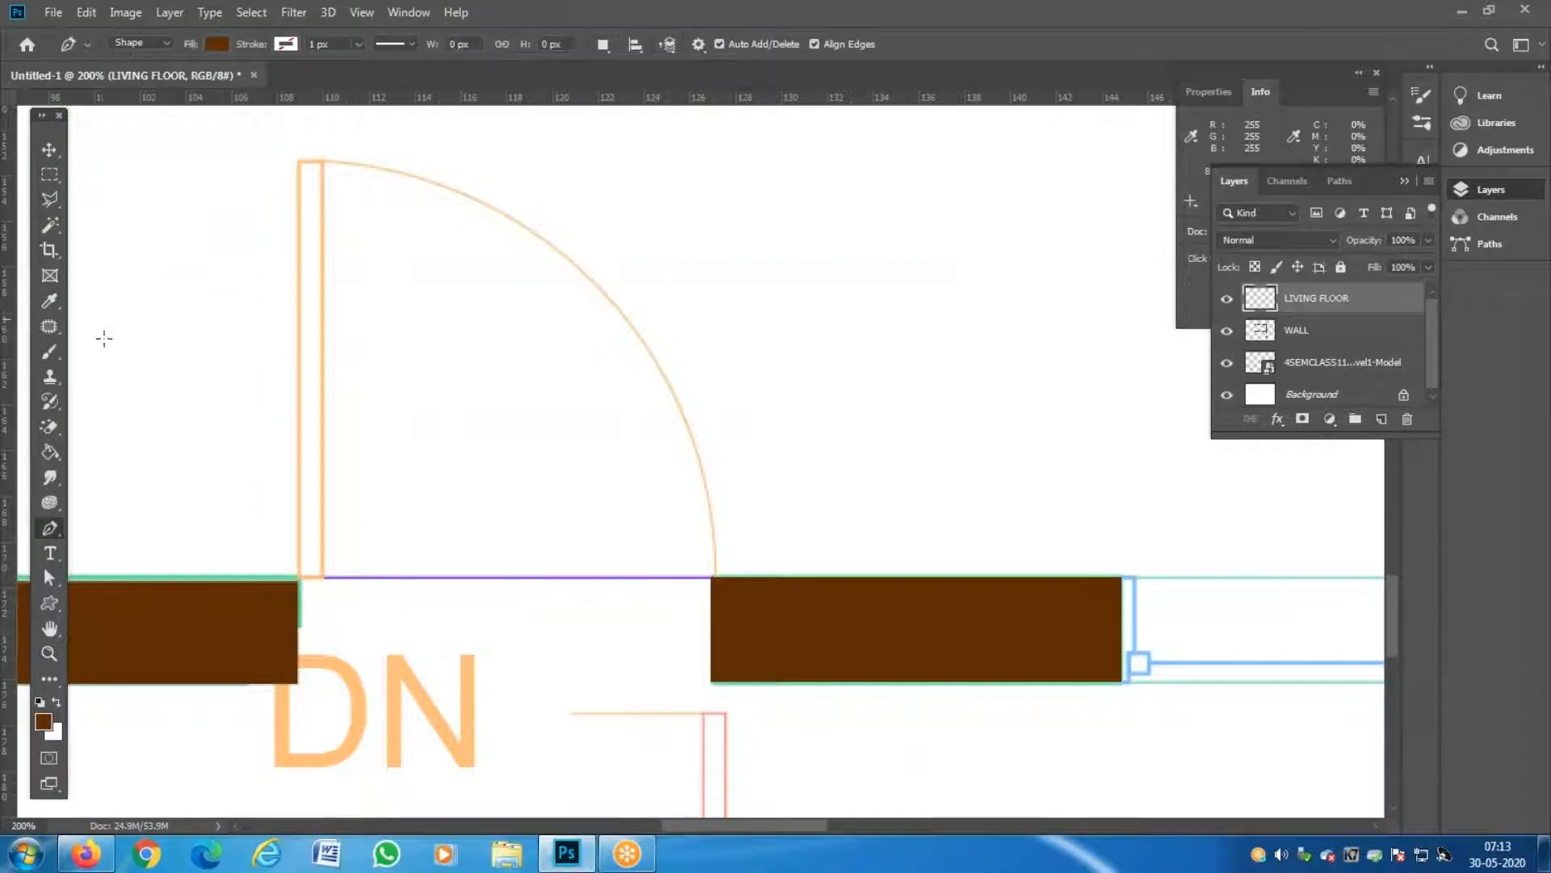
{"action": "left_click", "coordinate": [50, 198]}
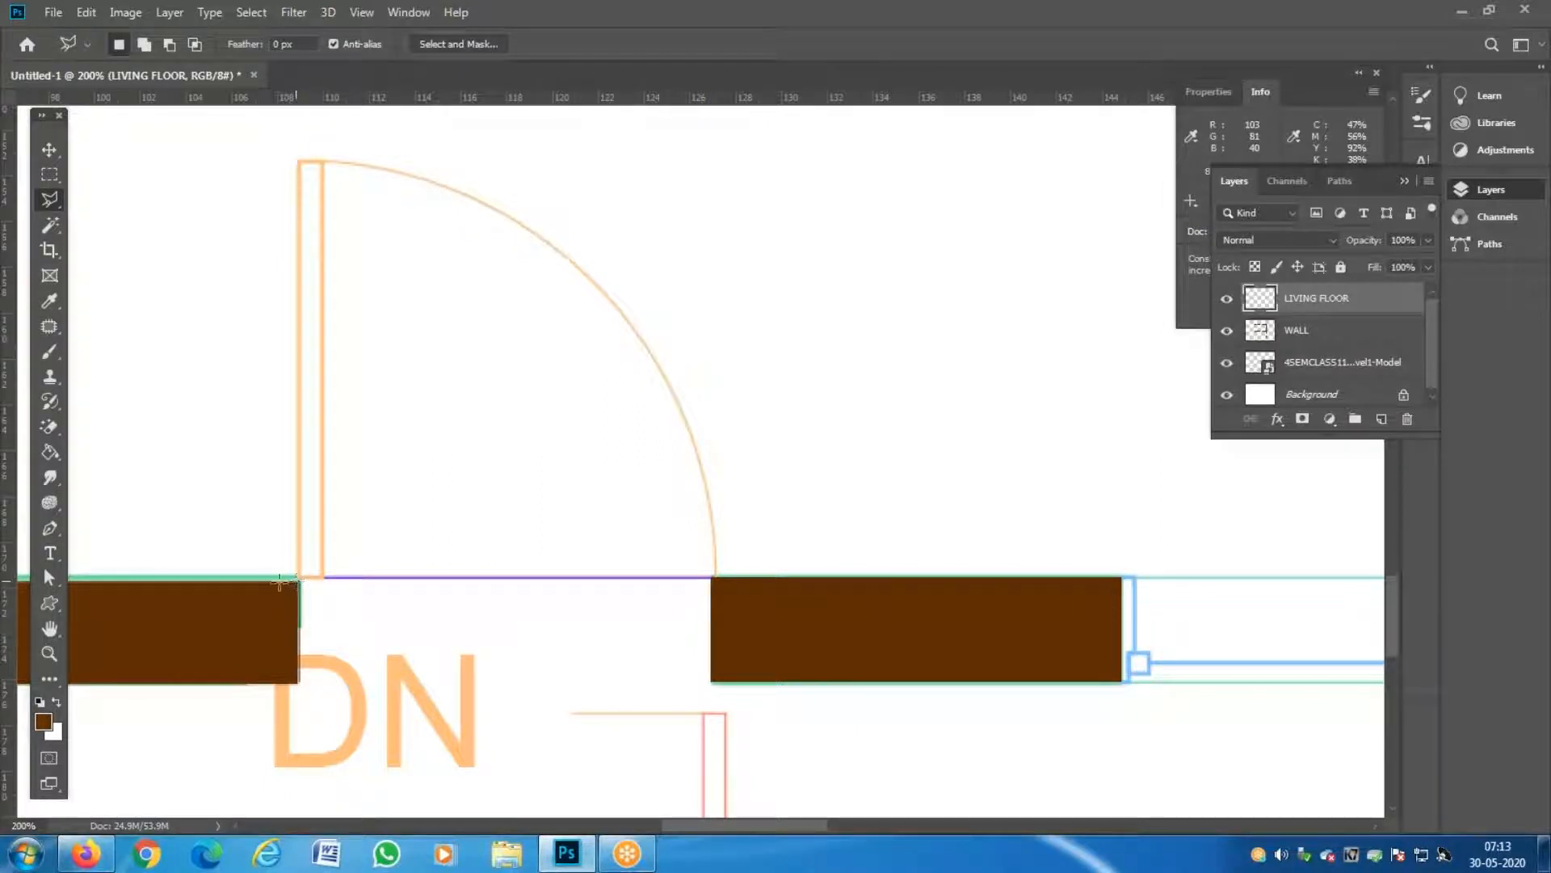
{"action": "left_click_drag", "start_coordinate": [257, 577], "coordinate": [577, 616]}
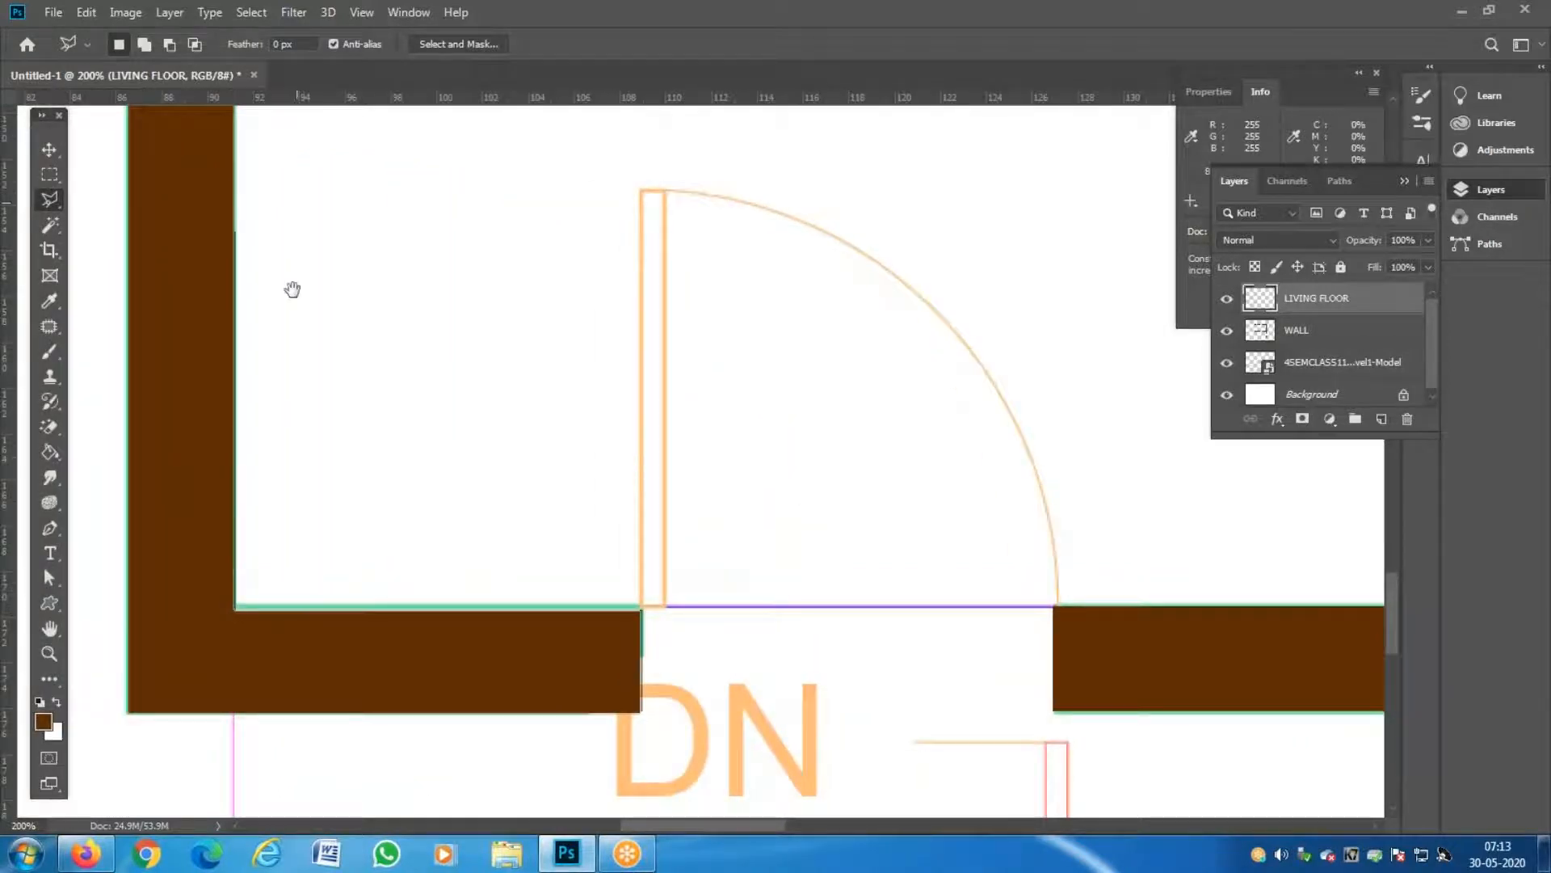
{"action": "scroll", "coordinate": [290, 287], "scroll_direction": "up", "scroll_amount": 10}
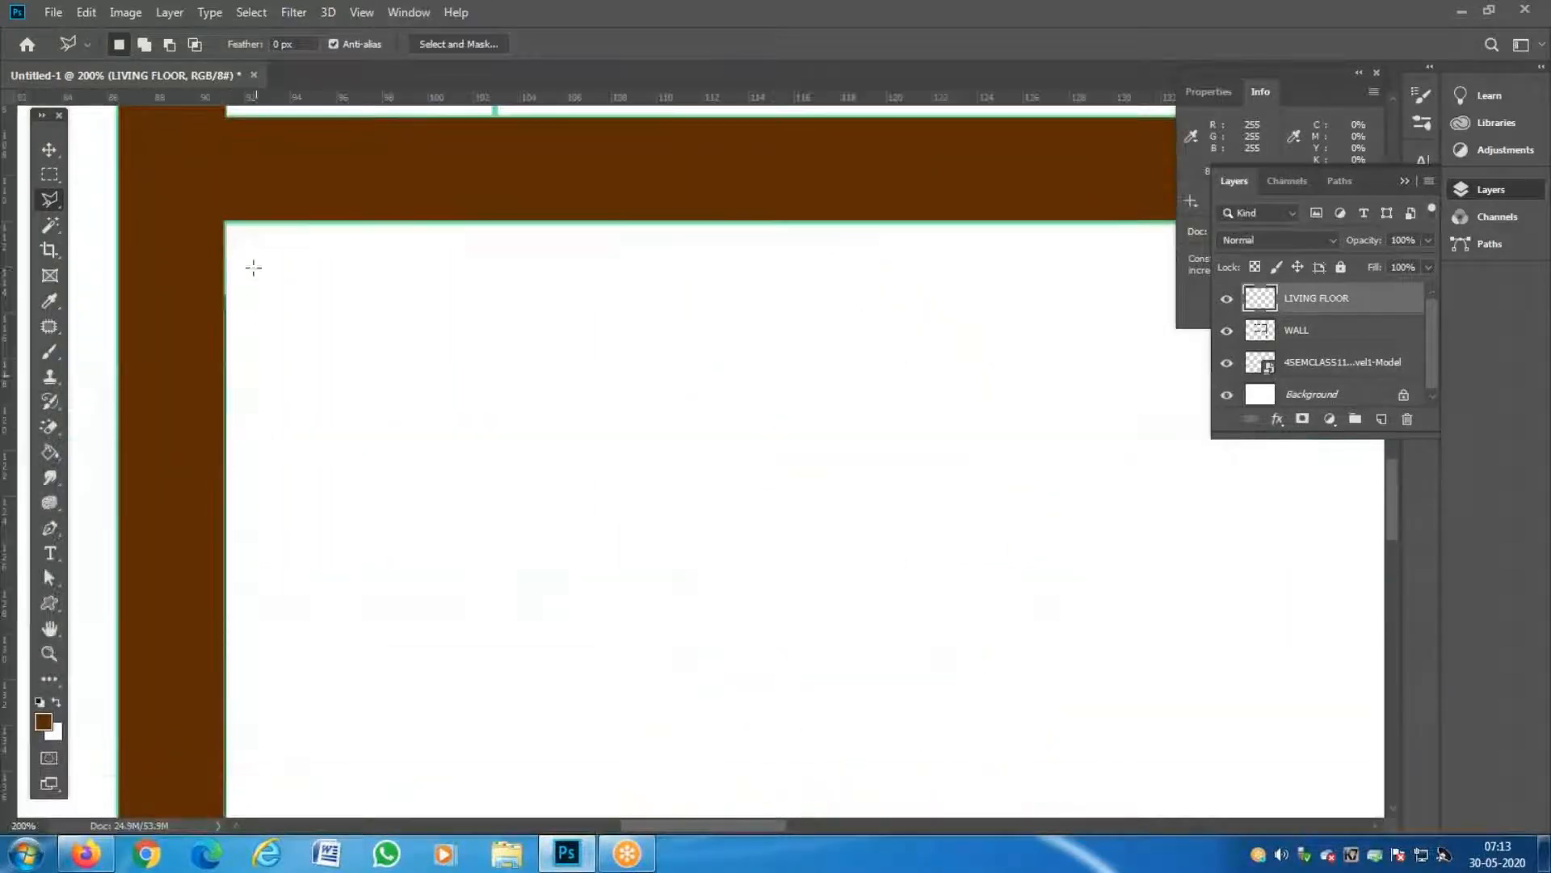
{"action": "left_click", "coordinate": [227, 220]}
{"action": "left_click_drag", "start_coordinate": [821, 271], "coordinate": [448, 296]}
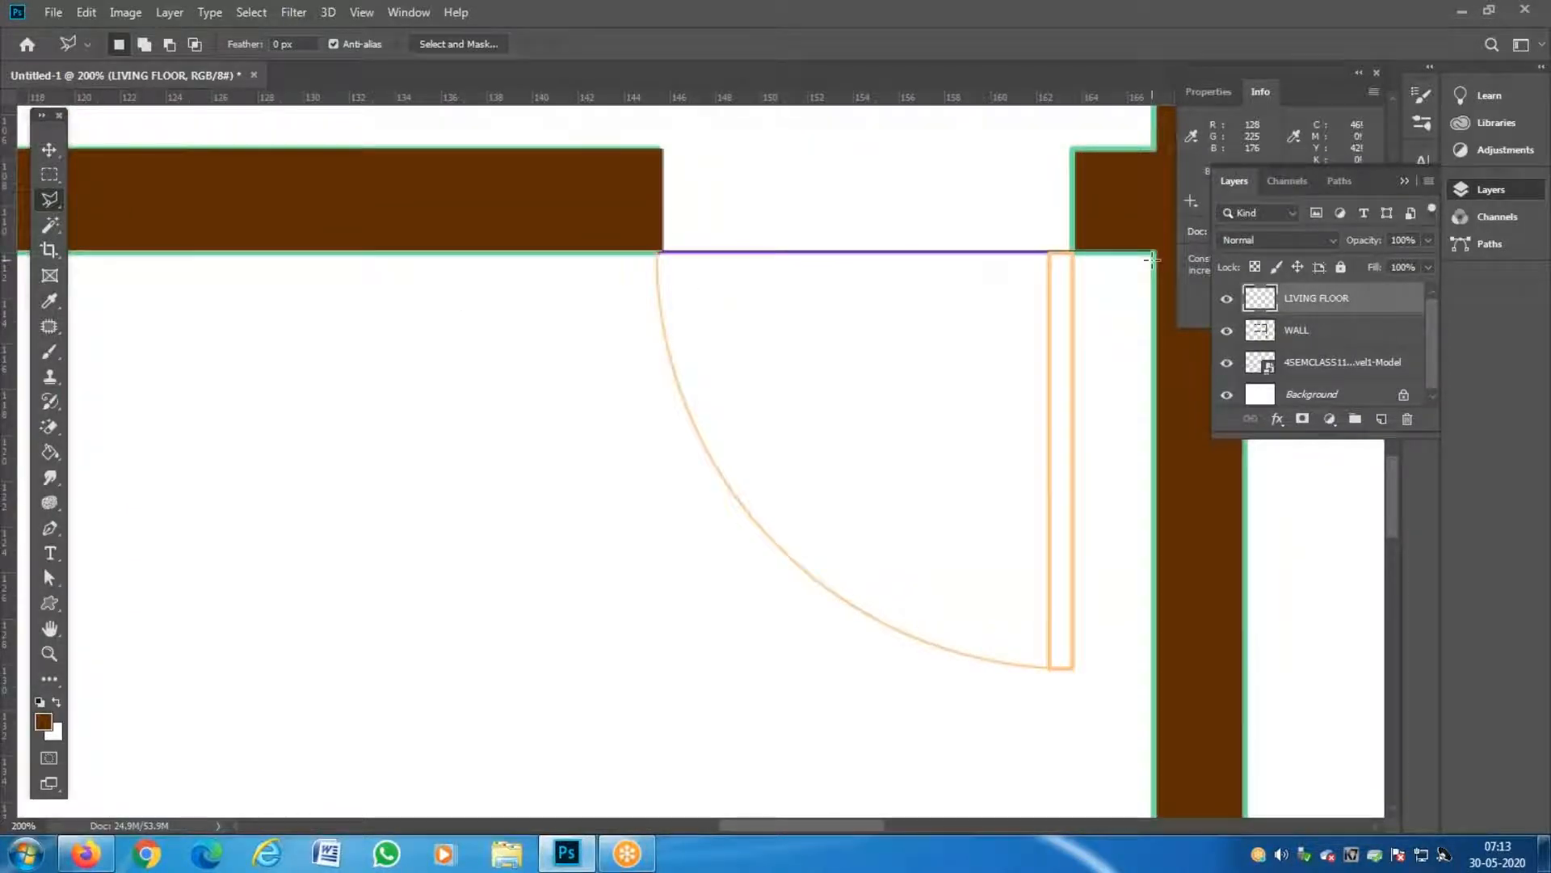
{"action": "left_click_drag", "start_coordinate": [1085, 677], "coordinate": [955, 162]}
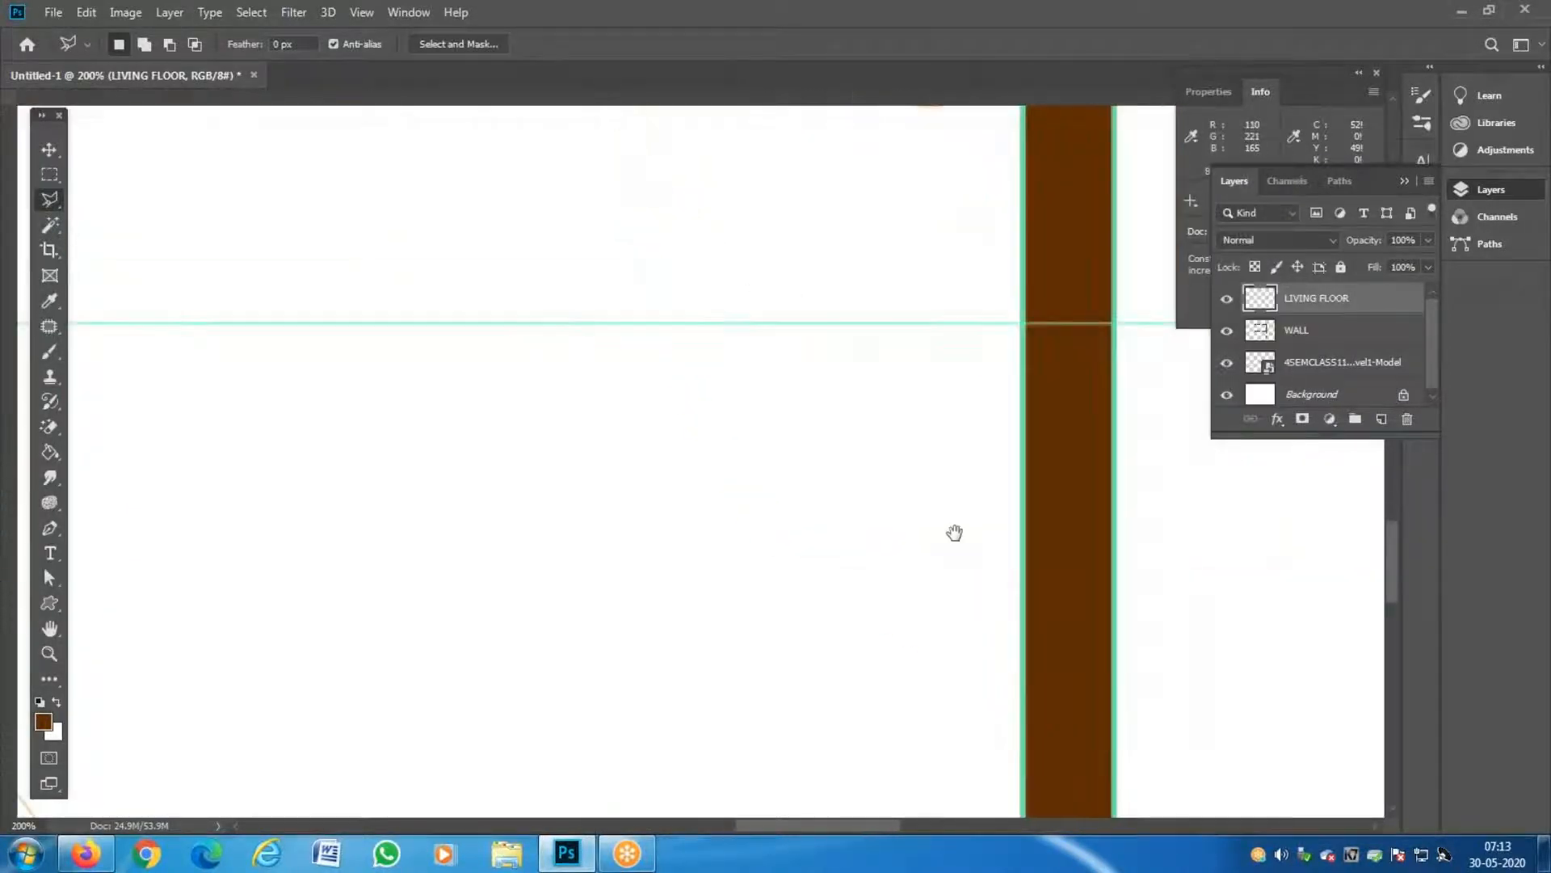
{"action": "left_click_drag", "start_coordinate": [959, 565], "coordinate": [963, 162]}
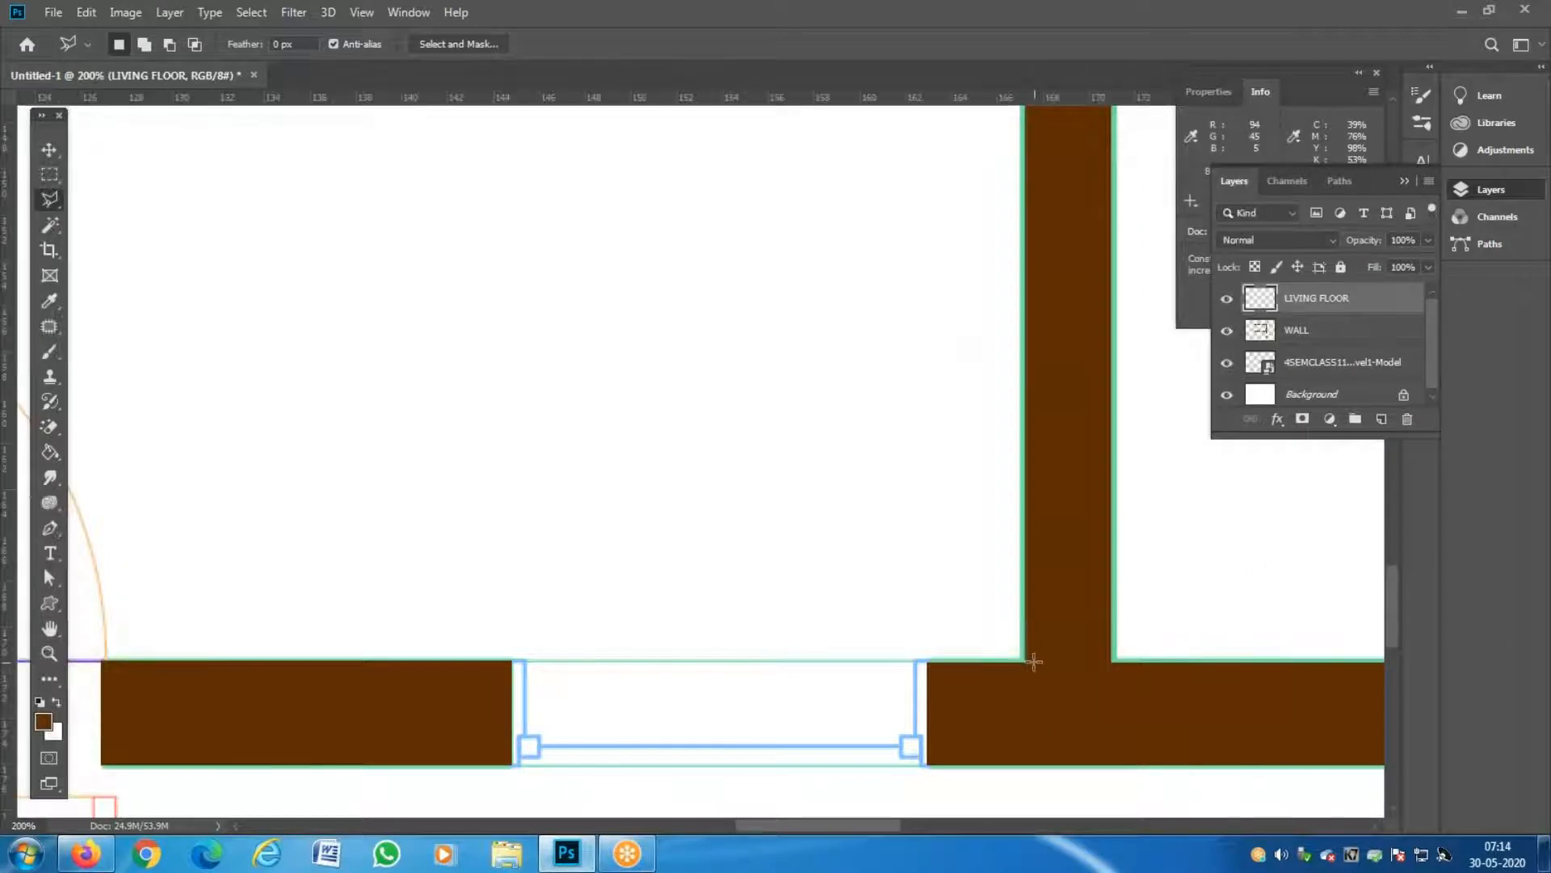
Complete the living room outline along the lower wall, include the full entrance door opening, and close the selection.
{"action": "left_click_drag", "start_coordinate": [125, 690], "coordinate": [670, 511]}
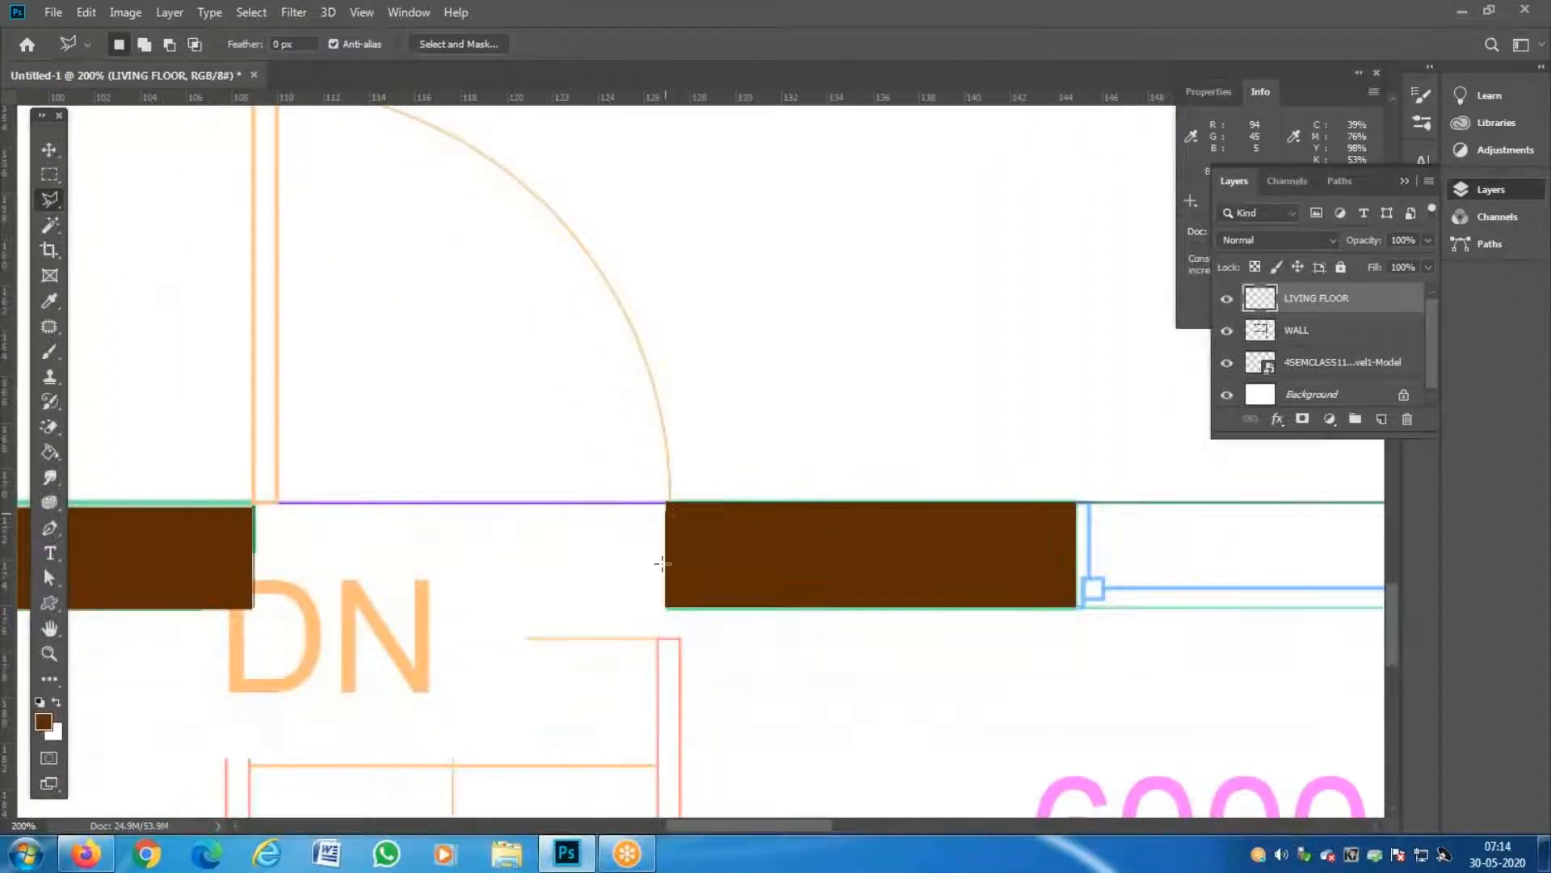
{"action": "left_click", "coordinate": [666, 607]}
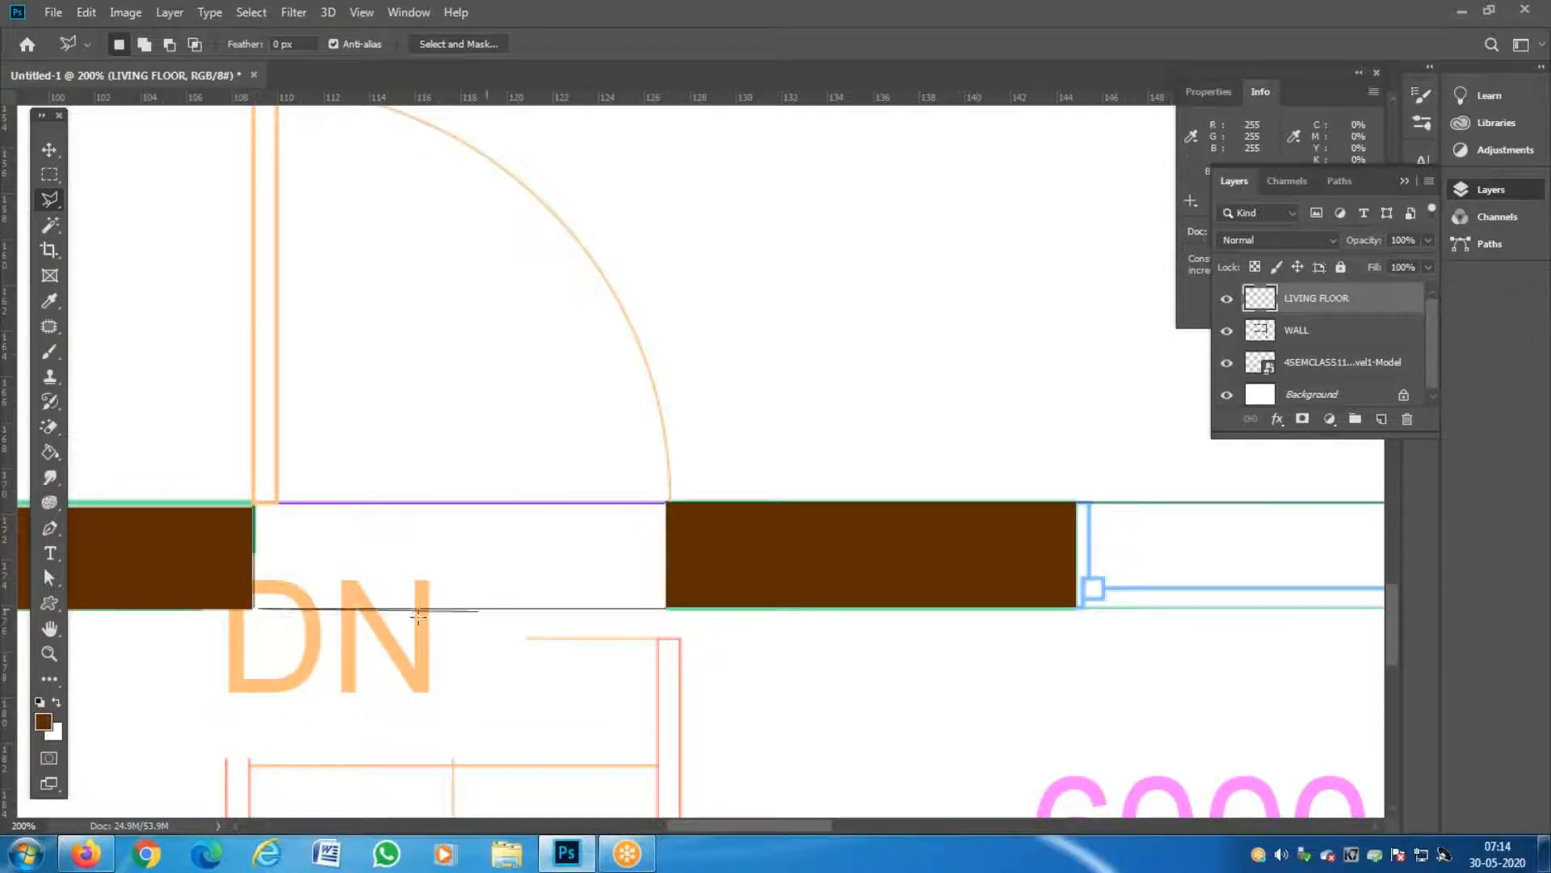
{"action": "left_click", "coordinate": [256, 607], "text": "shift"}
{"action": "key", "text": "z"}
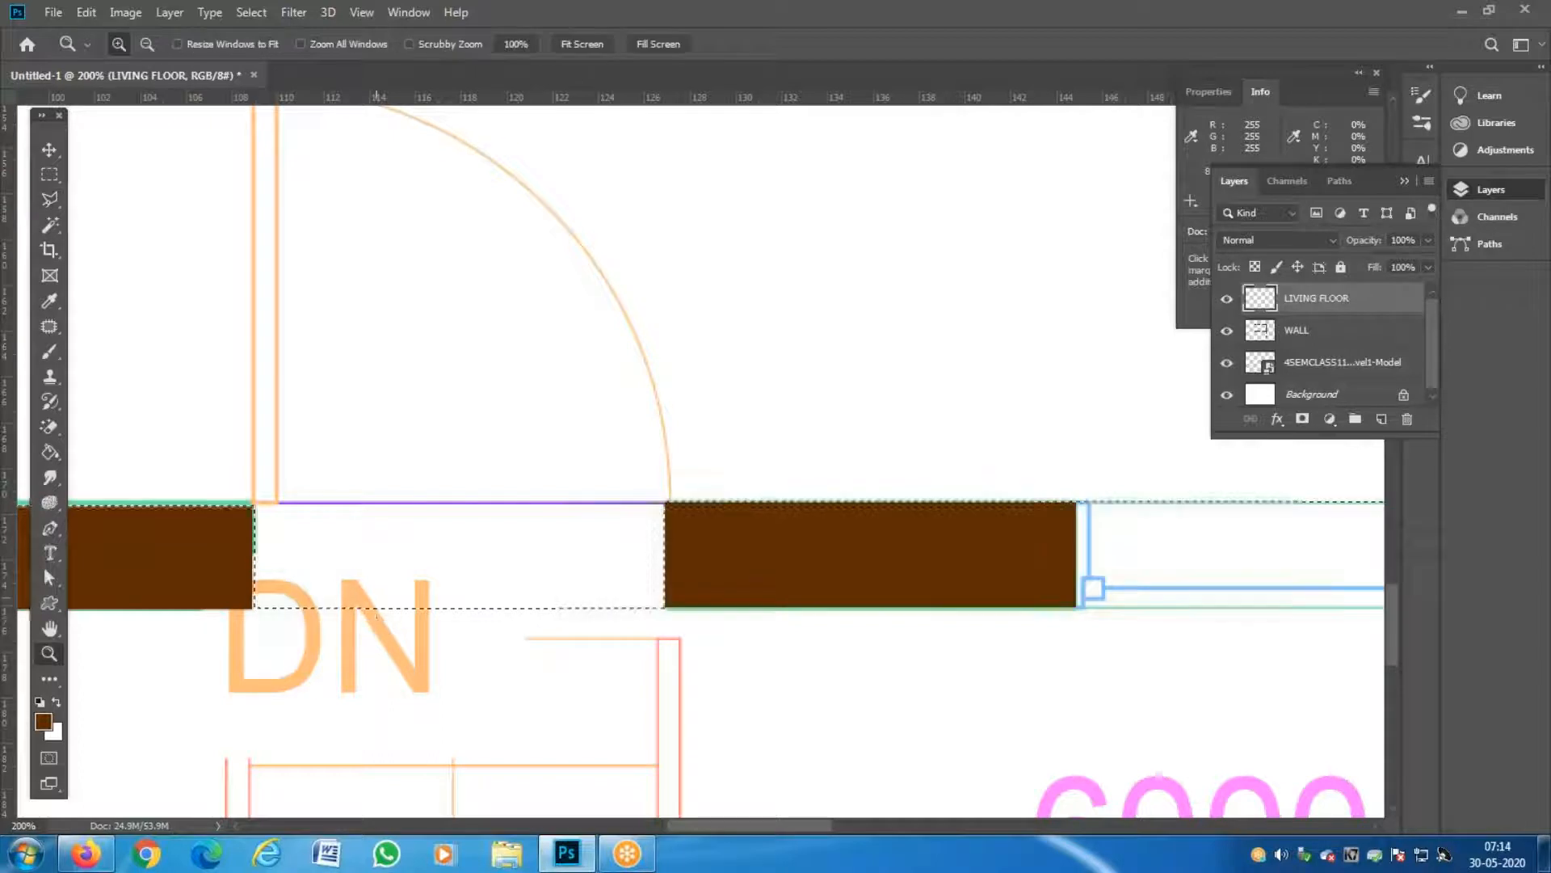
{"action": "left_click", "coordinate": [373, 596], "text": "alt"}
{"action": "left_click", "coordinate": [372, 596], "text": "alt"}
{"action": "left_click", "coordinate": [372, 596], "text": "alt"}
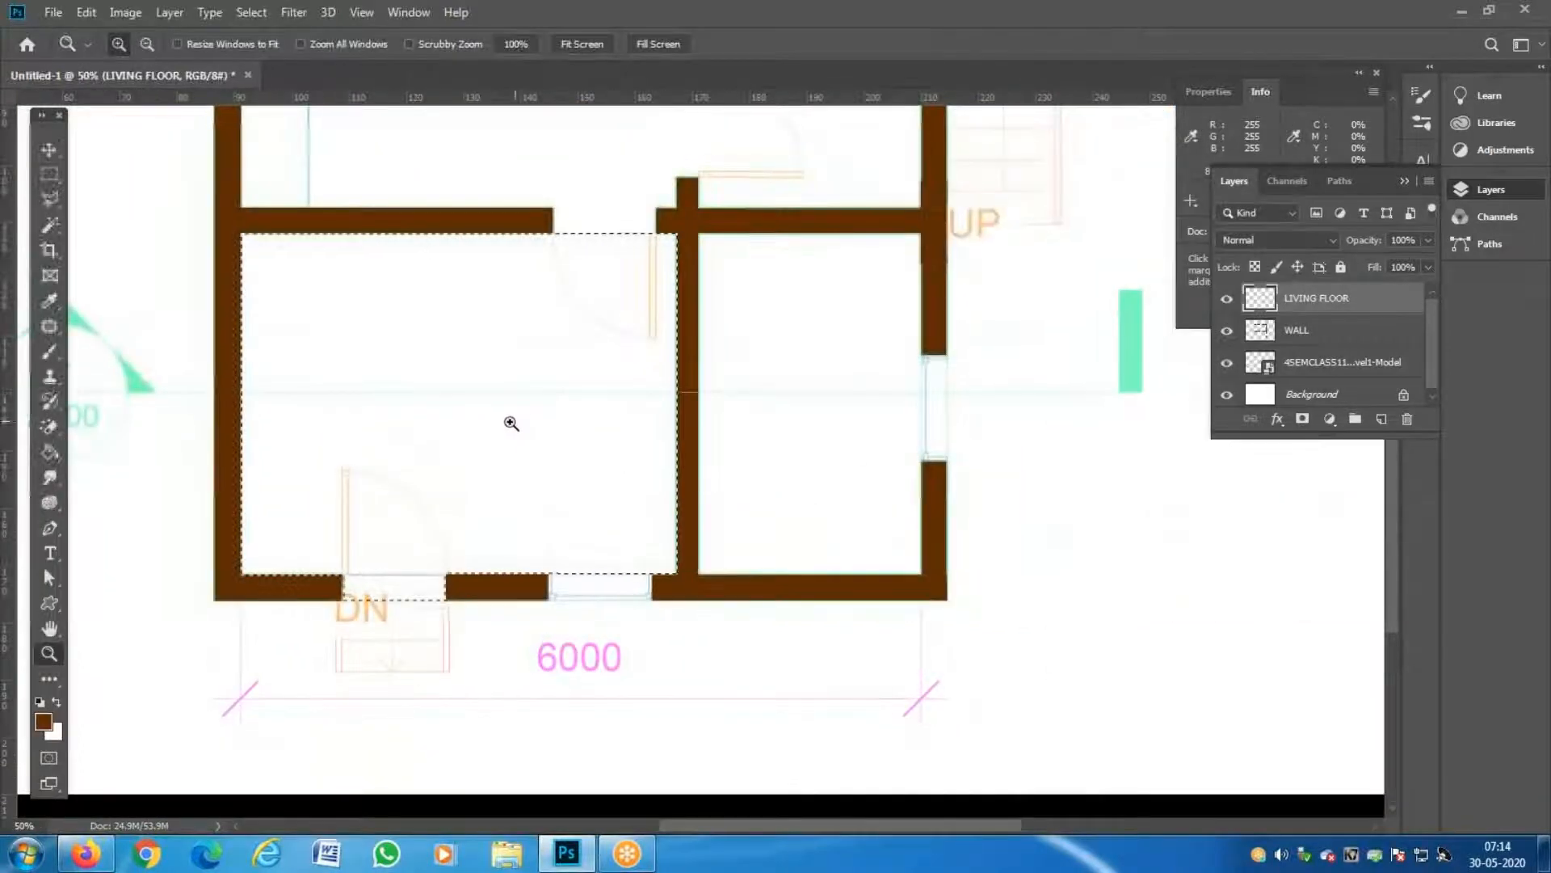
Choose a light orange foreground colour, fill the selected living room floor with it, and deselect.
{"action": "left_click", "coordinate": [44, 721]}
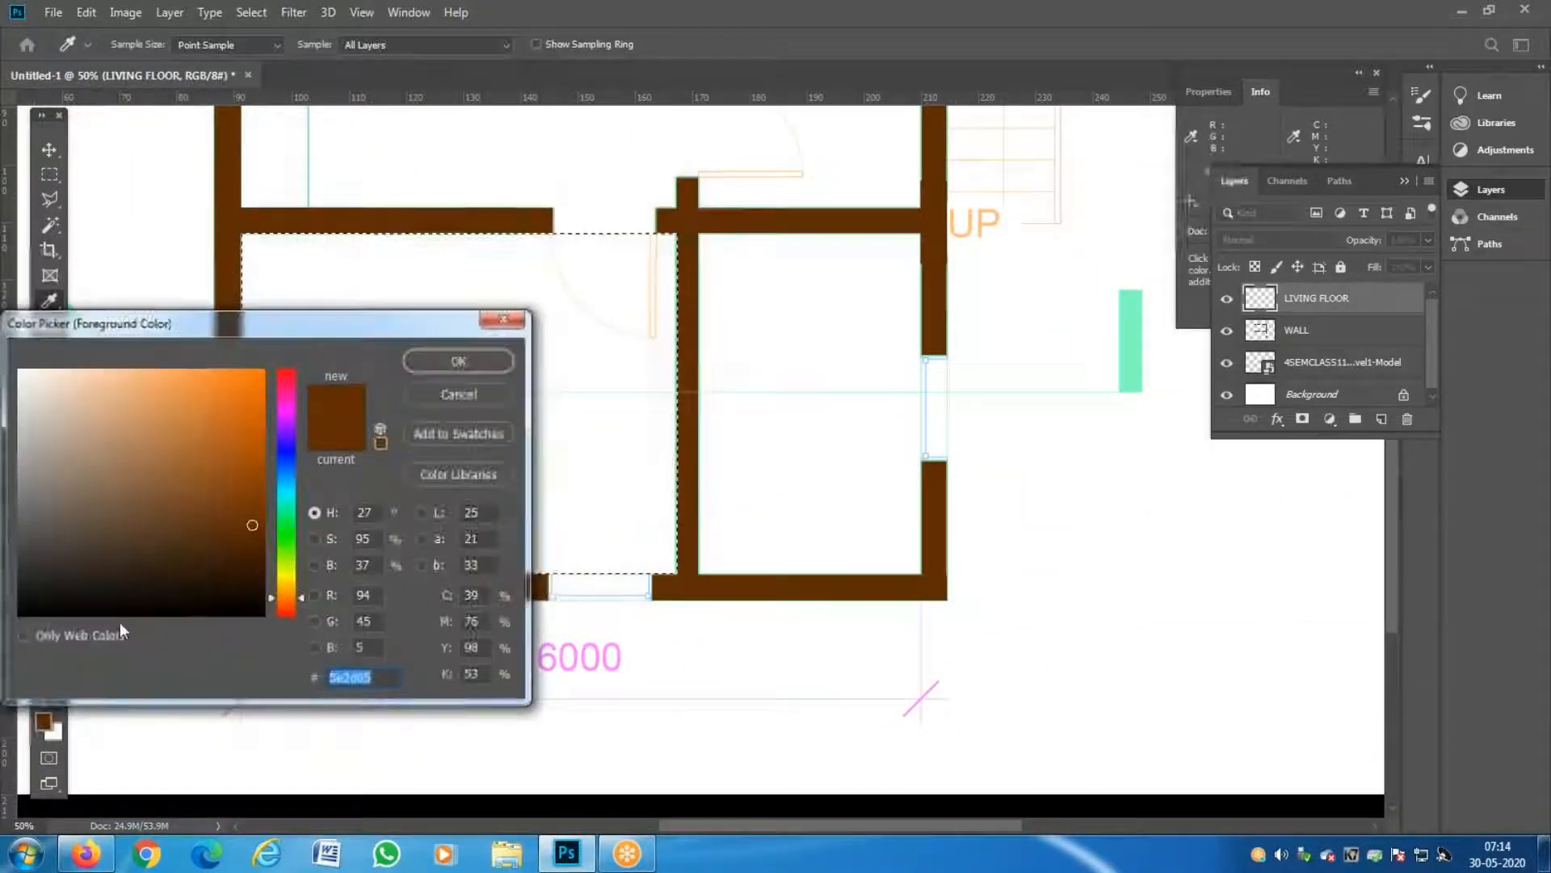
{"action": "left_click", "coordinate": [127, 391]}
{"action": "left_click", "coordinate": [458, 361]}
{"action": "key", "text": "g"}
{"action": "left_click", "coordinate": [628, 420]}
{"action": "key", "text": "ctrl+d"}
Select the floor of the small room beside the living room with the Rectangular Marquee.
{"action": "key", "text": "z"}
{"action": "left_click", "coordinate": [815, 415]}
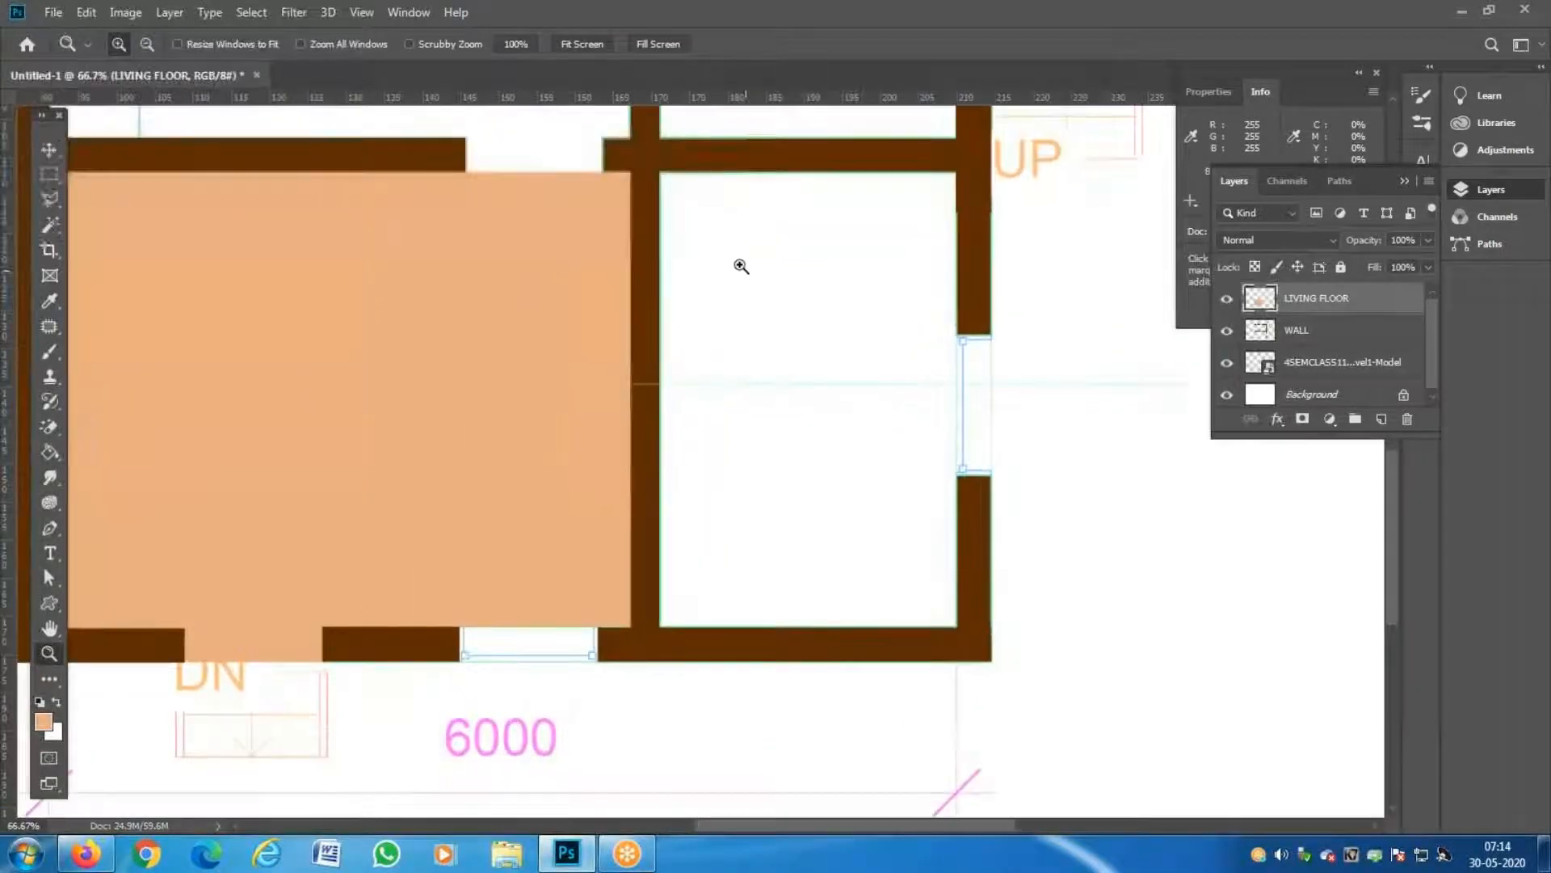
{"action": "key", "text": "m"}
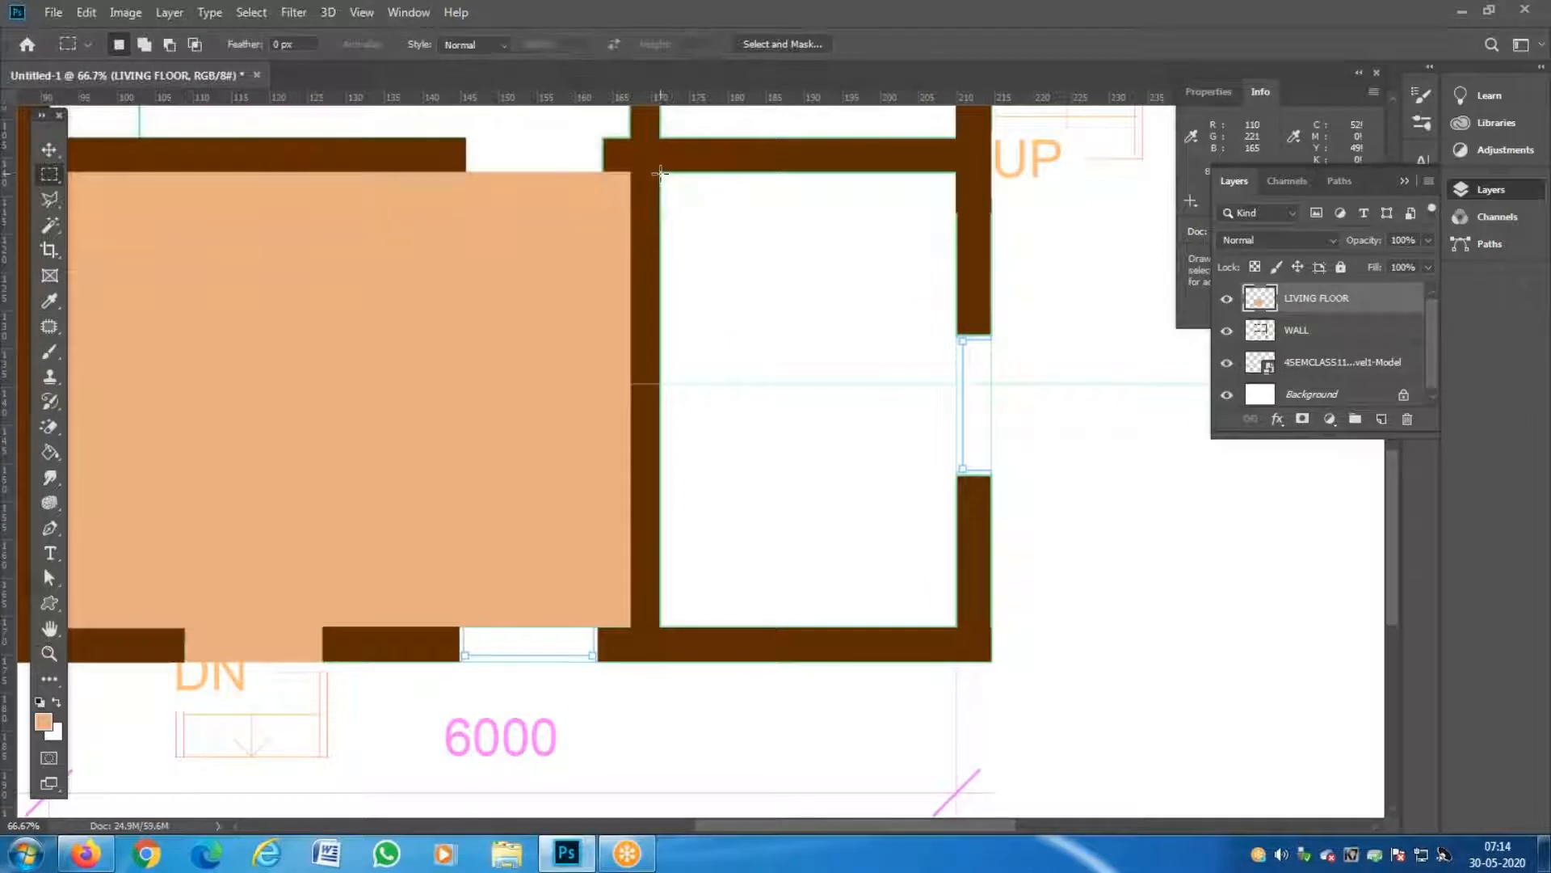
{"action": "left_click_drag", "start_coordinate": [661, 171], "coordinate": [959, 625]}
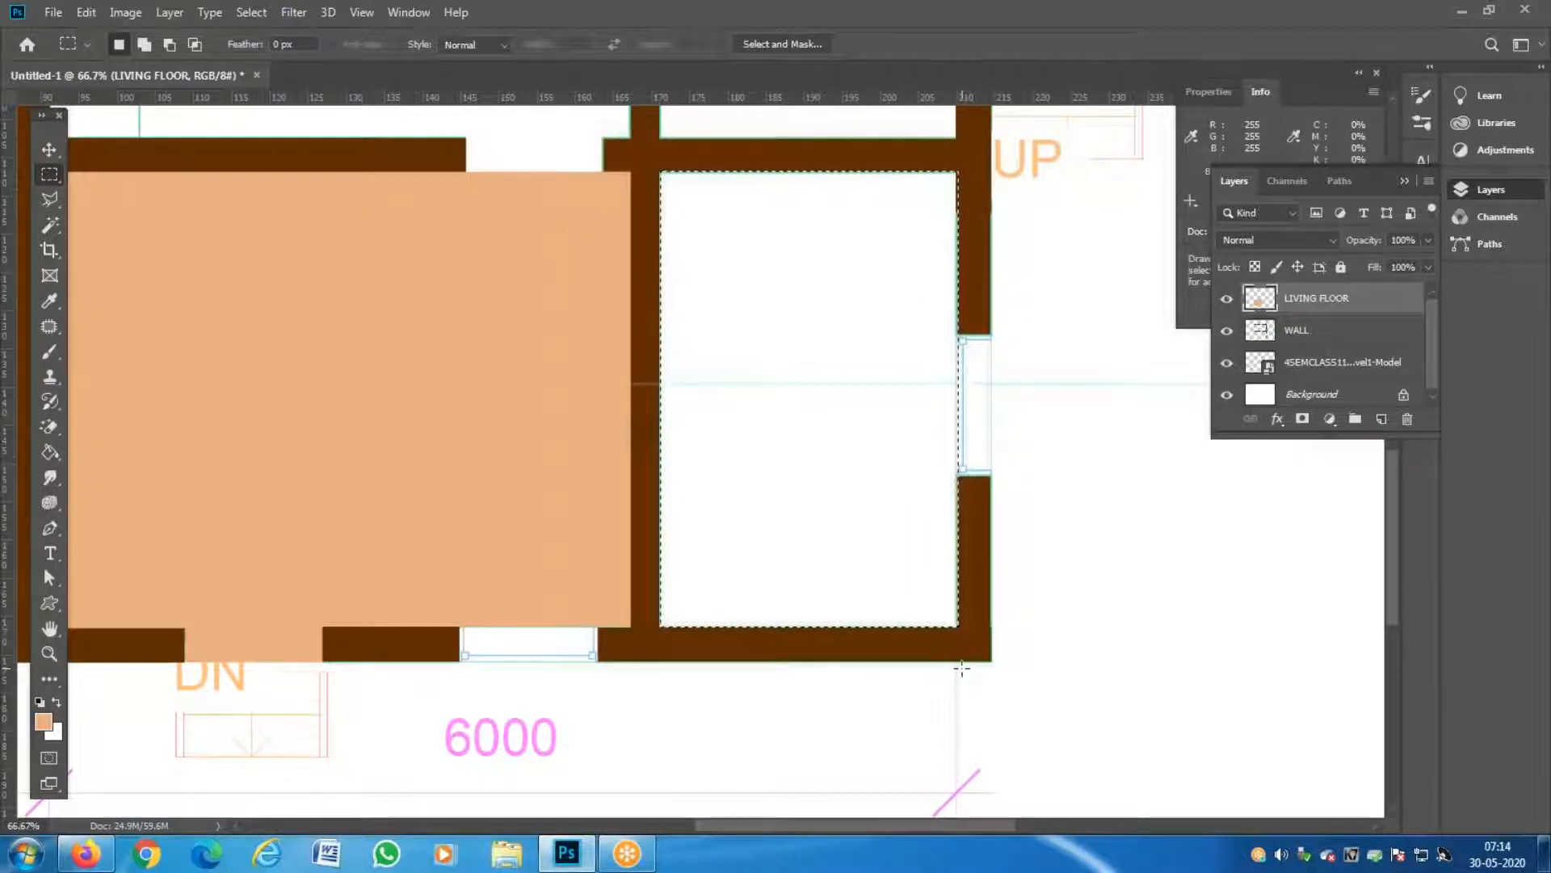
{"action": "key", "text": "g"}
{"action": "left_click", "coordinate": [768, 401]}
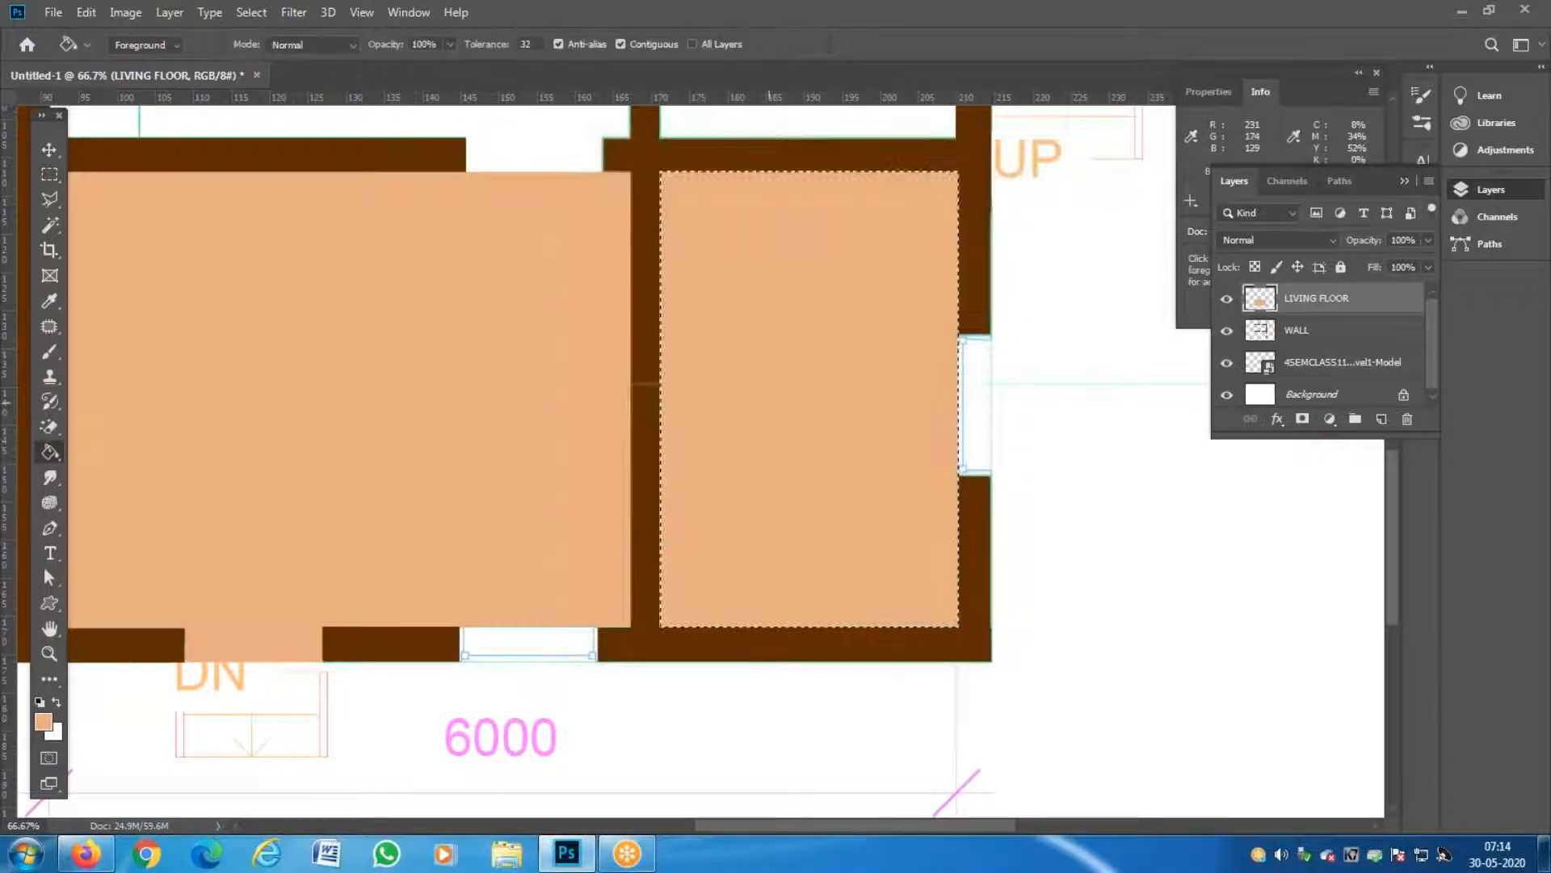
{"action": "key", "text": "ctrl+z"}
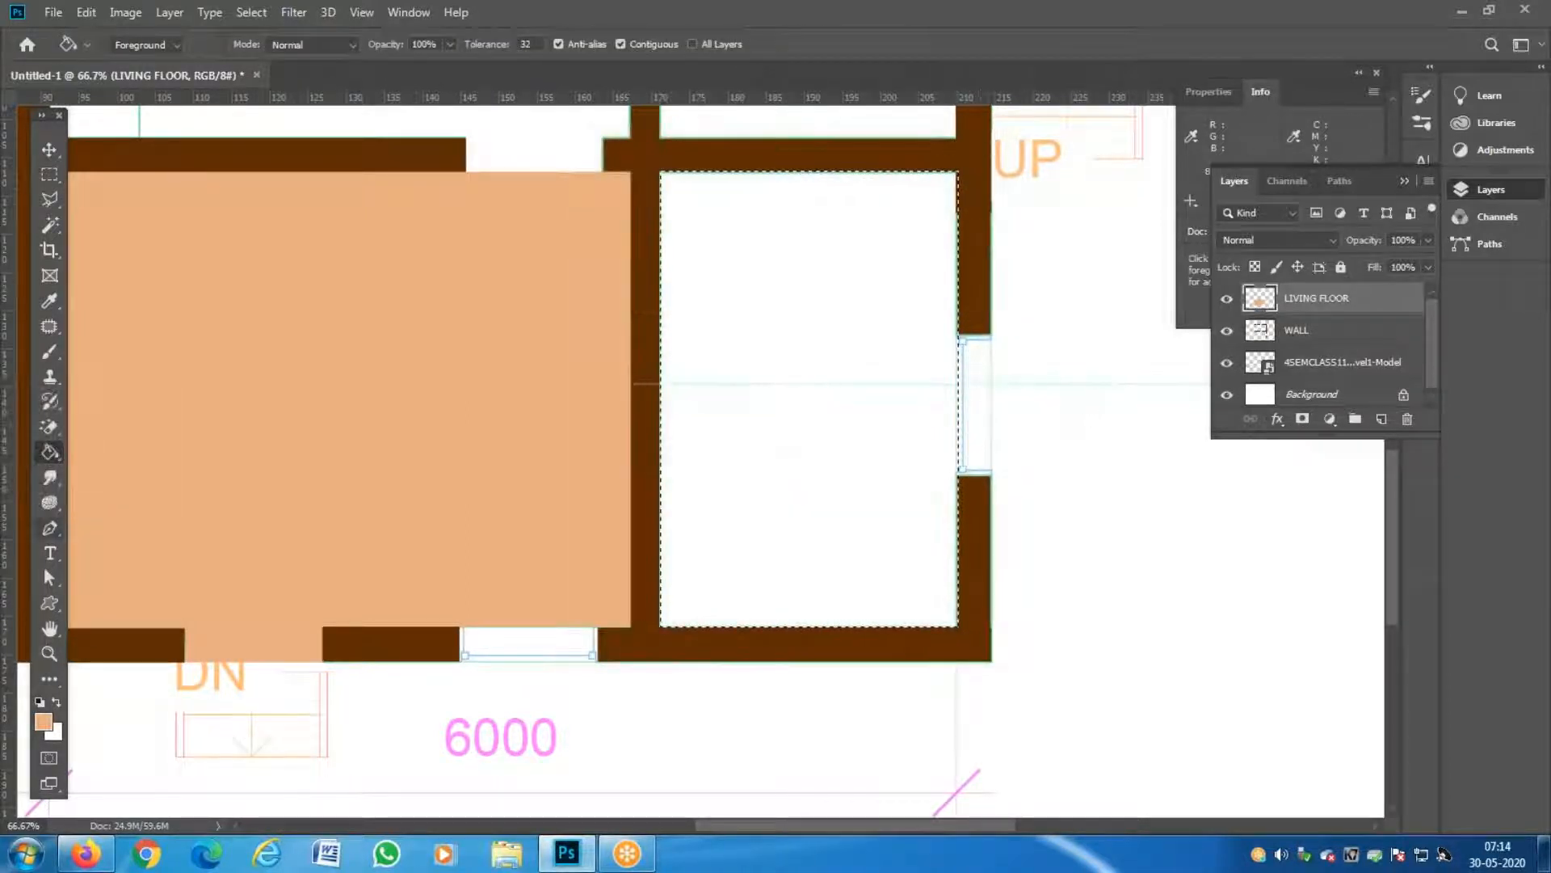
Create a layer named STUDY above LIVING FLOOR, fill the selected small room on it with peach #fbd7b9, and deselect.
{"action": "left_click", "coordinate": [44, 721]}
{"action": "left_click", "coordinate": [154, 374]}
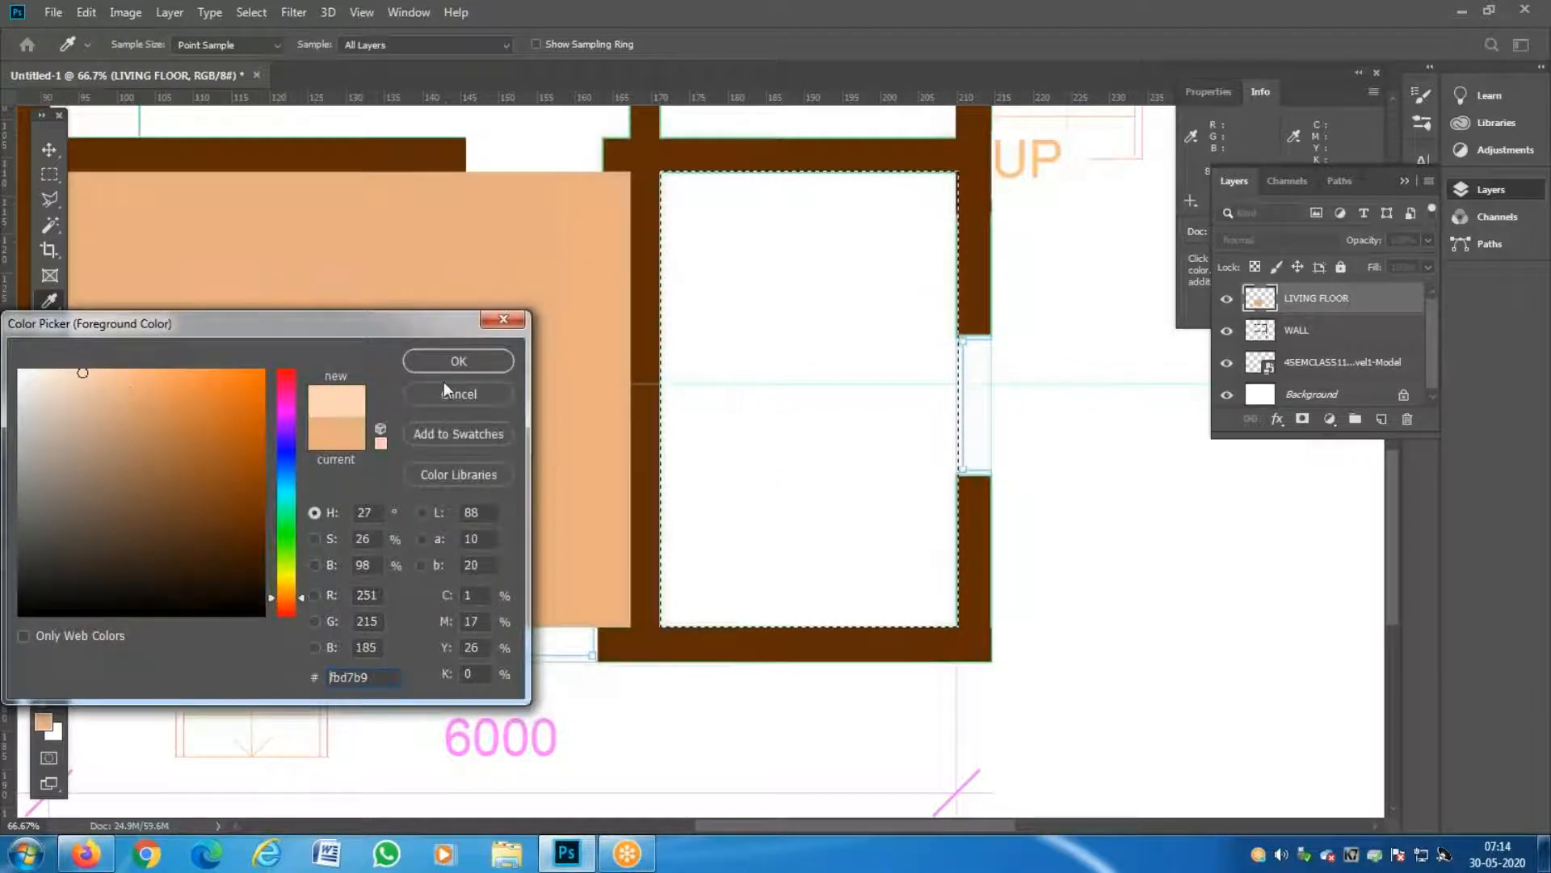
{"action": "left_click", "coordinate": [478, 361]}
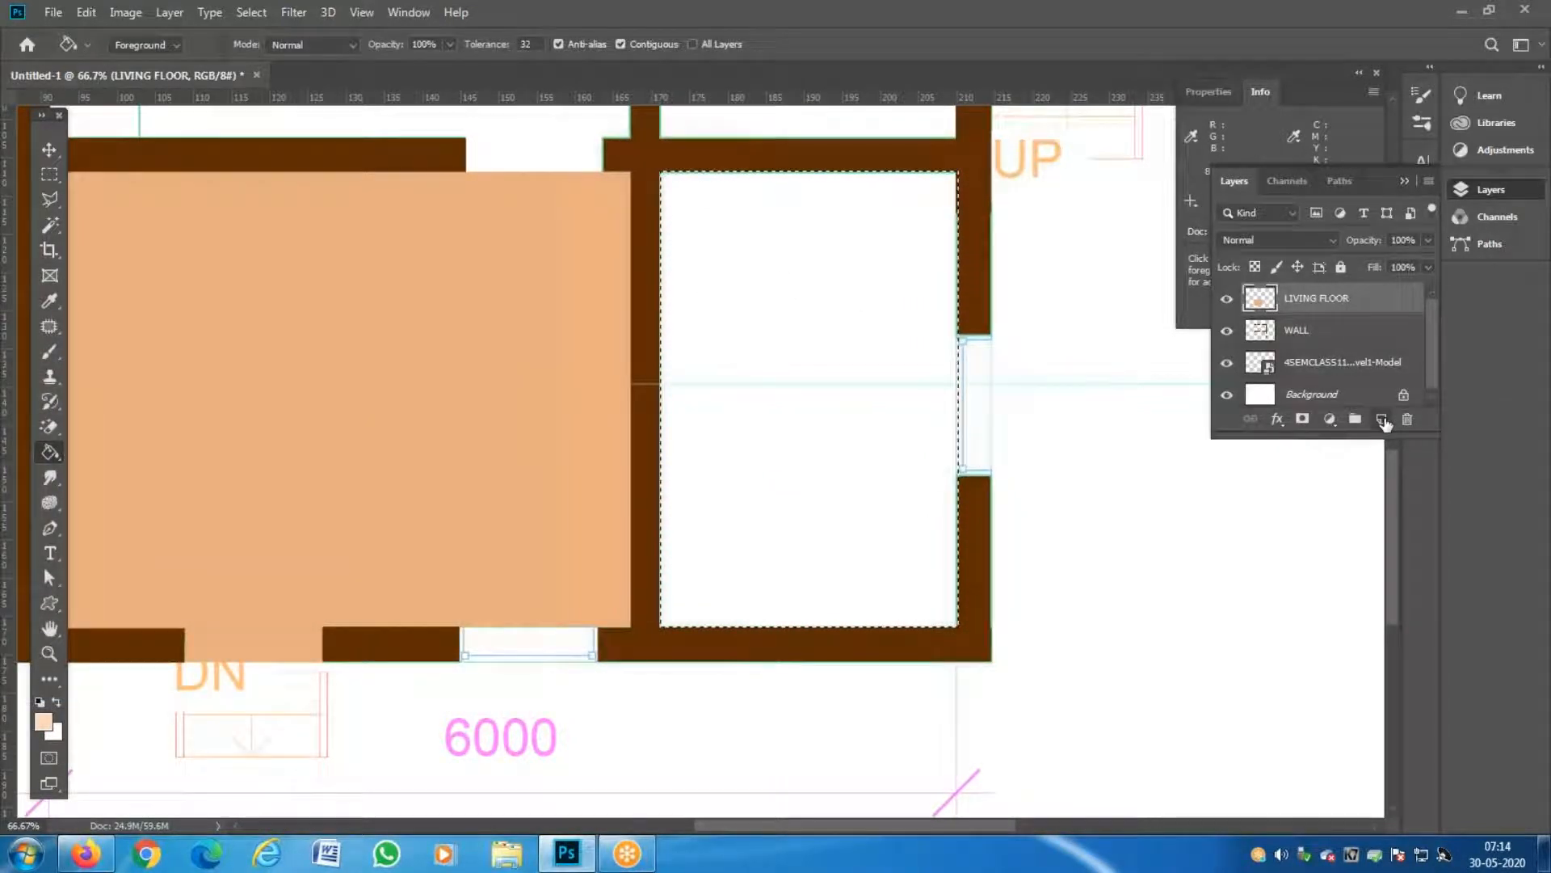
{"action": "left_click", "coordinate": [1382, 419]}
{"action": "double_click", "coordinate": [1288, 301]}
{"action": "type", "text": "ST"}
{"action": "key", "text": "Return"}
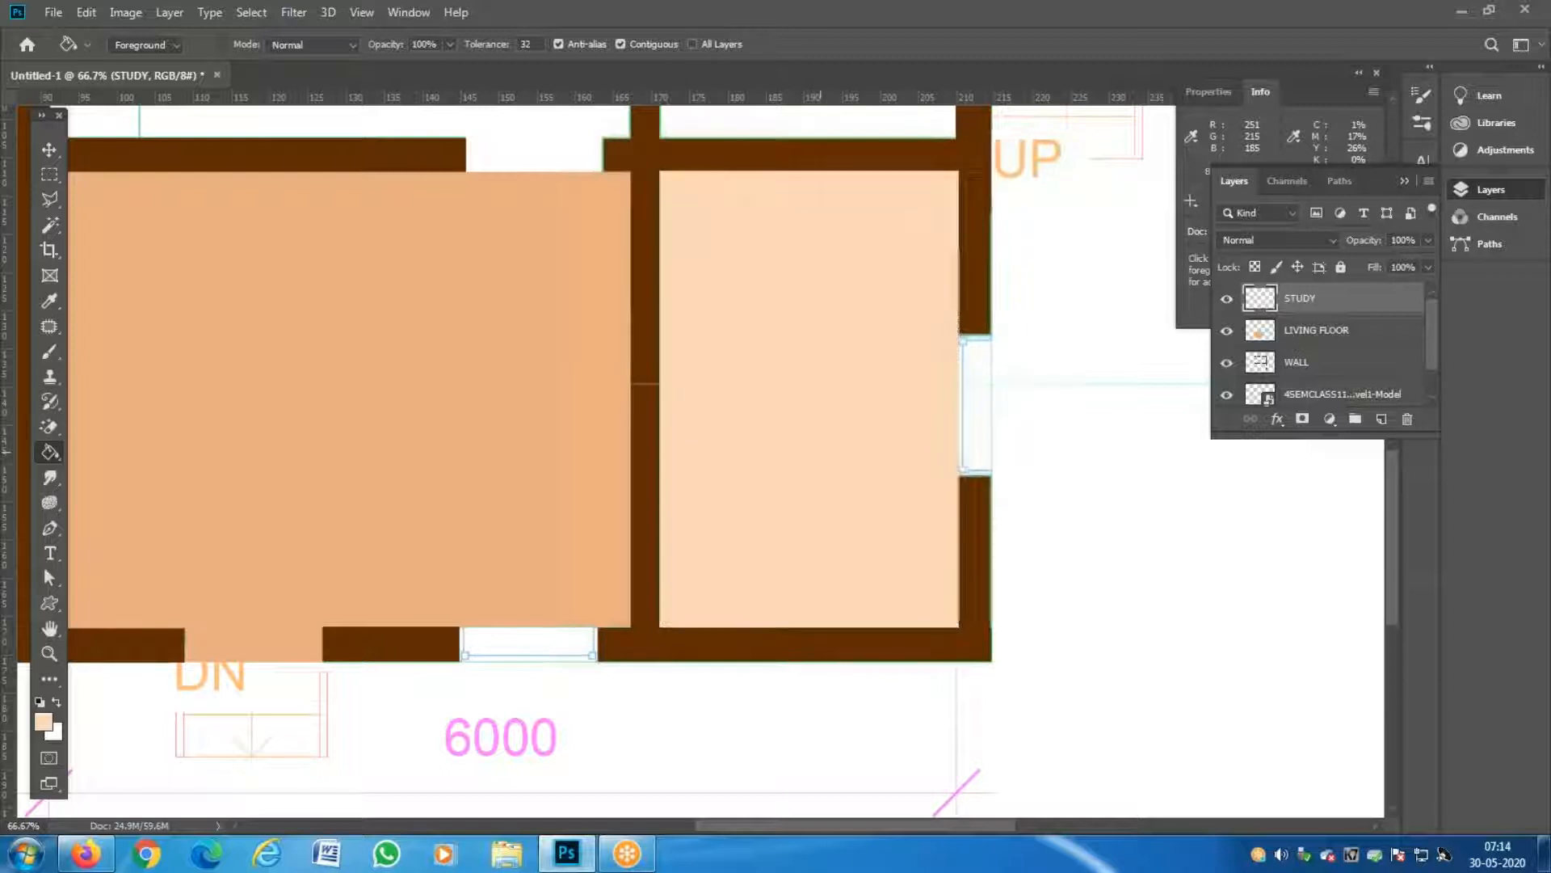
Rename the STUDY layer to STUDY FLOOR.
{"action": "key", "text": "z"}
{"action": "left_click", "coordinate": [728, 407], "text": "alt"}
{"action": "left_click", "coordinate": [708, 404]}
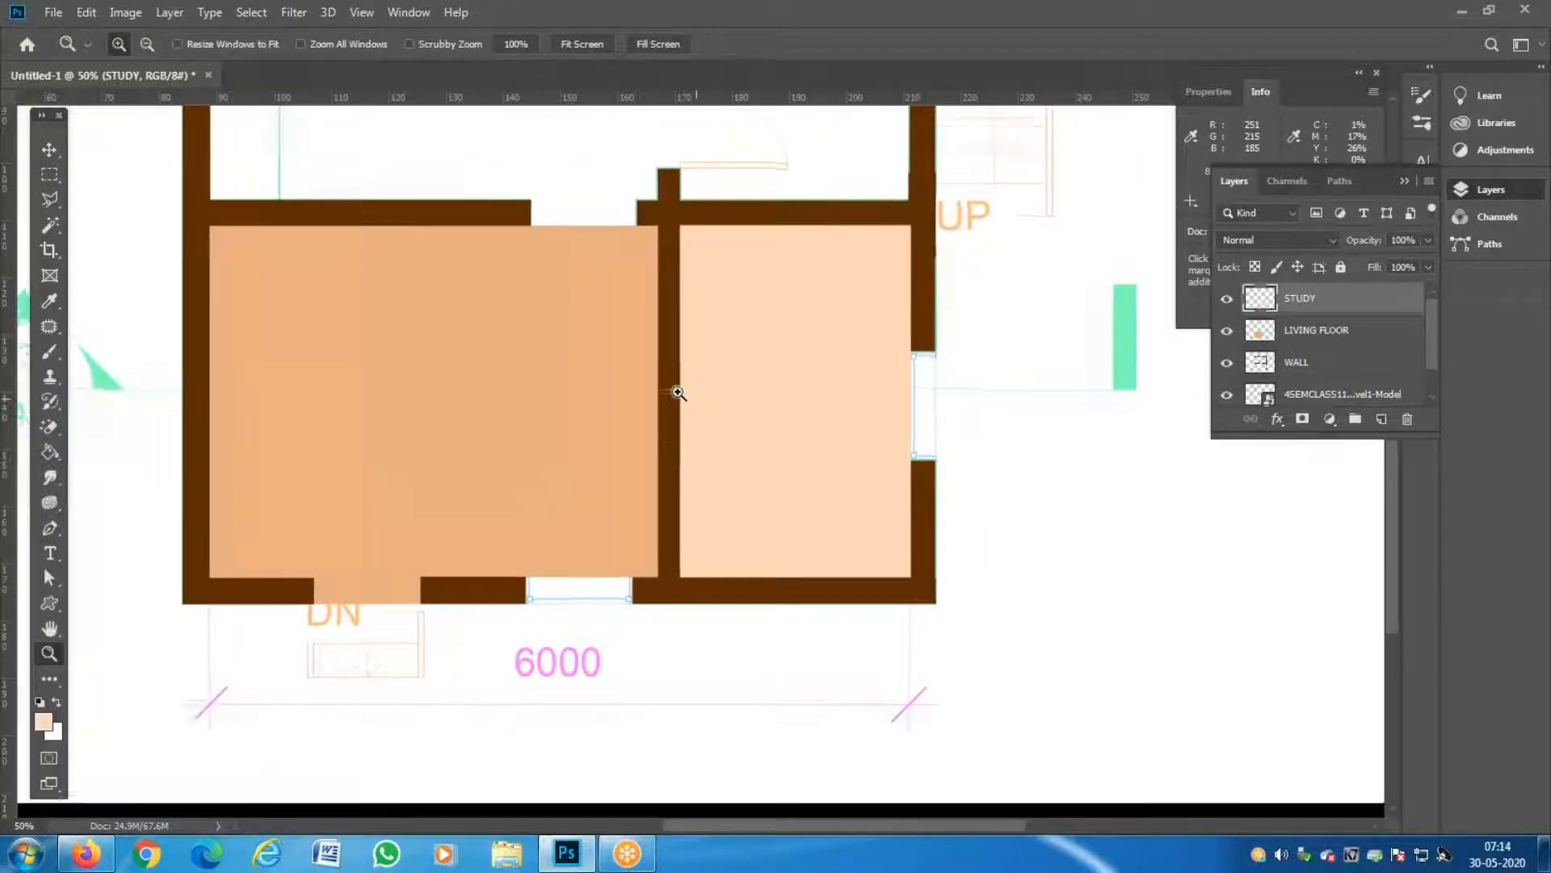
{"action": "double_click", "coordinate": [1342, 304]}
{"action": "key", "text": "Escape"}
{"action": "double_click", "coordinate": [1301, 299]}
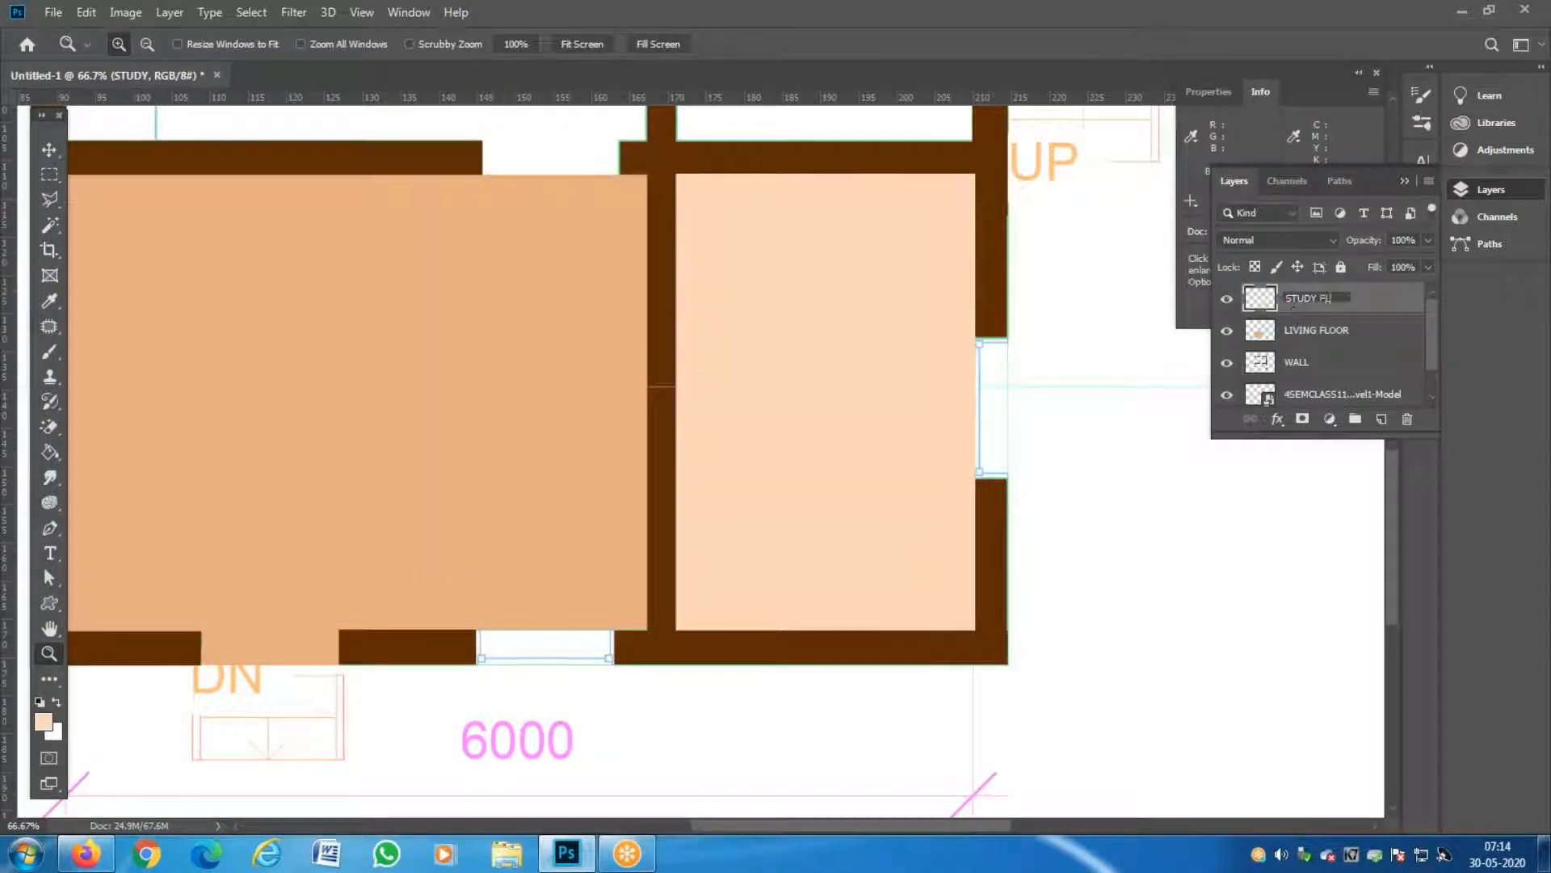
{"action": "type", "text": "FLOOR"}
{"action": "key", "text": "Return"}
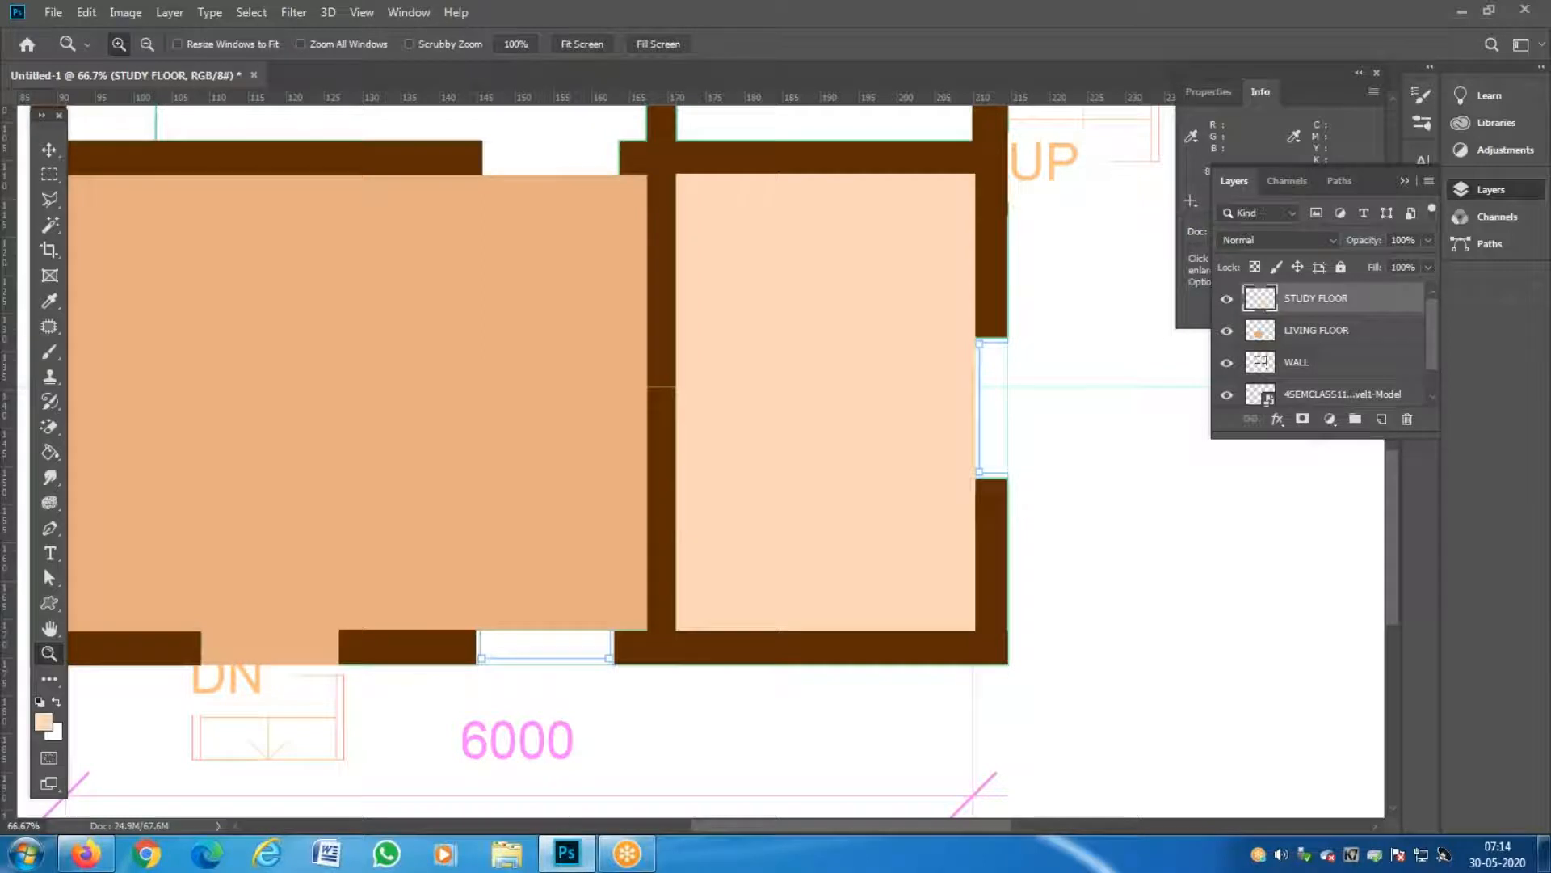
Create a new layer above STUDY FLOOR and select the floor of the room above the living room with the Rectangular Marquee.
{"action": "left_click", "coordinate": [610, 247], "text": "alt"}
{"action": "left_click", "coordinate": [610, 247], "text": "alt"}
{"action": "left_click_drag", "start_coordinate": [519, 214], "coordinate": [519, 381]}
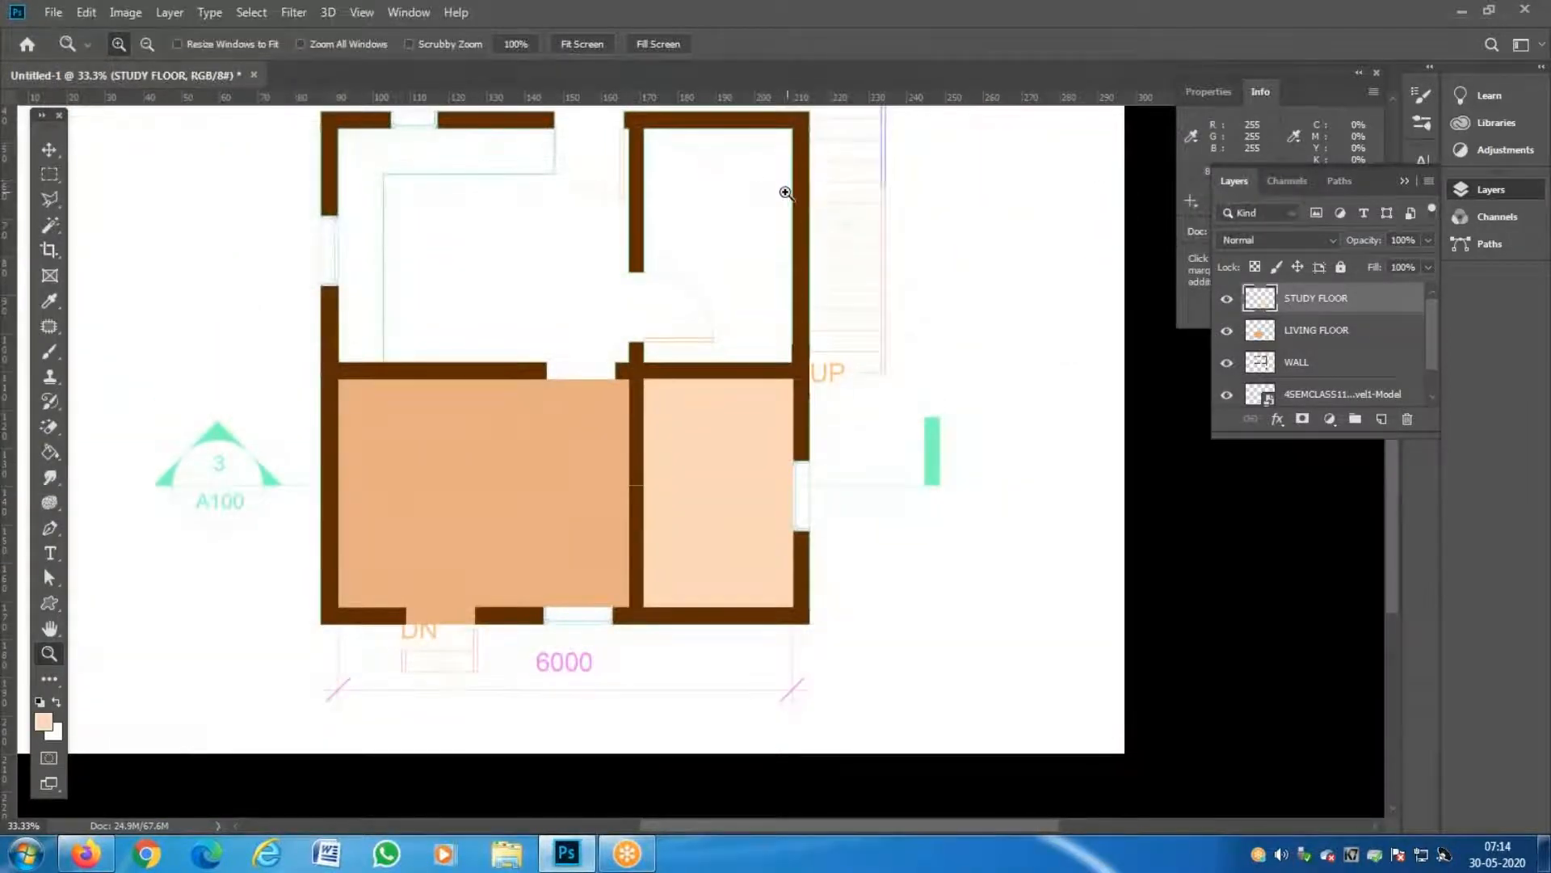
{"action": "left_click", "coordinate": [484, 232]}
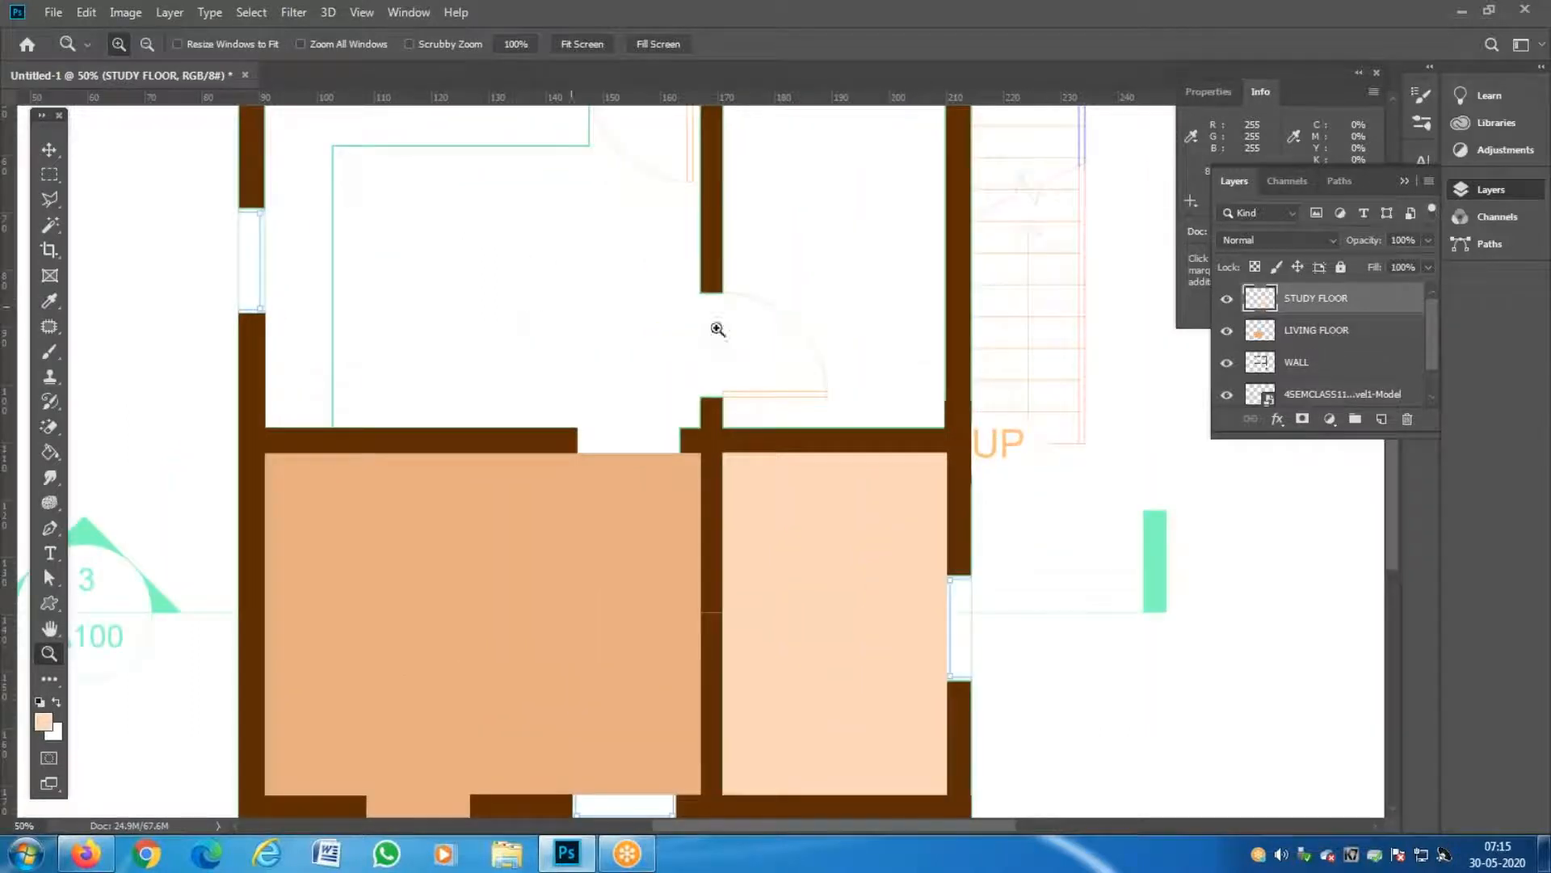
{"action": "left_click", "coordinate": [1381, 418]}
{"action": "left_click_drag", "start_coordinate": [464, 345], "coordinate": [465, 411]}
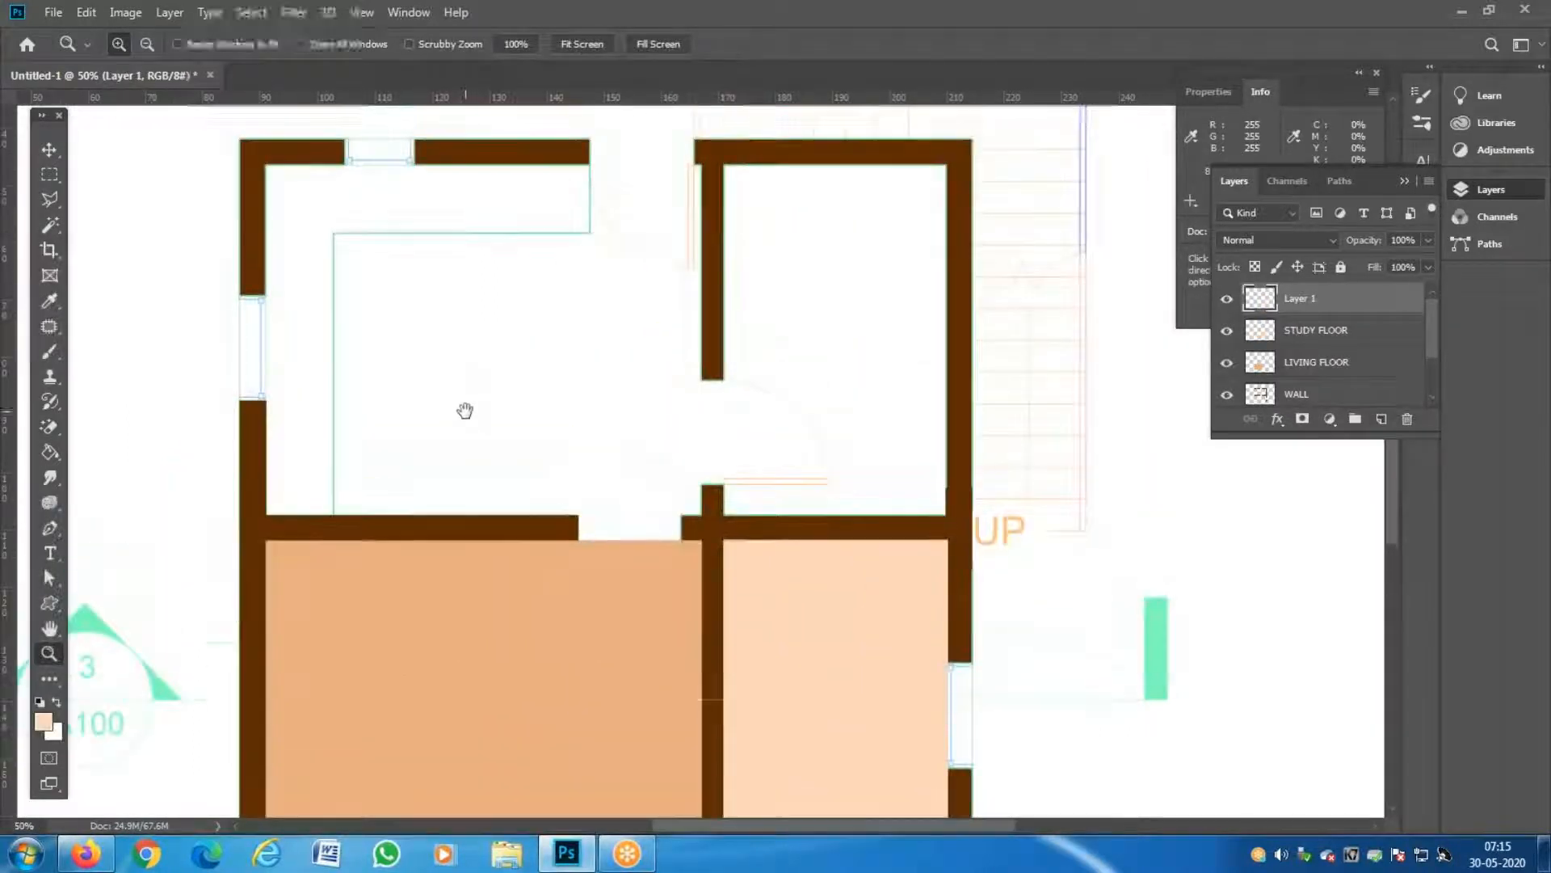
{"action": "left_click", "coordinate": [49, 174]}
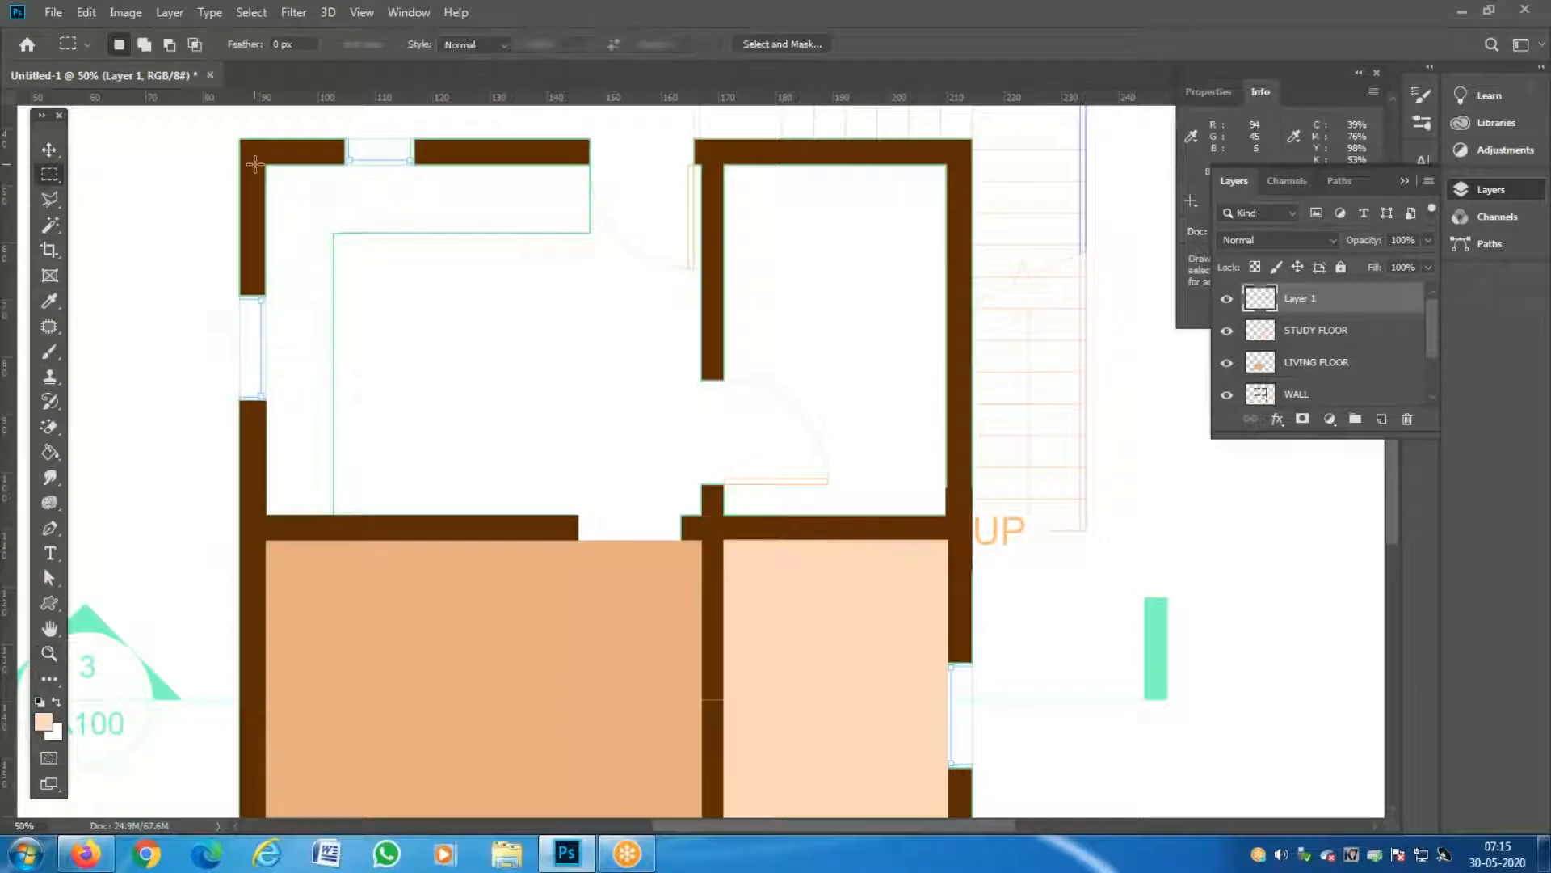
{"action": "left_click_drag", "start_coordinate": [266, 164], "coordinate": [702, 514]}
Add the door opening between this room and the living room to the selection.
{"action": "key", "text": "z"}
{"action": "left_click", "coordinate": [668, 561]}
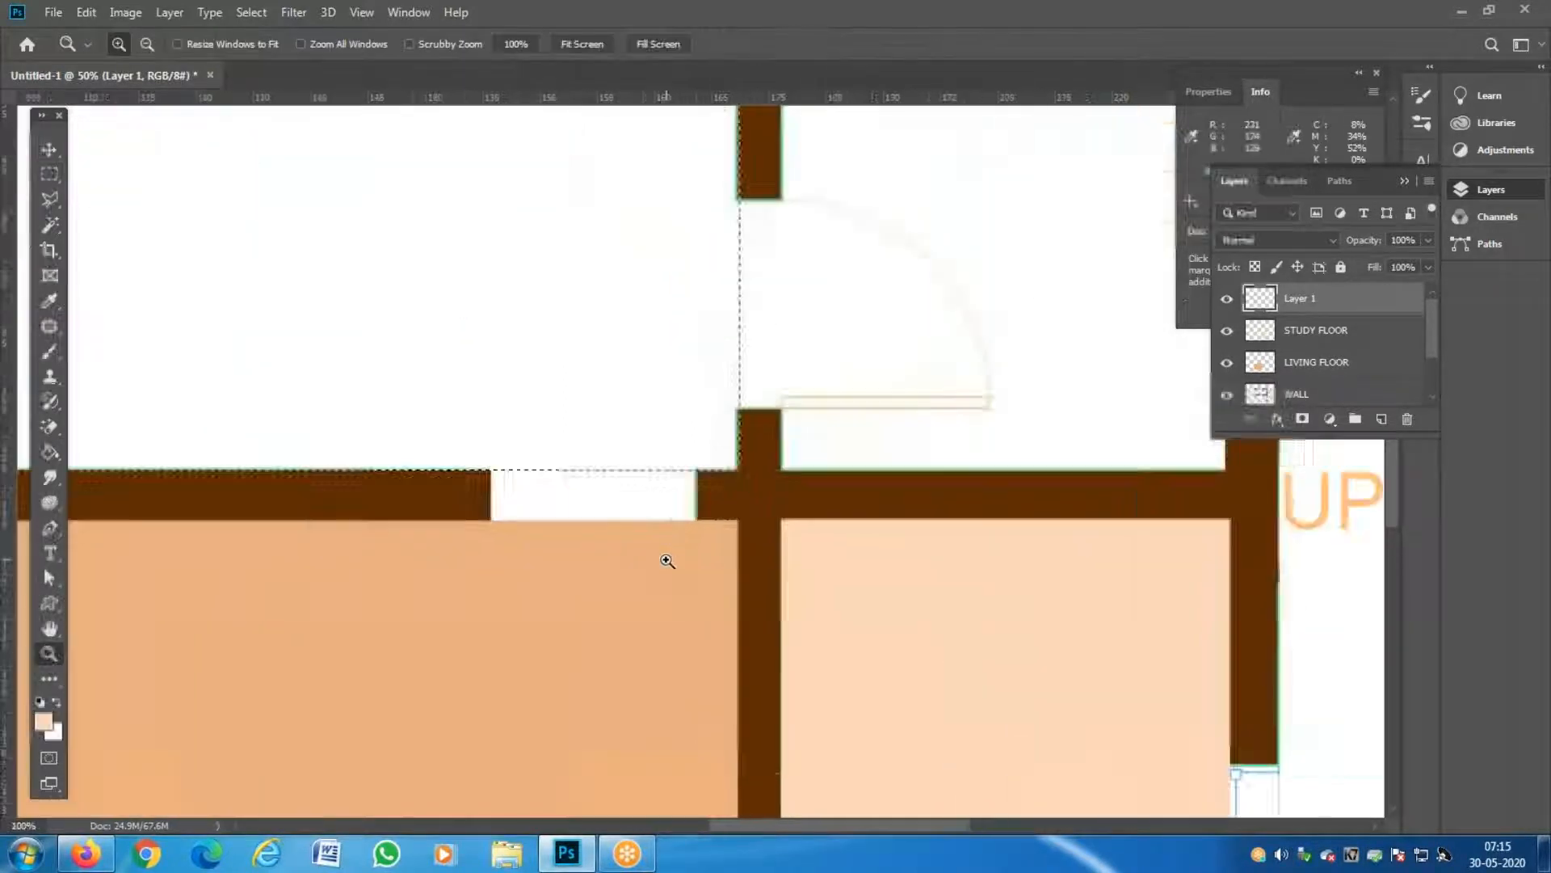
{"action": "left_click", "coordinate": [645, 549]}
{"action": "left_click", "coordinate": [50, 174]}
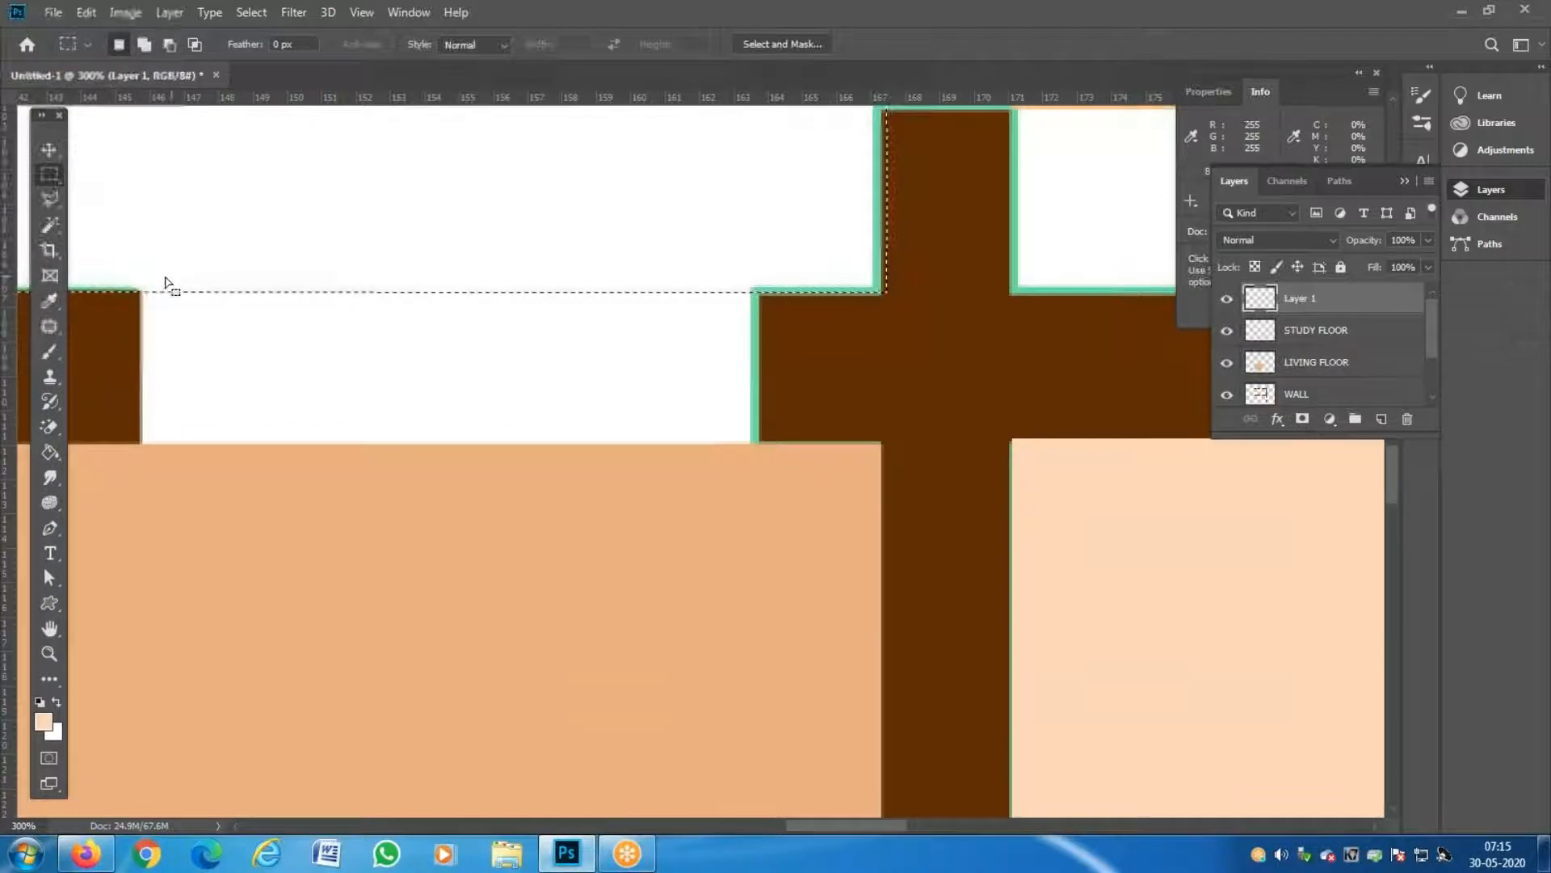
{"action": "left_click_drag", "start_coordinate": [141, 284], "coordinate": [756, 436]}
Add the door opening in the room's upper wall to the selection and trim the excess strip along its upper edge.
{"action": "left_click_drag", "start_coordinate": [575, 215], "coordinate": [604, 600]}
{"action": "left_click_drag", "start_coordinate": [290, 372], "coordinate": [919, 548]}
{"action": "left_click_drag", "start_coordinate": [220, 334], "coordinate": [1017, 381]}
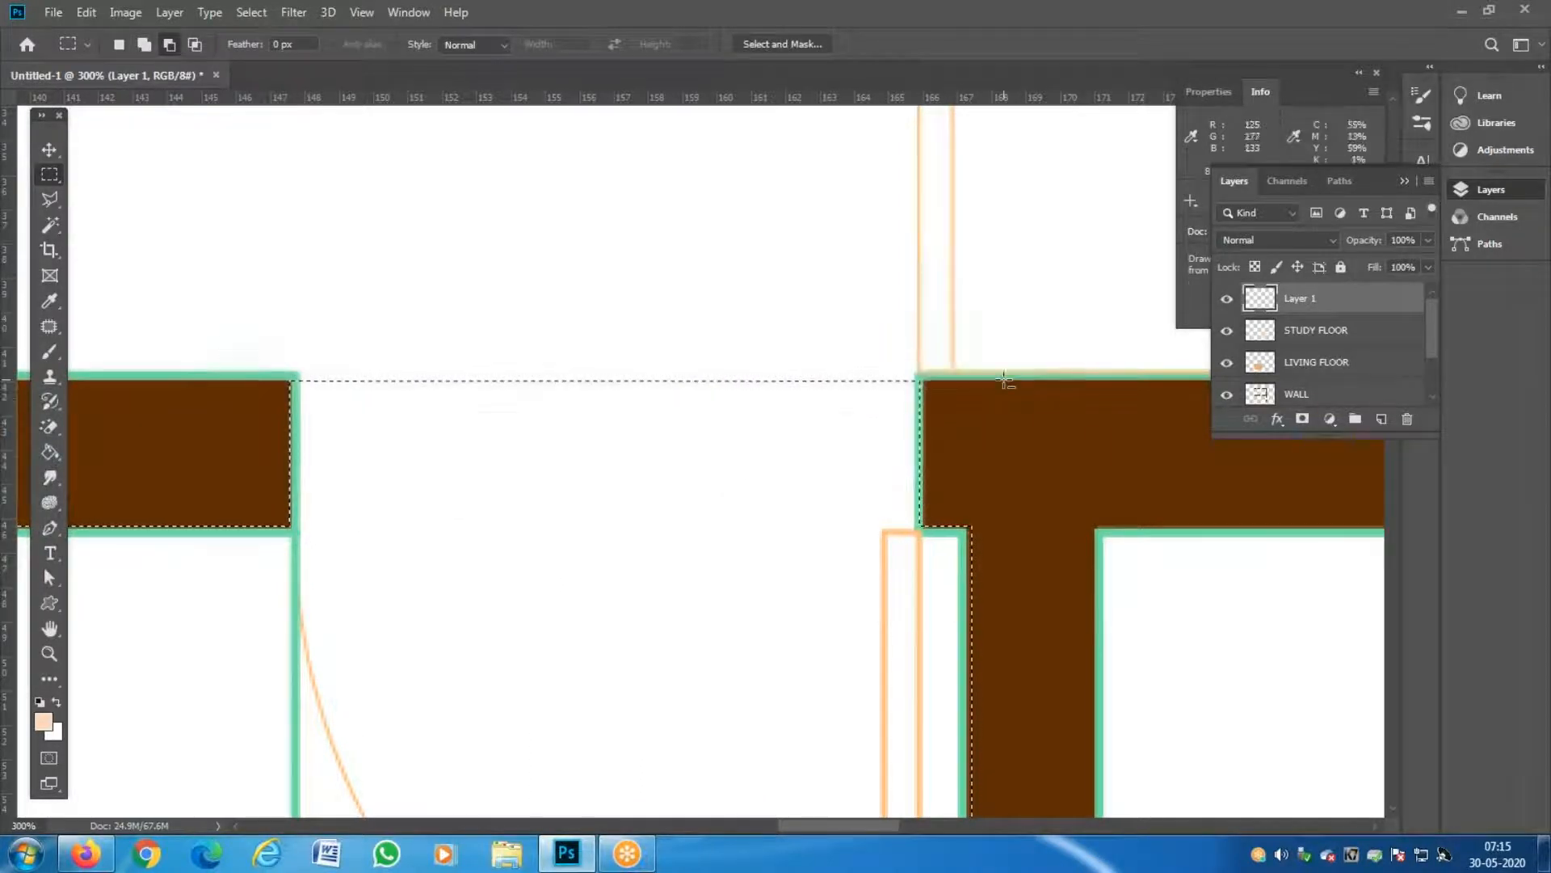
Rename the new layer holding the selected room above the living room to KITCHEN FLOOR.
{"action": "key", "text": "z"}
{"action": "left_click", "coordinate": [632, 533], "text": "alt"}
{"action": "left_click", "coordinate": [632, 533], "text": "alt"}
{"action": "left_click", "coordinate": [631, 533], "text": "alt"}
{"action": "left_click", "coordinate": [632, 533], "text": "alt"}
{"action": "left_click", "coordinate": [632, 533], "text": "alt"}
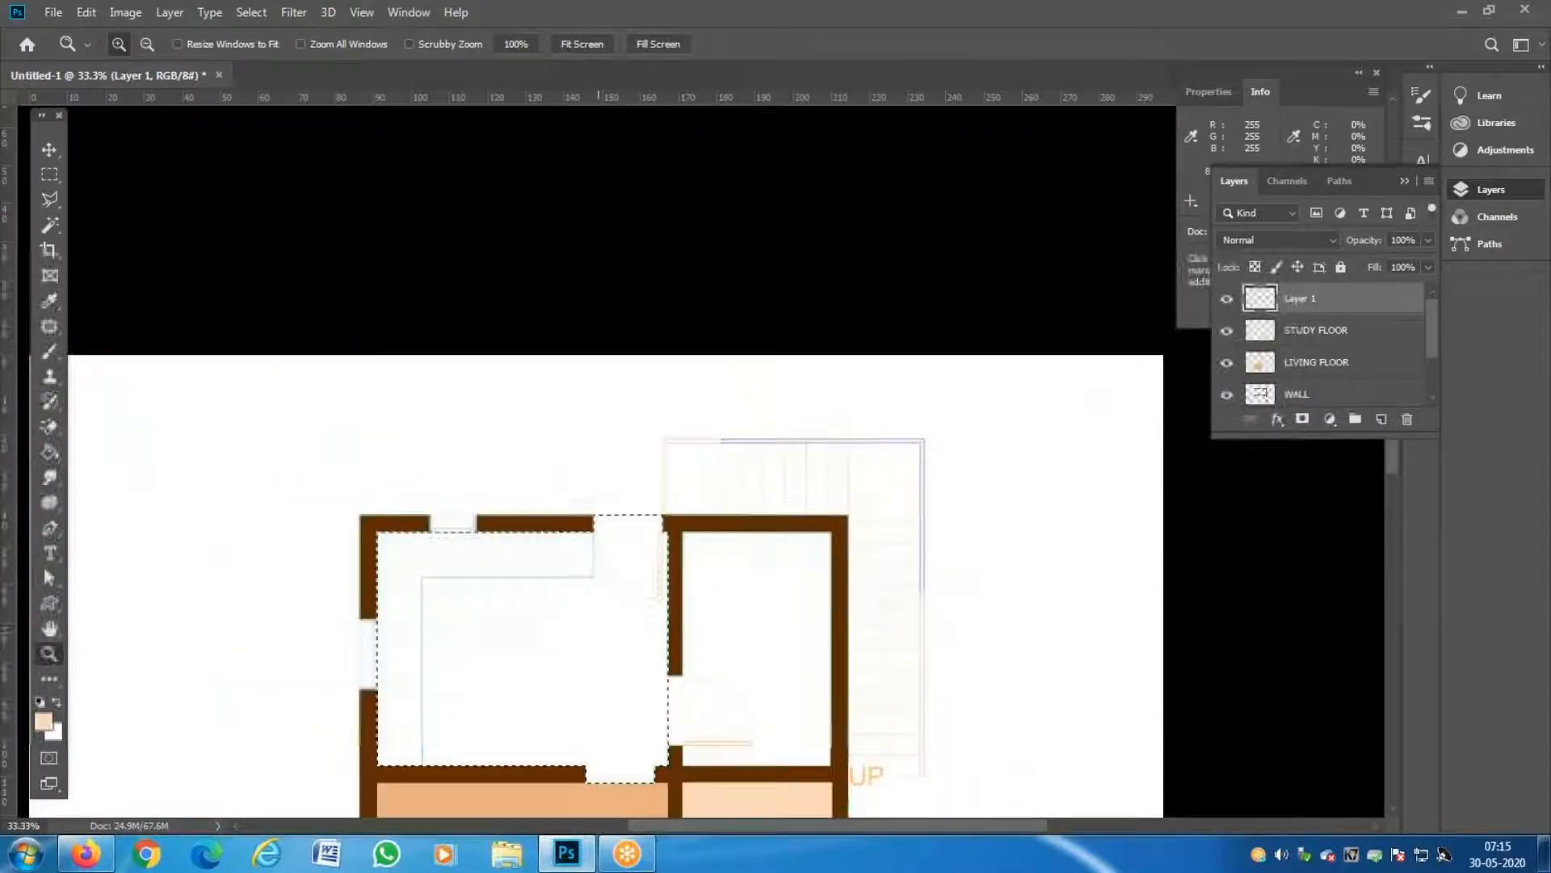
{"action": "left_click_drag", "start_coordinate": [596, 638], "coordinate": [581, 449]}
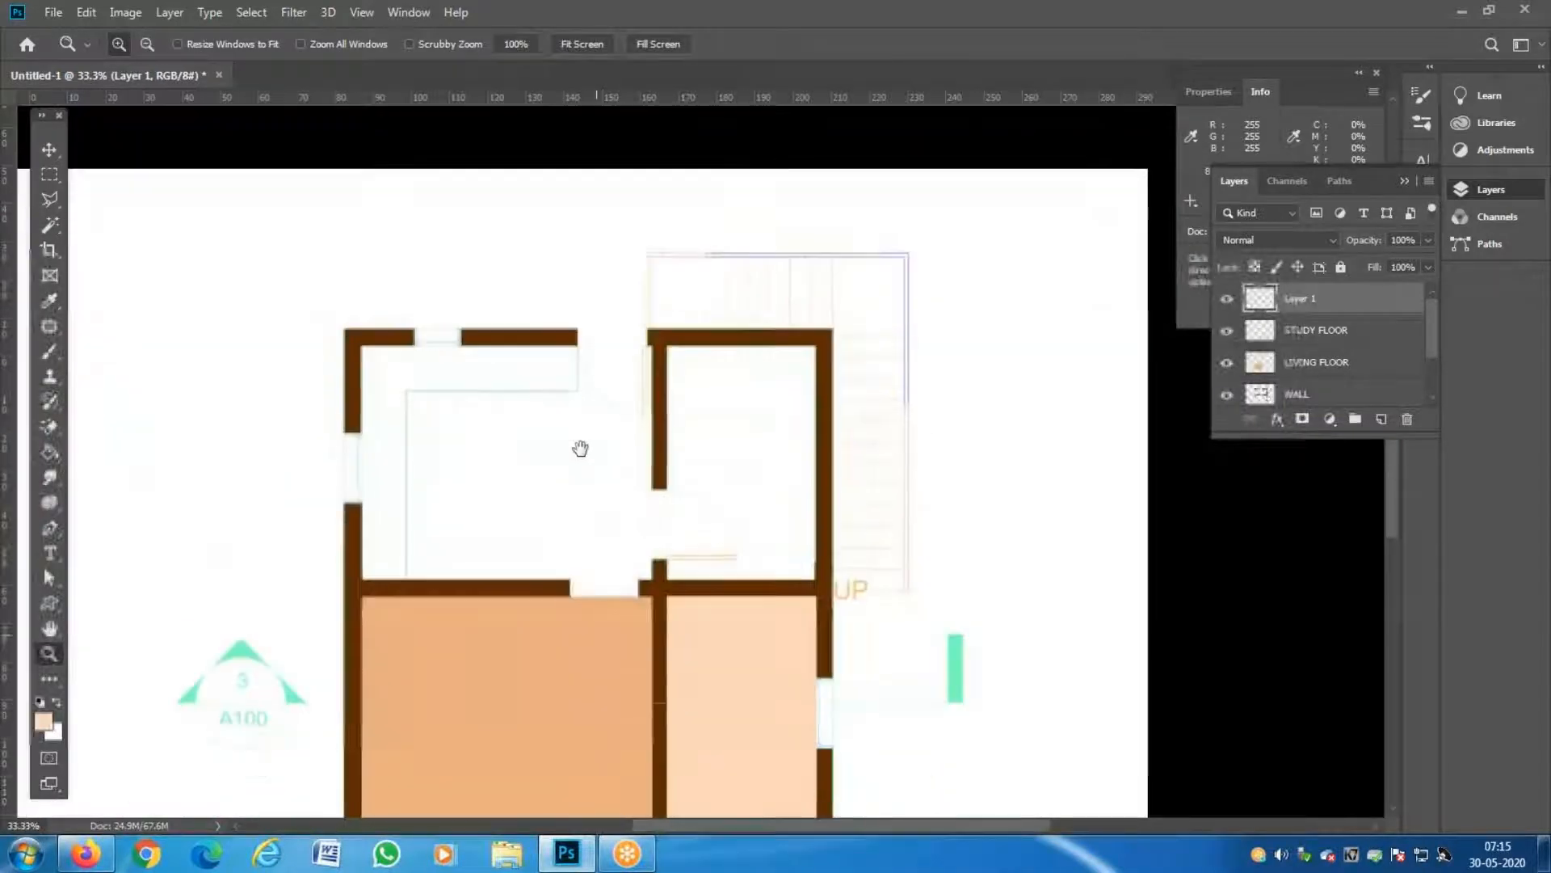
{"action": "double_click", "coordinate": [1298, 298]}
{"action": "type", "text": "K"}
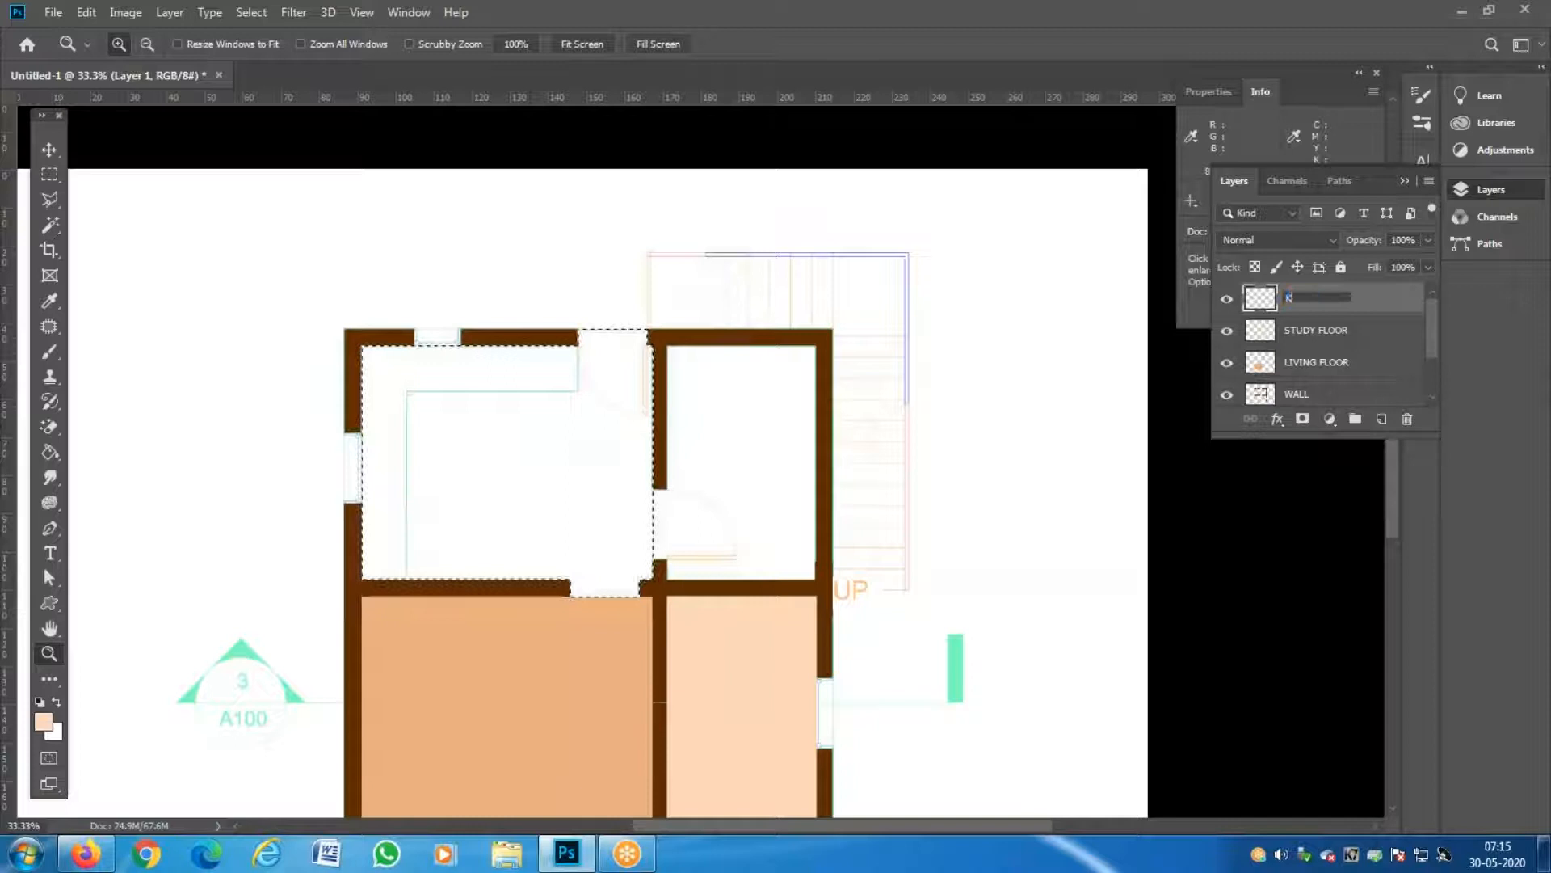
{"action": "type", "text": "ITCHEN"}
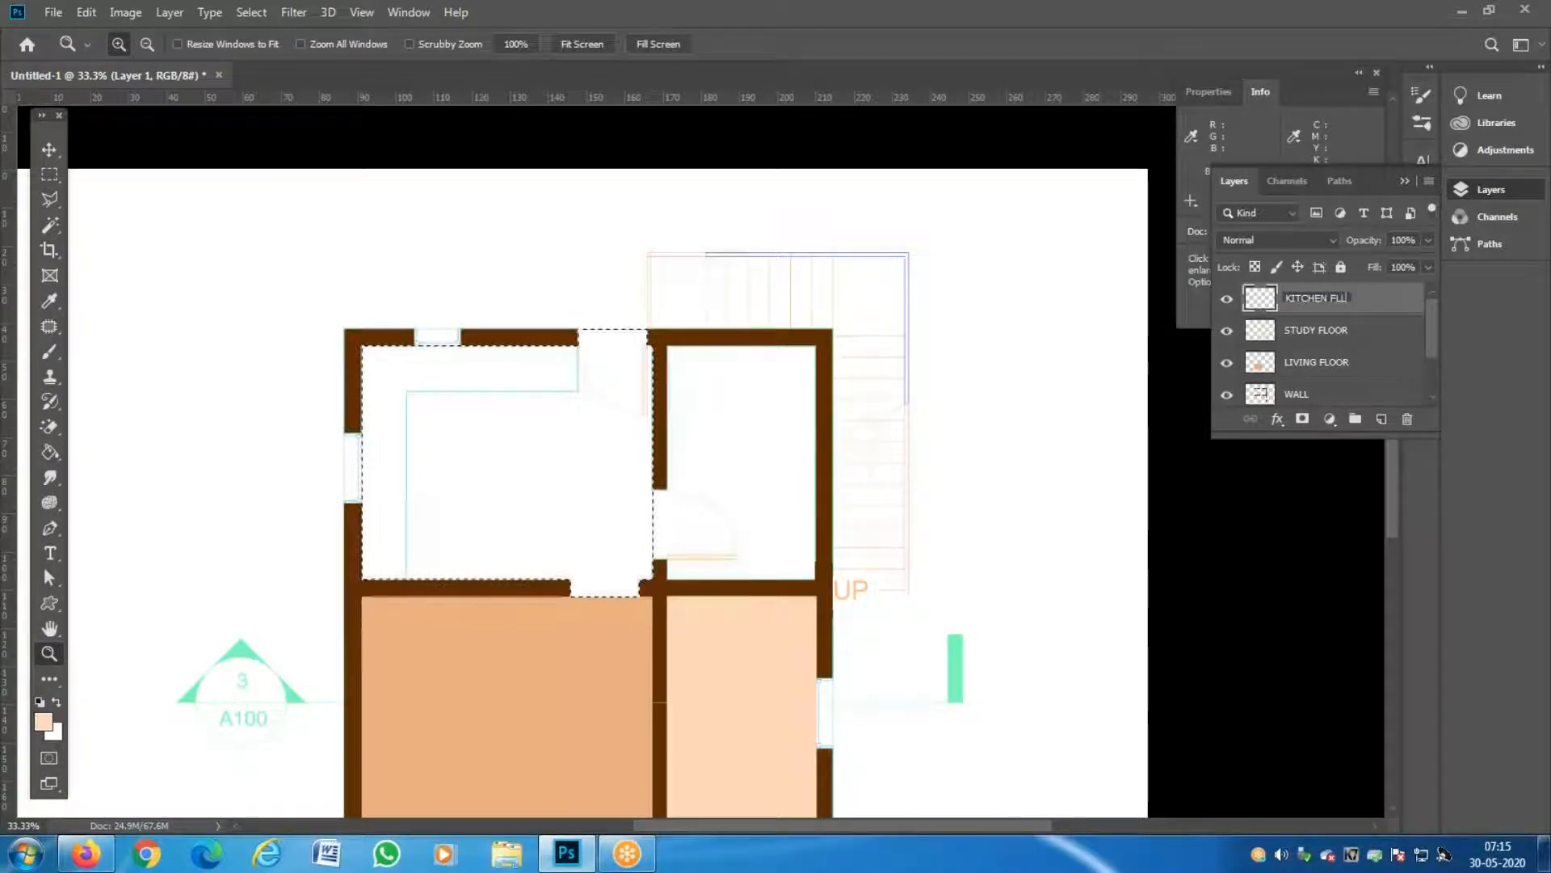
{"action": "type", "text": " FLOOR"}
{"action": "key", "text": "Return"}
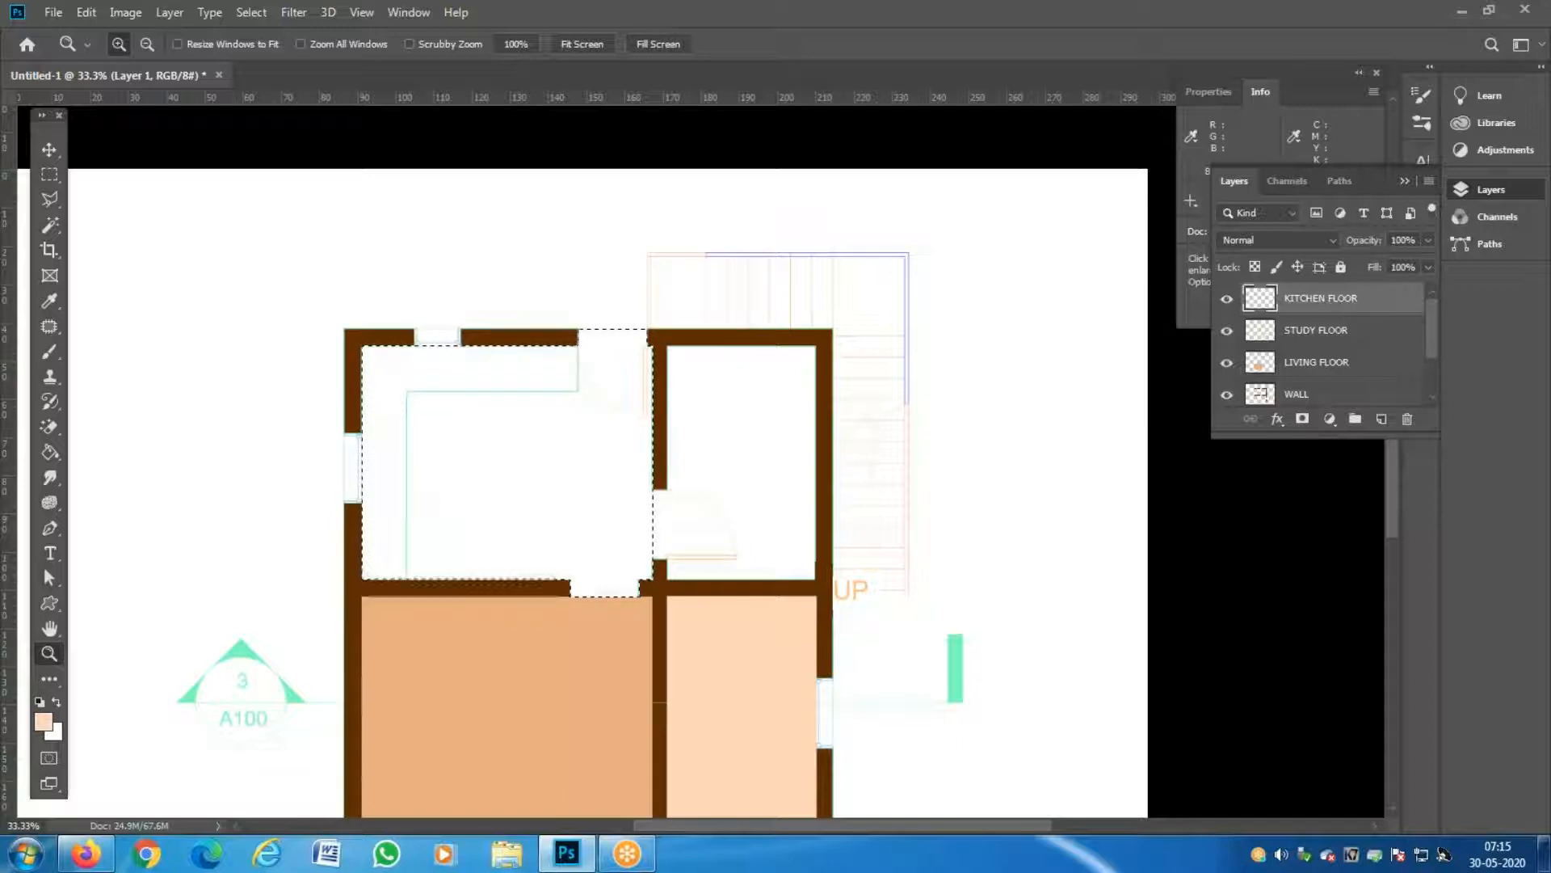
Set the foreground colour to light blue b9befb, fill the selected kitchen floor with it using the Paint Bucket, and deselect.
{"action": "left_click", "coordinate": [43, 720]}
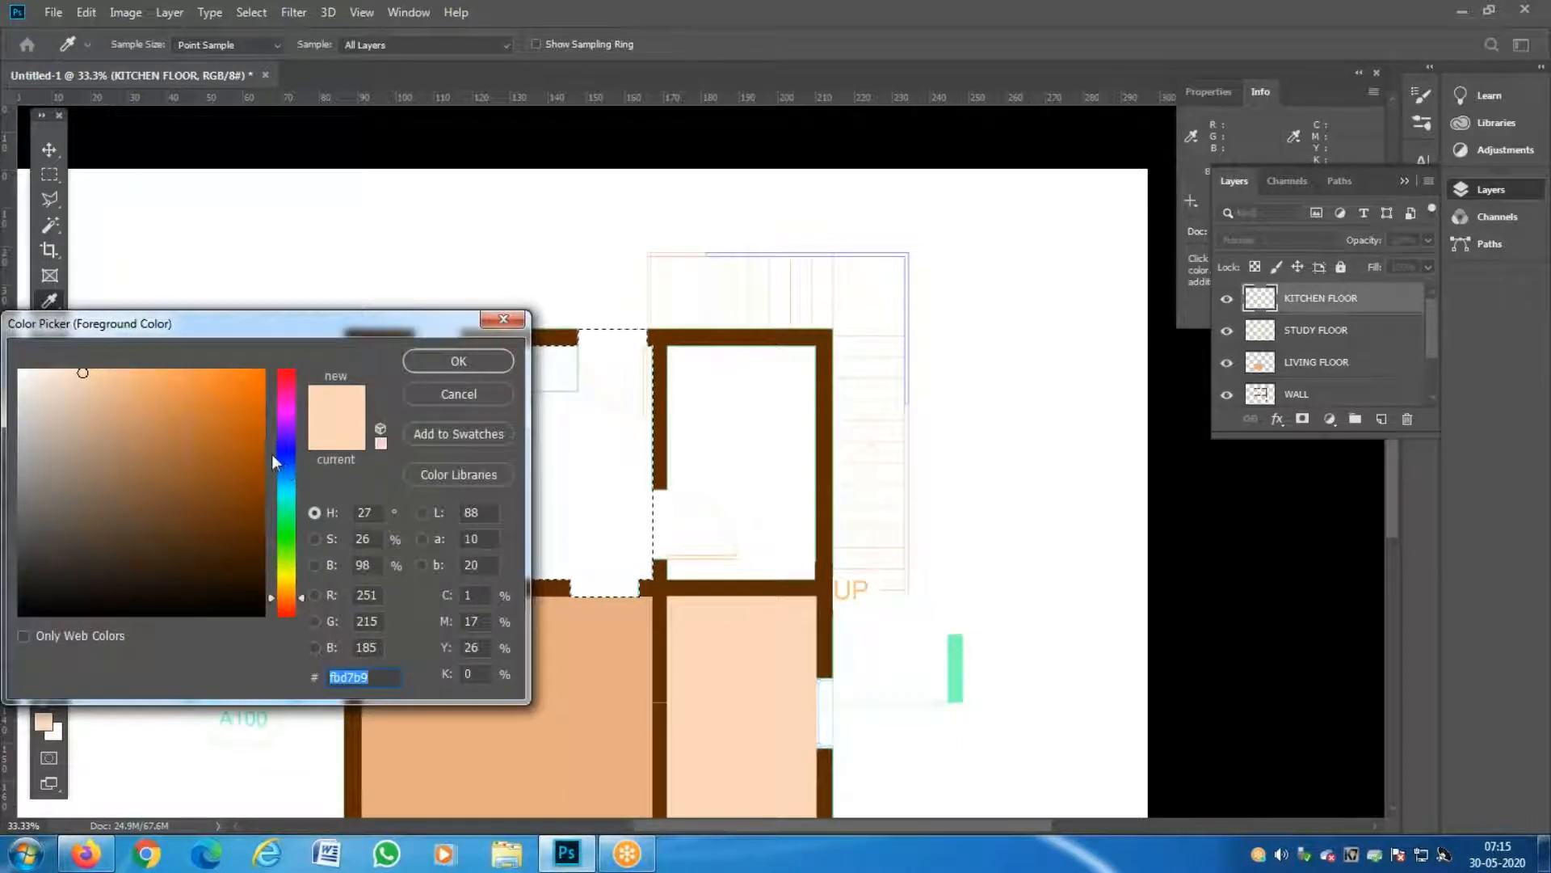
{"action": "left_click", "coordinate": [283, 454]}
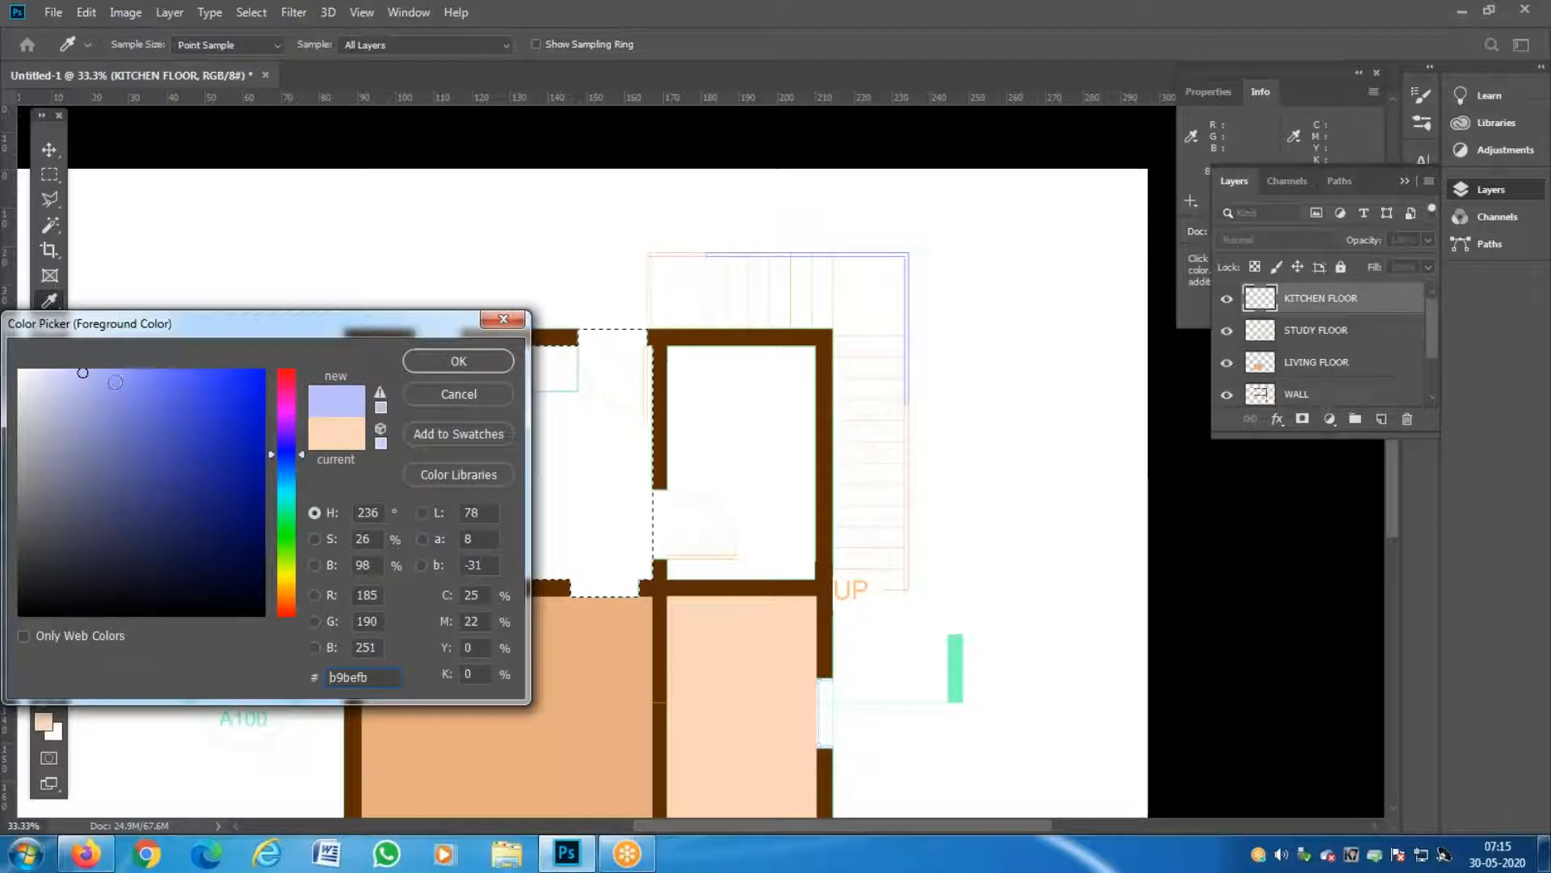
{"action": "left_click", "coordinate": [455, 361]}
{"action": "key", "text": "g"}
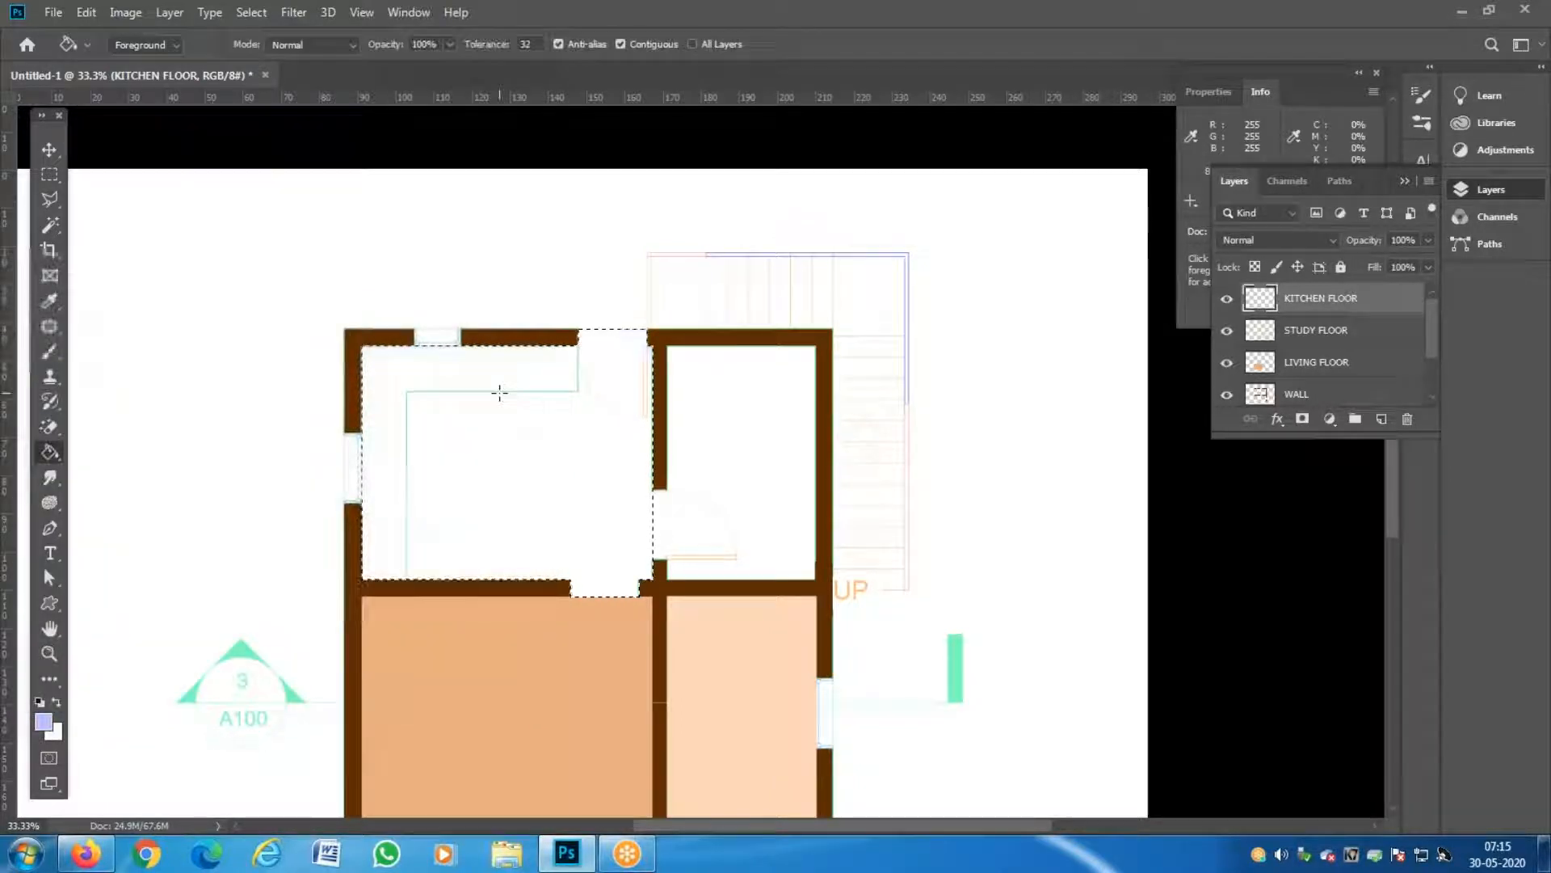
{"action": "left_click", "coordinate": [525, 400]}
{"action": "key", "text": "ctrl+d"}
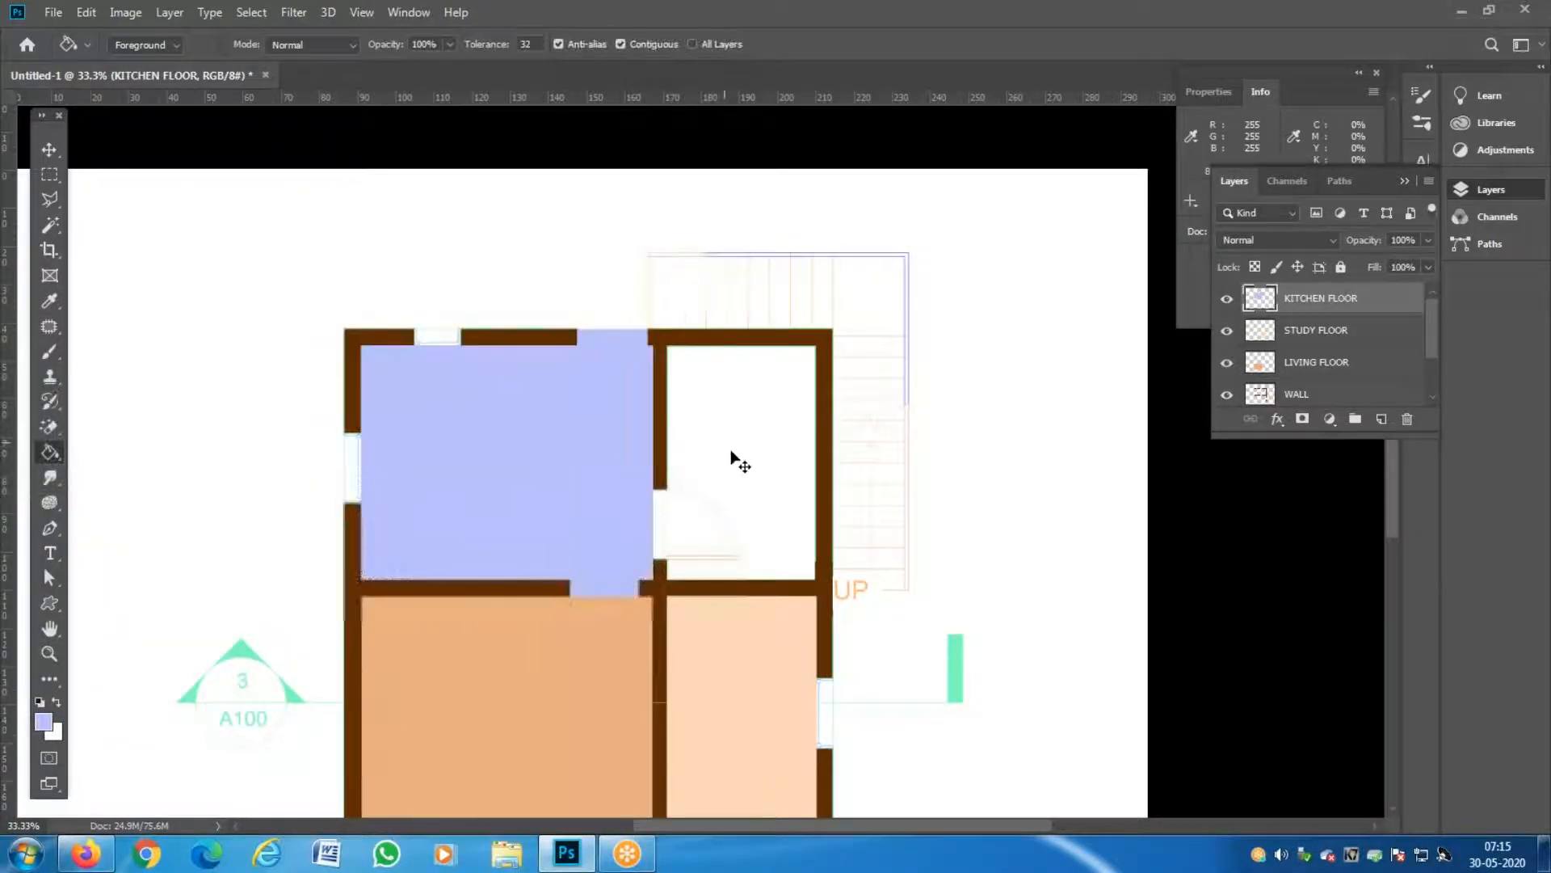
Select the floor of the narrow room beside the kitchen with the Rectangular Marquee, following the inner wall edges.
{"action": "key", "text": "z"}
{"action": "left_click", "coordinate": [741, 488]}
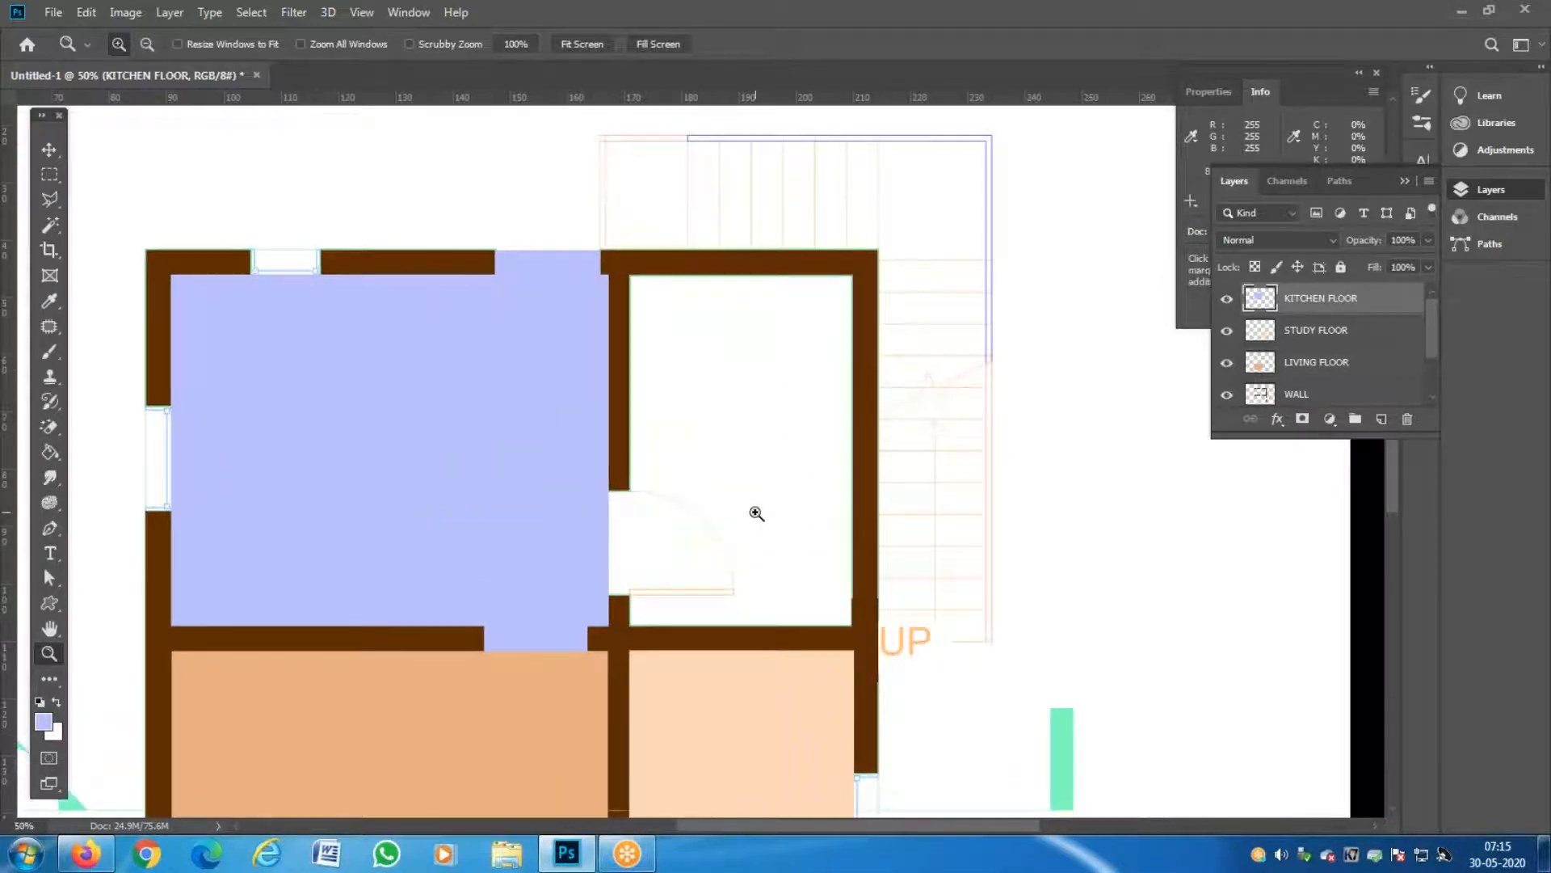
{"action": "left_click", "coordinate": [749, 509]}
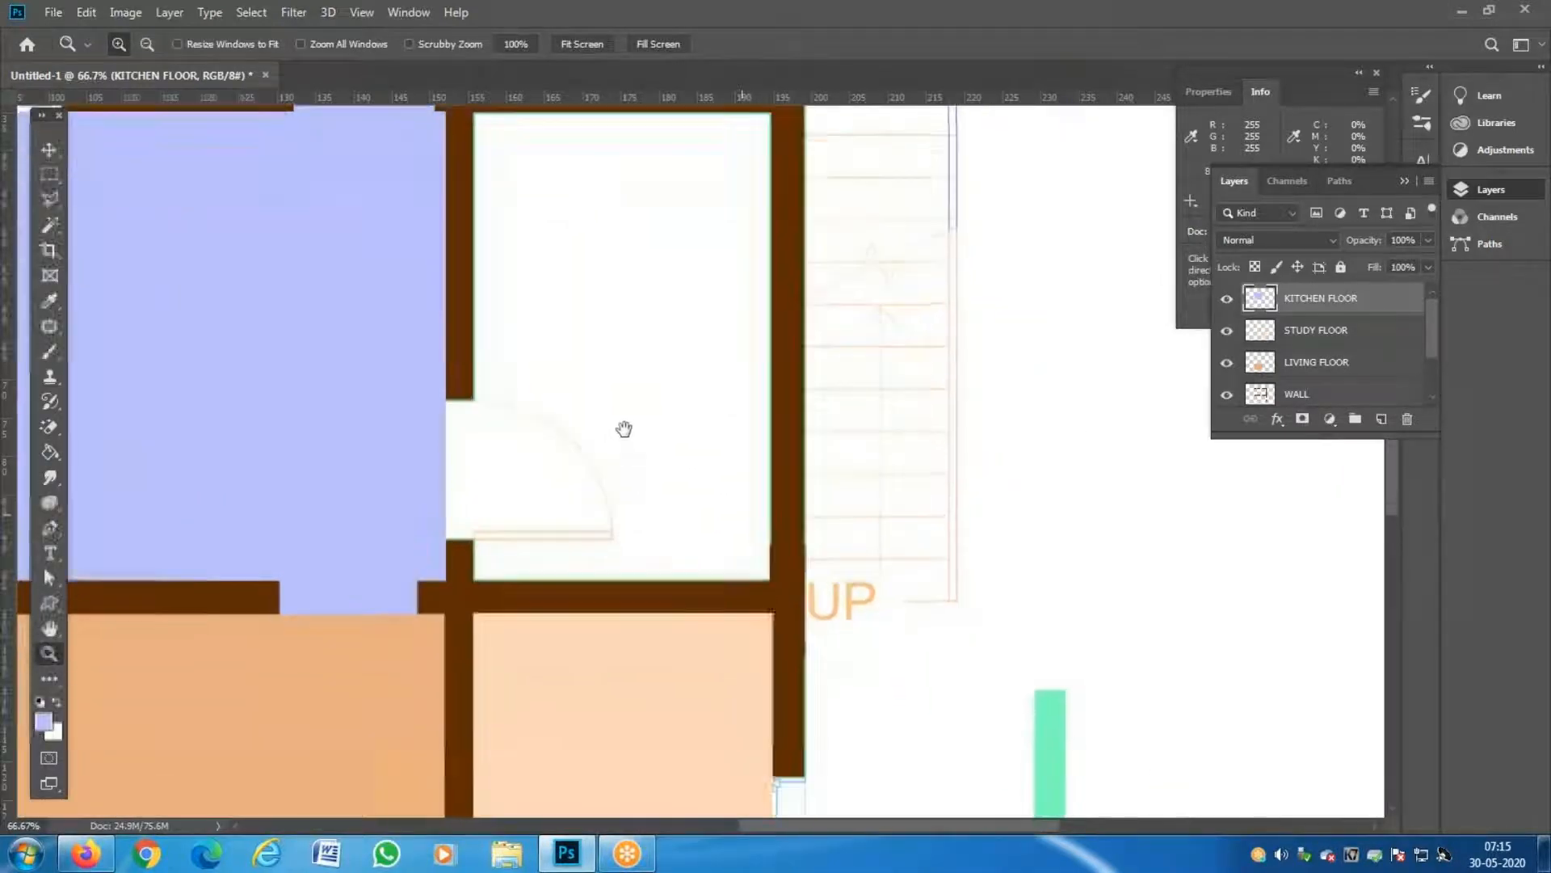
{"action": "left_click_drag", "start_coordinate": [604, 484], "coordinate": [607, 503]}
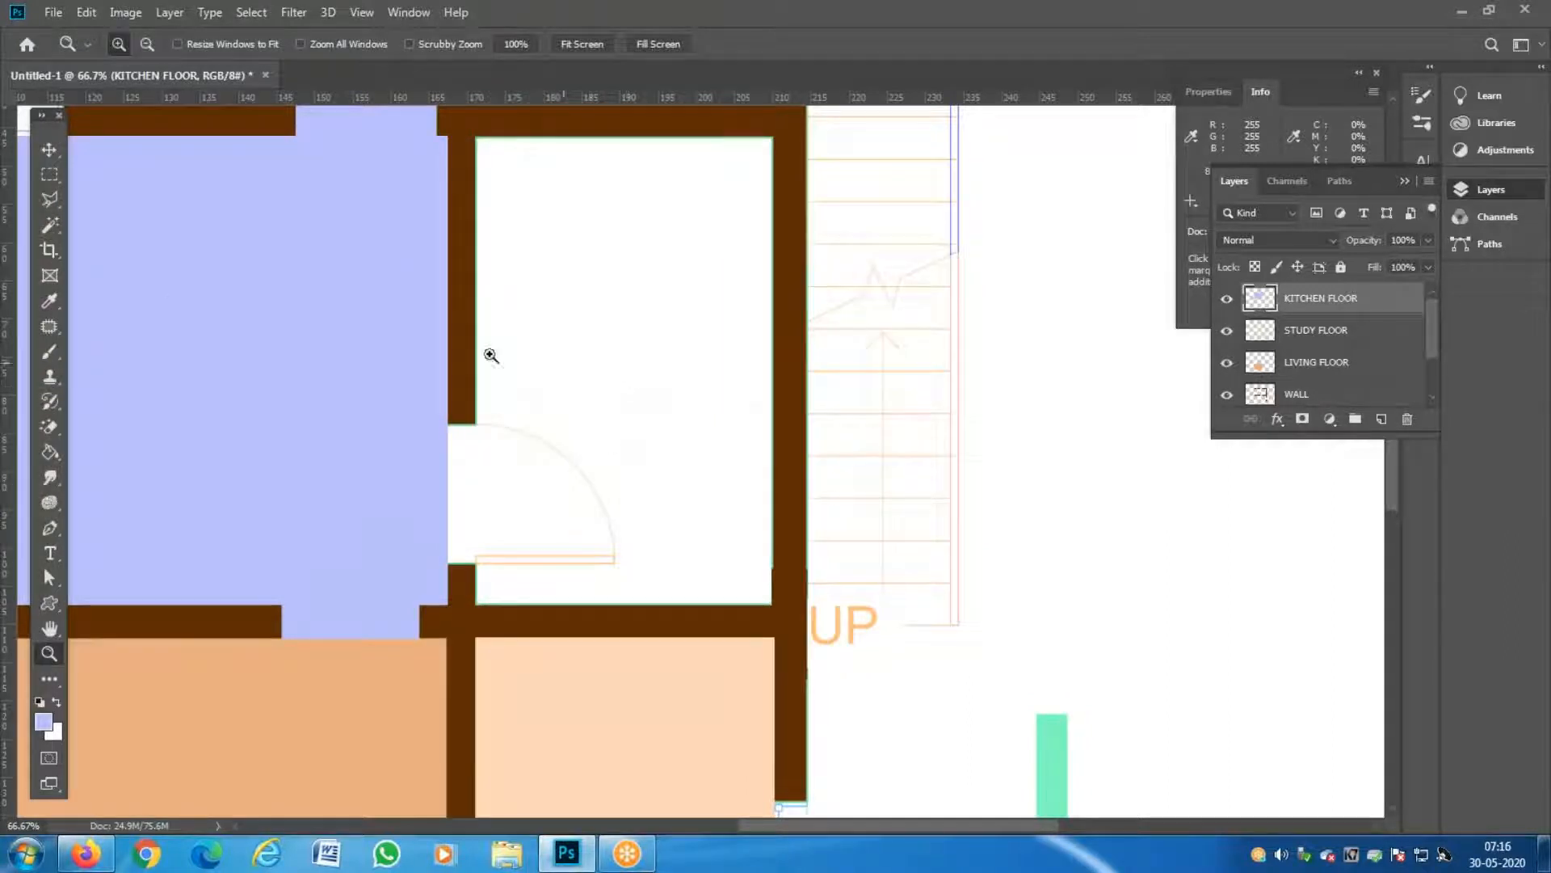
{"action": "left_click", "coordinate": [50, 175]}
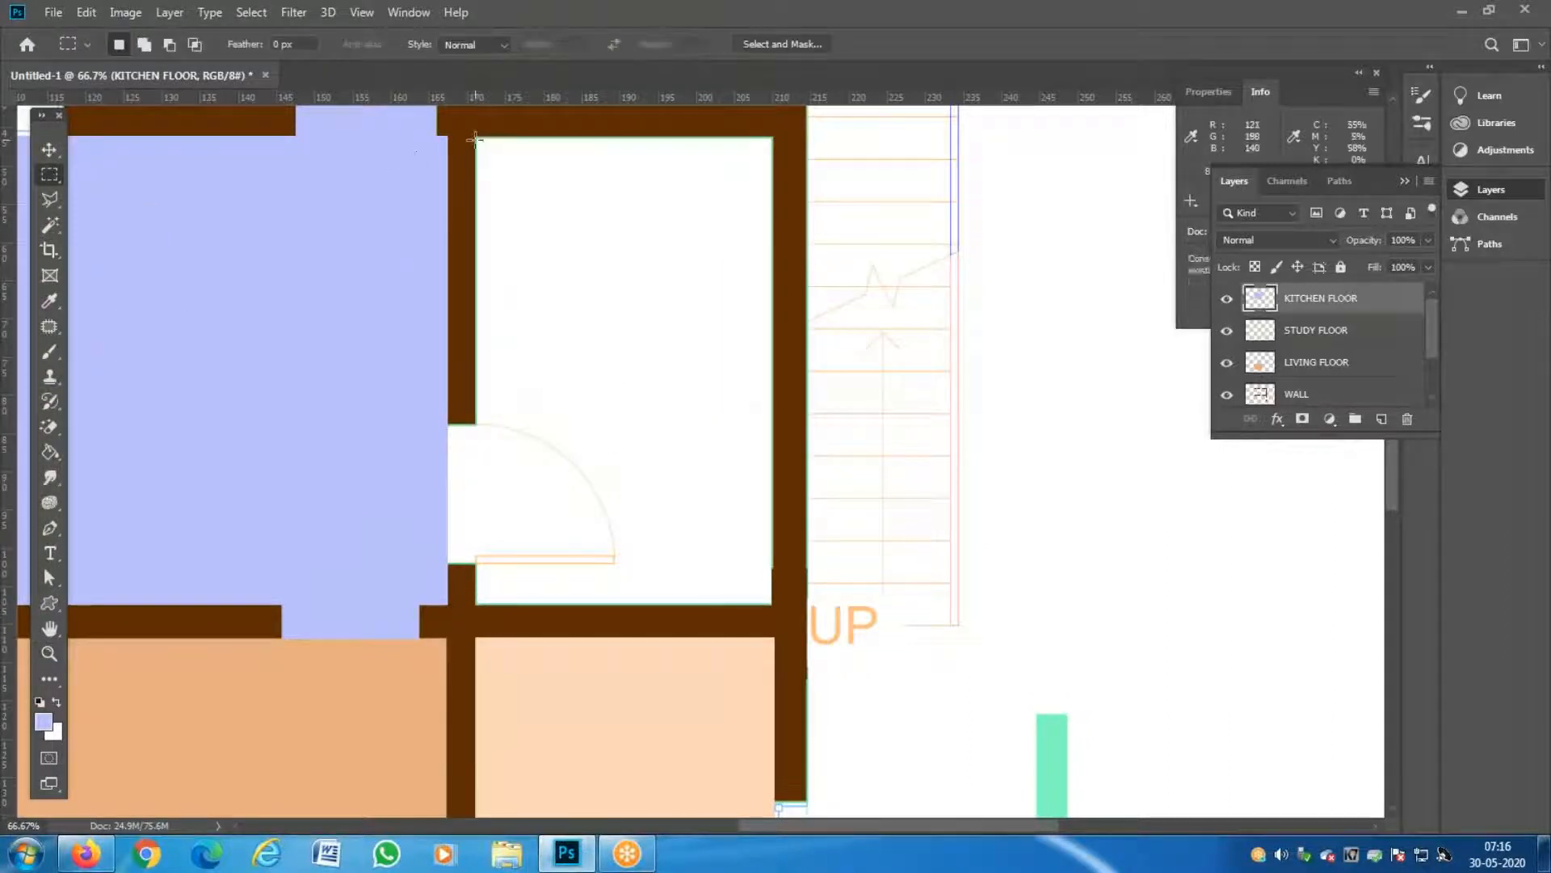
{"action": "left_click_drag", "start_coordinate": [475, 135], "coordinate": [773, 604]}
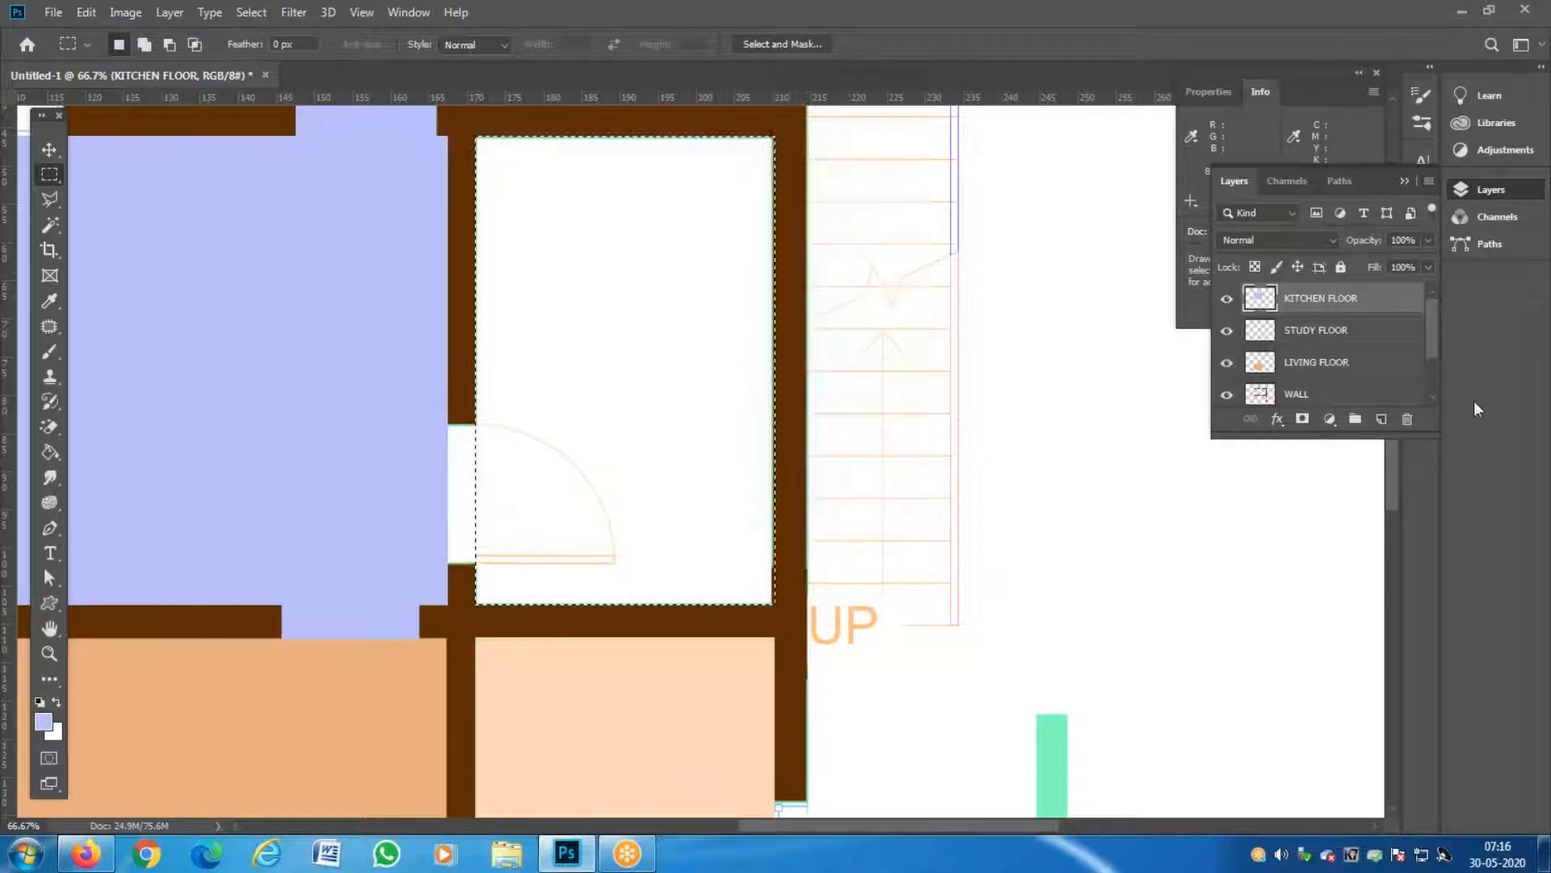
Create a new layer above KITCHEN FLOOR and name it BATHROOM FLOOR.
{"action": "left_click", "coordinate": [1382, 420]}
{"action": "double_click", "coordinate": [1301, 298]}
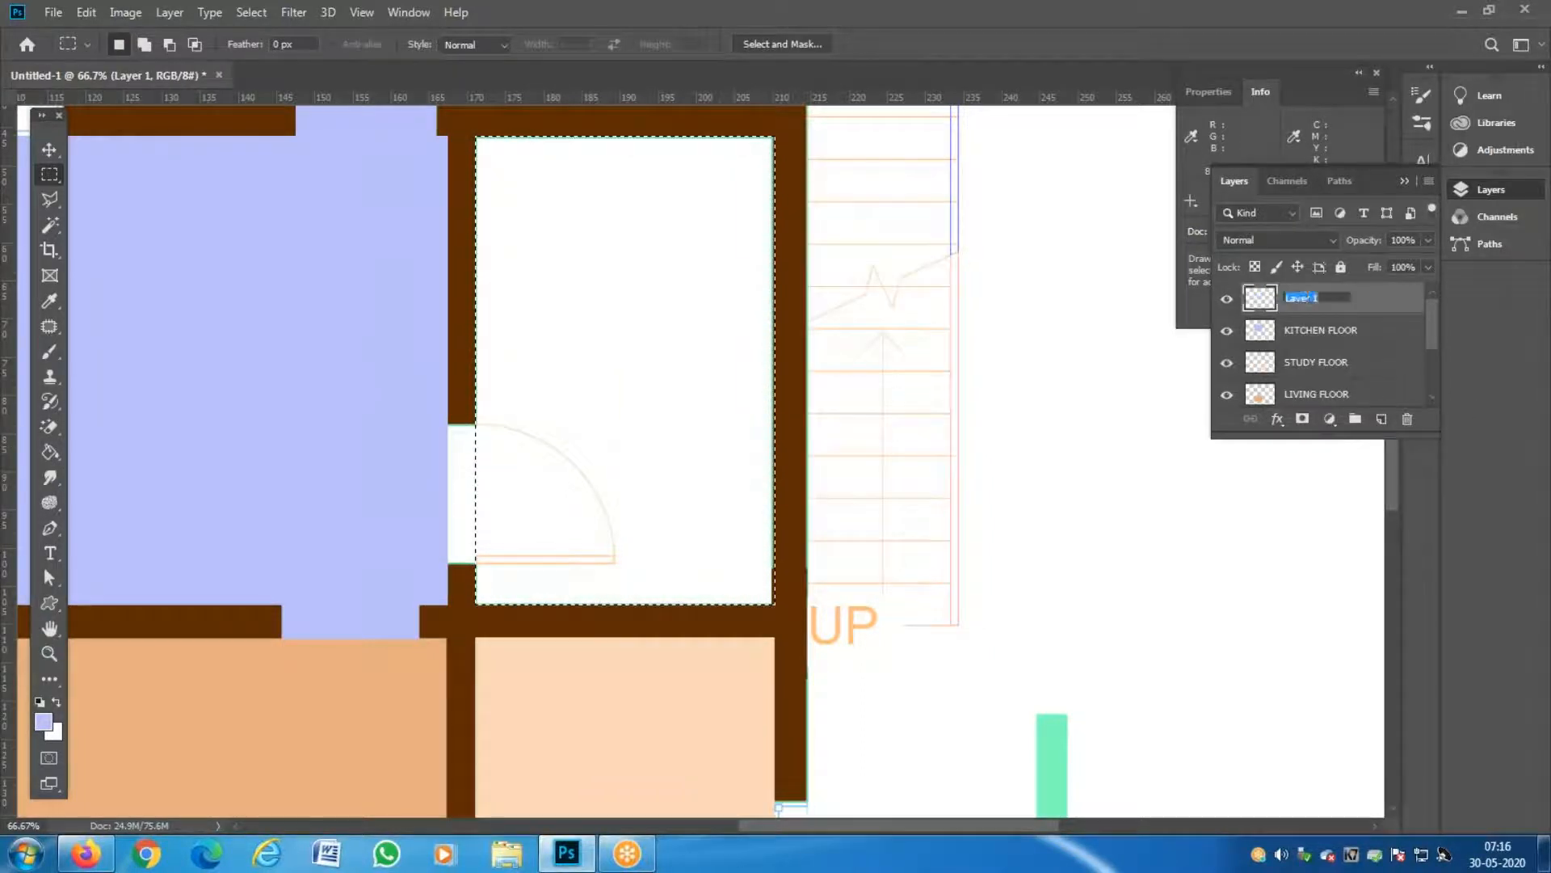
{"action": "type", "text": "BTHROOM"}
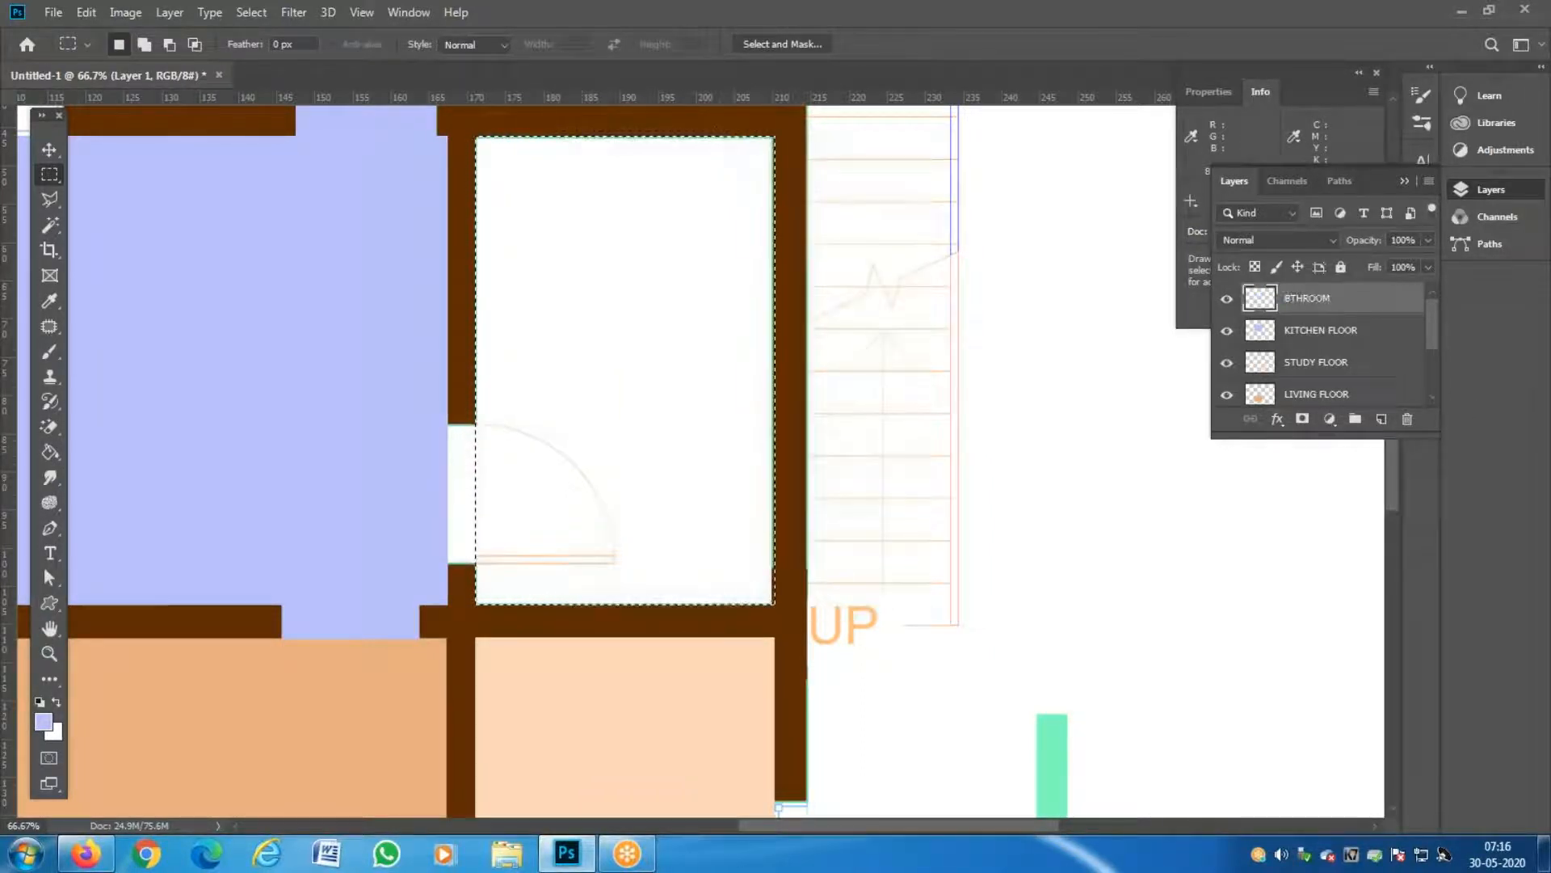
{"action": "key", "text": "Return"}
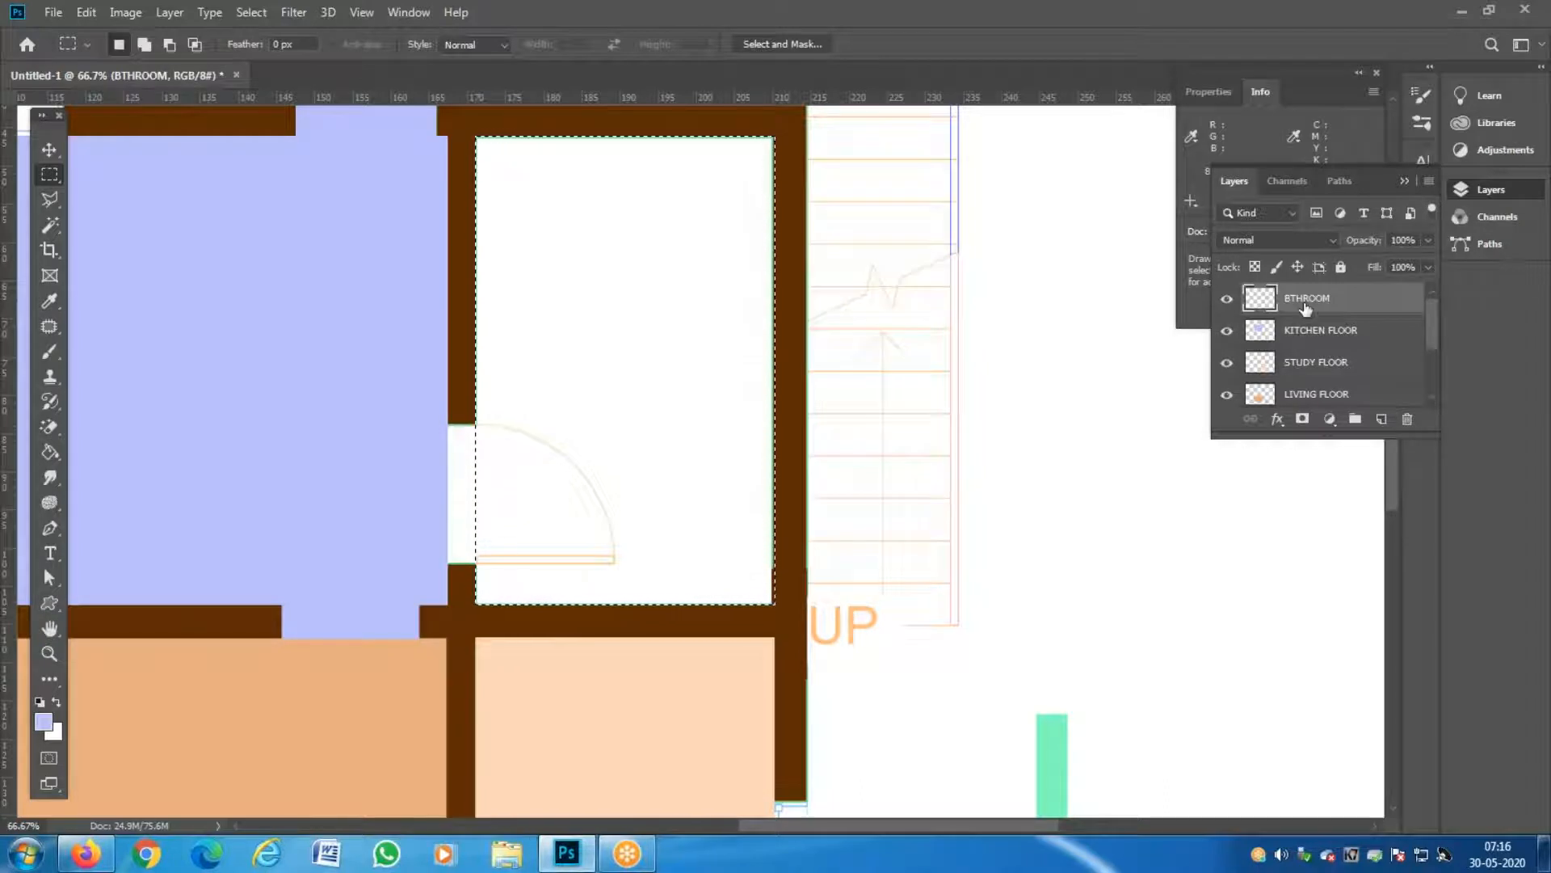
{"action": "type", "text": "A"}
{"action": "key", "text": "Return"}
{"action": "double_click", "coordinate": [1351, 301]}
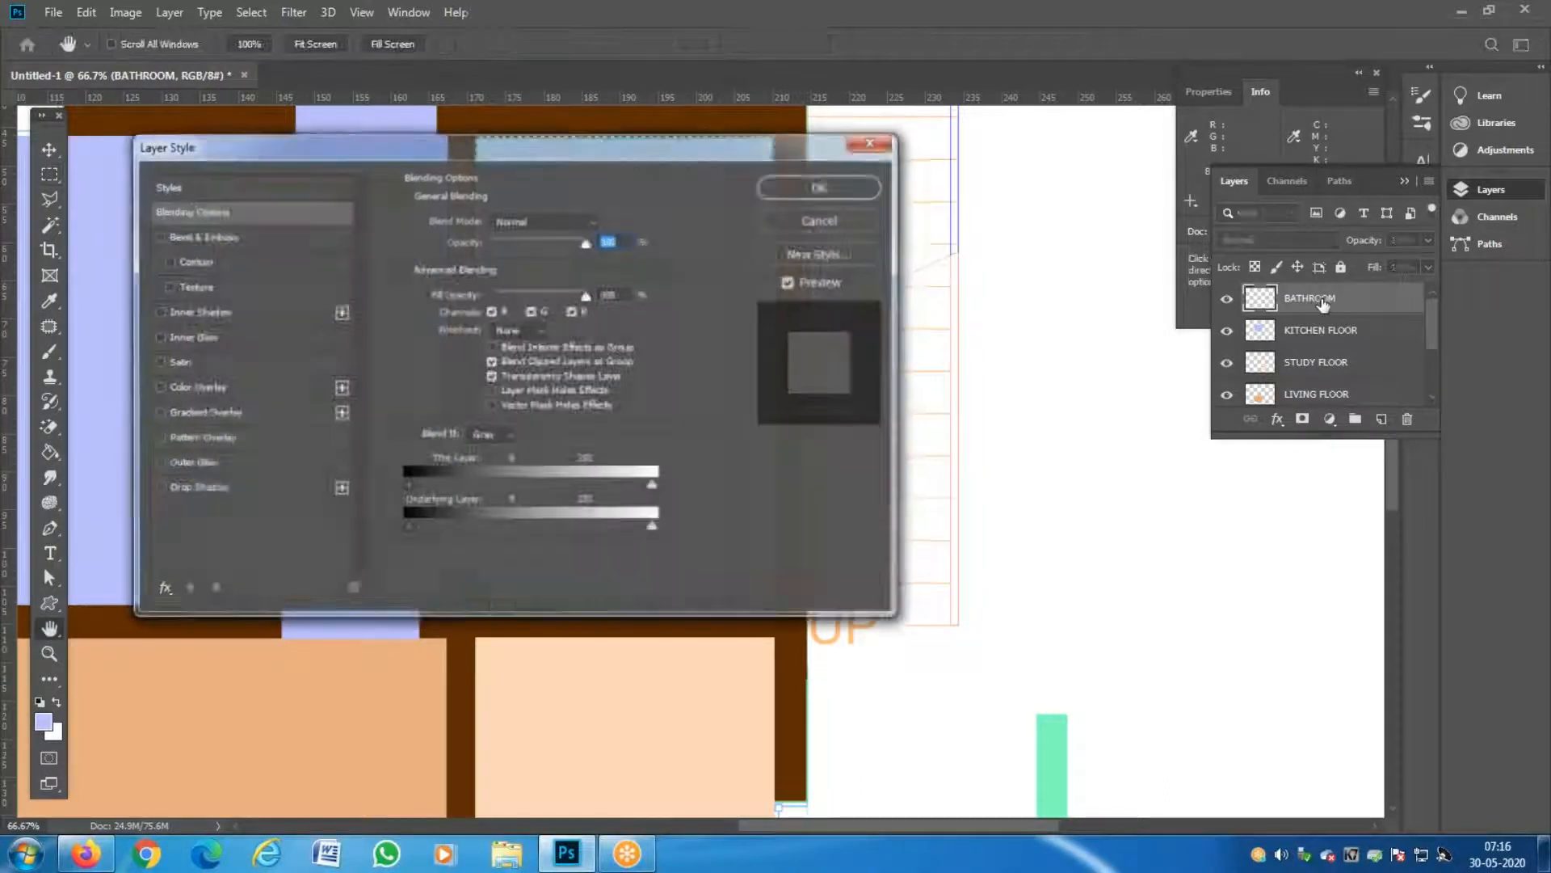
{"action": "key", "text": "Escape"}
{"action": "double_click", "coordinate": [1311, 299]}
{"action": "left_click", "coordinate": [1347, 299]}
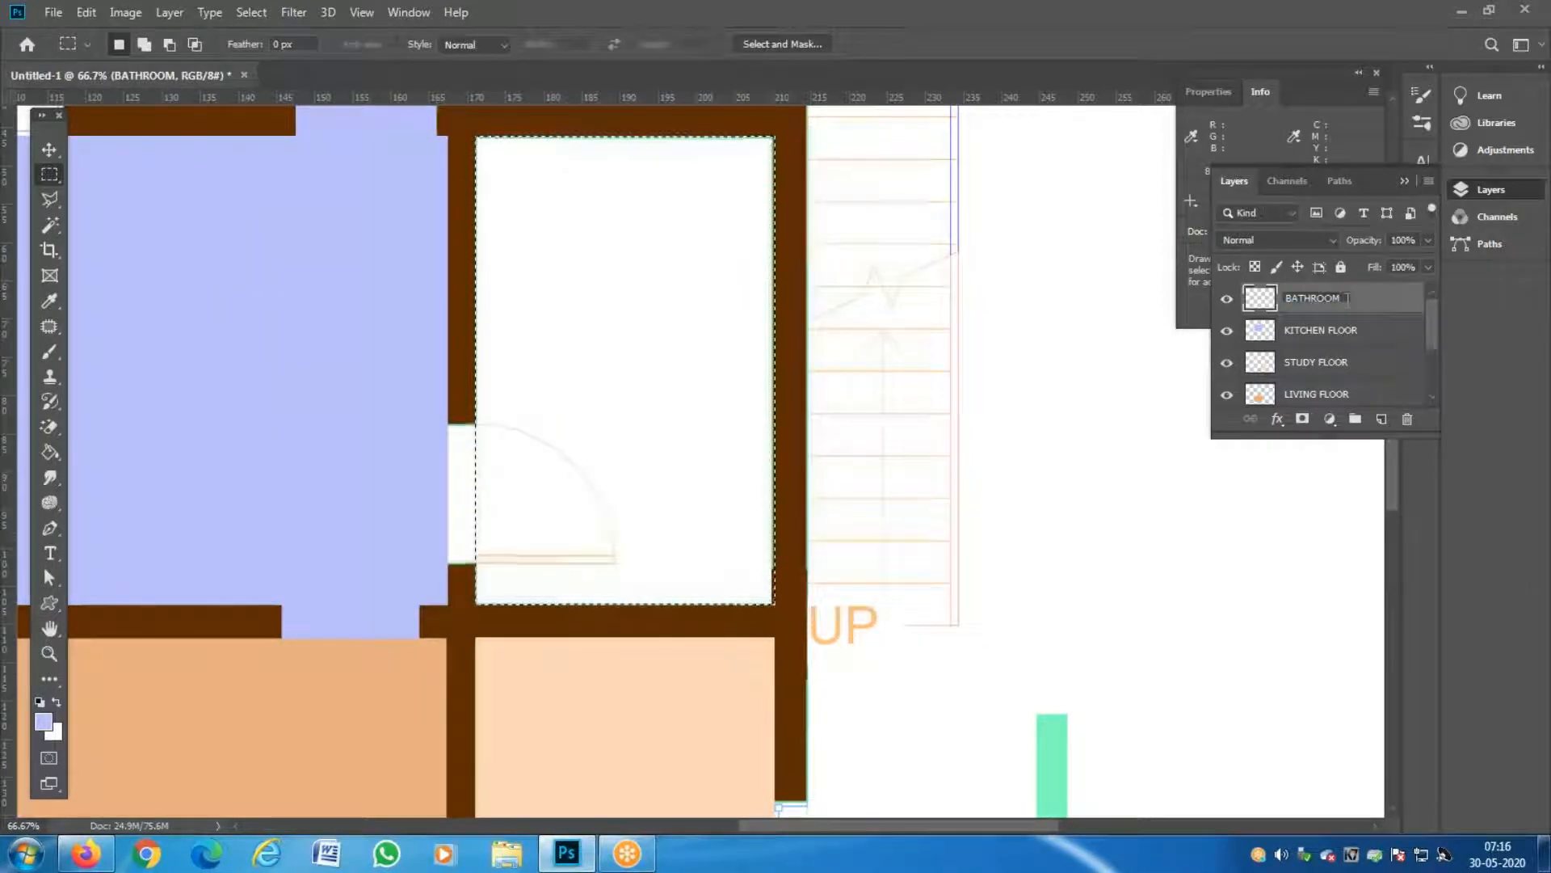
{"action": "type", "text": "FLOOR"}
{"action": "key", "text": "Return"}
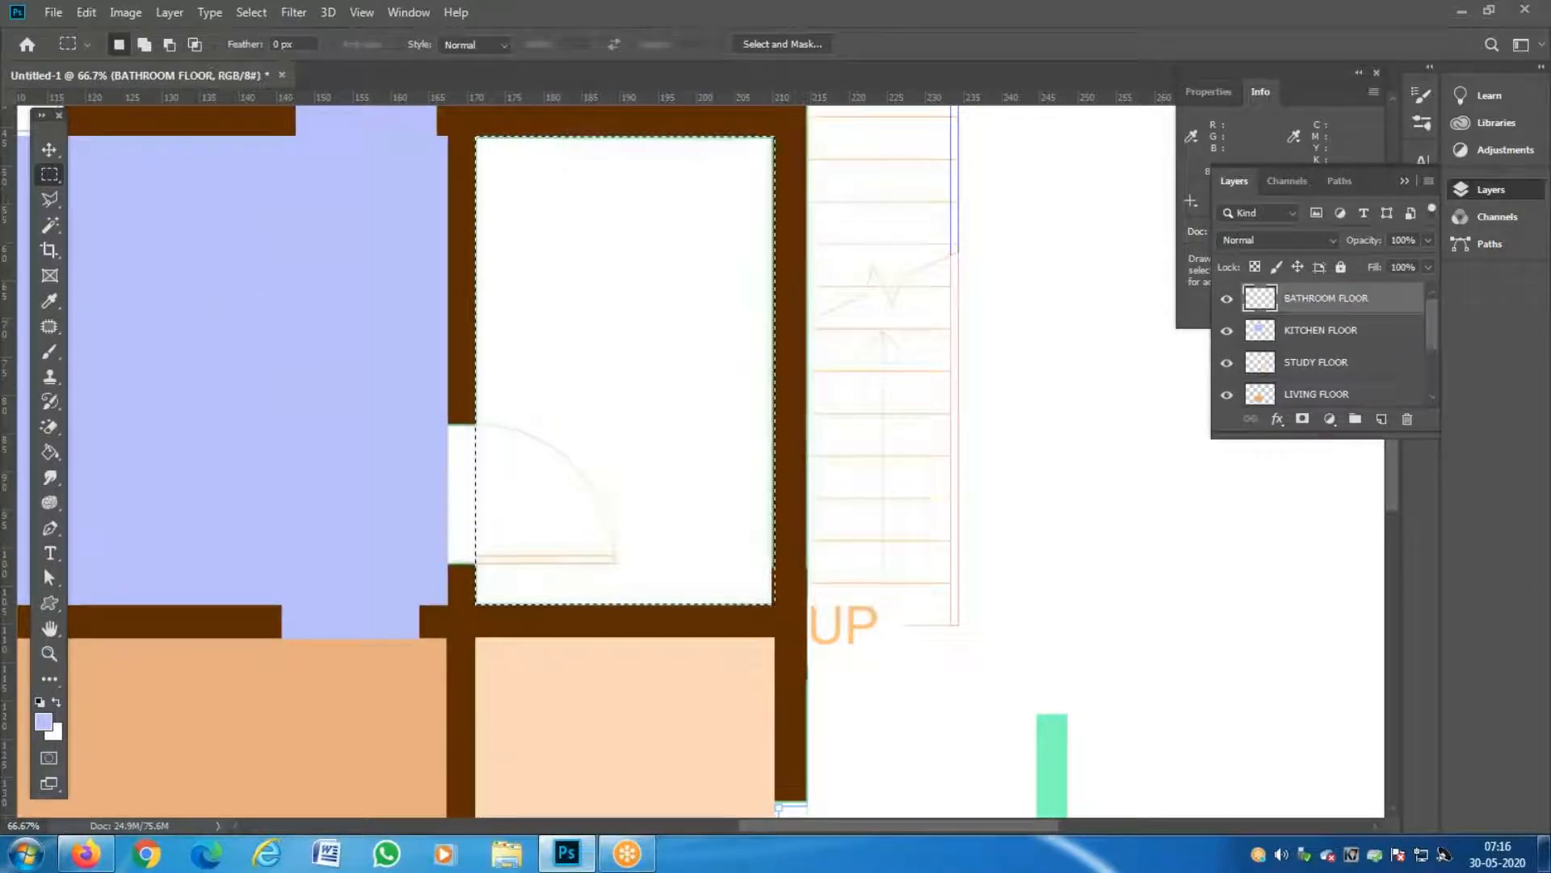
Add the door opening between the kitchen and the bathroom to the selection, flush with the wall edge at its upper corner.
{"action": "key", "text": "shift"}
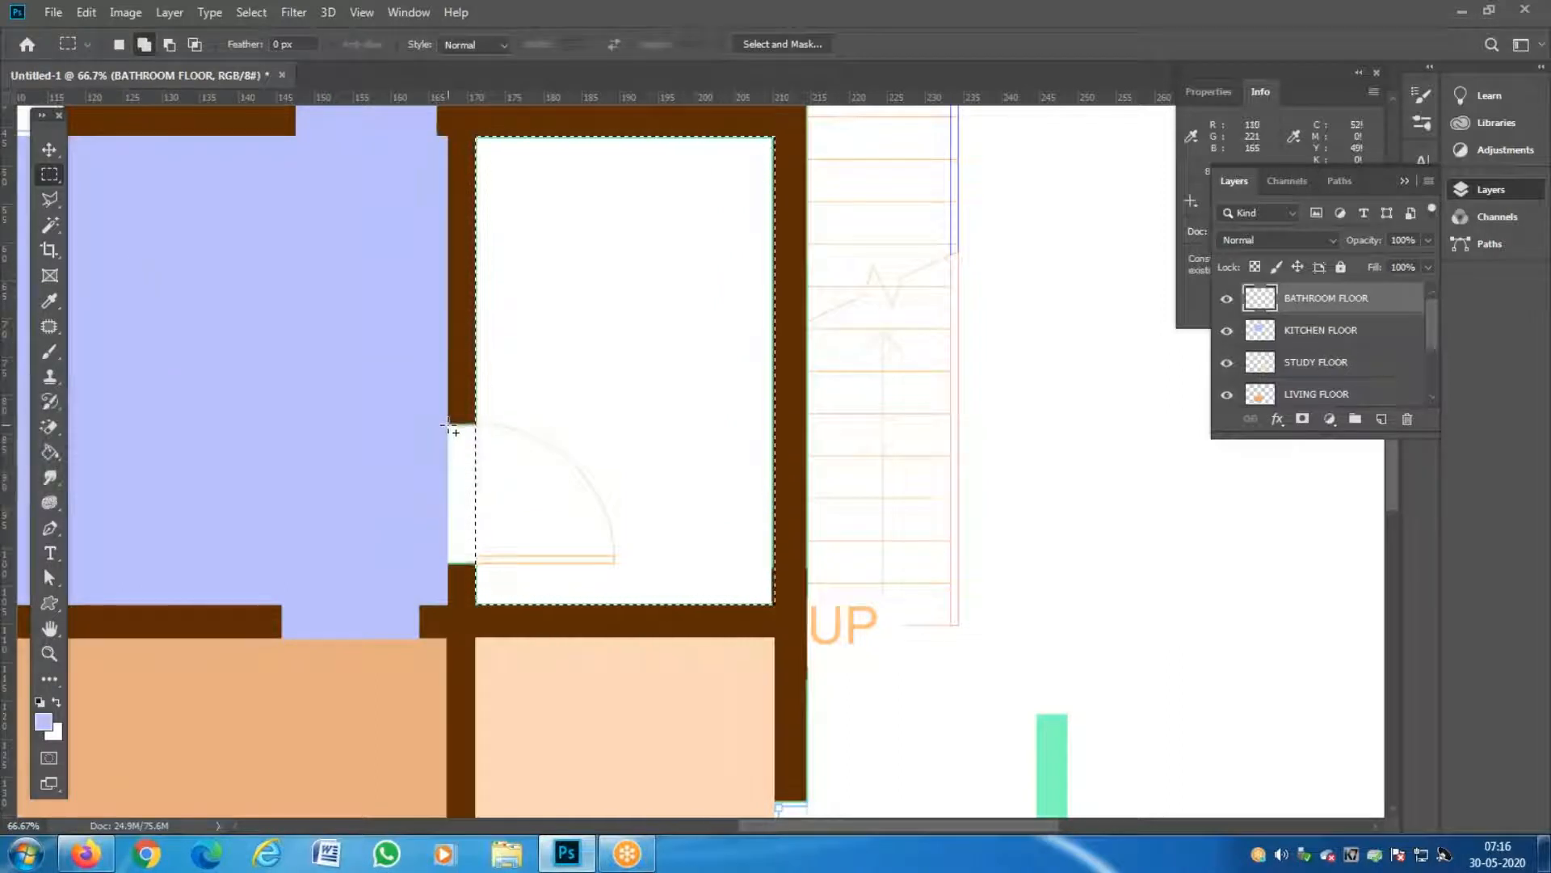
{"action": "left_click_drag", "start_coordinate": [451, 427], "coordinate": [544, 564]}
{"action": "key", "text": "z"}
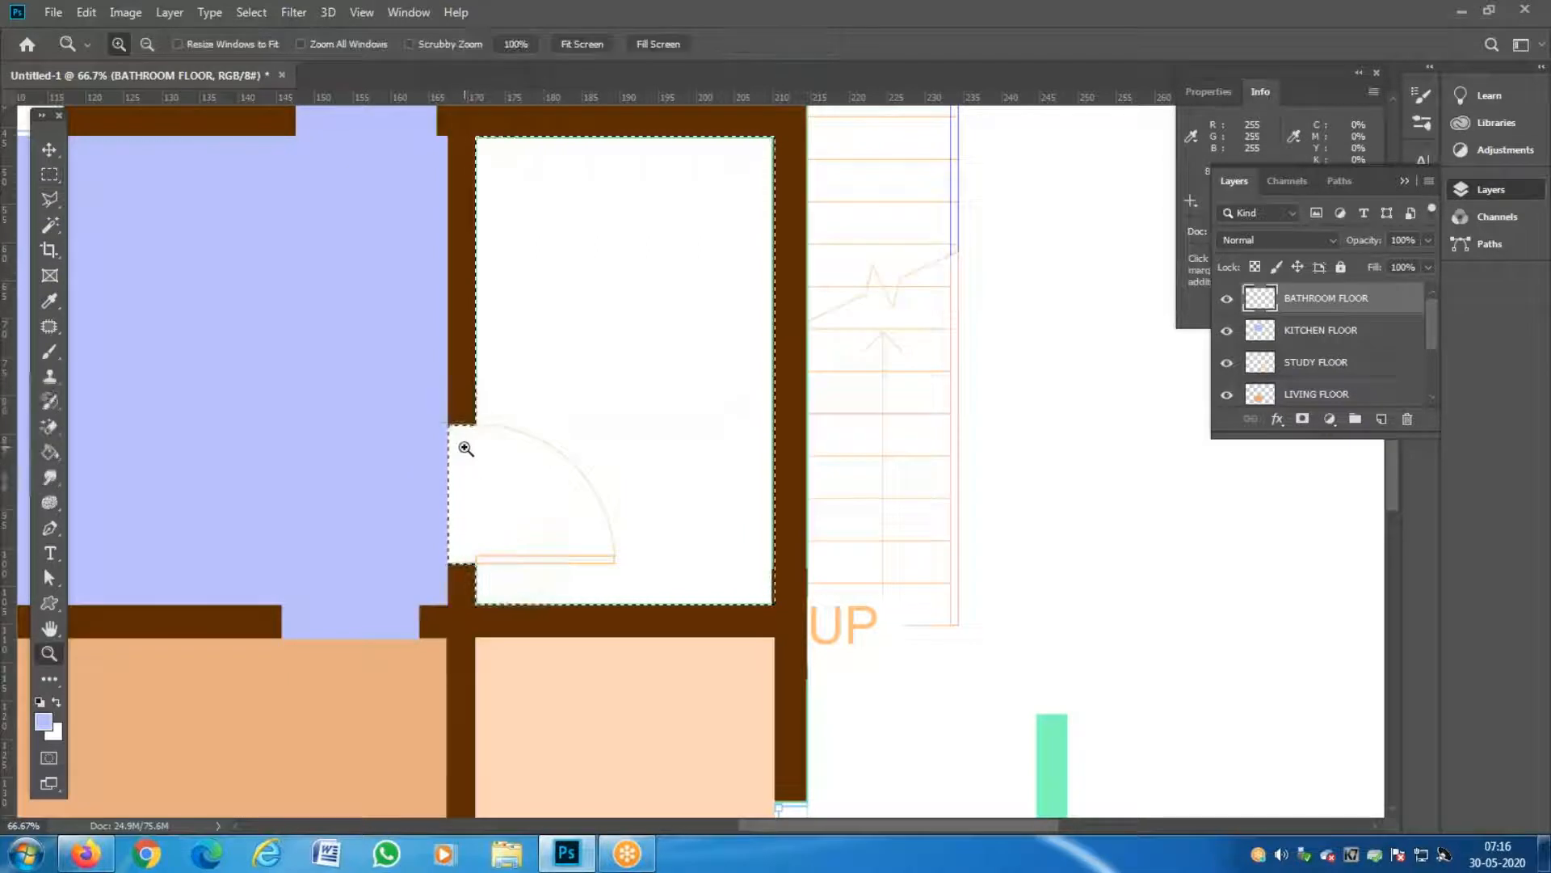
{"action": "left_click", "coordinate": [462, 444]}
{"action": "left_click", "coordinate": [463, 446]}
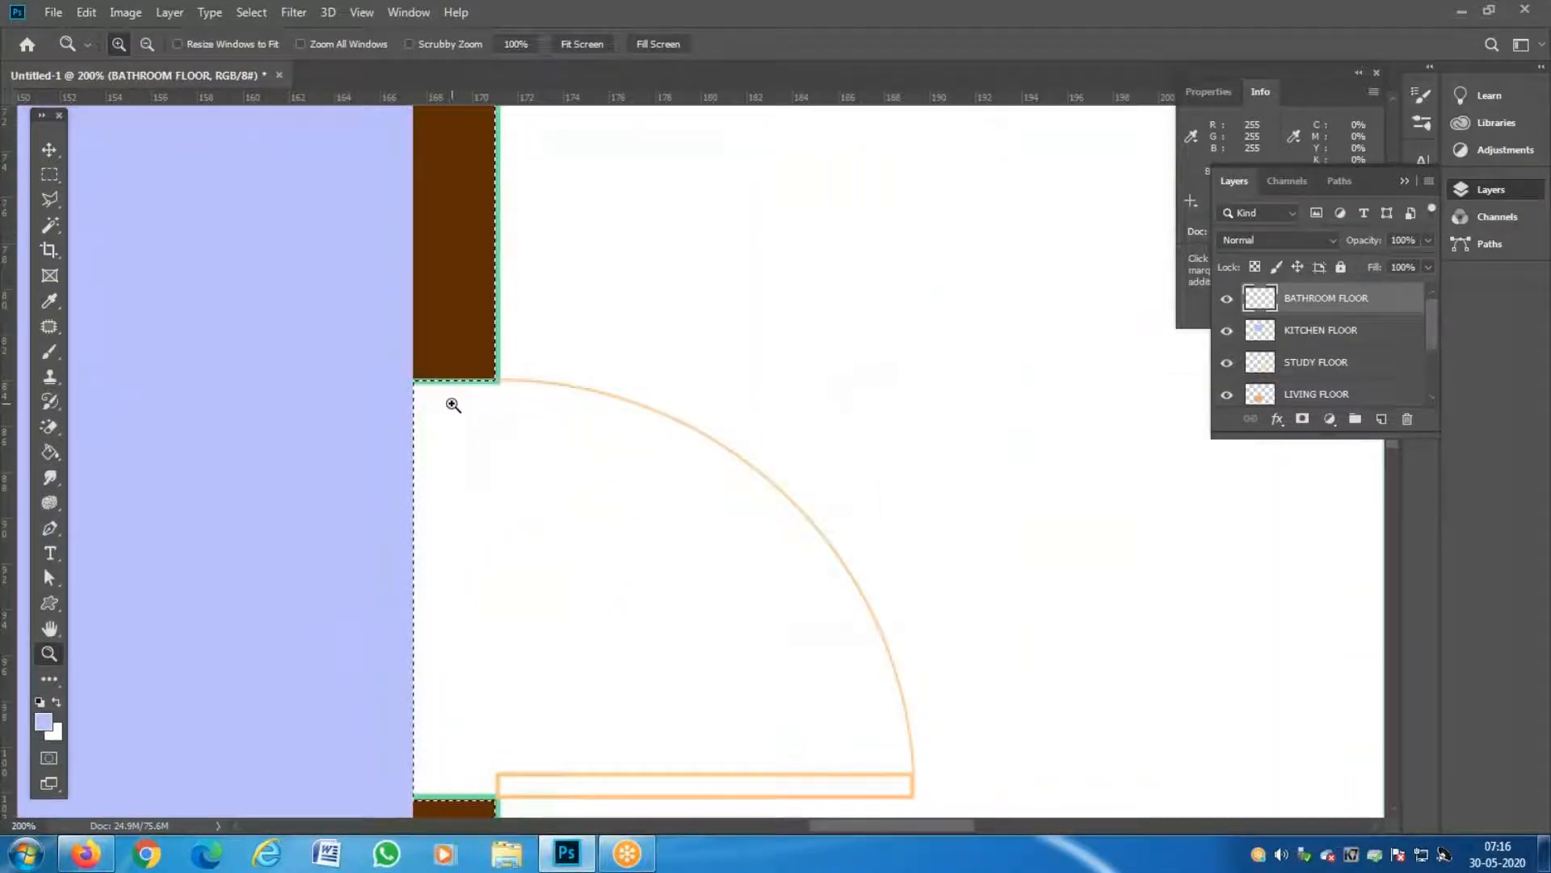
{"action": "key", "text": "m"}
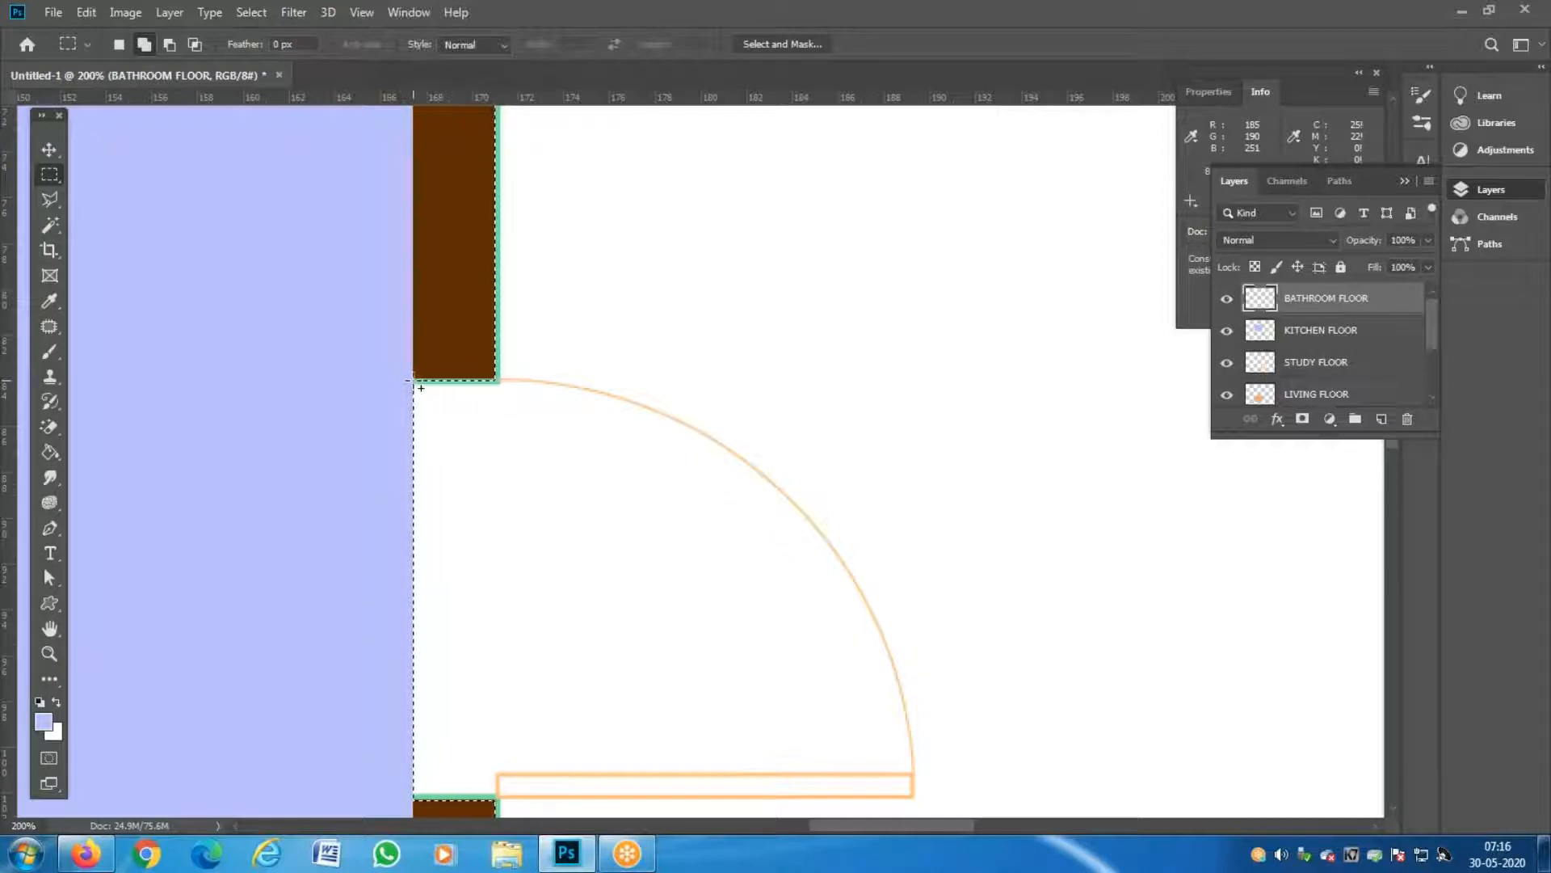
{"action": "left_click_drag", "start_coordinate": [414, 380], "coordinate": [495, 418]}
{"action": "left_click_drag", "start_coordinate": [491, 424], "coordinate": [414, 380]}
{"action": "left_click_drag", "start_coordinate": [523, 426], "coordinate": [413, 379]}
{"action": "key", "text": "z"}
{"action": "left_click", "coordinate": [597, 471], "text": "alt"}
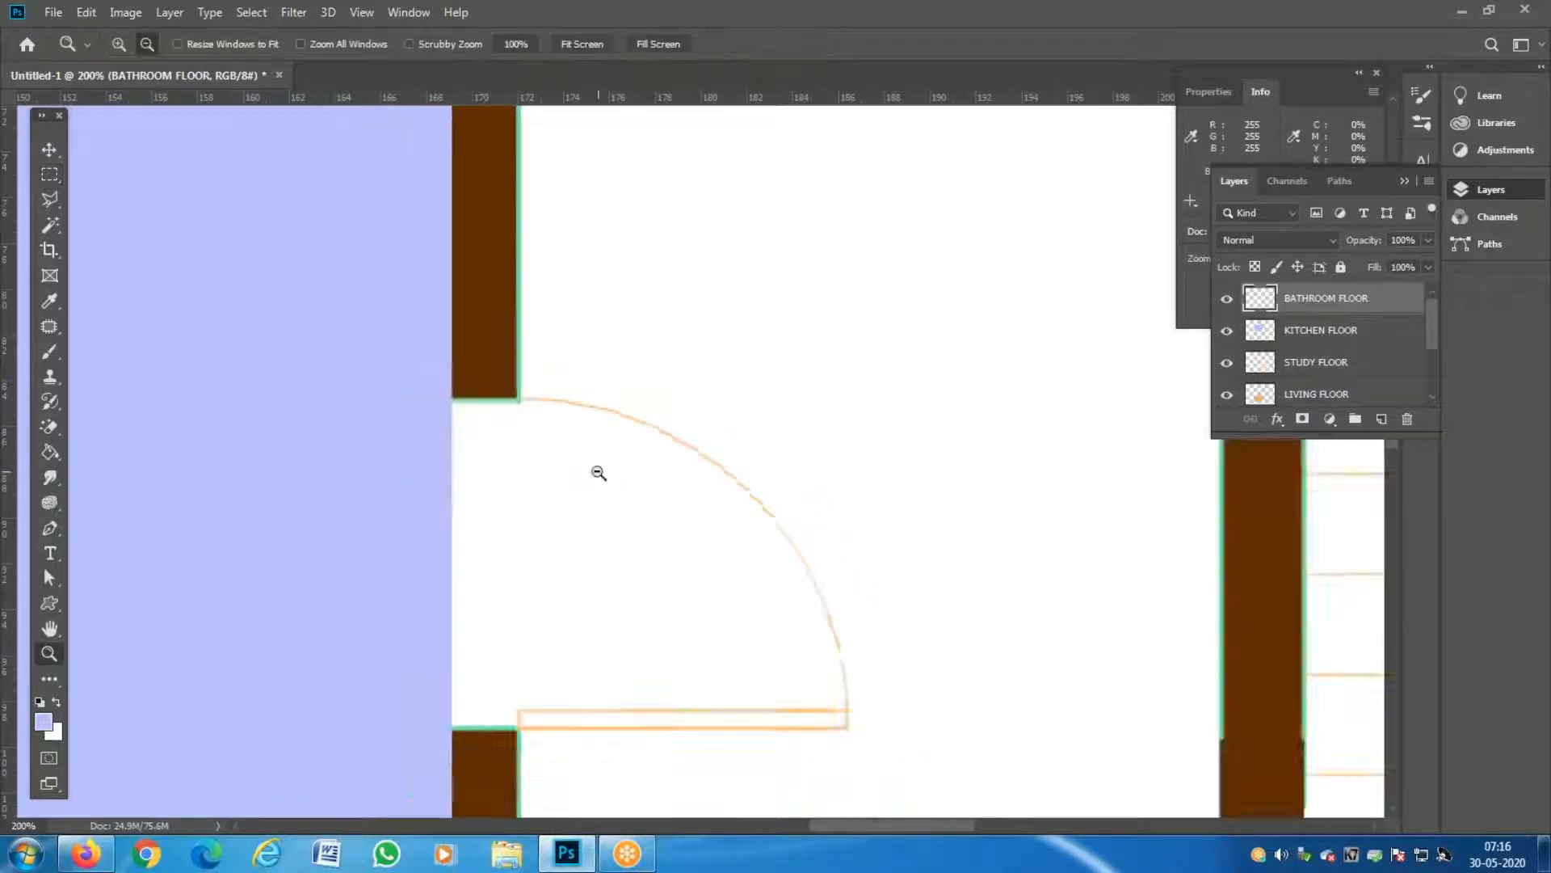
Set the foreground colour to light green b9fbbc, fill the selected bathroom floor including its door opening, and deselect.
{"action": "key", "text": "m"}
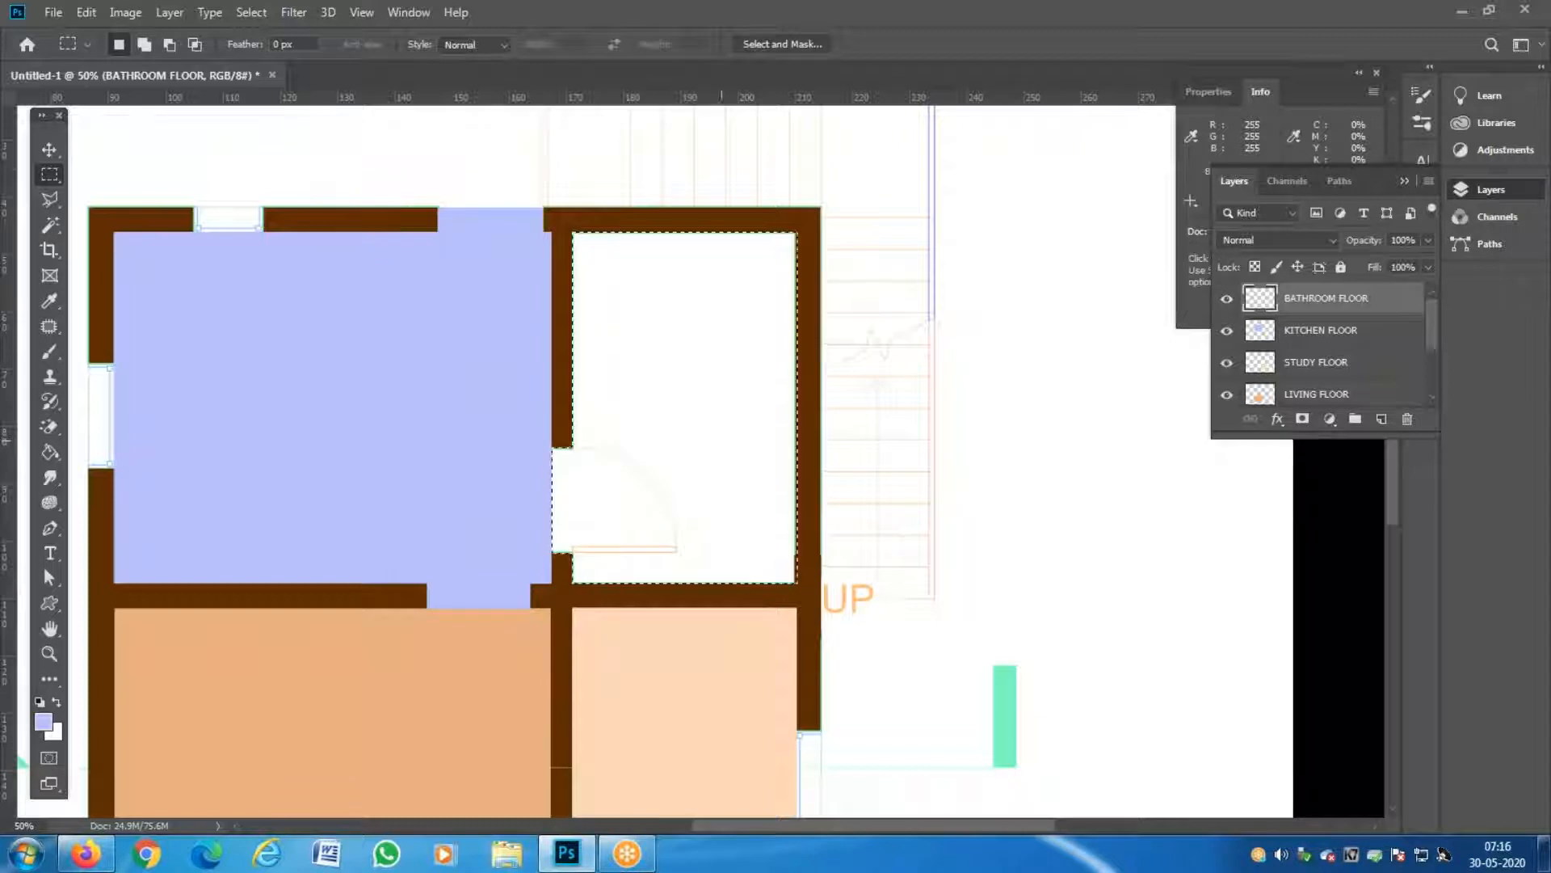
{"action": "key", "text": "g"}
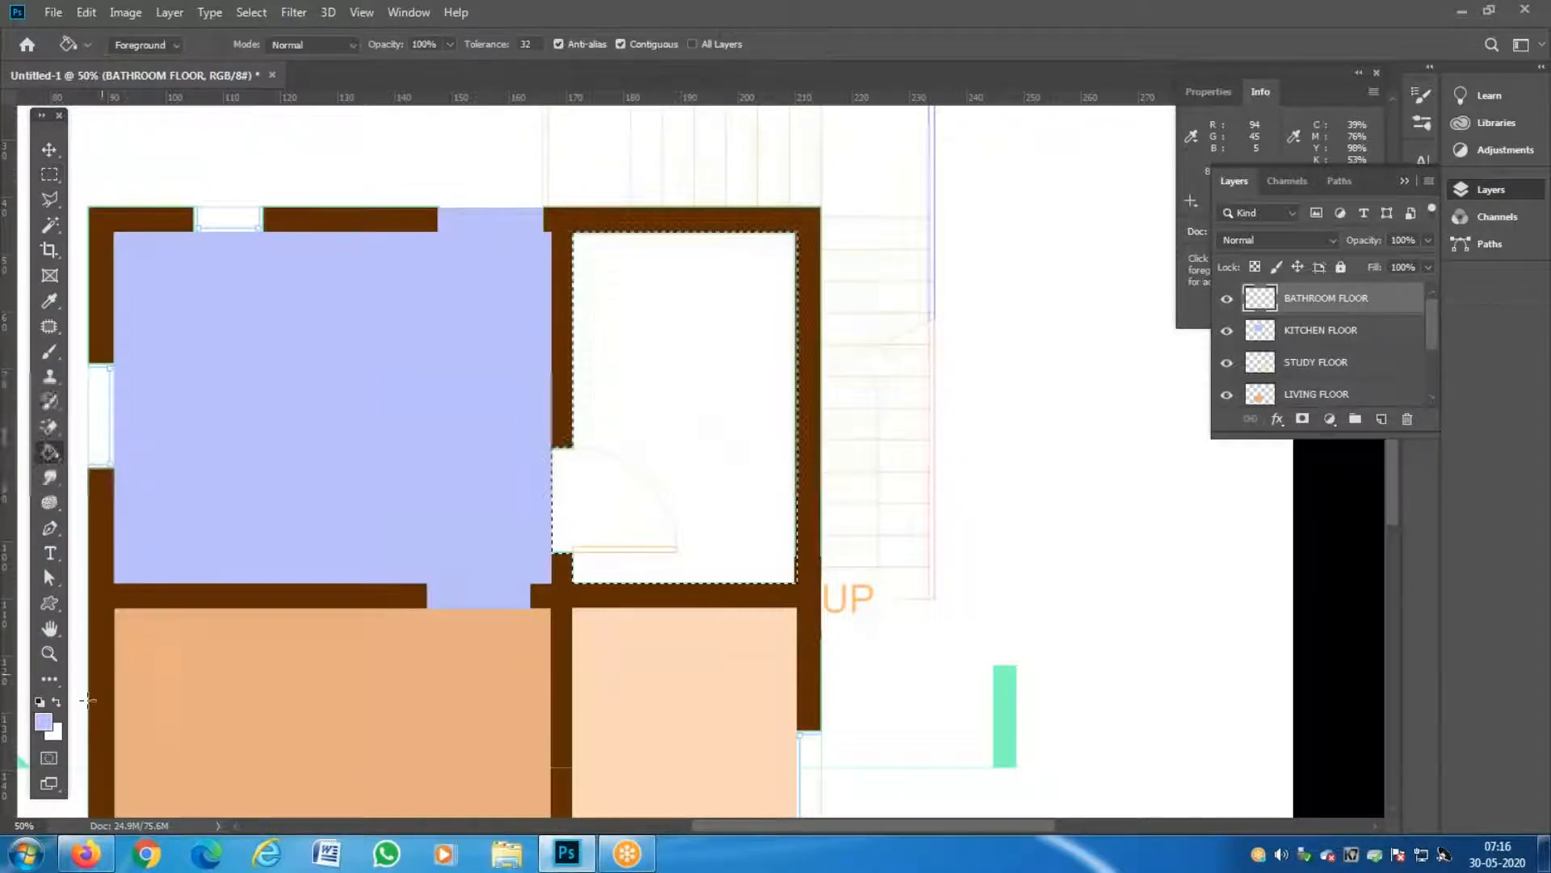
{"action": "left_click", "coordinate": [48, 730]}
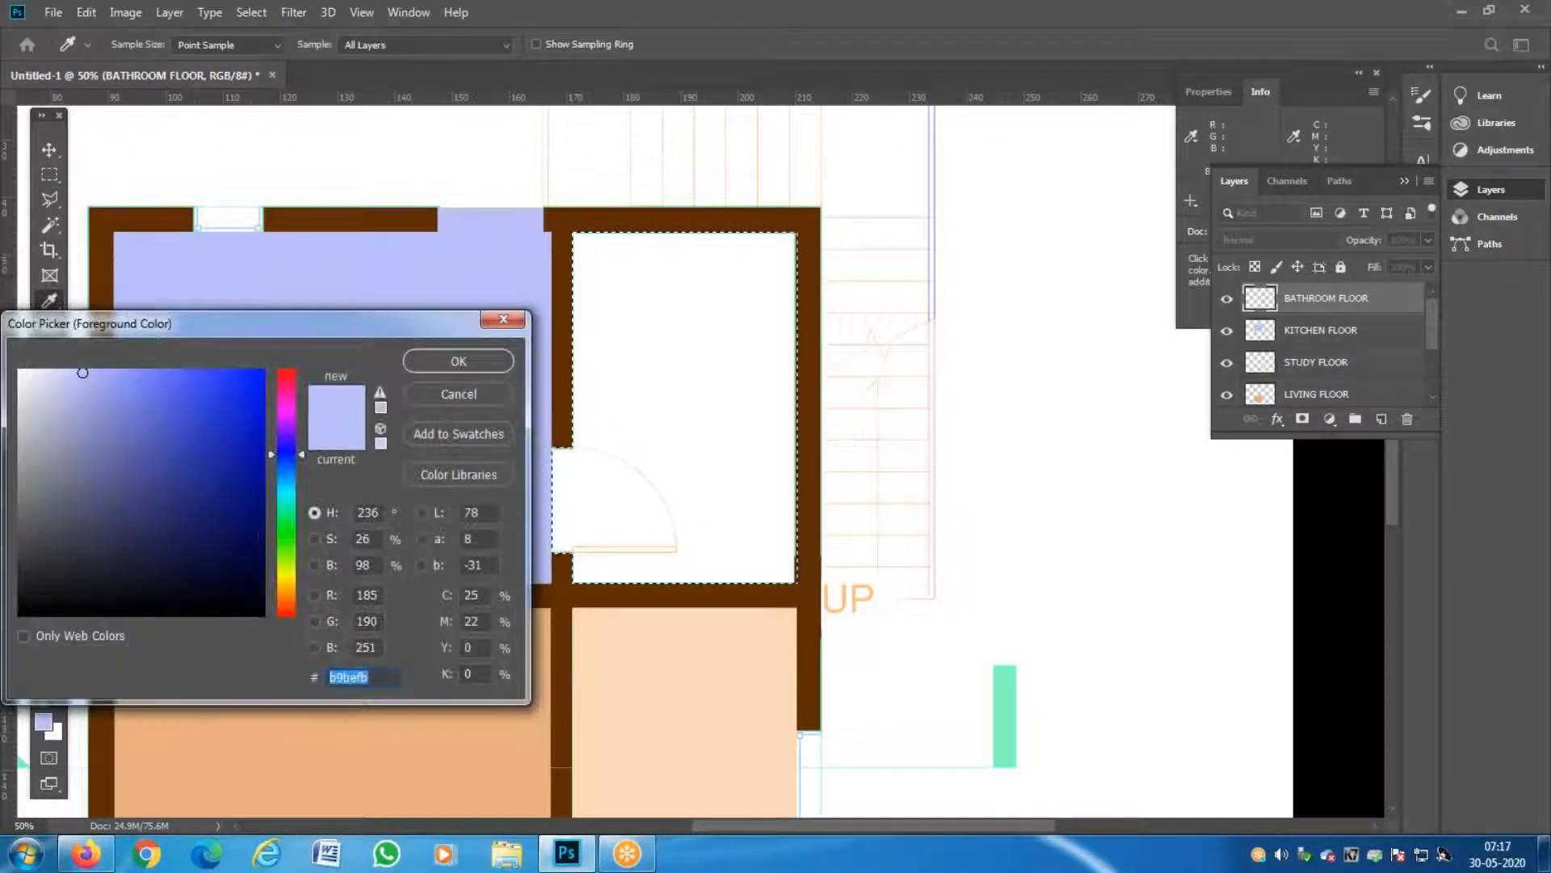
{"action": "left_click", "coordinate": [285, 532]}
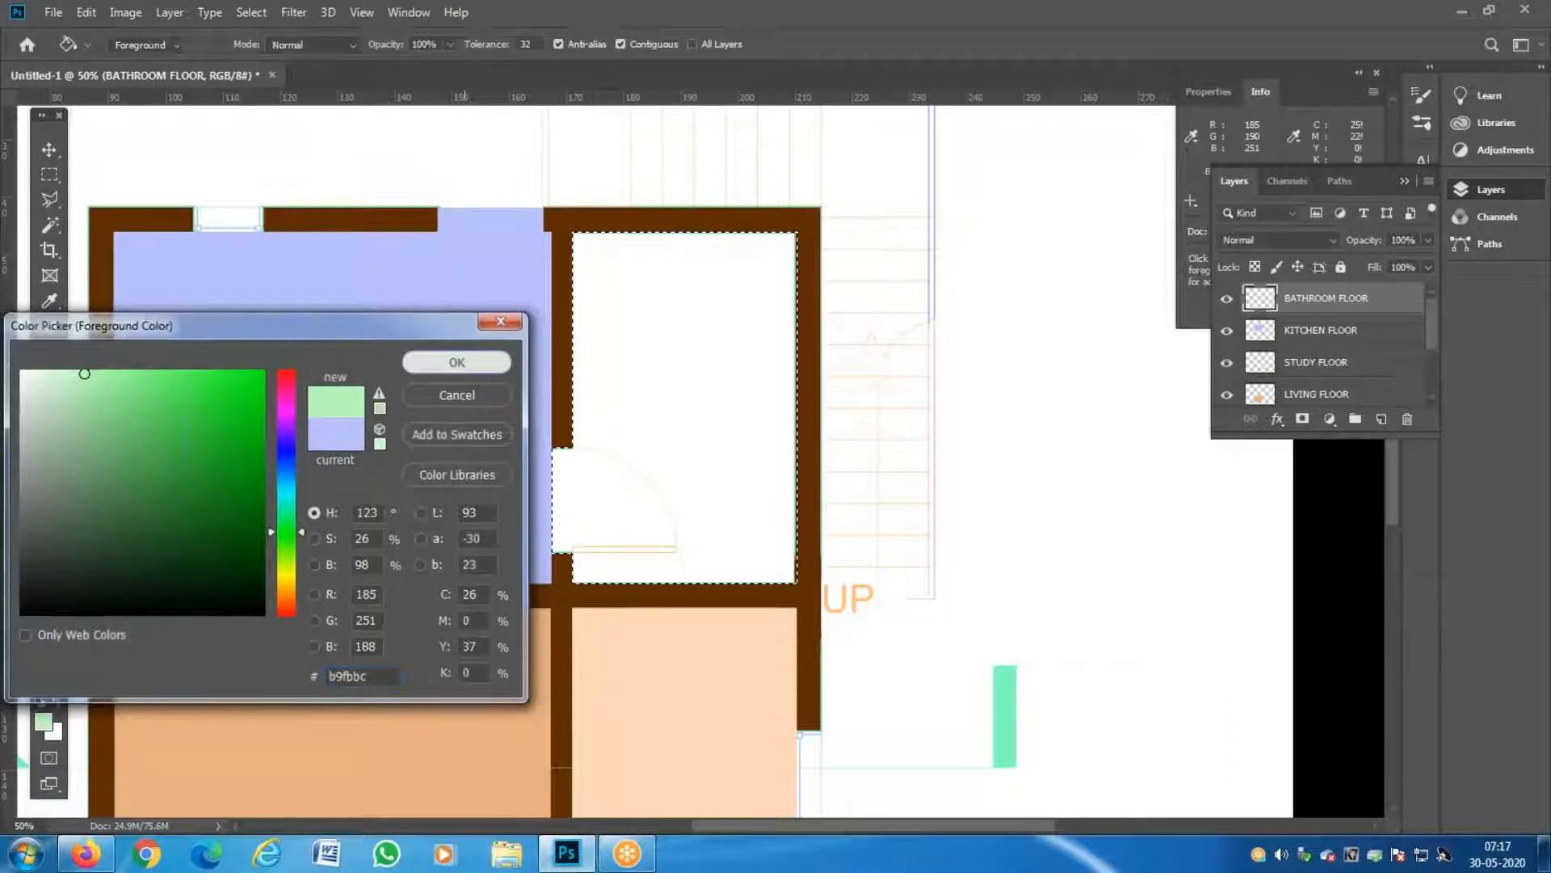
{"action": "left_click", "coordinate": [459, 361]}
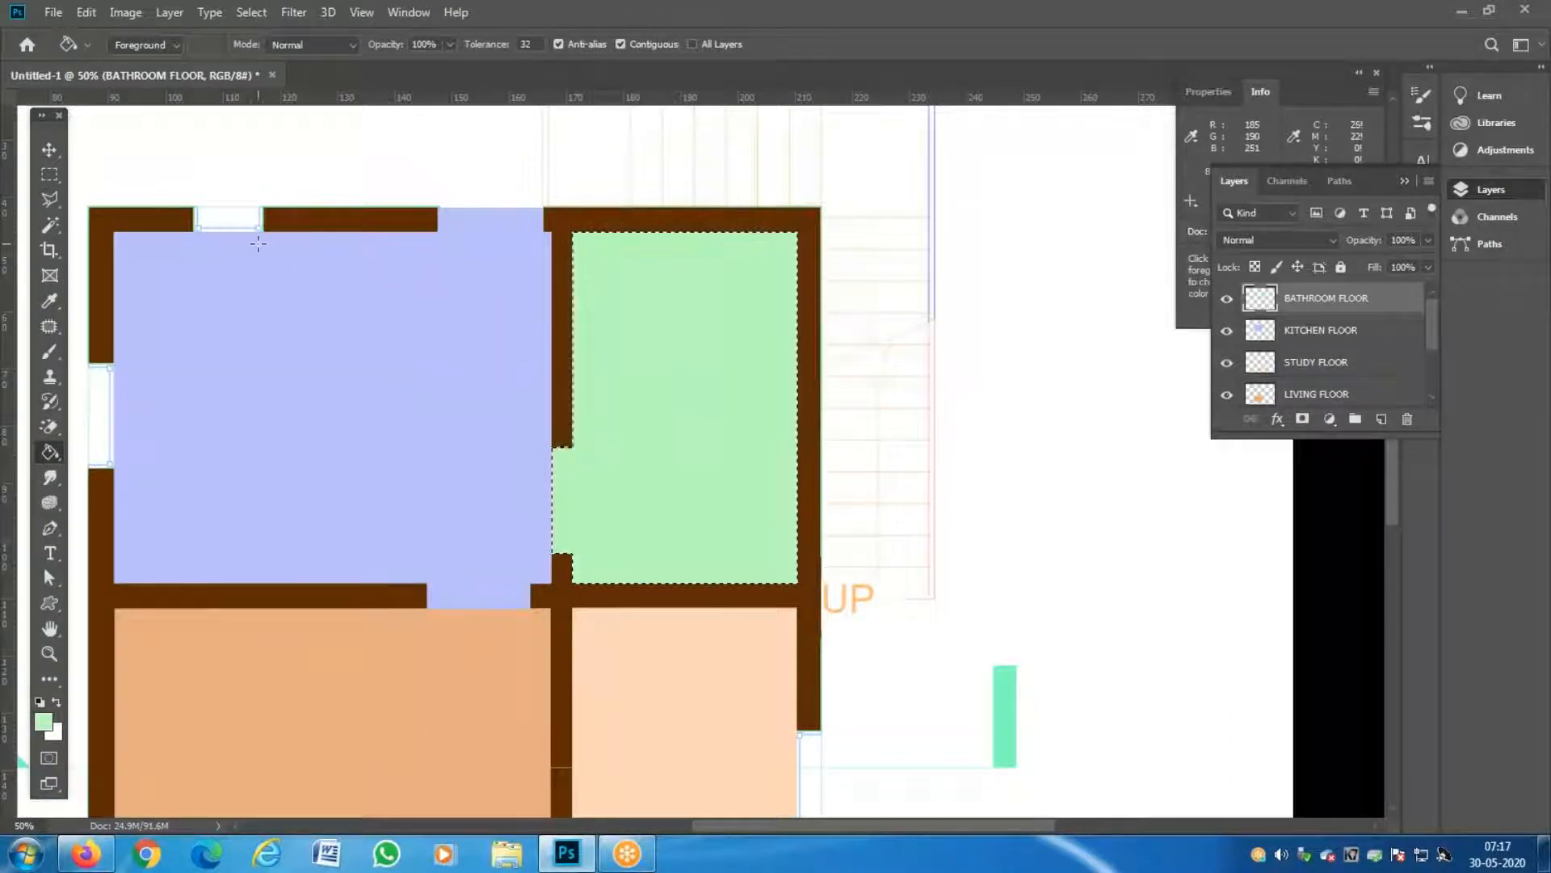
{"action": "key", "text": "l"}
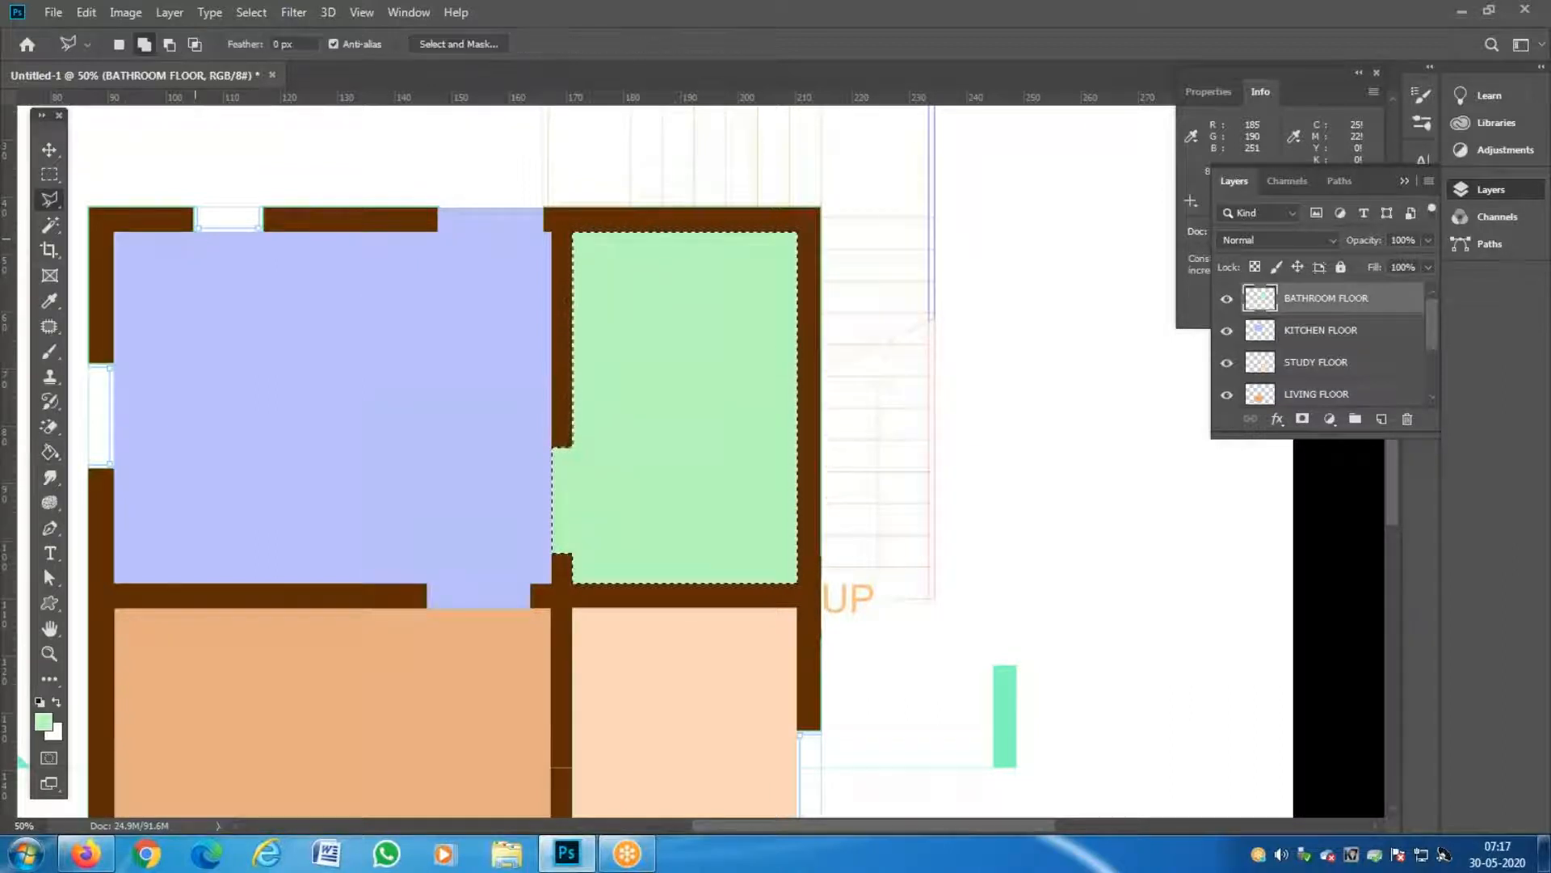
{"action": "key", "text": "shift"}
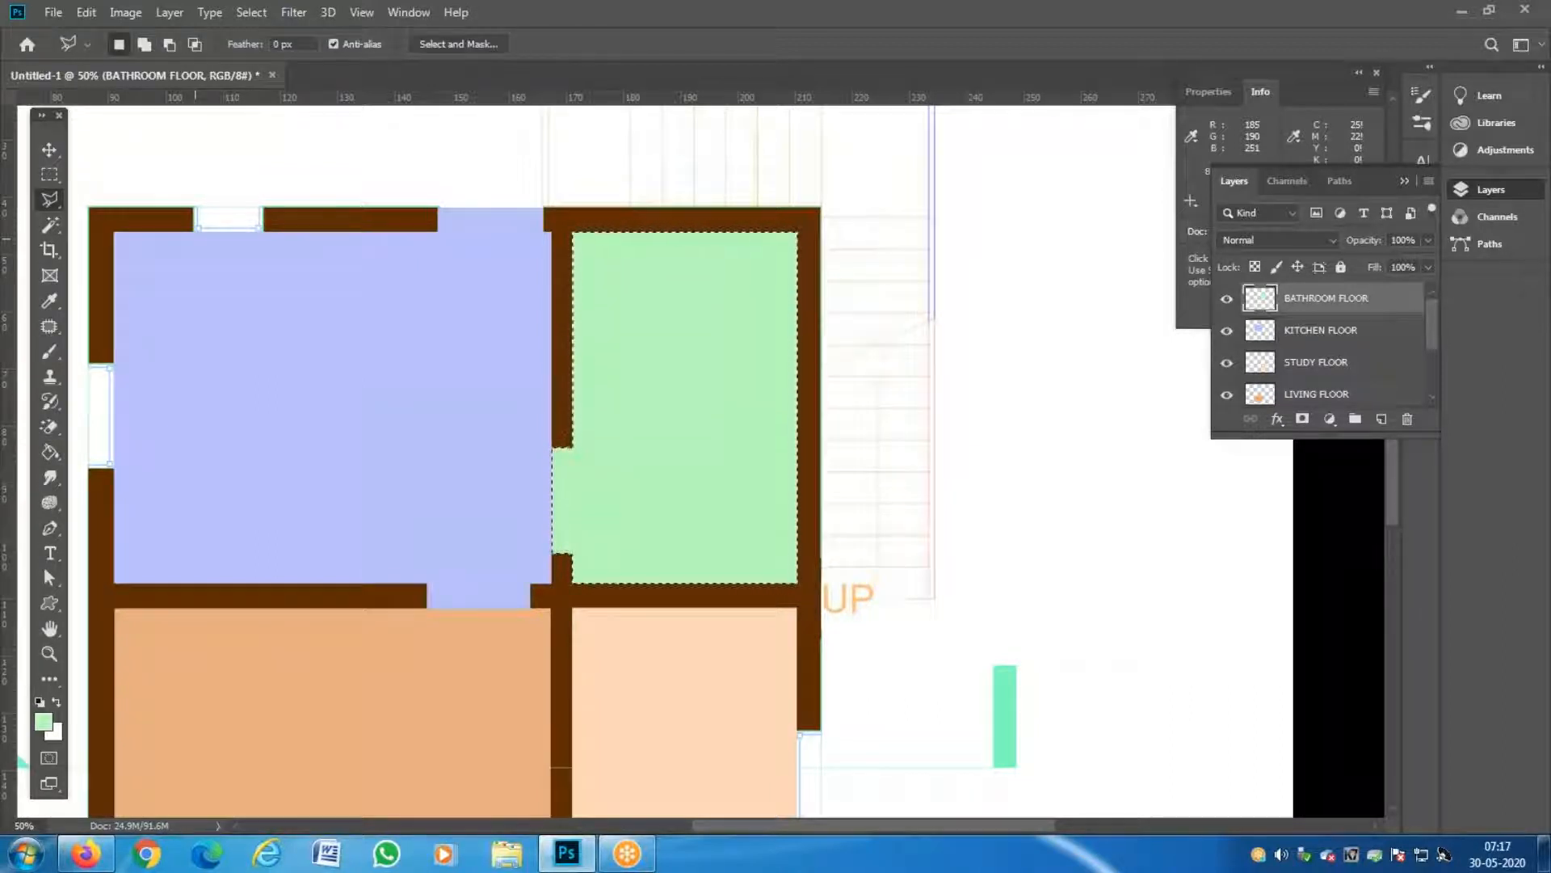
{"action": "key", "text": "g"}
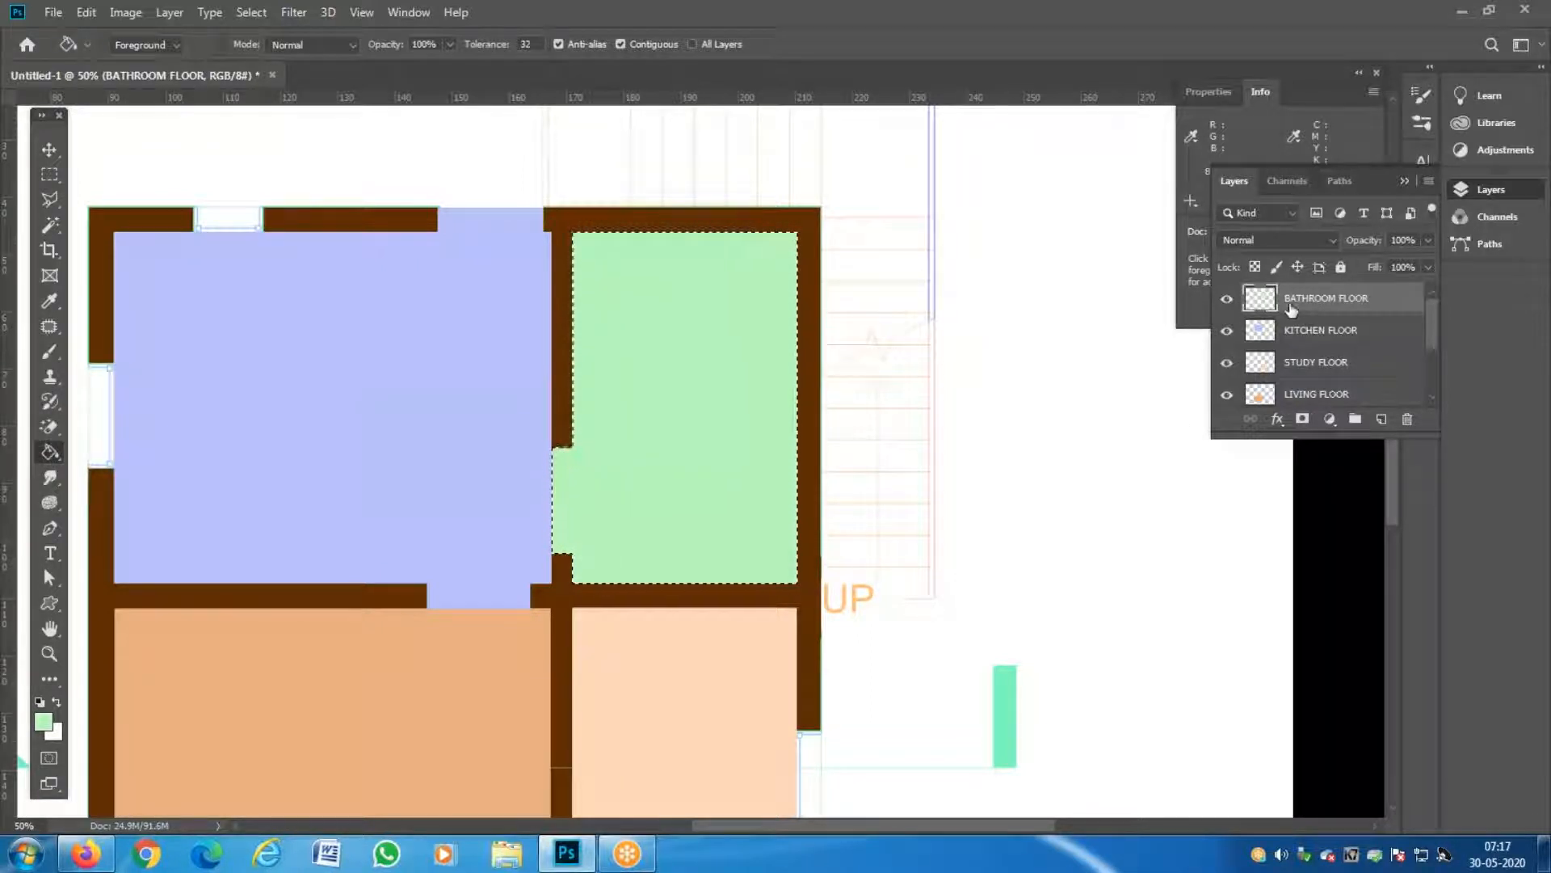
{"action": "key", "text": "ctrl+d"}
Deselect the bathroom floor and add a Drop Shadow effect to the WALL layer, keeping the offered shadow settings.
{"action": "key", "text": "z"}
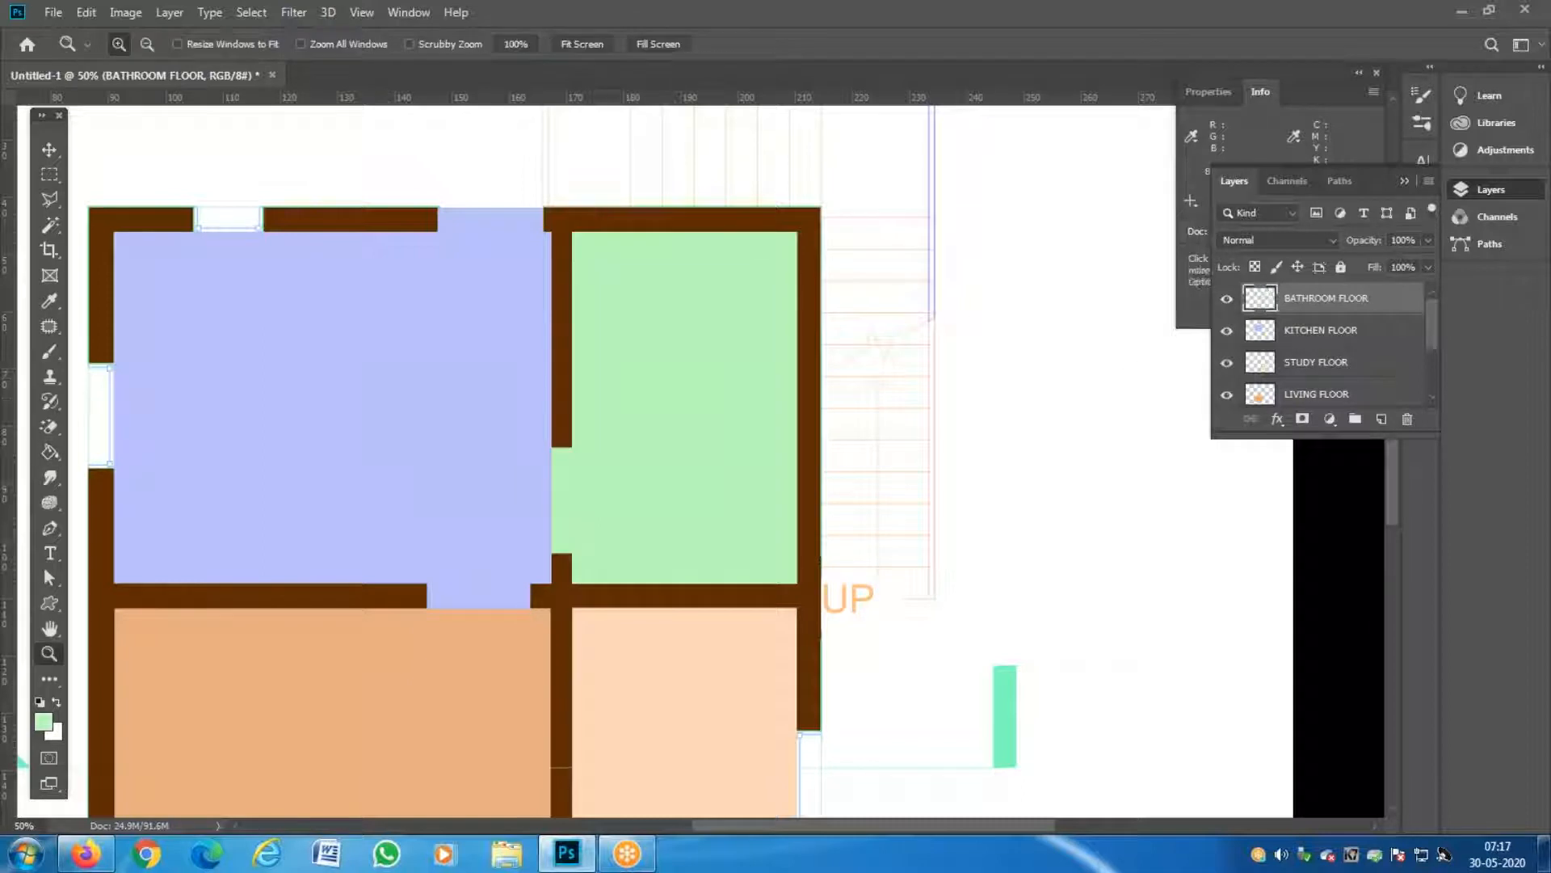
{"action": "left_click_drag", "start_coordinate": [1432, 330], "coordinate": [1437, 393]}
{"action": "left_click", "coordinate": [1366, 330]}
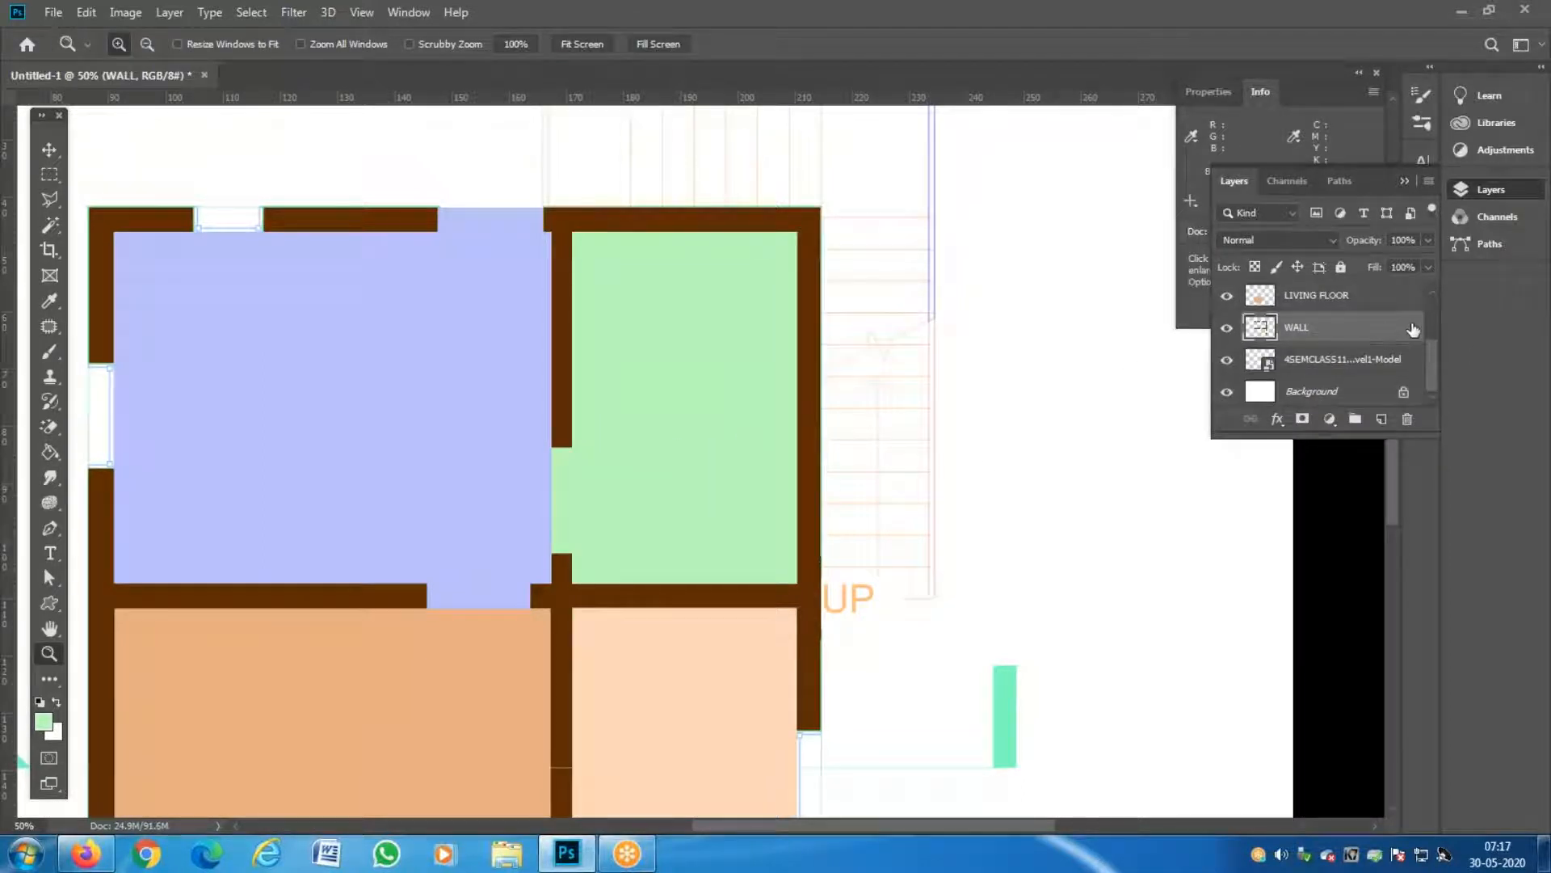
{"action": "double_click", "coordinate": [1413, 330]}
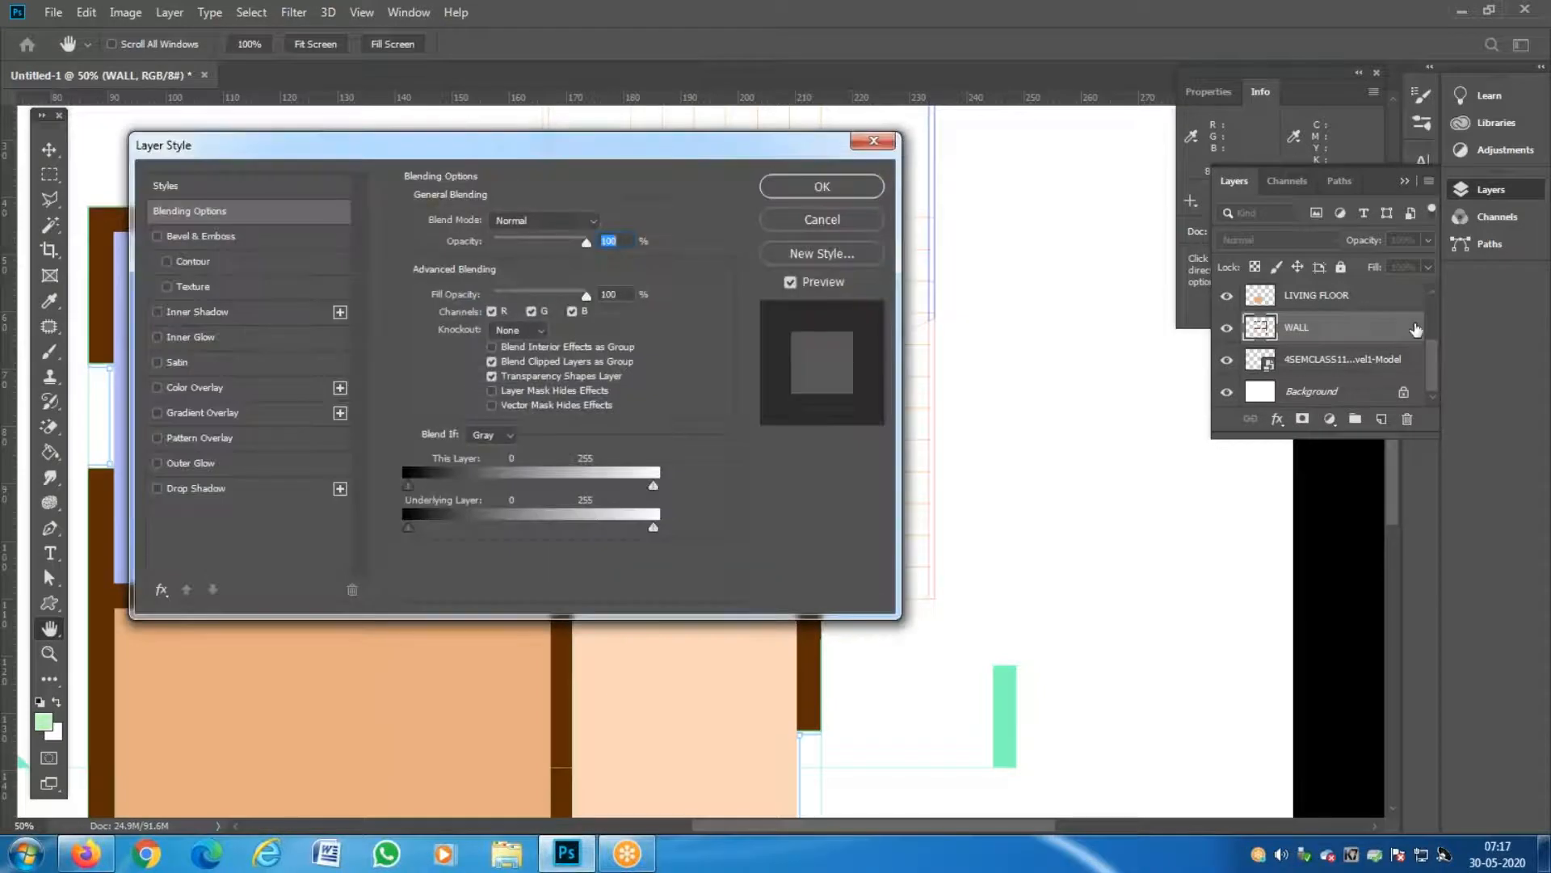
{"action": "left_click", "coordinate": [197, 488]}
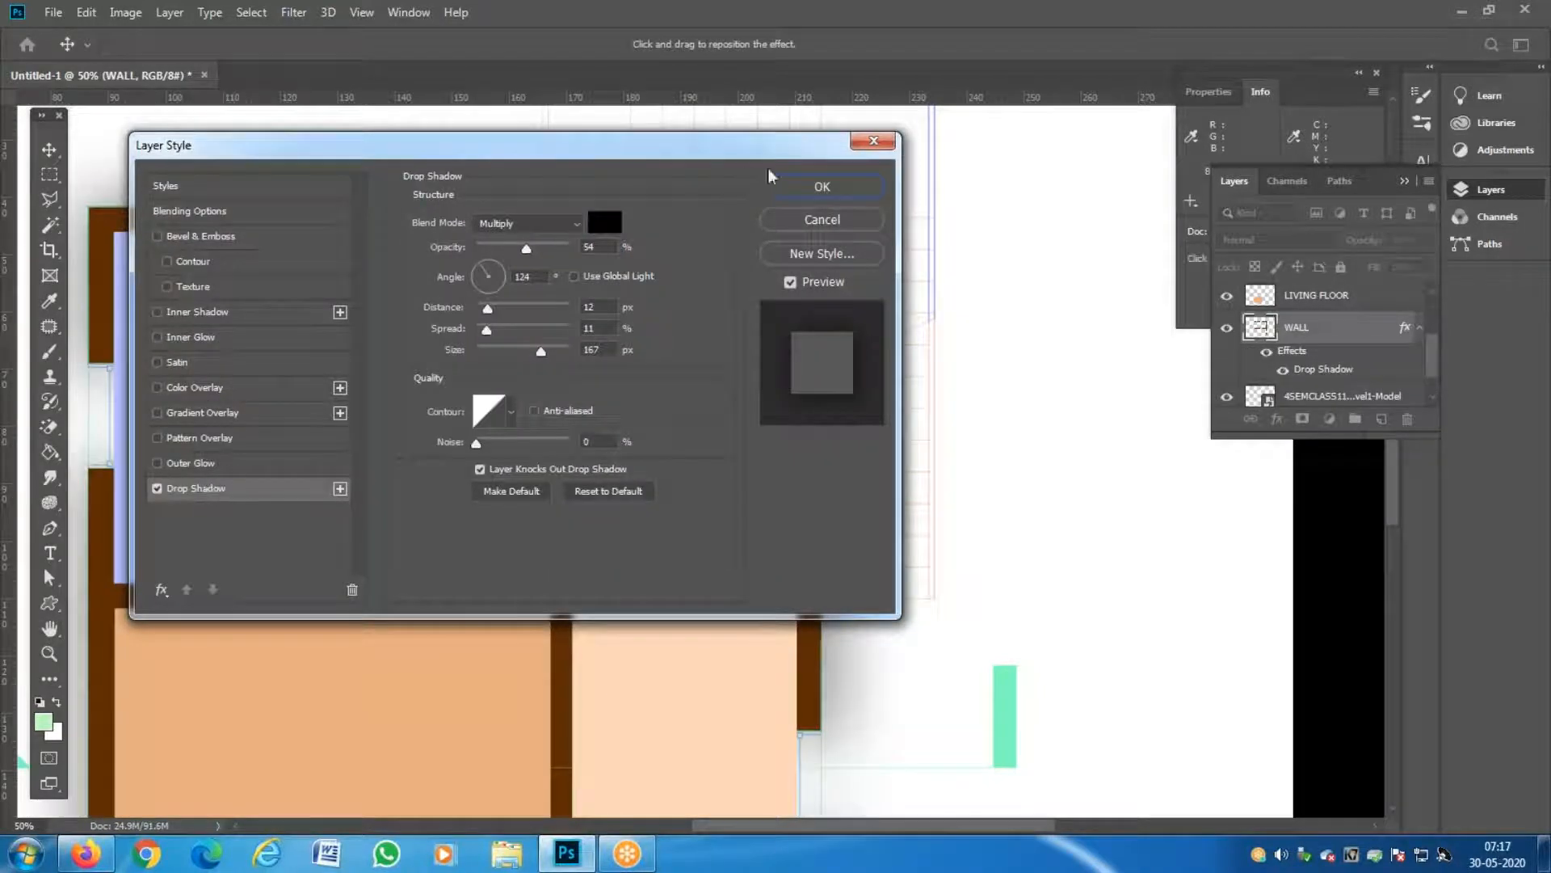
{"action": "left_click", "coordinate": [847, 198]}
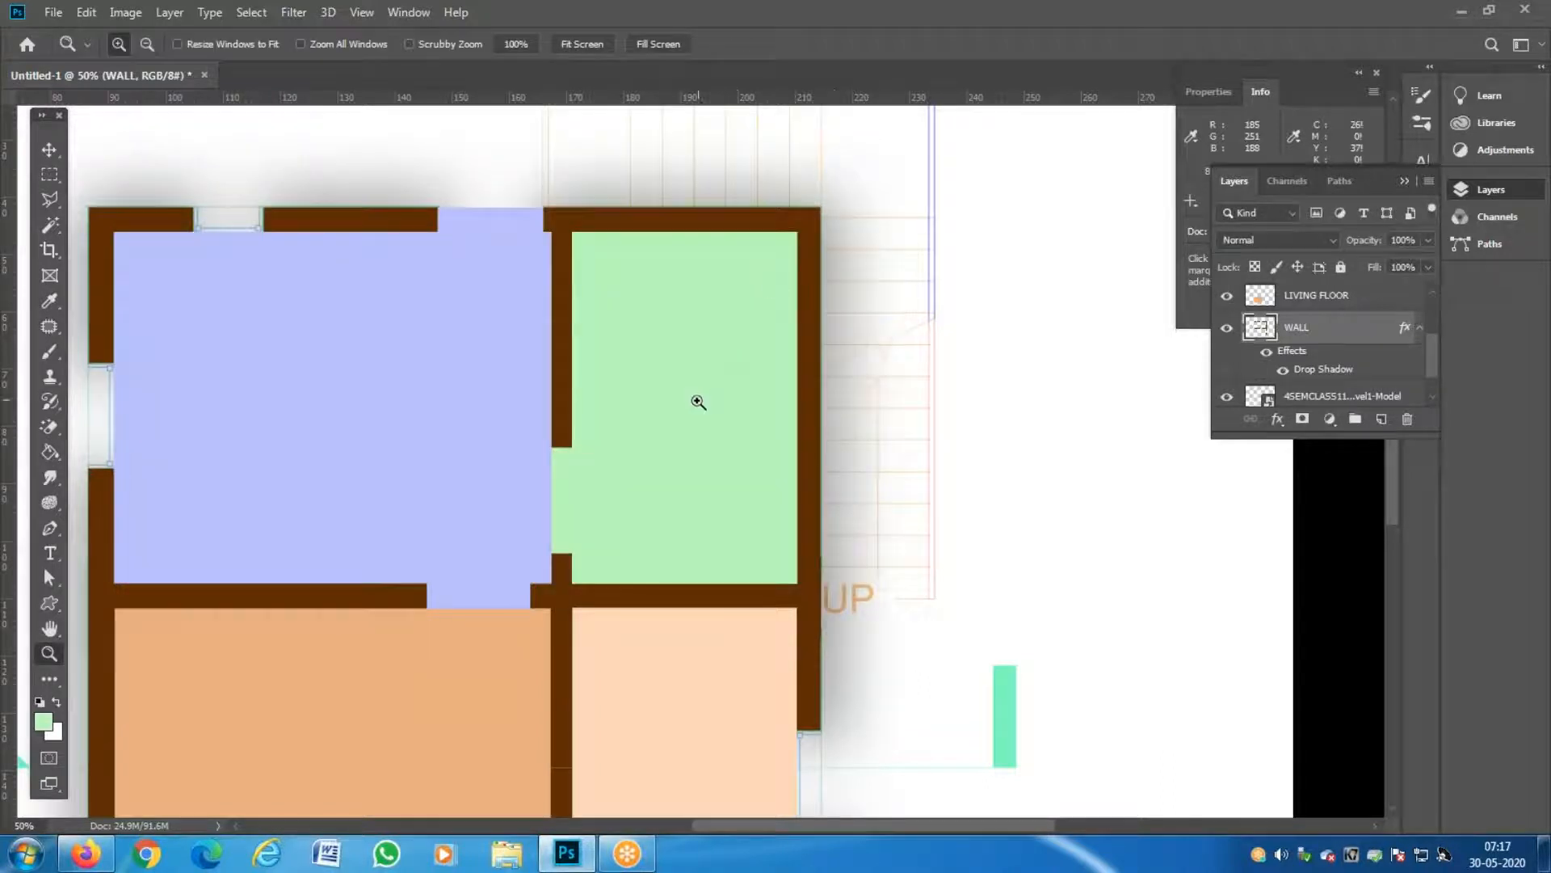
Move the WALL layer above all the room floor layers, up to the top of the layer stack.
{"action": "scroll", "coordinate": [696, 402], "scroll_direction": "down", "scroll_amount": 2}
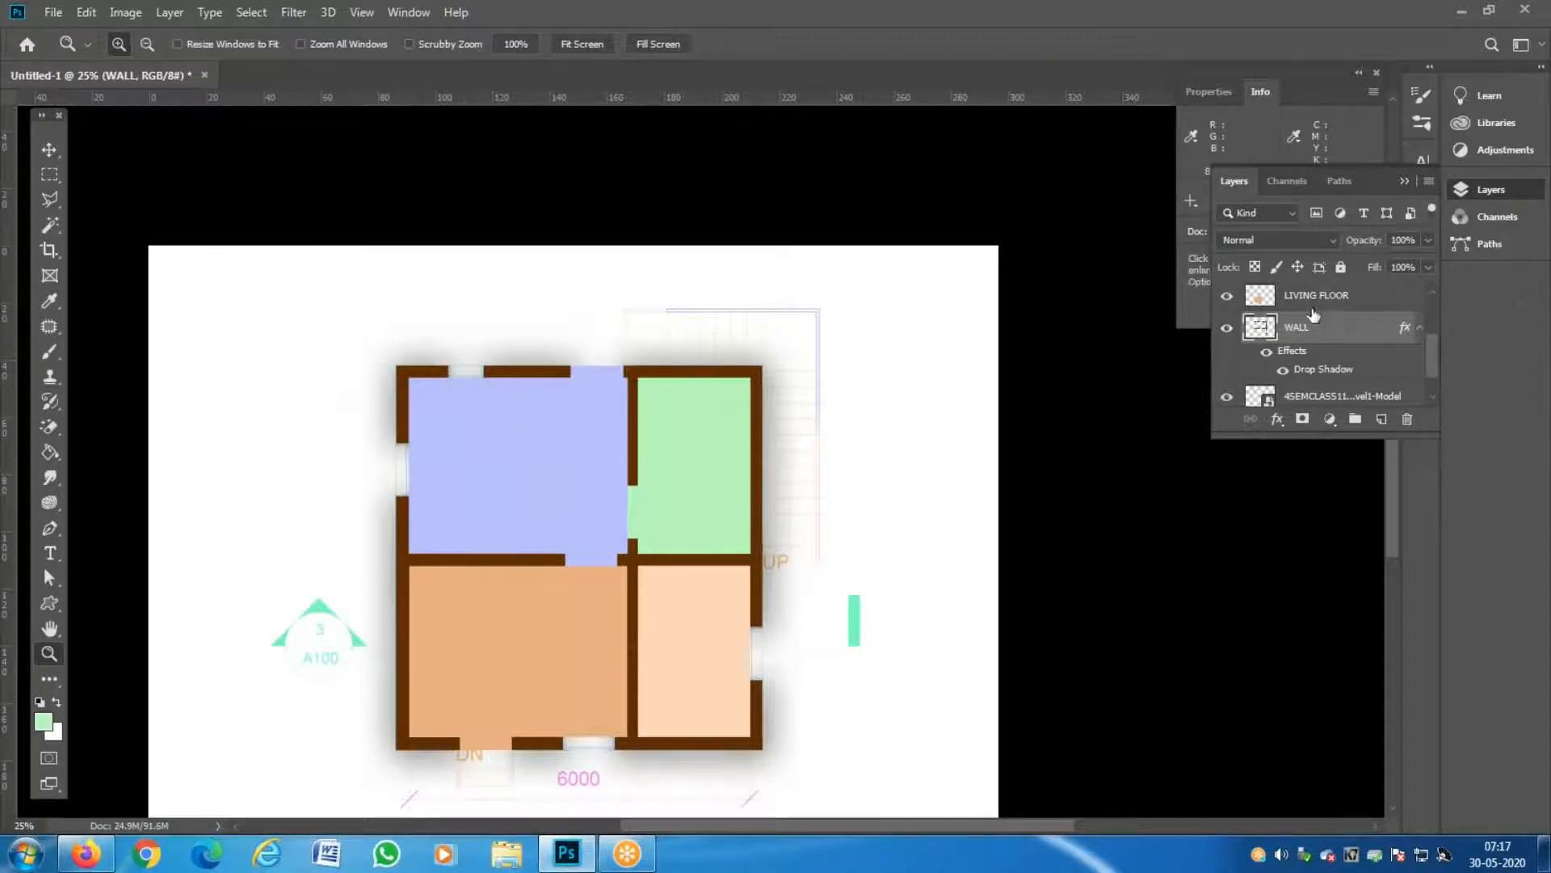
{"action": "left_click_drag", "start_coordinate": [1344, 331], "coordinate": [1353, 298]}
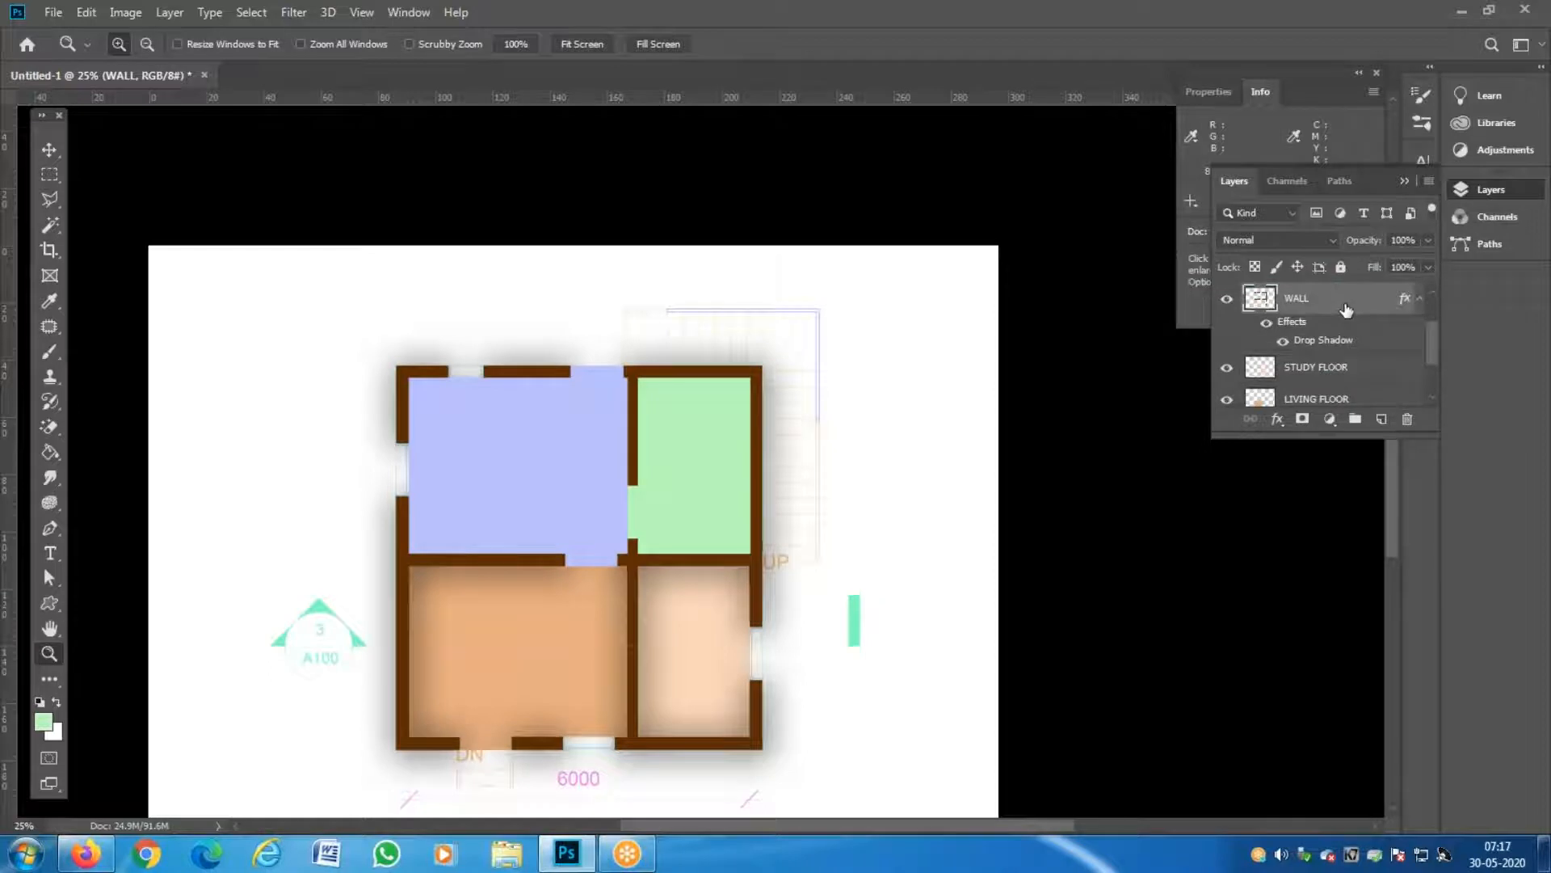
{"action": "scroll", "coordinate": [1403, 330], "scroll_direction": "up", "scroll_amount": 2}
{"action": "left_click_drag", "start_coordinate": [1342, 369], "coordinate": [1349, 297]}
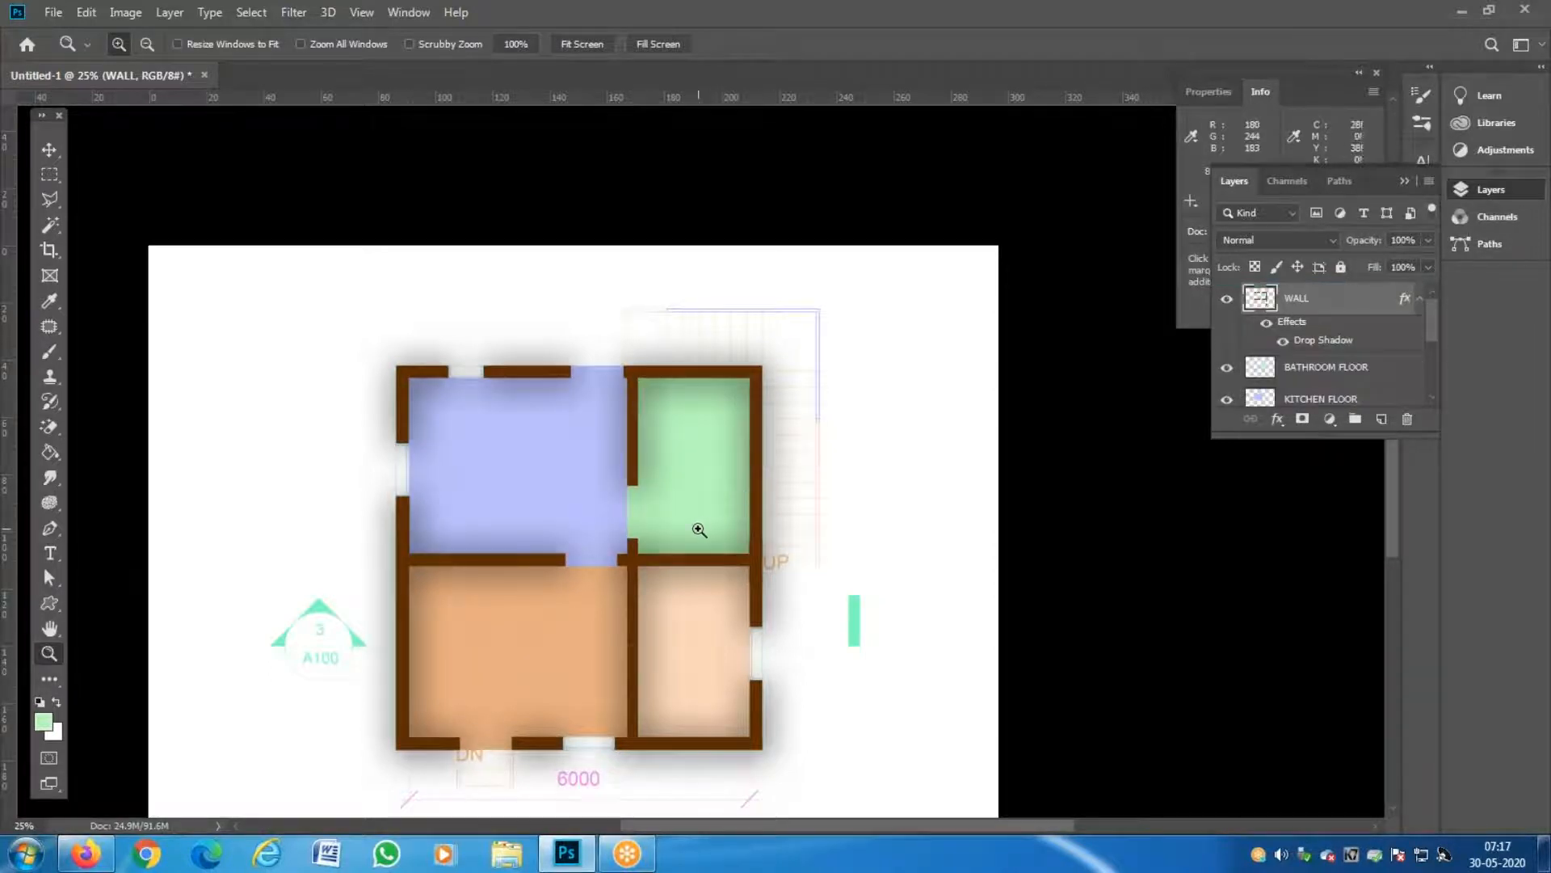
{"action": "left_click", "coordinate": [494, 437]}
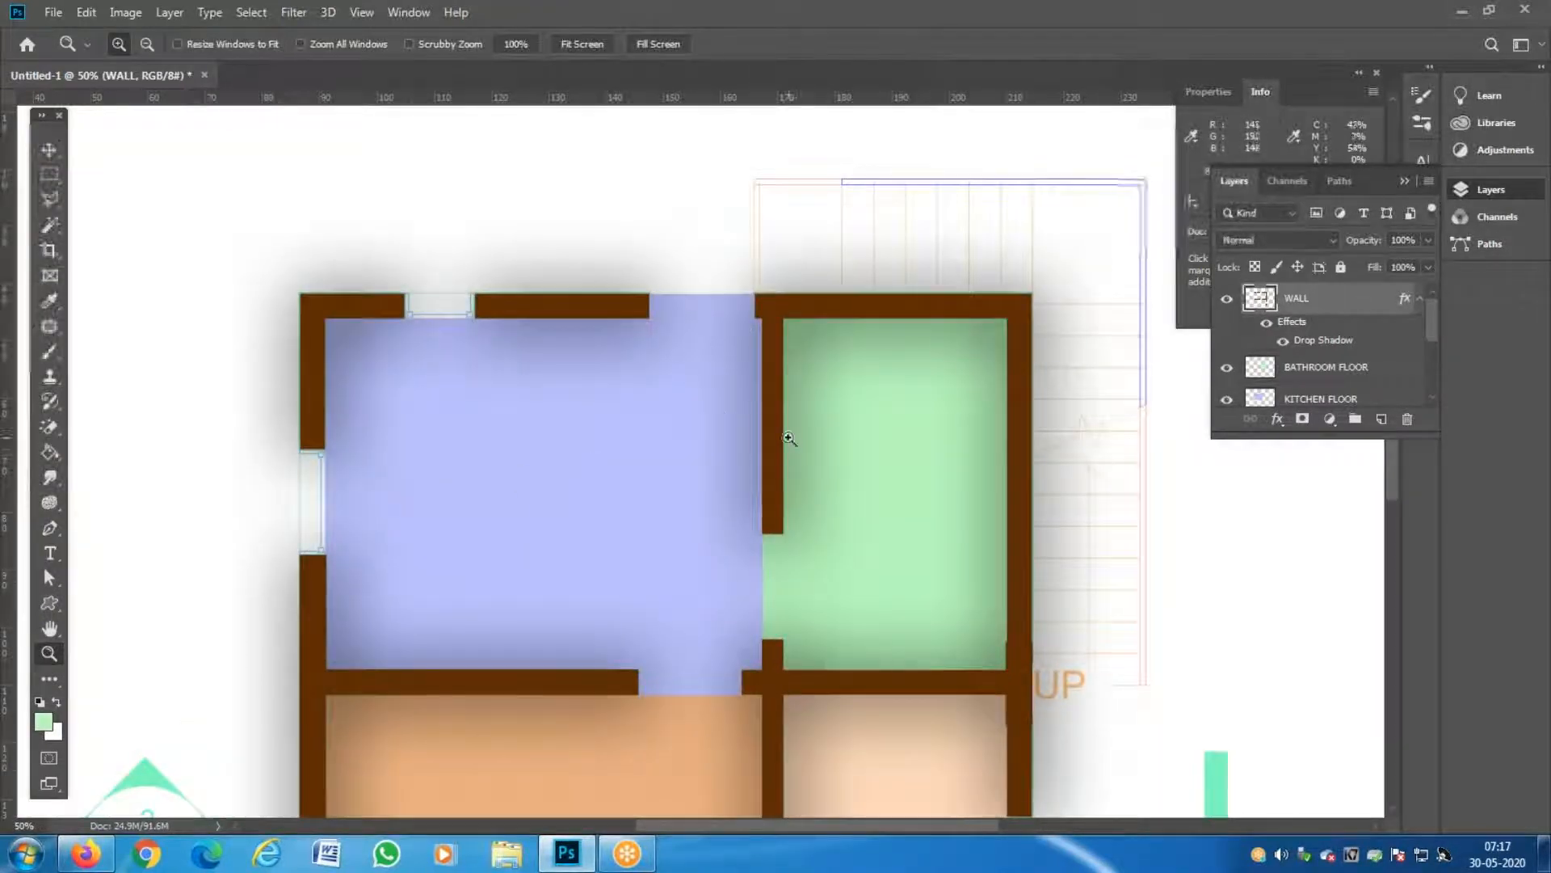
{"action": "scroll", "coordinate": [666, 388], "scroll_direction": "down", "scroll_amount": 2}
{"action": "scroll", "coordinate": [665, 401], "scroll_direction": "down", "scroll_amount": 5}
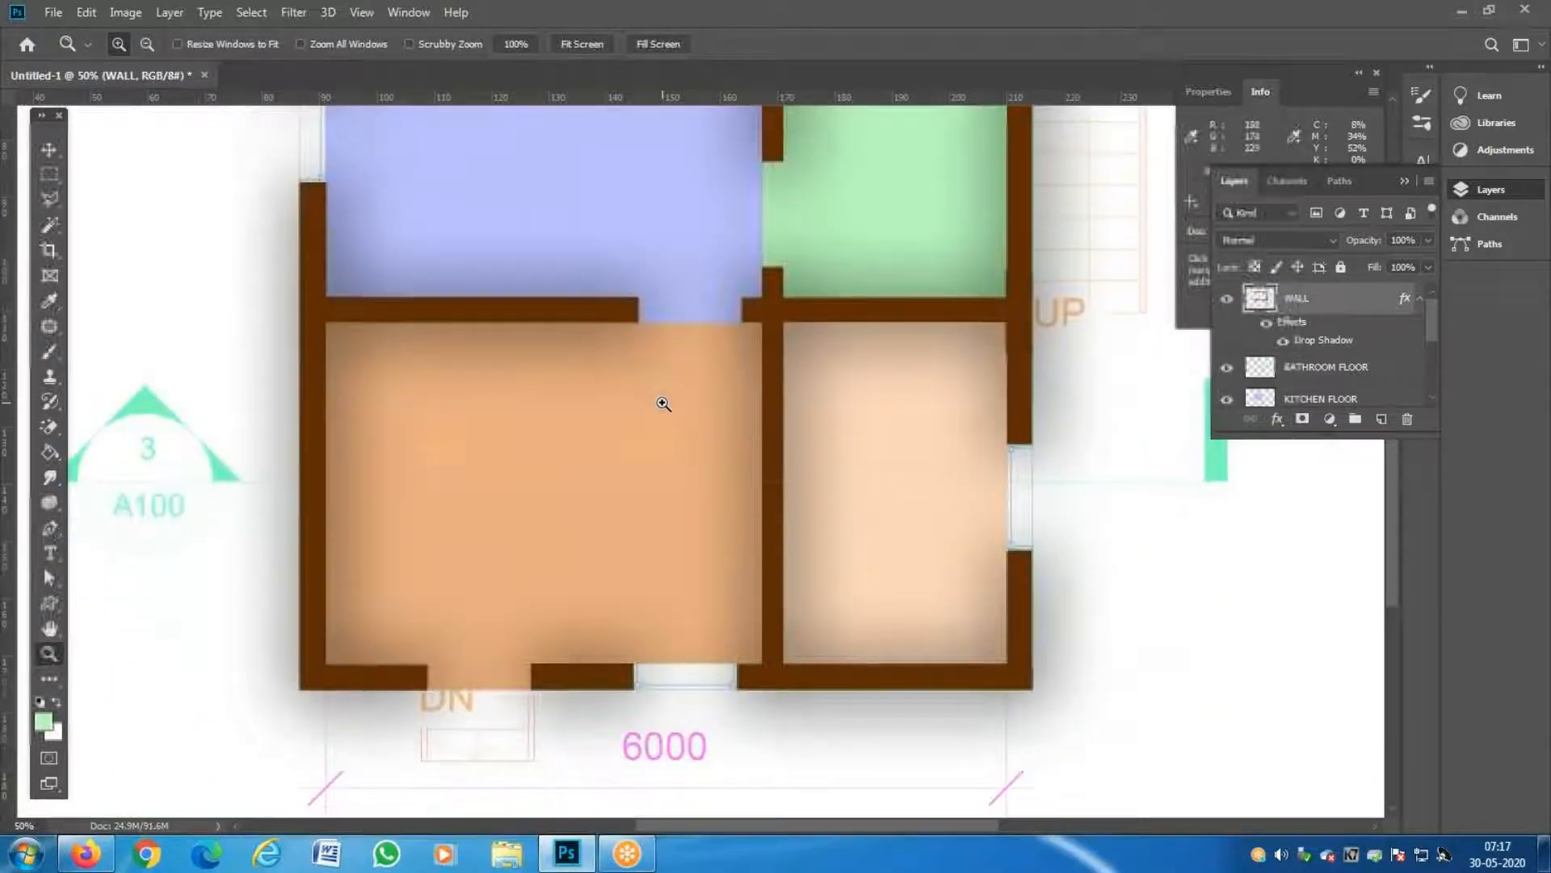
{"action": "scroll", "coordinate": [660, 408], "scroll_direction": "up", "scroll_amount": 3}
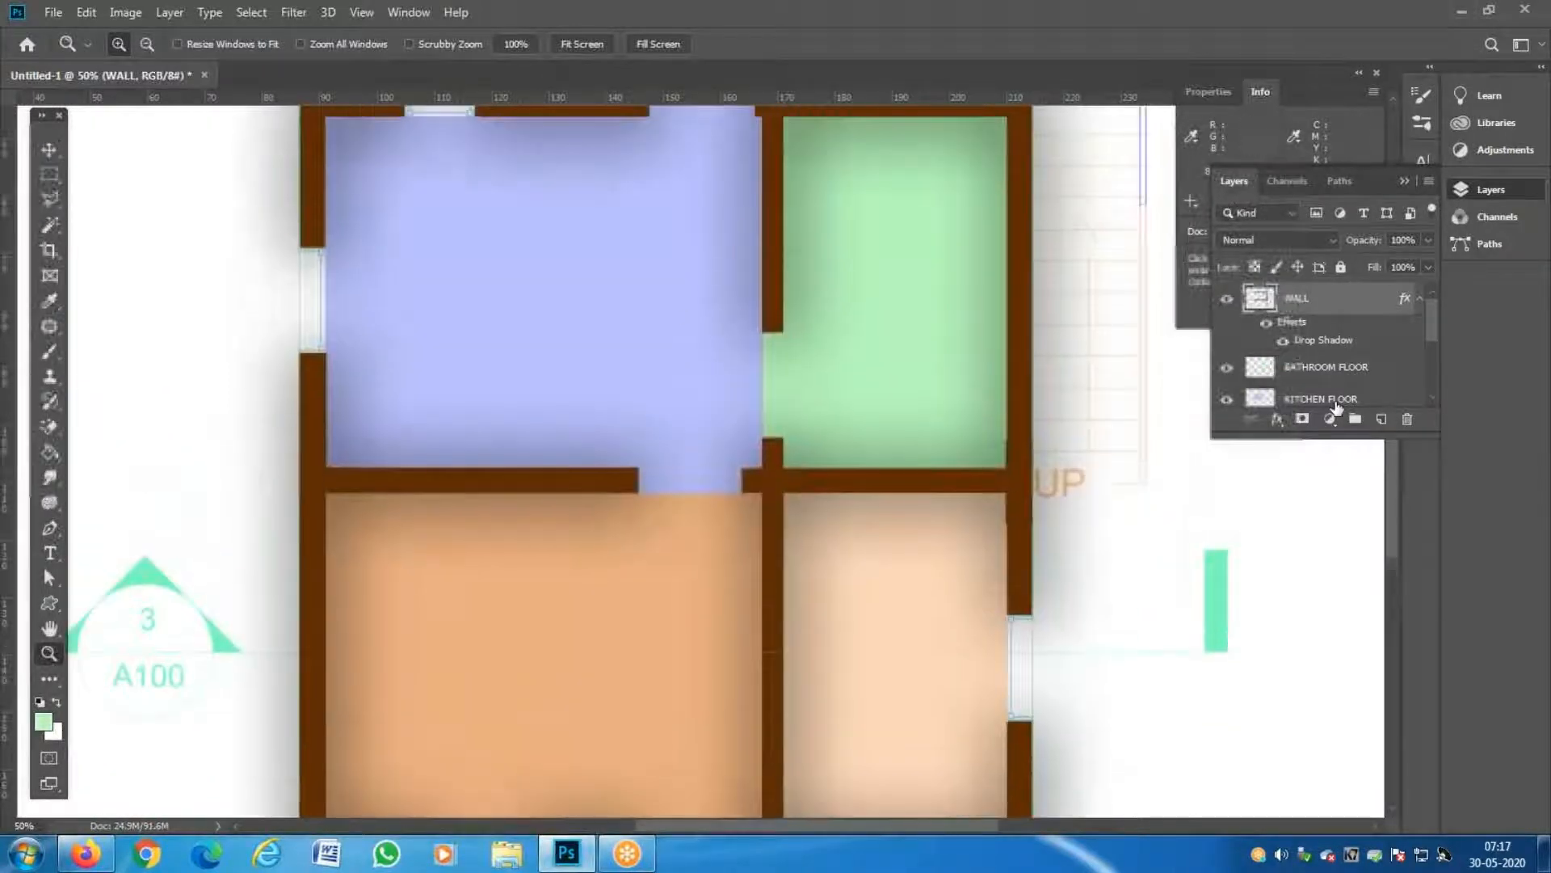
{"action": "scroll", "coordinate": [665, 320], "scroll_direction": "down", "scroll_amount": 1}
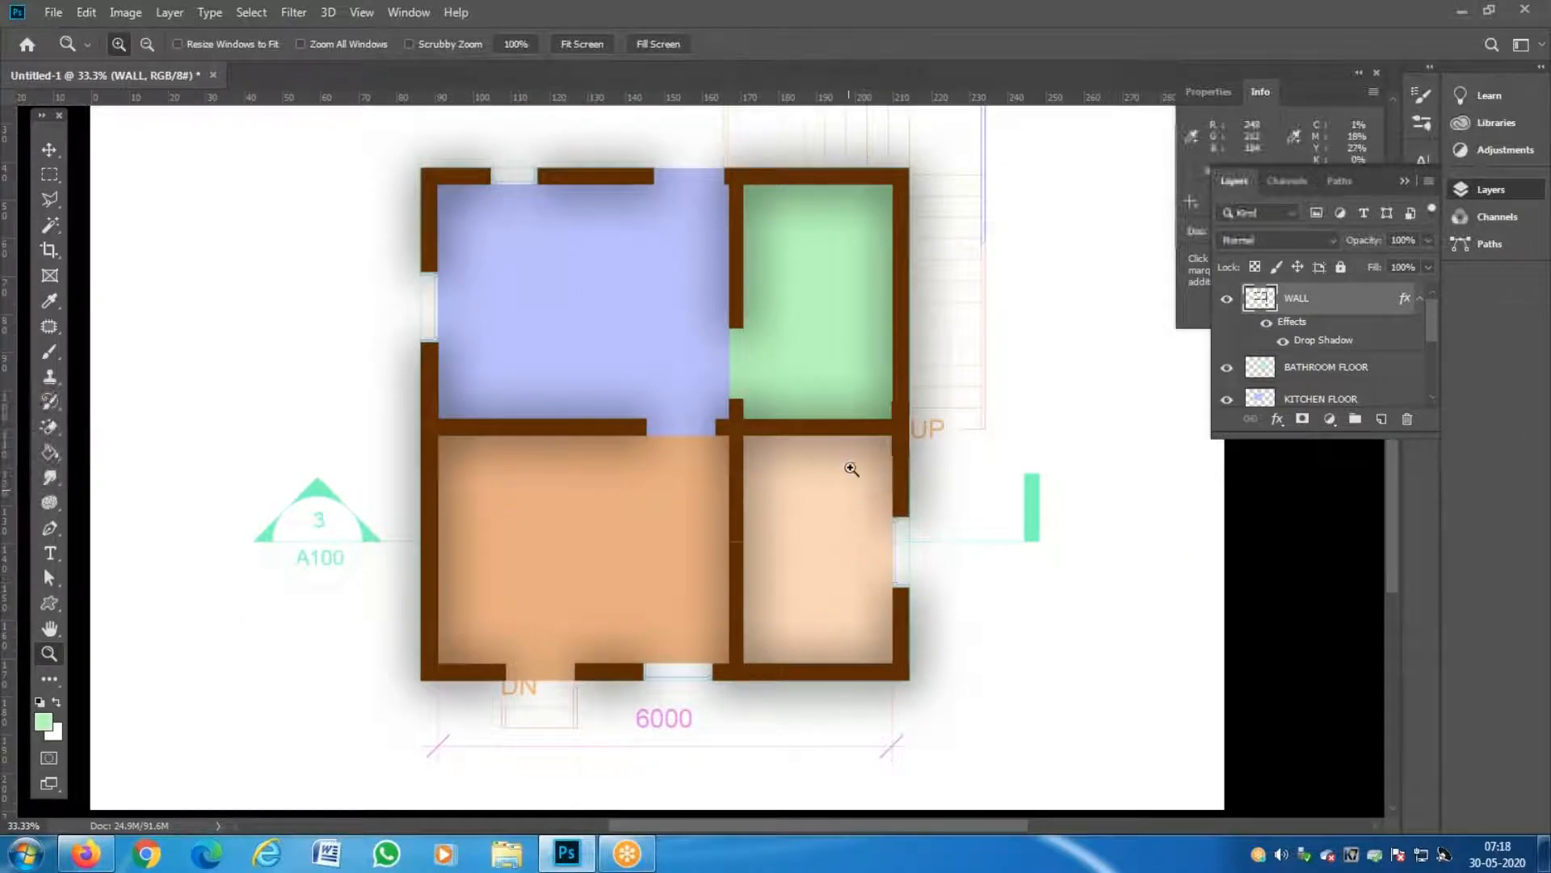
{"action": "scroll", "coordinate": [1335, 369], "scroll_direction": "down", "scroll_amount": 5}
{"action": "left_click", "coordinate": [1334, 325]}
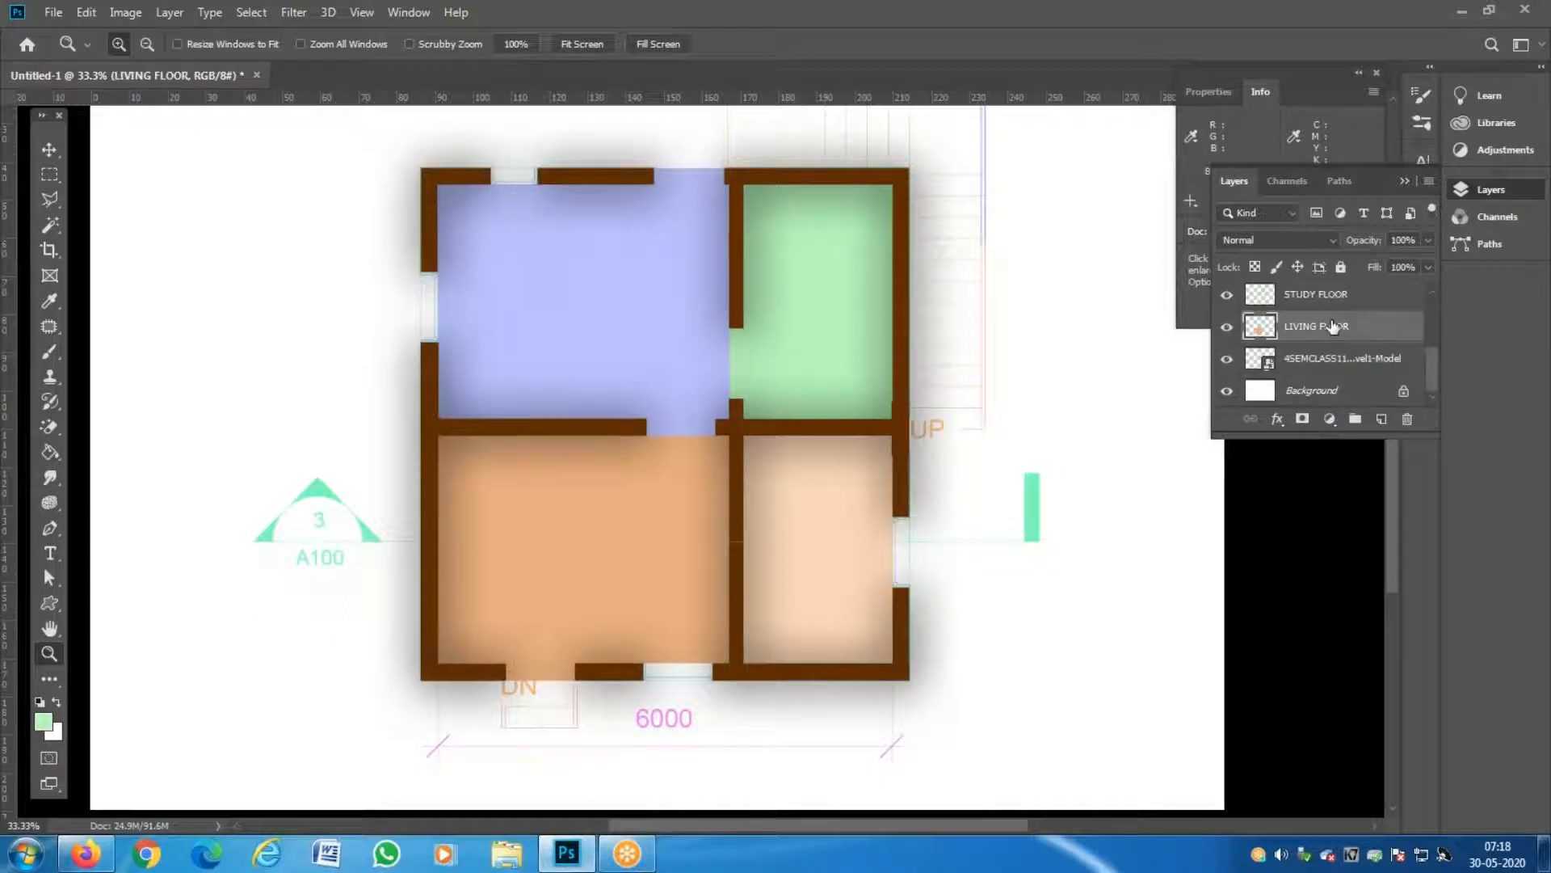
{"action": "double_click", "coordinate": [1395, 329]}
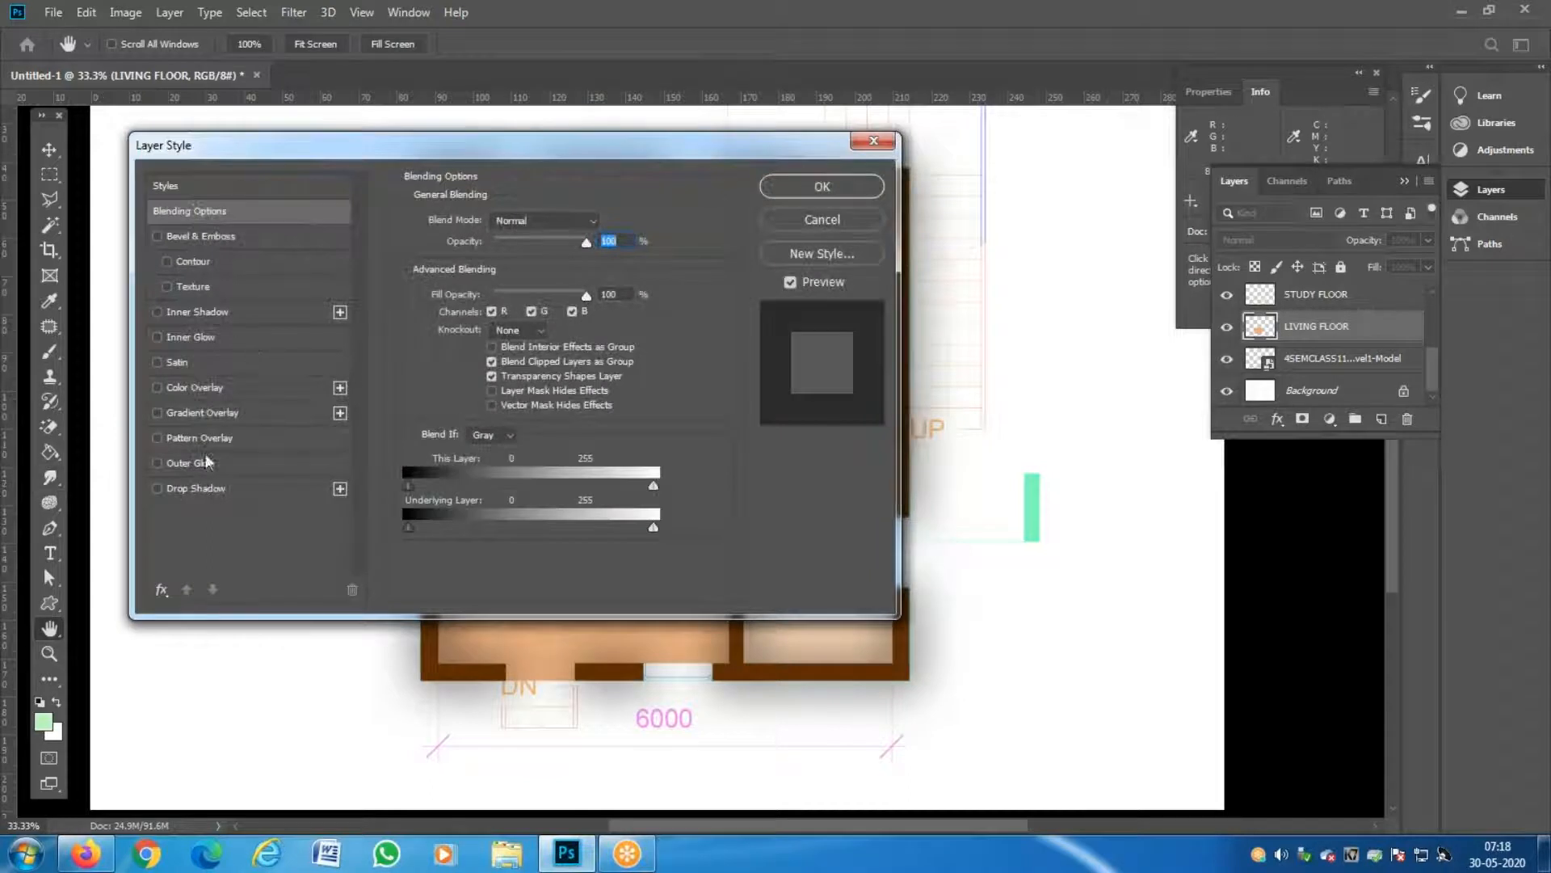
{"action": "left_click", "coordinate": [185, 440]}
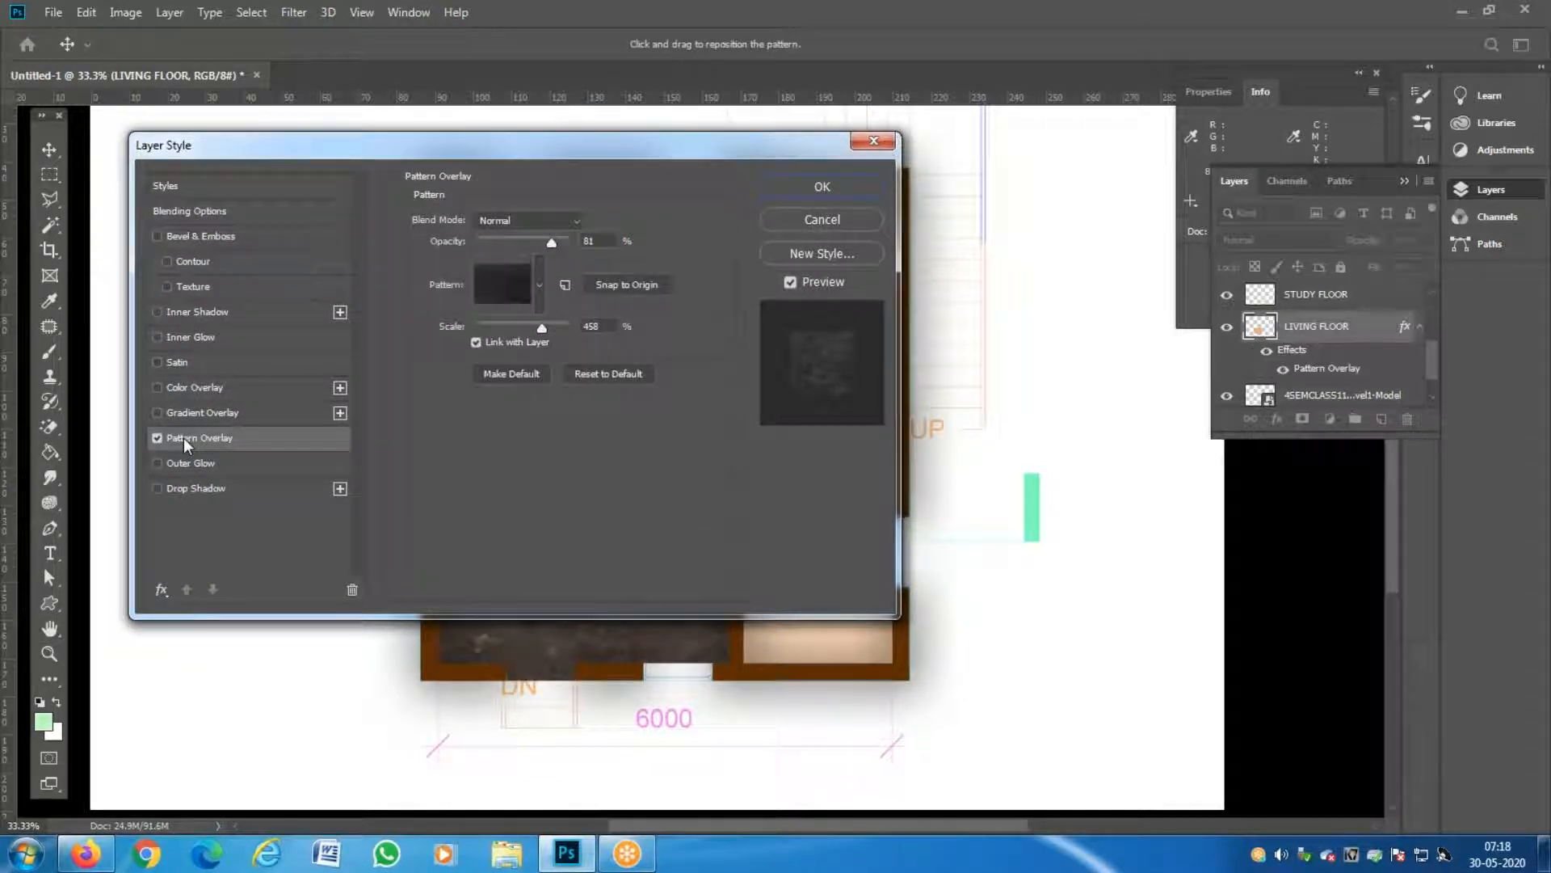
{"action": "key", "text": "Escape"}
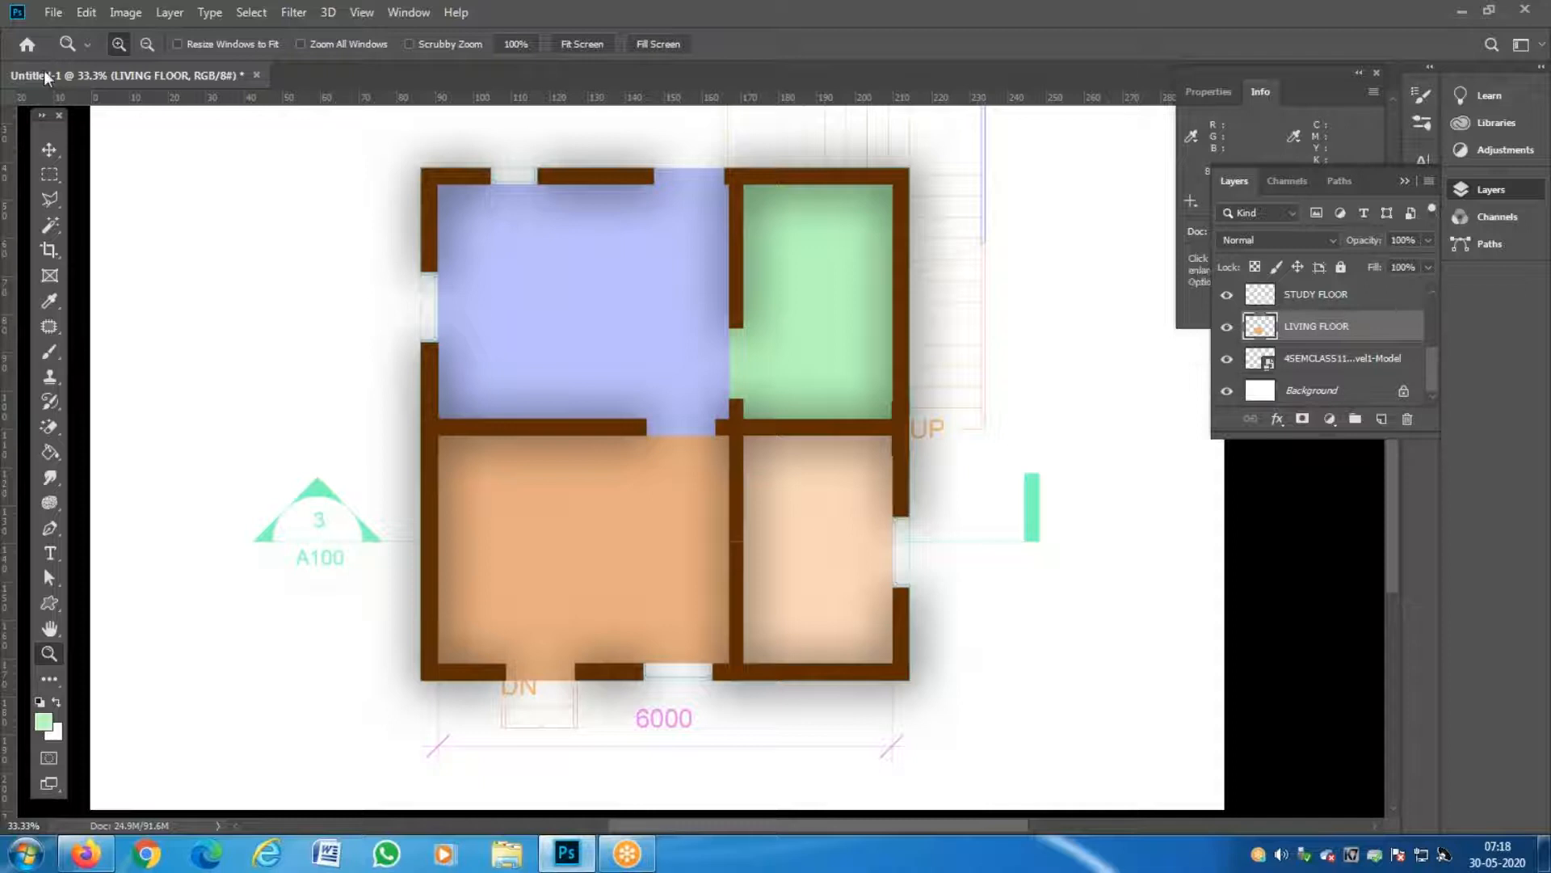
Open the wood texture Archinteriors10_009_NATURAL WOODwood.jpg from the MATERIALS folder on drive D.
{"action": "left_click", "coordinate": [53, 13]}
{"action": "left_click", "coordinate": [61, 48]}
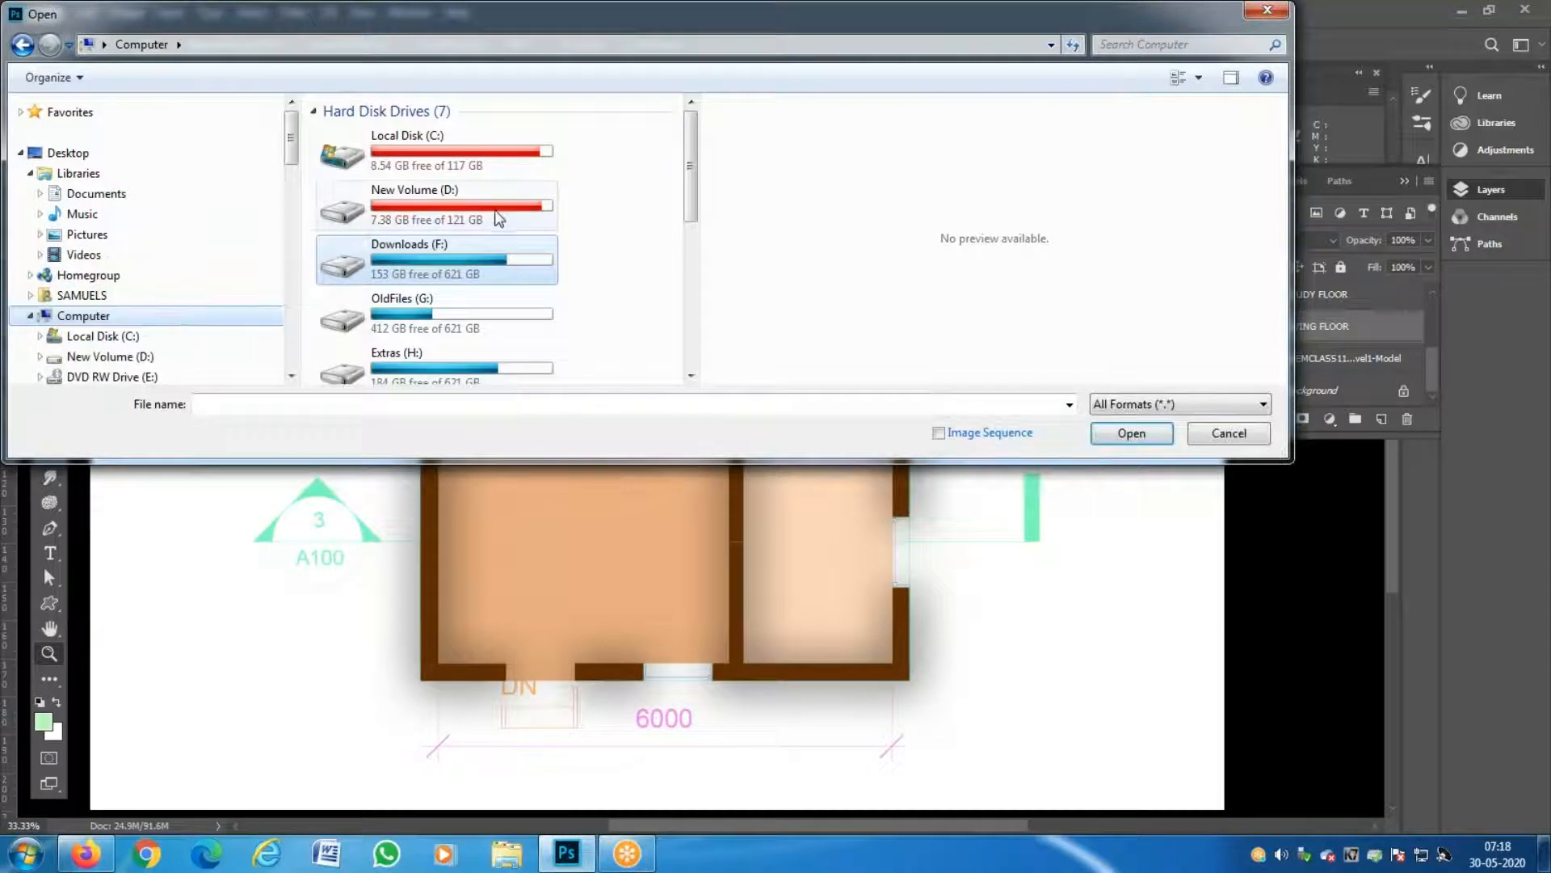
{"action": "double_click", "coordinate": [377, 202]}
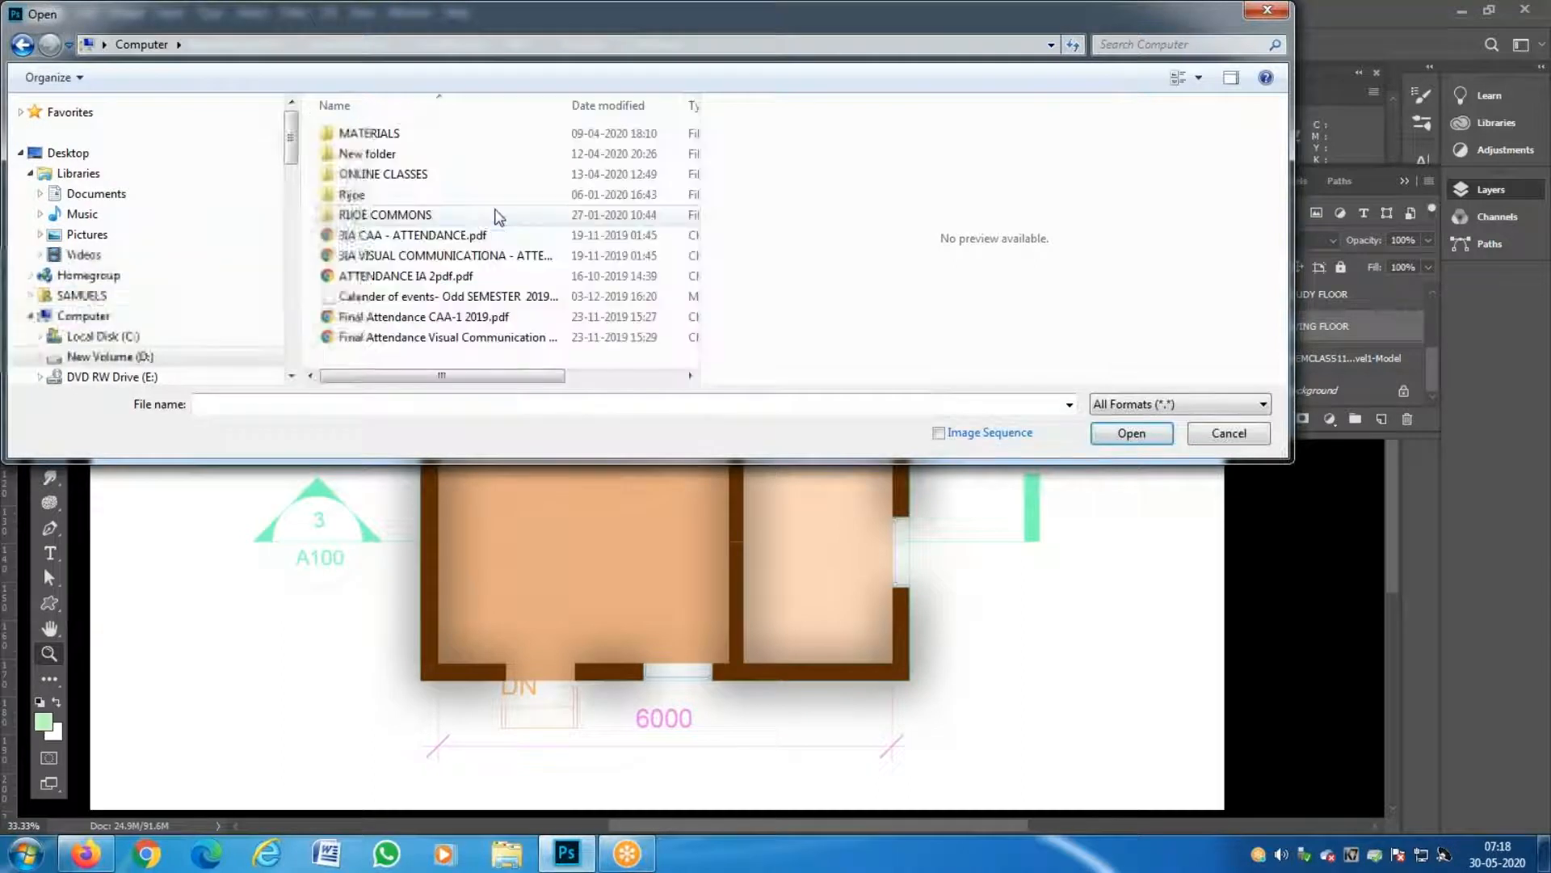
{"action": "double_click", "coordinate": [353, 194]}
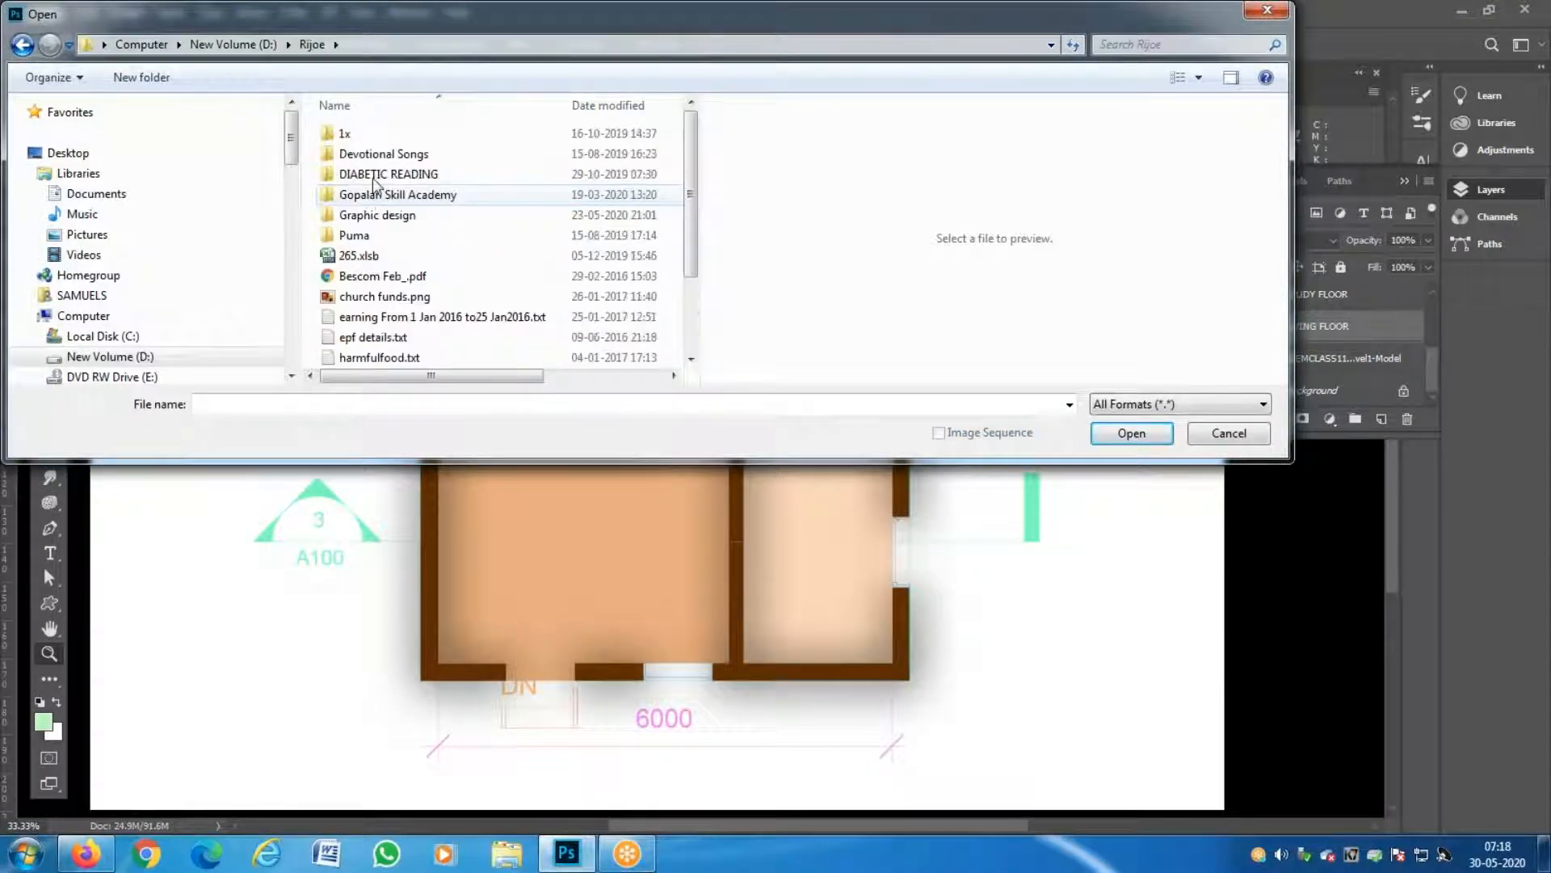
{"action": "left_click", "coordinate": [223, 44]}
{"action": "double_click", "coordinate": [364, 134]}
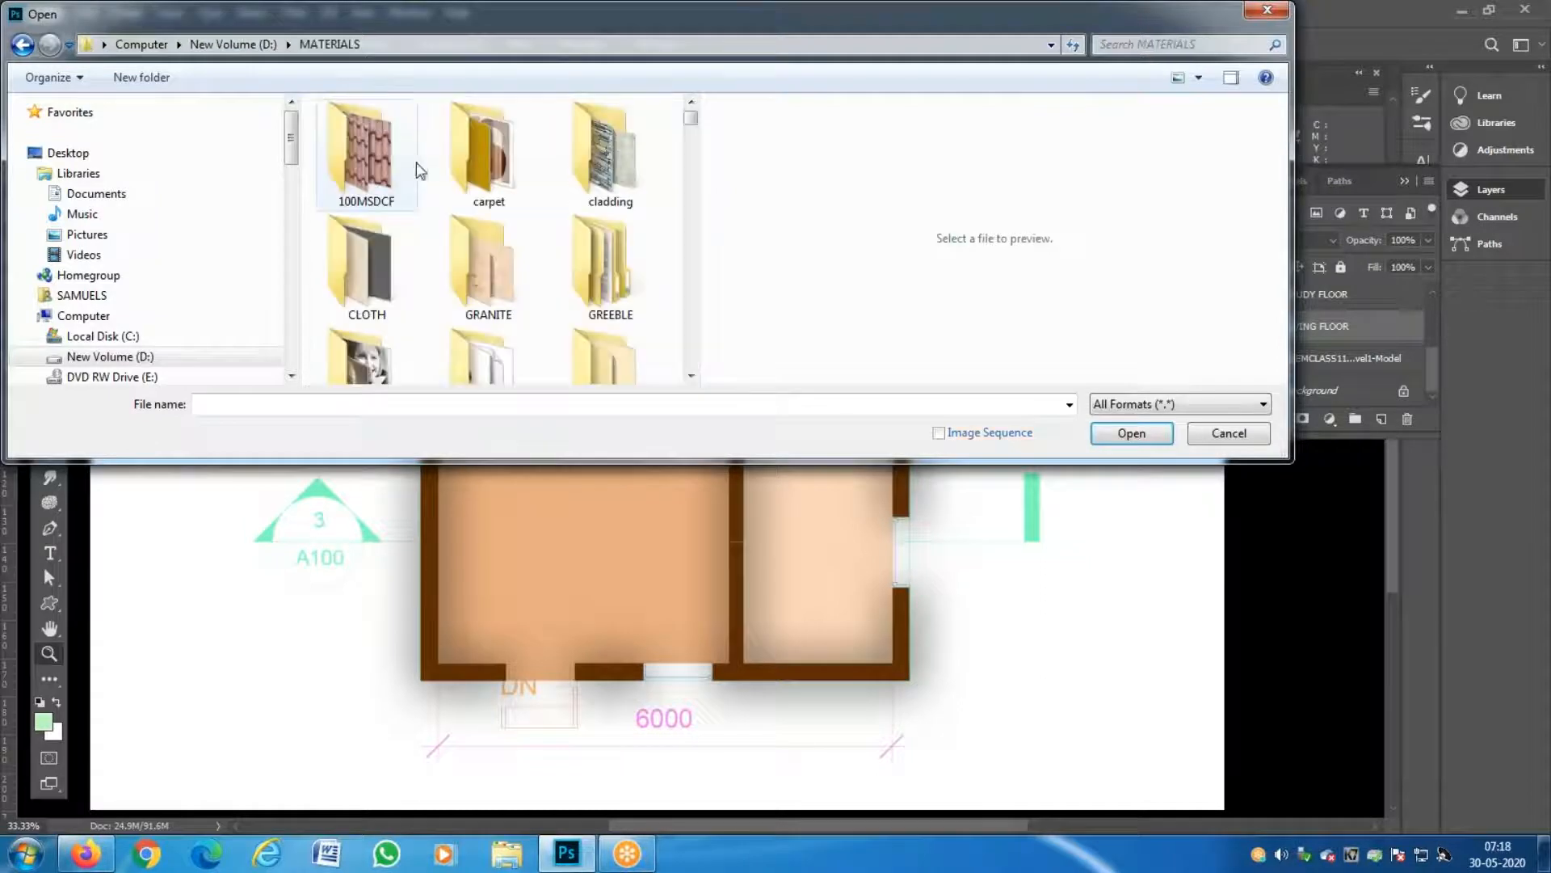
{"action": "scroll", "coordinate": [502, 260], "scroll_direction": "down", "scroll_amount": 10}
{"action": "scroll", "coordinate": [495, 279], "scroll_direction": "down", "scroll_amount": 10}
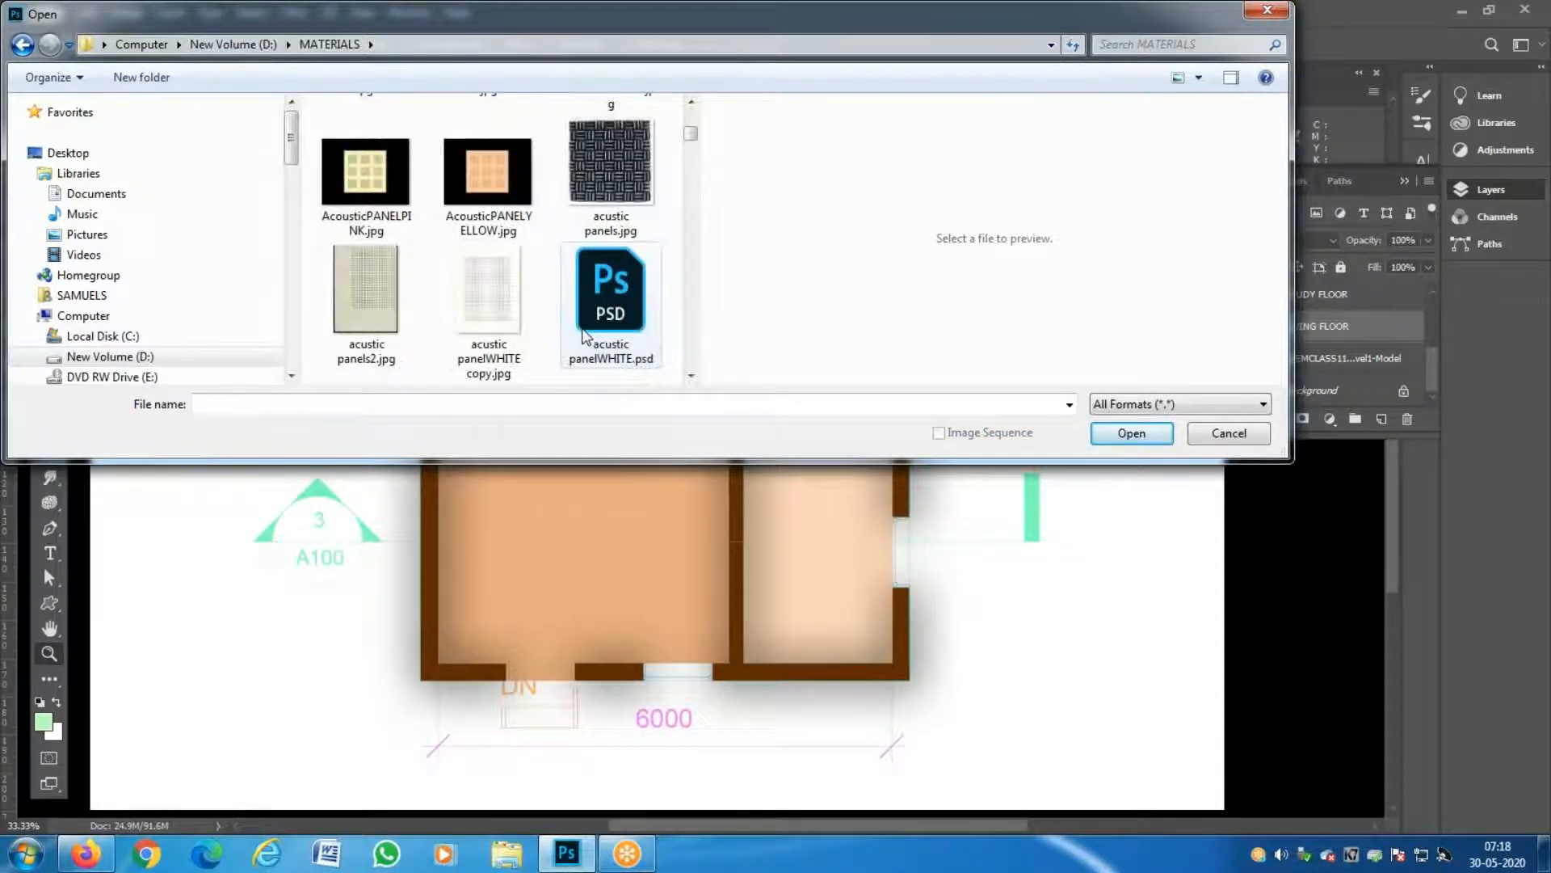
{"action": "scroll", "coordinate": [583, 335], "scroll_direction": "down", "scroll_amount": 5}
{"action": "scroll", "coordinate": [585, 323], "scroll_direction": "up", "scroll_amount": 4}
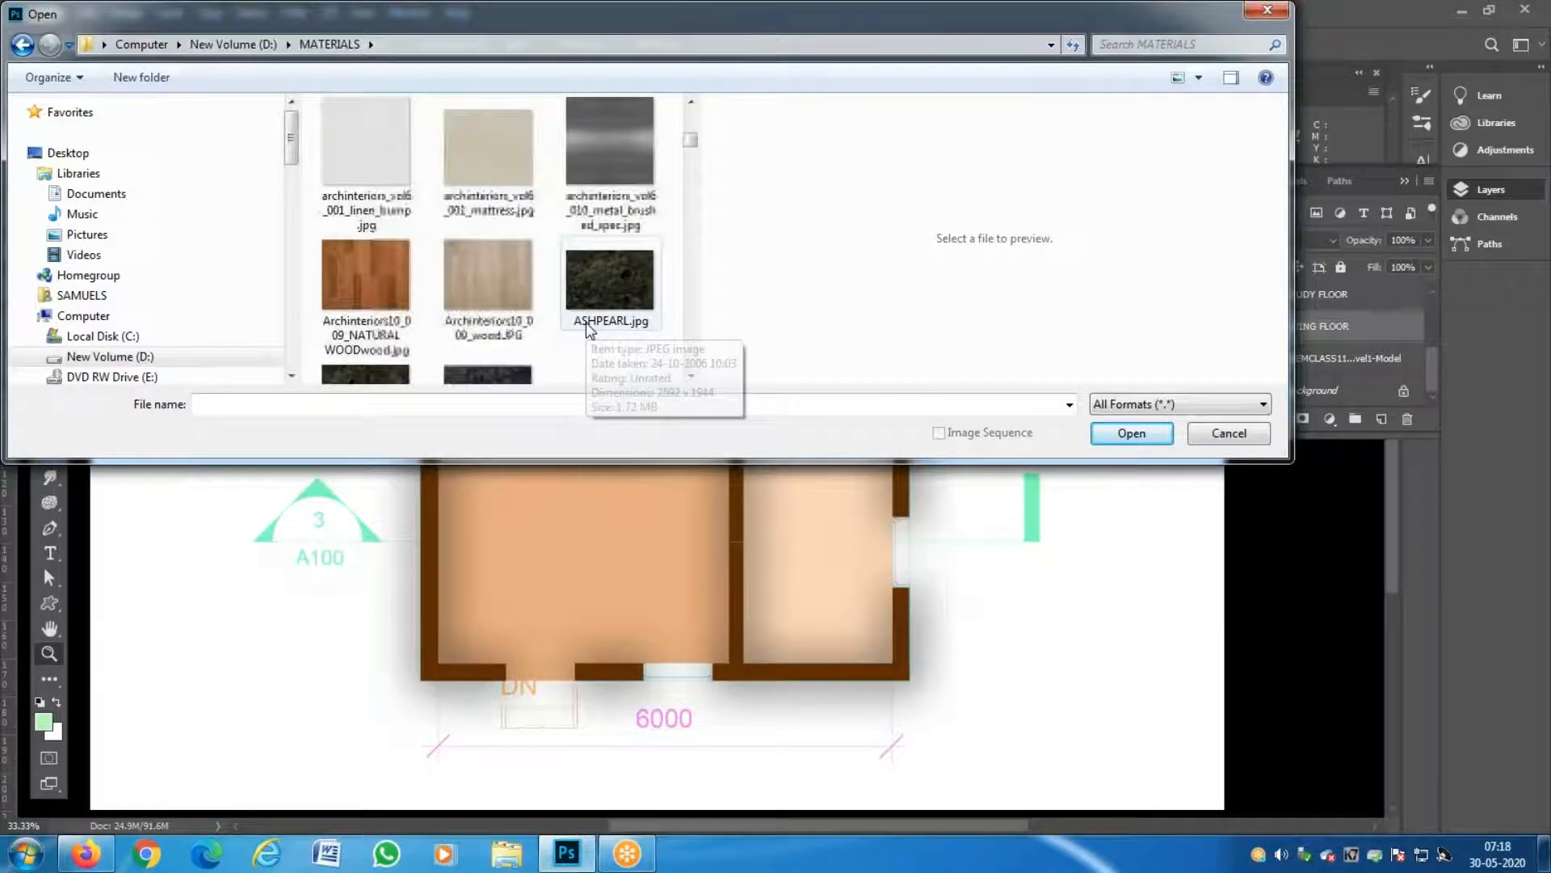
{"action": "left_click", "coordinate": [401, 274]}
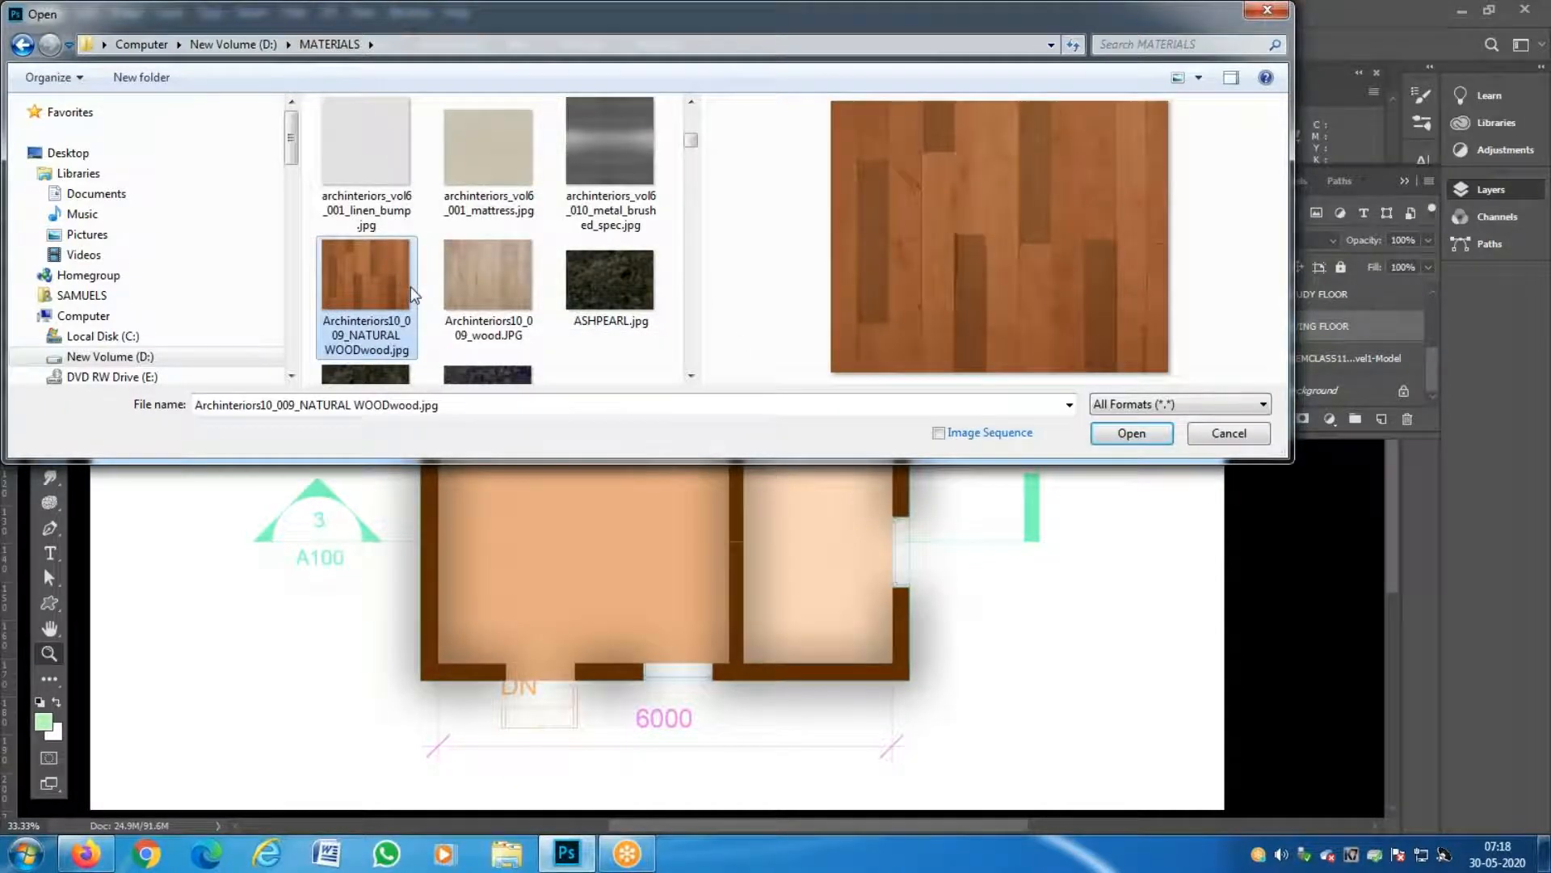
{"action": "double_click", "coordinate": [411, 288]}
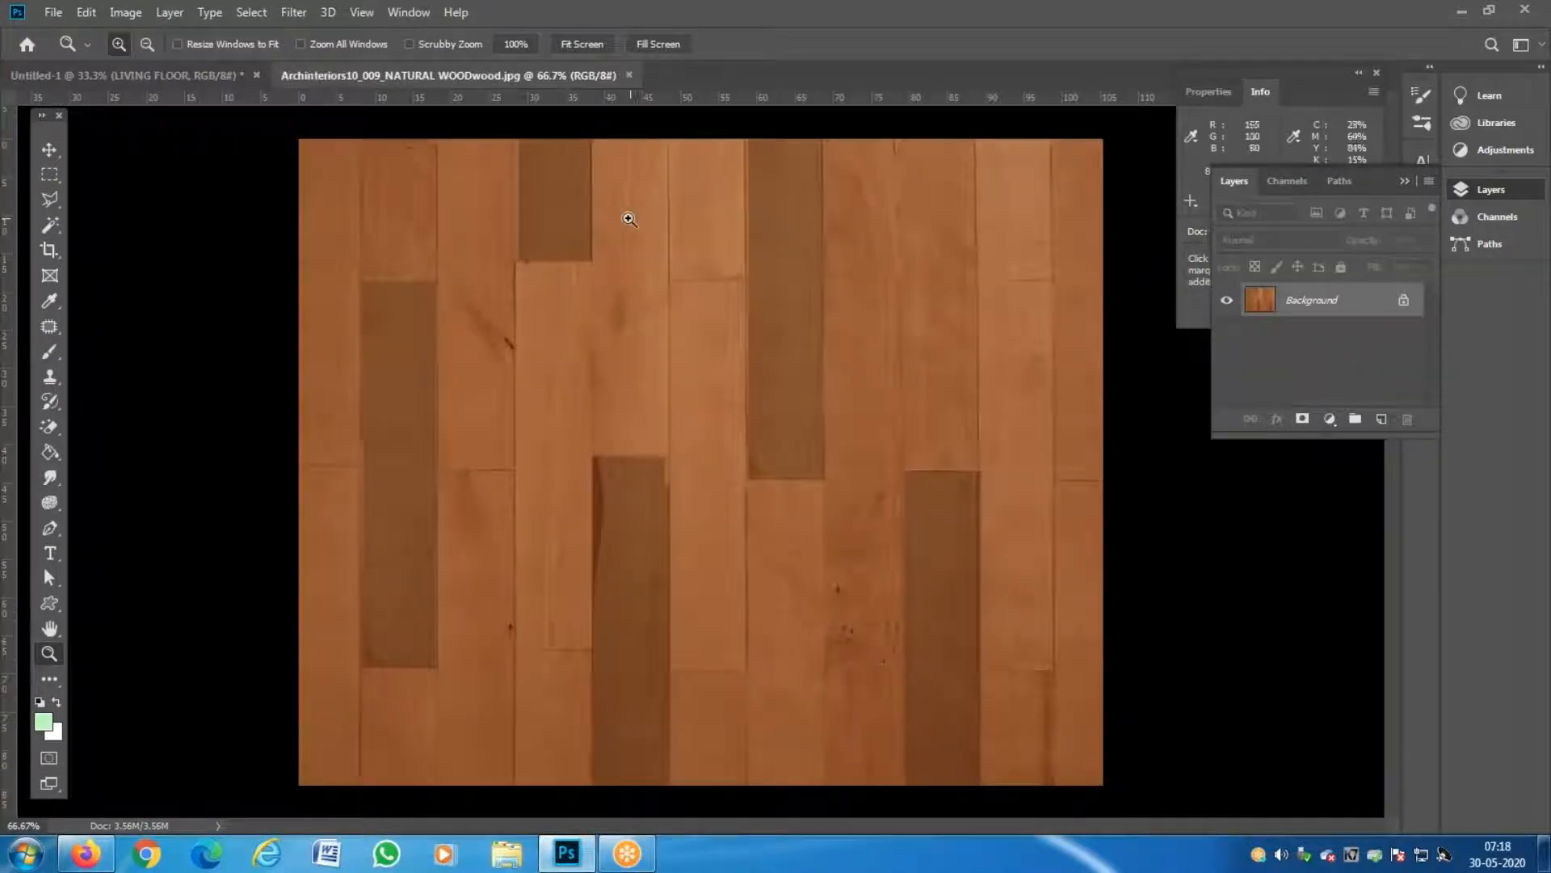
Select the entire wood texture image with the Rectangular Marquee.
{"action": "key", "text": "ctrl+a"}
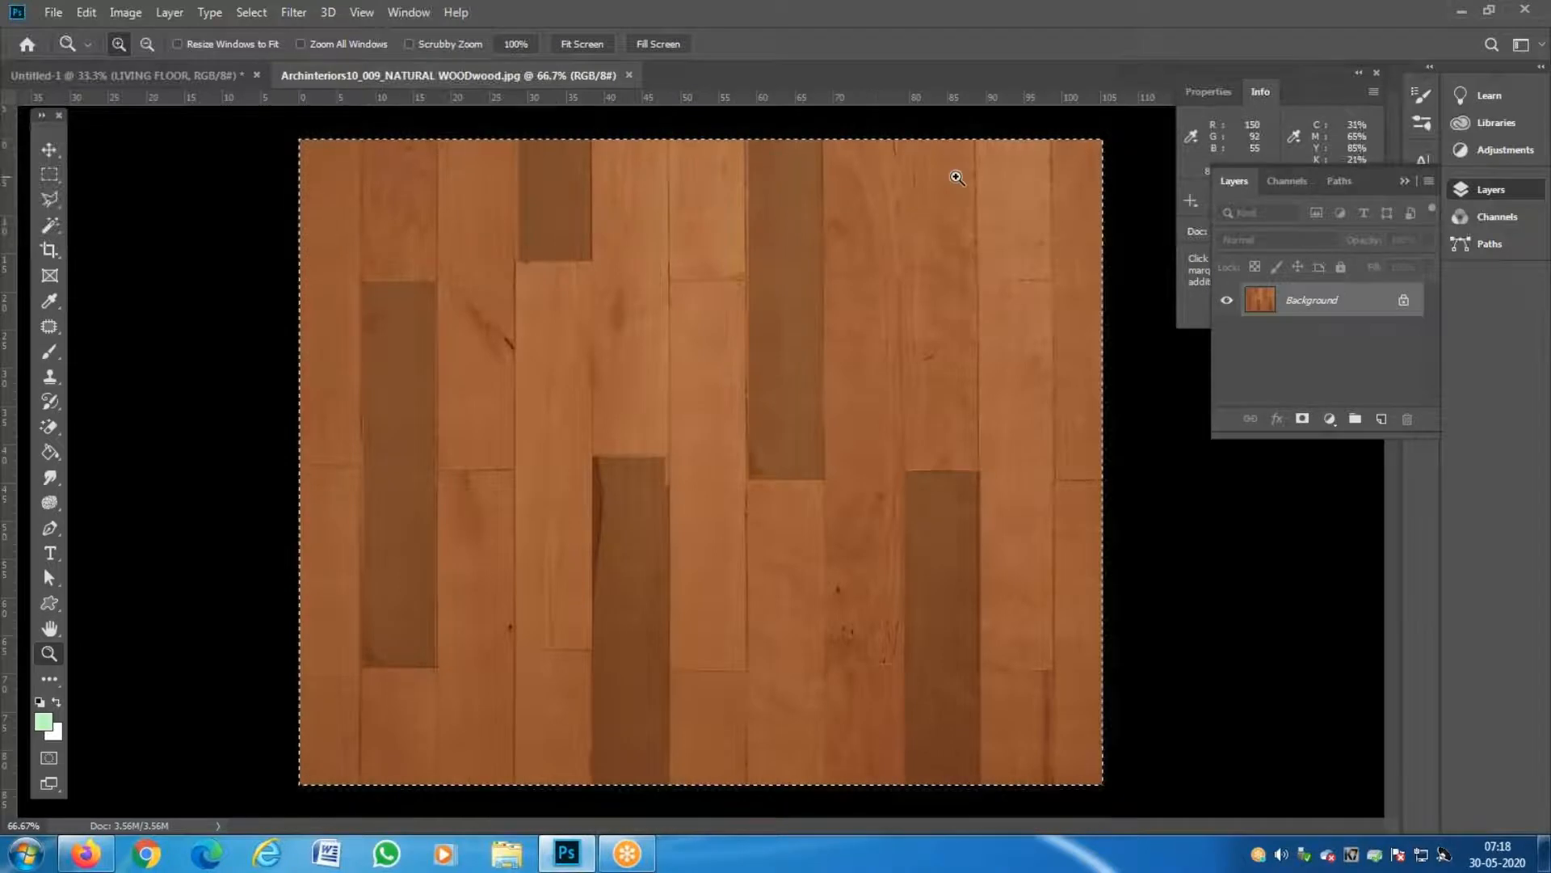
{"action": "key", "text": "ctrl+d"}
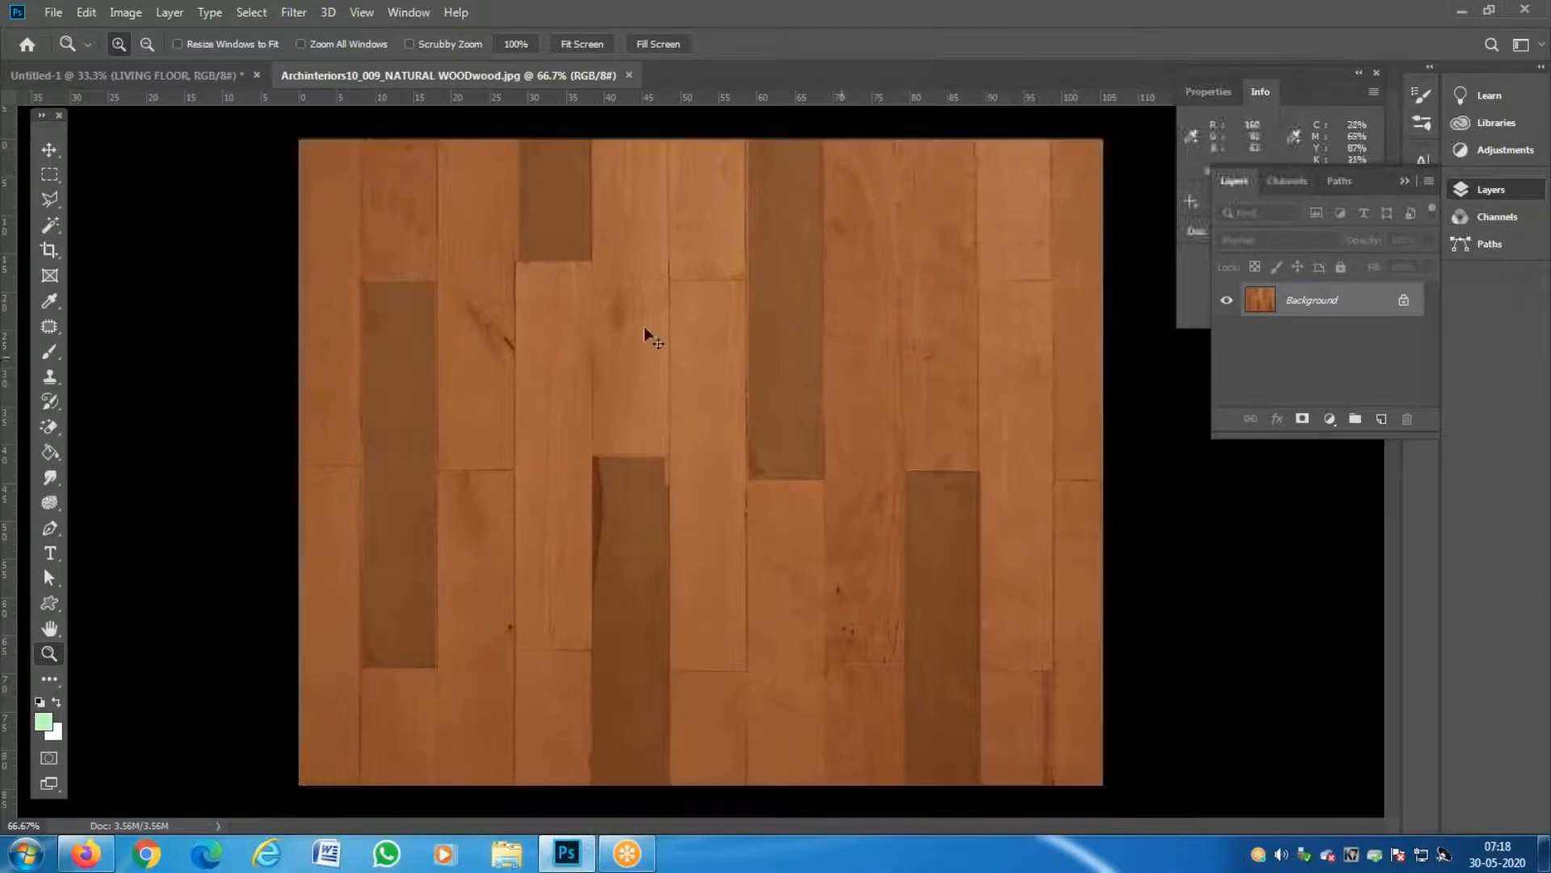
{"action": "left_click", "coordinate": [49, 174]}
{"action": "left_click_drag", "start_coordinate": [299, 143], "coordinate": [1163, 745]}
{"action": "left_click_drag", "start_coordinate": [299, 141], "coordinate": [1496, 792]}
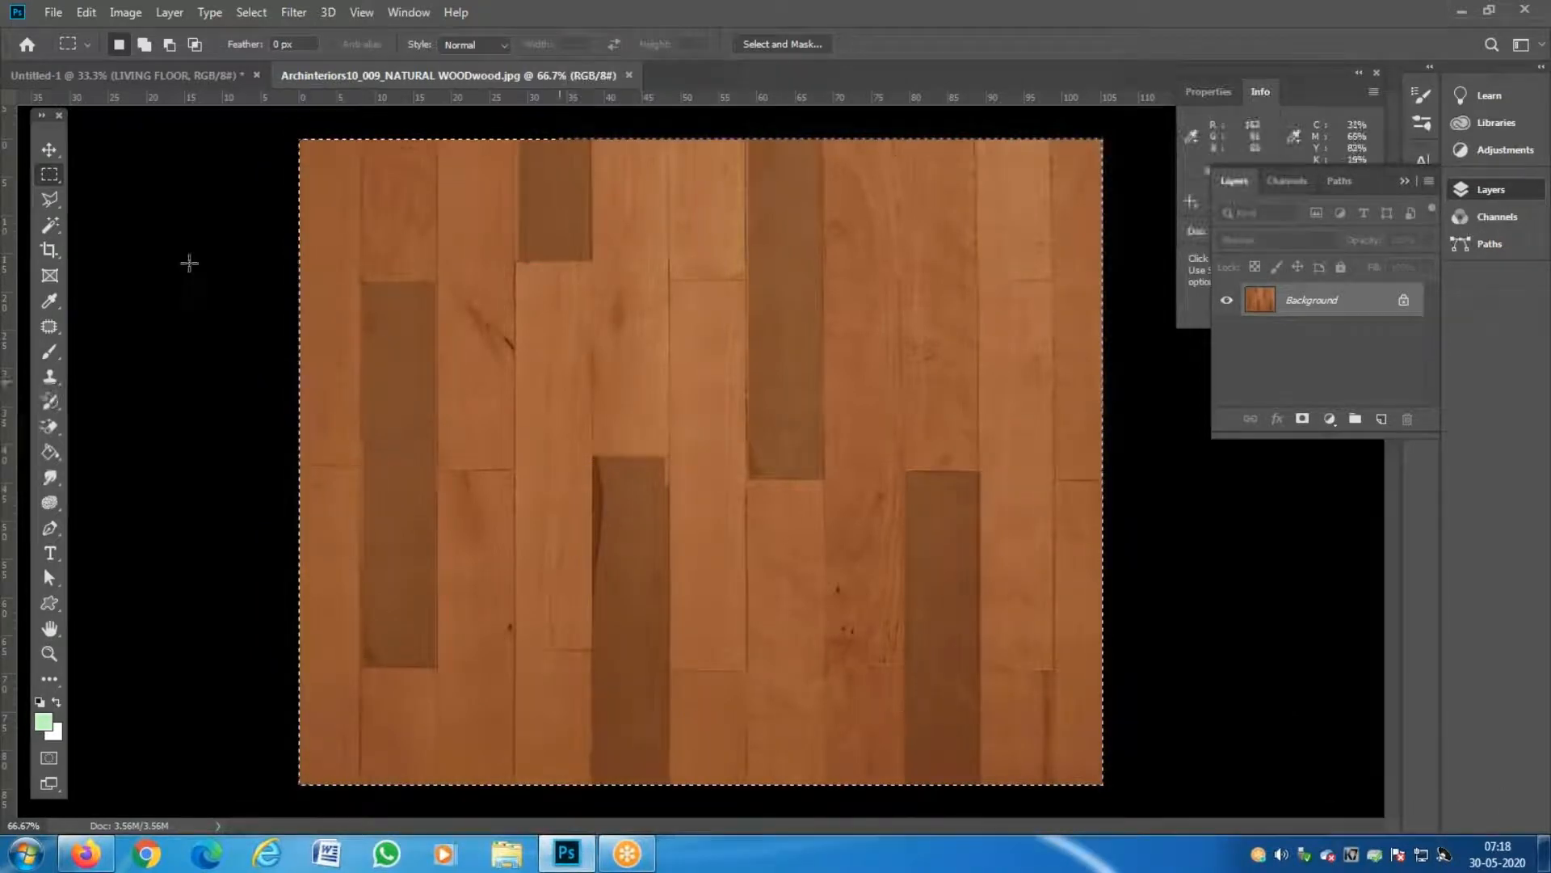
Define the selected wood texture as a pattern named WOODEN FLOOR and close the texture image.
{"action": "left_click", "coordinate": [85, 12]}
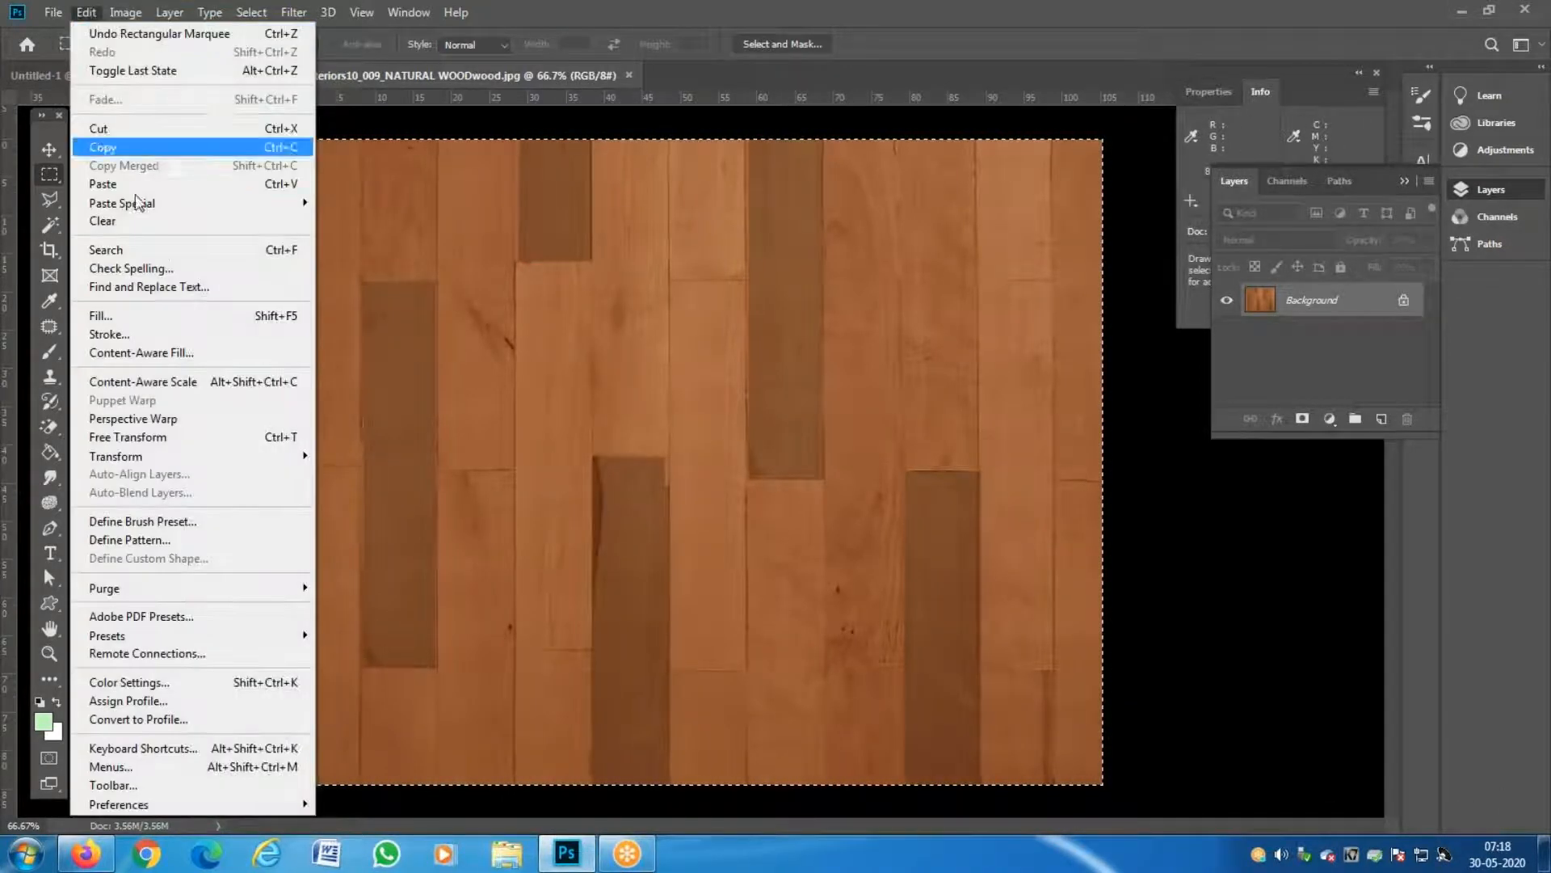
{"action": "left_click", "coordinate": [192, 543]}
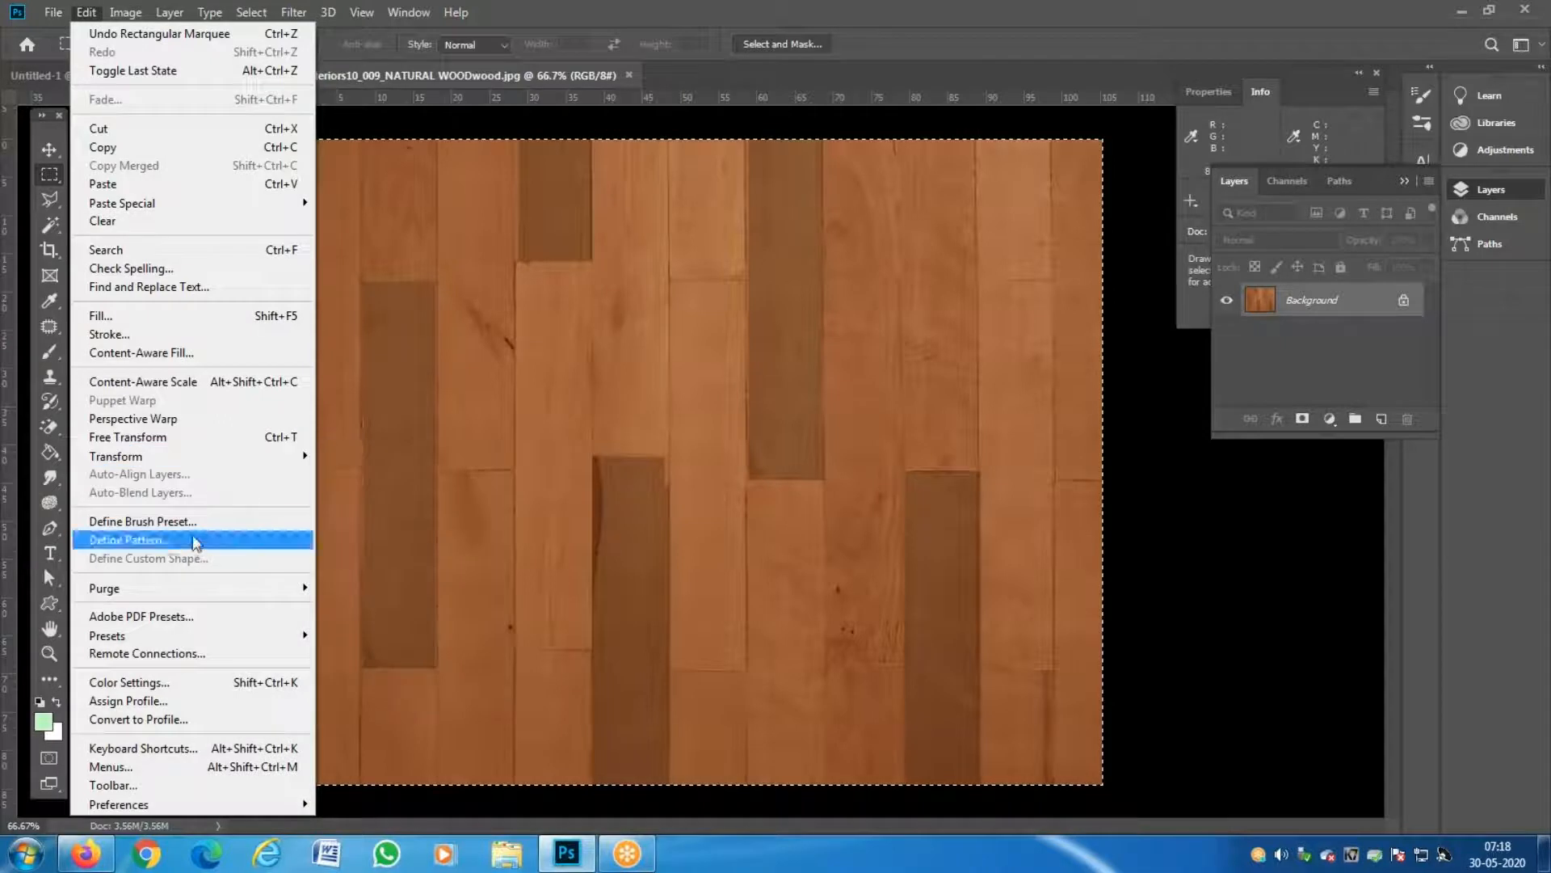
{"action": "type", "text": "WOODEN FLOOR"}
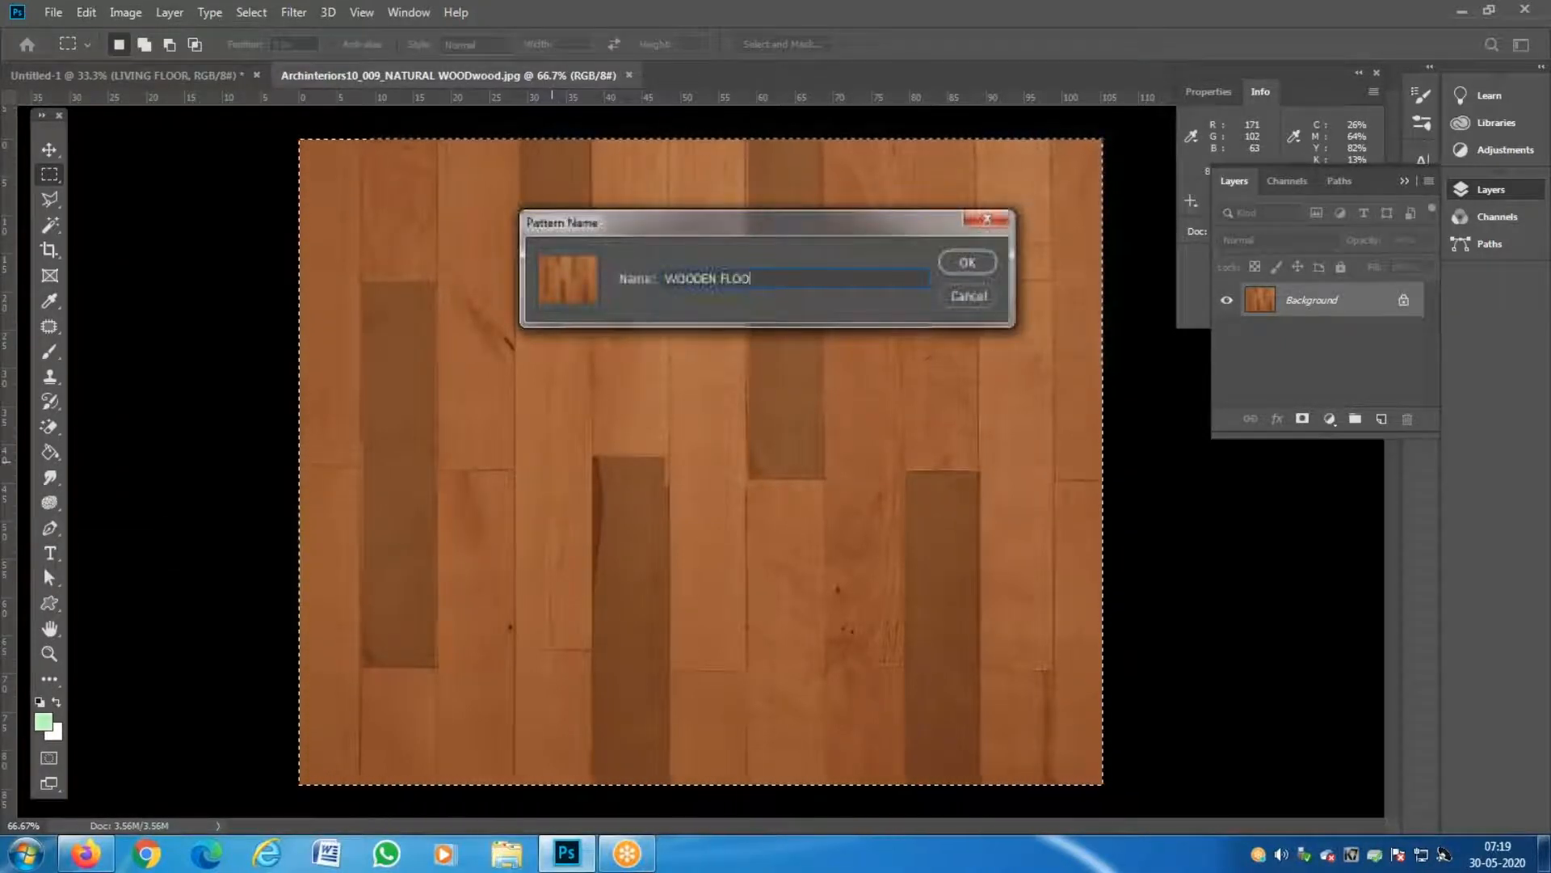
{"action": "key", "text": "Return"}
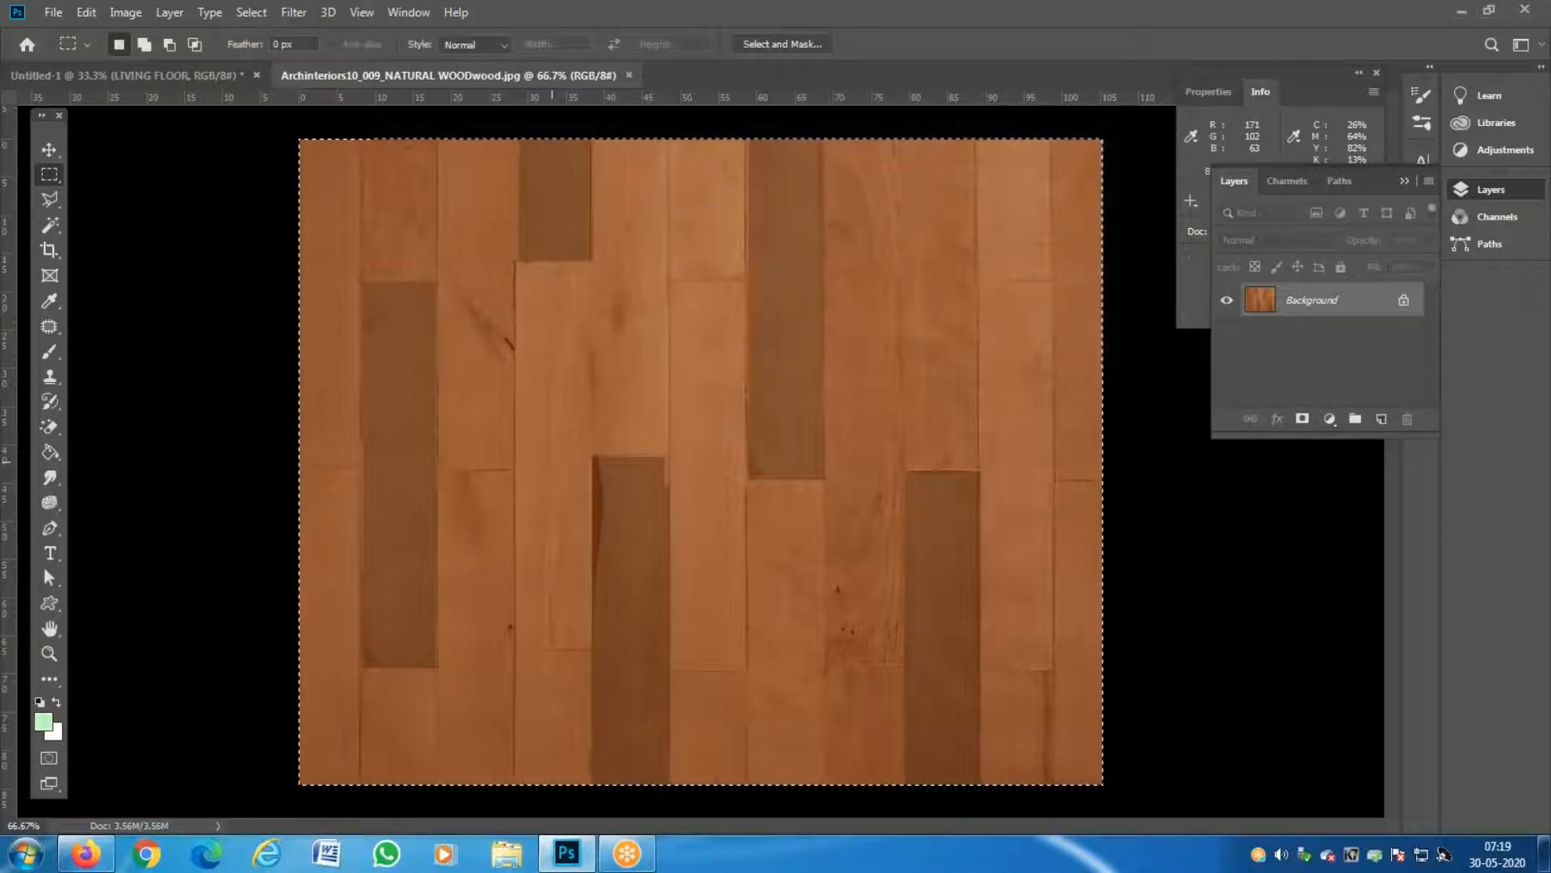
{"action": "key", "text": "ctrl+w"}
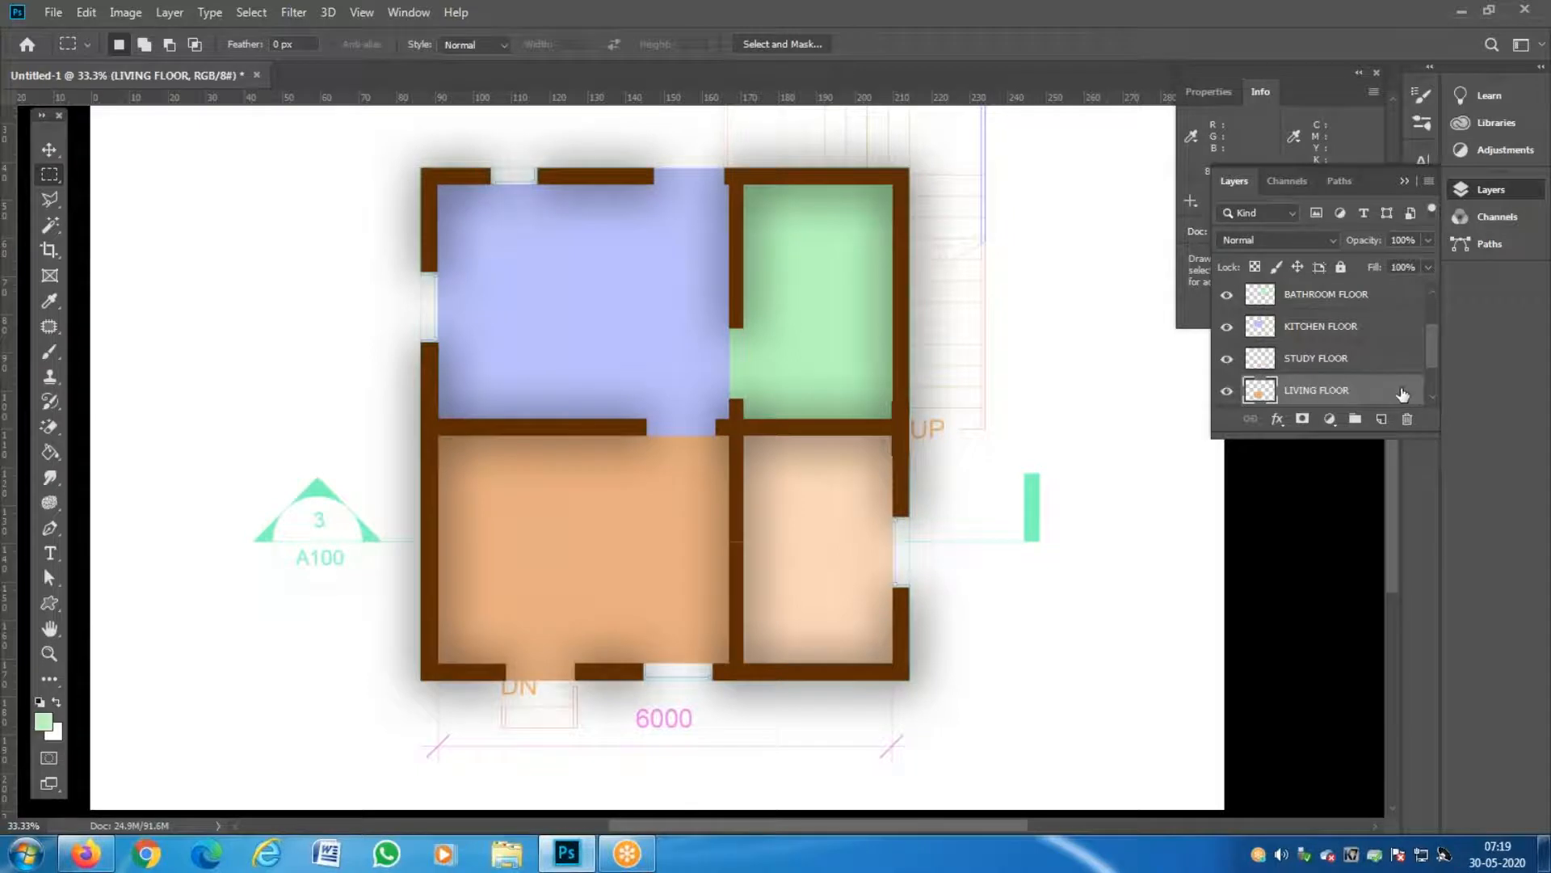
Add a Pattern Overlay to the LIVING FLOOR layer using the WOODEN FLOOR pattern.
{"action": "double_click", "coordinate": [1402, 394]}
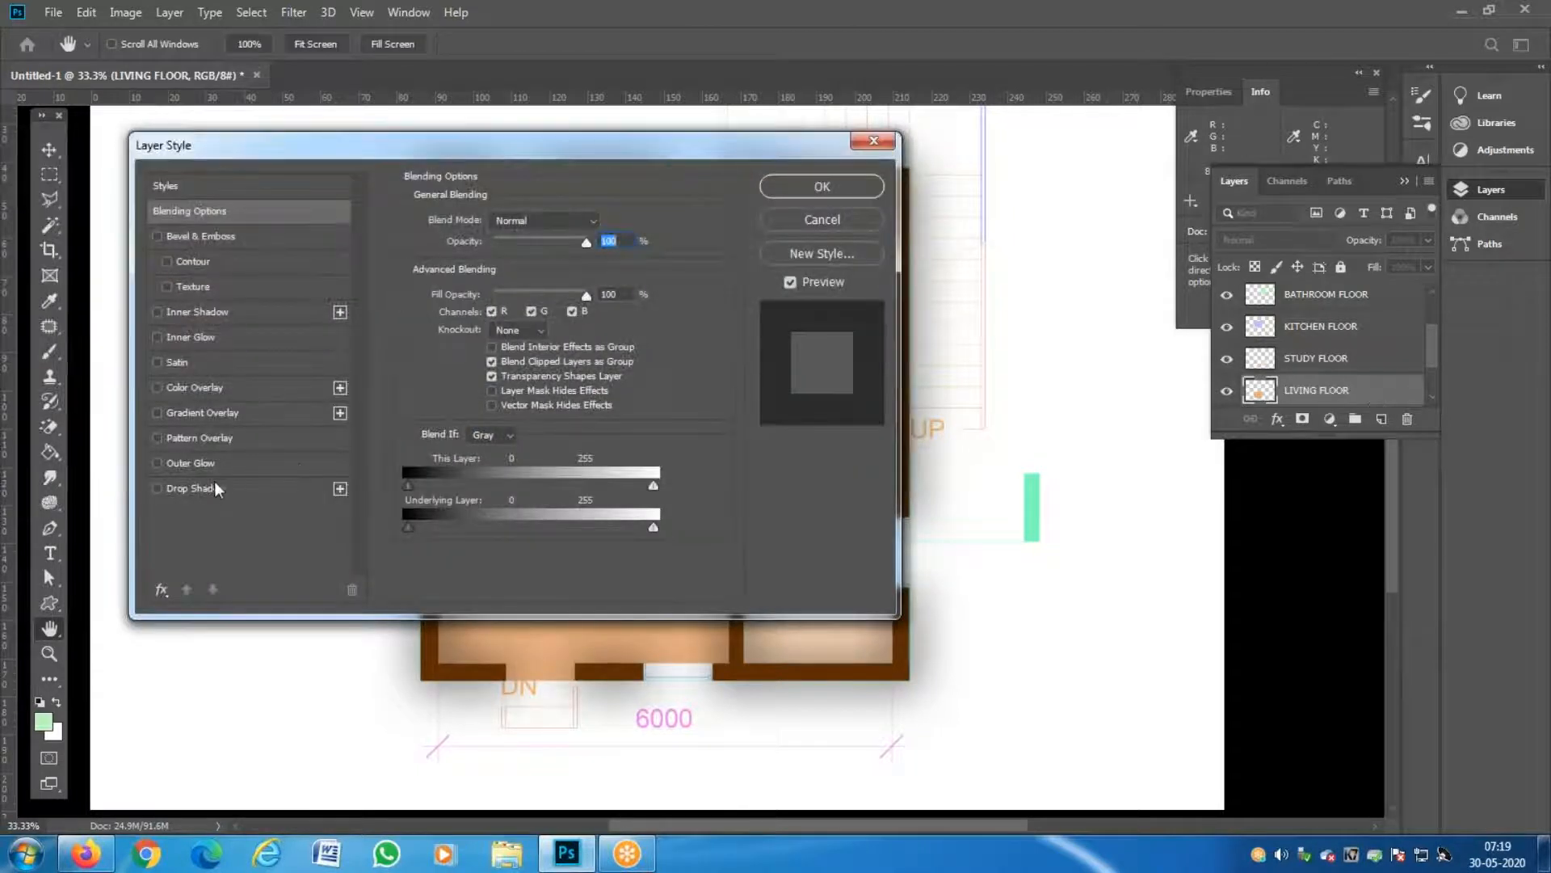
{"action": "left_click", "coordinate": [203, 438]}
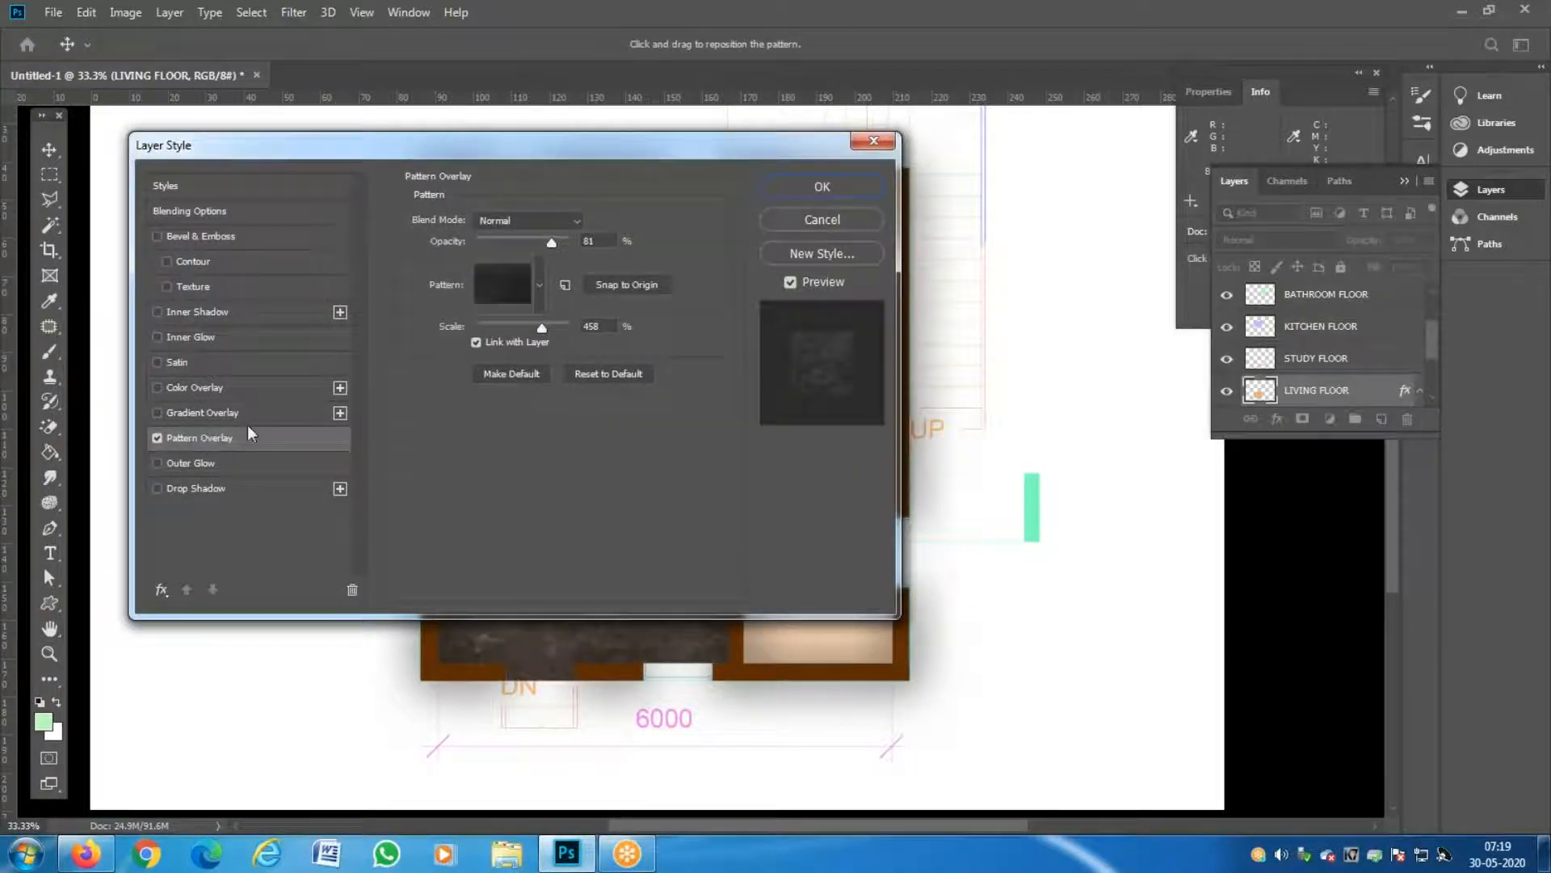
{"action": "left_click", "coordinate": [537, 284]}
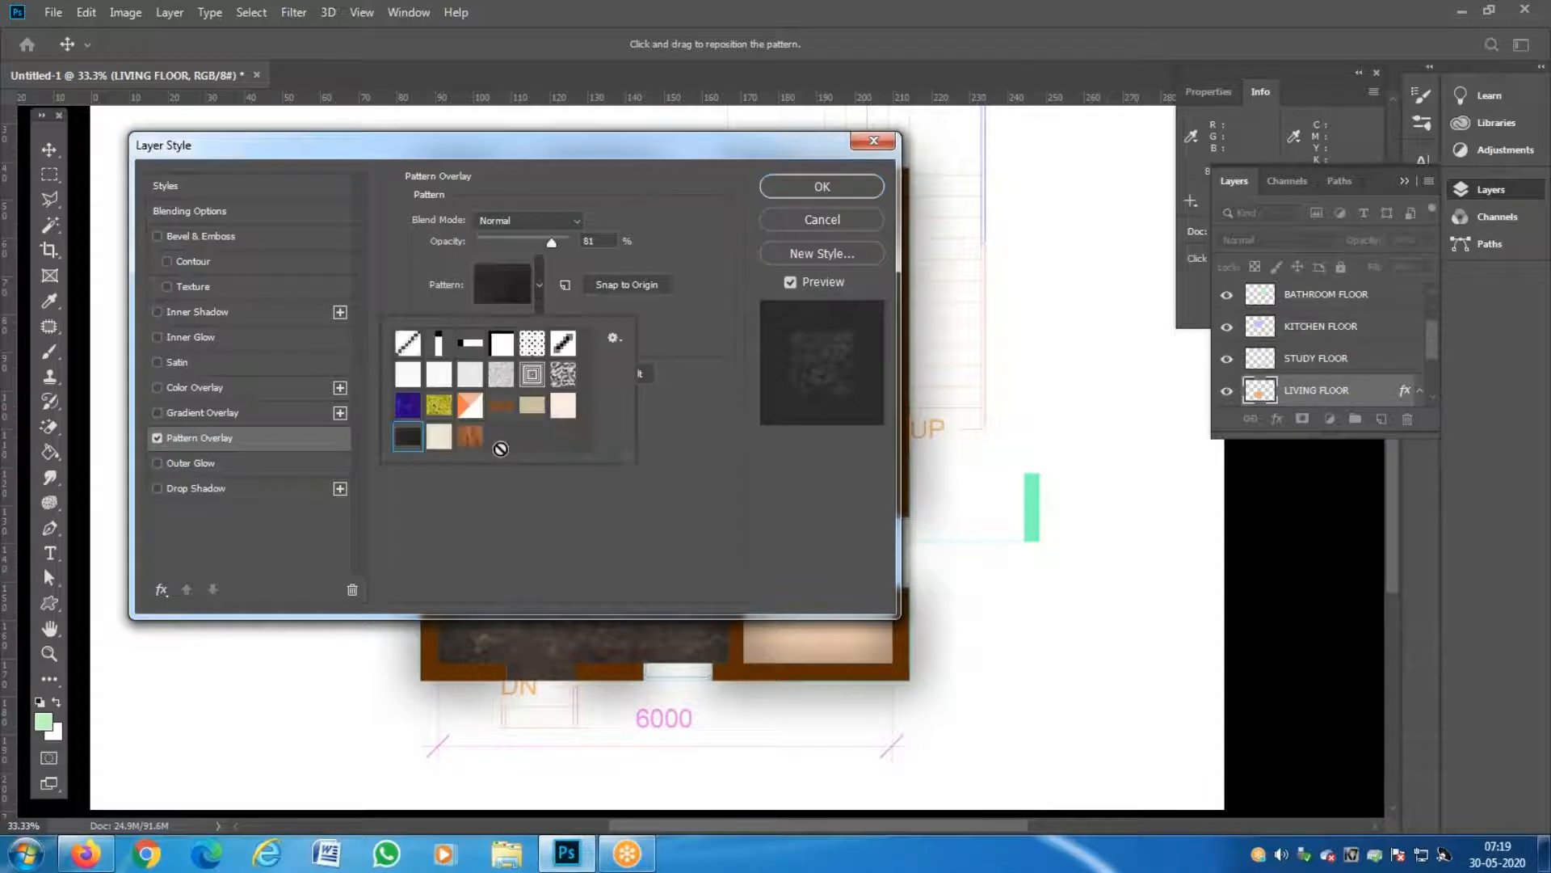
{"action": "left_click", "coordinate": [471, 439]}
{"action": "left_click_drag", "start_coordinate": [488, 160], "coordinate": [1156, 158]}
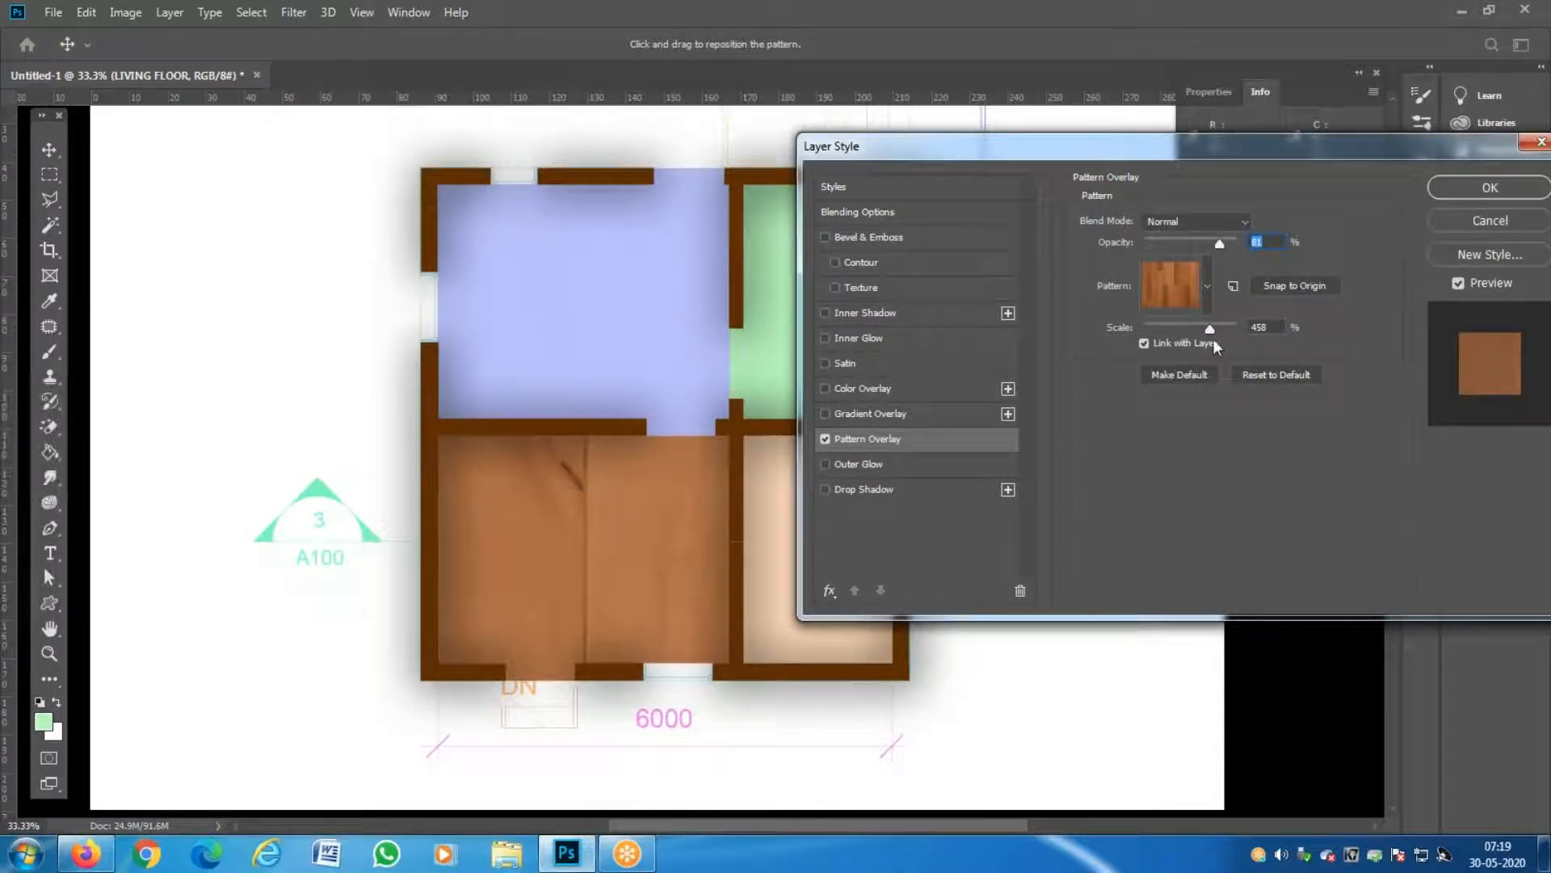
Scale the living floor's wood pattern down to 29%, reposition it within the room, and apply the layer style.
{"action": "left_click_drag", "start_coordinate": [1211, 328], "coordinate": [1164, 332]}
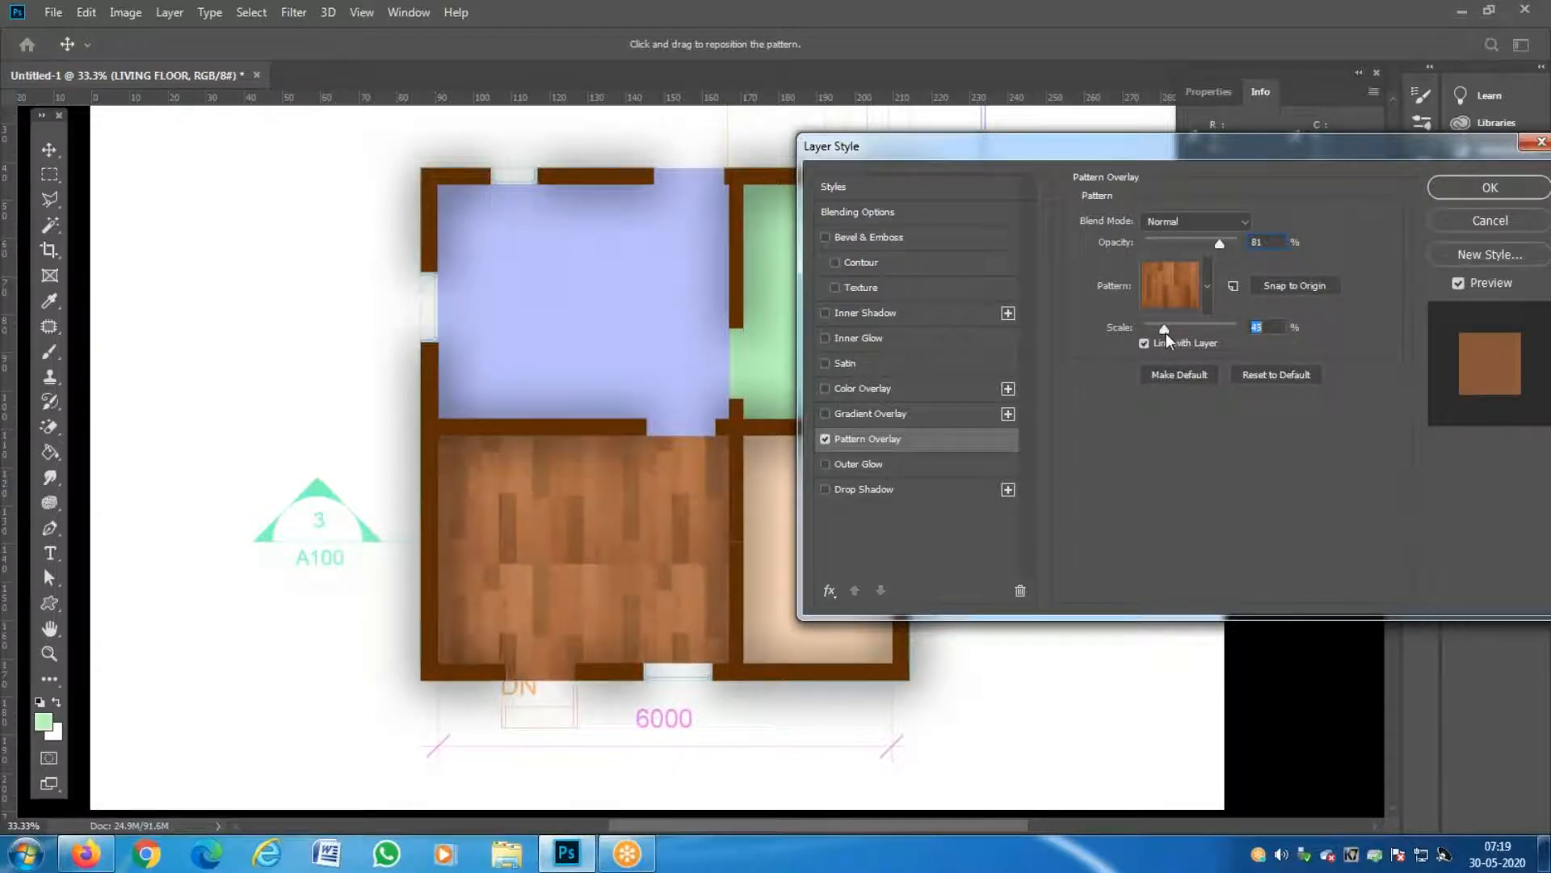
{"action": "left_click_drag", "start_coordinate": [587, 505], "coordinate": [589, 454]}
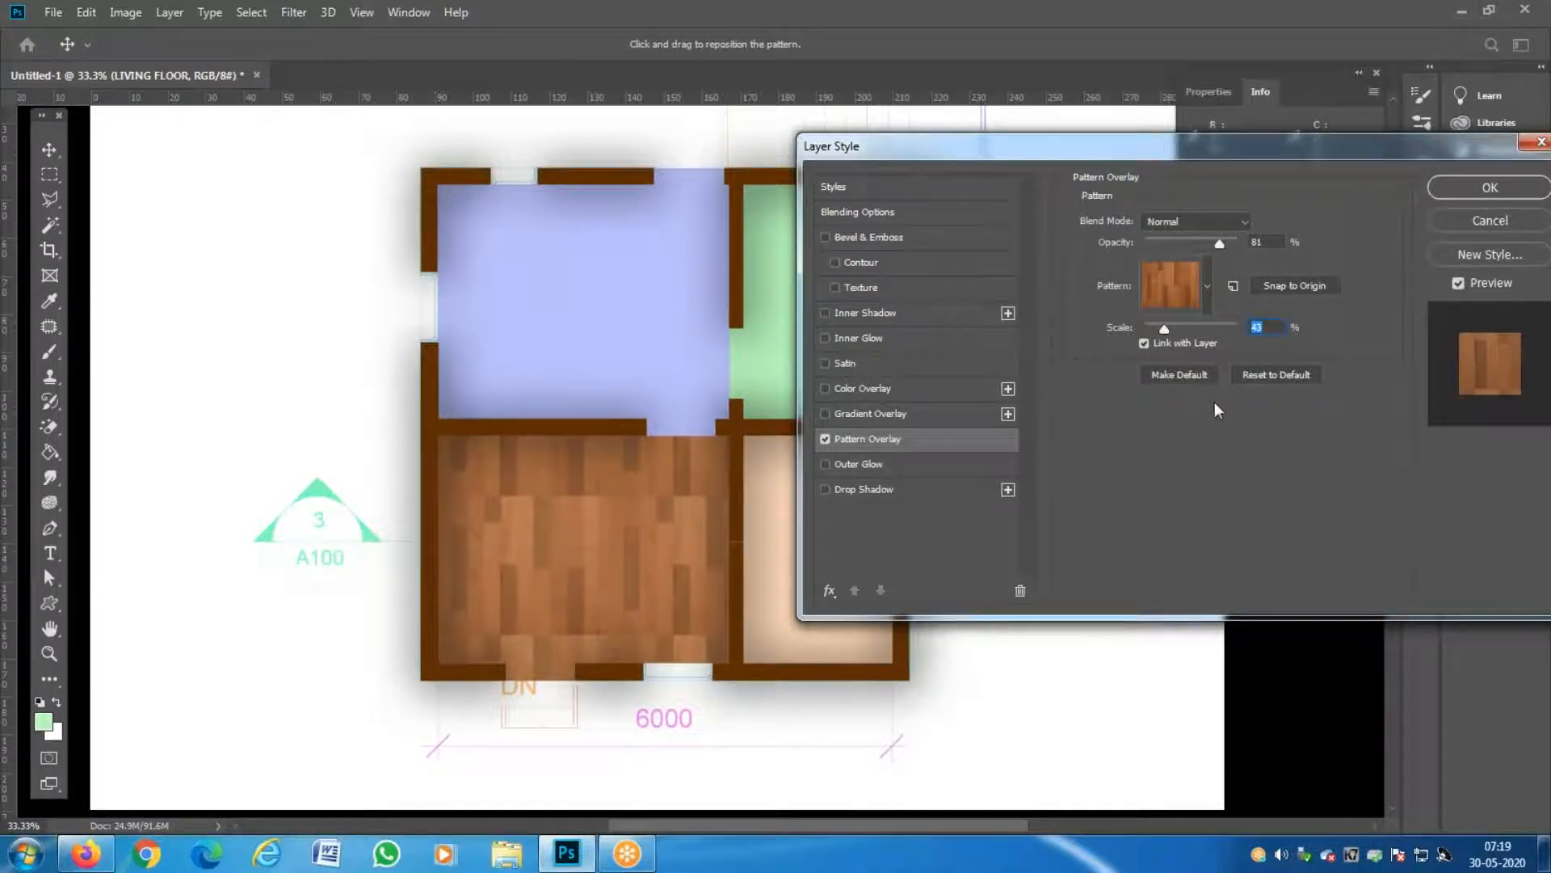
{"action": "left_click_drag", "start_coordinate": [1167, 329], "coordinate": [1163, 330]}
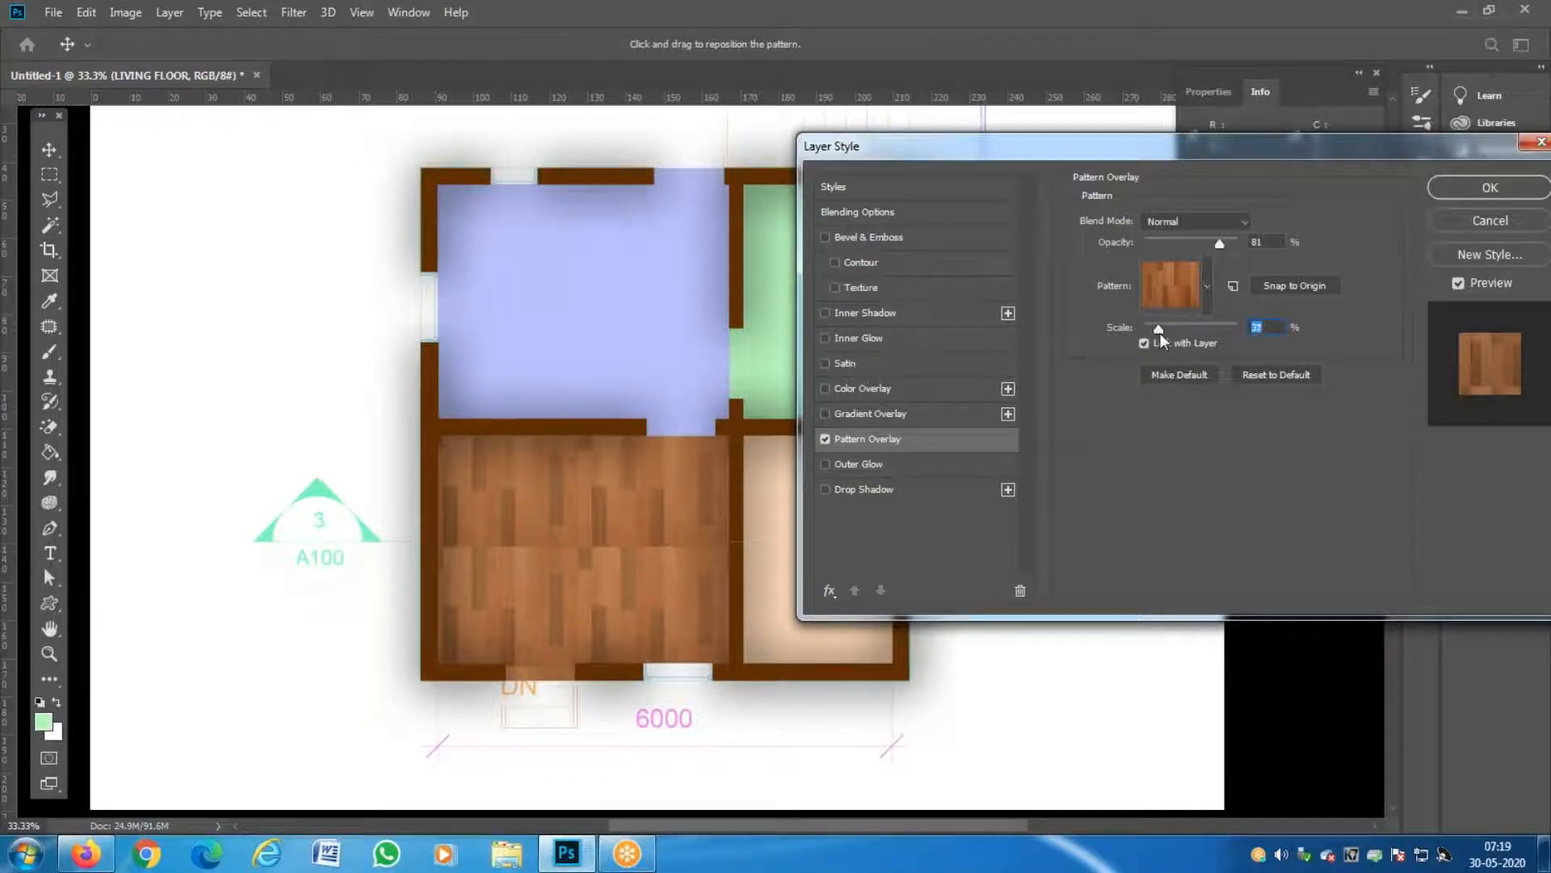
{"action": "left_click_drag", "start_coordinate": [1161, 333], "coordinate": [1158, 333]}
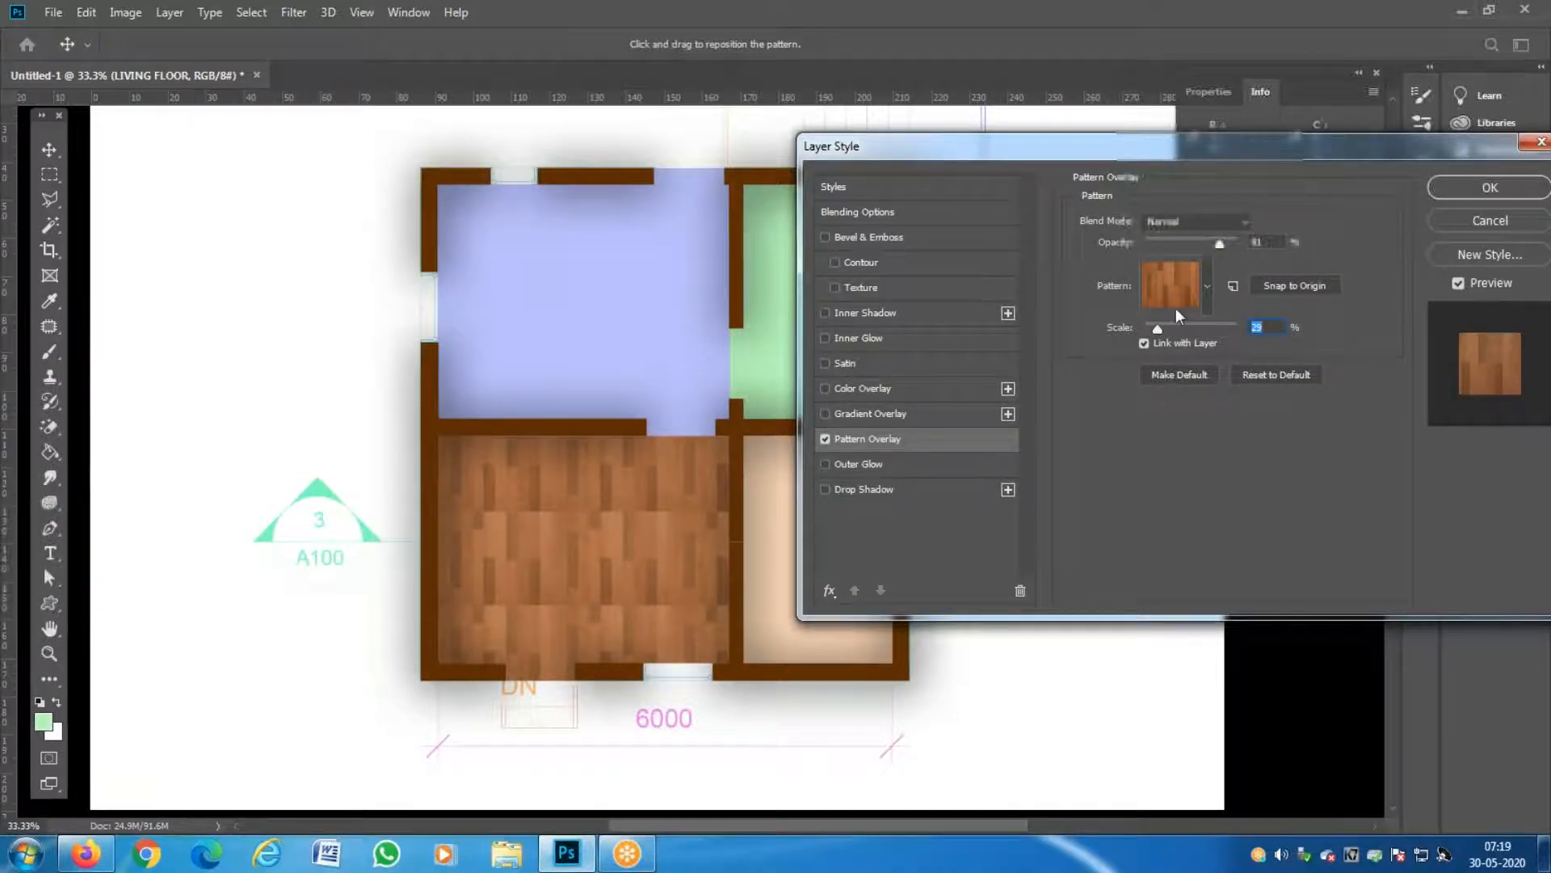
{"action": "left_click", "coordinate": [1509, 191]}
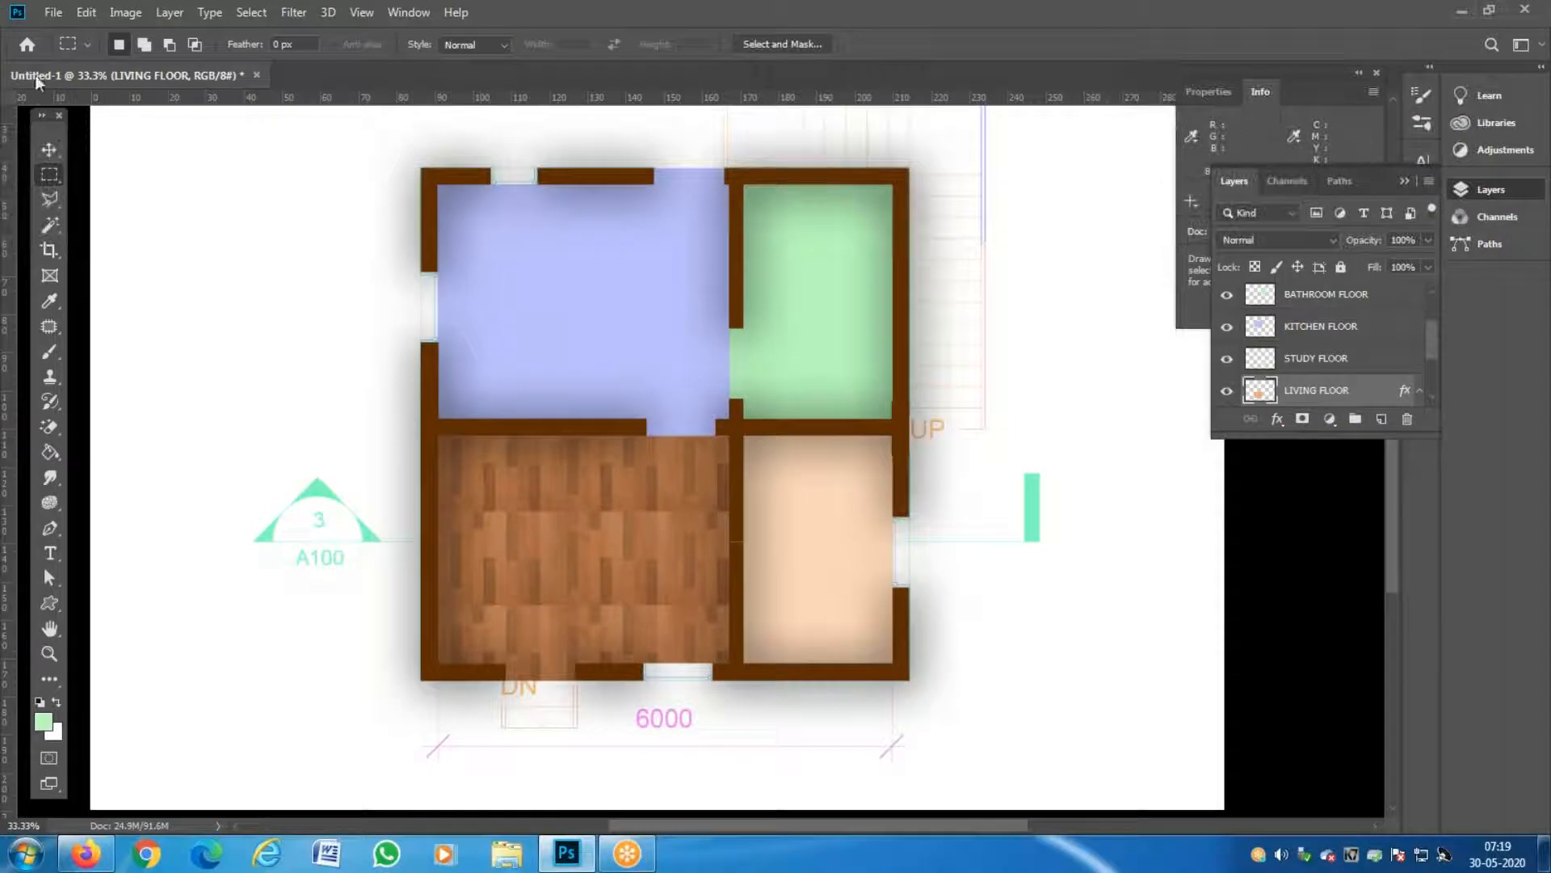
{"action": "left_click", "coordinate": [57, 13]}
{"action": "left_click", "coordinate": [61, 42]}
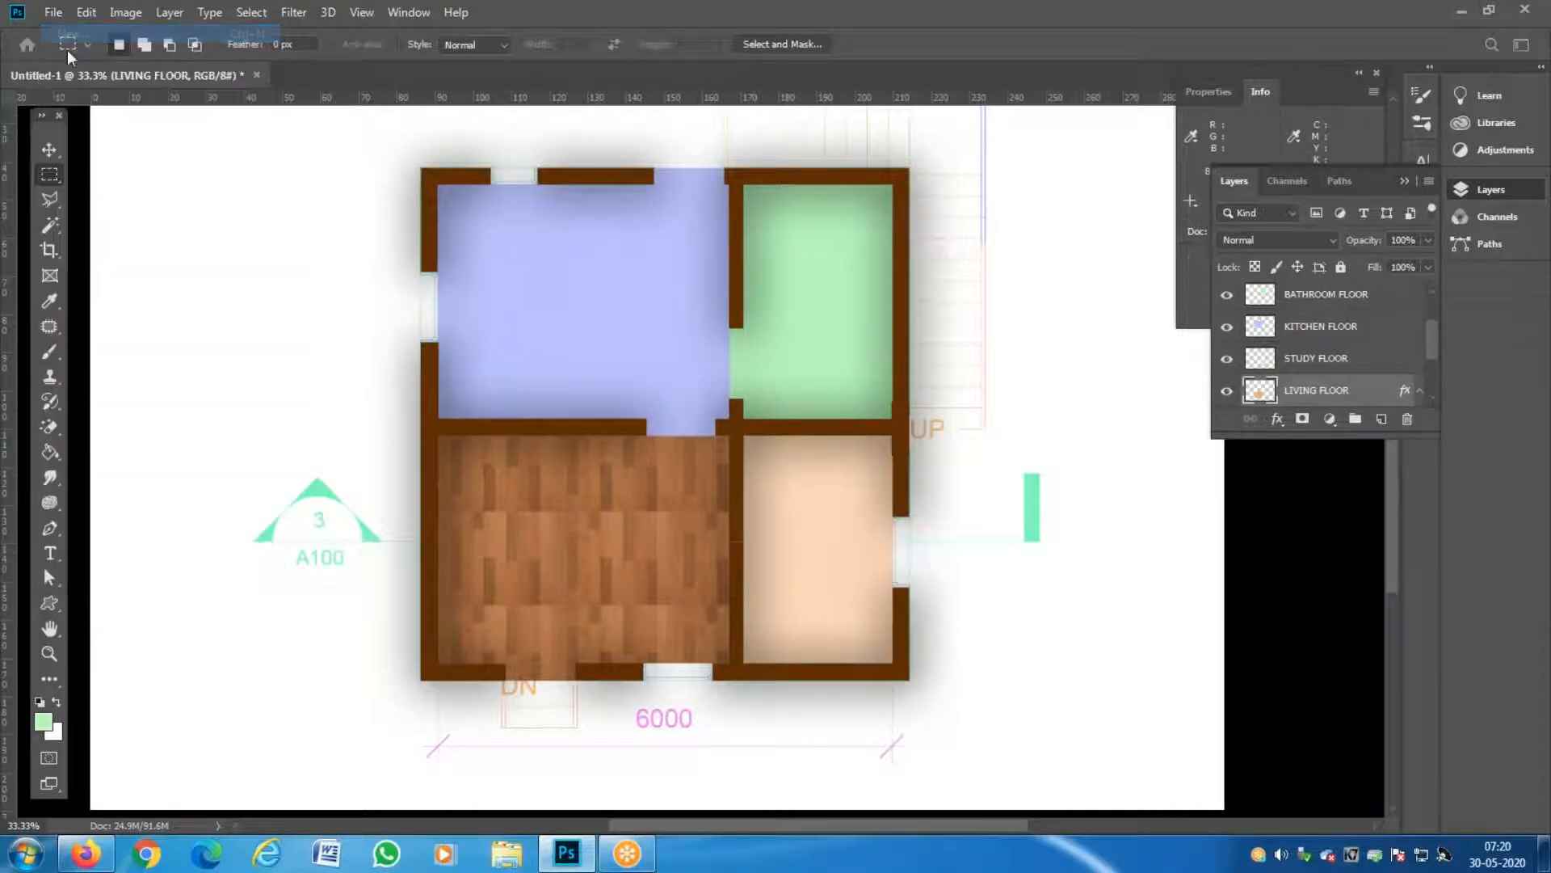
{"action": "key", "text": "Escape"}
Open the plank texture WOOD FLOOR.jpg from the MATERIALS folder on drive D.
{"action": "left_click", "coordinate": [53, 14]}
{"action": "left_click", "coordinate": [71, 53]}
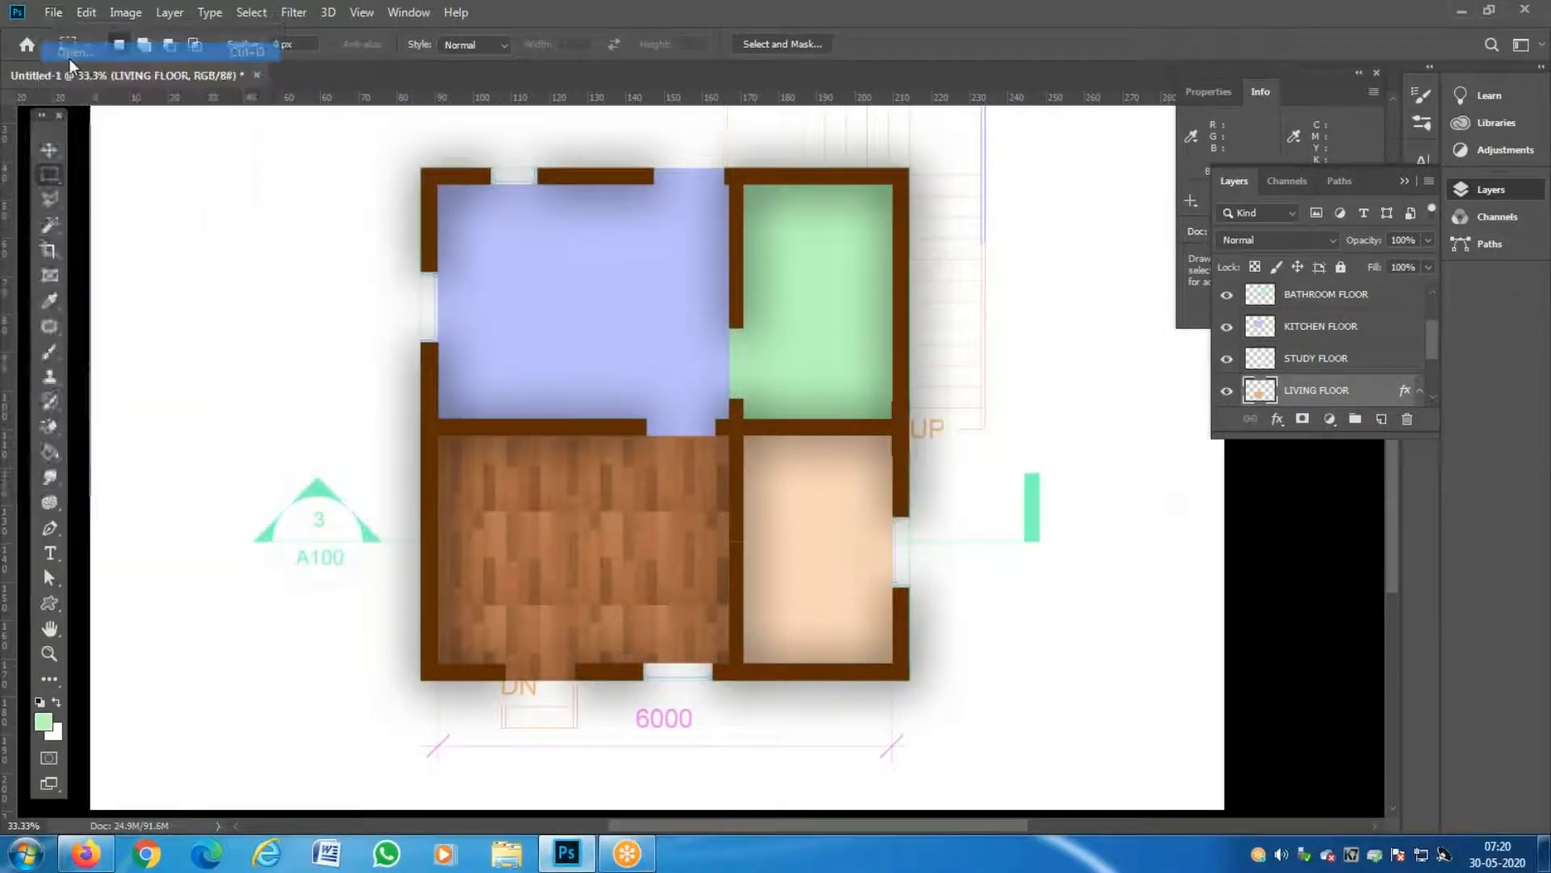
{"action": "scroll", "coordinate": [493, 145], "scroll_direction": "down", "scroll_amount": 15}
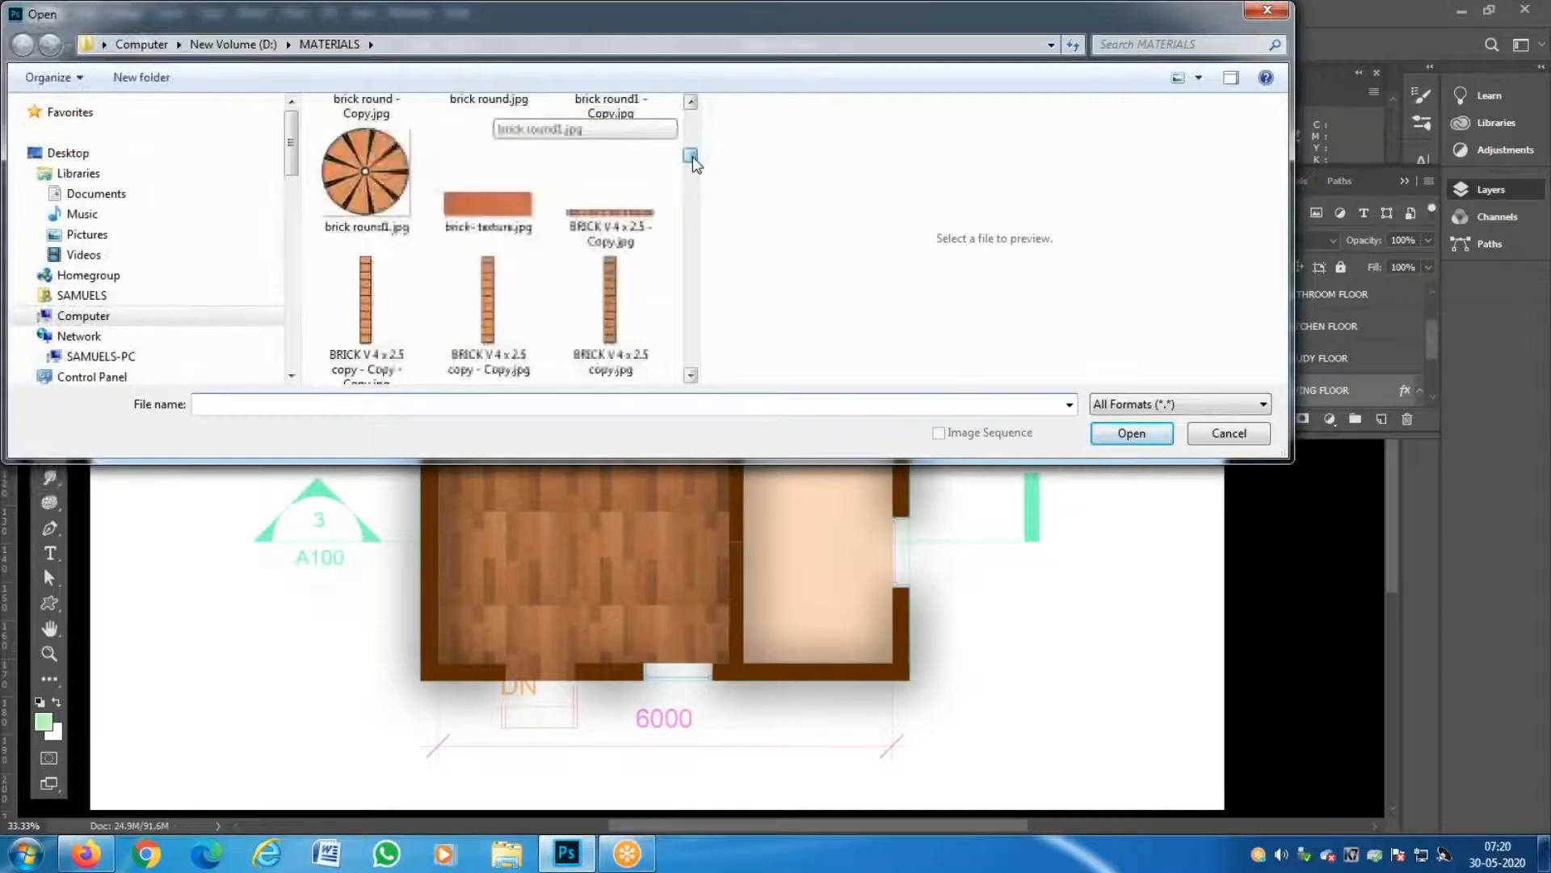
{"action": "left_click", "coordinate": [457, 196]}
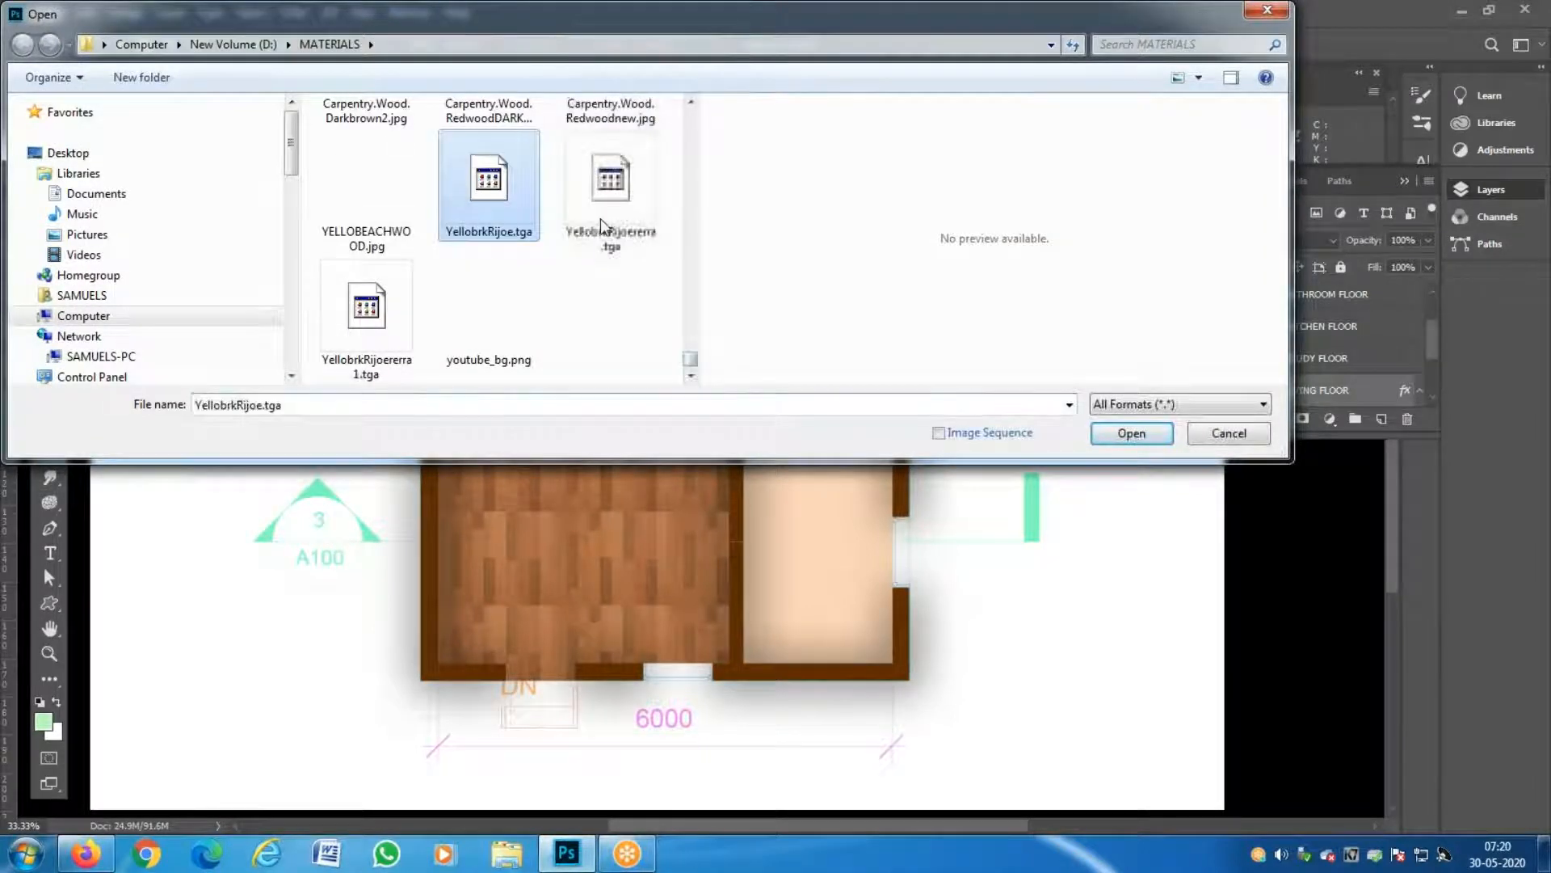
{"action": "type", "text": "sailogo.tif"}
{"action": "left_click", "coordinate": [600, 241]}
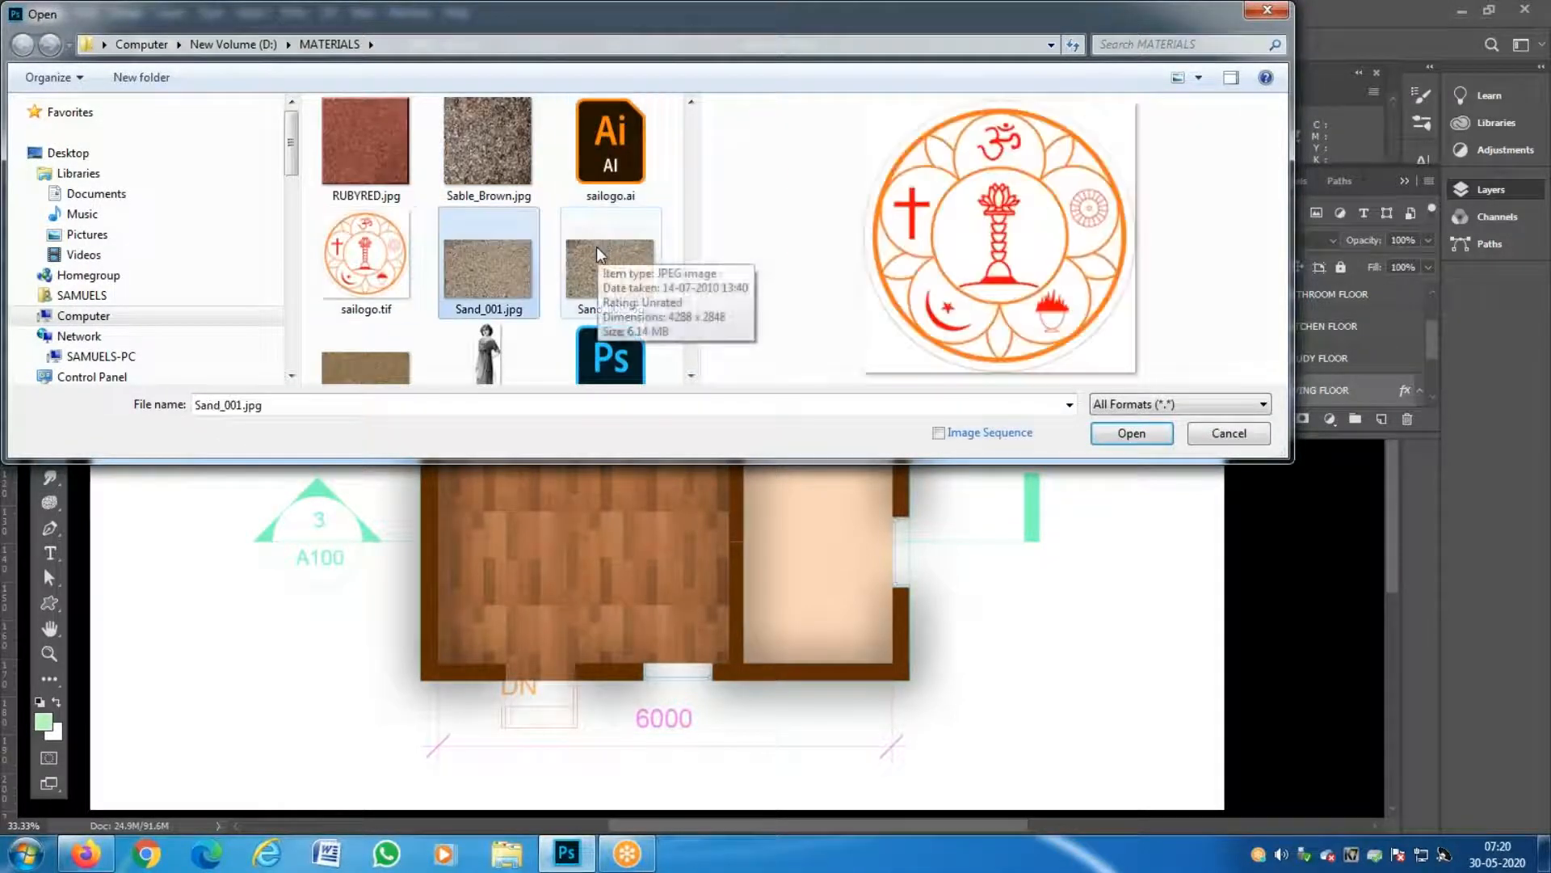
{"action": "scroll", "coordinate": [598, 255], "scroll_direction": "down", "scroll_amount": 3}
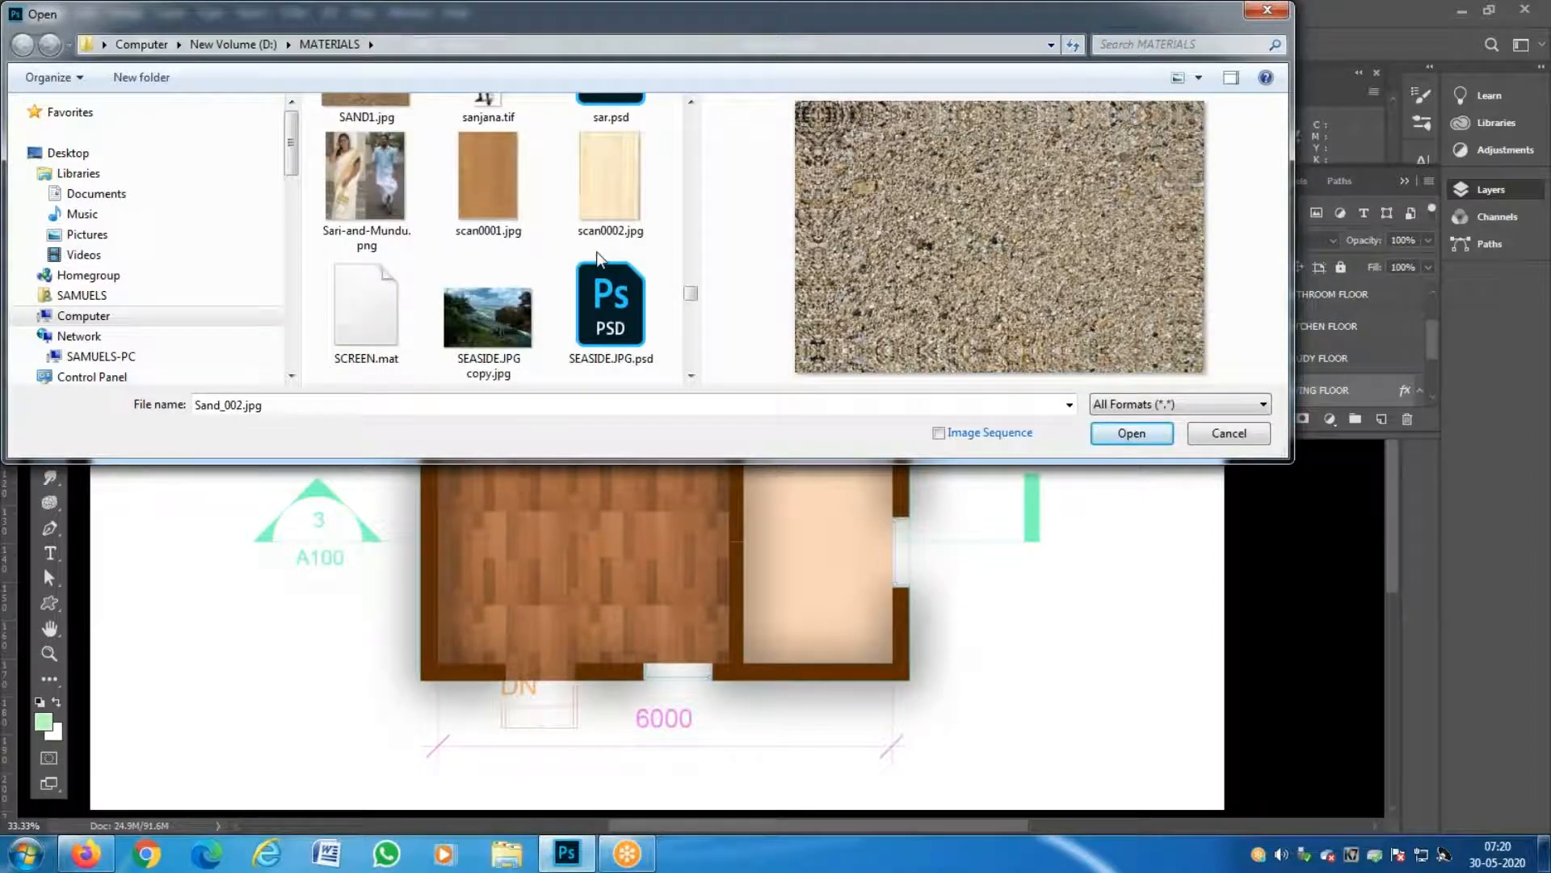
{"action": "scroll", "coordinate": [598, 257], "scroll_direction": "down", "scroll_amount": 10}
{"action": "scroll", "coordinate": [597, 254], "scroll_direction": "down", "scroll_amount": 10}
{"action": "scroll", "coordinate": [592, 271], "scroll_direction": "down", "scroll_amount": 15}
{"action": "scroll", "coordinate": [594, 281], "scroll_direction": "down", "scroll_amount": 15}
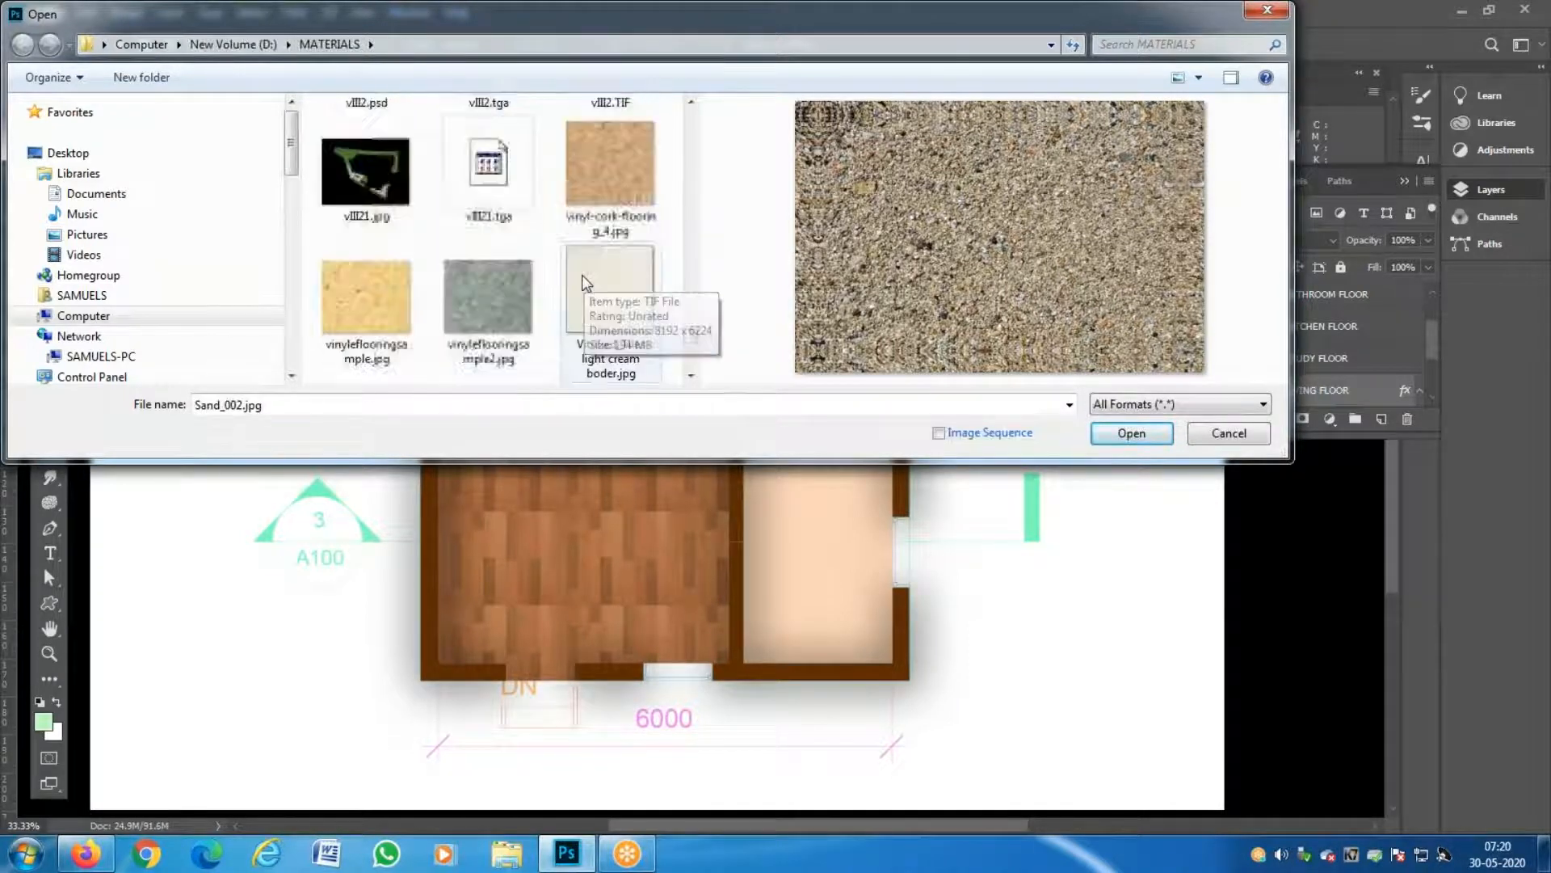
{"action": "scroll", "coordinate": [587, 282], "scroll_direction": "down", "scroll_amount": 15}
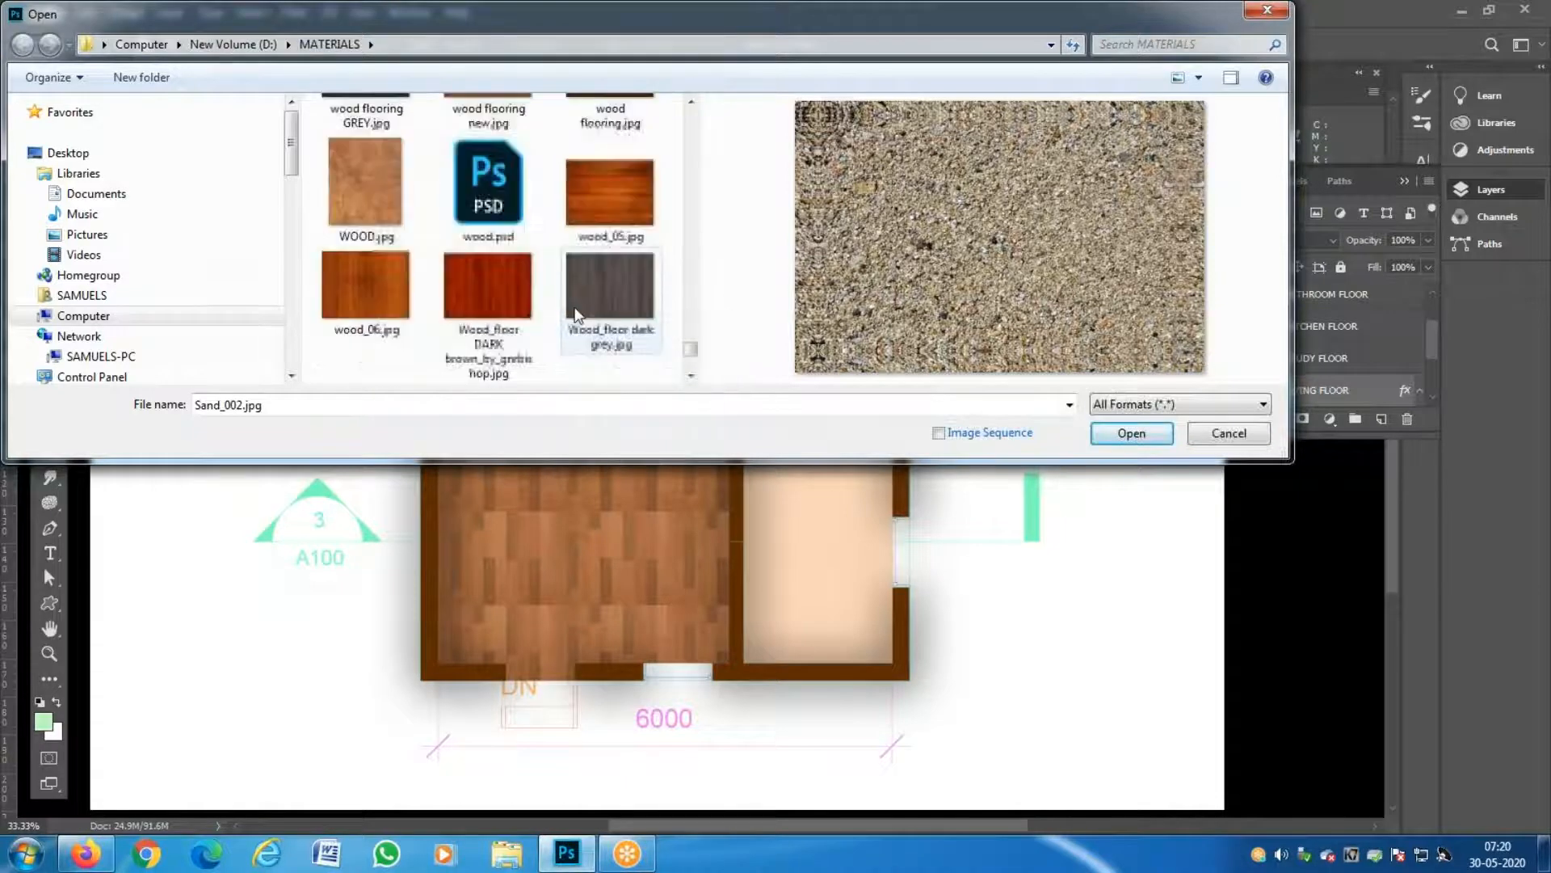
{"action": "scroll", "coordinate": [577, 315], "scroll_direction": "down", "scroll_amount": 10}
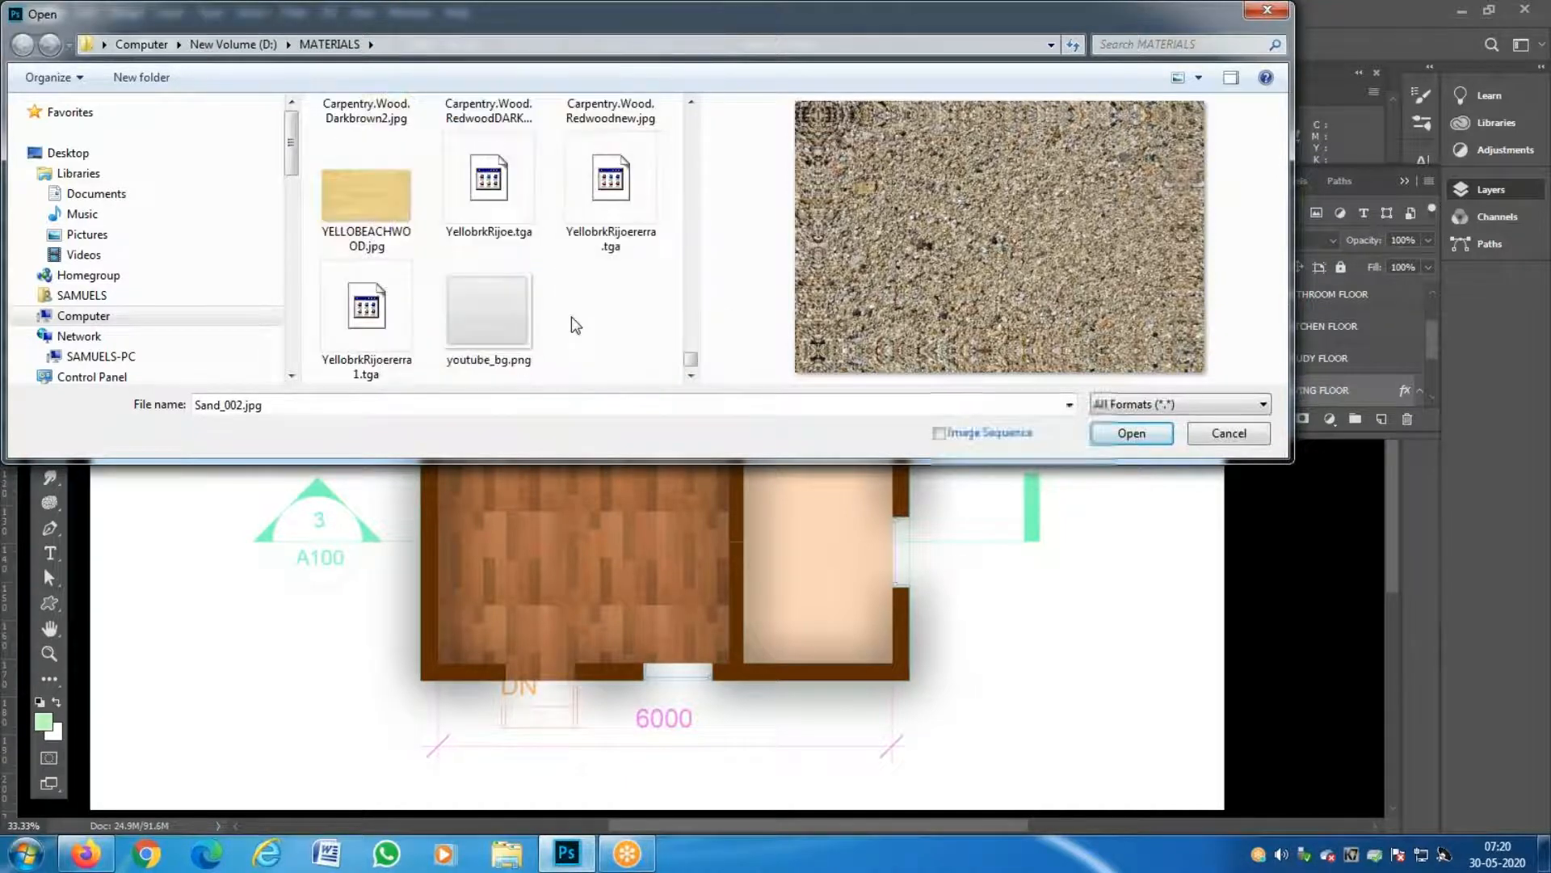
{"action": "scroll", "coordinate": [569, 319], "scroll_direction": "up", "scroll_amount": 8}
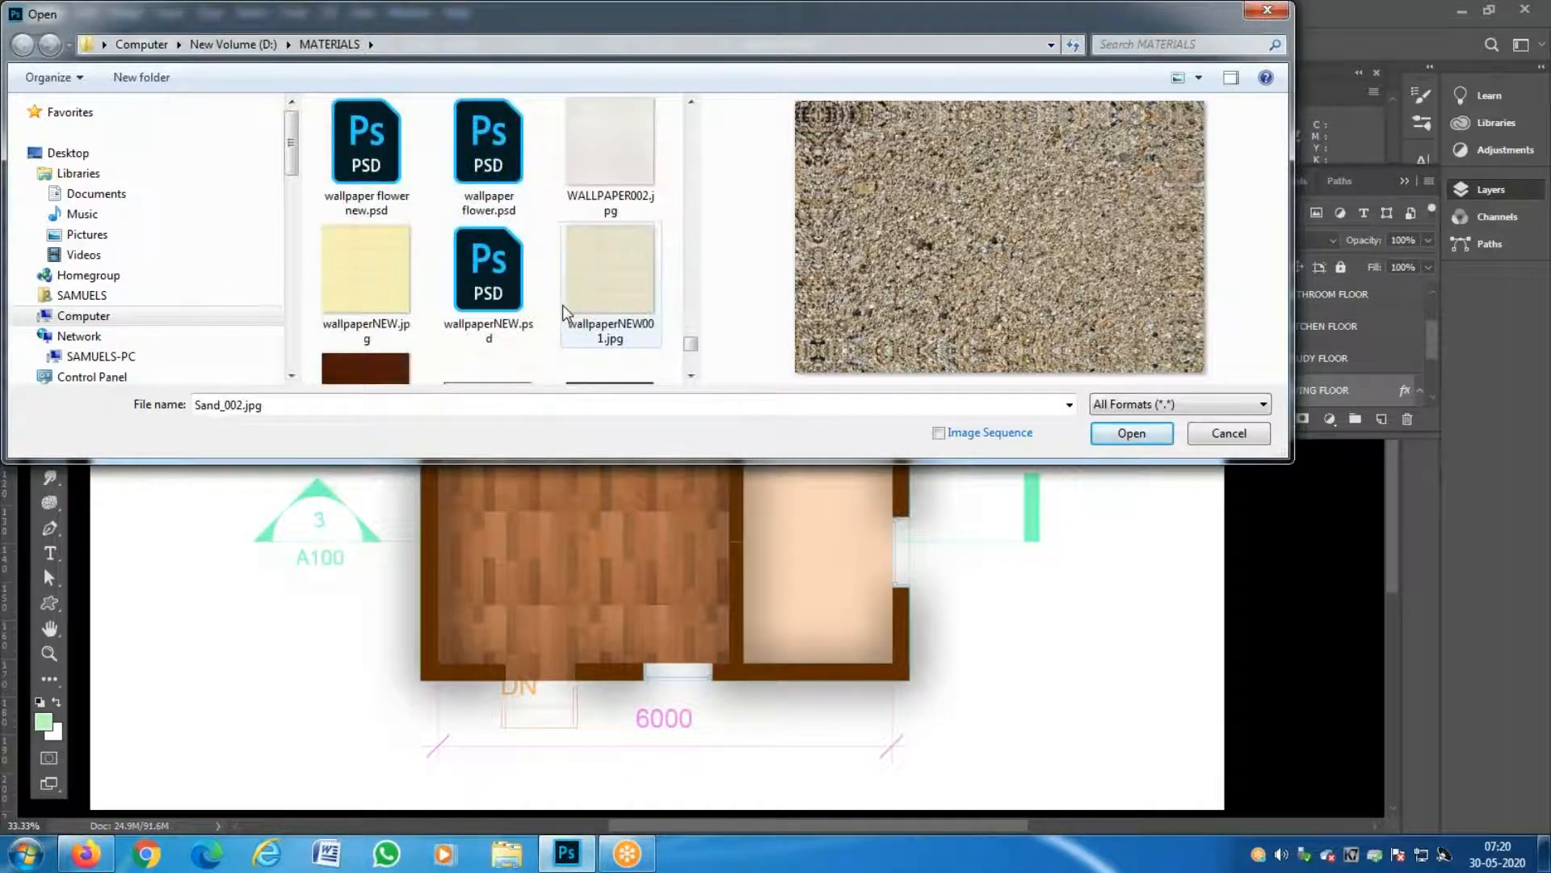
{"action": "scroll", "coordinate": [563, 304], "scroll_direction": "down", "scroll_amount": 4}
{"action": "double_click", "coordinate": [618, 183]}
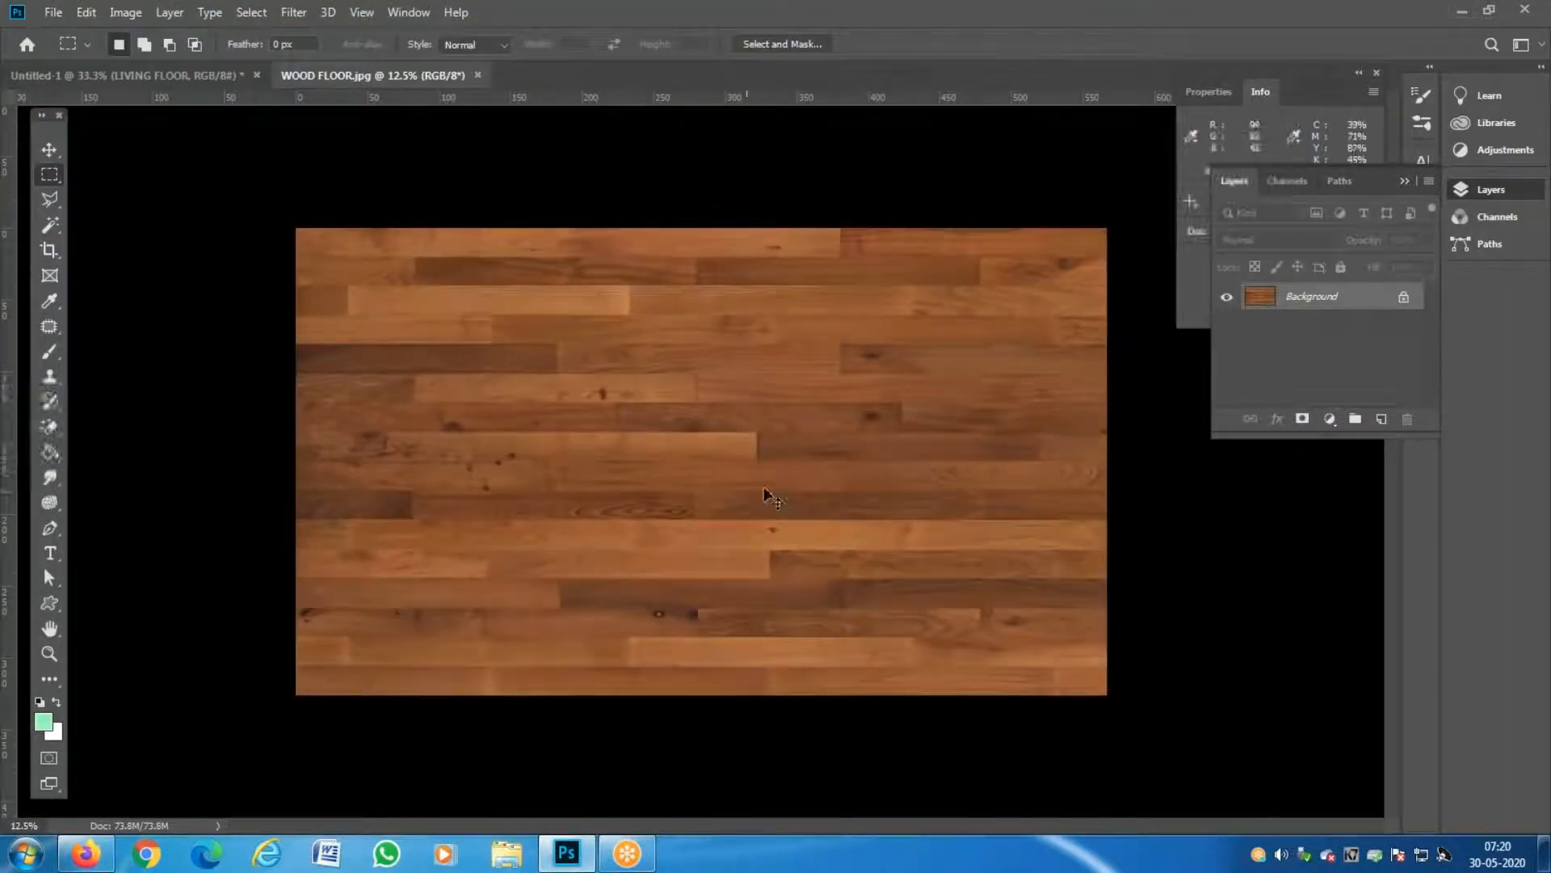
Define the entire plank texture as a pattern named WOOD FLOOR BIG and close the texture image.
{"action": "key", "text": "ctrl+a"}
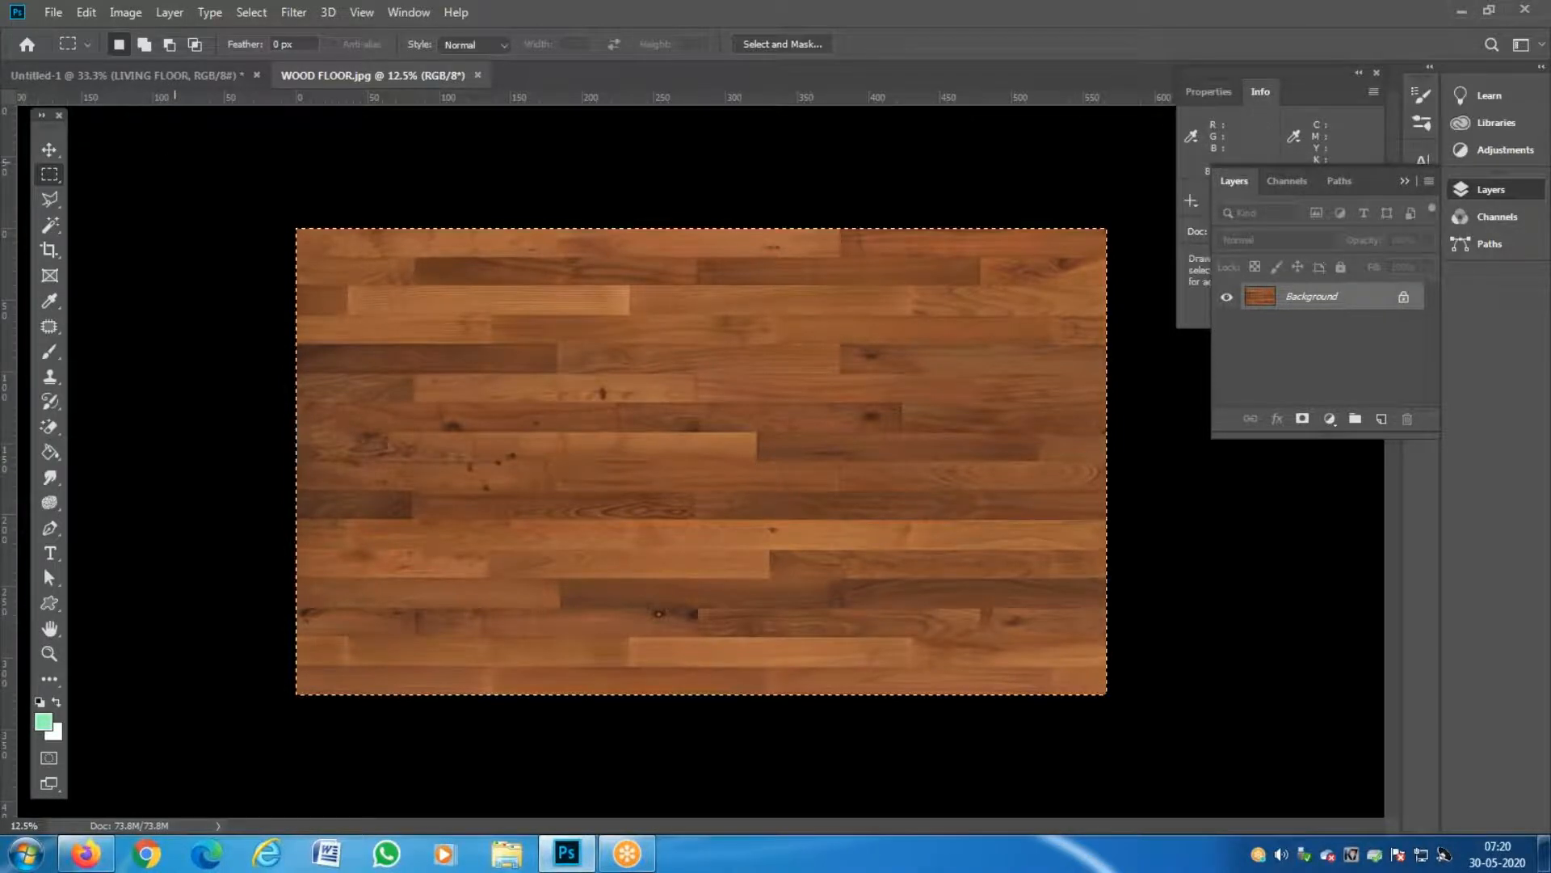
{"action": "left_click", "coordinate": [80, 17]}
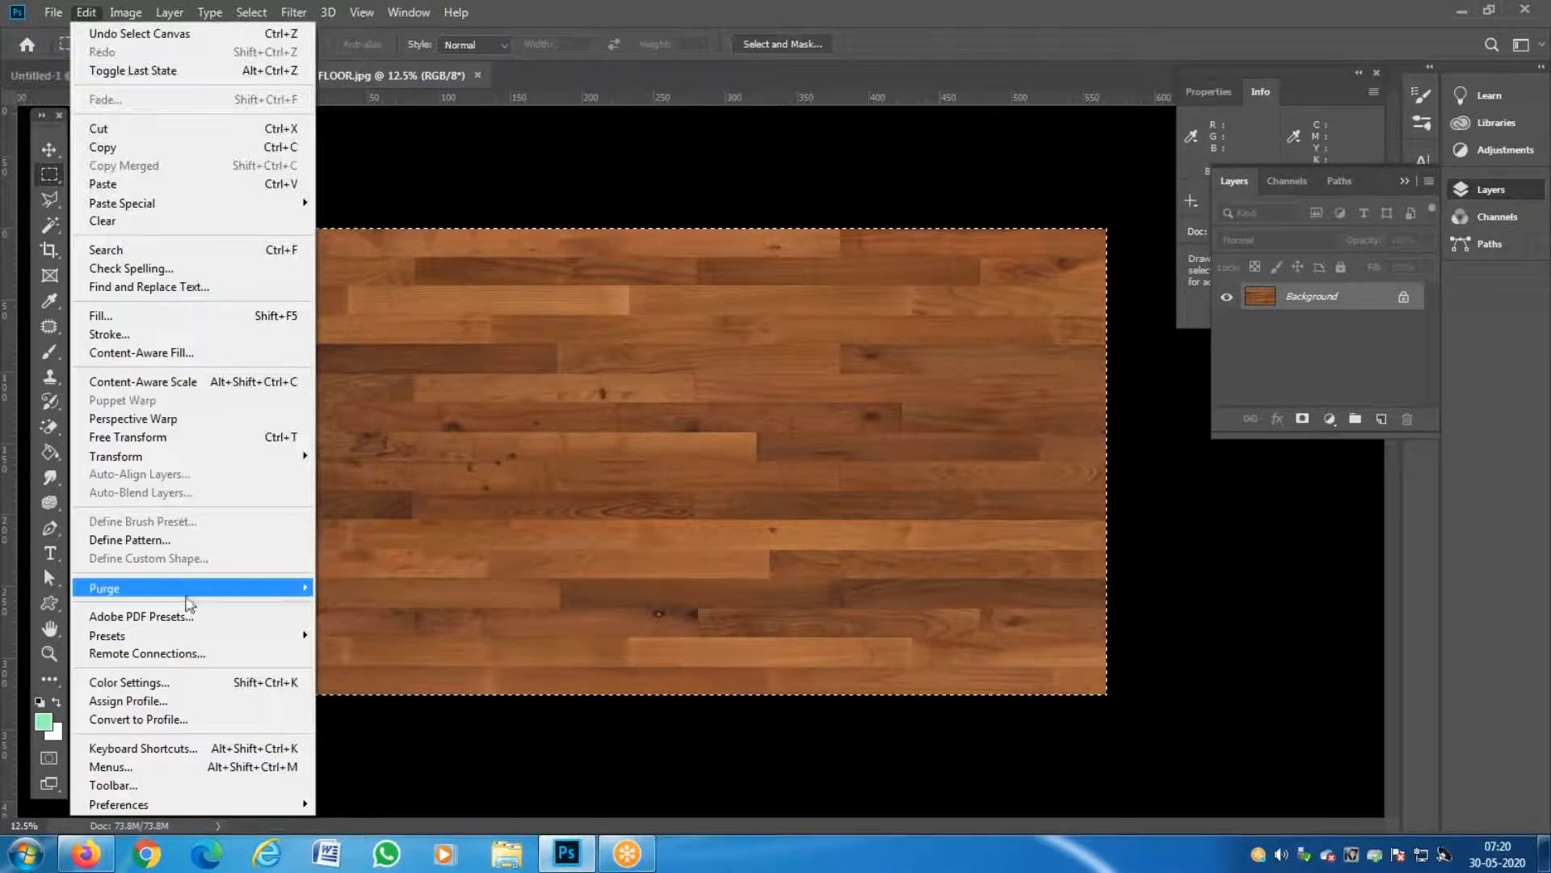
{"action": "left_click", "coordinate": [168, 539]}
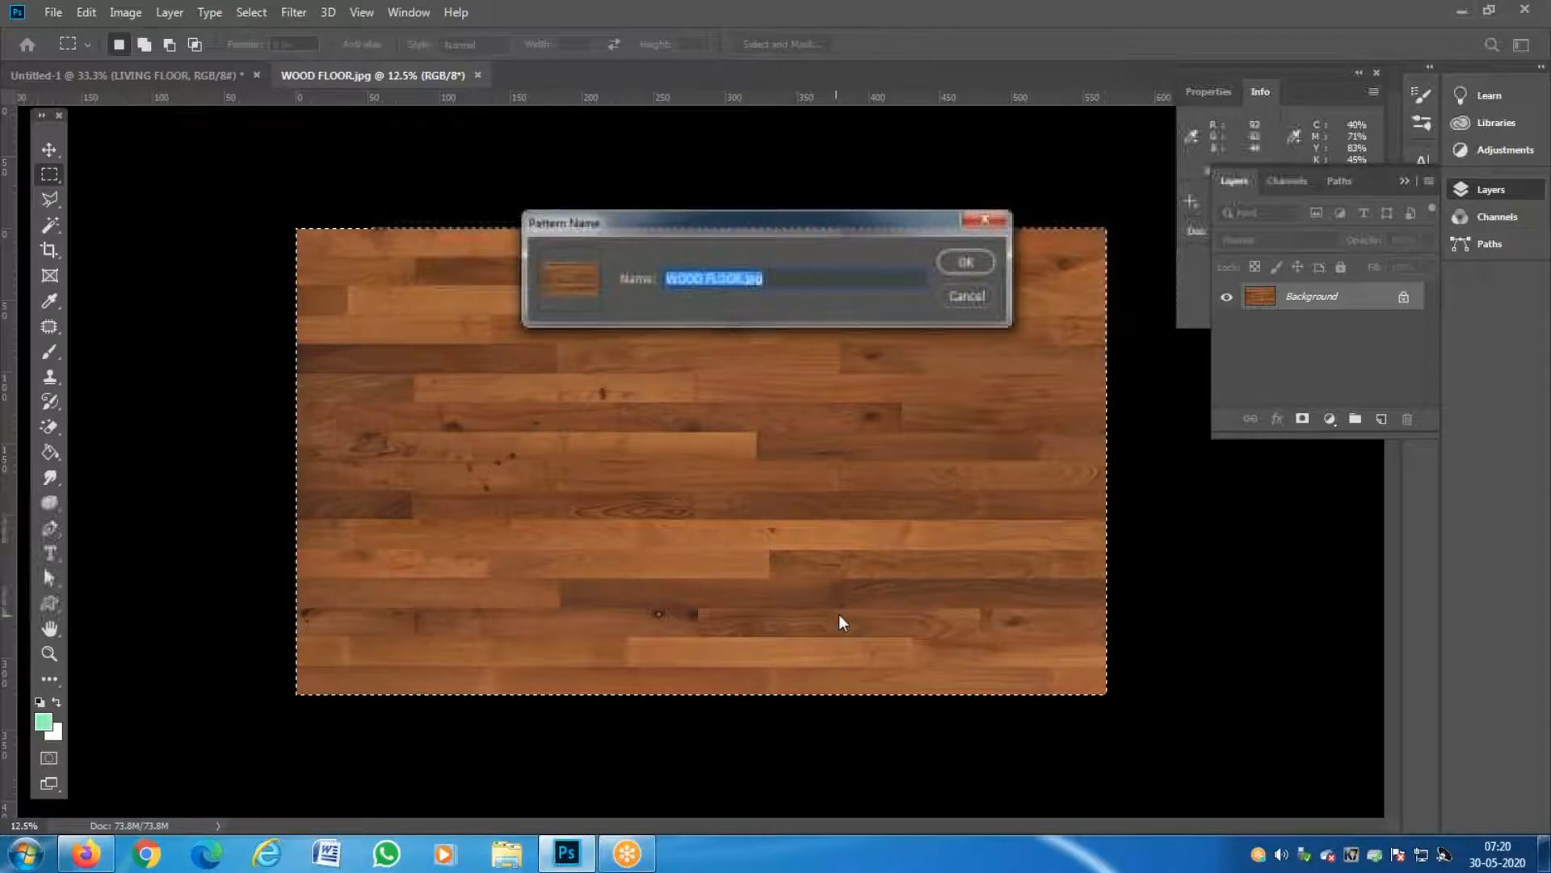
{"action": "key", "text": "End"}
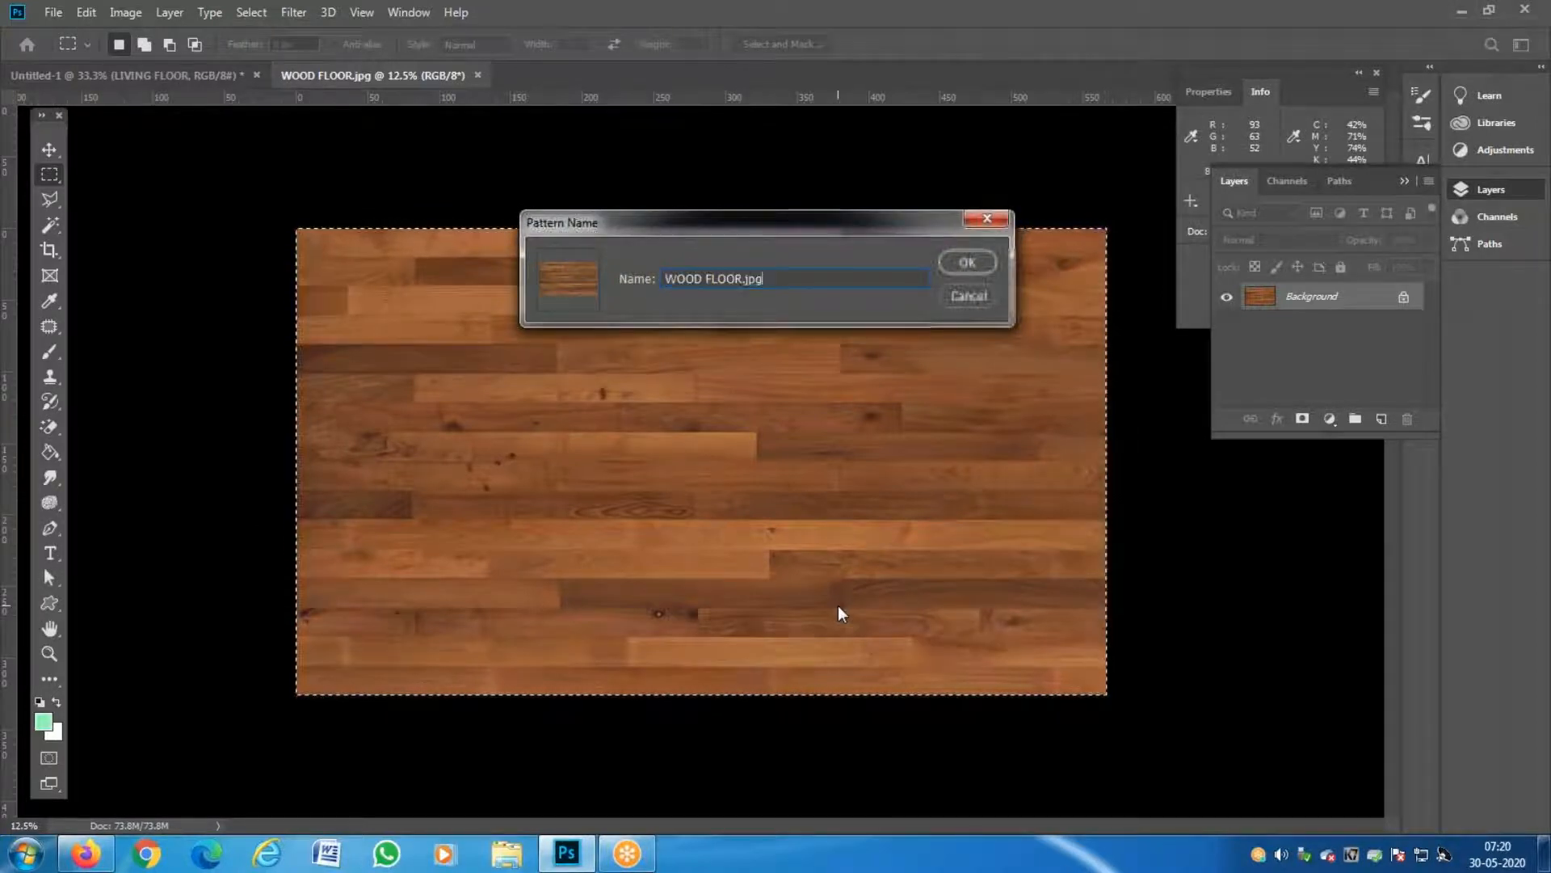
{"action": "key", "text": "BackSpace"}
{"action": "key", "text": "BackSpace"}
{"action": "key", "text": "BackSpace"}
{"action": "key", "text": "BackSpace"}
{"action": "type", "text": "B"}
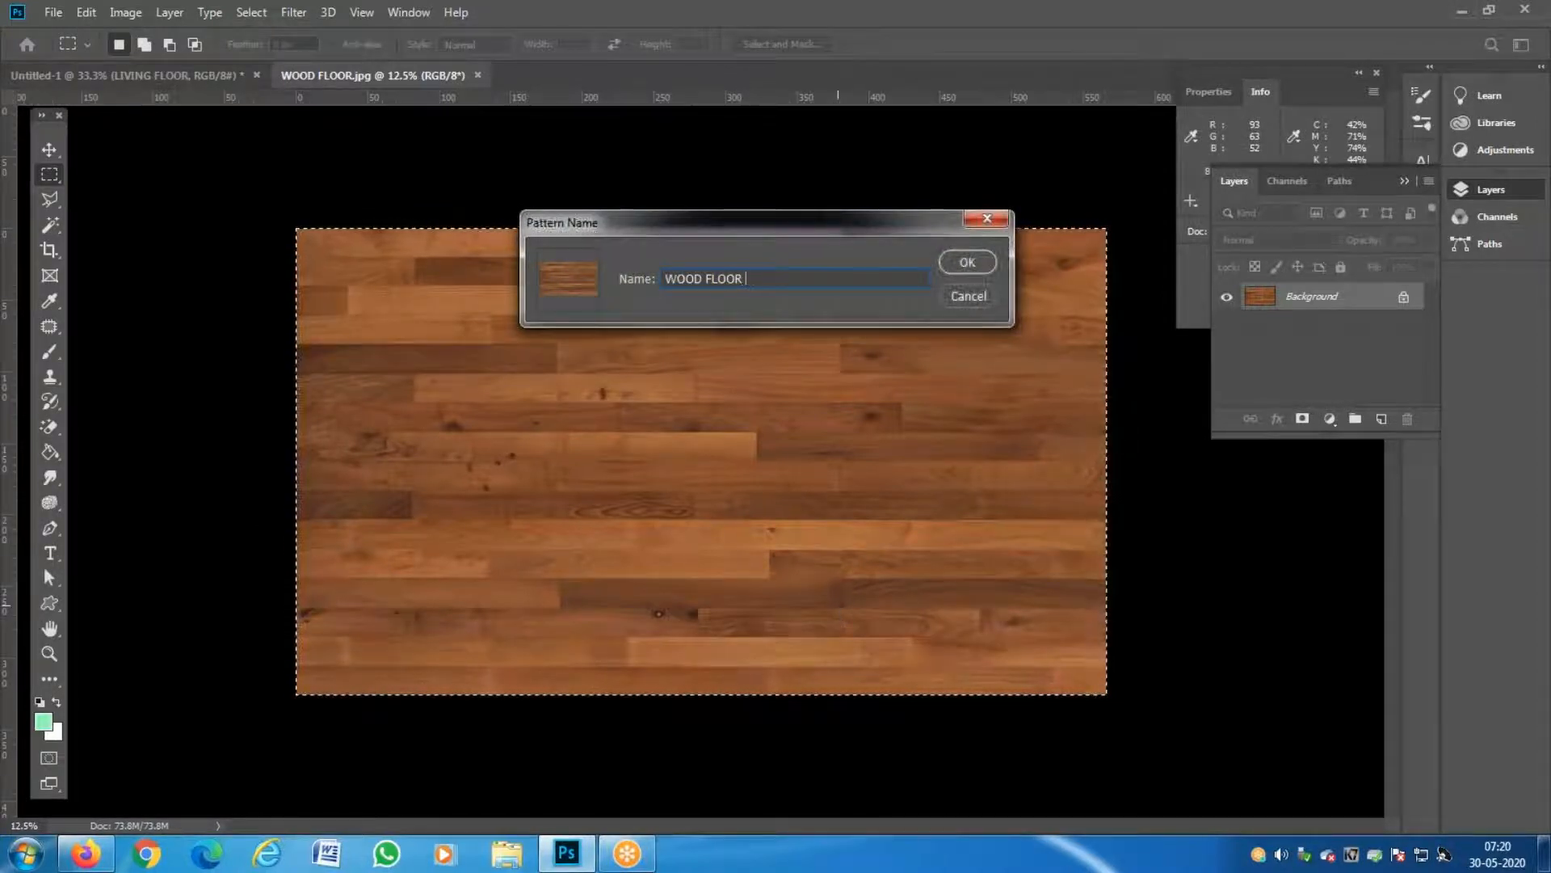
{"action": "type", "text": "IG"}
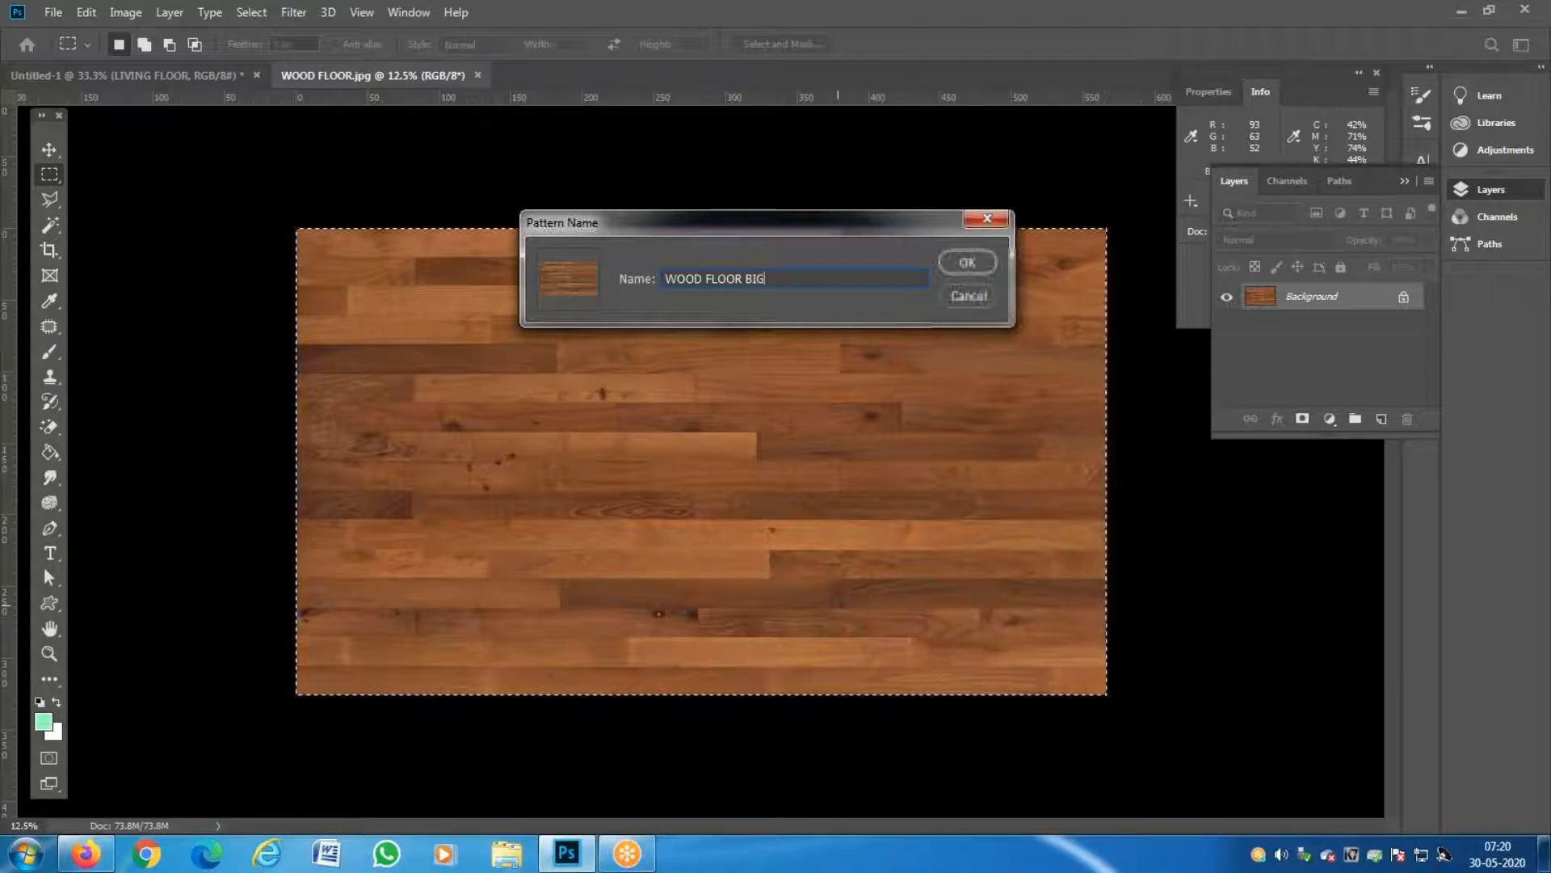
{"action": "key", "text": "Return"}
{"action": "key", "text": "ctrl+w"}
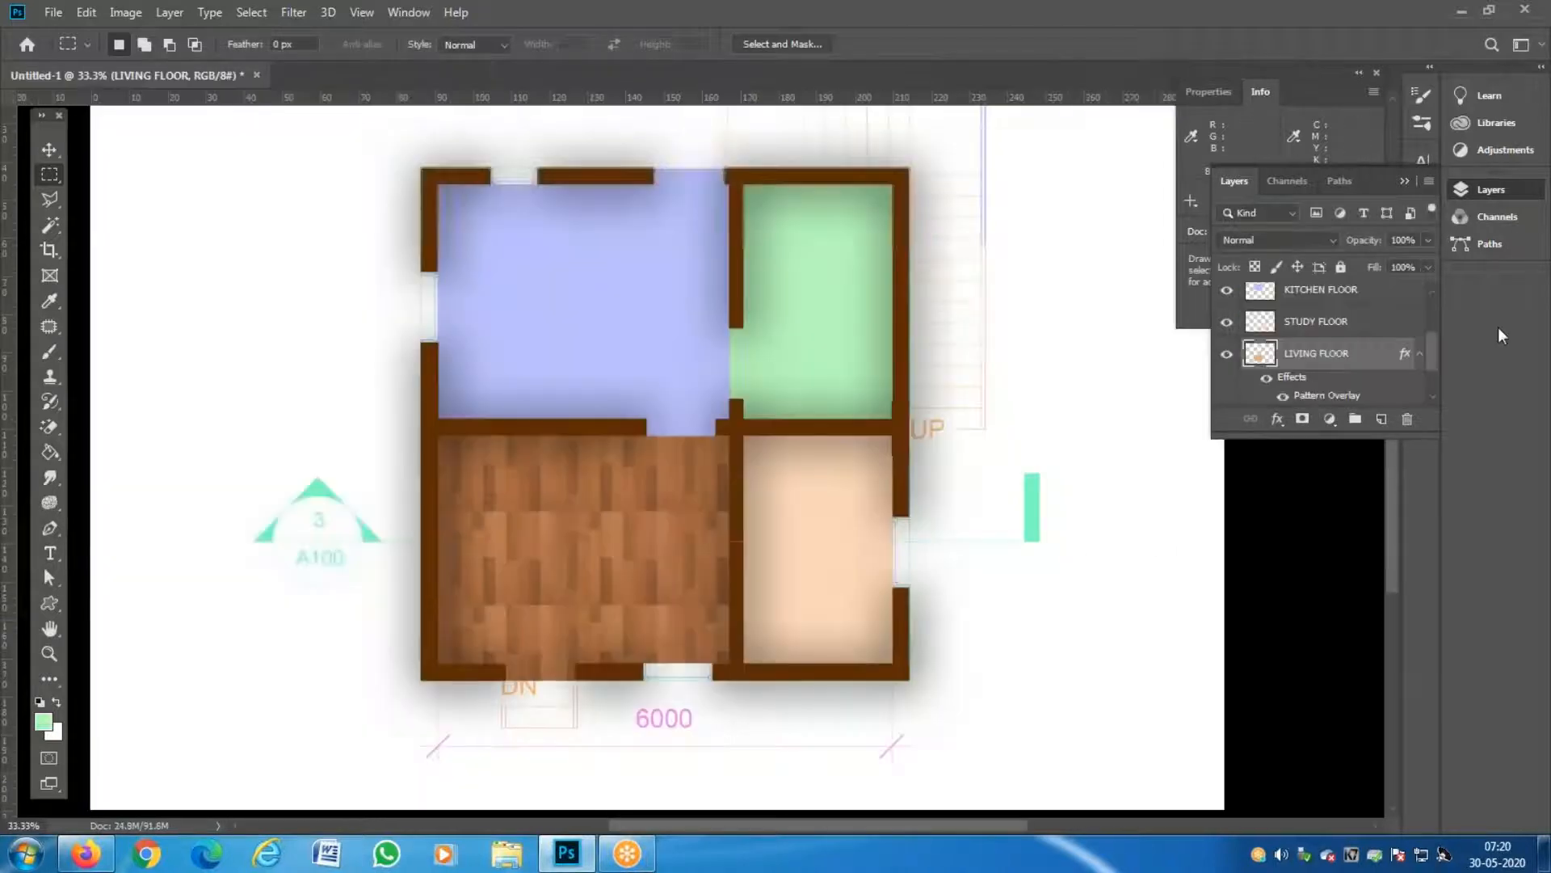
Switch the LIVING FLOOR layer's Pattern Overlay to the WOOD FLOOR BIG pattern.
{"action": "double_click", "coordinate": [1380, 357]}
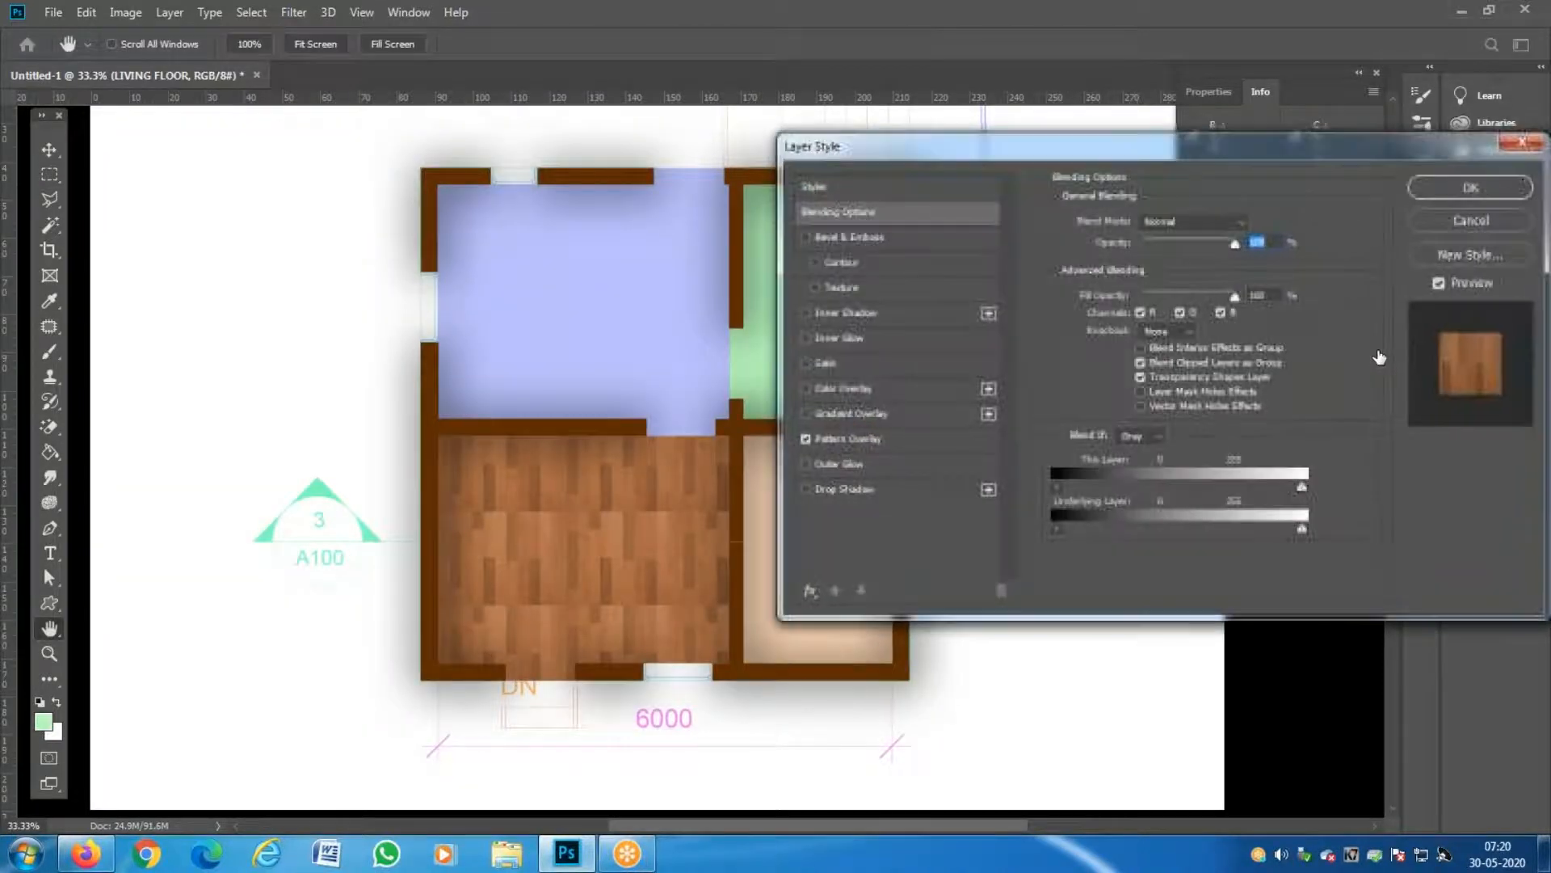
{"action": "left_click", "coordinate": [875, 444]}
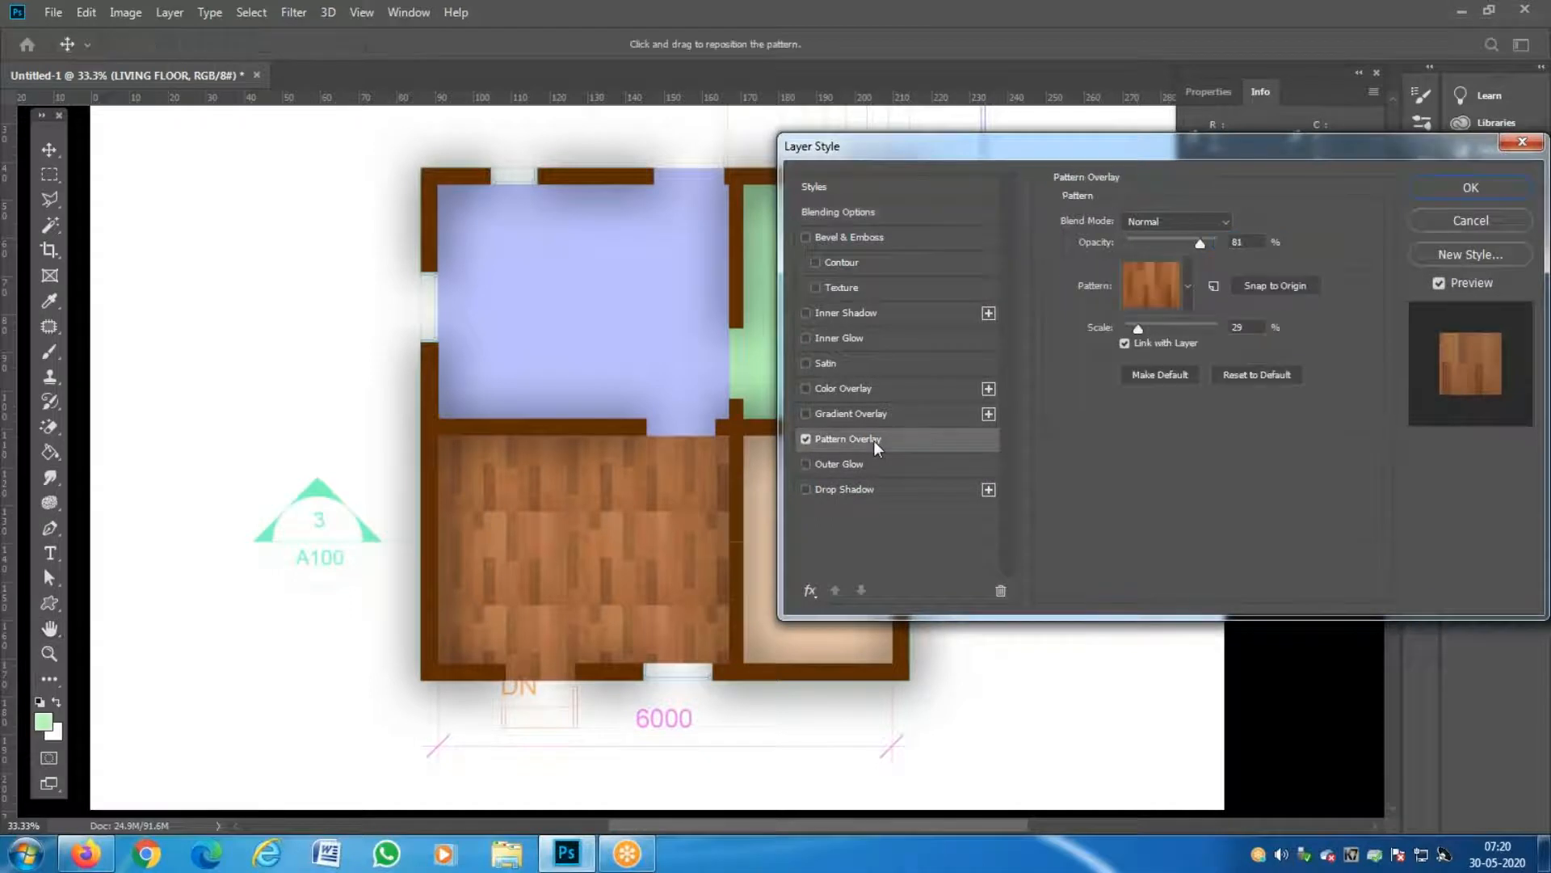
{"action": "left_click", "coordinate": [1186, 286]}
{"action": "left_click", "coordinate": [1156, 441]}
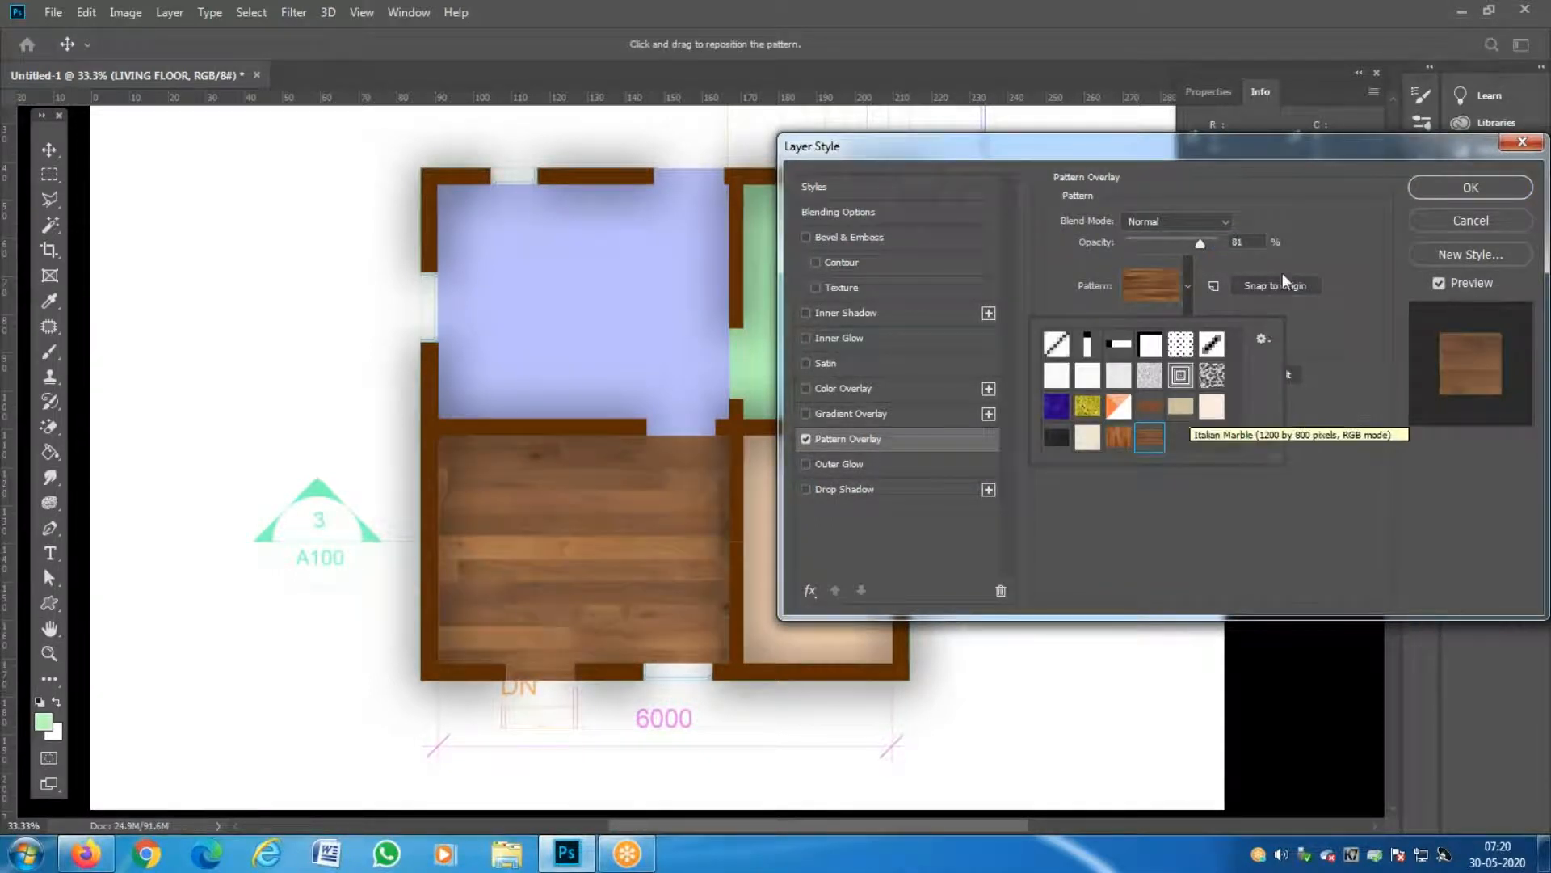
{"action": "left_click", "coordinate": [1280, 240]}
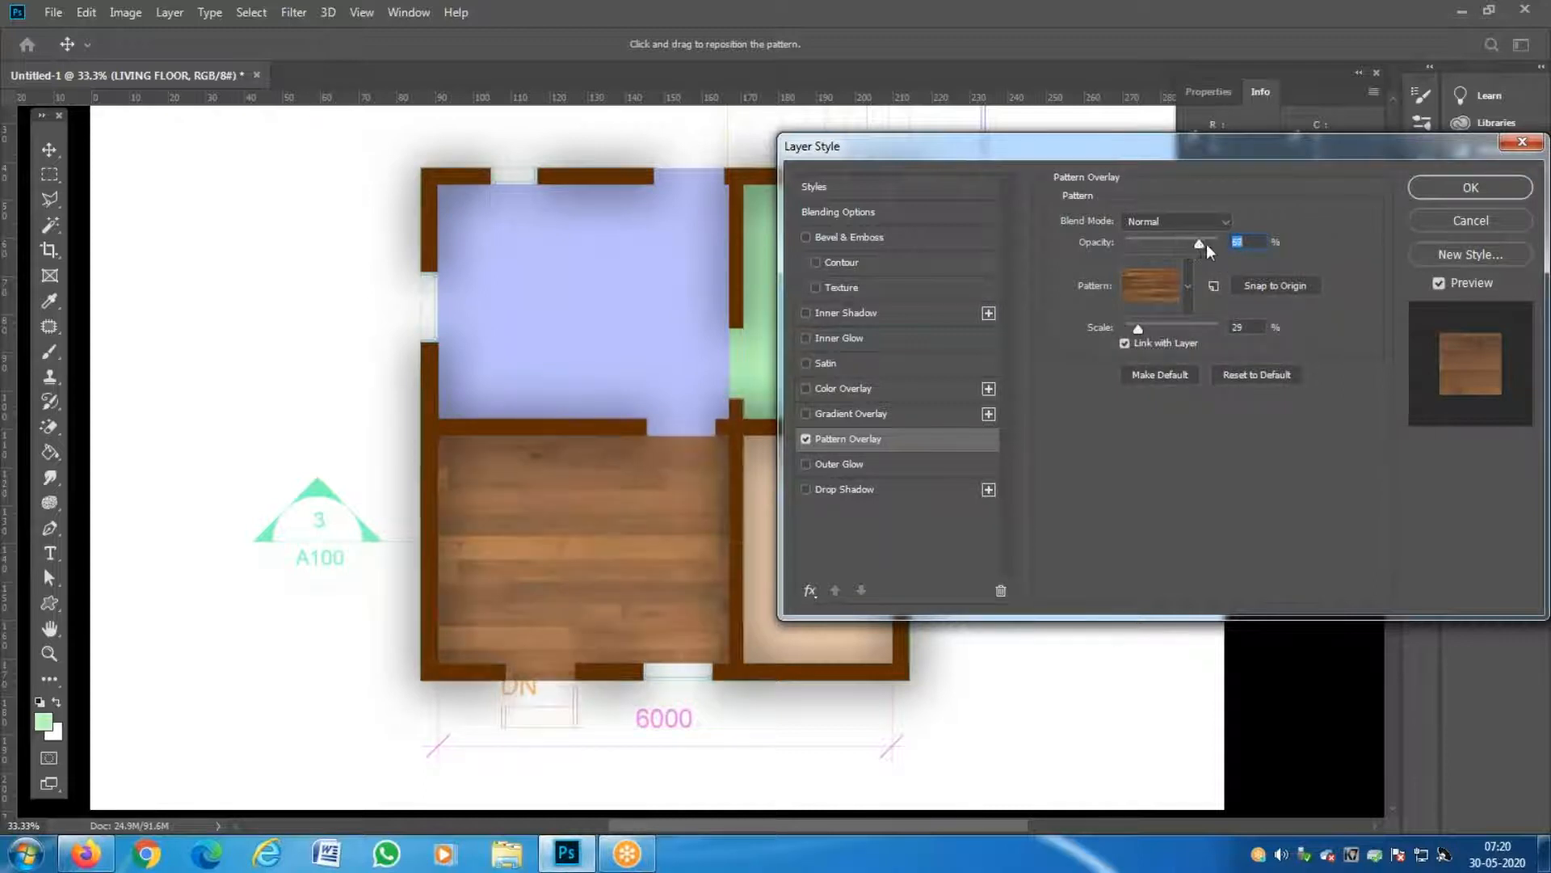
Set the living floor's pattern opacity to 86%, reduce its scale to get smaller planks, and apply the layer style.
{"action": "left_click_drag", "start_coordinate": [1209, 251], "coordinate": [1209, 251]}
{"action": "left_click_drag", "start_coordinate": [1137, 327], "coordinate": [1133, 327]}
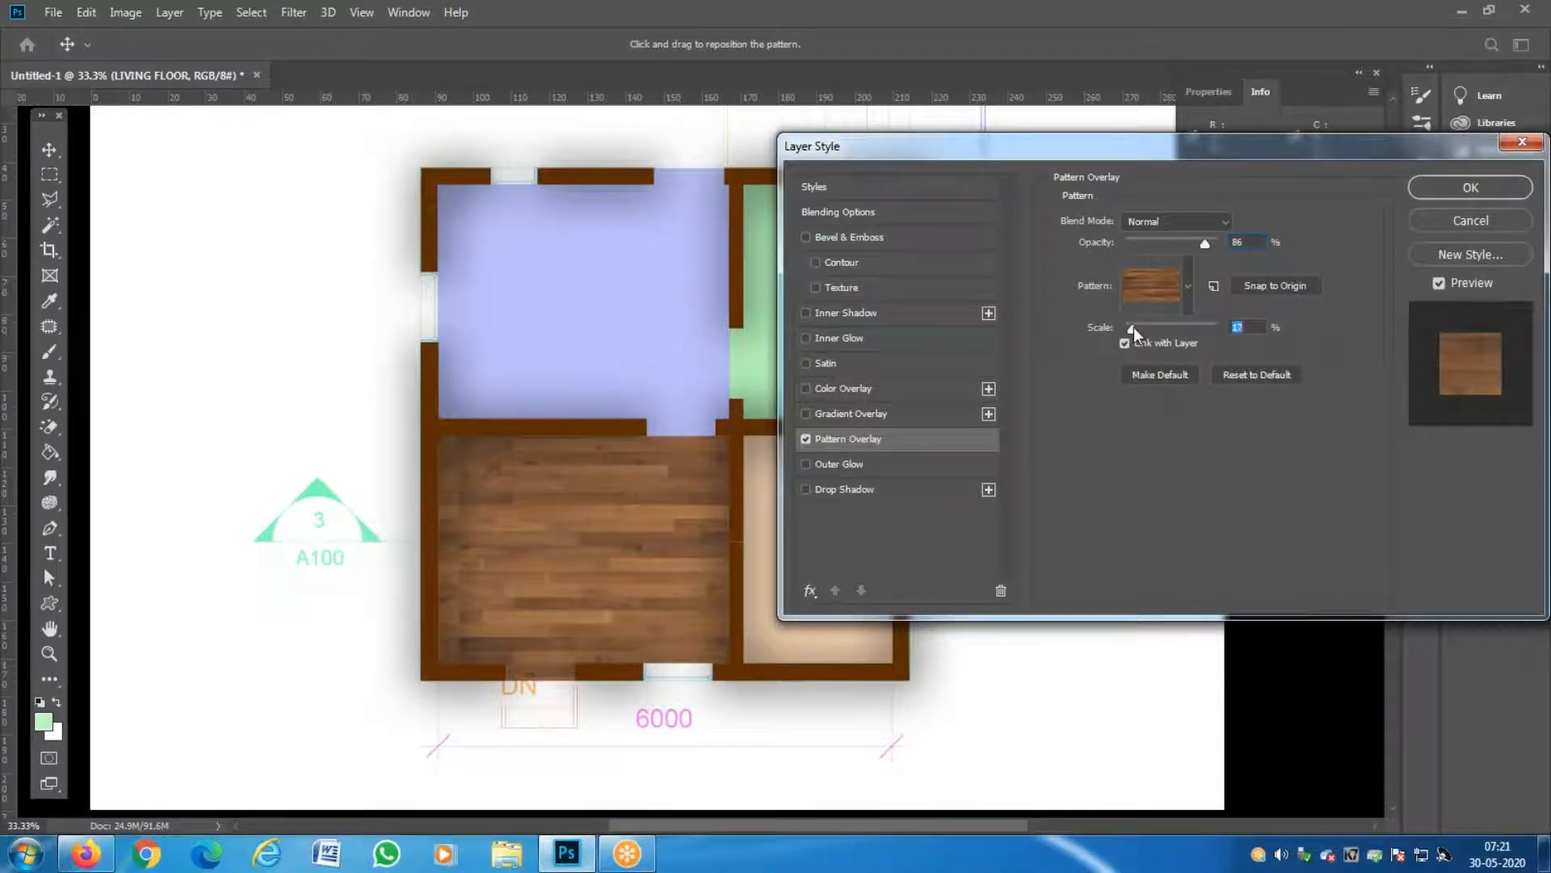
{"action": "left_click_drag", "start_coordinate": [1131, 327], "coordinate": [1133, 328]}
{"action": "left_click", "coordinate": [1464, 187]}
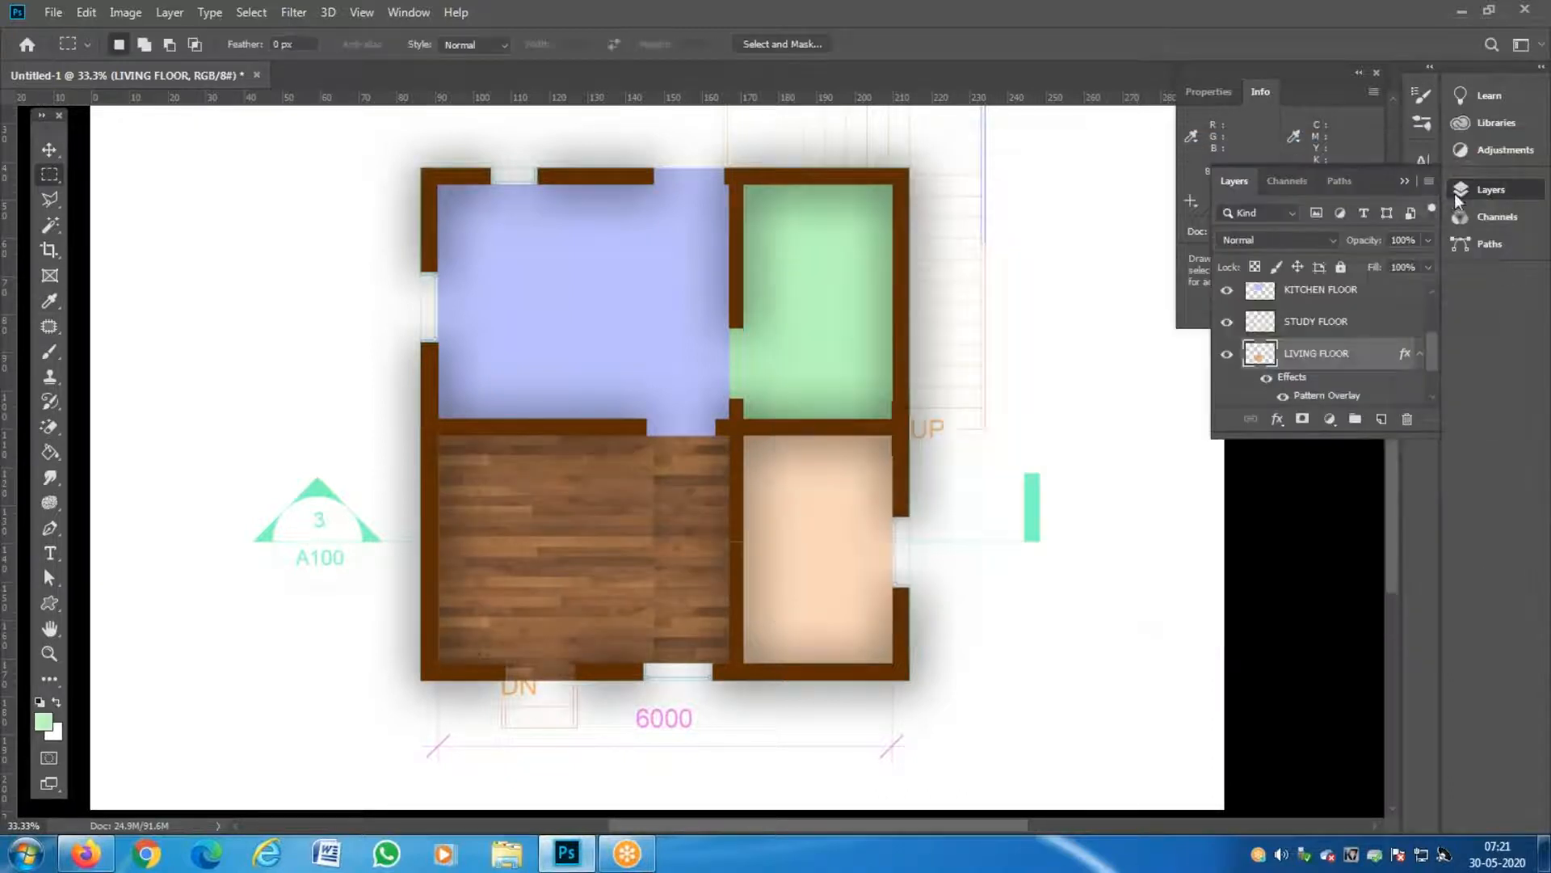
{"action": "key", "text": "z"}
{"action": "left_click", "coordinate": [625, 585]}
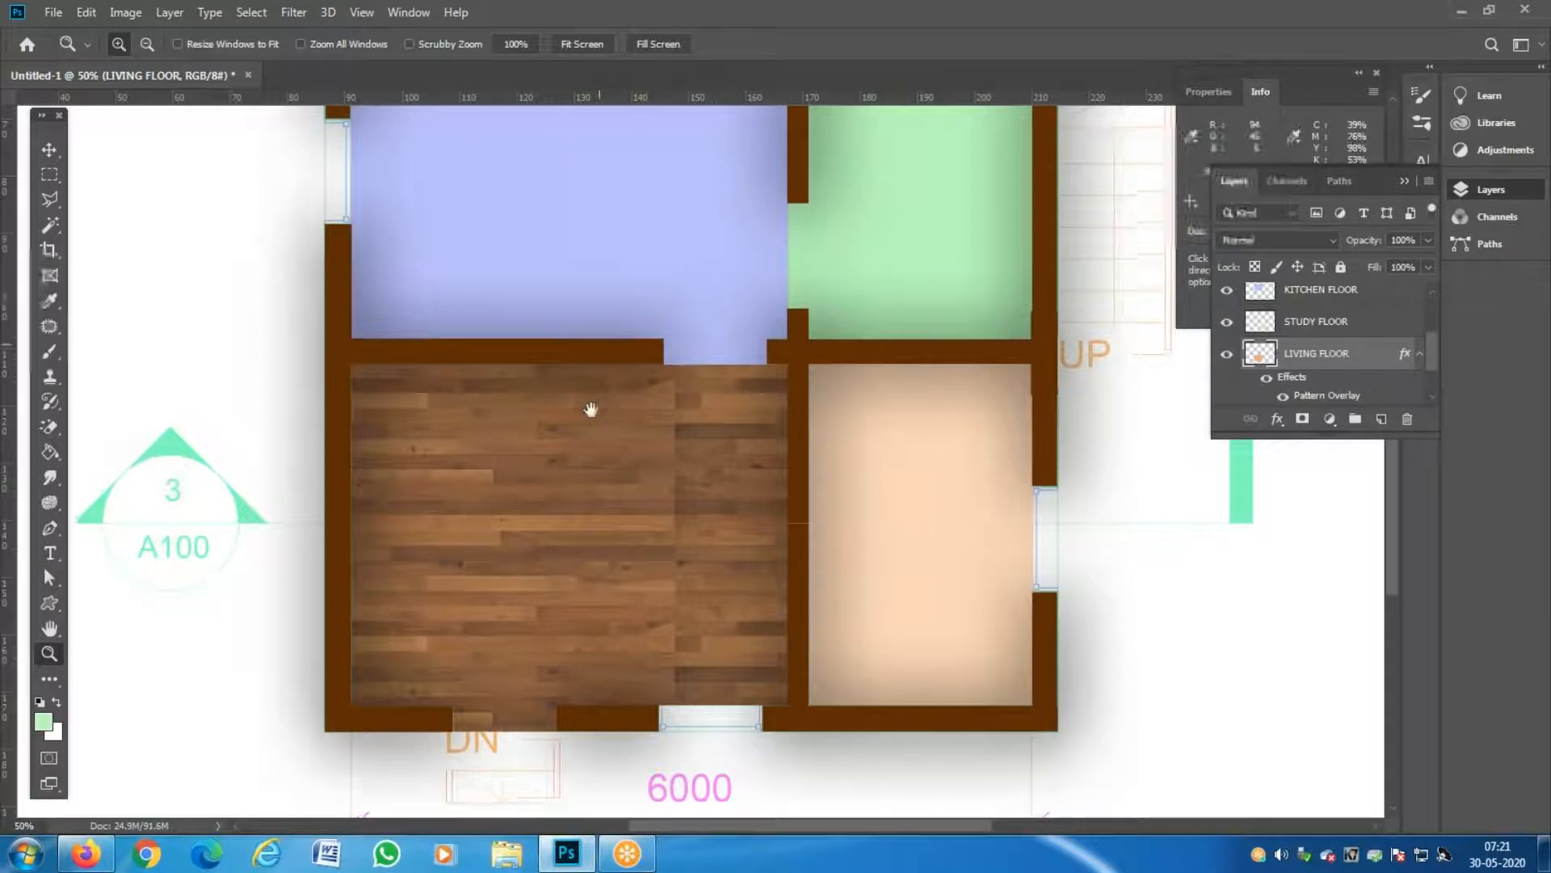
{"action": "scroll", "coordinate": [589, 409], "scroll_direction": "up", "scroll_amount": 3}
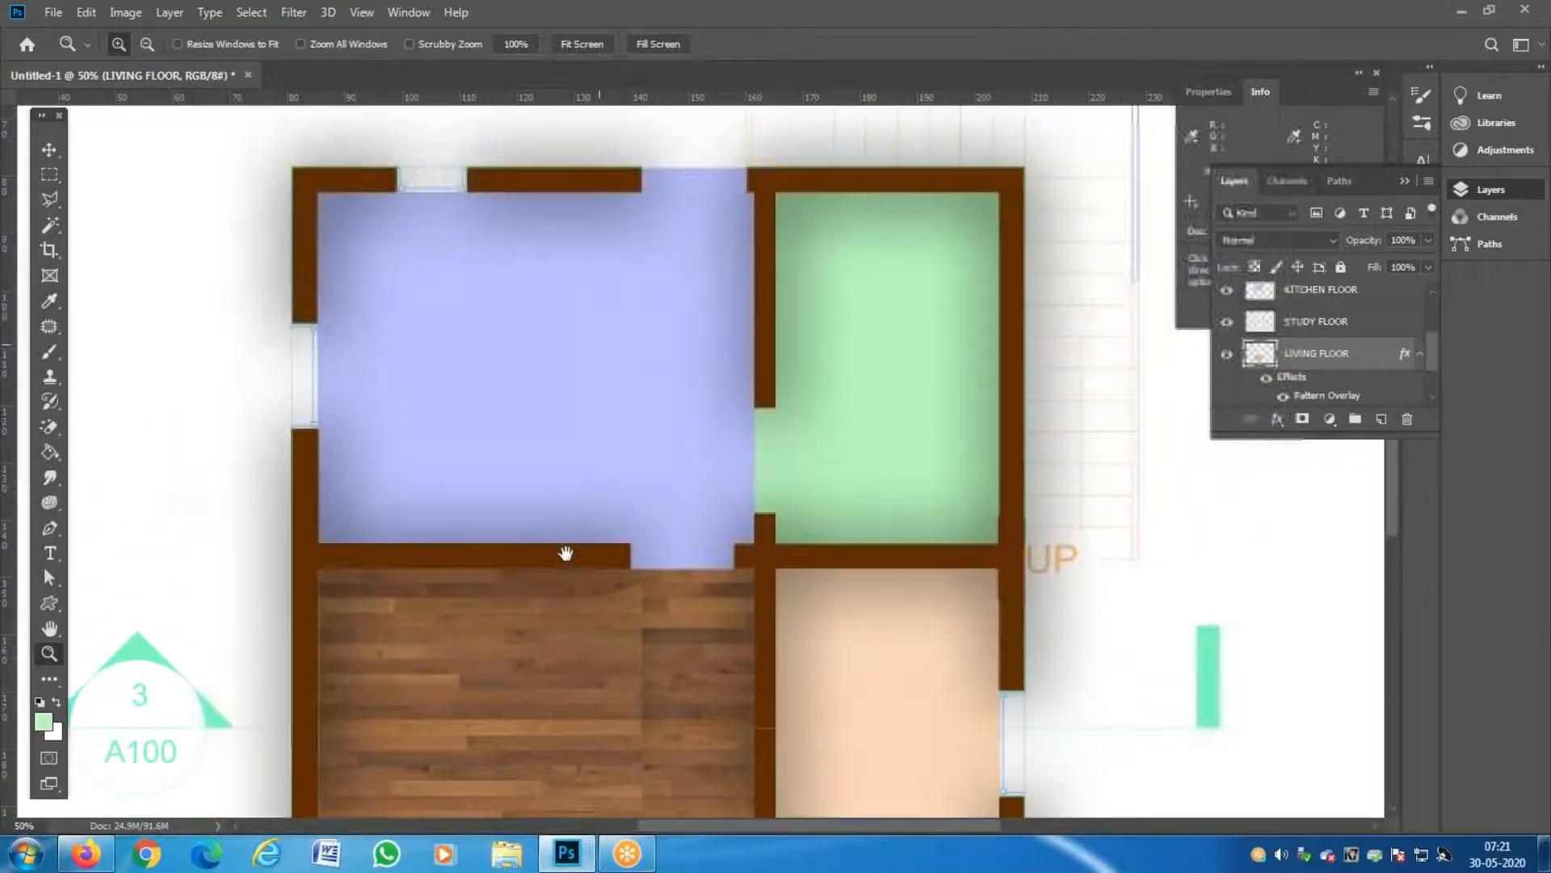
Select the STUDY FLOOR layer and bring up the file-opening dialog for a new texture image.
{"action": "left_click", "coordinate": [1381, 323]}
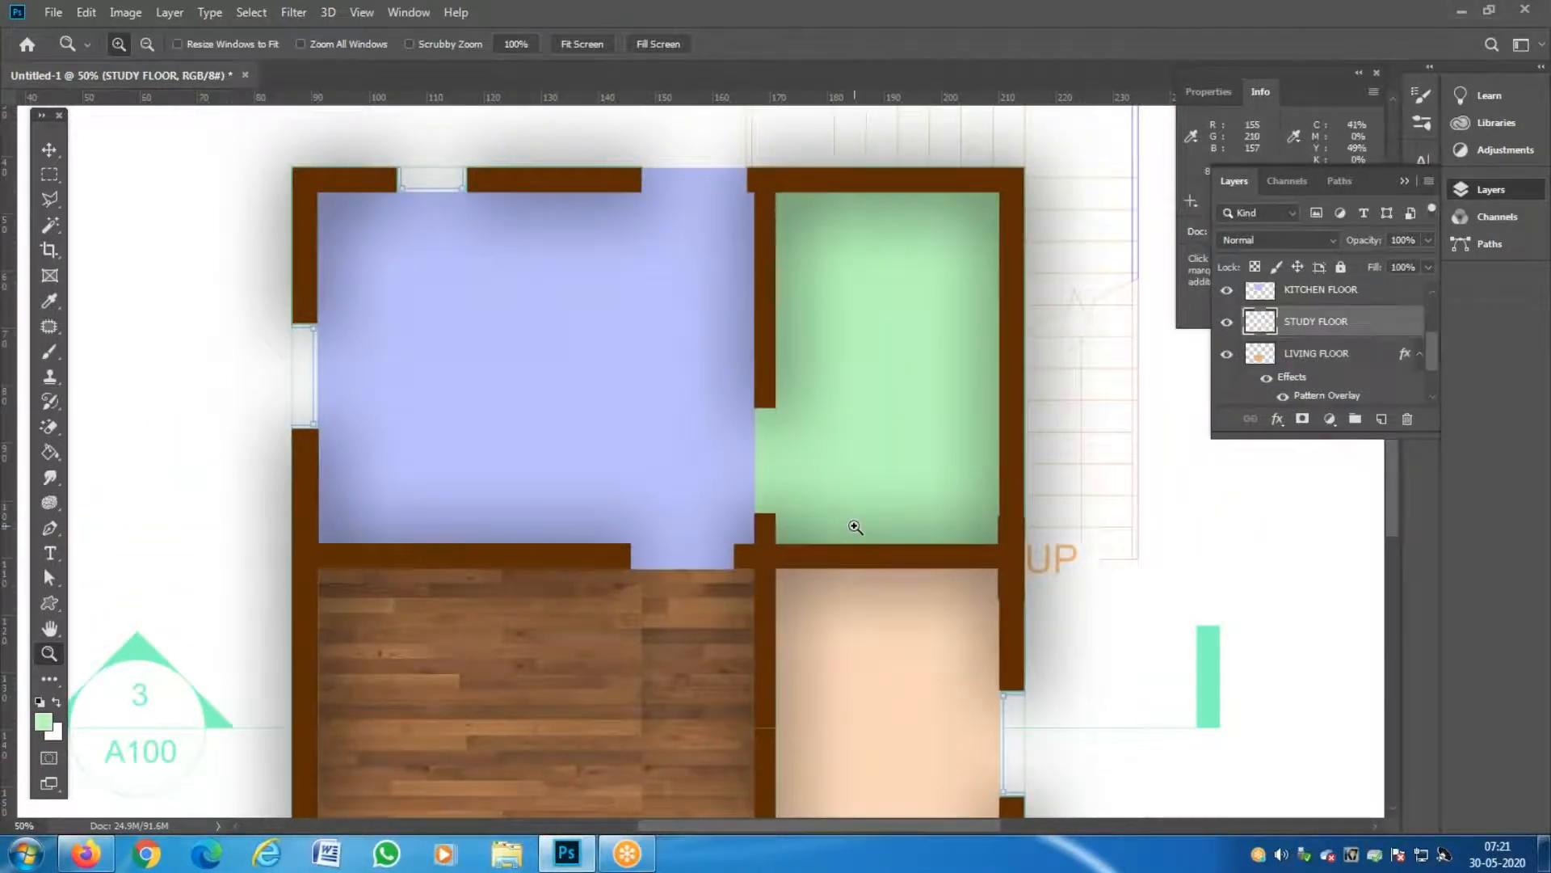
{"action": "left_click", "coordinate": [53, 12]}
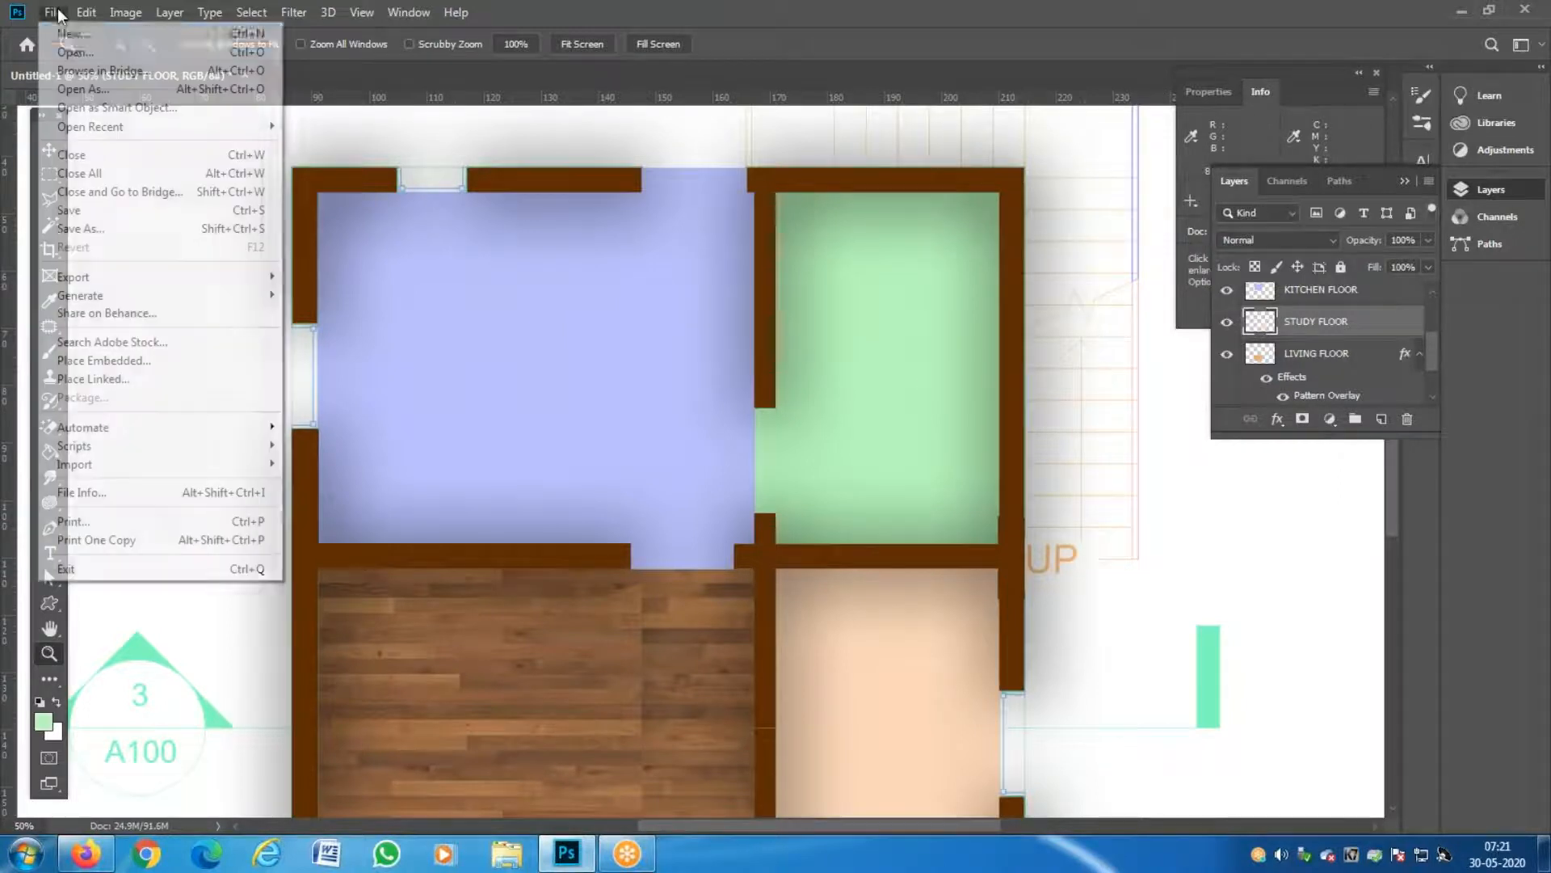
{"action": "left_click", "coordinate": [81, 60]}
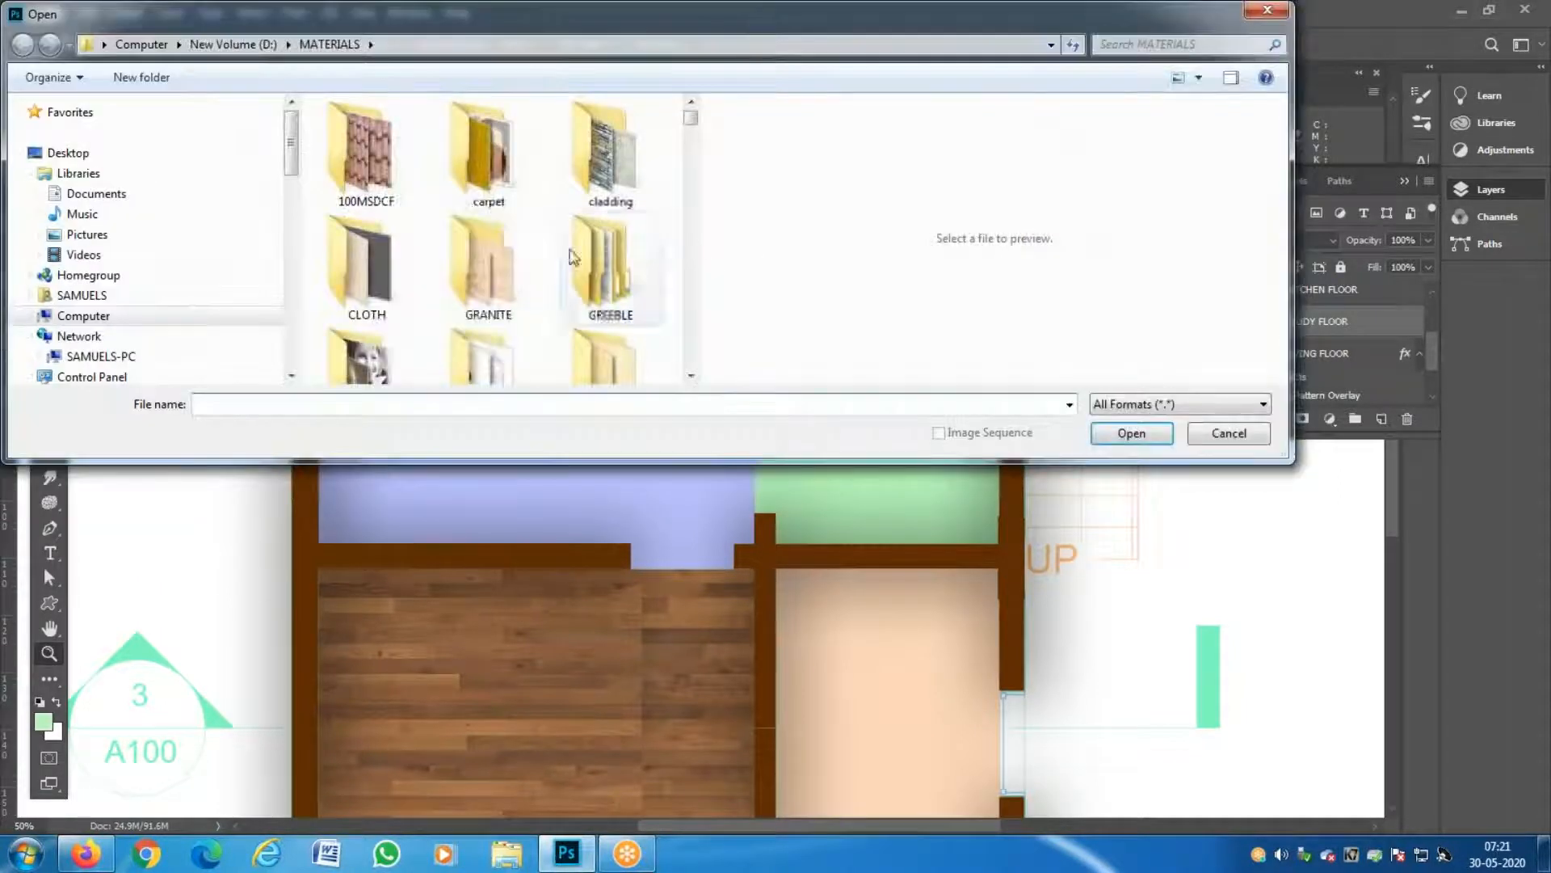
Look through the wood, masonry, marble and tile textures in the MATERIALS folder for a study floor material.
{"action": "left_click_drag", "start_coordinate": [690, 117], "coordinate": [691, 378]}
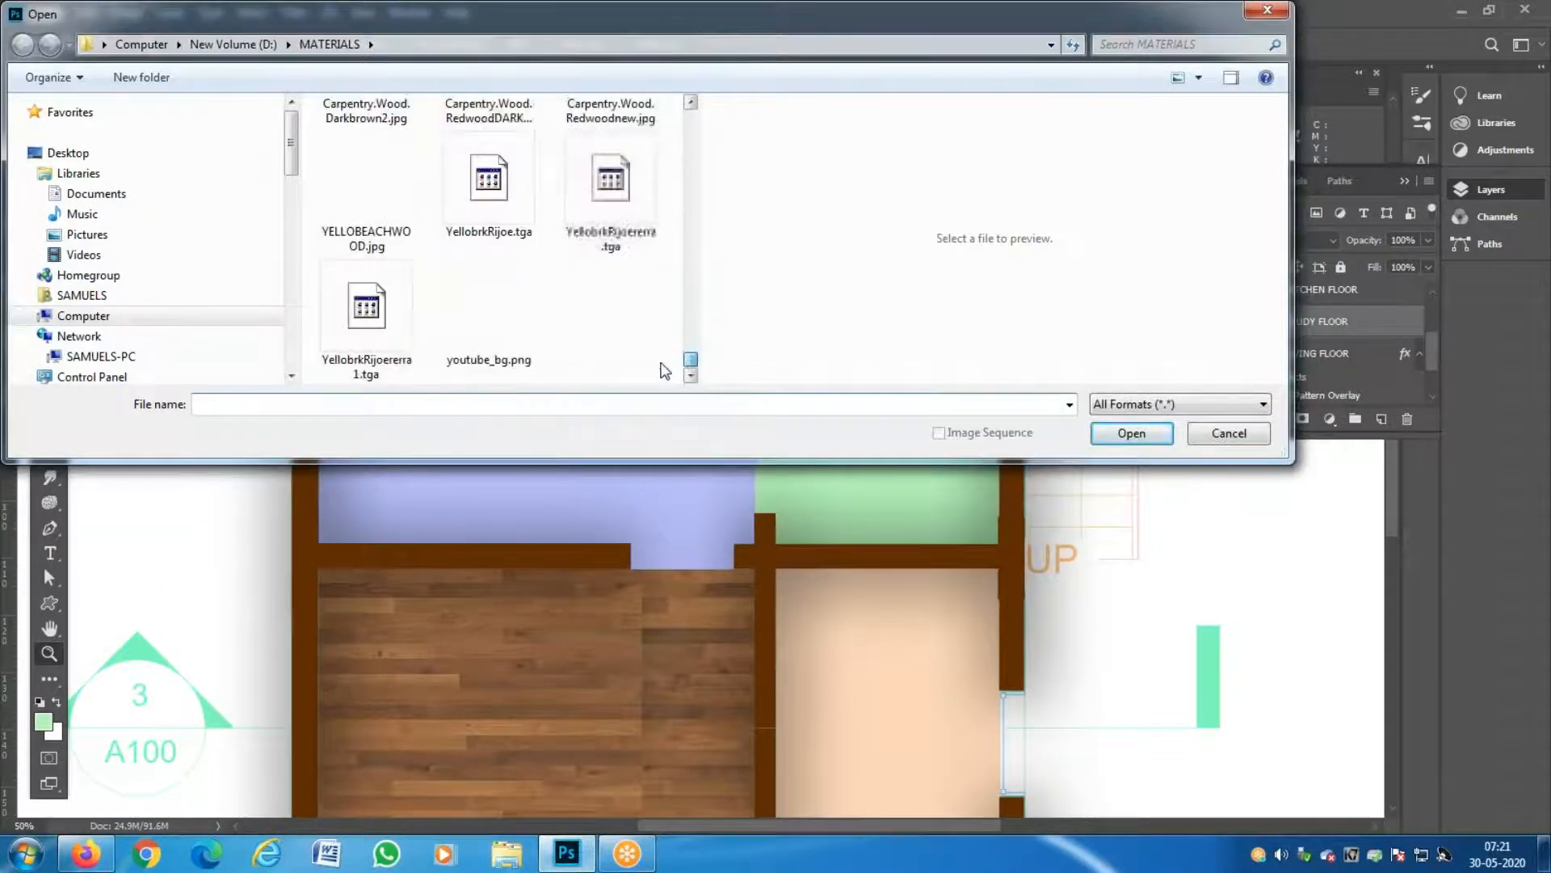
{"action": "left_click", "coordinate": [510, 118]}
{"action": "scroll", "coordinate": [576, 249], "scroll_direction": "up", "scroll_amount": 2}
{"action": "scroll", "coordinate": [574, 243], "scroll_direction": "up", "scroll_amount": 4}
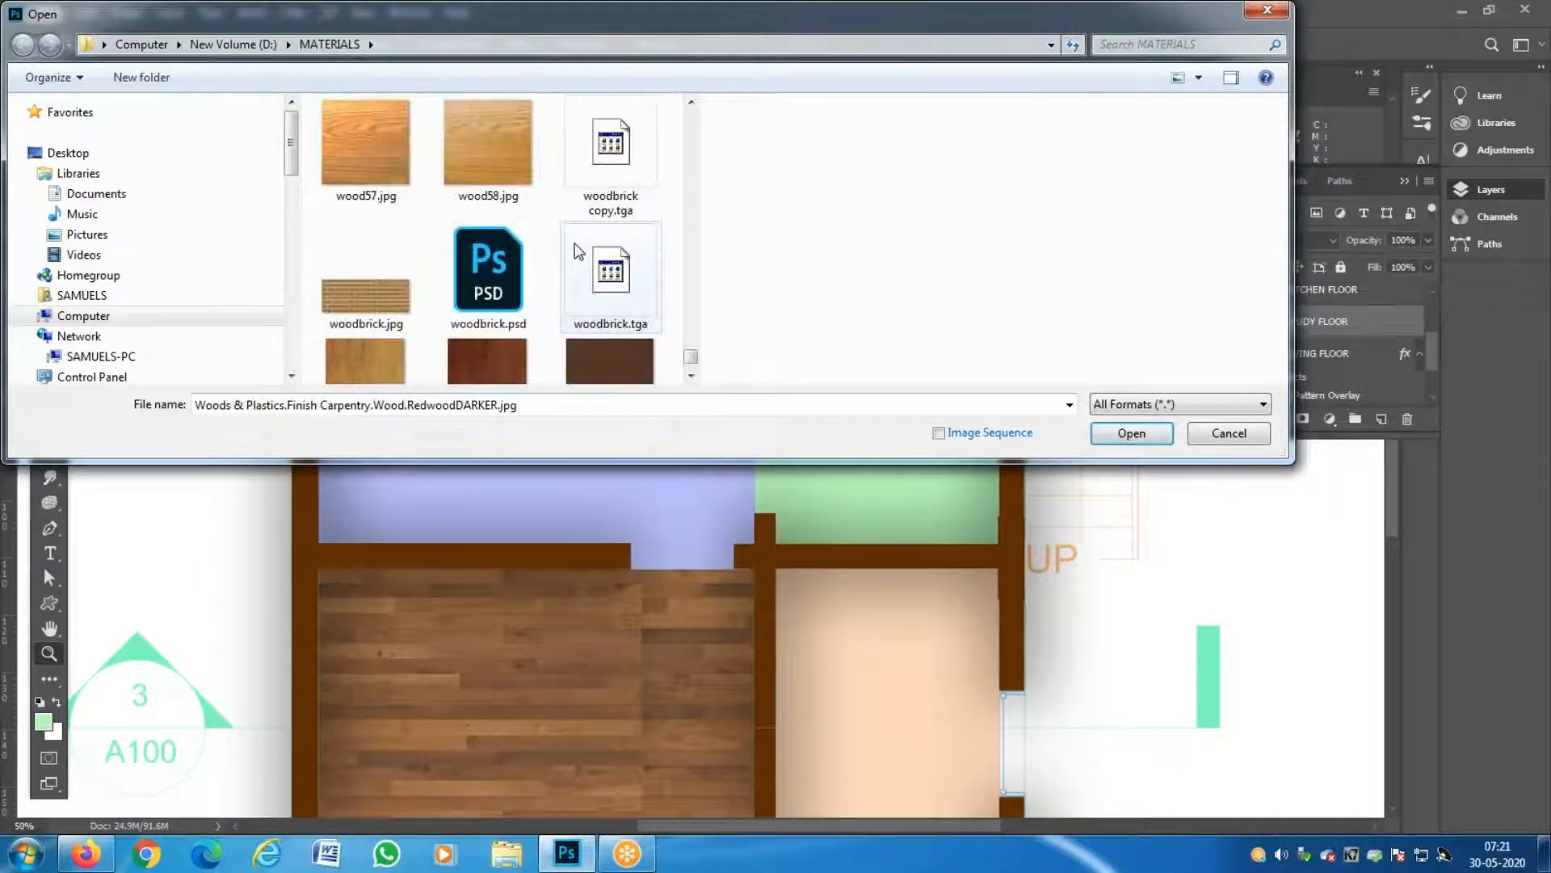
{"action": "left_click", "coordinate": [492, 184]}
{"action": "key", "text": "m"}
{"action": "key", "text": "m"}
{"action": "key", "text": "m"}
{"action": "key", "text": "m"}
{"action": "key", "text": "m"}
{"action": "key", "text": "m"}
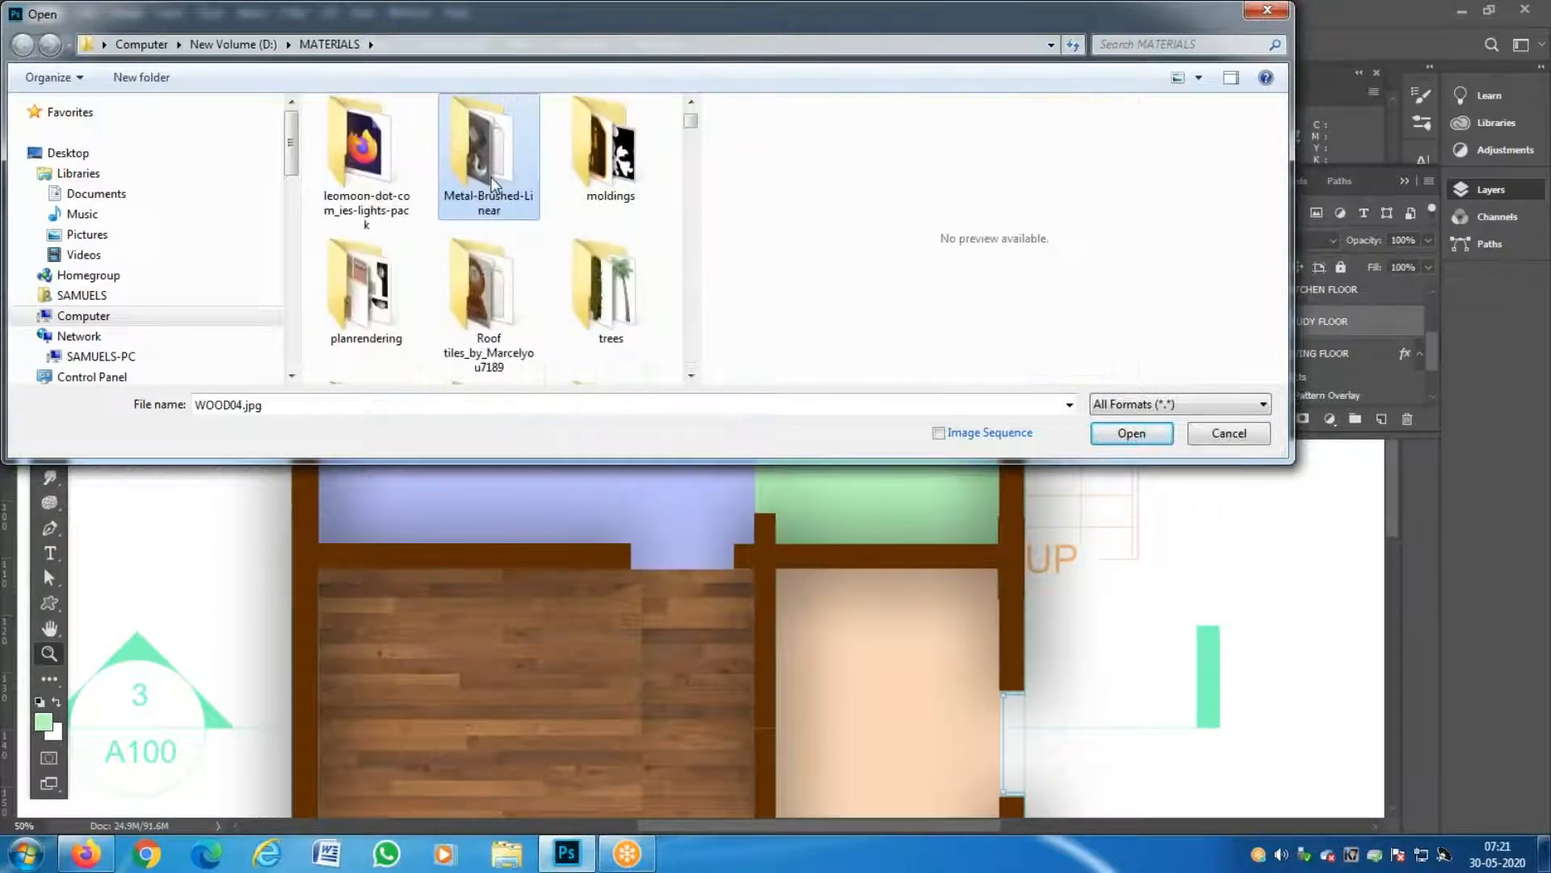
{"action": "scroll", "coordinate": [560, 279], "scroll_direction": "down", "scroll_amount": 5}
{"action": "scroll", "coordinate": [563, 290], "scroll_direction": "down", "scroll_amount": 10}
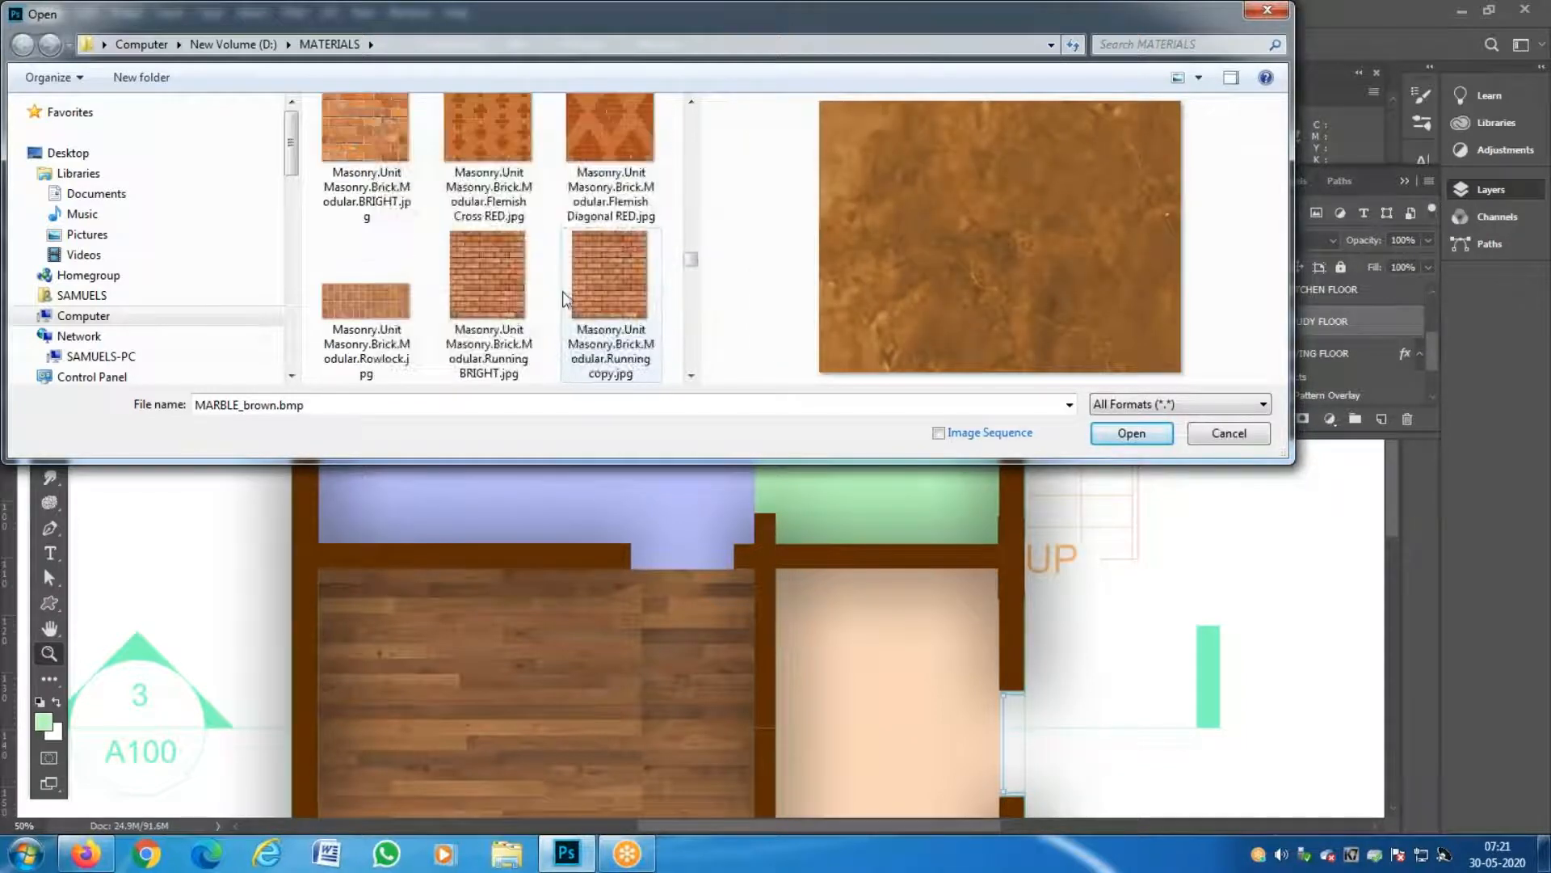
{"action": "scroll", "coordinate": [566, 301], "scroll_direction": "down", "scroll_amount": 3}
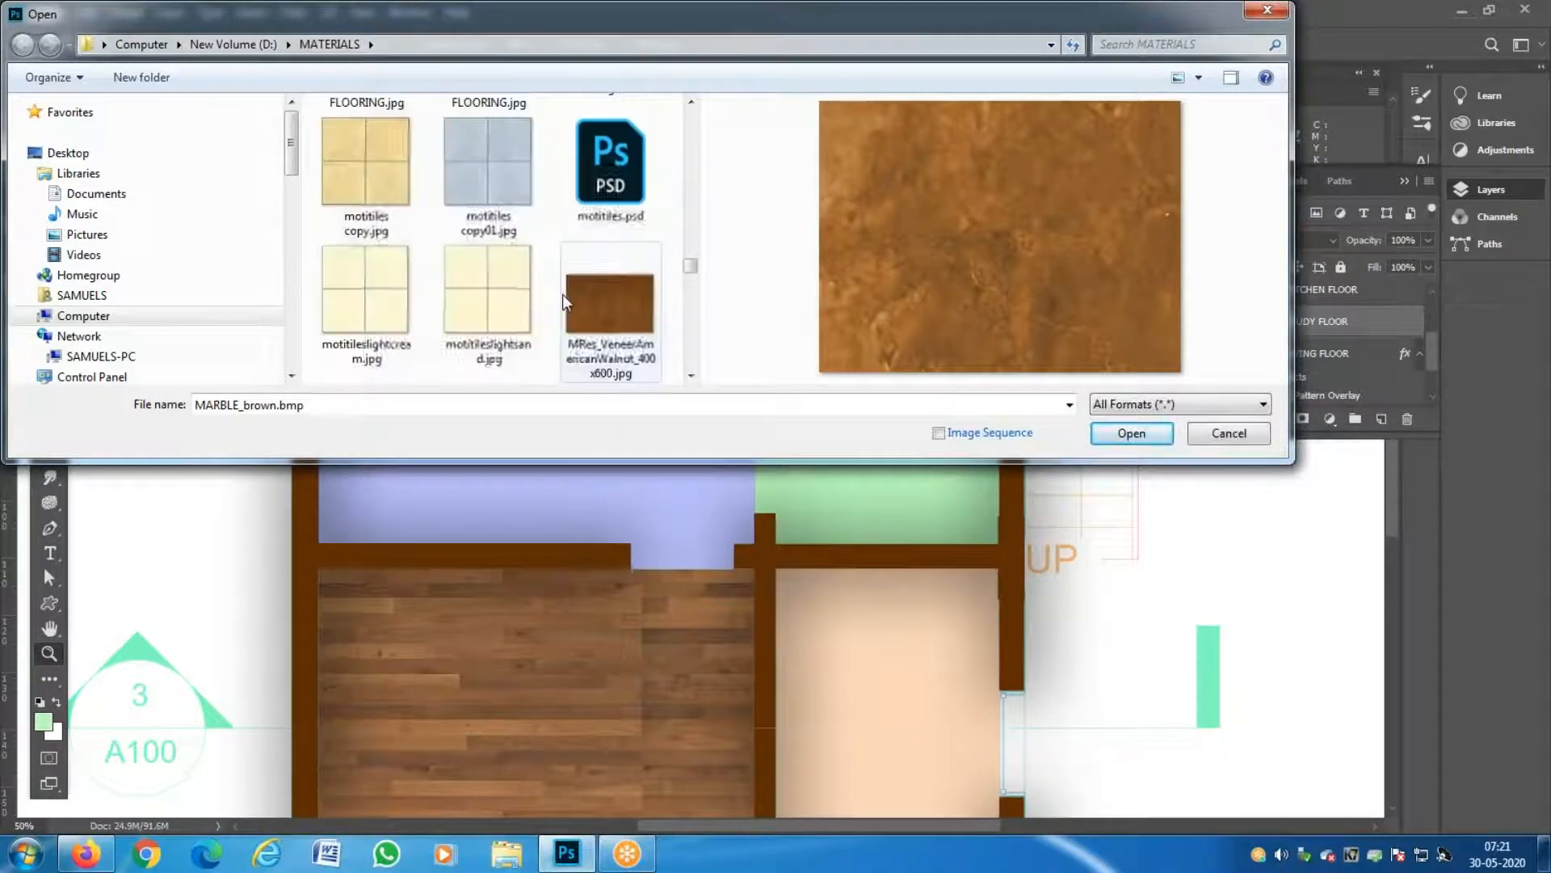
{"action": "scroll", "coordinate": [566, 302], "scroll_direction": "up", "scroll_amount": 1}
{"action": "scroll", "coordinate": [566, 301], "scroll_direction": "down", "scroll_amount": 1}
{"action": "scroll", "coordinate": [562, 295], "scroll_direction": "down", "scroll_amount": 2}
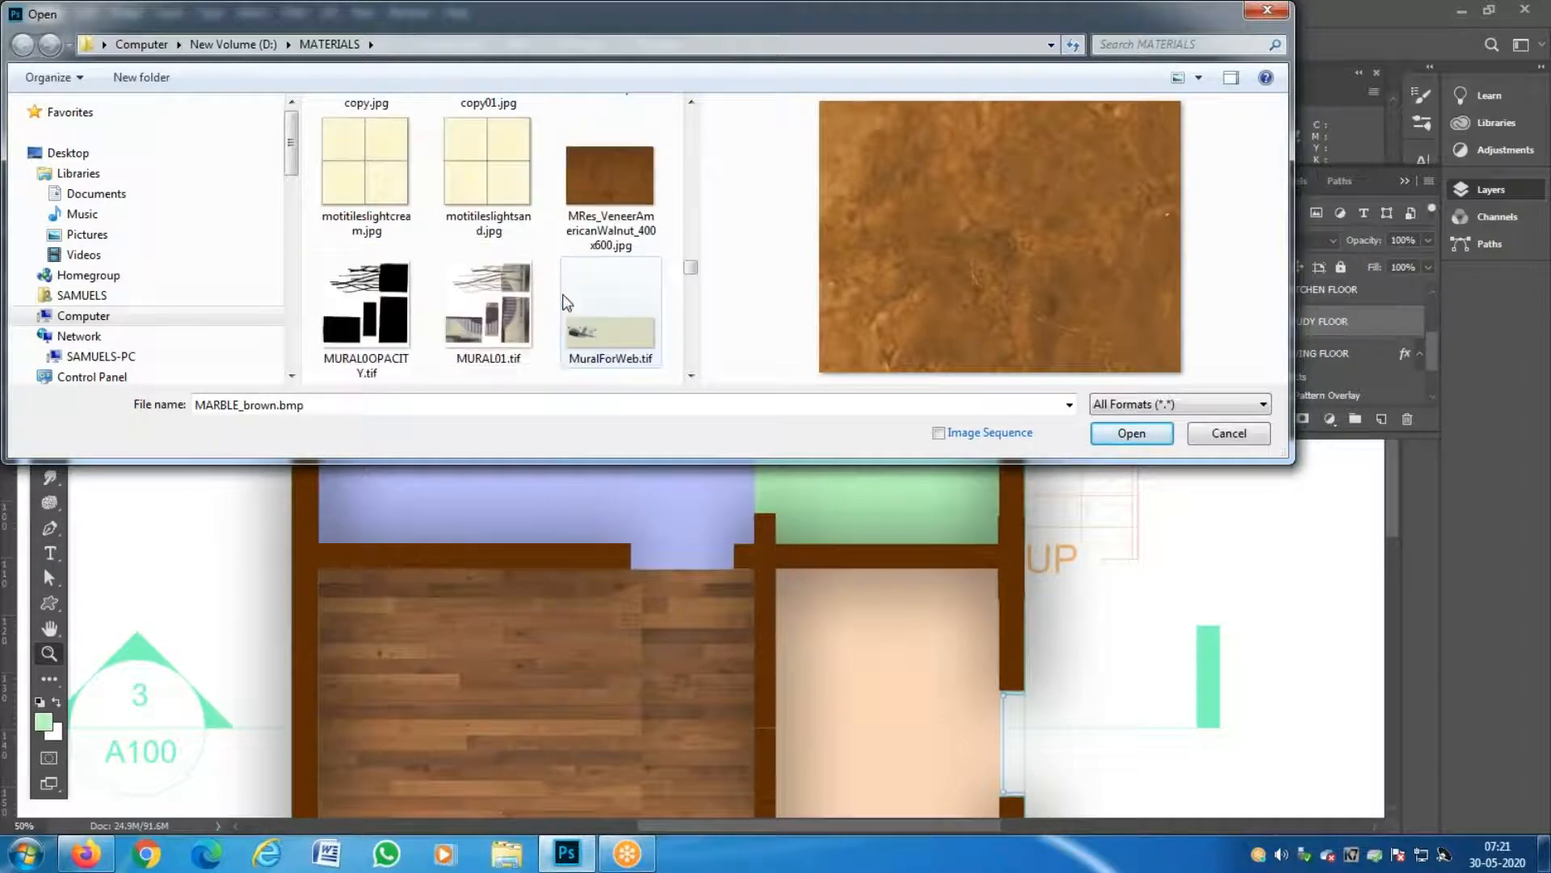
{"action": "scroll", "coordinate": [563, 303], "scroll_direction": "down", "scroll_amount": 5}
{"action": "scroll", "coordinate": [566, 314], "scroll_direction": "down", "scroll_amount": 6}
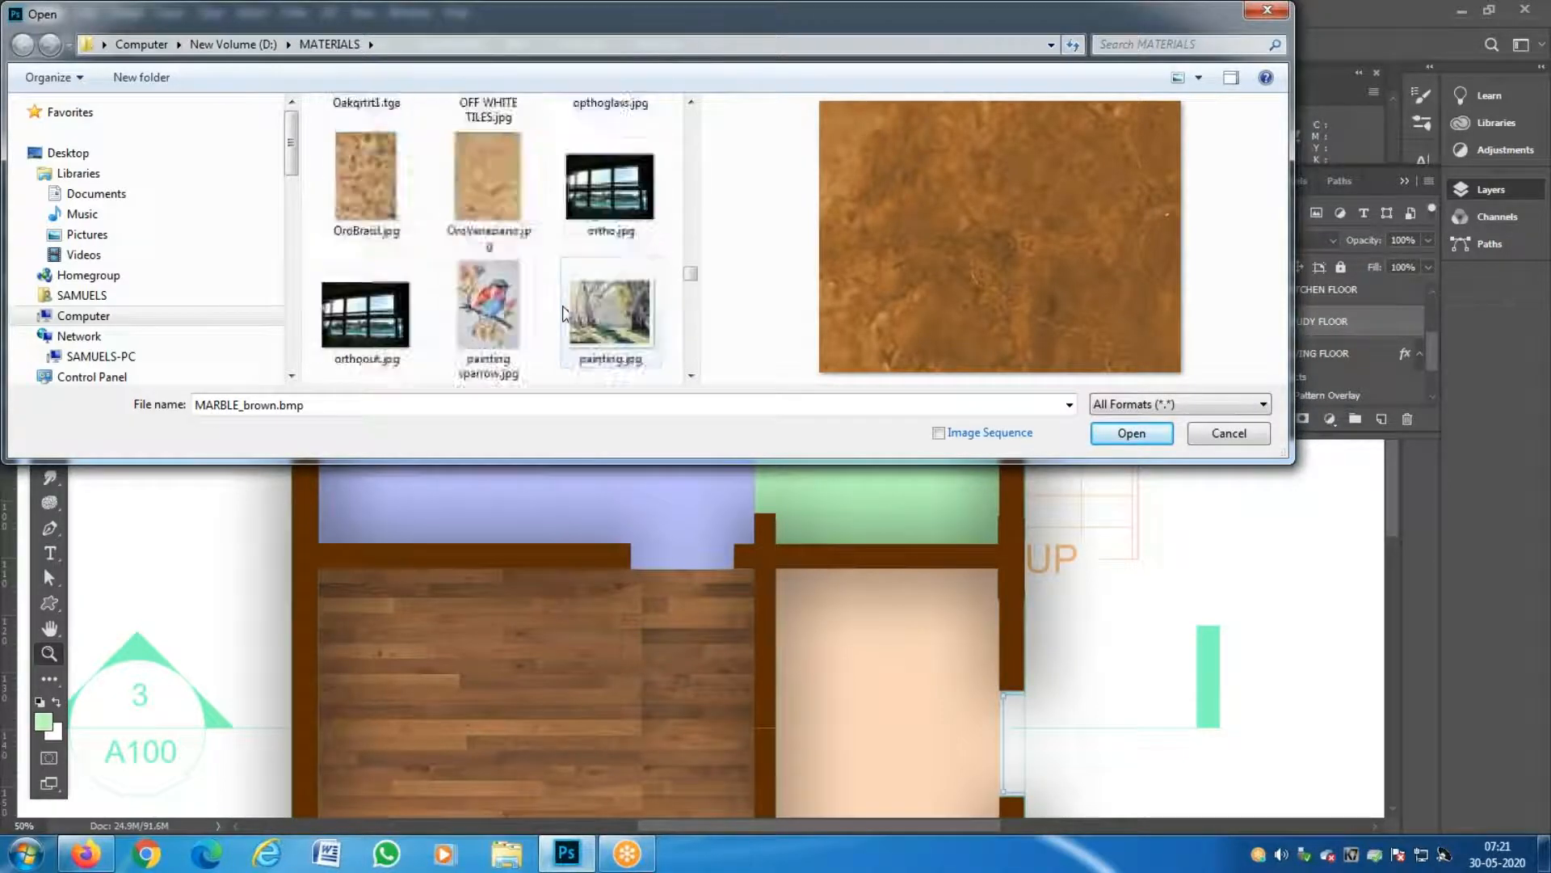
{"action": "scroll", "coordinate": [565, 314], "scroll_direction": "down", "scroll_amount": 2}
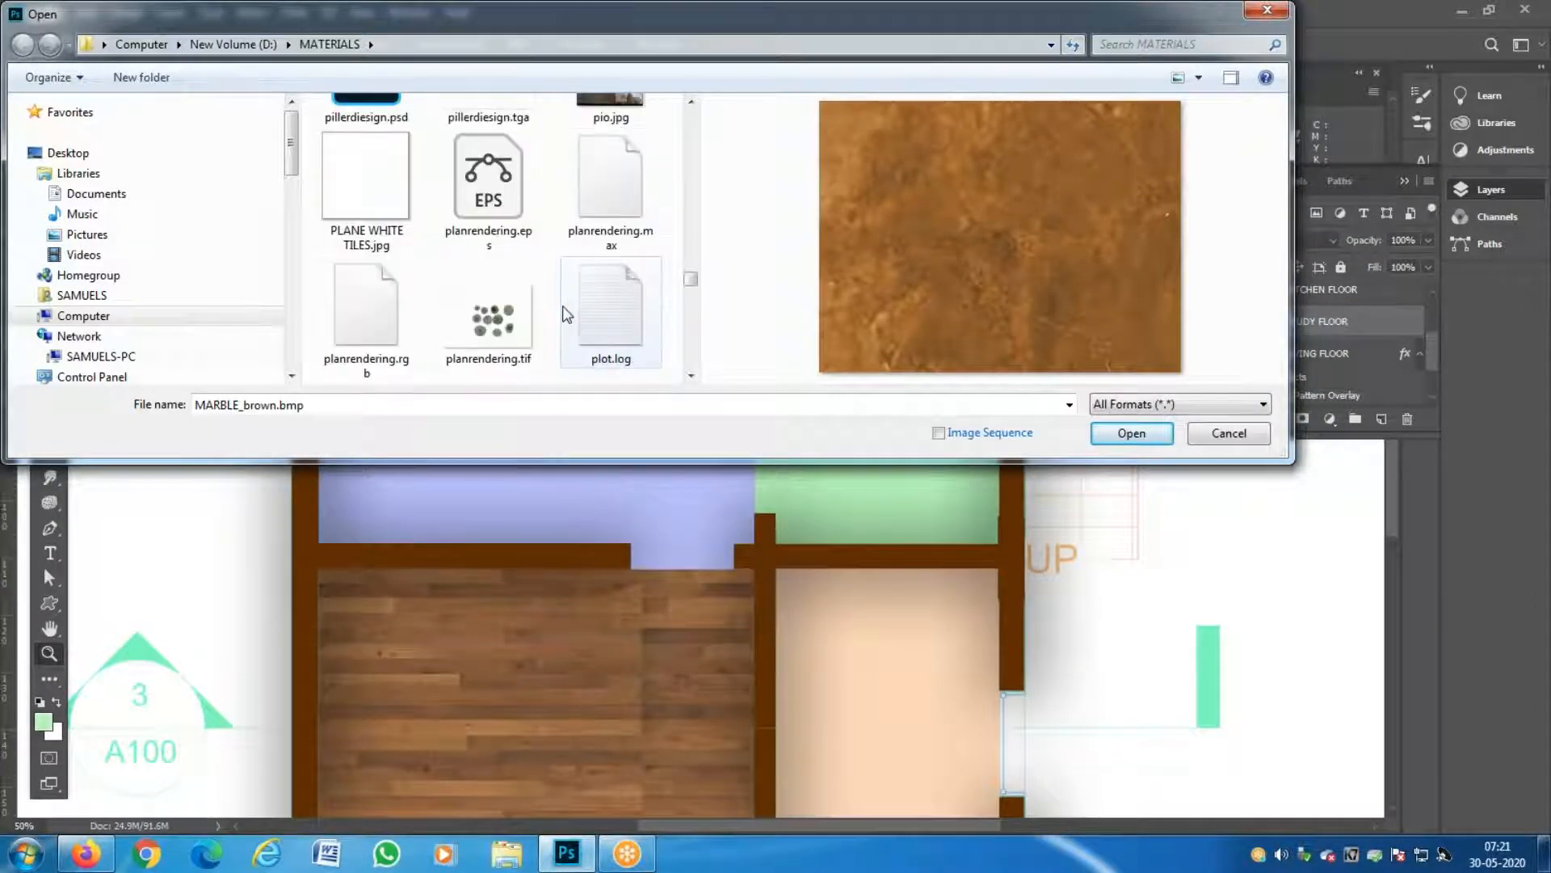
{"action": "left_click", "coordinate": [488, 153]}
{"action": "scroll", "coordinate": [509, 192], "scroll_direction": "up", "scroll_amount": 15}
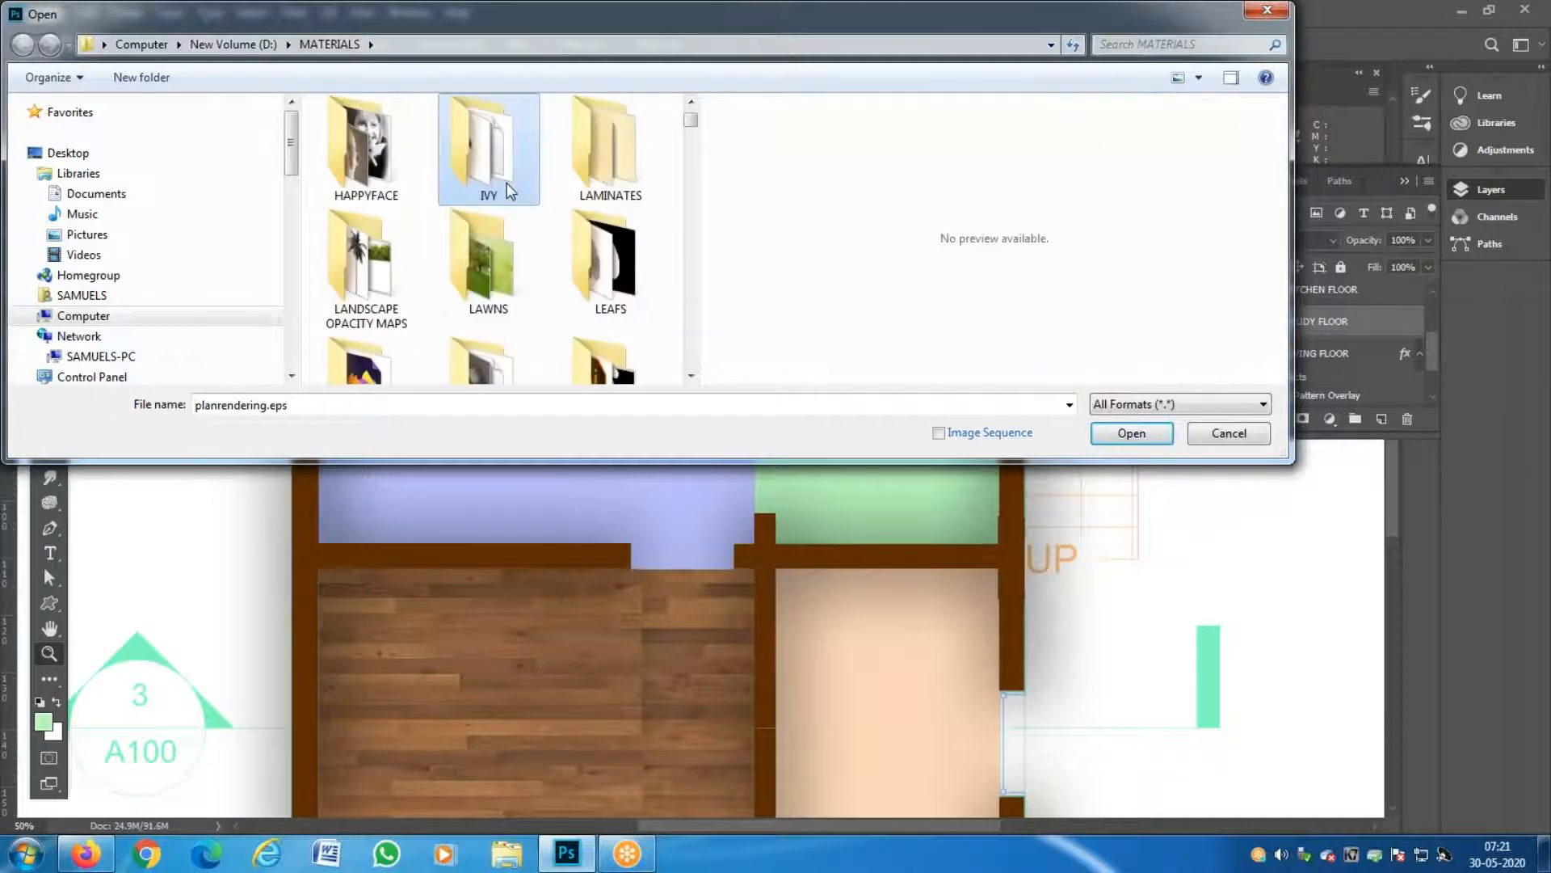
Compare the cladding and Italian textures in the MATERIALS folder and open Italian Marble off white.jpg.
{"action": "key", "text": "i"}
{"action": "key", "text": "t"}
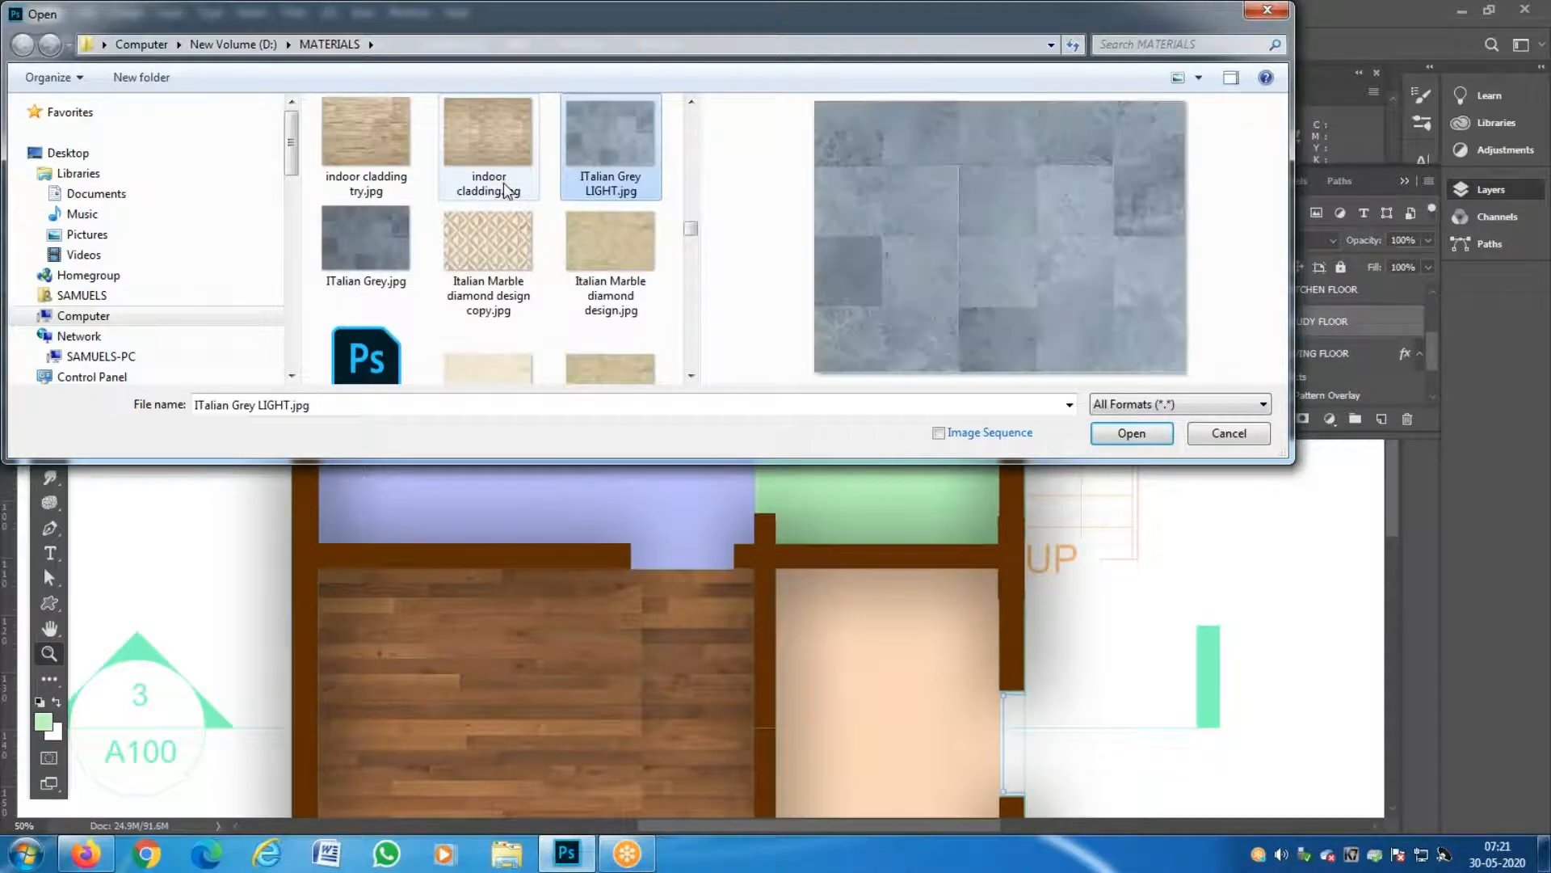
{"action": "left_click", "coordinate": [336, 134]}
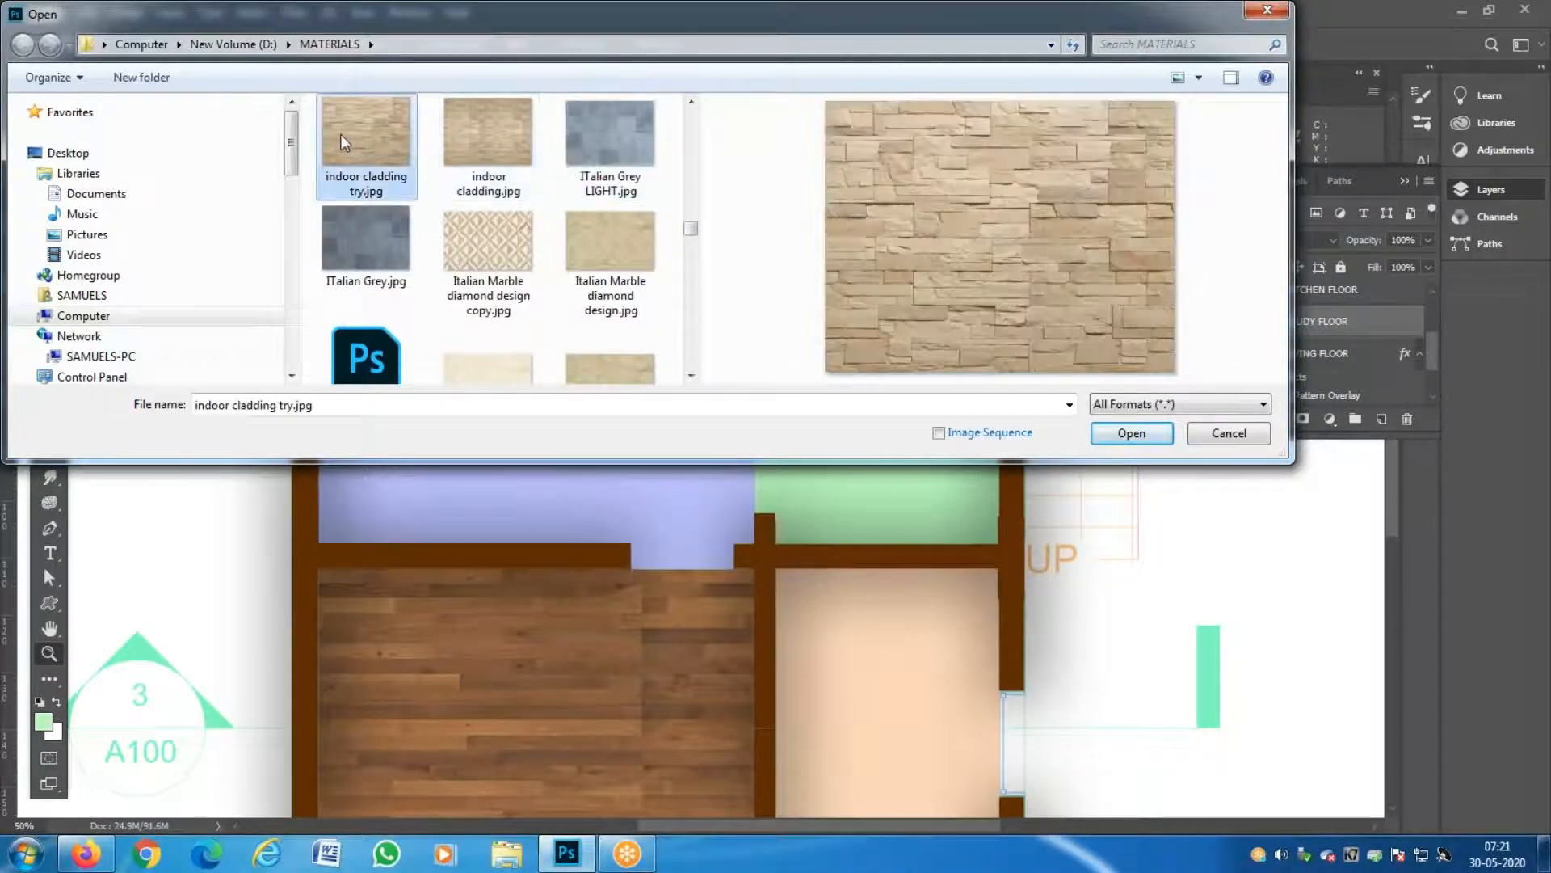
{"action": "left_click", "coordinate": [586, 240]}
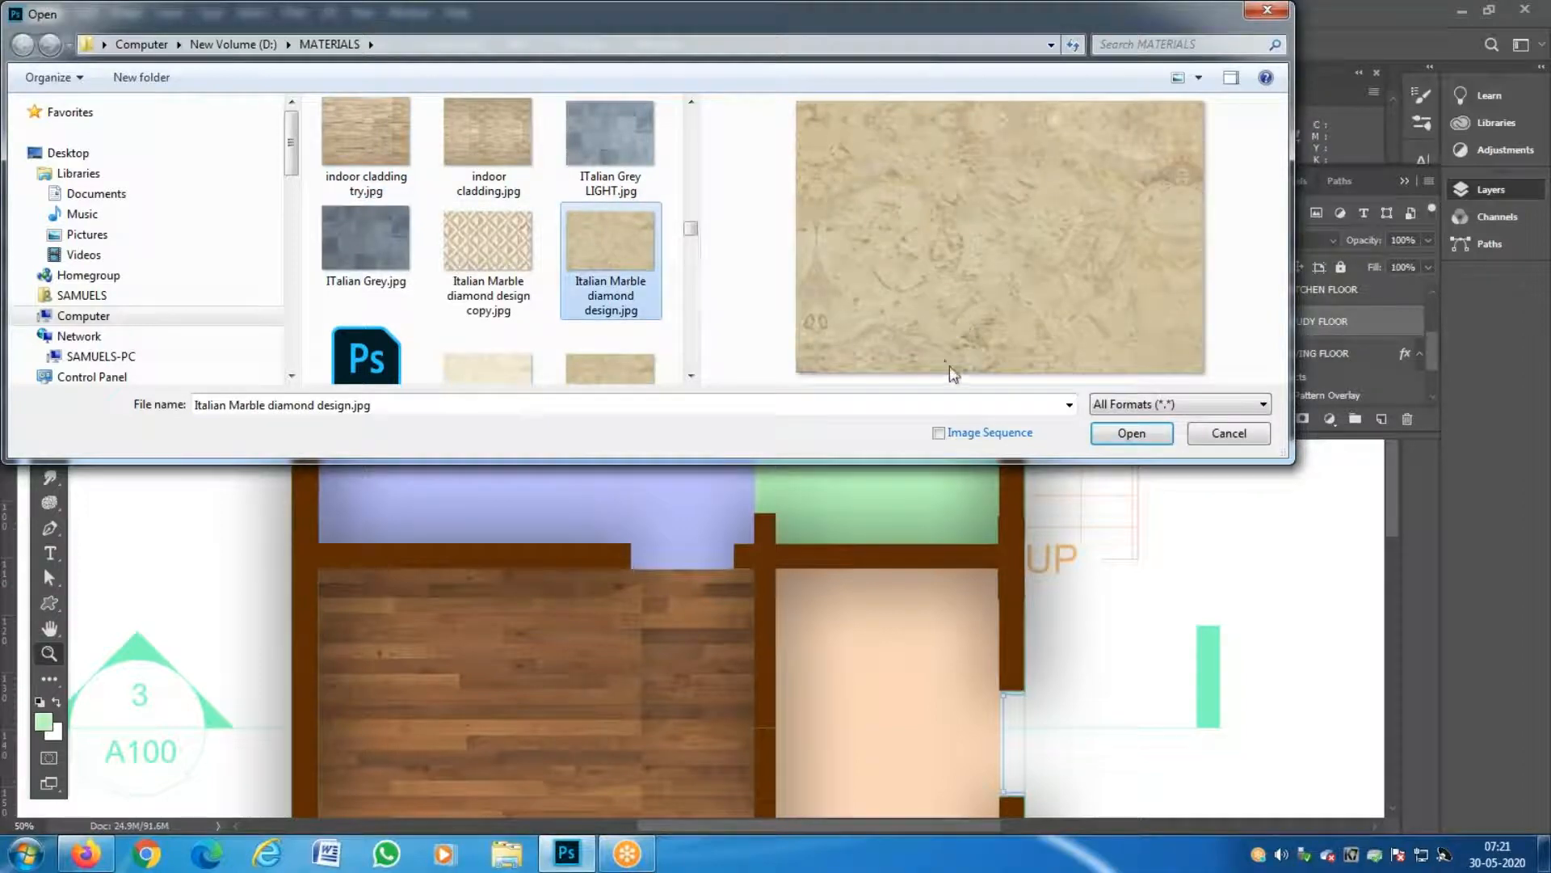
{"action": "left_click", "coordinate": [479, 376]}
{"action": "left_click", "coordinate": [1132, 433]}
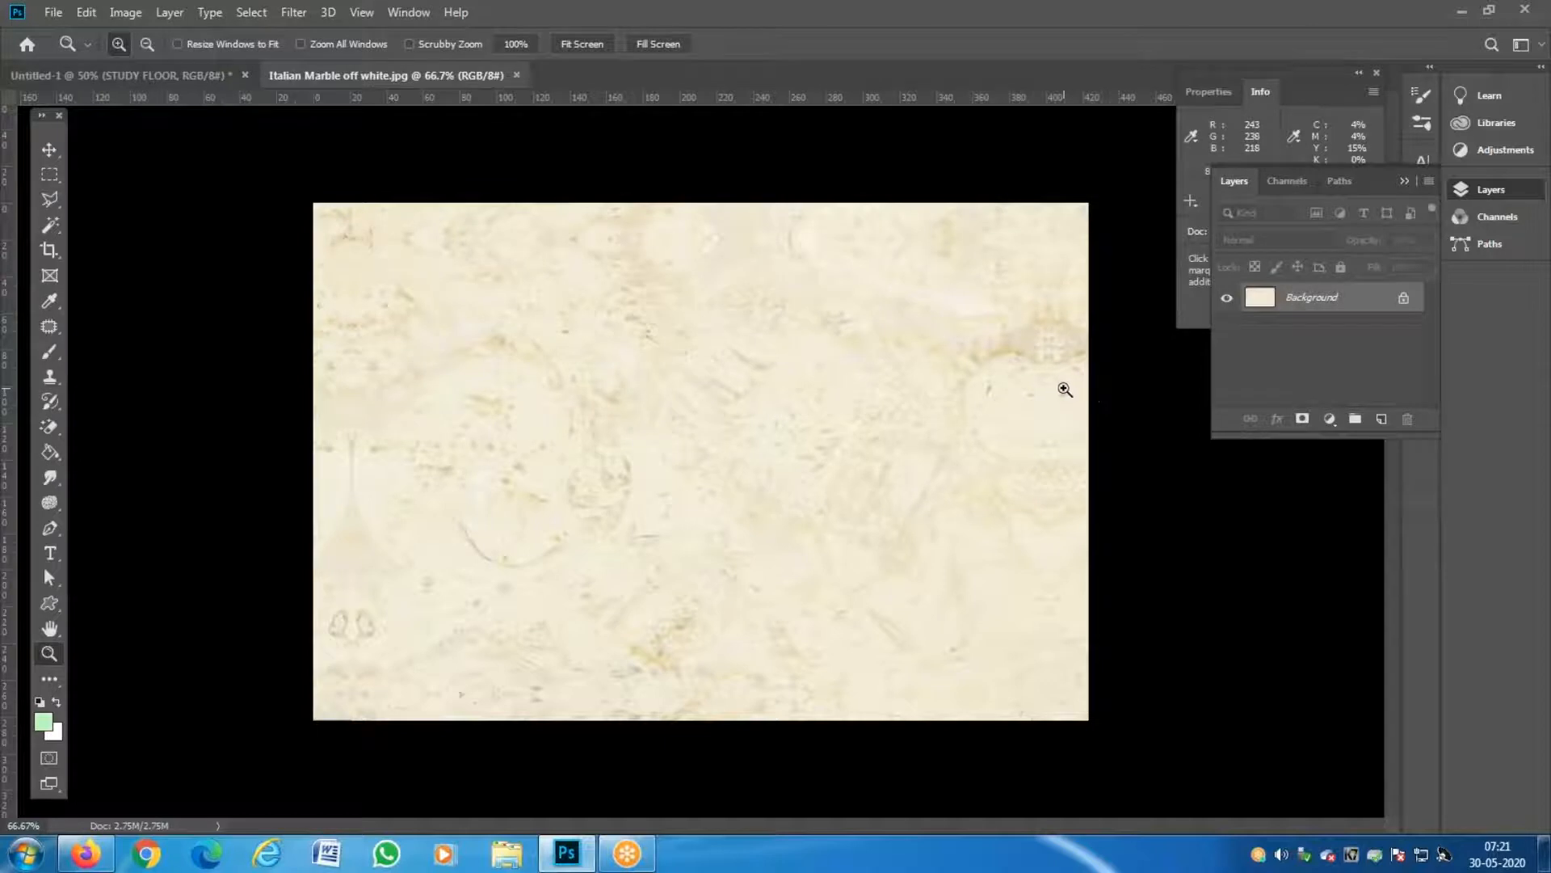
Define the entire marble texture as a pattern named Italian Marble off white.jpg and close the texture image.
{"action": "left_click", "coordinate": [91, 12]}
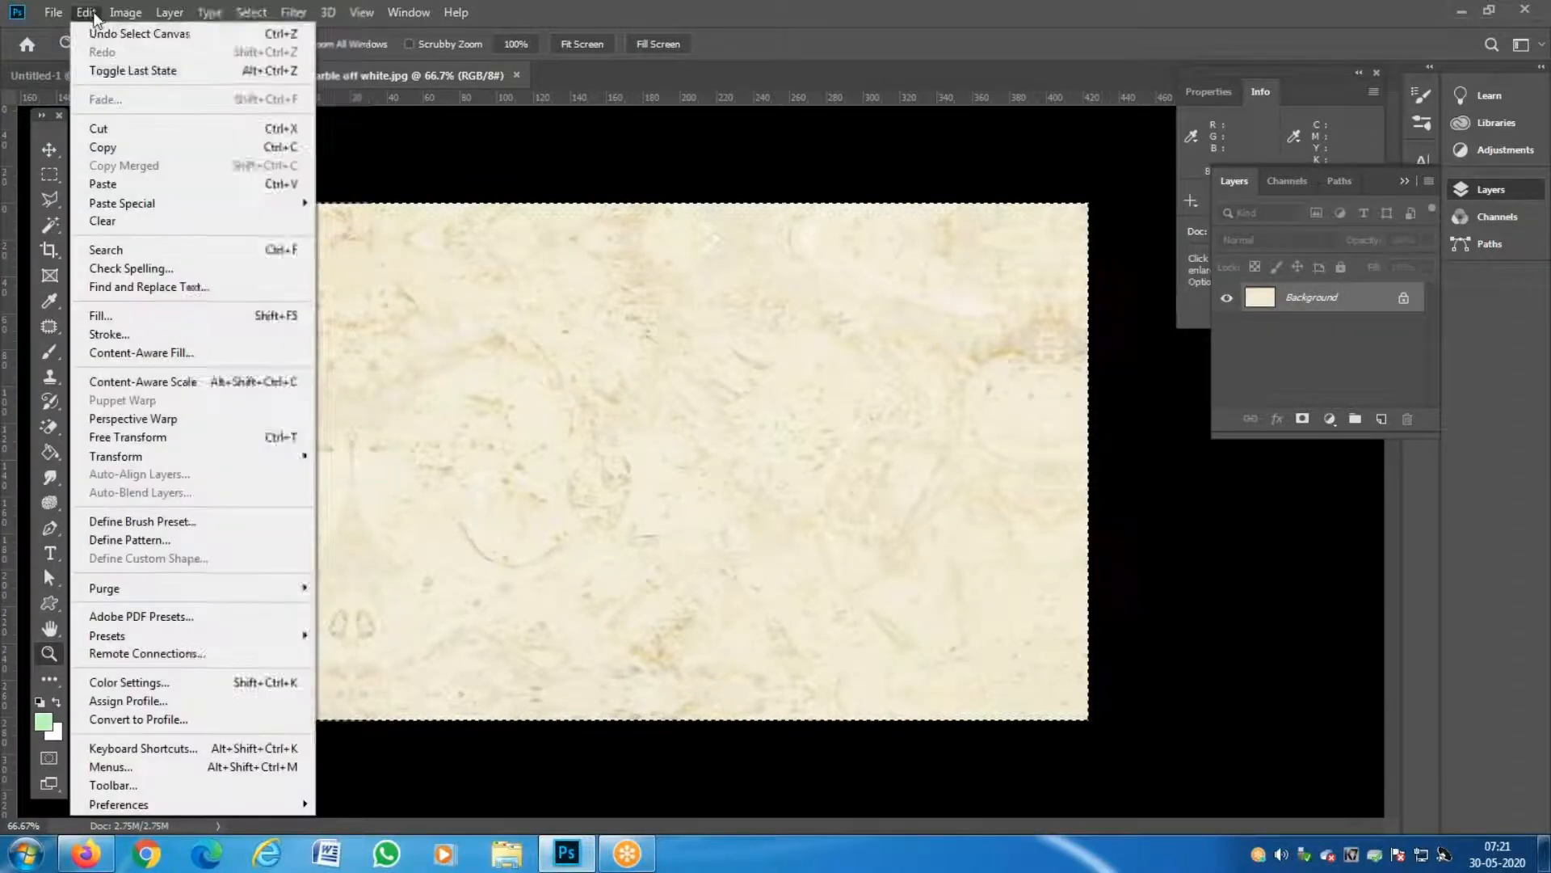
{"action": "left_click", "coordinate": [193, 538]}
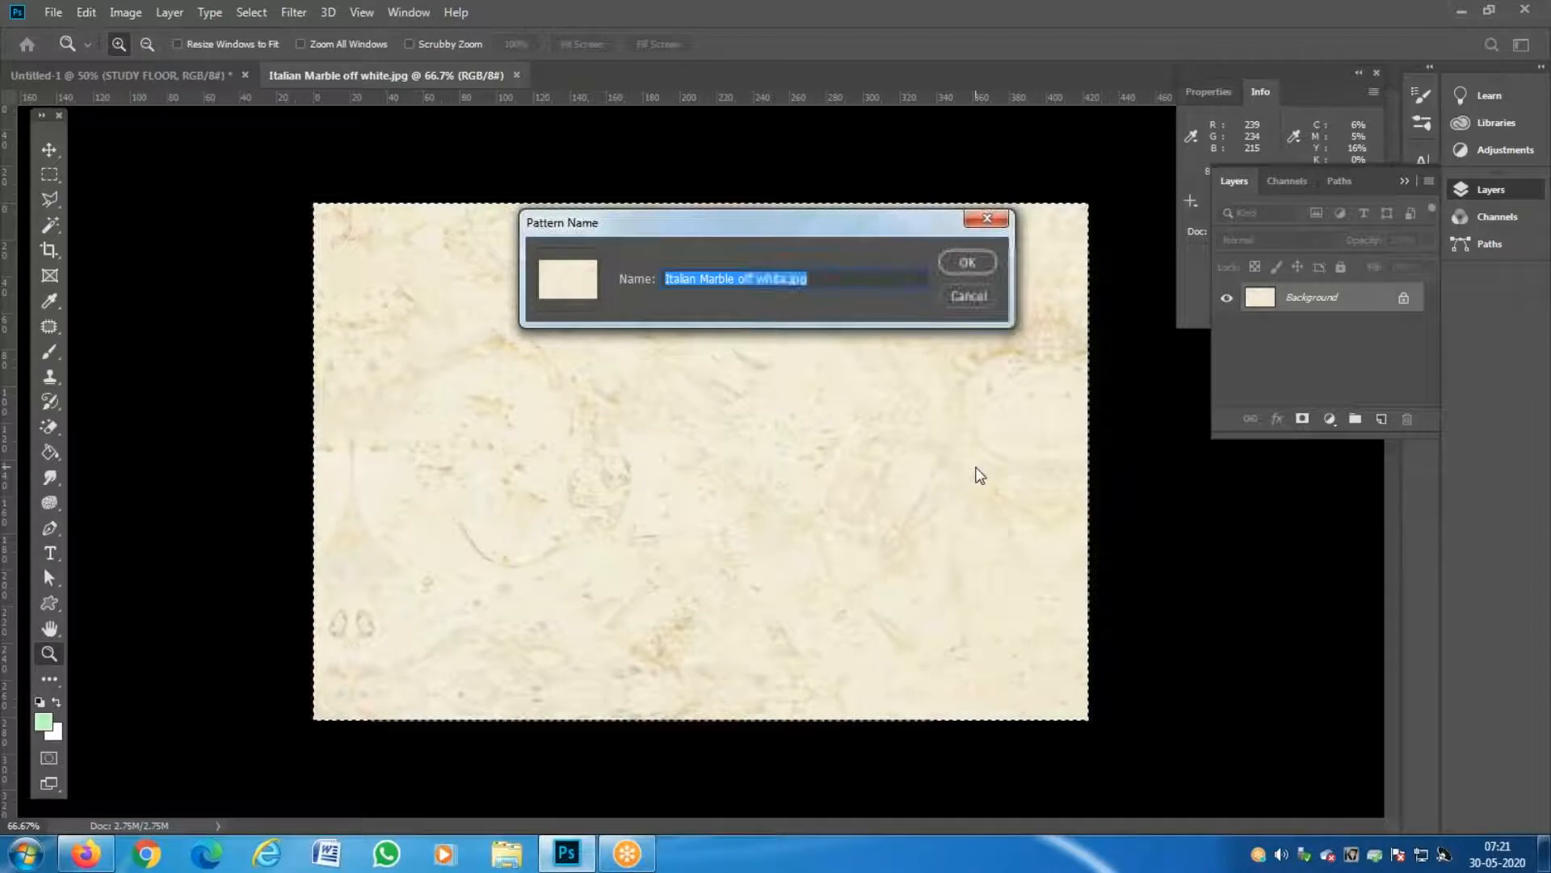
{"action": "key", "text": "Return"}
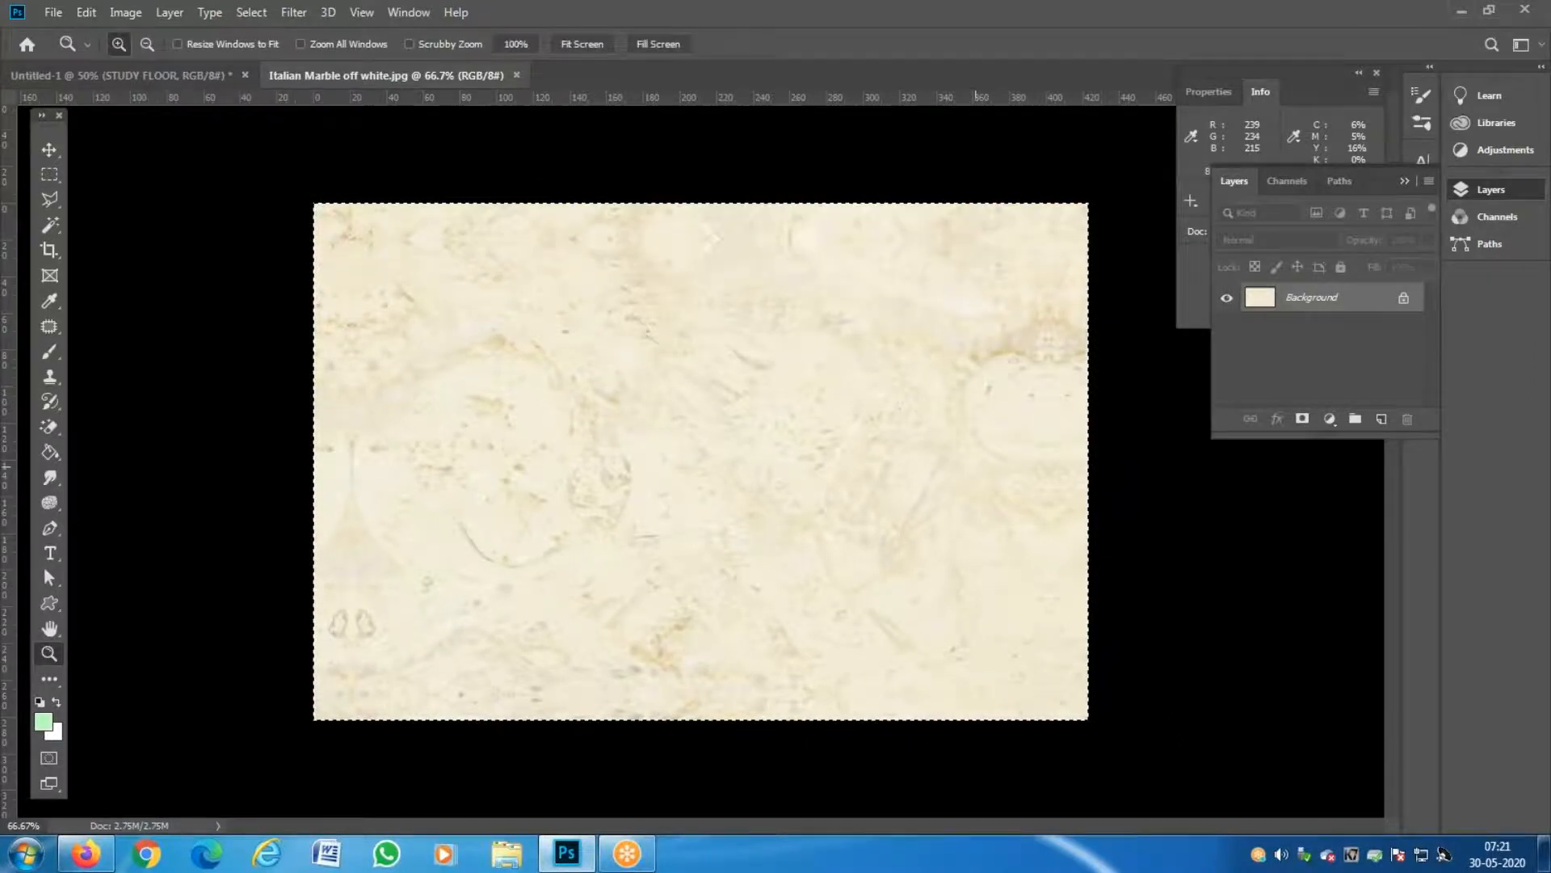
{"action": "key", "text": "ctrl+w"}
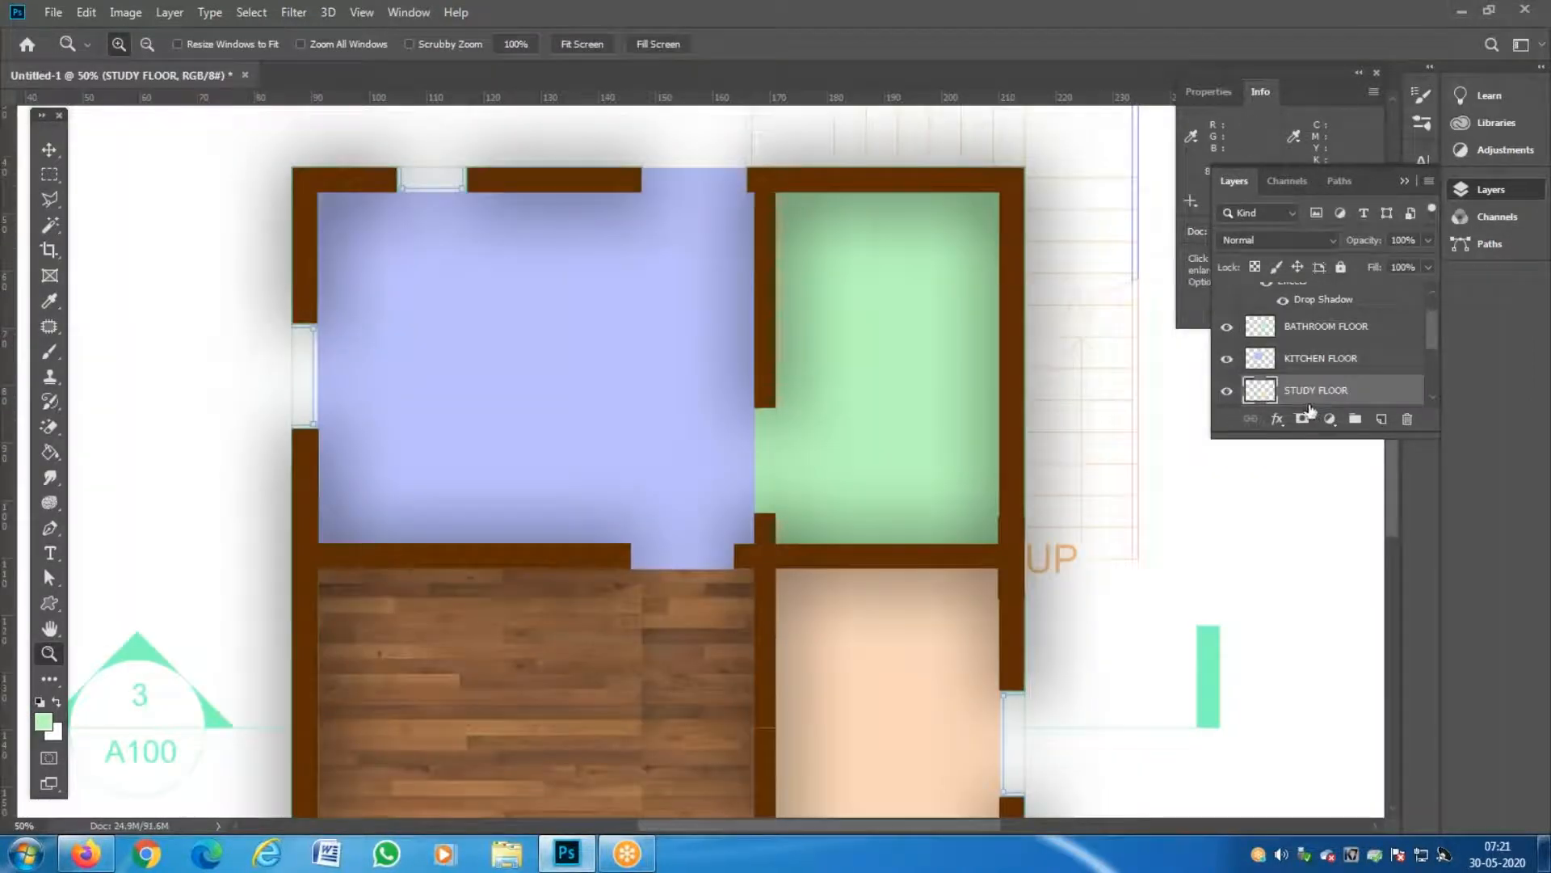
Add a Pattern Overlay to the STUDY FLOOR layer using the off-white Italian marble pattern.
{"action": "double_click", "coordinate": [1400, 394]}
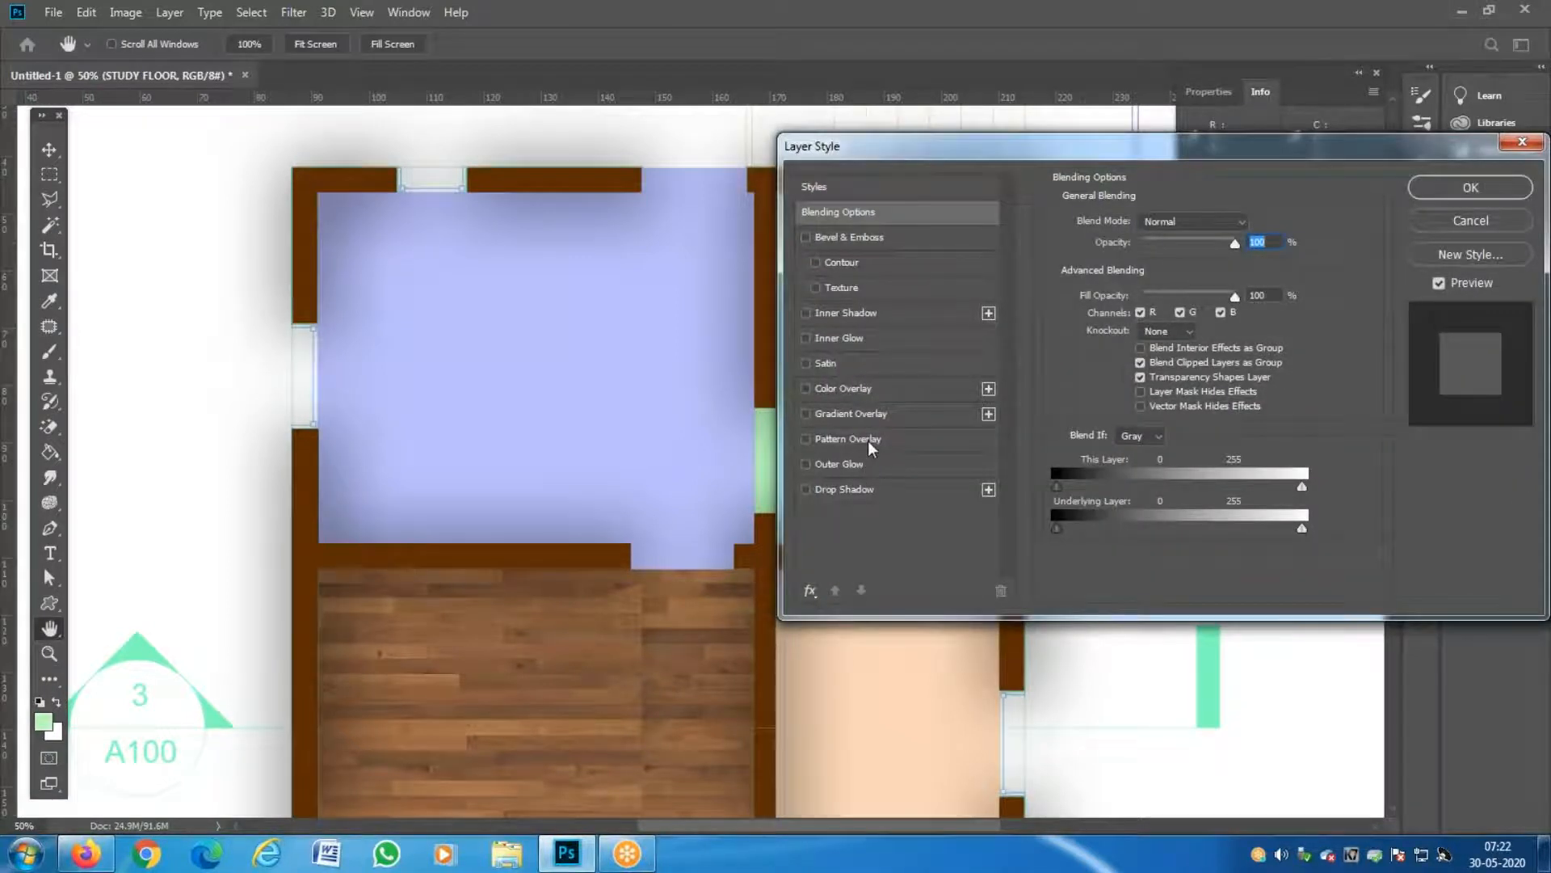
{"action": "left_click", "coordinate": [868, 439]}
{"action": "left_click", "coordinate": [1188, 287]}
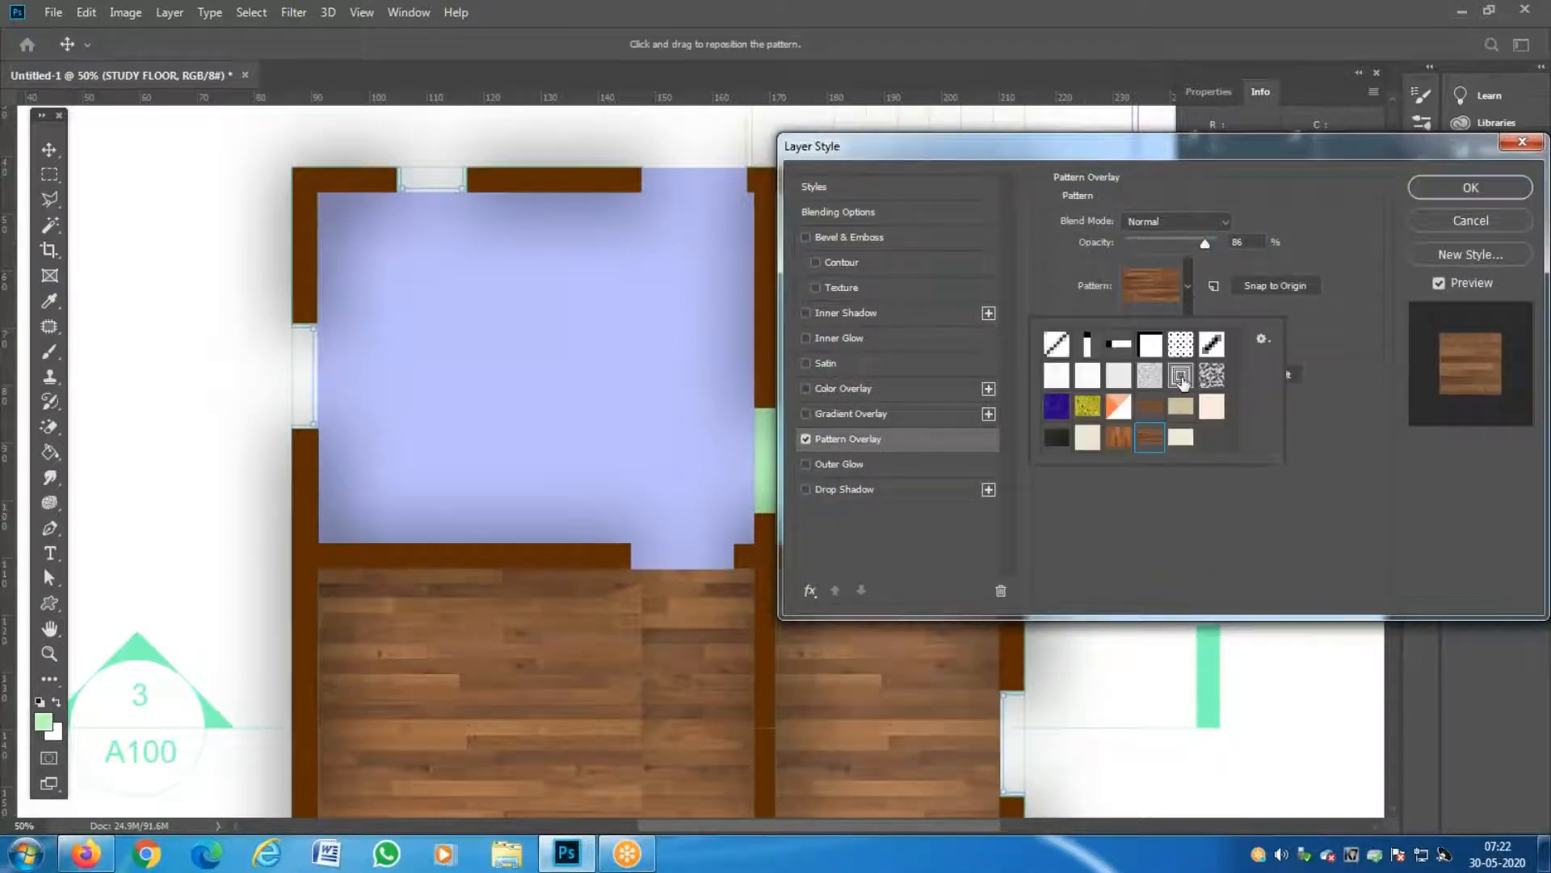
{"action": "left_click", "coordinate": [1182, 439]}
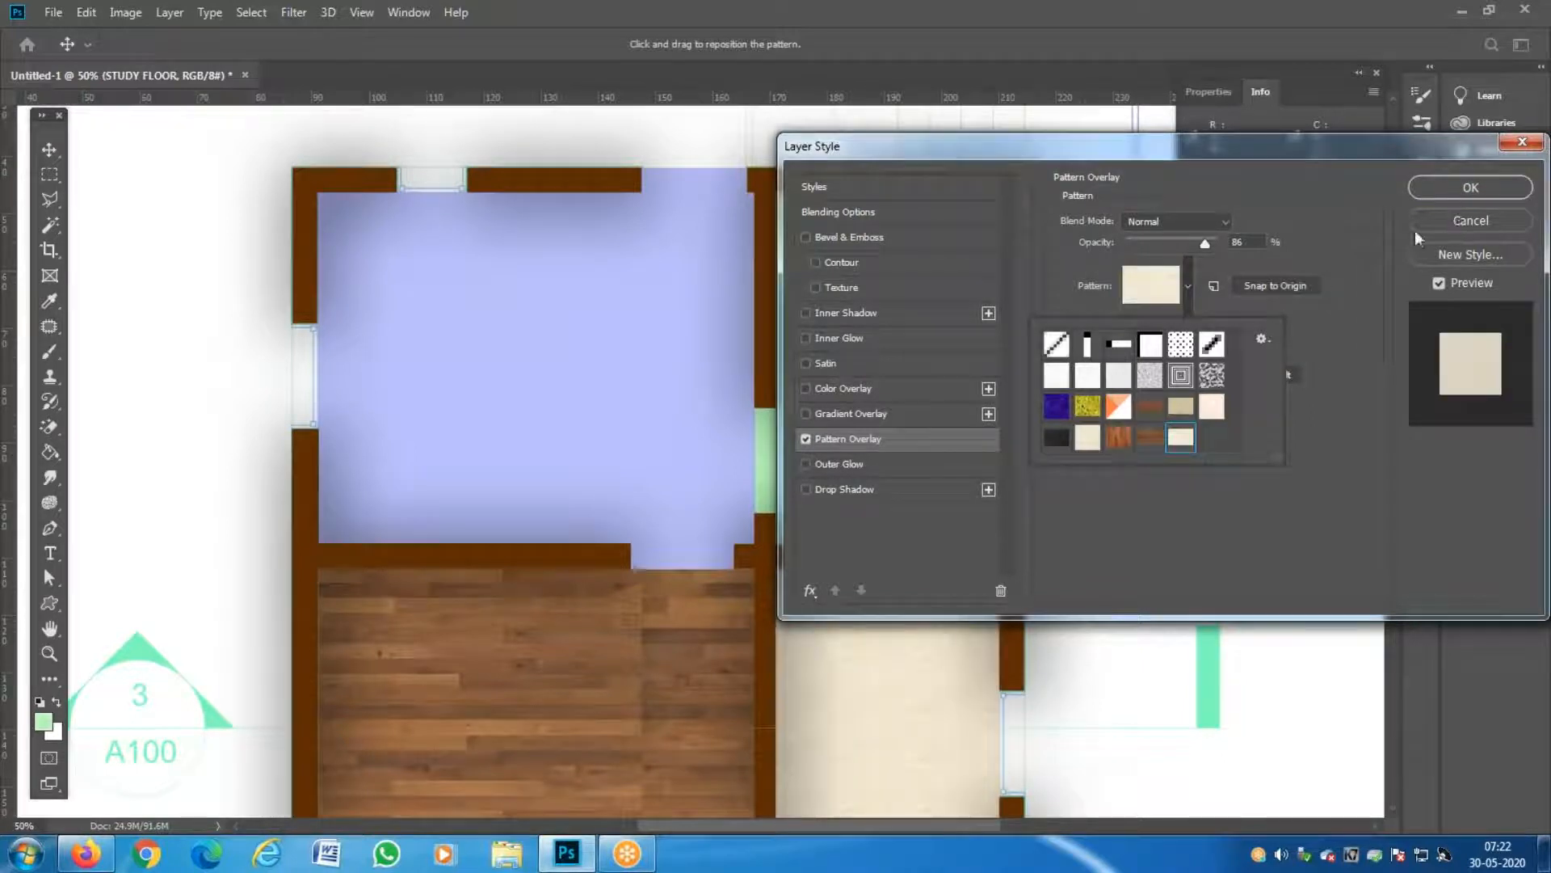
Set the study floor's pattern opacity to 100% and its scale to 19%, and apply the layer style.
{"action": "left_click", "coordinate": [1208, 245]}
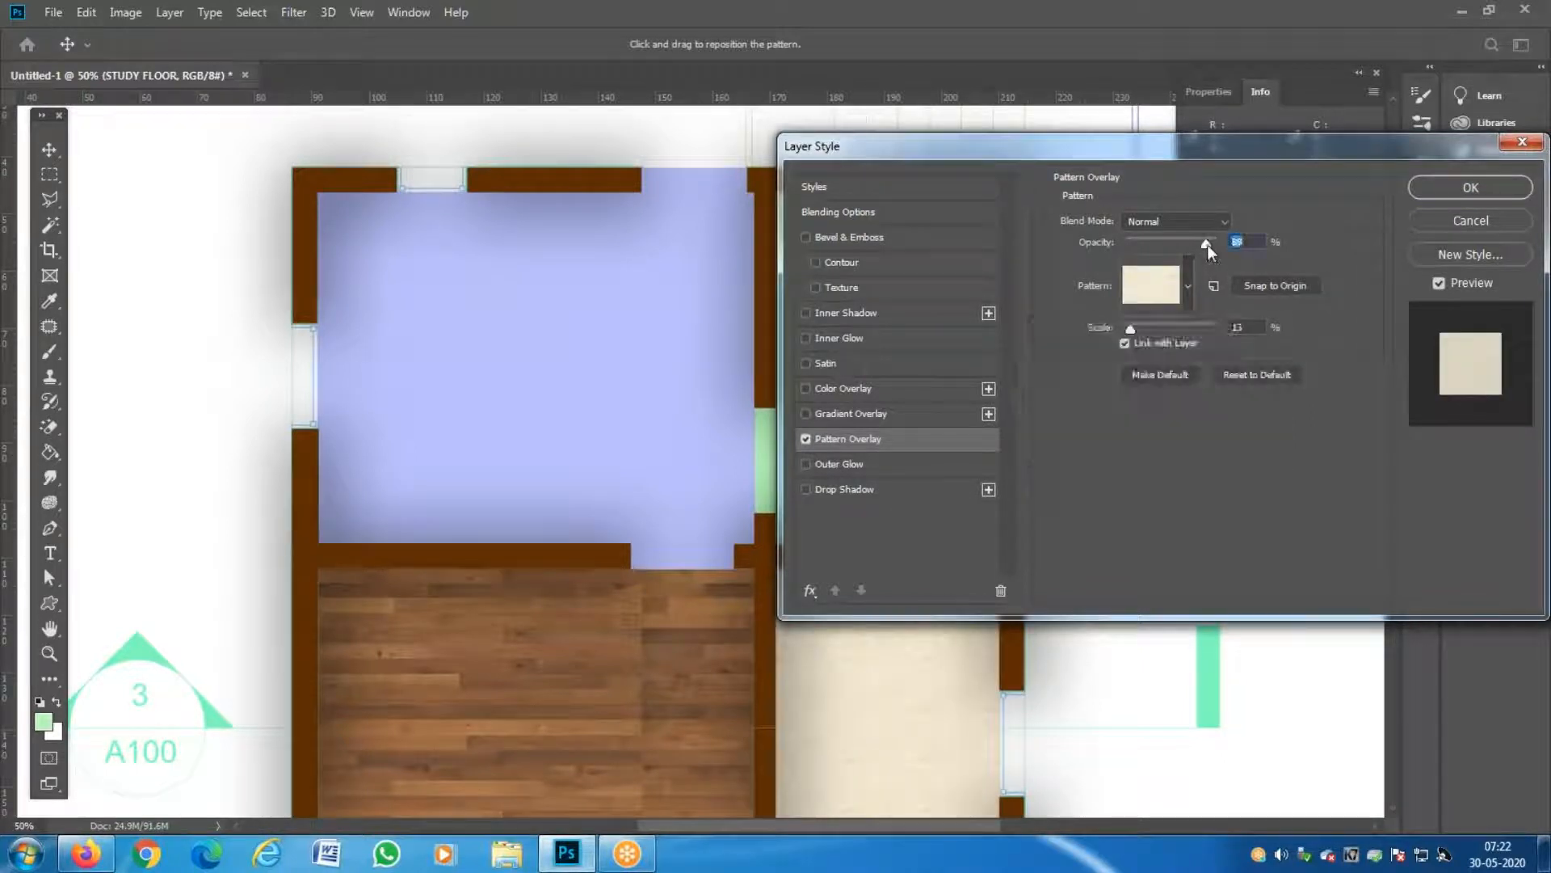
{"action": "left_click_drag", "start_coordinate": [1205, 241], "coordinate": [1408, 230]}
{"action": "left_click_drag", "start_coordinate": [1137, 331], "coordinate": [1141, 330]}
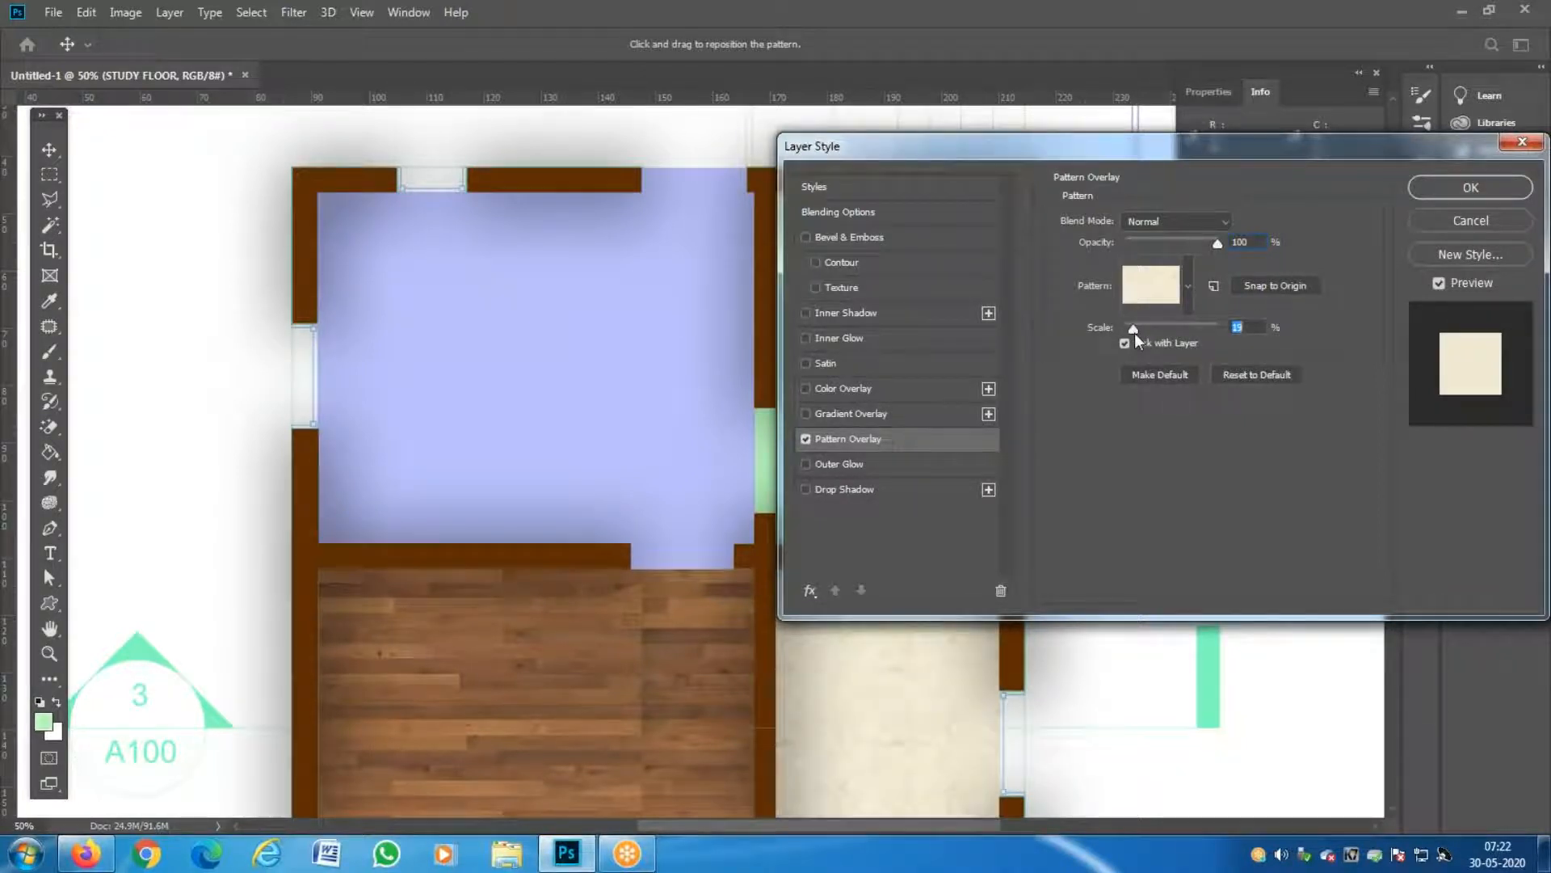
{"action": "left_click", "coordinate": [1457, 194]}
Check the marble overlay on the study floor and make the KITCHEN FLOOR layer active.
{"action": "key", "text": "z"}
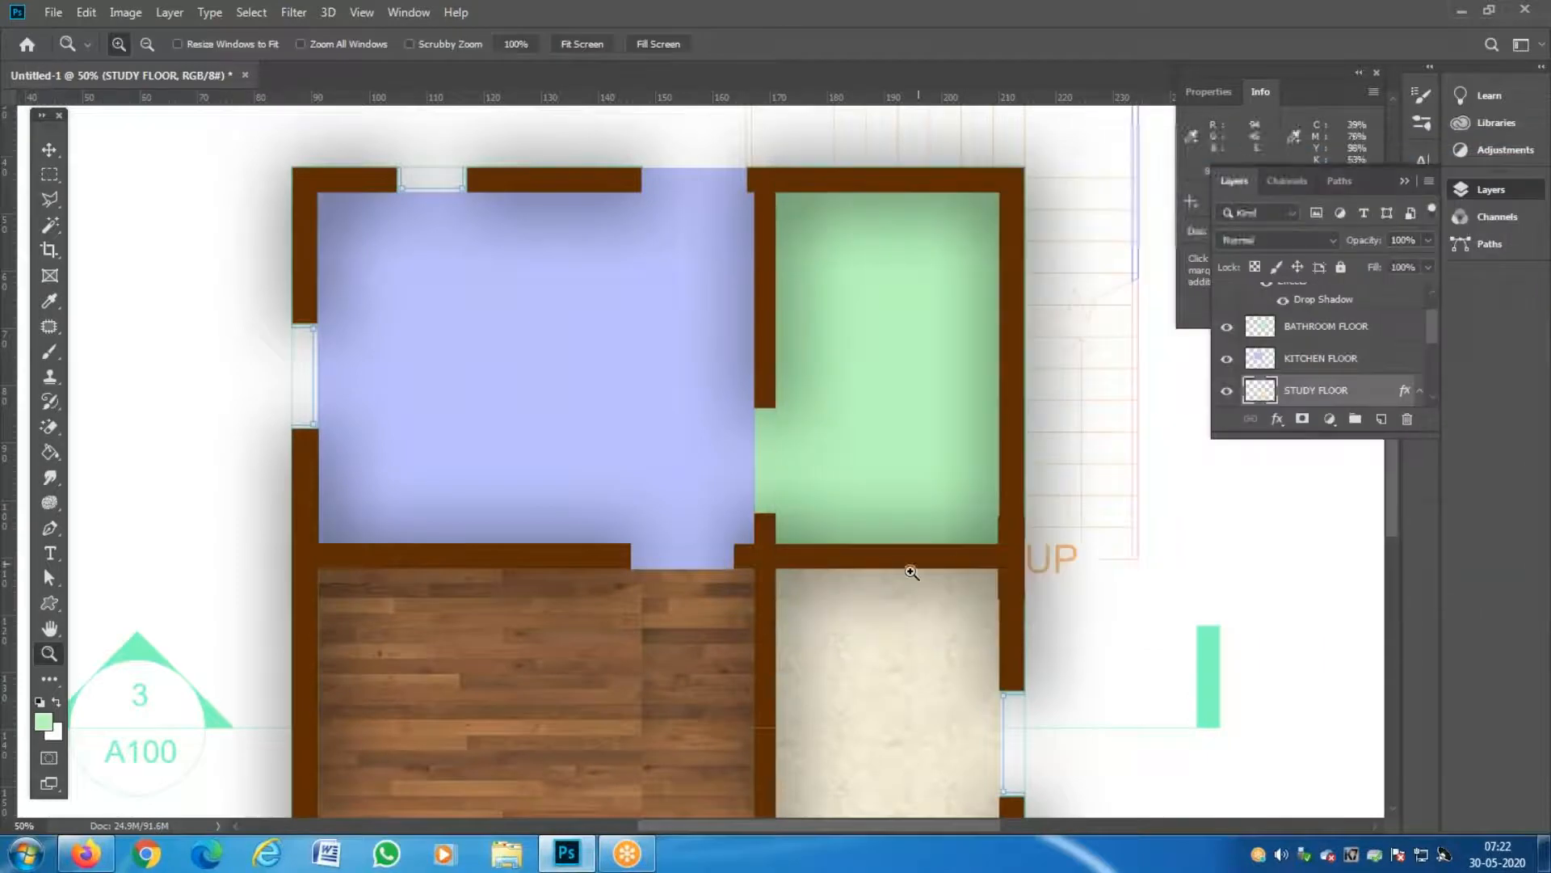
{"action": "left_click", "coordinate": [756, 566], "text": "alt"}
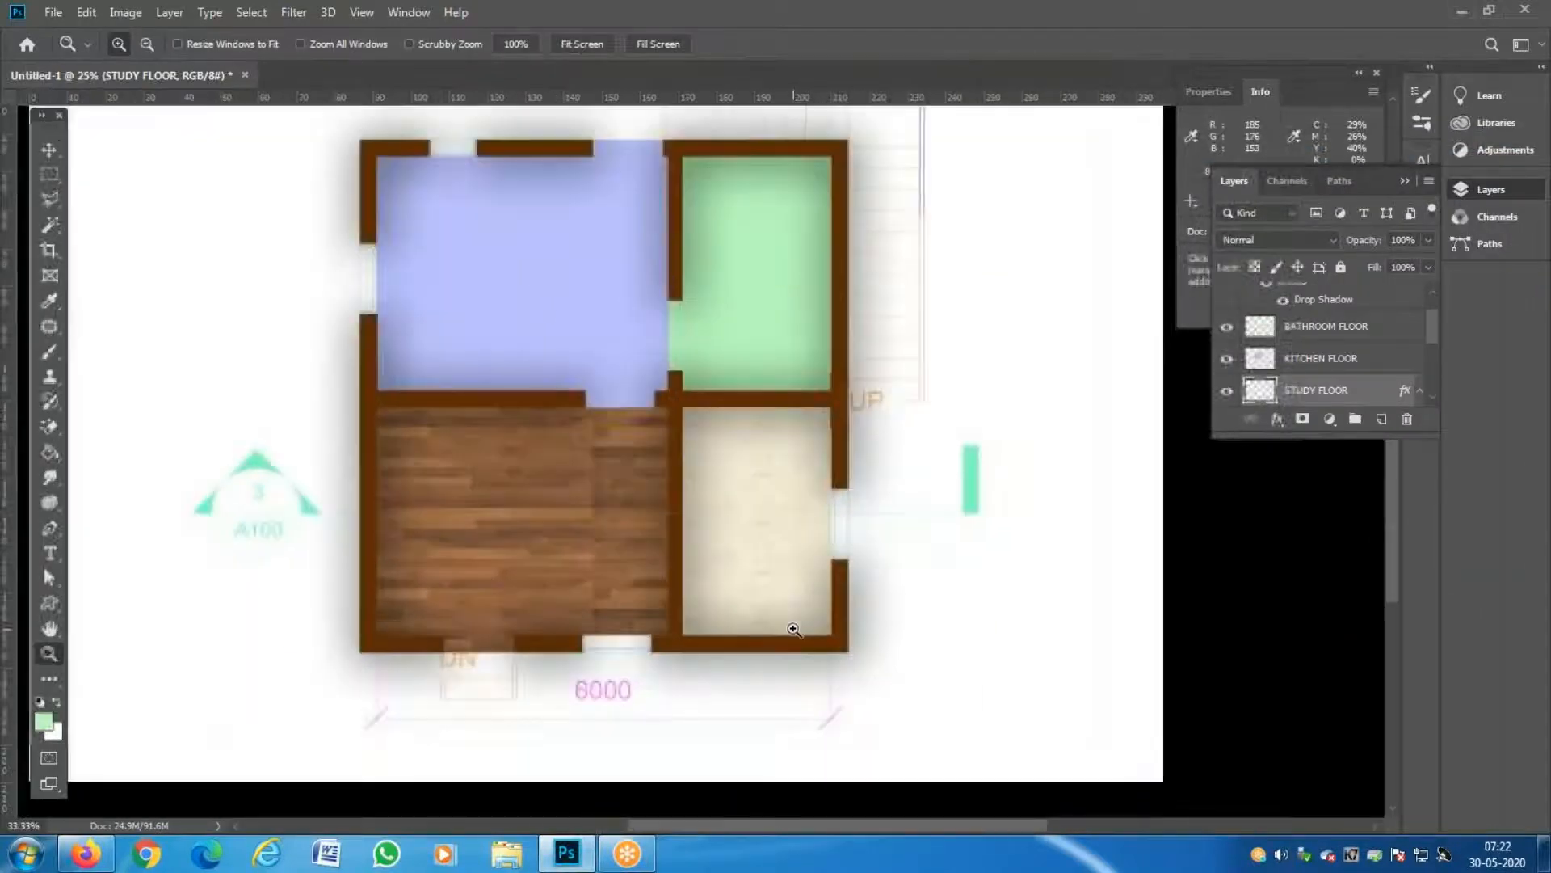
{"action": "left_click", "coordinate": [794, 629]}
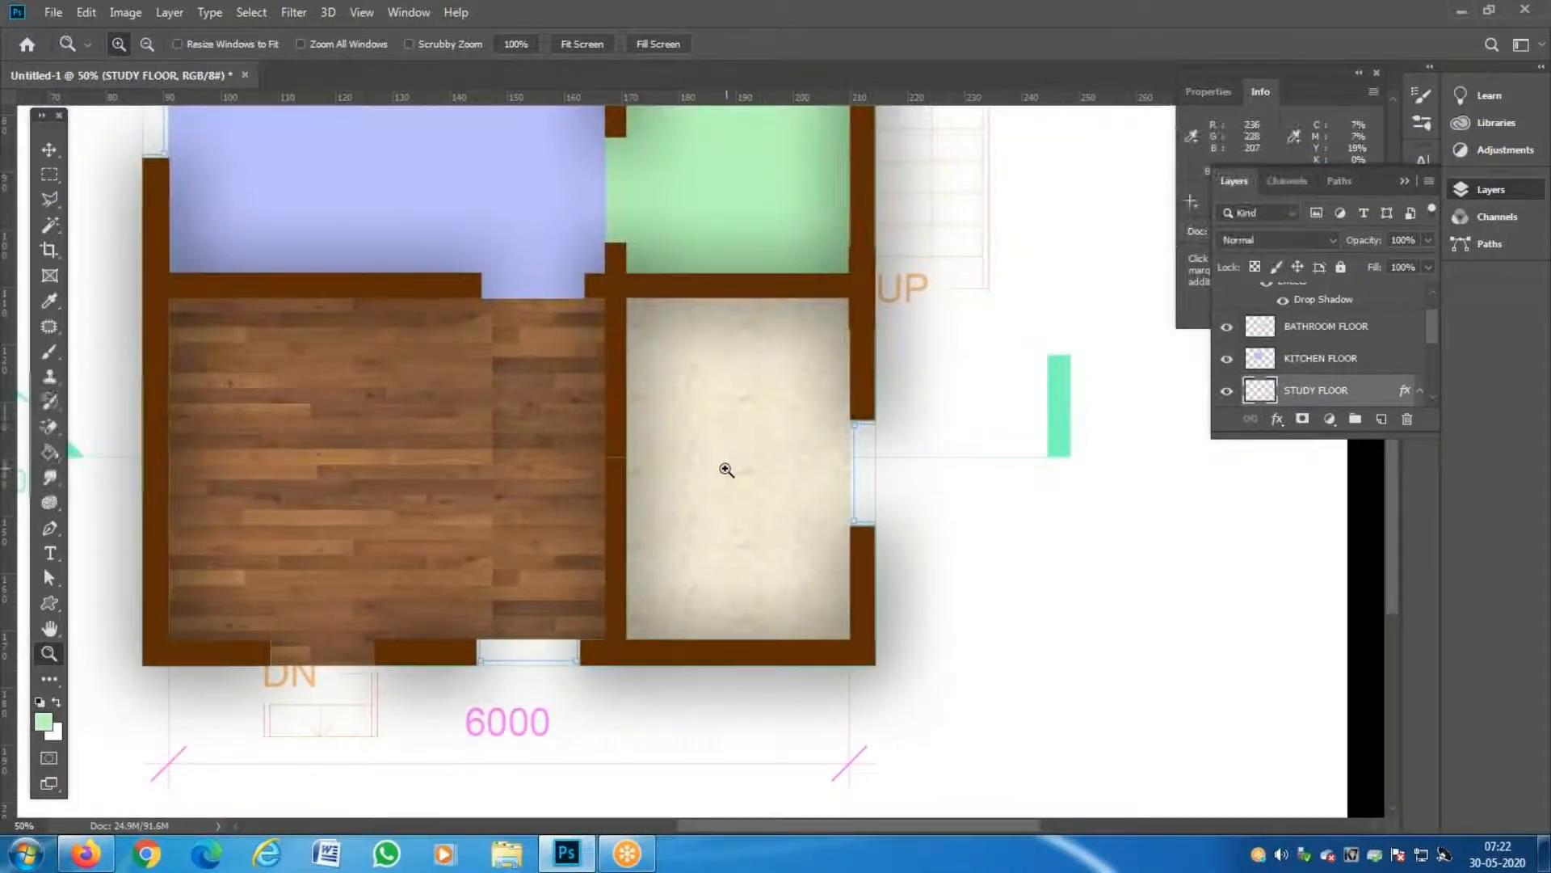
{"action": "left_click_drag", "start_coordinate": [676, 371], "coordinate": [720, 561]}
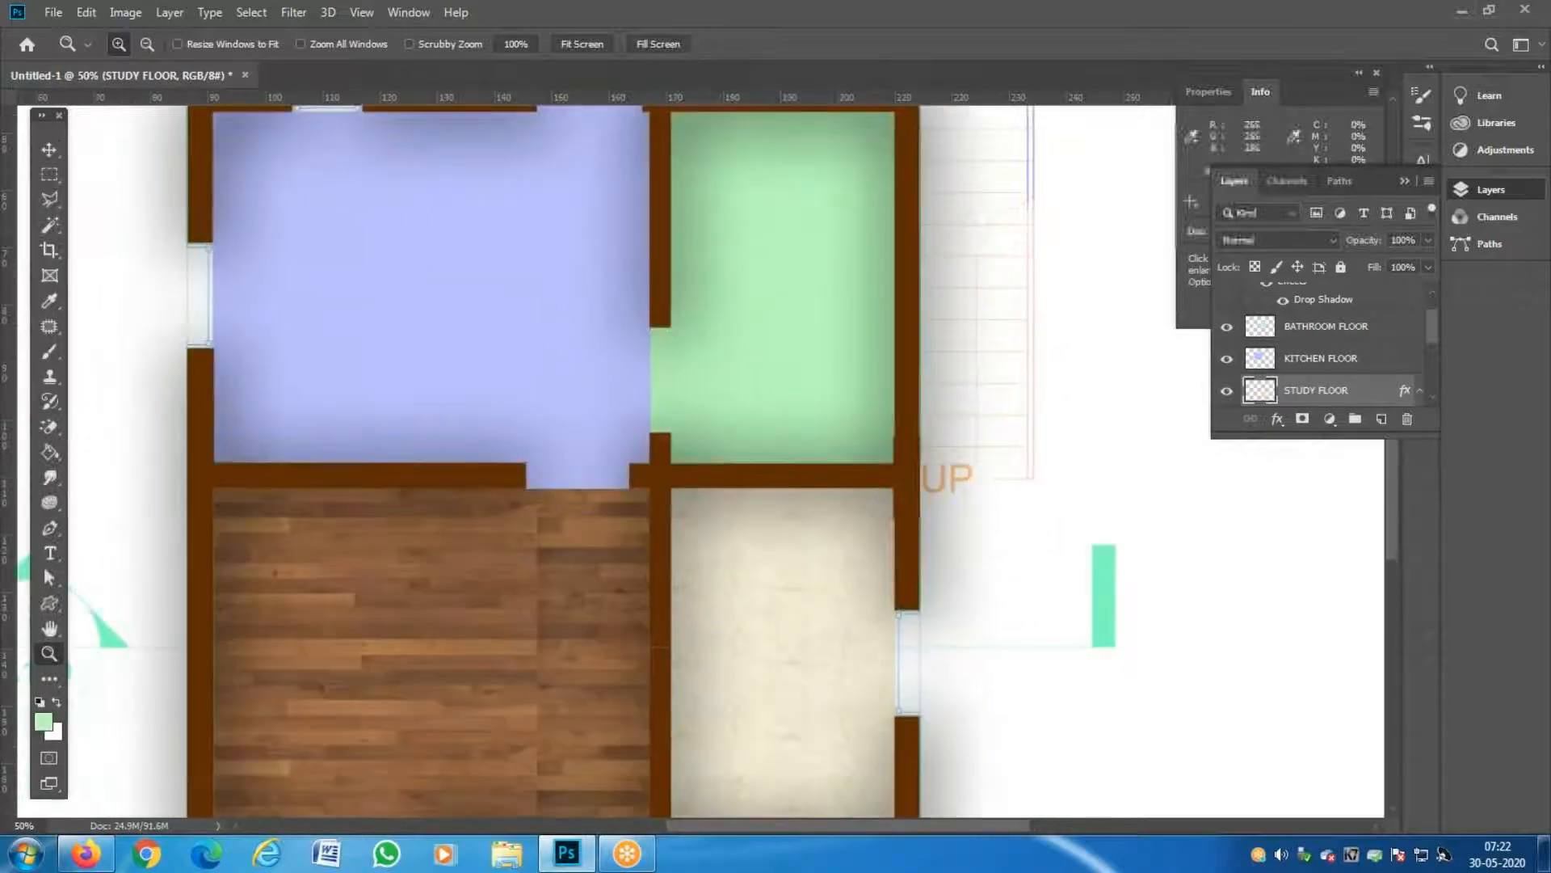
{"action": "left_click", "coordinate": [471, 340]}
{"action": "scroll", "coordinate": [524, 395], "scroll_direction": "up", "scroll_amount": 2}
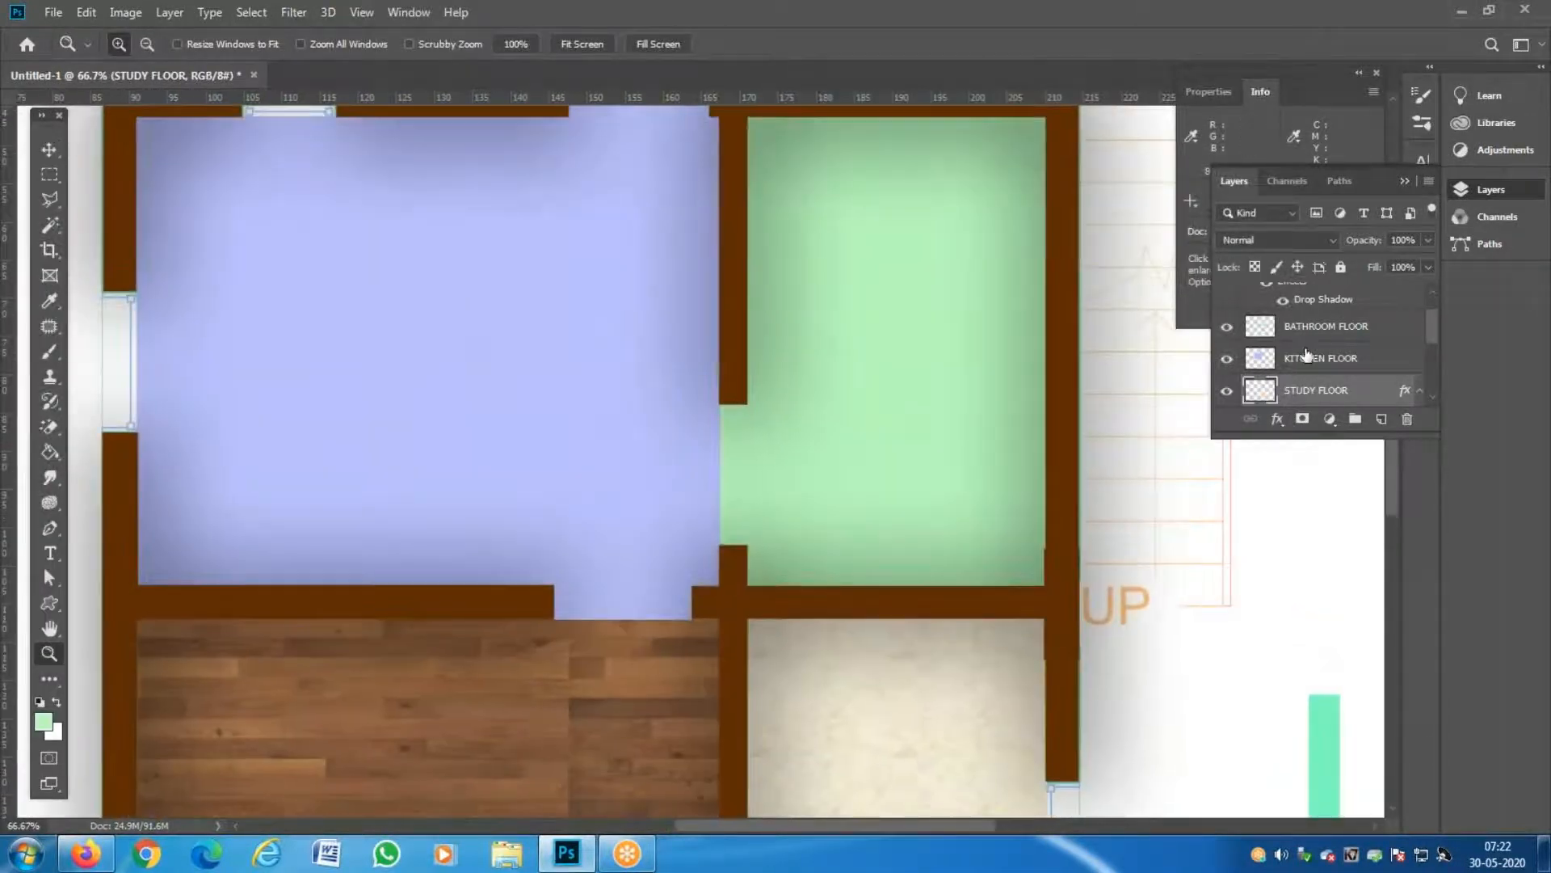
{"action": "left_click", "coordinate": [1388, 365]}
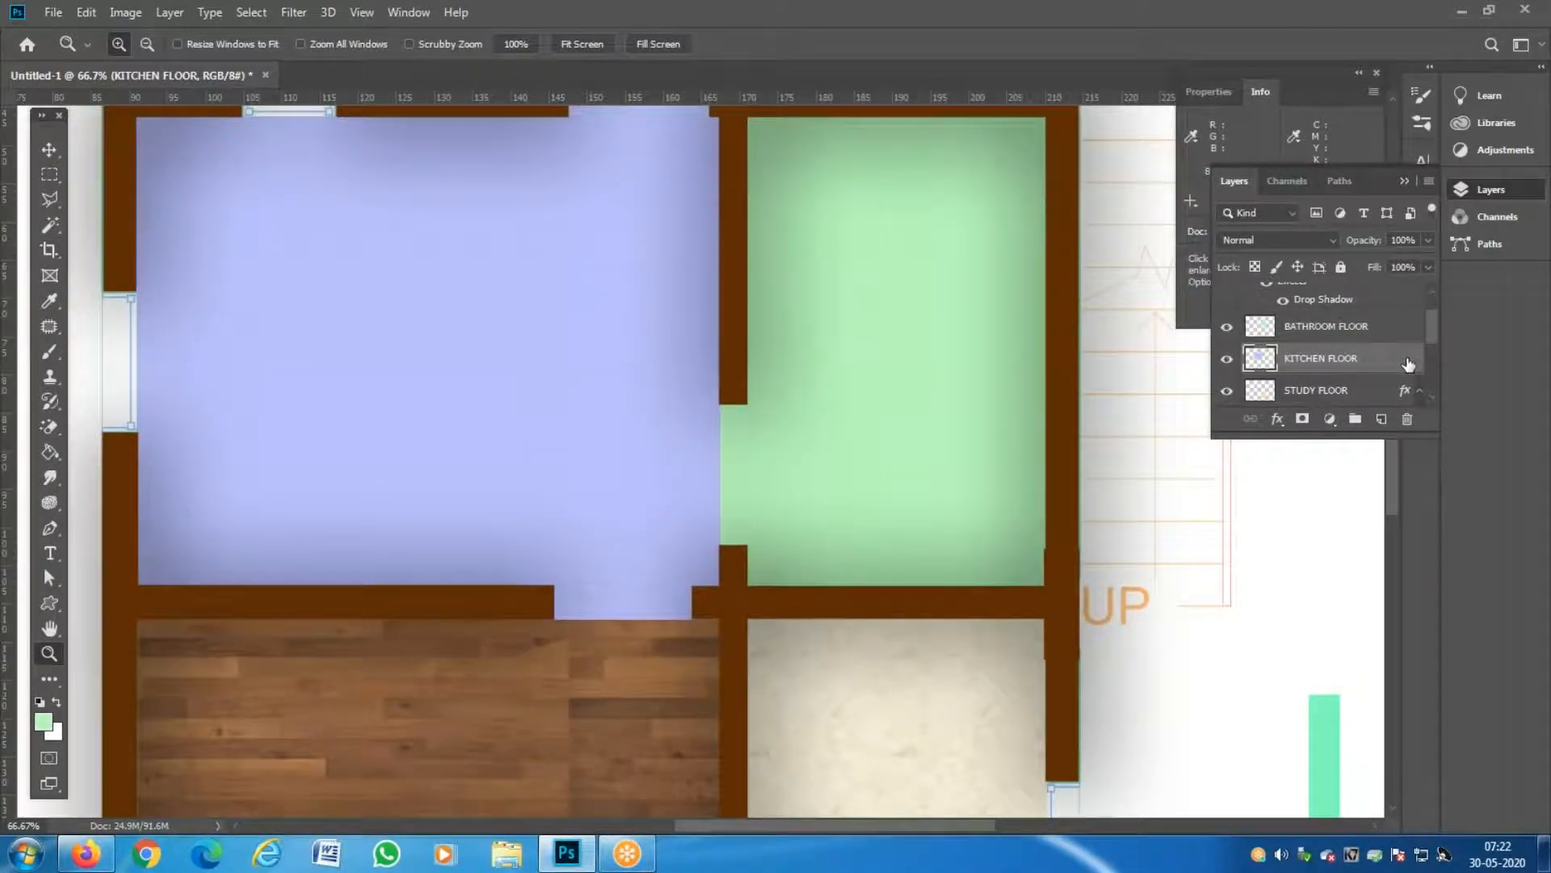
Open the brown granite texture GallioAntico.jpg from the MATERIALS folder for the kitchen floor.
{"action": "left_click", "coordinate": [52, 13]}
{"action": "left_click", "coordinate": [74, 51]}
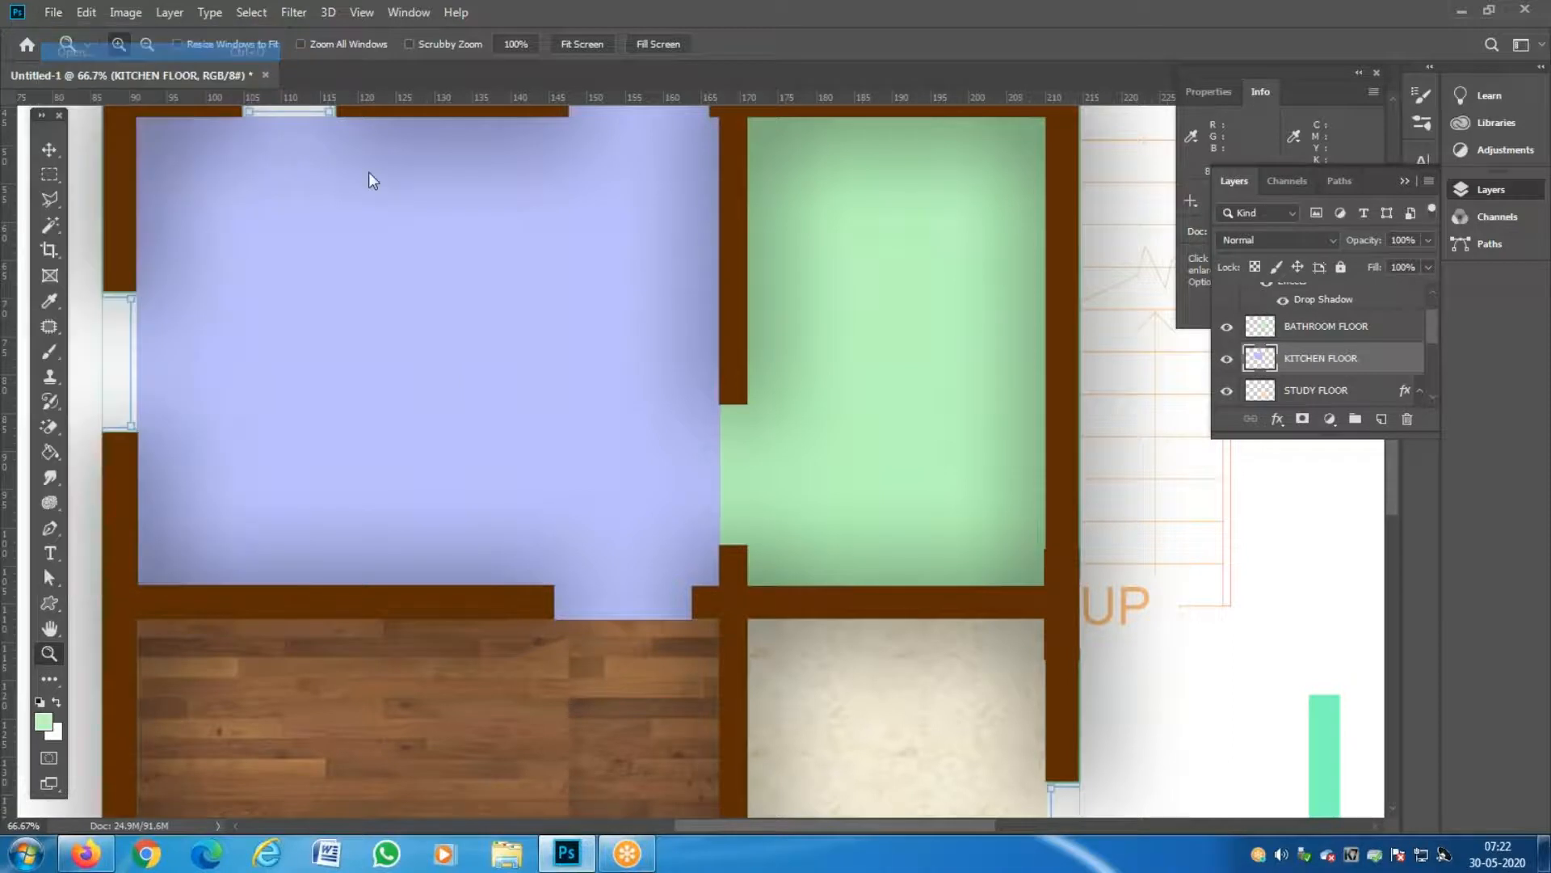
{"action": "left_click", "coordinate": [487, 257]}
{"action": "scroll", "coordinate": [485, 242], "scroll_direction": "down", "scroll_amount": 5}
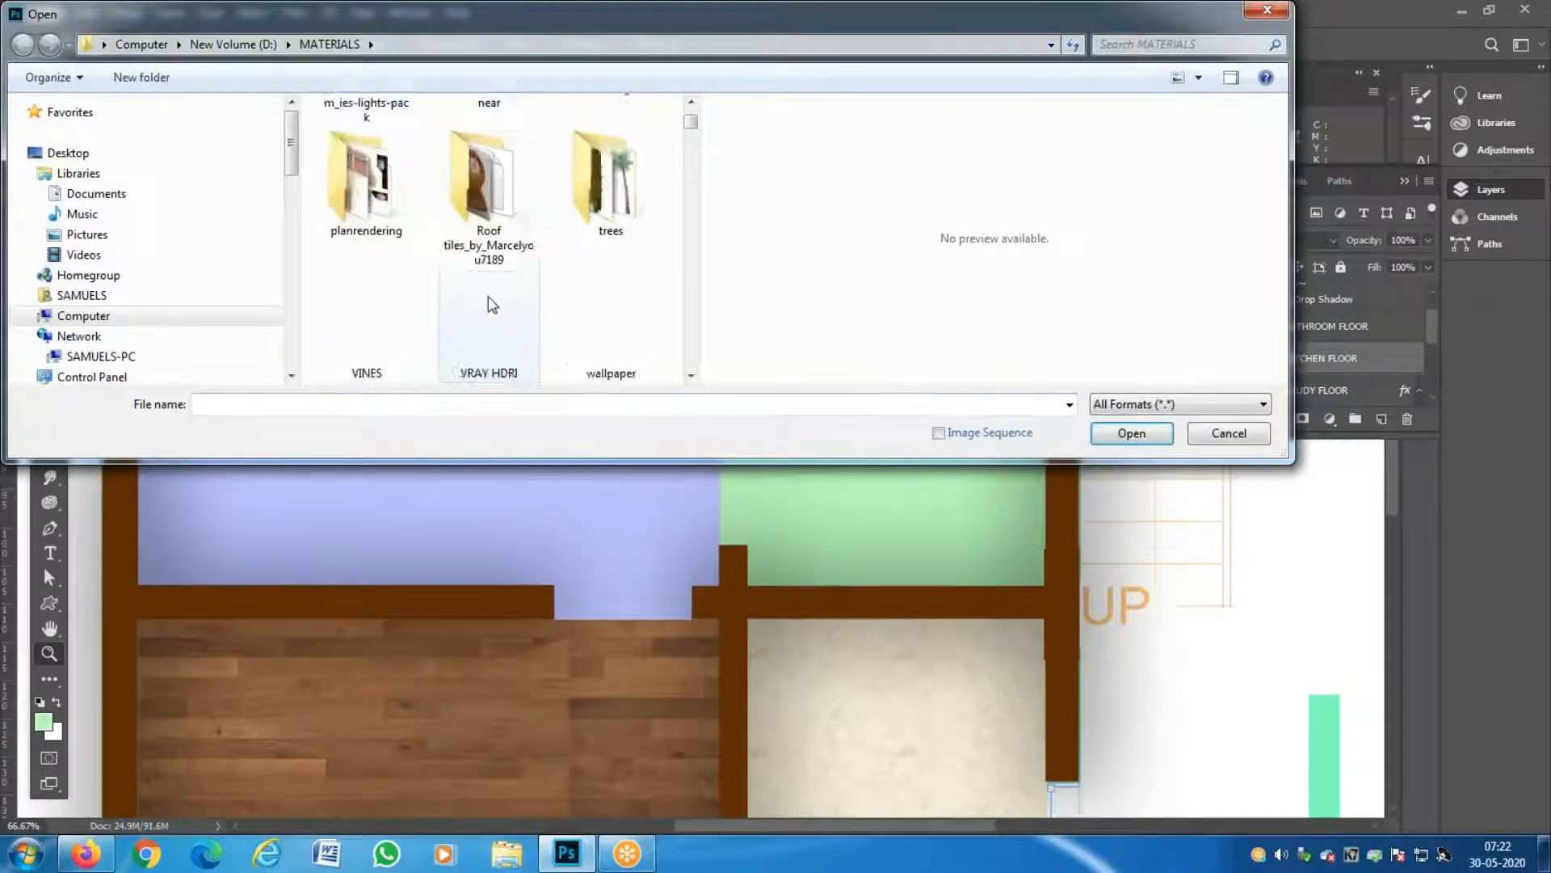
{"action": "scroll", "coordinate": [483, 207], "scroll_direction": "down", "scroll_amount": 5}
{"action": "left_click", "coordinate": [615, 166]}
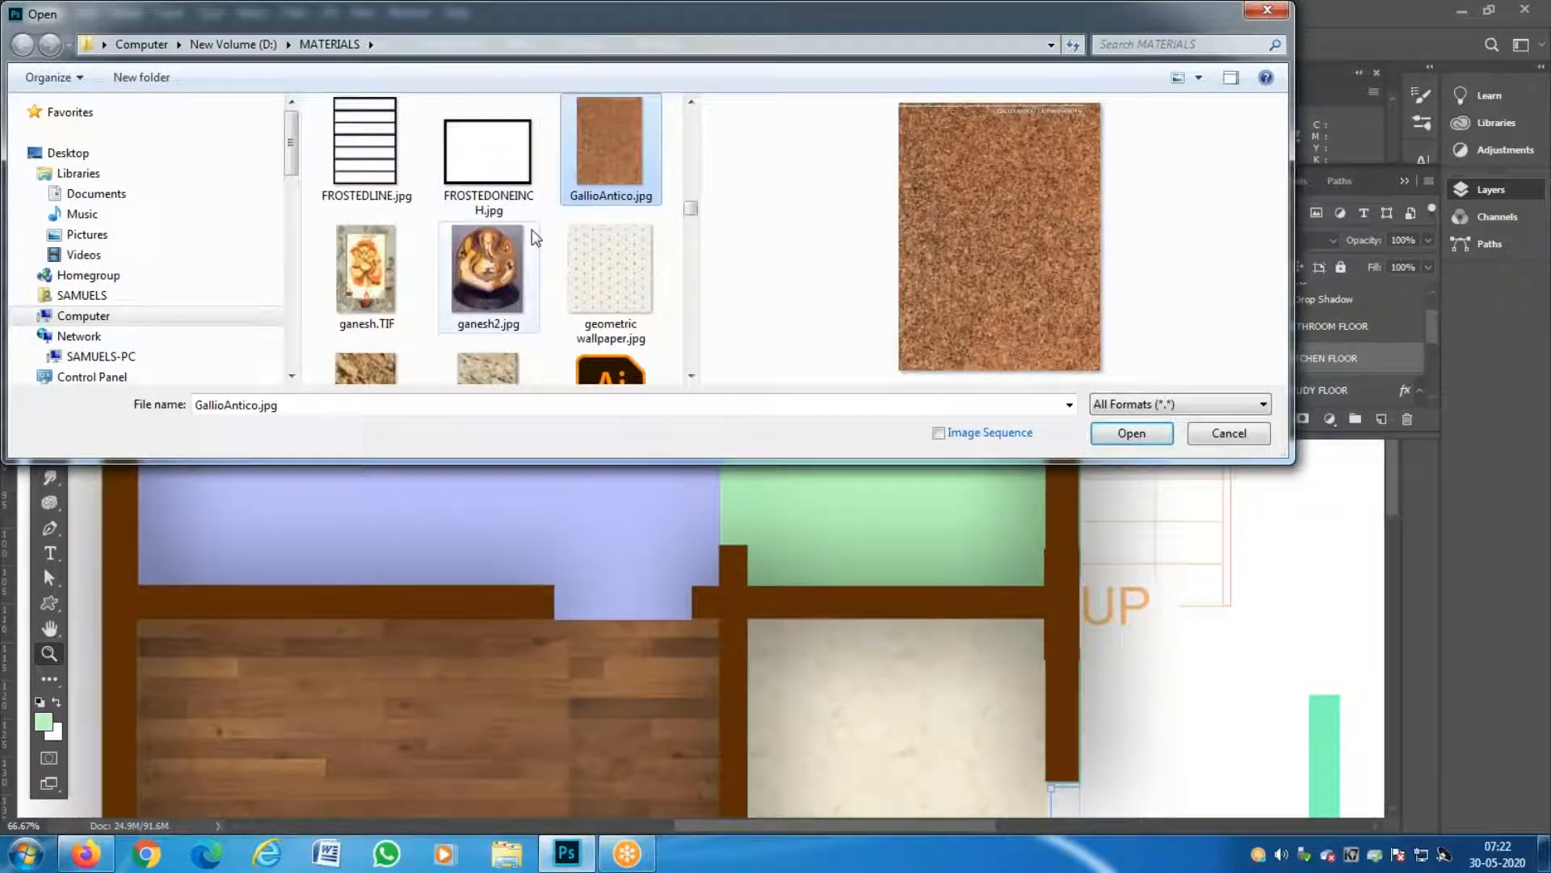
{"action": "double_click", "coordinate": [619, 169]}
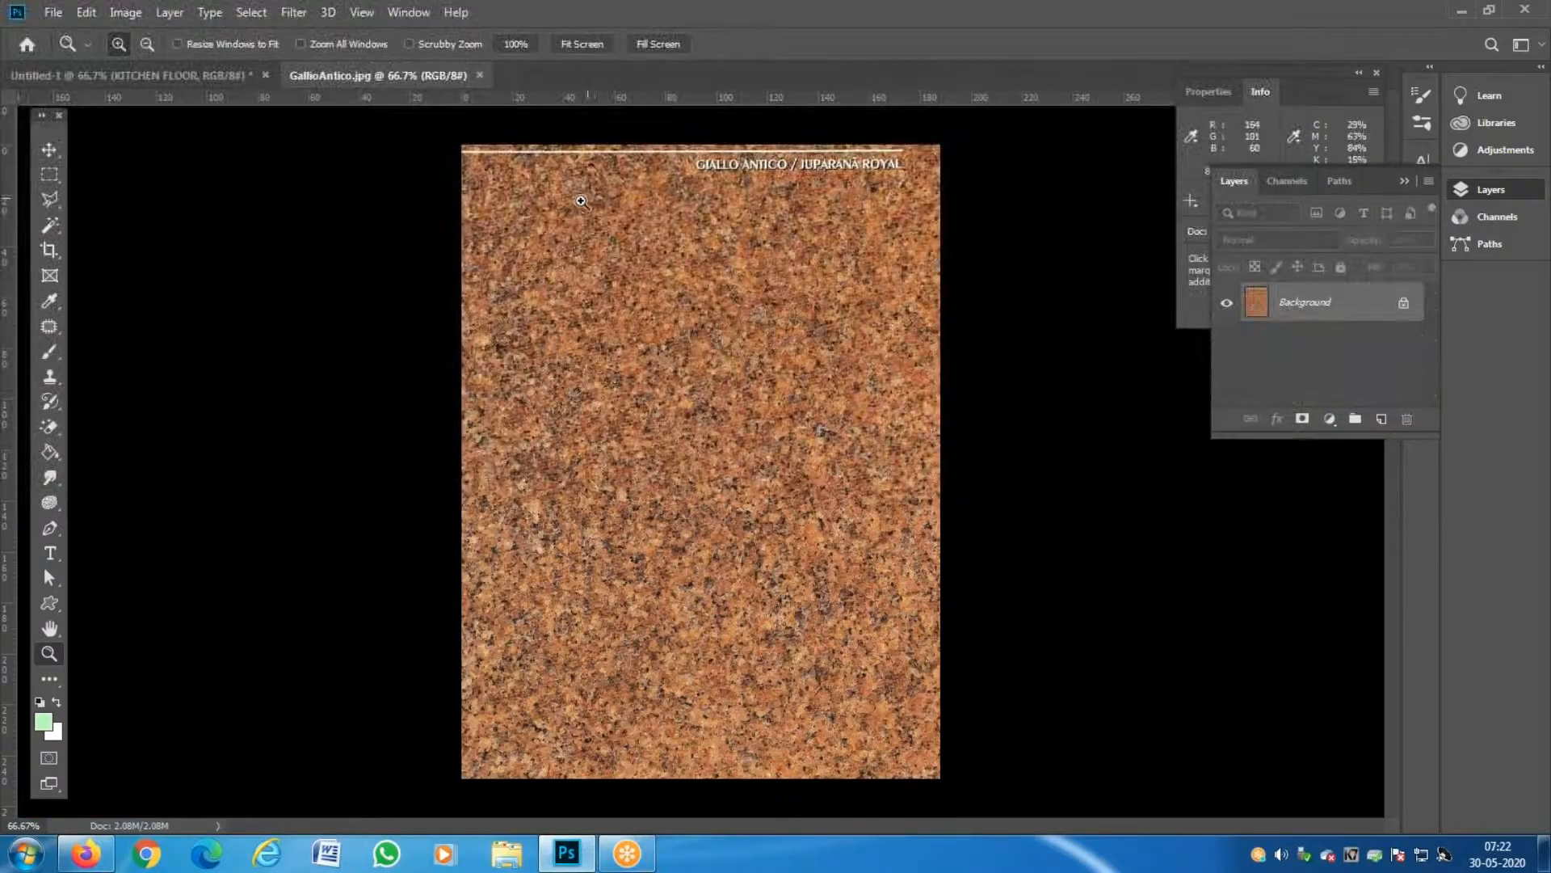
Define the granite area below the texture's caption as a pattern named "juparana royal" and close the texture image.
{"action": "key", "text": "m"}
{"action": "left_click_drag", "start_coordinate": [459, 172], "coordinate": [1122, 845]}
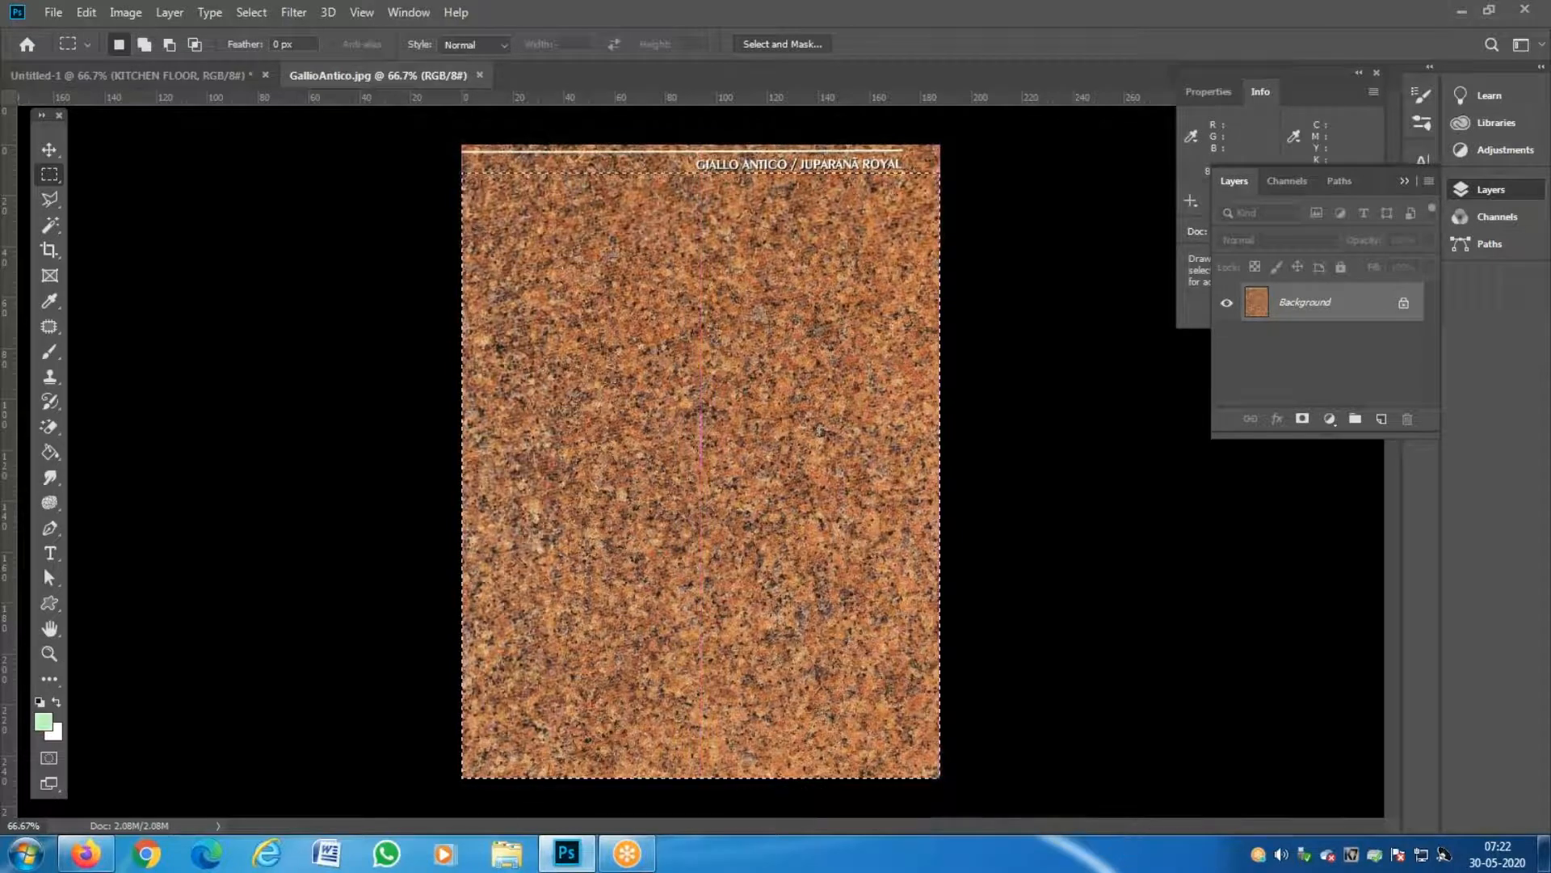
{"action": "left_click", "coordinate": [87, 13]}
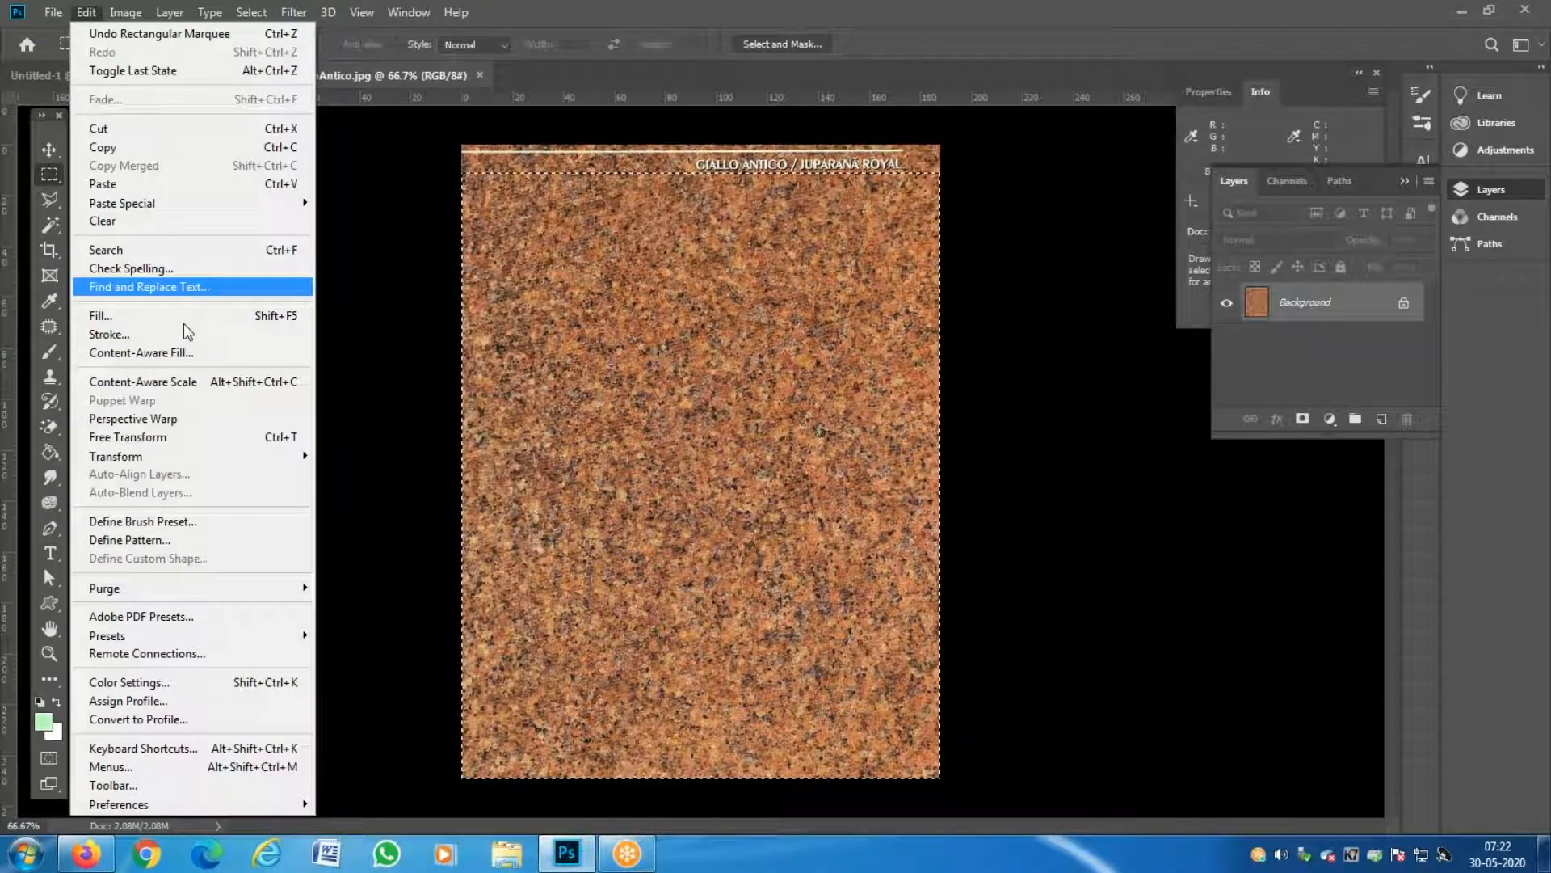
{"action": "left_click", "coordinate": [199, 540]}
{"action": "key", "text": "BackSpace"}
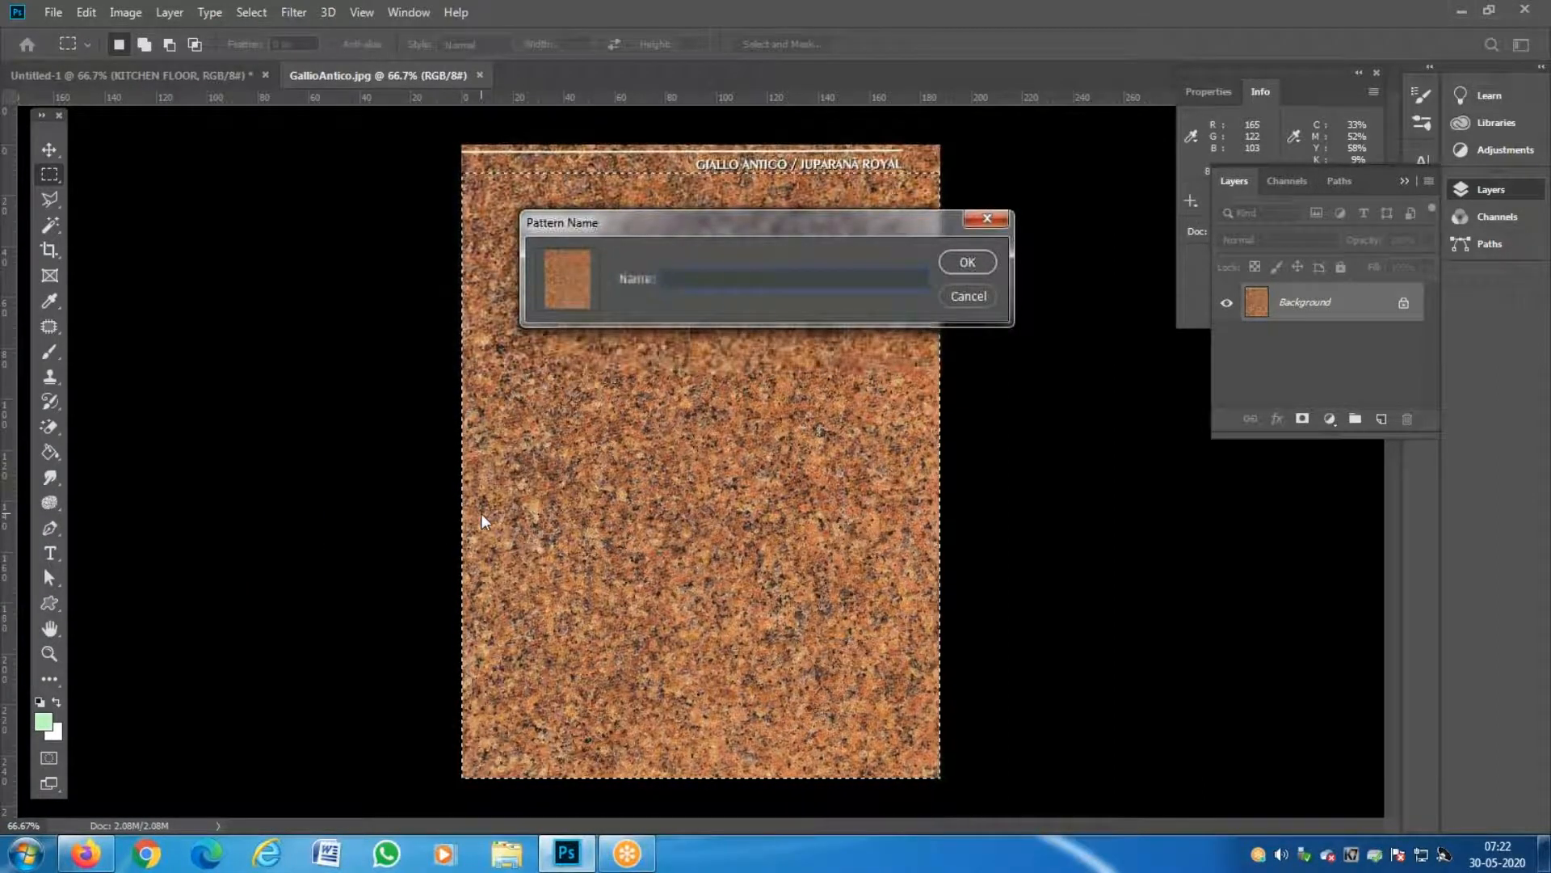
{"action": "type", "text": "fupran"}
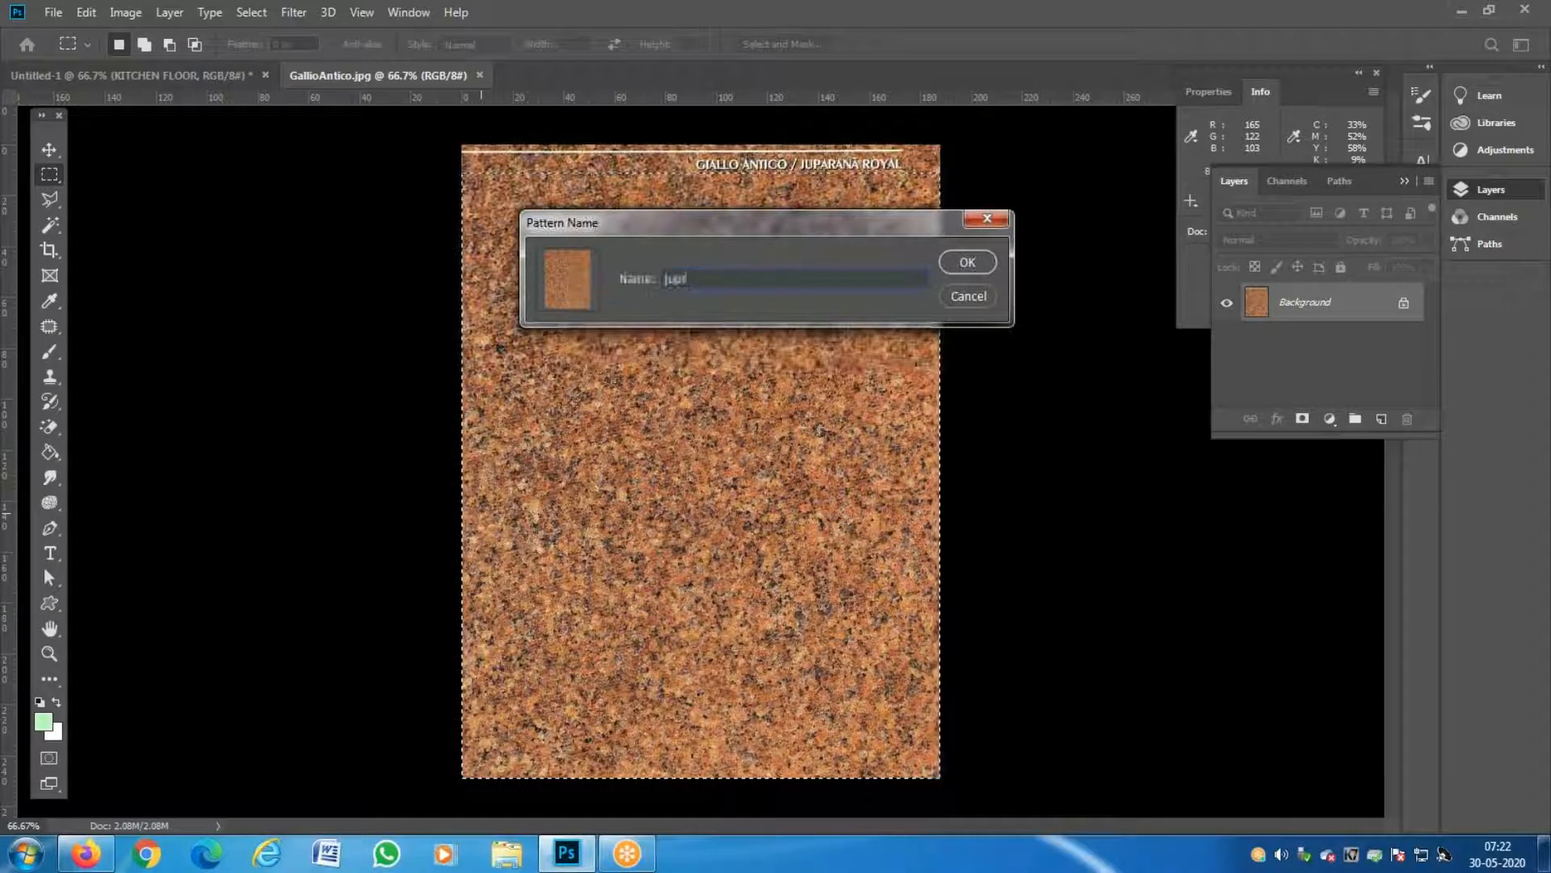
{"action": "type", "text": "a ro"}
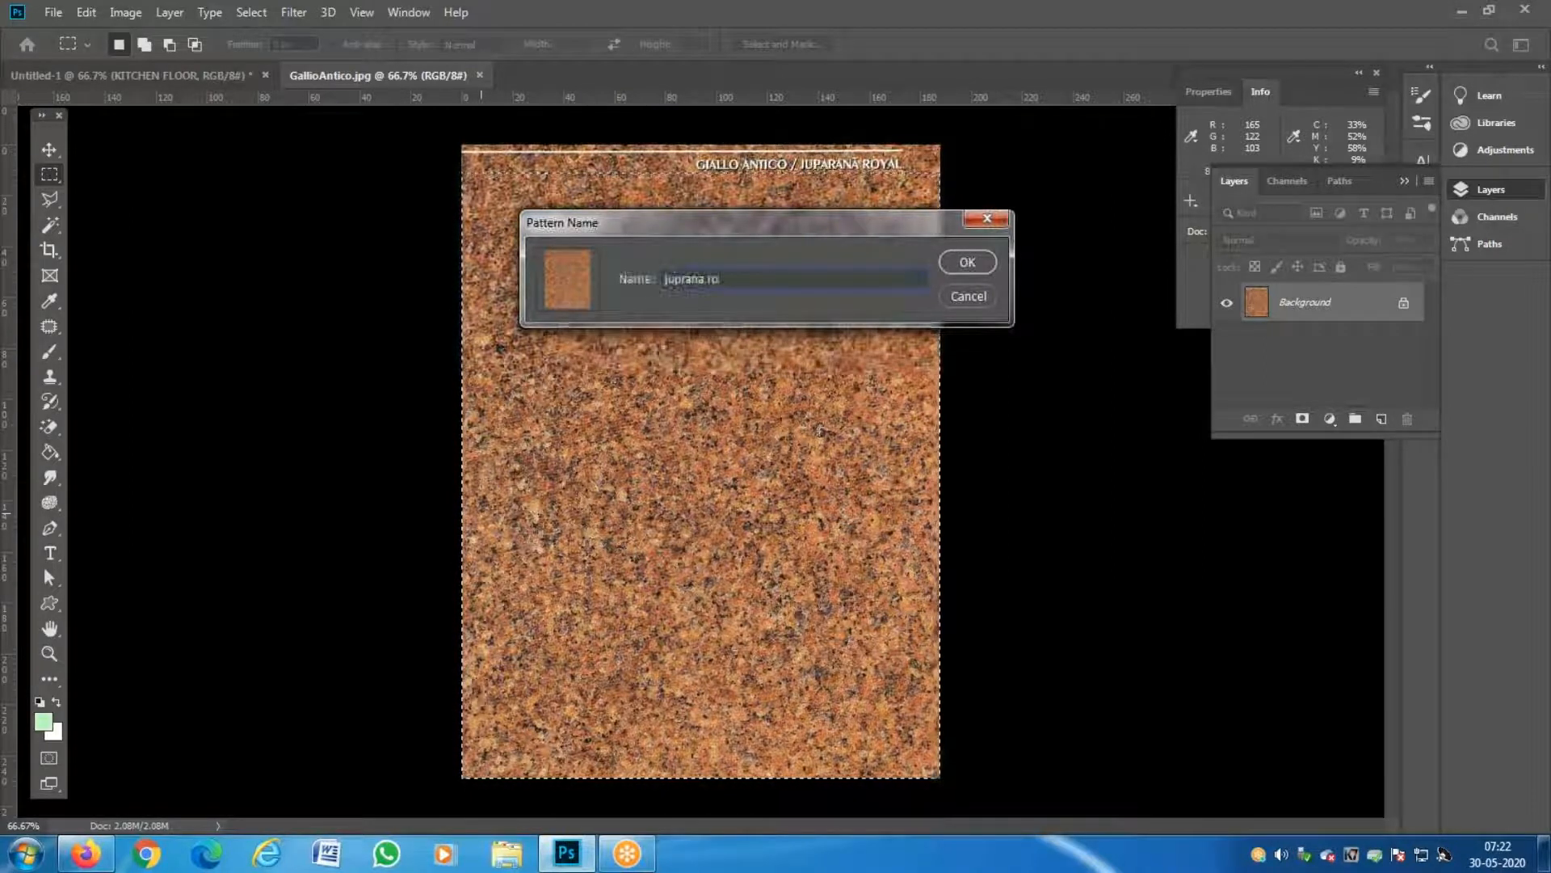
{"action": "type", "text": "yal"}
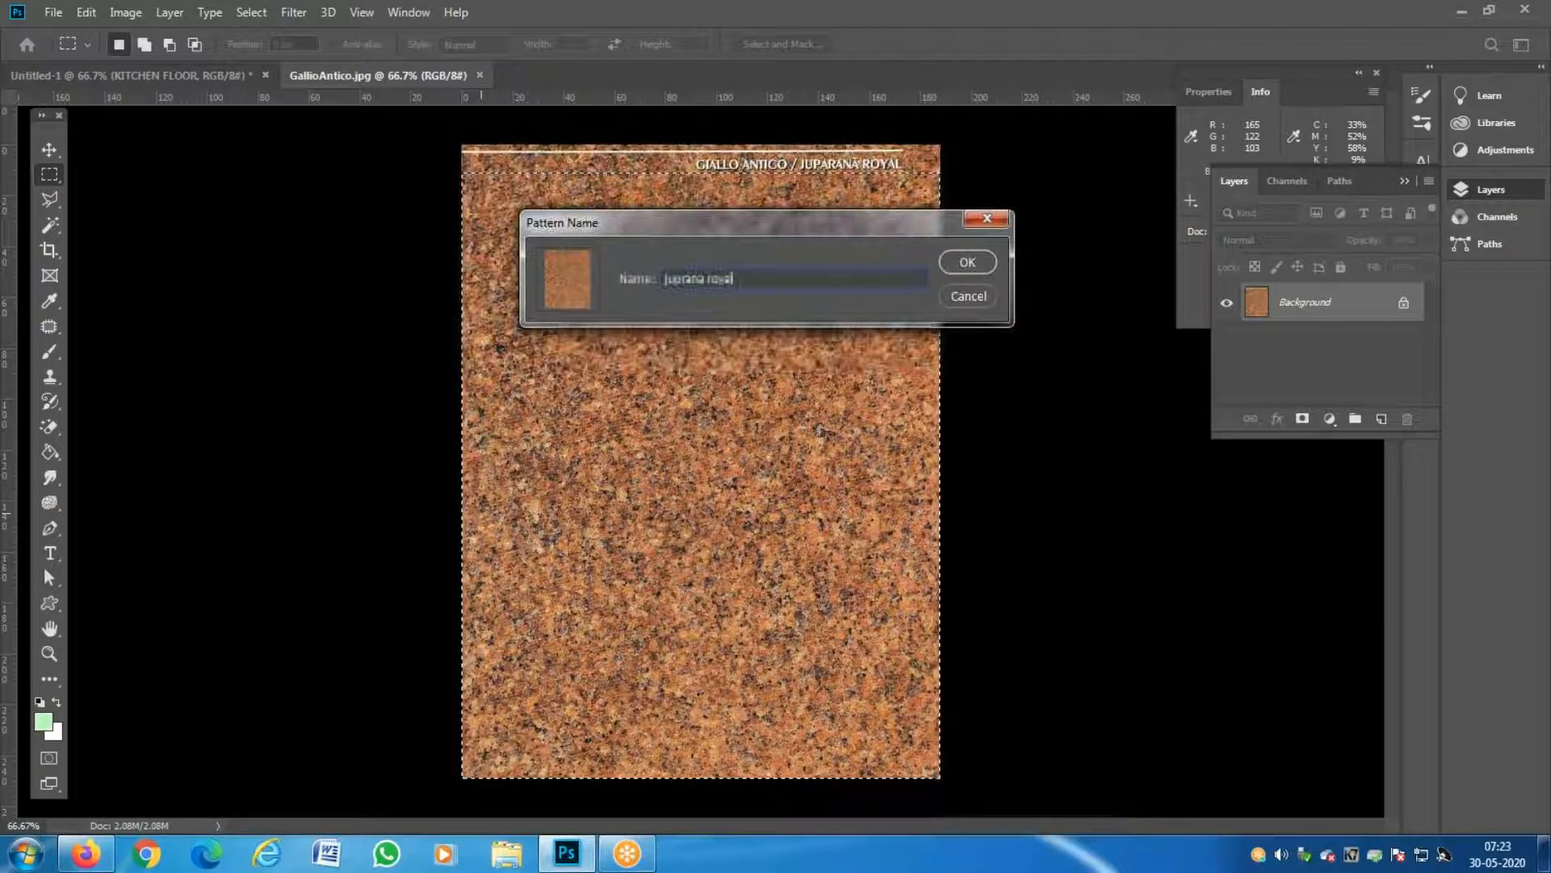
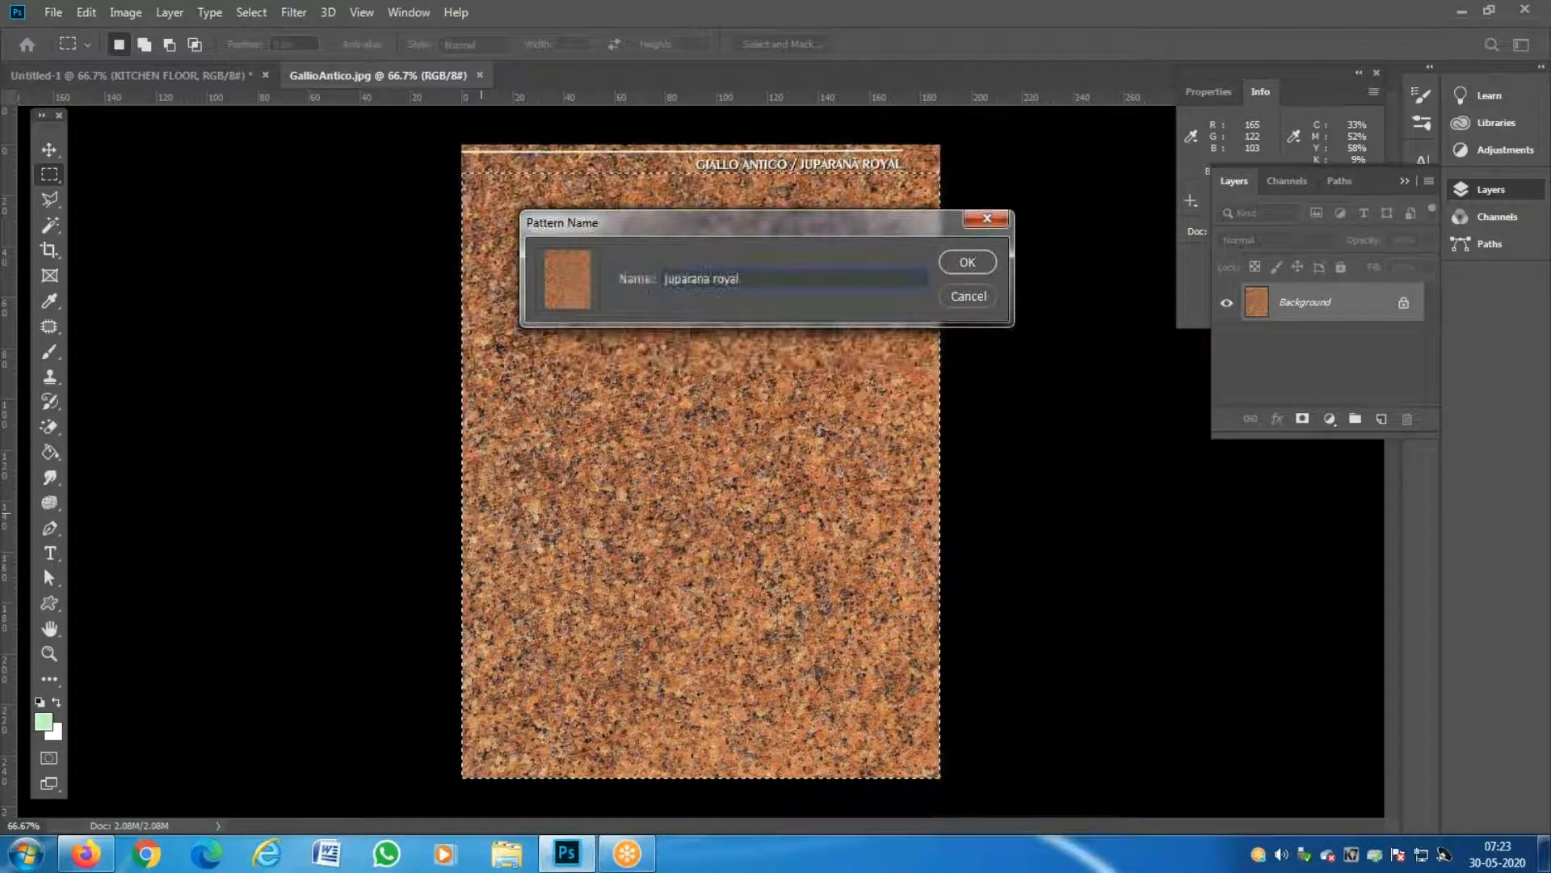
{"action": "type", "text": "a"}
{"action": "key", "text": "Return"}
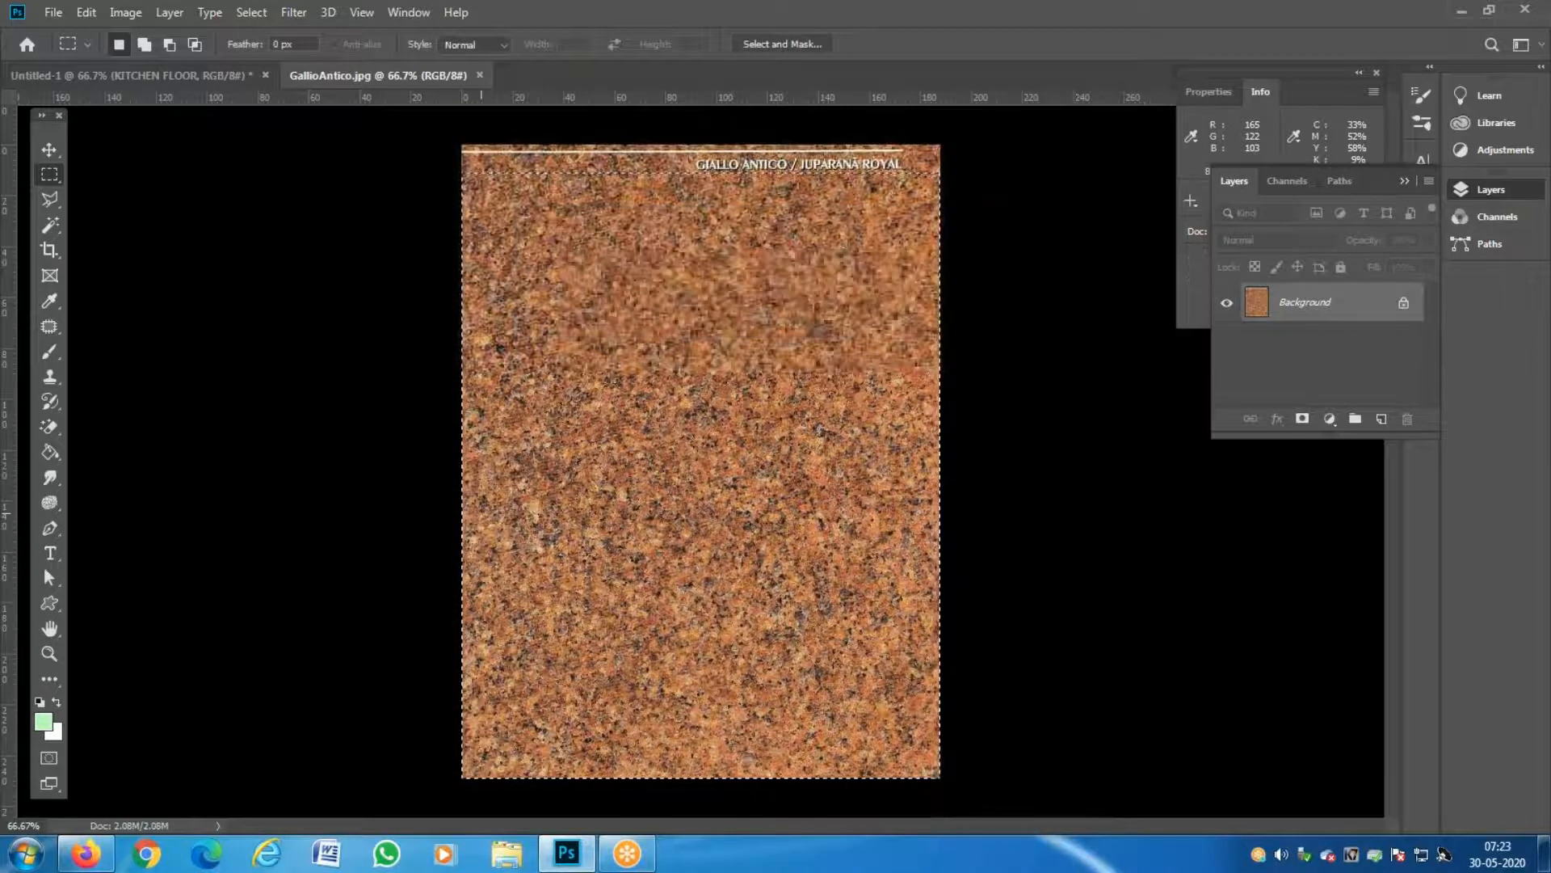
{"action": "key", "text": "ctrl+w"}
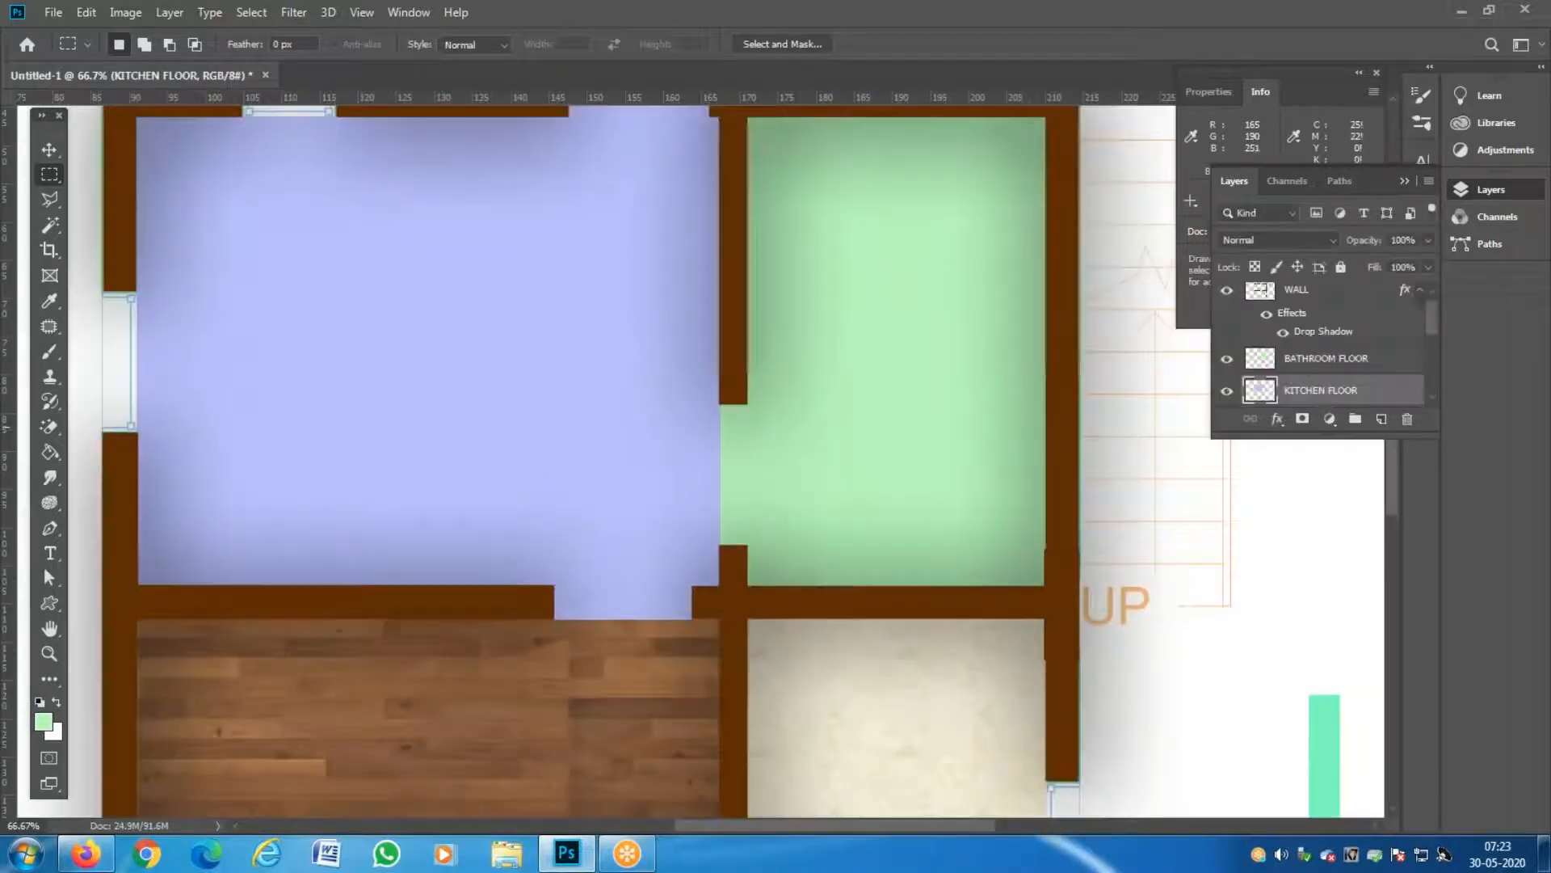
Add a Pattern Overlay to the KITCHEN FLOOR layer using the brown granite pattern at 81% scale.
{"action": "double_click", "coordinate": [1390, 393]}
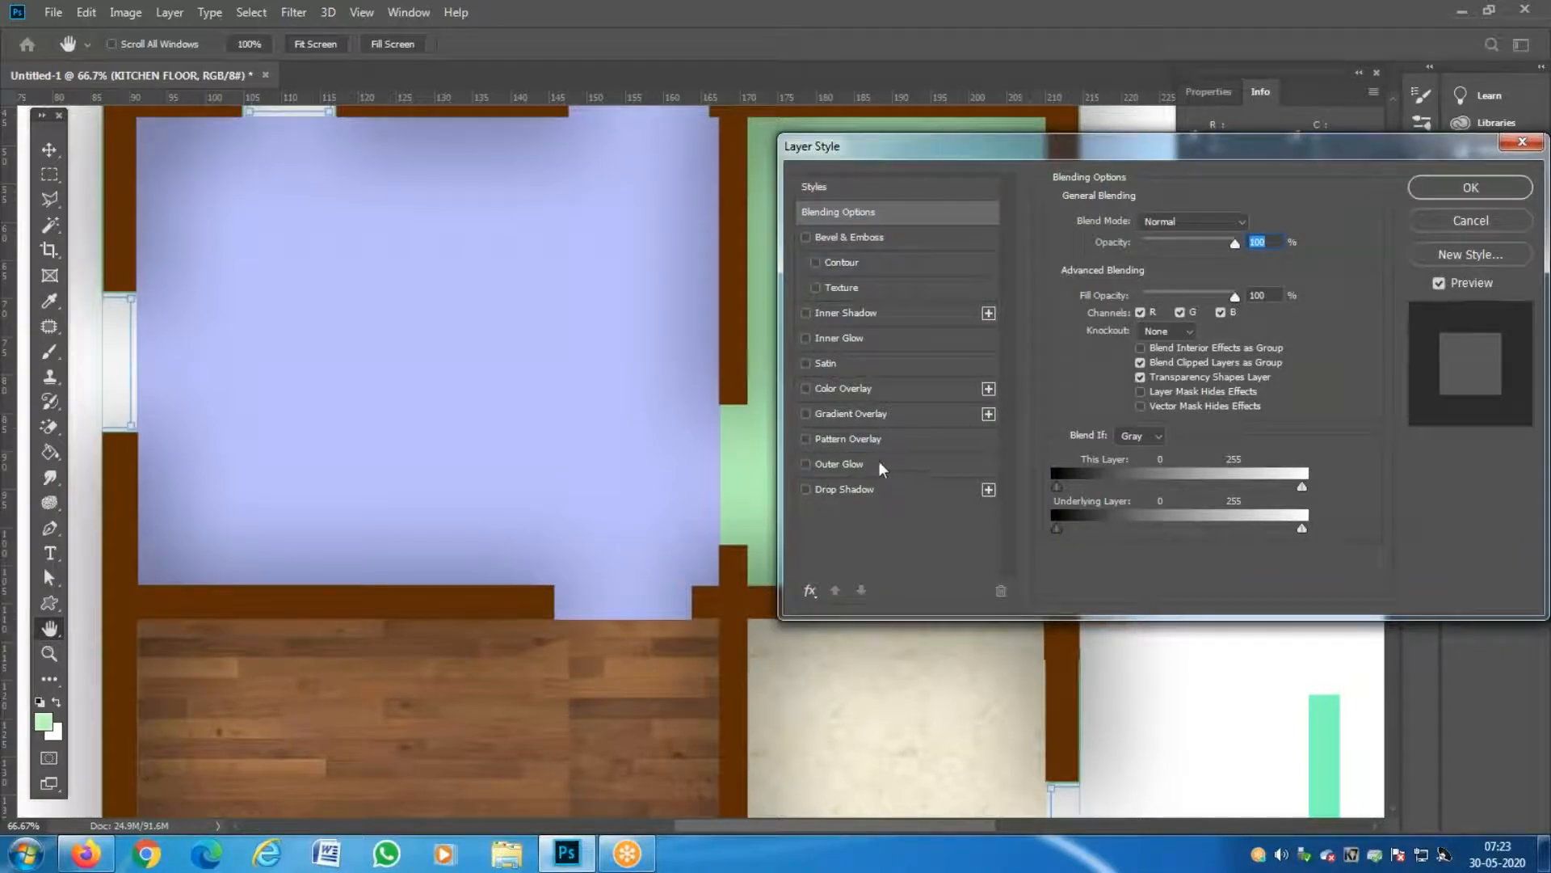
{"action": "left_click", "coordinate": [889, 440]}
{"action": "left_click", "coordinate": [1188, 285]}
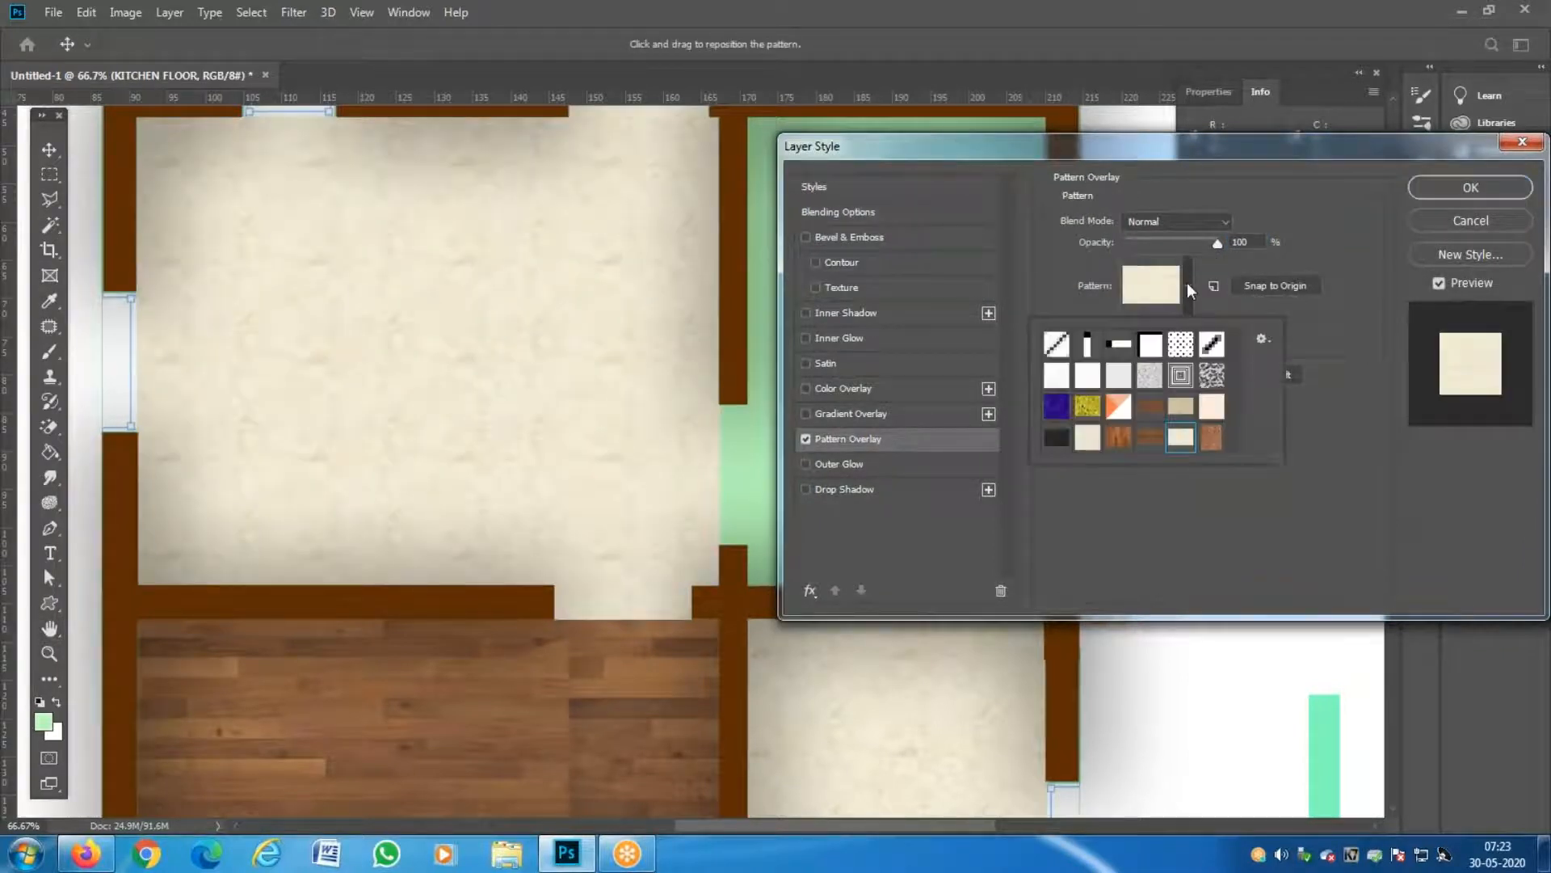
{"action": "left_click", "coordinate": [1211, 437]}
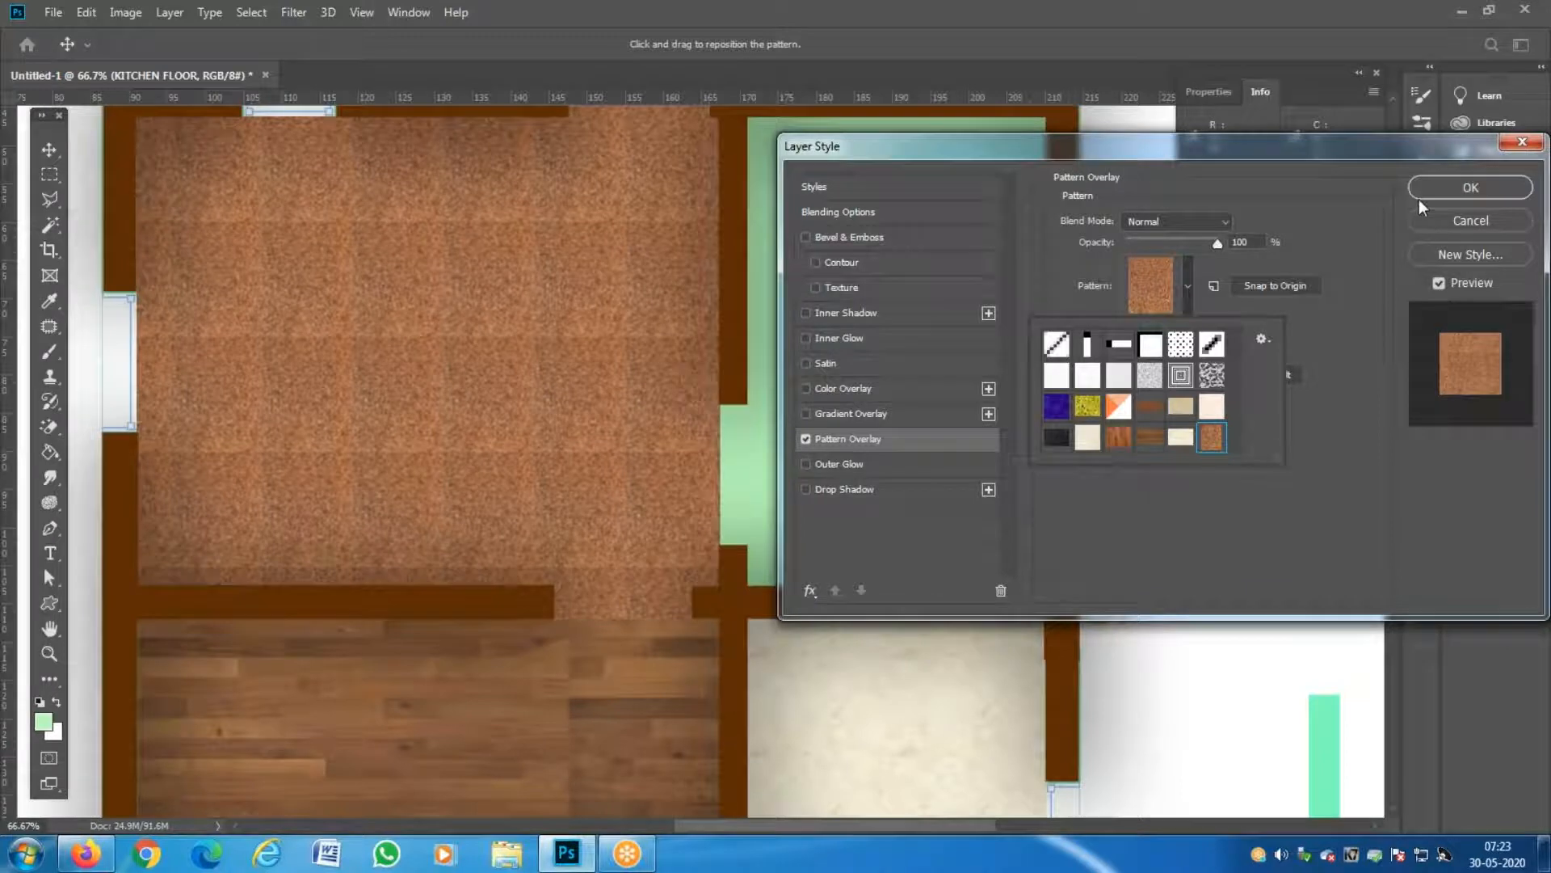
{"action": "left_click", "coordinate": [1322, 245]}
{"action": "left_click_drag", "start_coordinate": [1135, 329], "coordinate": [1165, 333]}
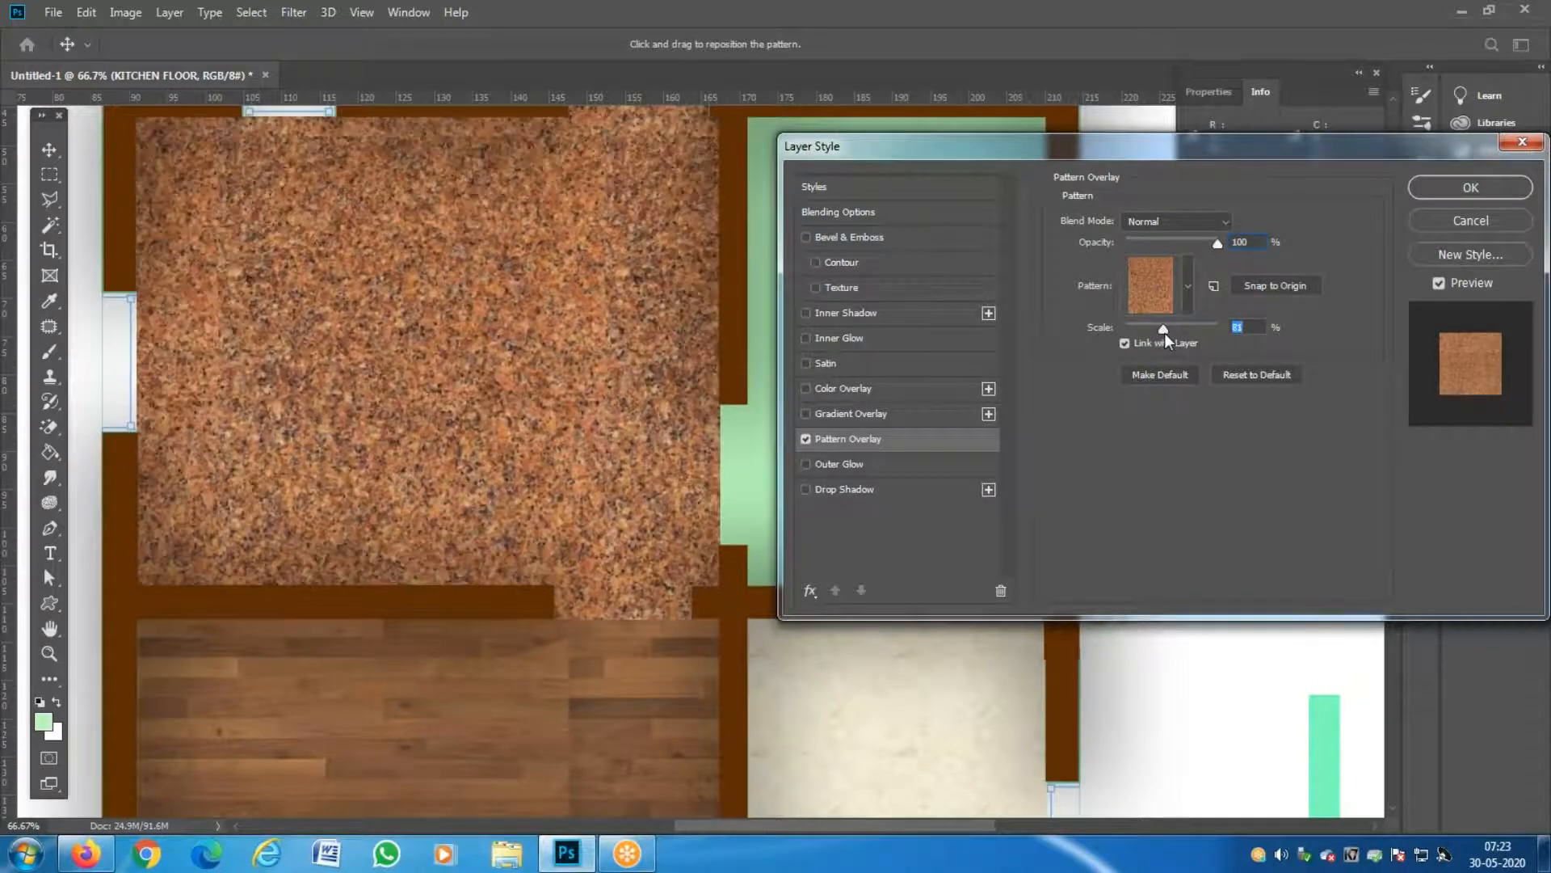
{"action": "left_click", "coordinate": [1471, 189]}
Check the granite overlay against the whole plan and make the BATHROOM FLOOR layer active.
{"action": "key", "text": "z"}
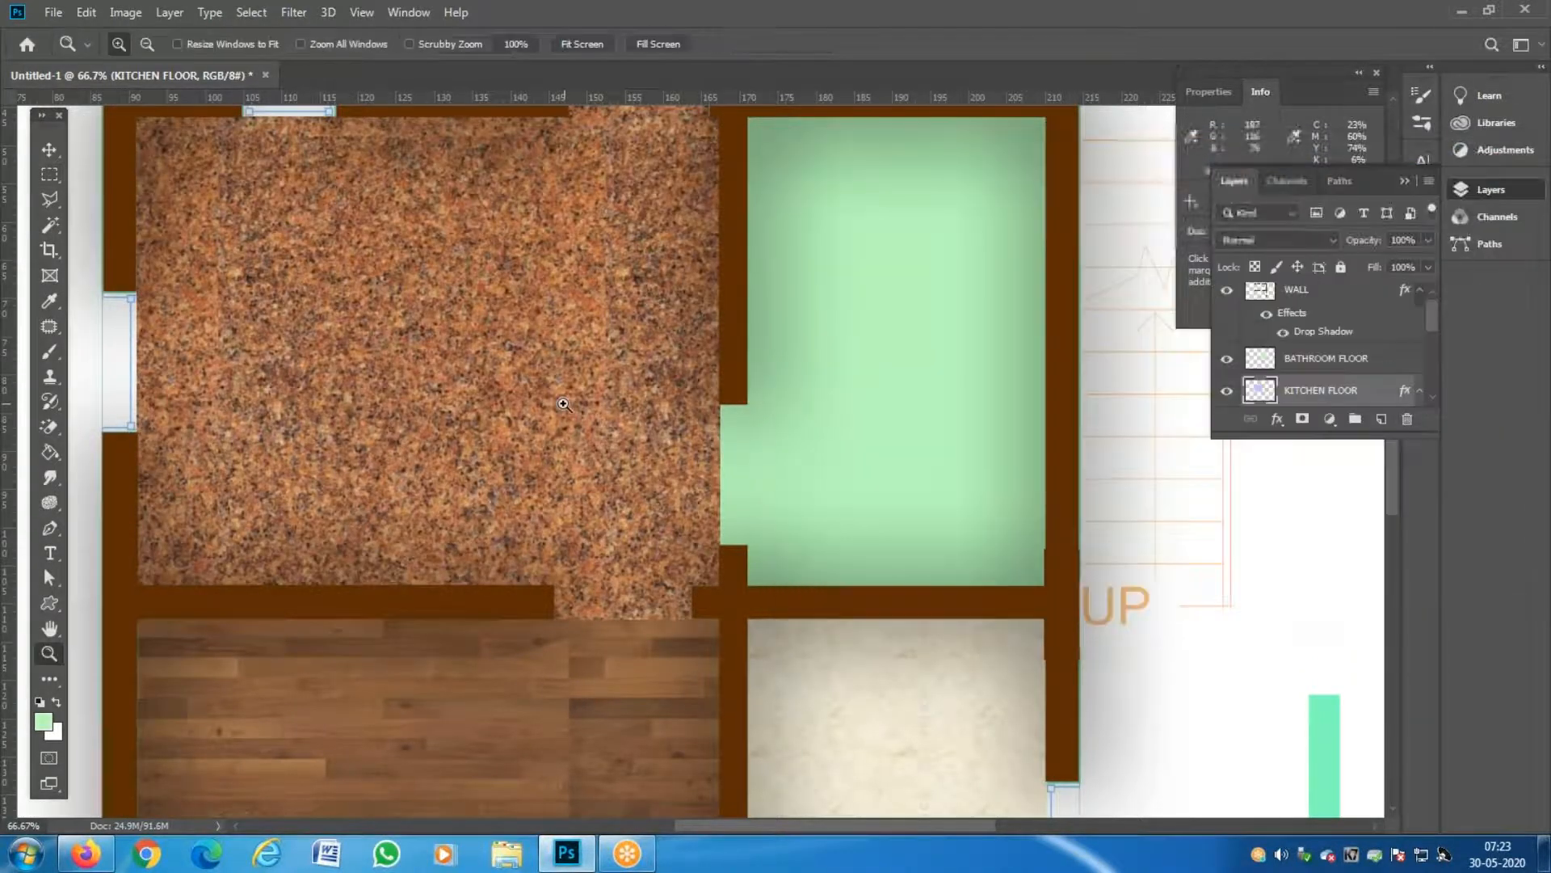
{"action": "left_click", "coordinate": [560, 401], "text": "alt"}
{"action": "left_click", "coordinate": [560, 401], "text": "alt"}
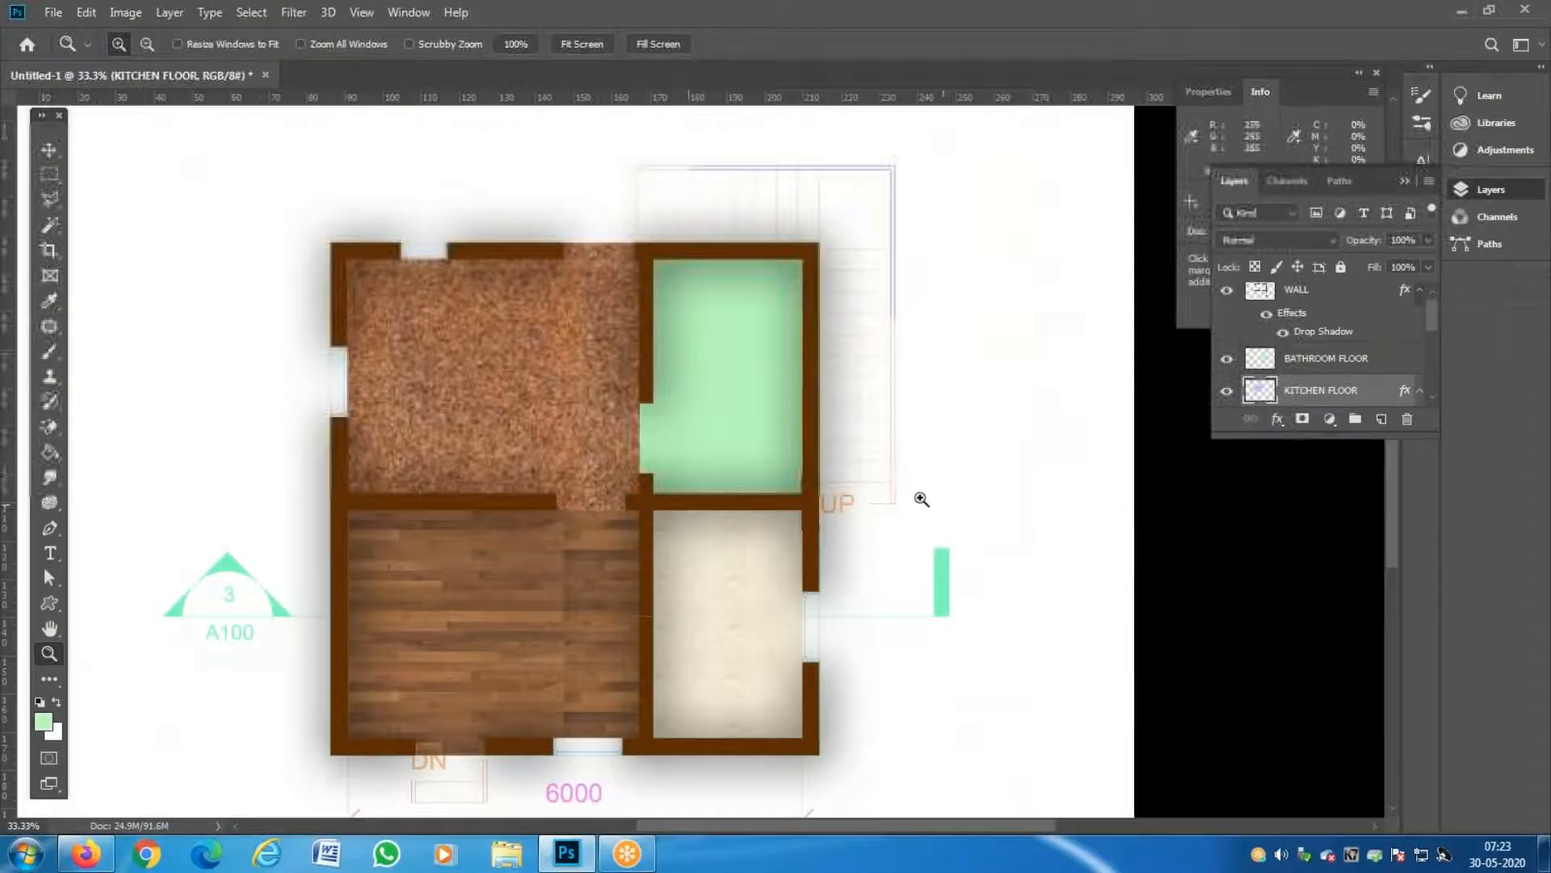
{"action": "left_click", "coordinate": [773, 435]}
{"action": "left_click", "coordinate": [1387, 367]}
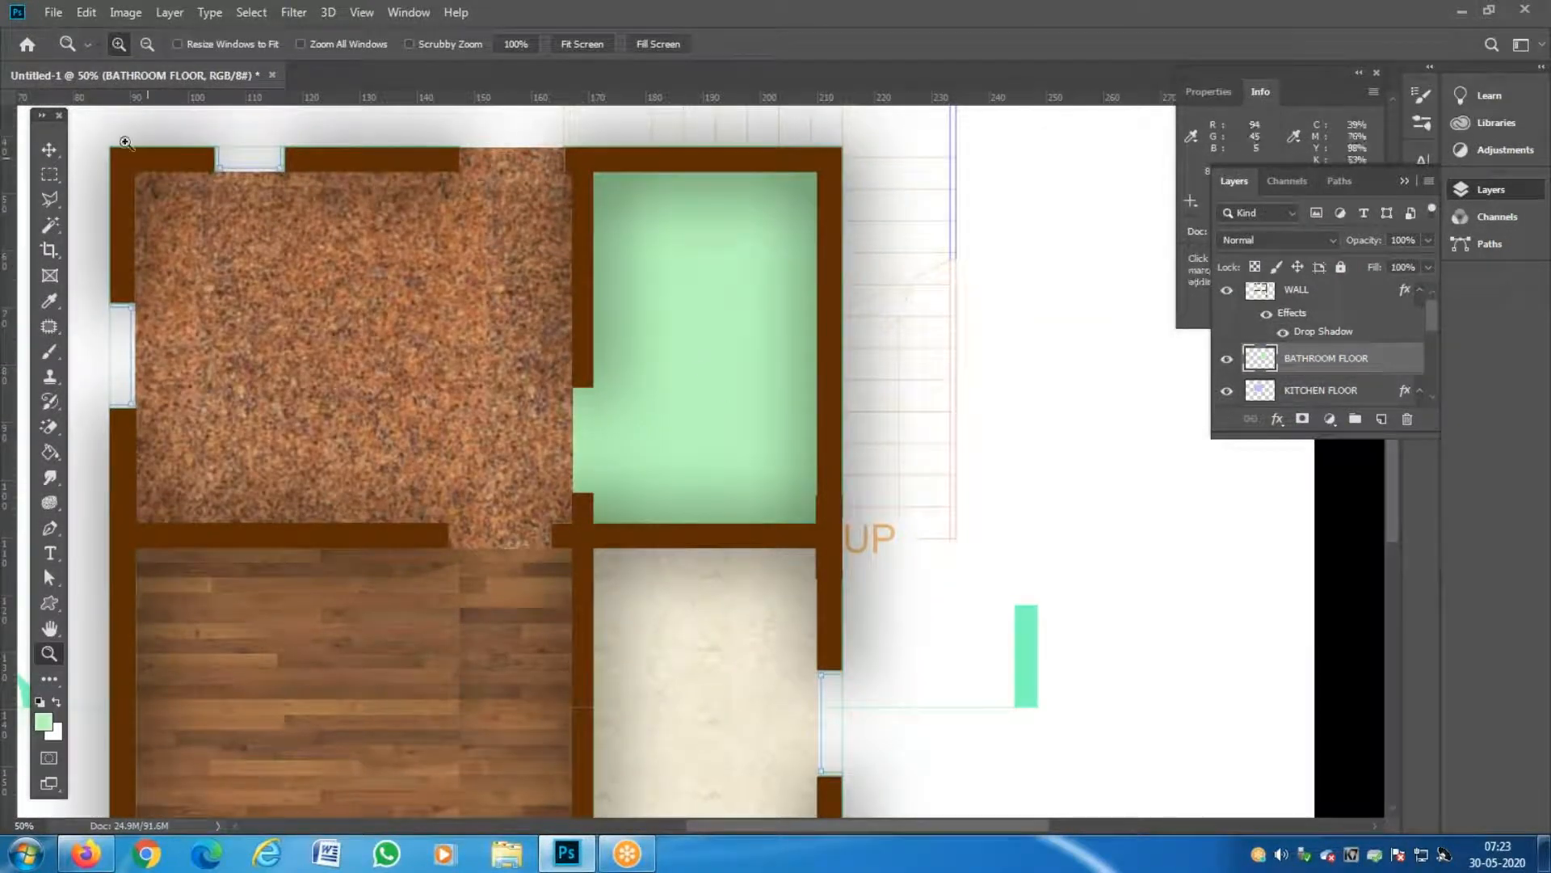
Browse the MATERIALS folder for a bathroom floor texture and open GREY VITRIFIED TILESjpg.jpg.
{"action": "left_click", "coordinate": [53, 13]}
{"action": "left_click", "coordinate": [74, 51]}
{"action": "left_click", "coordinate": [494, 267]}
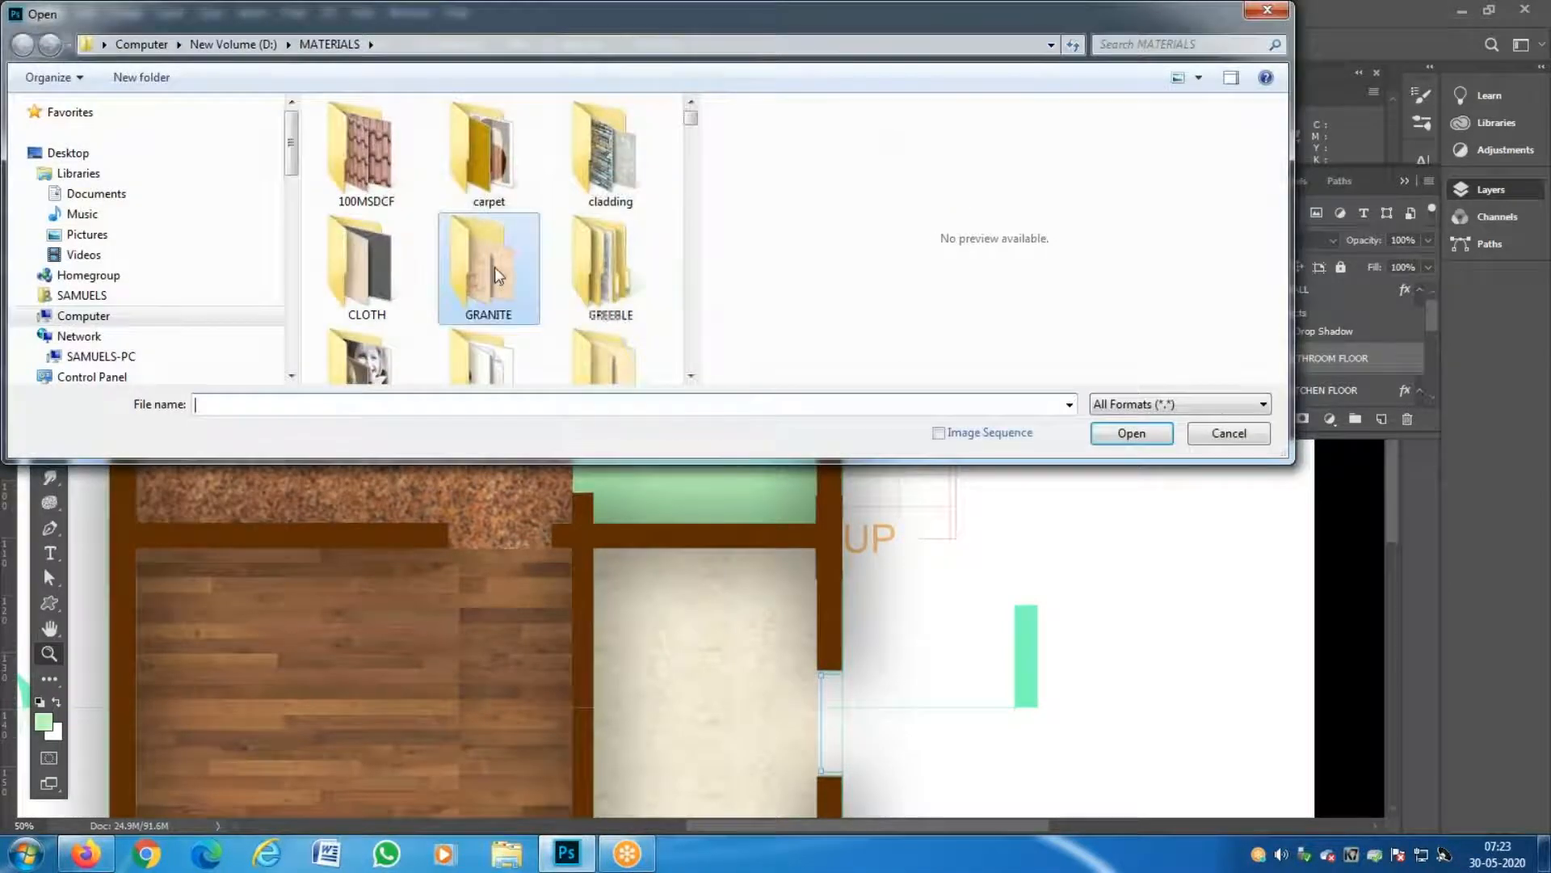
{"action": "scroll", "coordinate": [517, 307], "scroll_direction": "down", "scroll_amount": 10}
{"action": "scroll", "coordinate": [536, 328], "scroll_direction": "up", "scroll_amount": 15}
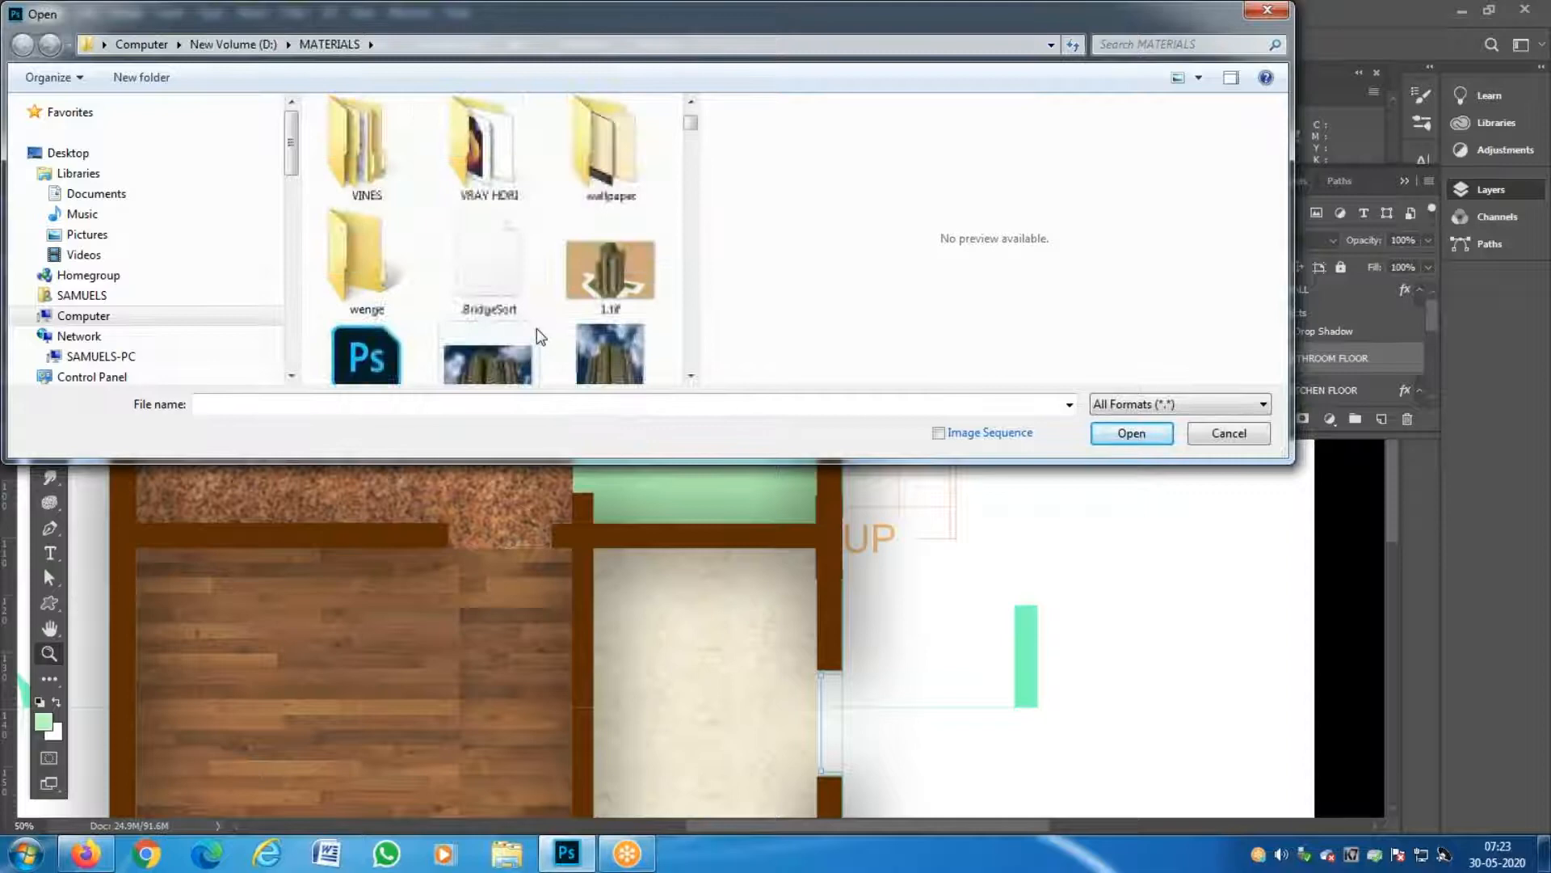
{"action": "scroll", "coordinate": [536, 328], "scroll_direction": "up", "scroll_amount": 3}
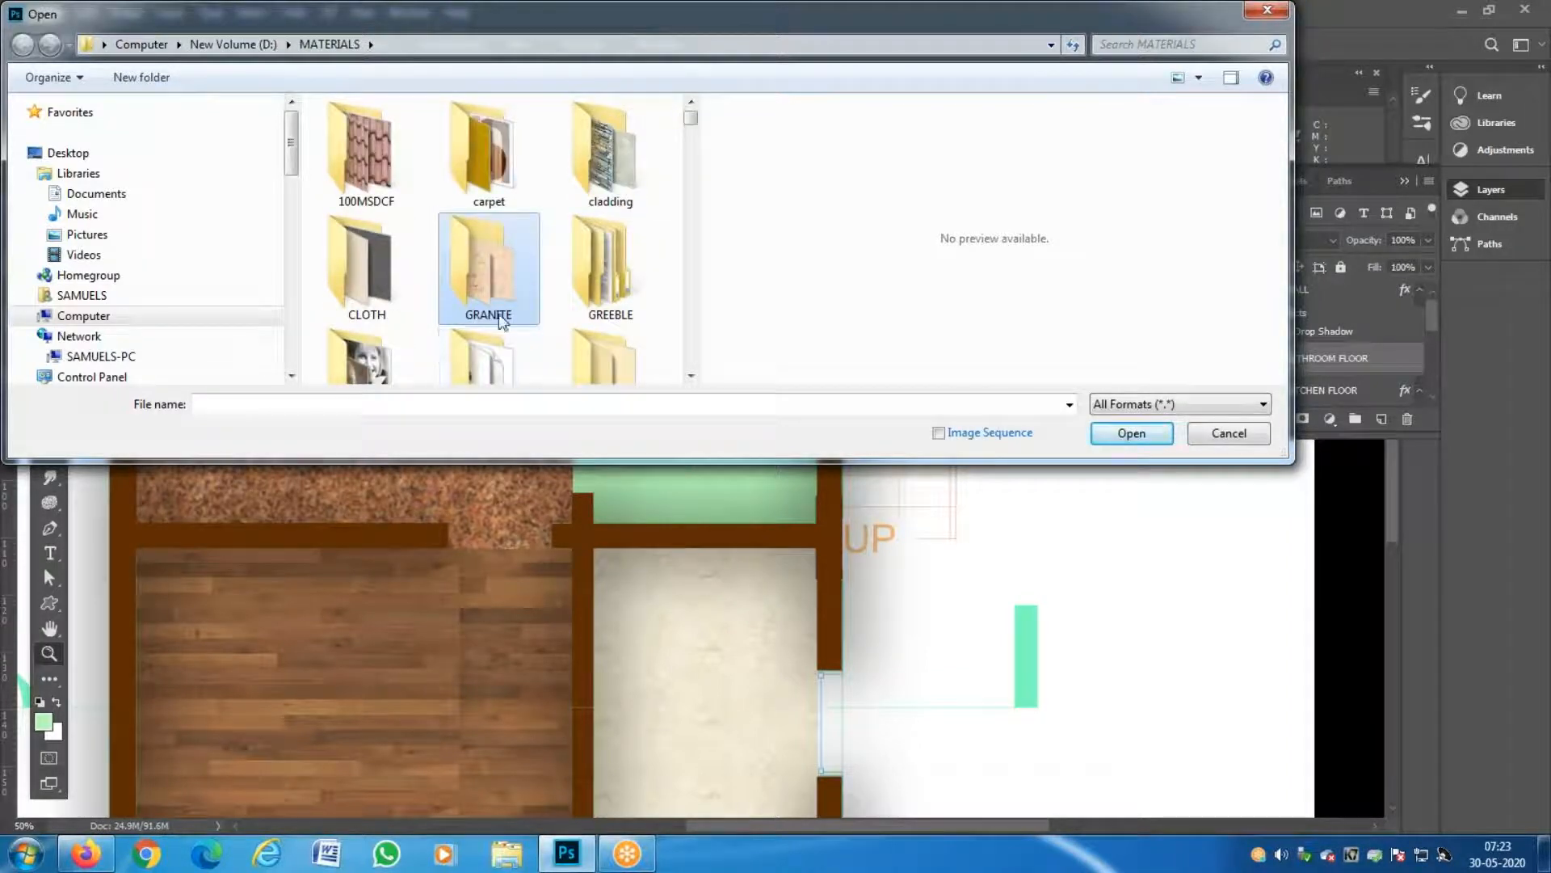
{"action": "scroll", "coordinate": [501, 319], "scroll_direction": "down", "scroll_amount": 10}
{"action": "scroll", "coordinate": [497, 326], "scroll_direction": "up", "scroll_amount": 5}
{"action": "scroll", "coordinate": [496, 245], "scroll_direction": "up", "scroll_amount": 2}
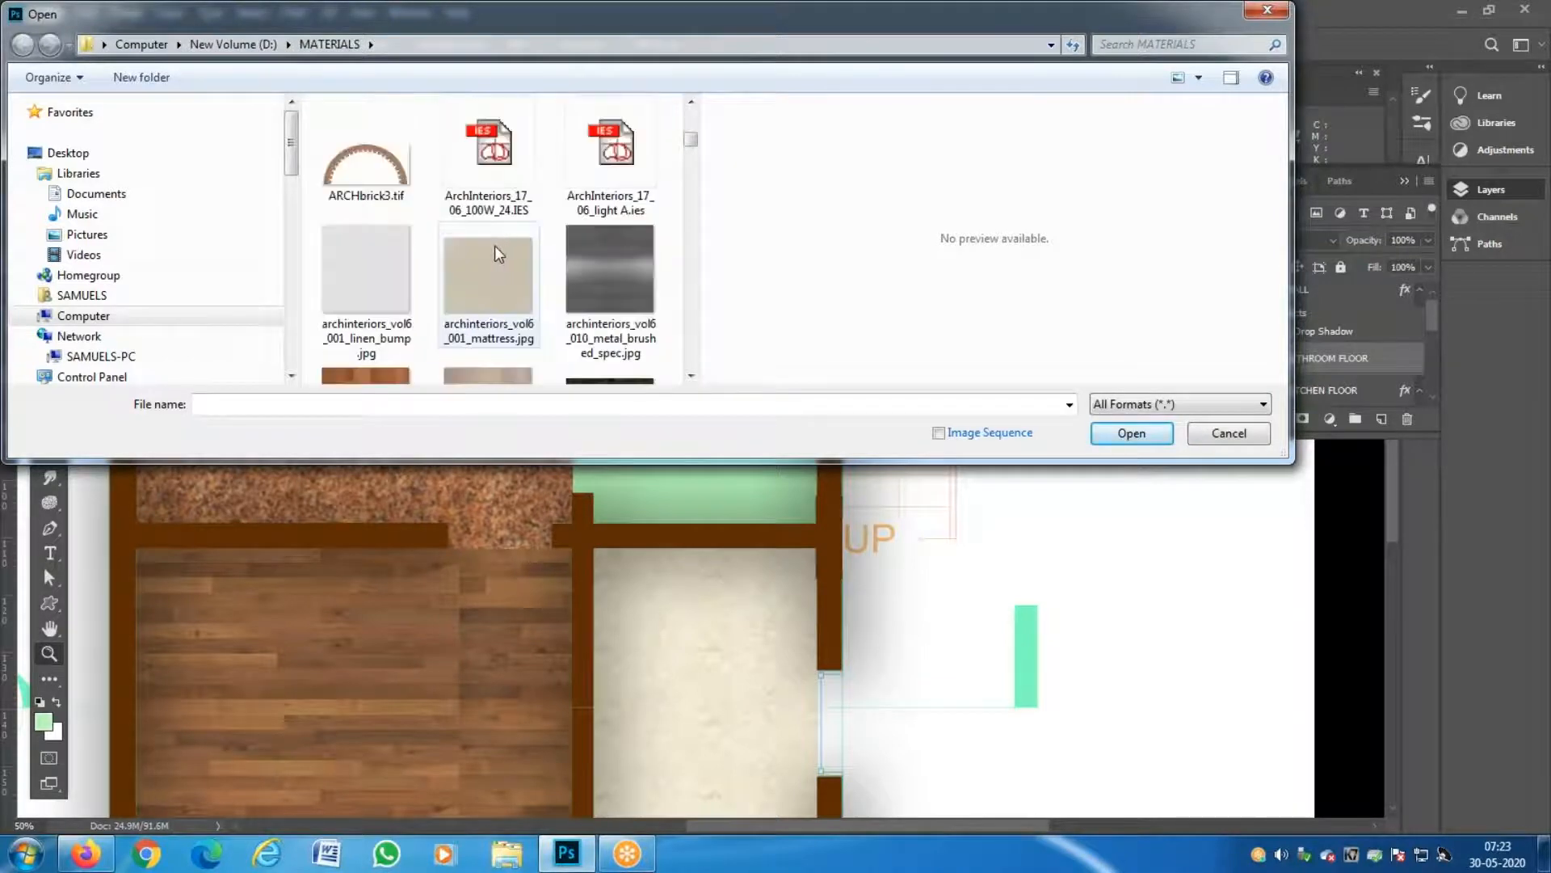
{"action": "left_click", "coordinate": [493, 260]}
{"action": "scroll", "coordinate": [502, 299], "scroll_direction": "down", "scroll_amount": 15}
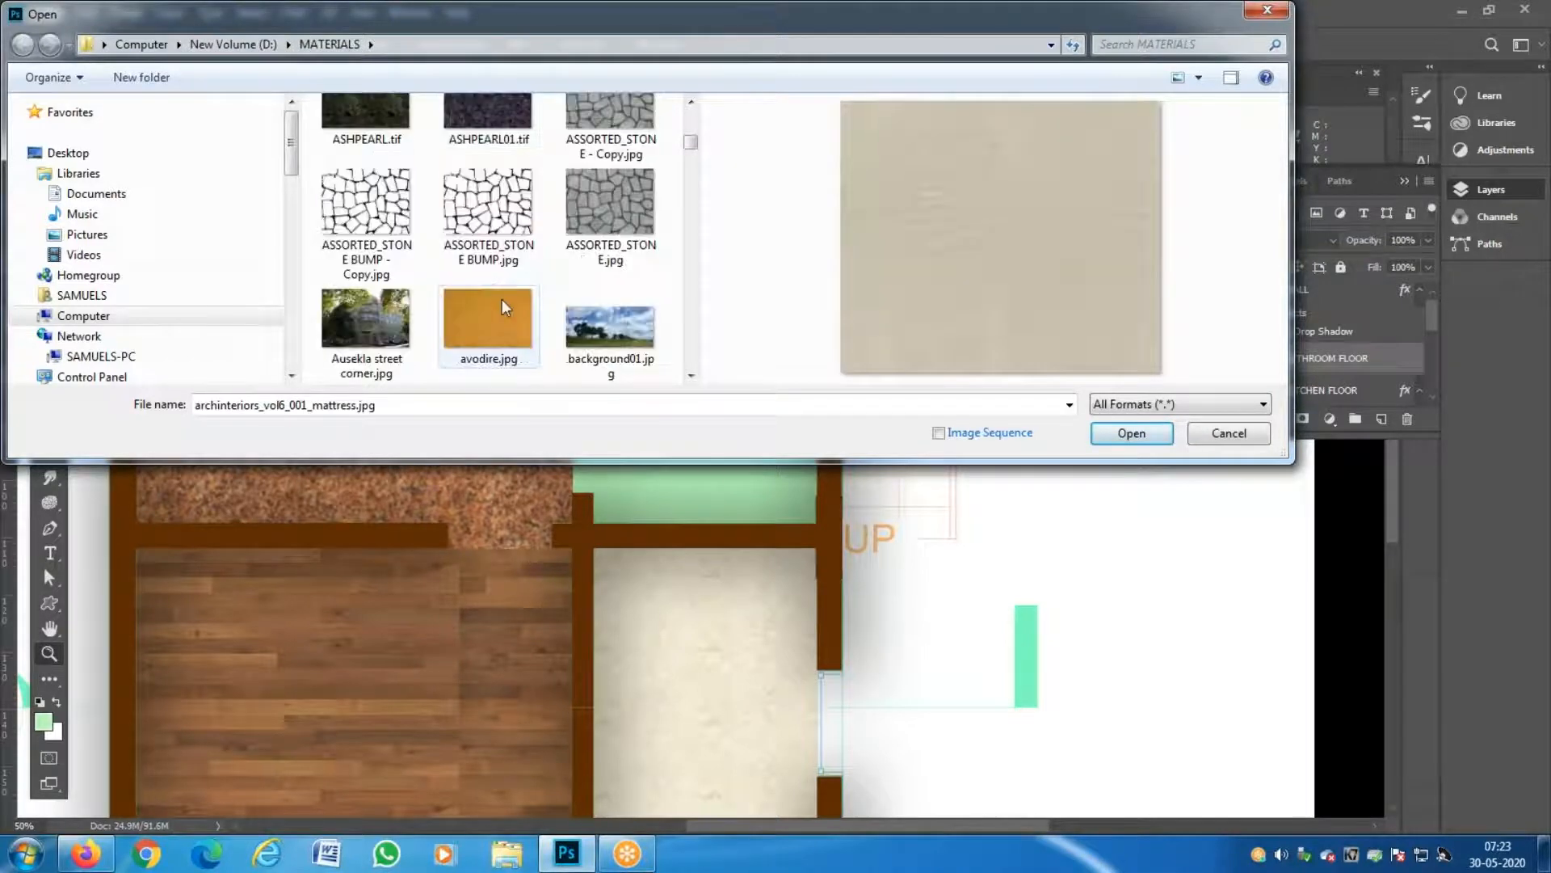
{"action": "scroll", "coordinate": [502, 333], "scroll_direction": "down", "scroll_amount": 20}
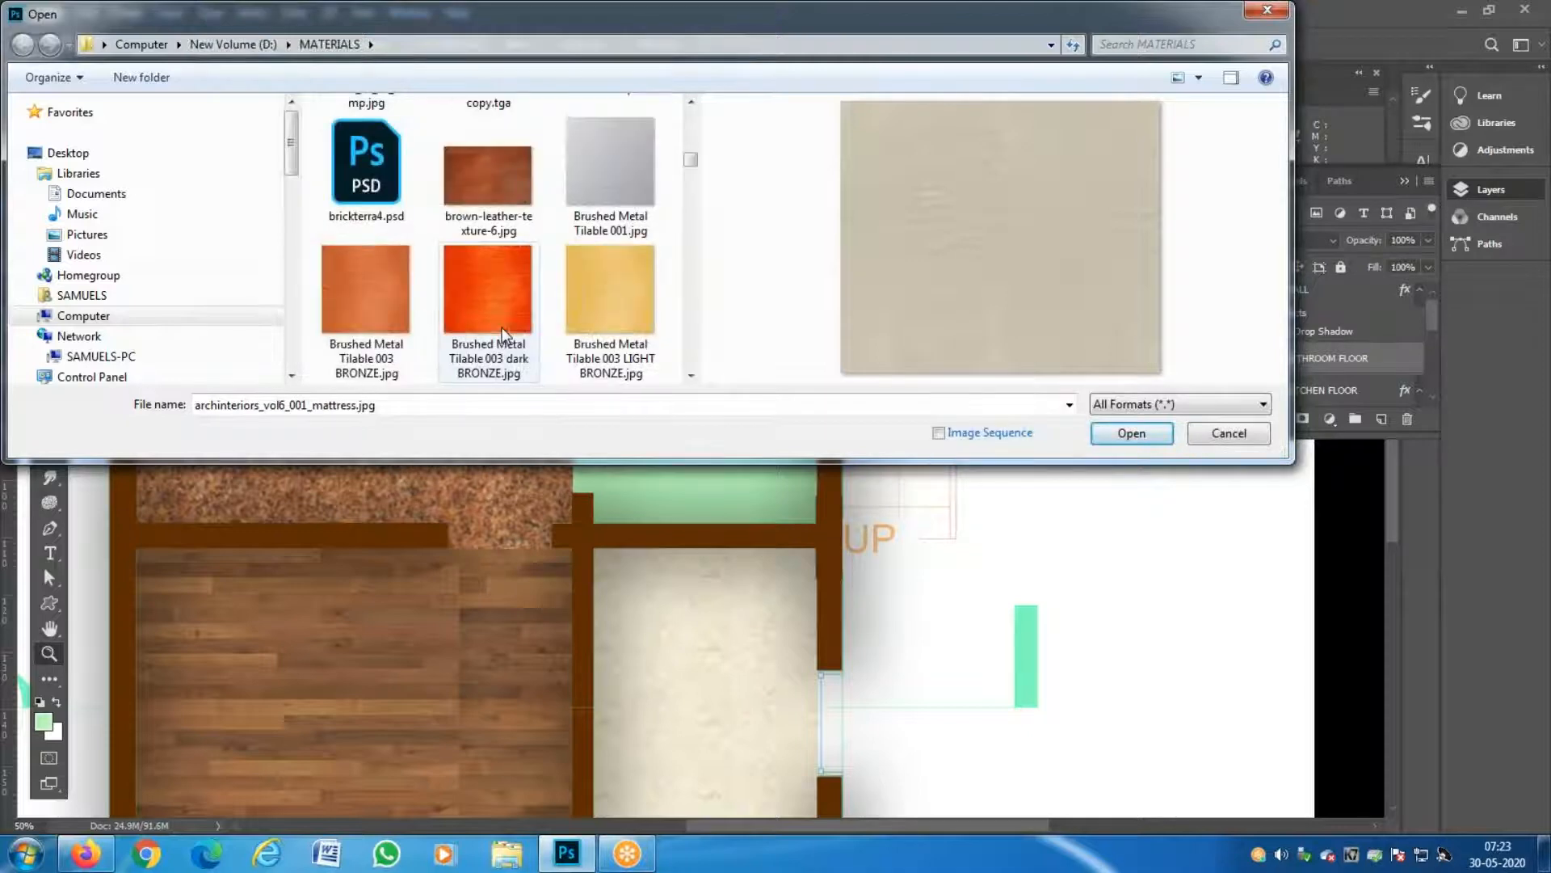
{"action": "scroll", "coordinate": [502, 337], "scroll_direction": "up", "scroll_amount": 6}
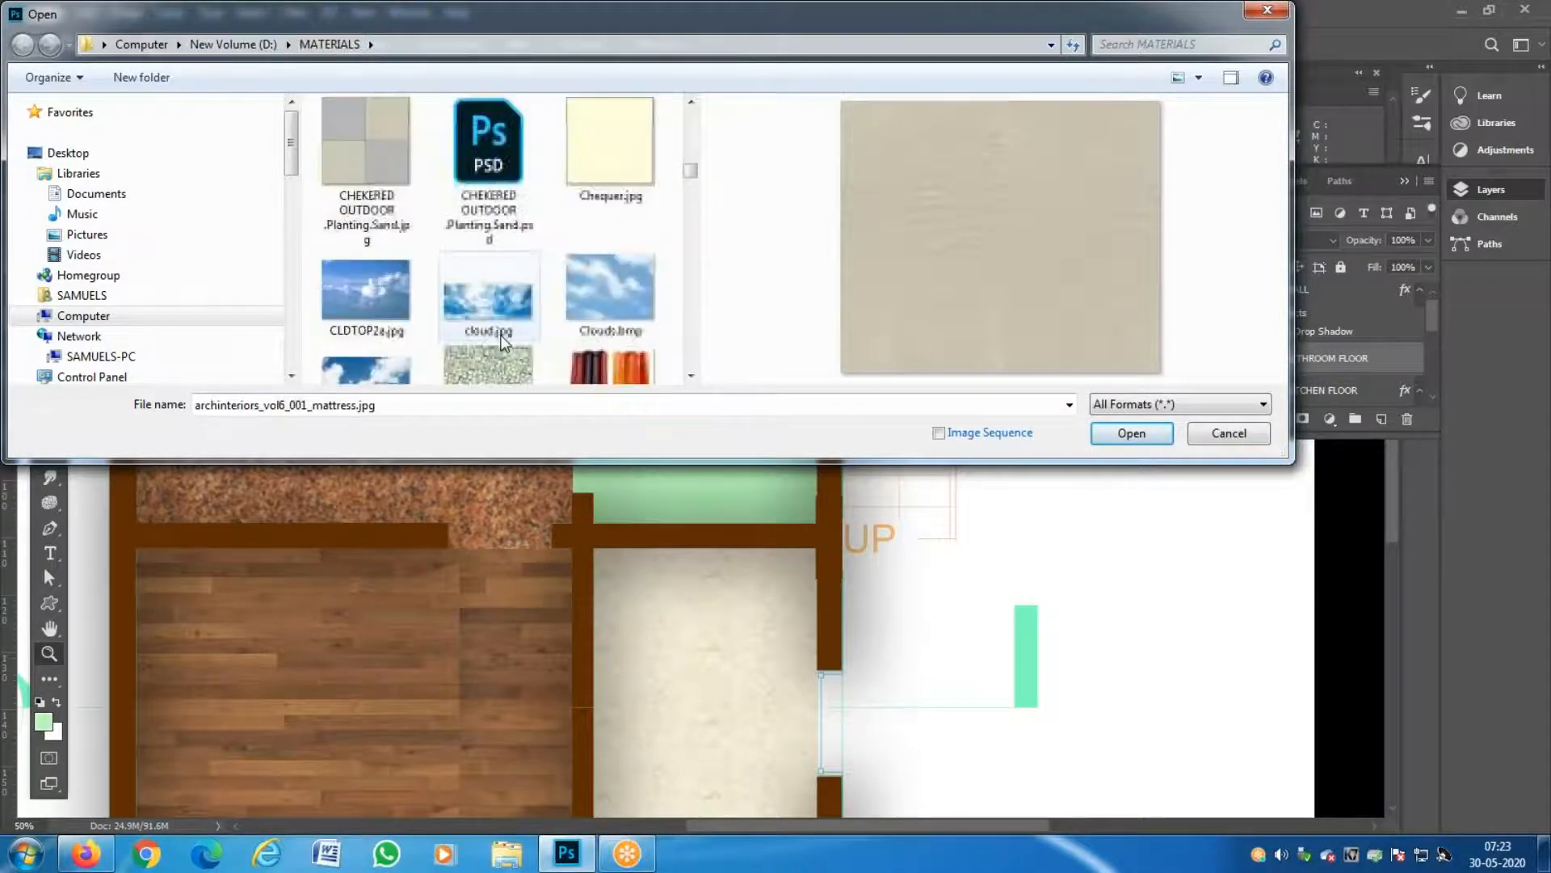
{"action": "scroll", "coordinate": [501, 335], "scroll_direction": "down", "scroll_amount": 2}
{"action": "scroll", "coordinate": [501, 334], "scroll_direction": "down", "scroll_amount": 10}
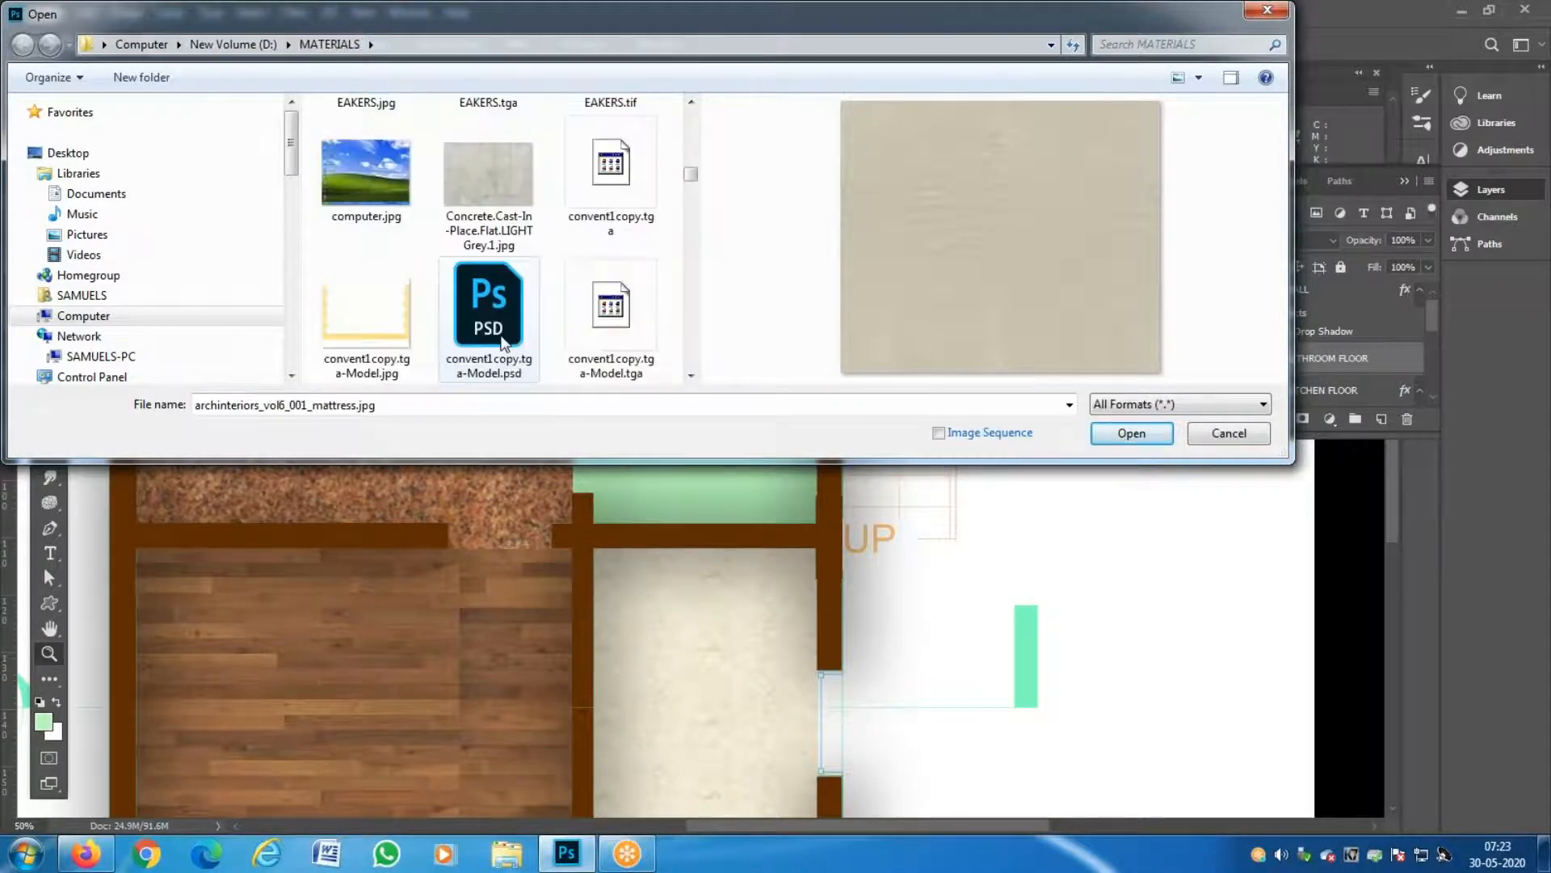
{"action": "scroll", "coordinate": [499, 336], "scroll_direction": "down", "scroll_amount": 6}
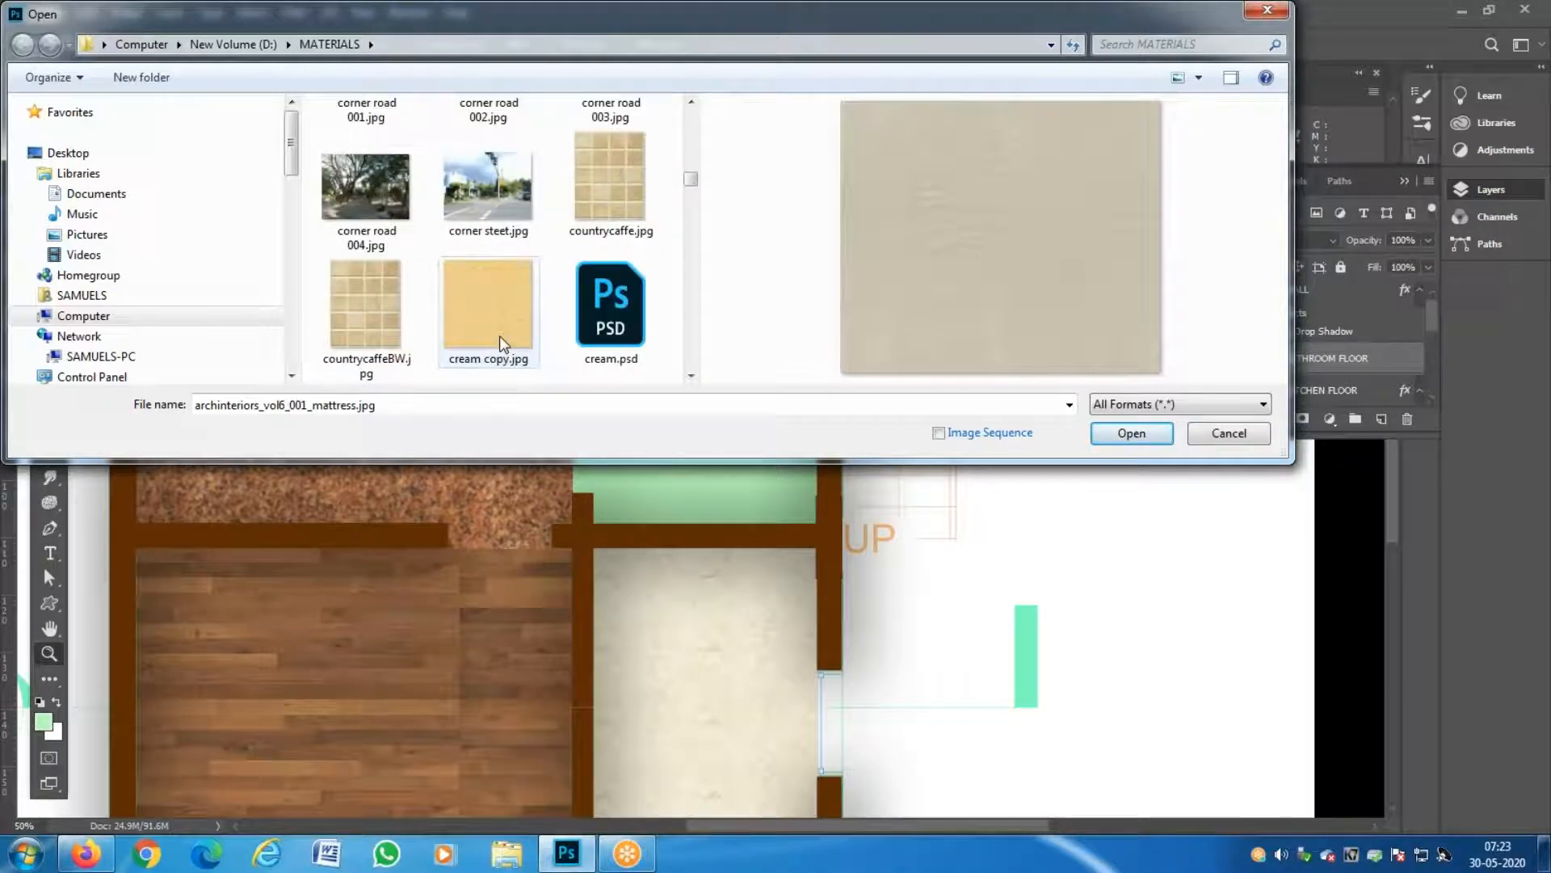
{"action": "scroll", "coordinate": [499, 338], "scroll_direction": "down", "scroll_amount": 10}
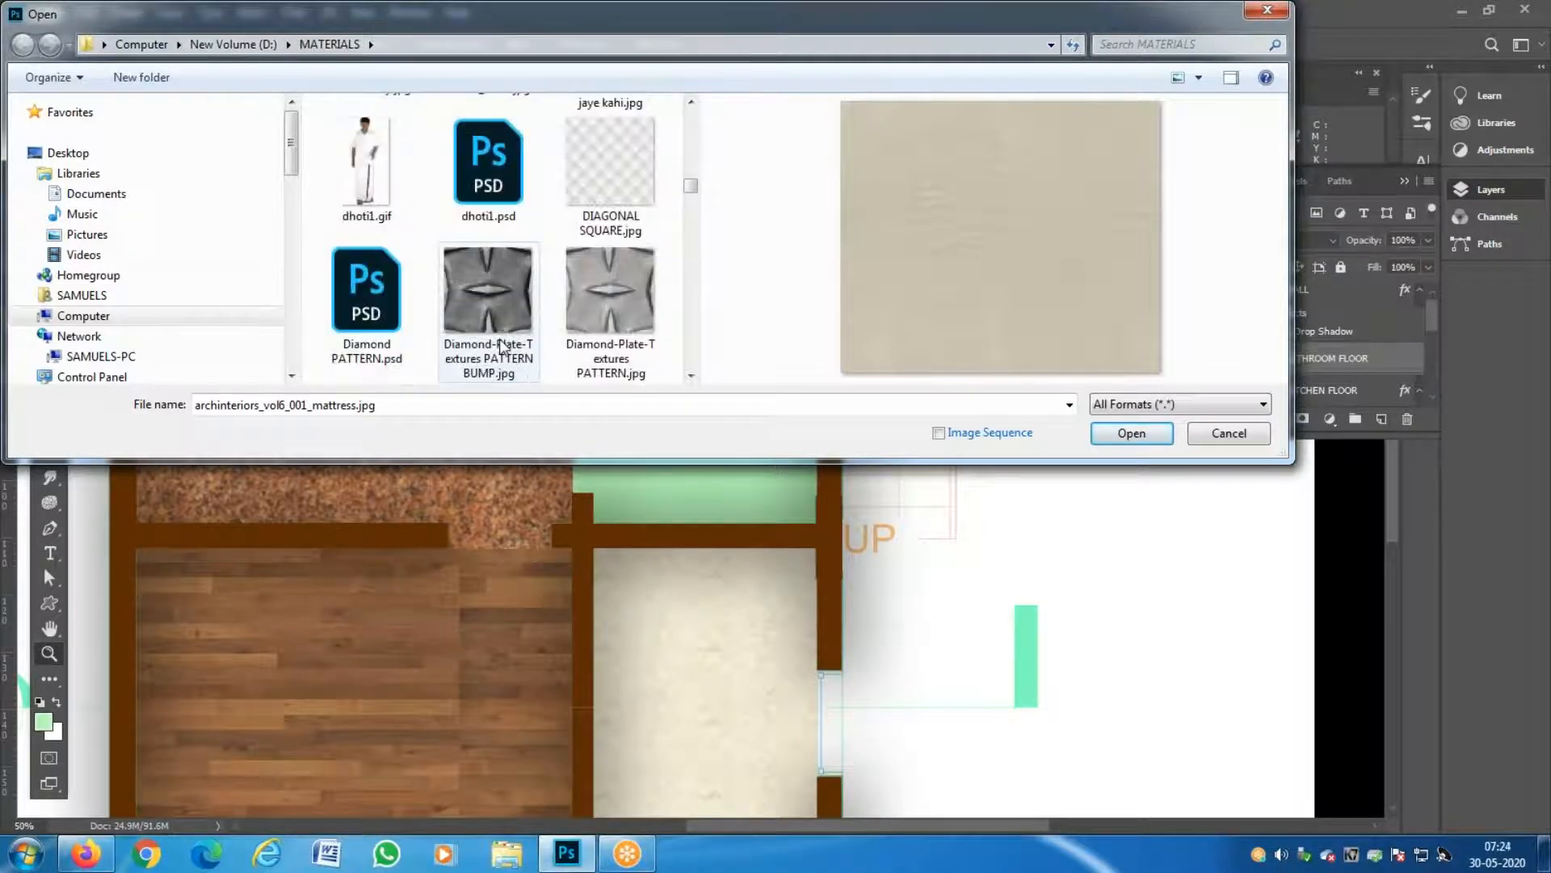
{"action": "scroll", "coordinate": [501, 349], "scroll_direction": "down", "scroll_amount": 15}
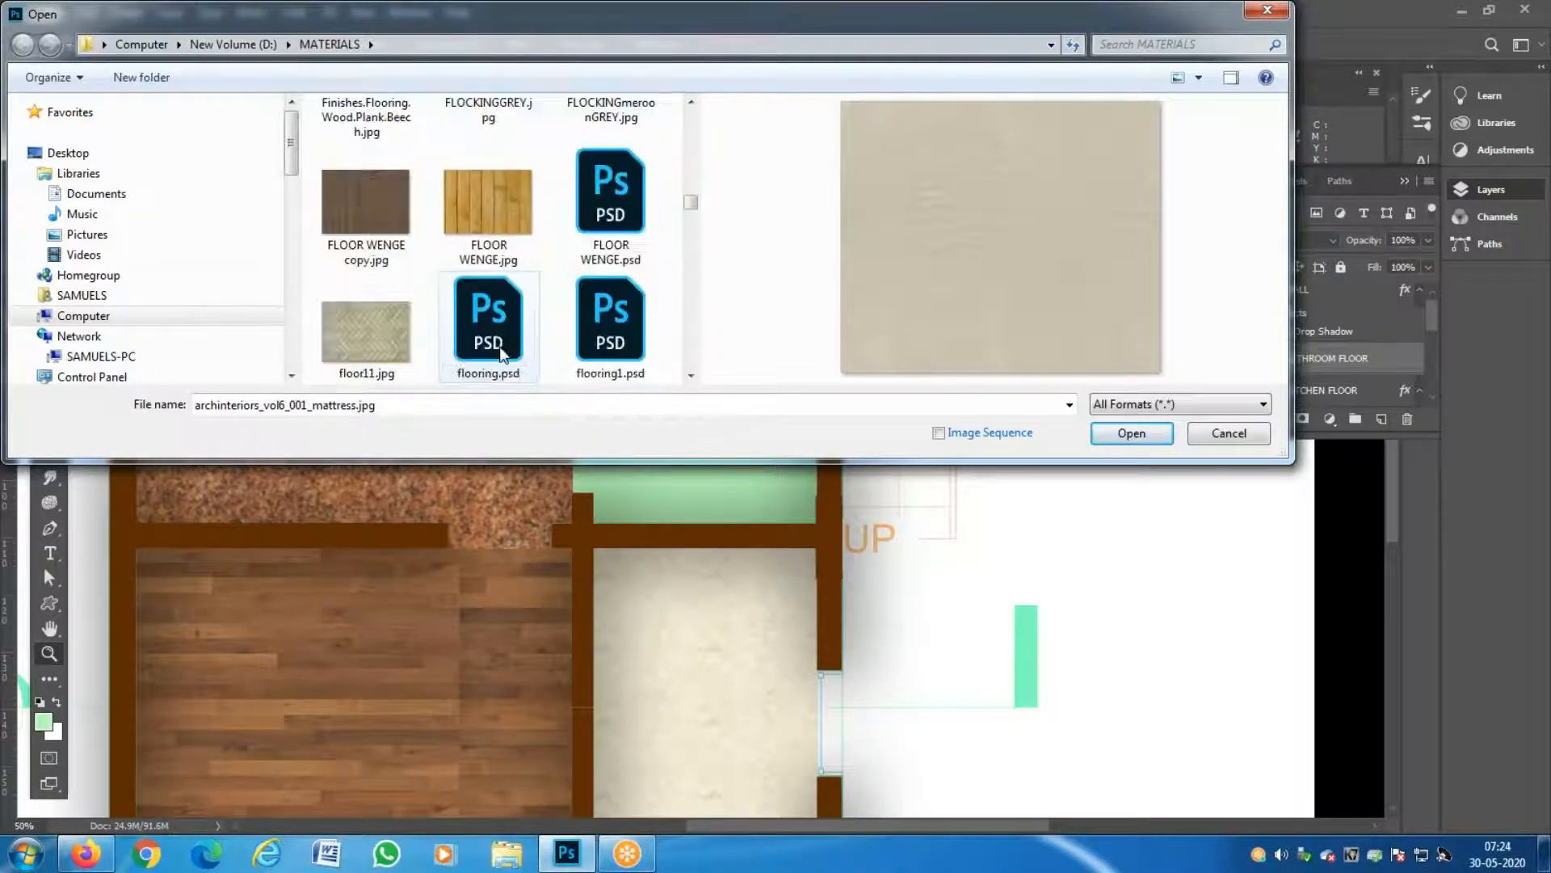
{"action": "scroll", "coordinate": [500, 347], "scroll_direction": "down", "scroll_amount": 5}
{"action": "scroll", "coordinate": [499, 347], "scroll_direction": "up", "scroll_amount": 4}
{"action": "double_click", "coordinate": [365, 150]}
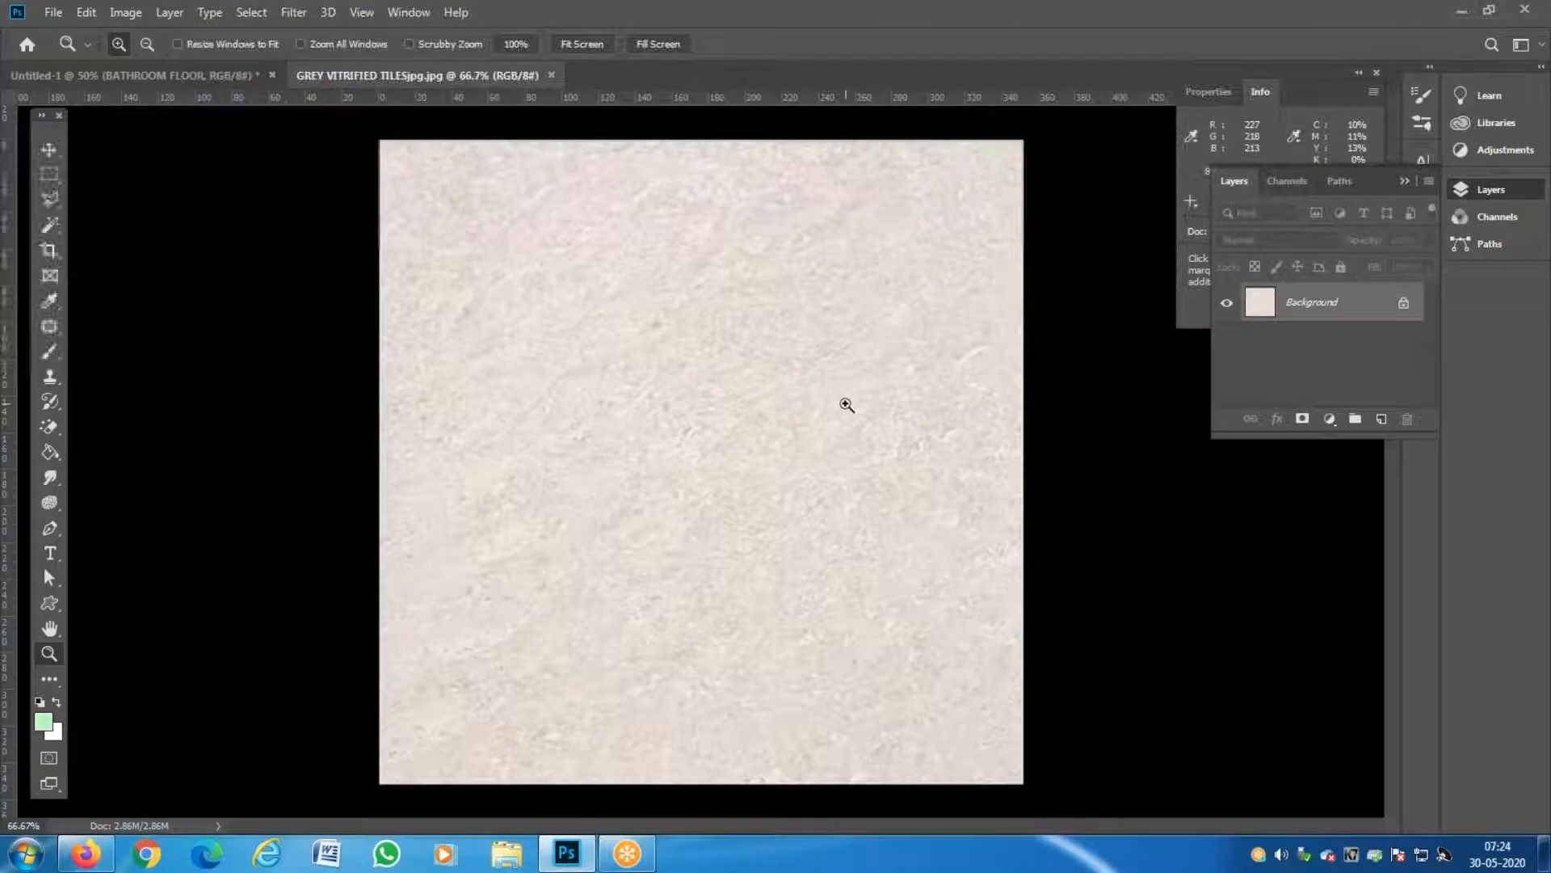
Define the entire grey vitrified tile image as a pattern and close the image.
{"action": "left_click", "coordinate": [86, 12]}
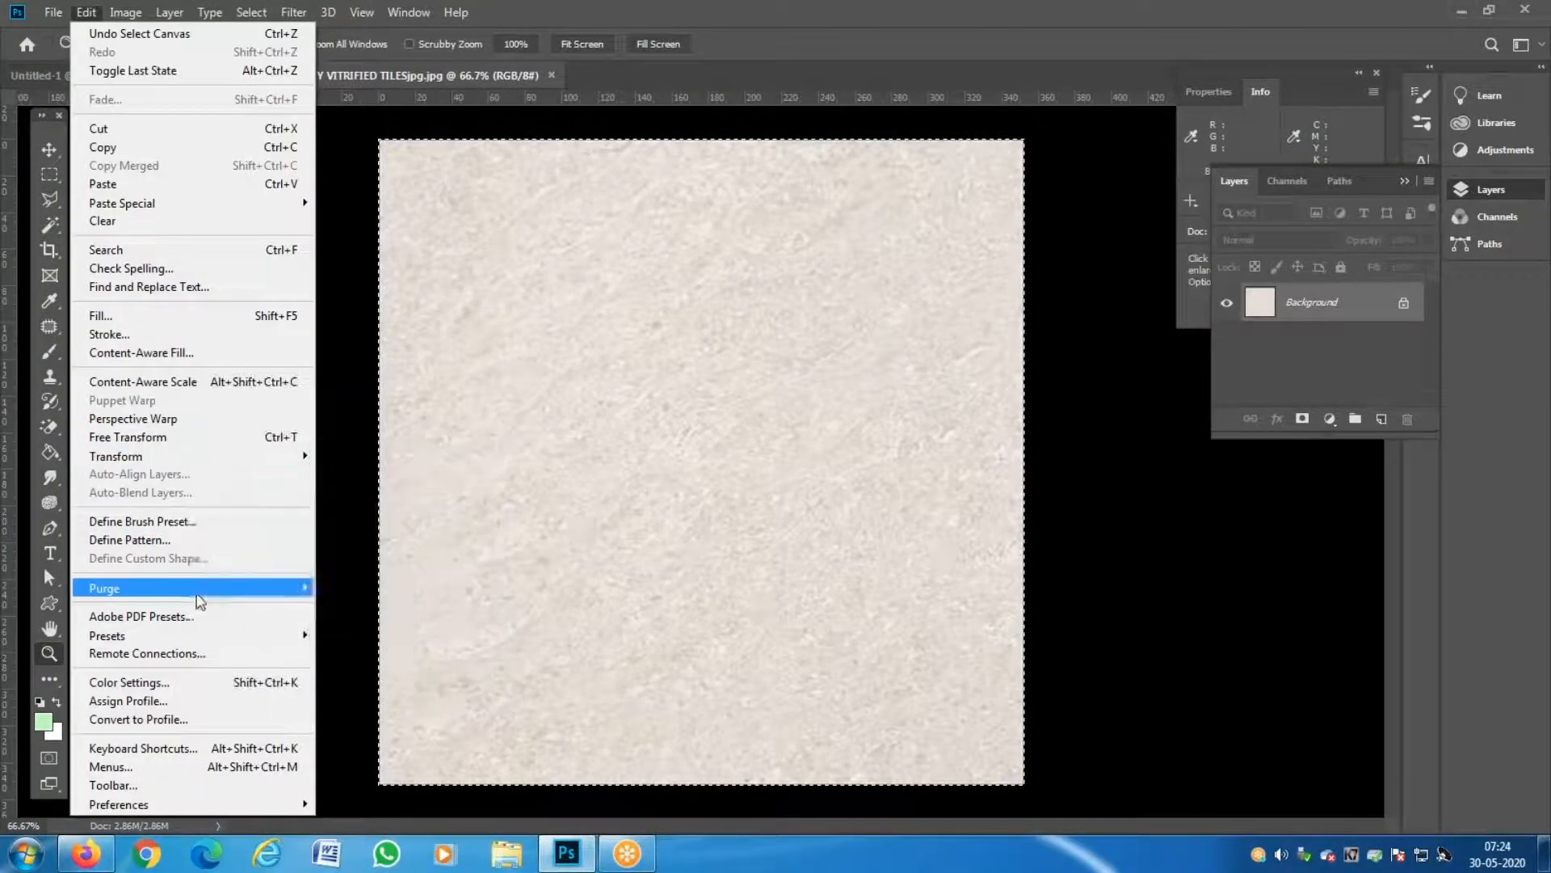
{"action": "left_click", "coordinate": [201, 541]}
{"action": "left_click", "coordinate": [959, 255]}
{"action": "key", "text": "ctrl+w"}
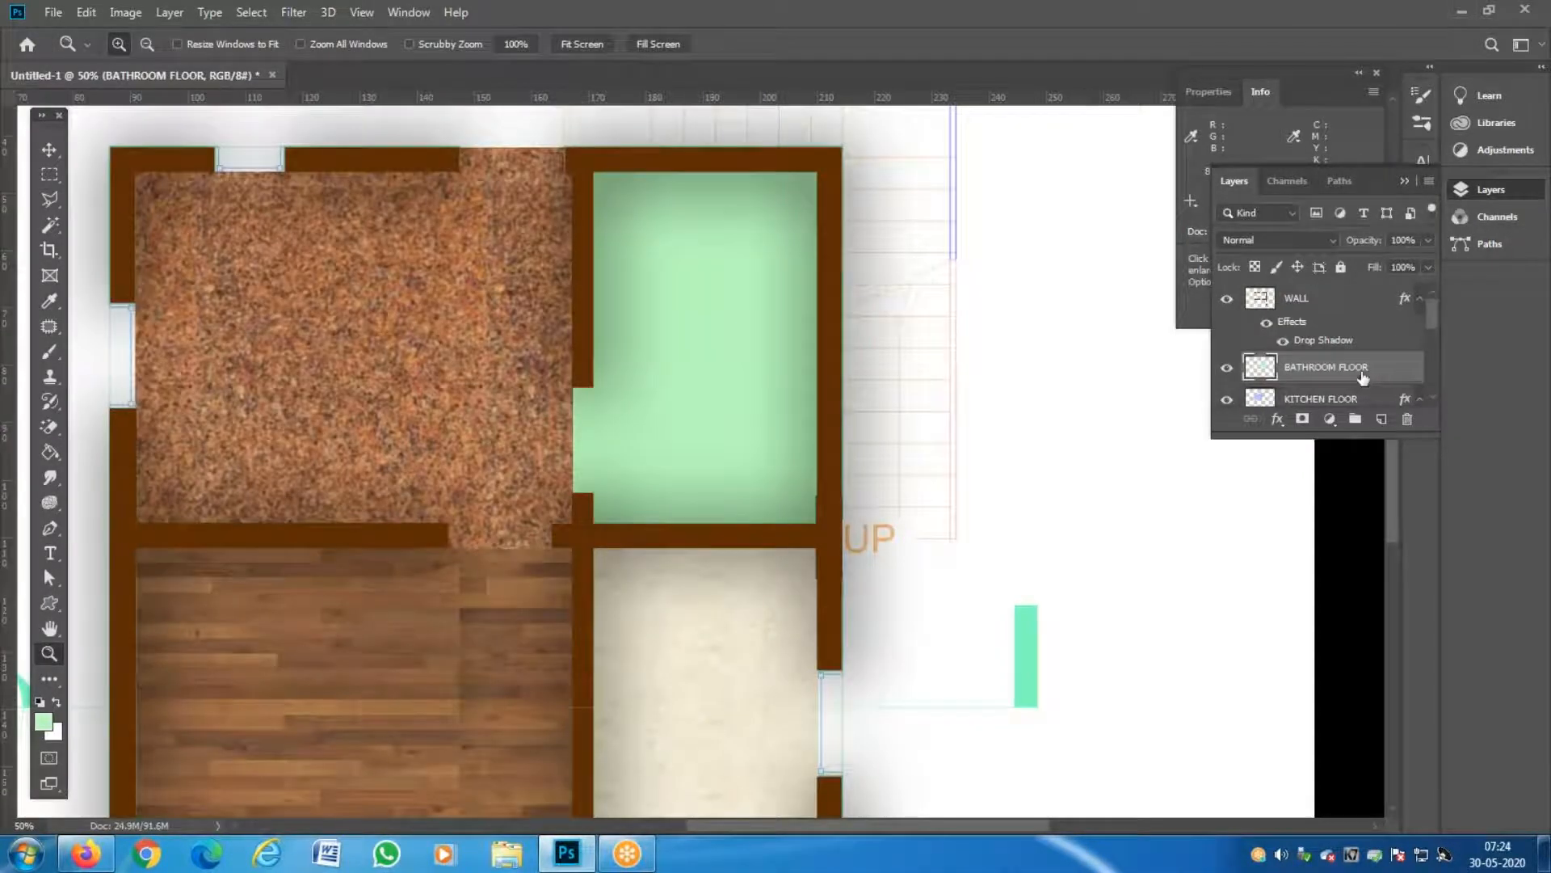
Add a Pattern Overlay to the BATHROOM FLOOR layer using the grey vitrified tile pattern.
{"action": "double_click", "coordinate": [1406, 370]}
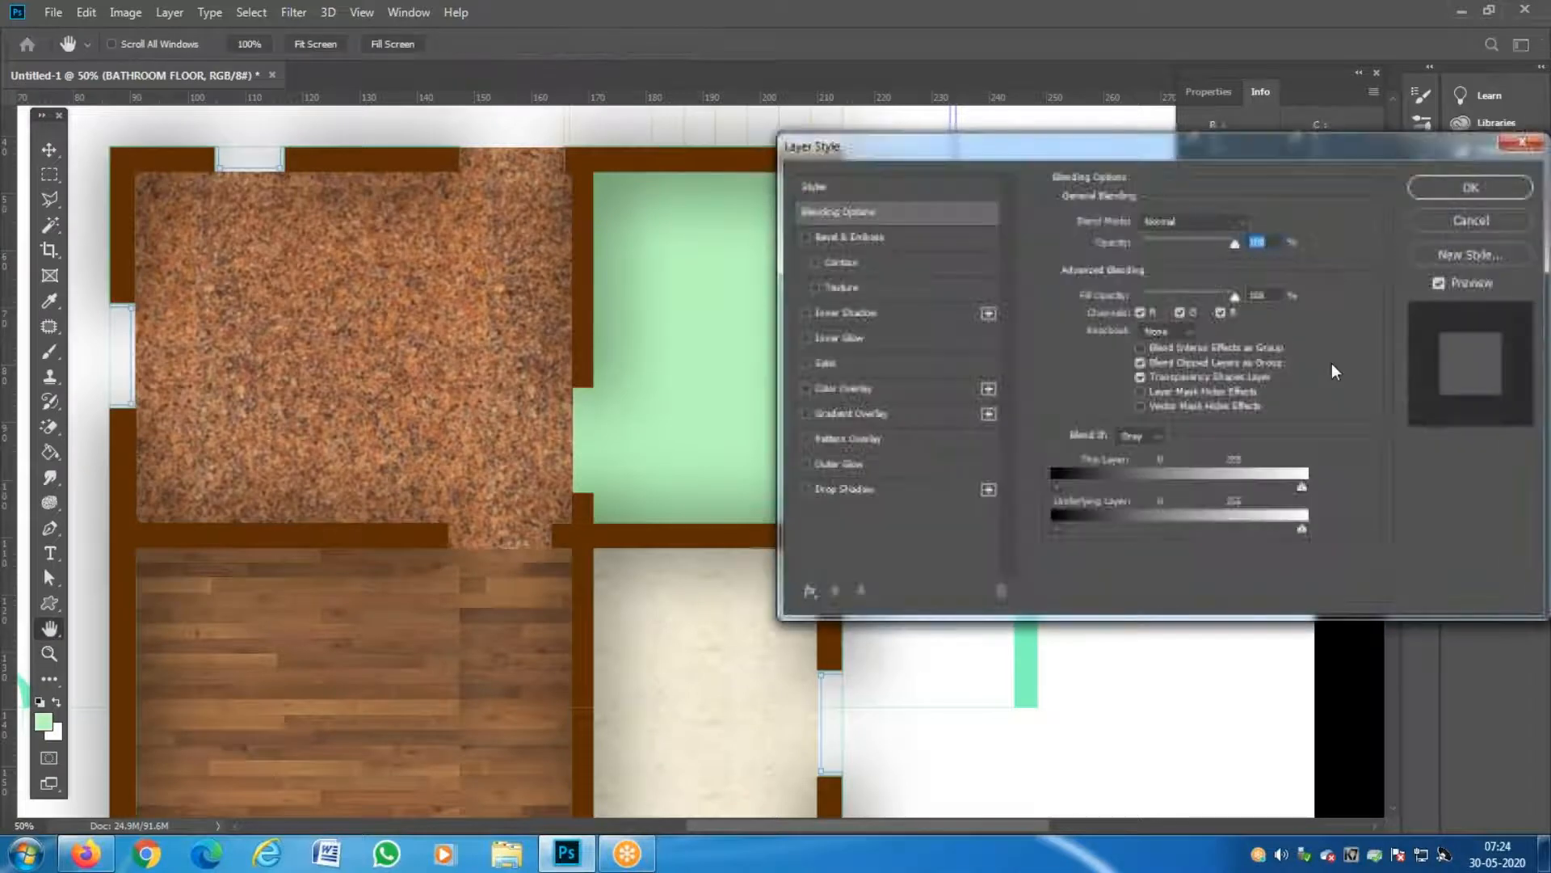
{"action": "left_click", "coordinate": [889, 439]}
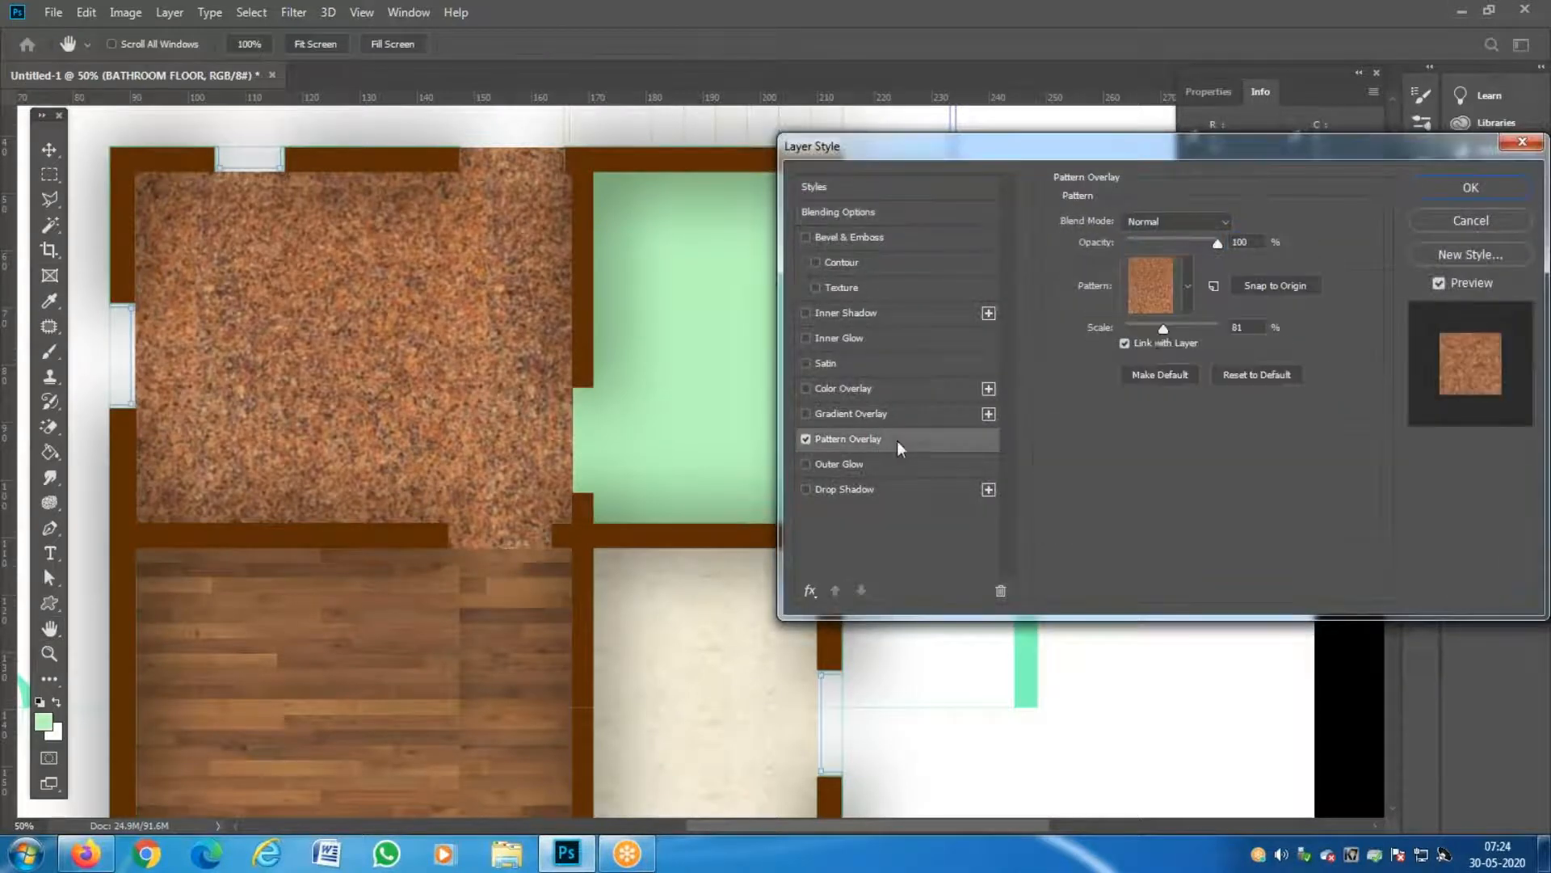
{"action": "left_click", "coordinate": [1188, 288]}
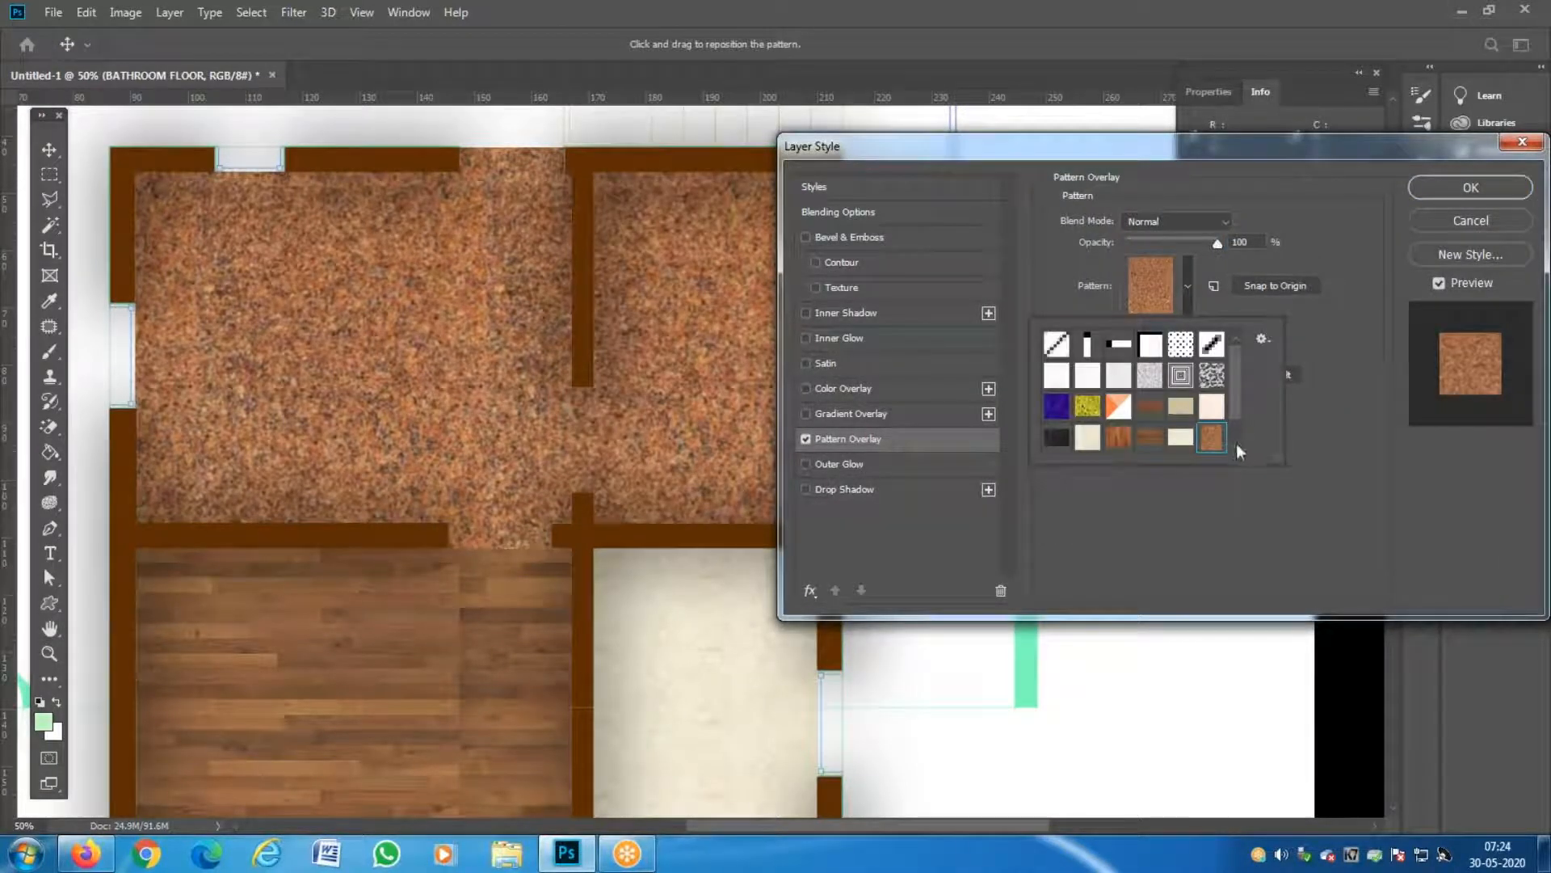
{"action": "scroll", "coordinate": [1236, 443], "scroll_direction": "down", "scroll_amount": 1}
{"action": "left_click", "coordinate": [1059, 443]}
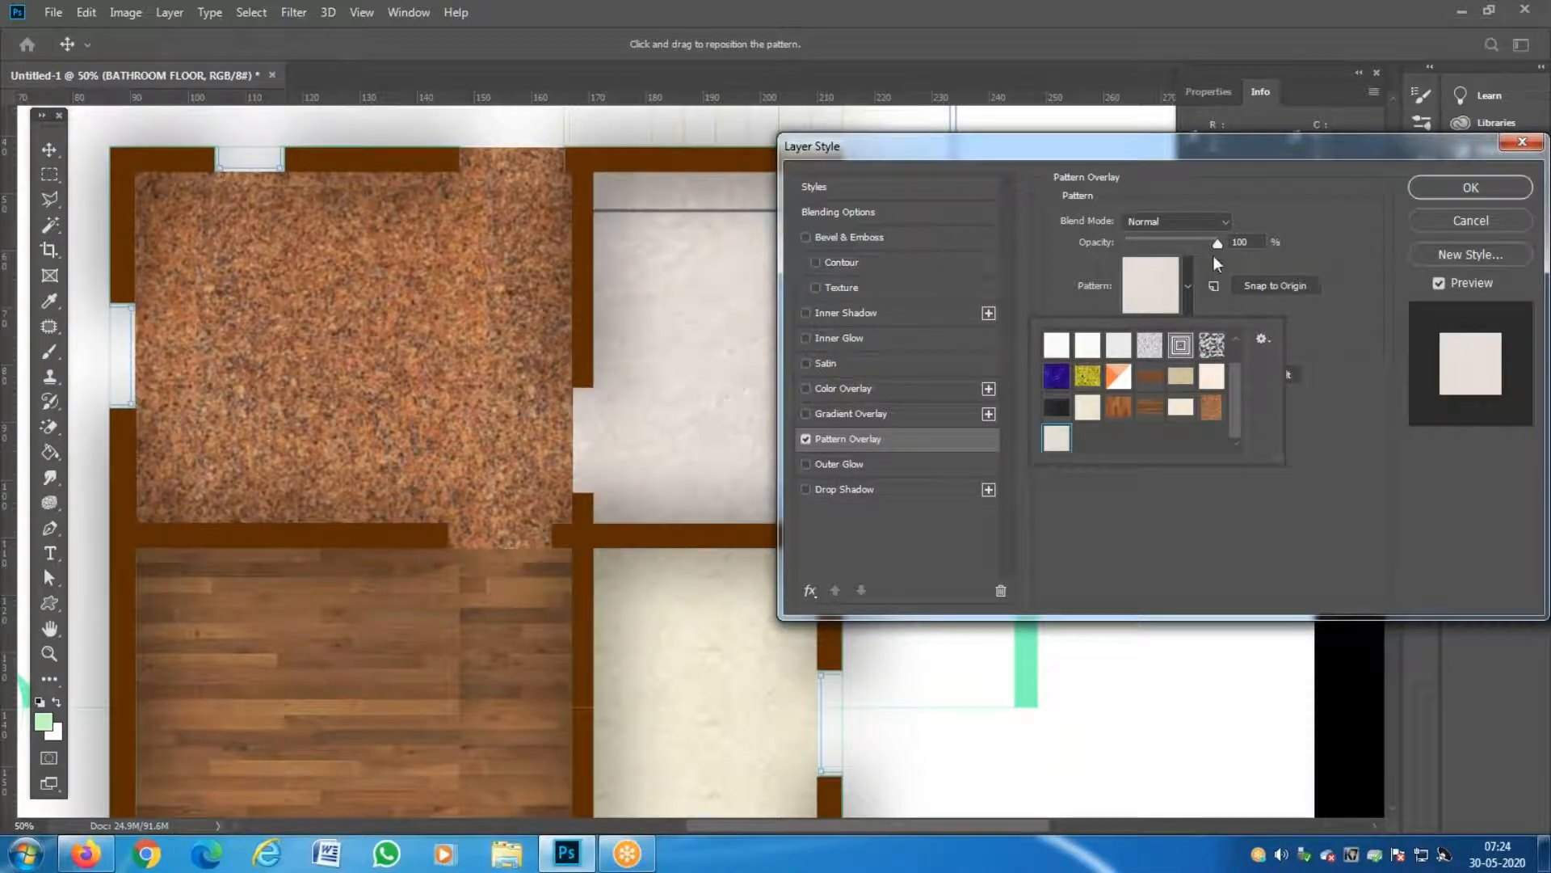
Scale the bathroom floor's tile pattern to 17% and apply the Pattern Overlay.
{"action": "left_click", "coordinate": [1246, 197]}
{"action": "left_click_drag", "start_coordinate": [1233, 159], "coordinate": [1348, 145]}
{"action": "left_click_drag", "start_coordinate": [1275, 314], "coordinate": [1249, 318]}
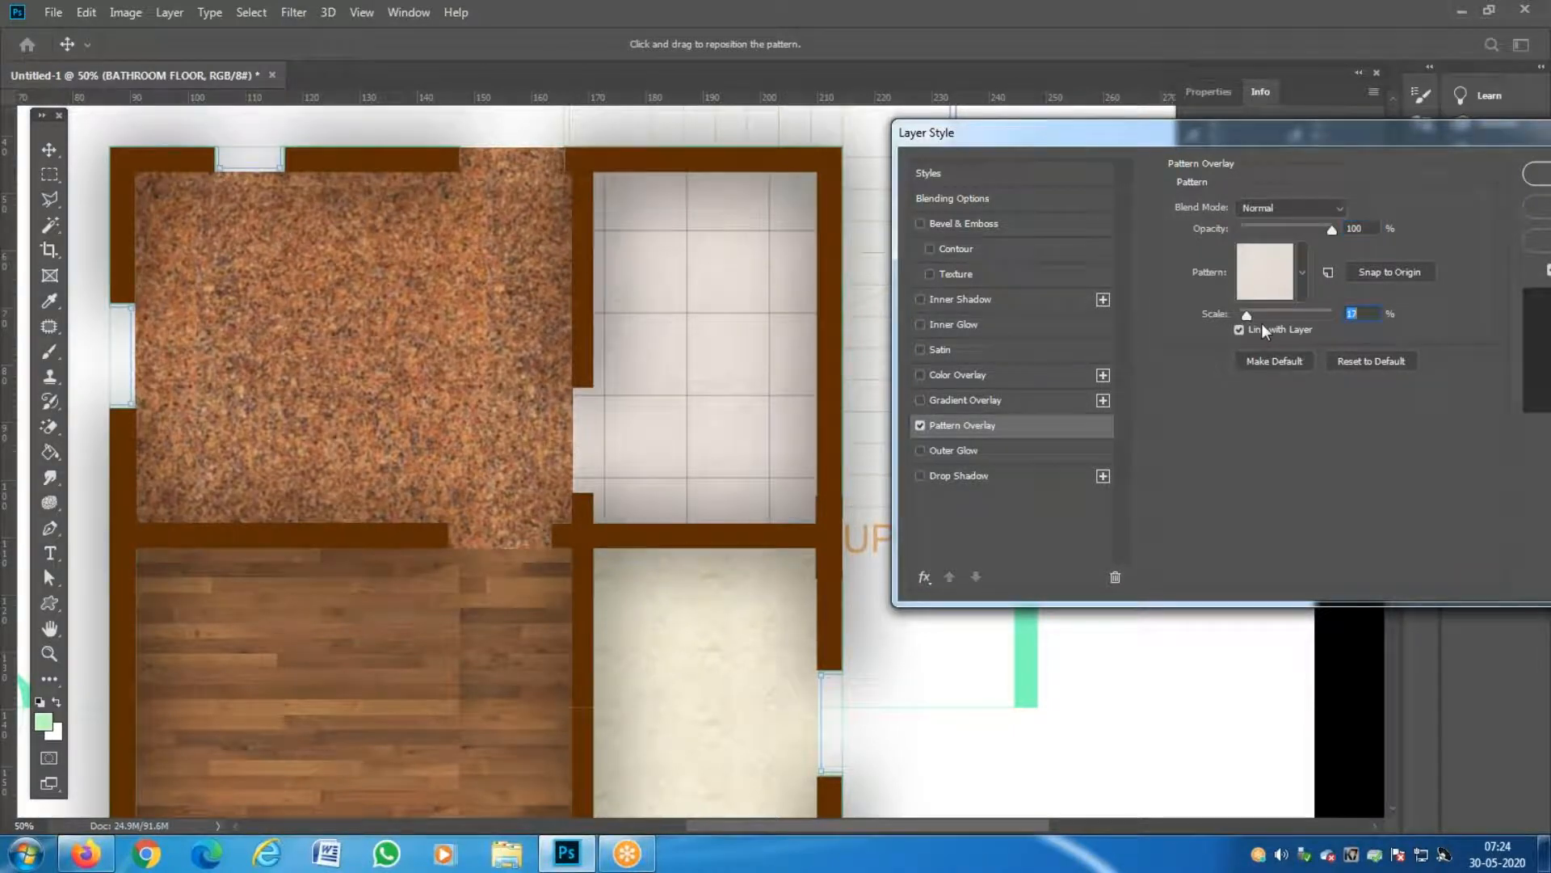
{"action": "left_click", "coordinate": [1539, 186]}
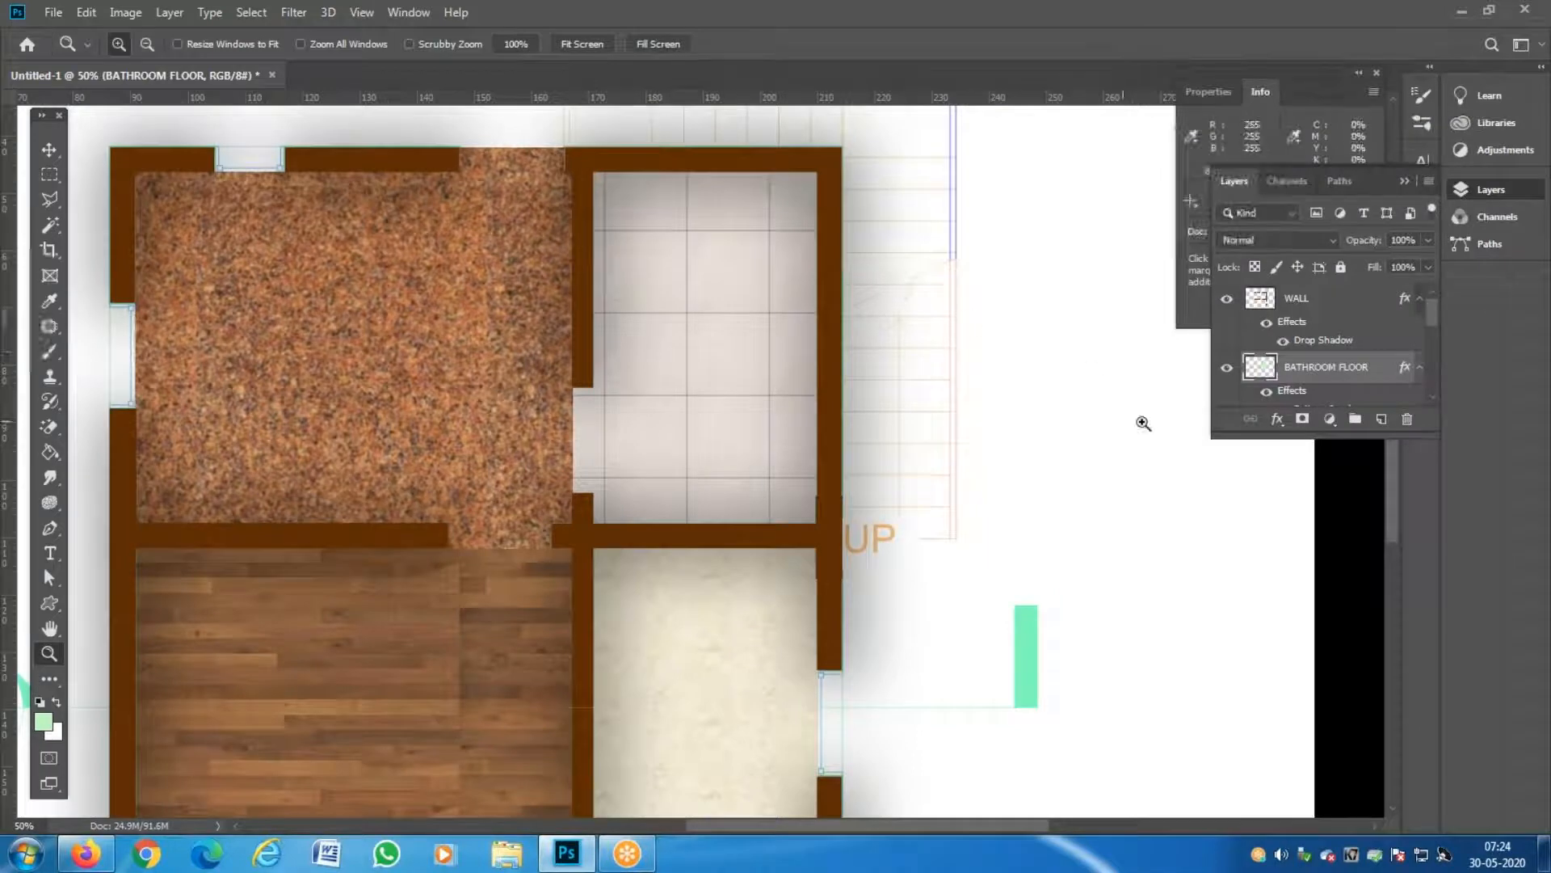
Browse the GRANITE folder inside MATERIALS for another floor texture and open autumn-pink.jpg.
{"action": "left_click", "coordinate": [53, 12]}
{"action": "left_click", "coordinate": [72, 46]}
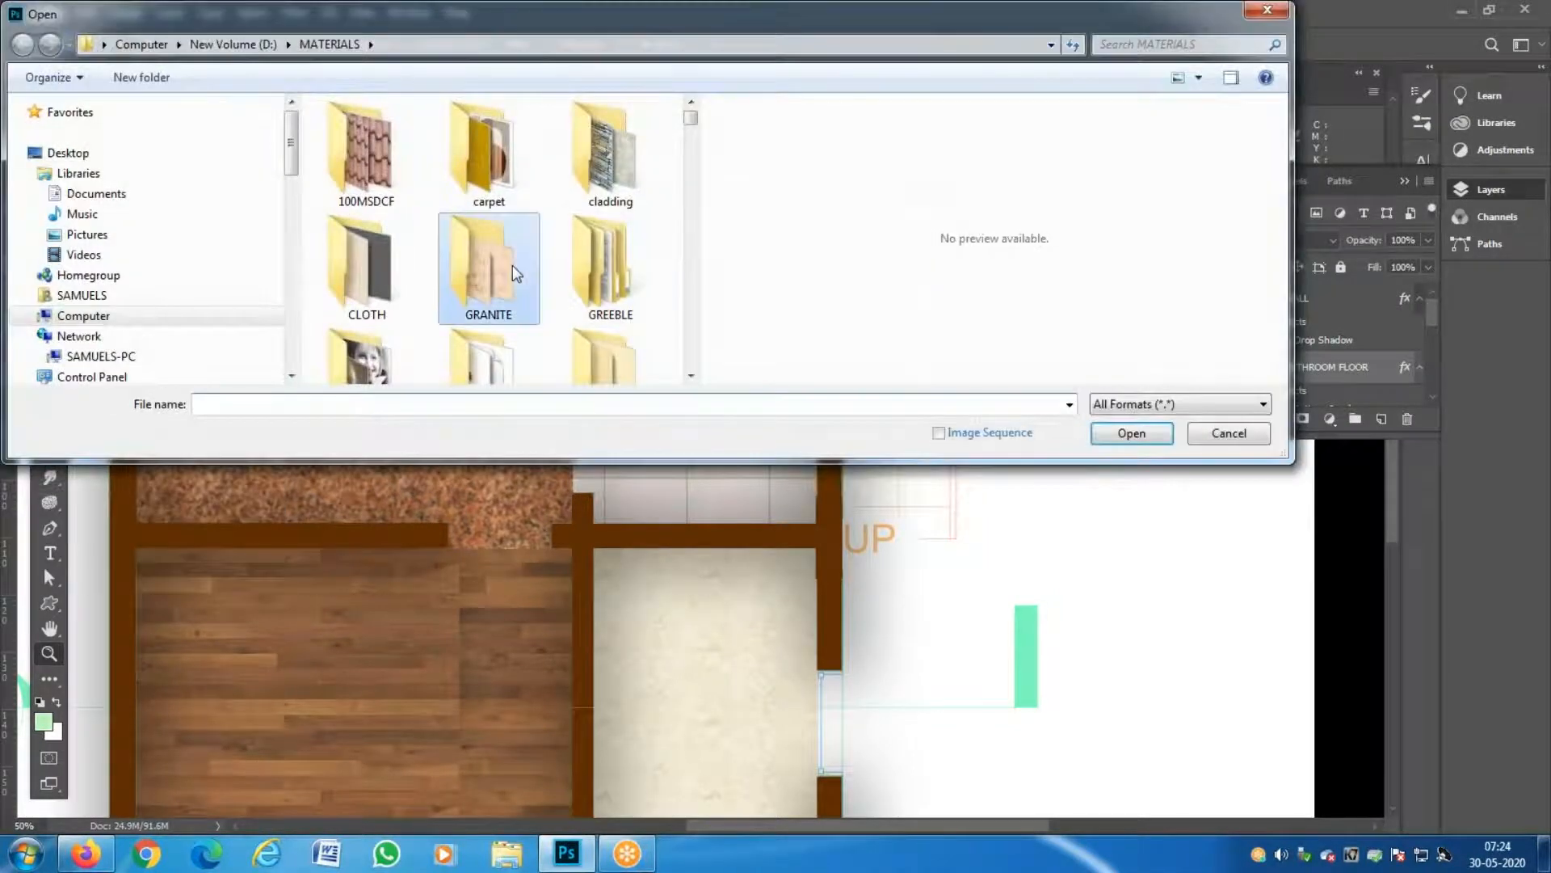
{"action": "double_click", "coordinate": [512, 265]}
{"action": "left_click", "coordinate": [612, 263]}
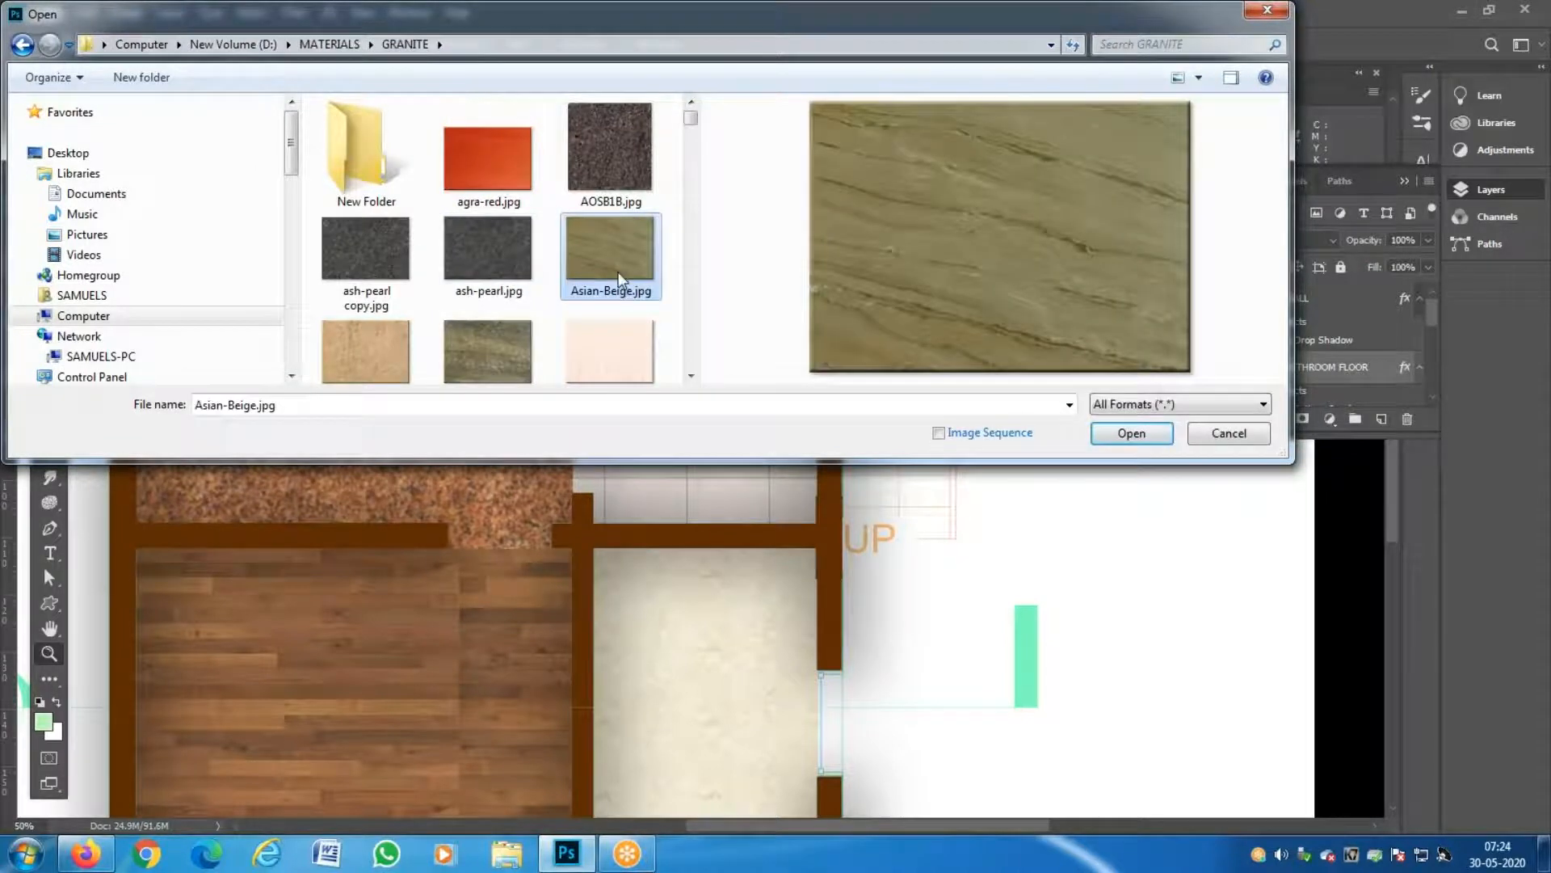
{"action": "scroll", "coordinate": [611, 262], "scroll_direction": "down", "scroll_amount": 2}
{"action": "left_click", "coordinate": [374, 234]}
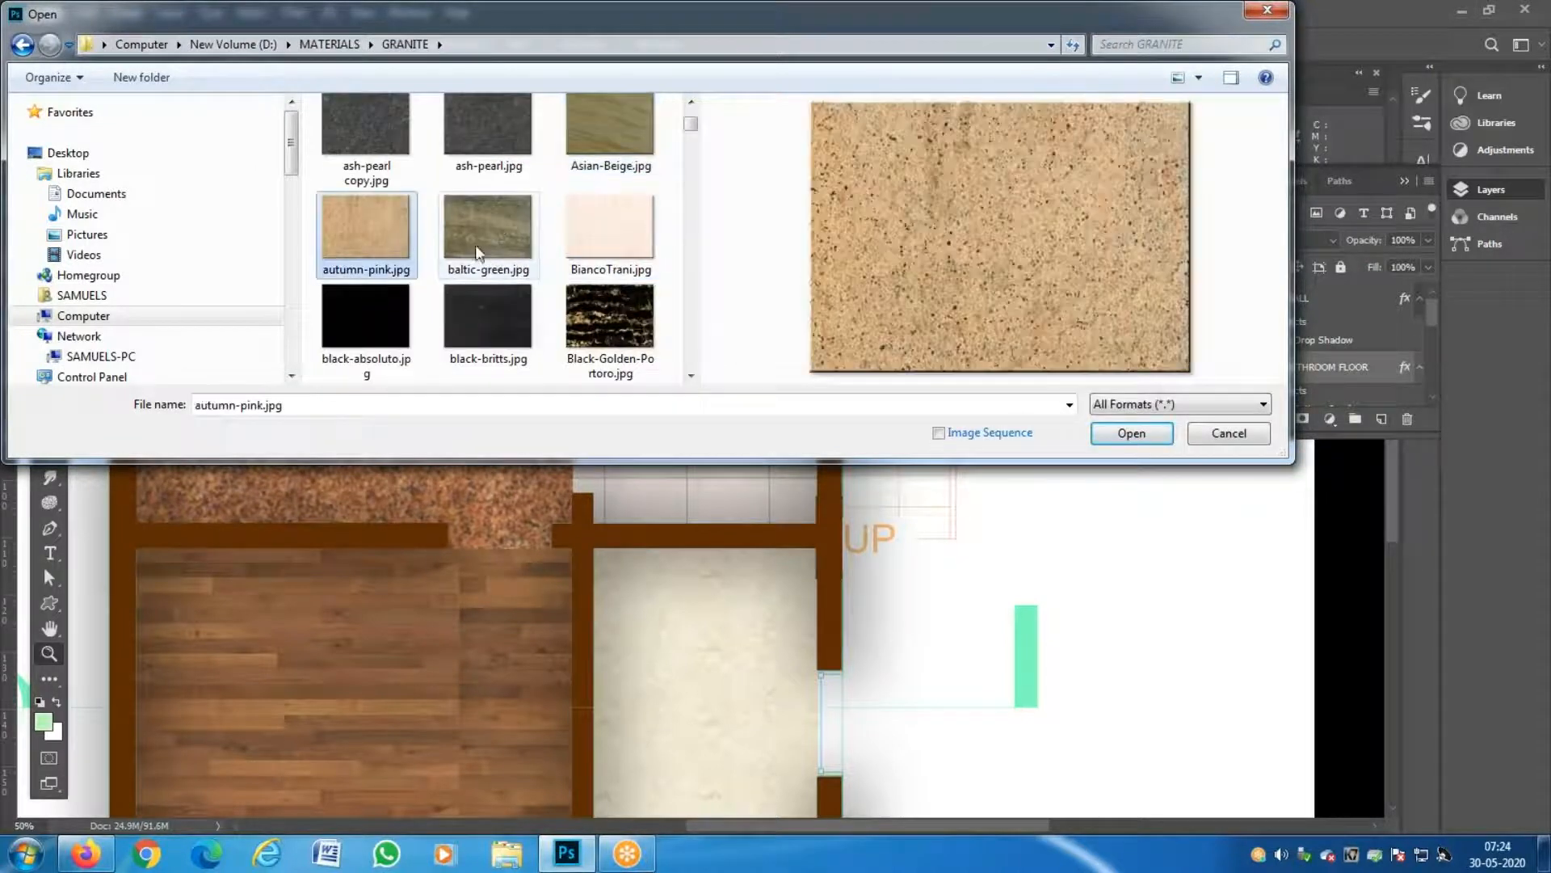
{"action": "double_click", "coordinate": [365, 236]}
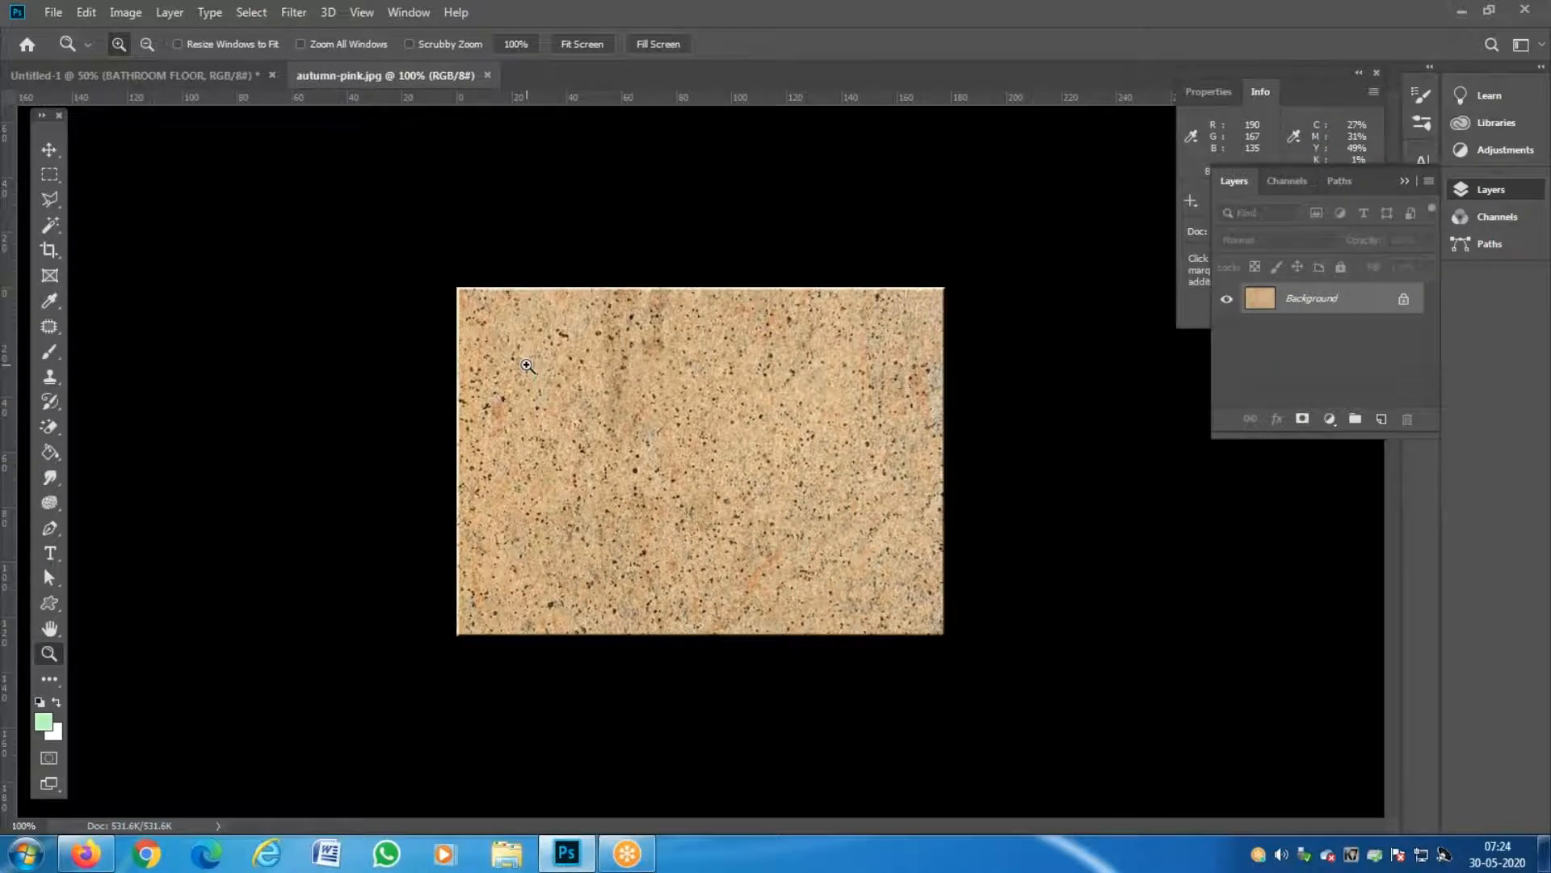
Select a square area nearly the full height of the granite image with the Rectangular Marquee, clear of the image edges.
{"action": "left_click", "coordinate": [49, 174]}
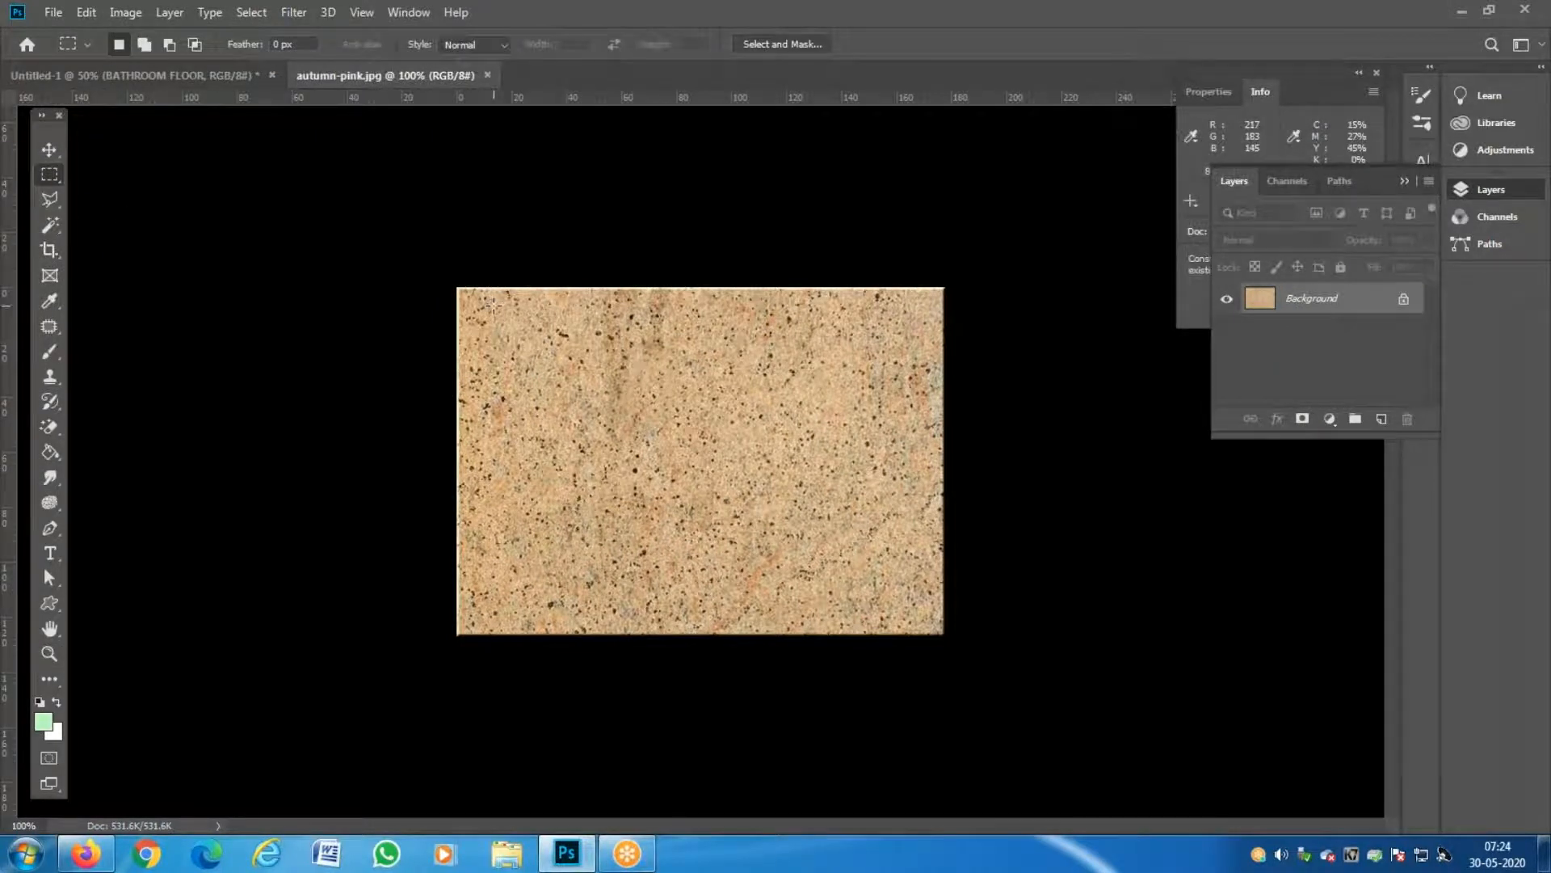
{"action": "left_click_drag", "start_coordinate": [502, 306], "coordinate": [895, 621]}
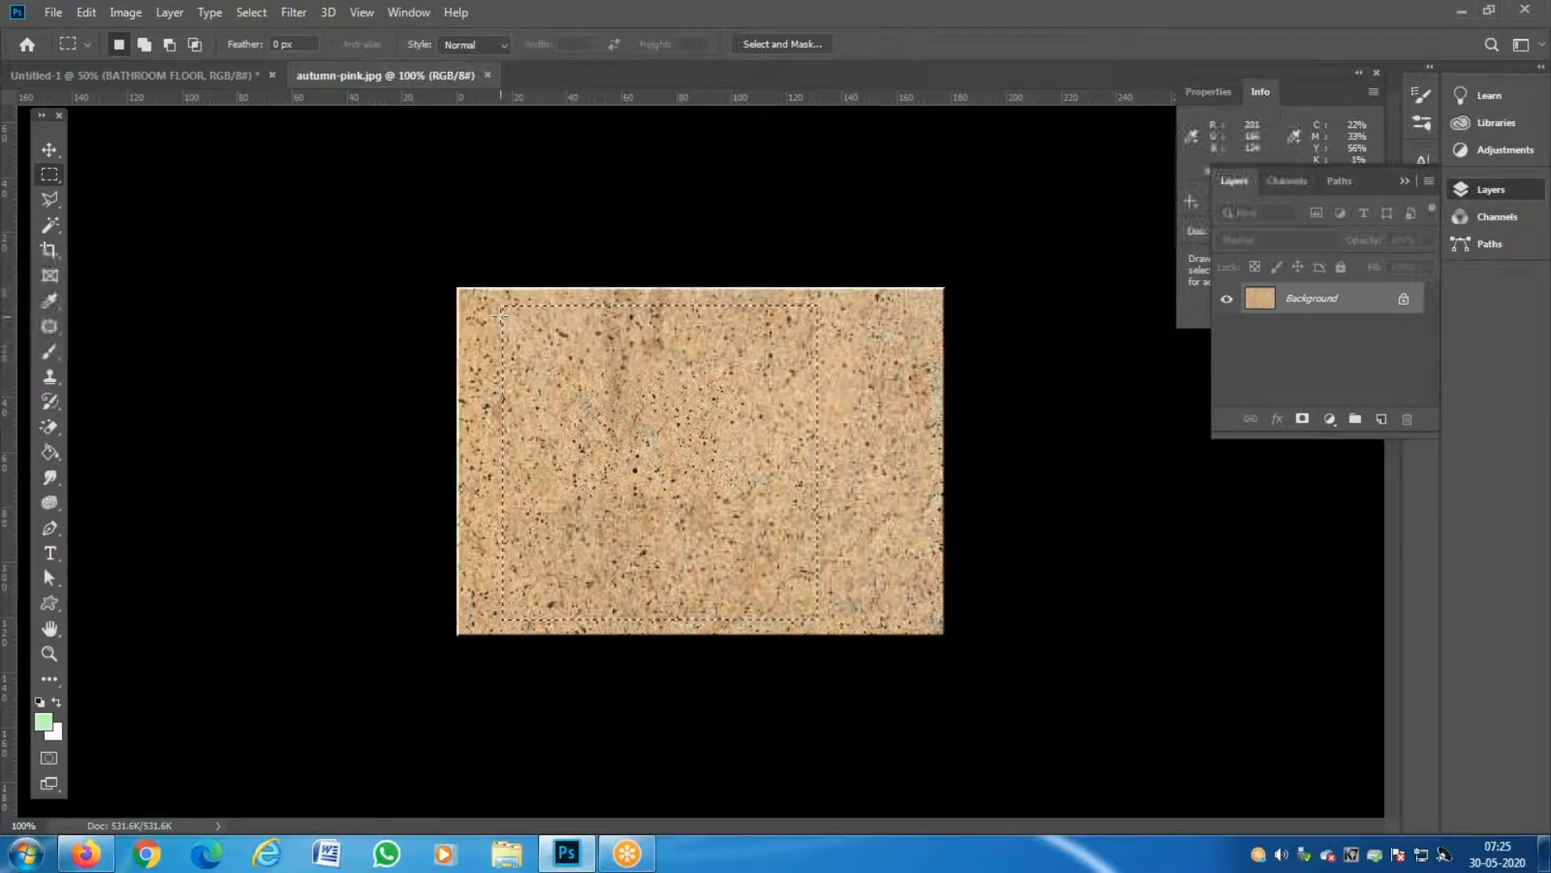
Stroke the square selection with a 20 px dark grey (525352) line located inside, and undo the stroke.
{"action": "left_click", "coordinate": [86, 12]}
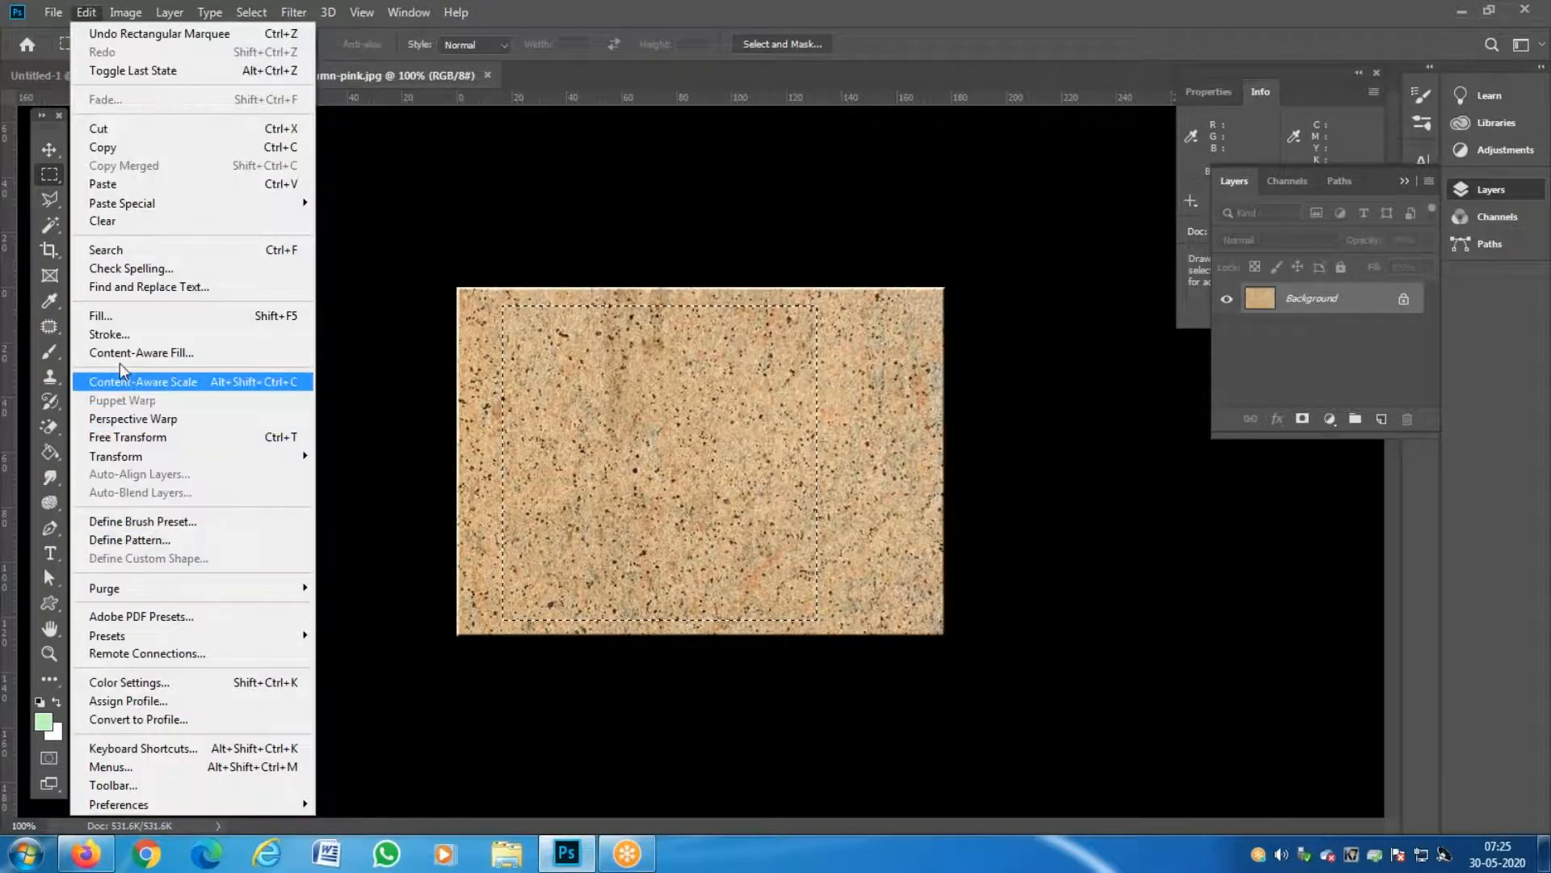
{"action": "left_click", "coordinate": [130, 331]}
{"action": "left_click", "coordinate": [709, 247]}
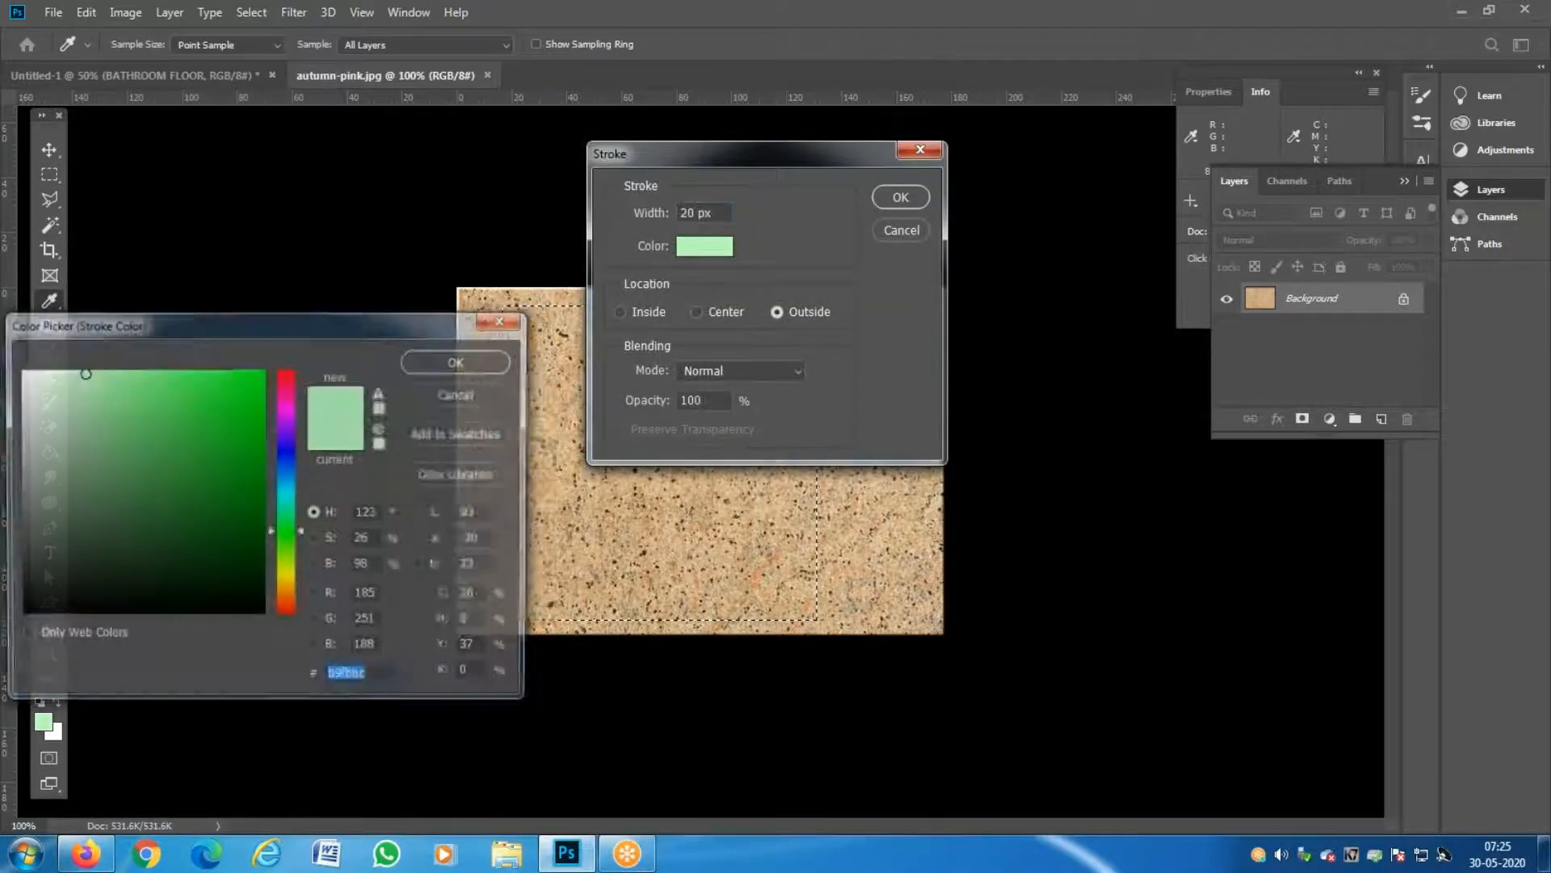
{"action": "left_click", "coordinate": [54, 566]}
{"action": "mouse_move", "coordinate": [54, 566]}
{"action": "left_mouse_down"}
{"action": "mouse_move", "coordinate": [26, 606]}
{"action": "mouse_move", "coordinate": [21, 535]}
{"action": "left_mouse_up"}
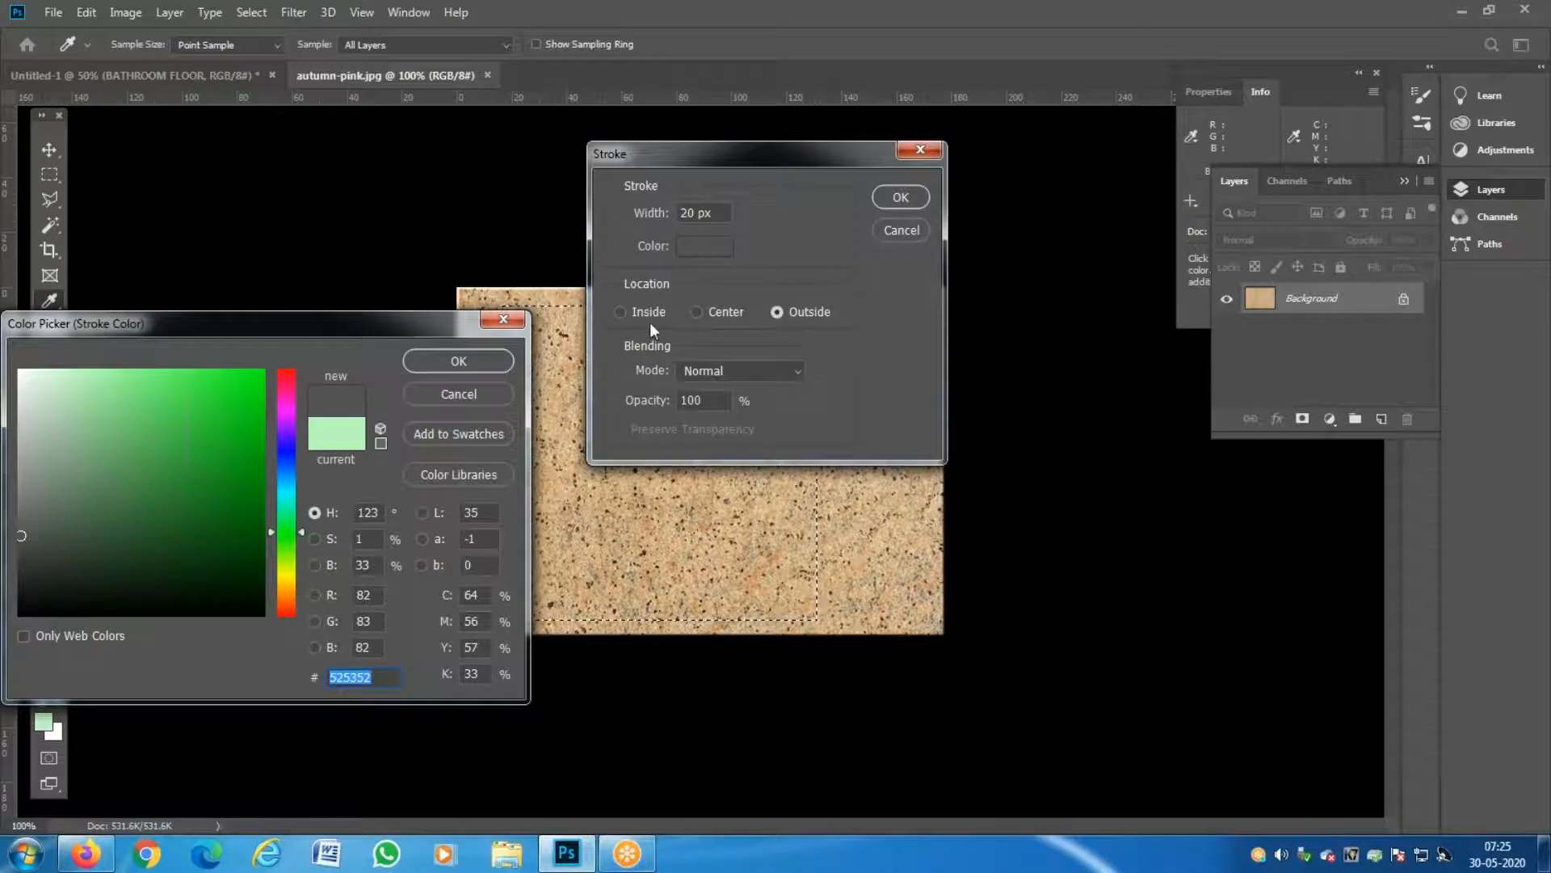
{"action": "left_click", "coordinate": [489, 360]}
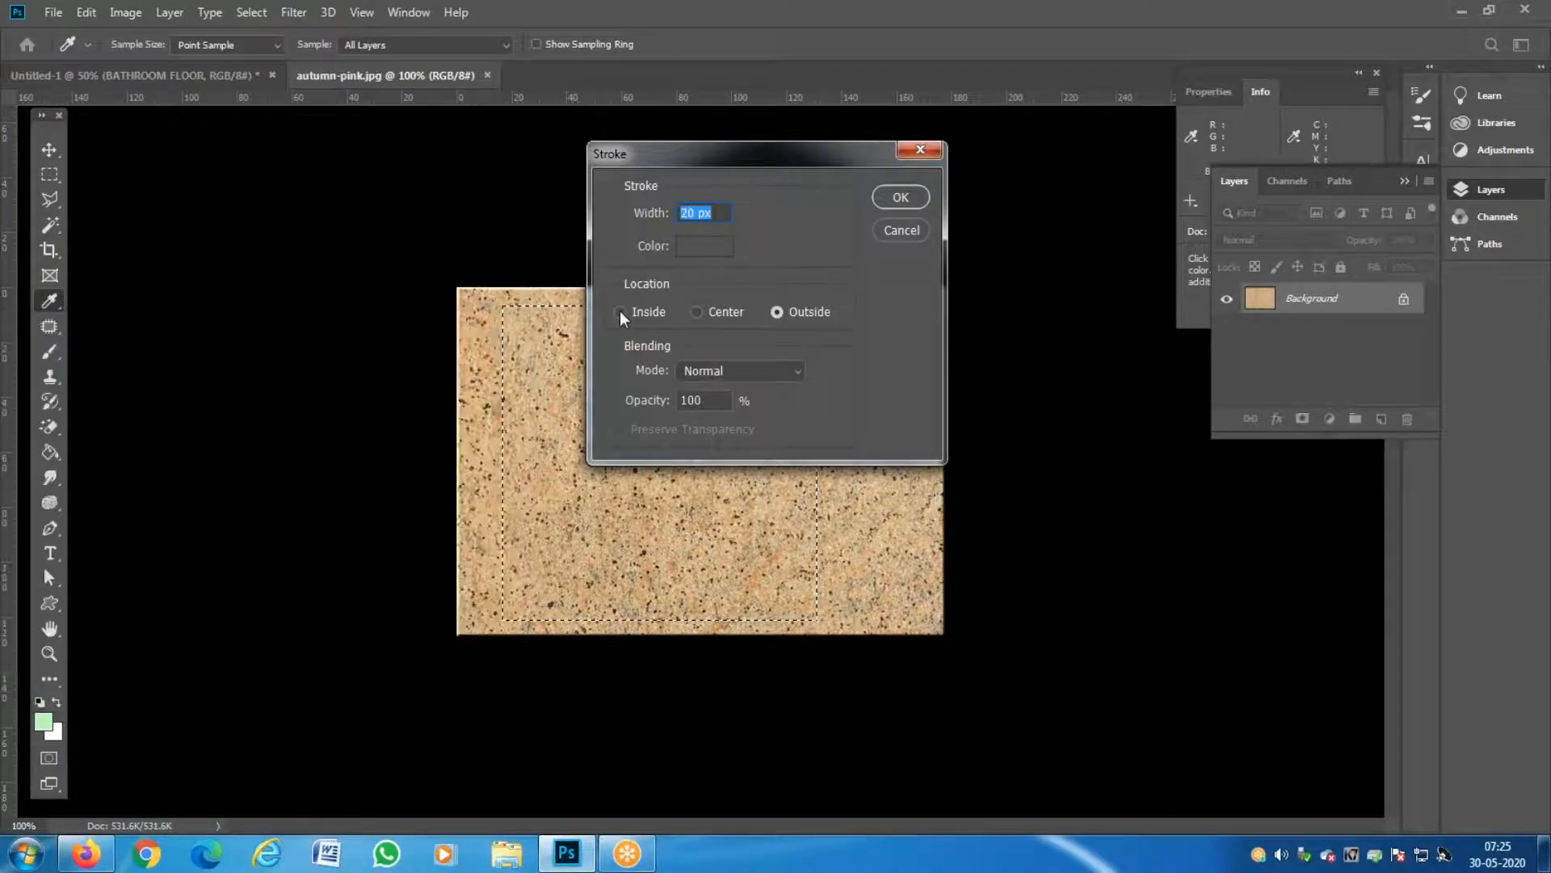
{"action": "left_click", "coordinate": [620, 311]}
{"action": "left_click", "coordinate": [899, 198]}
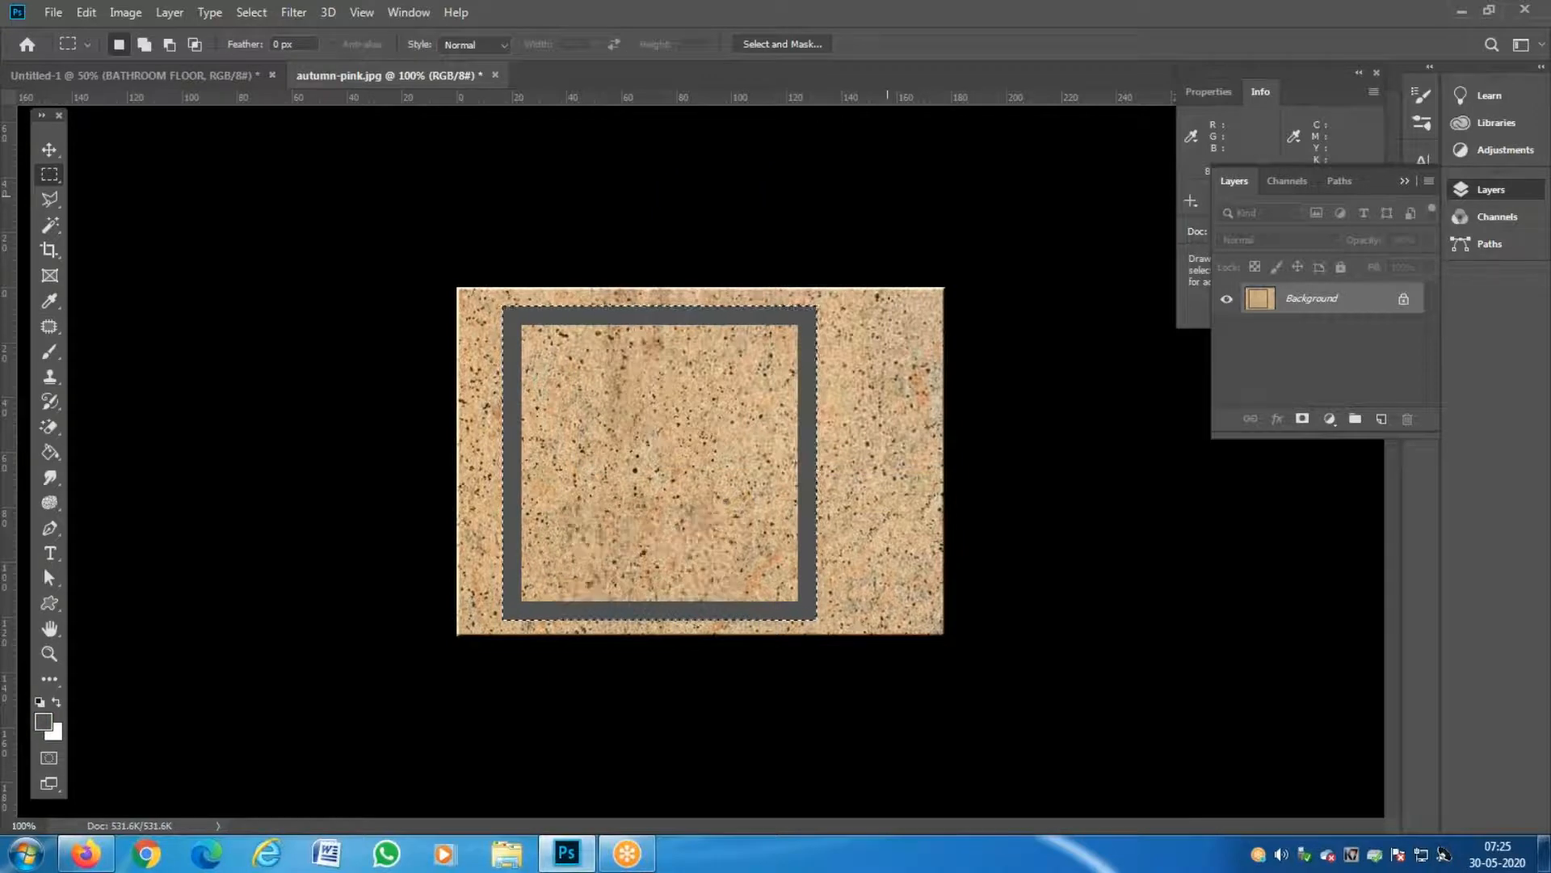
{"action": "key", "text": "ctrl+z"}
Set up a new inside stroke for the square selection with a width of 3 px.
{"action": "left_click", "coordinate": [88, 13]}
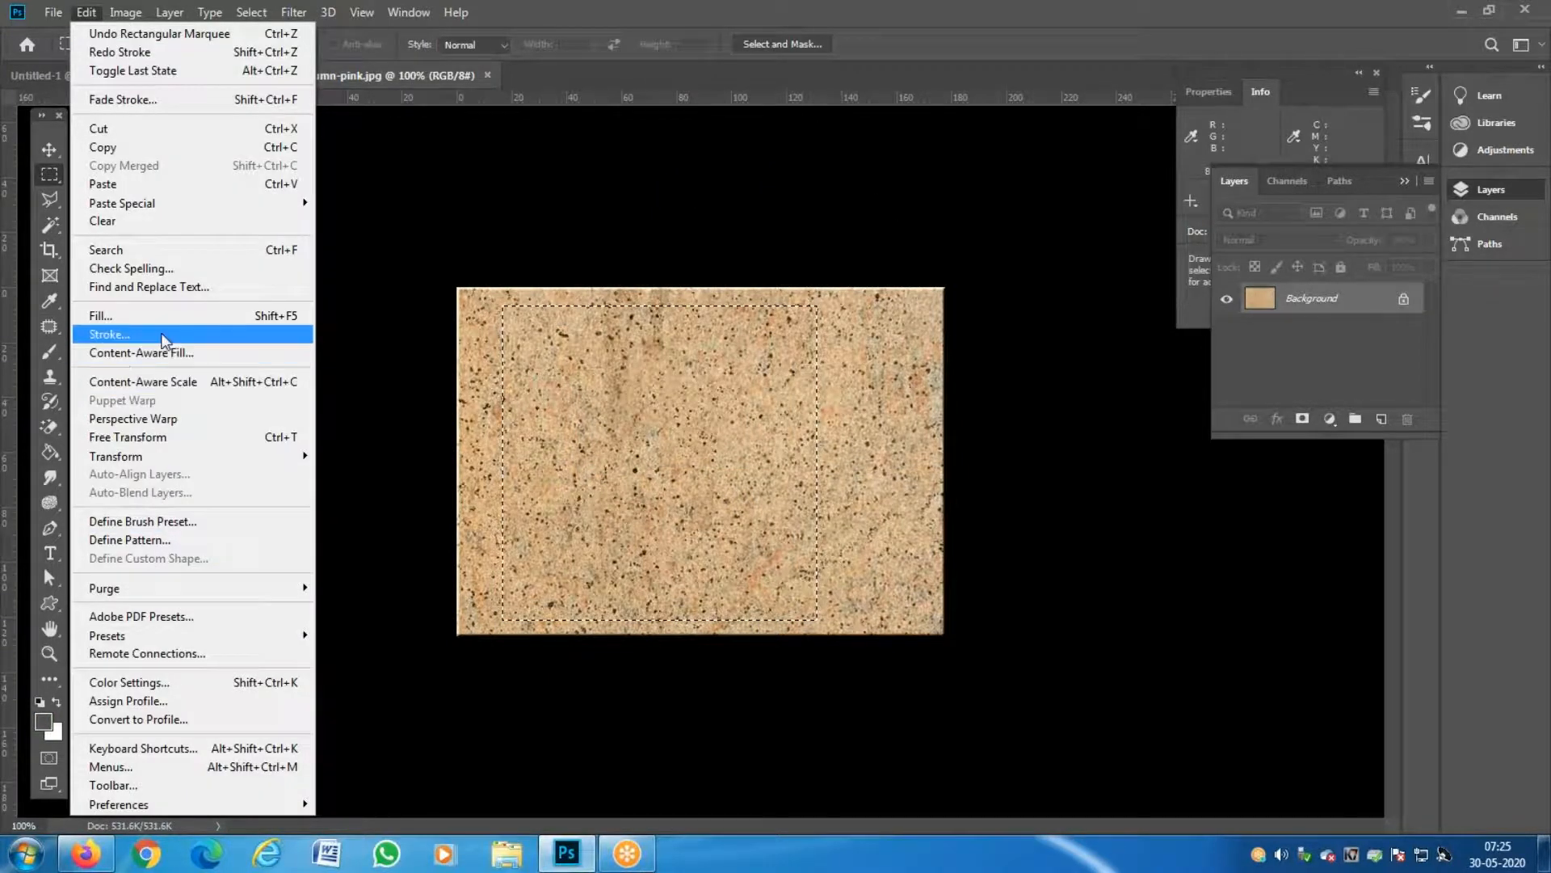
{"action": "left_click", "coordinate": [110, 333]}
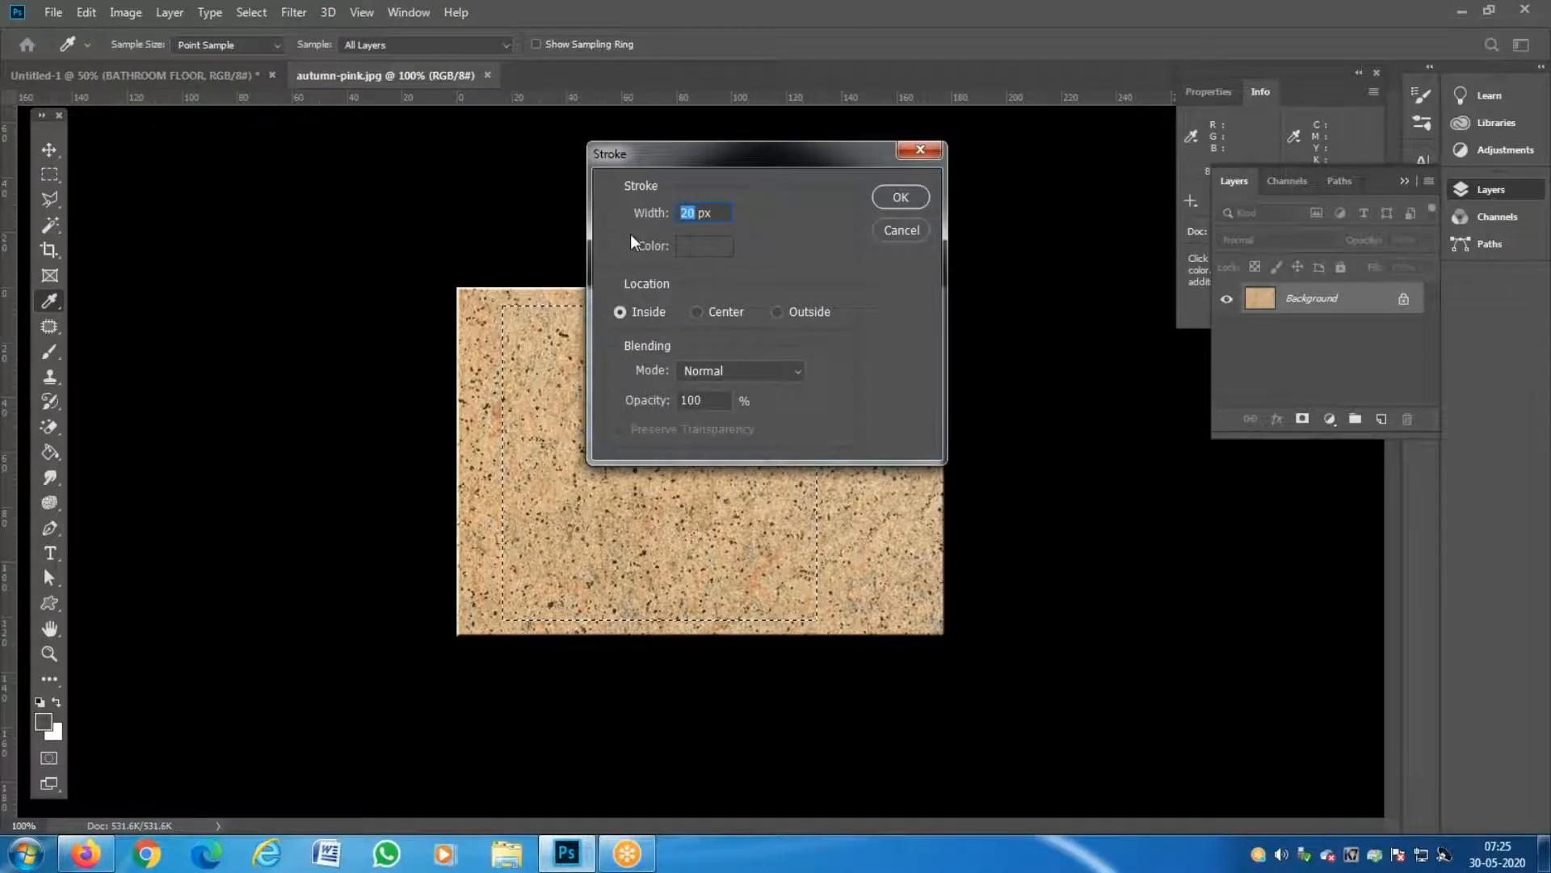
{"action": "type", "text": "3"}
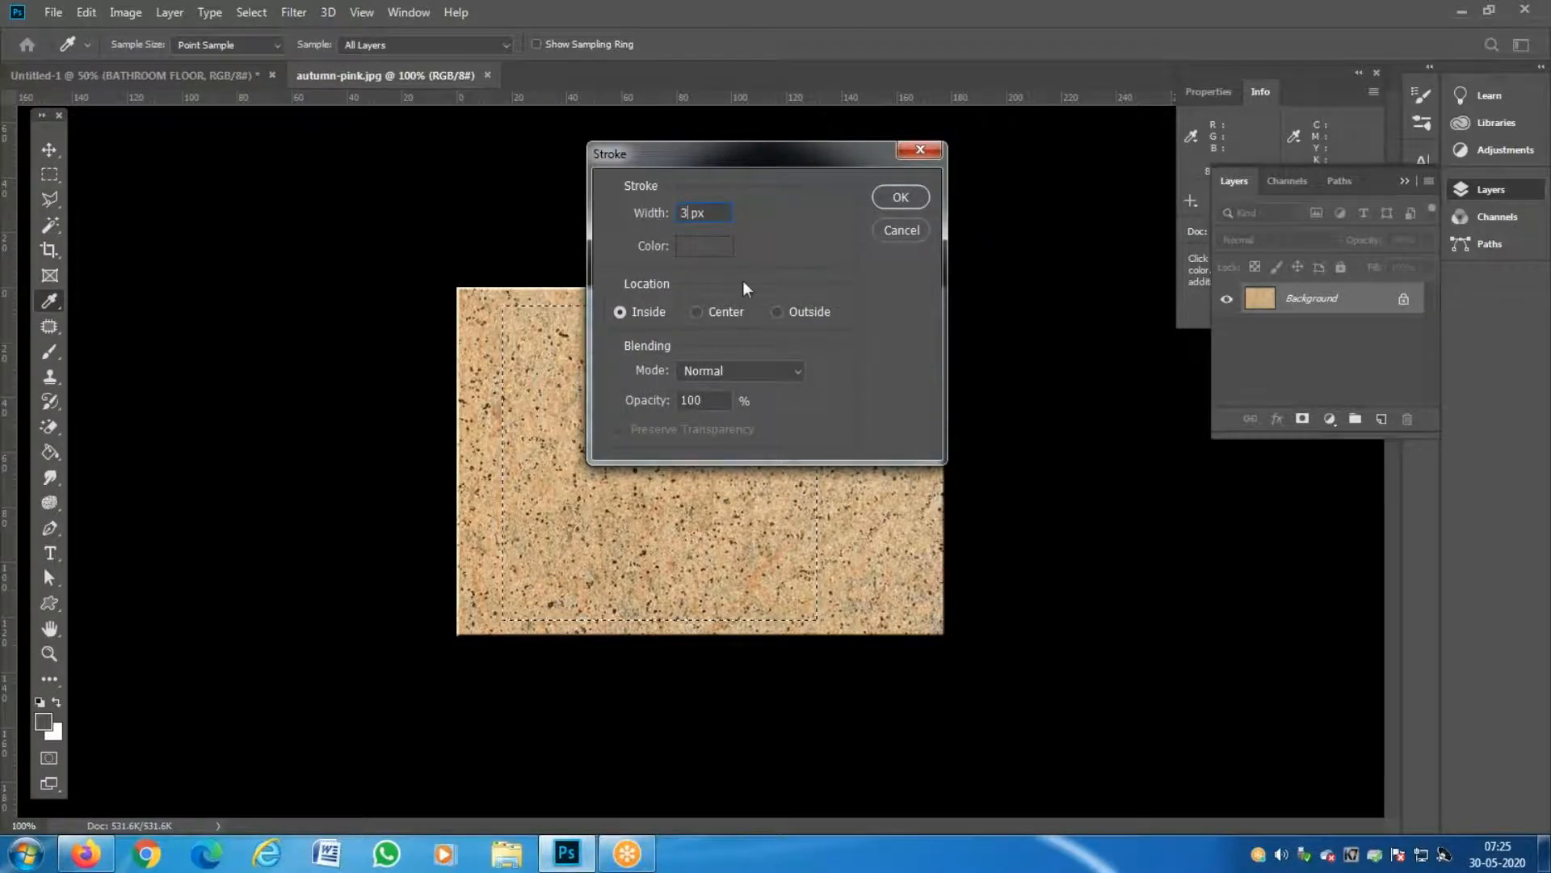
Stroke the square selection in autumn-pink.jpg 3 px wide on the inside and define it as a pattern named "new tile".
{"action": "left_click", "coordinate": [900, 199]}
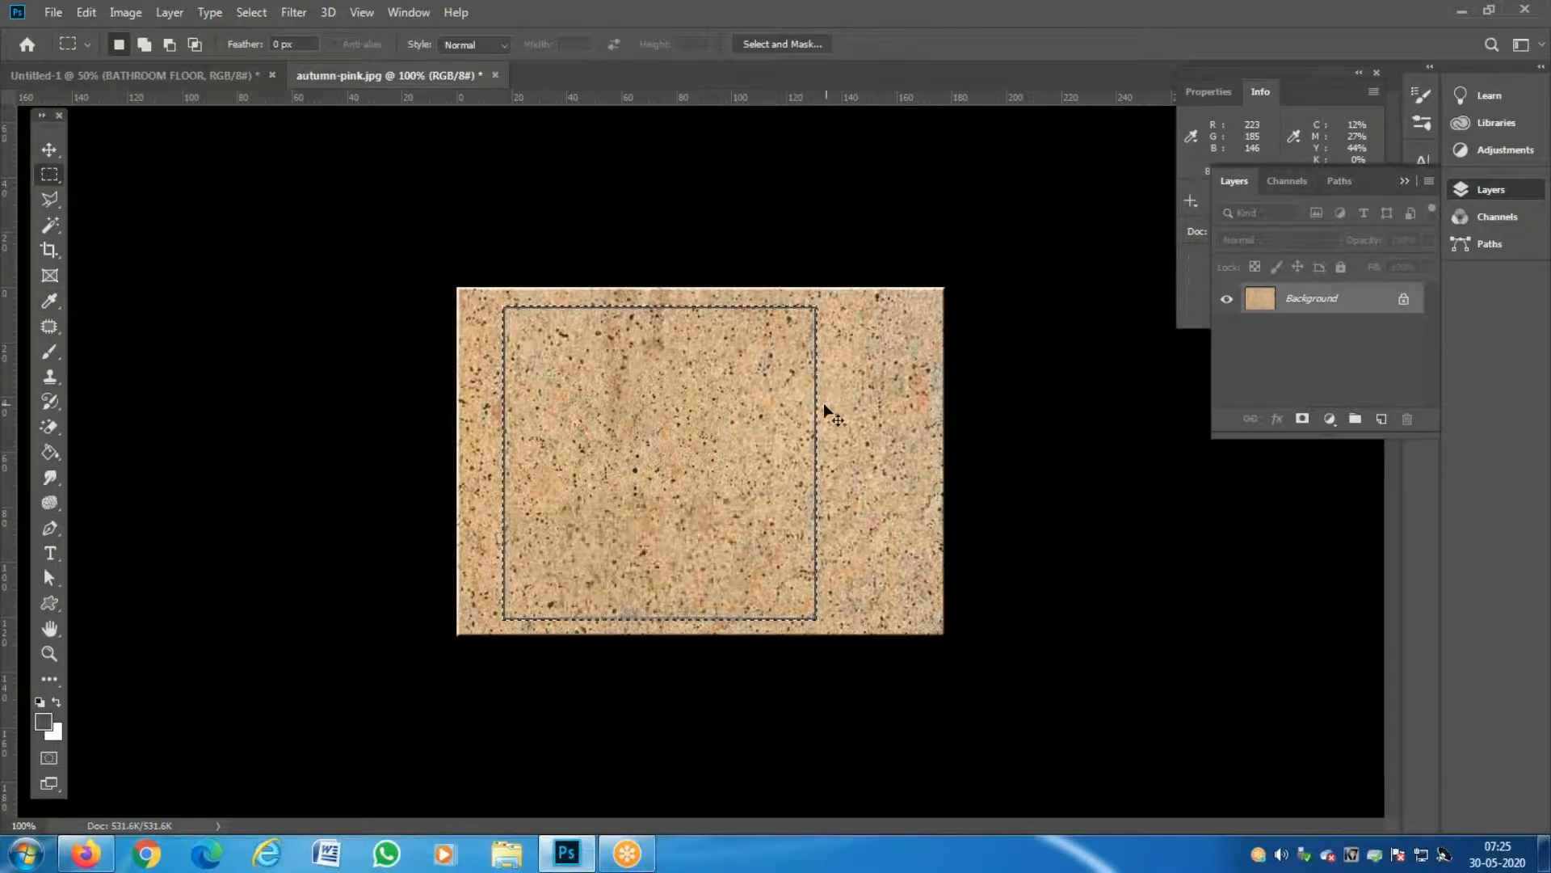
{"action": "left_click", "coordinate": [84, 12]}
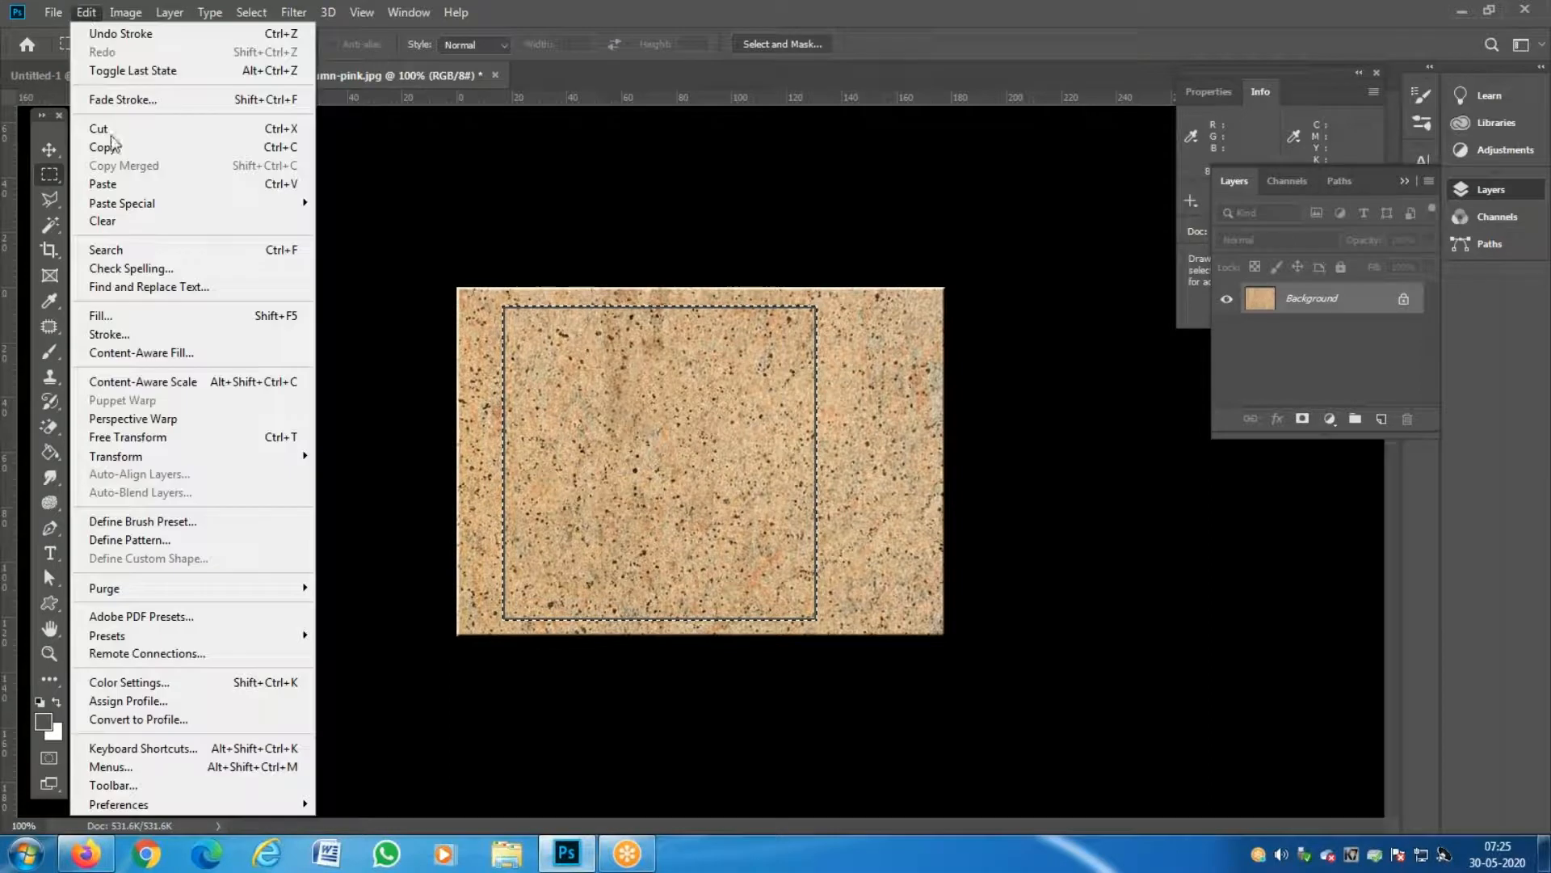
{"action": "left_click", "coordinate": [194, 540]}
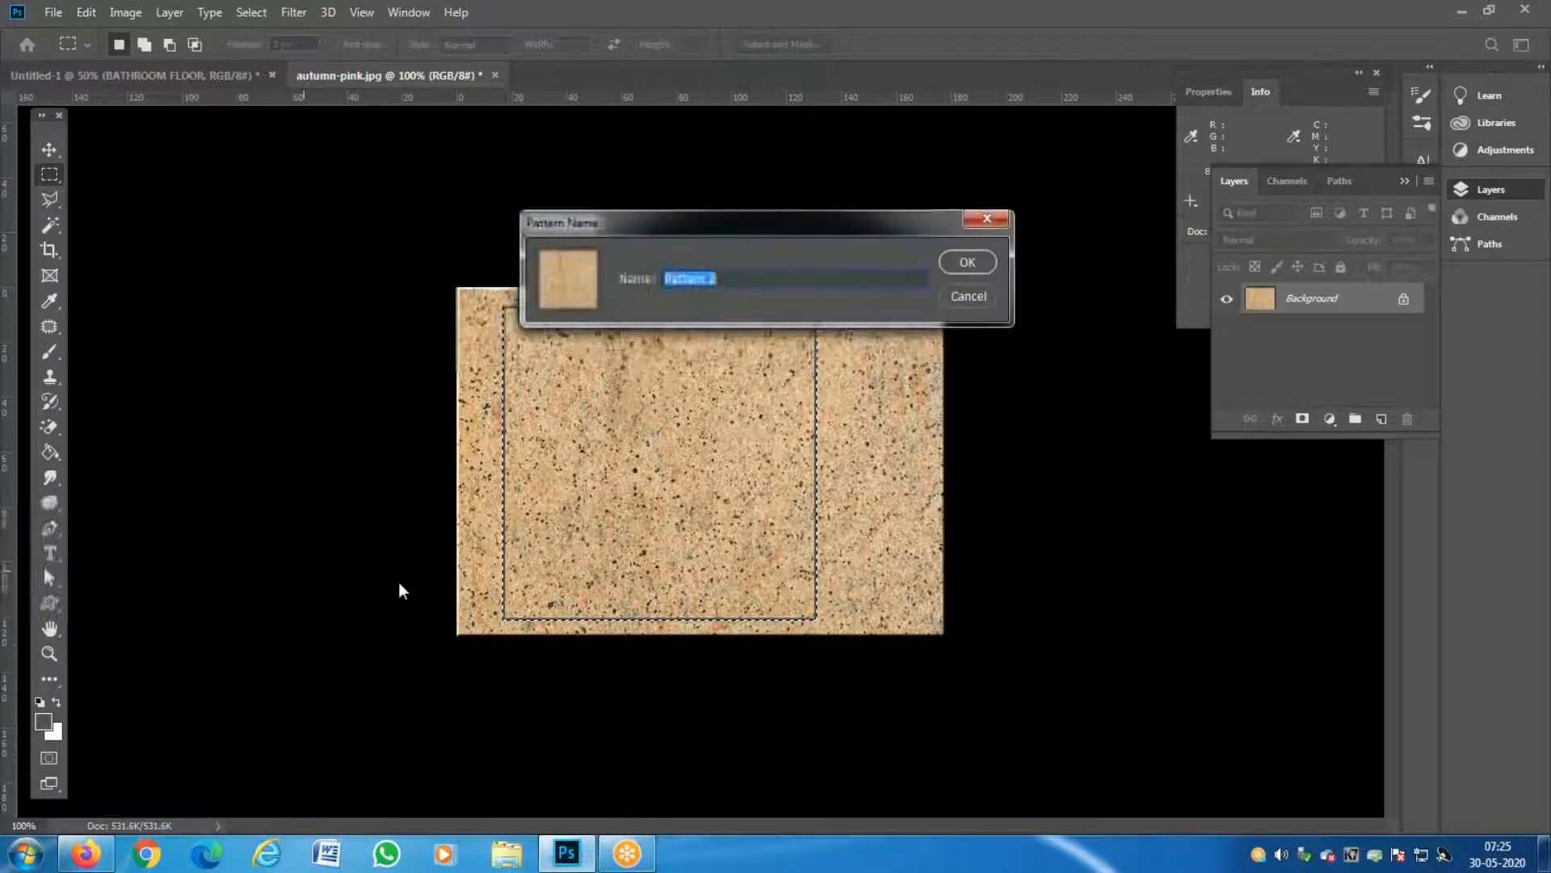
{"action": "type", "text": "new tile"}
{"action": "key", "text": "Return"}
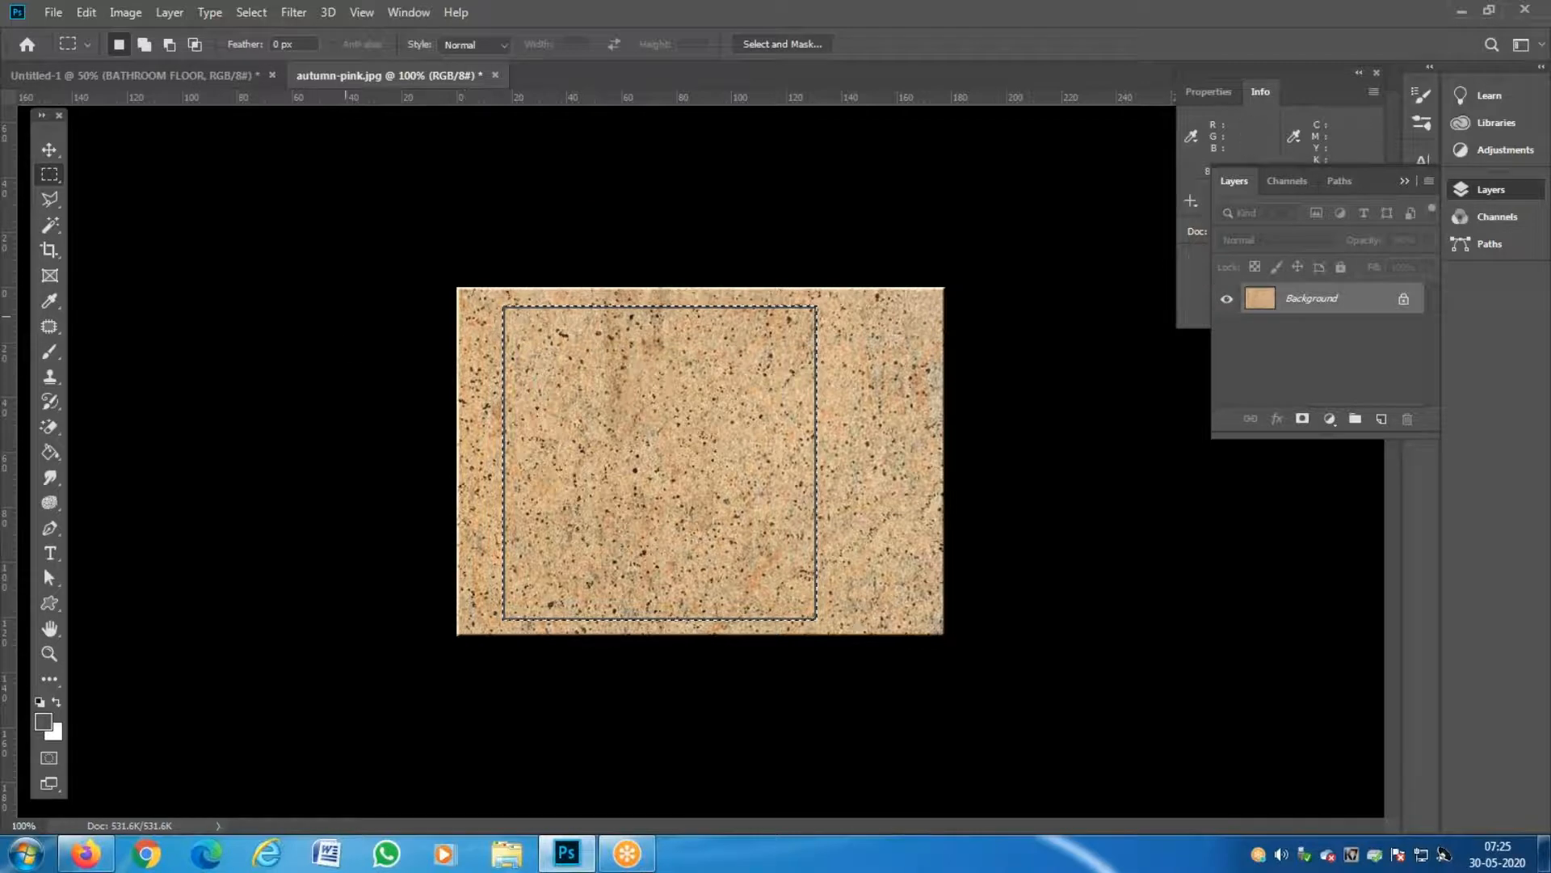
Close autumn-pink.jpg without saving and open the Pattern Overlay settings of the BATHROOM FLOOR layer.
{"action": "key", "text": "ctrl+w"}
{"action": "left_click", "coordinate": [774, 327]}
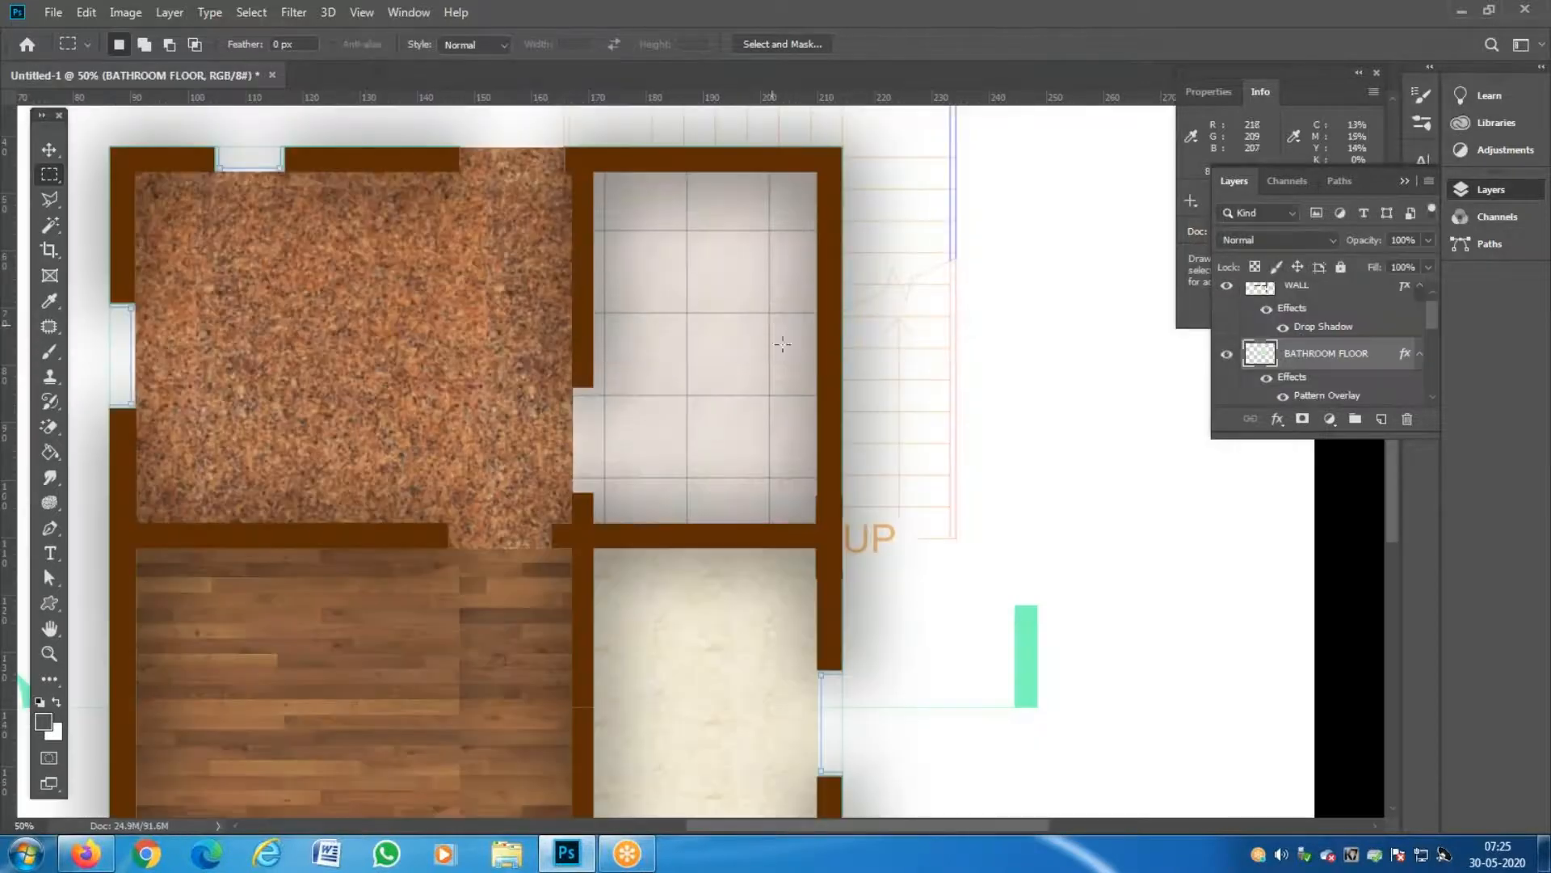
{"action": "double_click", "coordinate": [1371, 356]}
{"action": "double_click", "coordinate": [1395, 359]}
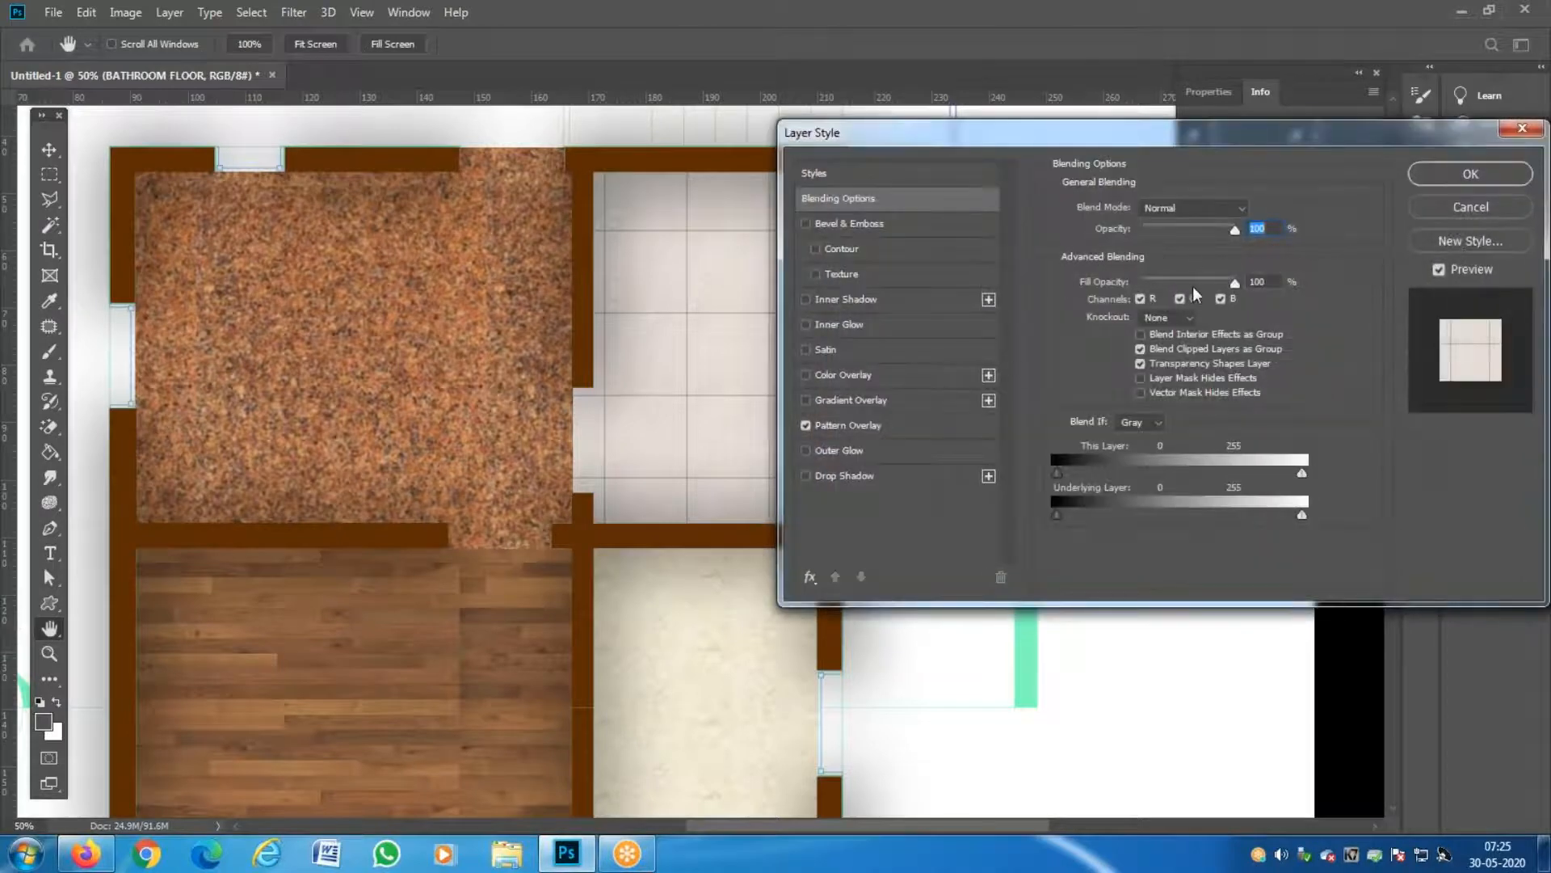
{"action": "left_click", "coordinate": [906, 428]}
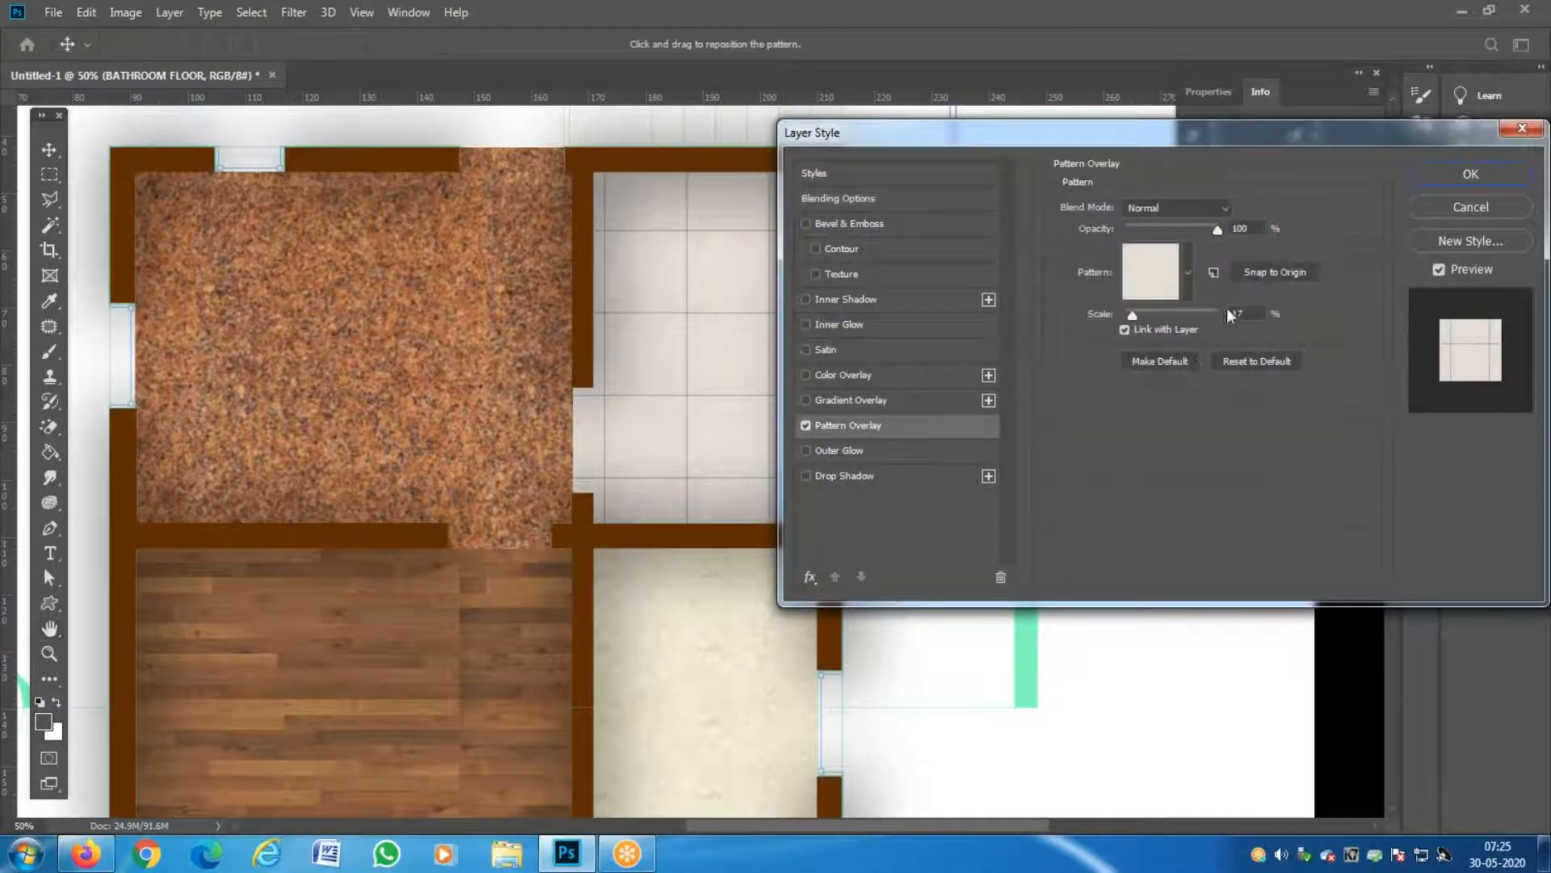
Try the beige speckled "new tile" pattern on the bathroom floor at 51% scale.
{"action": "left_click", "coordinate": [1190, 271]}
{"action": "left_click", "coordinate": [1095, 433]}
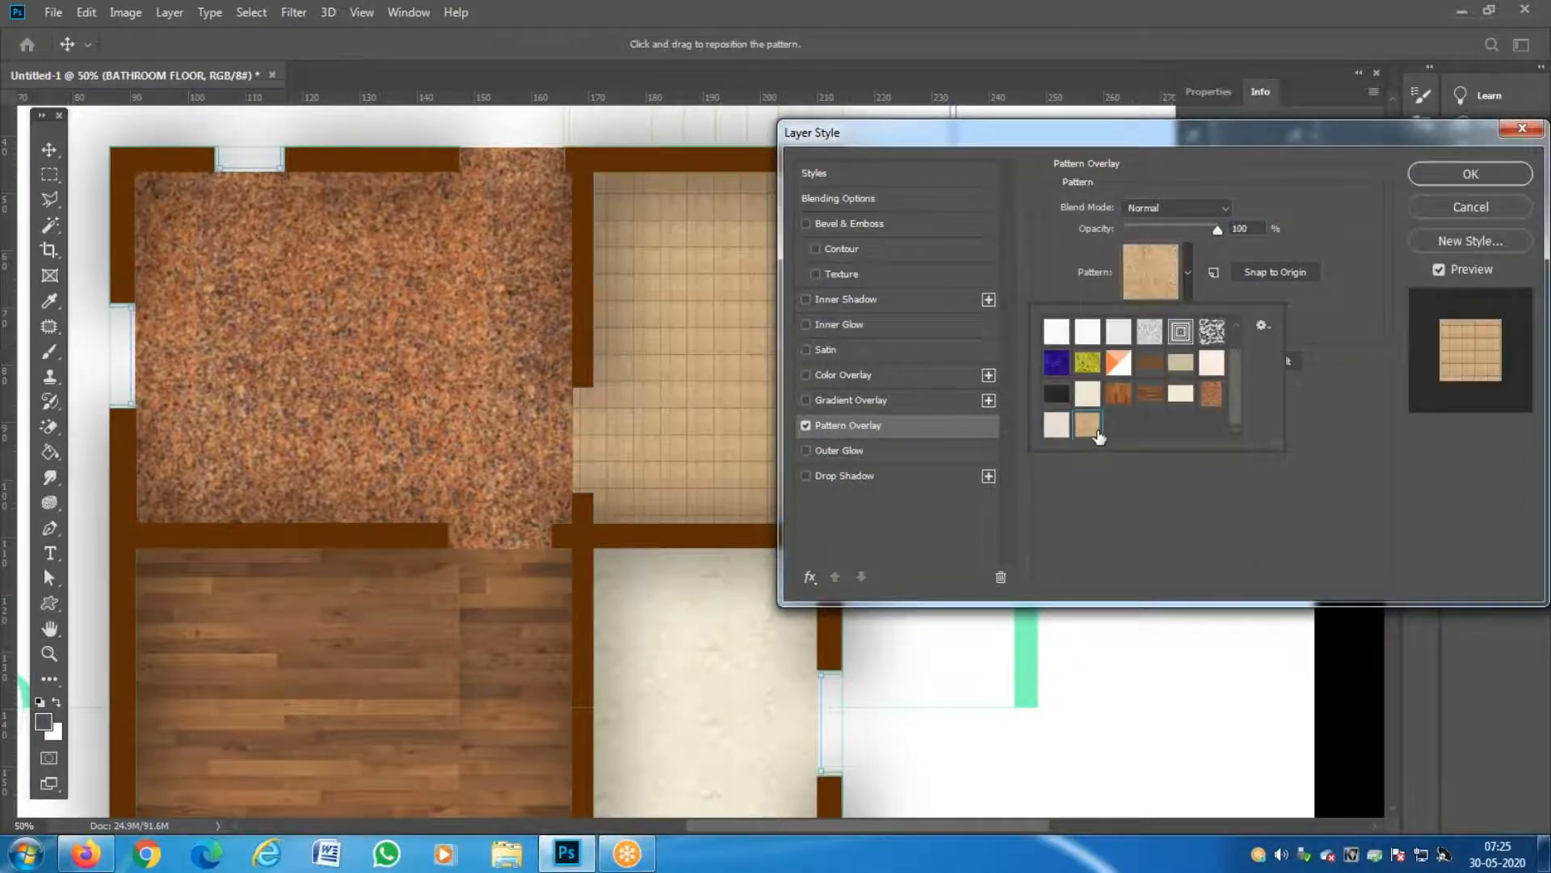
{"action": "left_click", "coordinate": [1286, 209]}
{"action": "left_click_drag", "start_coordinate": [1133, 315], "coordinate": [1151, 318]}
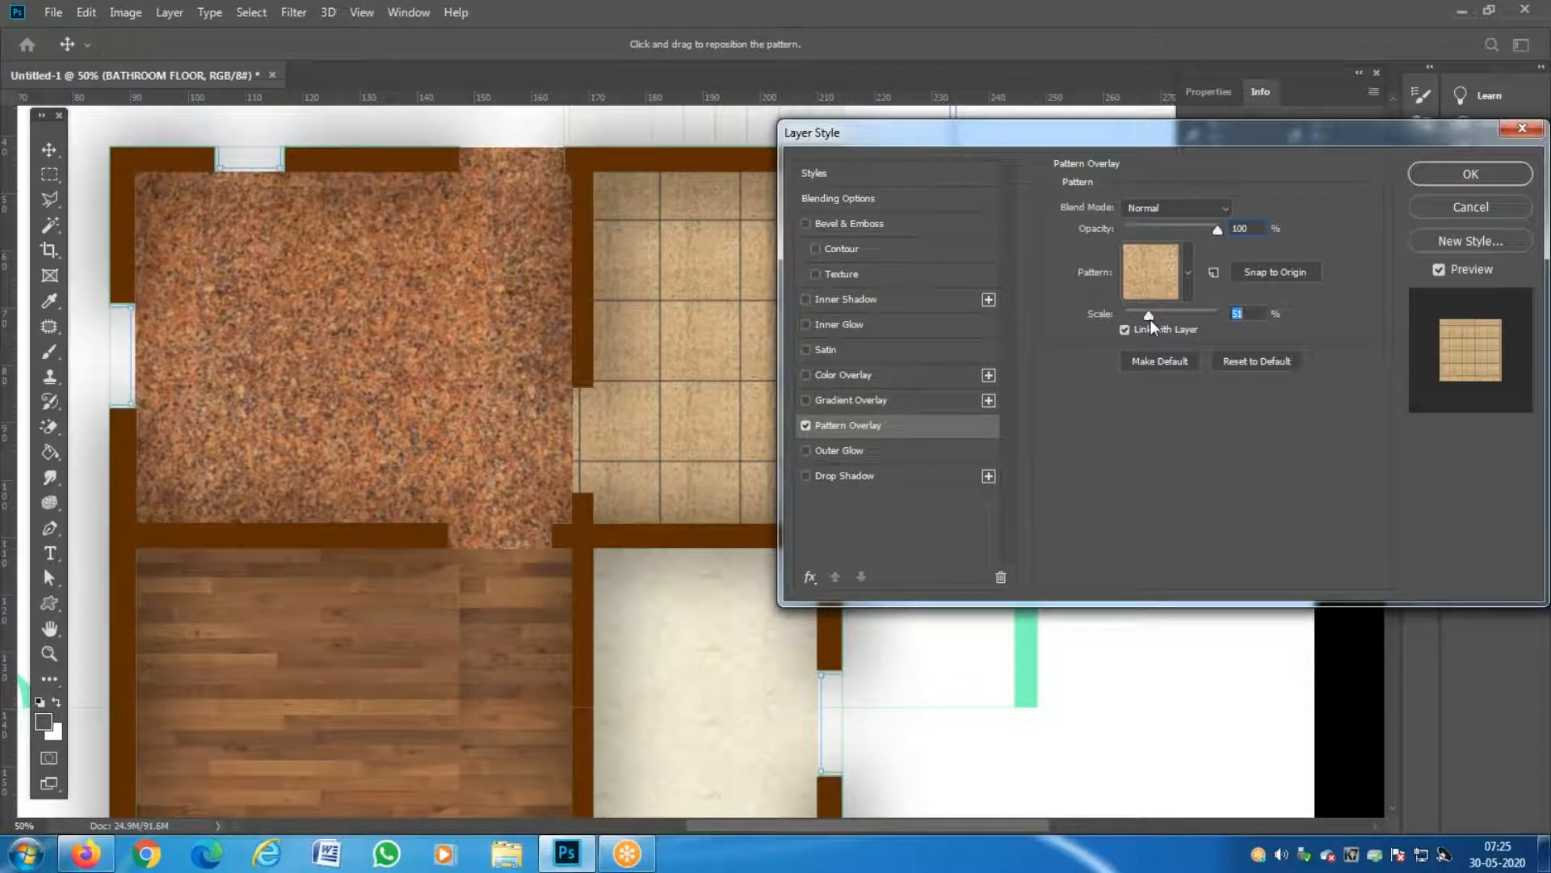
Apply the light grey tile pattern to the bathroom floor at 23% scale and shift it so the grout lines sit evenly in the room.
{"action": "left_click", "coordinate": [1188, 278]}
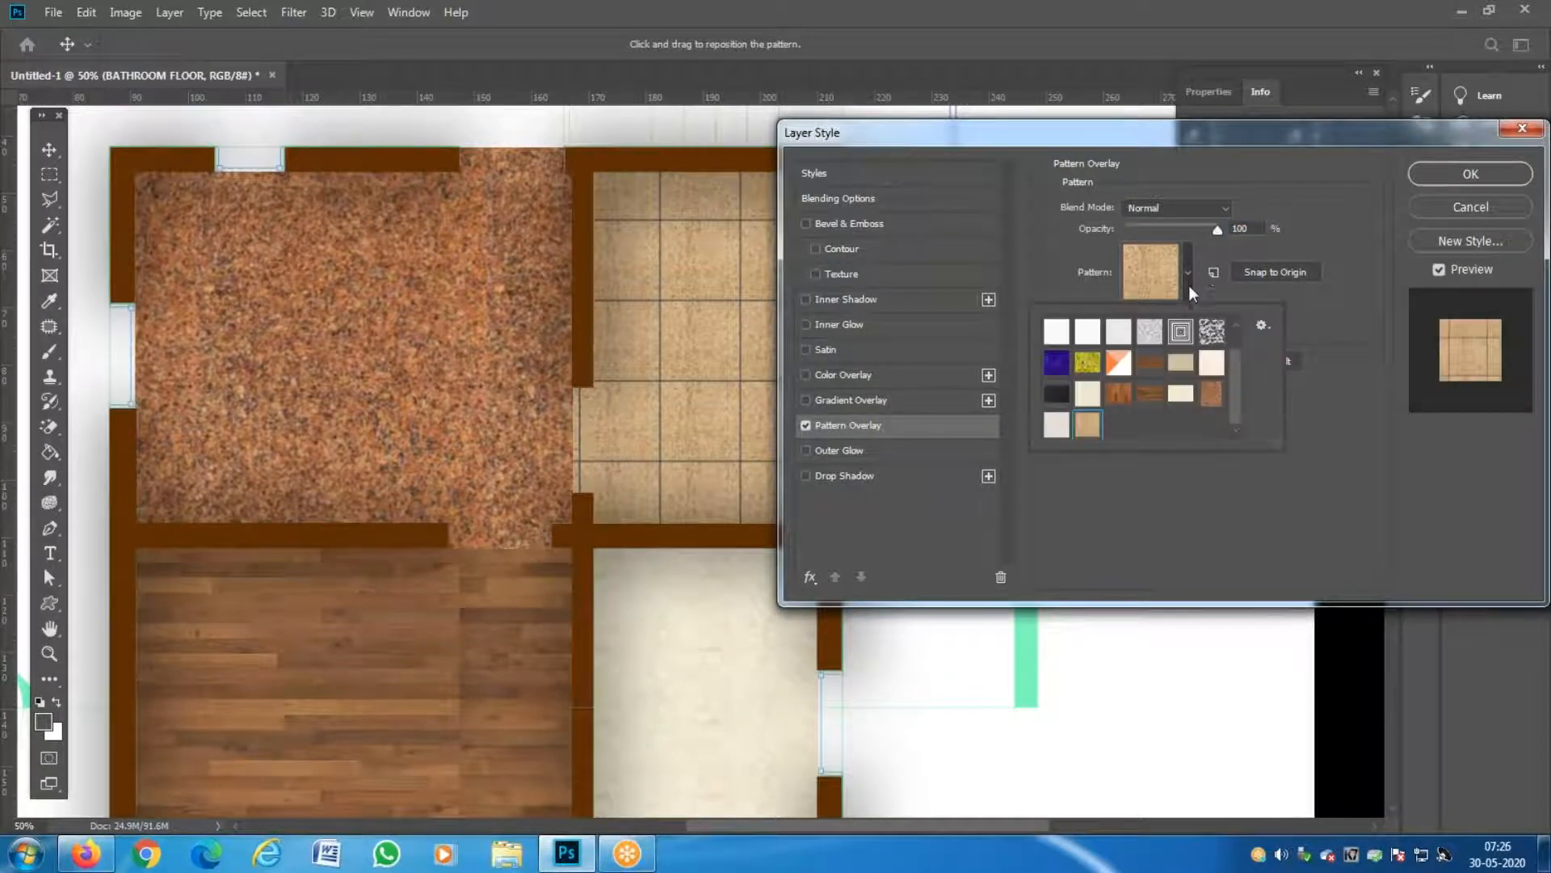
{"action": "left_click", "coordinate": [1055, 426]}
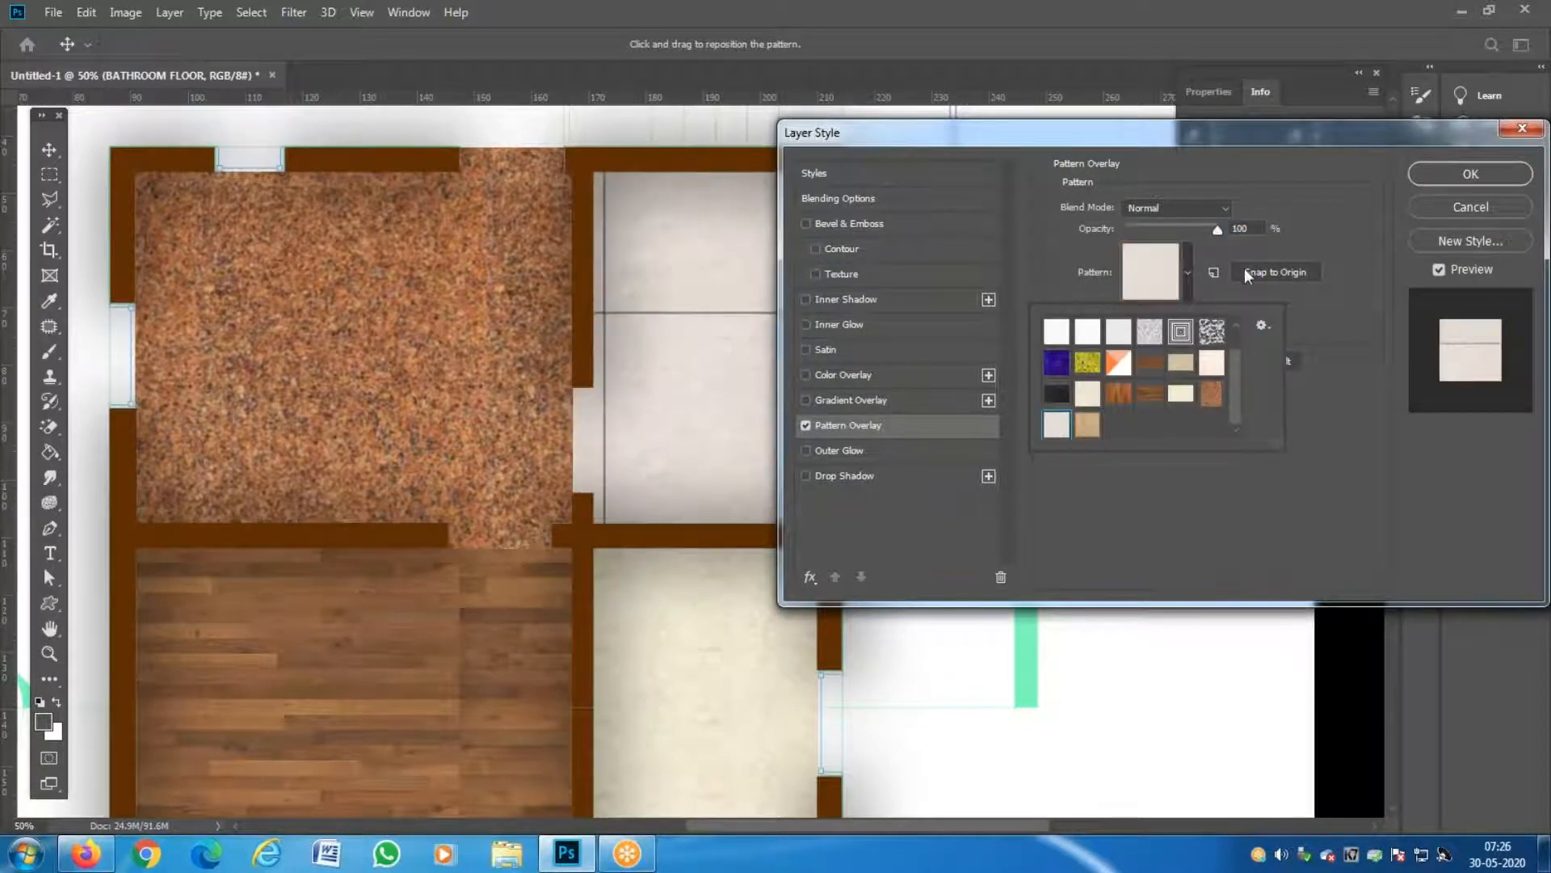
{"action": "left_click", "coordinate": [1297, 220]}
{"action": "mouse_move", "coordinate": [1152, 313]}
{"action": "left_mouse_down"}
{"action": "mouse_move", "coordinate": [1166, 322]}
{"action": "mouse_move", "coordinate": [1133, 323]}
{"action": "left_mouse_up"}
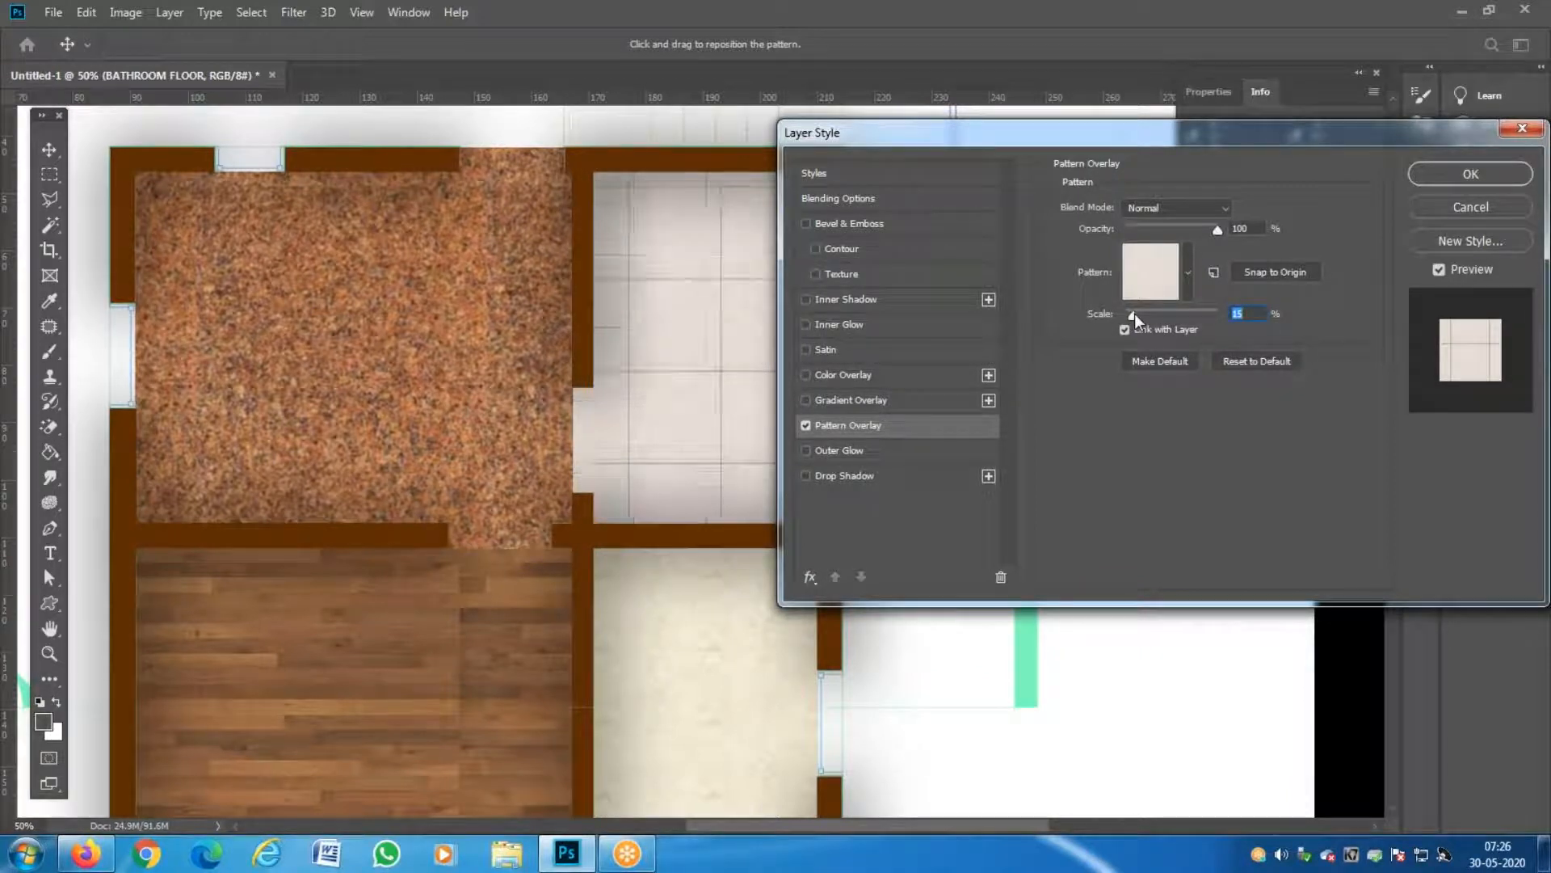
{"action": "left_click_drag", "start_coordinate": [1134, 313], "coordinate": [1137, 314]}
{"action": "mouse_move", "coordinate": [745, 372]}
{"action": "left_mouse_down"}
{"action": "mouse_move", "coordinate": [748, 394]}
{"action": "mouse_move", "coordinate": [724, 376]}
{"action": "left_mouse_up"}
{"action": "left_click_drag", "start_coordinate": [1131, 320], "coordinate": [1137, 315]}
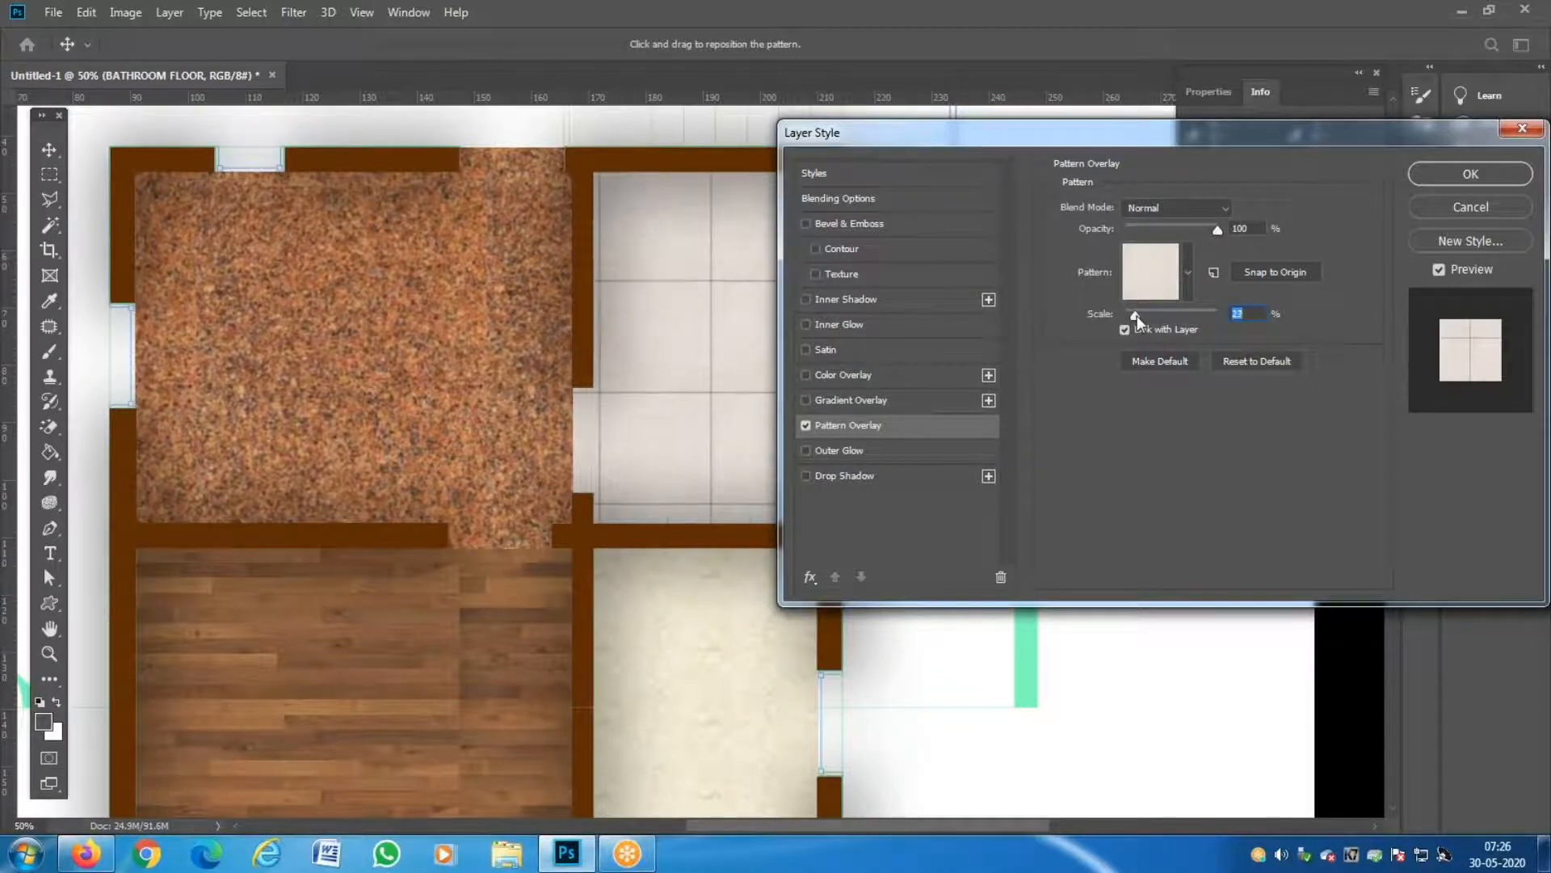
{"action": "left_click_drag", "start_coordinate": [619, 418], "coordinate": [612, 409]}
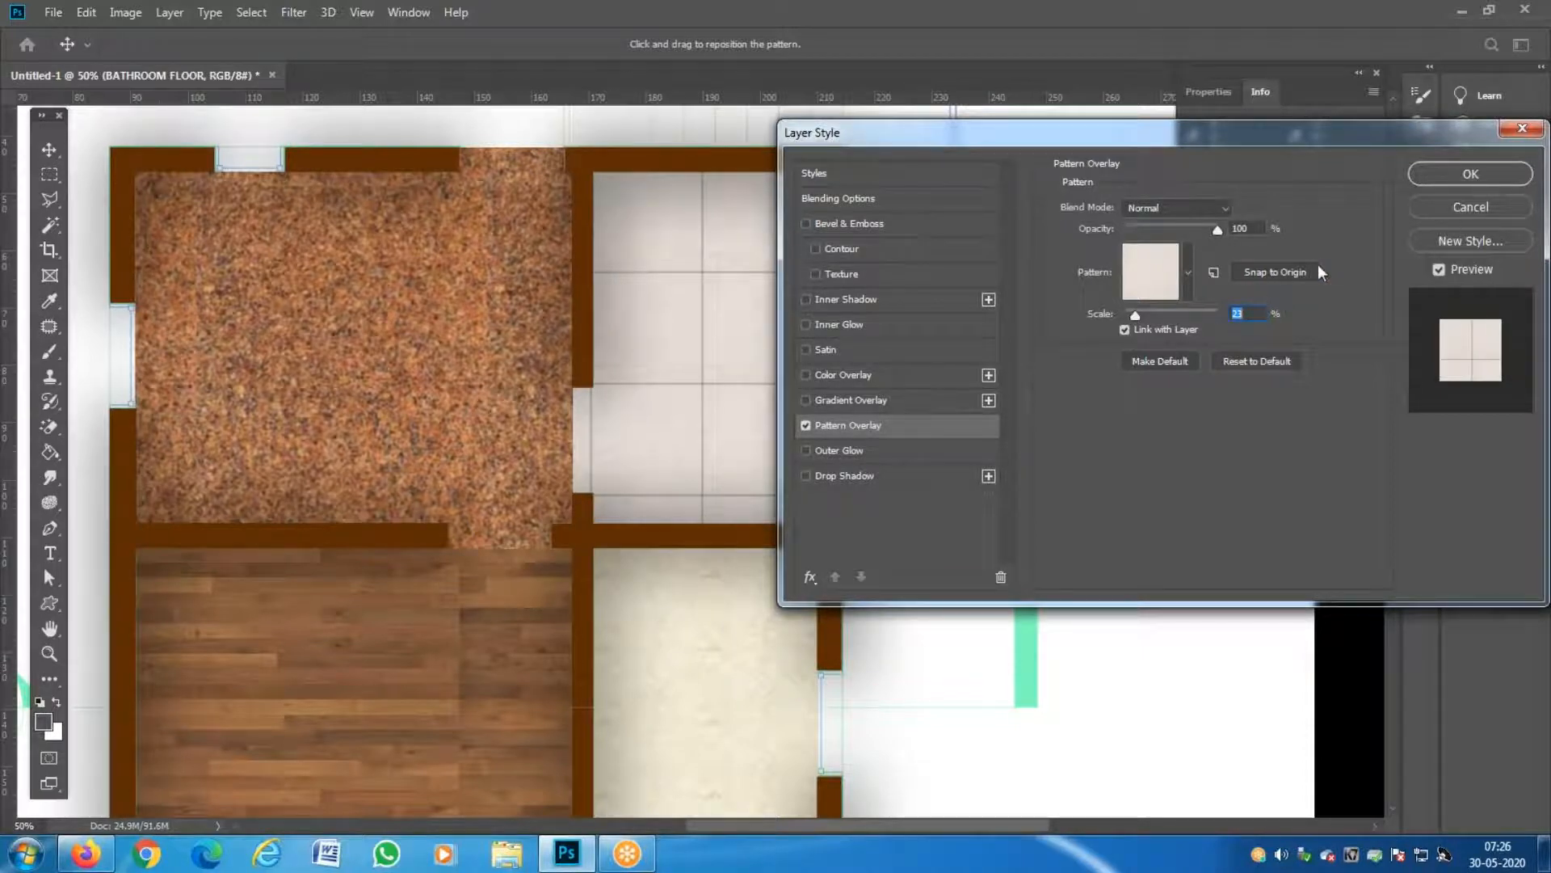
{"action": "left_click", "coordinate": [1471, 174]}
Set the opacity of the WALL layer's drop shadow to 100%.
{"action": "key", "text": "z"}
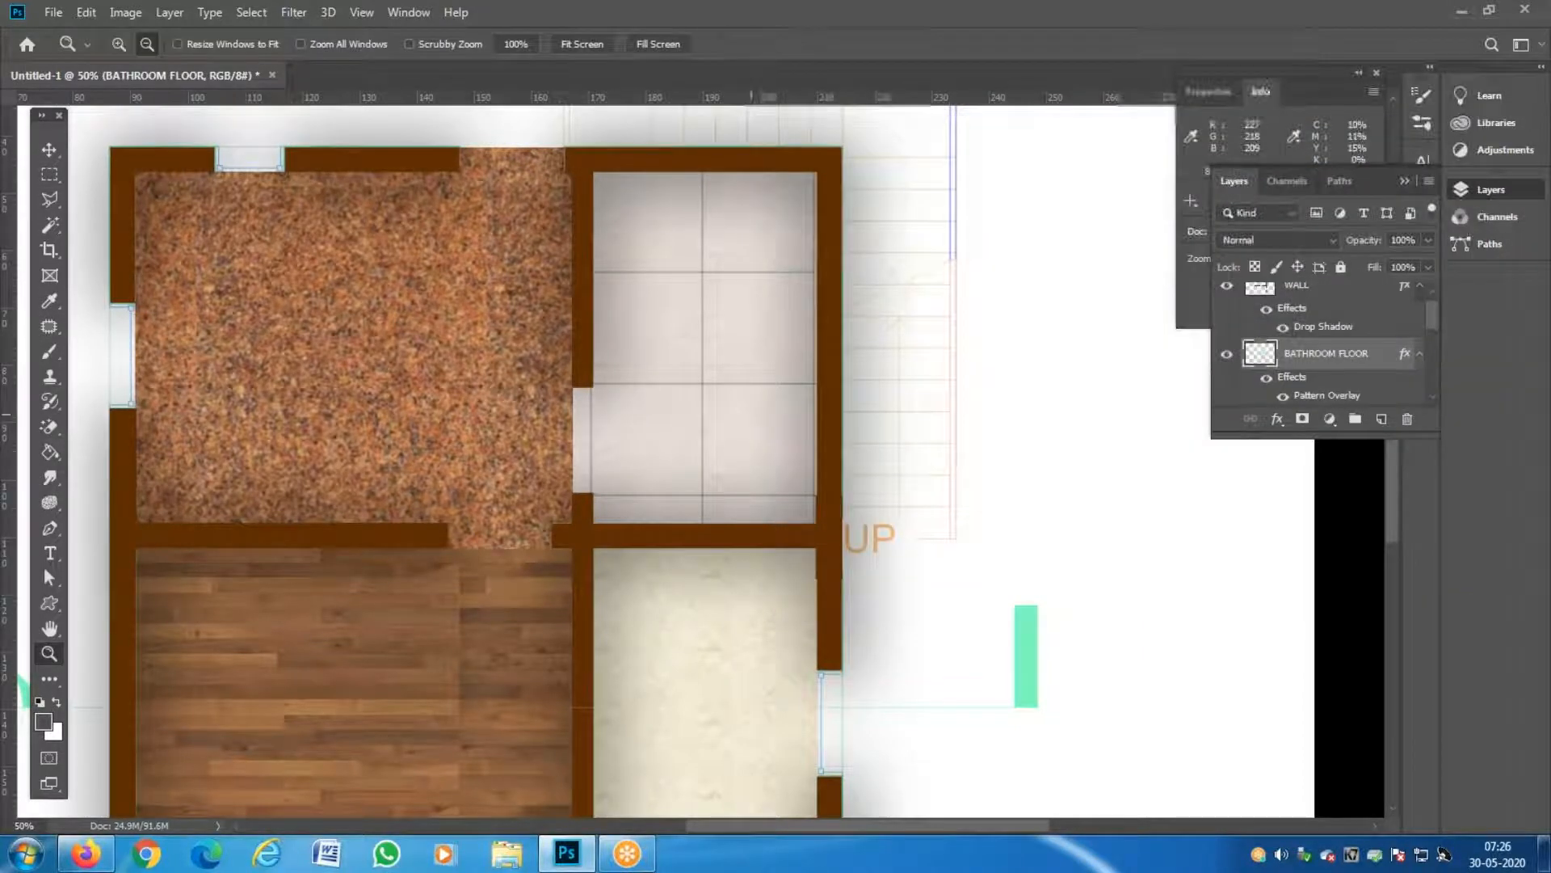
{"action": "left_click", "coordinate": [794, 487], "text": "alt"}
{"action": "left_click", "coordinate": [795, 487], "text": "alt"}
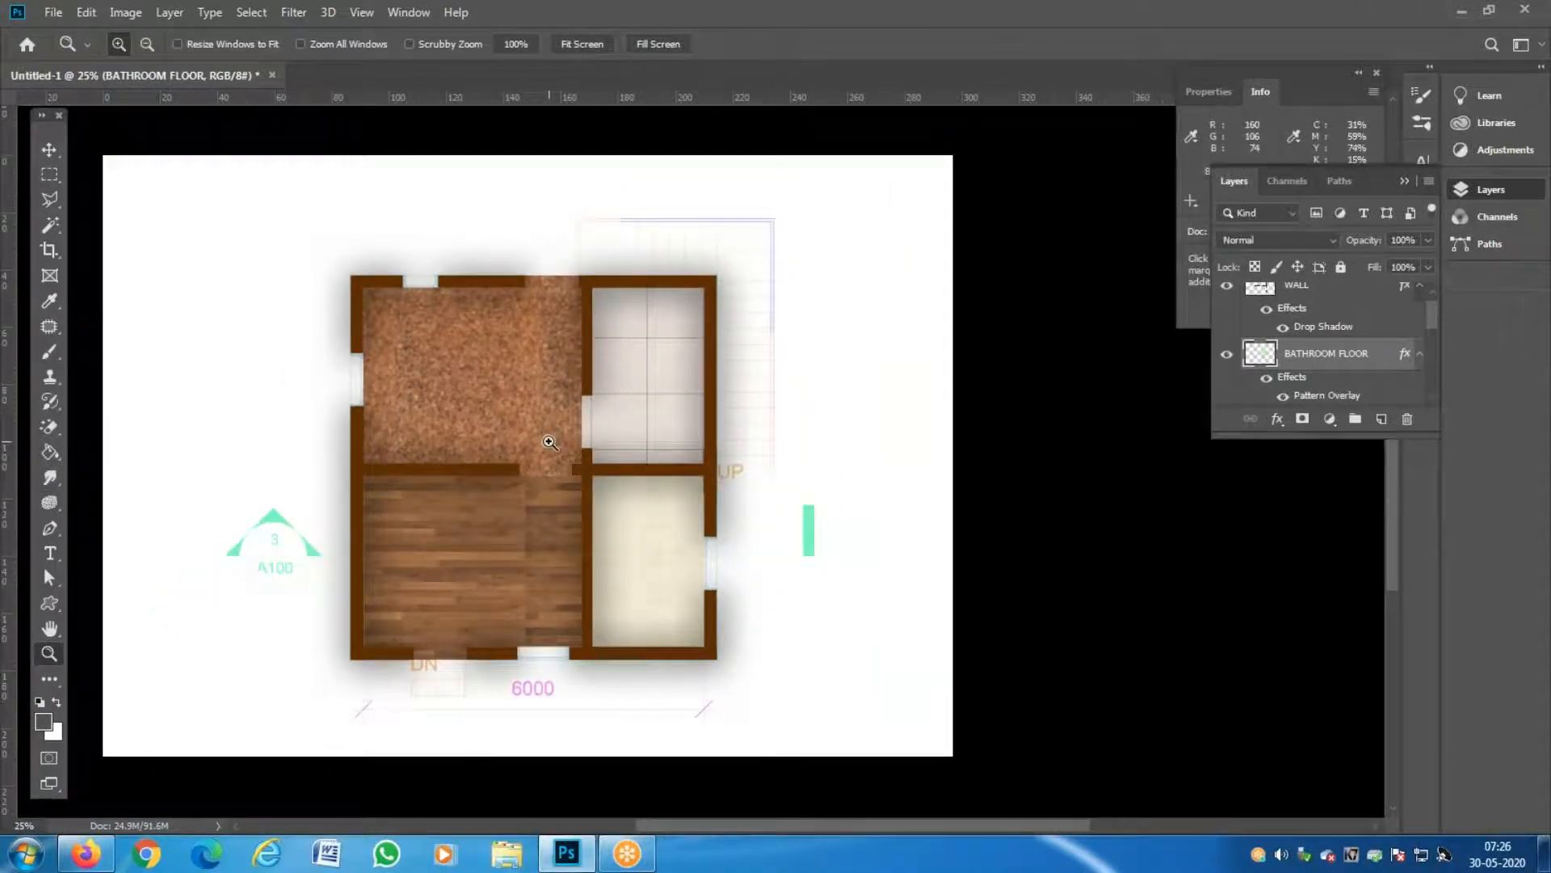
{"action": "left_click", "coordinate": [1333, 303]}
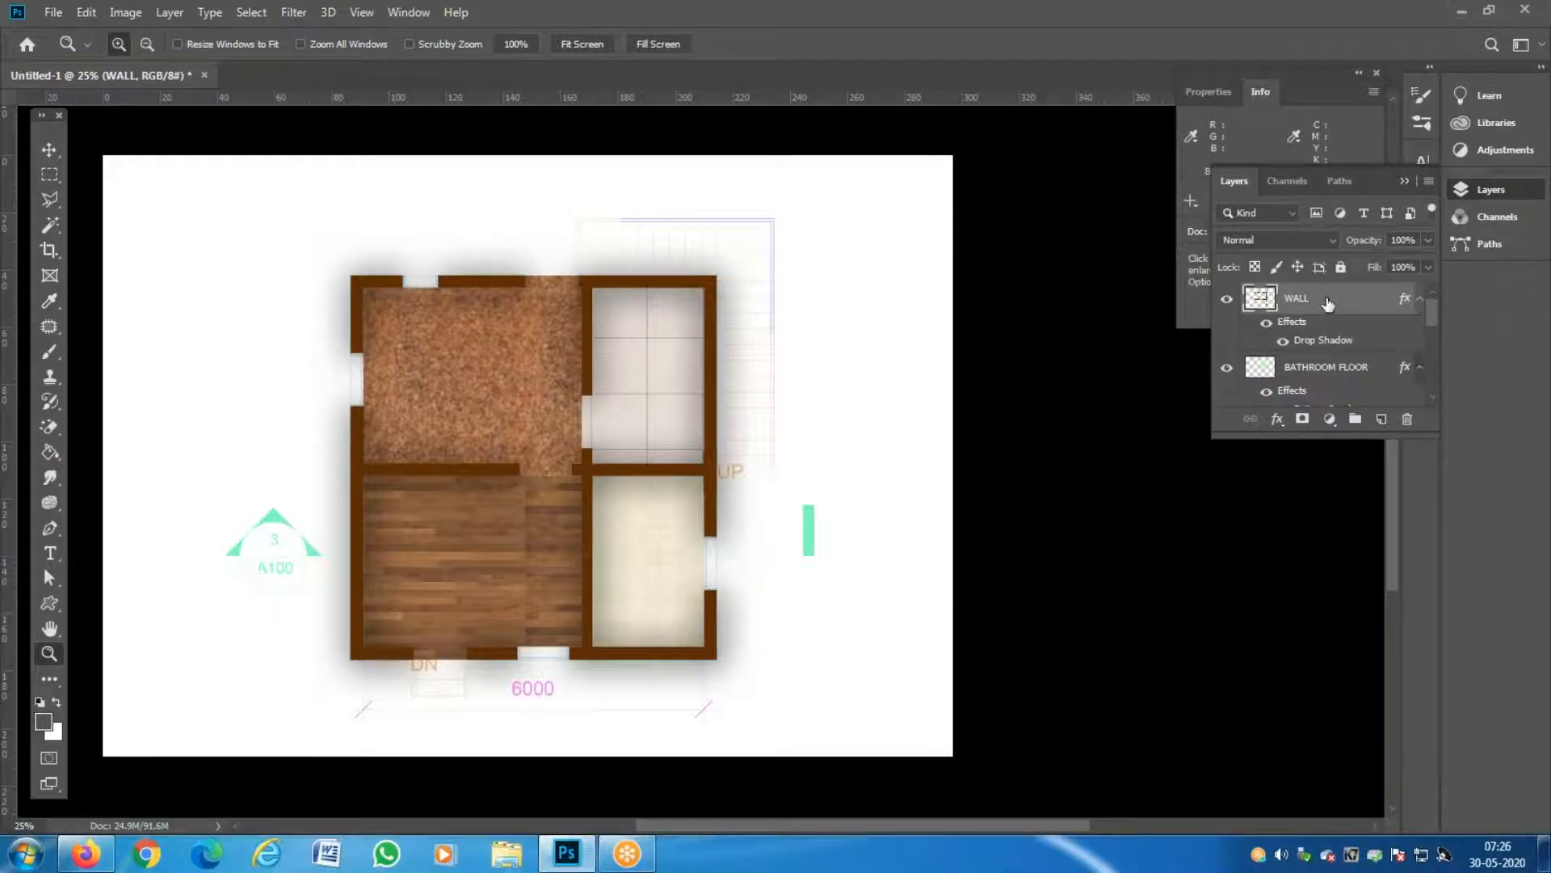
{"action": "left_click", "coordinate": [403, 531]}
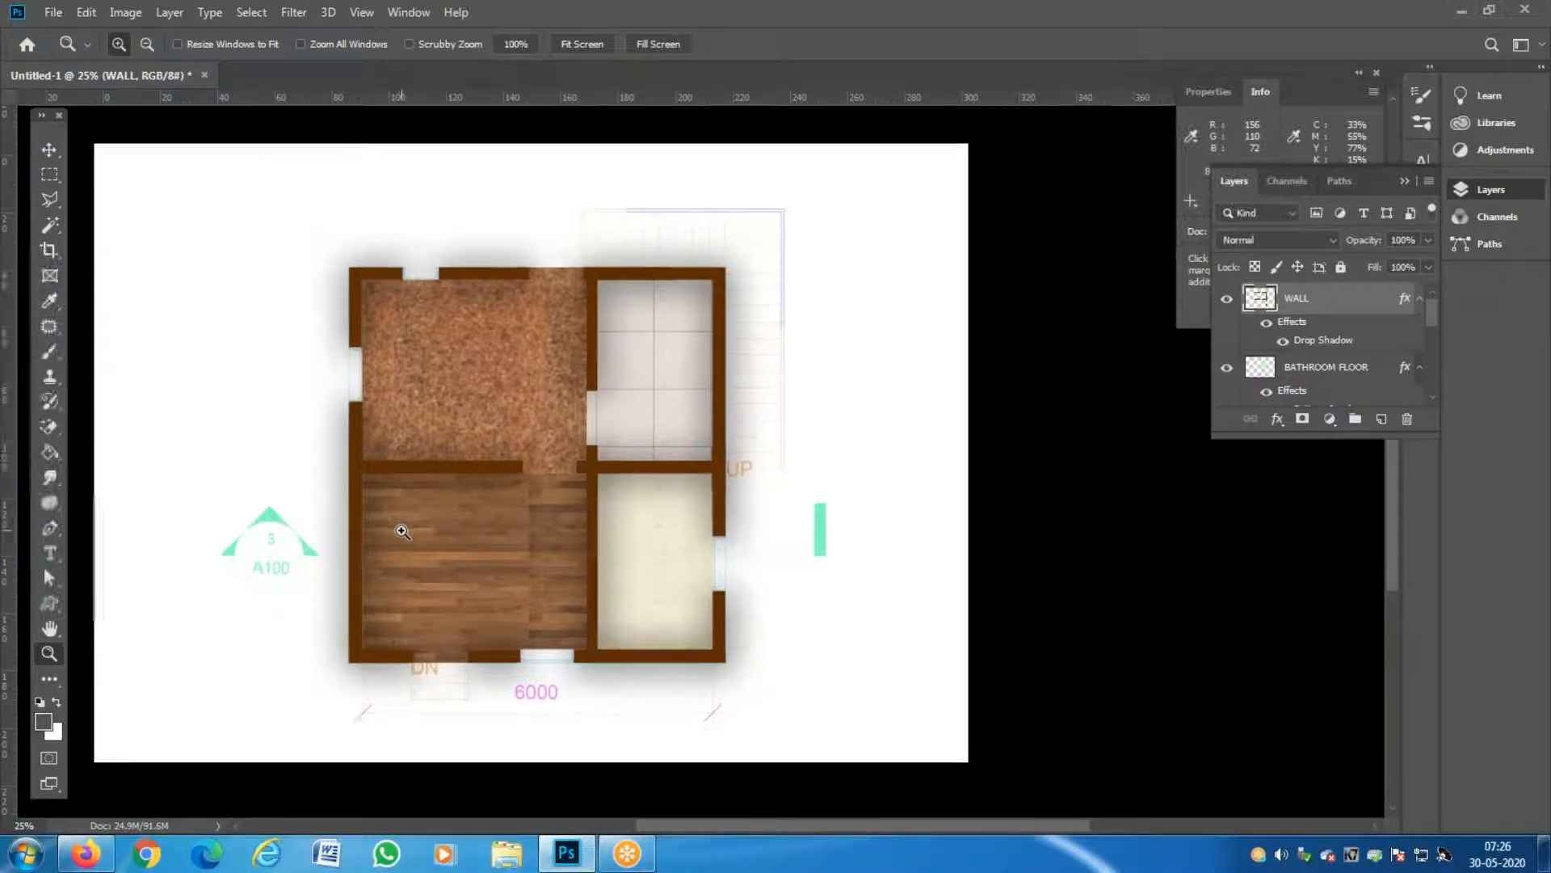
{"action": "left_click", "coordinate": [402, 531]}
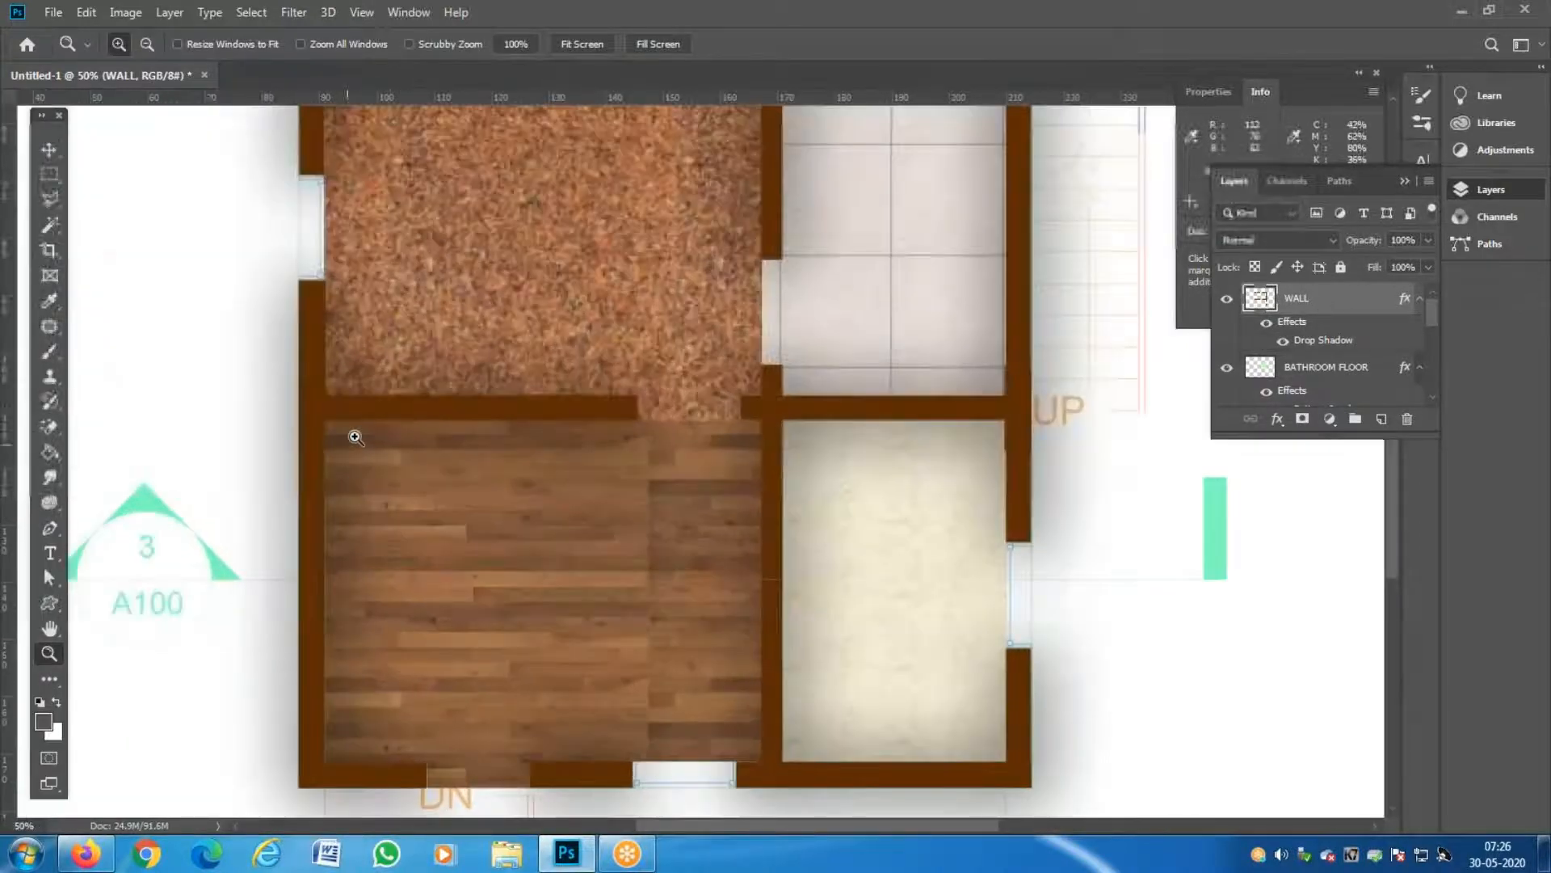
{"action": "double_click", "coordinate": [1382, 293]}
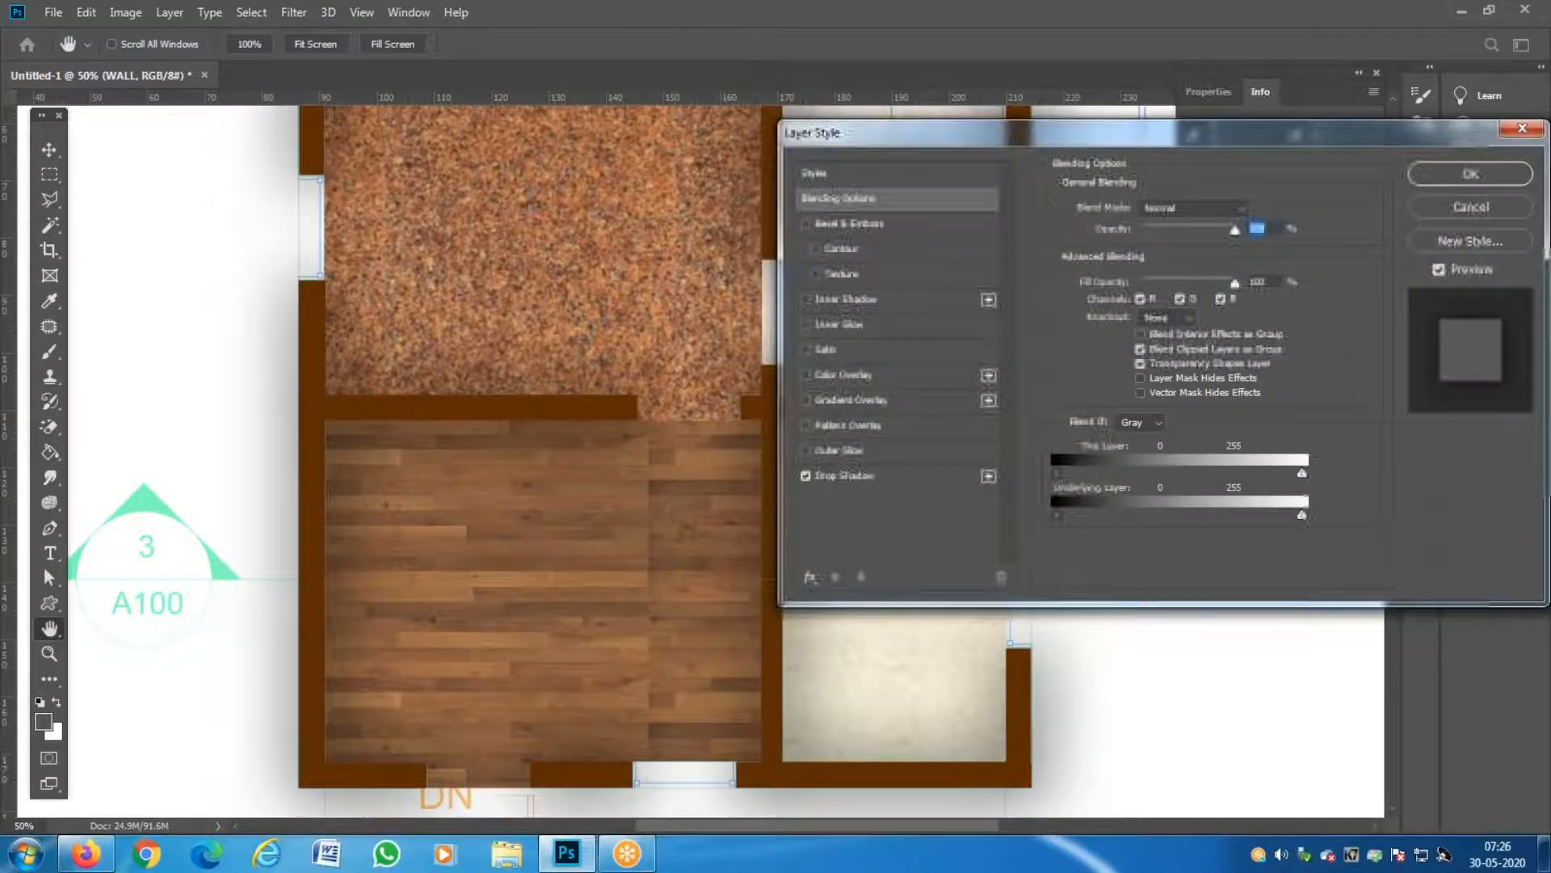
{"action": "left_click", "coordinate": [858, 479]}
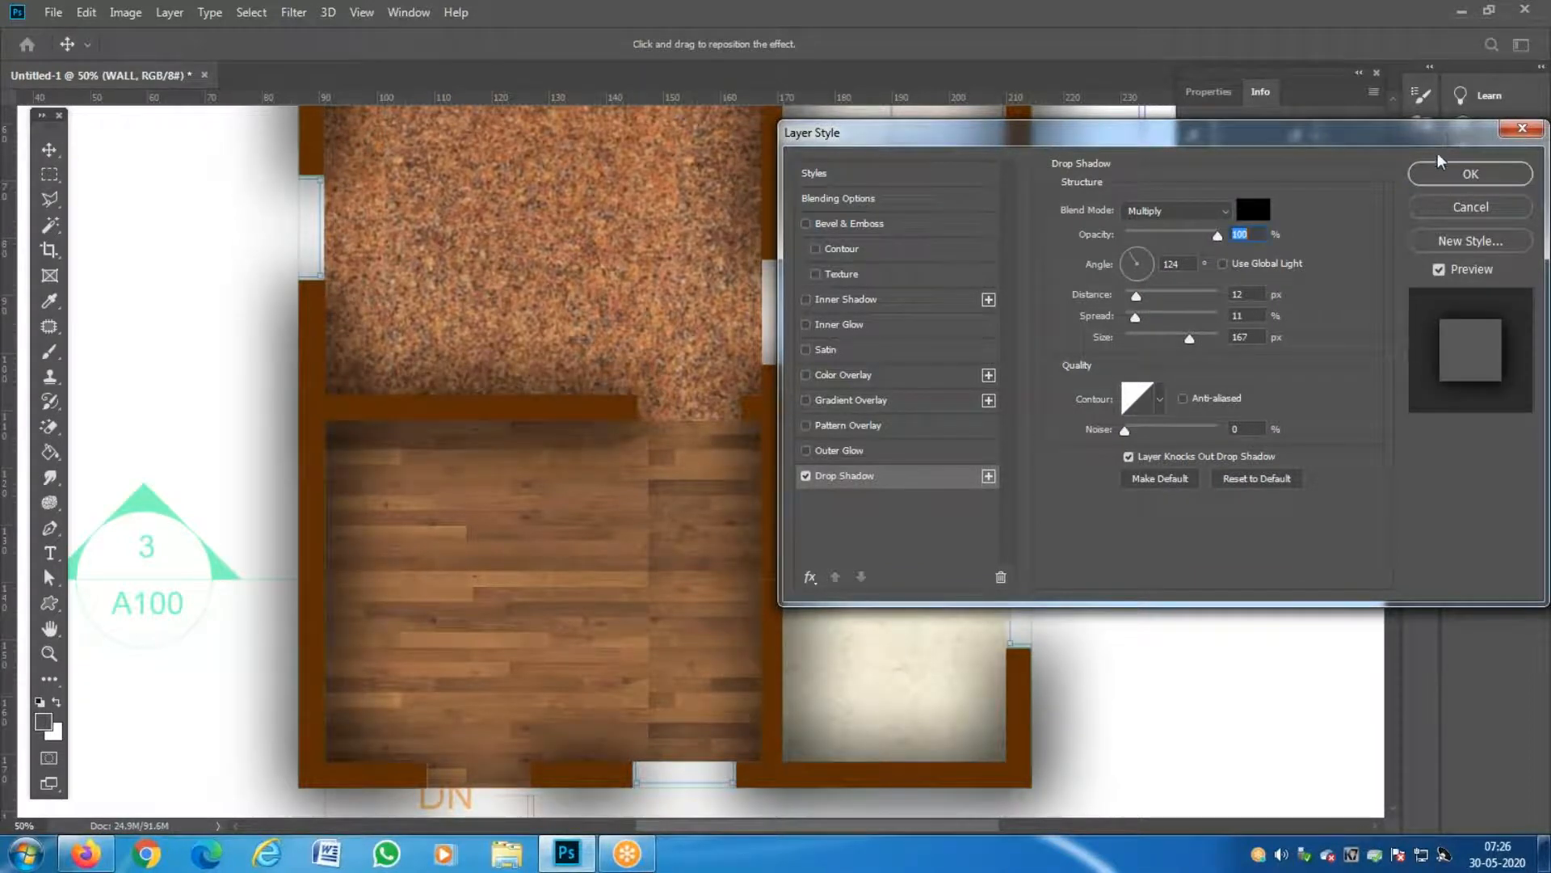
{"action": "left_click", "coordinate": [1454, 174]}
Reduce the opacity of the WALL layer's drop shadow to 88%.
{"action": "key", "text": "z"}
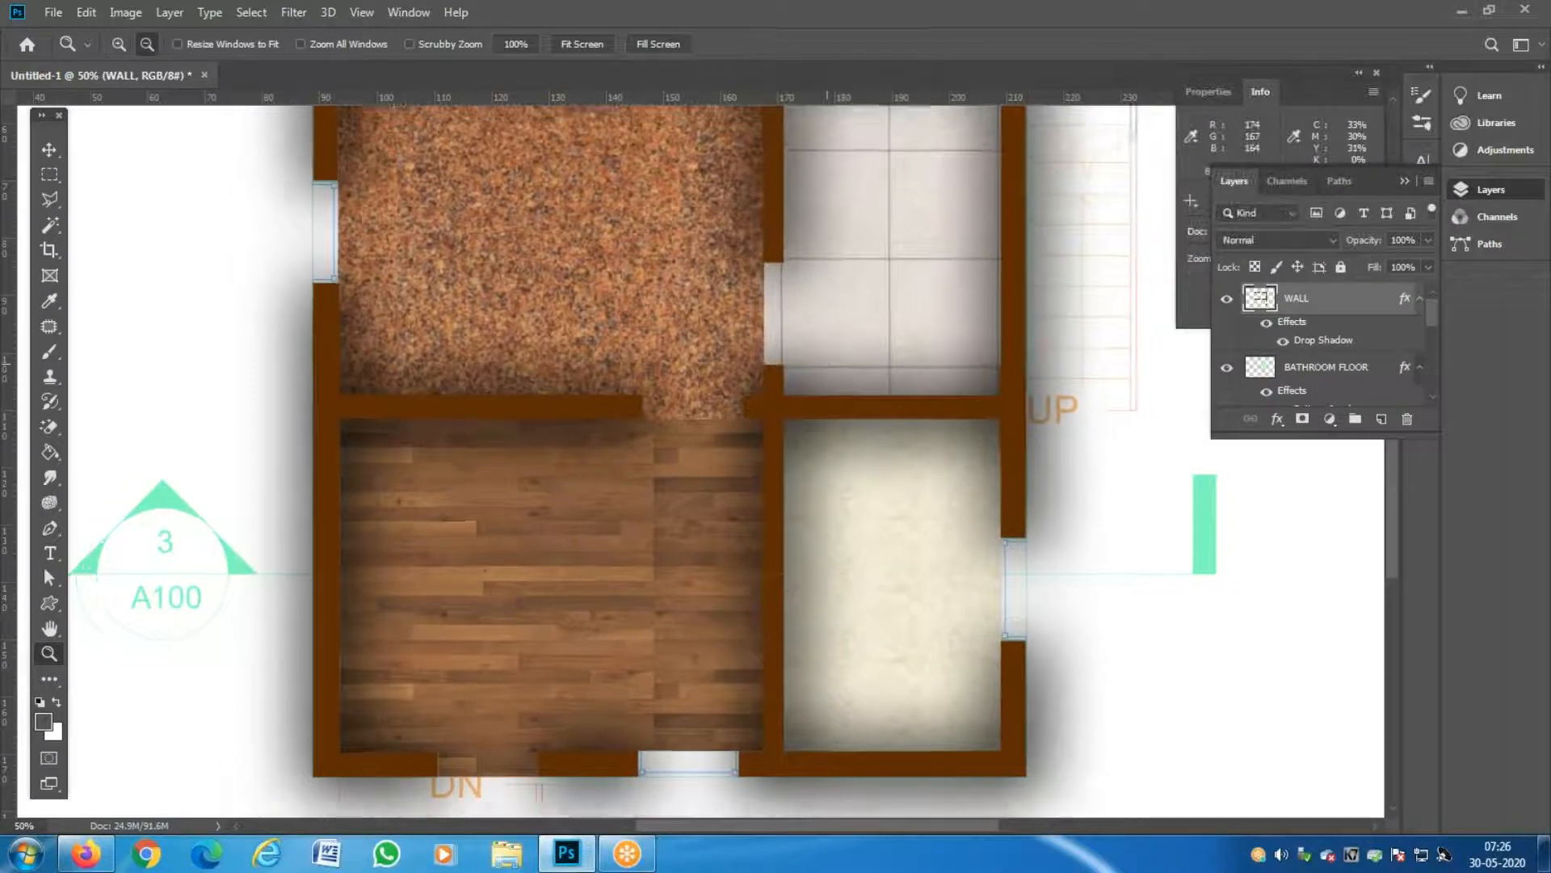
{"action": "left_click", "coordinate": [827, 363], "text": "alt"}
{"action": "left_click", "coordinate": [824, 360], "text": "alt"}
{"action": "left_click", "coordinate": [735, 368]}
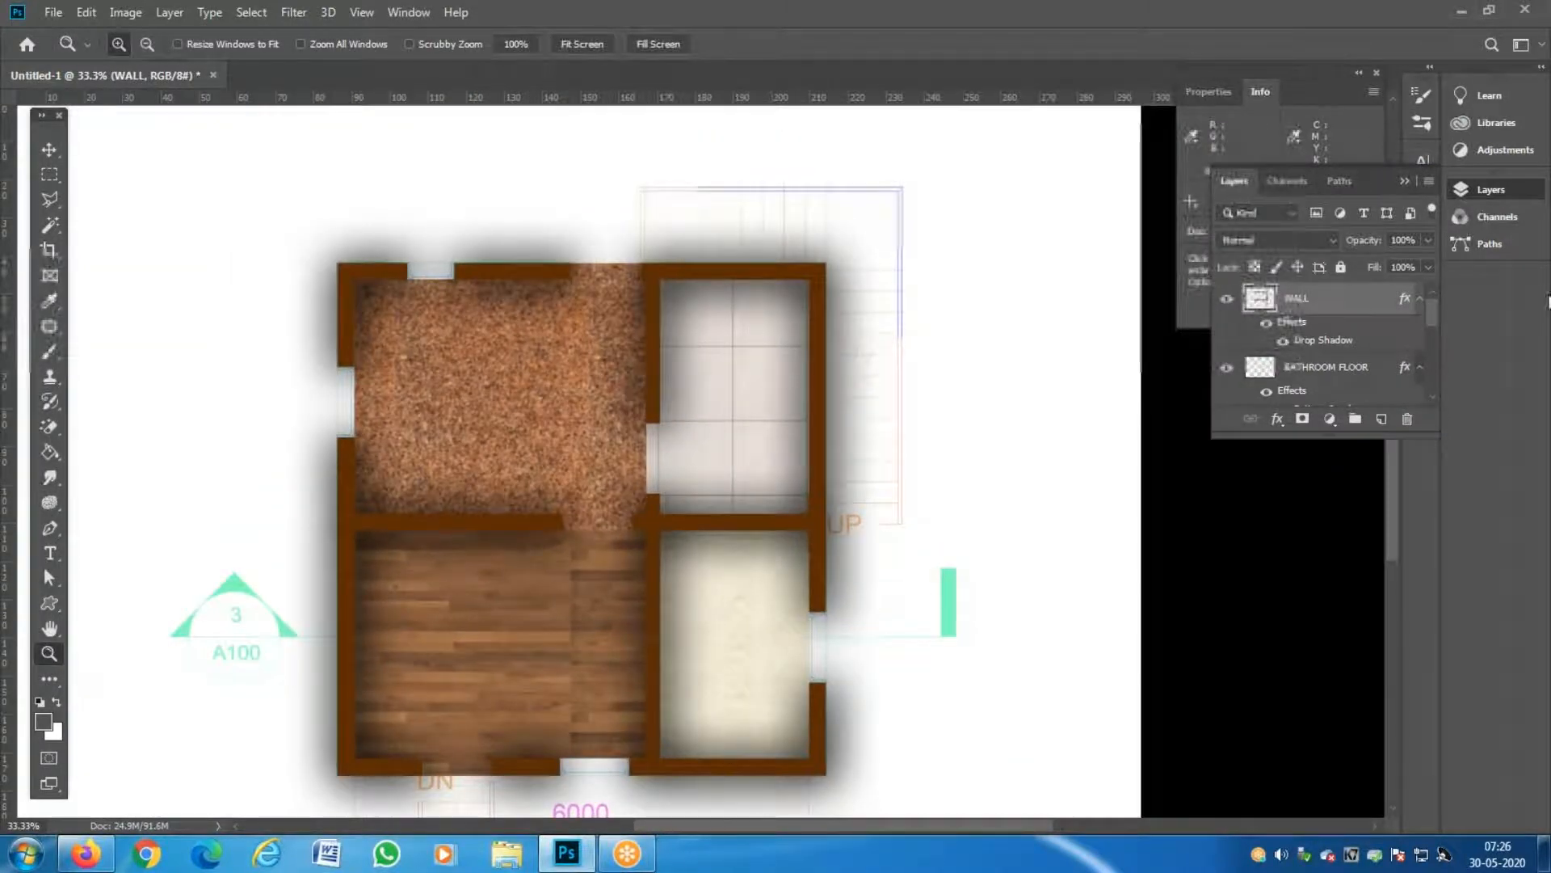
{"action": "double_click", "coordinate": [1383, 300]}
{"action": "left_click_drag", "start_coordinate": [1235, 282], "coordinate": [1225, 289]}
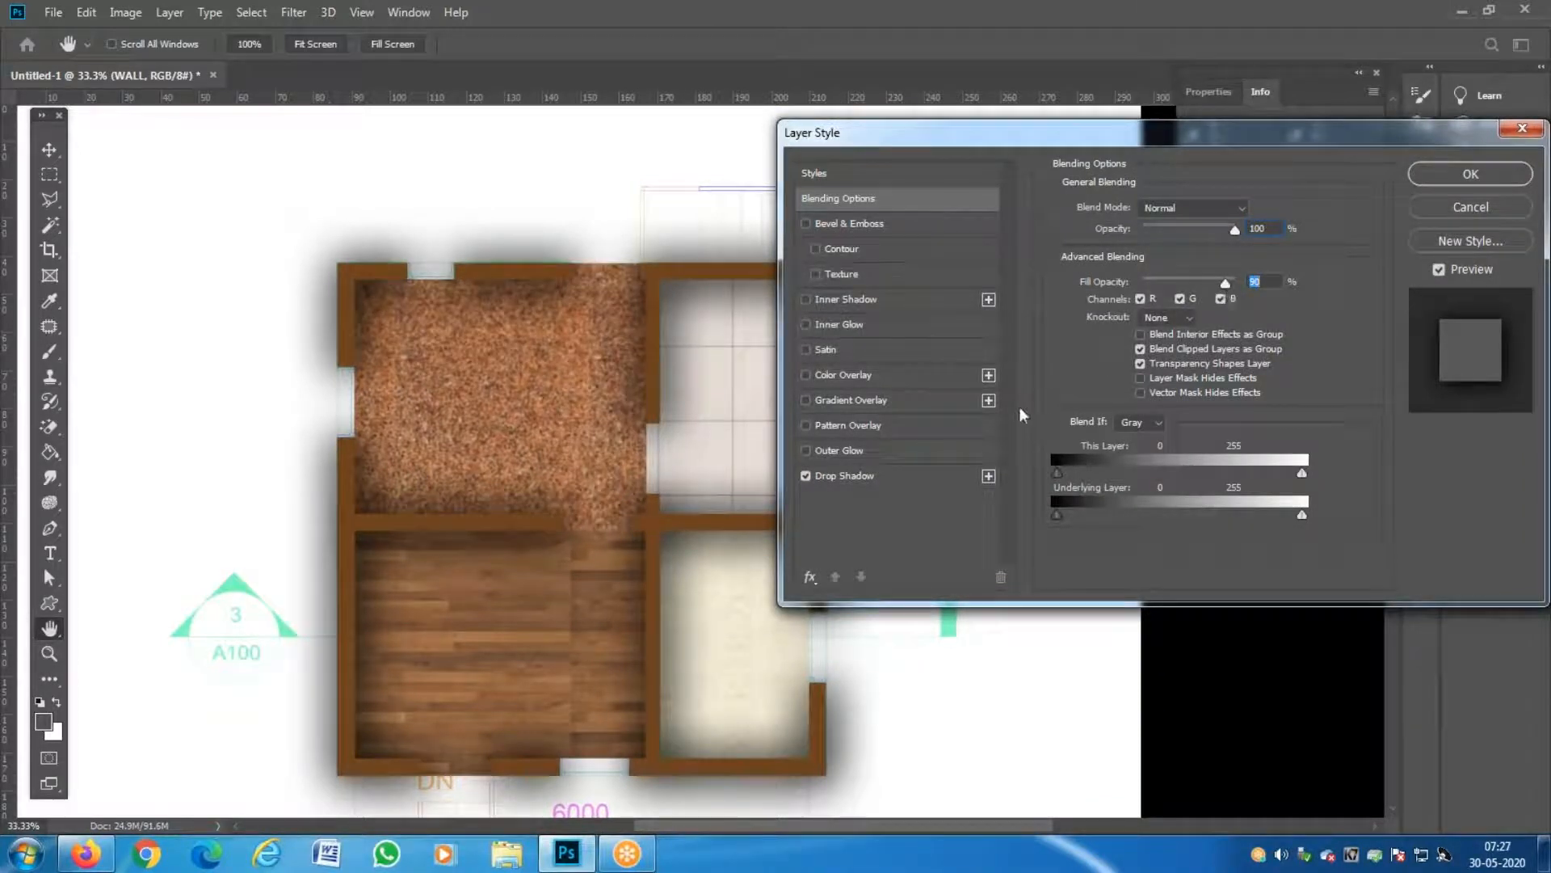
{"action": "left_click", "coordinate": [889, 475]}
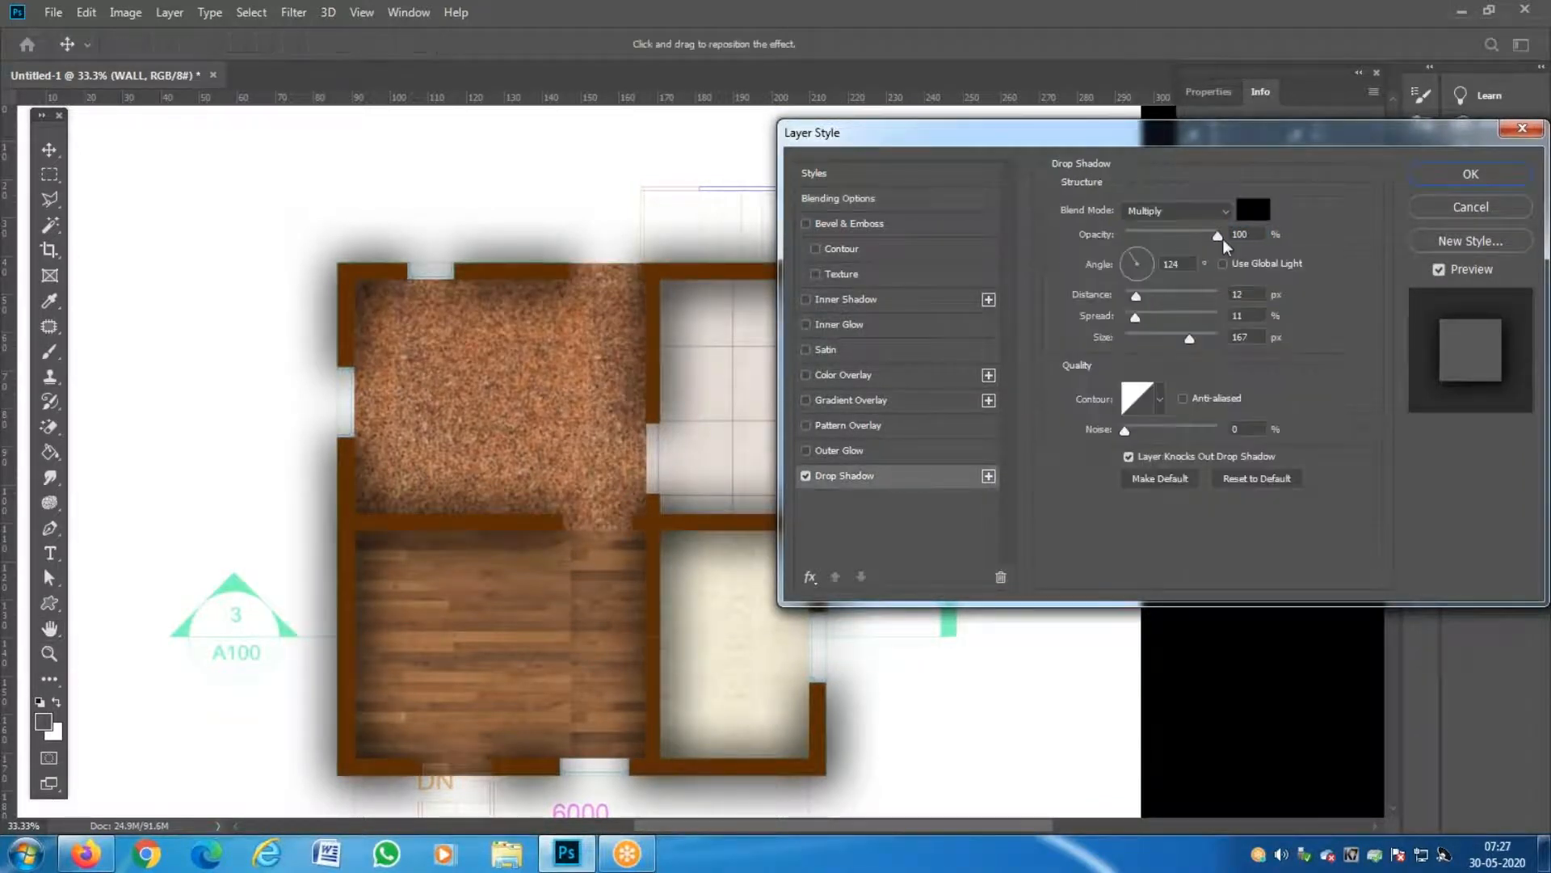
{"action": "left_click_drag", "start_coordinate": [1221, 242], "coordinate": [1206, 241]}
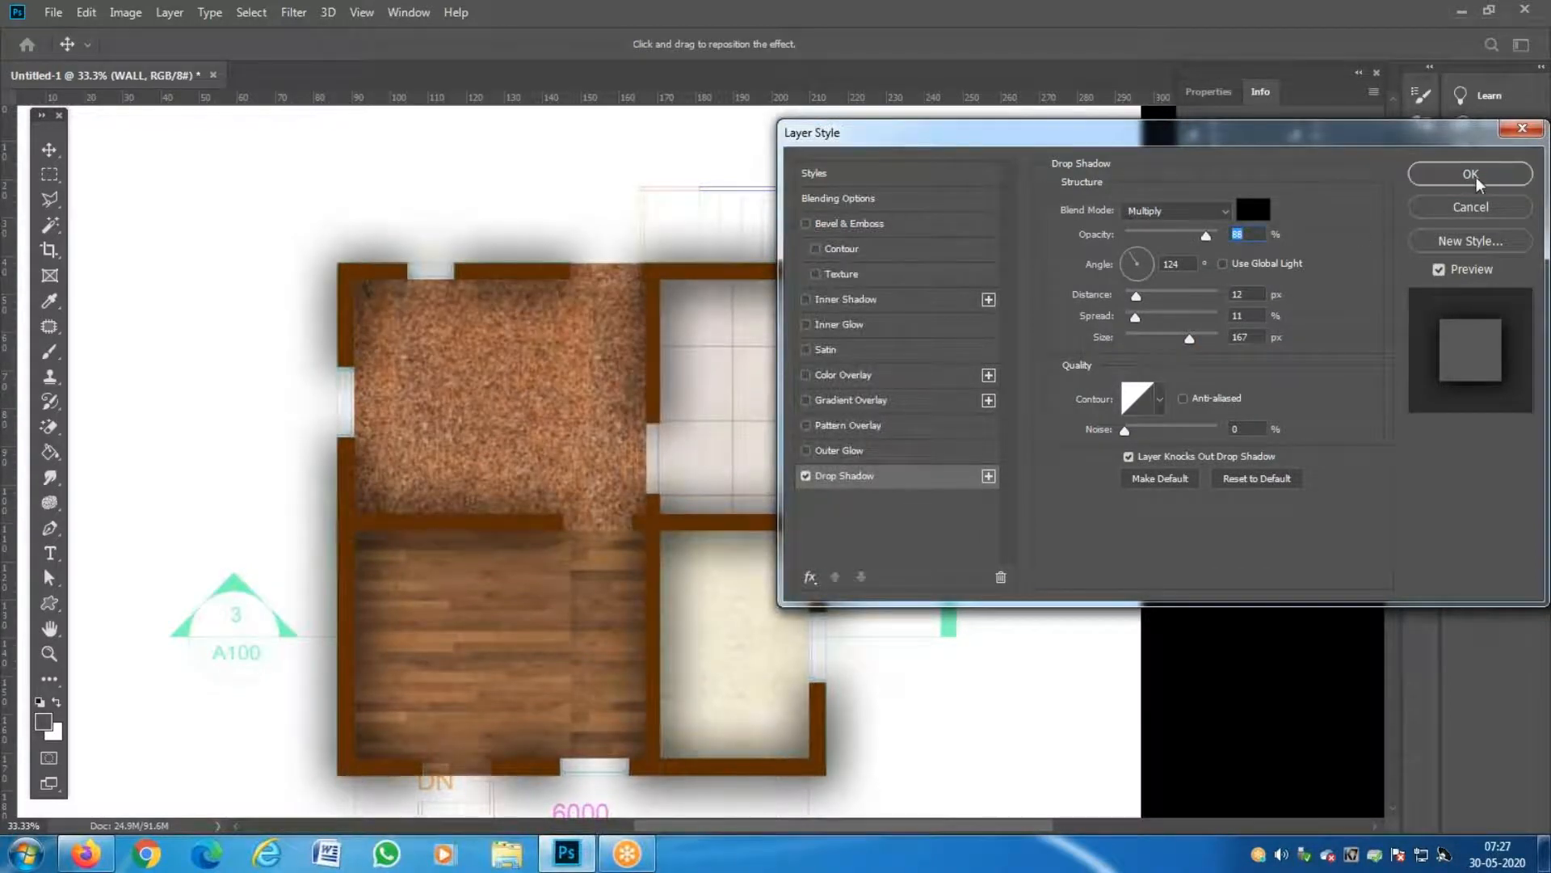
{"action": "left_click", "coordinate": [1474, 178]}
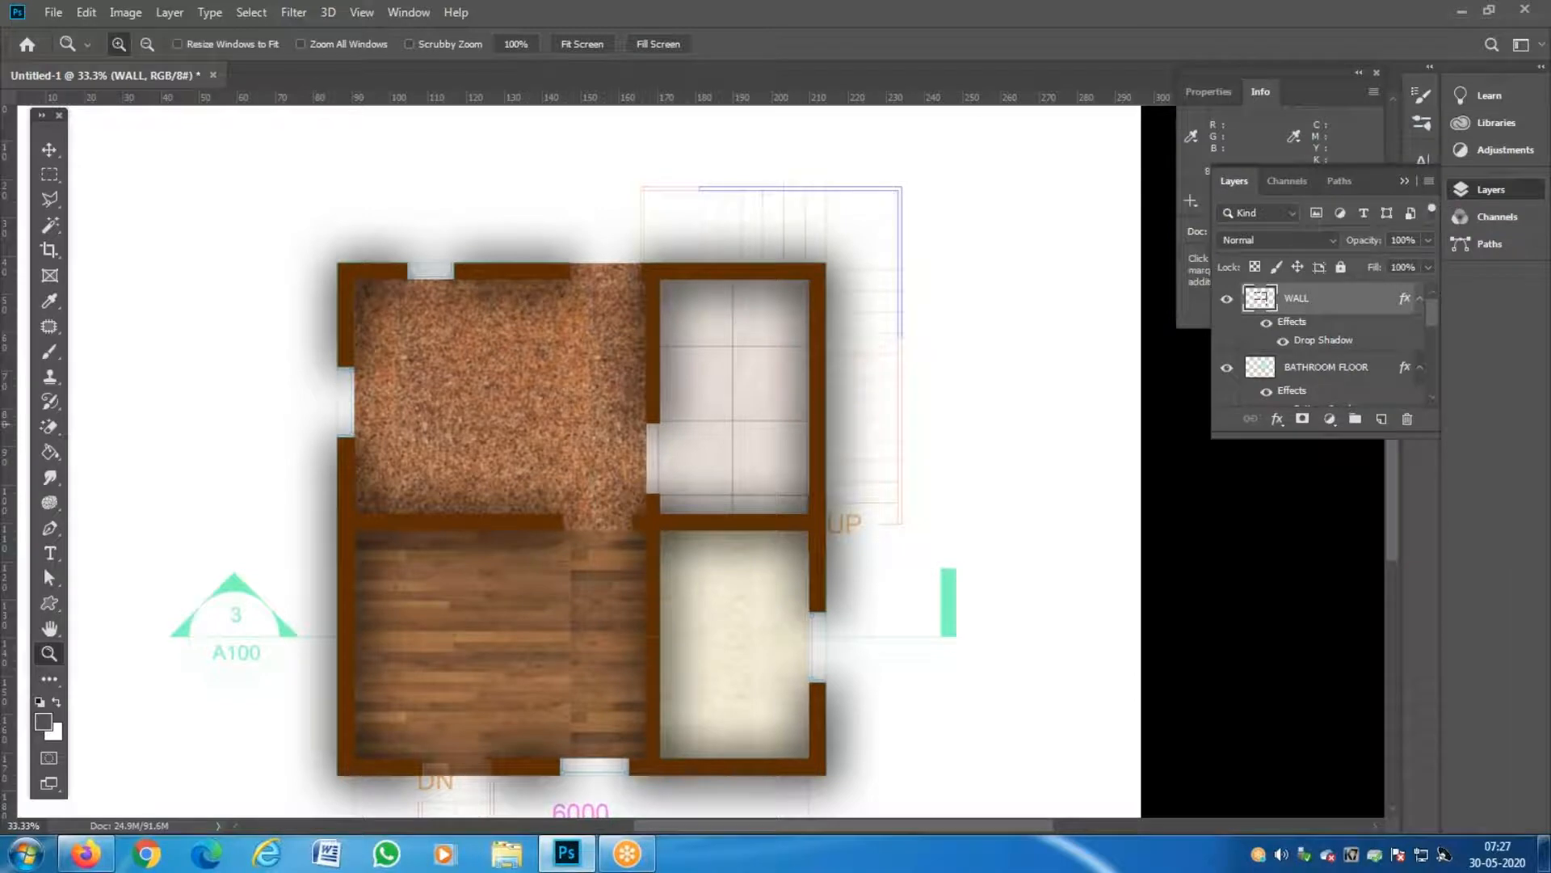
Cut a doorway in the wall between the wood-floored room and the cream-floored room, using a marquee sized to the bathroom door opening.
{"action": "left_click", "coordinate": [714, 610]}
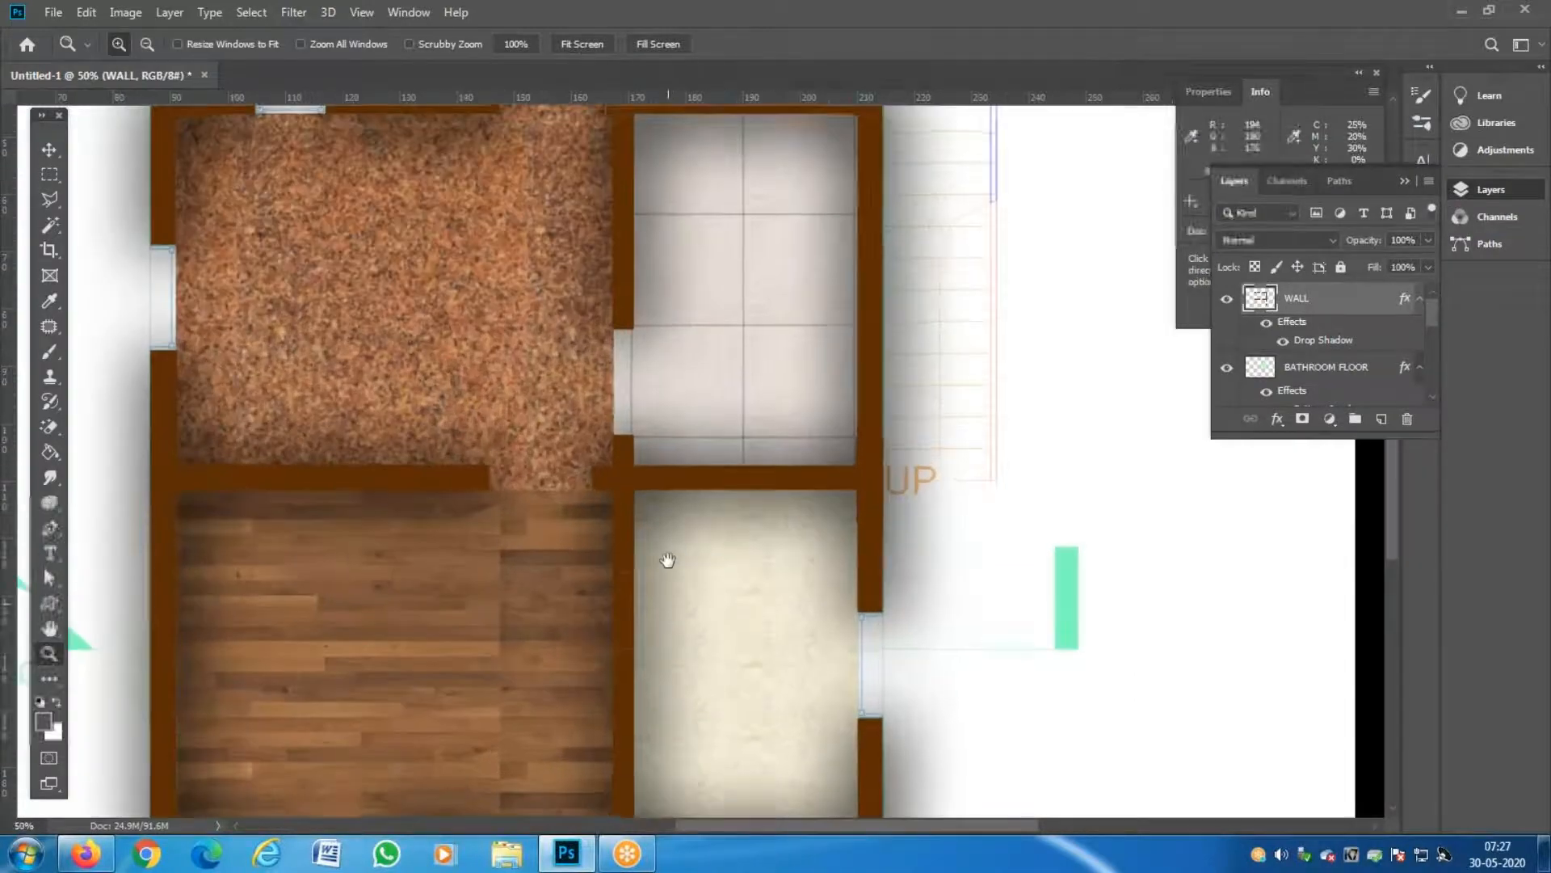
{"action": "left_click_drag", "start_coordinate": [667, 560], "coordinate": [657, 368]}
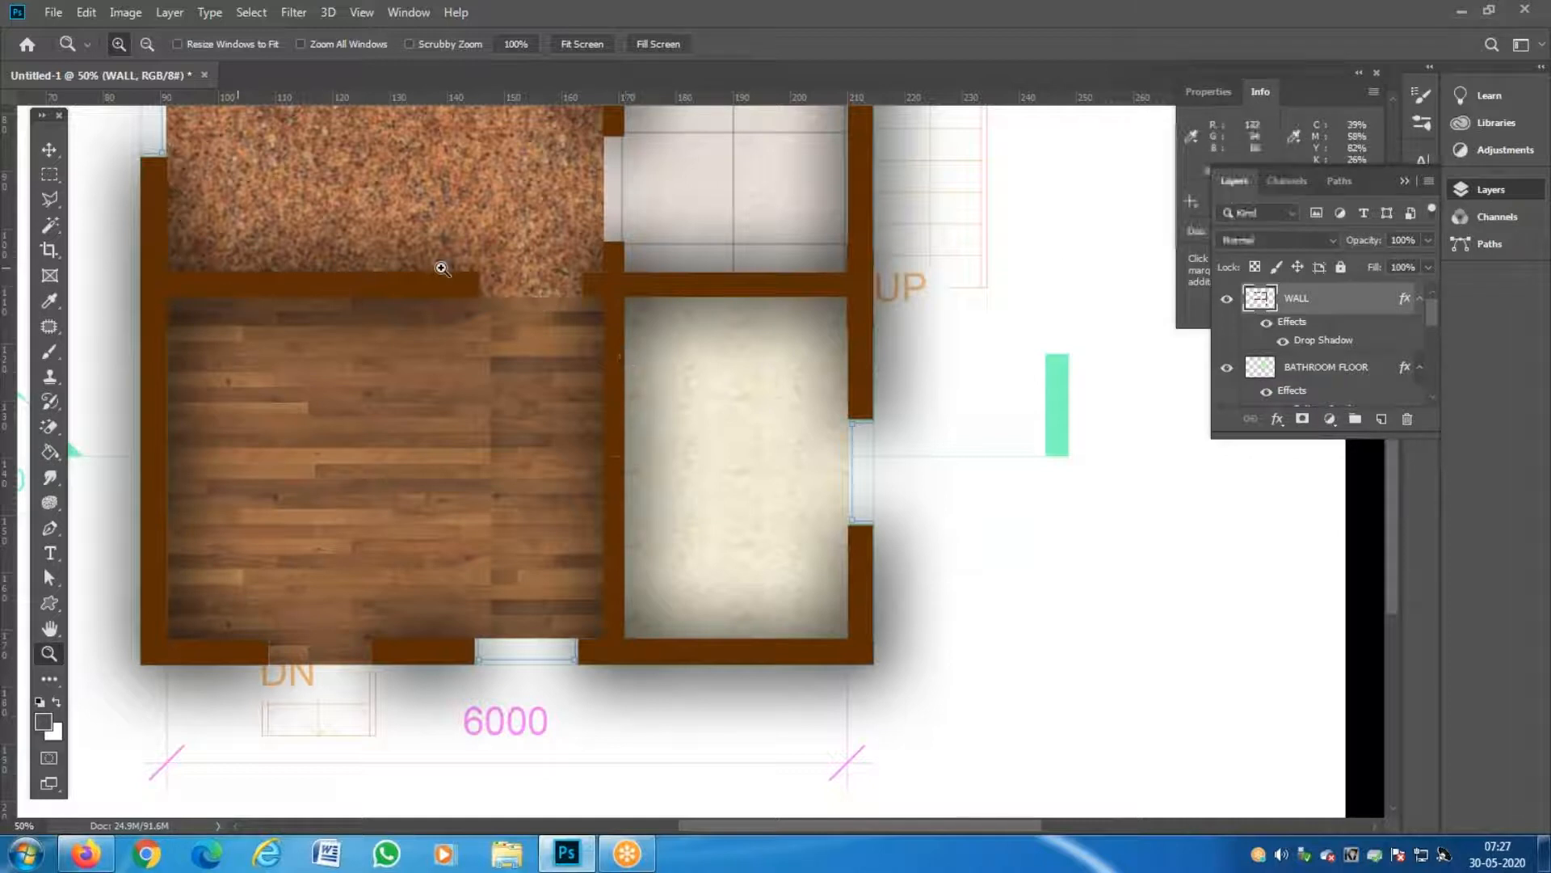
{"action": "left_click", "coordinate": [49, 174]}
{"action": "left_click_drag", "start_coordinate": [598, 313], "coordinate": [644, 435]}
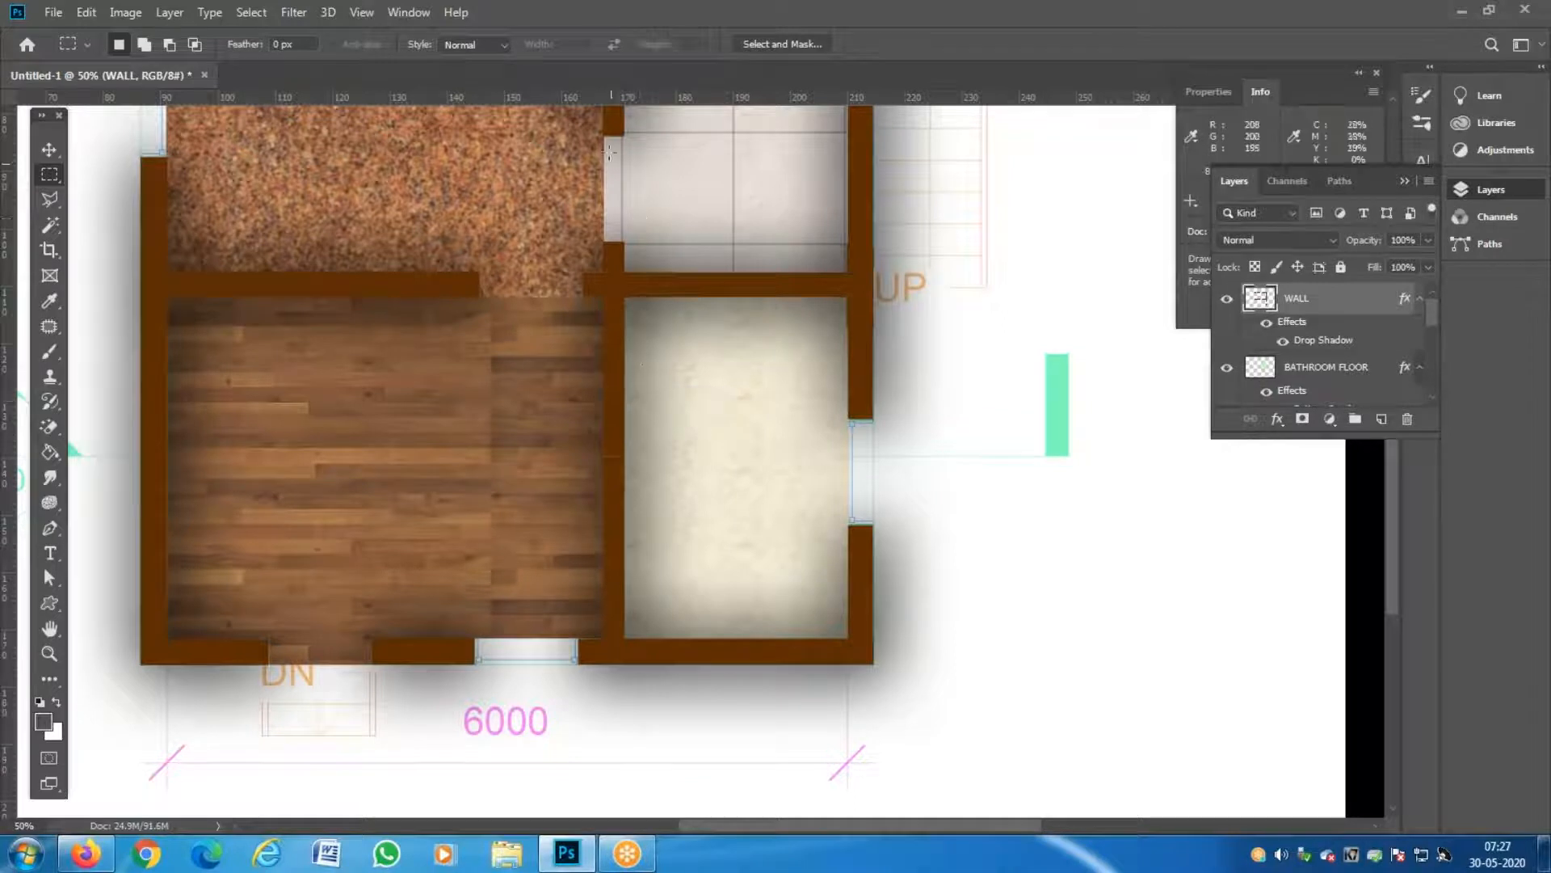
{"action": "left_click_drag", "start_coordinate": [603, 132], "coordinate": [648, 242]}
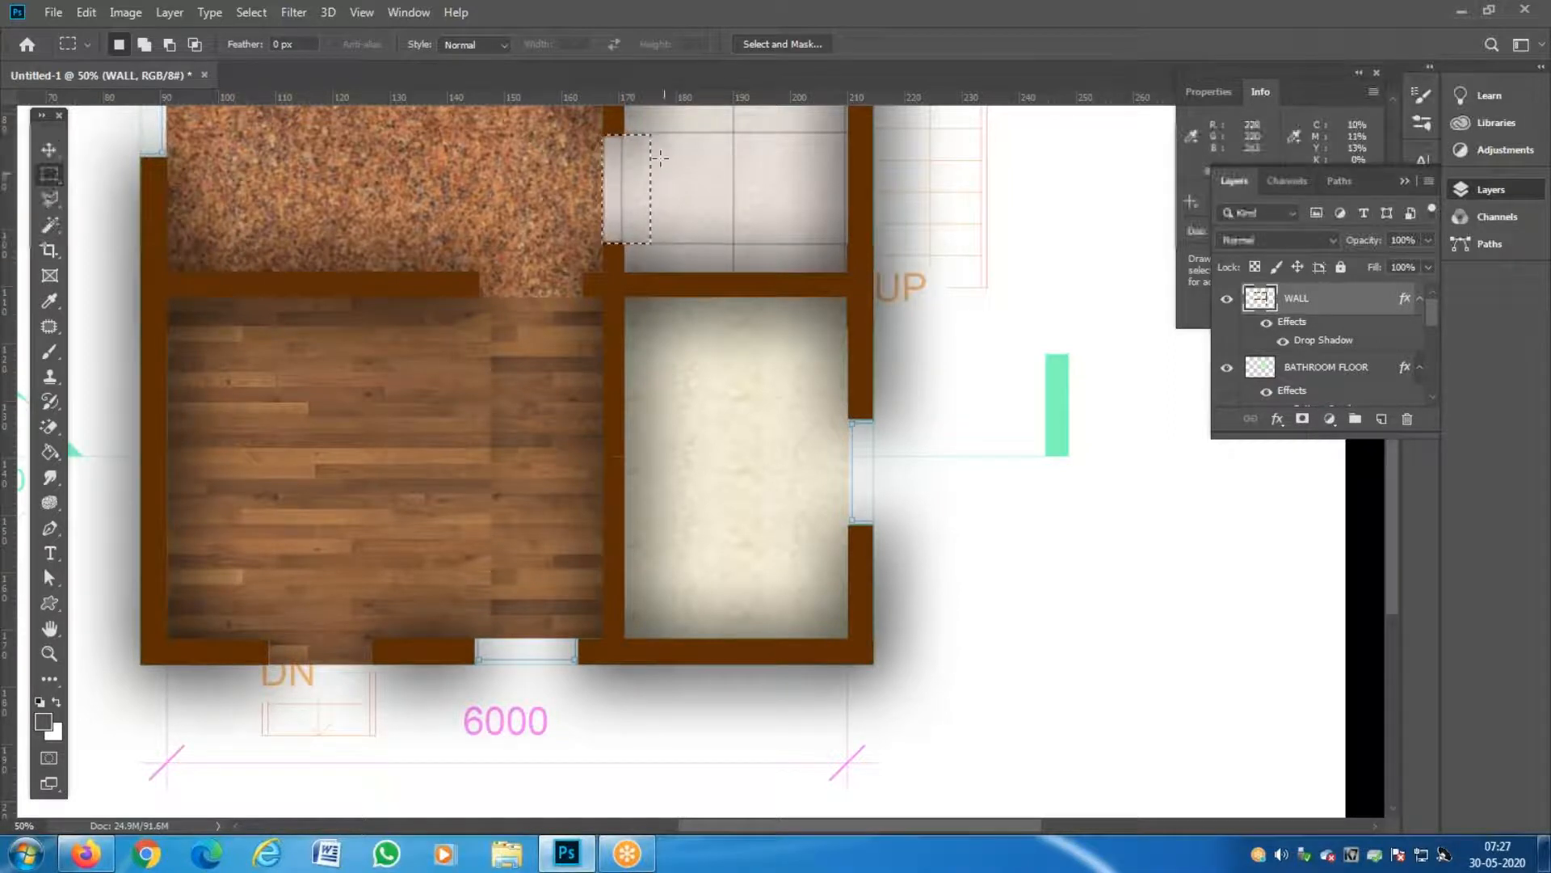
{"action": "left_click_drag", "start_coordinate": [581, 126], "coordinate": [686, 140]}
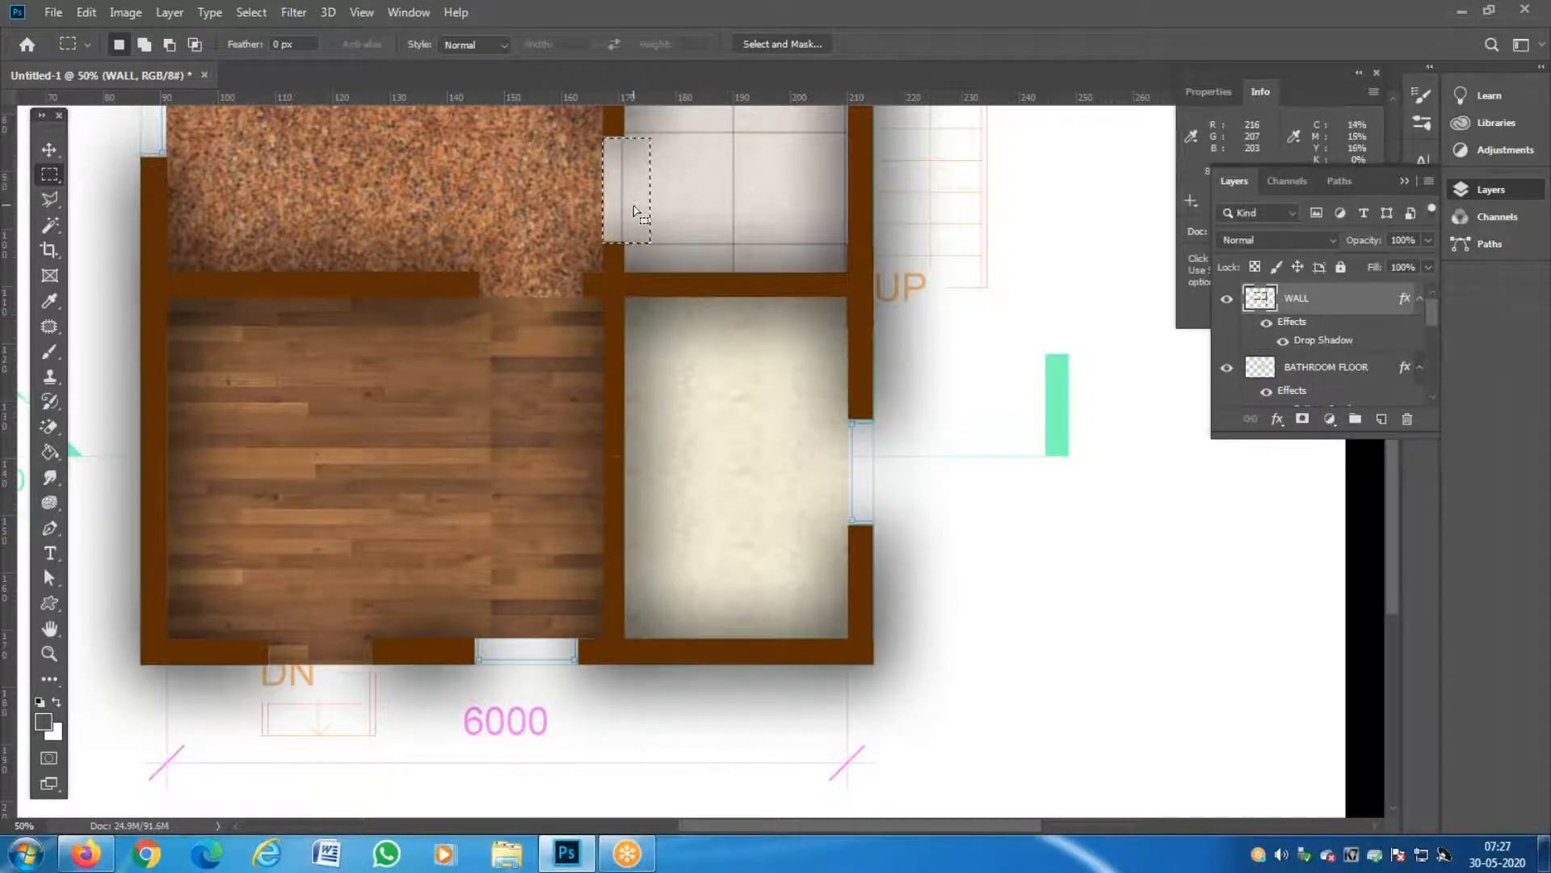
{"action": "left_click_drag", "start_coordinate": [635, 211], "coordinate": [630, 379]}
{"action": "key", "text": "Delete"}
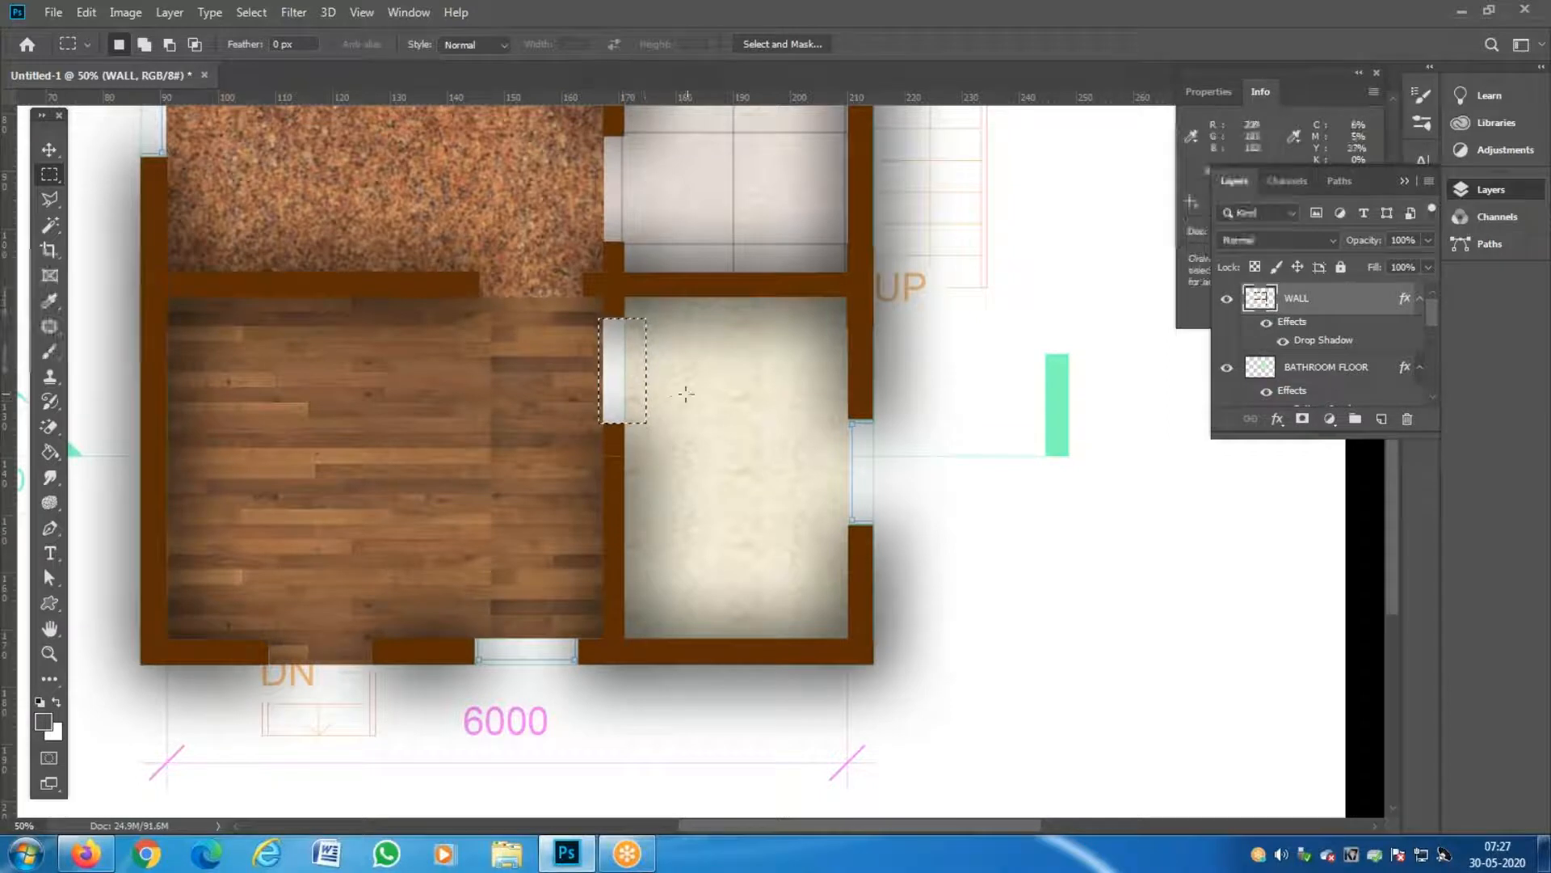
{"action": "key", "text": "ctrl+d"}
Fill the doorway gap between the wood-floored room and the cream-floored room on the STUDY FLOOR layer so its pattern covers the opening, then deselect.
{"action": "key", "text": "z"}
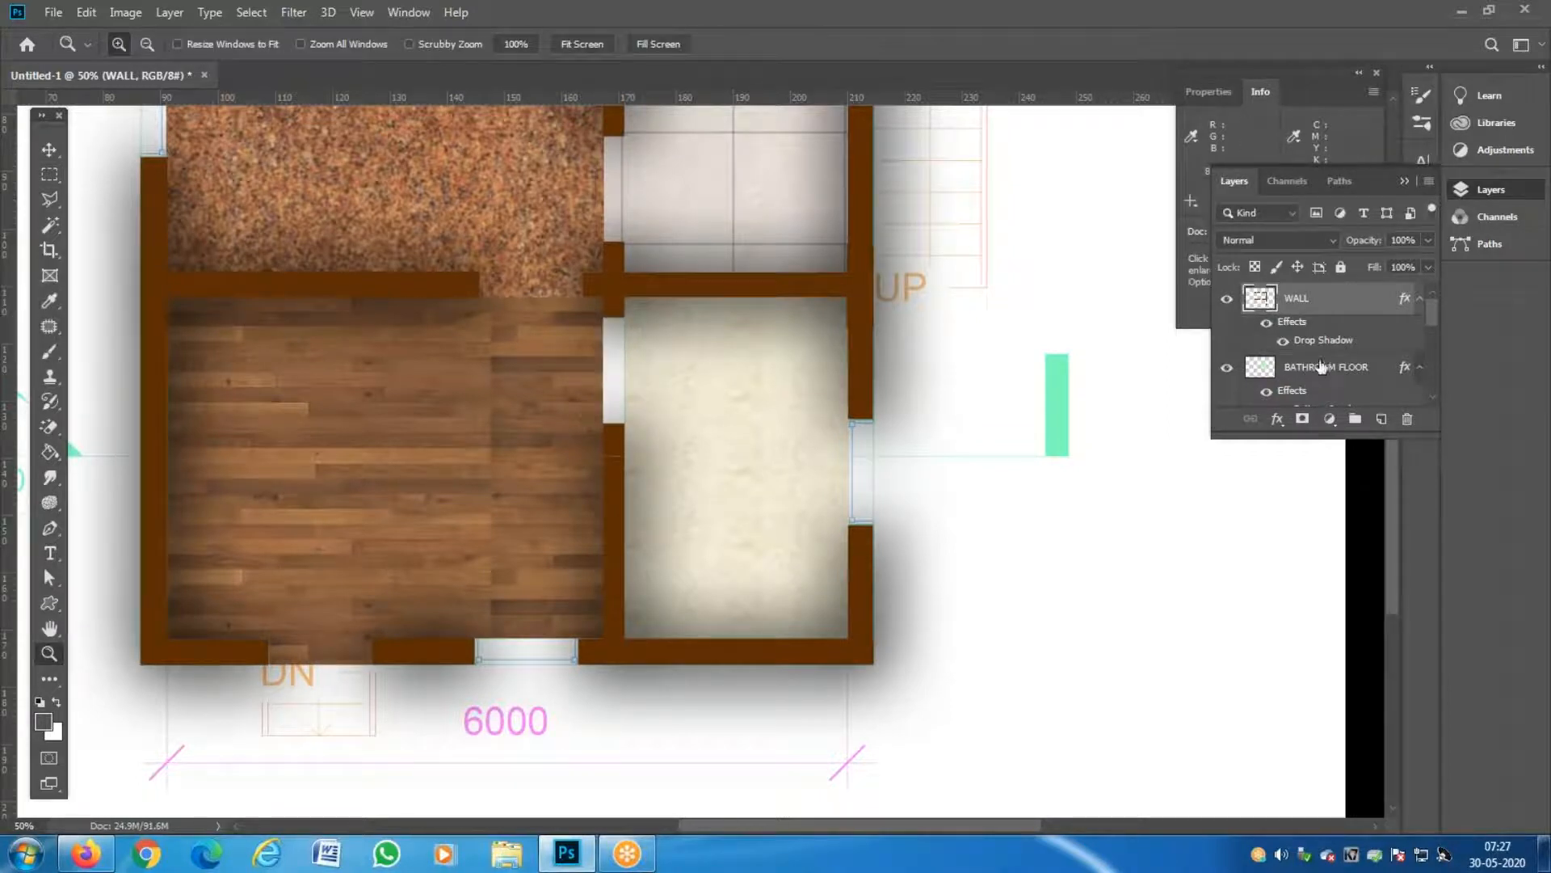
{"action": "left_click", "coordinate": [48, 149]}
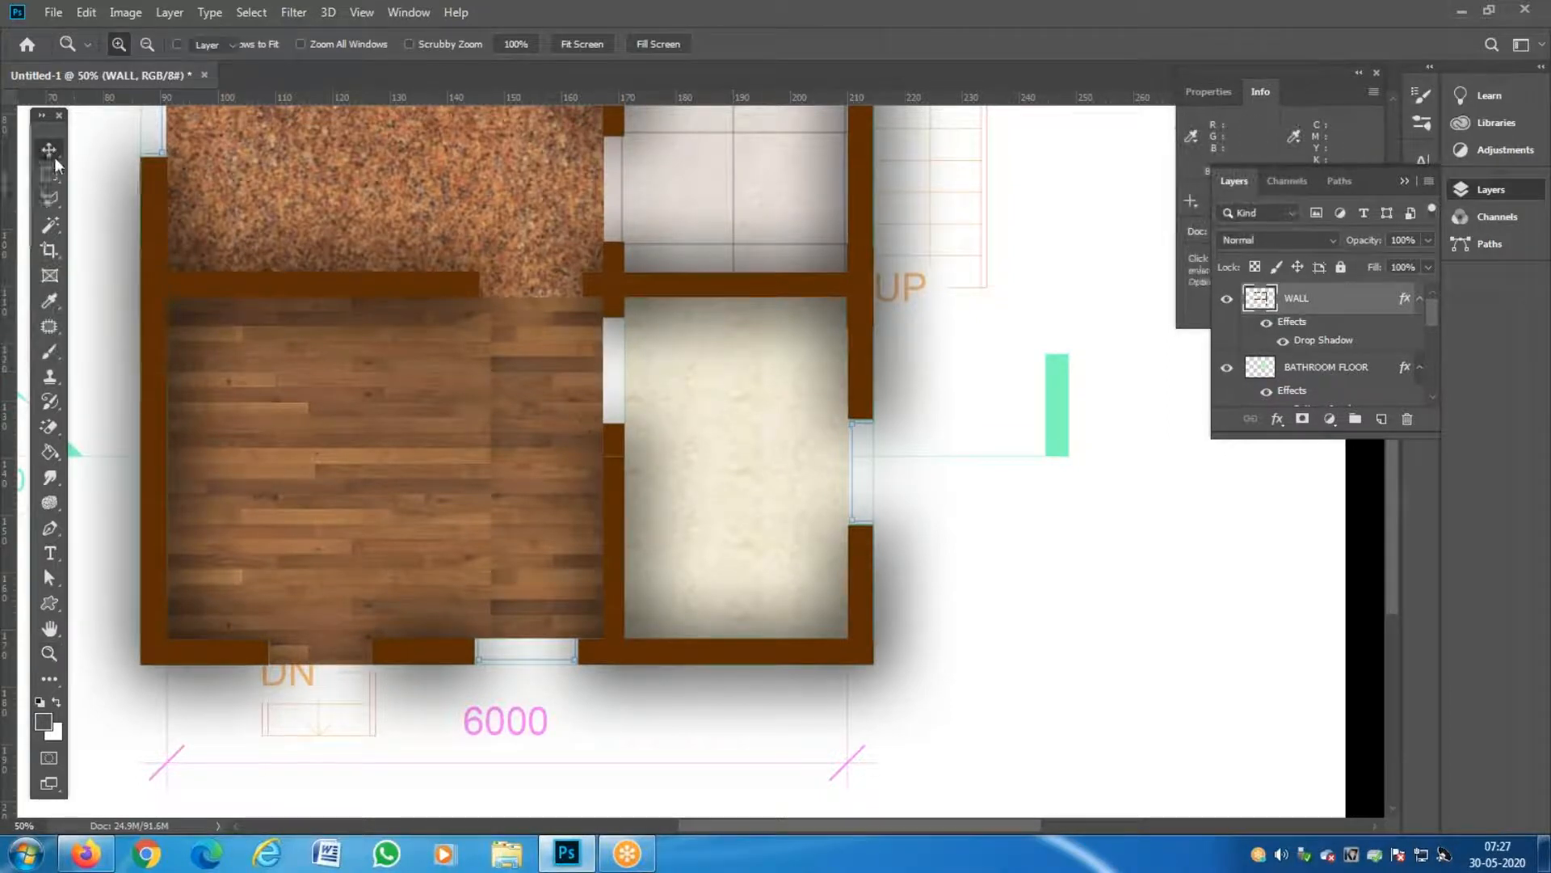
{"action": "right_click", "coordinate": [721, 396]}
{"action": "left_click", "coordinate": [739, 400]}
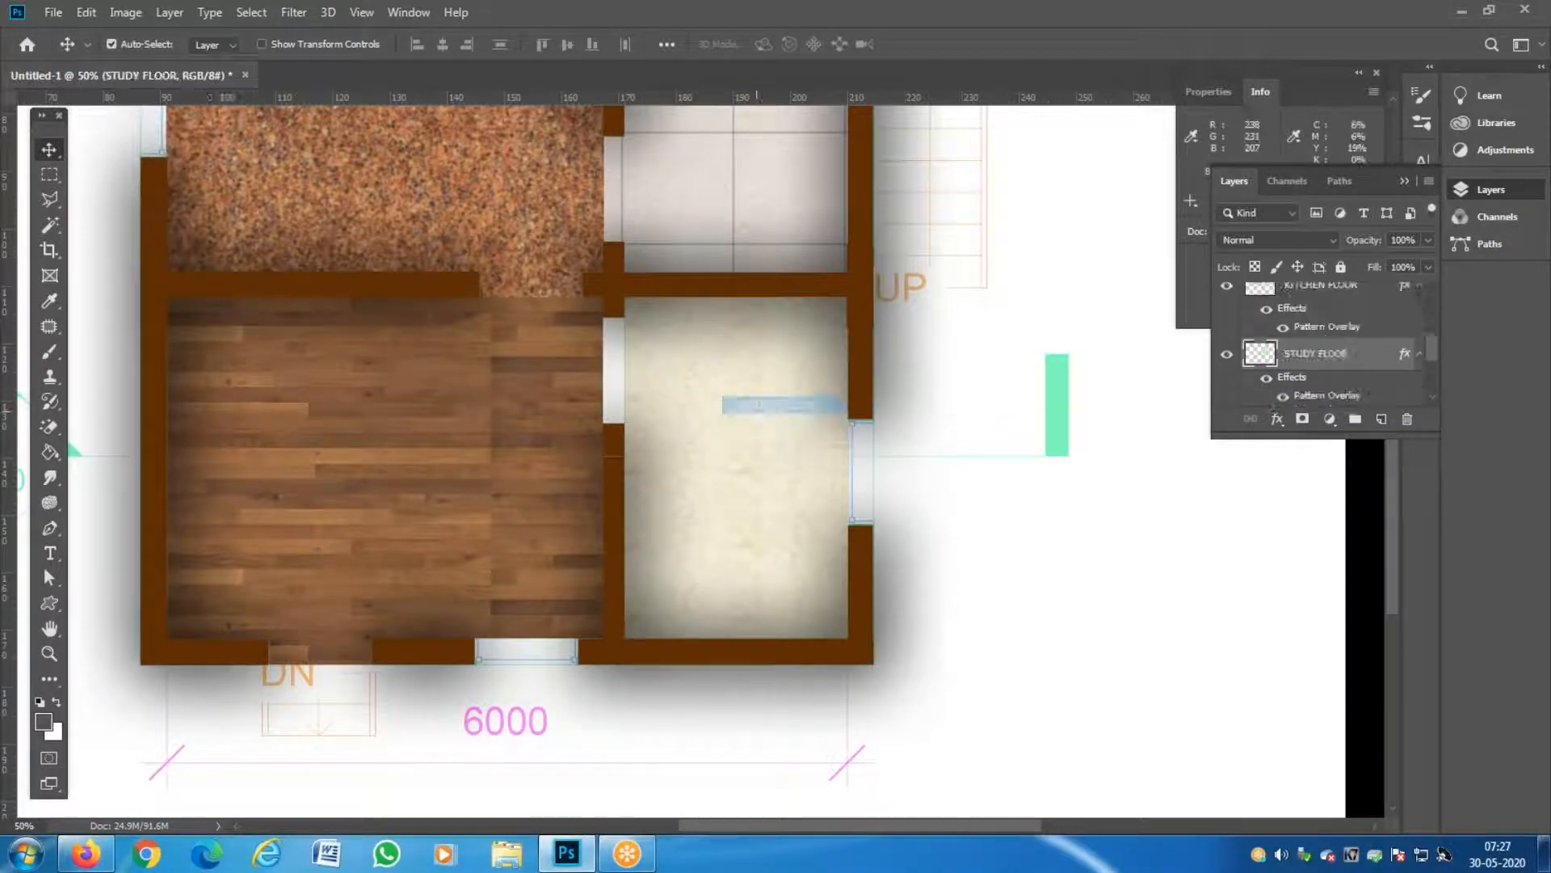
{"action": "key", "text": "z"}
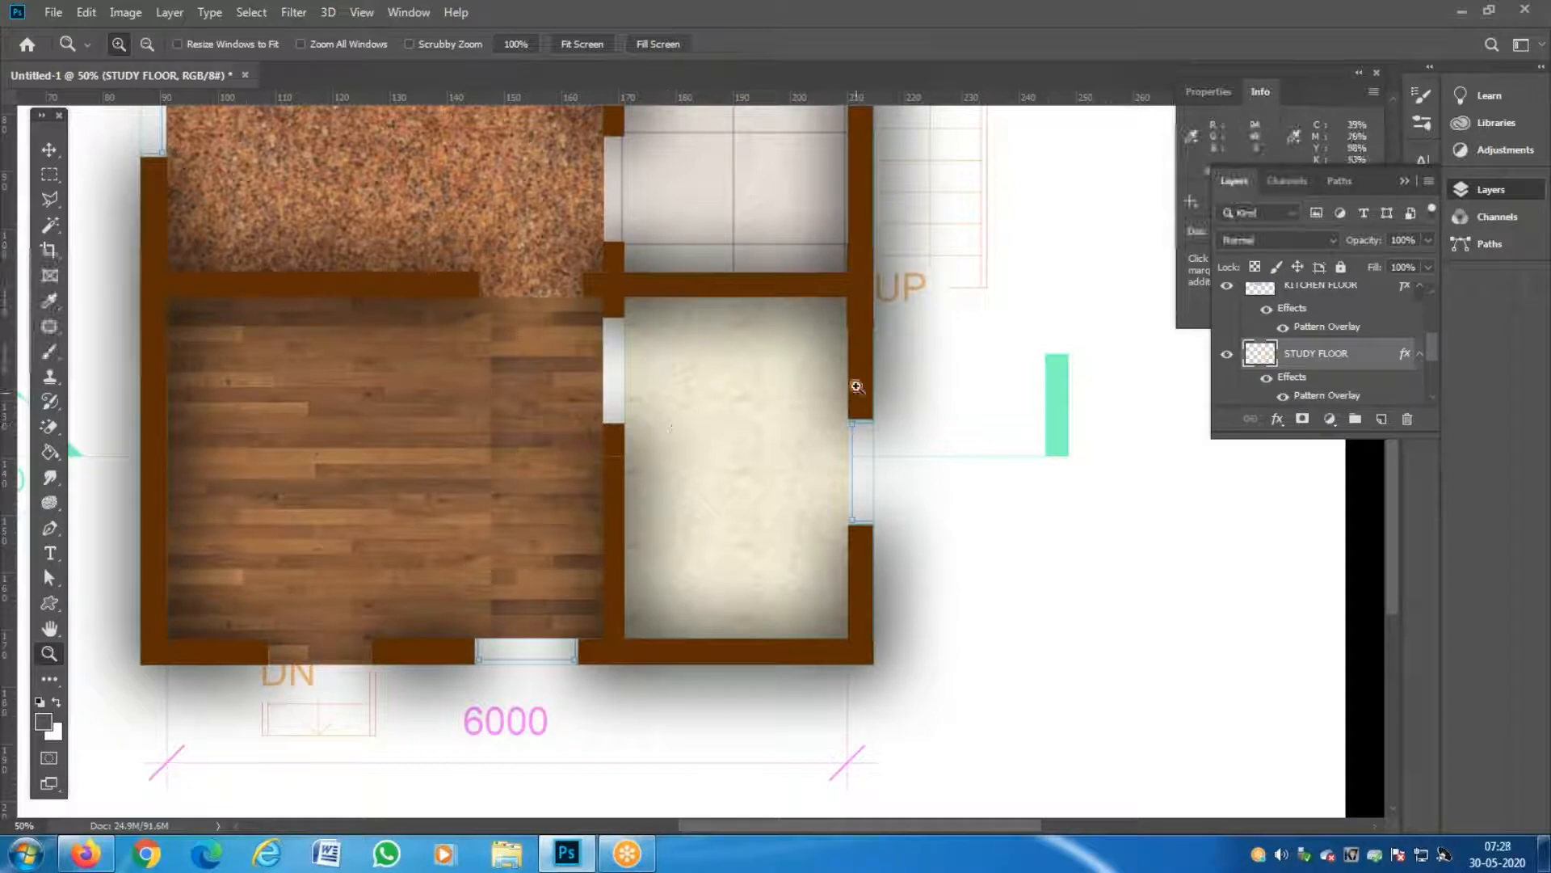
{"action": "left_click", "coordinate": [648, 383]}
{"action": "left_click", "coordinate": [648, 383]}
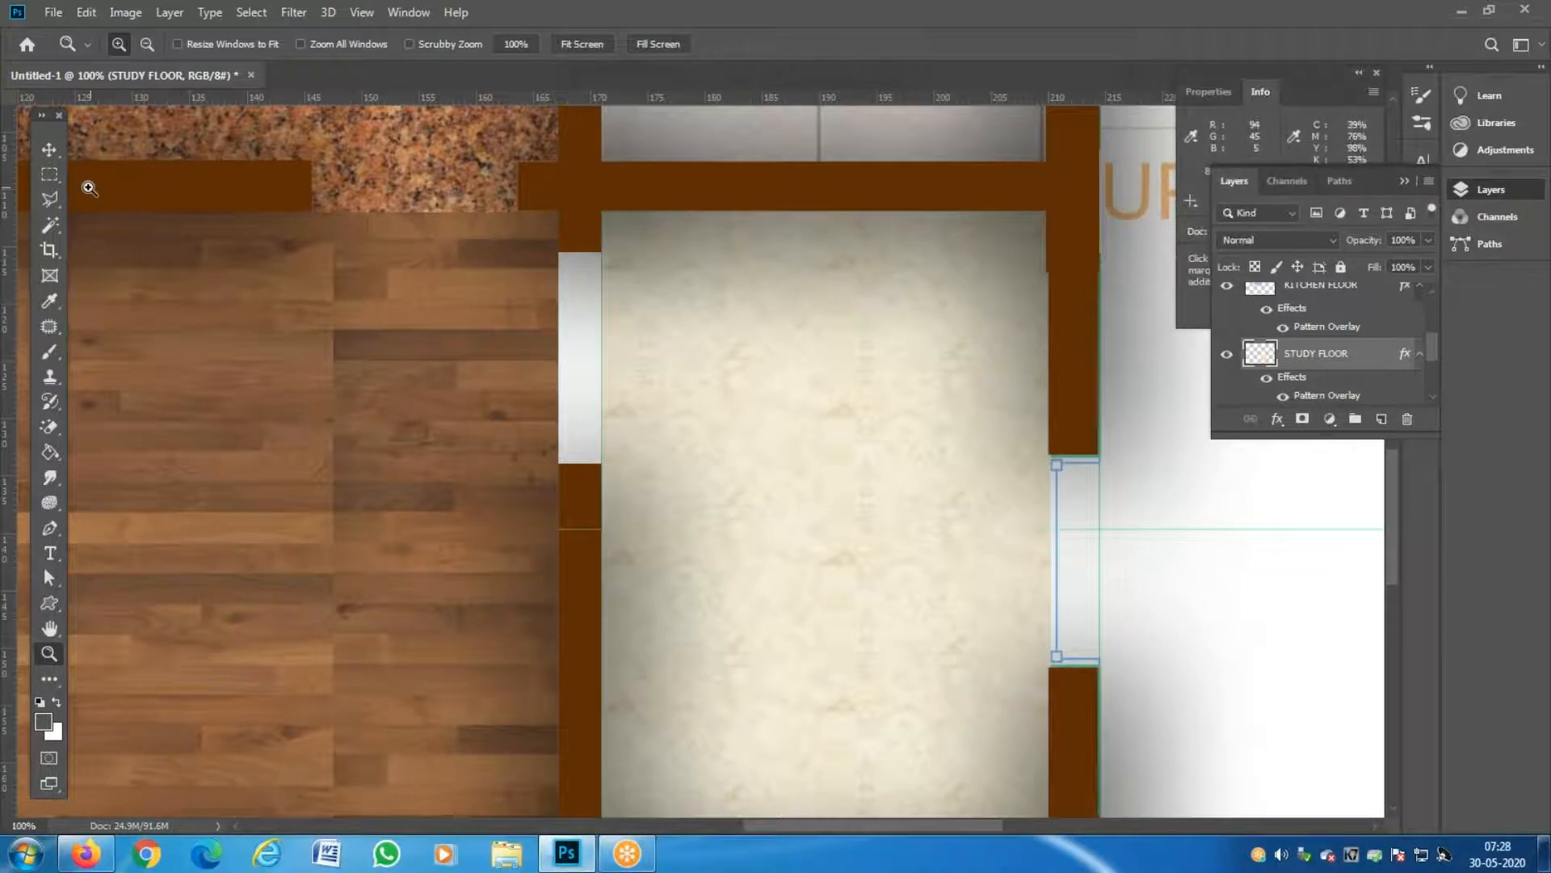
{"action": "left_click", "coordinate": [50, 175]}
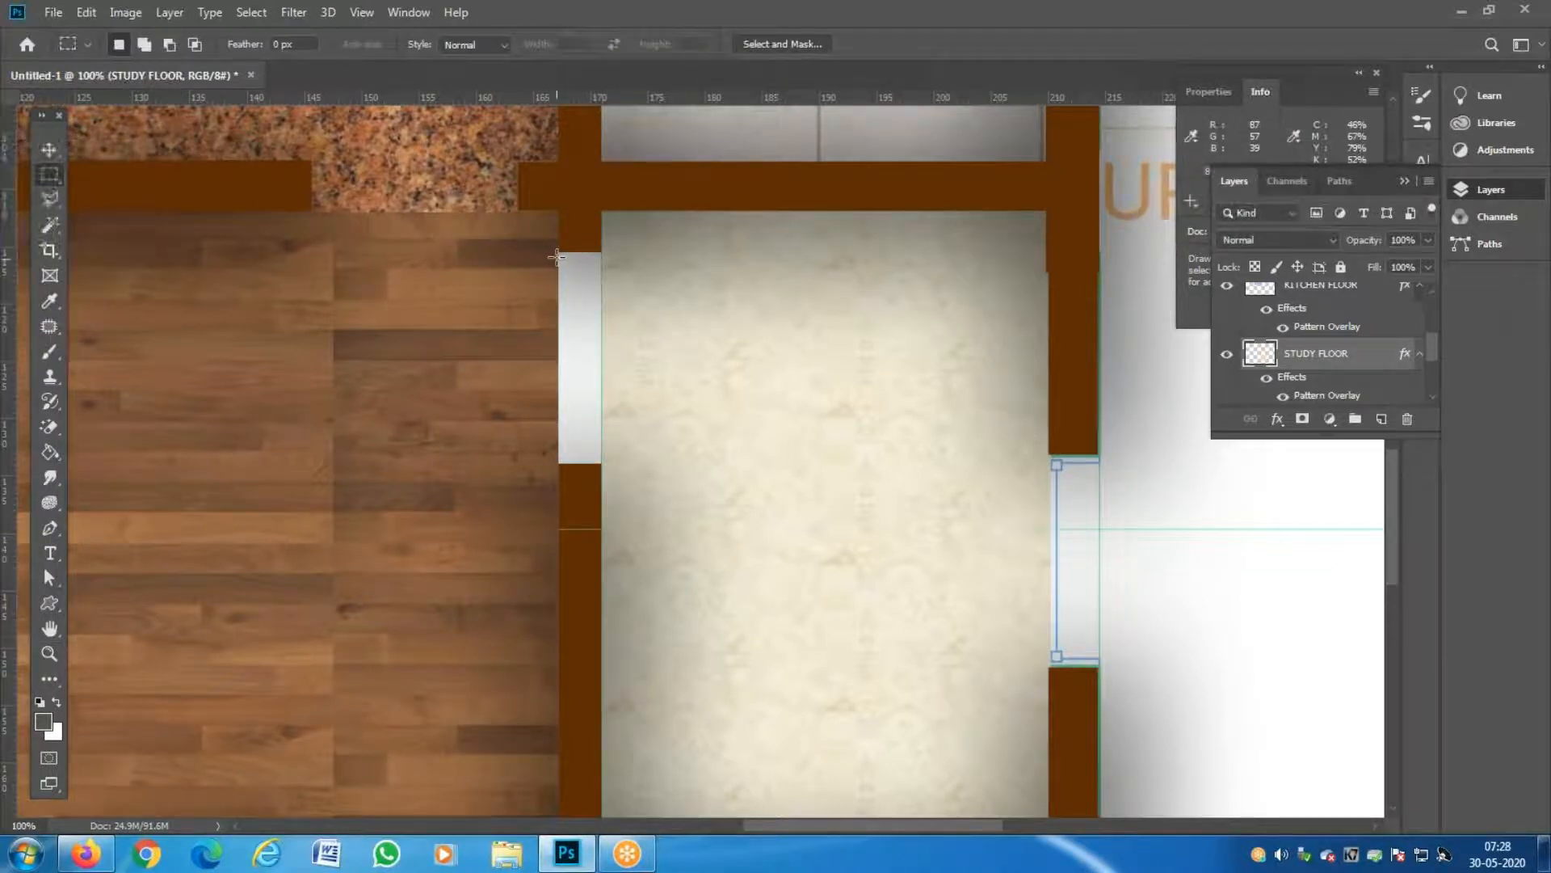
{"action": "left_click_drag", "start_coordinate": [566, 261], "coordinate": [601, 463]}
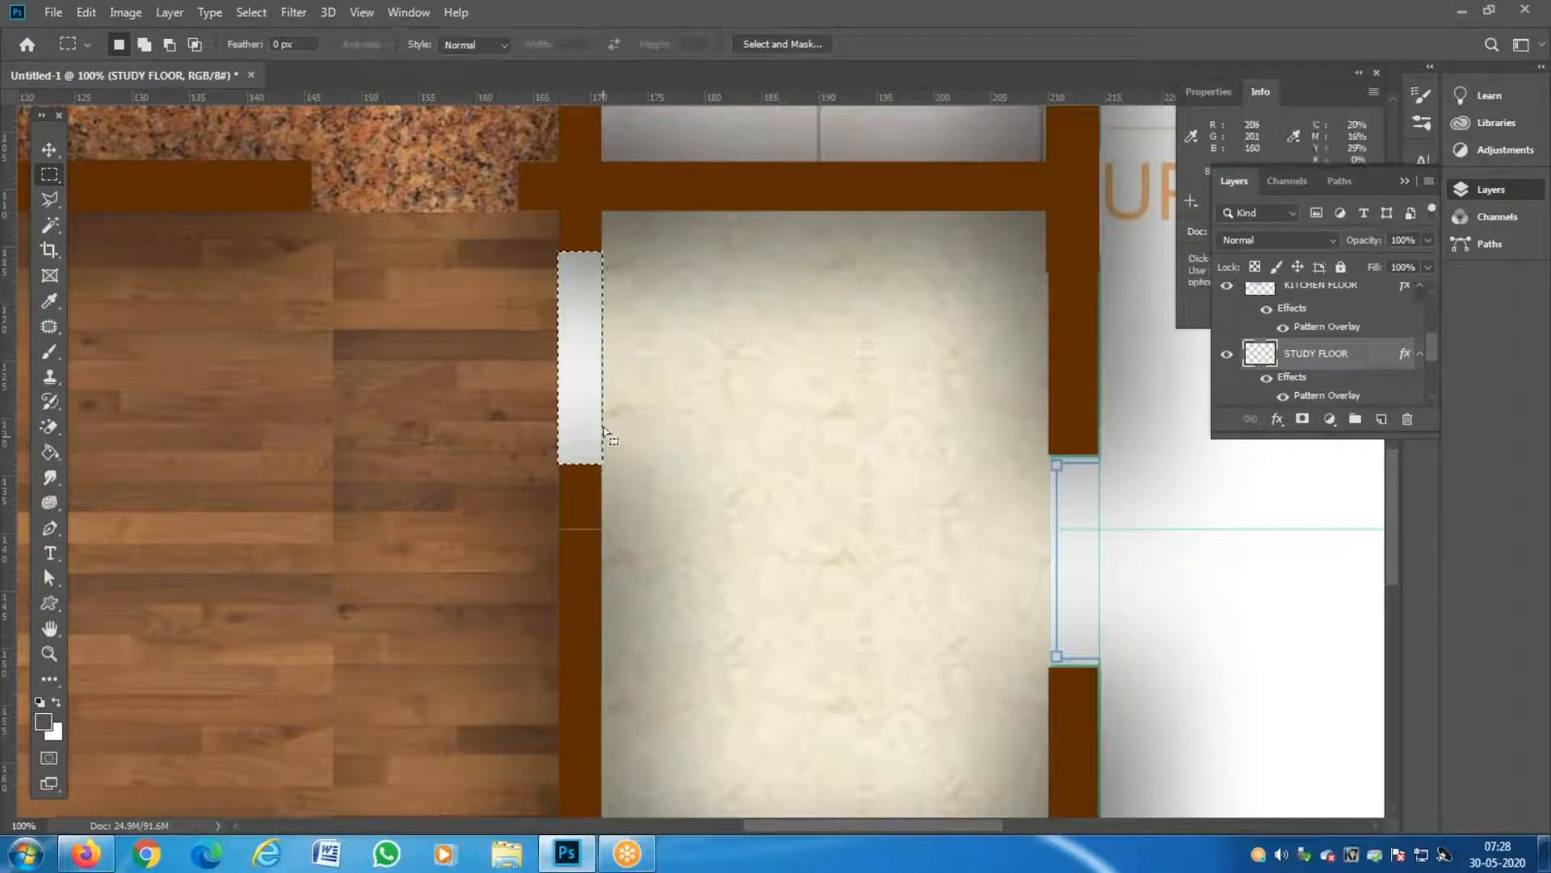
{"action": "key", "text": "g"}
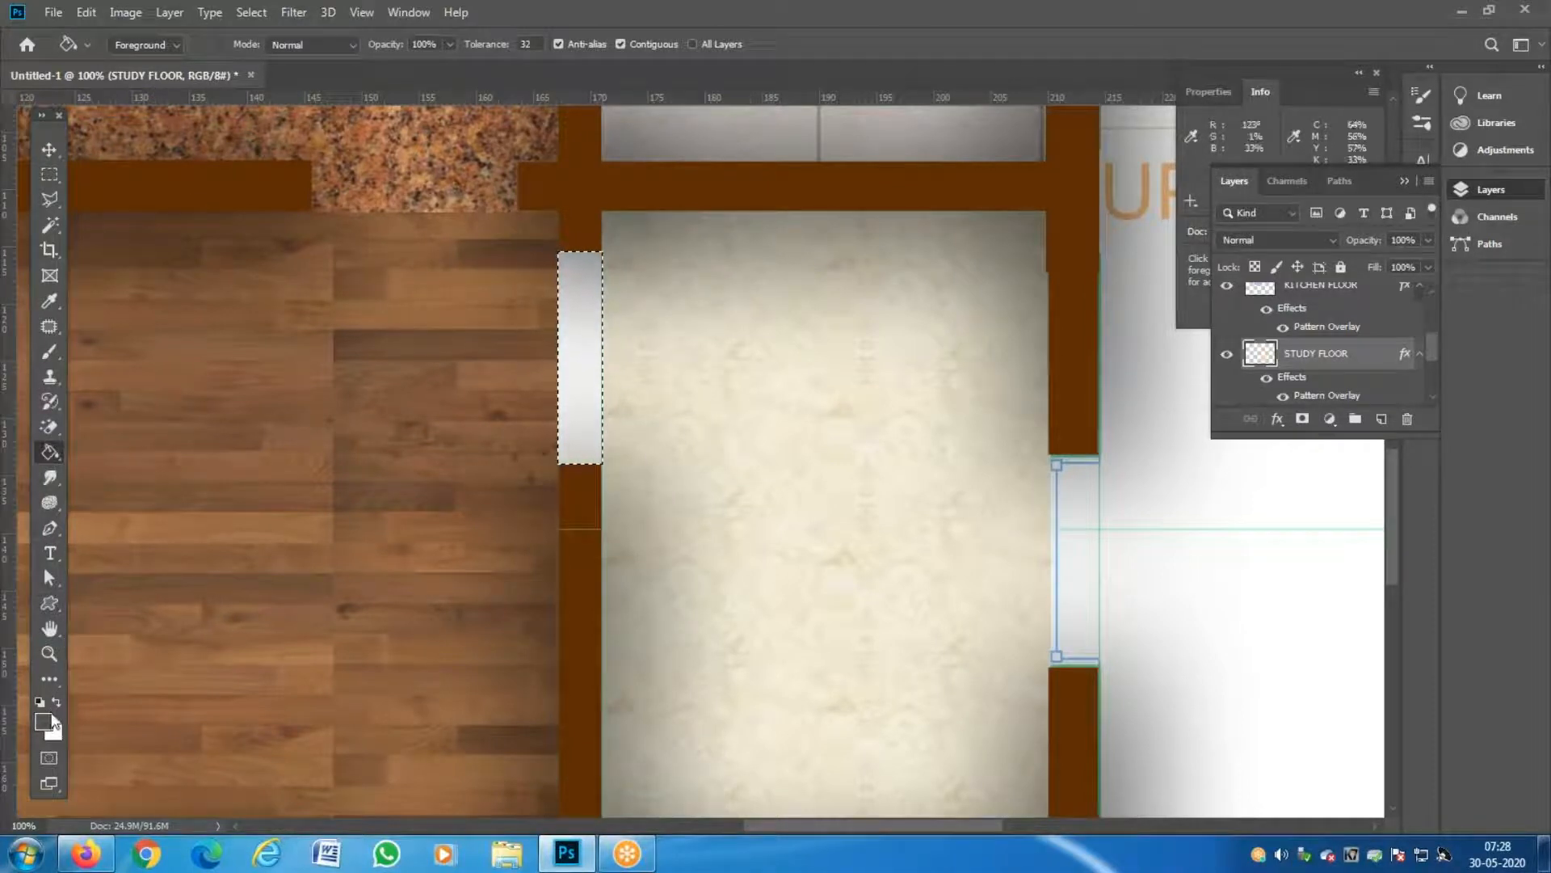
{"action": "left_click", "coordinate": [586, 404]}
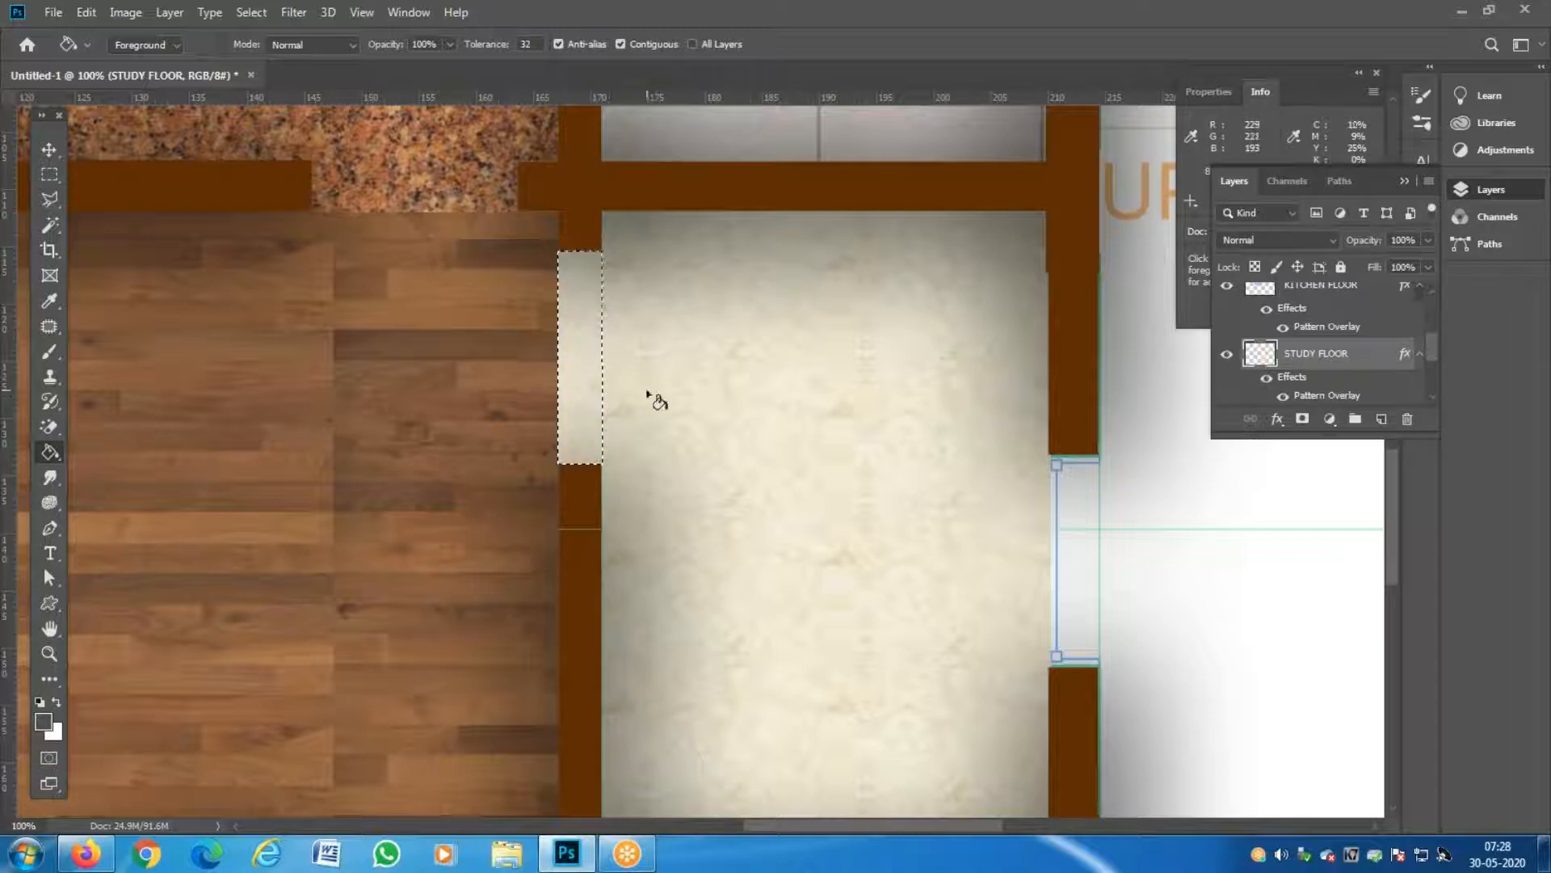
{"action": "key", "text": "ctrl+d"}
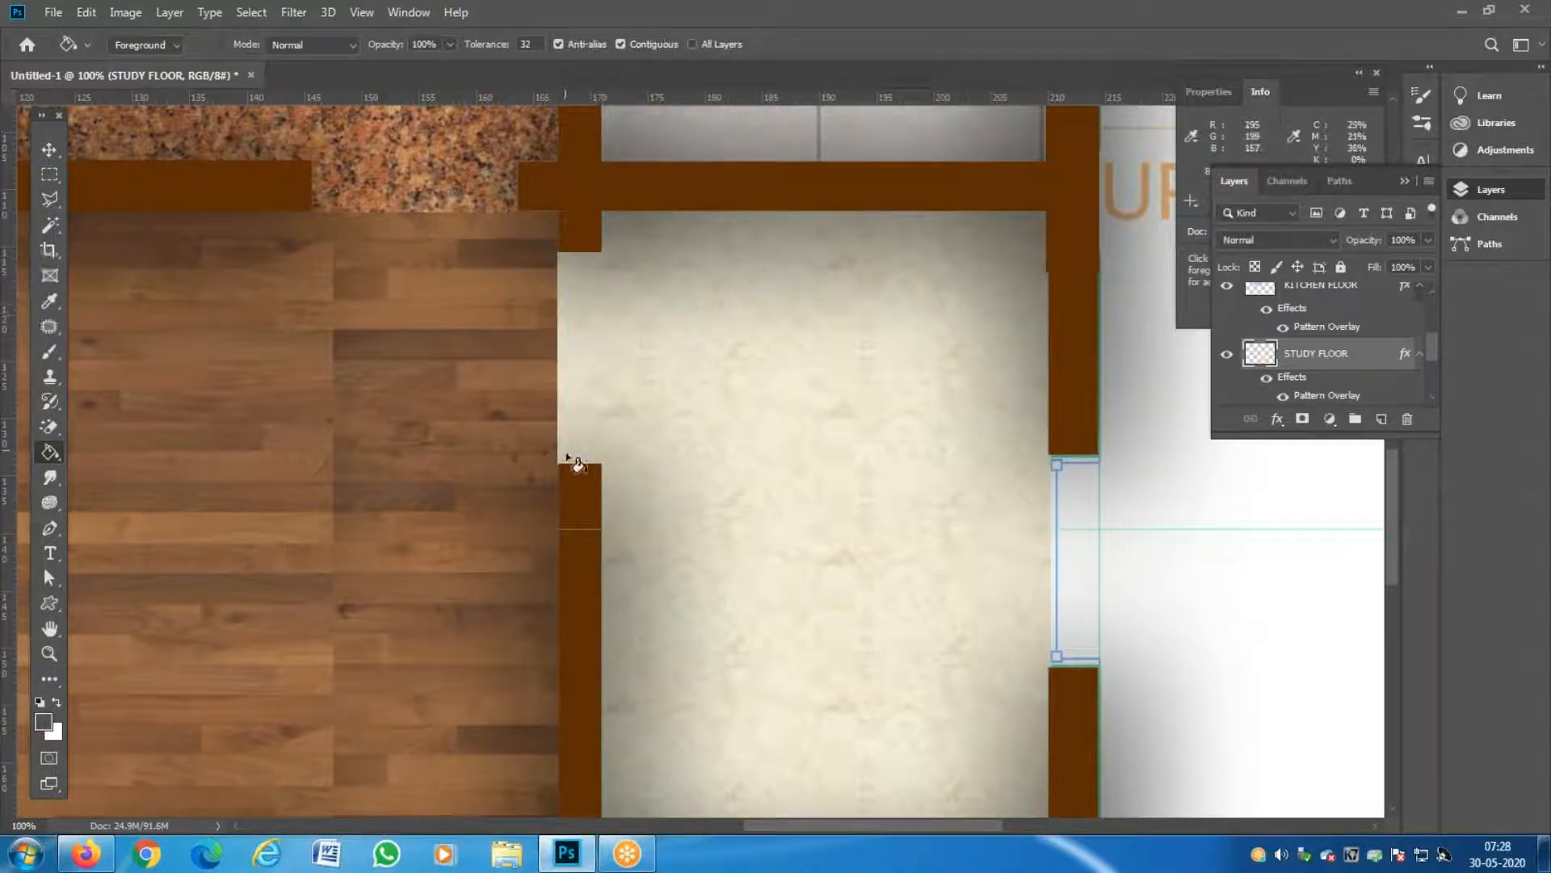
Examine the whole floor plan, checking the floor patterns, wall shadows and door openings in all four rooms.
{"action": "key", "text": "z"}
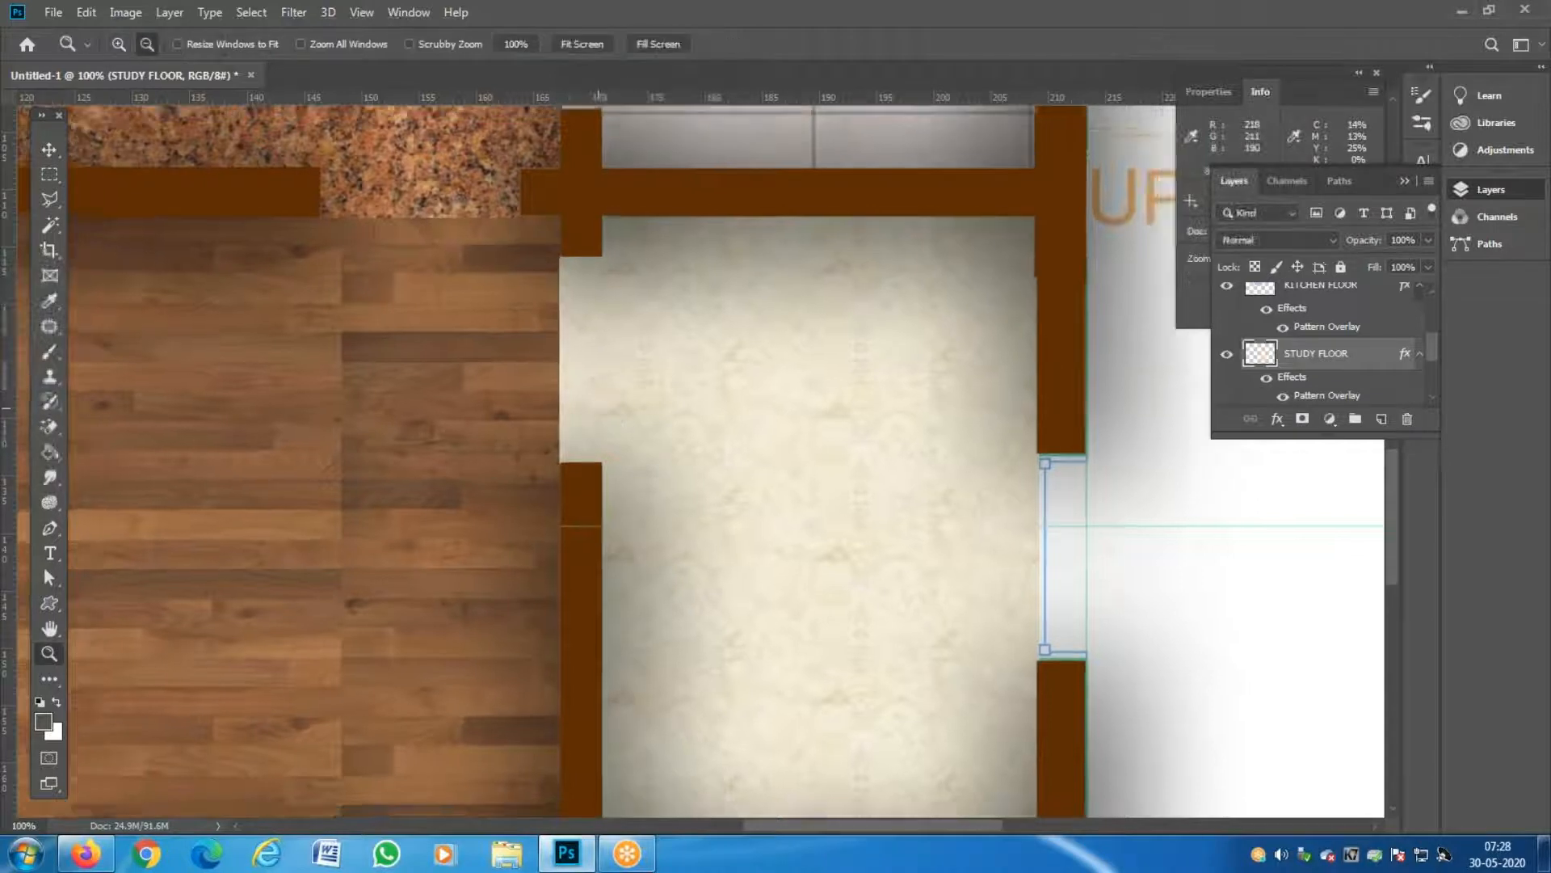
{"action": "left_click", "coordinate": [602, 416], "text": "alt"}
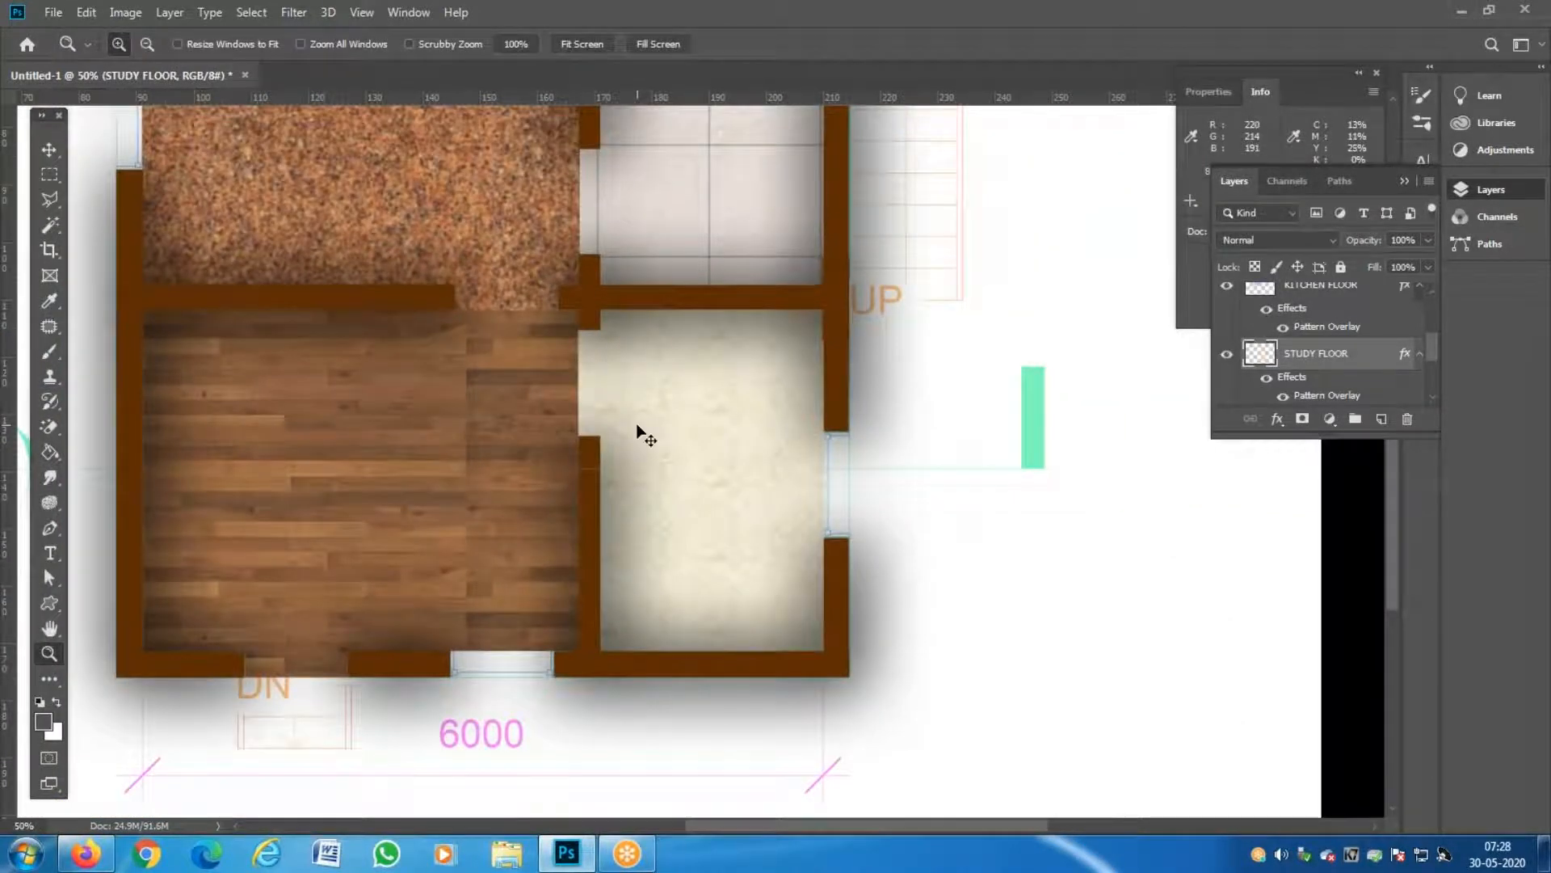
{"action": "left_click", "coordinate": [645, 426], "text": "alt"}
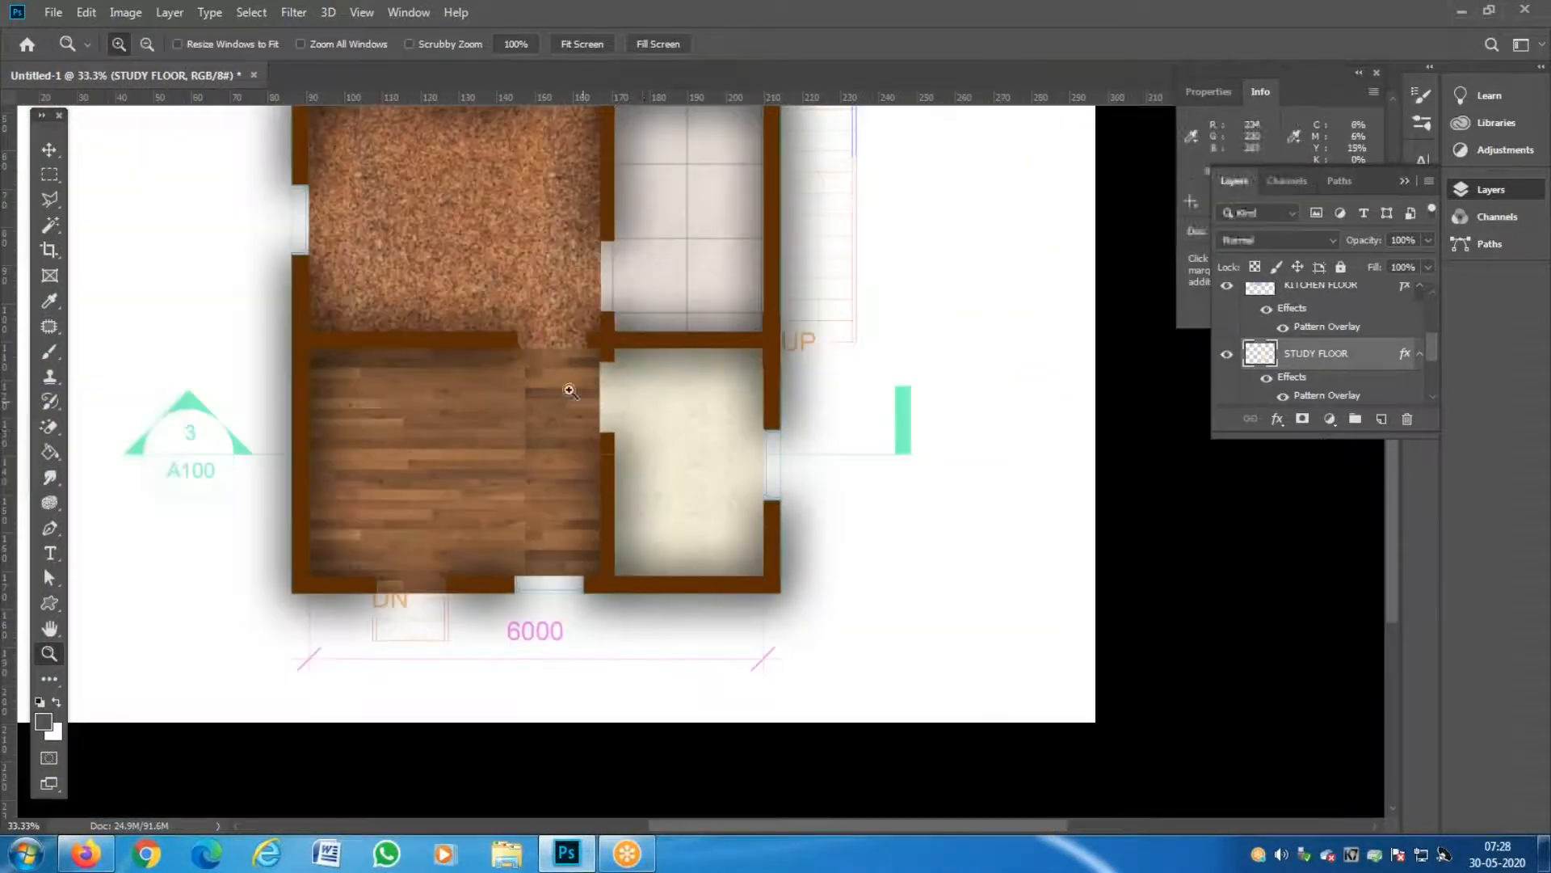
{"action": "left_click", "coordinate": [605, 431]}
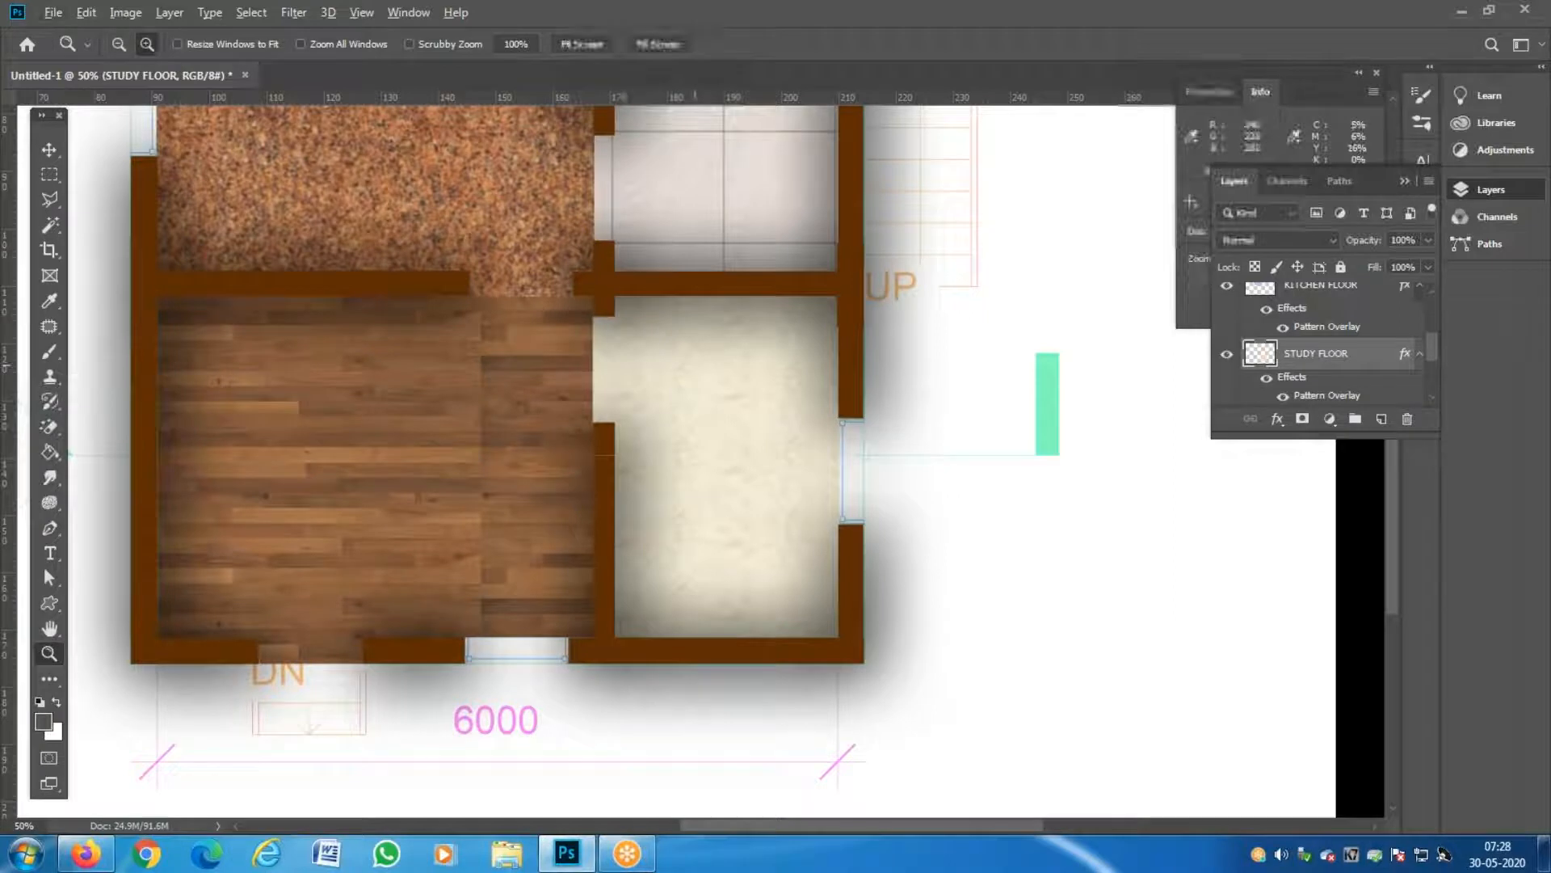
{"action": "left_click", "coordinate": [585, 386], "text": "alt"}
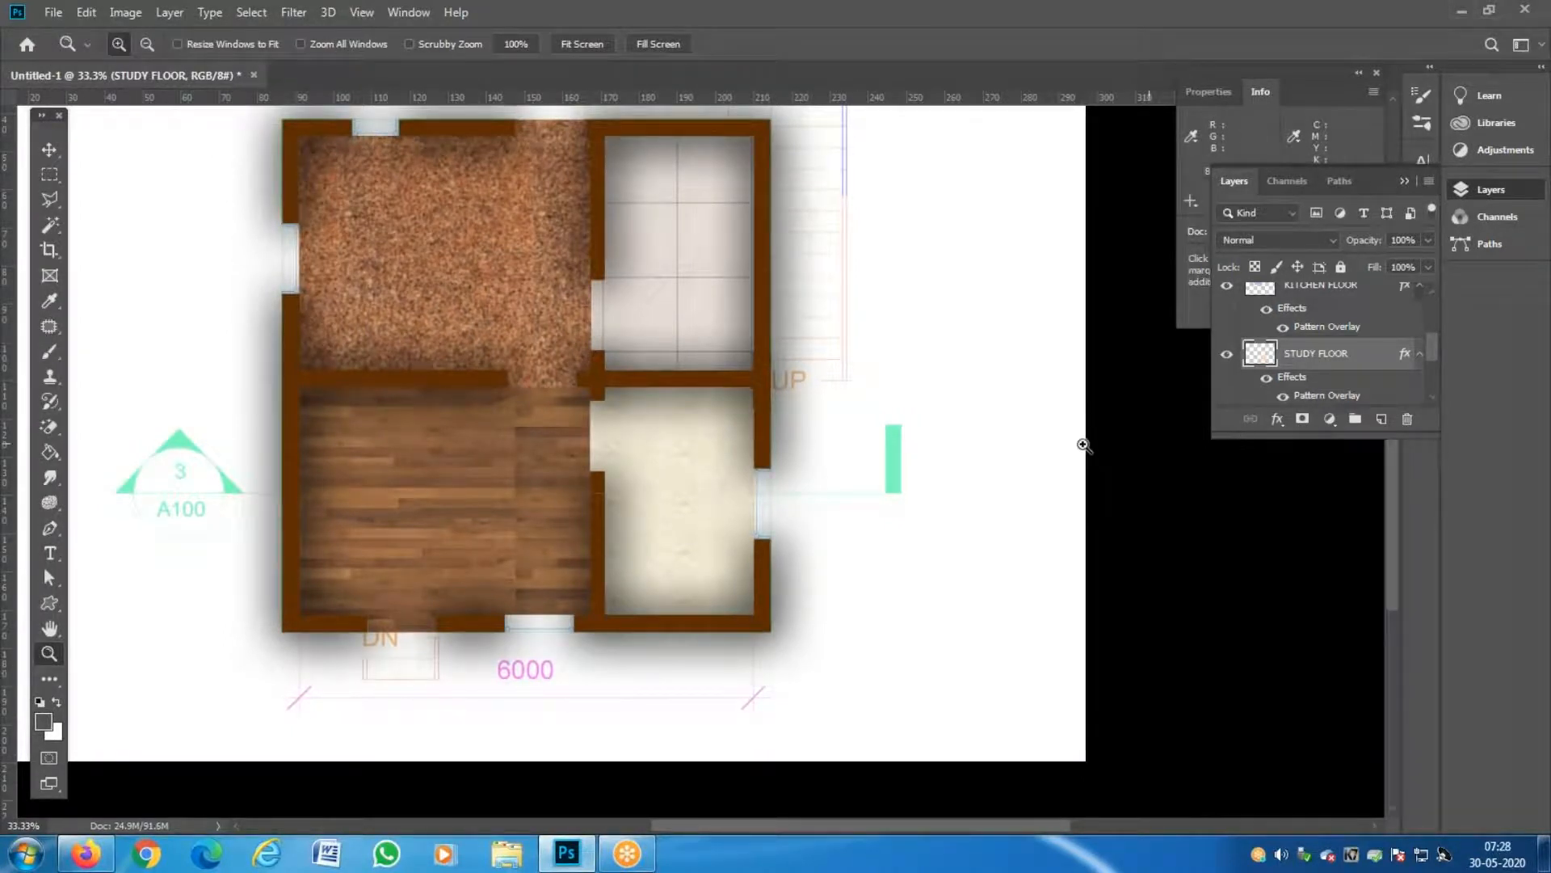
{"action": "scroll", "coordinate": [847, 507], "scroll_direction": "up", "scroll_amount": 5}
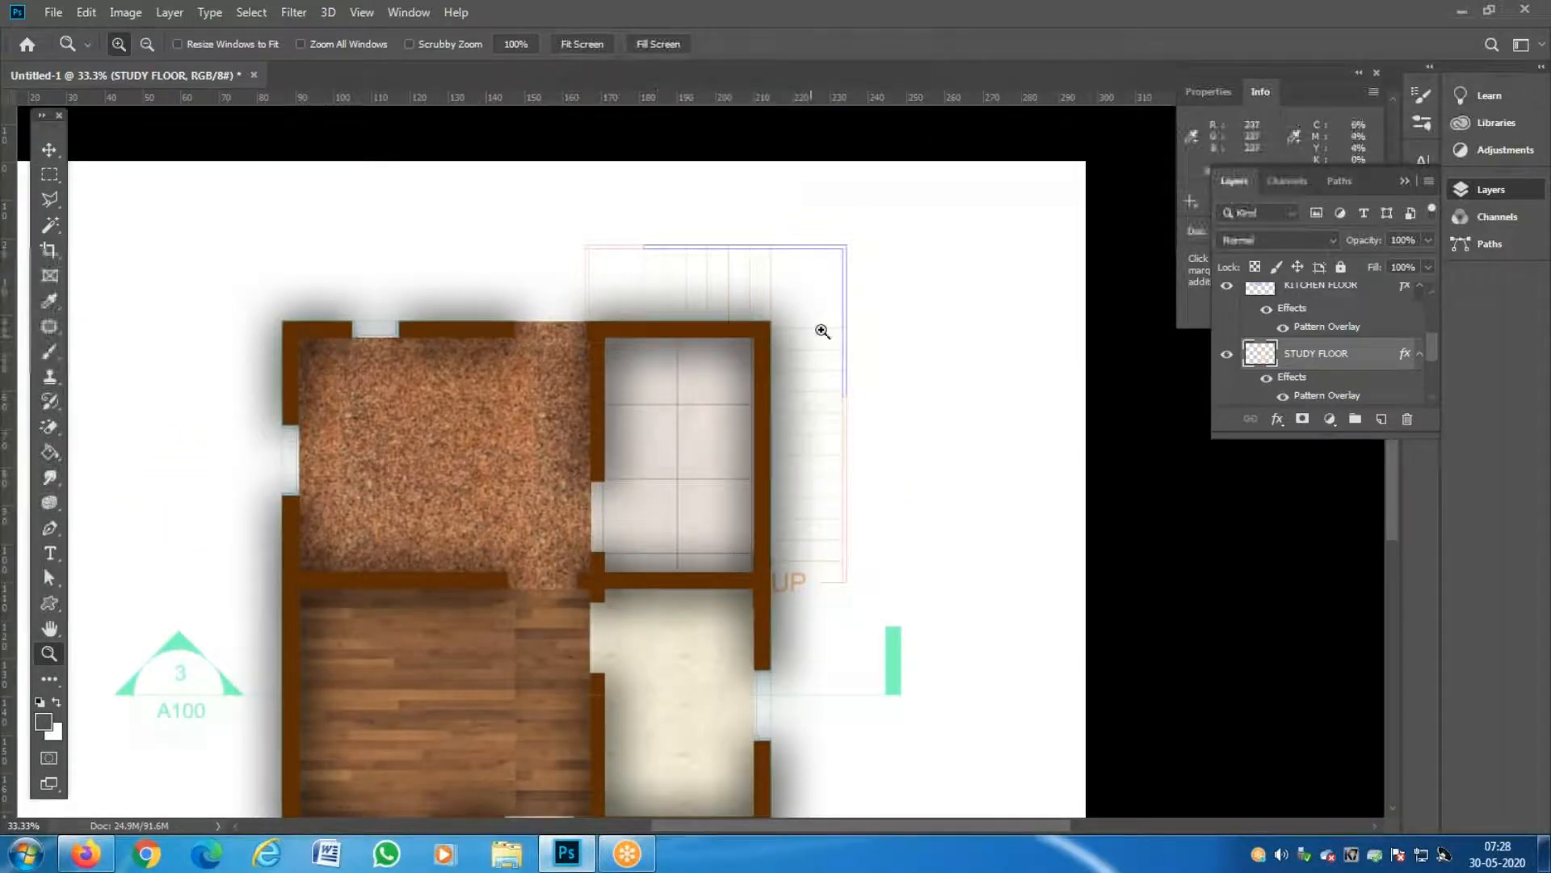
{"action": "scroll", "coordinate": [638, 376], "scroll_direction": "down", "scroll_amount": 2}
{"action": "scroll", "coordinate": [651, 367], "scroll_direction": "down", "scroll_amount": 3}
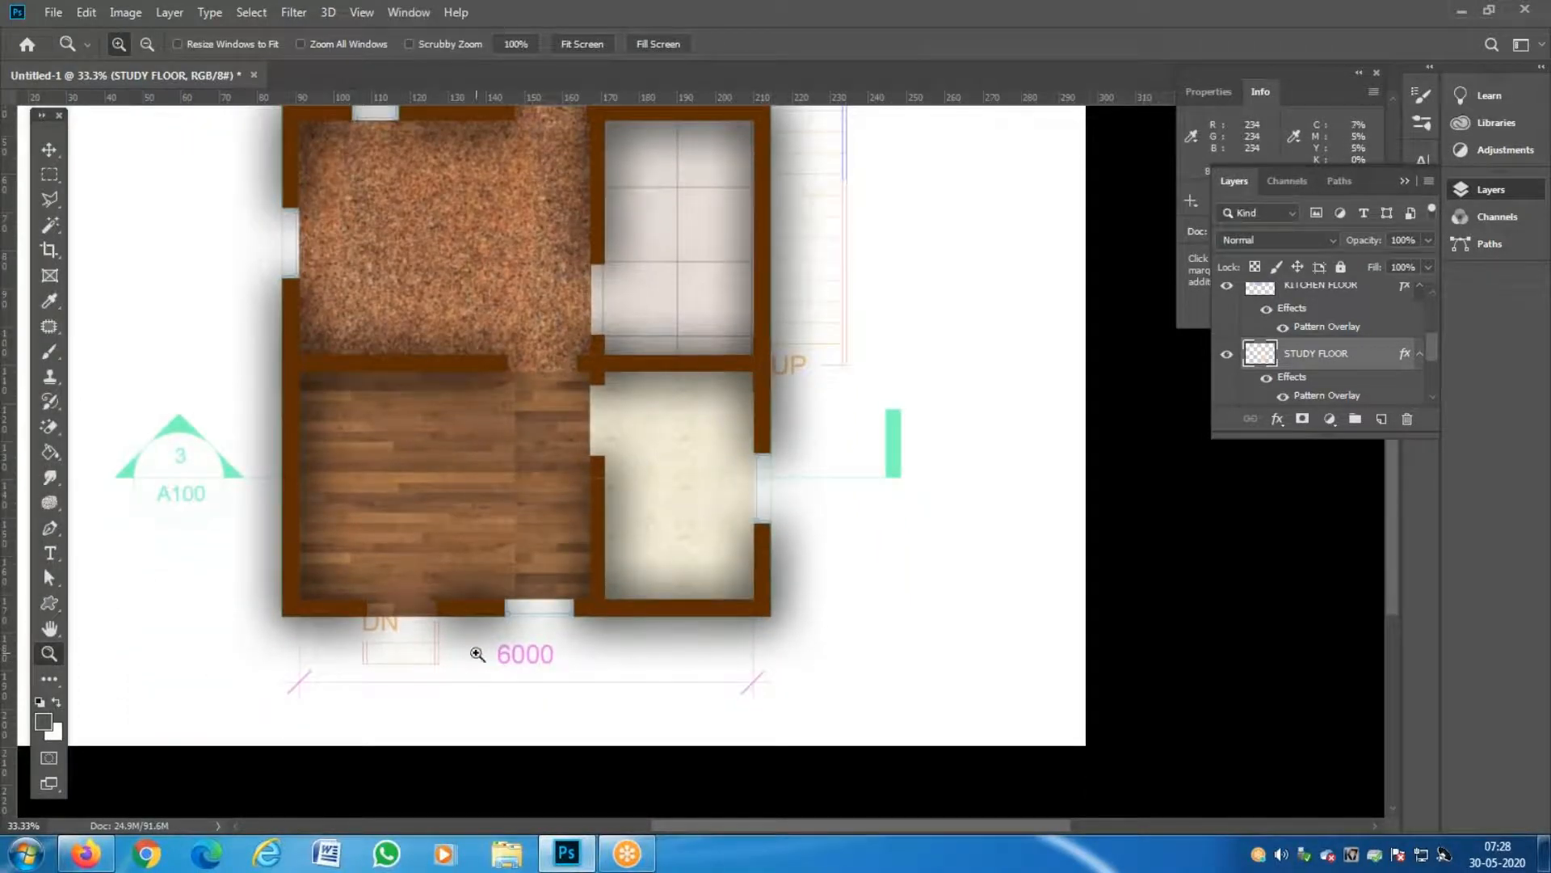
{"action": "scroll", "coordinate": [261, 238], "scroll_direction": "up", "scroll_amount": 2}
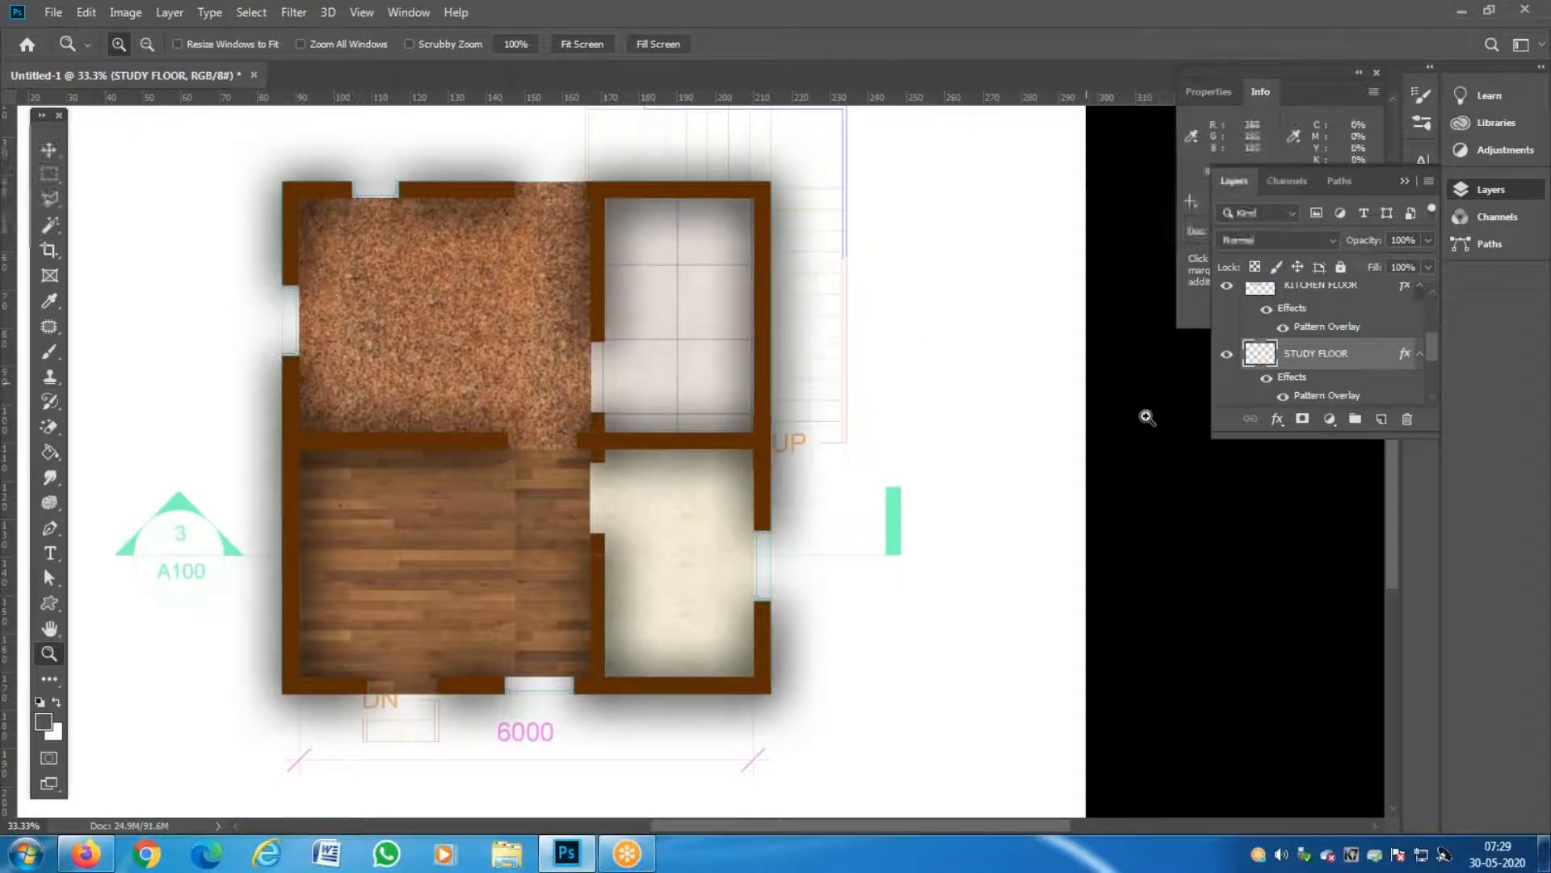
Move the 4SEMCLASS11-FloorPlan-Level1-Model layer to the top of the layer stack and toggle its visibility to compare, leaving it shown.
{"action": "left_click_drag", "start_coordinate": [1435, 352], "coordinate": [1445, 396]}
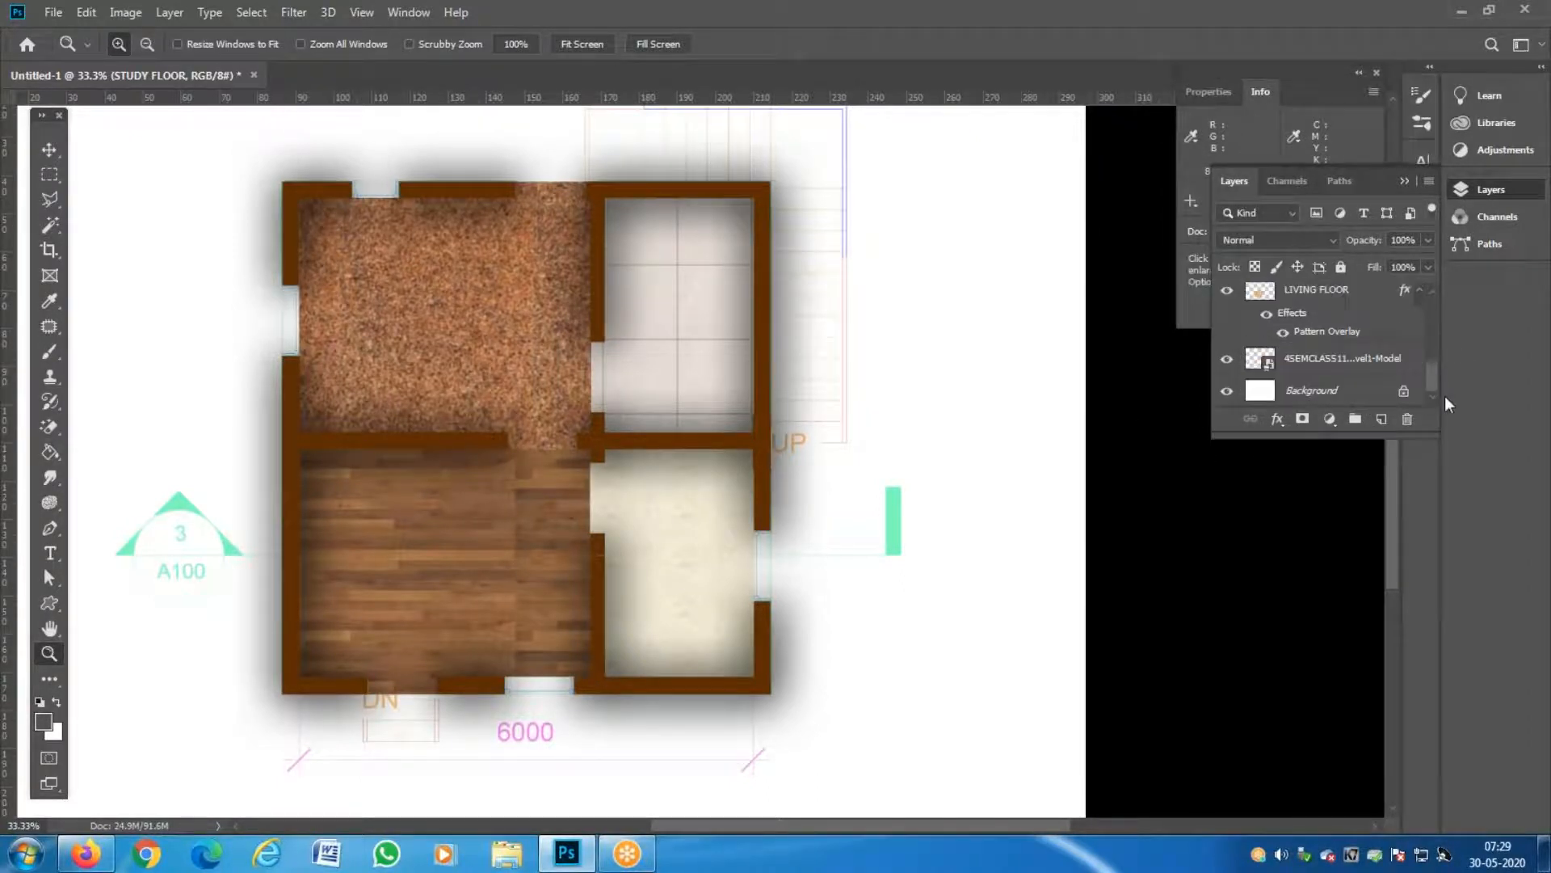
{"action": "left_click", "coordinate": [1348, 370]}
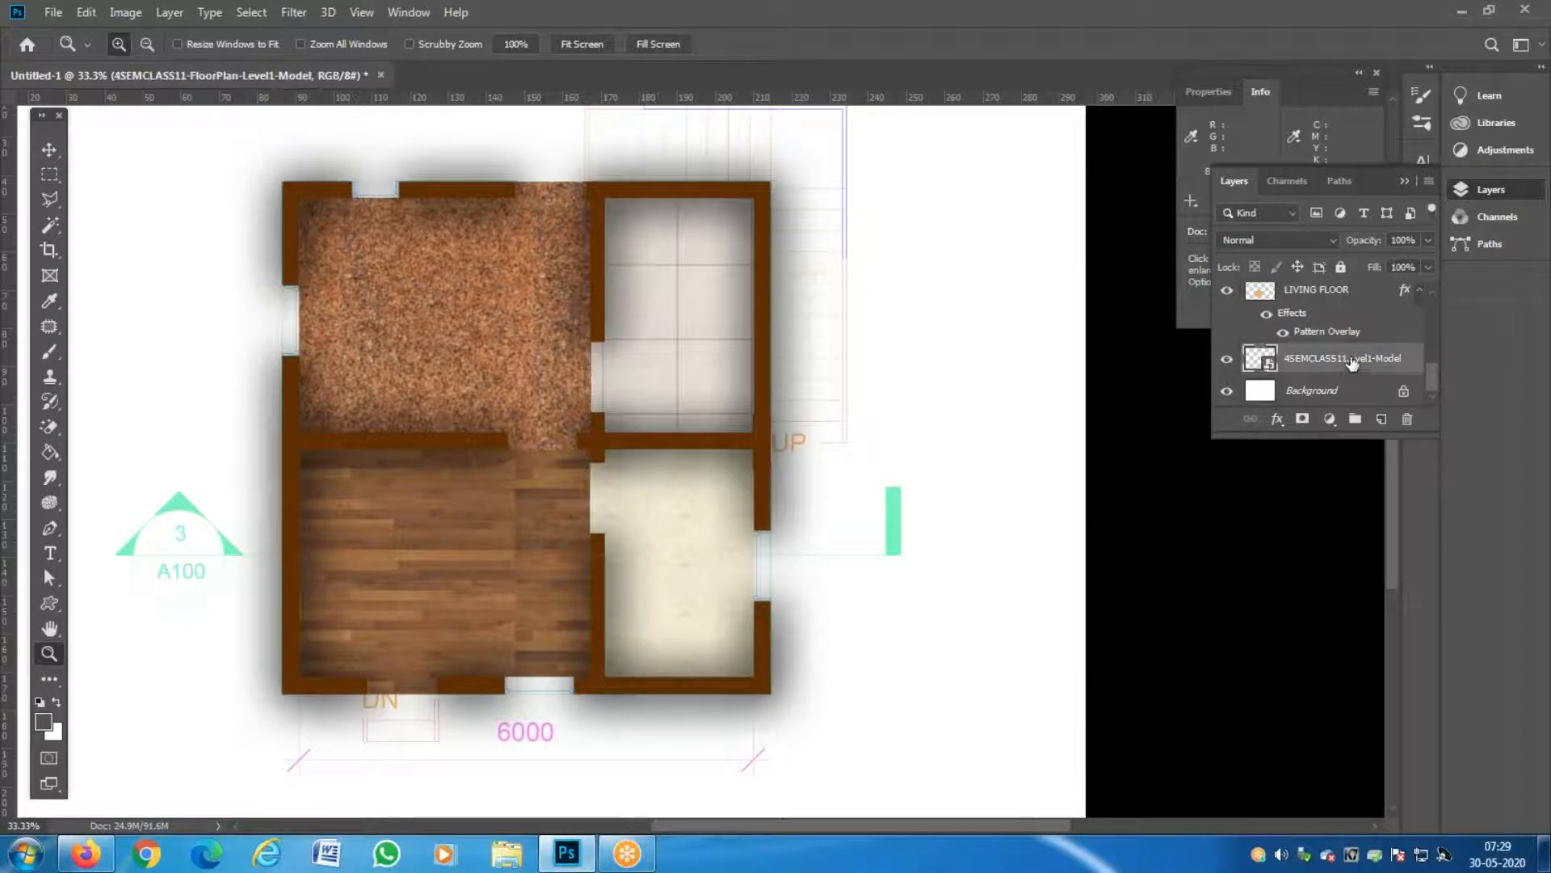
{"action": "left_click_drag", "start_coordinate": [1349, 361], "coordinate": [1345, 299]}
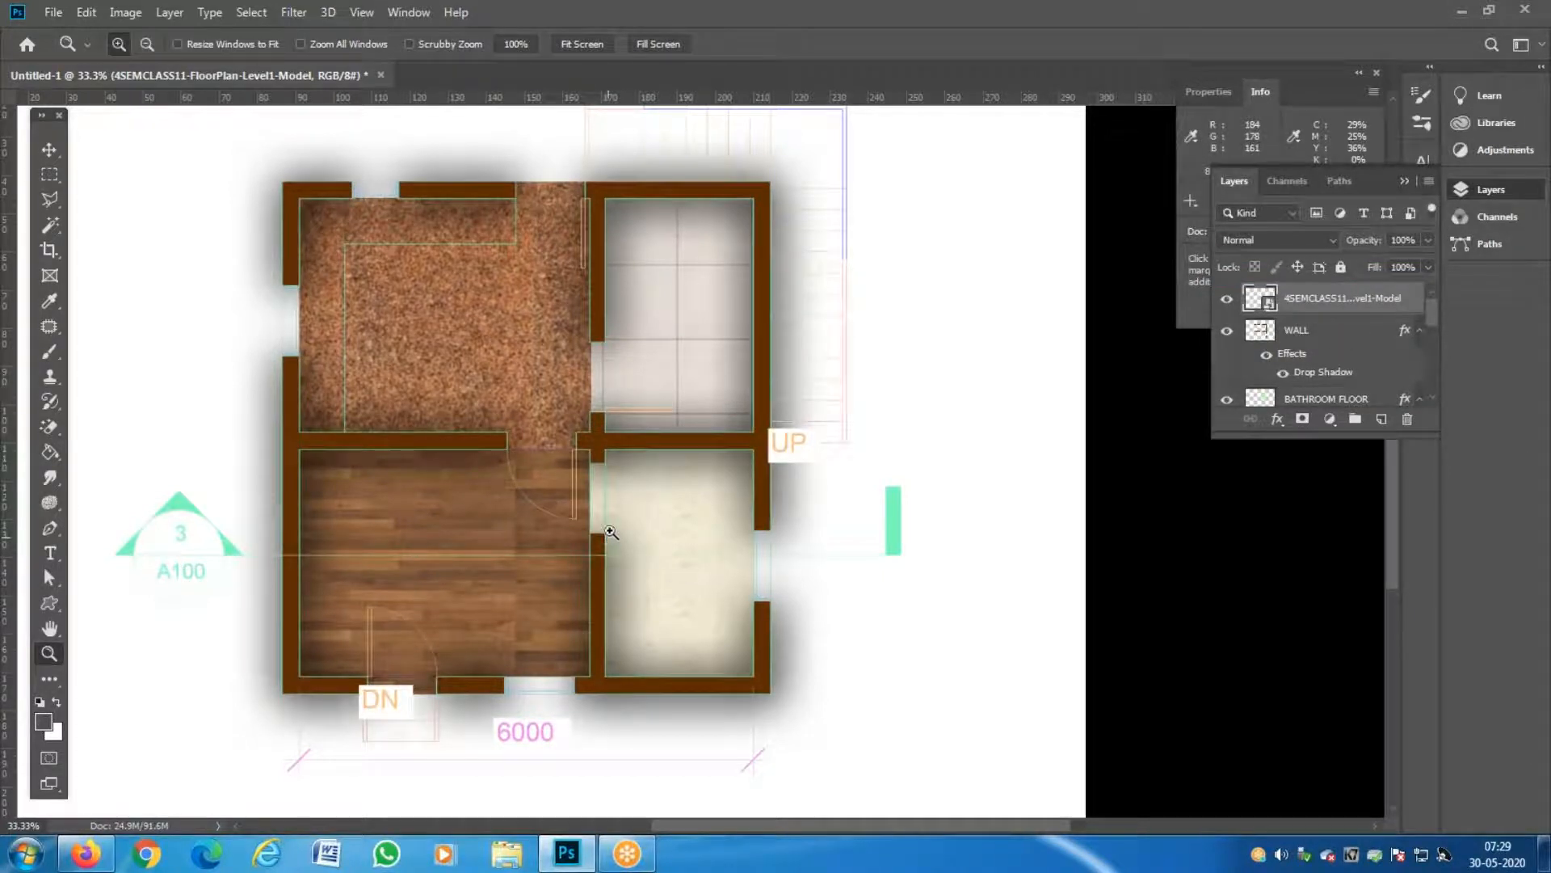
{"action": "left_click", "coordinate": [1228, 299]}
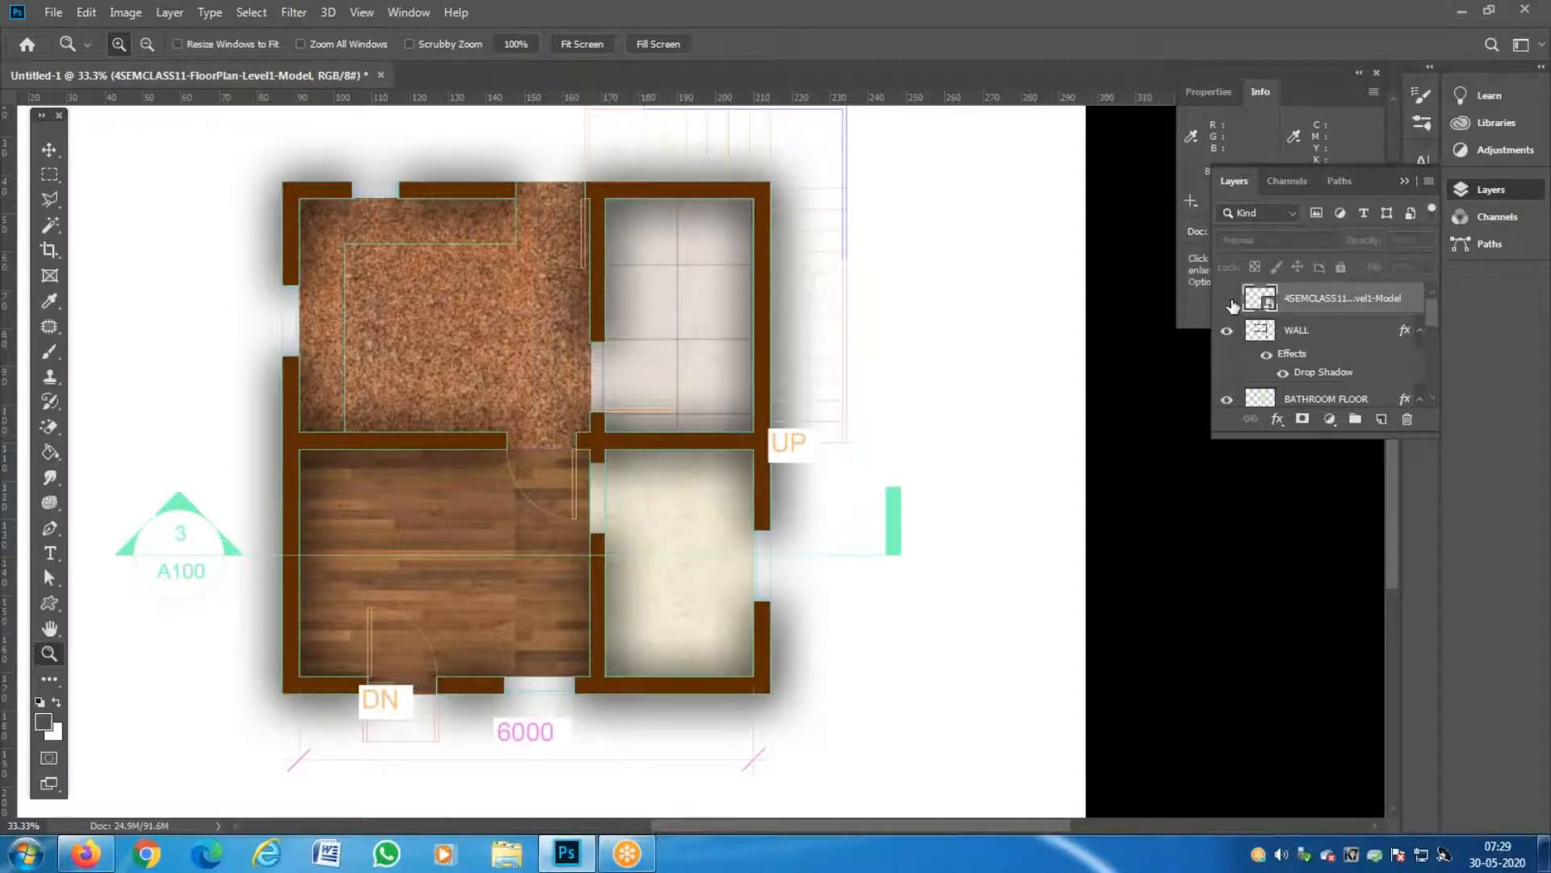
{"action": "left_click", "coordinate": [1227, 301]}
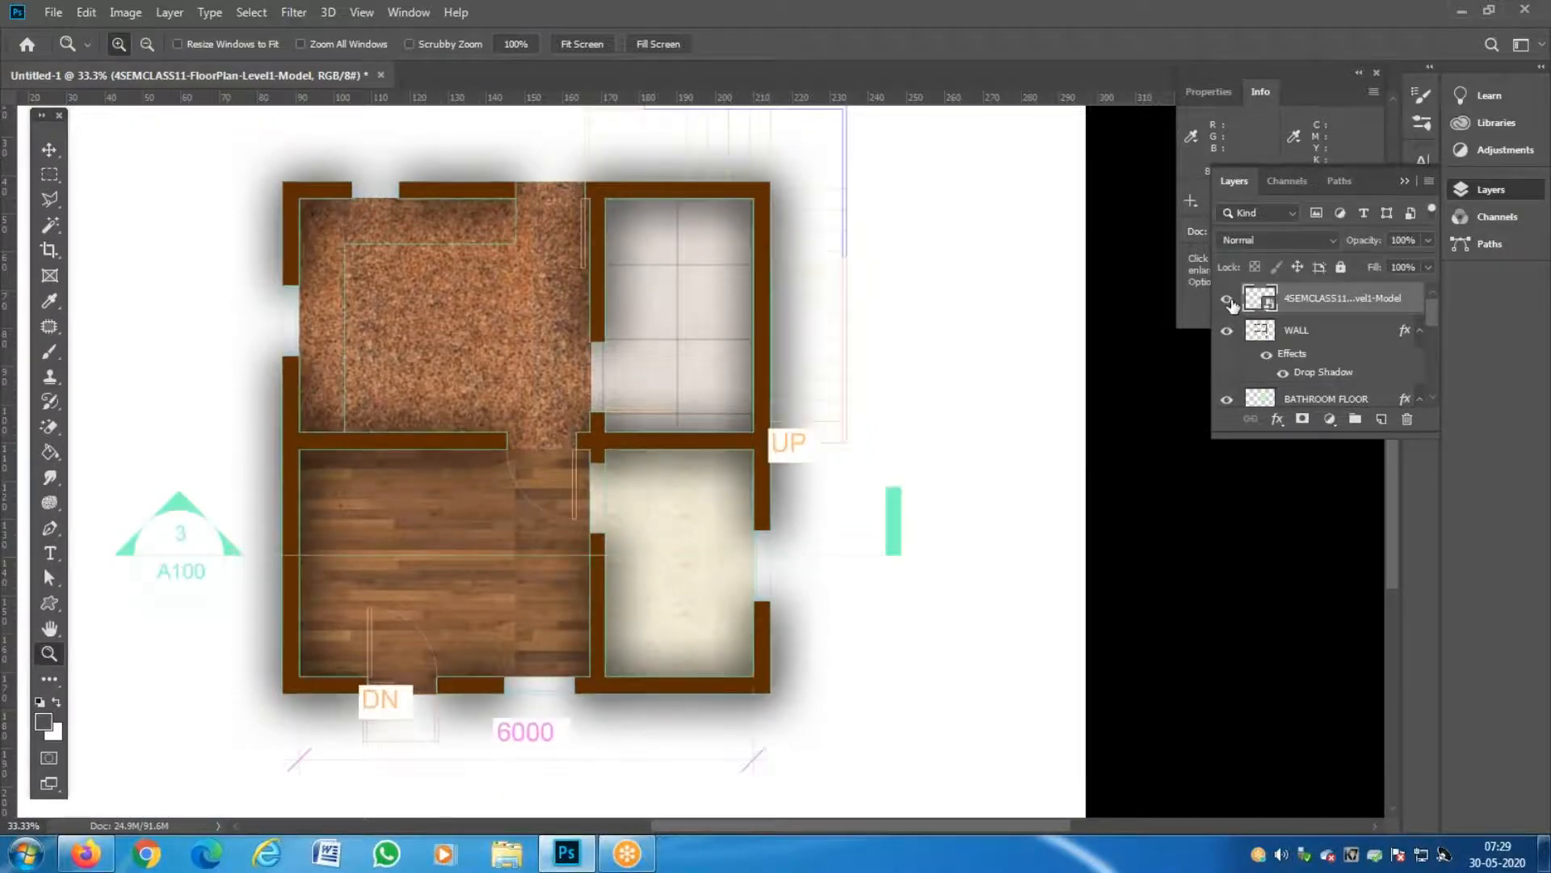
{"action": "left_click", "coordinate": [1228, 301]}
{"action": "left_click", "coordinate": [1227, 300]}
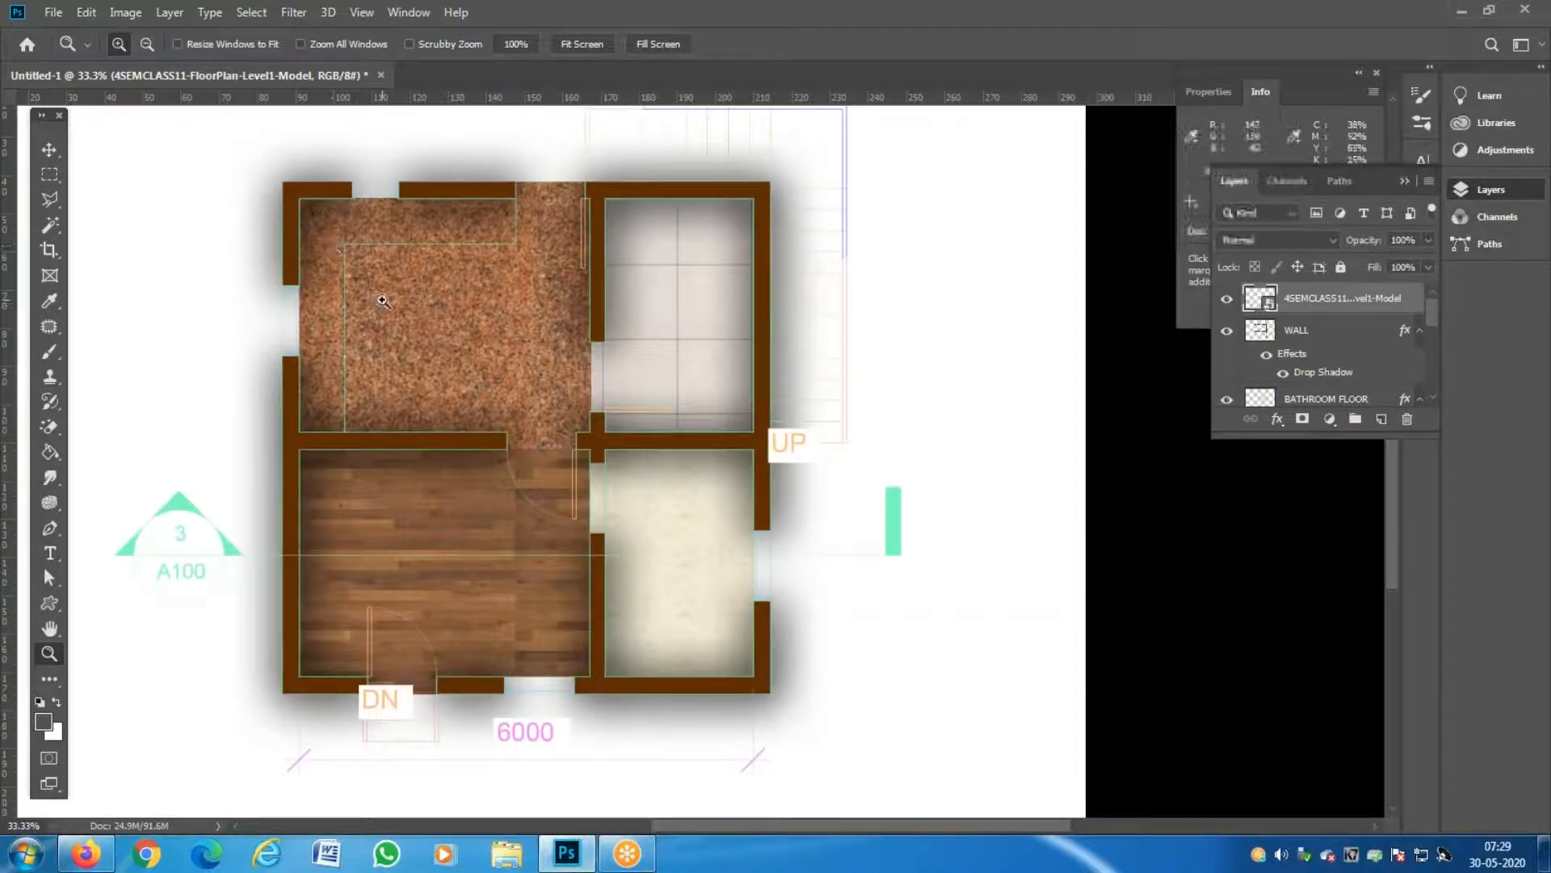
Create a new layer directly above the WALL layer and name it "kitchen slab".
{"action": "left_click", "coordinate": [1360, 338]}
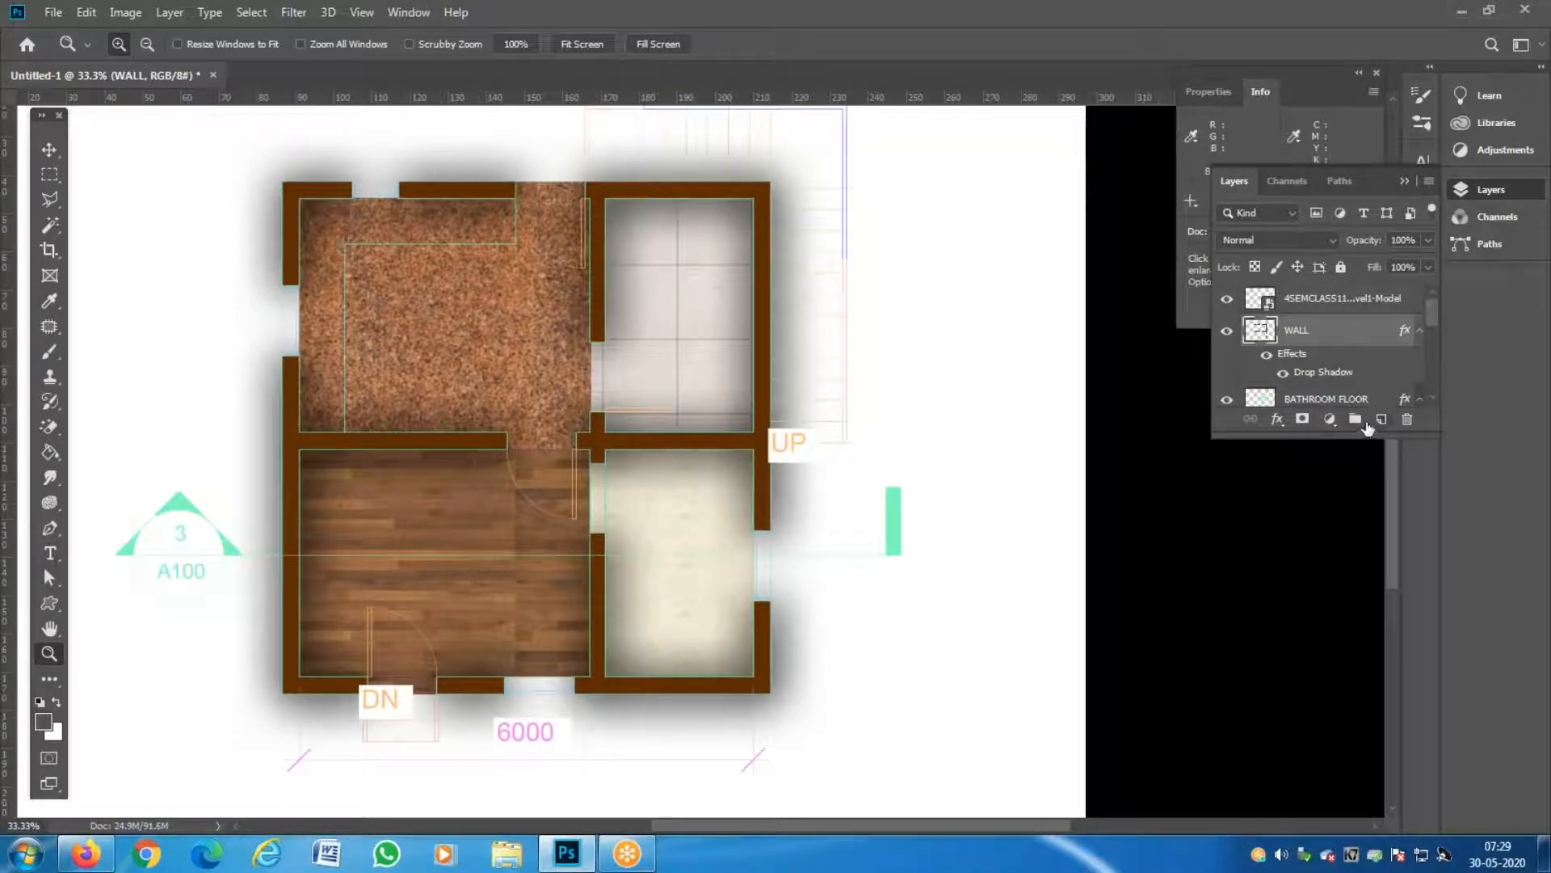
{"action": "left_click", "coordinate": [1381, 419]}
{"action": "double_click", "coordinate": [1300, 333]}
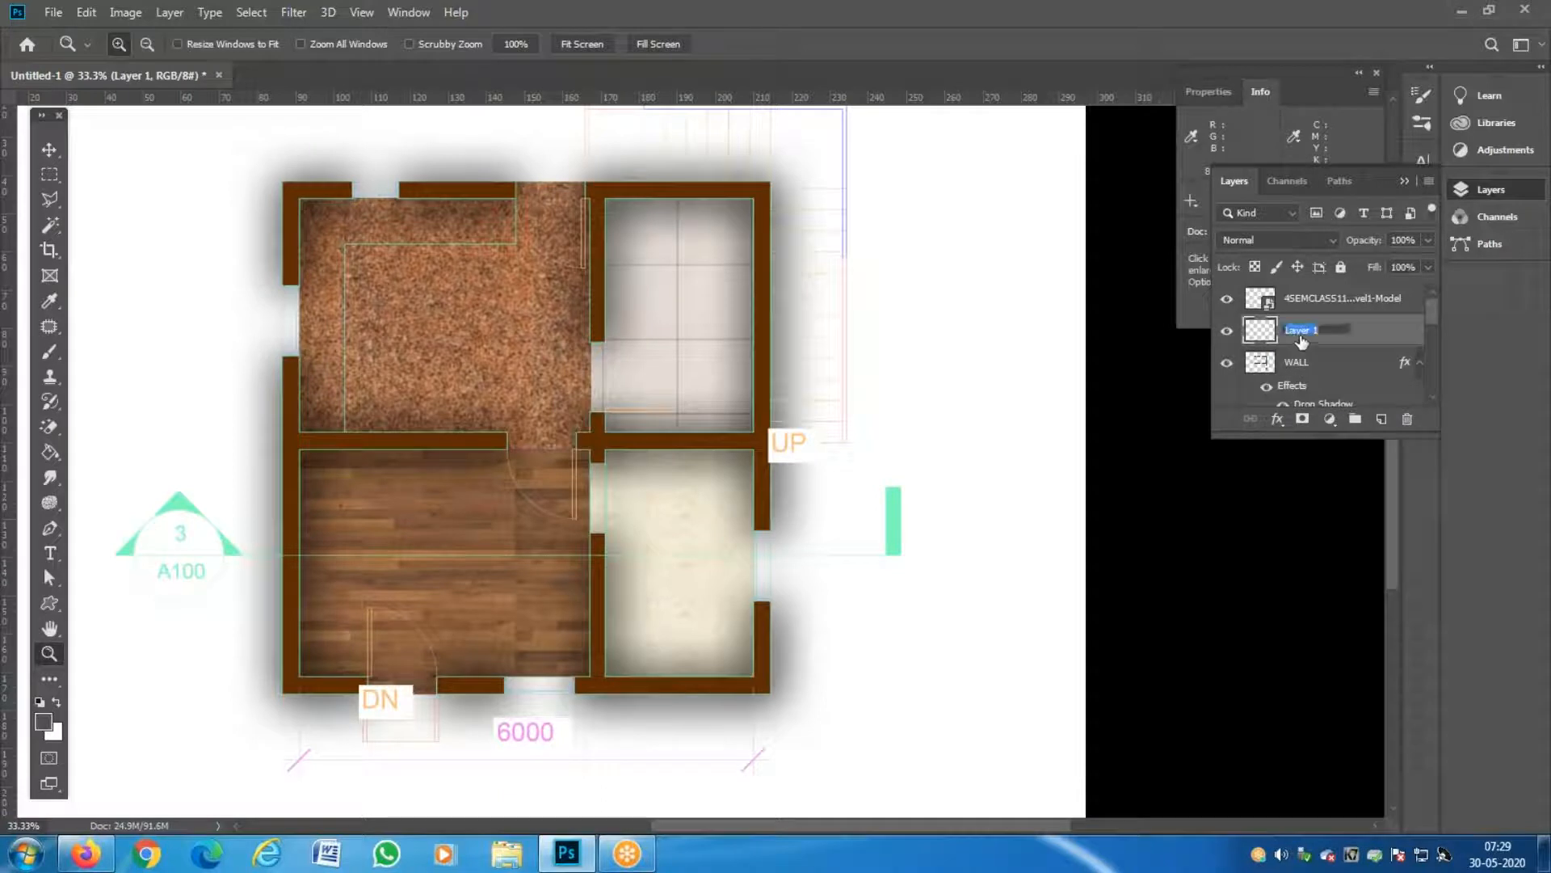
{"action": "type", "text": "kitchen slab"}
{"action": "key", "text": "Return"}
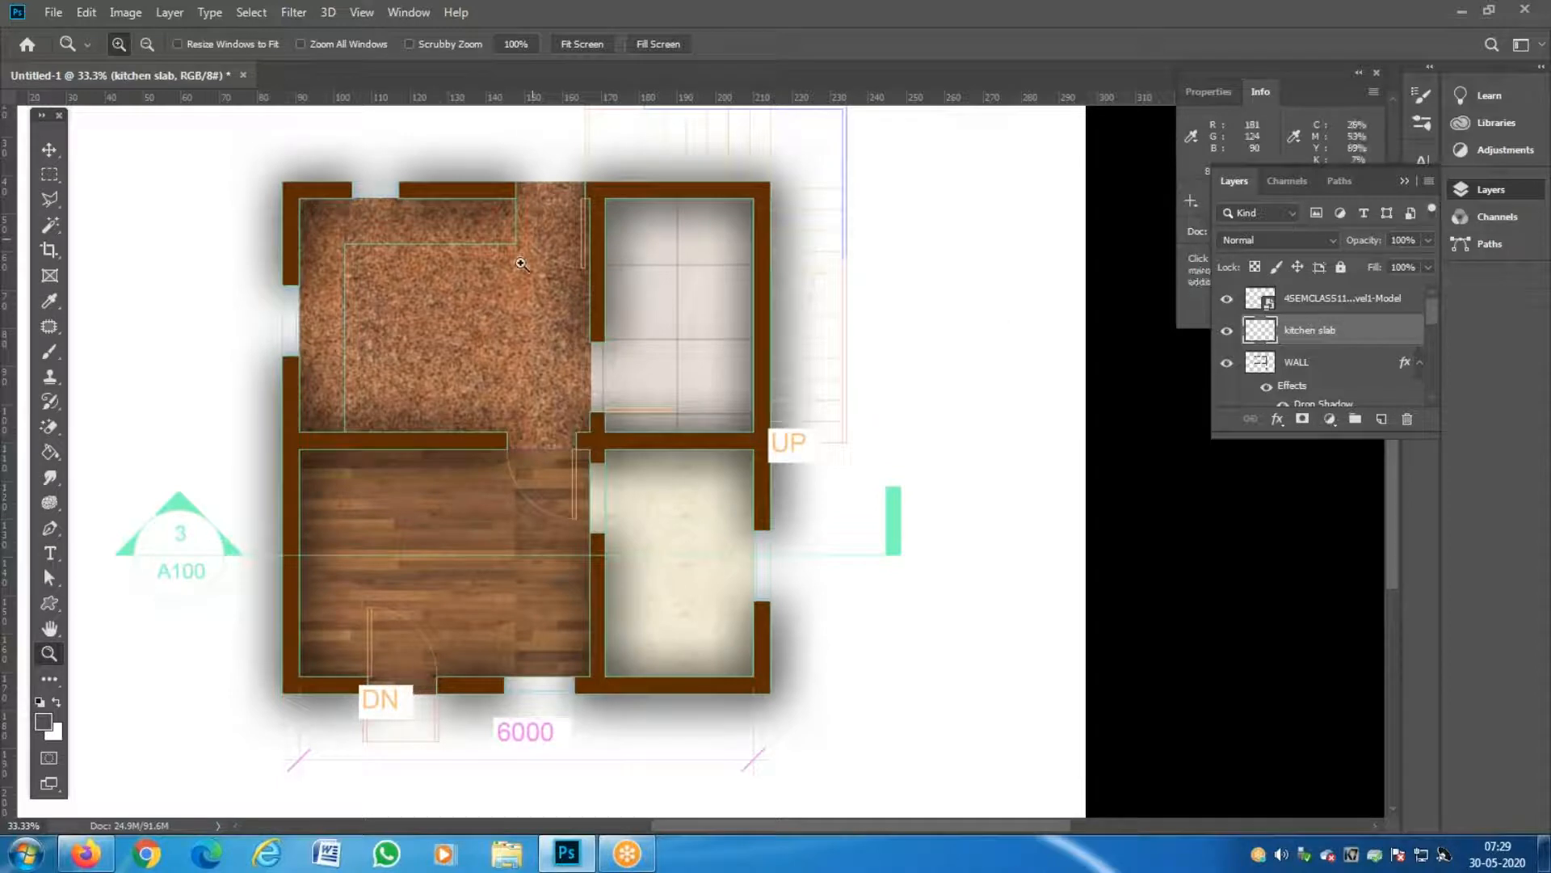
Select the L-shaped counter outline, about 12 mm deep, along the kitchen walls and fill it with the dark grey foreground colour.
{"action": "left_click", "coordinate": [321, 253]}
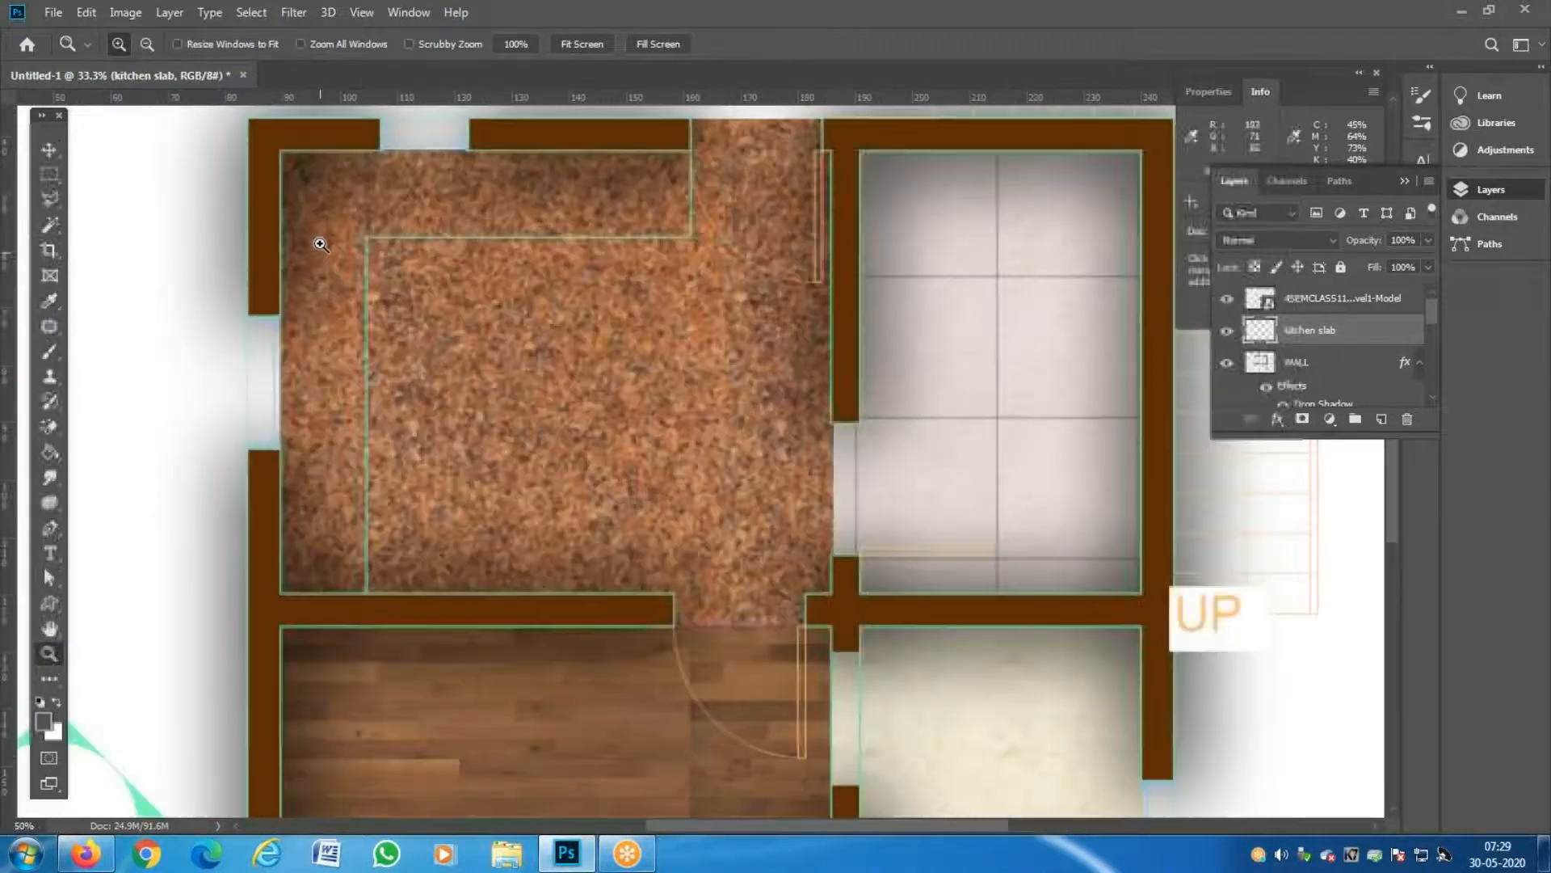
{"action": "key", "text": "m"}
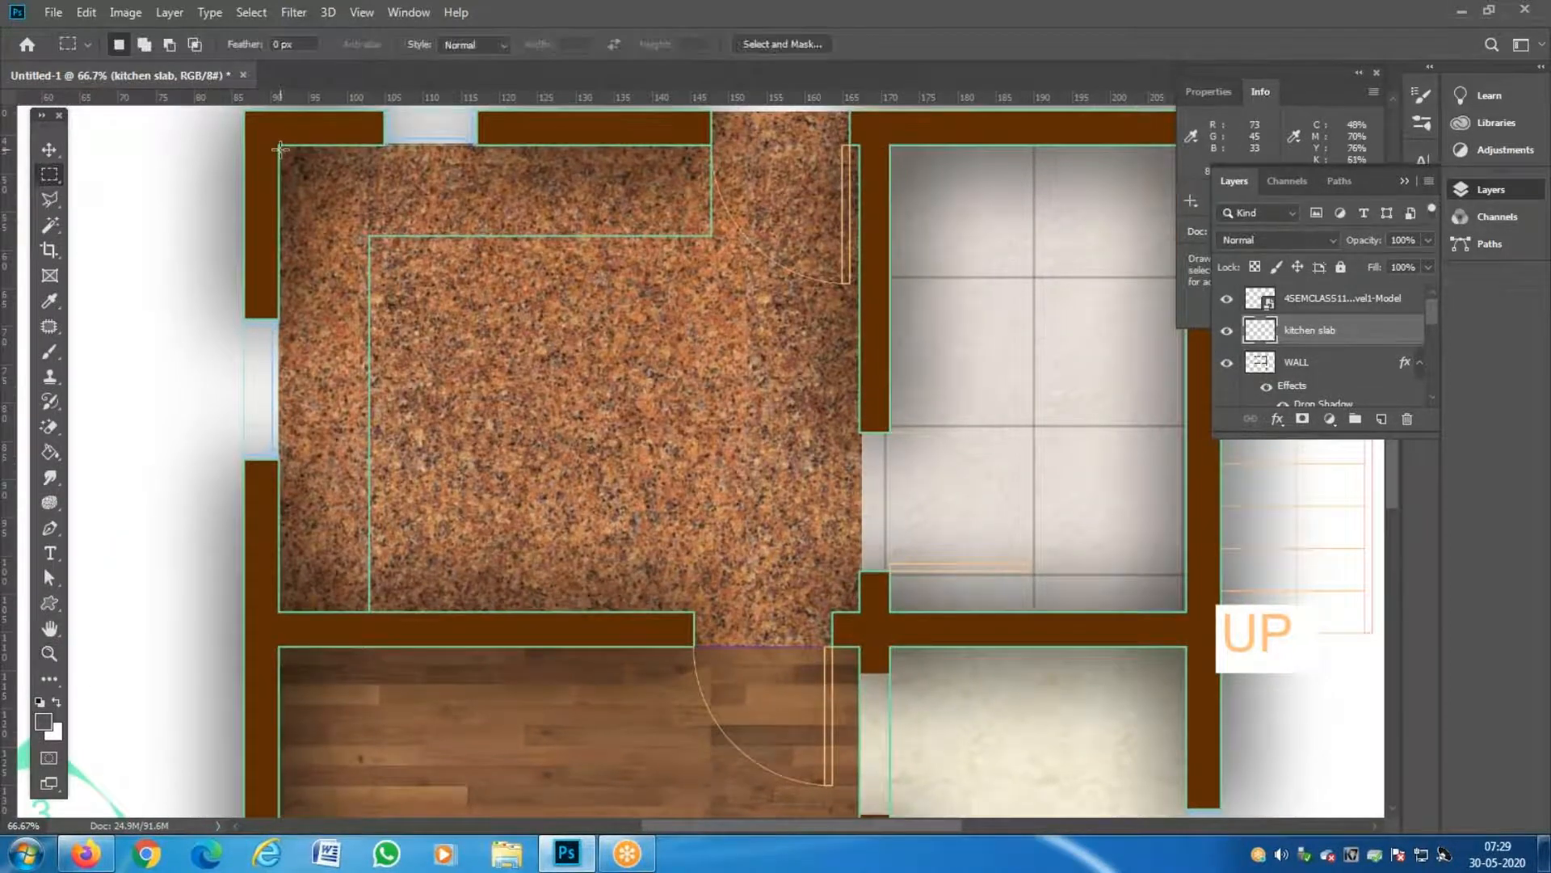
{"action": "left_click_drag", "start_coordinate": [279, 145], "coordinate": [712, 236]}
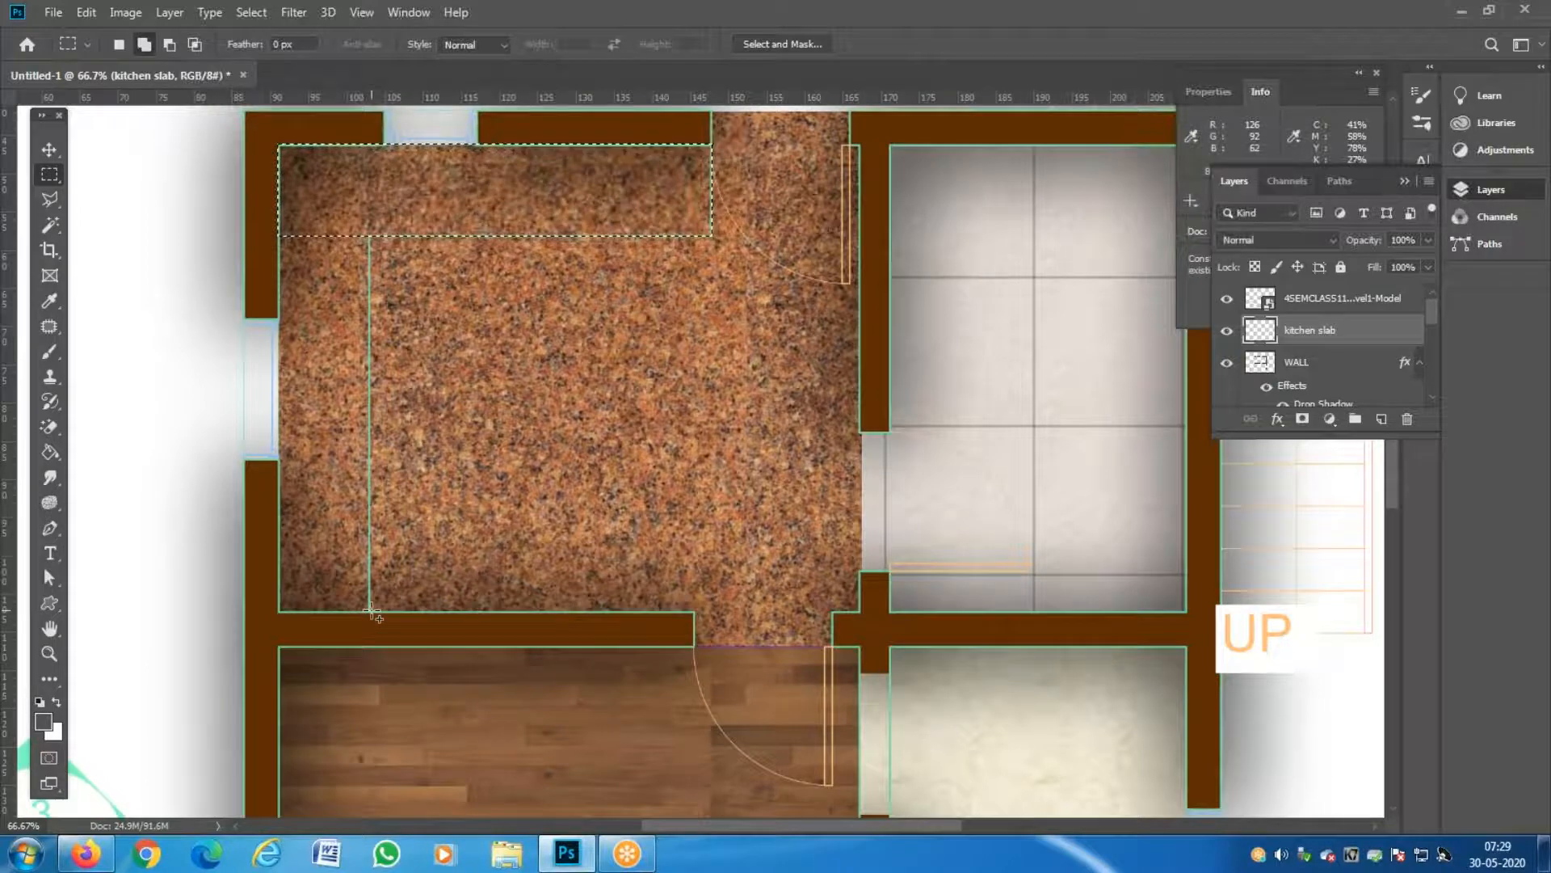
{"action": "left_click_drag", "start_coordinate": [370, 611], "coordinate": [280, 217]}
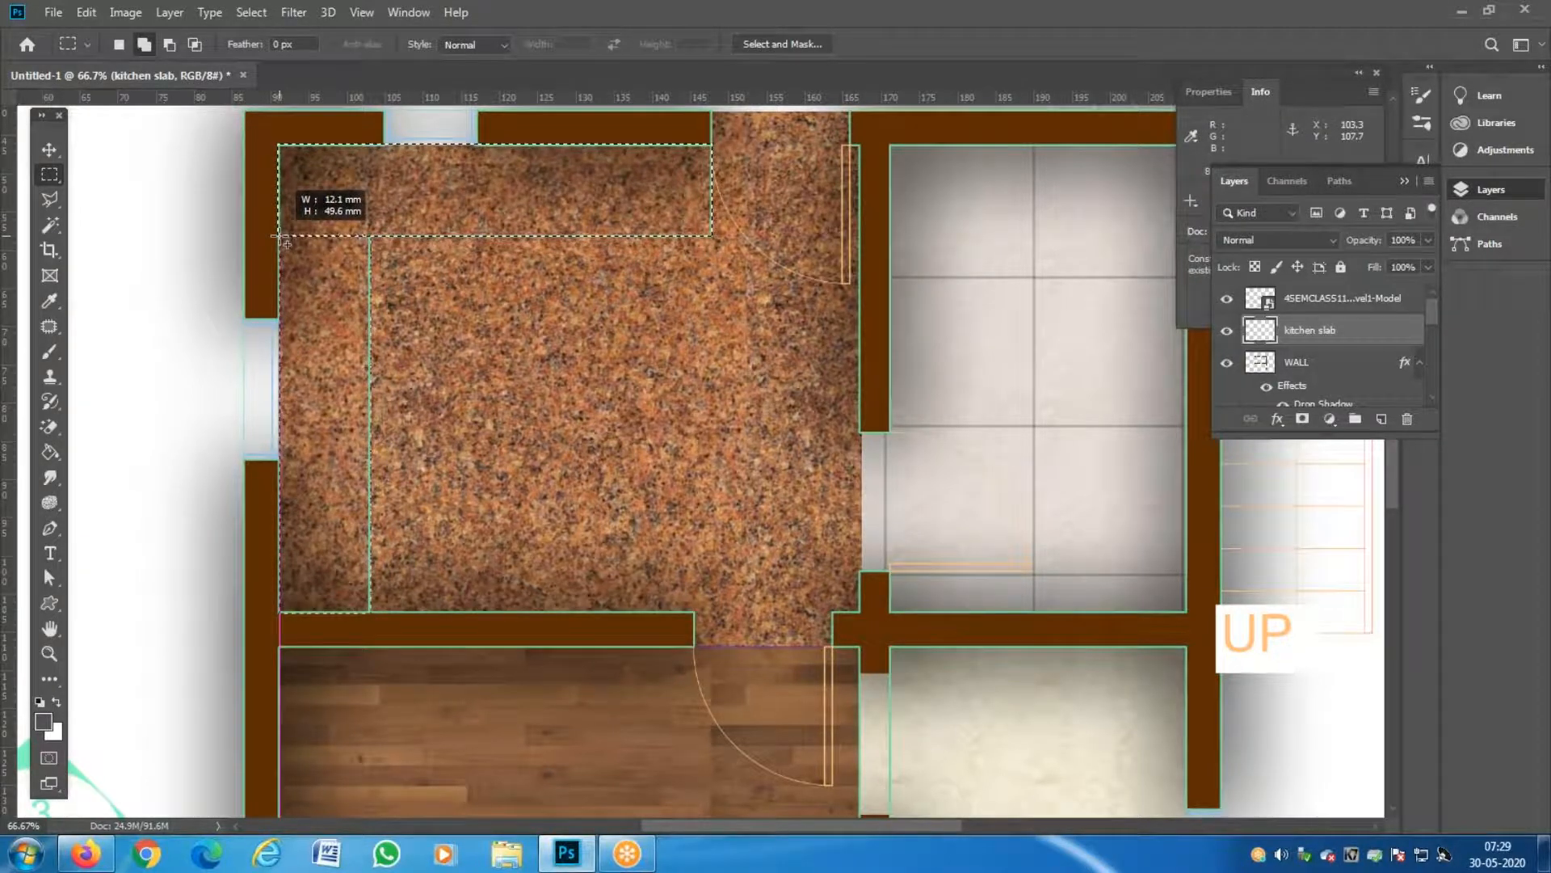
{"action": "left_click_drag", "start_coordinate": [281, 236], "coordinate": [280, 236]}
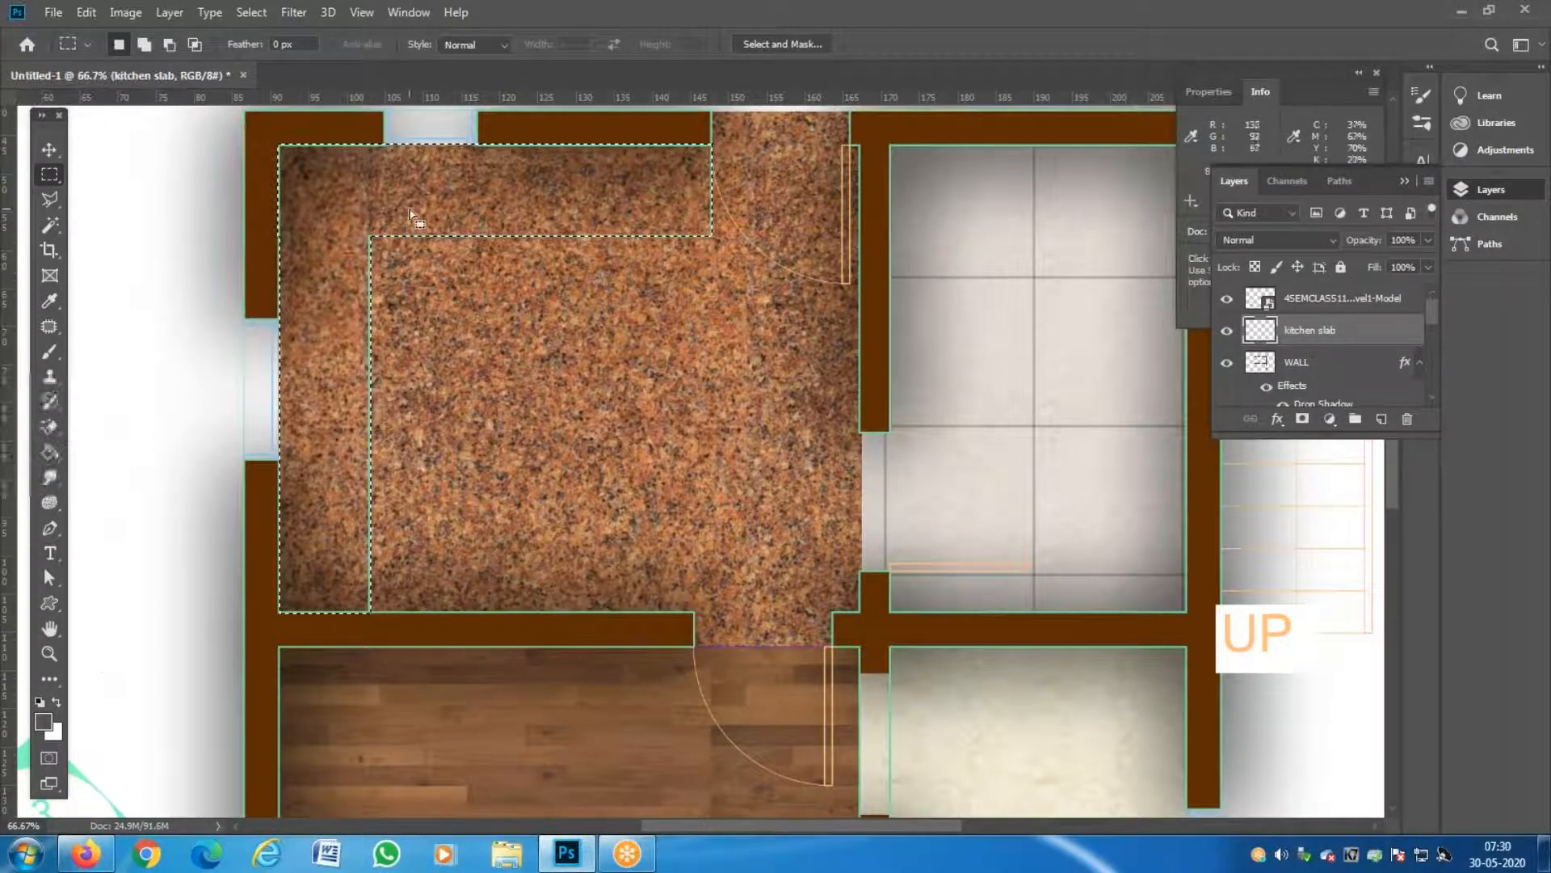
{"action": "key", "text": "g"}
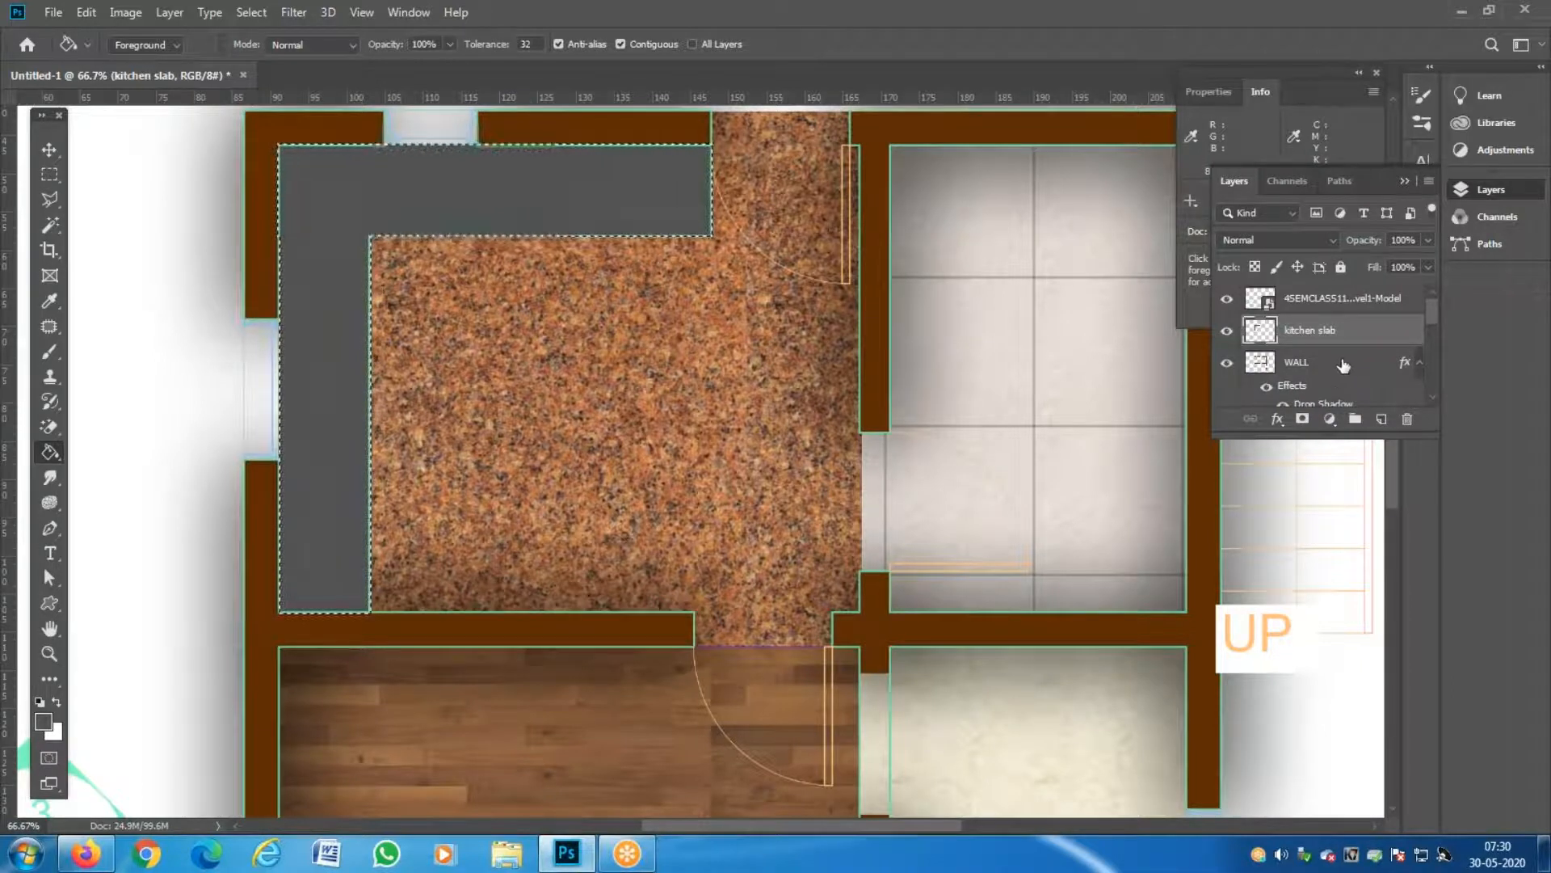
Apply a Pattern Overlay with the dark stone pattern to the kitchen slab at 47% opacity and about 129% scale, and clear the selection.
{"action": "double_click", "coordinate": [1399, 335]}
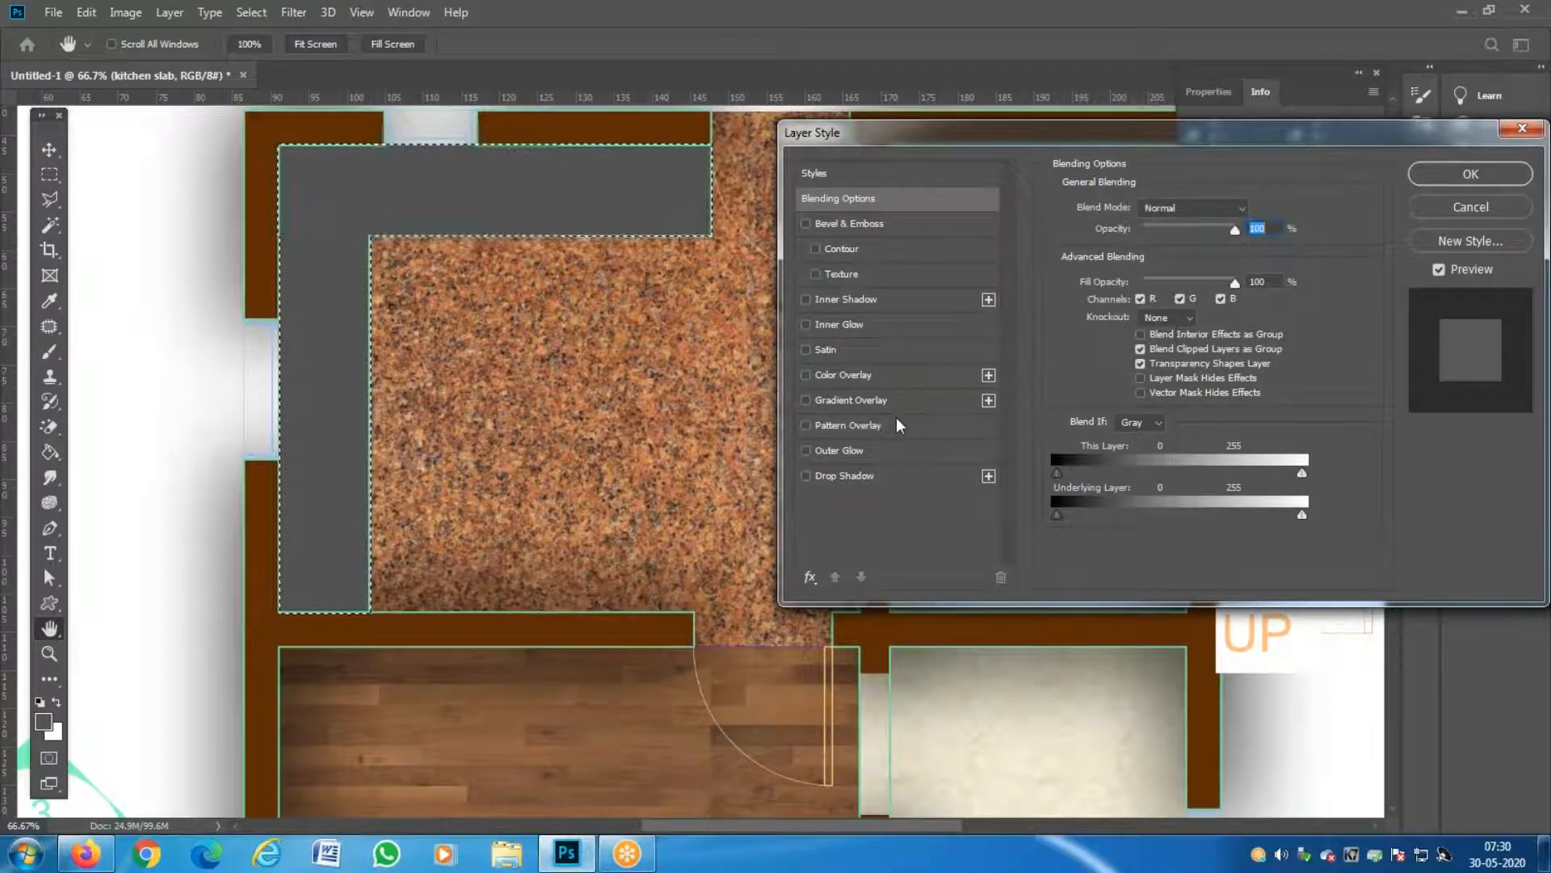
{"action": "left_click", "coordinate": [856, 426]}
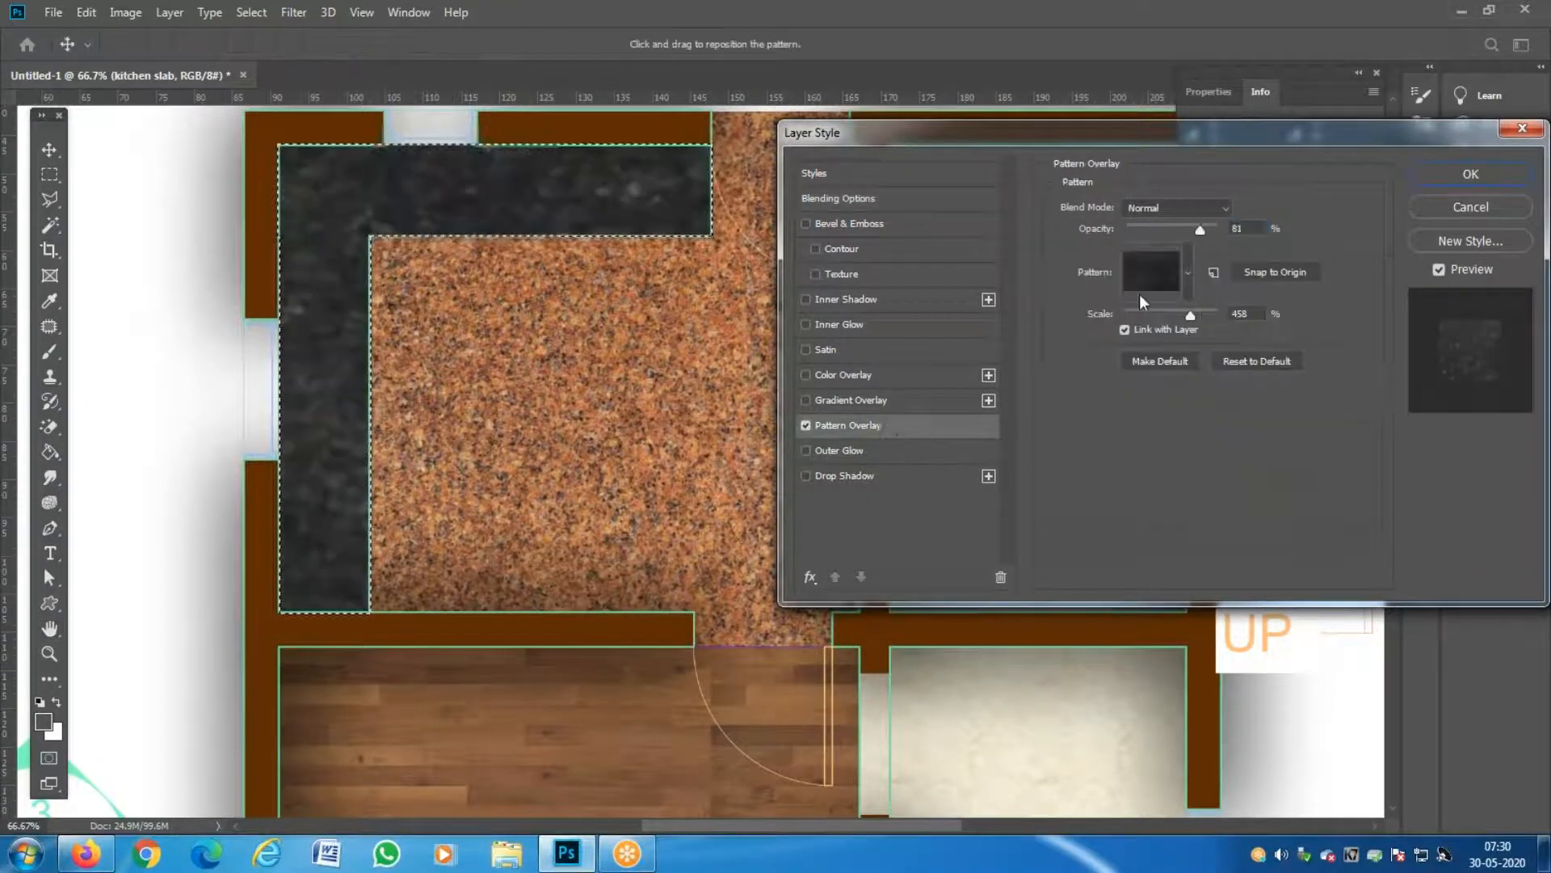
{"action": "left_click", "coordinate": [1188, 275]}
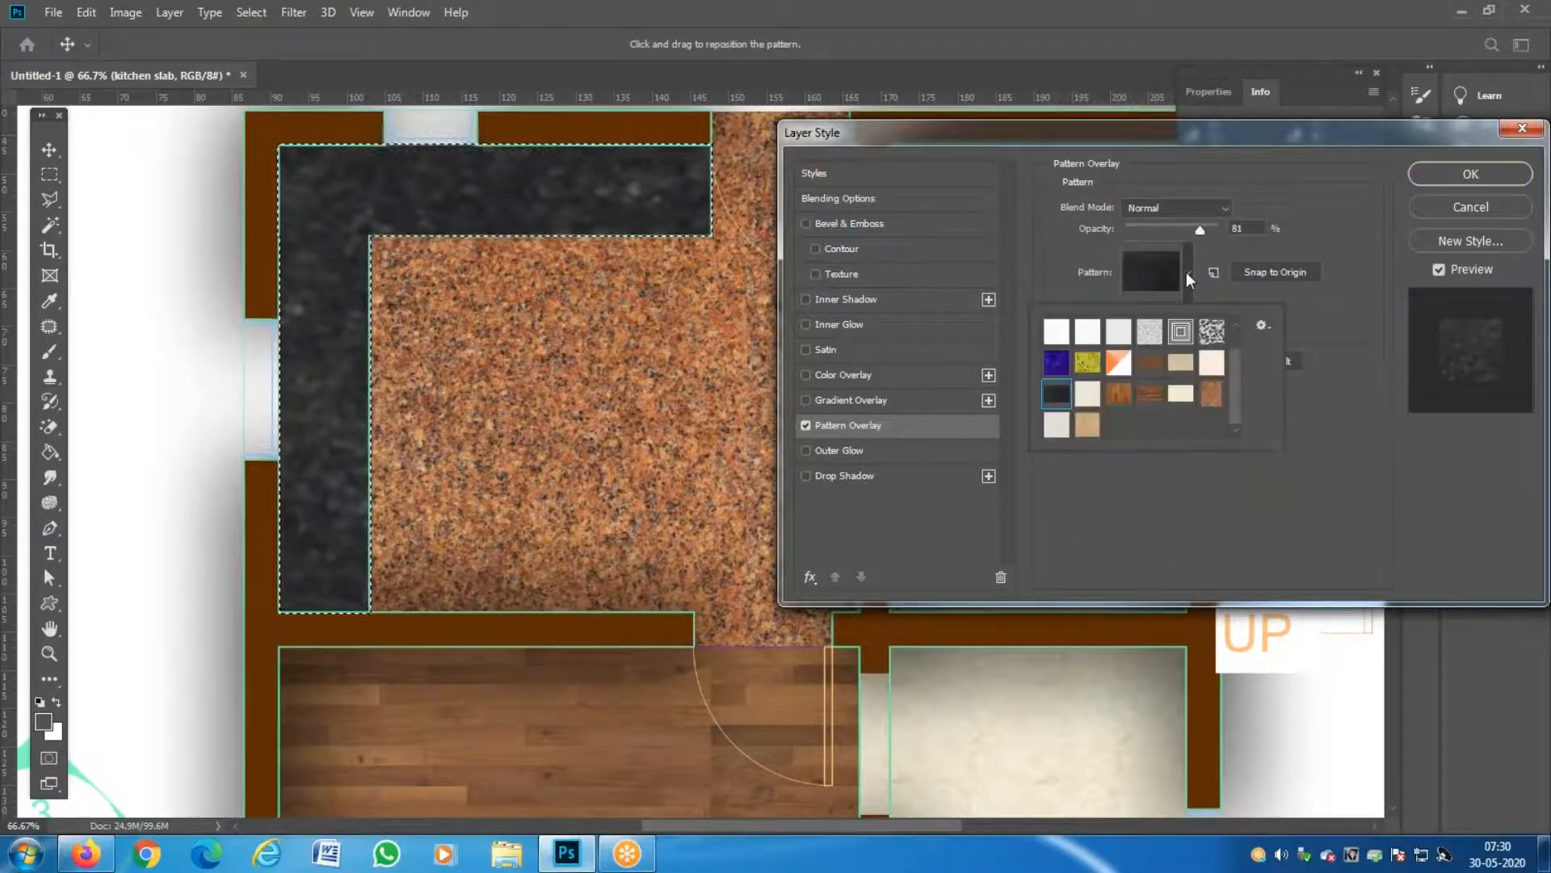
{"action": "left_click", "coordinate": [1182, 368]}
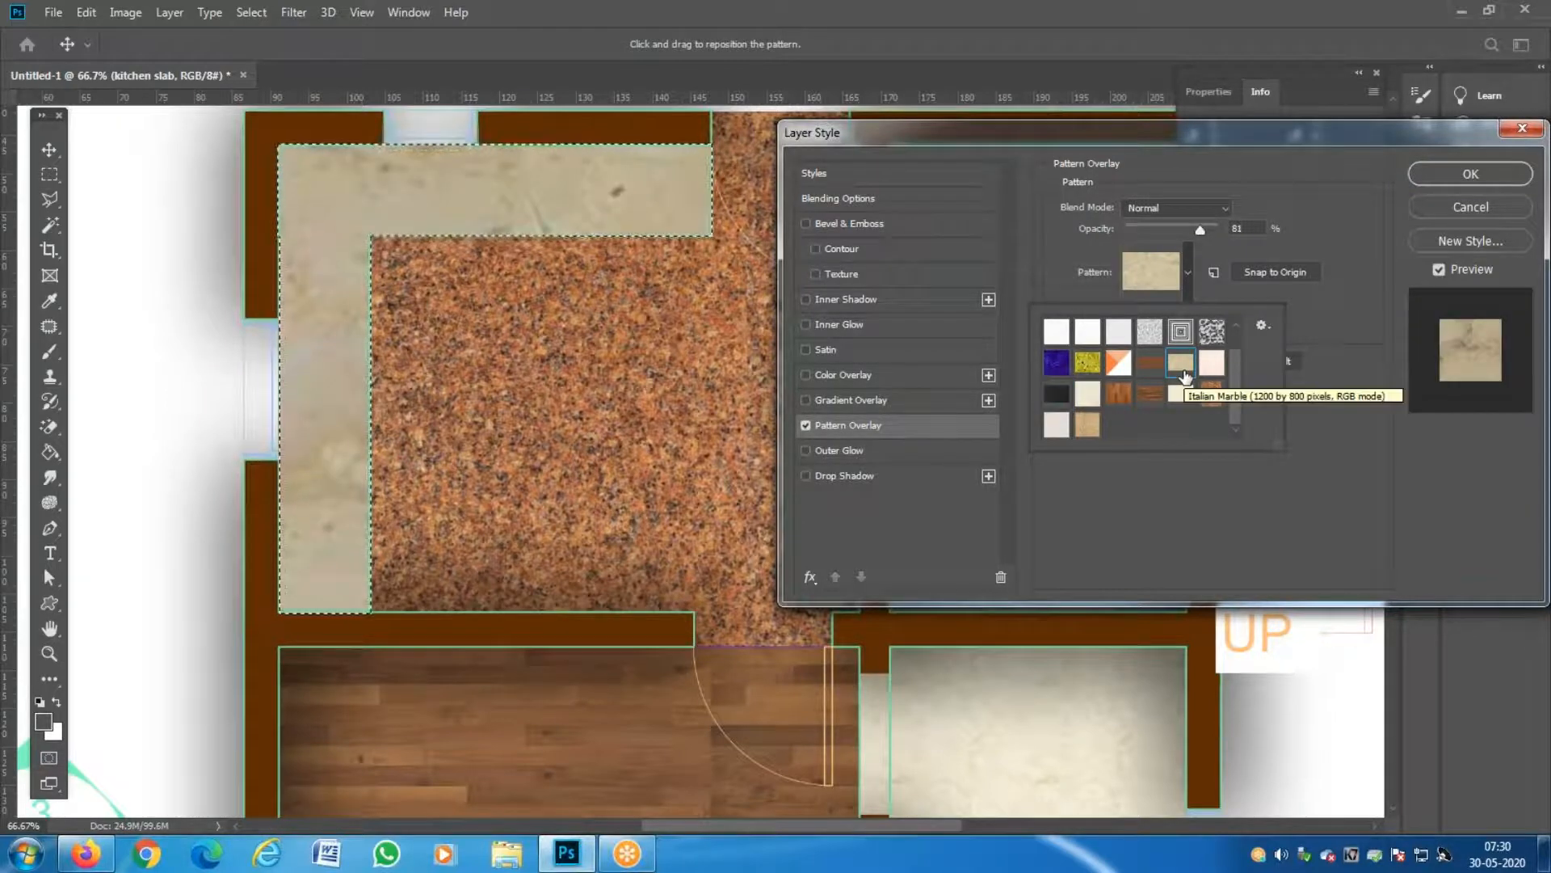
{"action": "left_click", "coordinate": [1068, 396]}
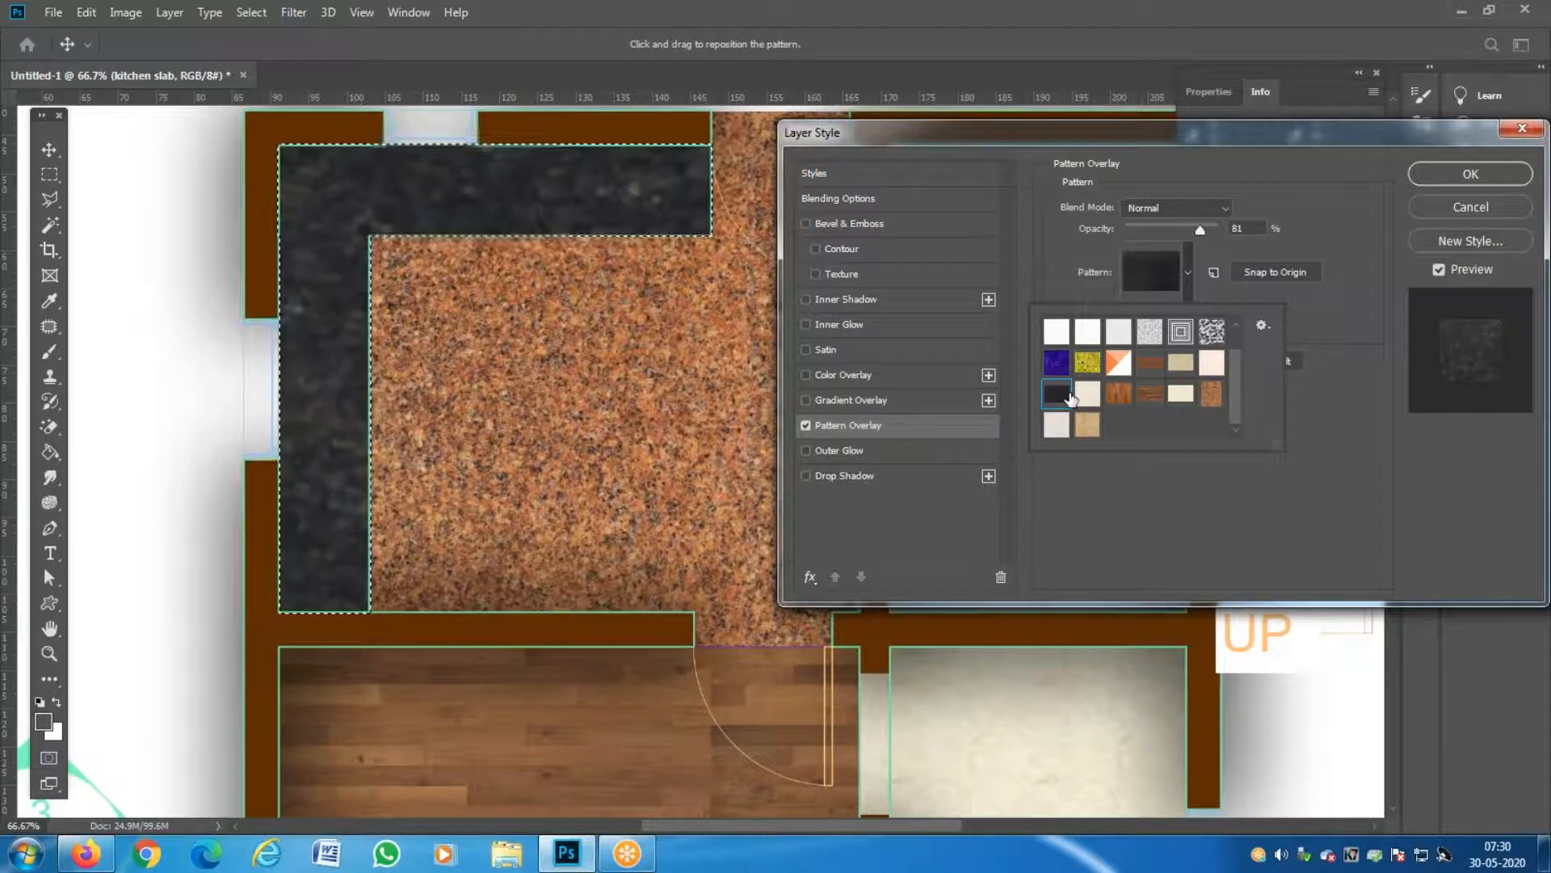
{"action": "left_click", "coordinate": [1281, 172]}
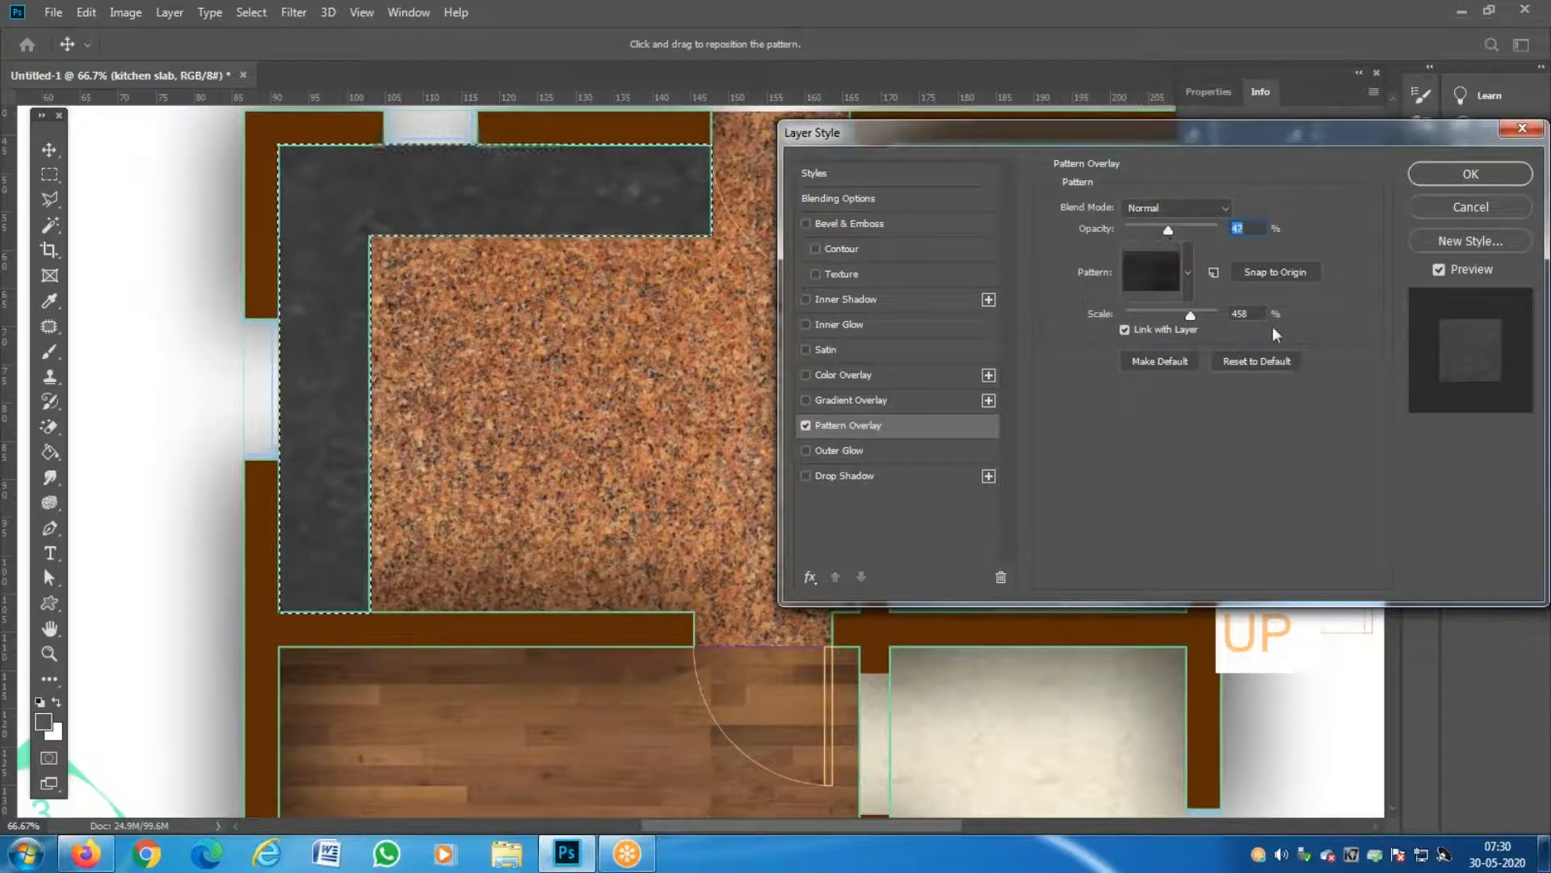
{"action": "left_click_drag", "start_coordinate": [1192, 318], "coordinate": [1181, 318]}
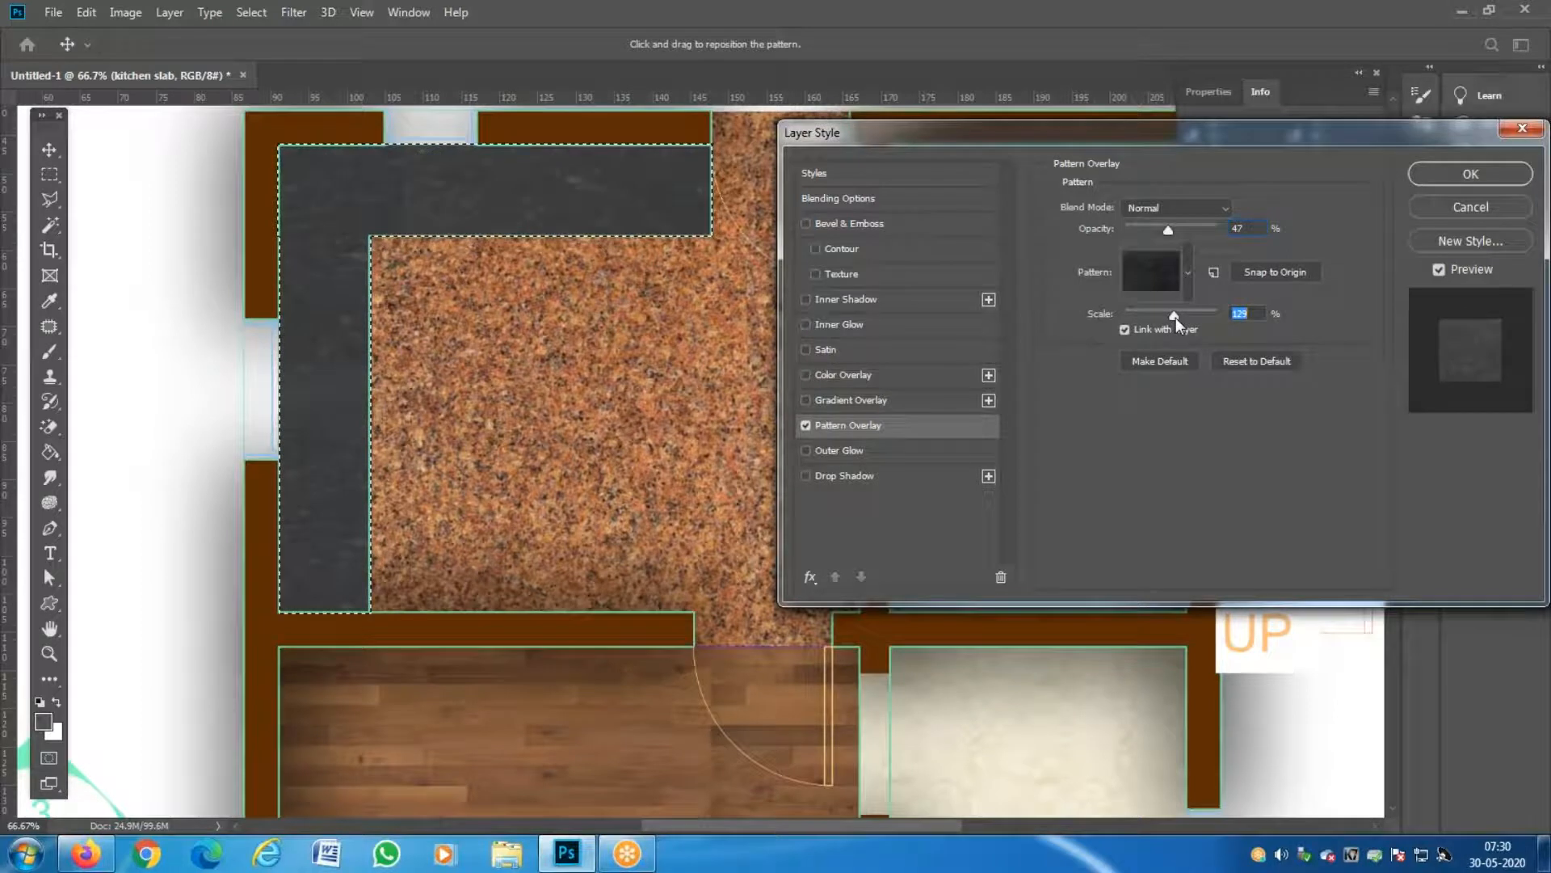
{"action": "left_click", "coordinate": [1469, 175]}
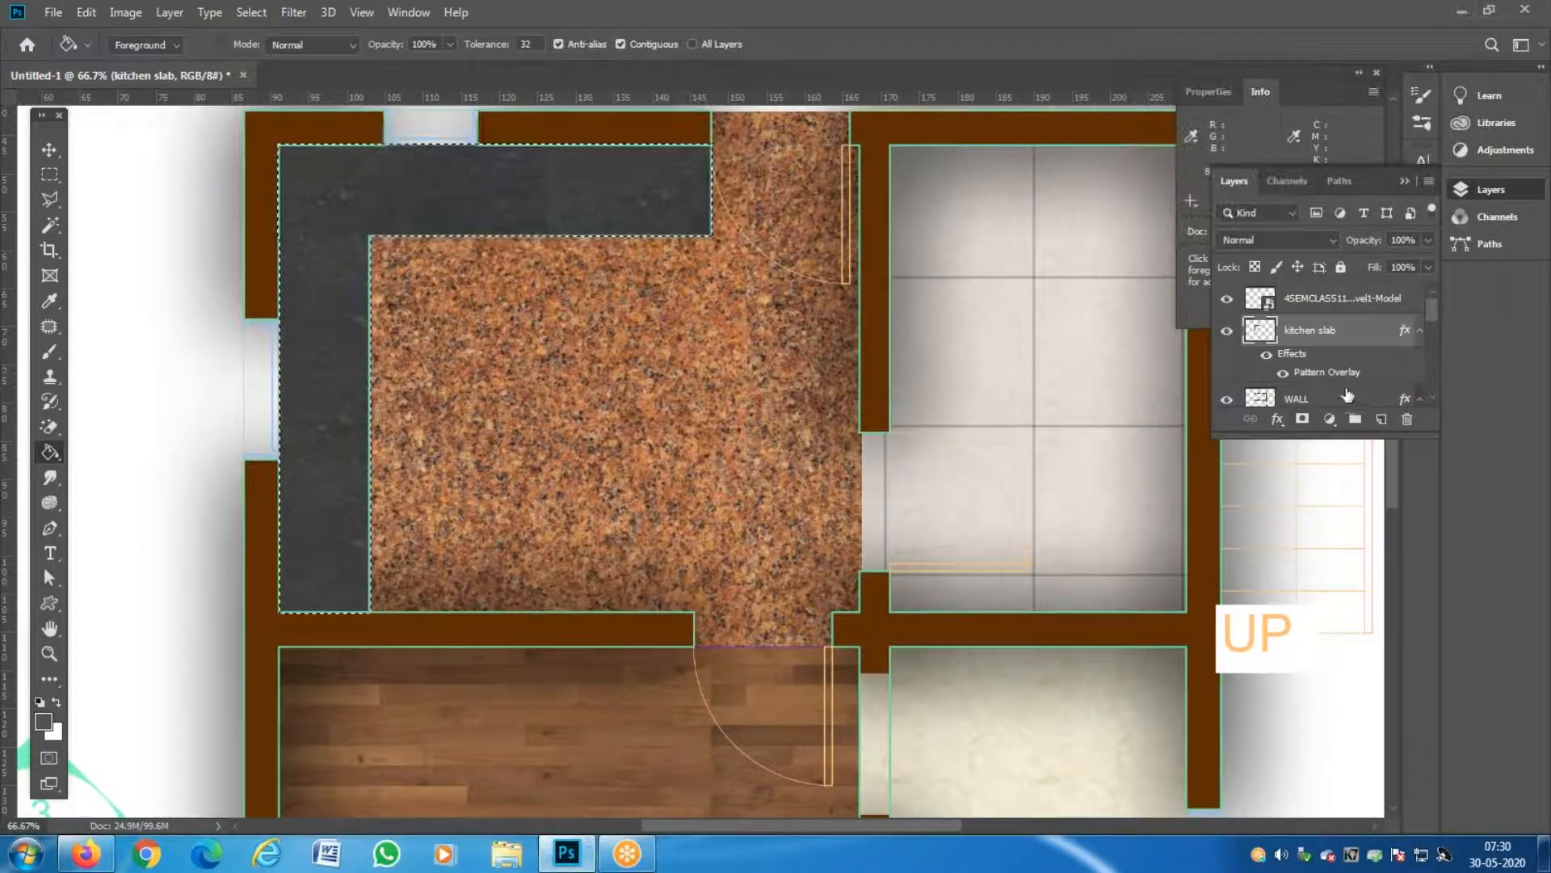
{"action": "key", "text": "ctrl+d"}
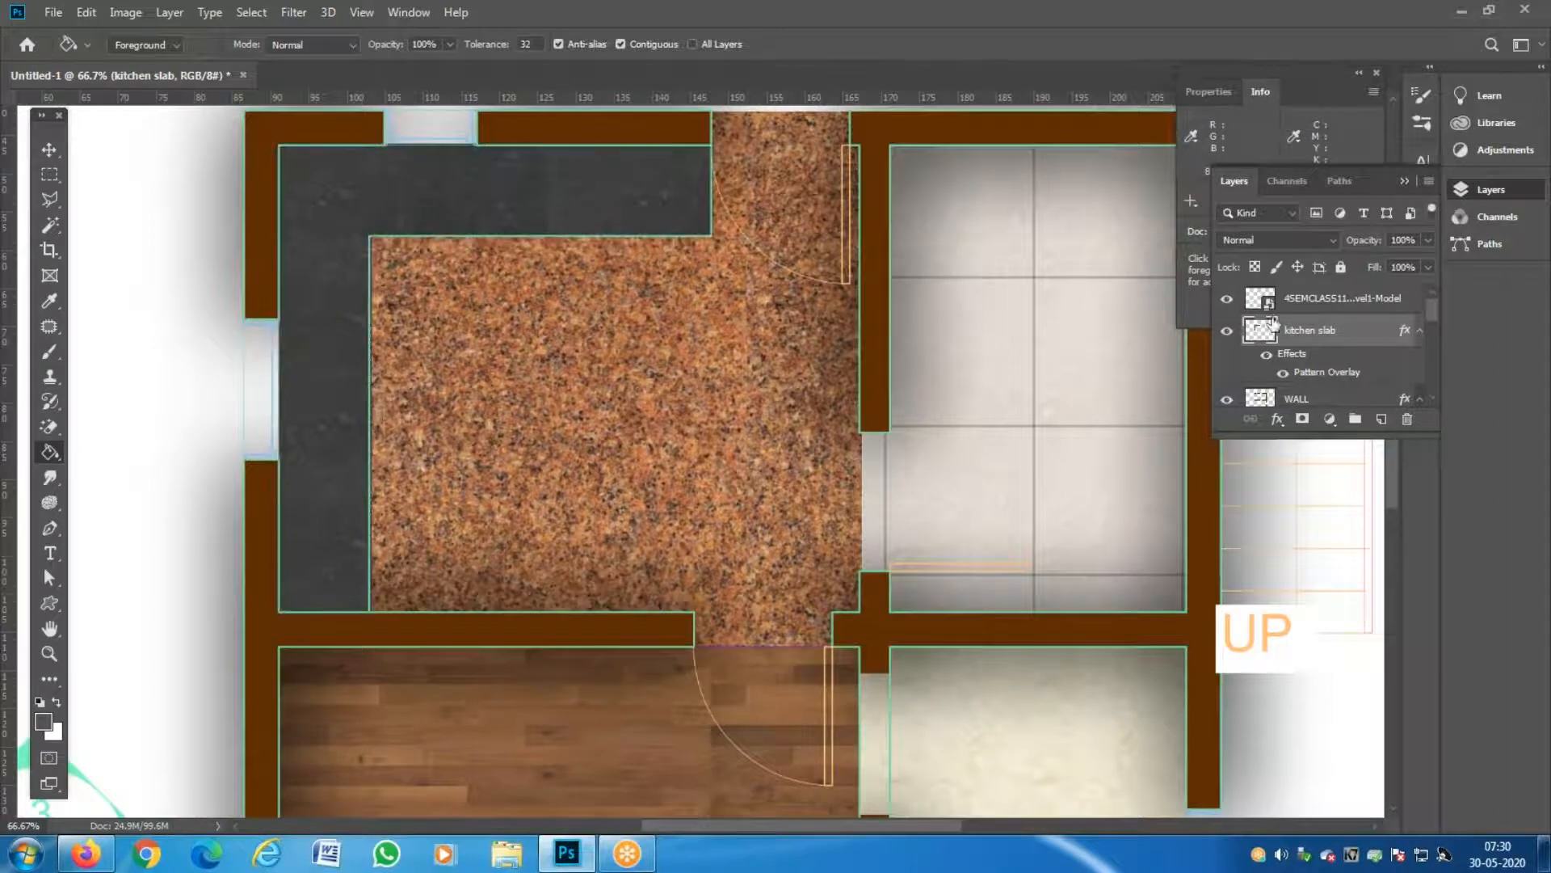
Hide the floor plan linework layer and give the kitchen slab a Multiply Drop Shadow with 88% opacity, 12 px distance and 167 px size.
{"action": "left_click", "coordinate": [1220, 304]}
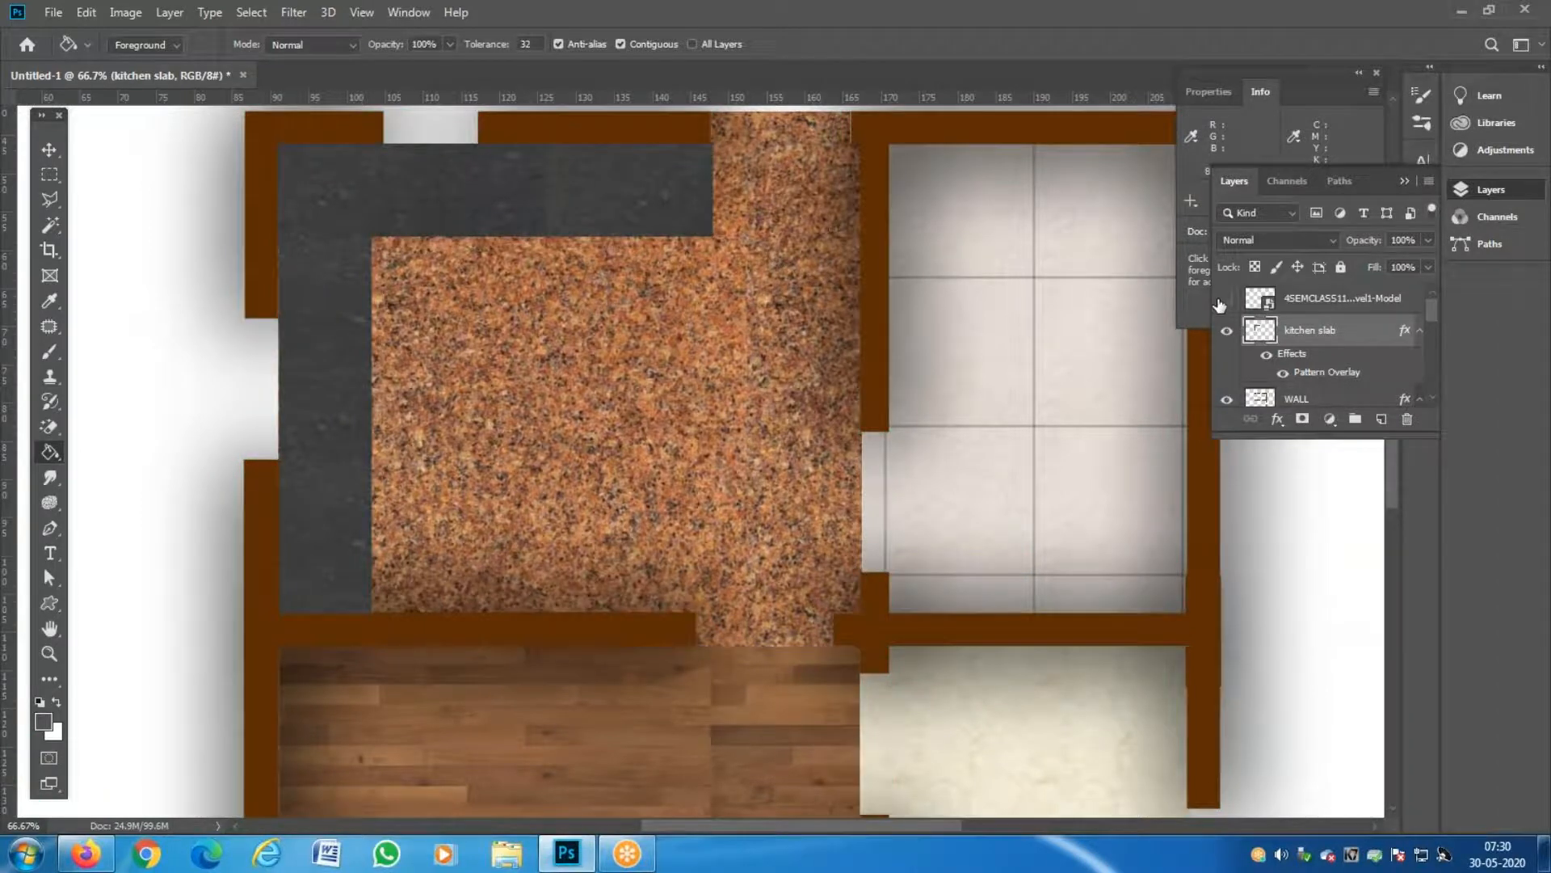
{"action": "double_click", "coordinate": [1377, 329]}
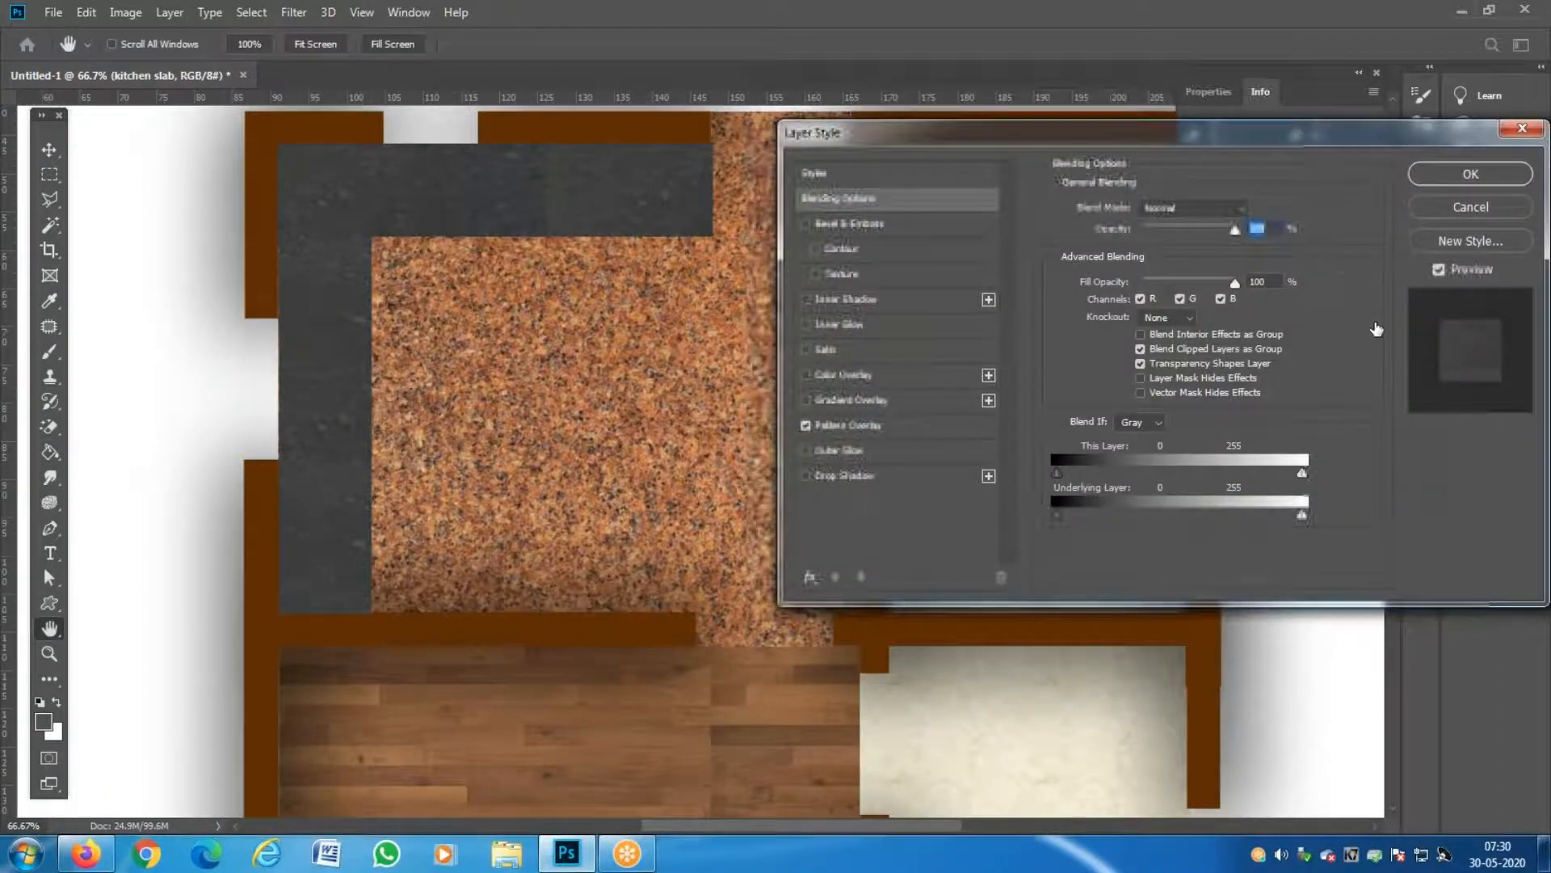
{"action": "left_click", "coordinate": [862, 476]}
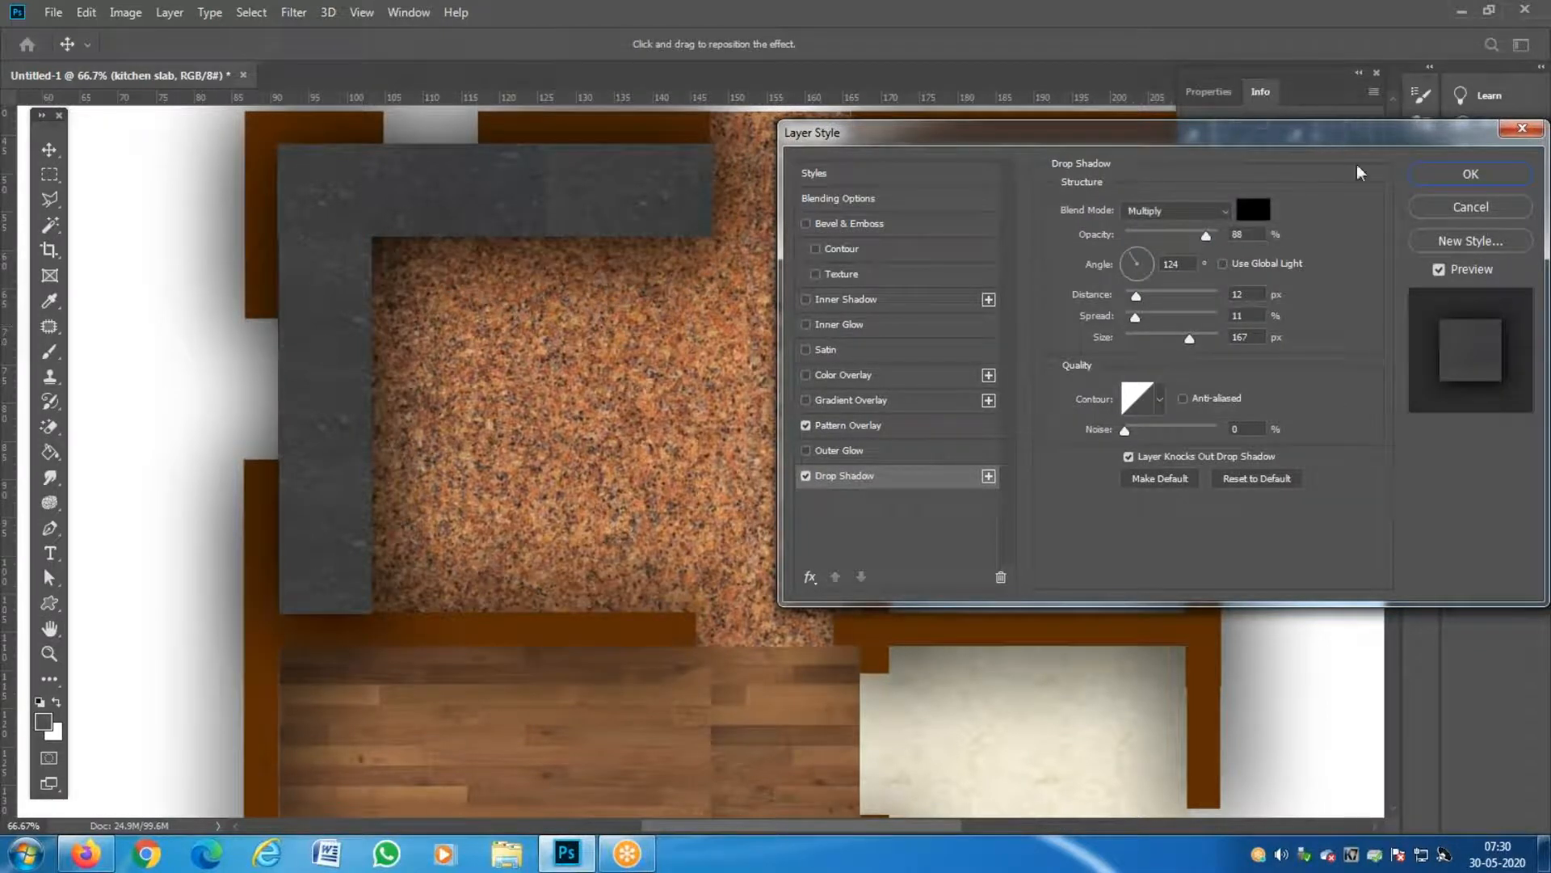
{"action": "left_click", "coordinate": [1496, 183]}
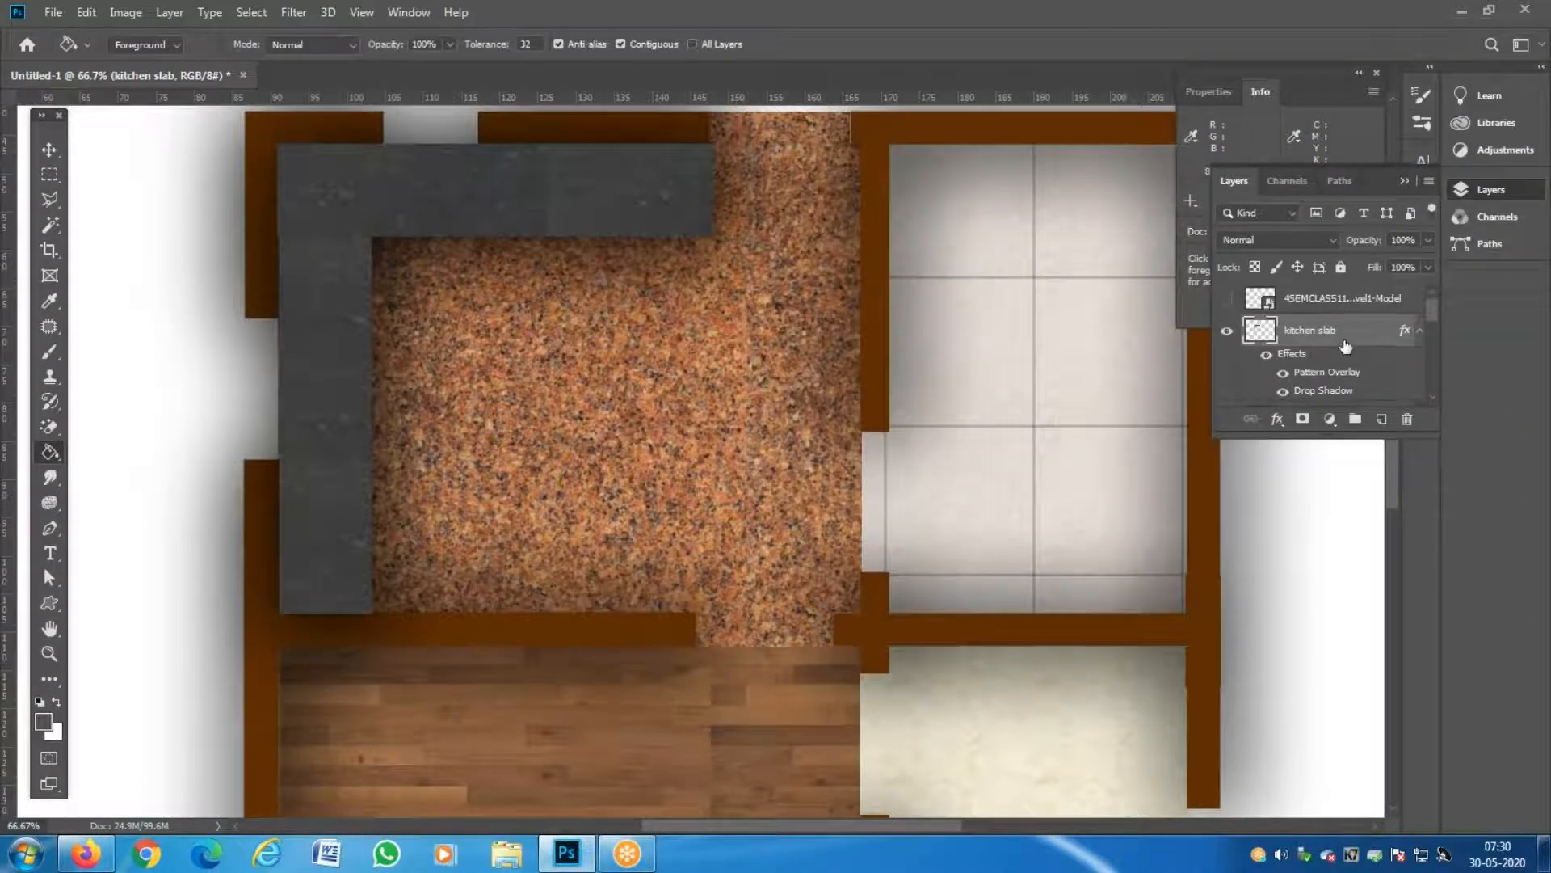
Move the kitchen slab layer below the WALL and BATHROOM FLOOR layers in the layer stack.
{"action": "scroll", "coordinate": [1345, 346], "scroll_direction": "down", "scroll_amount": 1}
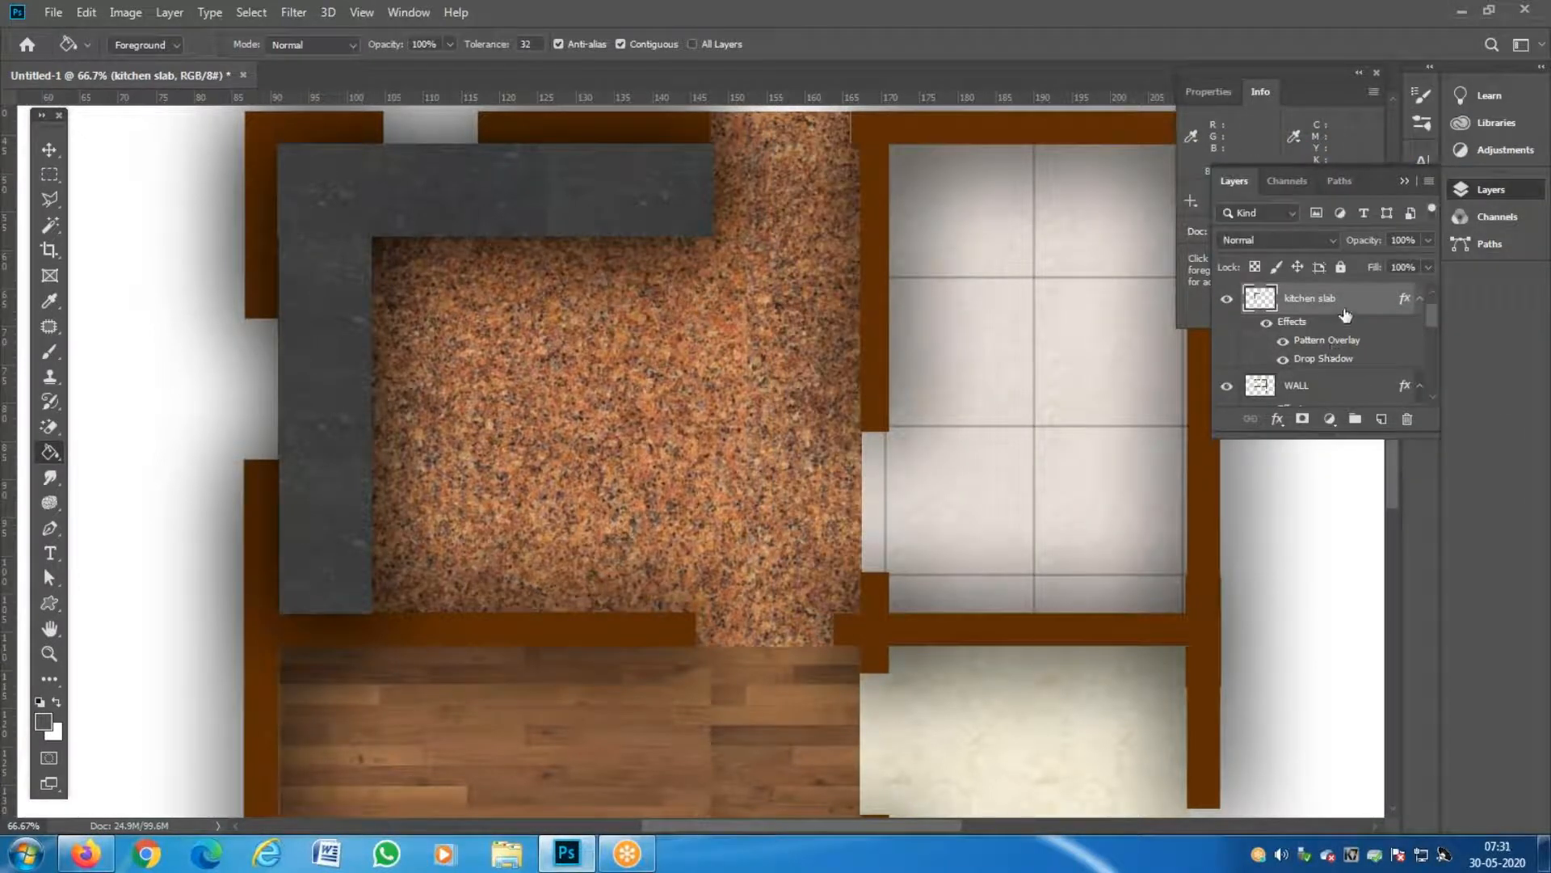
{"action": "left_click_drag", "start_coordinate": [1352, 300], "coordinate": [1338, 395]}
{"action": "mouse_move", "coordinate": [1335, 311]}
{"action": "left_mouse_down"}
{"action": "mouse_move", "coordinate": [1336, 399]}
{"action": "mouse_move", "coordinate": [1338, 373]}
{"action": "left_mouse_up"}
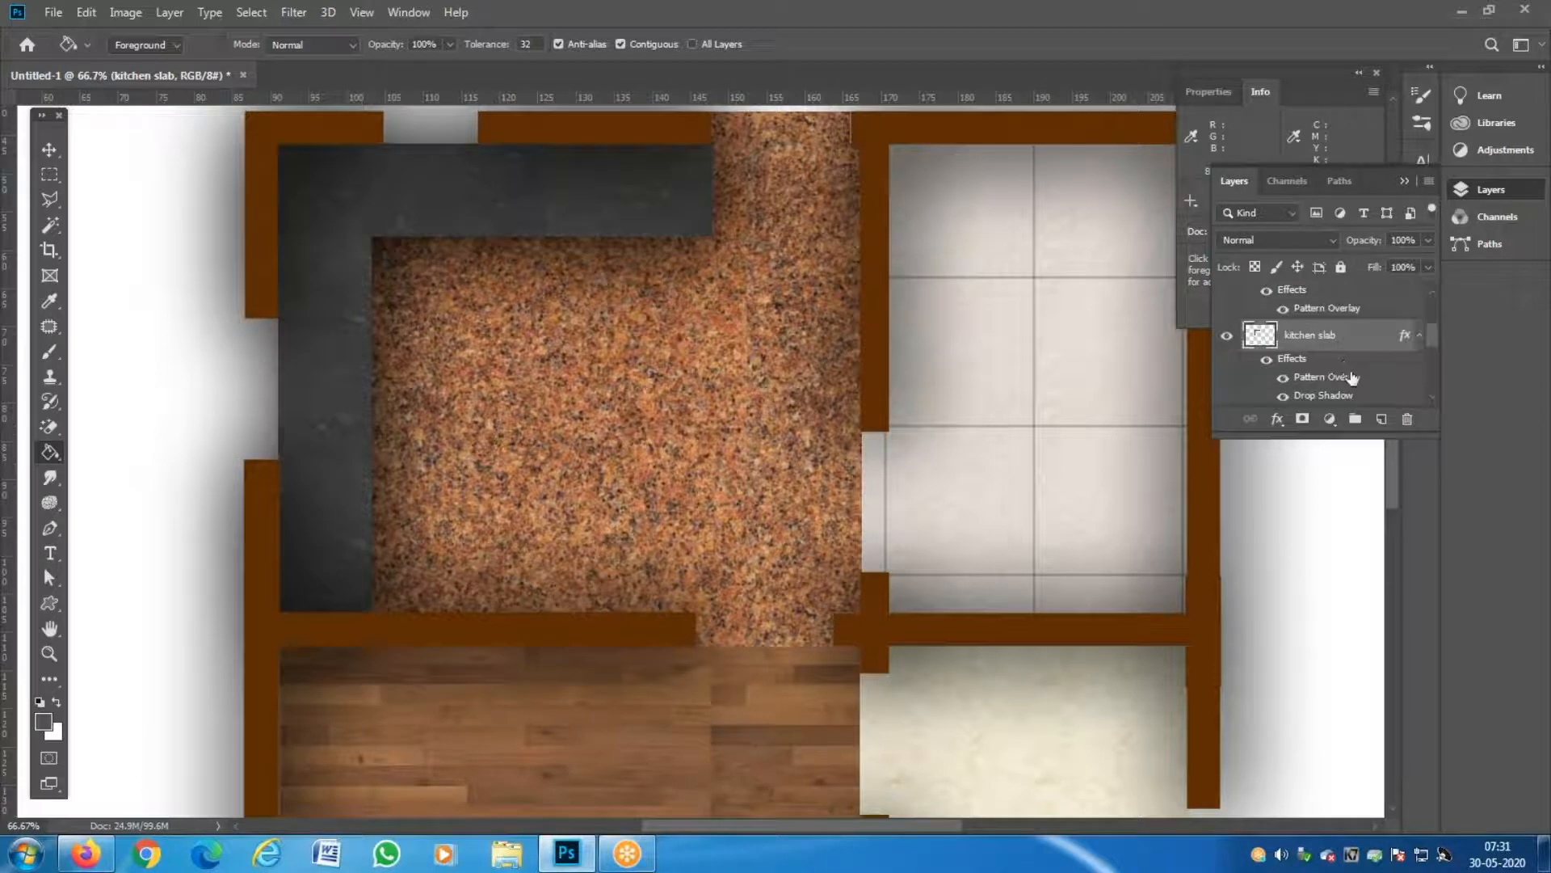
{"action": "scroll", "coordinate": [1393, 346], "scroll_direction": "up", "scroll_amount": 2}
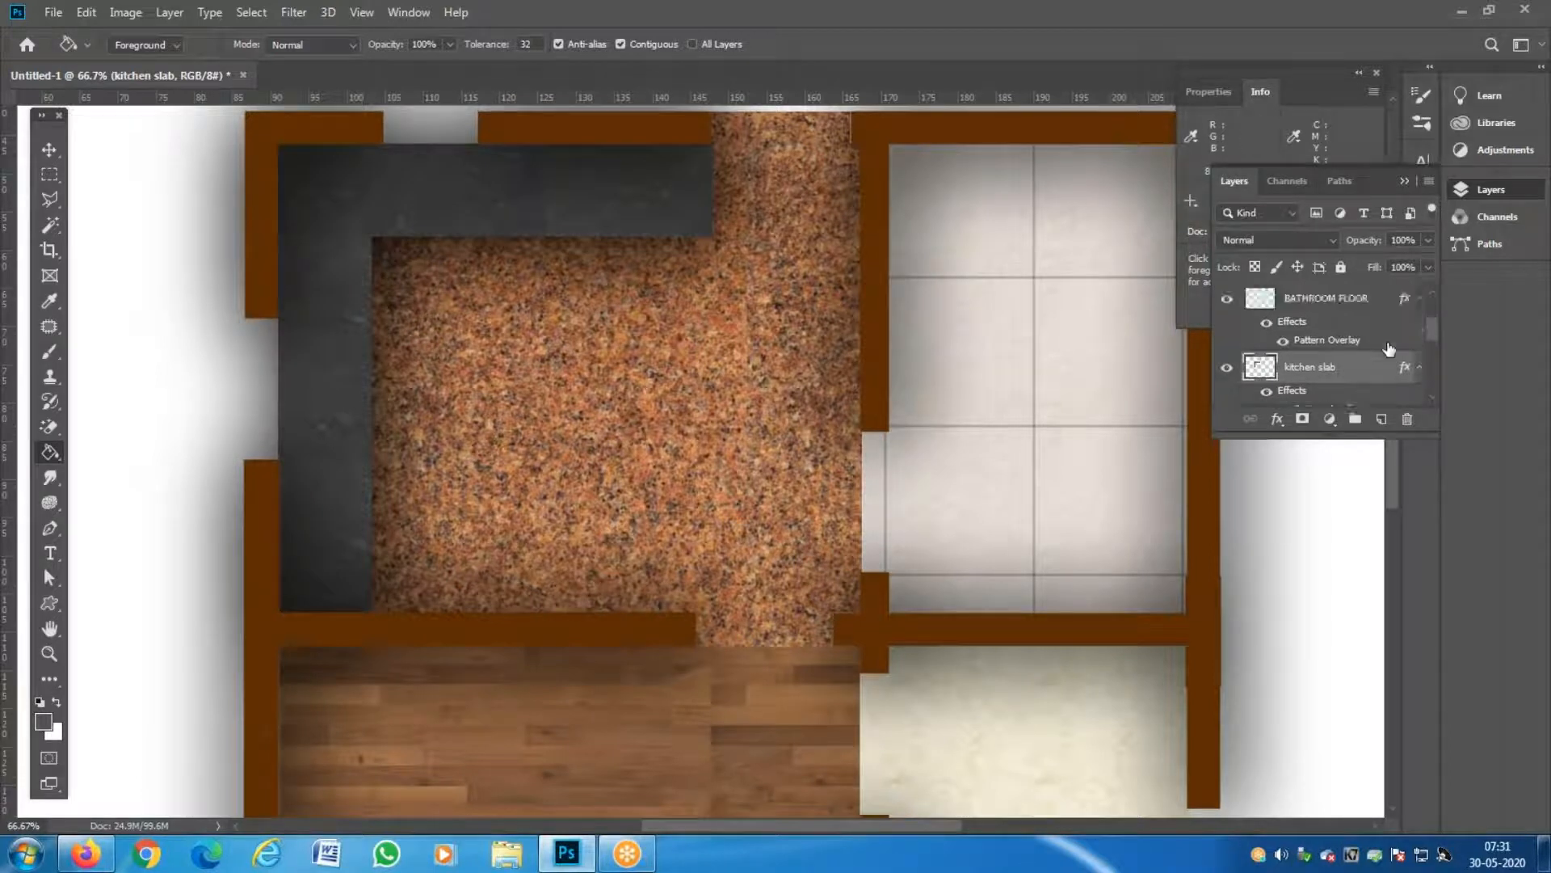
{"action": "scroll", "coordinate": [1326, 348], "scroll_direction": "up", "scroll_amount": 1}
{"action": "scroll", "coordinate": [1308, 346], "scroll_direction": "down", "scroll_amount": 3}
{"action": "scroll", "coordinate": [1329, 389], "scroll_direction": "up", "scroll_amount": 2}
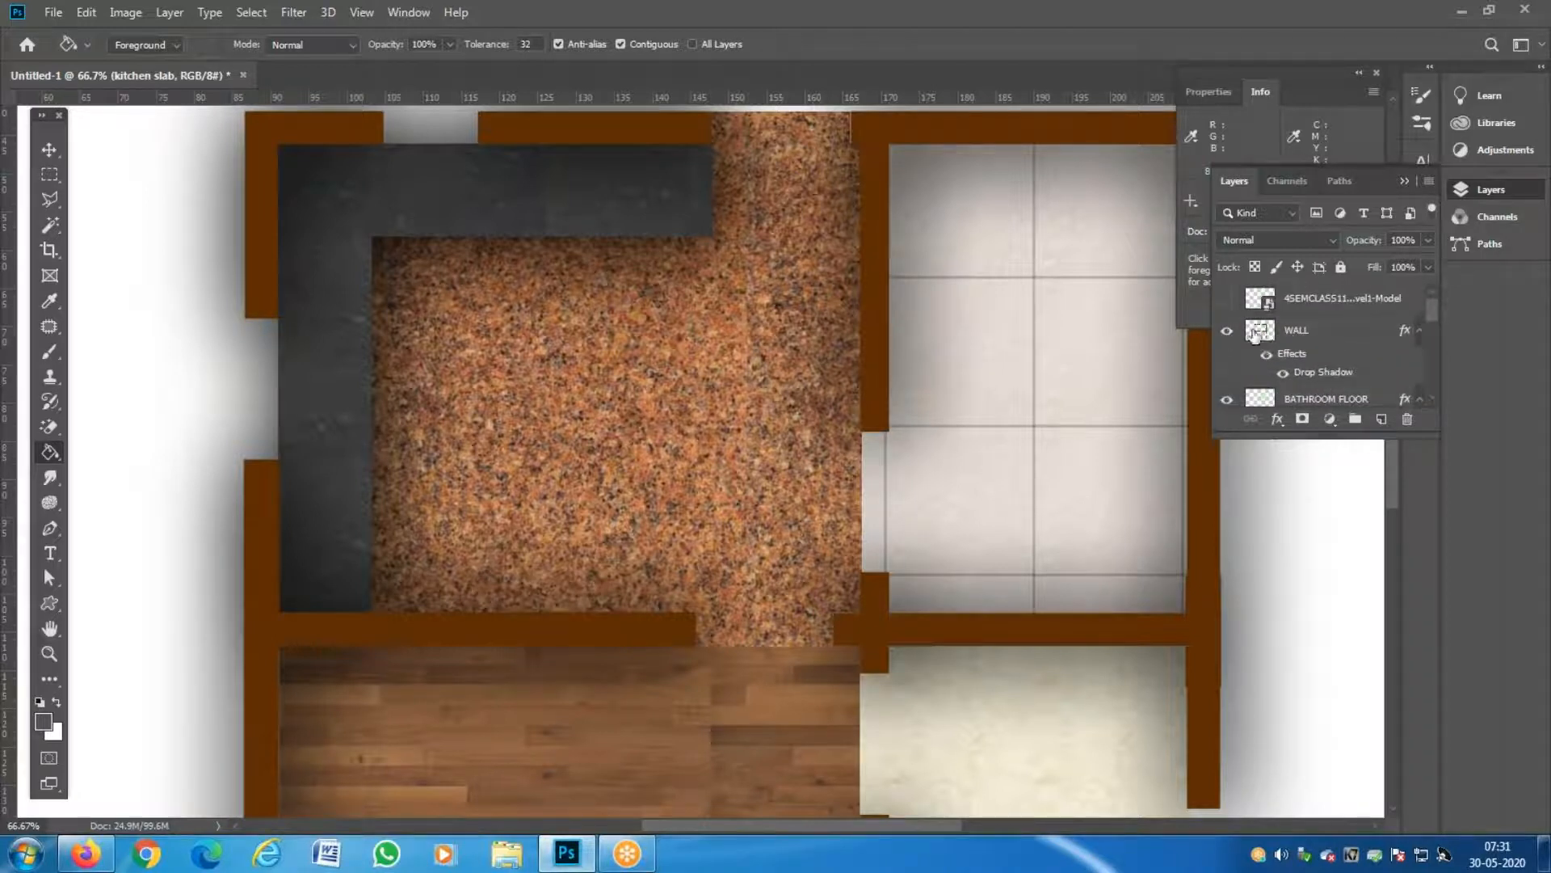
Toggle the 4SEMCLASS11-FloorPlan-Level1-Model layer's visibility to compare the whole plan with and without linework, leaving it shown.
{"action": "left_click", "coordinate": [1227, 300]}
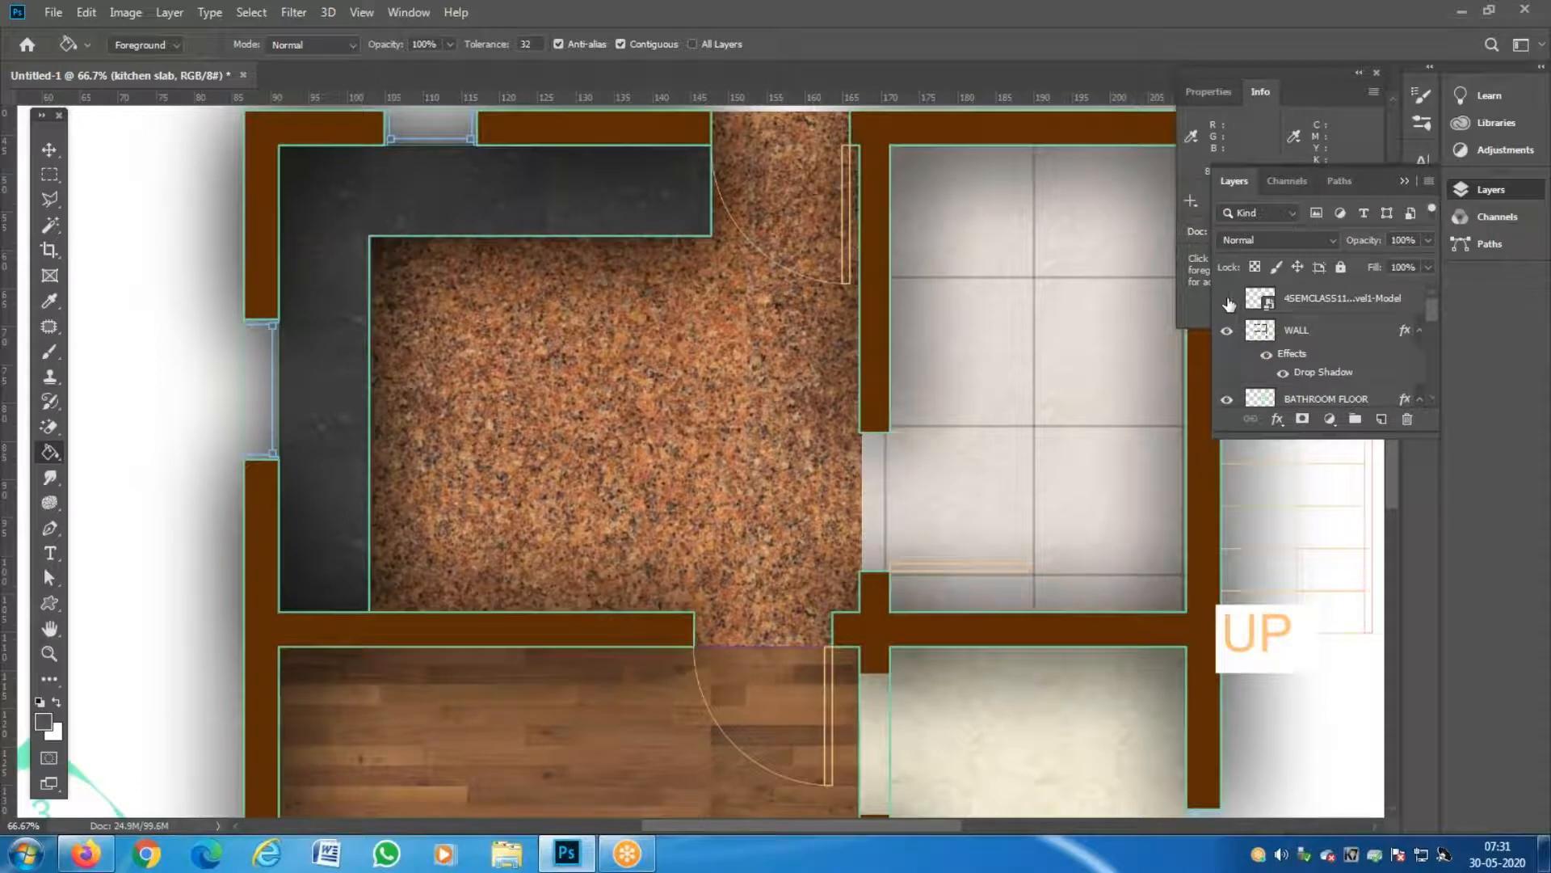
{"action": "left_click", "coordinate": [1227, 300]}
{"action": "left_click", "coordinate": [1227, 300]}
{"action": "left_click", "coordinate": [740, 373], "text": "alt"}
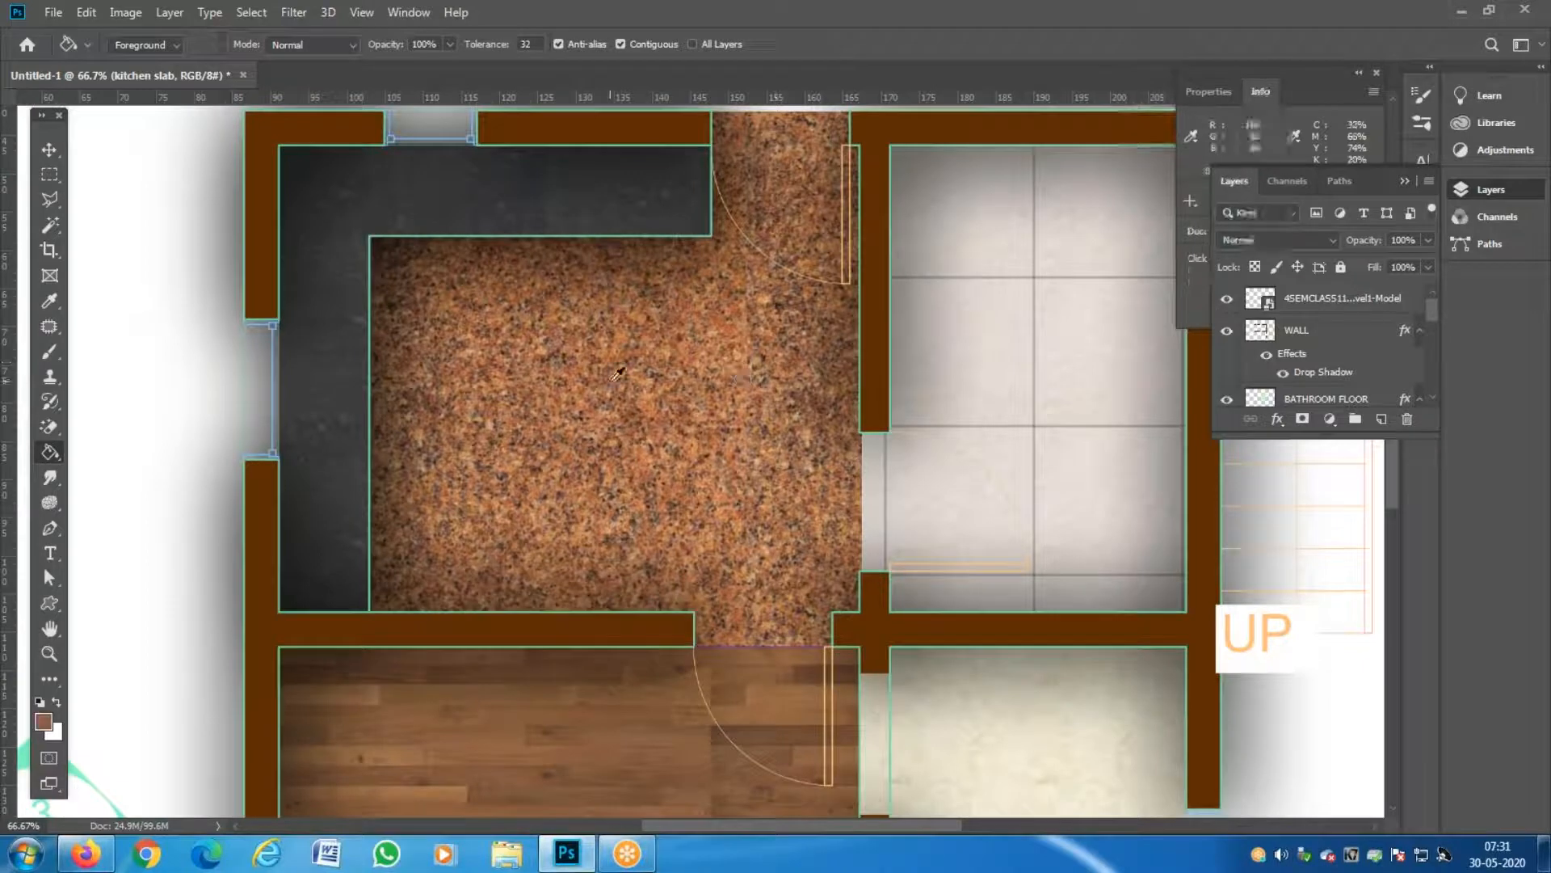
{"action": "key", "text": "z"}
{"action": "left_click", "coordinate": [707, 402], "text": "alt"}
{"action": "left_click", "coordinate": [708, 401], "text": "alt"}
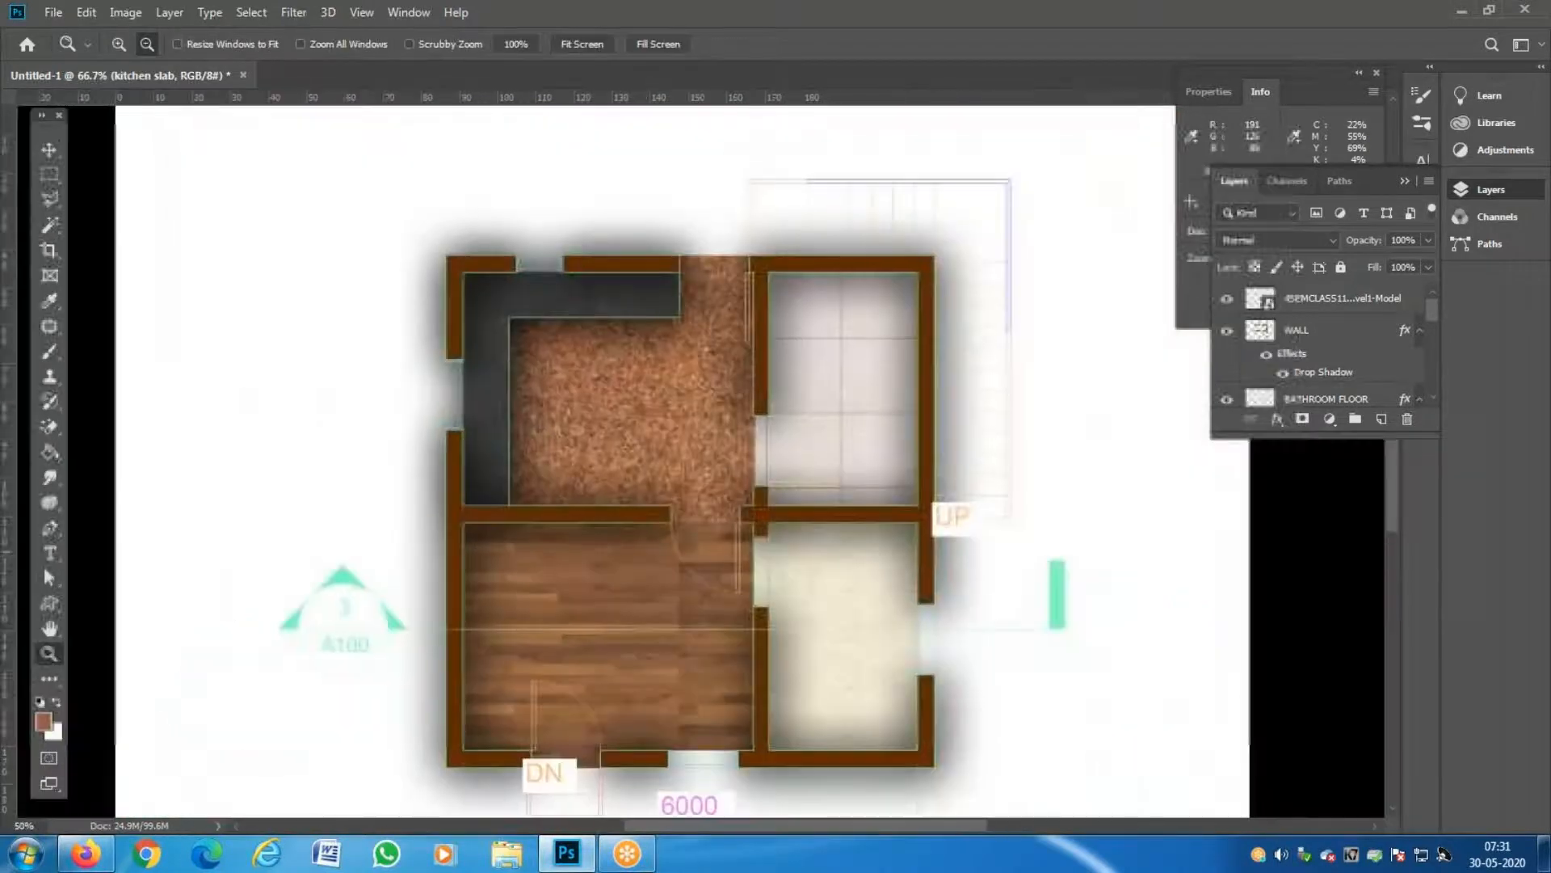
{"action": "left_click", "coordinate": [856, 430], "text": "alt"}
{"action": "left_click", "coordinate": [859, 430]}
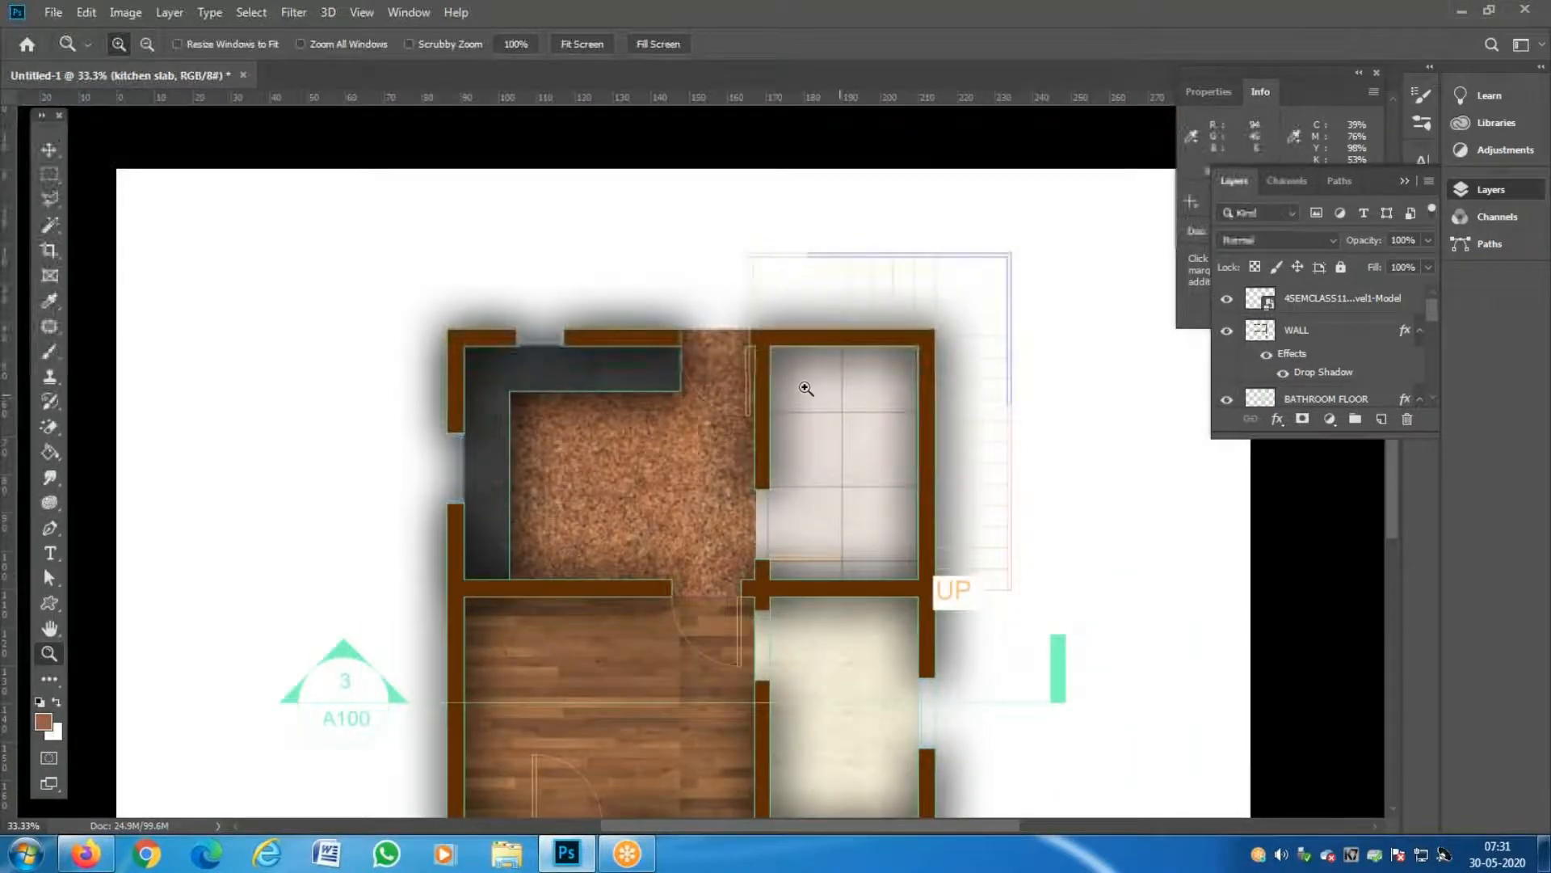
{"action": "scroll", "coordinate": [803, 388], "scroll_direction": "down", "scroll_amount": 3}
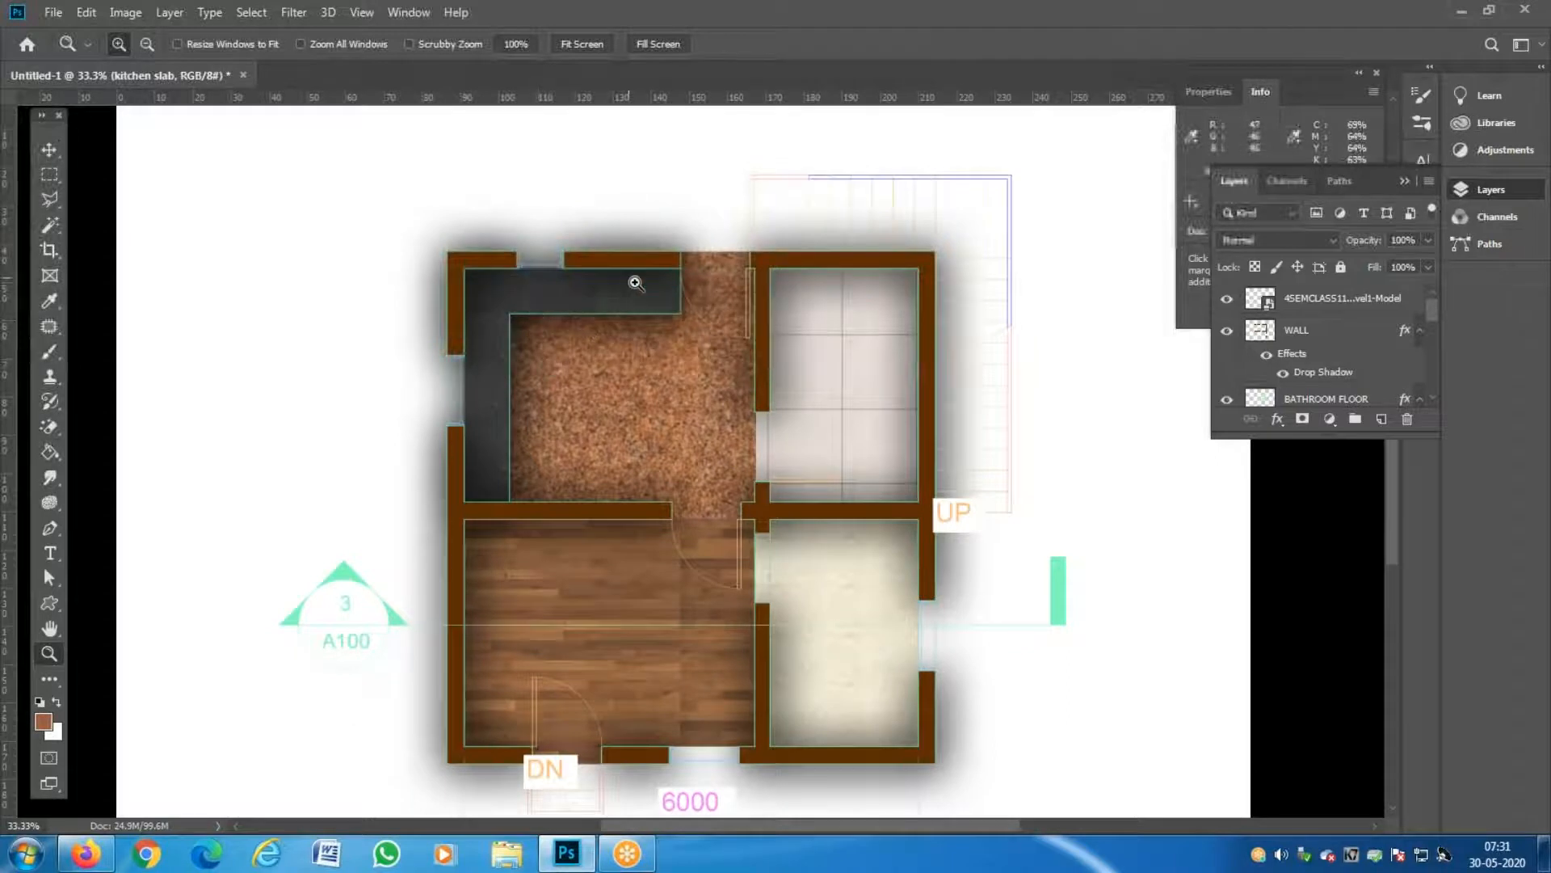
{"action": "left_click", "coordinate": [1229, 300]}
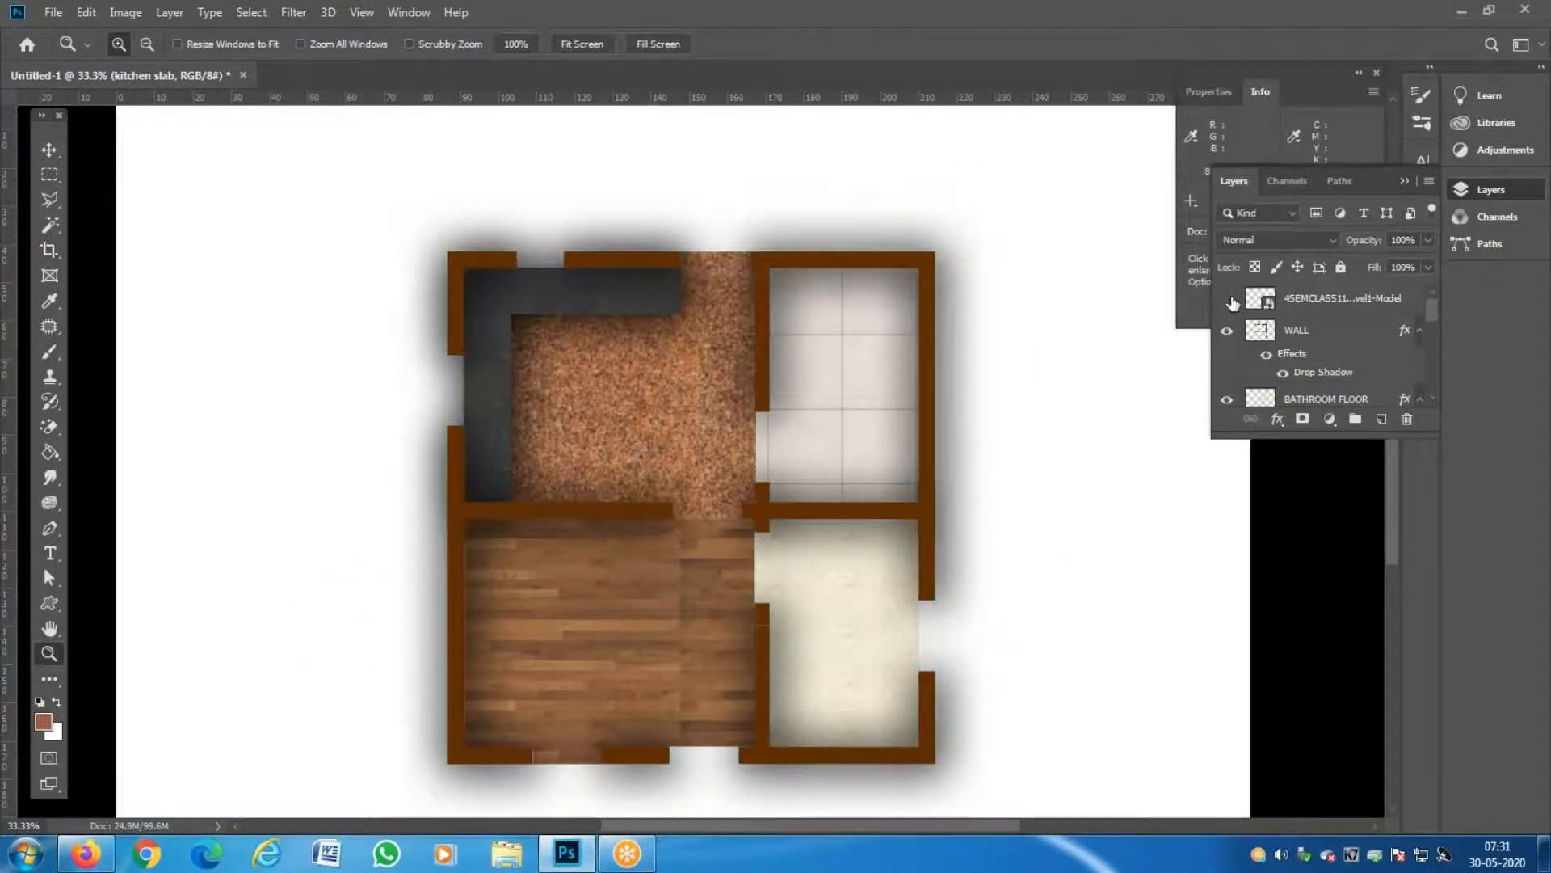
{"action": "left_click", "coordinate": [1229, 300]}
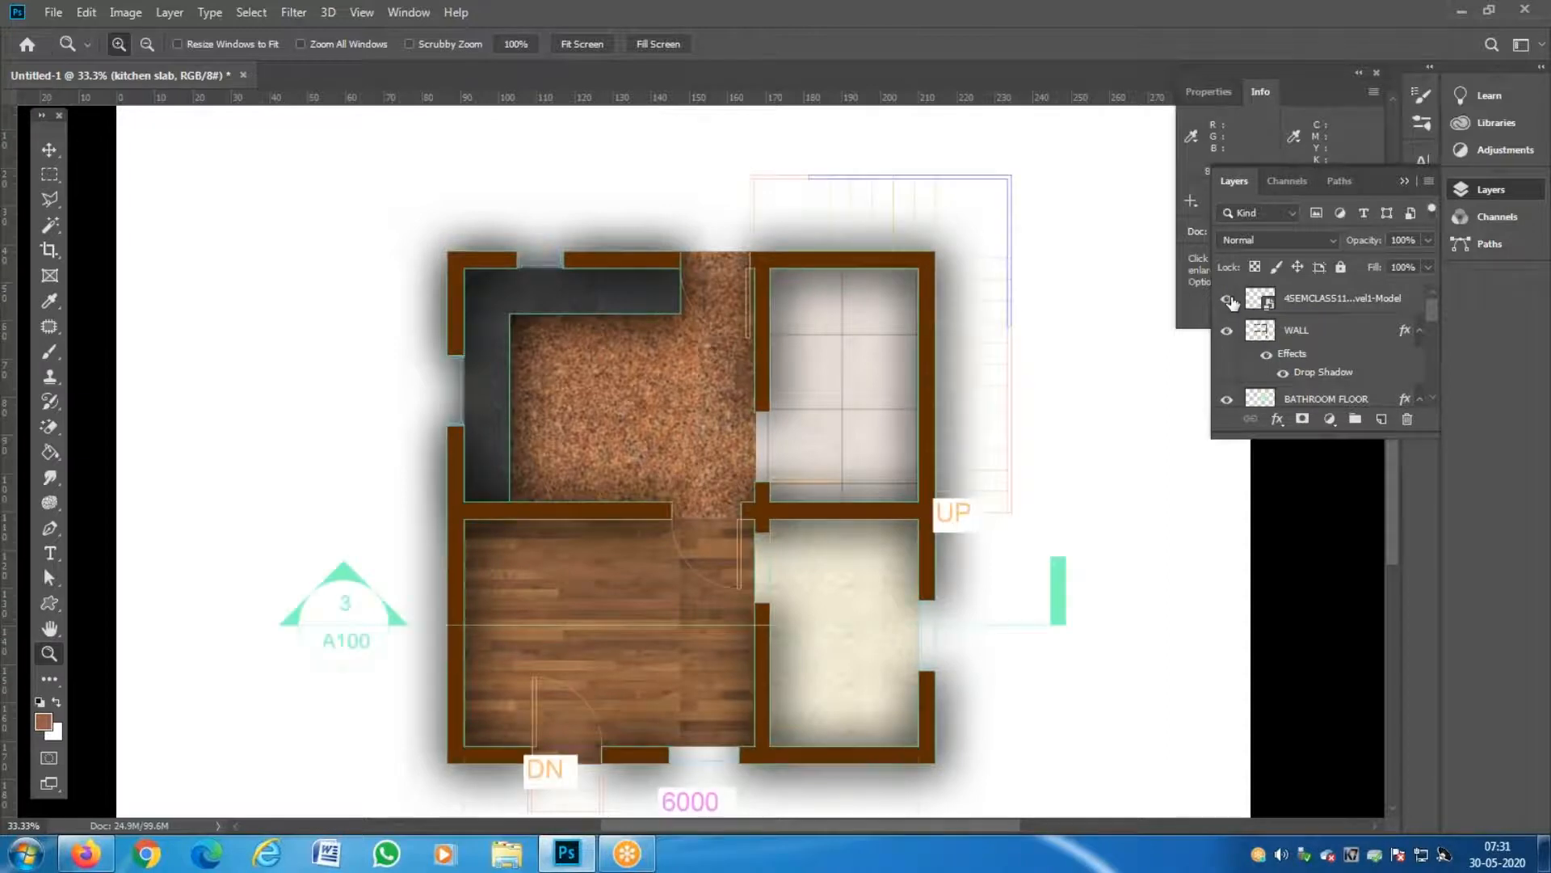
{"action": "left_click", "coordinate": [1229, 300]}
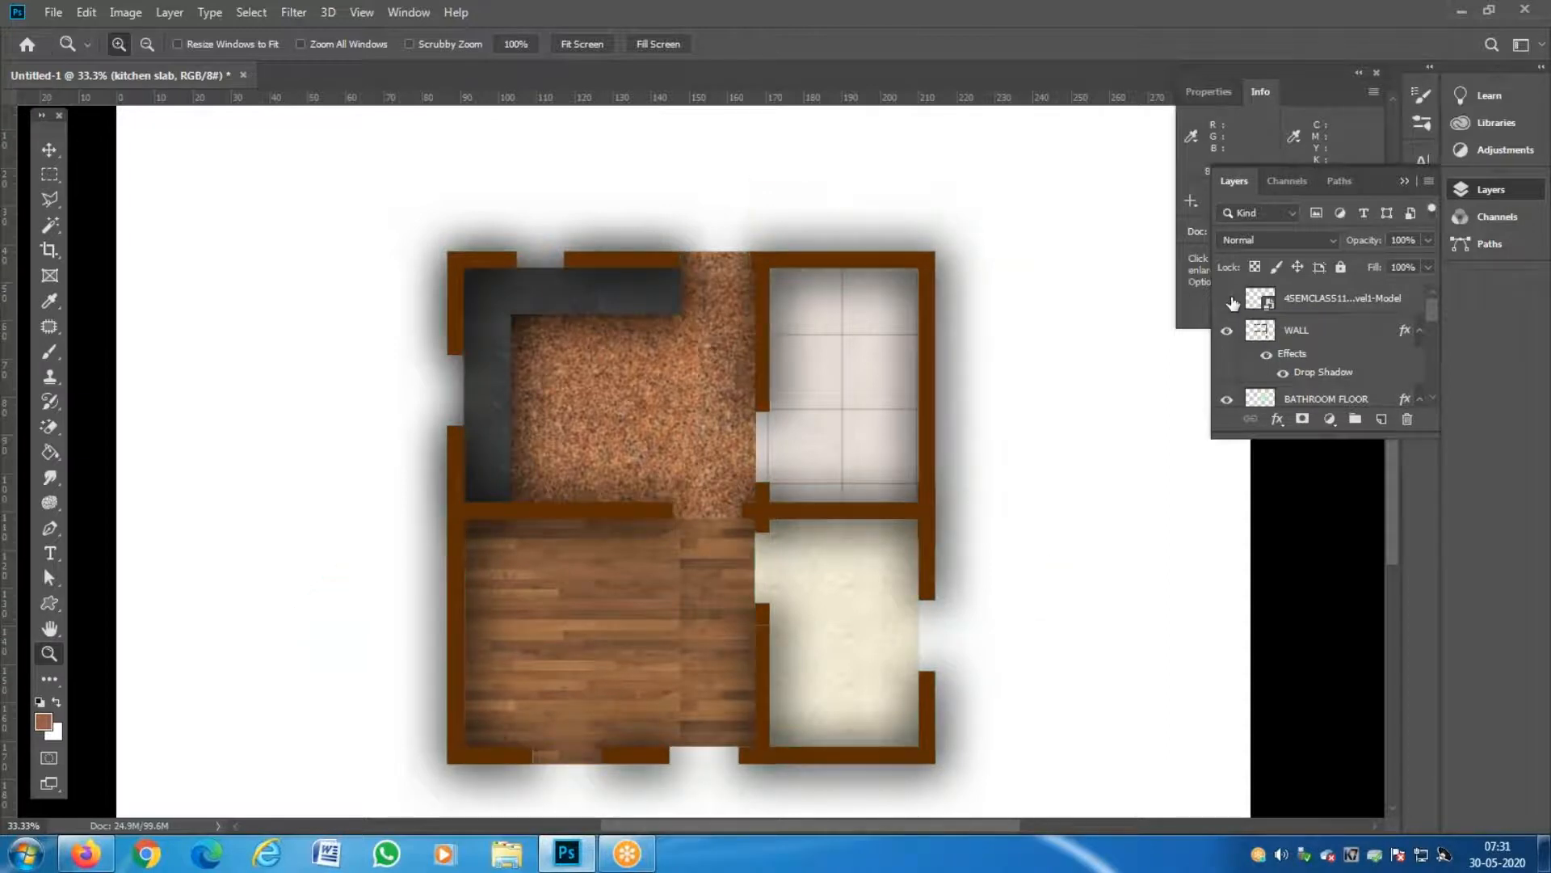
{"action": "left_click", "coordinate": [1230, 301]}
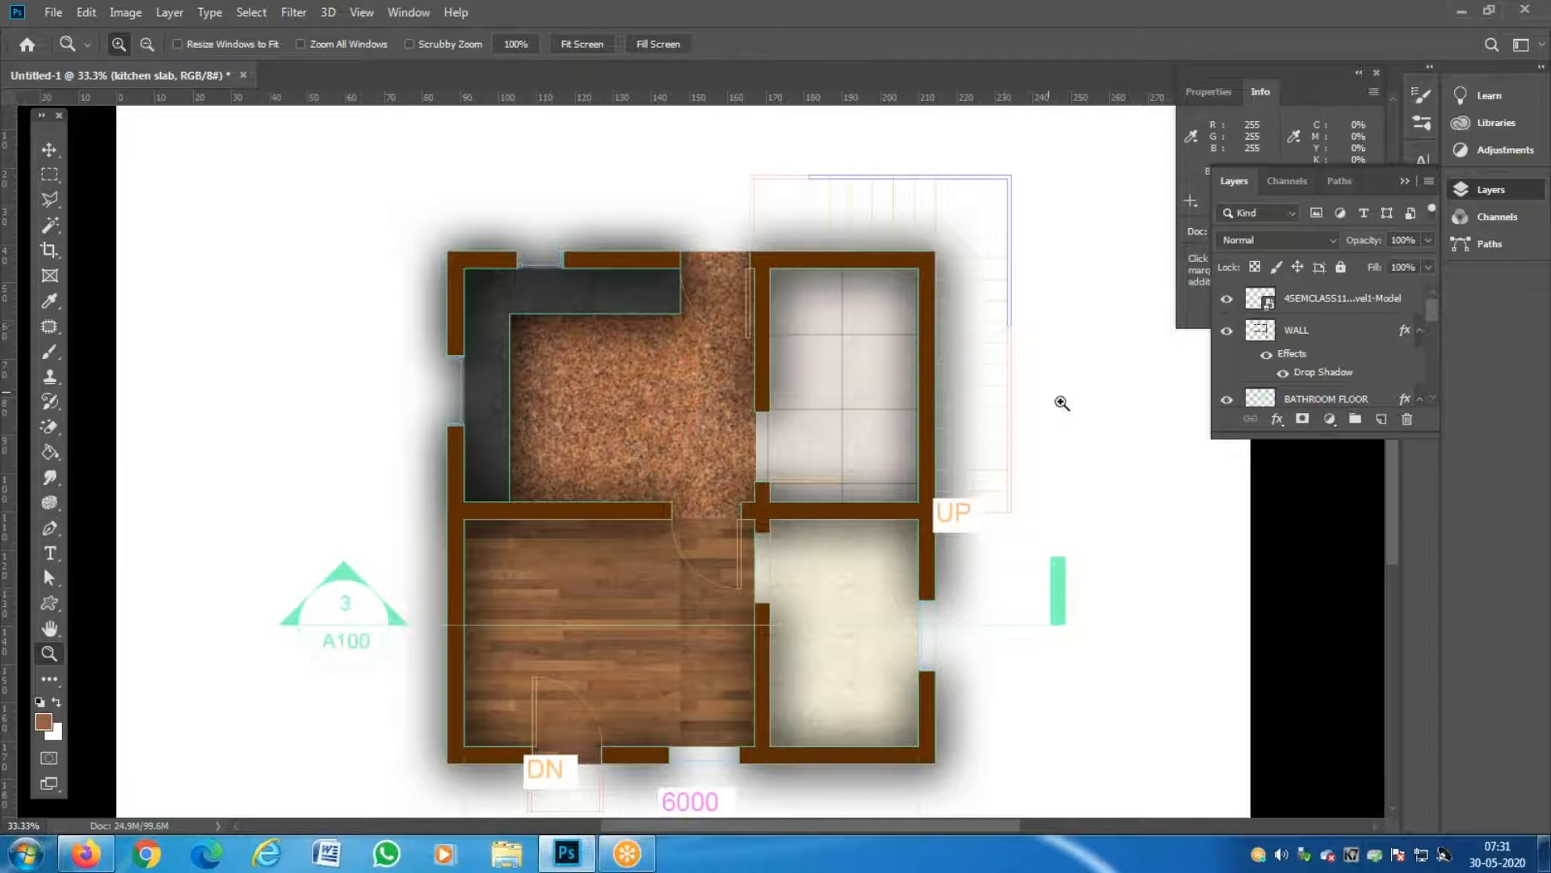
Create a new layer directly above the 4SEMCLASS11-FloorPlan-Level1-Model layer and name it "step 01".
{"action": "left_click", "coordinate": [1008, 439]}
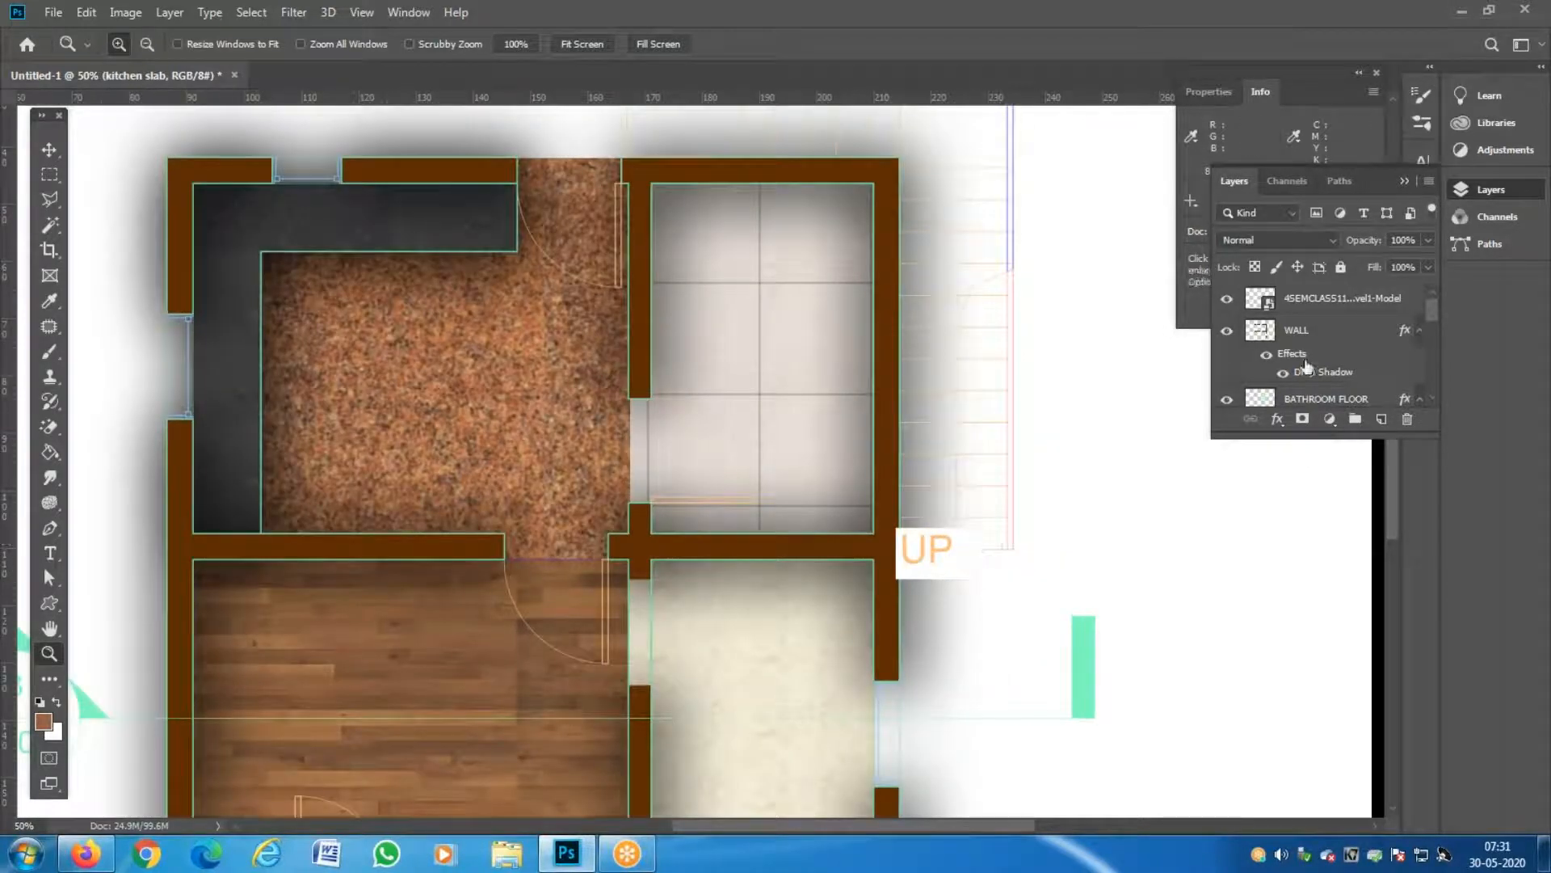
{"action": "left_click", "coordinate": [1380, 299]}
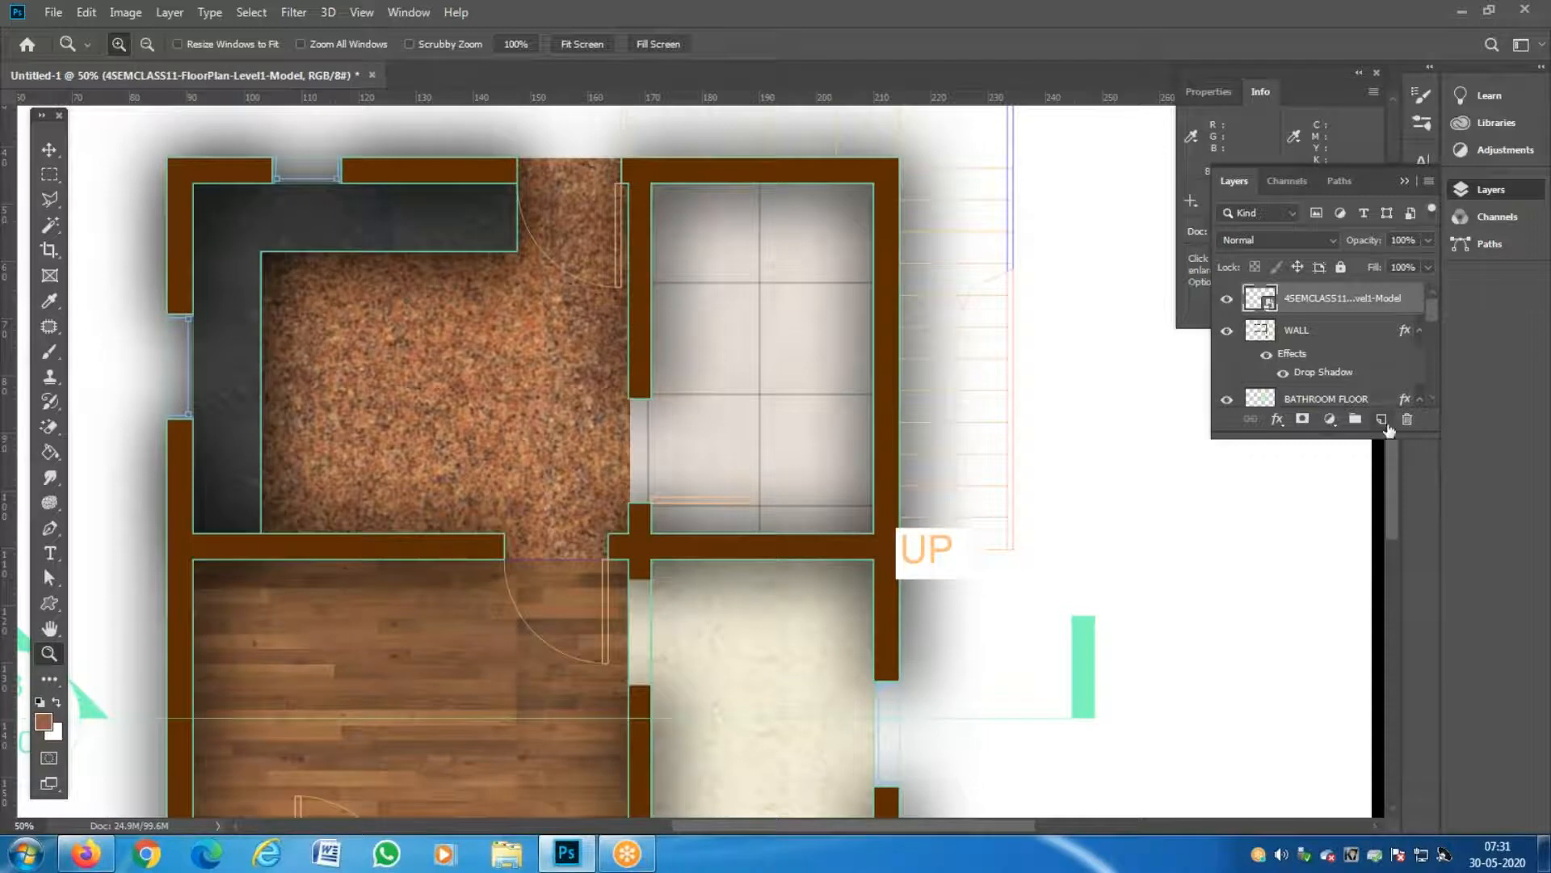
{"action": "left_click", "coordinate": [1383, 420]}
{"action": "double_click", "coordinate": [1314, 305]}
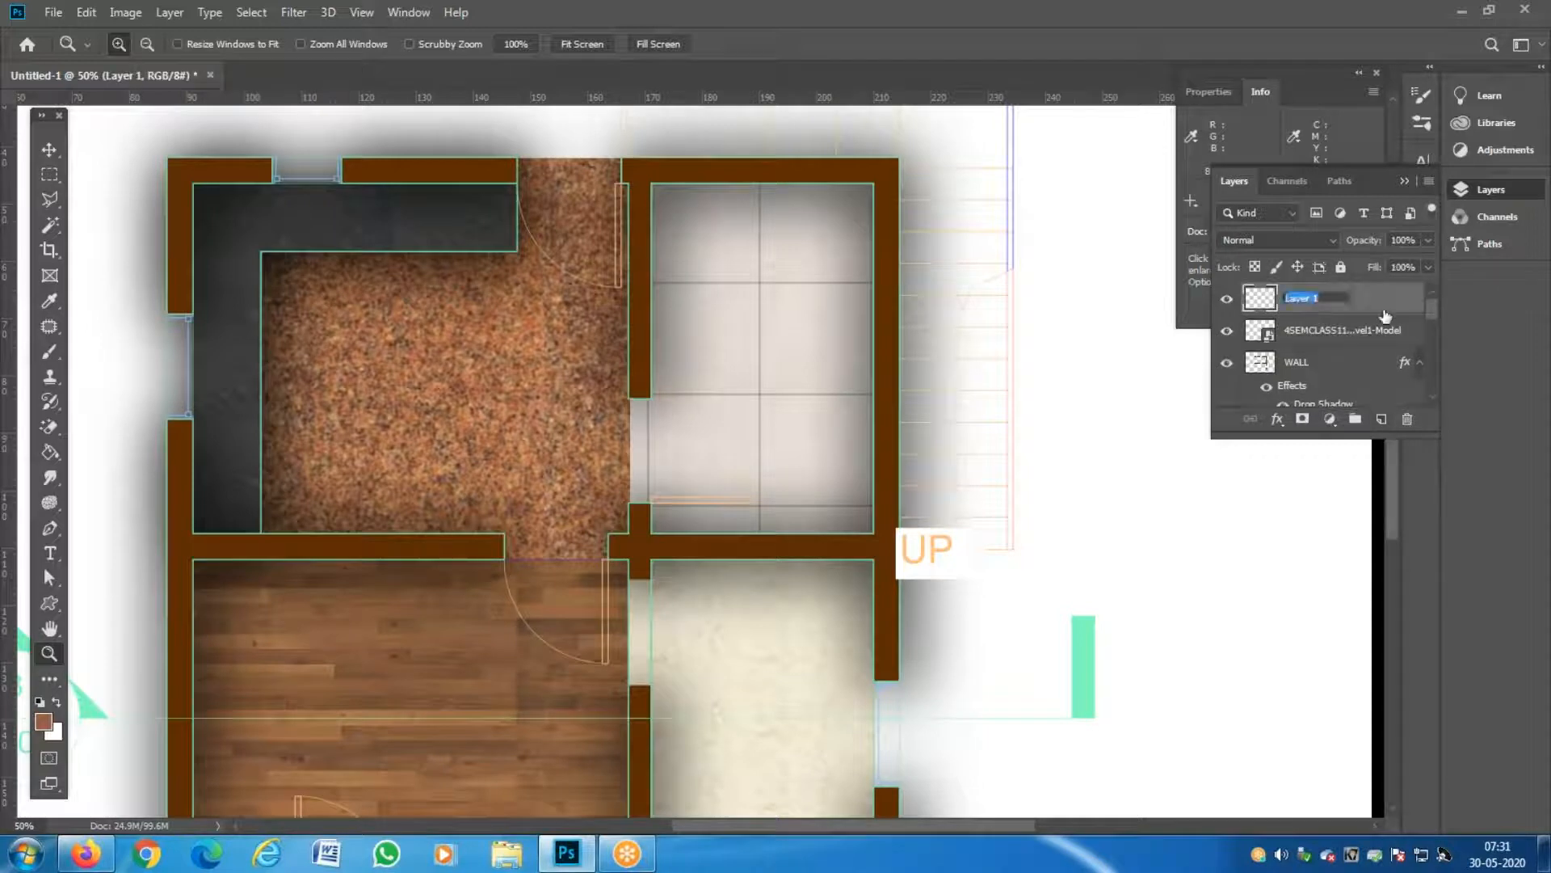
{"action": "type", "text": "step 01"}
{"action": "key", "text": "Return"}
On the step 01 layer, fill a rectangle covering the lowest stair tread beside the UP label with the brown foreground colour and deselect.
{"action": "left_click", "coordinate": [1041, 573]}
{"action": "left_click", "coordinate": [1041, 573]}
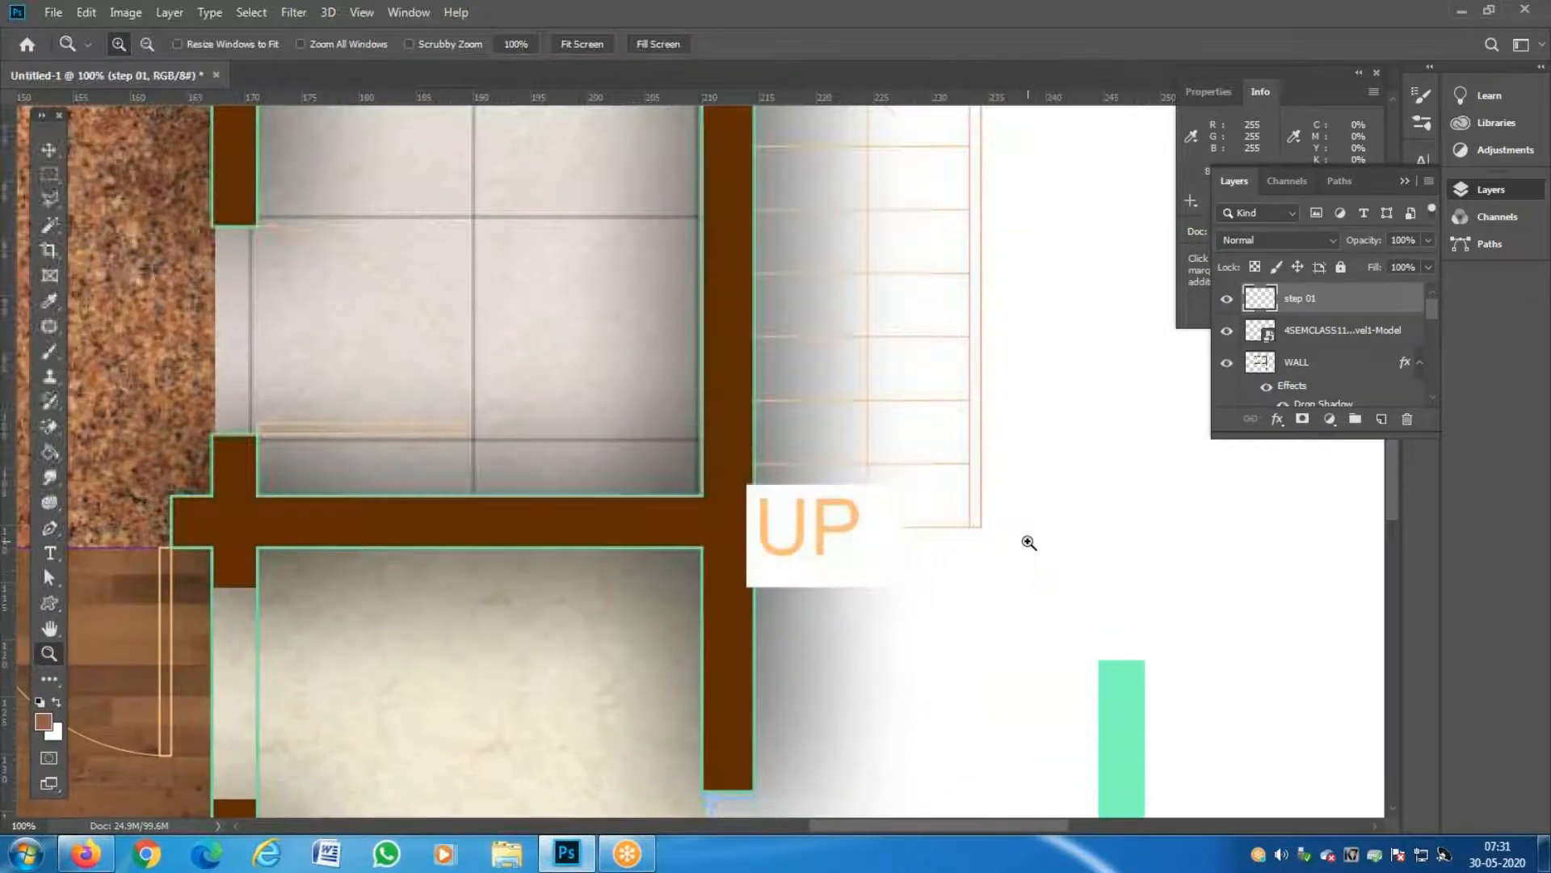
{"action": "left_click", "coordinate": [1028, 542]}
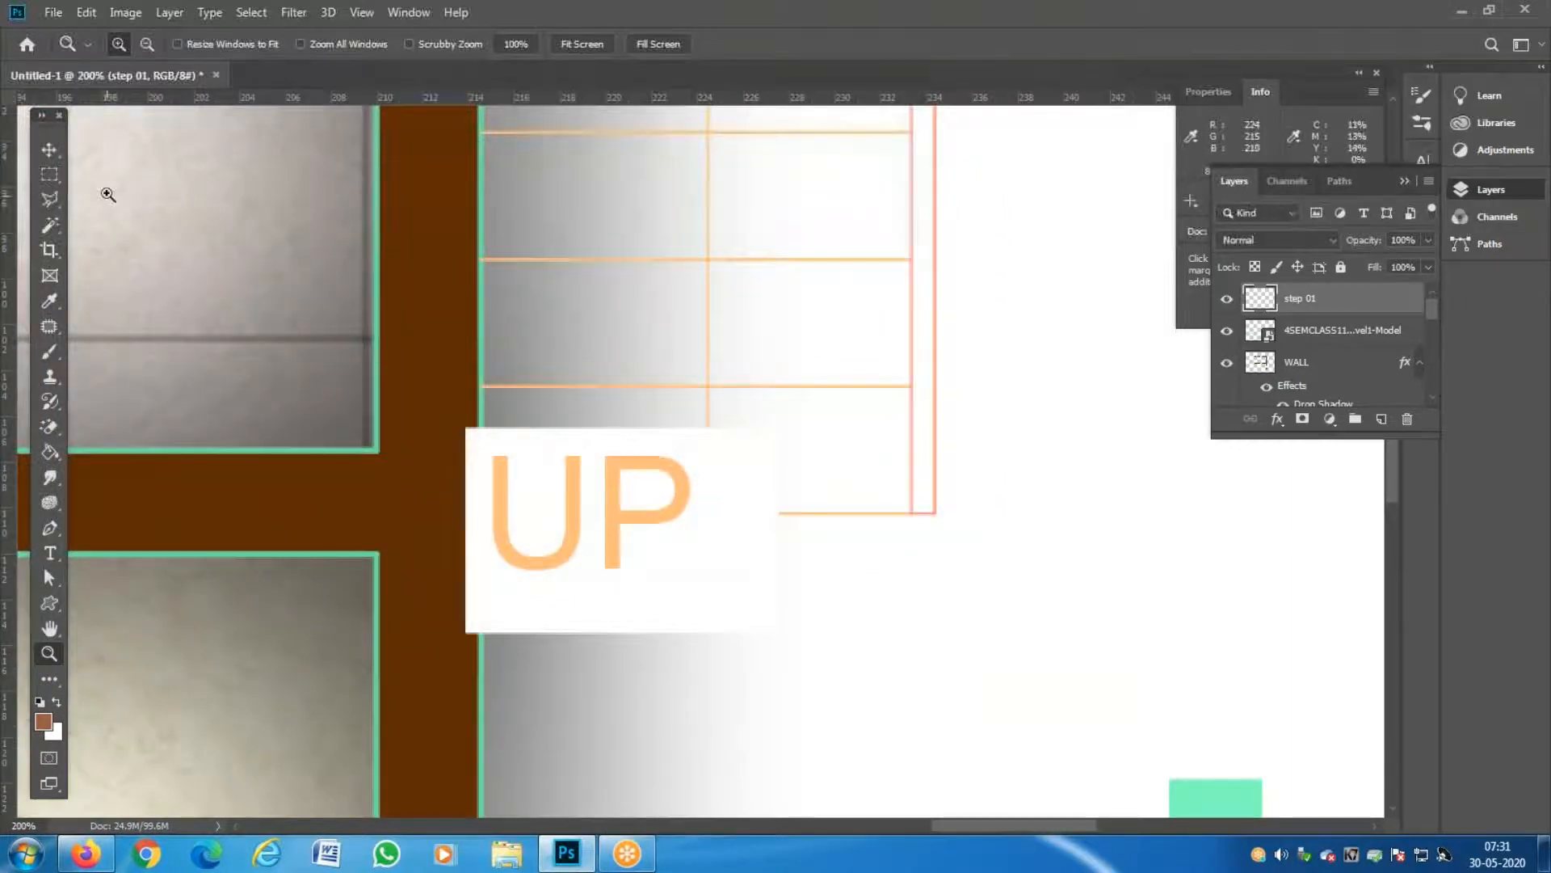
{"action": "left_click", "coordinate": [49, 174]}
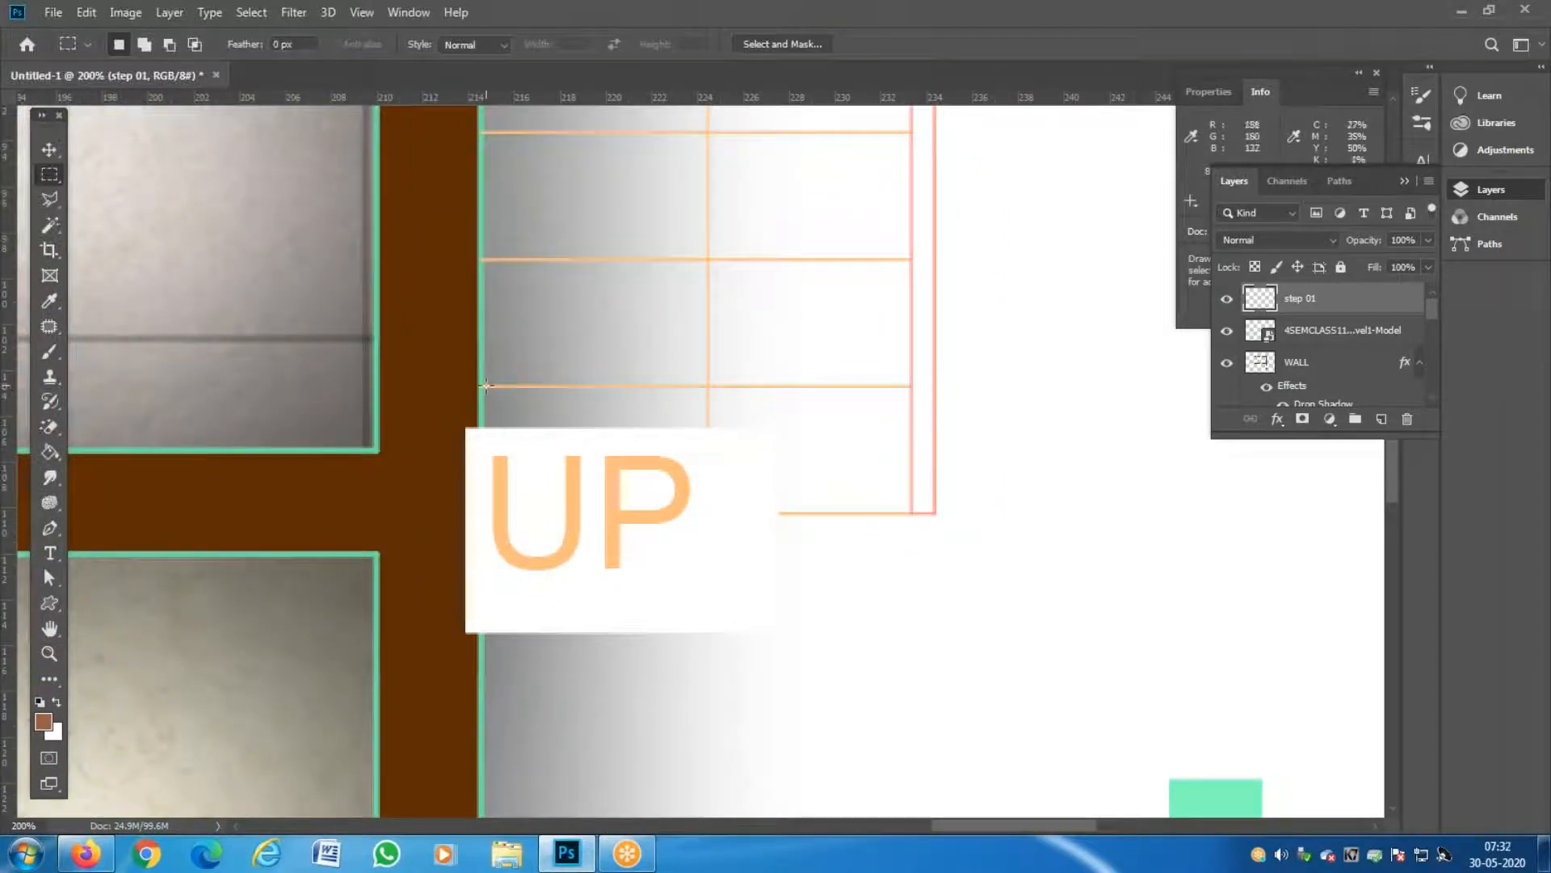
{"action": "left_click_drag", "start_coordinate": [483, 386], "coordinate": [914, 511]}
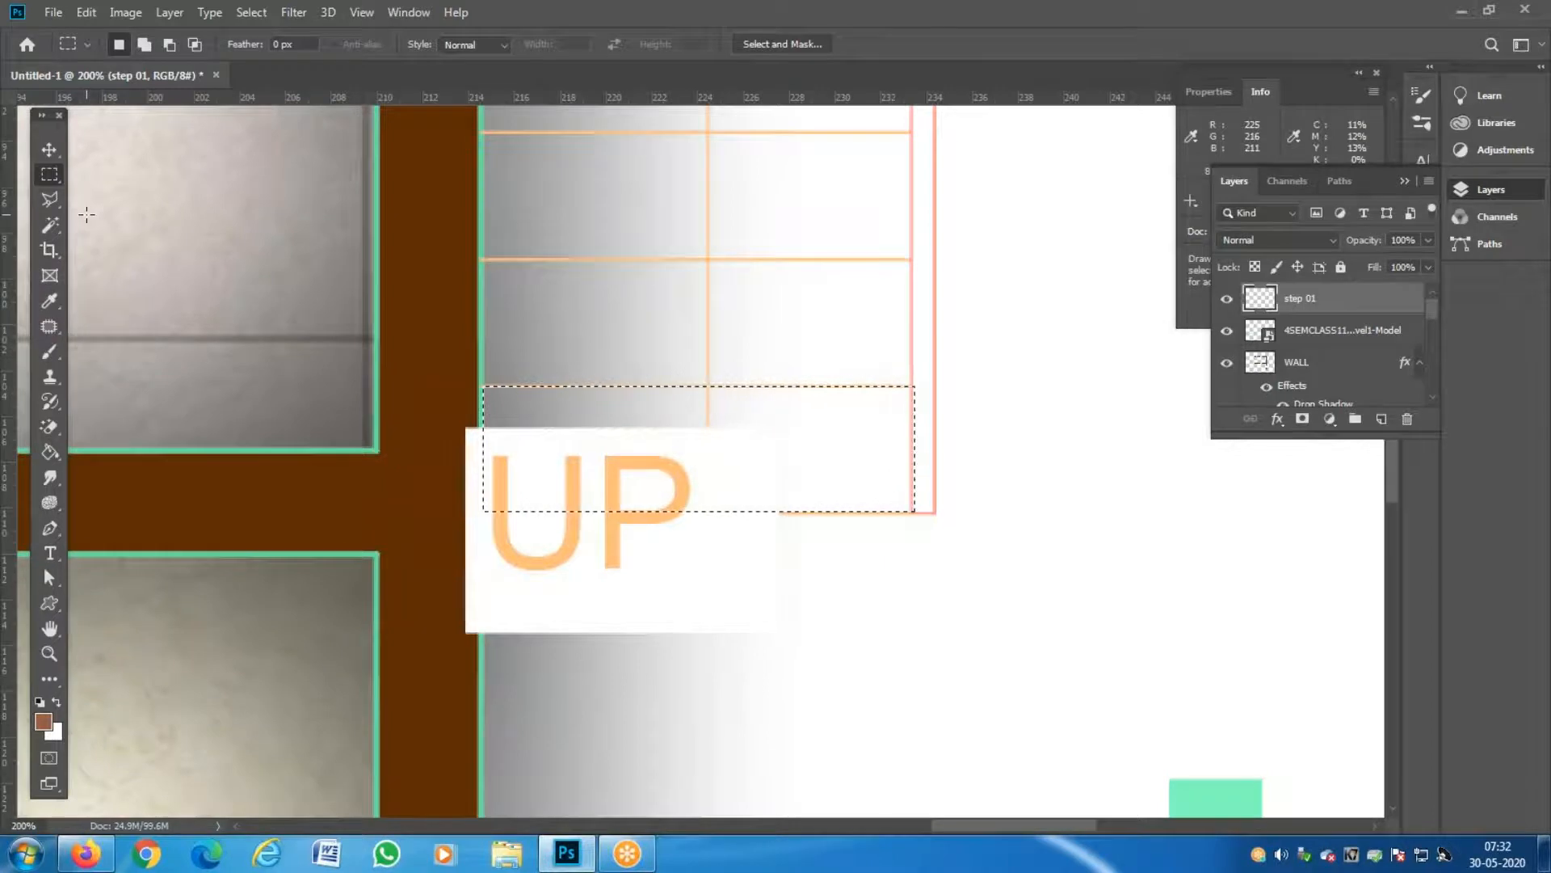
{"action": "key", "text": "g"}
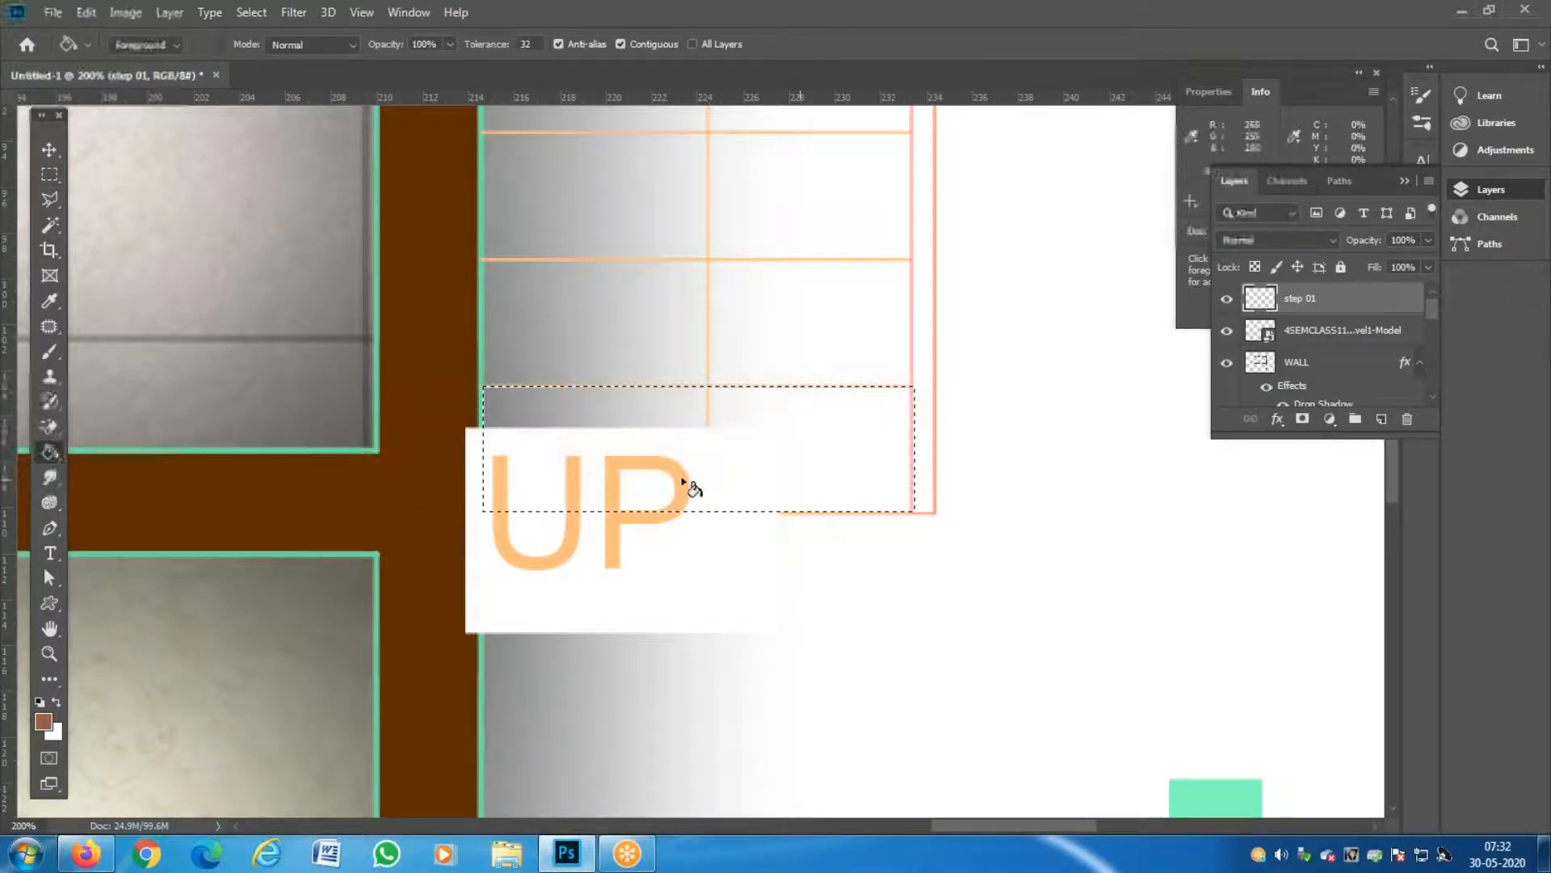
{"action": "left_click", "coordinate": [174, 46]}
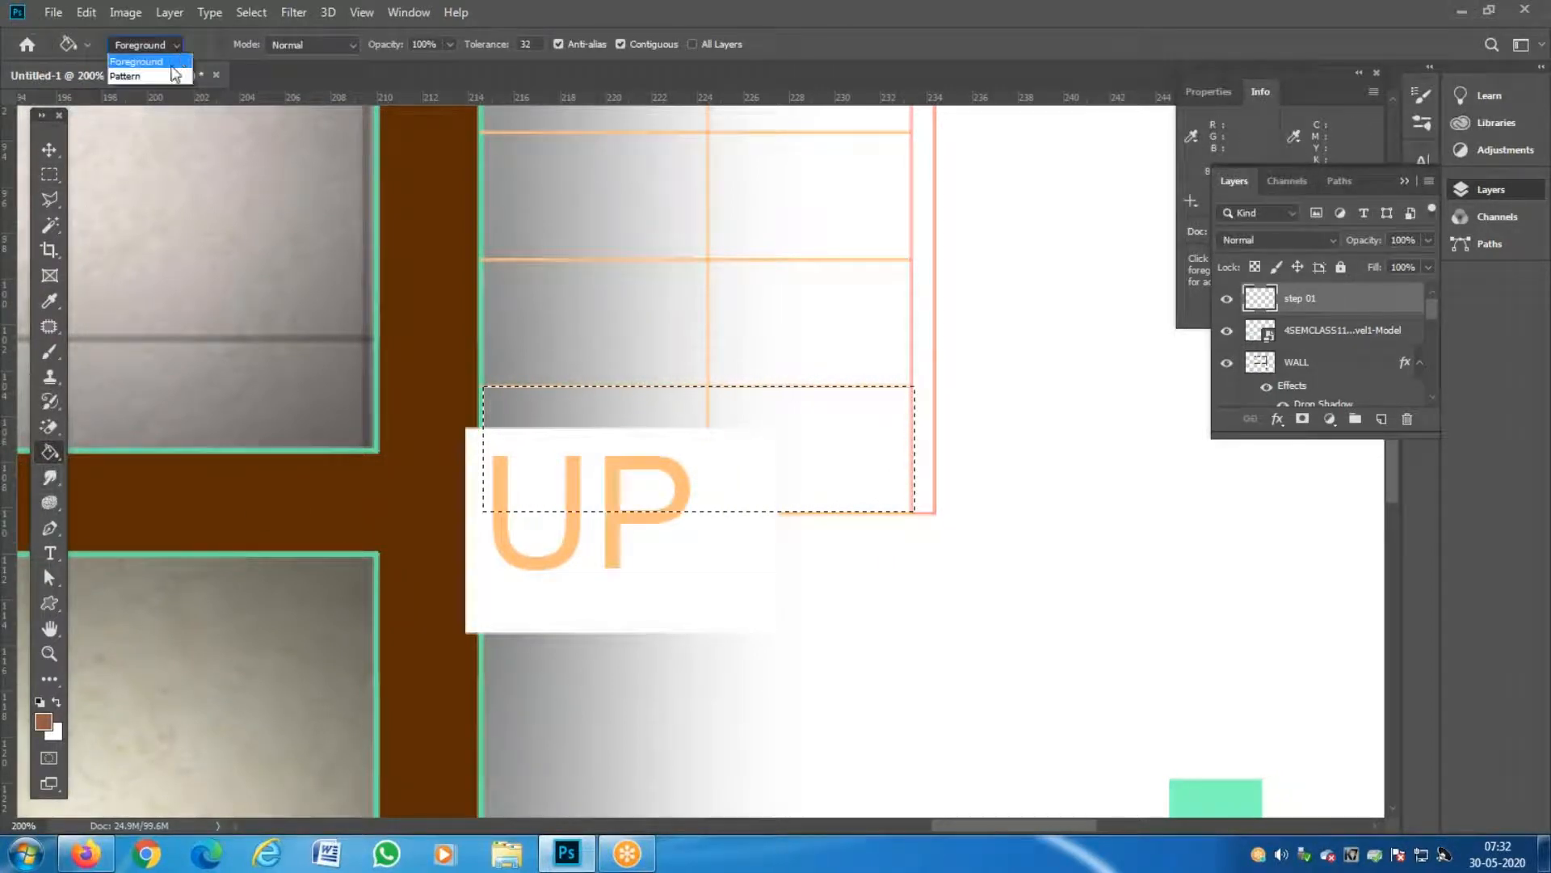
{"action": "left_click", "coordinate": [173, 76]}
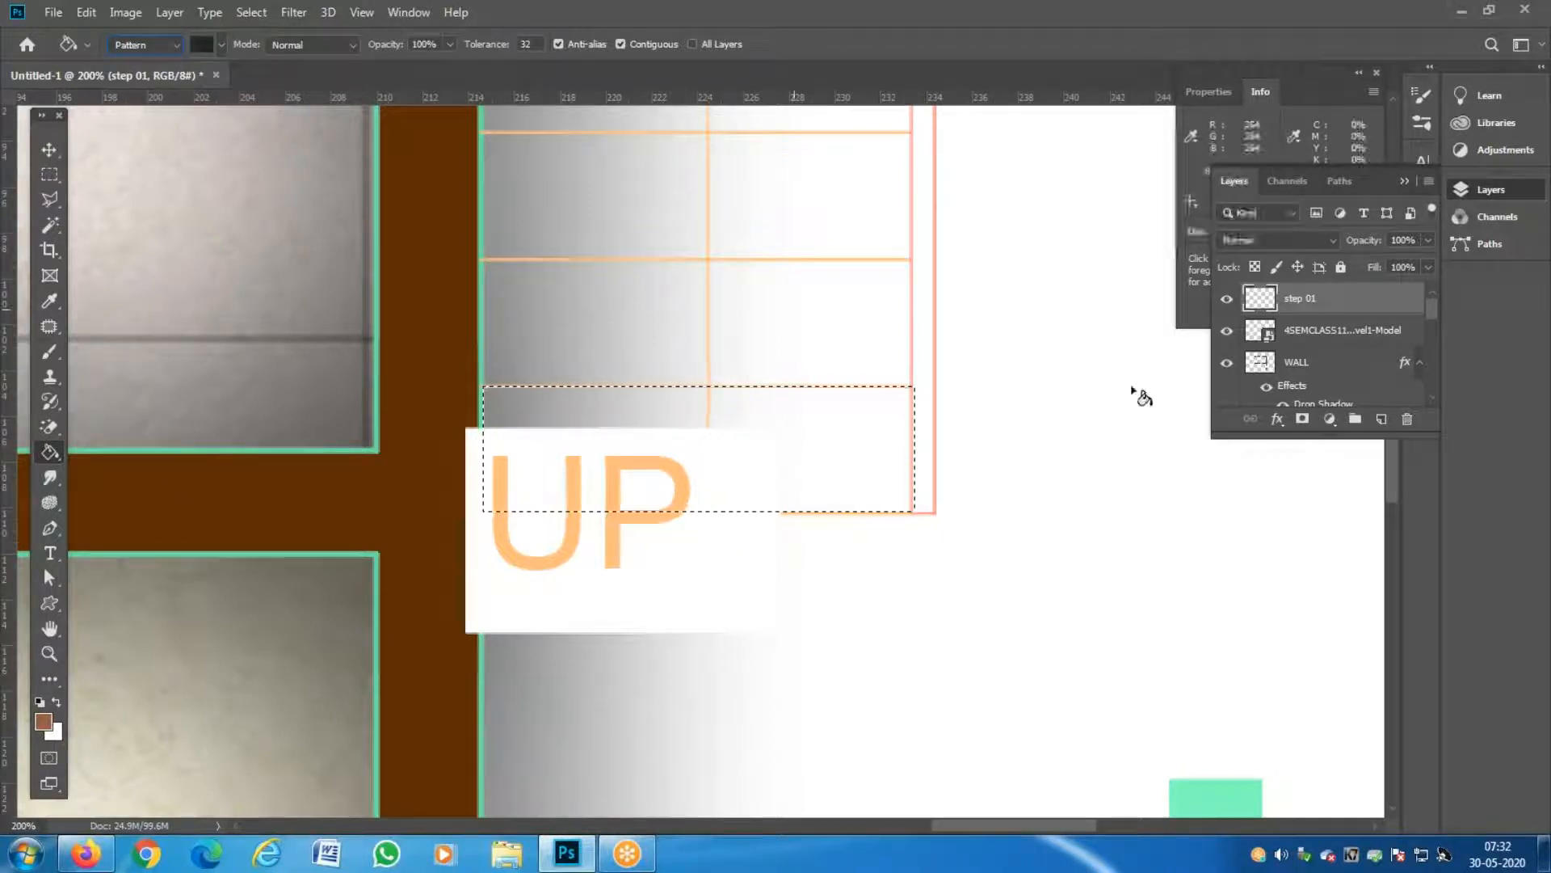
{"action": "left_click", "coordinate": [173, 46]}
{"action": "left_click", "coordinate": [168, 55]}
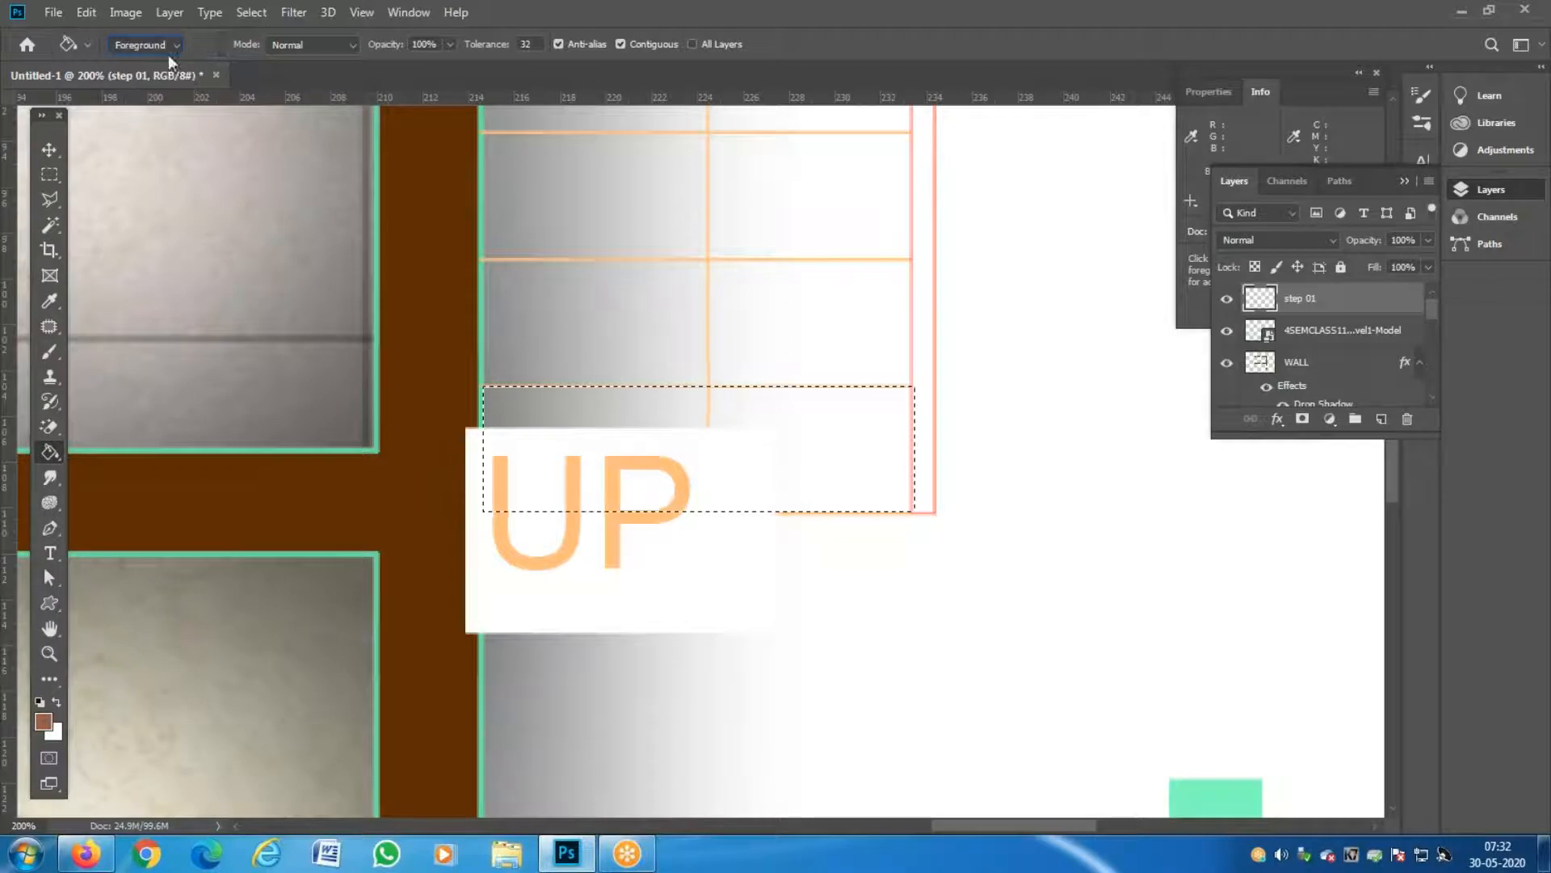
{"action": "left_click", "coordinate": [809, 470]}
{"action": "key", "text": "ctrl+d"}
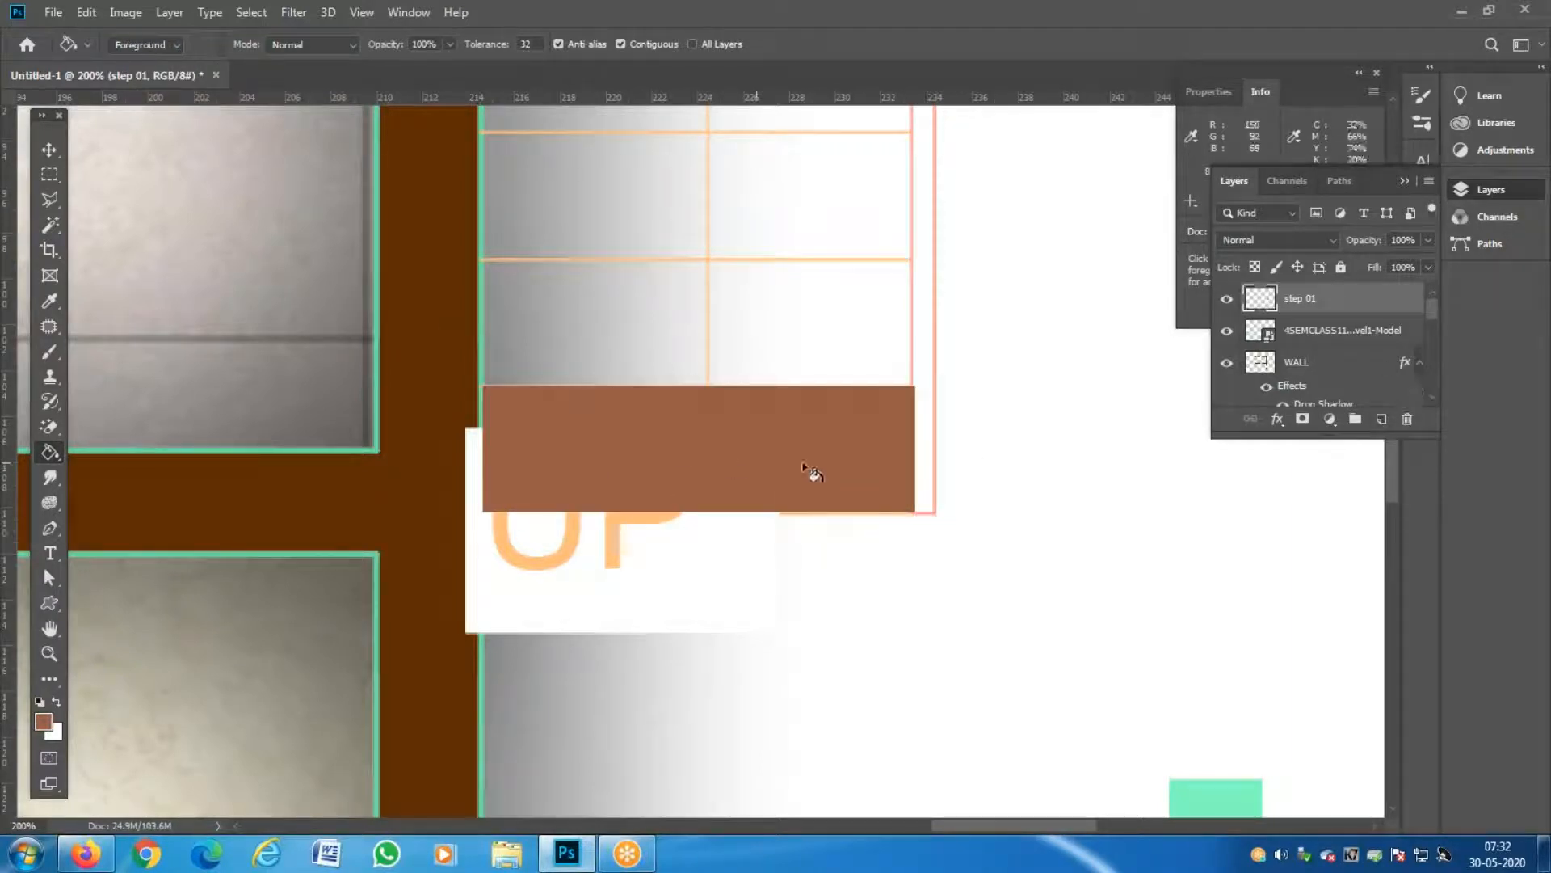
Give the step 01 layer a Pattern Overlay using the Italian Marble pattern at 100% opacity.
{"action": "double_click", "coordinate": [1410, 303]}
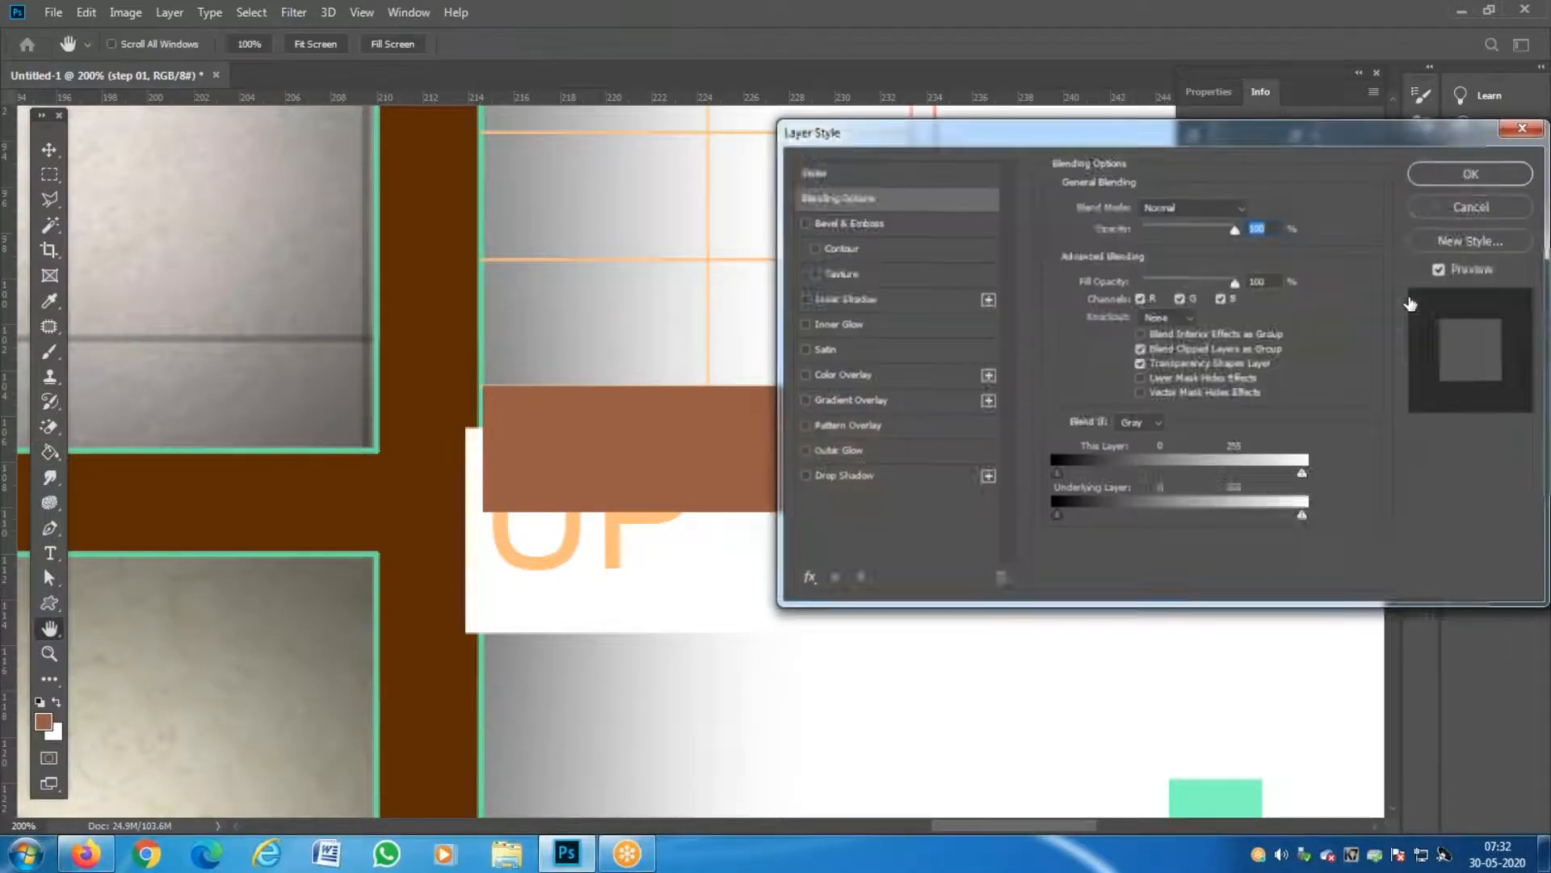
{"action": "left_click", "coordinate": [860, 434]}
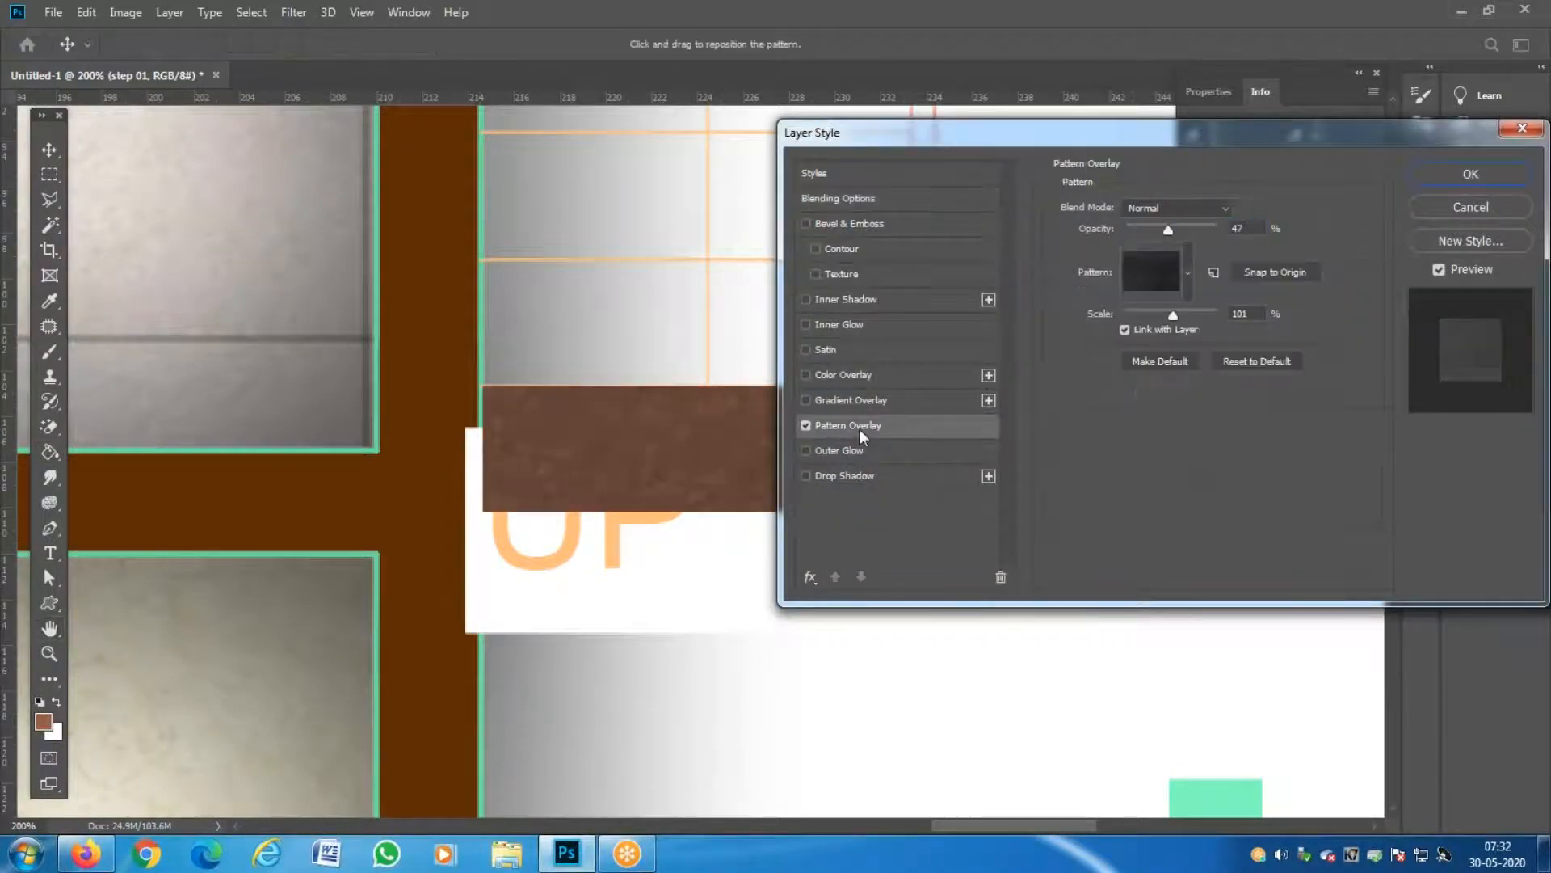
{"action": "left_click", "coordinate": [1186, 272]}
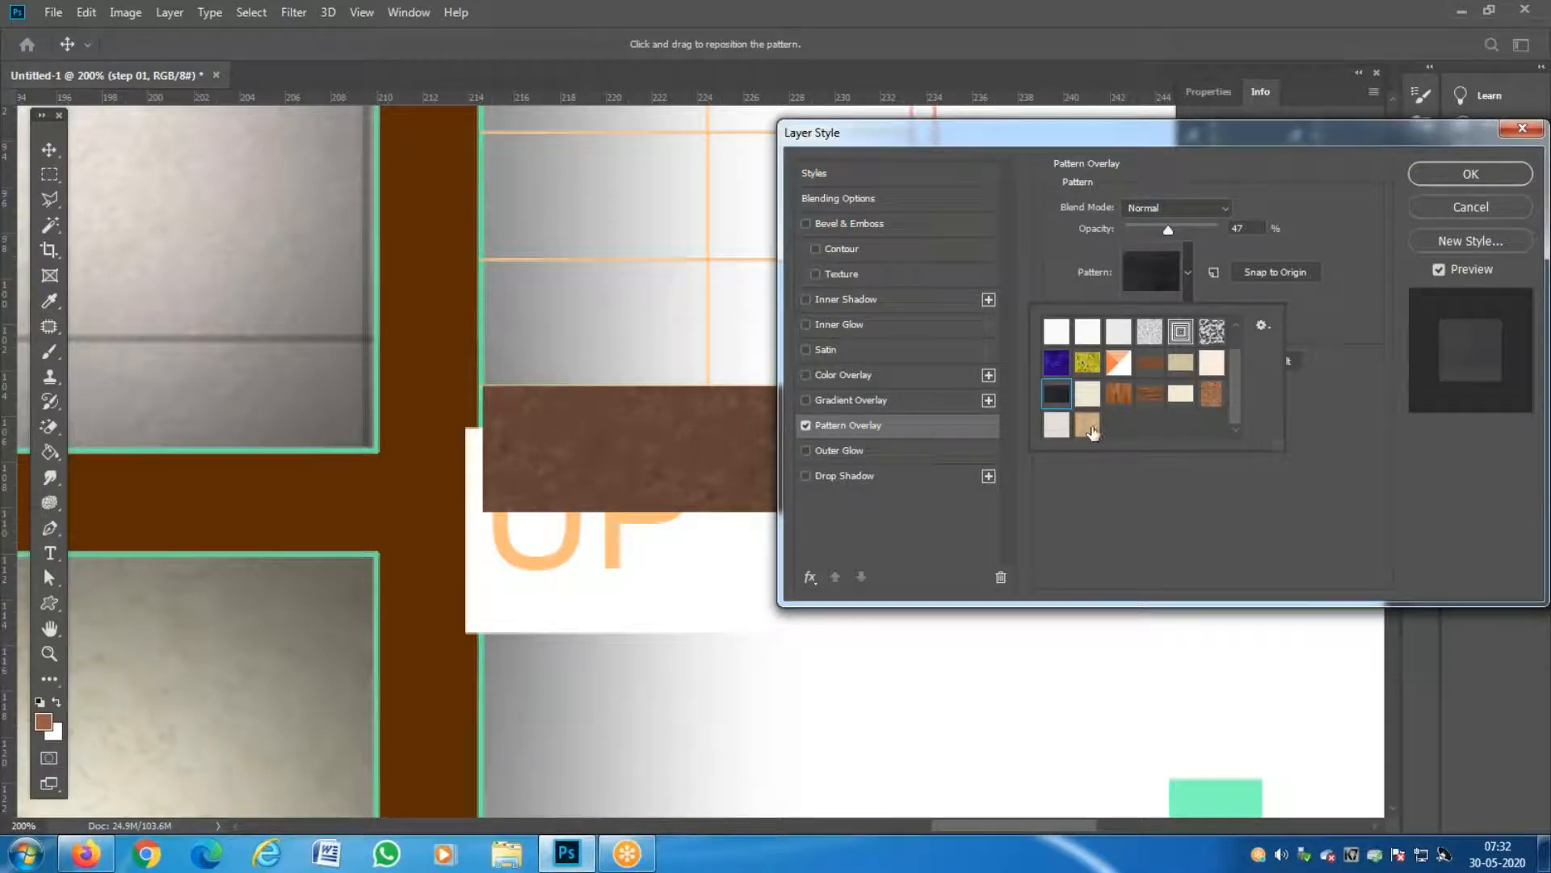
{"action": "left_click", "coordinate": [1091, 429]}
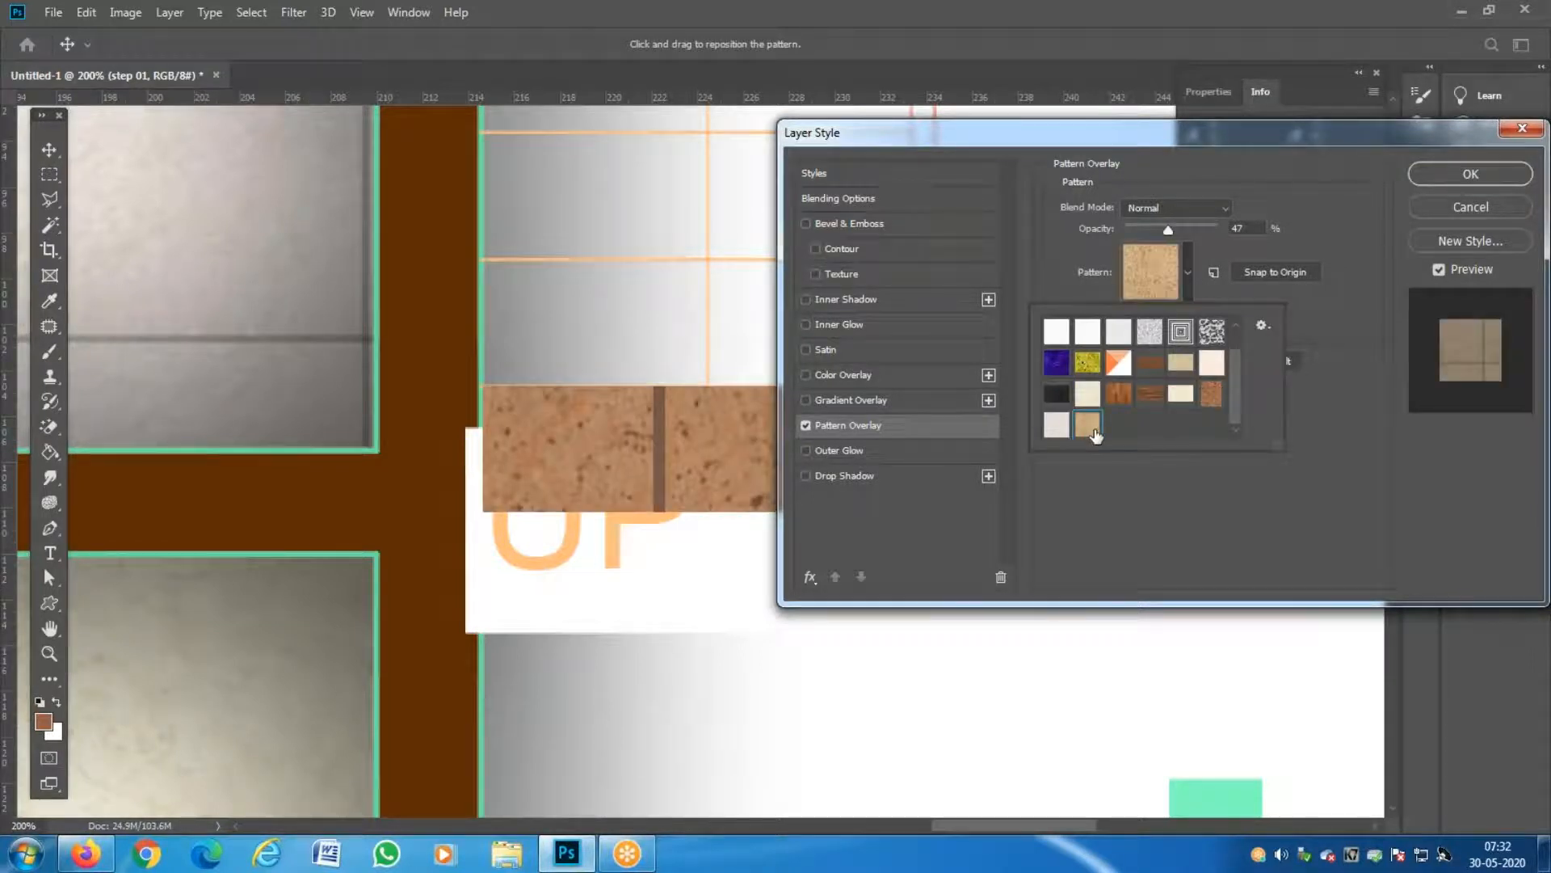
{"action": "left_click", "coordinate": [1178, 367]}
{"action": "left_click", "coordinate": [1190, 400]}
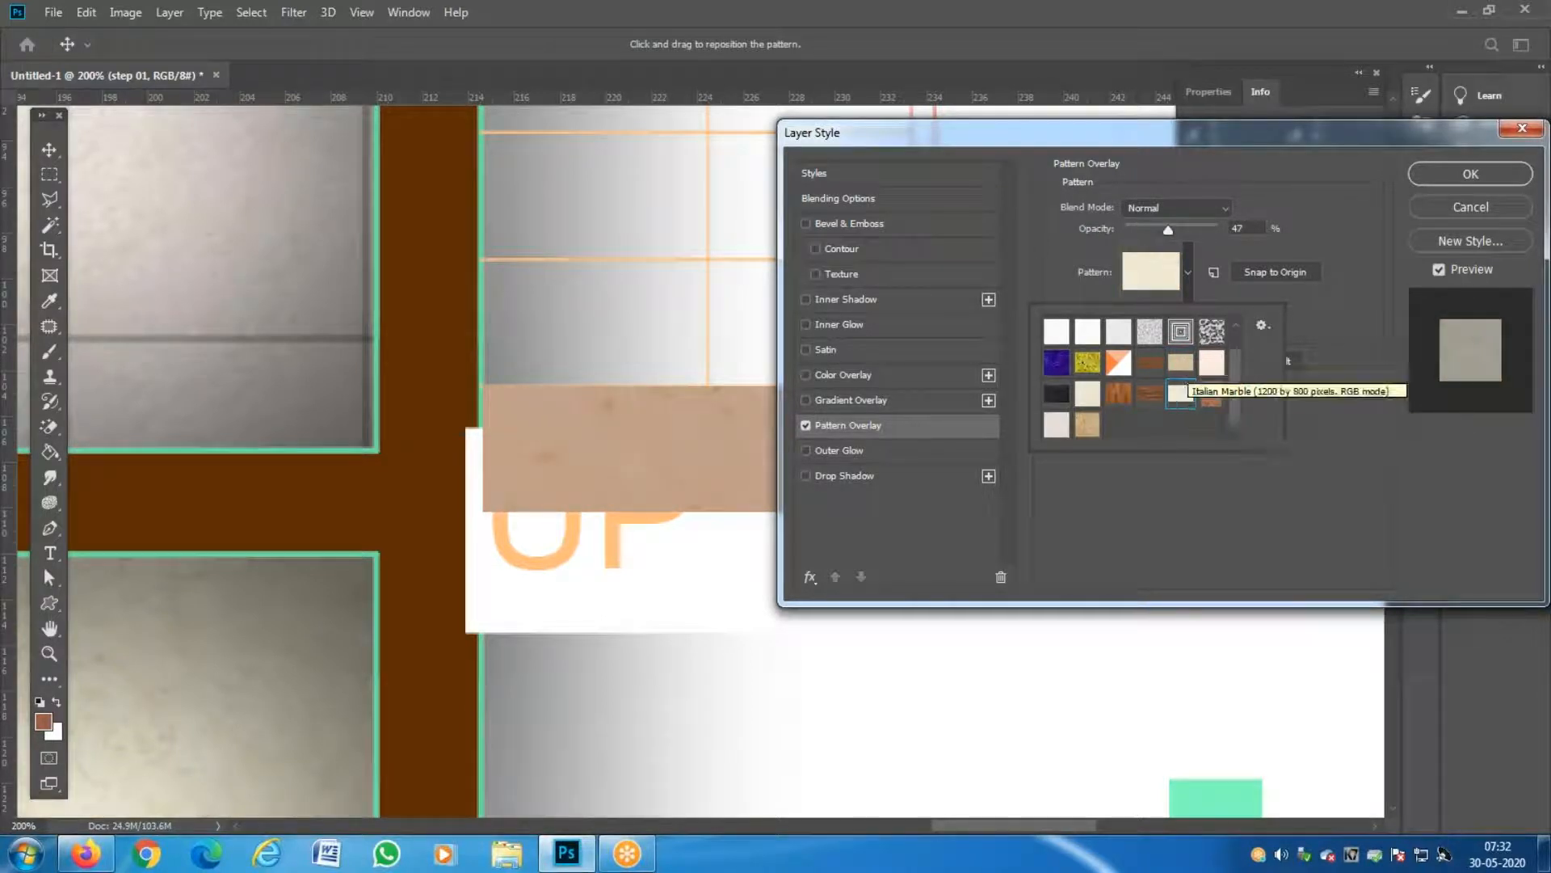
{"action": "left_click_drag", "start_coordinate": [1168, 231], "coordinate": [1297, 236]}
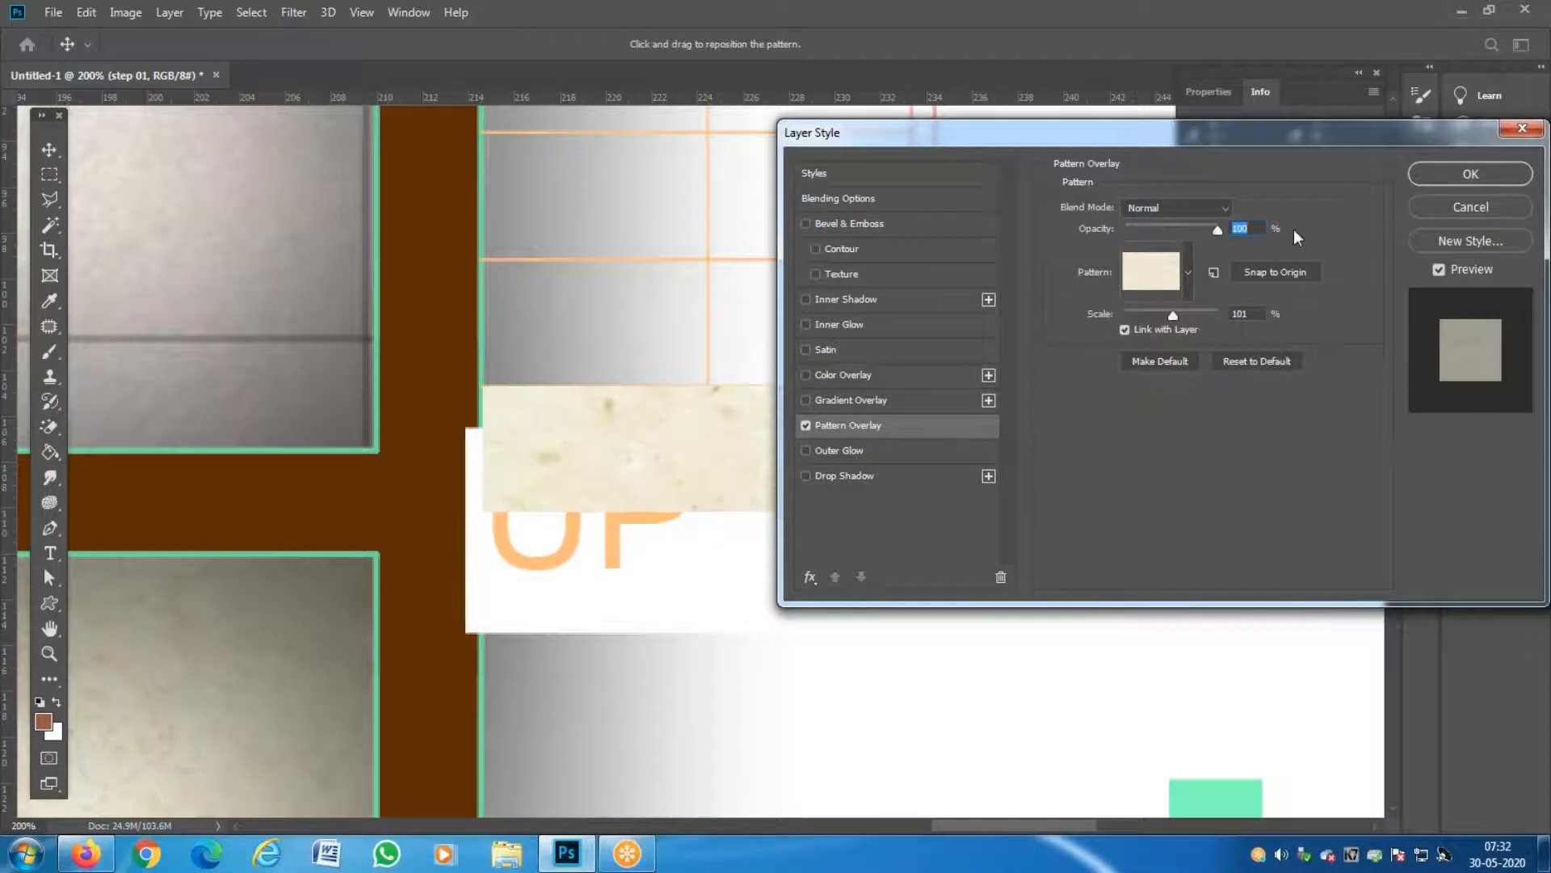
{"action": "left_click", "coordinate": [1471, 175]}
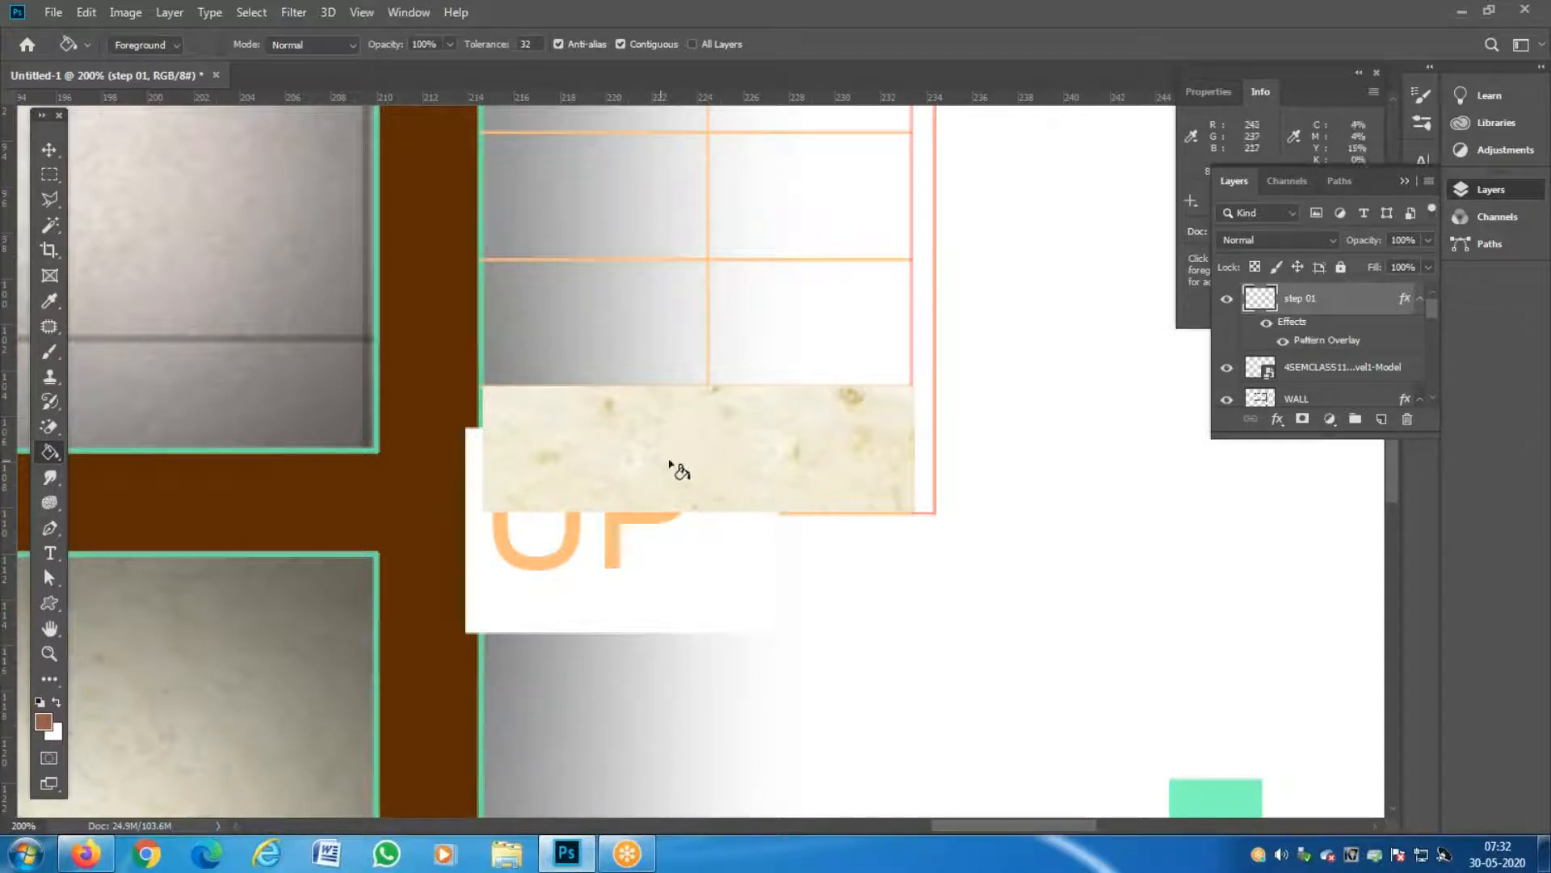
{"action": "double_click", "coordinate": [1385, 305]}
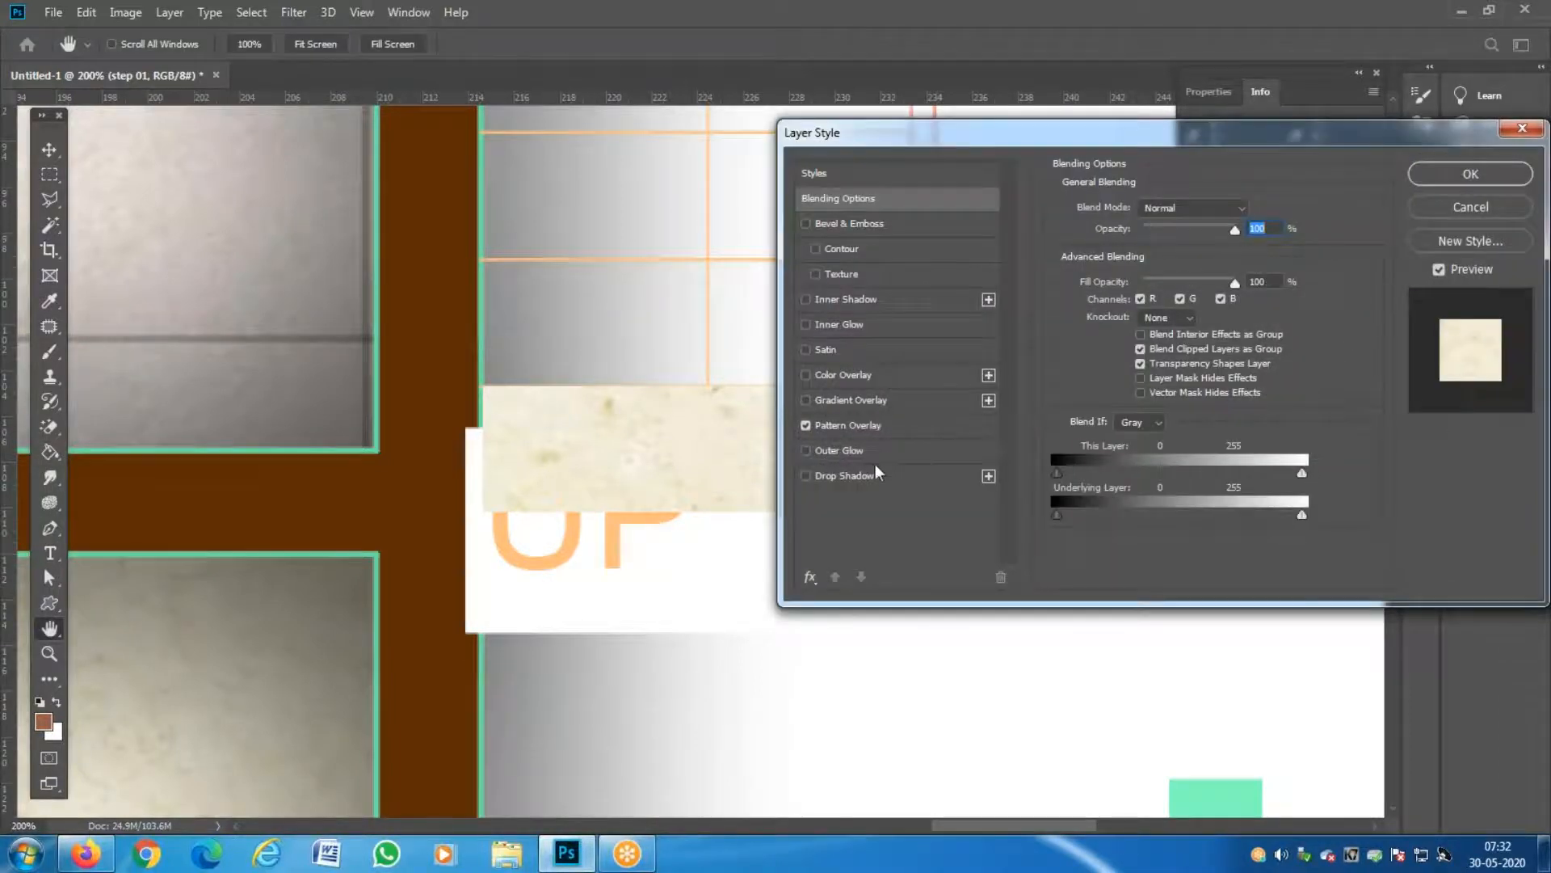
{"action": "left_click", "coordinate": [845, 476]}
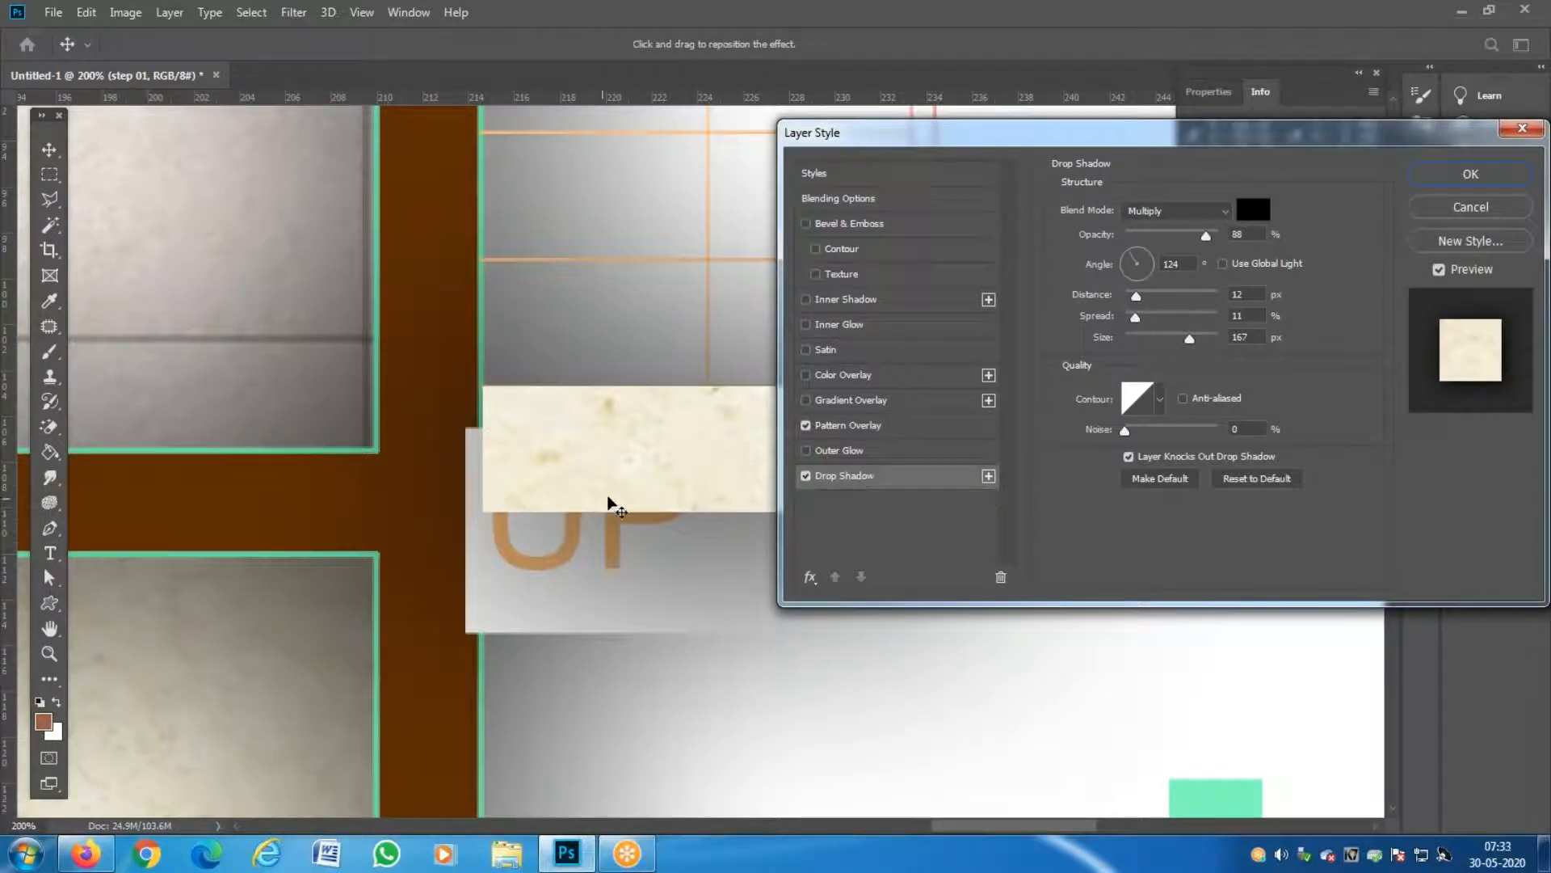
{"action": "left_click_drag", "start_coordinate": [627, 505], "coordinate": [634, 582]}
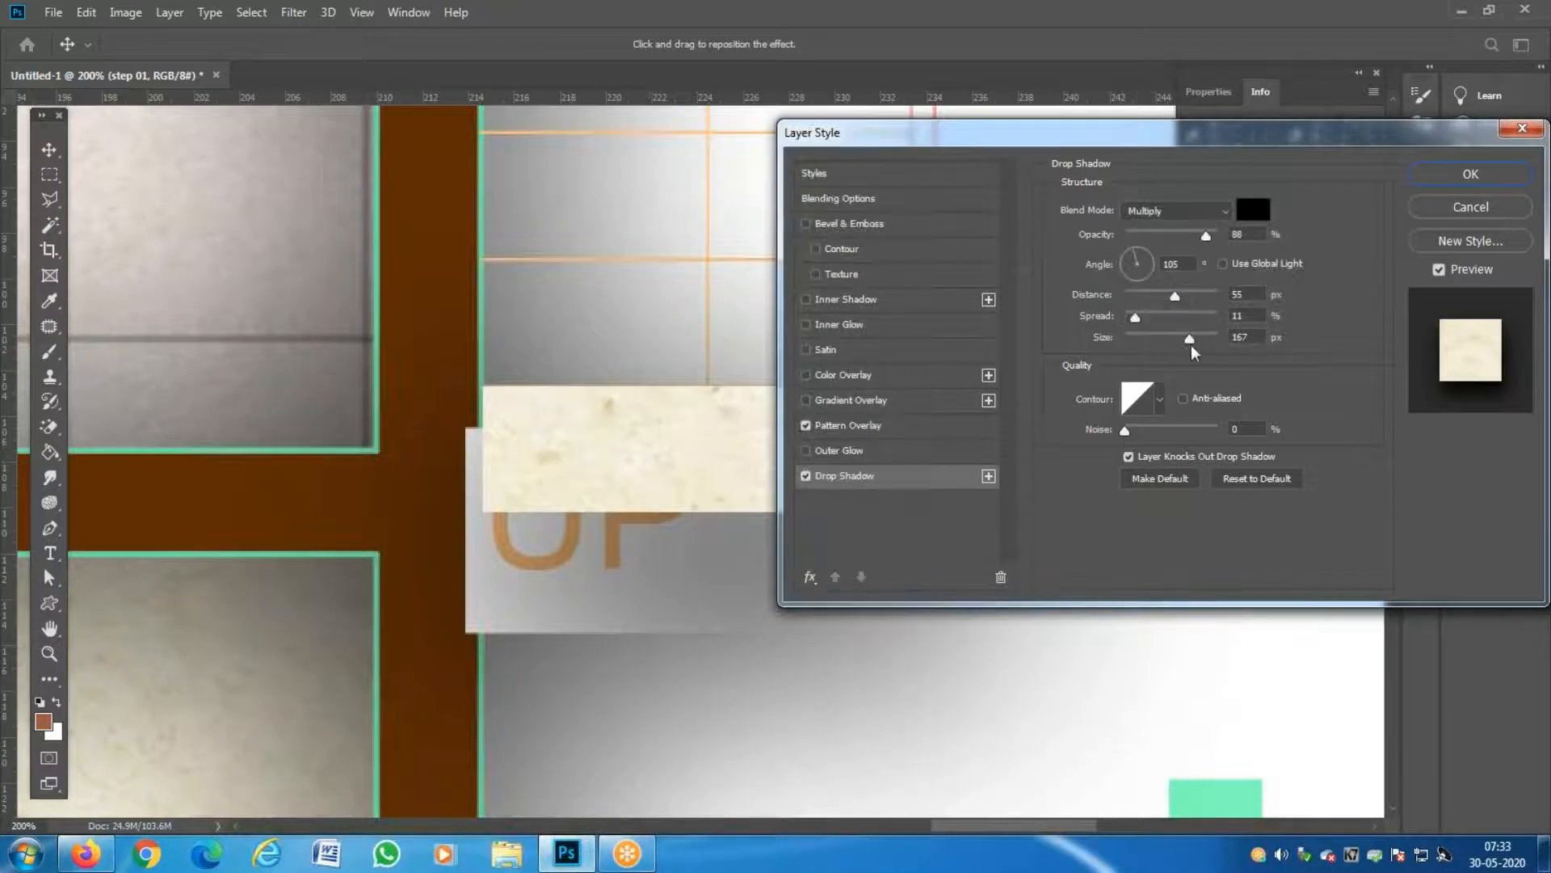
{"action": "left_click_drag", "start_coordinate": [1174, 303], "coordinate": [1137, 313]}
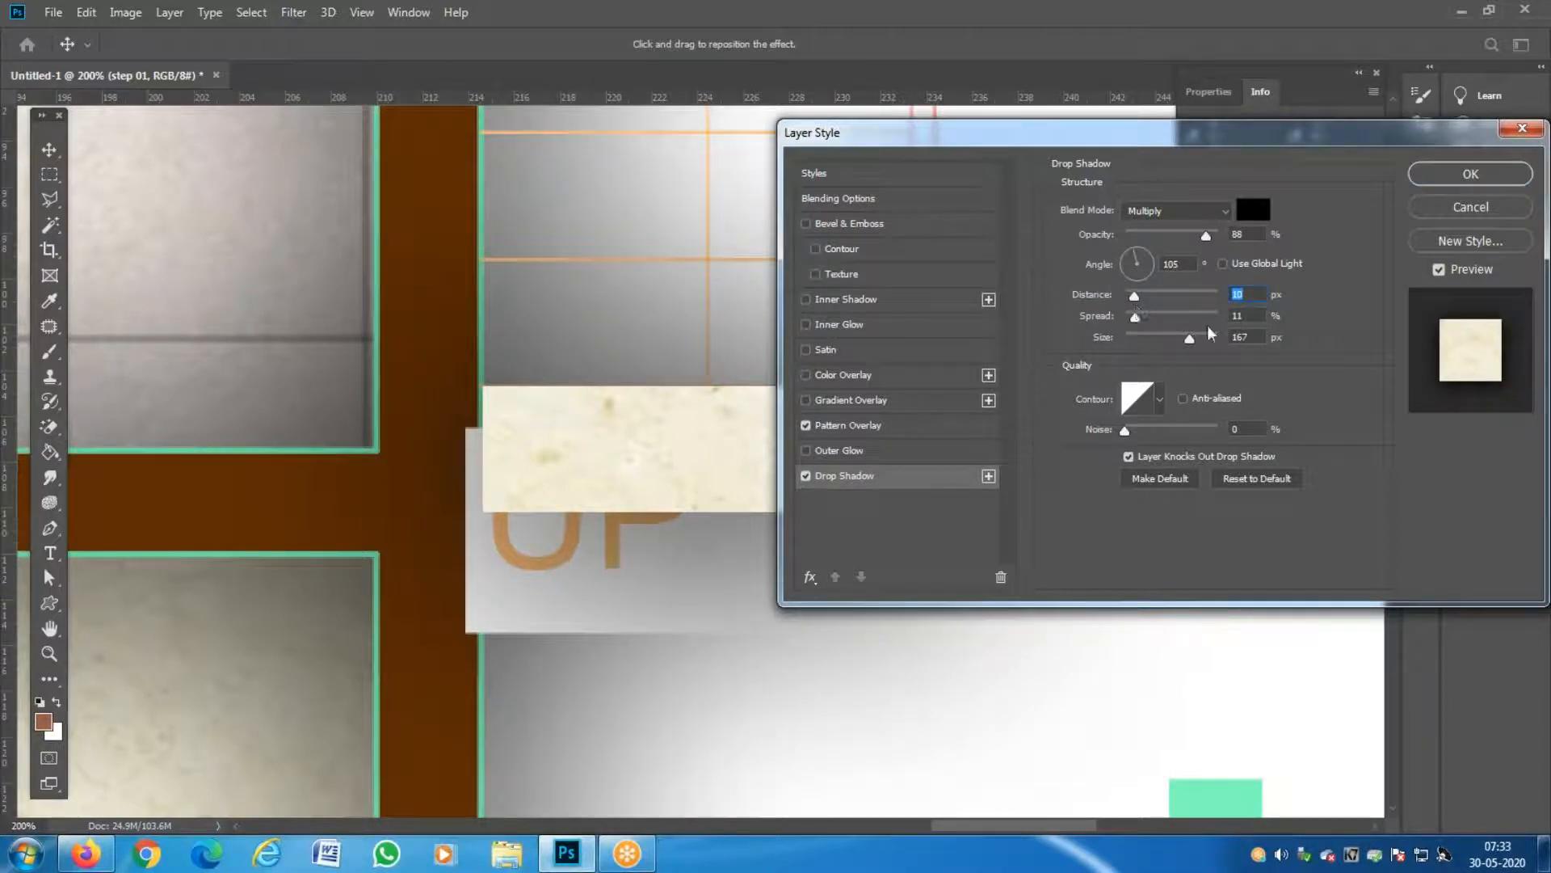
{"action": "left_click", "coordinate": [1482, 210]}
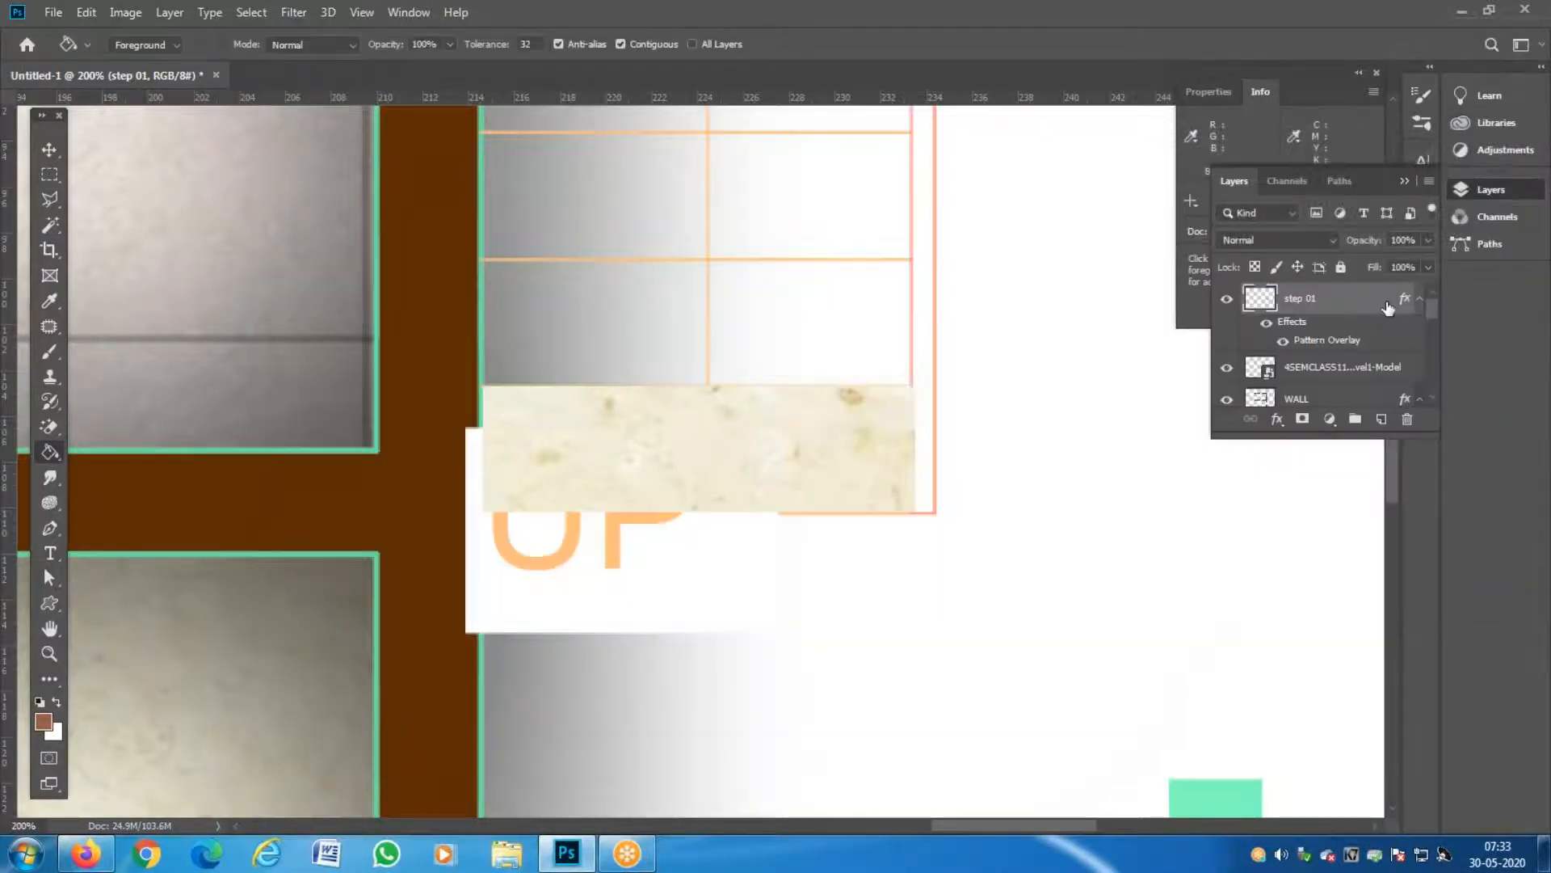
Add a Multiply Drop Shadow to the step 01 layer with reduced opacity, 12 px distance, 11% spread and 18 px size.
{"action": "double_click", "coordinate": [1380, 304]}
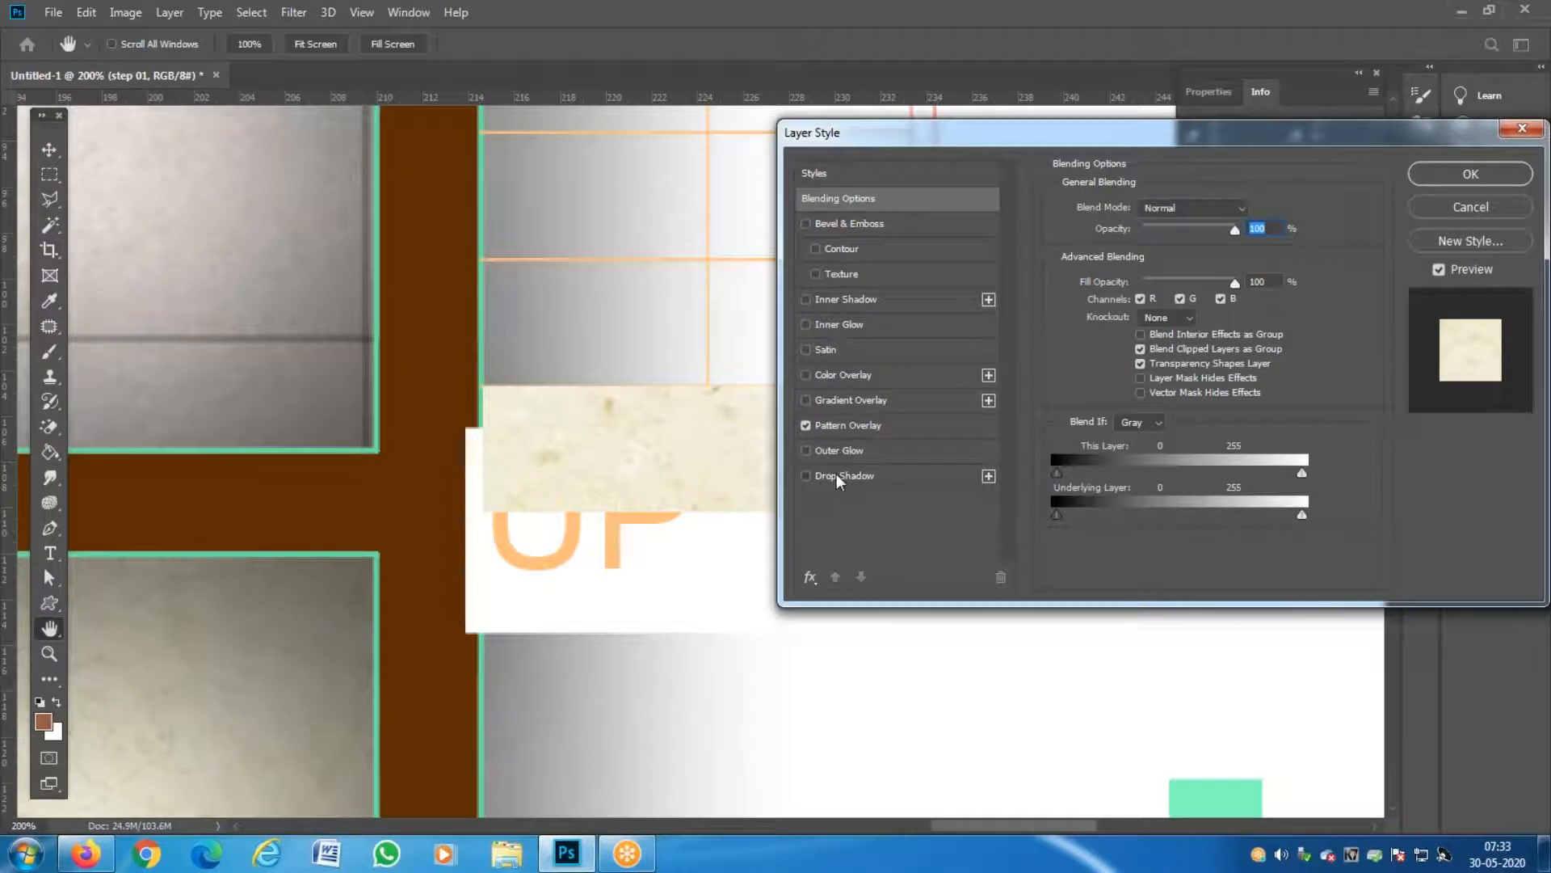
{"action": "left_click", "coordinate": [839, 476]}
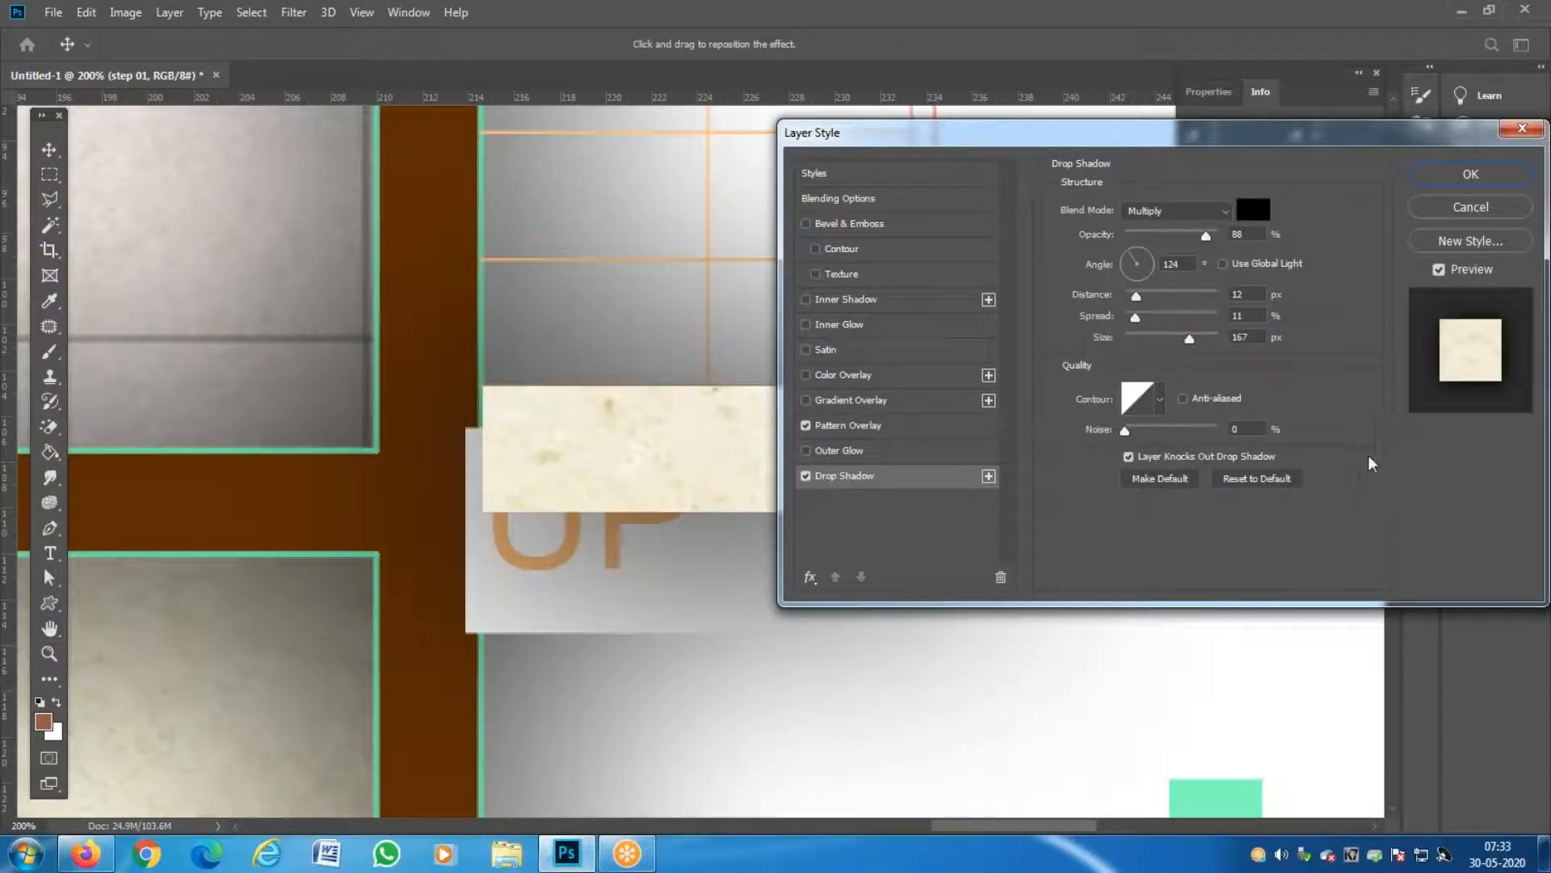
{"action": "left_click_drag", "start_coordinate": [1152, 135], "coordinate": [1079, 149]}
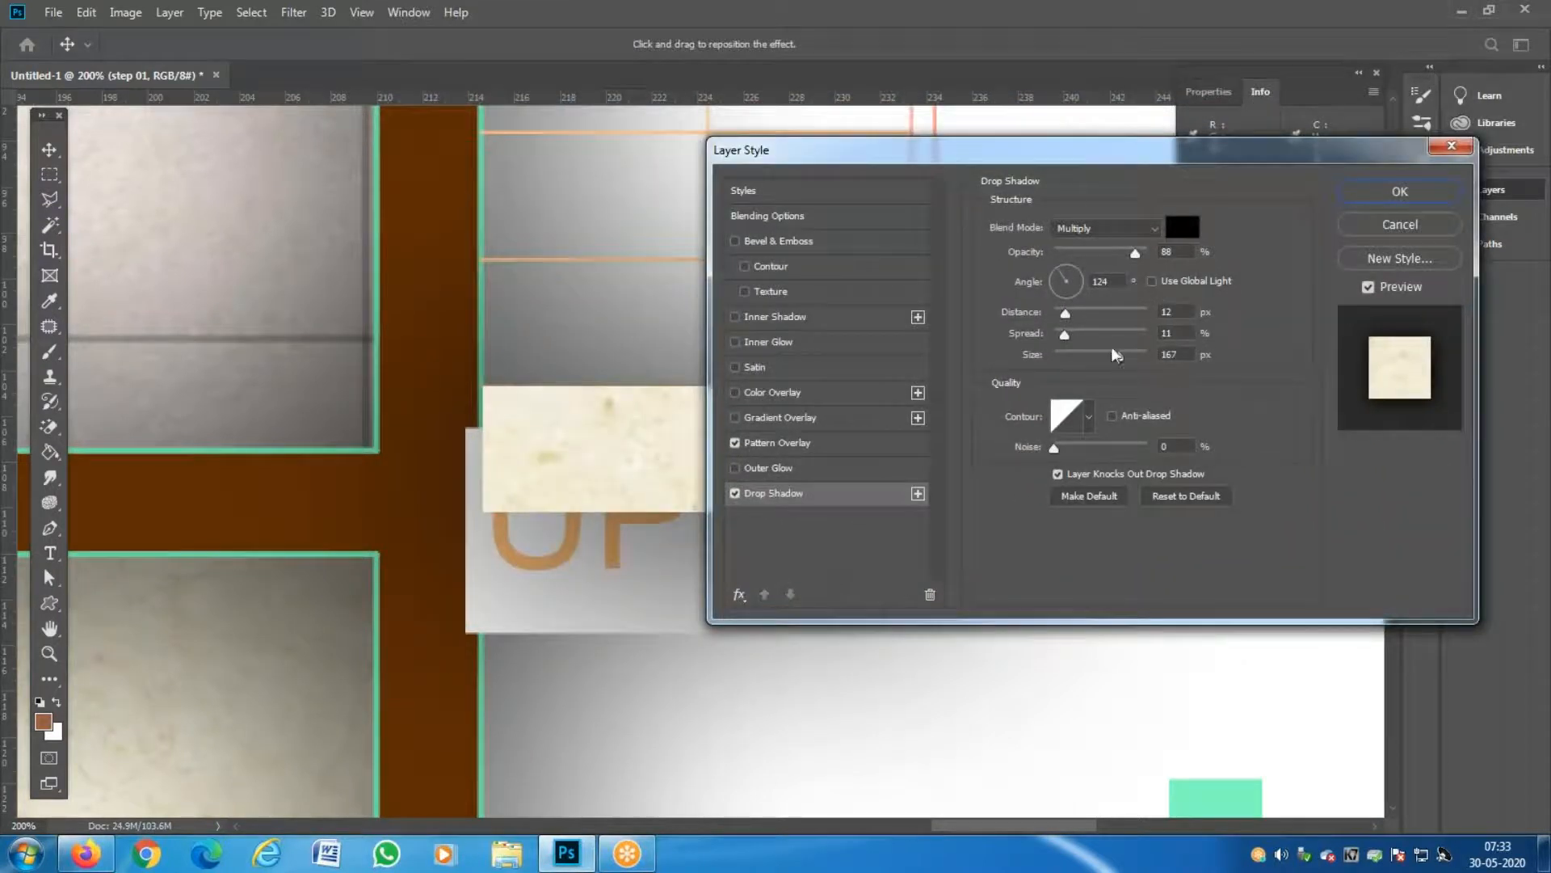
{"action": "left_click_drag", "start_coordinate": [1121, 362], "coordinate": [1068, 363]}
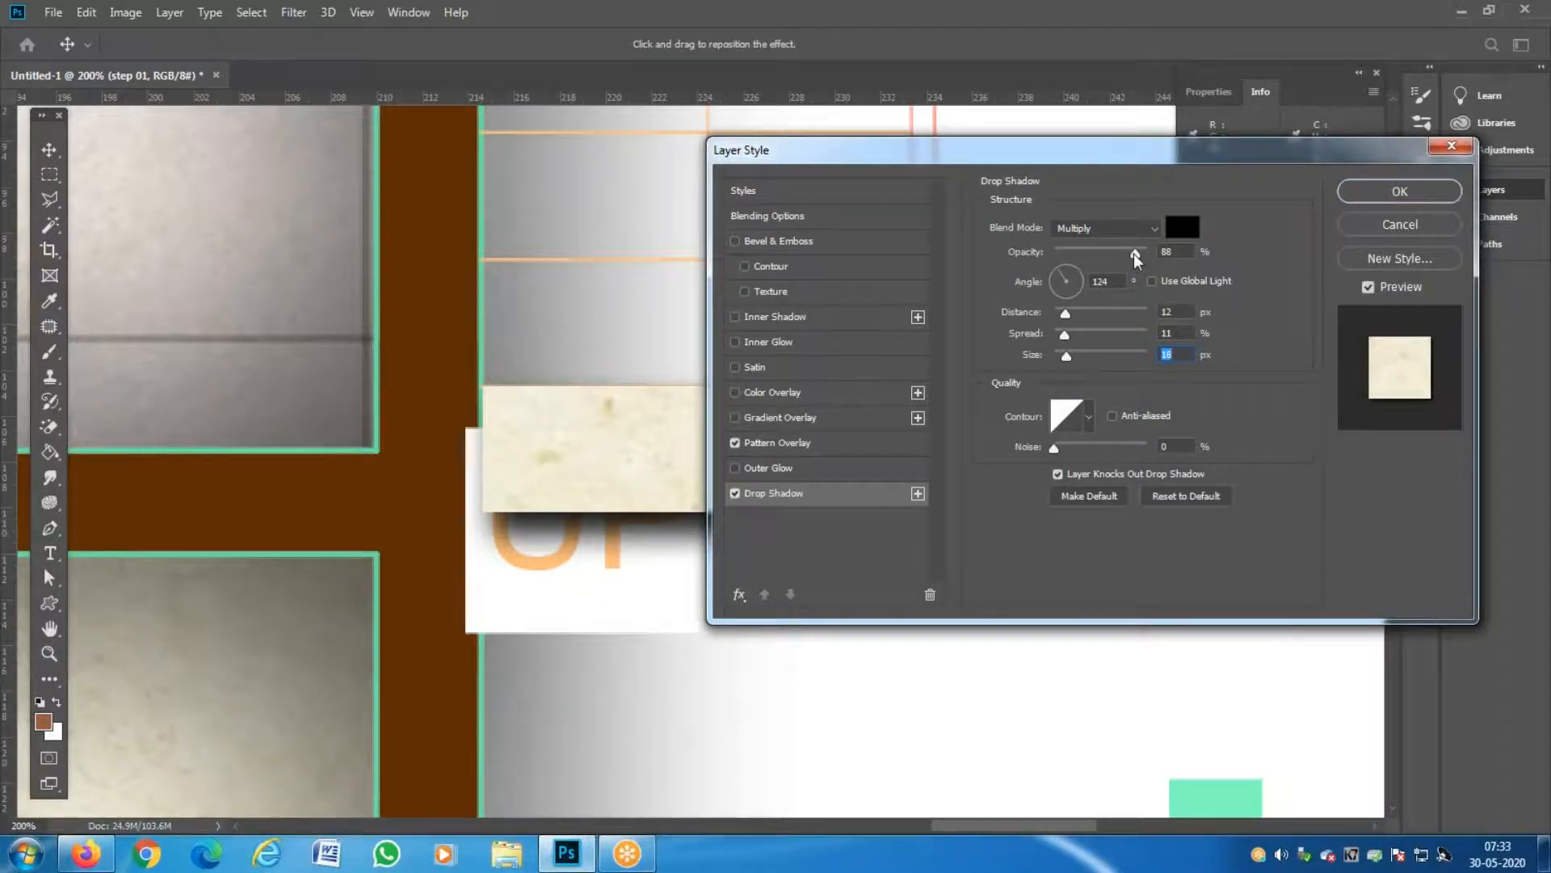
{"action": "left_click_drag", "start_coordinate": [1136, 257], "coordinate": [1117, 256]}
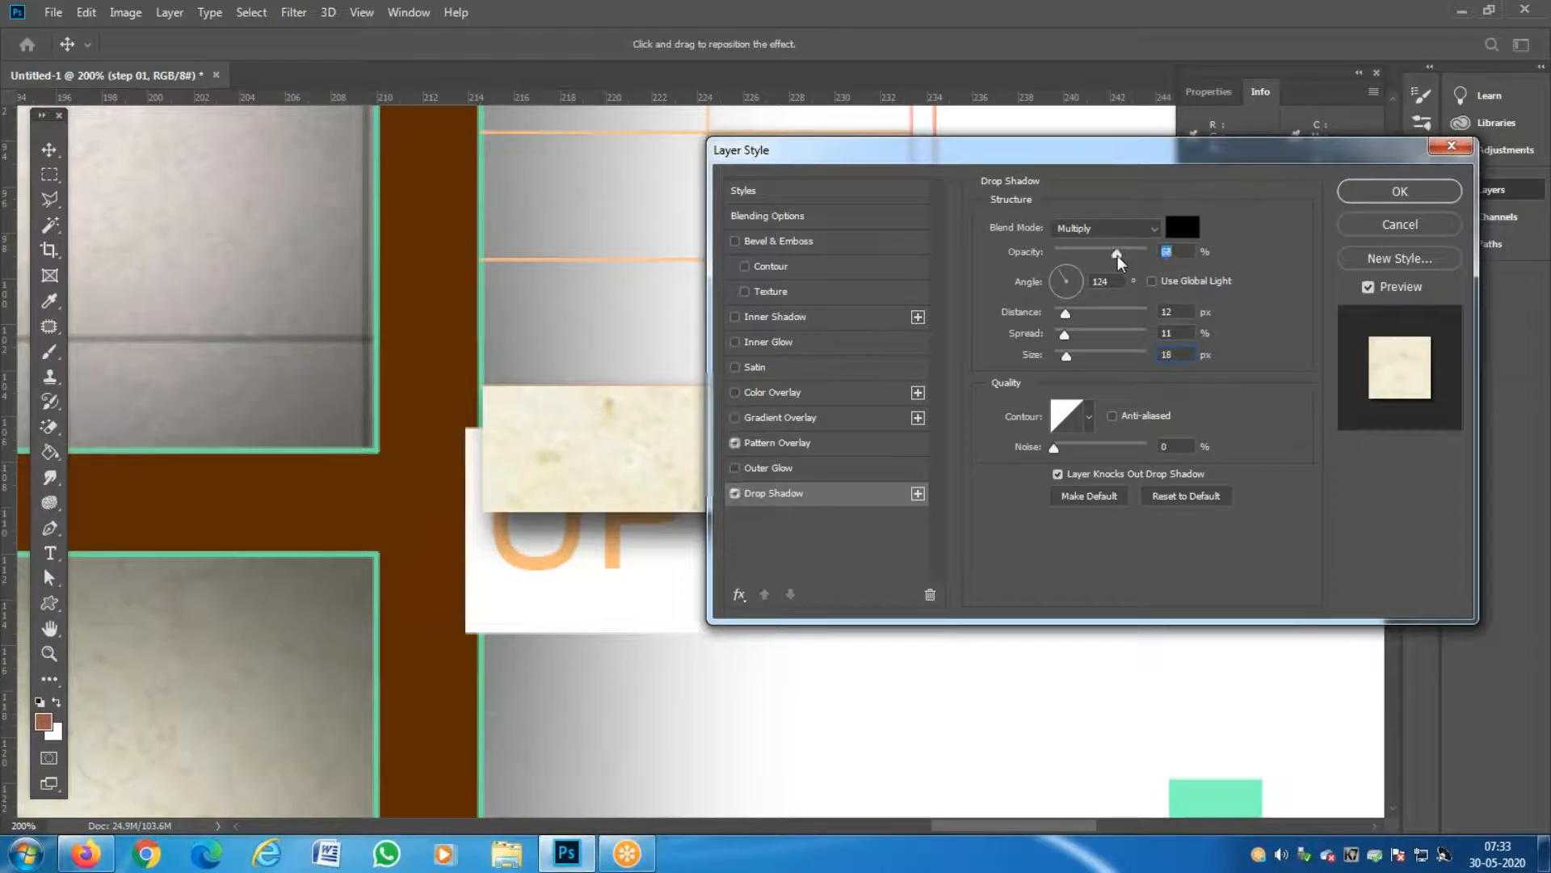
{"action": "left_click", "coordinate": [1374, 198]}
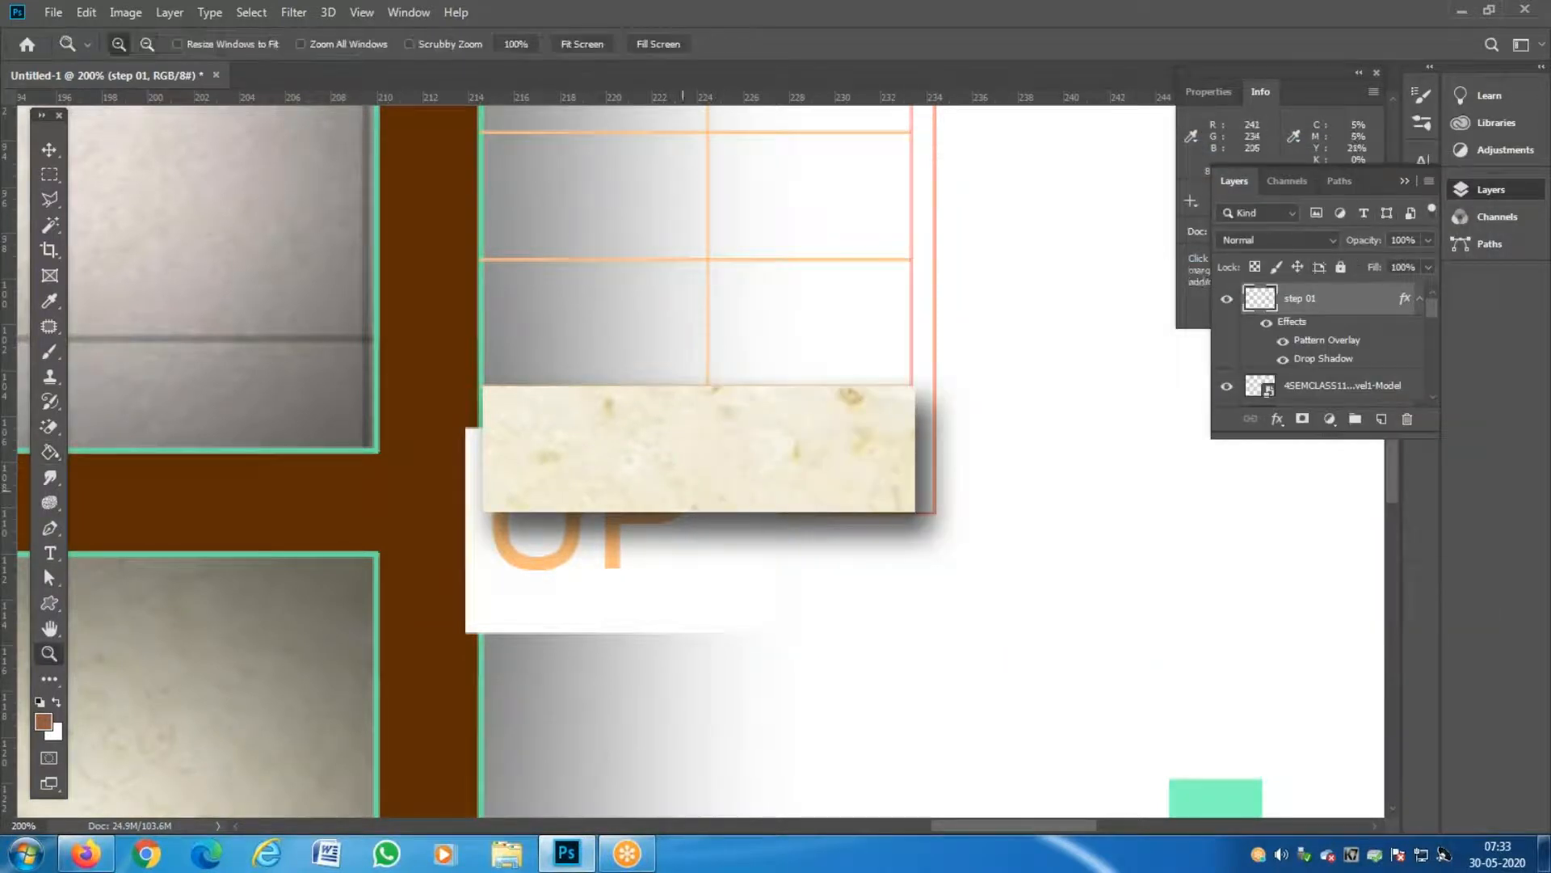
Move the step 01 layer between WALL and BATHROOM FLOOR, and check the tread with the floor plan linework briefly hidden.
{"action": "key", "text": "ctrl+minus"}
{"action": "key", "text": "ctrl+minus"}
{"action": "key", "text": "ctrl+minus"}
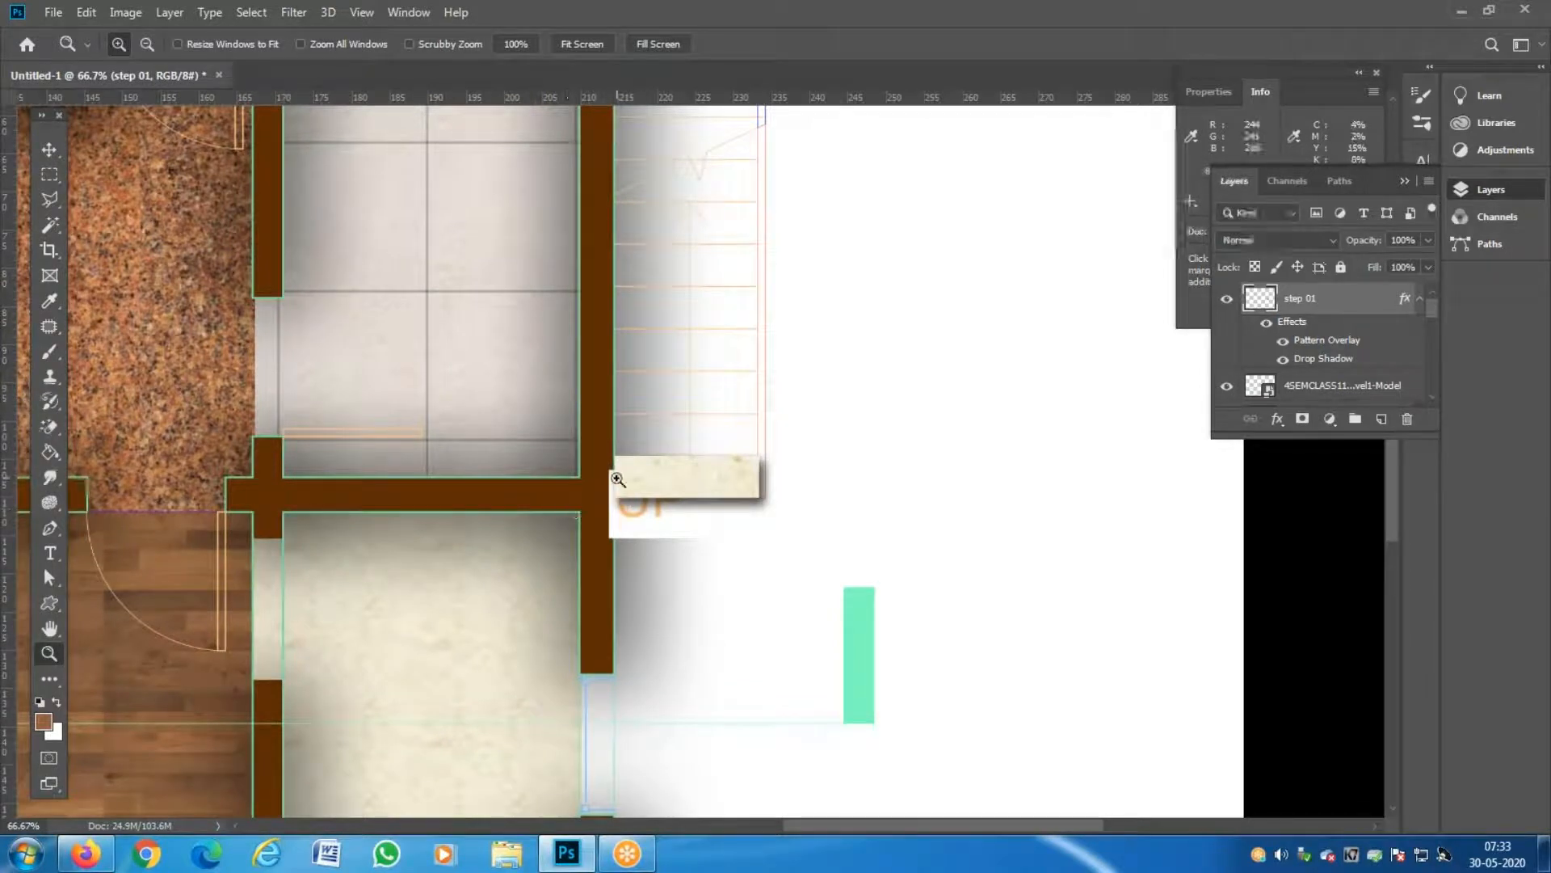
{"action": "left_click_drag", "start_coordinate": [1376, 304], "coordinate": [1343, 360]}
{"action": "left_click_drag", "start_coordinate": [1404, 439], "coordinate": [1404, 606]}
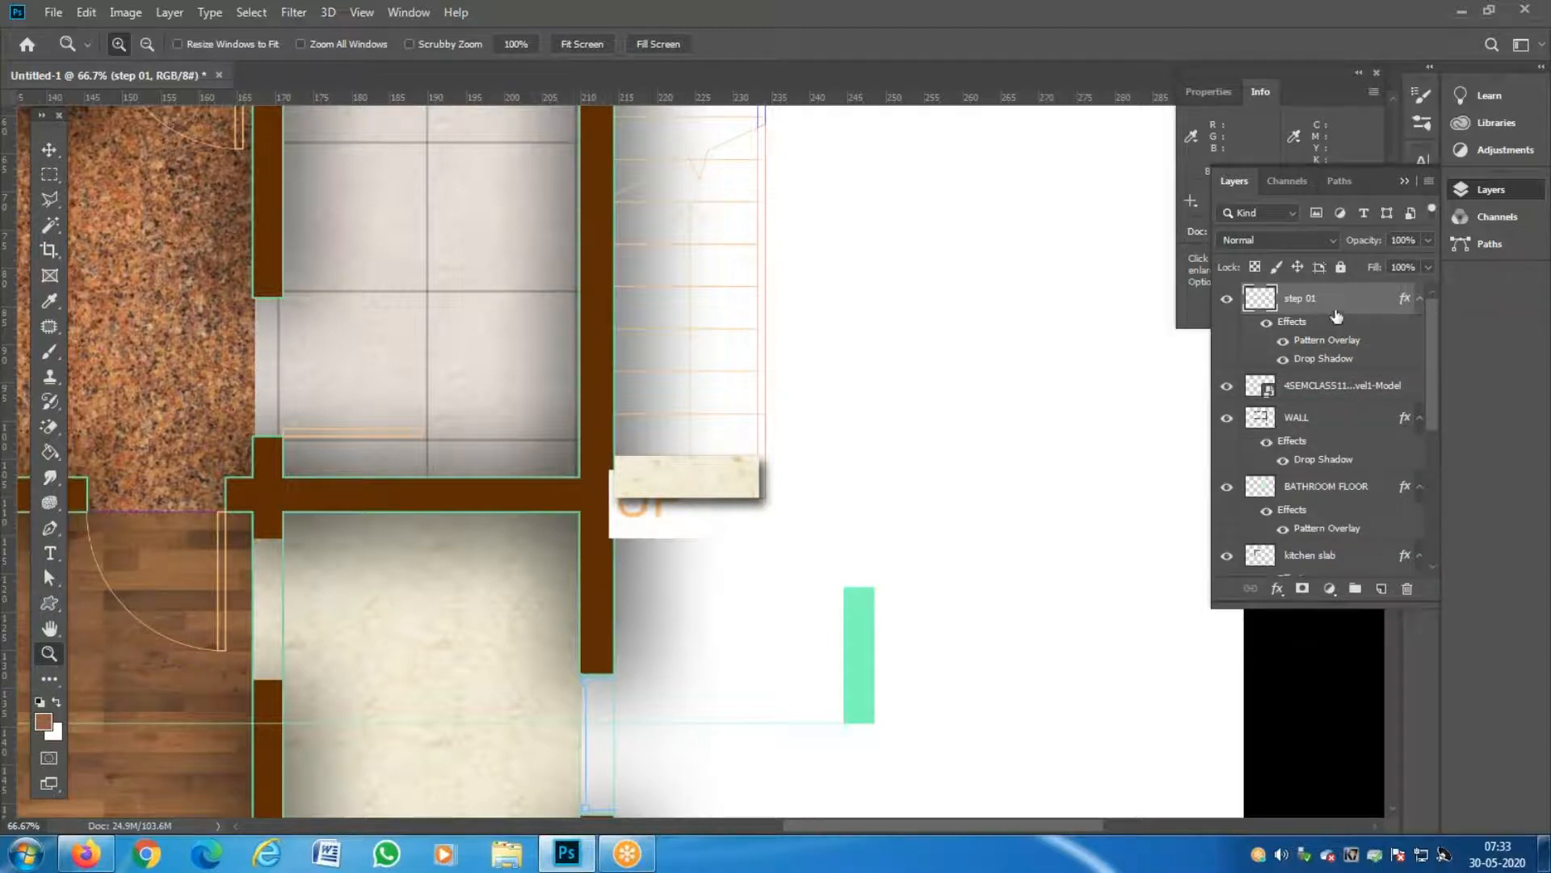
{"action": "left_click_drag", "start_coordinate": [1338, 303], "coordinate": [1331, 466]}
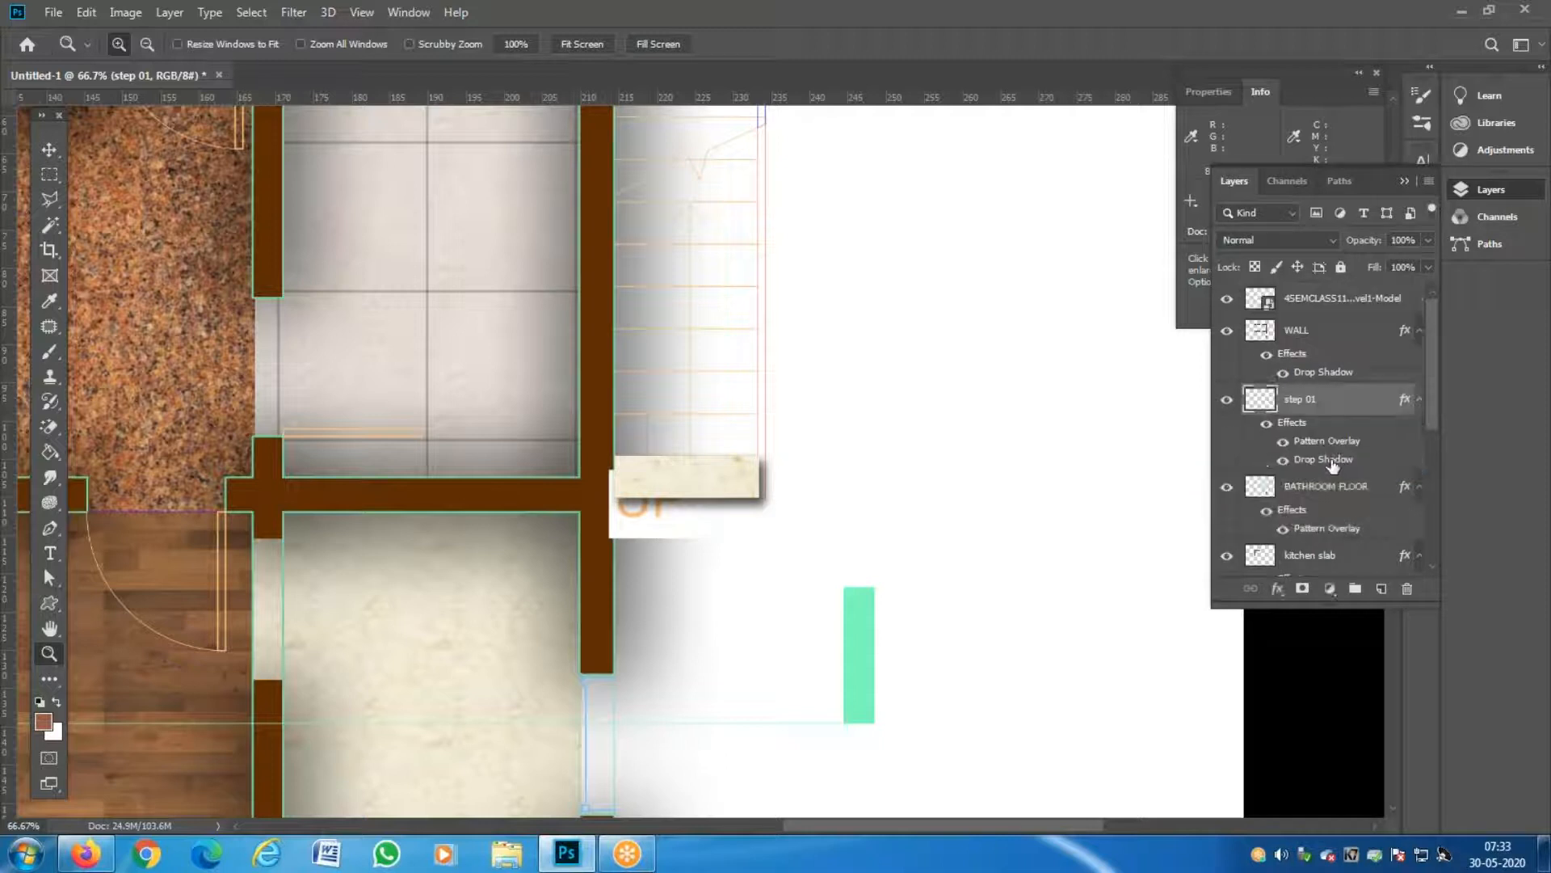
{"action": "left_click", "coordinate": [1228, 304]}
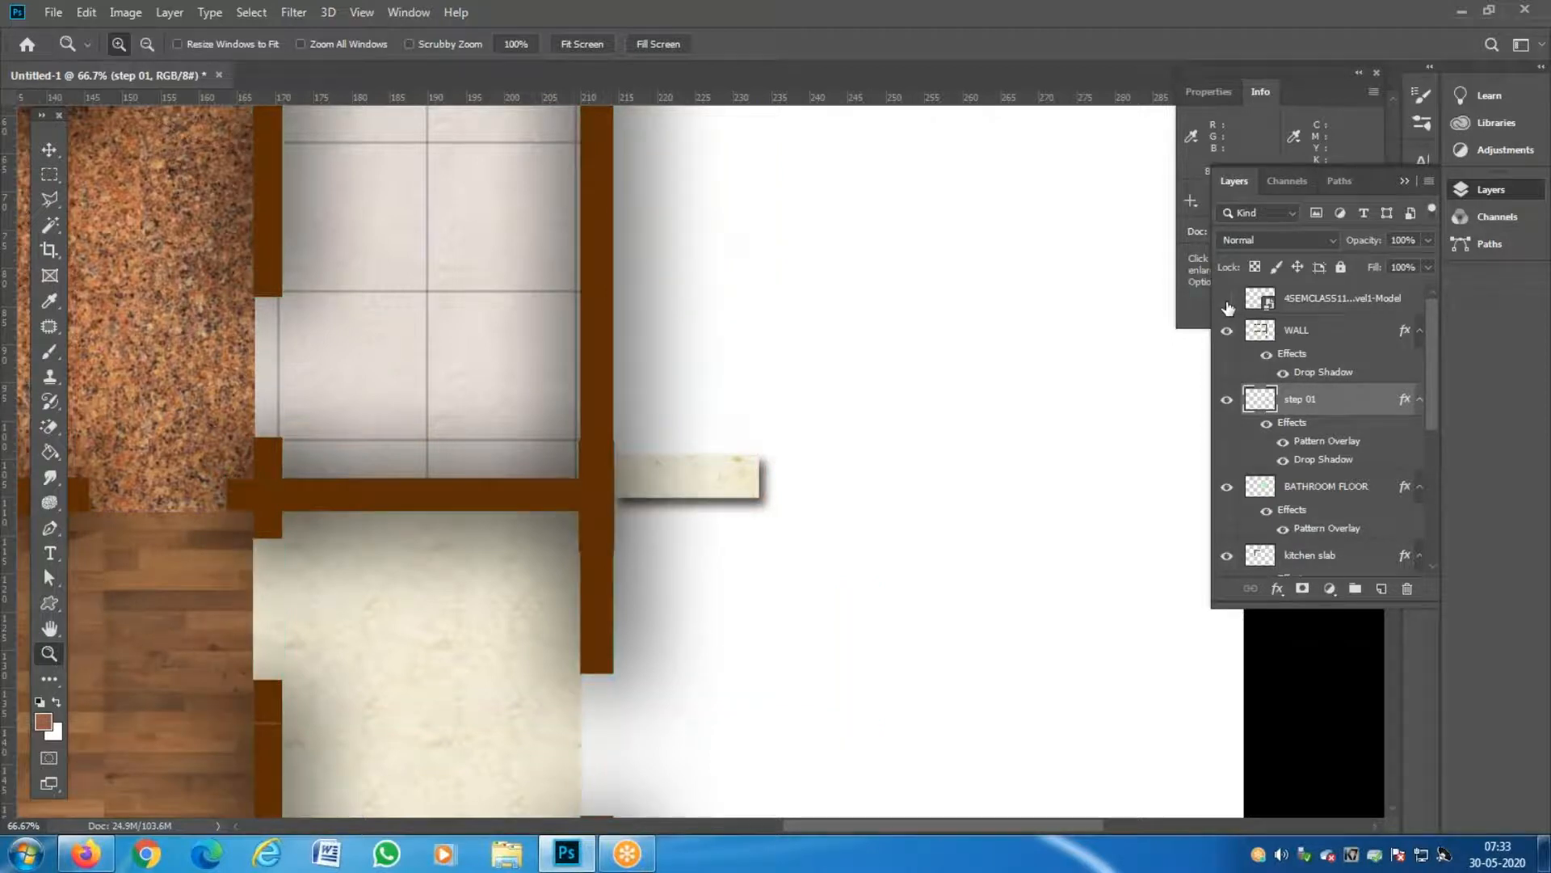
{"action": "left_click", "coordinate": [1228, 304]}
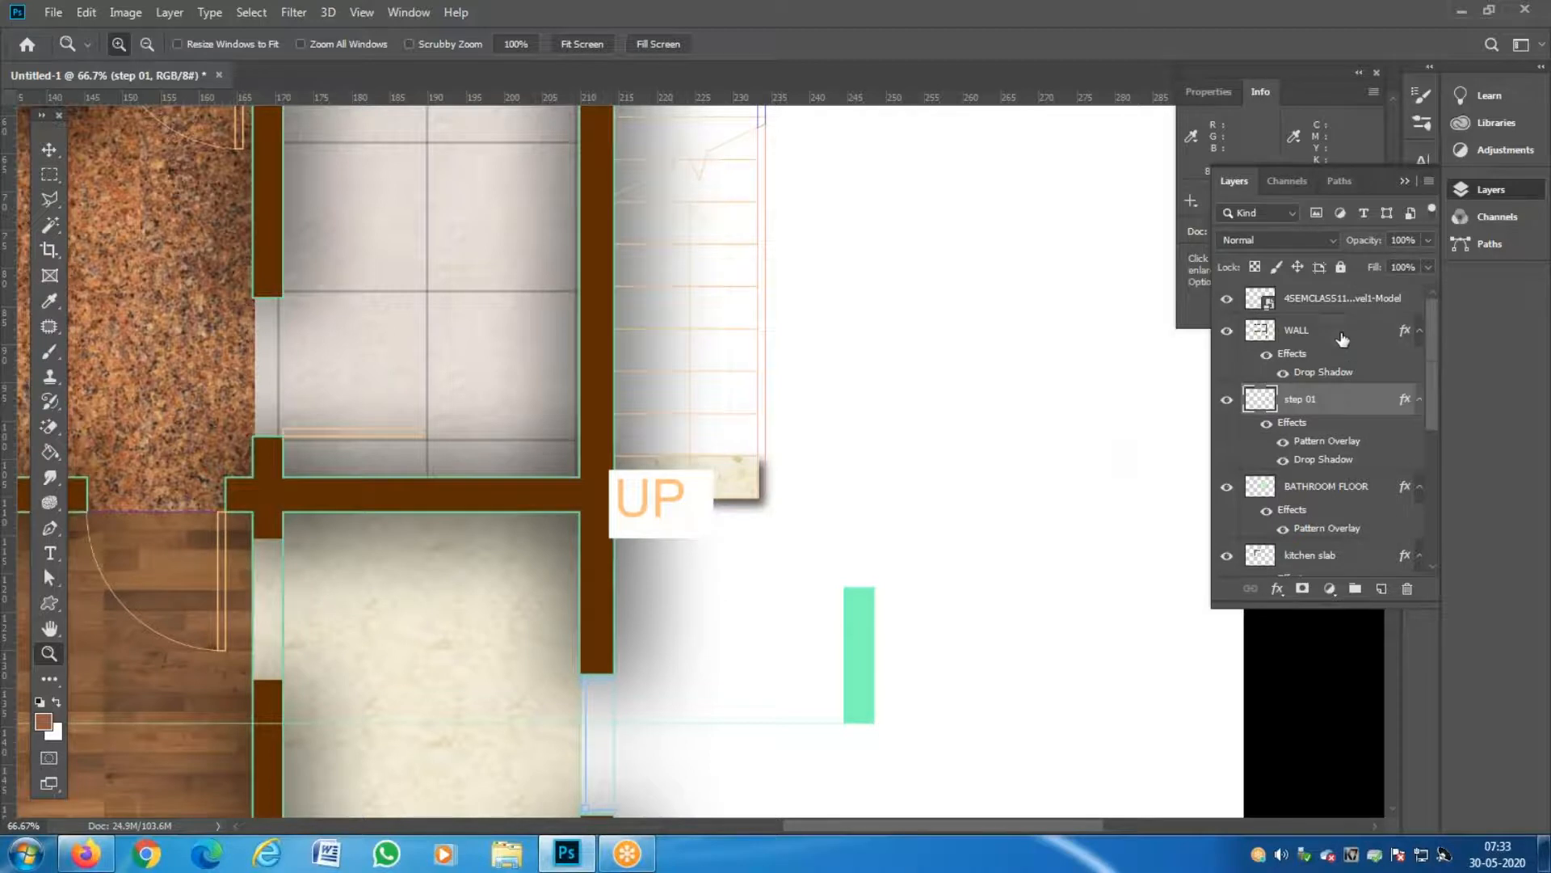
Duplicate the step 01 layer twice and place the marble copies on the next two stair treads above the lowest one.
{"action": "left_click", "coordinate": [1343, 338]}
{"action": "left_click", "coordinate": [717, 514]}
{"action": "left_click", "coordinate": [717, 514]}
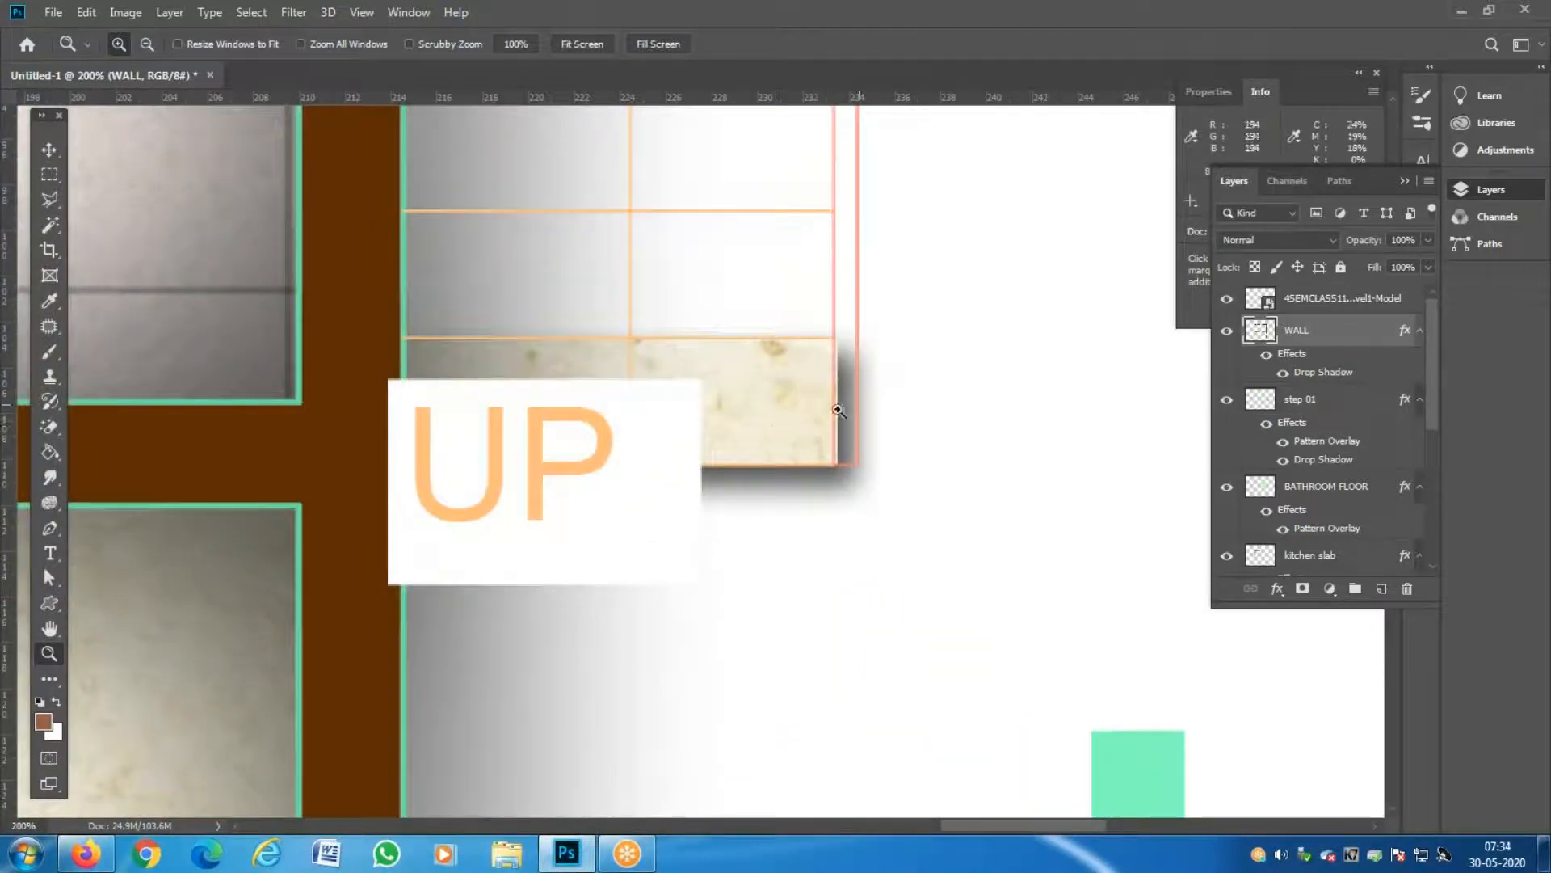
{"action": "key", "text": "v"}
{"action": "right_click", "coordinate": [735, 419]}
{"action": "left_click", "coordinate": [755, 422]}
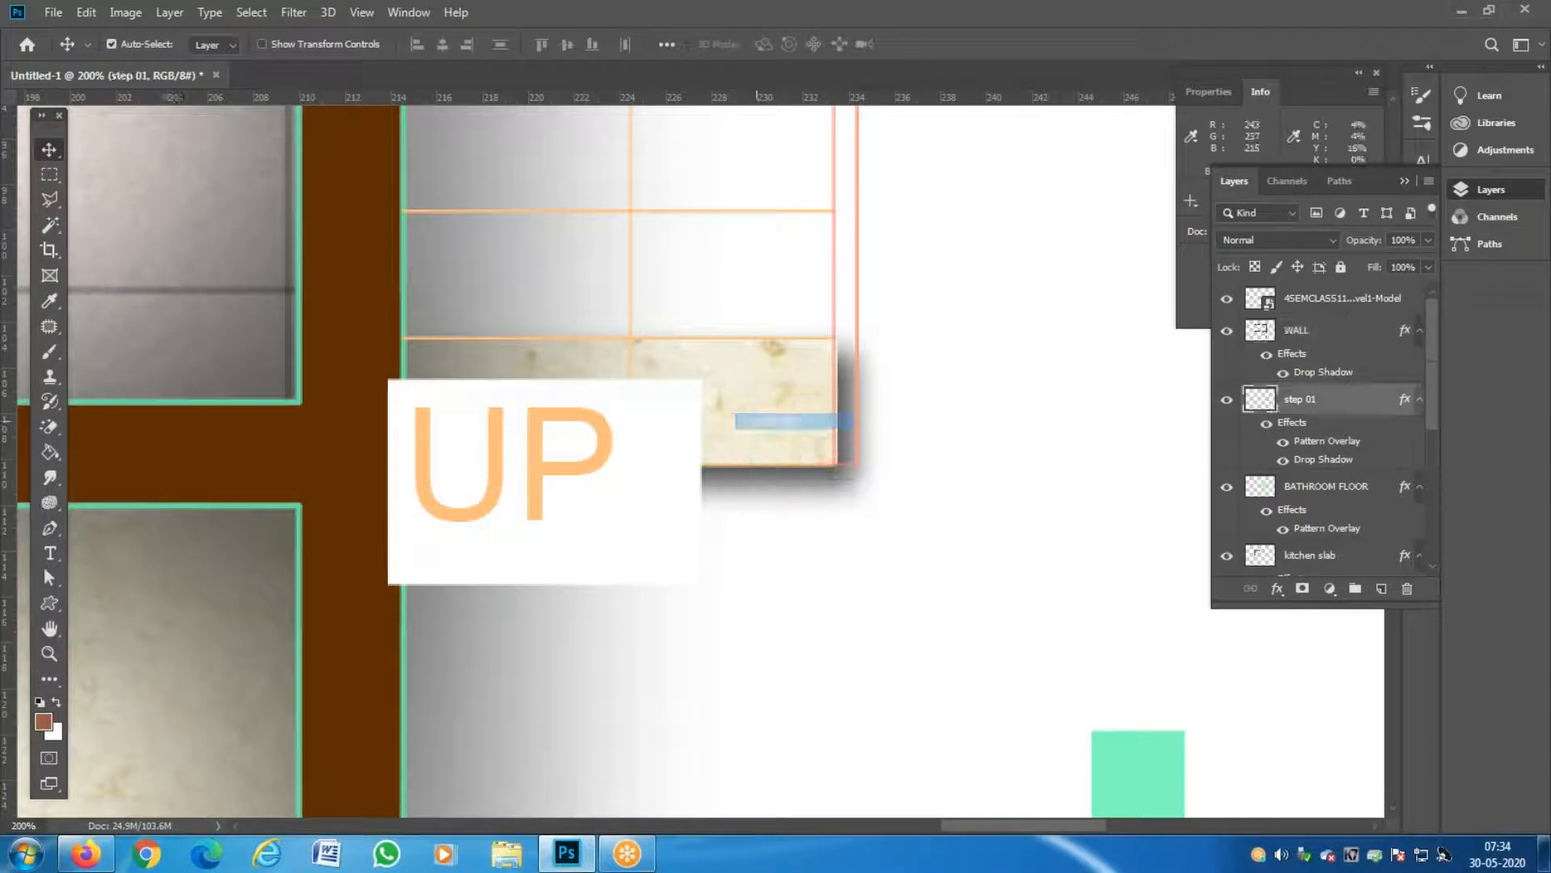
{"action": "left_click_drag", "start_coordinate": [563, 368], "coordinate": [541, 148]}
{"action": "key", "text": "ctrl+j"}
{"action": "key", "text": "ctrl+j"}
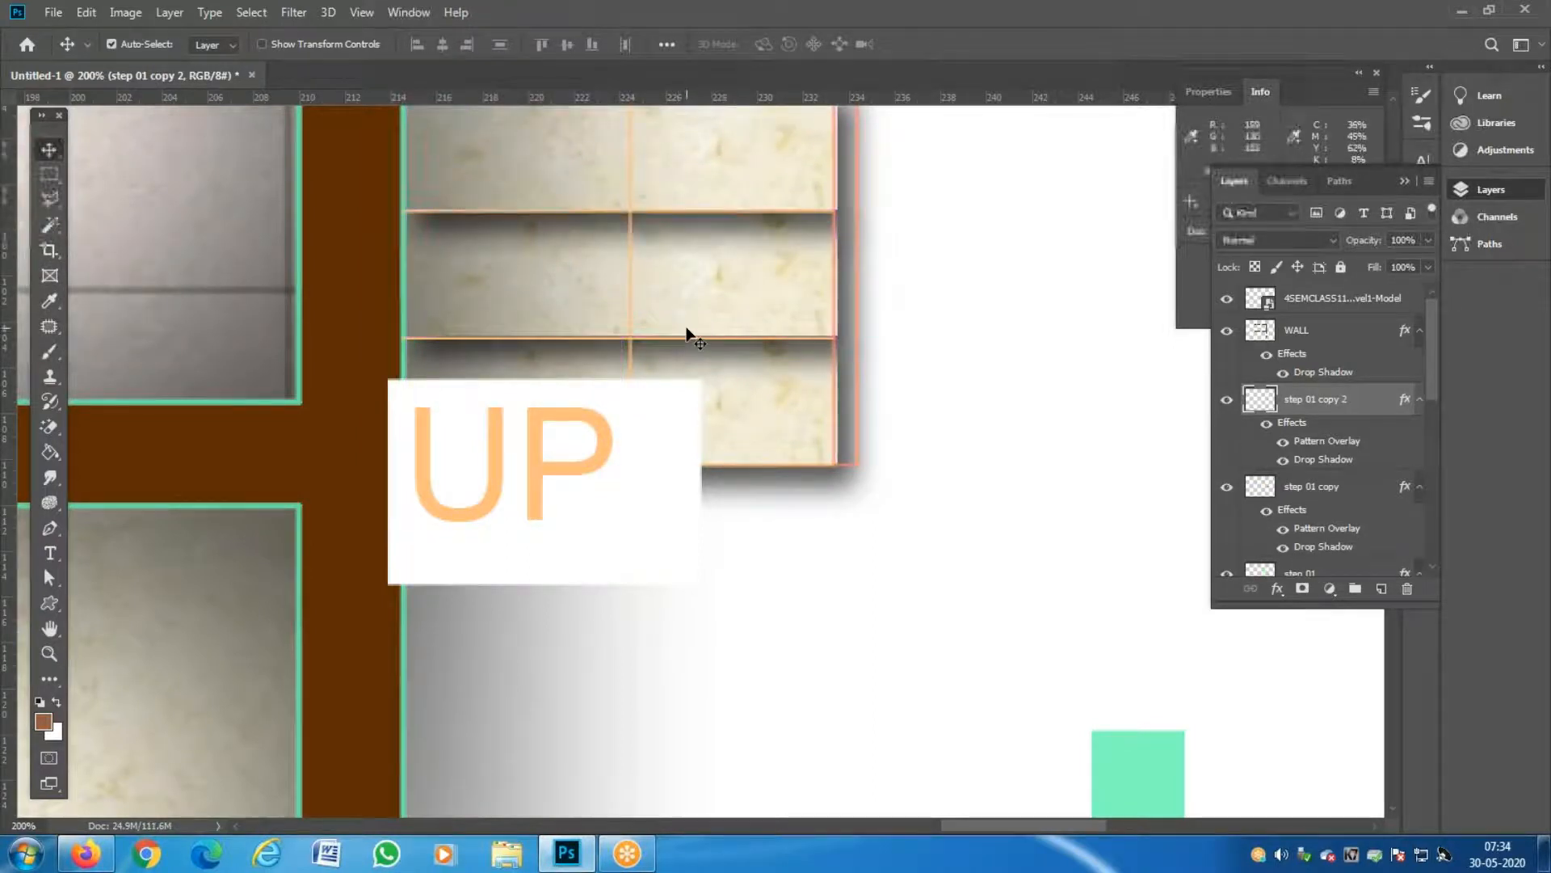
Duplicate the marble step layer twice more and place the copies on the next two stair treads above.
{"action": "scroll", "coordinate": [687, 340], "scroll_direction": "up", "scroll_amount": 5}
{"action": "left_click_drag", "start_coordinate": [509, 391], "coordinate": [508, 259]}
{"action": "key", "text": "ctrl+j"}
{"action": "key", "text": "ctrl+minus"}
{"action": "key", "text": "ctrl+minus"}
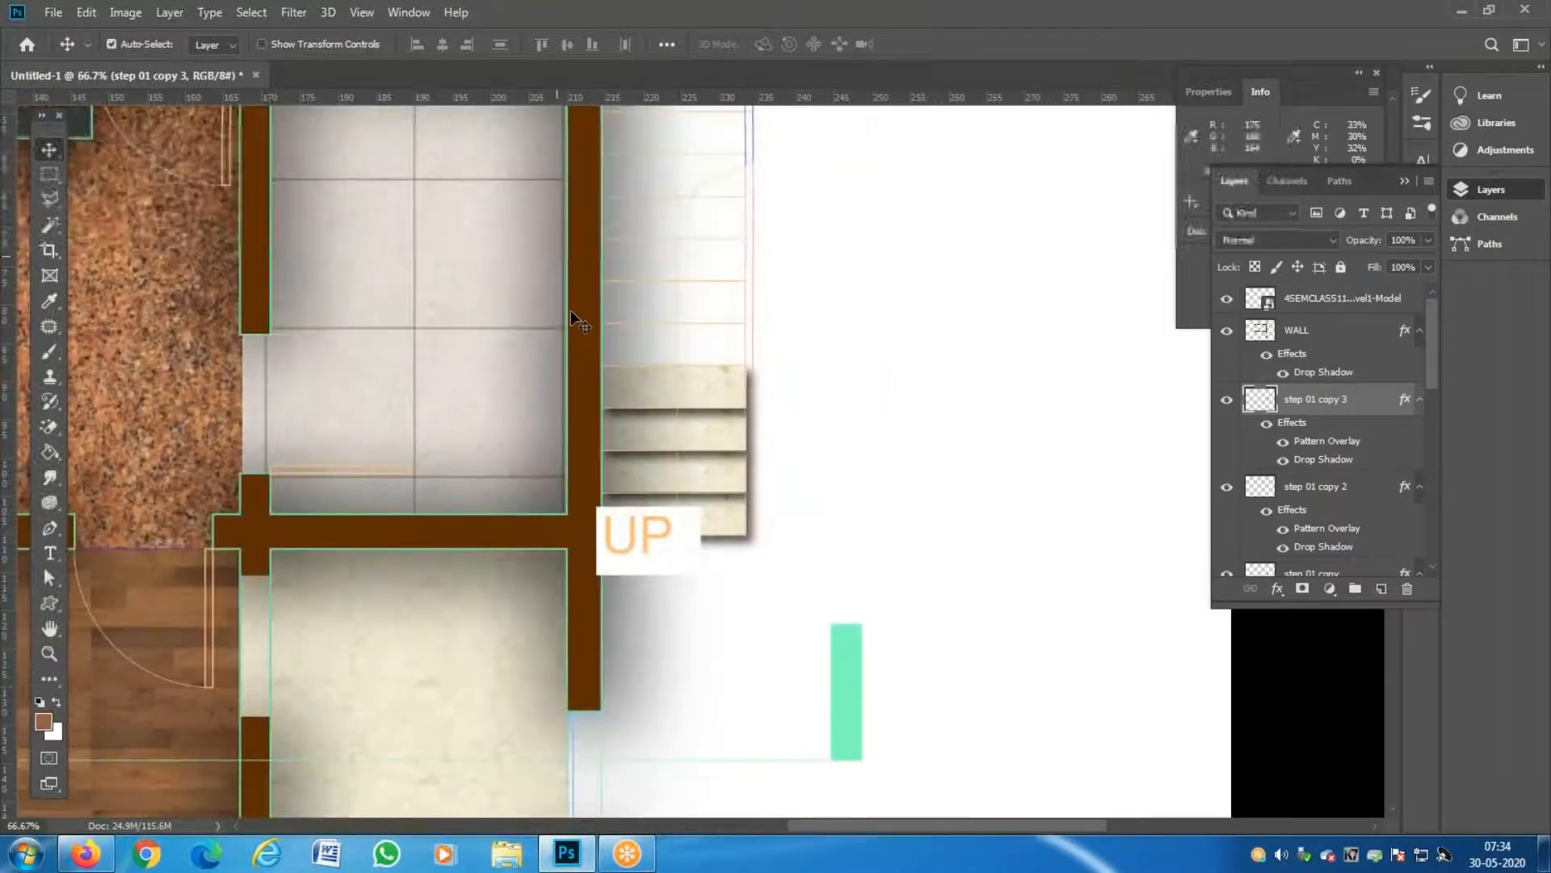
{"action": "scroll", "coordinate": [635, 377], "scroll_direction": "up", "scroll_amount": 1}
{"action": "left_click_drag", "start_coordinate": [637, 412], "coordinate": [636, 370]}
{"action": "key", "text": "ctrl+j"}
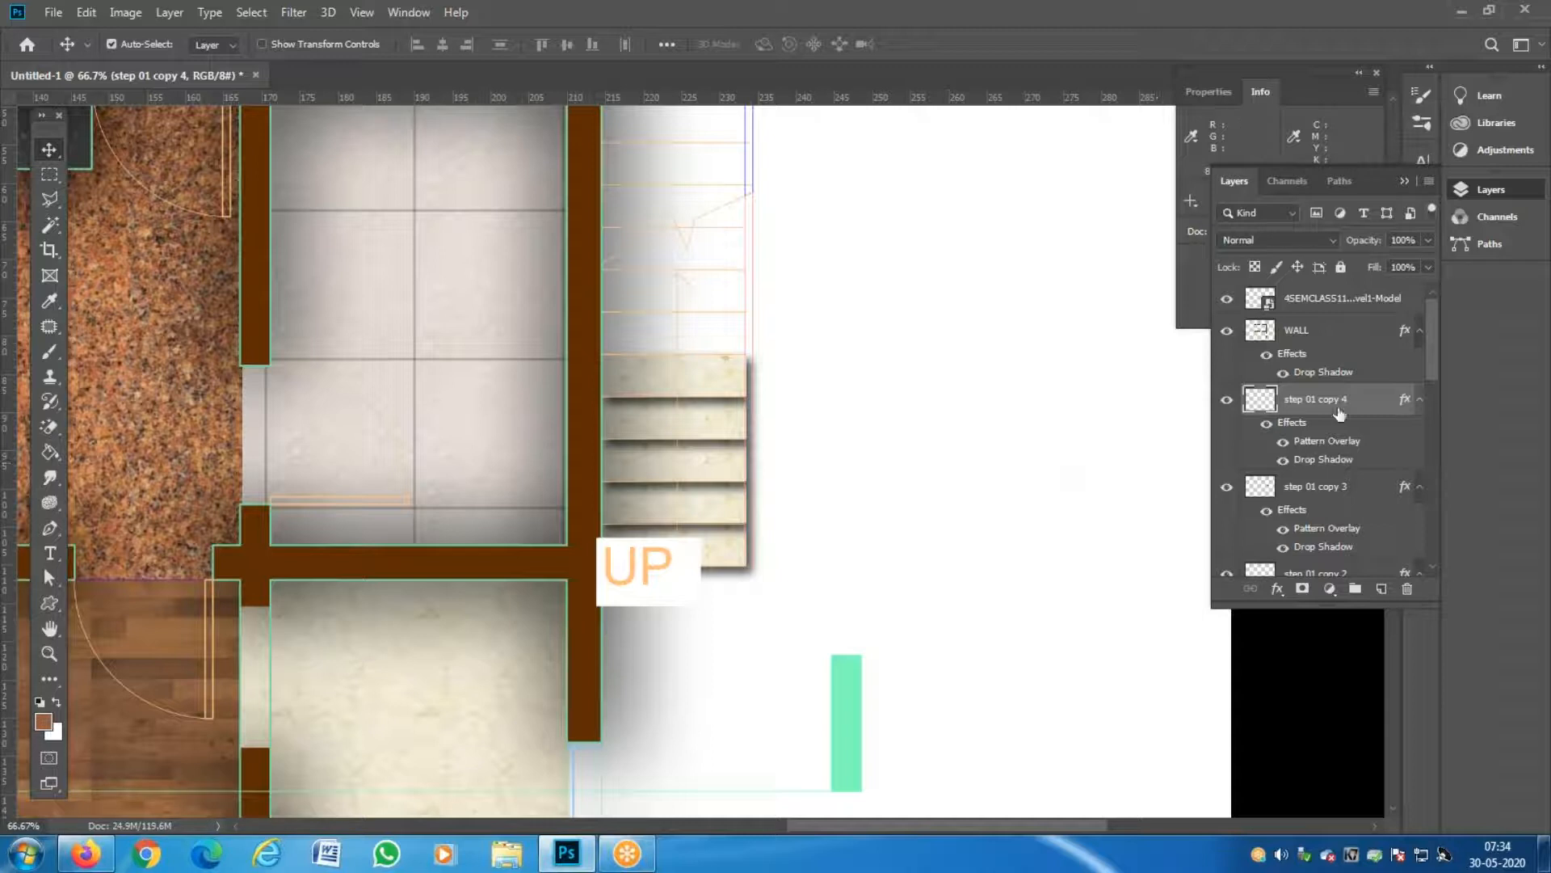
Float the Layers panel and link the four layers from step 01 copy to step 01 copy 4.
{"action": "scroll", "coordinate": [1345, 416], "scroll_direction": "down", "scroll_amount": 1}
{"action": "scroll", "coordinate": [1348, 422], "scroll_direction": "down", "scroll_amount": 1}
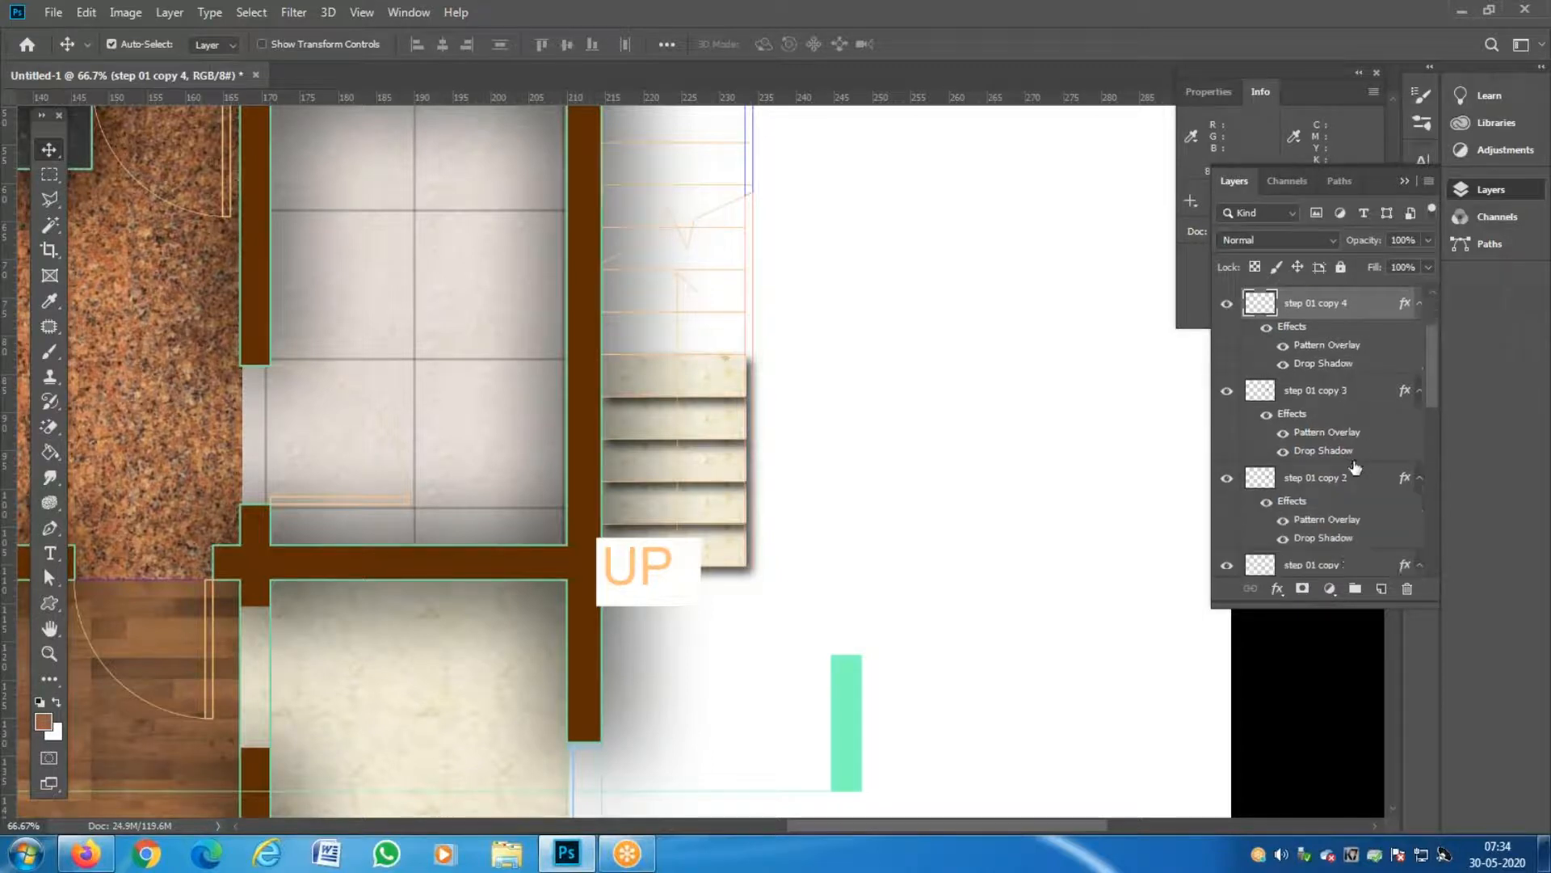
{"action": "scroll", "coordinate": [1344, 433], "scroll_direction": "down", "scroll_amount": 1}
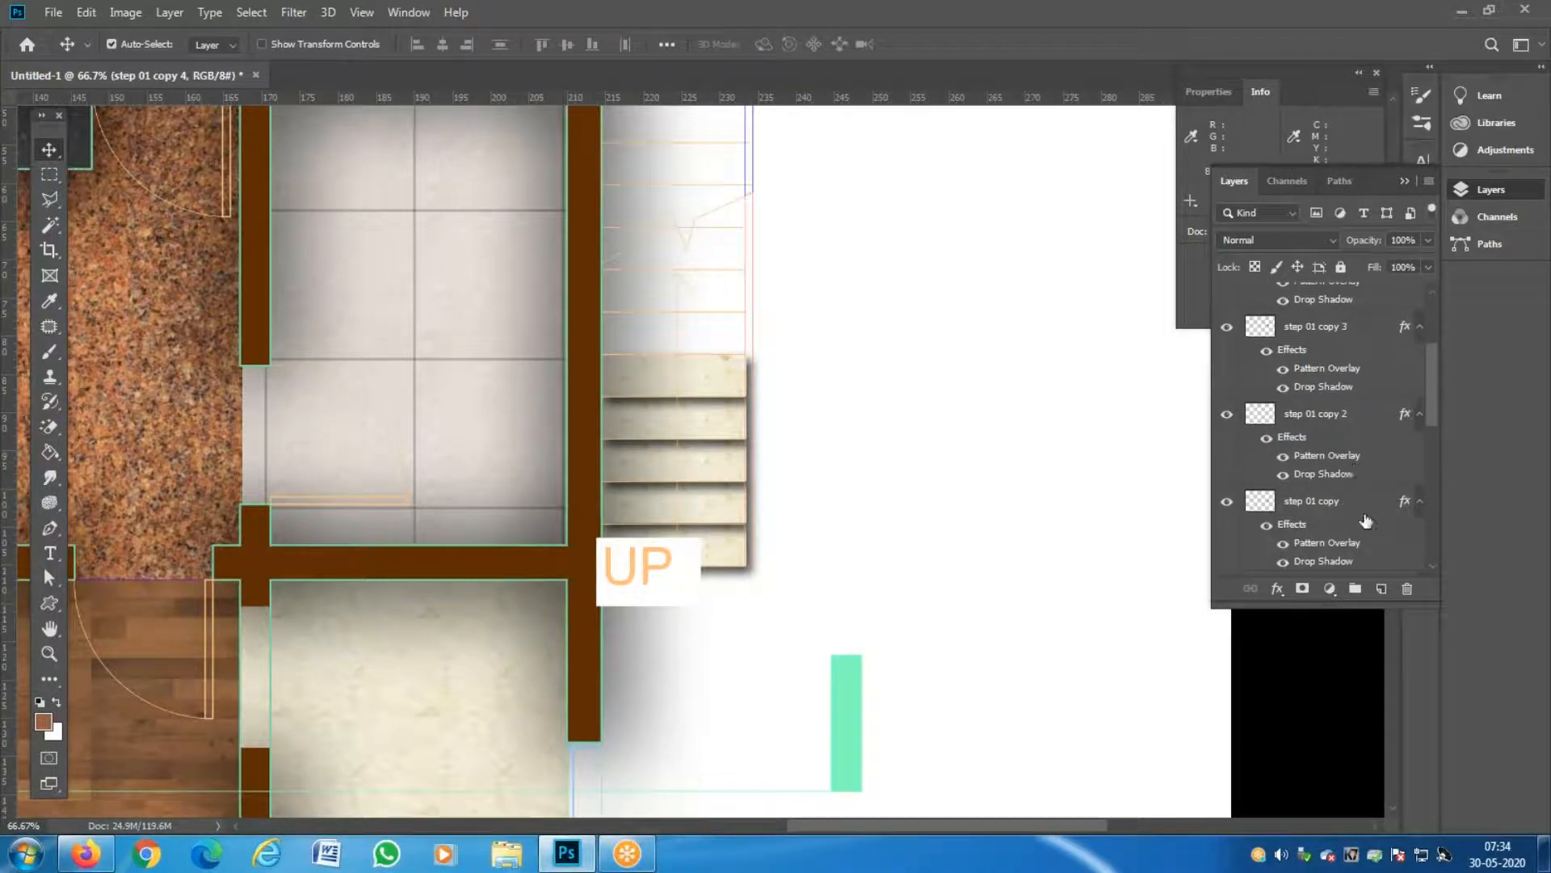
{"action": "scroll", "coordinate": [1341, 486], "scroll_direction": "down", "scroll_amount": 1}
{"action": "left_click", "coordinate": [1340, 492], "text": "shift"}
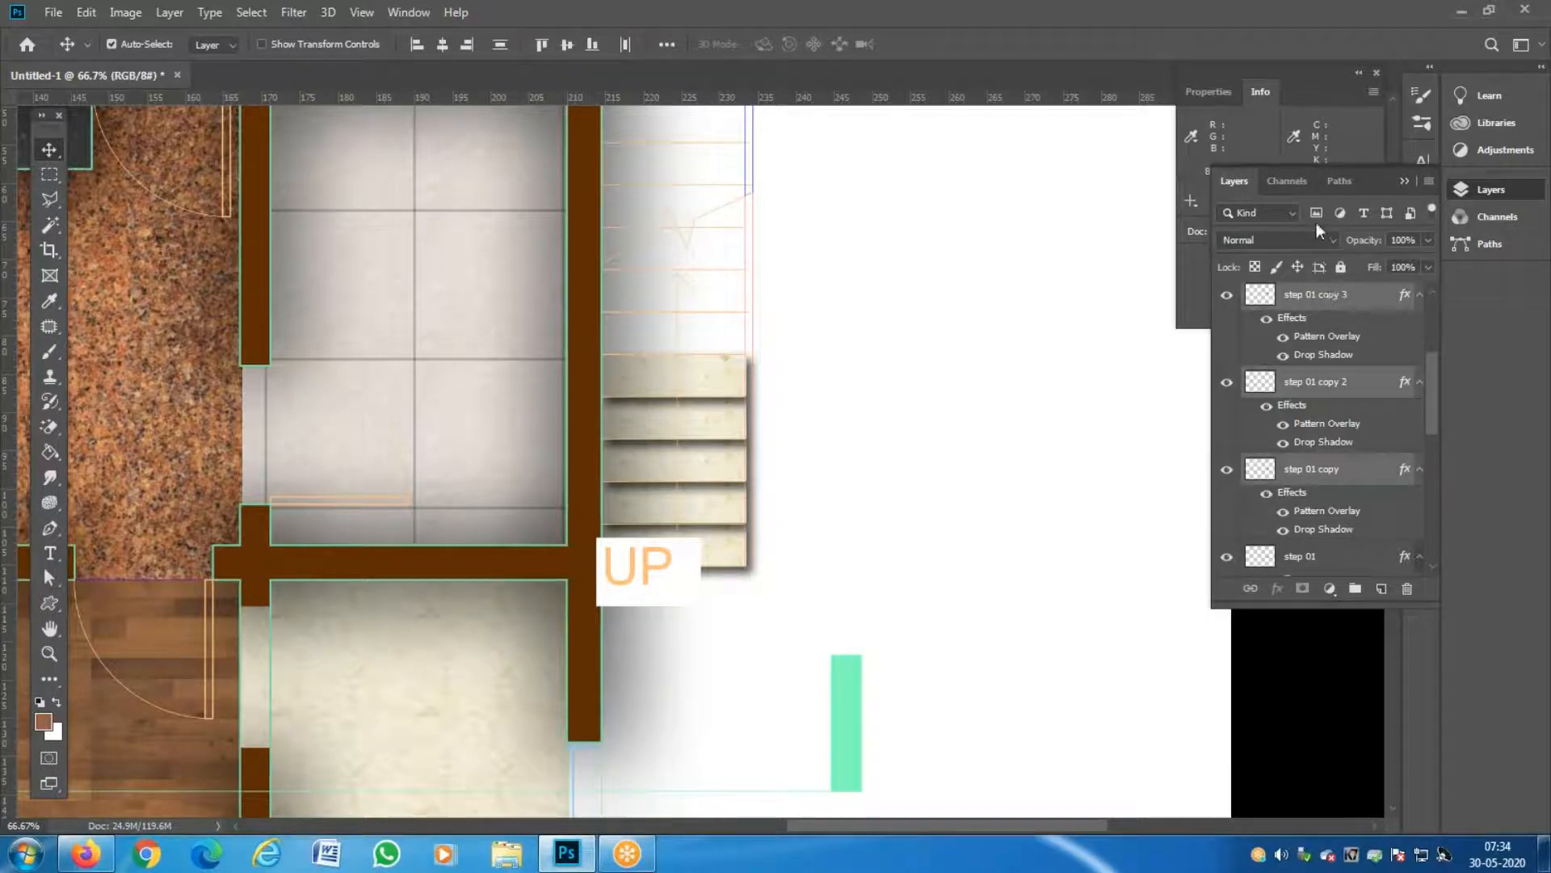
{"action": "left_click_drag", "start_coordinate": [1235, 182], "coordinate": [962, 129]}
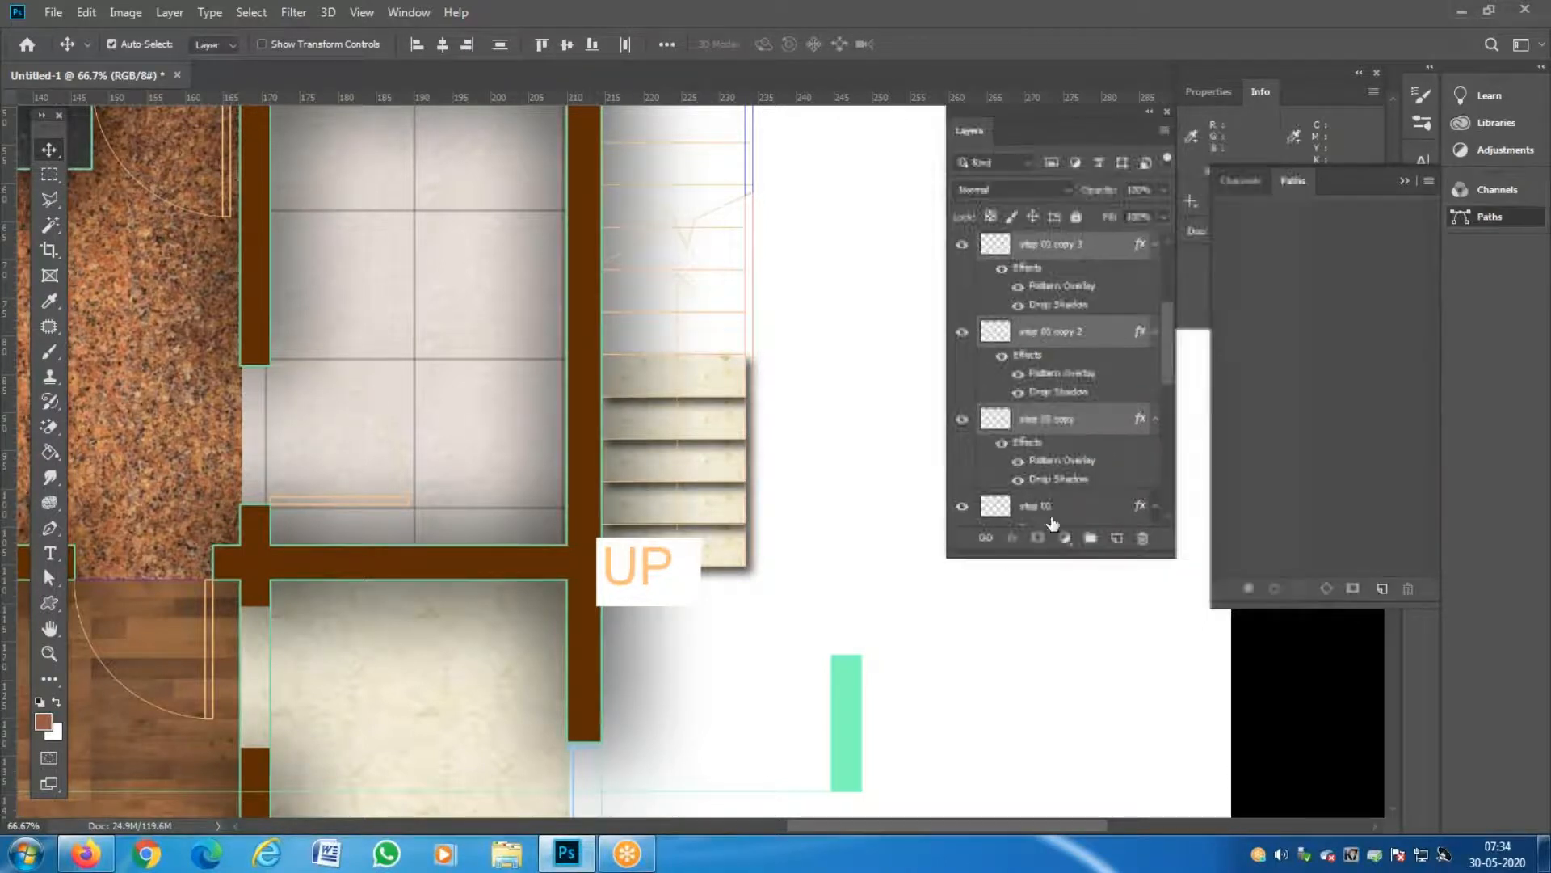
{"action": "left_click", "coordinate": [986, 539]}
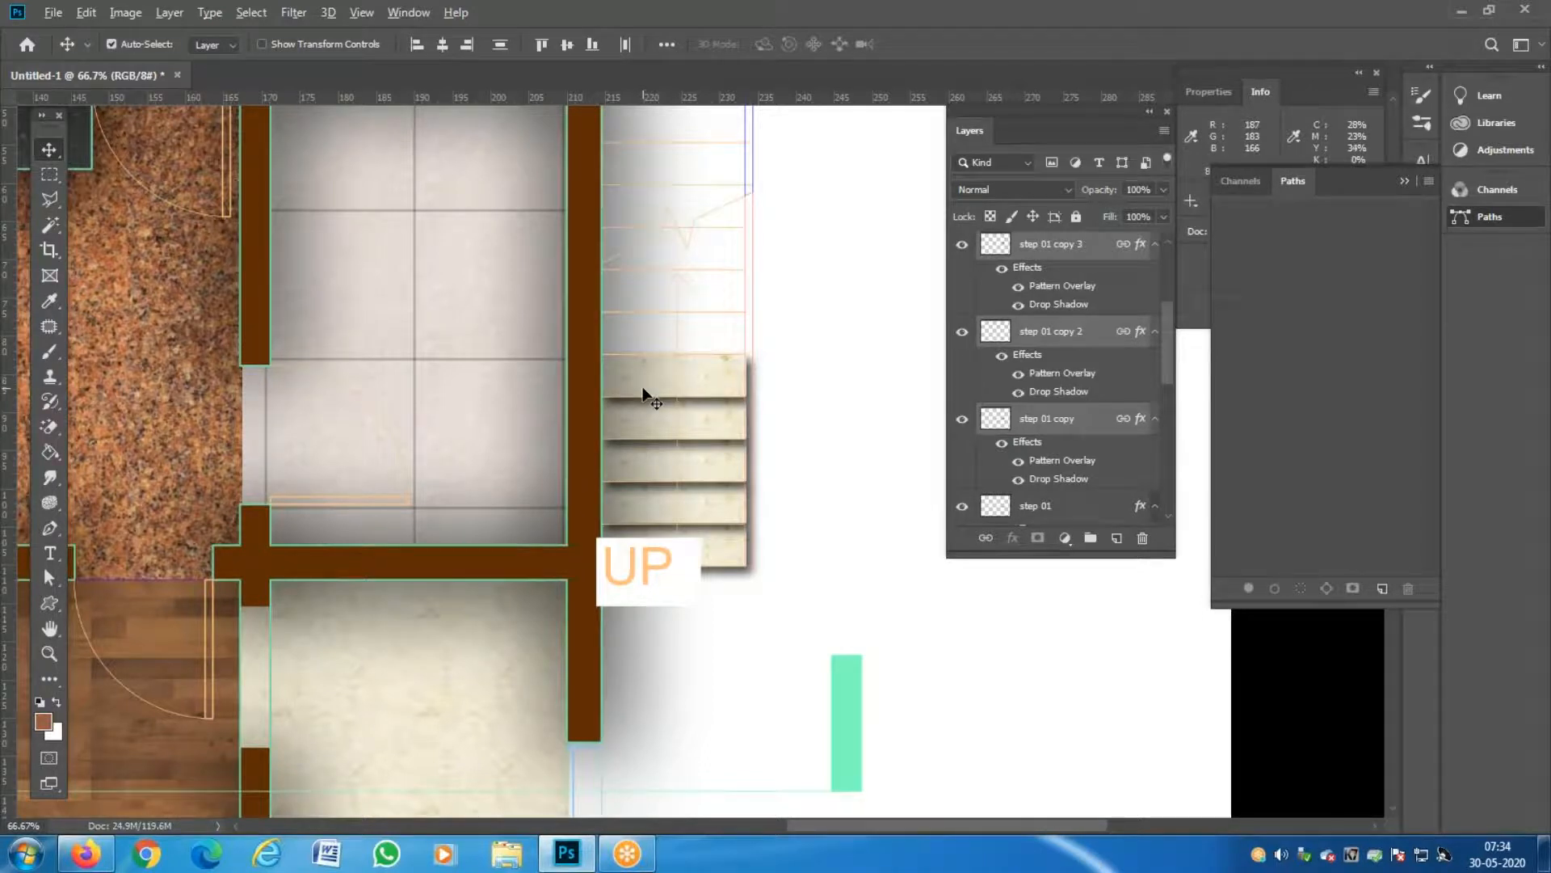
Duplicate the four linked steps onto the next four treads up, then select only the uppermost copy's layer.
{"action": "left_click_drag", "start_coordinate": [644, 394], "coordinate": [643, 217]}
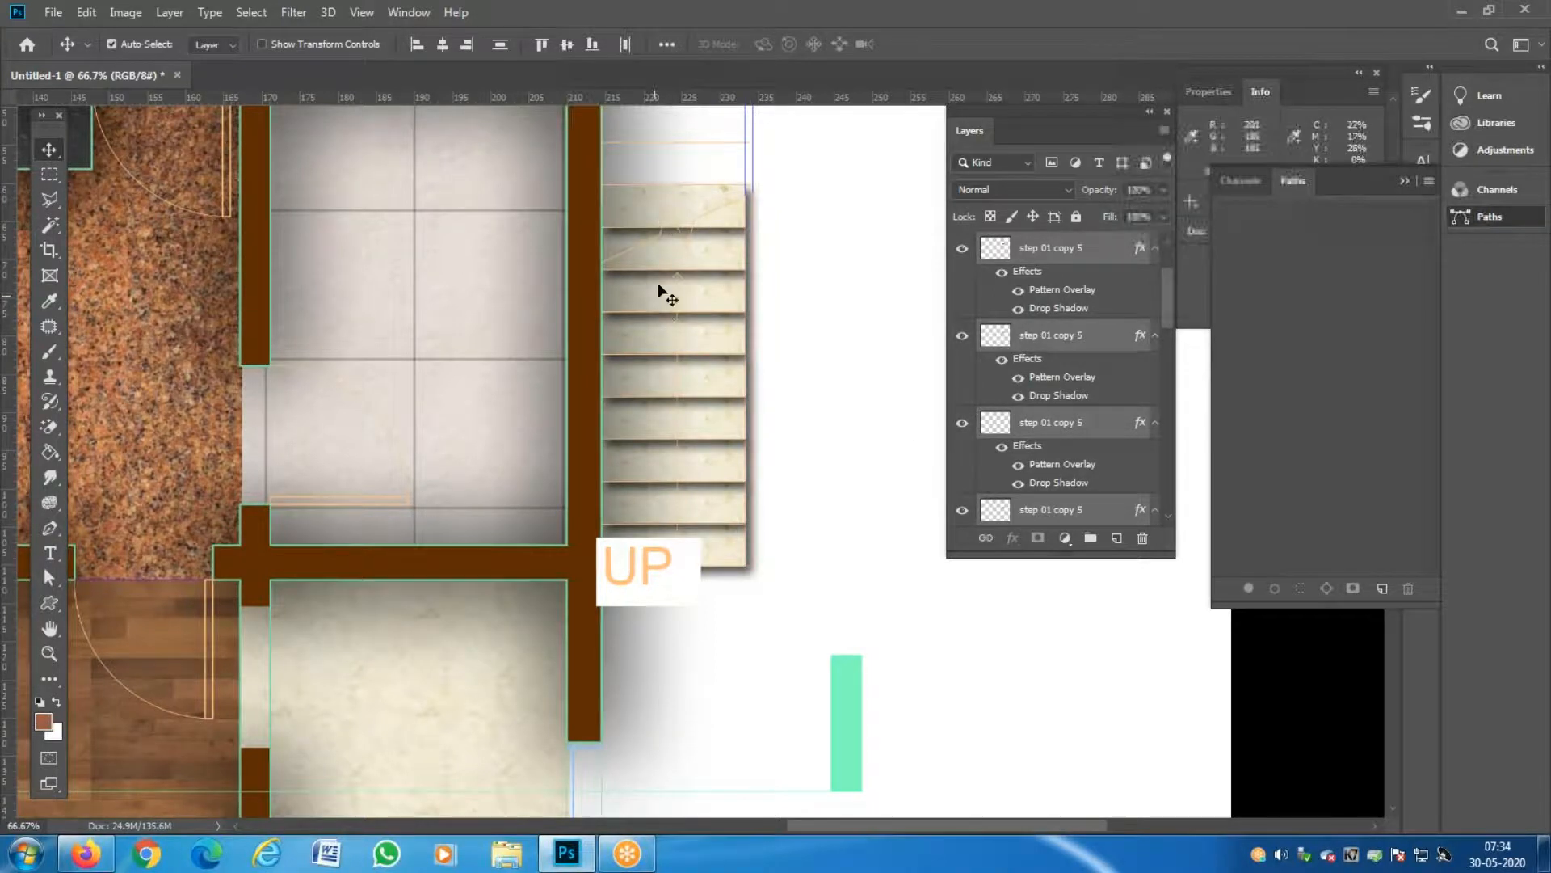
{"action": "scroll", "coordinate": [673, 290], "scroll_direction": "up", "scroll_amount": 3}
{"action": "scroll", "coordinate": [673, 291], "scroll_direction": "up", "scroll_amount": 1}
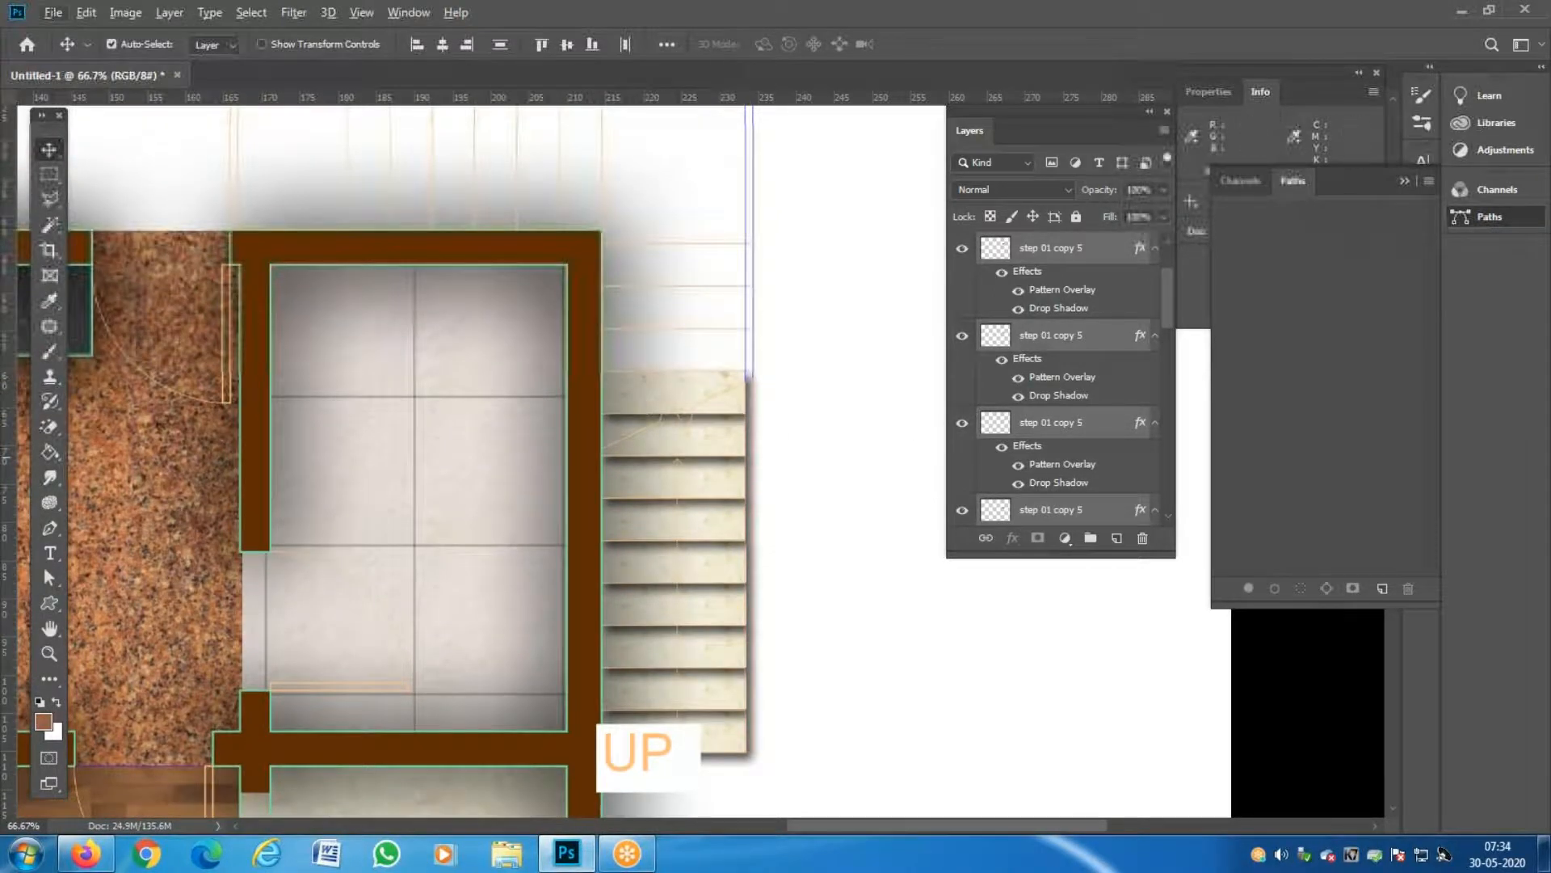
{"action": "left_click", "coordinate": [1048, 251]}
{"action": "scroll", "coordinate": [776, 558], "scroll_direction": "down", "scroll_amount": 1}
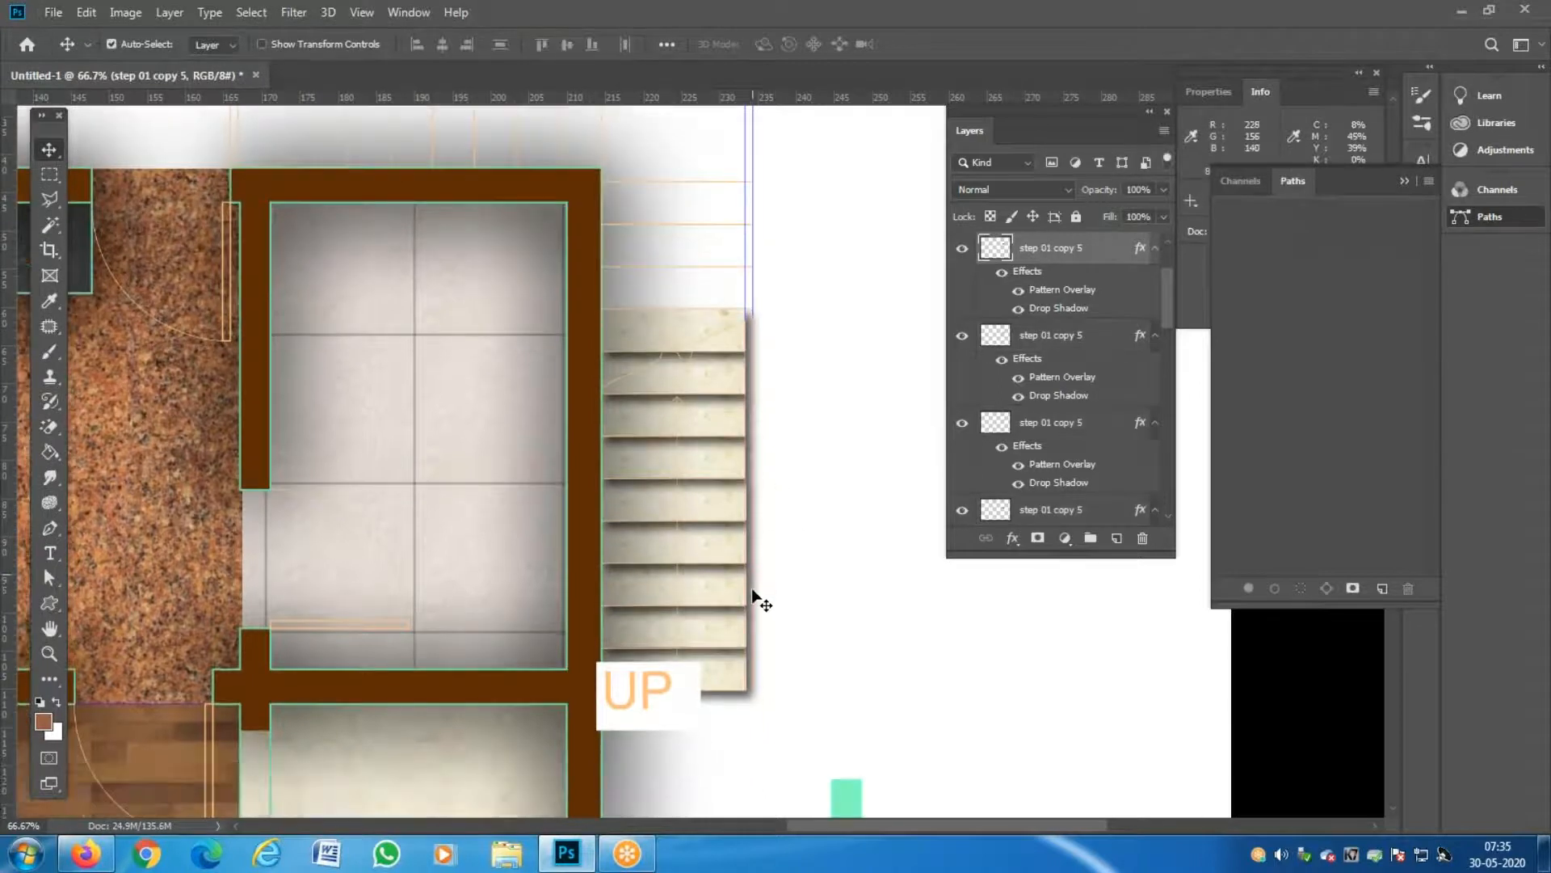
{"action": "right_click", "coordinate": [737, 680]}
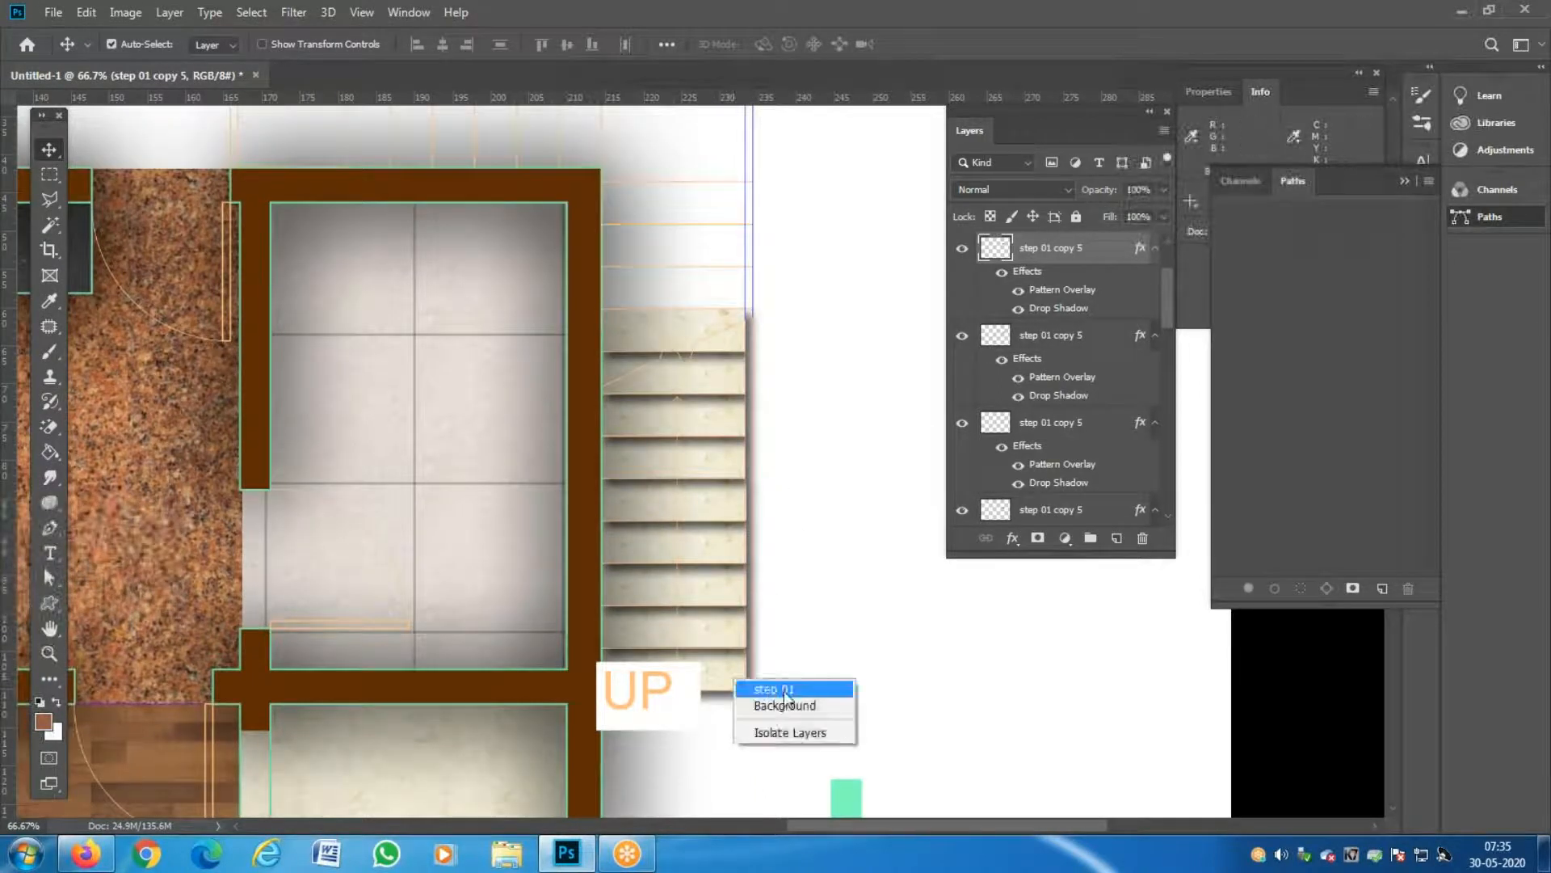
{"action": "left_click", "coordinate": [743, 685]}
{"action": "left_click_drag", "start_coordinate": [743, 685], "coordinate": [734, 292]}
{"action": "left_click_drag", "start_coordinate": [726, 289], "coordinate": [721, 294]}
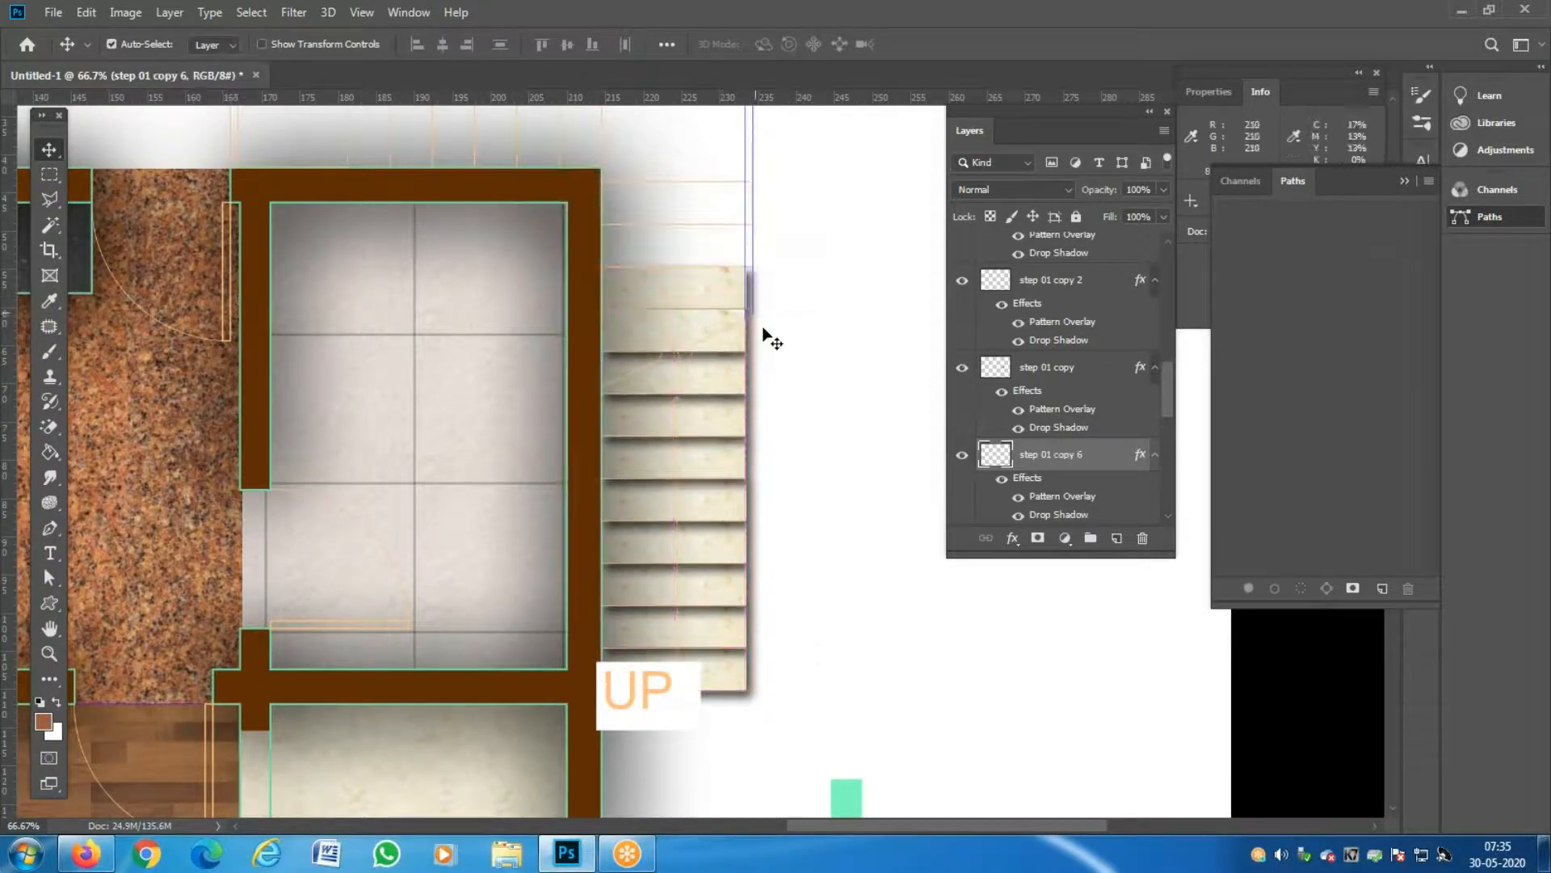
{"action": "key", "text": "ctrl+z"}
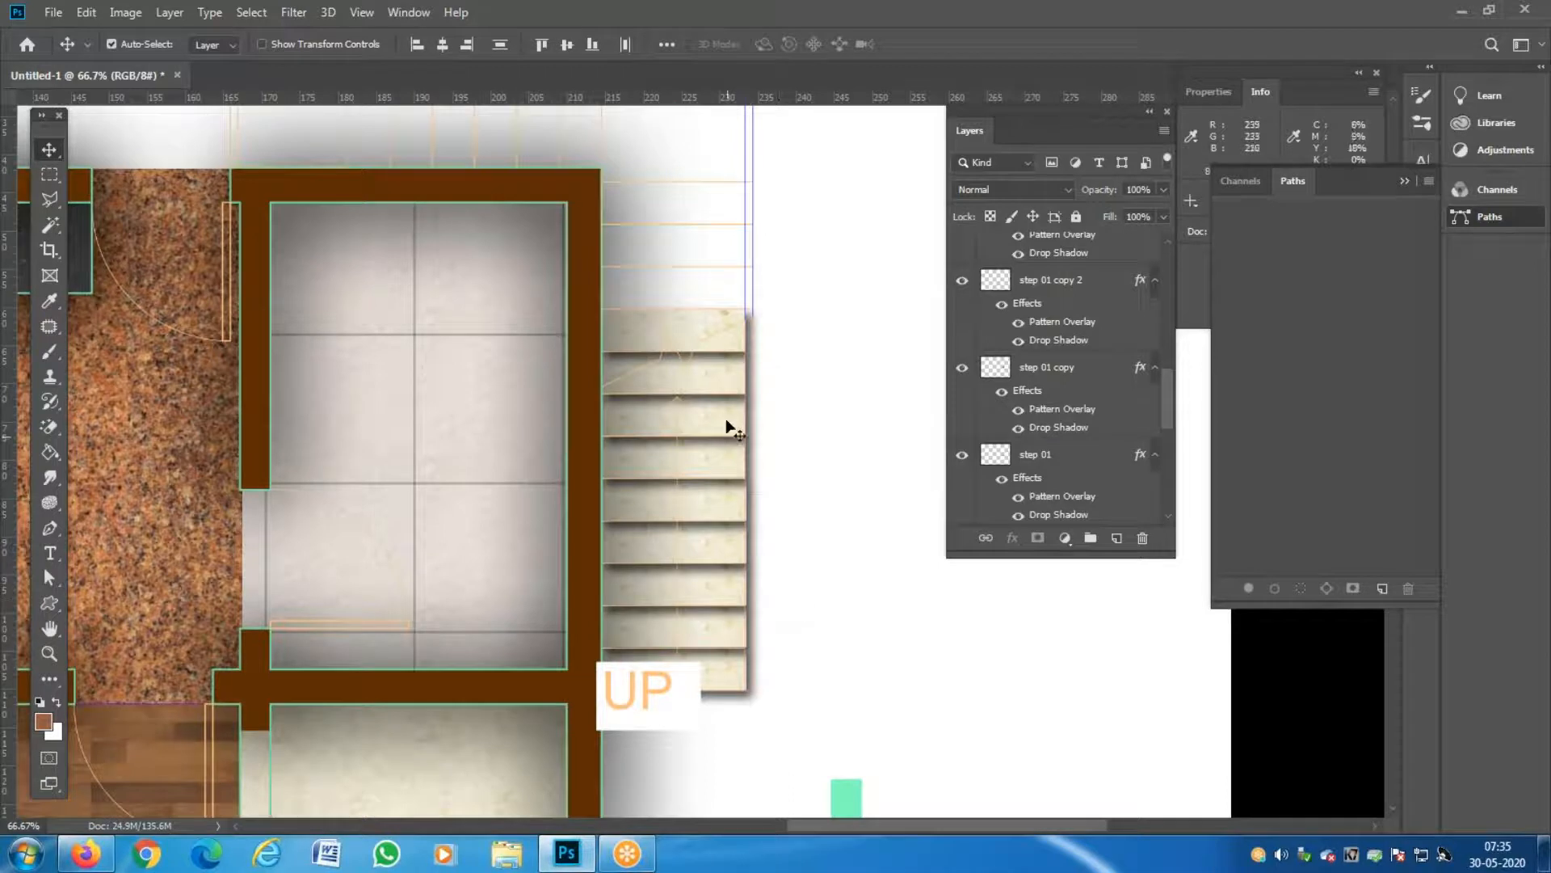
Duplicate the uppermost marble tread, step 01 copy 5, onto the next empty tread above it.
{"action": "right_click", "coordinate": [740, 341]}
{"action": "left_click", "coordinate": [788, 353]}
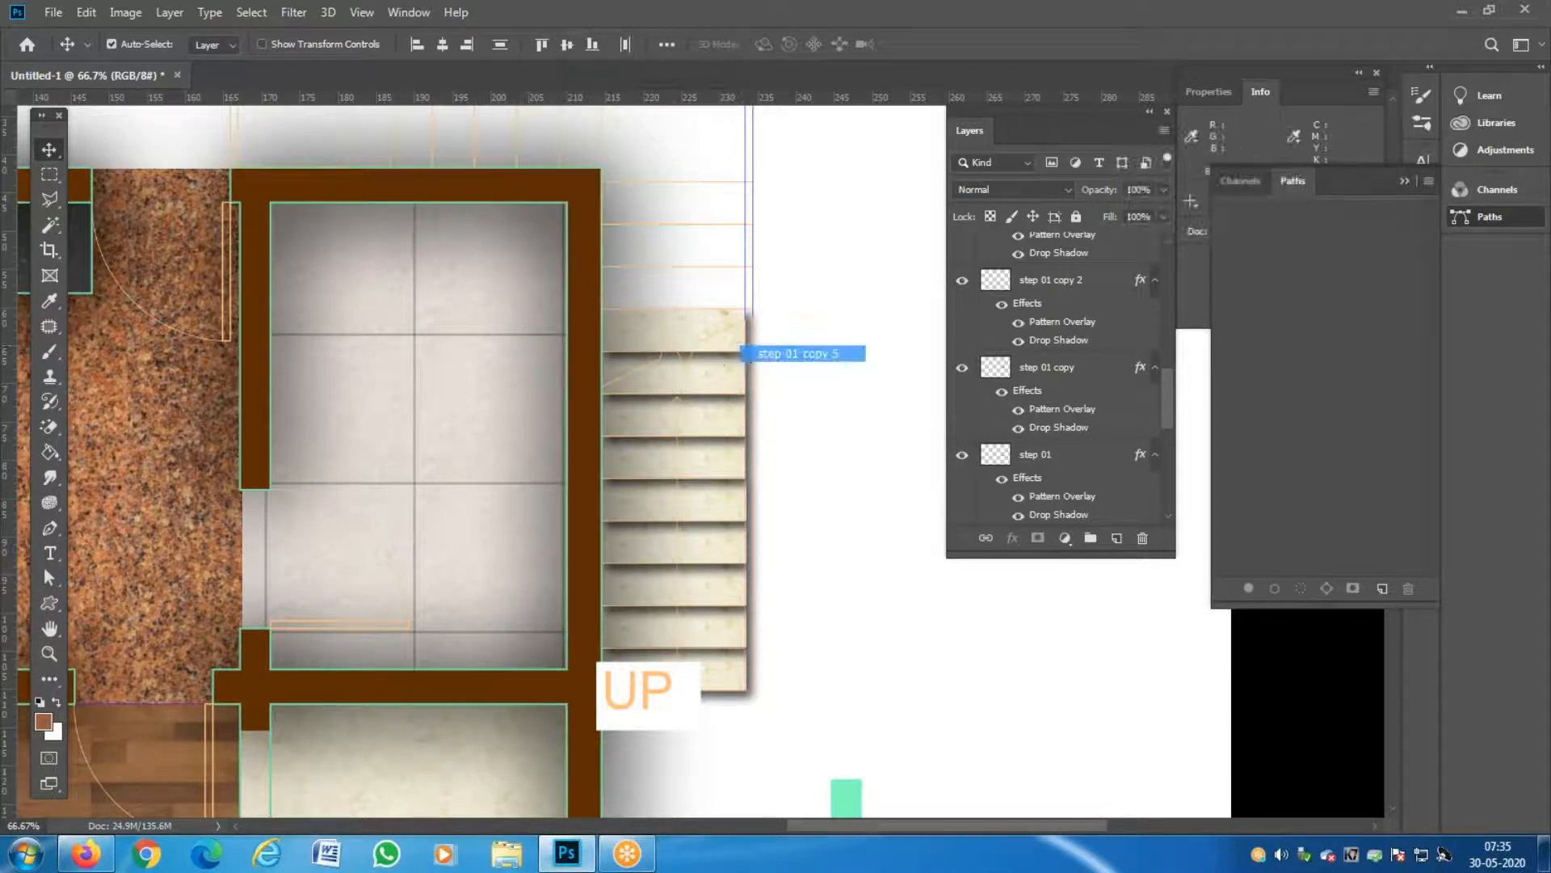
{"action": "left_click_drag", "start_coordinate": [692, 357], "coordinate": [671, 299]}
Nudge the step 01 copy 6 tread down and left to line it up with the stair linework.
{"action": "key", "text": "z"}
{"action": "left_click", "coordinate": [650, 292]}
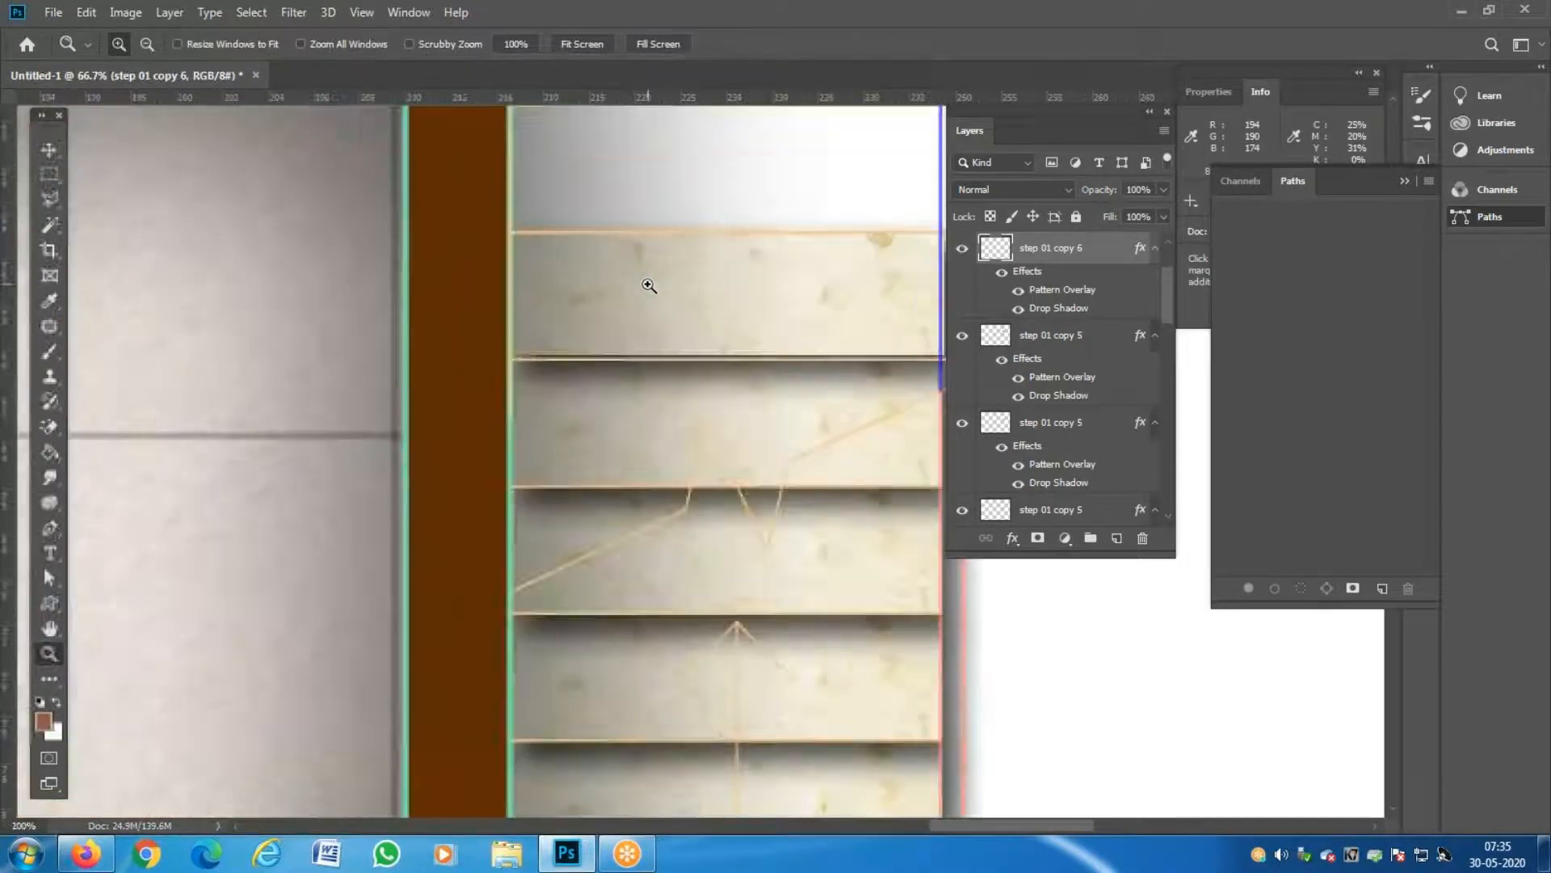
{"action": "left_click", "coordinate": [646, 289]}
{"action": "left_click_drag", "start_coordinate": [621, 367], "coordinate": [405, 663]}
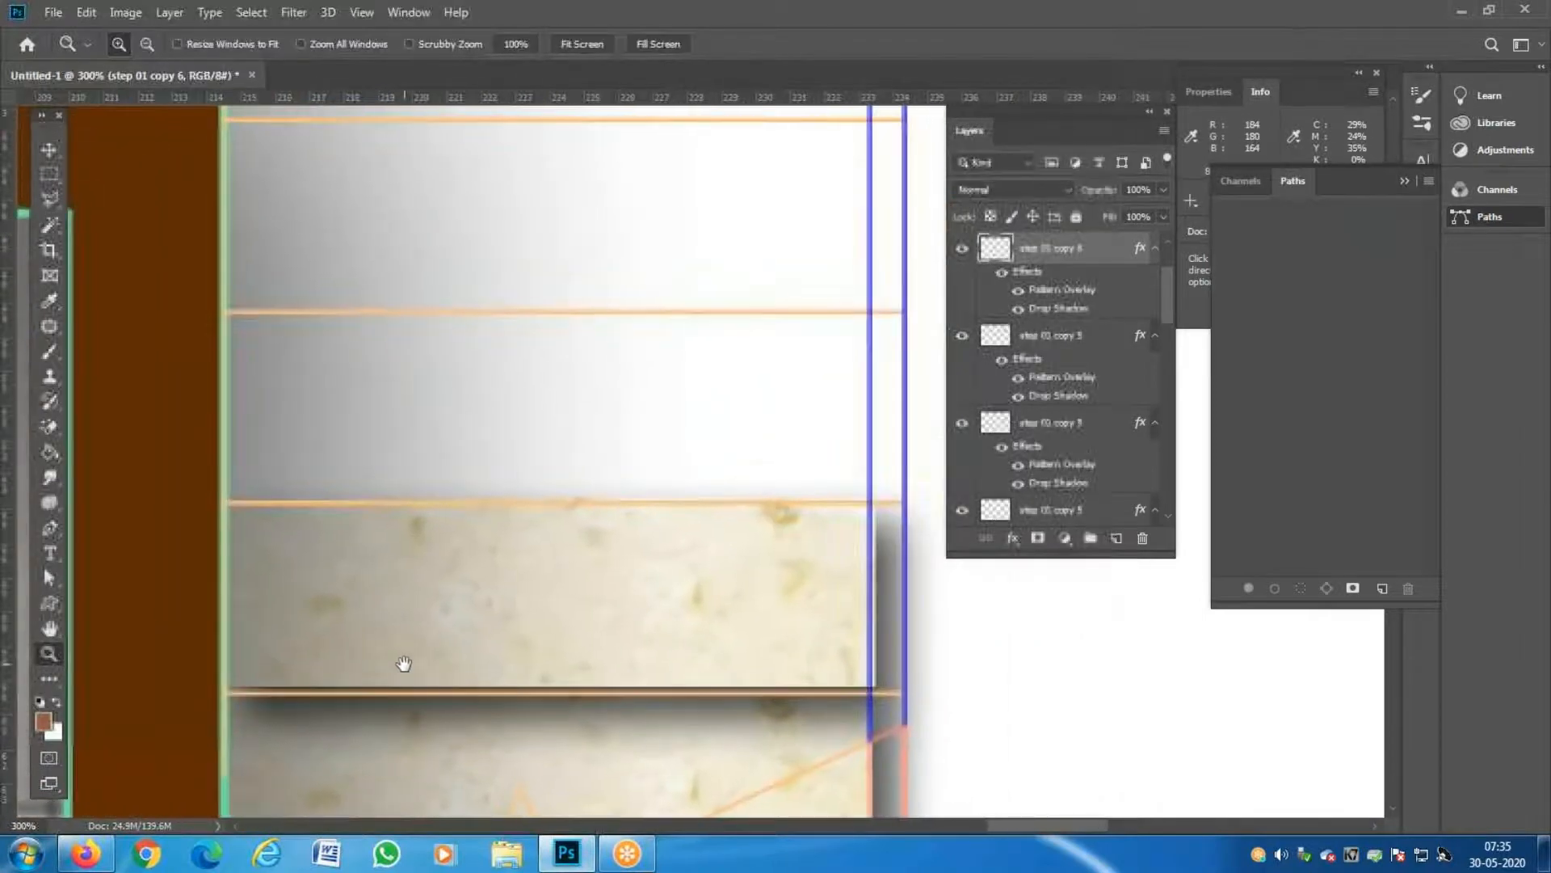
{"action": "key", "text": "v"}
{"action": "right_click", "coordinate": [396, 654]}
{"action": "left_click", "coordinate": [453, 661]}
{"action": "key", "text": "Down"}
{"action": "key", "text": "Down"}
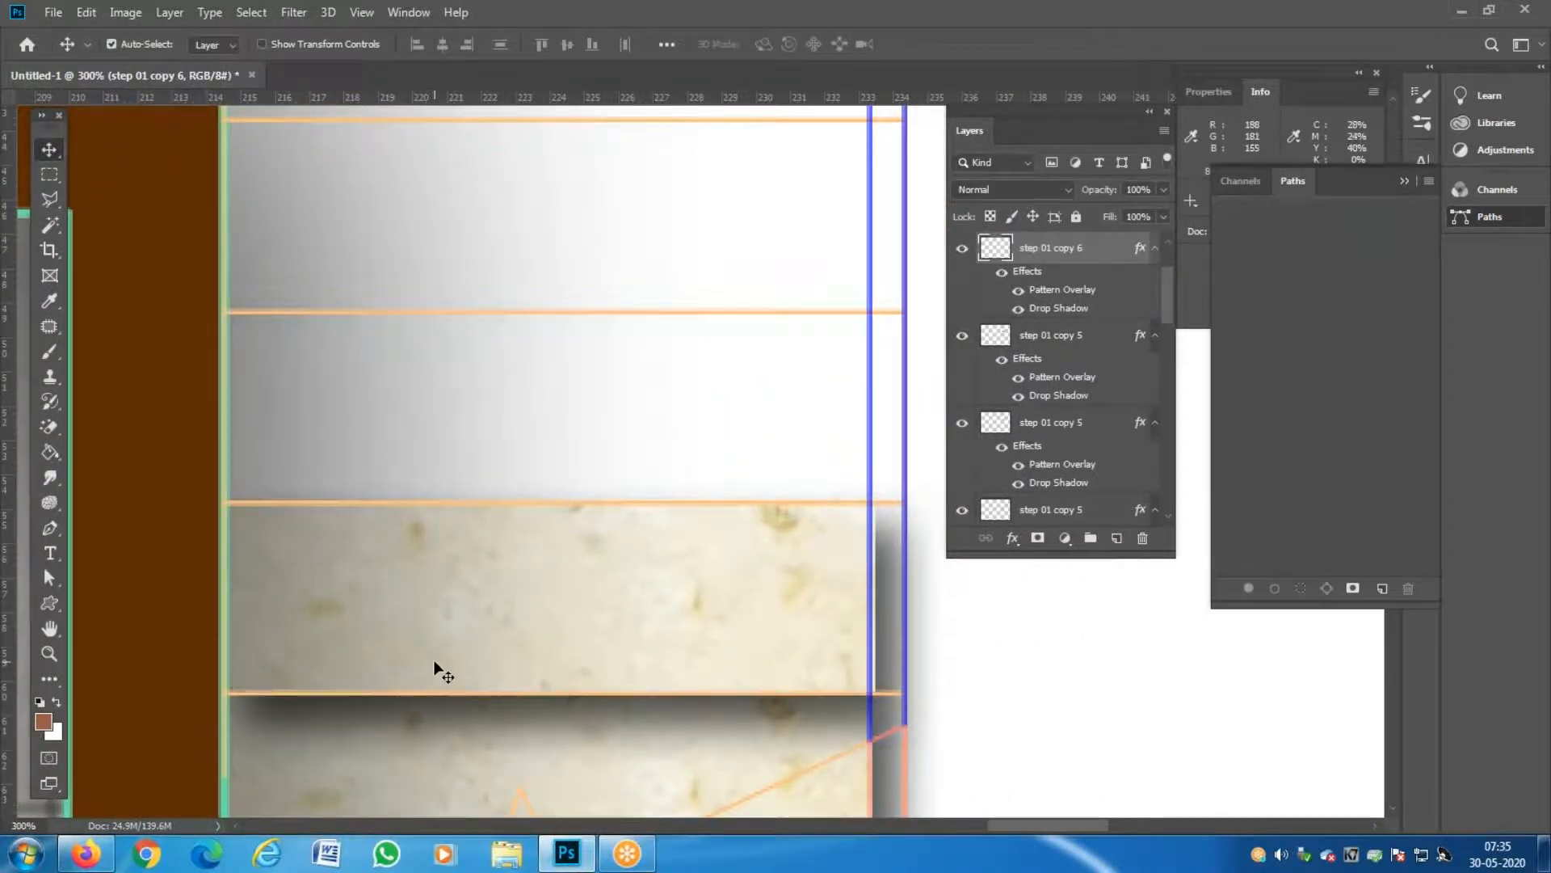
{"action": "key", "text": "Left"}
{"action": "key", "text": "Left"}
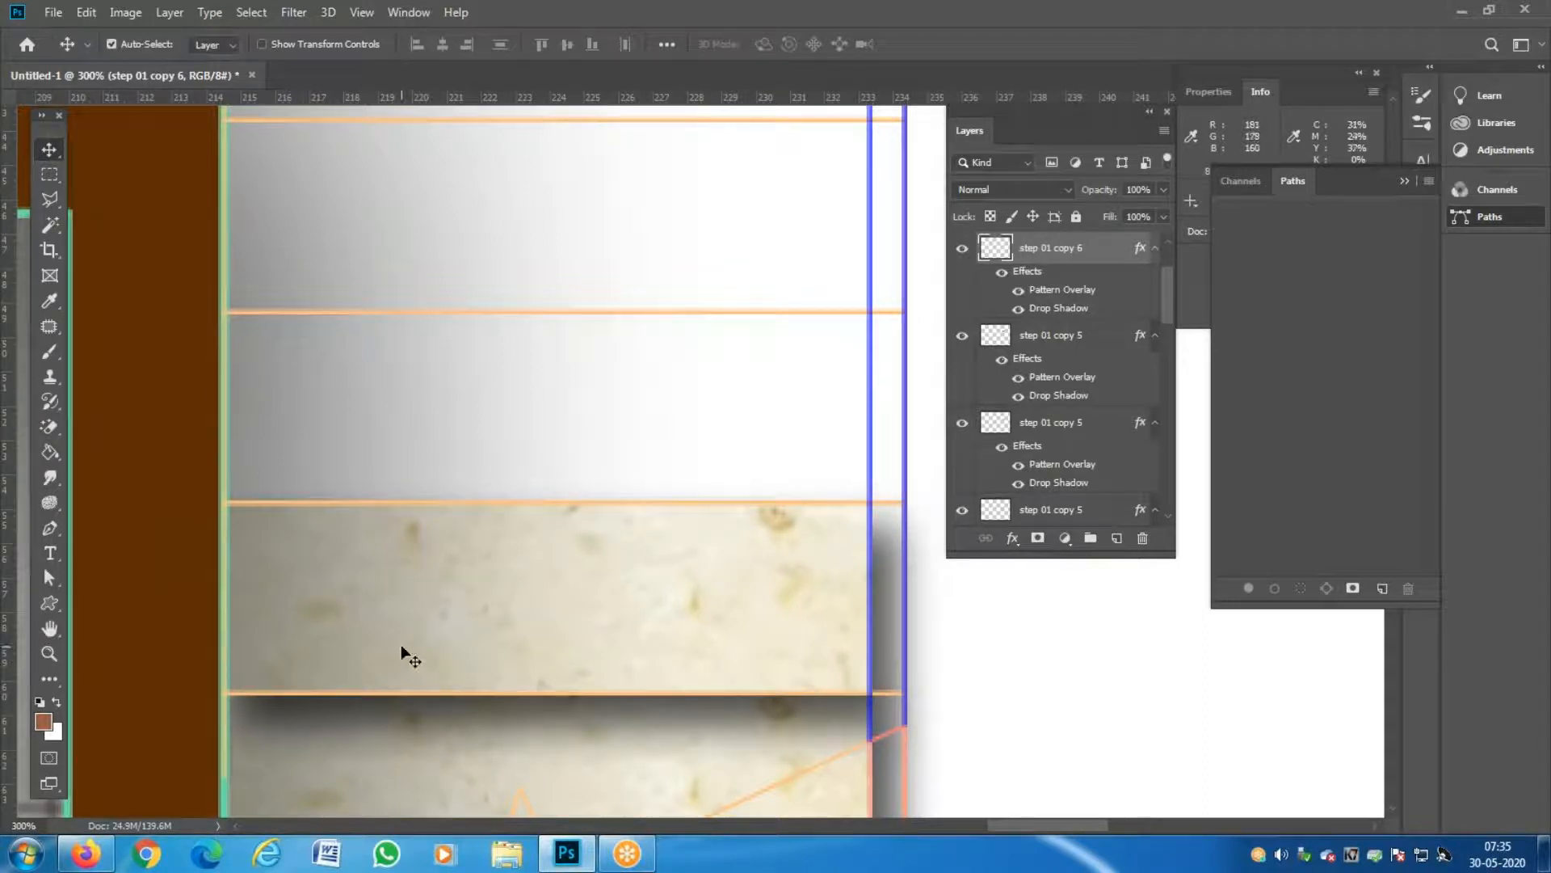
Duplicate the aligned tread twice onto the two remaining treads below the corner landing.
{"action": "left_click_drag", "start_coordinate": [394, 646], "coordinate": [380, 445]}
{"action": "scroll", "coordinate": [394, 459], "scroll_direction": "up", "scroll_amount": 2}
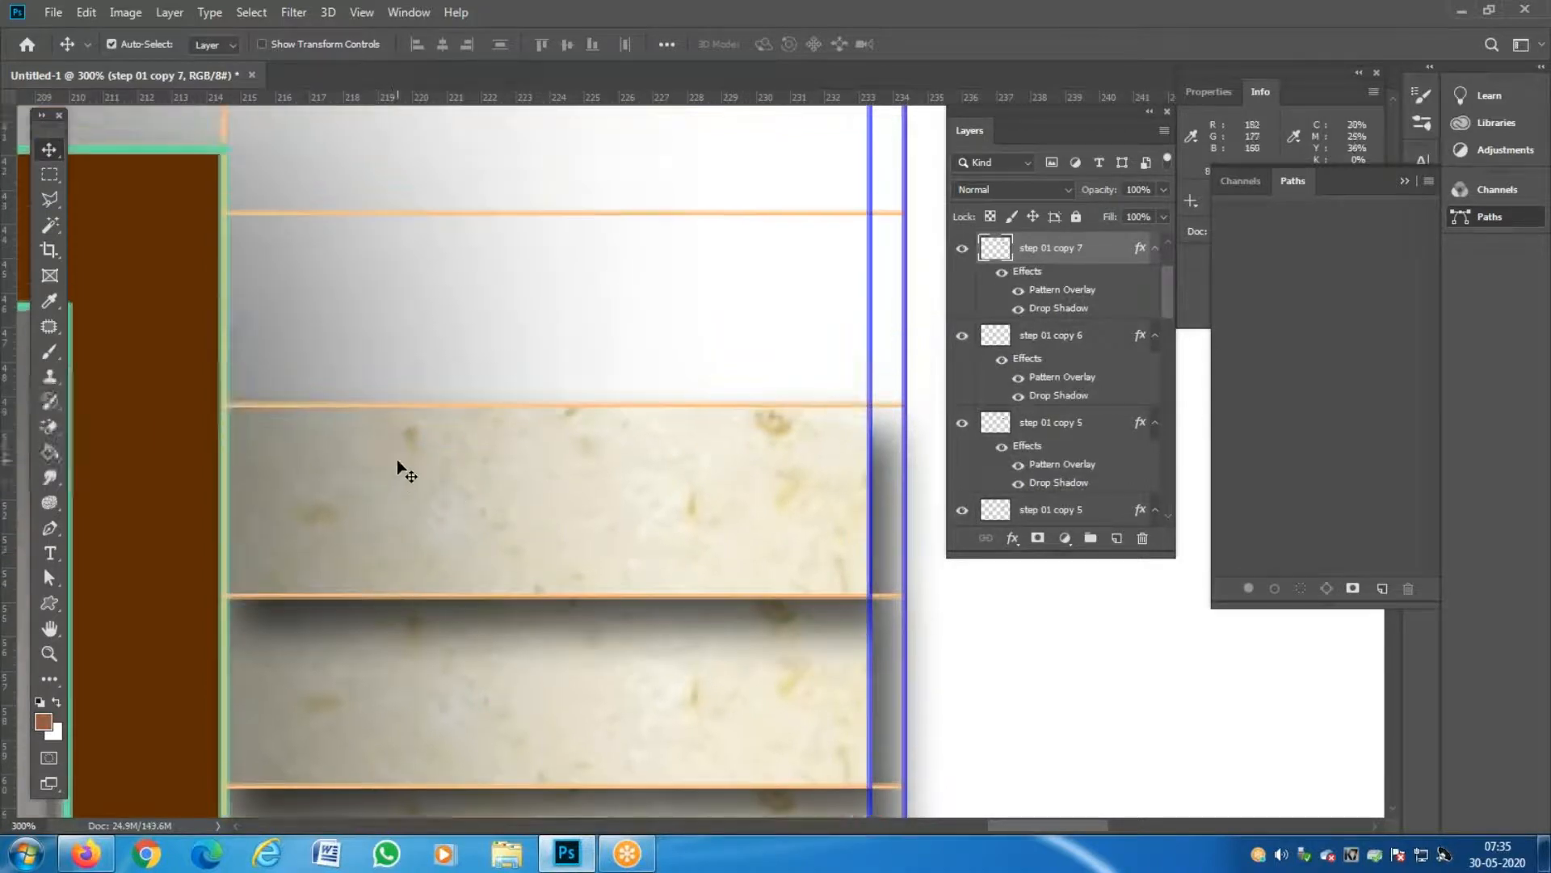
{"action": "scroll", "coordinate": [396, 458], "scroll_direction": "up", "scroll_amount": 1}
{"action": "left_click_drag", "start_coordinate": [367, 545], "coordinate": [366, 347]}
{"action": "scroll", "coordinate": [369, 360], "scroll_direction": "up", "scroll_amount": 2}
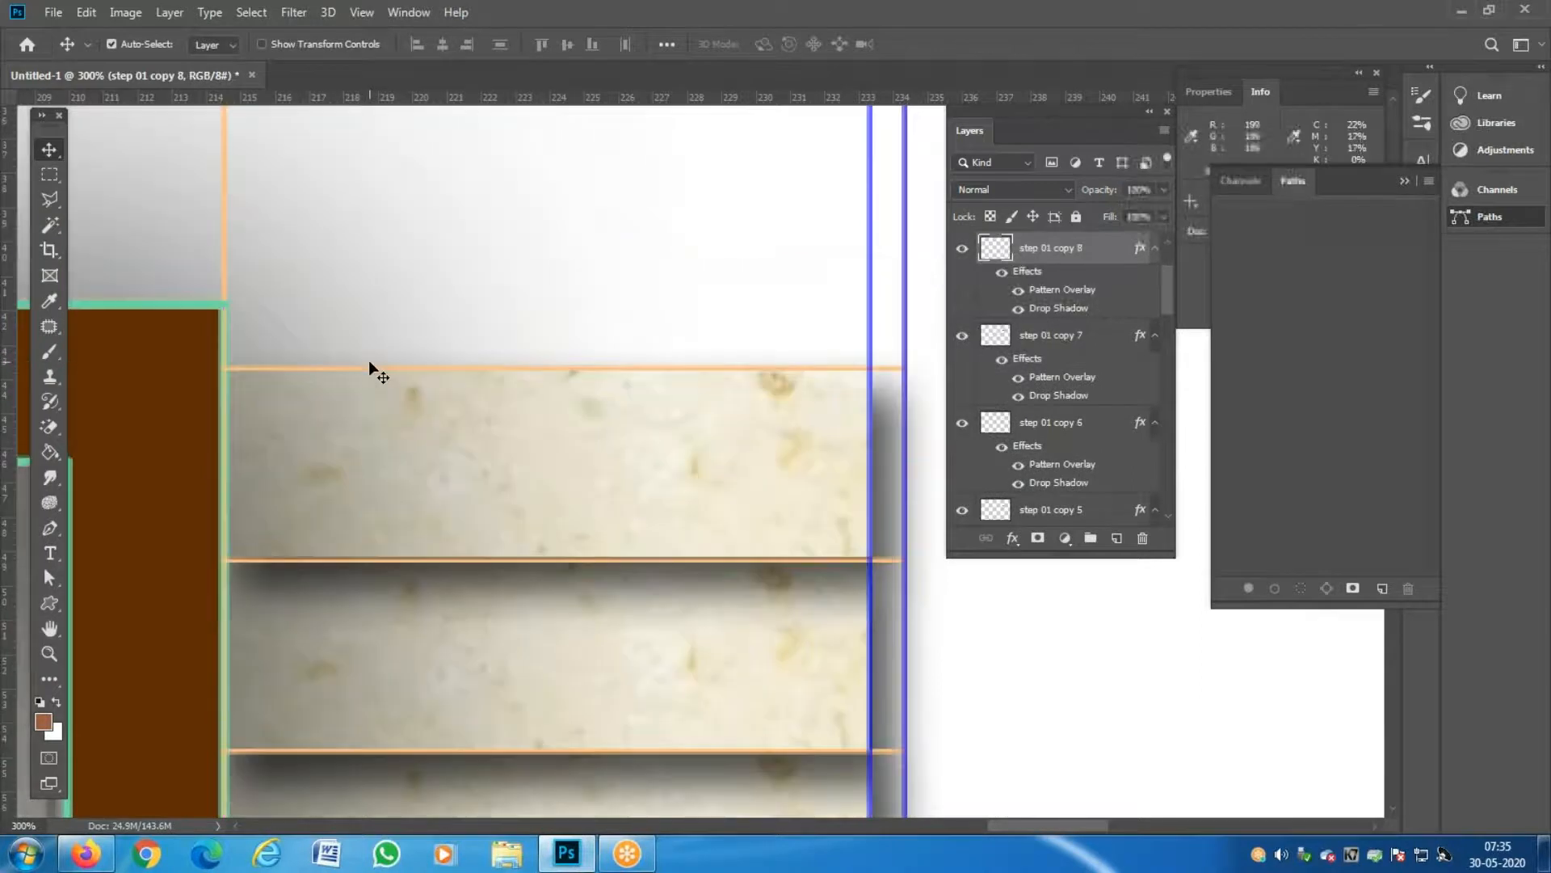
{"action": "scroll", "coordinate": [369, 360], "scroll_direction": "up", "scroll_amount": 4}
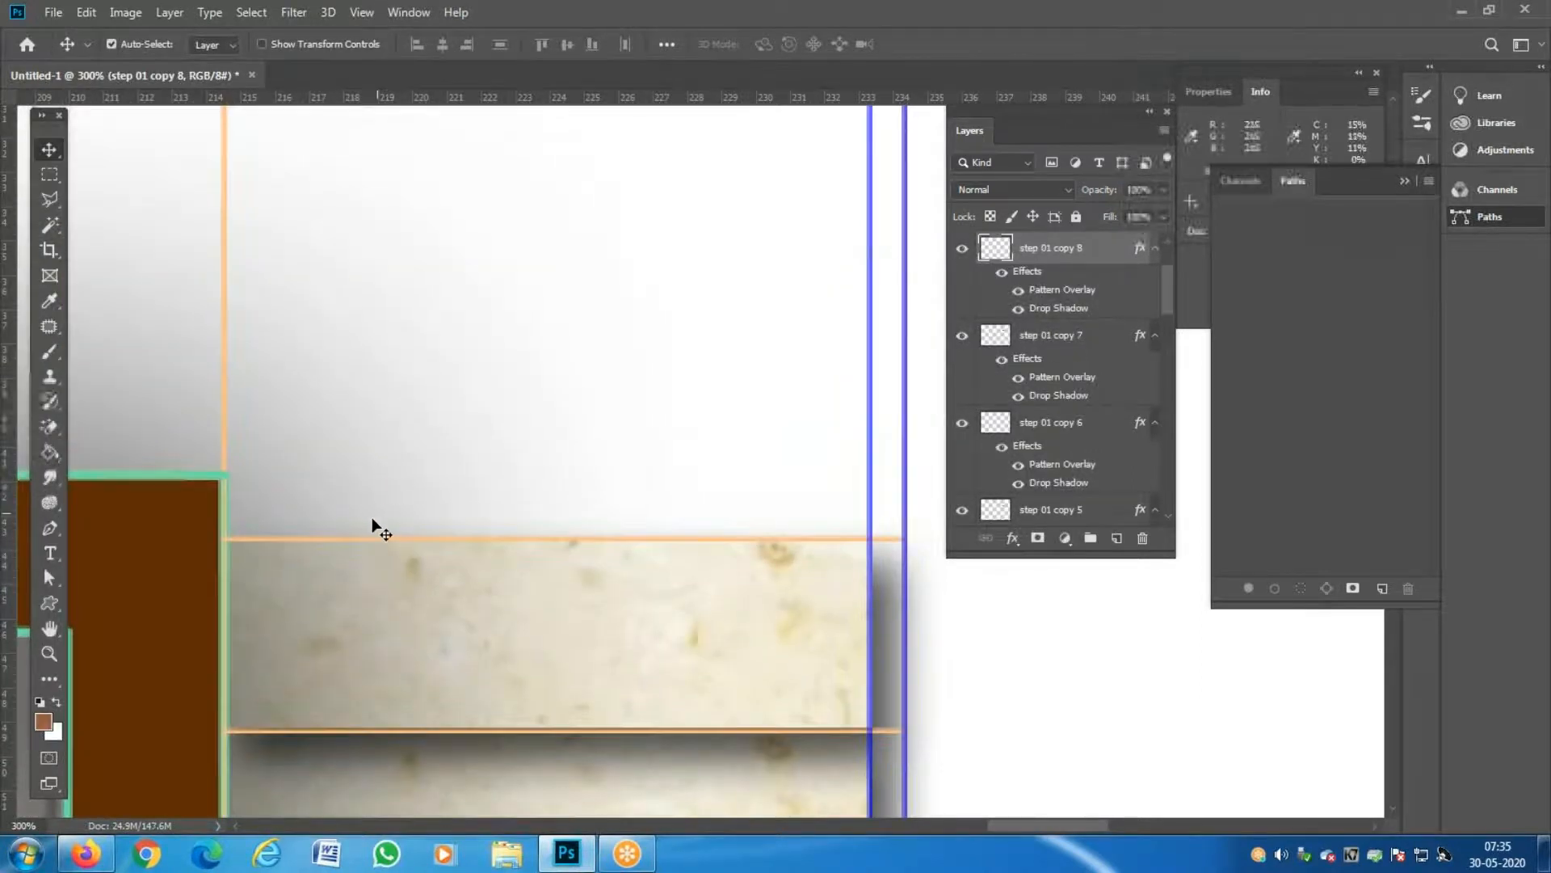
Duplicate the uppermost tread, step 01 copy 8, and place the copy at the start of the corner landing.
{"action": "key", "text": "z"}
{"action": "left_click", "coordinate": [371, 519], "text": "alt"}
{"action": "left_click", "coordinate": [371, 520], "text": "alt"}
{"action": "left_click", "coordinate": [372, 520], "text": "alt"}
{"action": "left_click", "coordinate": [372, 519], "text": "alt"}
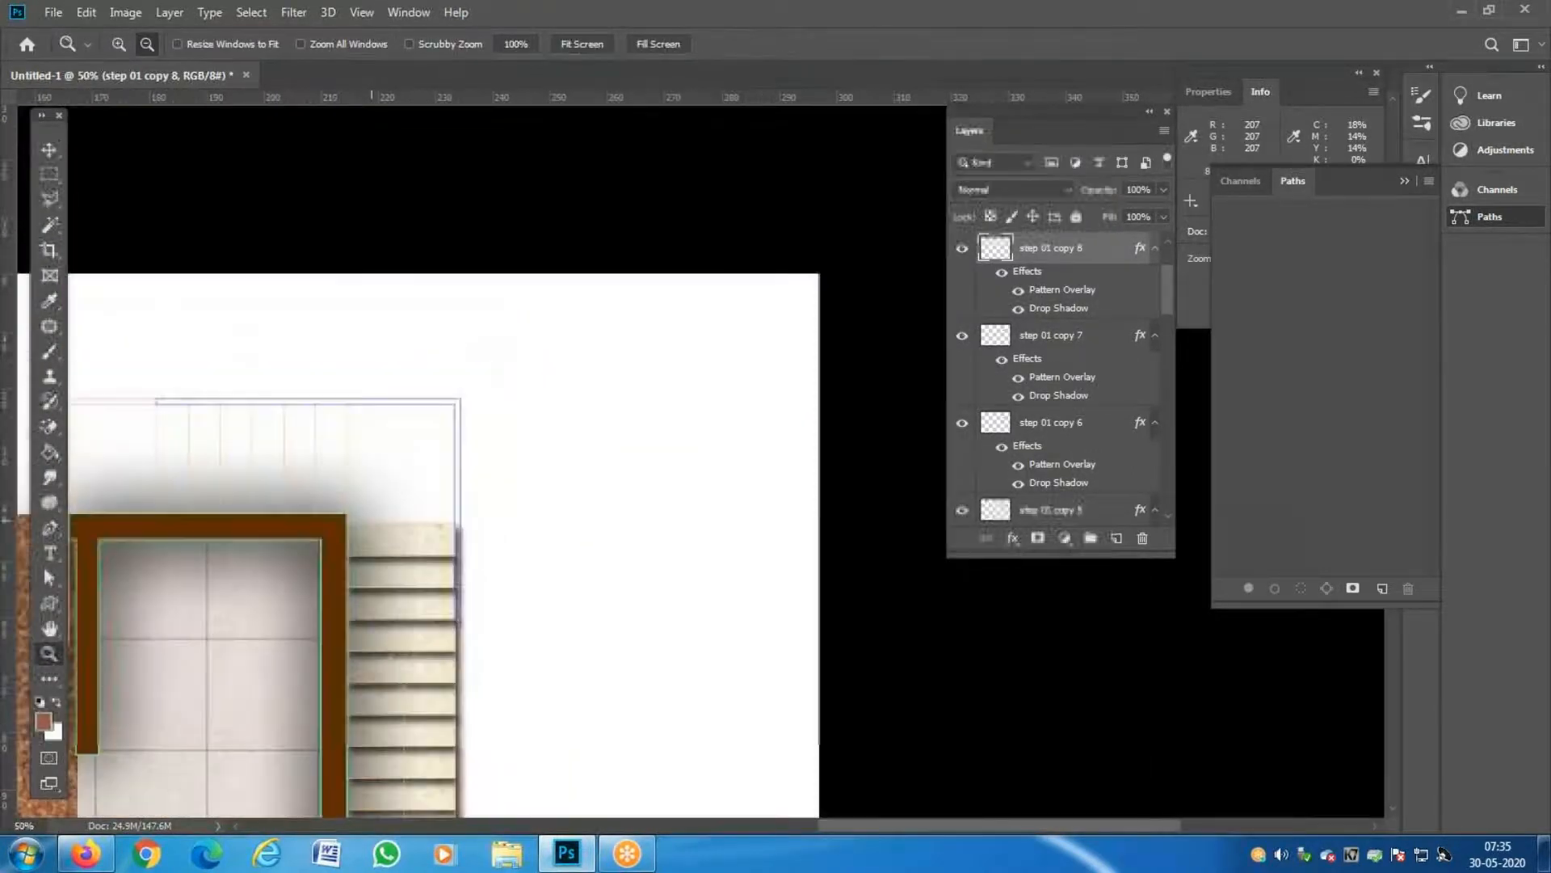
{"action": "left_click", "coordinate": [371, 522], "text": "alt"}
{"action": "left_click", "coordinate": [375, 527]}
{"action": "left_click", "coordinate": [376, 526]}
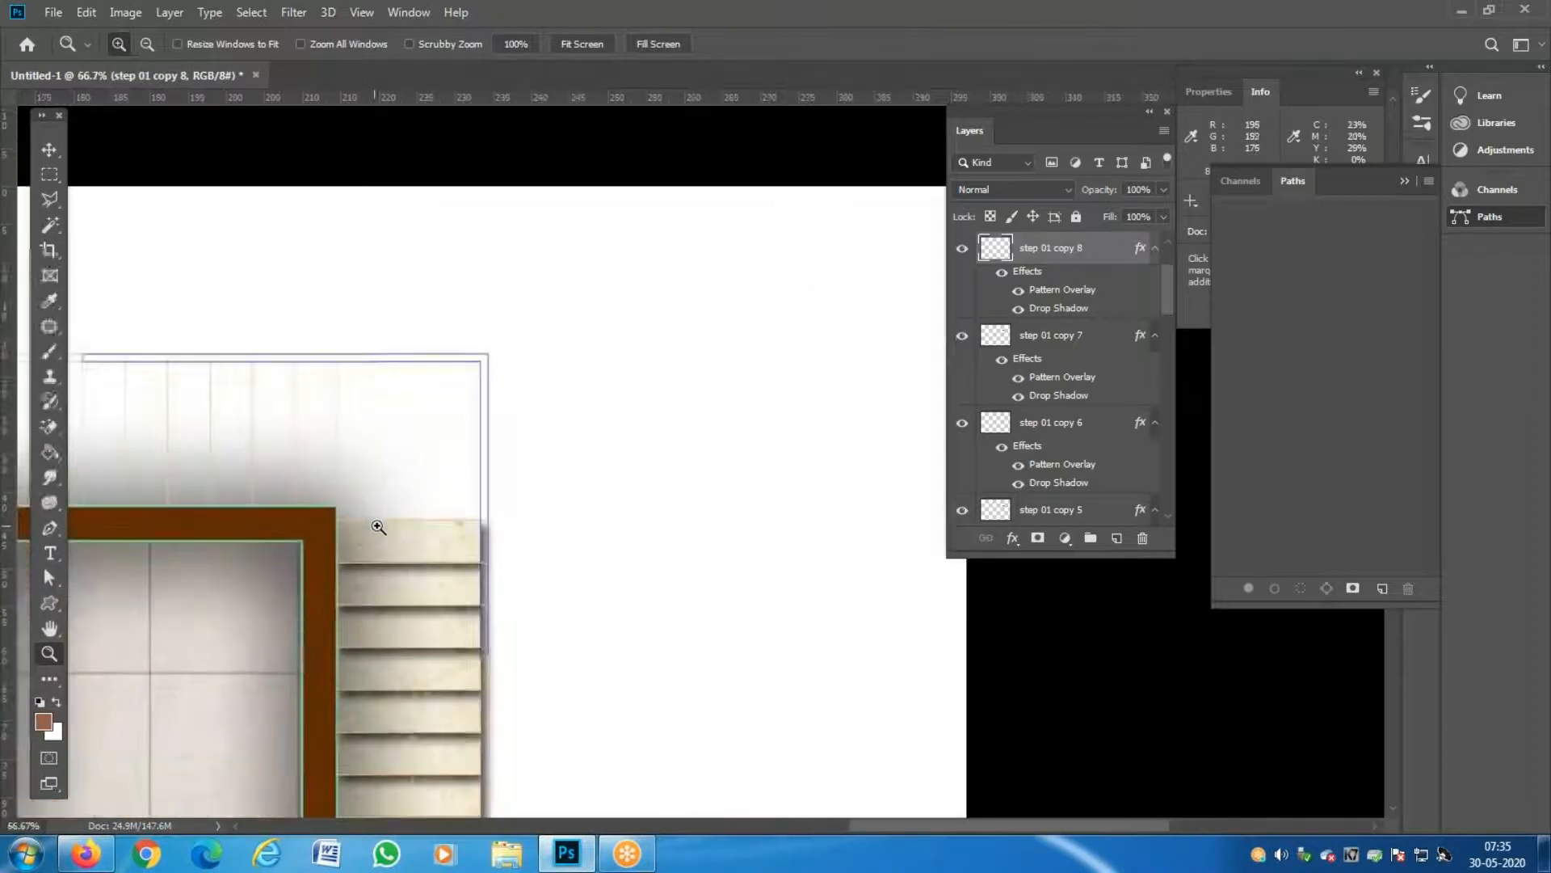
{"action": "key", "text": "v"}
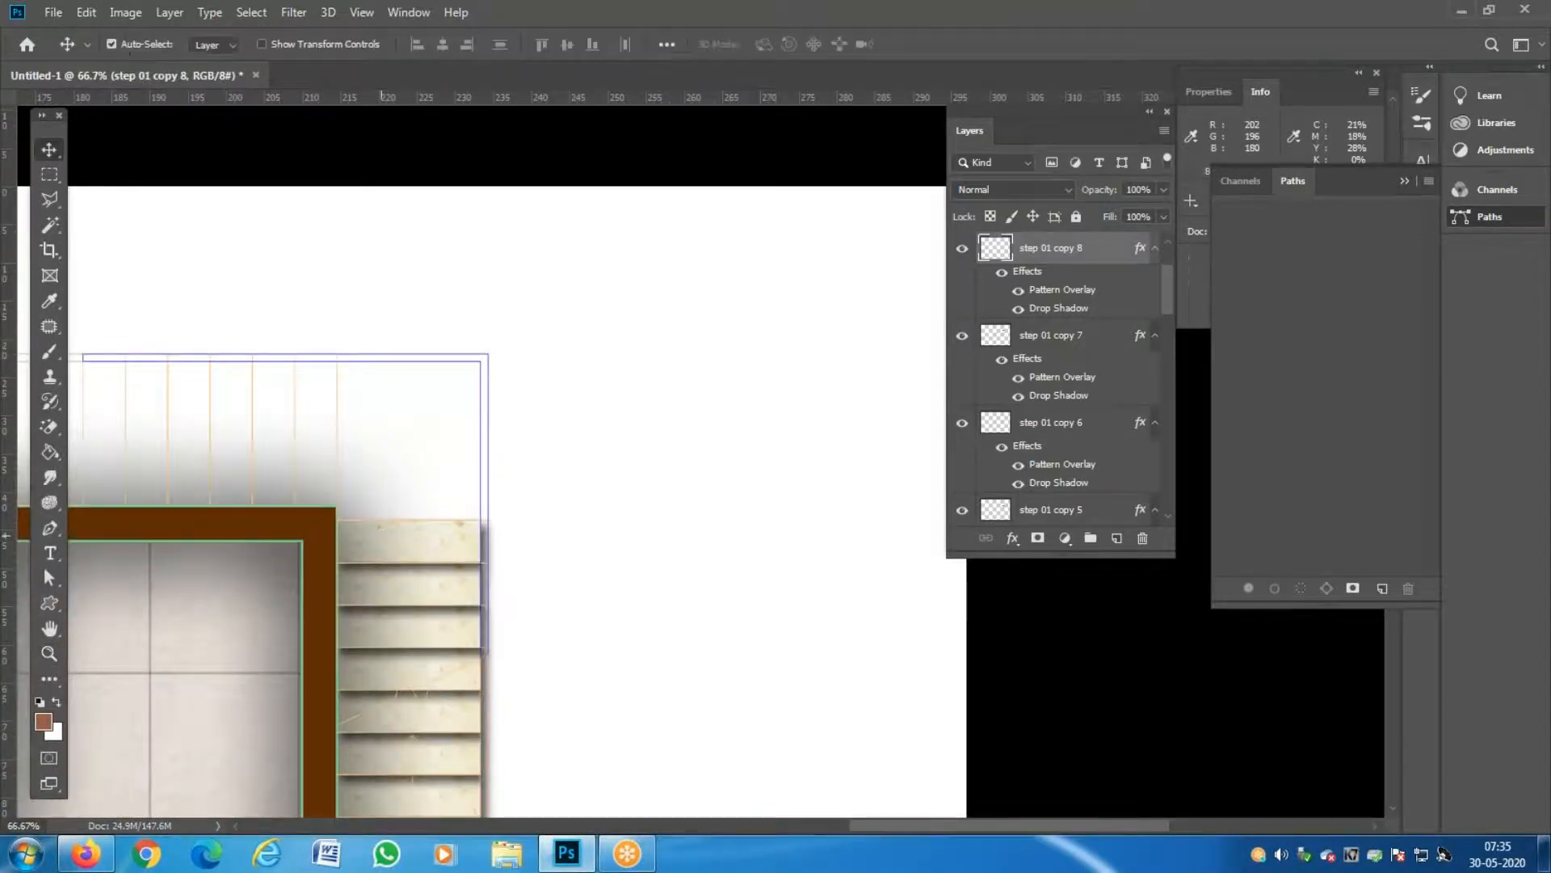
{"action": "right_click", "coordinate": [390, 532]}
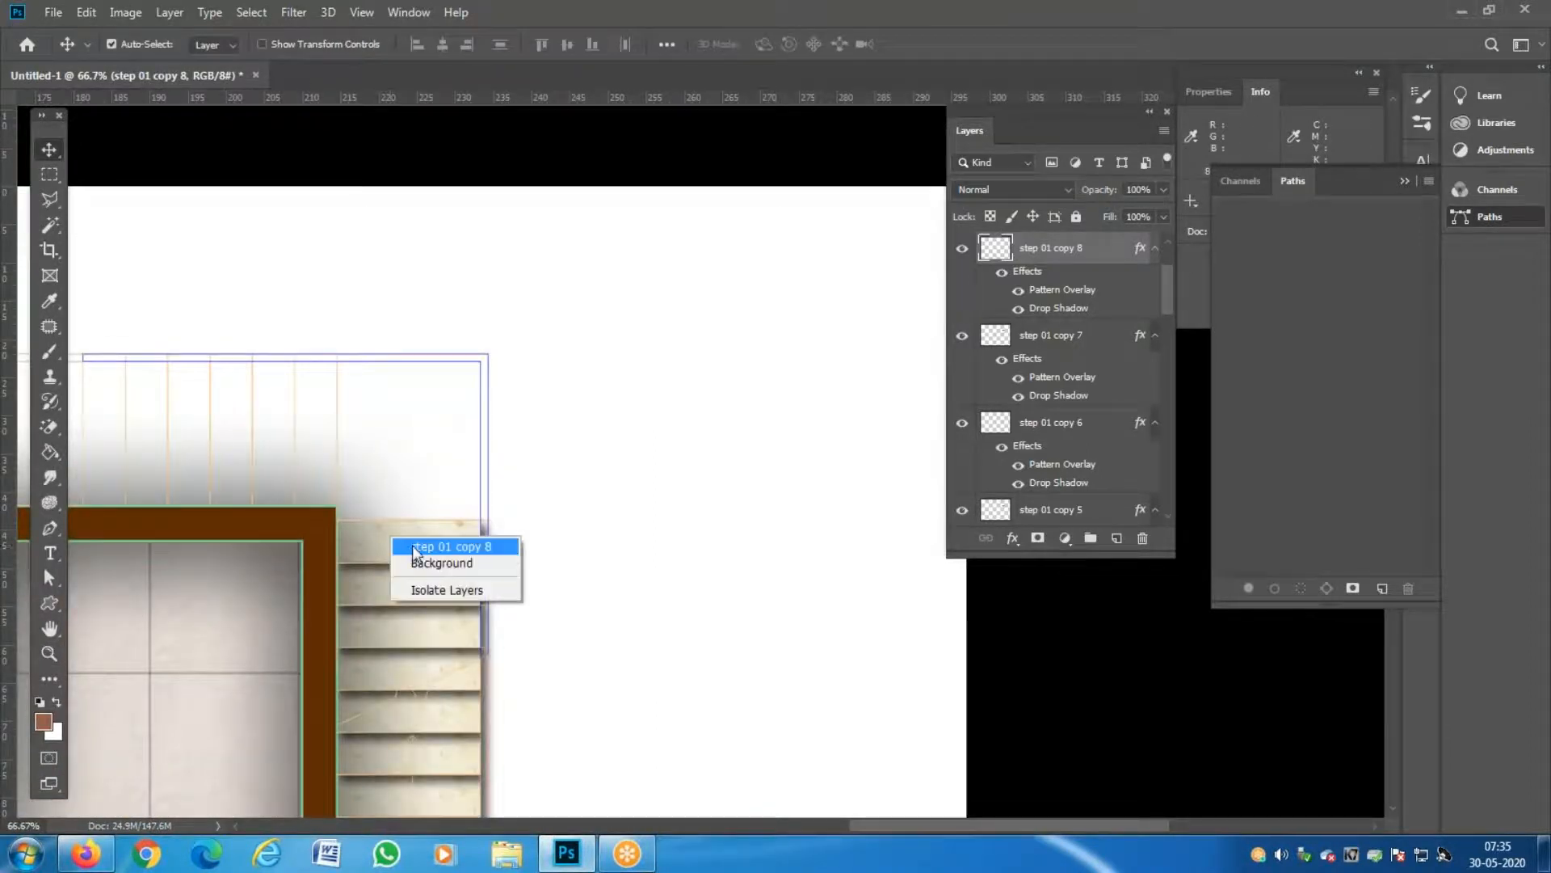
{"action": "left_click", "coordinate": [440, 544]}
{"action": "left_click_drag", "start_coordinate": [382, 551], "coordinate": [418, 392]}
Stretch the step 01 copy 9 layer vertically, keeping its width, so the marble fills the whole corner landing.
{"action": "key", "text": "ctrl+t"}
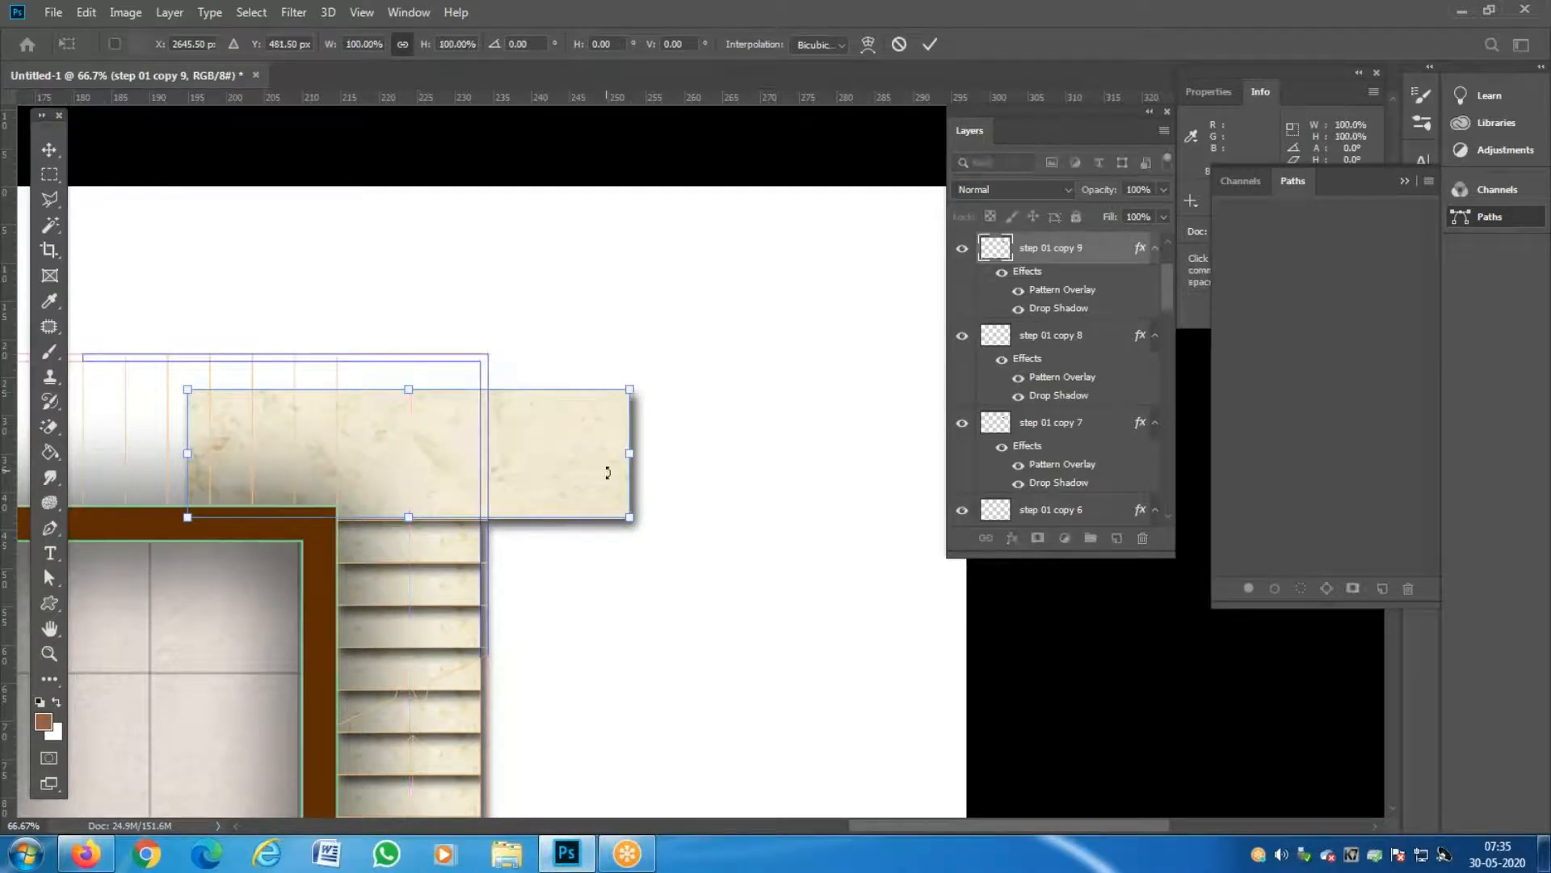
{"action": "key", "text": "ctrl+z"}
{"action": "left_click_drag", "start_coordinate": [413, 476], "coordinate": [428, 360]}
{"action": "key", "text": "Return"}
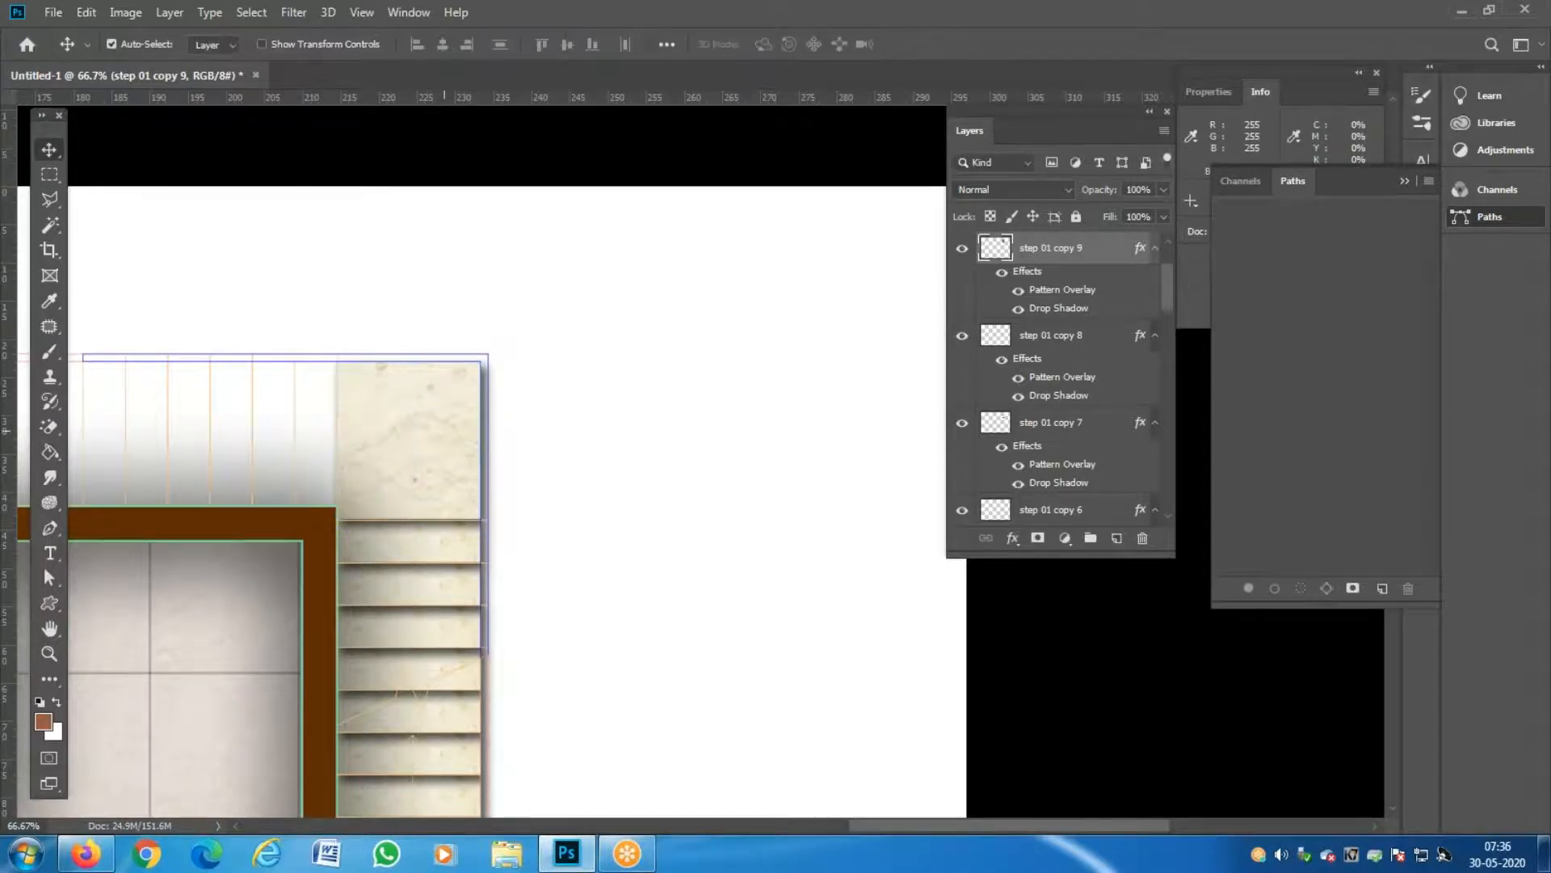
Duplicate the landing layer, step 01 copy 9, and place the copy against the landing's left side, above the wall.
{"action": "right_click", "coordinate": [441, 549]}
{"action": "left_click", "coordinate": [456, 556]}
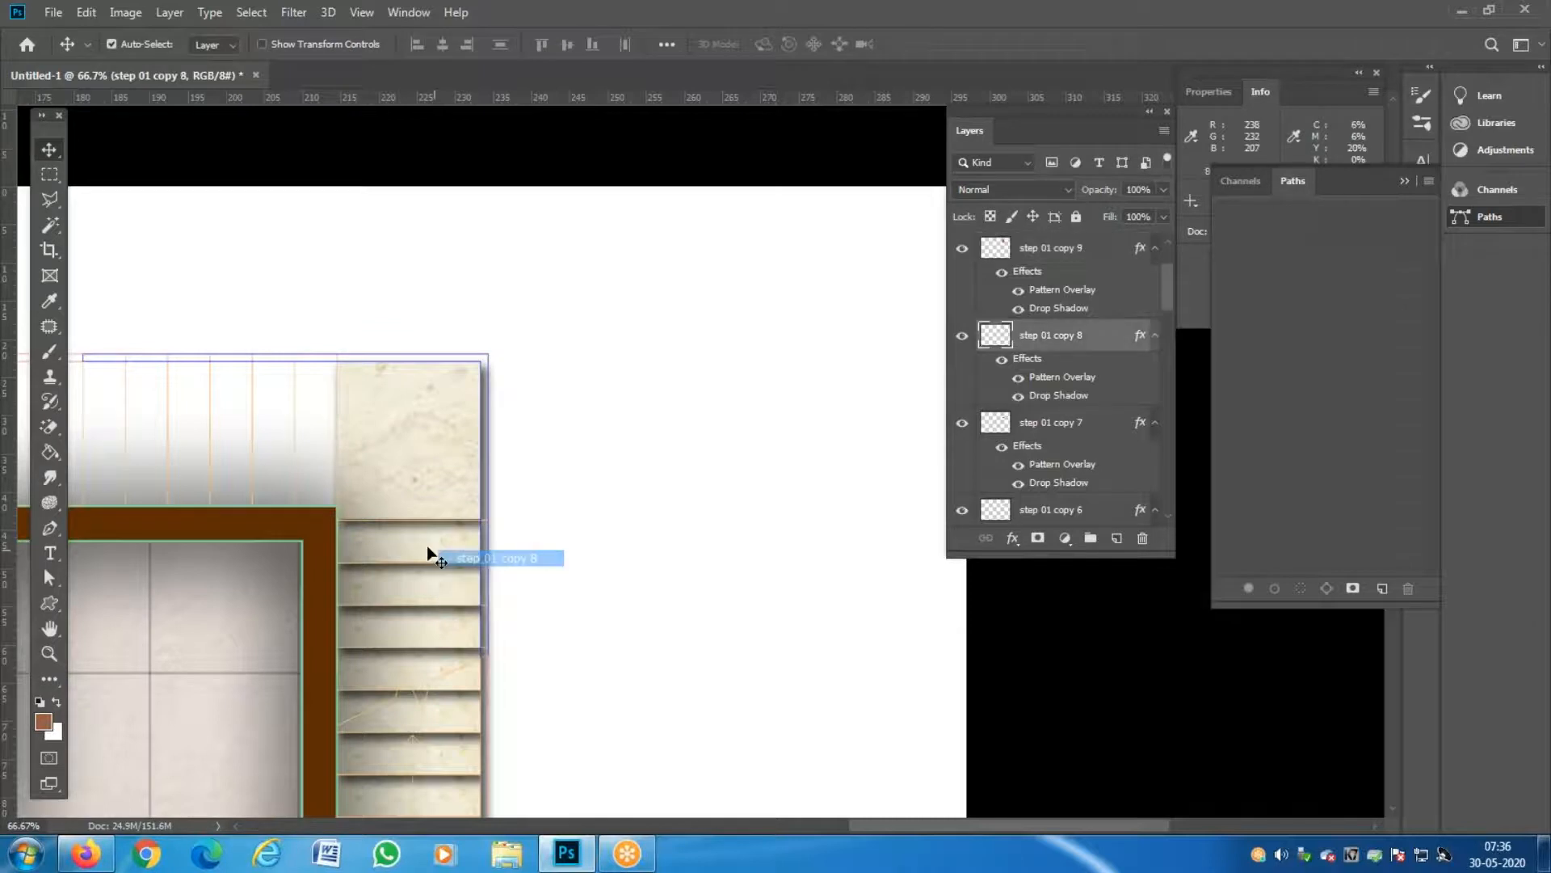
{"action": "right_click", "coordinate": [413, 426]}
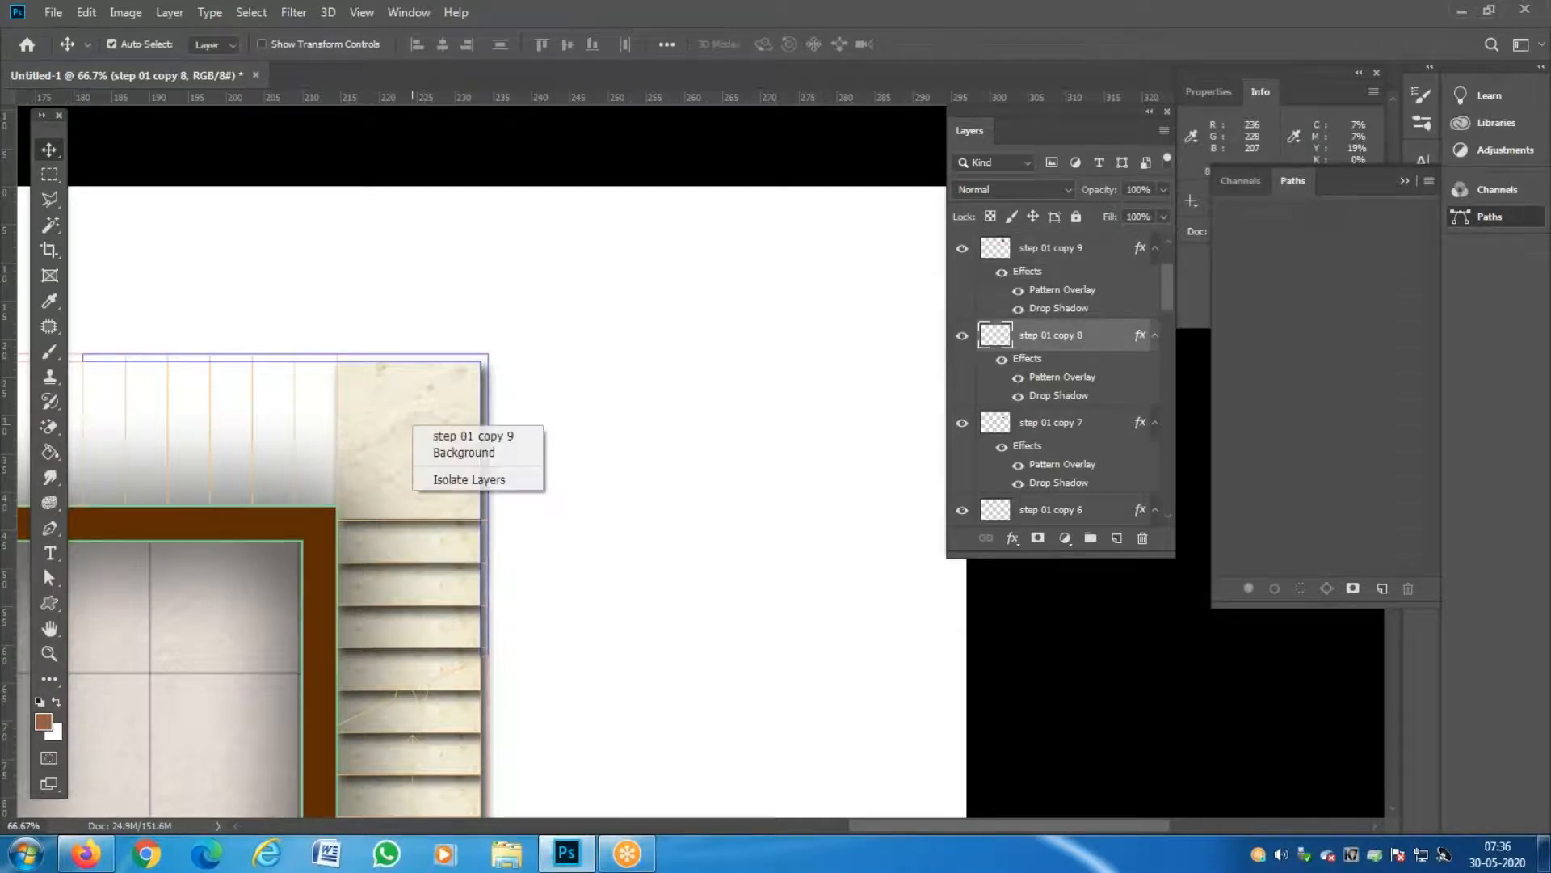
{"action": "left_click", "coordinate": [436, 436]}
{"action": "left_click_drag", "start_coordinate": [449, 464], "coordinate": [297, 441]}
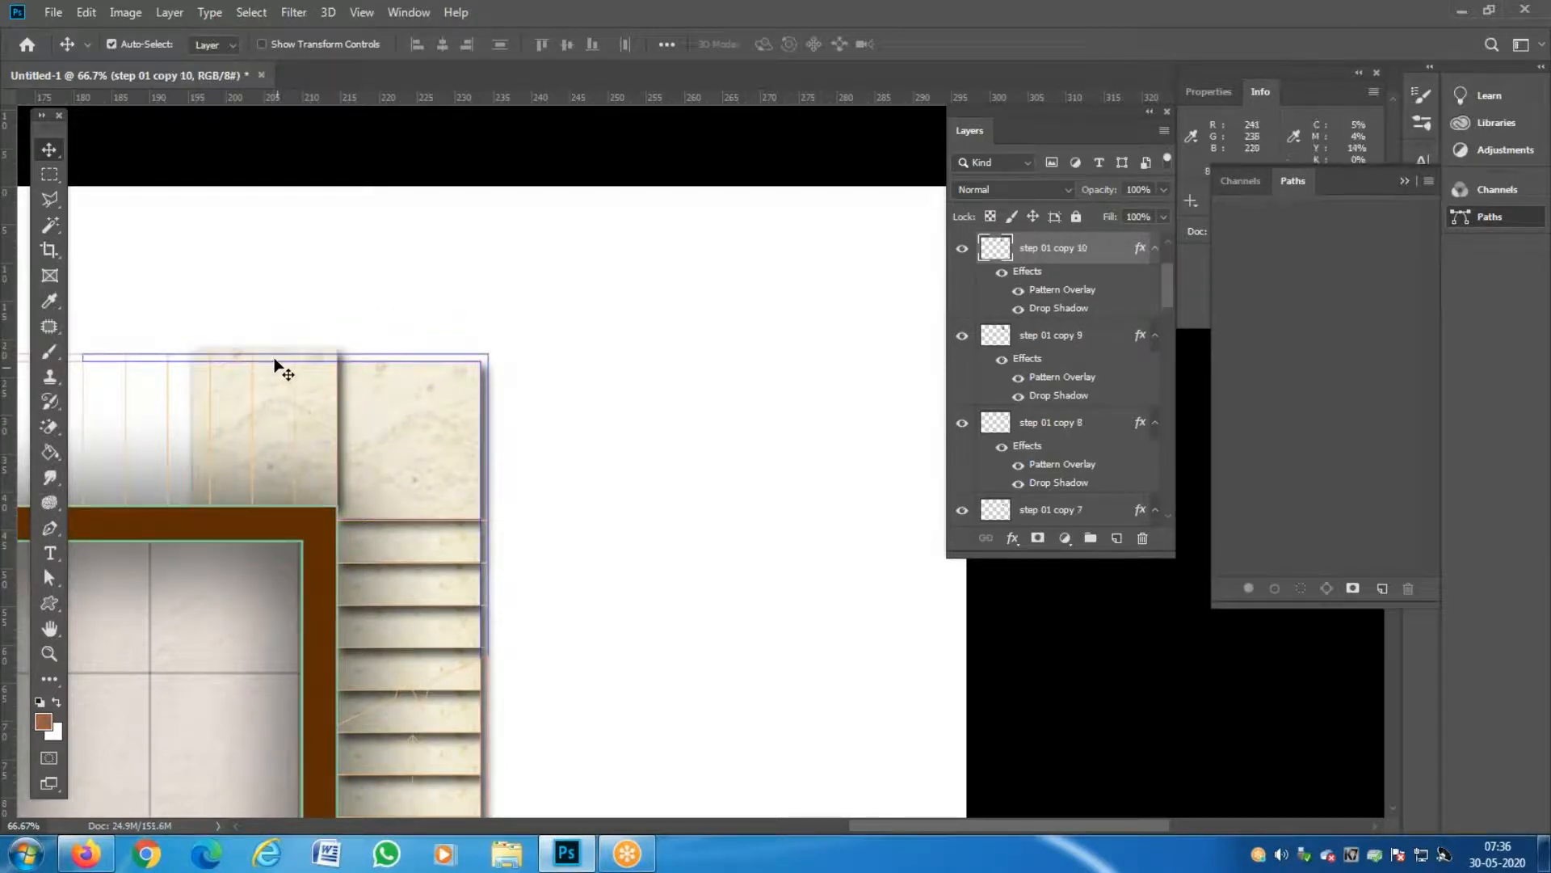
Transform the step 01 copy 10 layer to the upper flight's depth and narrow it to about one tread beside the landing.
{"action": "key", "text": "ctrl+t"}
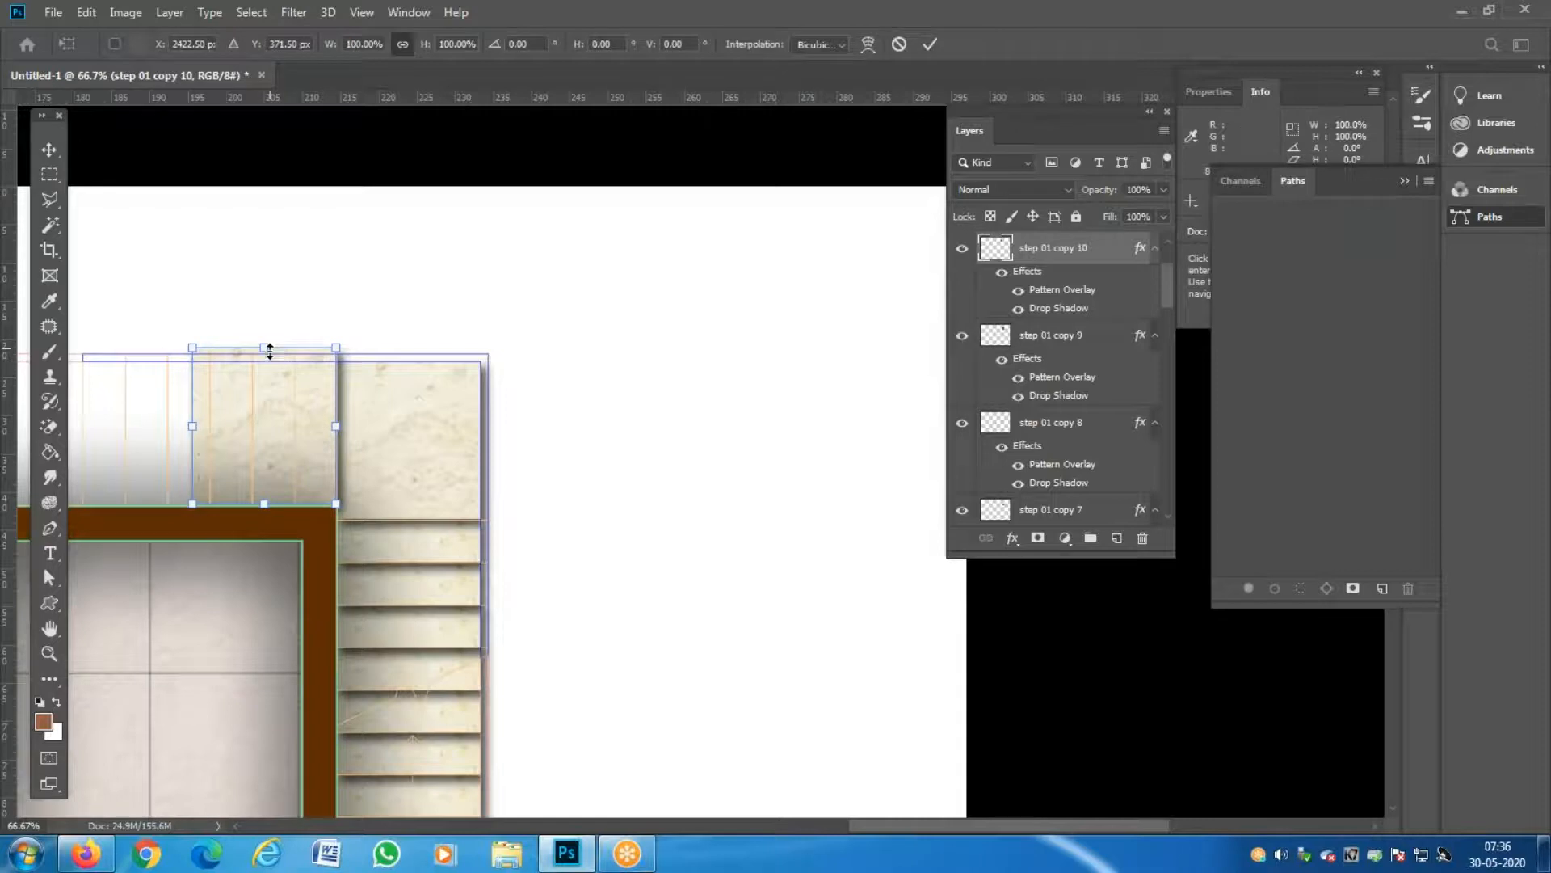
{"action": "left_click_drag", "start_coordinate": [270, 352], "coordinate": [271, 363]}
{"action": "left_click_drag", "start_coordinate": [203, 435], "coordinate": [335, 431]}
{"action": "key", "text": "Return"}
Fine-tune the left edge of the step 01 copy 10 tread to meet its riser line.
{"action": "key", "text": "z"}
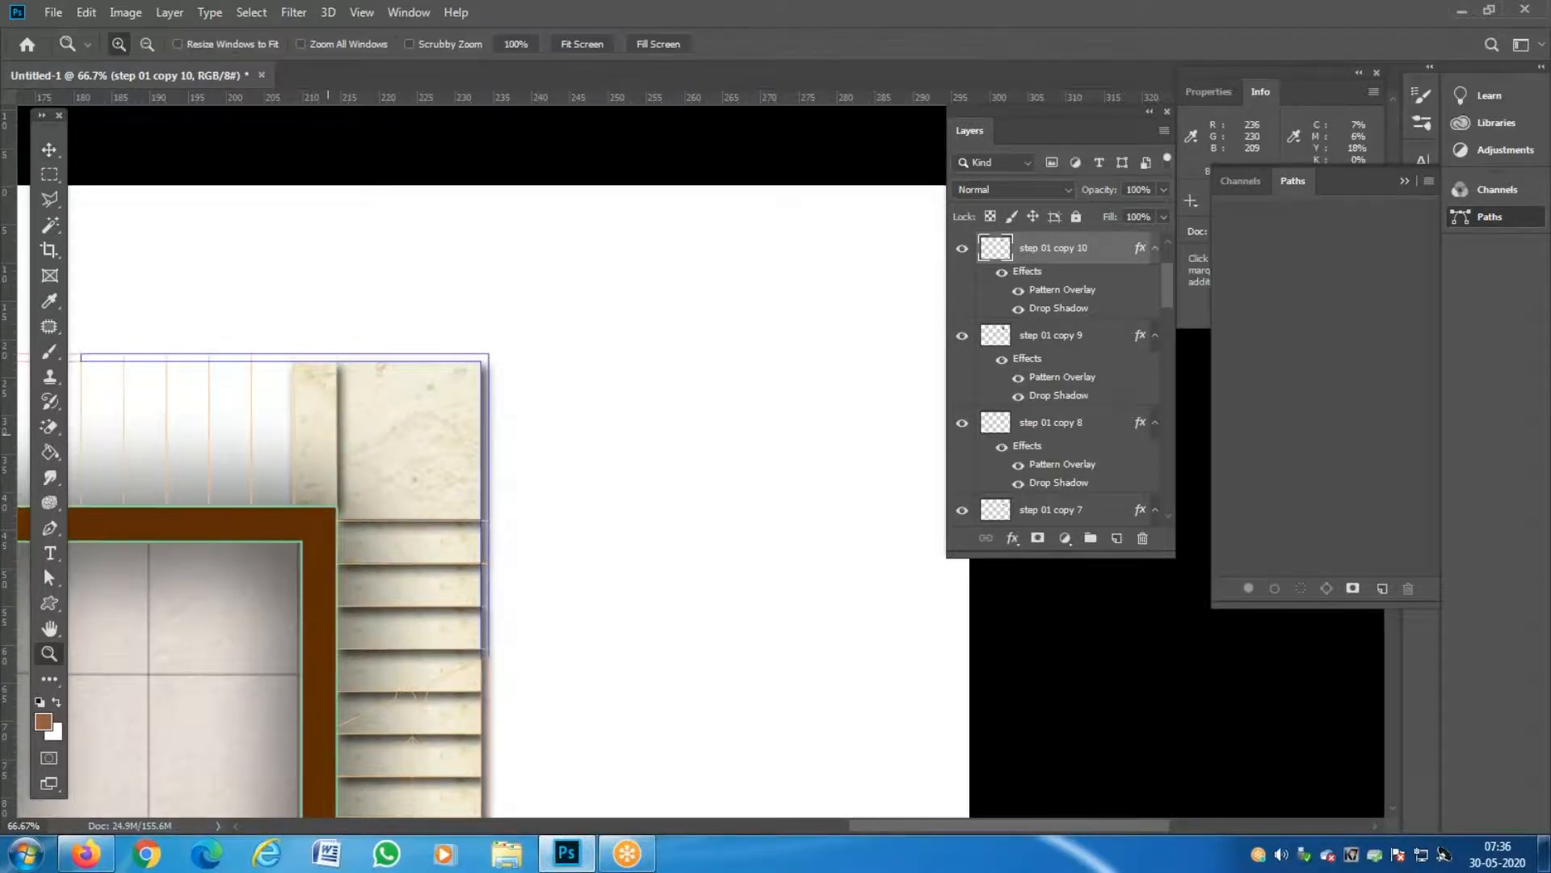
{"action": "left_click", "coordinate": [328, 434]}
{"action": "left_click", "coordinate": [328, 434]}
{"action": "left_click_drag", "start_coordinate": [328, 434], "coordinate": [470, 382]}
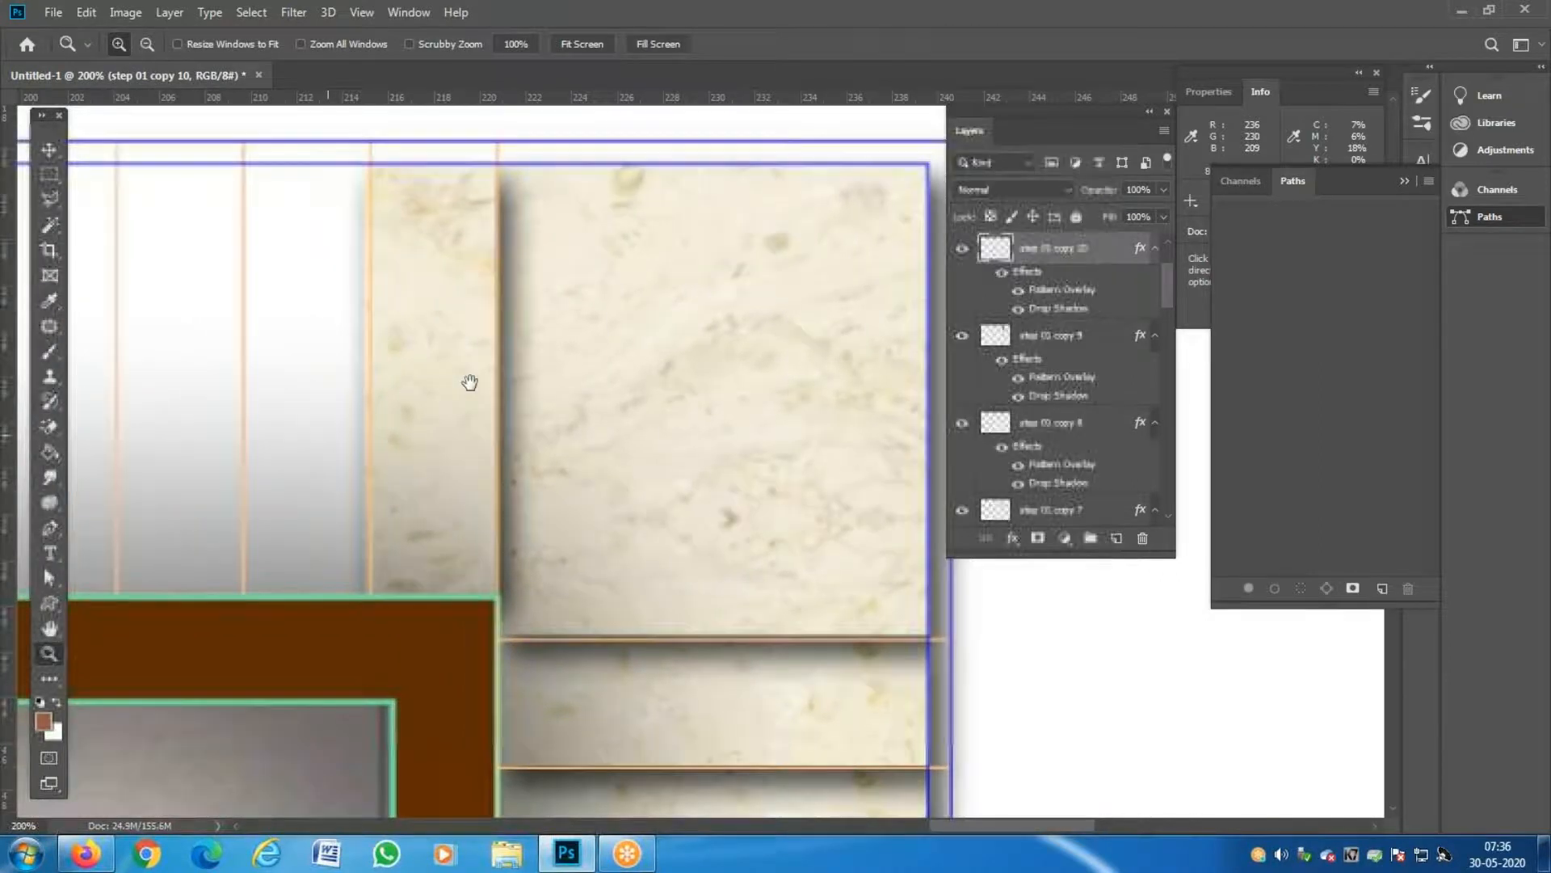
{"action": "key", "text": "ctrl+t"}
{"action": "left_click_drag", "start_coordinate": [359, 380], "coordinate": [364, 384]}
{"action": "key", "text": "z"}
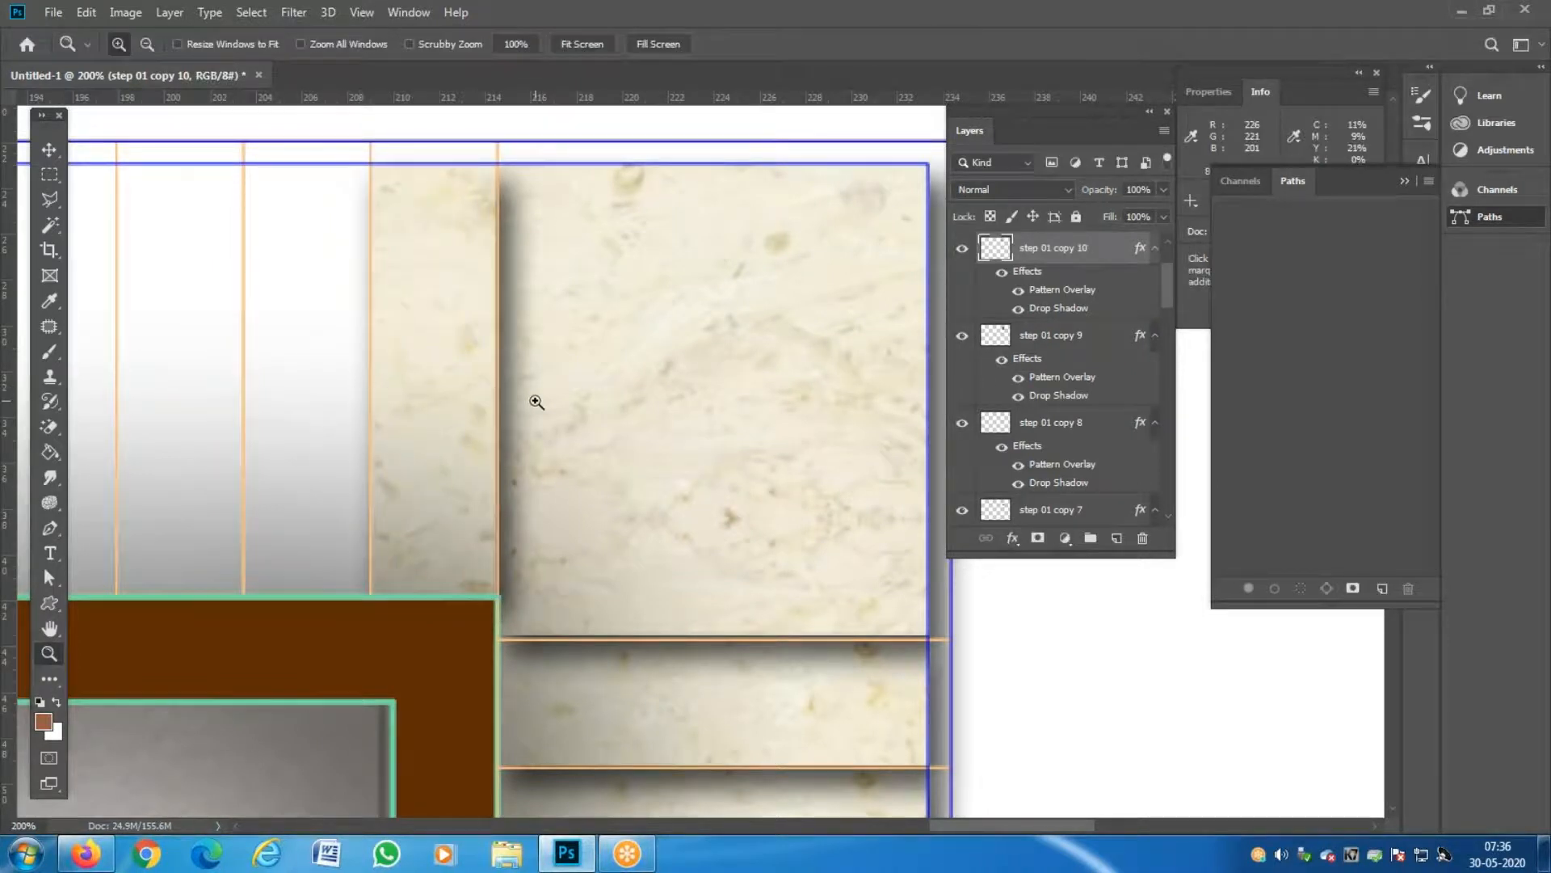
{"action": "left_click", "coordinate": [536, 402], "text": "alt"}
{"action": "left_click", "coordinate": [536, 402], "text": "alt"}
{"action": "key", "text": "v"}
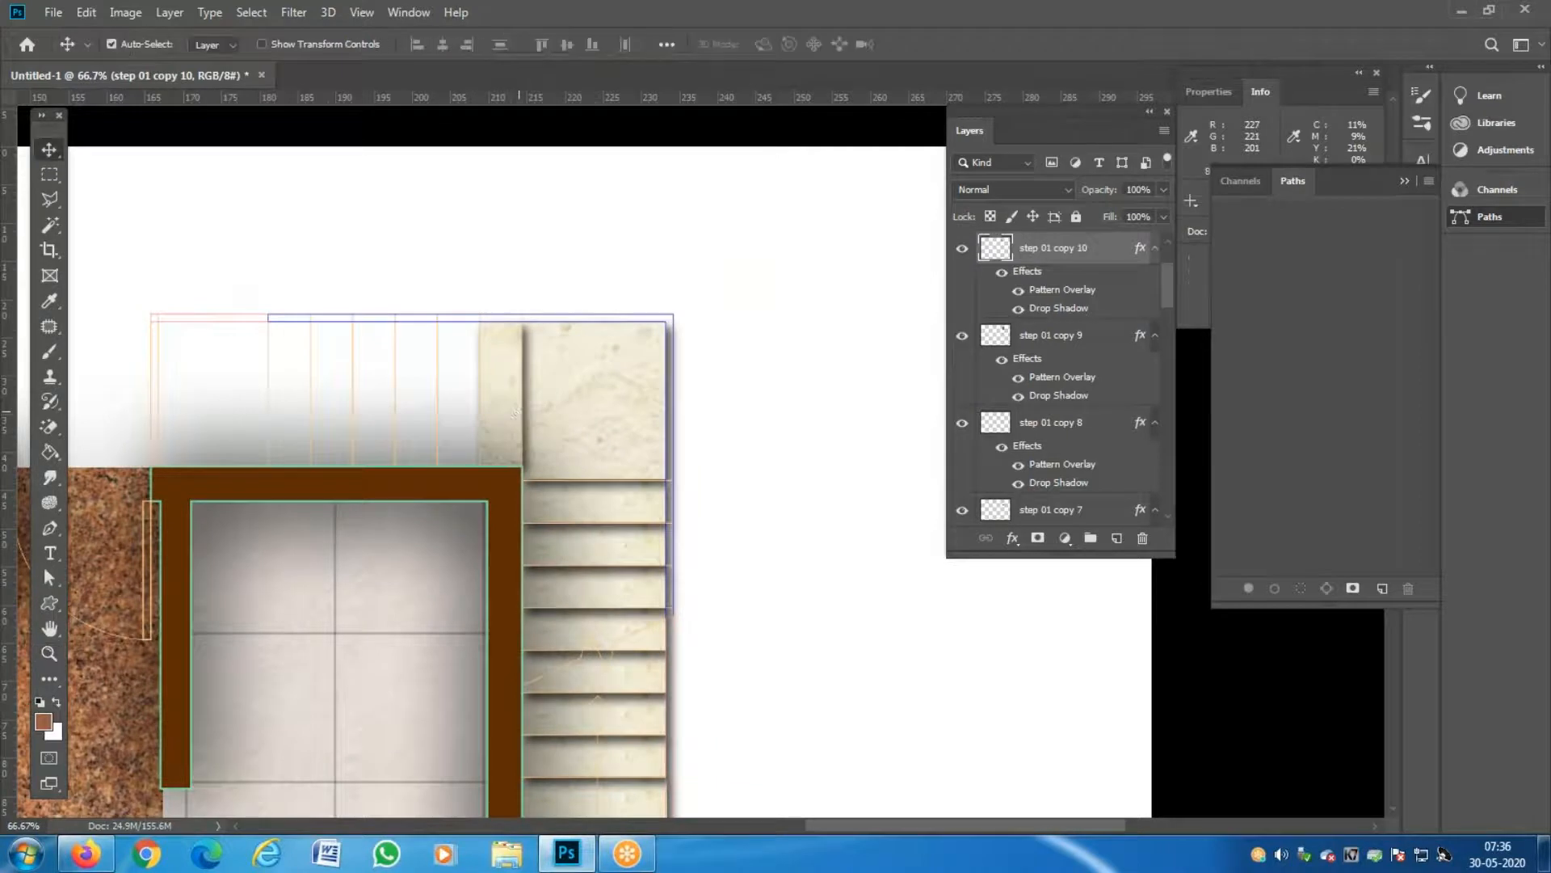
Duplicate the step 01 copy 10 tread repeatedly leftwards, setting one copy on each riser line as step 01 copy 11 through copy 15.
{"action": "right_click", "coordinate": [517, 417]}
{"action": "left_click", "coordinate": [533, 418]}
{"action": "left_click_drag", "start_coordinate": [511, 417], "coordinate": [372, 425]}
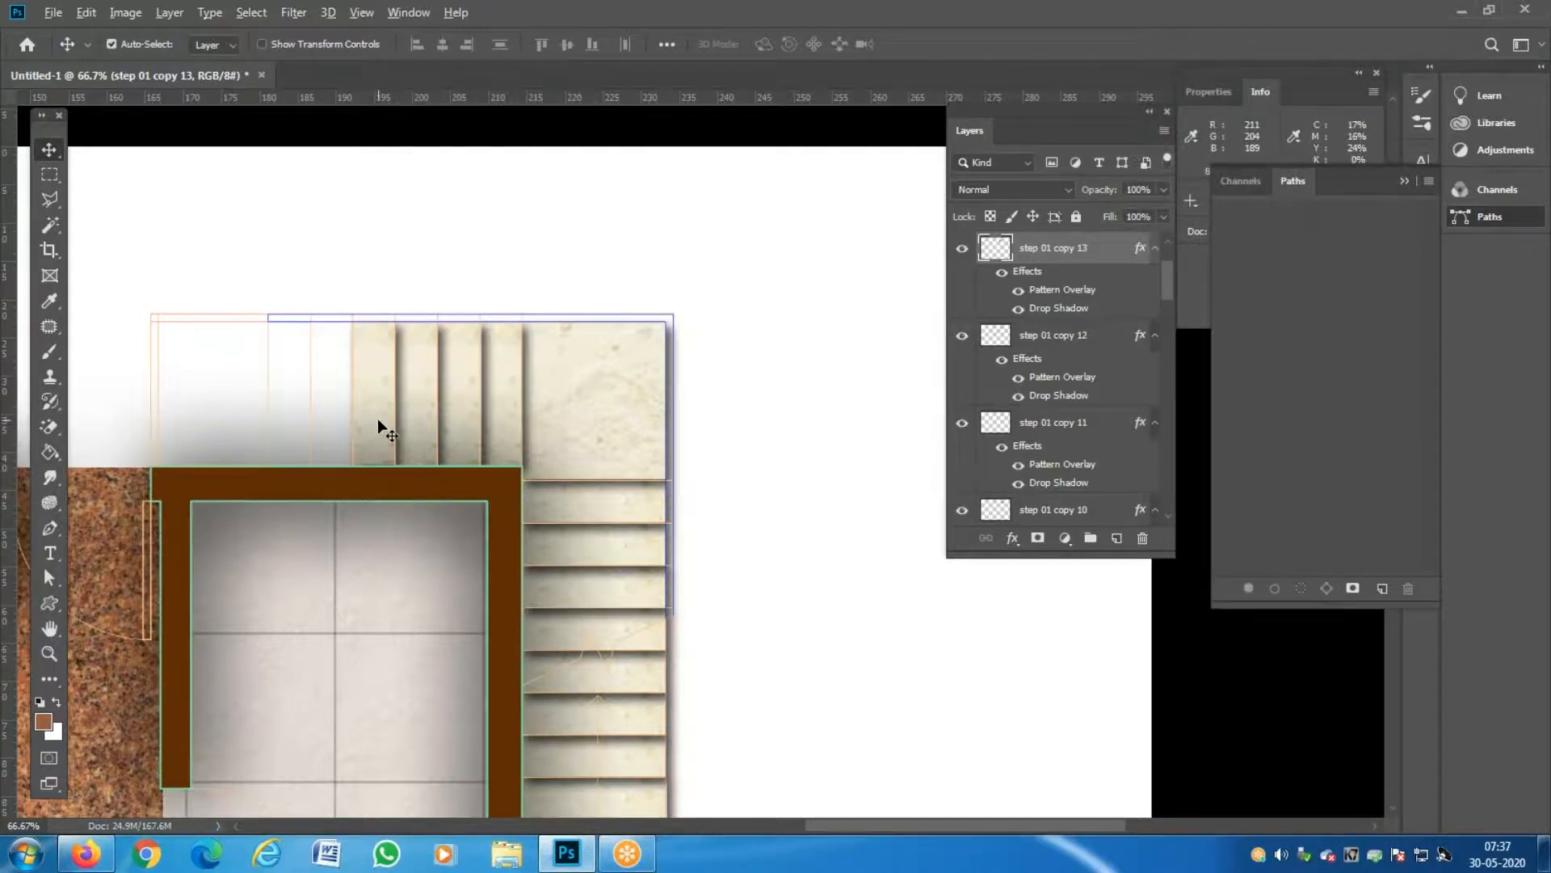
{"action": "left_click_drag", "start_coordinate": [377, 420], "coordinate": [289, 420]}
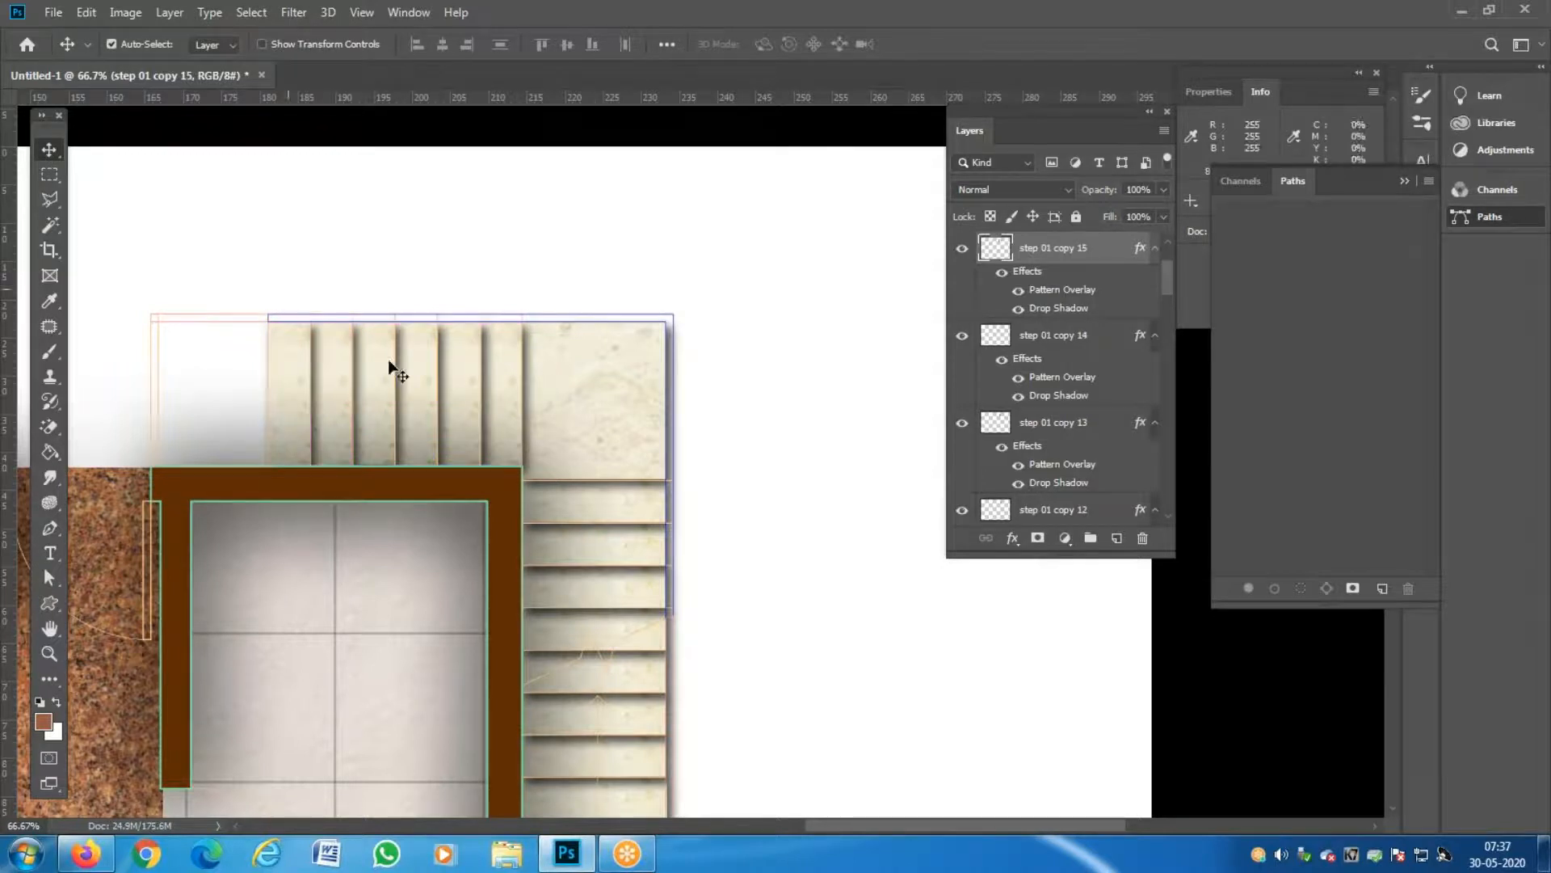
Duplicate the step 01 copy 15 tread and place the copy at the far left end of the upper flight.
{"action": "right_click", "coordinate": [592, 413]}
{"action": "left_click", "coordinate": [626, 427]}
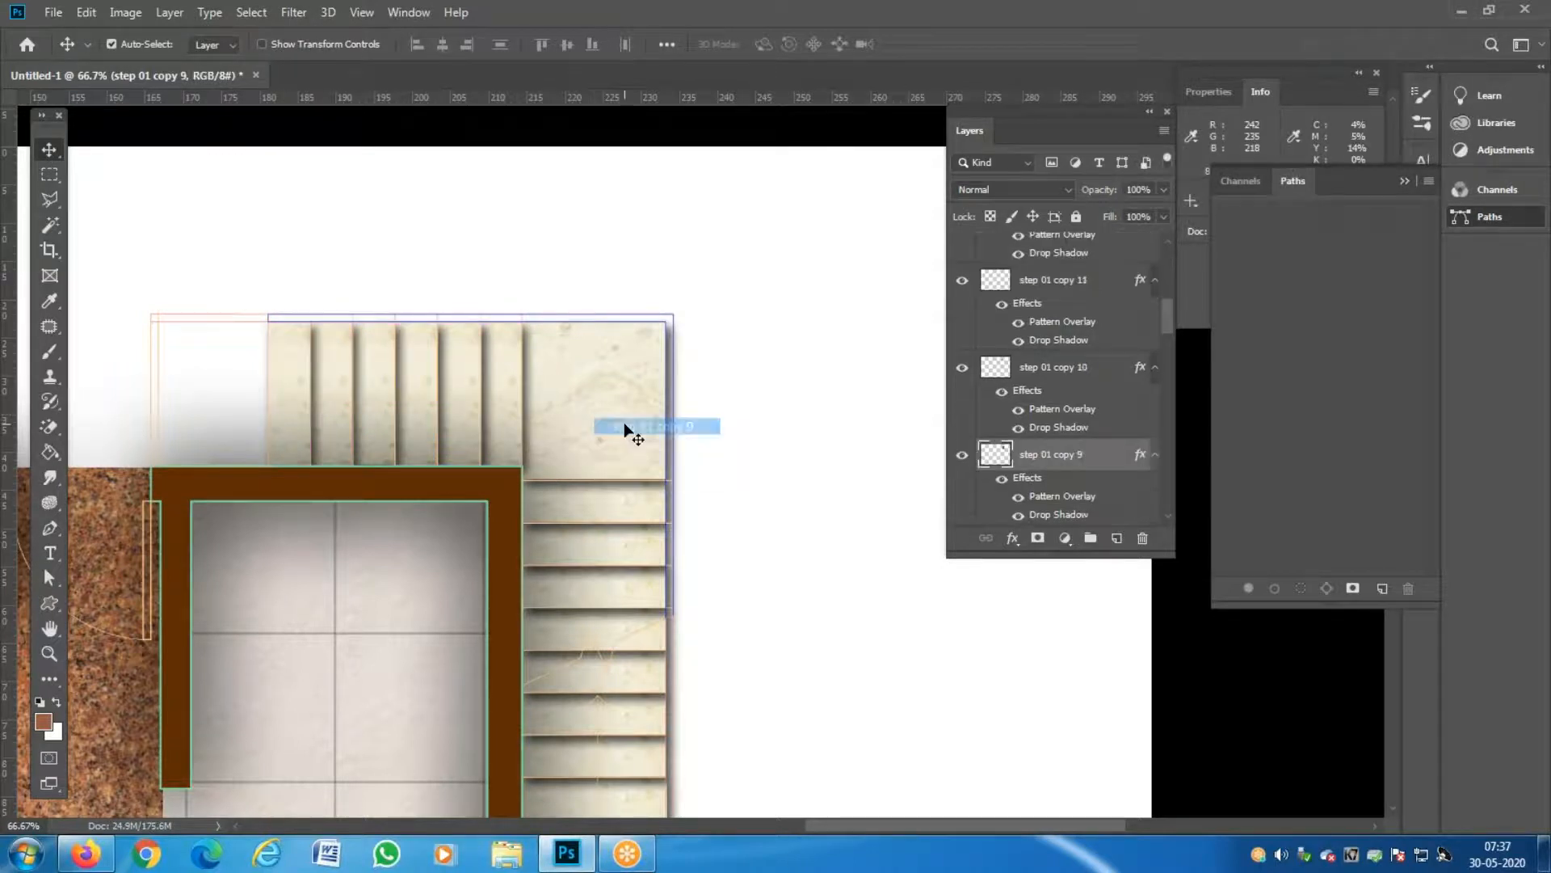
{"action": "right_click", "coordinate": [288, 421]}
{"action": "left_click", "coordinate": [301, 423]}
{"action": "left_click_drag", "start_coordinate": [301, 423], "coordinate": [183, 410]}
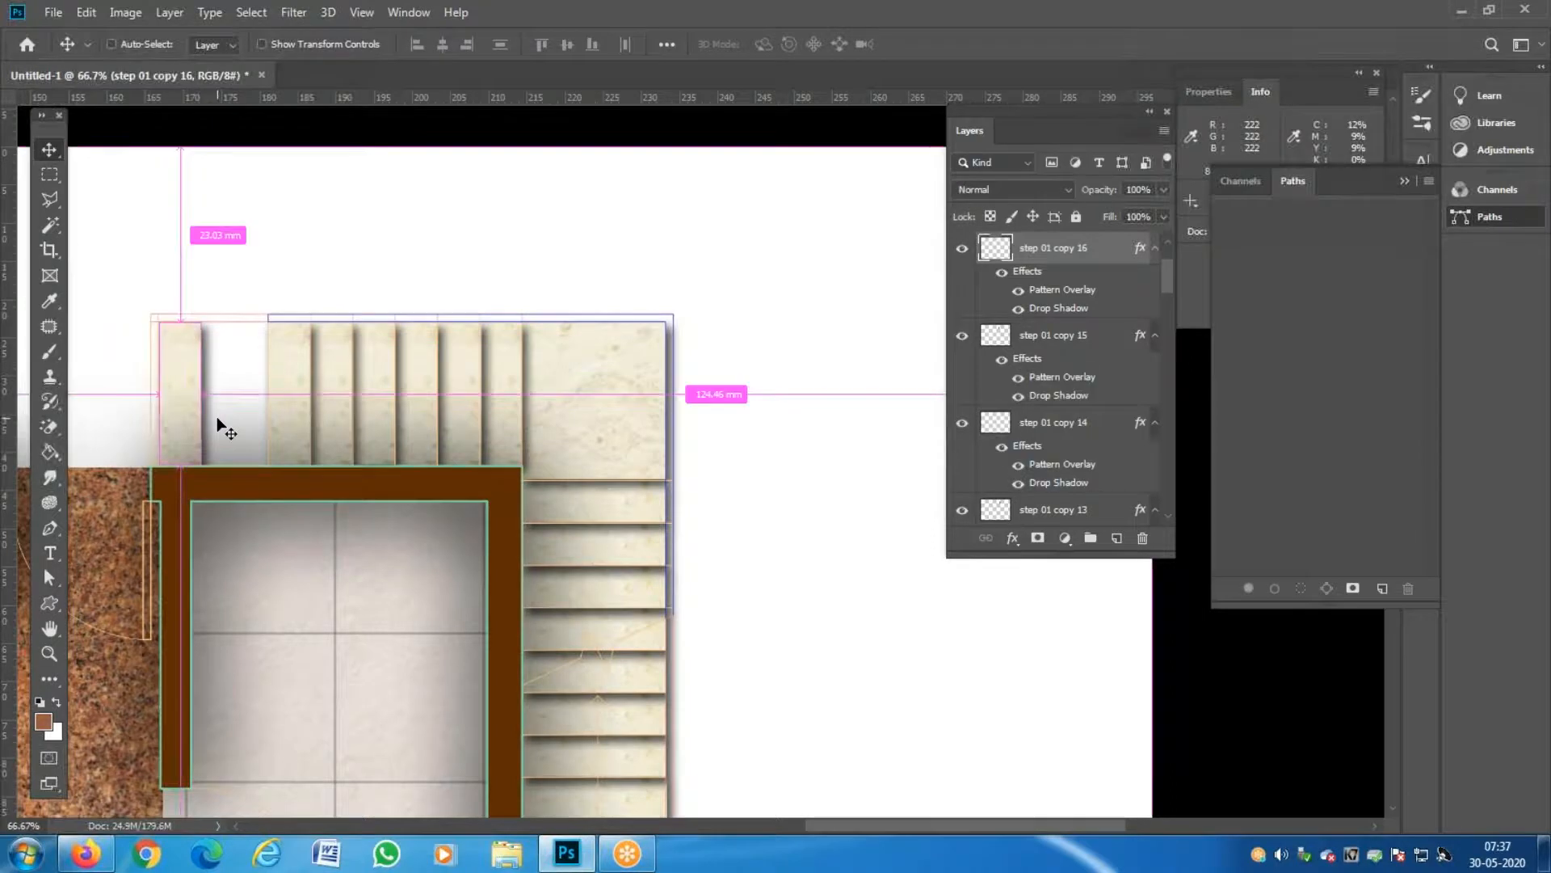
{"action": "key", "text": "ctrl+t"}
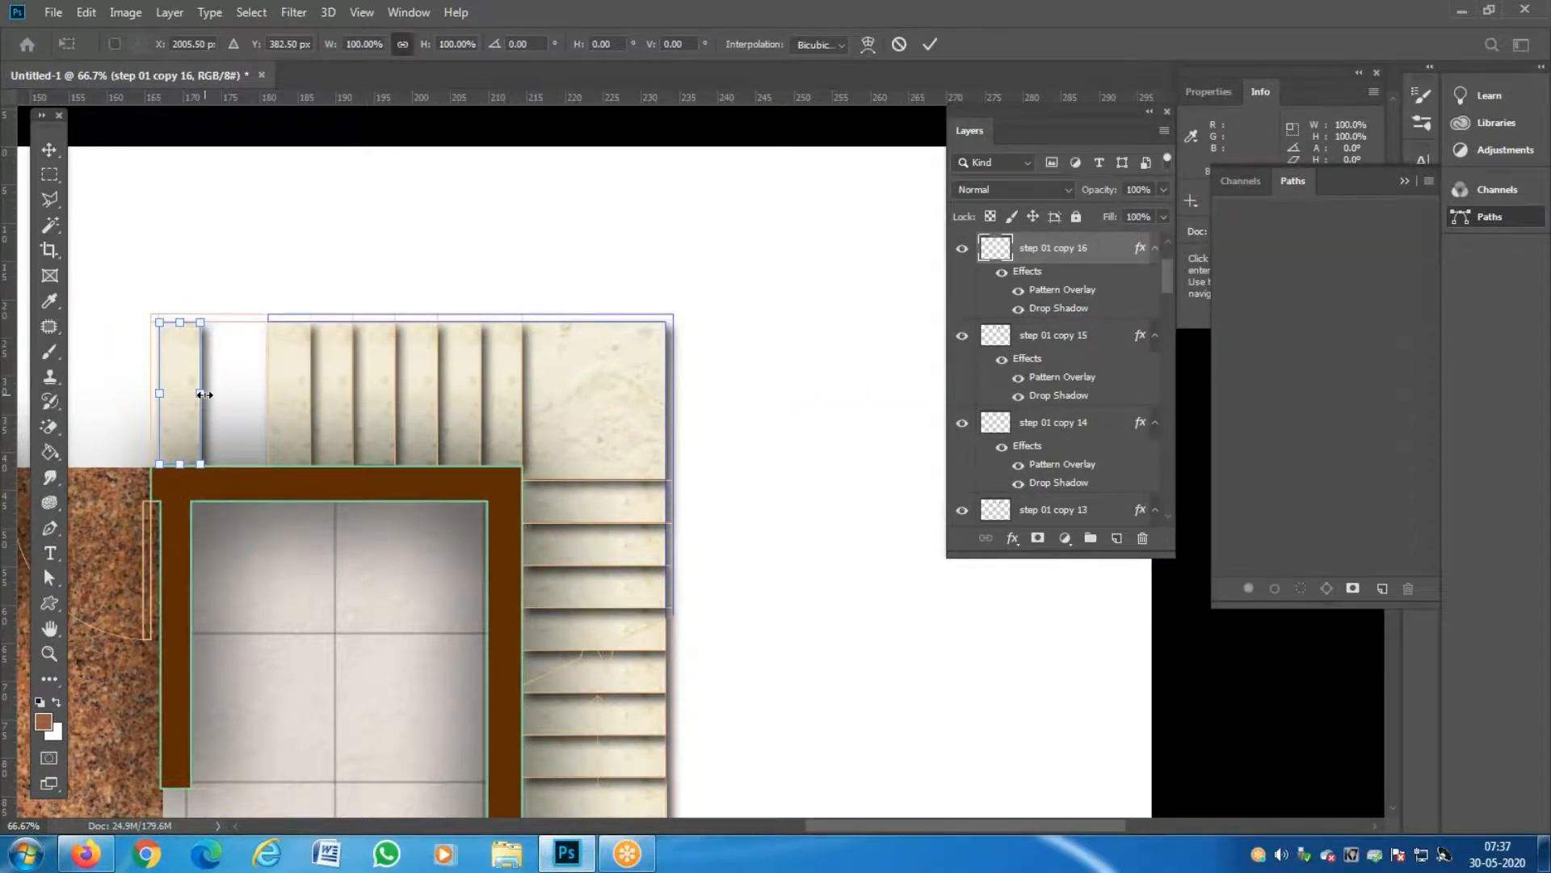
{"action": "mouse_move", "coordinate": [246, 394]}
{"action": "left_mouse_down"}
{"action": "mouse_move", "coordinate": [230, 407]}
{"action": "mouse_move", "coordinate": [285, 395]}
{"action": "mouse_move", "coordinate": [267, 396]}
{"action": "left_mouse_up"}
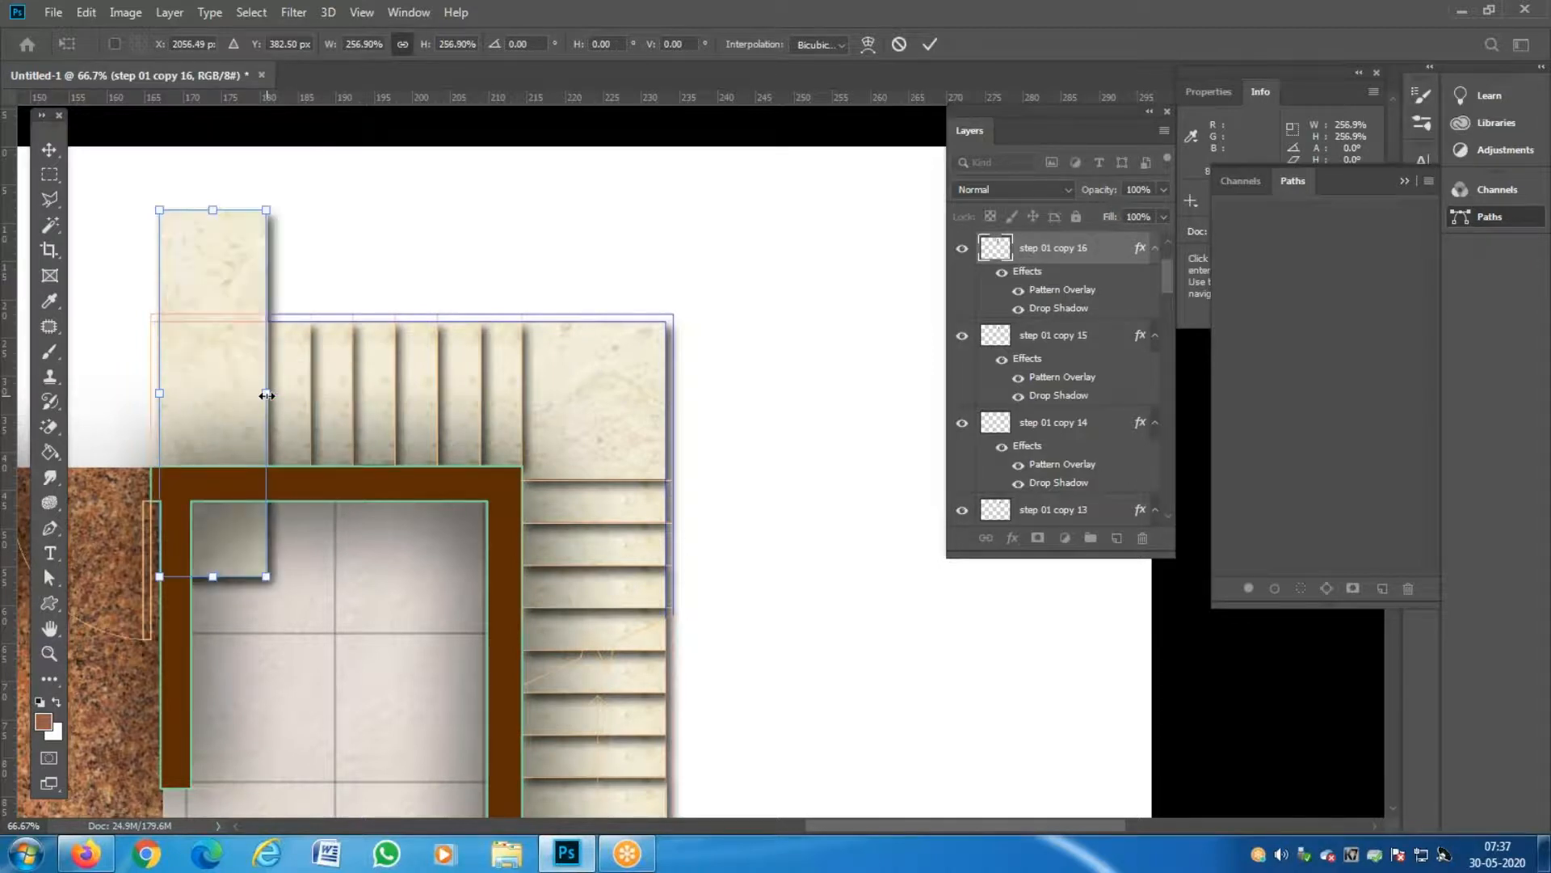
{"action": "key", "text": "Return"}
{"action": "key", "text": "ctrl+z"}
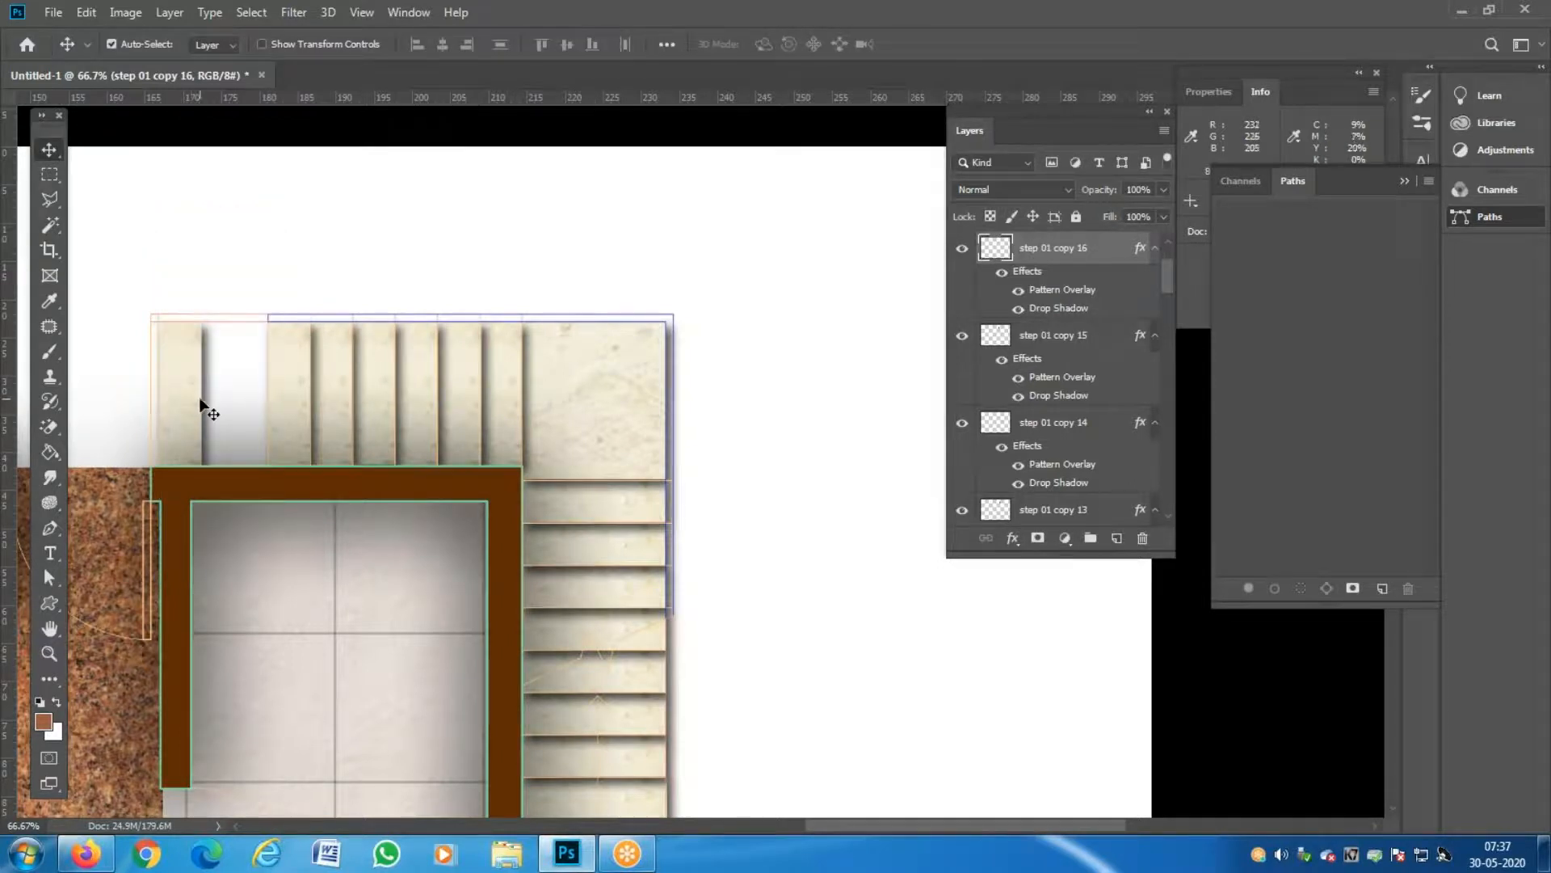
Stretch the step 01 copy 16 layer horizontally, keeping its height, so it fills the end landing up to the first tread.
{"action": "key", "text": "ctrl+t"}
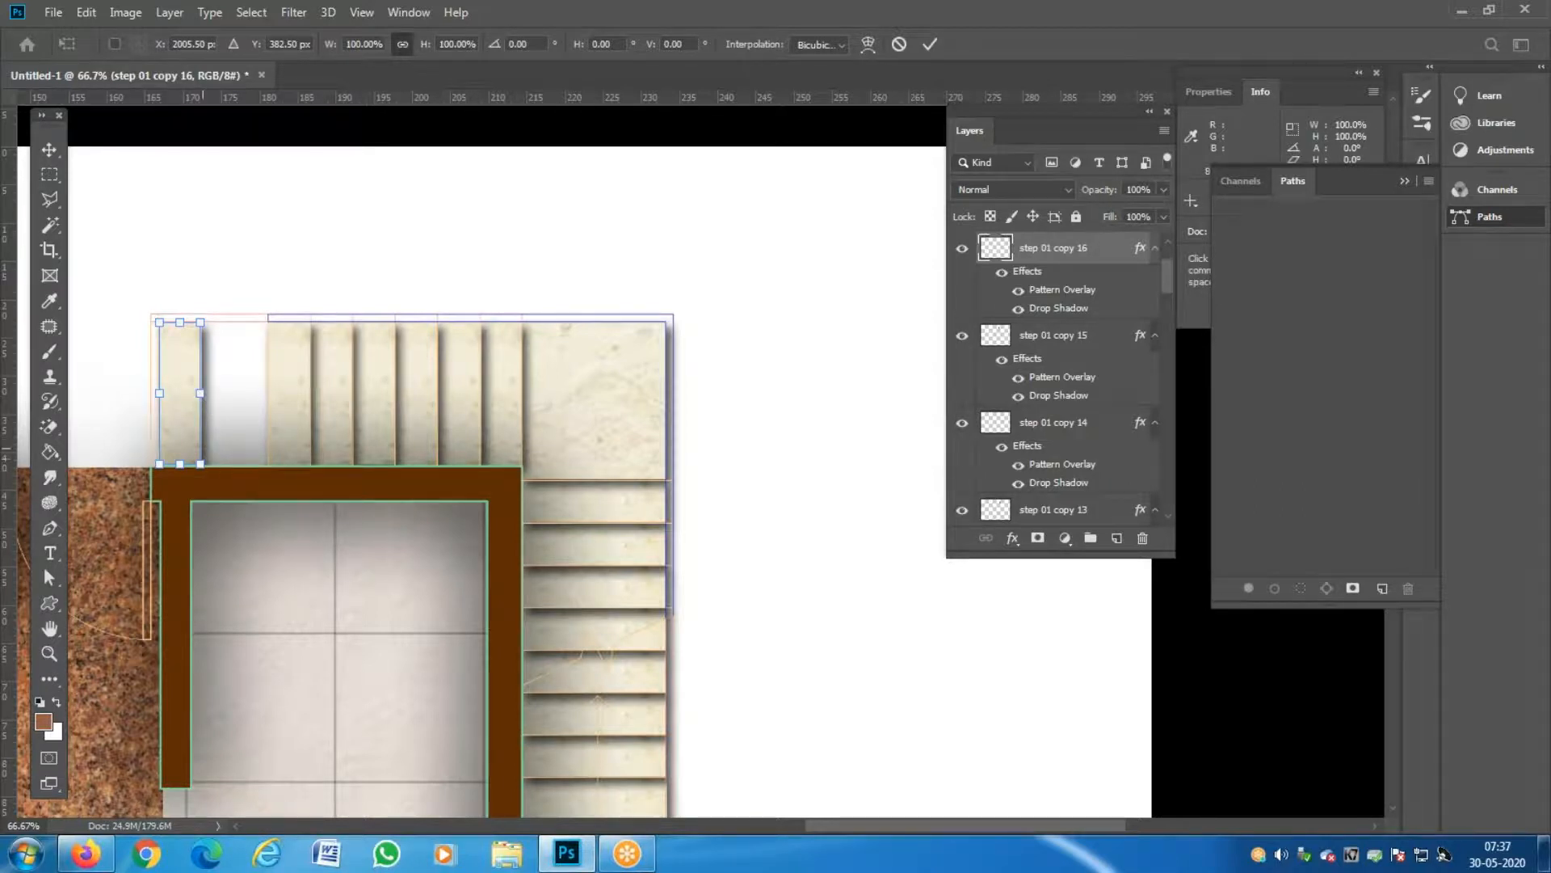
{"action": "left_click_drag", "start_coordinate": [210, 398], "coordinate": [268, 394]}
{"action": "key", "text": "Return"}
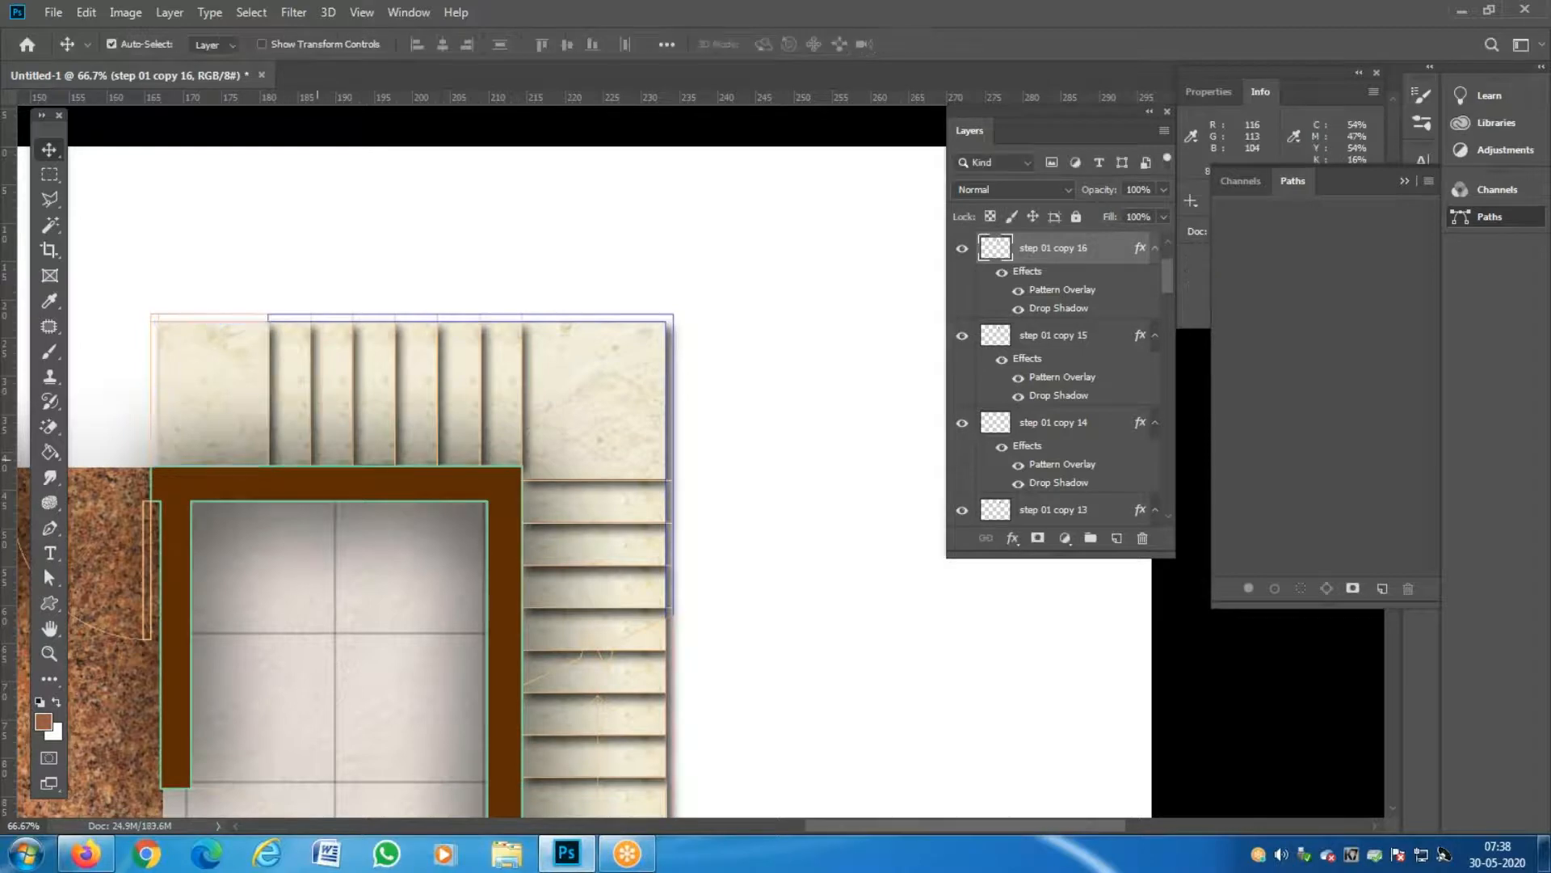
Examine the stair and whole plan with and without the CAD linework by toggling the visibility of the topmost Model layer.
{"action": "key", "text": "z"}
{"action": "left_click", "coordinate": [275, 429]}
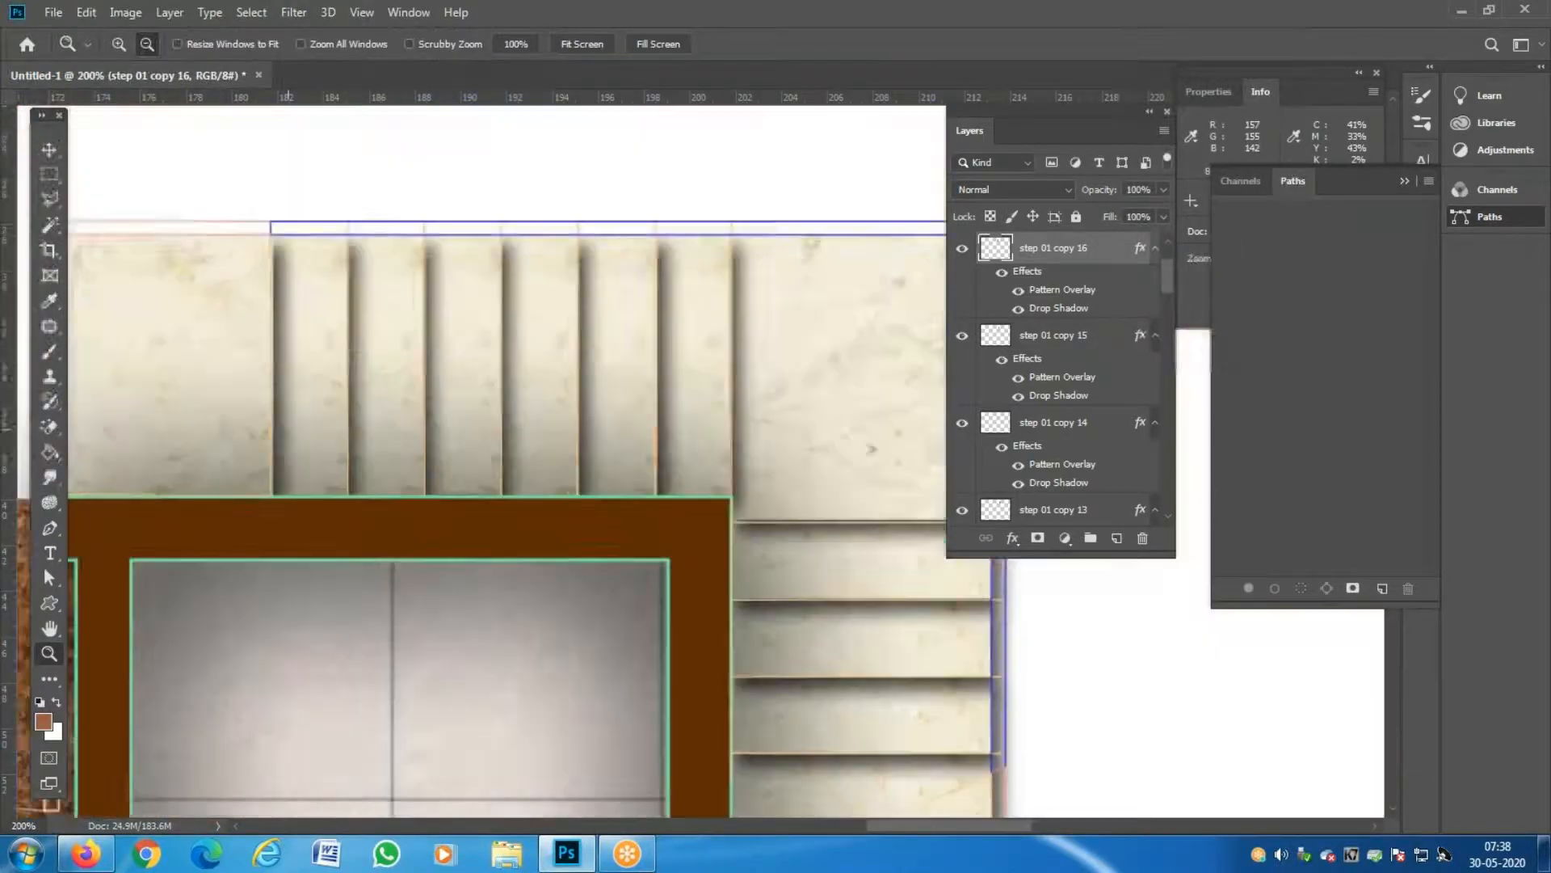
{"action": "left_click", "coordinate": [484, 424], "text": "alt"}
{"action": "left_click", "coordinate": [485, 423], "text": "alt"}
{"action": "left_click", "coordinate": [485, 424], "text": "alt"}
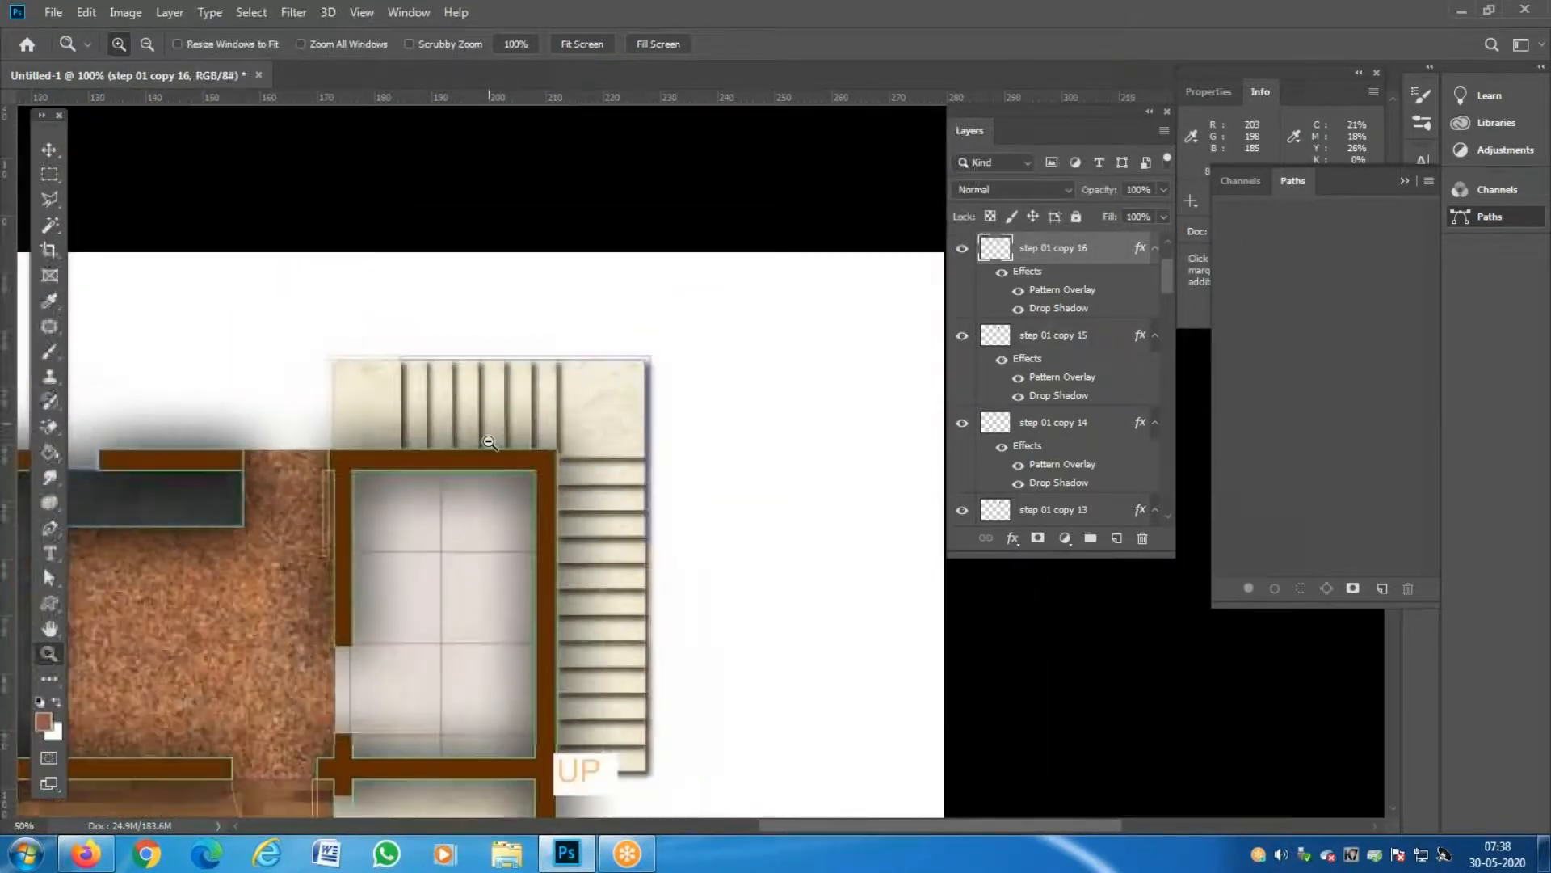
{"action": "left_click_drag", "start_coordinate": [492, 600], "coordinate": [493, 647]}
{"action": "scroll", "coordinate": [1167, 270], "scroll_direction": "up", "scroll_amount": 3}
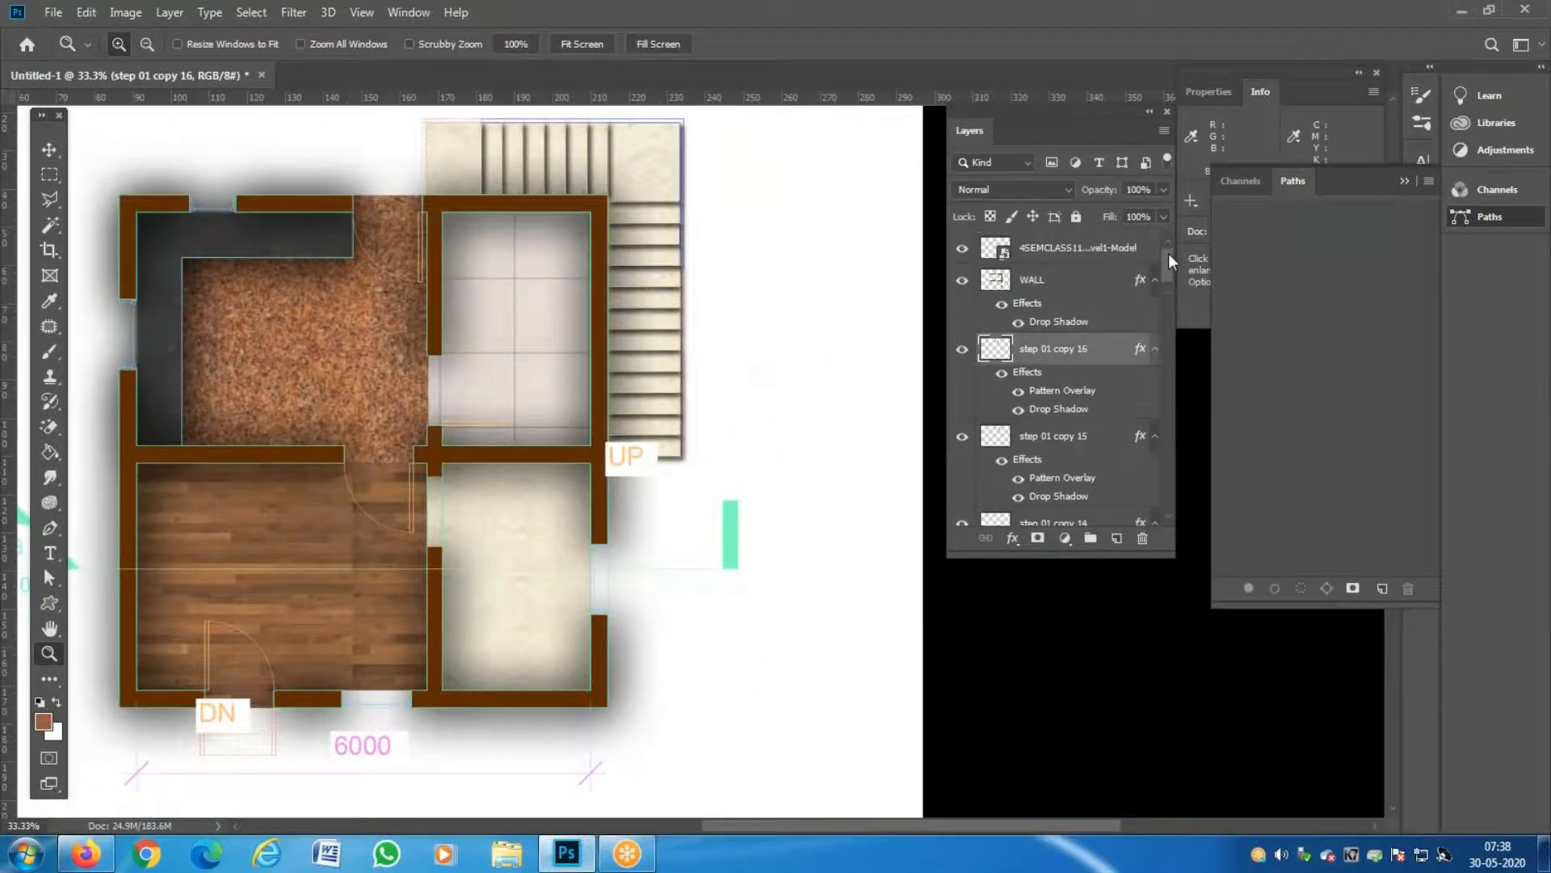
{"action": "left_click", "coordinate": [963, 252]}
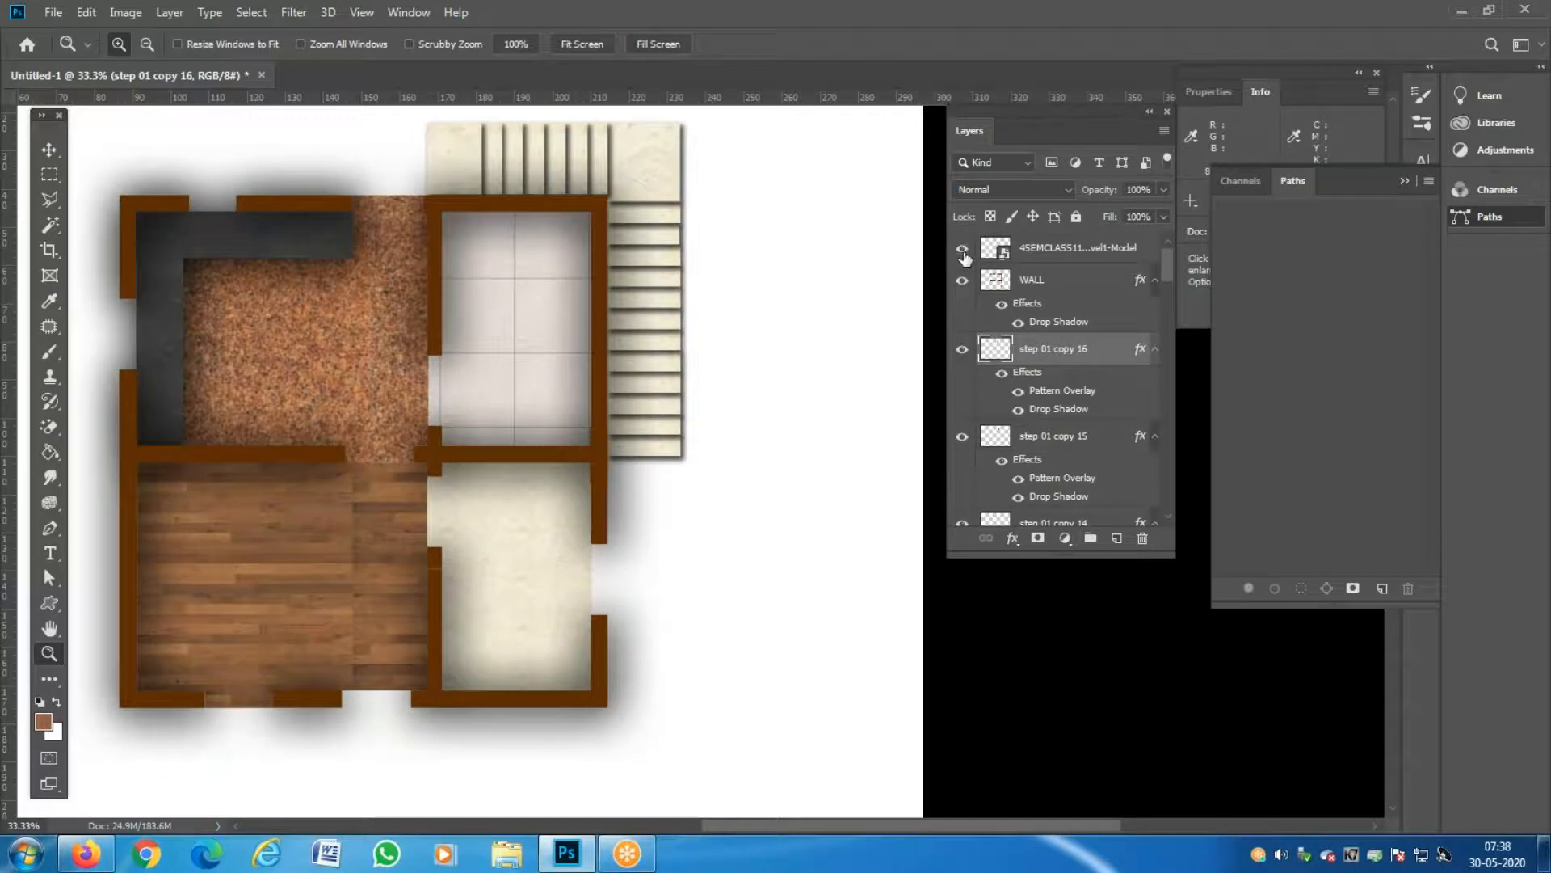
{"action": "left_click", "coordinate": [964, 251]}
{"action": "left_click", "coordinate": [964, 253]}
{"action": "left_click", "coordinate": [964, 252]}
{"action": "left_click", "coordinate": [964, 254]}
{"action": "left_click", "coordinate": [964, 255]}
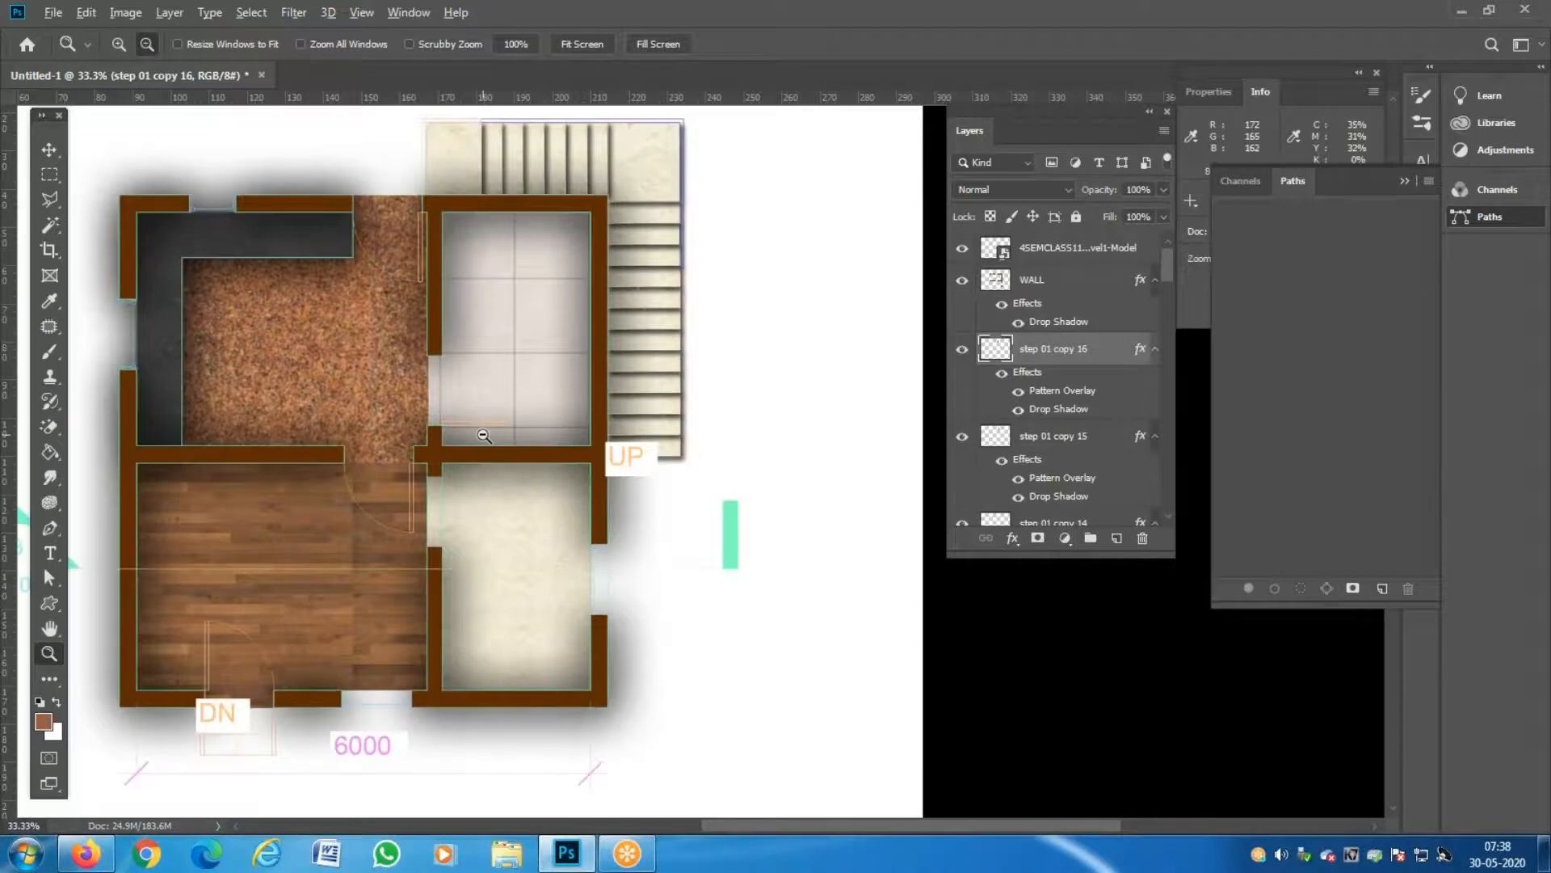
{"action": "left_click", "coordinate": [482, 435], "text": "alt"}
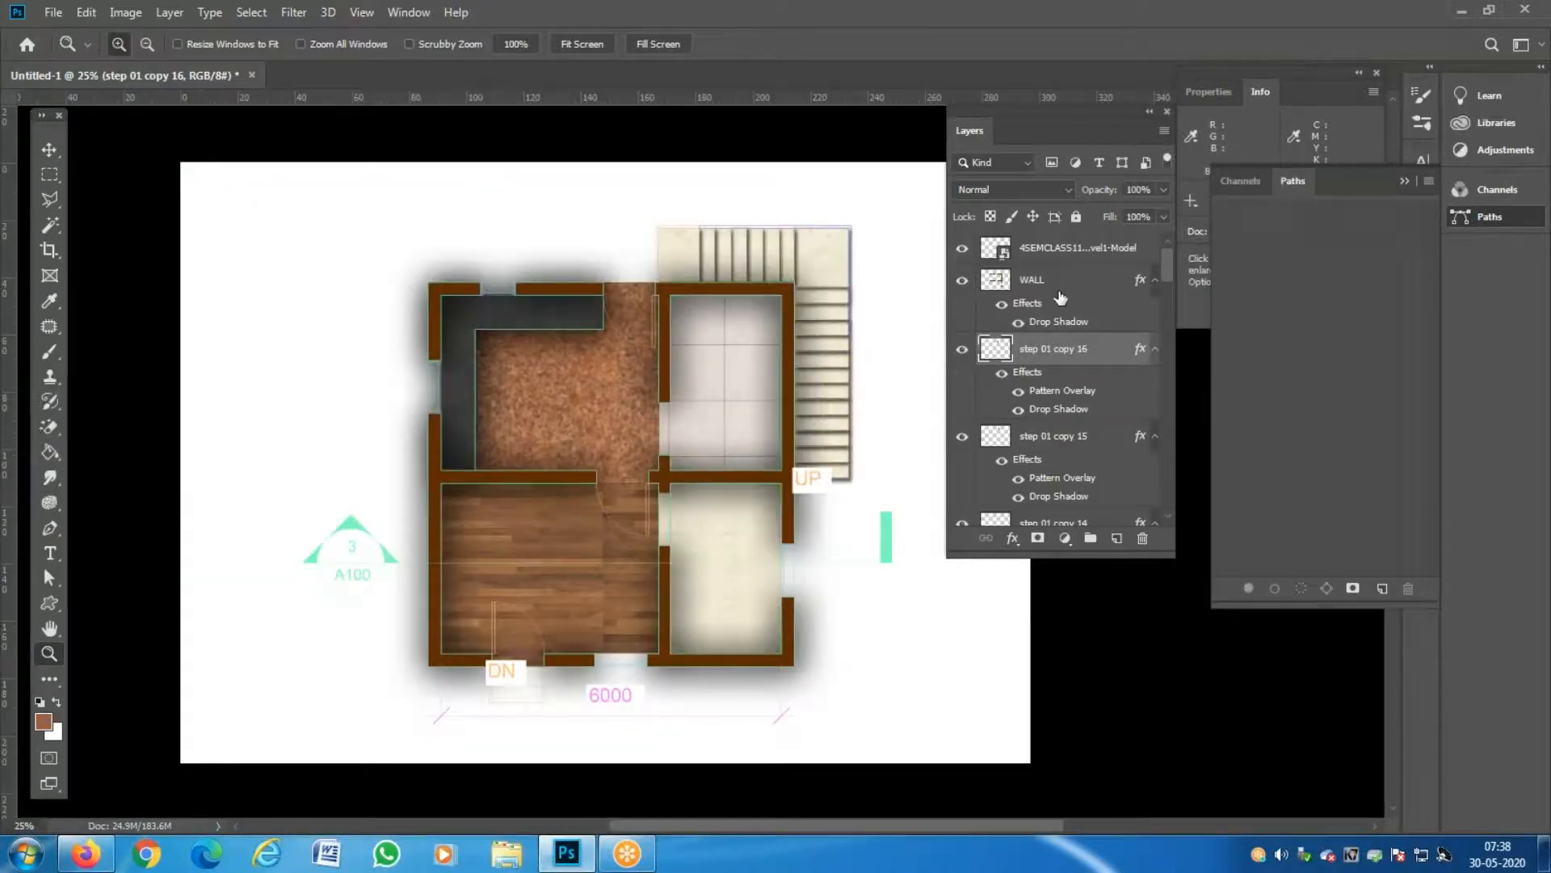
Hide the CAD linework layer at the top of the layer stack.
{"action": "left_click", "coordinate": [964, 251]}
{"action": "left_click", "coordinate": [963, 251]}
{"action": "left_click", "coordinate": [963, 250]}
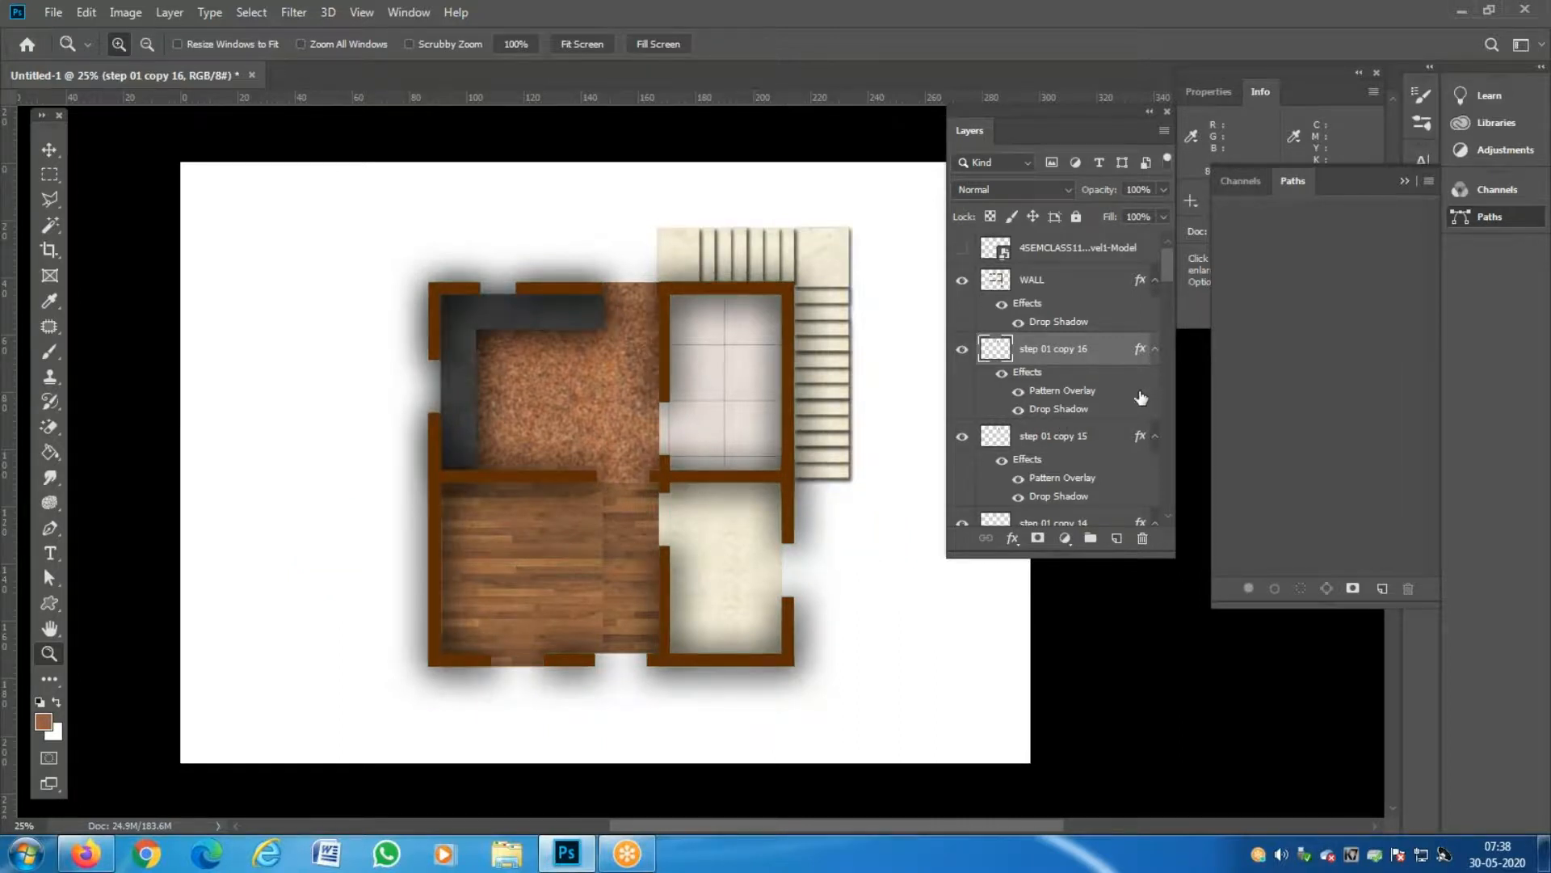
Add the text label "Living Room" on the wood-floored room, on a new text layer above the WALL layer.
{"action": "left_click", "coordinate": [559, 593]}
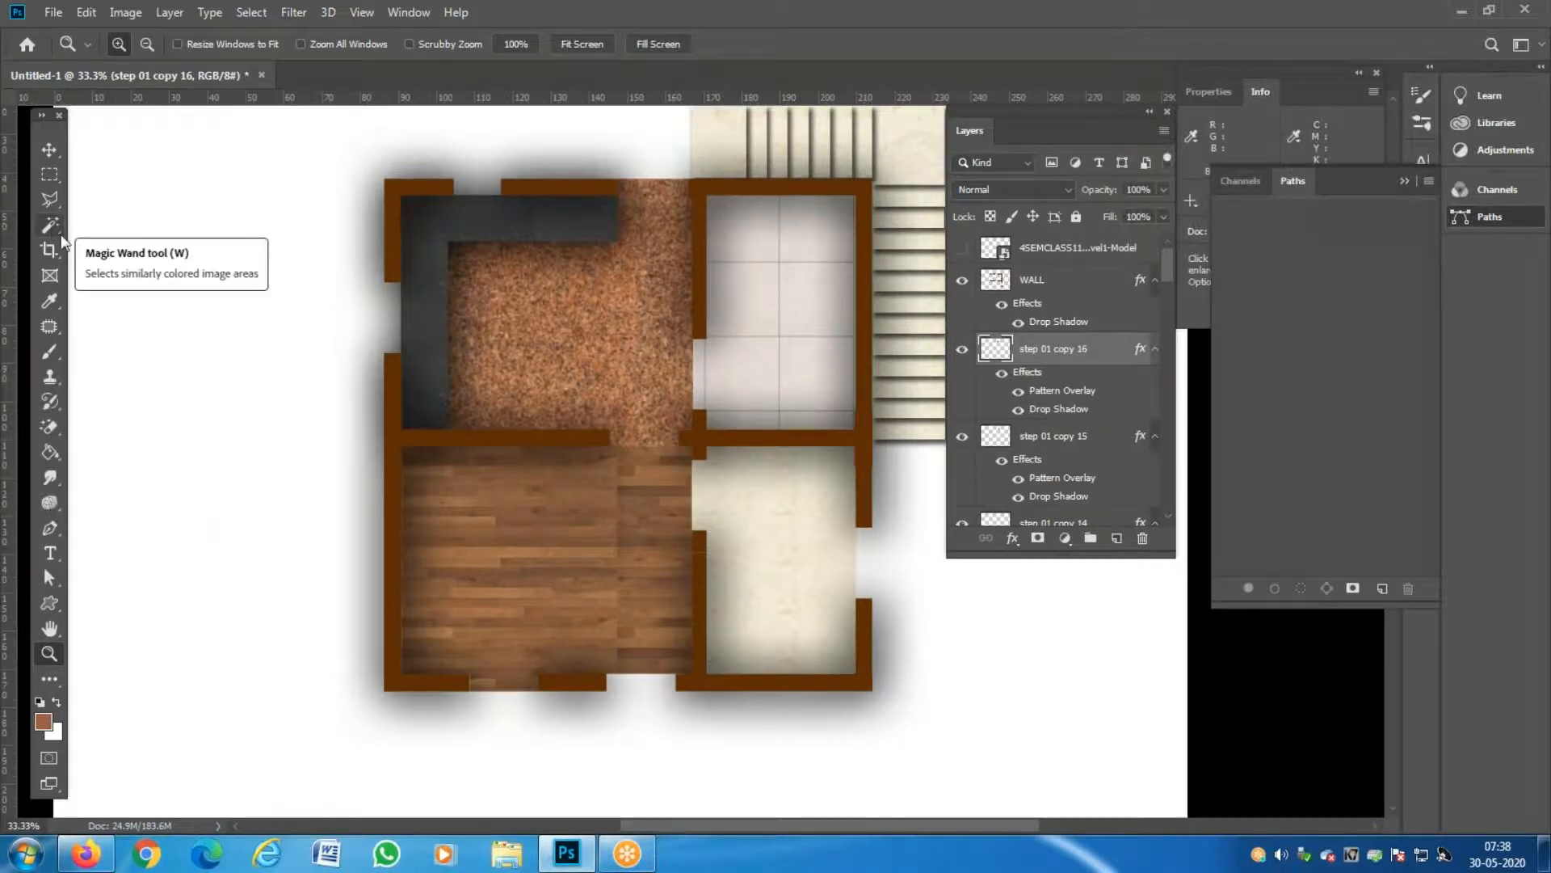
{"action": "key", "text": "t"}
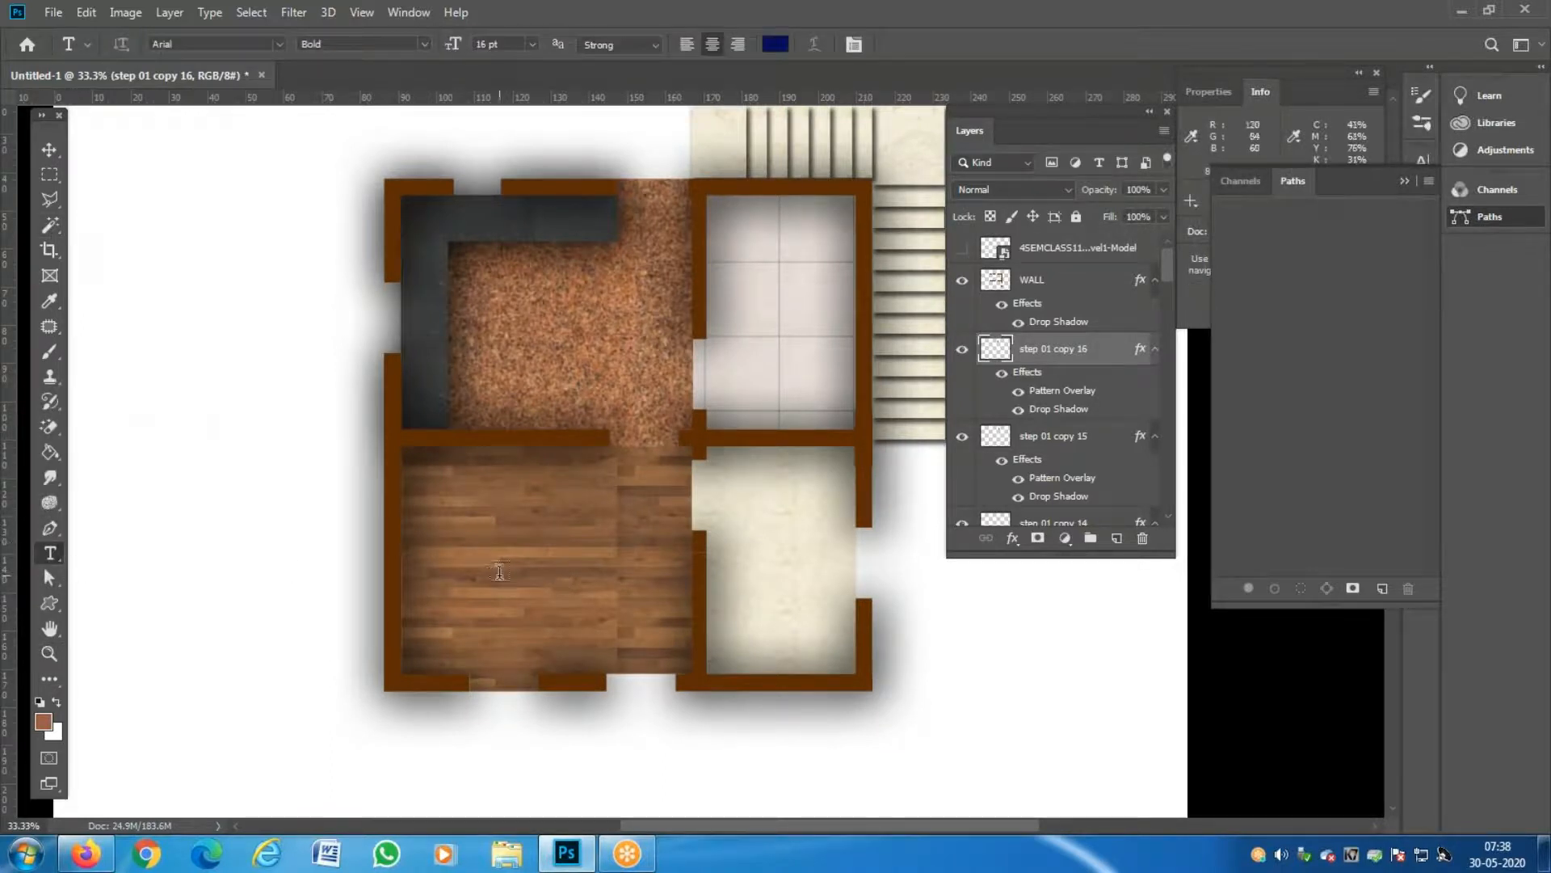
{"action": "left_click", "coordinate": [1064, 294]}
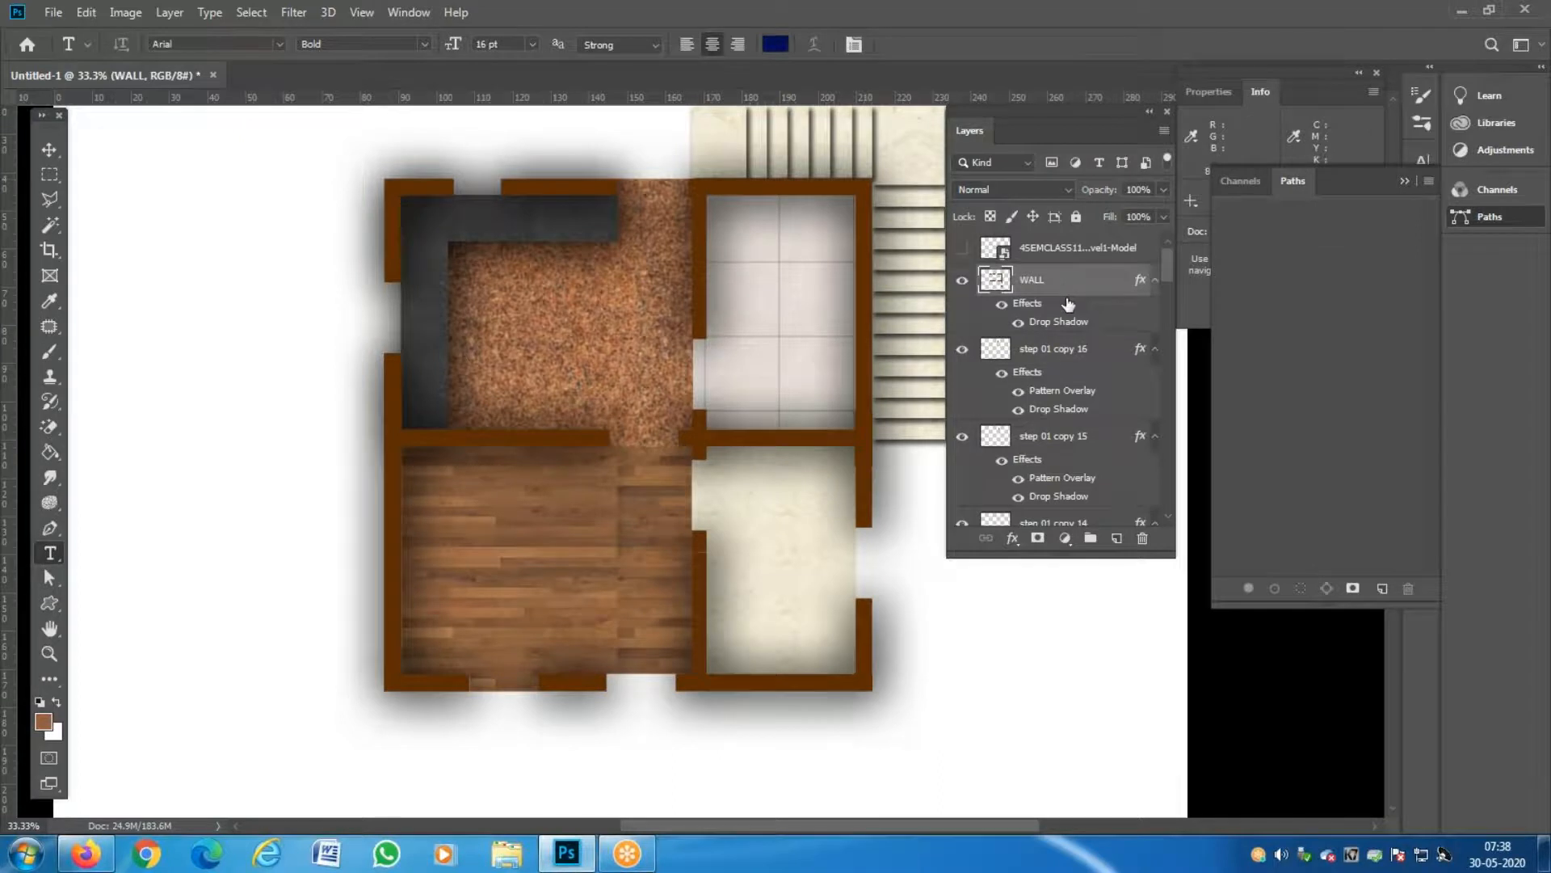
{"action": "left_click", "coordinate": [406, 556]}
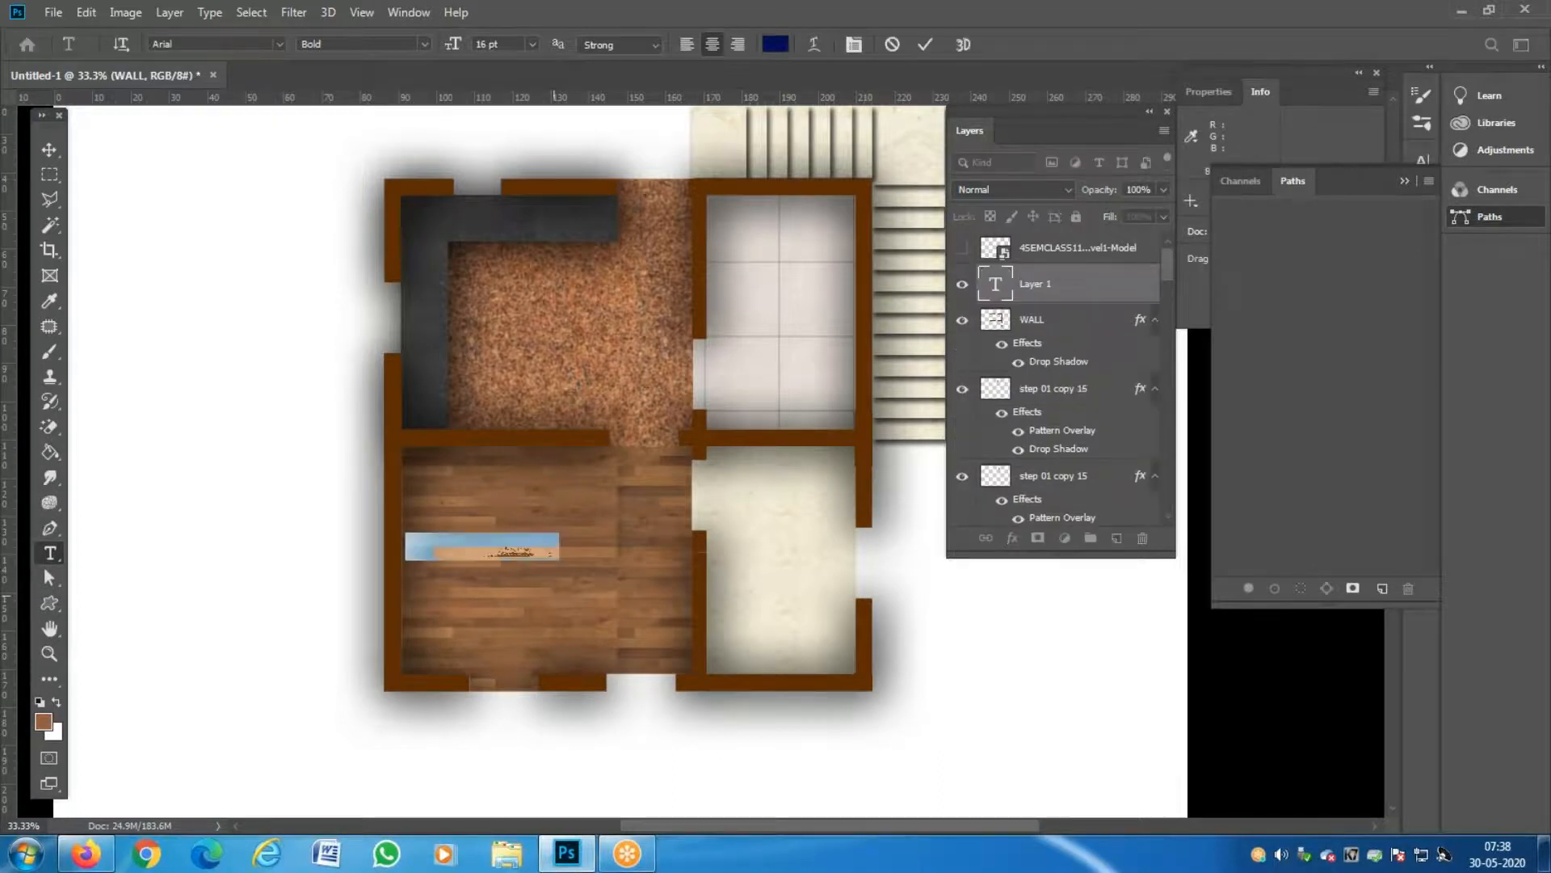
{"action": "type", "text": "Li"}
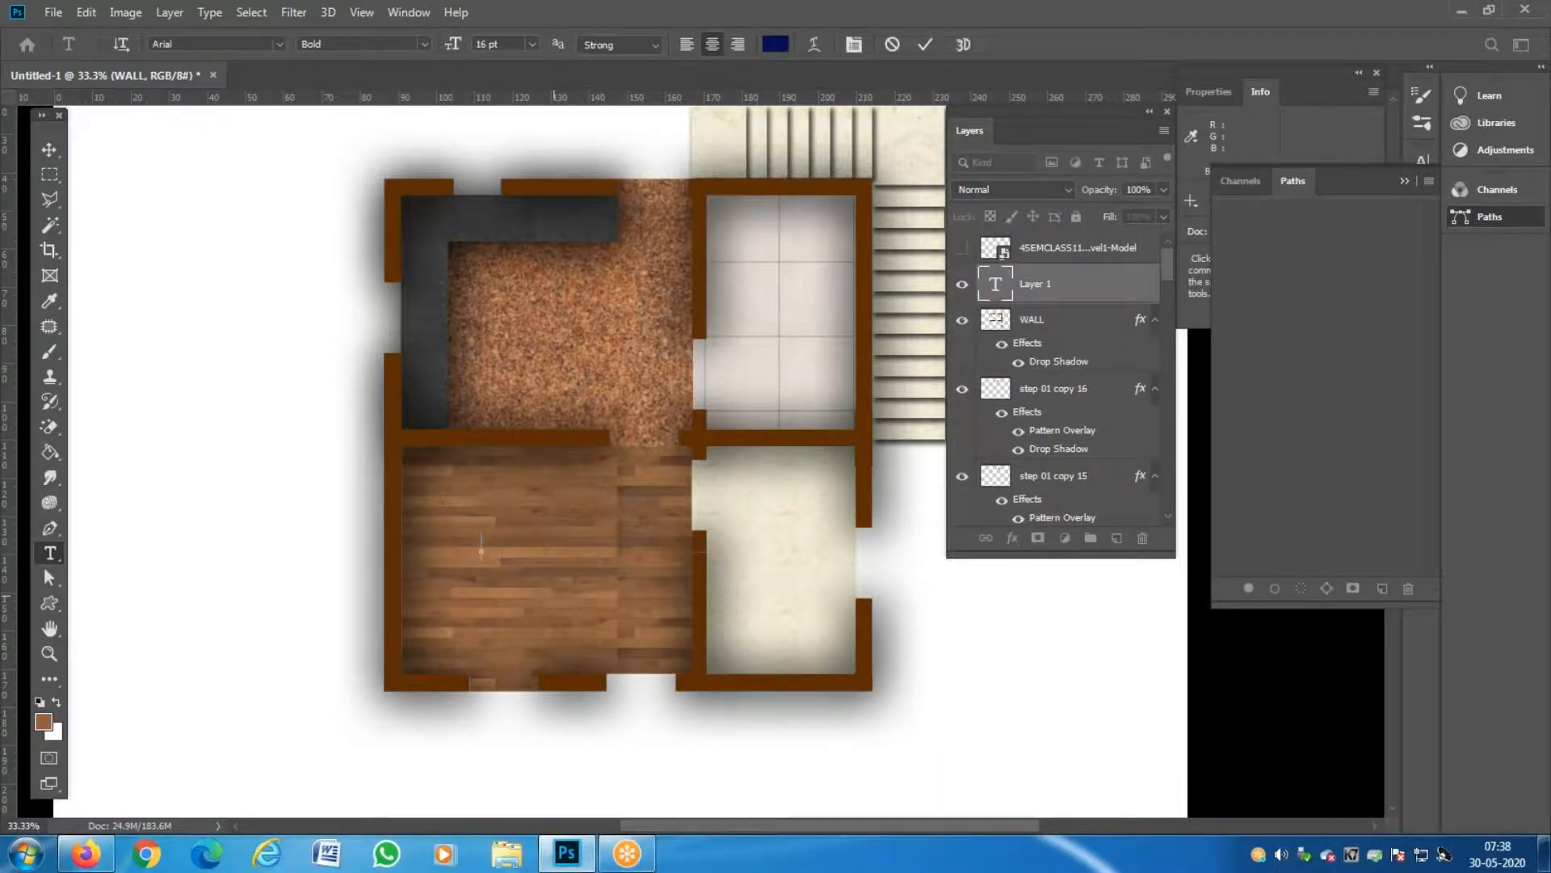
{"action": "type", "text": "ving Ro"}
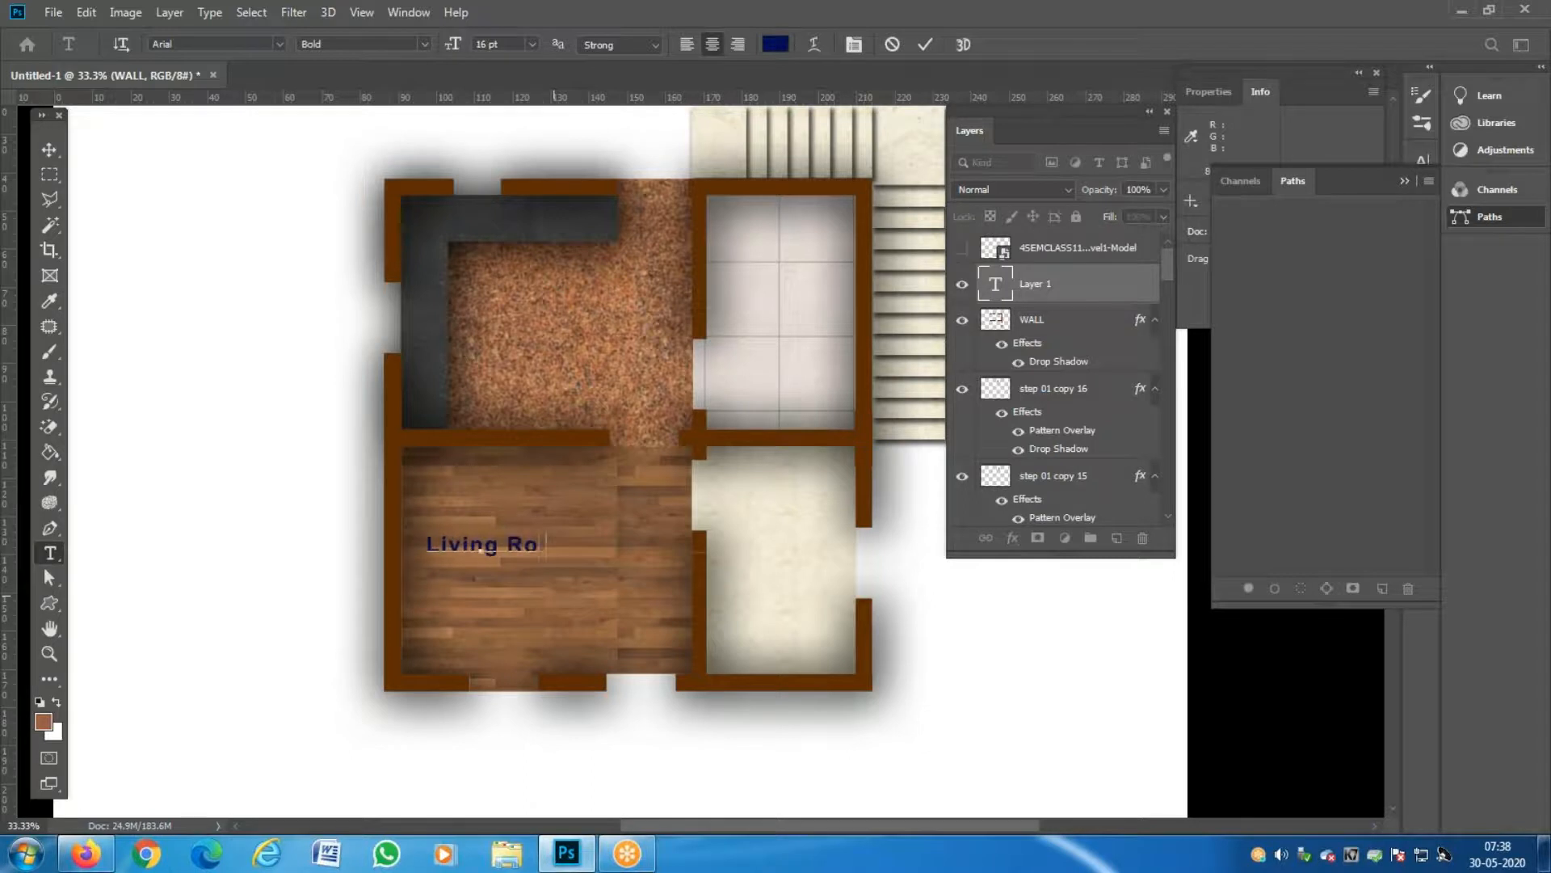
{"action": "type", "text": "om"}
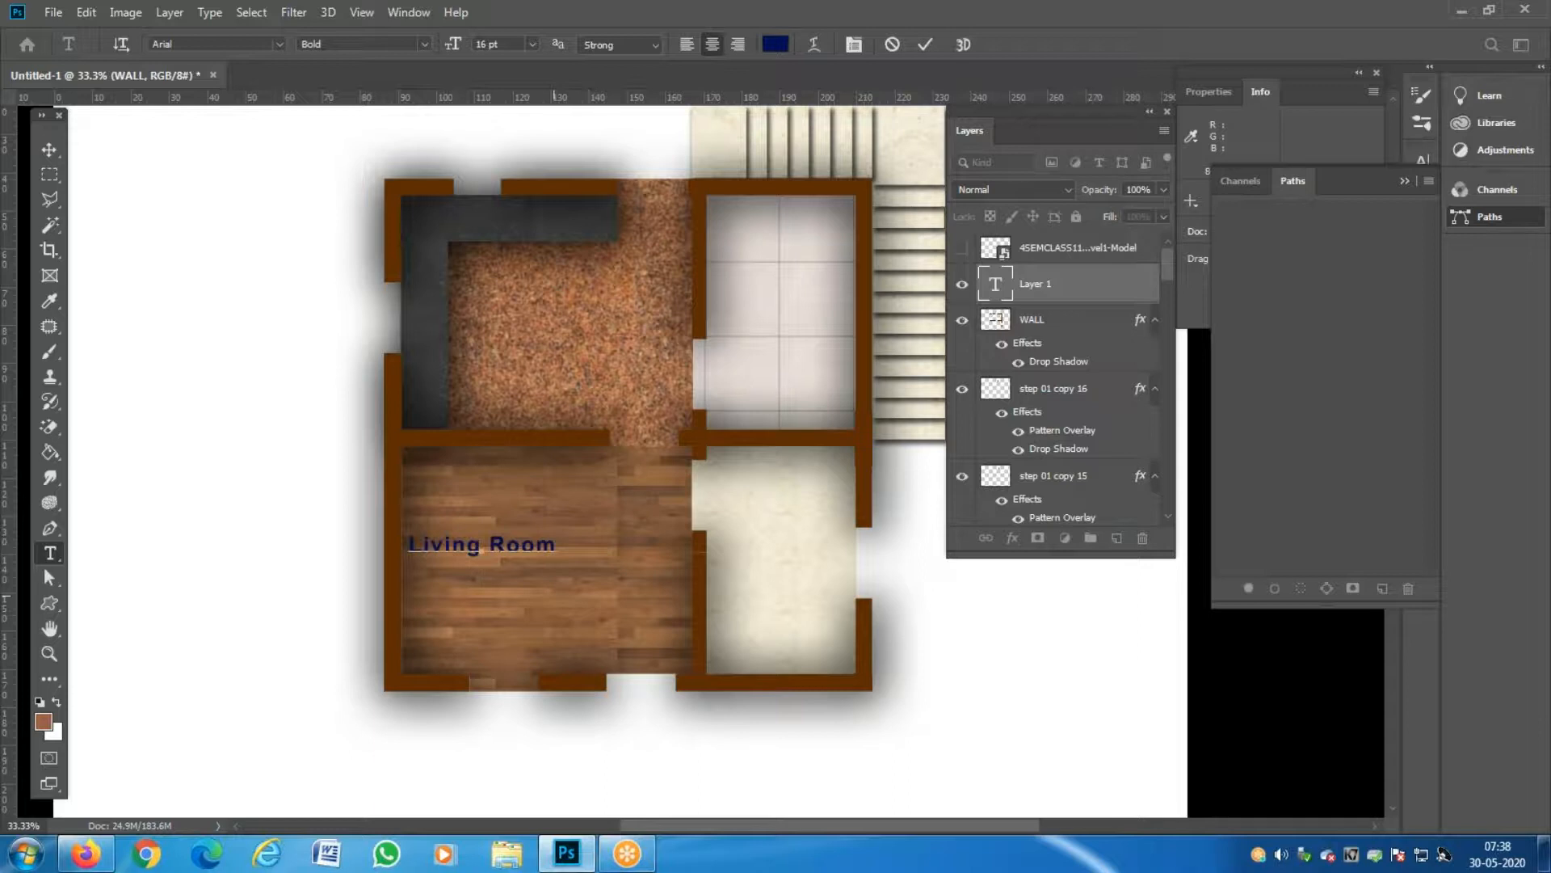
{"action": "left_click", "coordinate": [49, 149]}
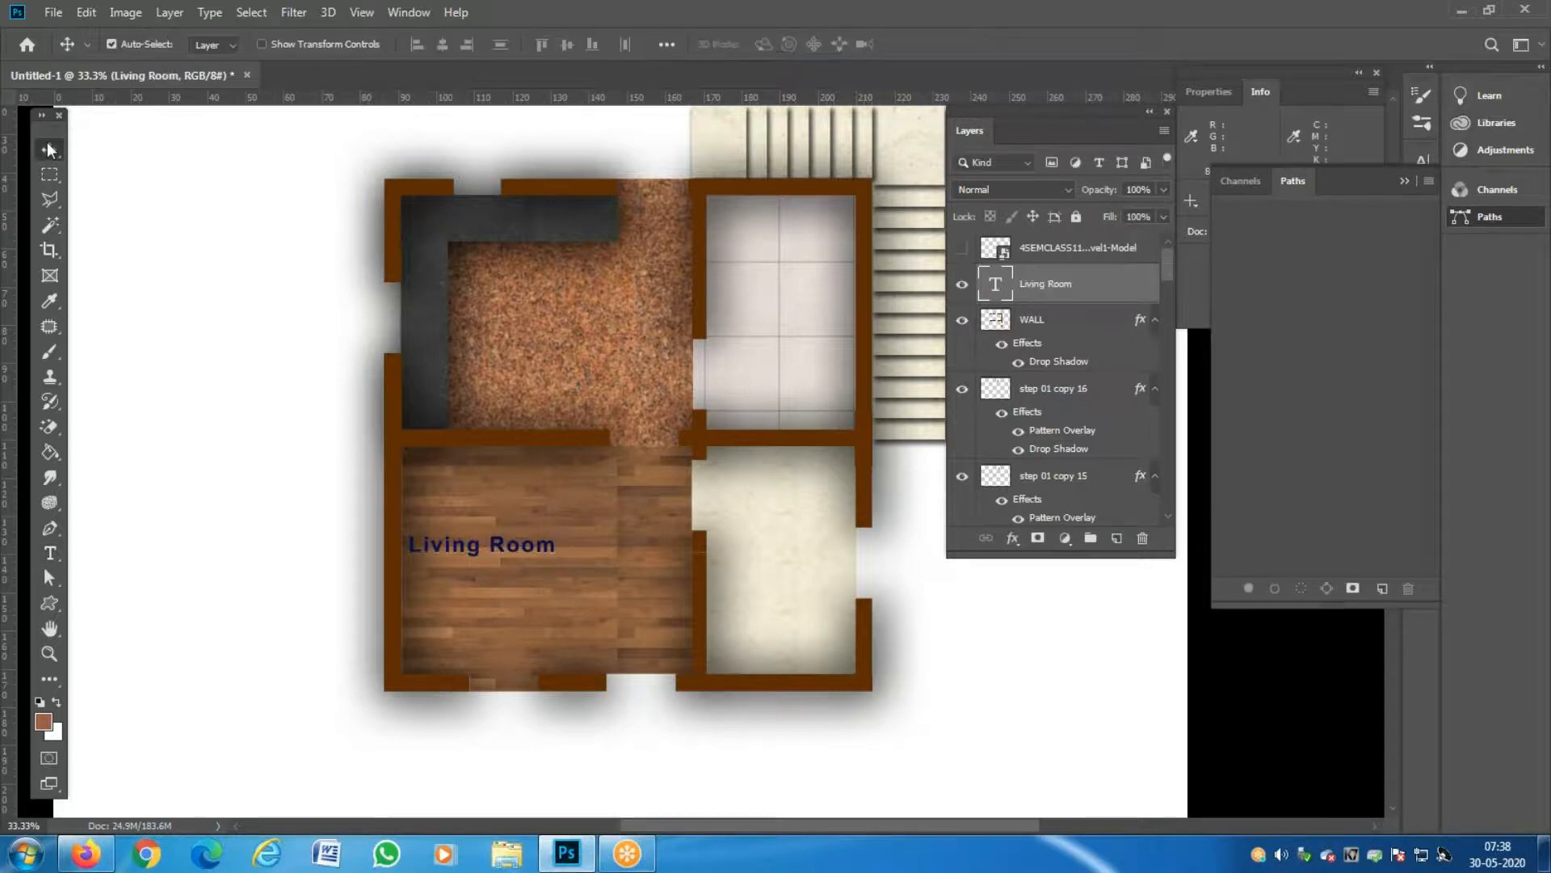
Centre the Living Room label in its room and place a duplicate of it in the granite-floored room above.
{"action": "right_click", "coordinate": [479, 543]}
{"action": "left_click", "coordinate": [501, 557]}
{"action": "left_click_drag", "start_coordinate": [475, 551], "coordinate": [573, 338]}
Change the text of the Living Room copy label to "Kitchen".
{"action": "key", "text": "t"}
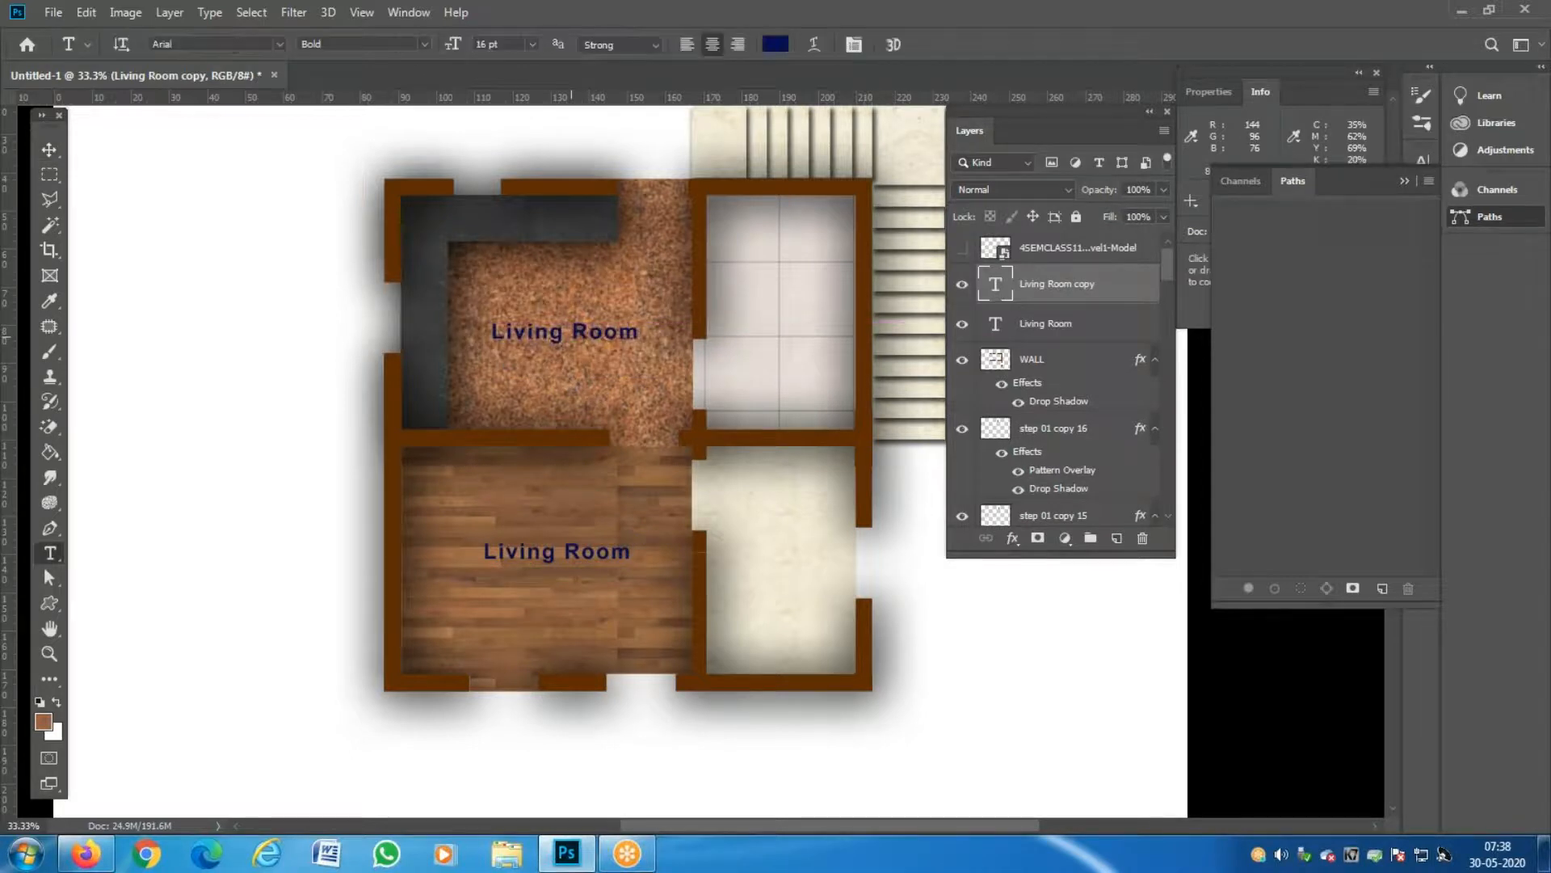
{"action": "left_click", "coordinate": [645, 340]}
{"action": "key", "text": "ctrl+a"}
{"action": "type", "text": "Kitchen"}
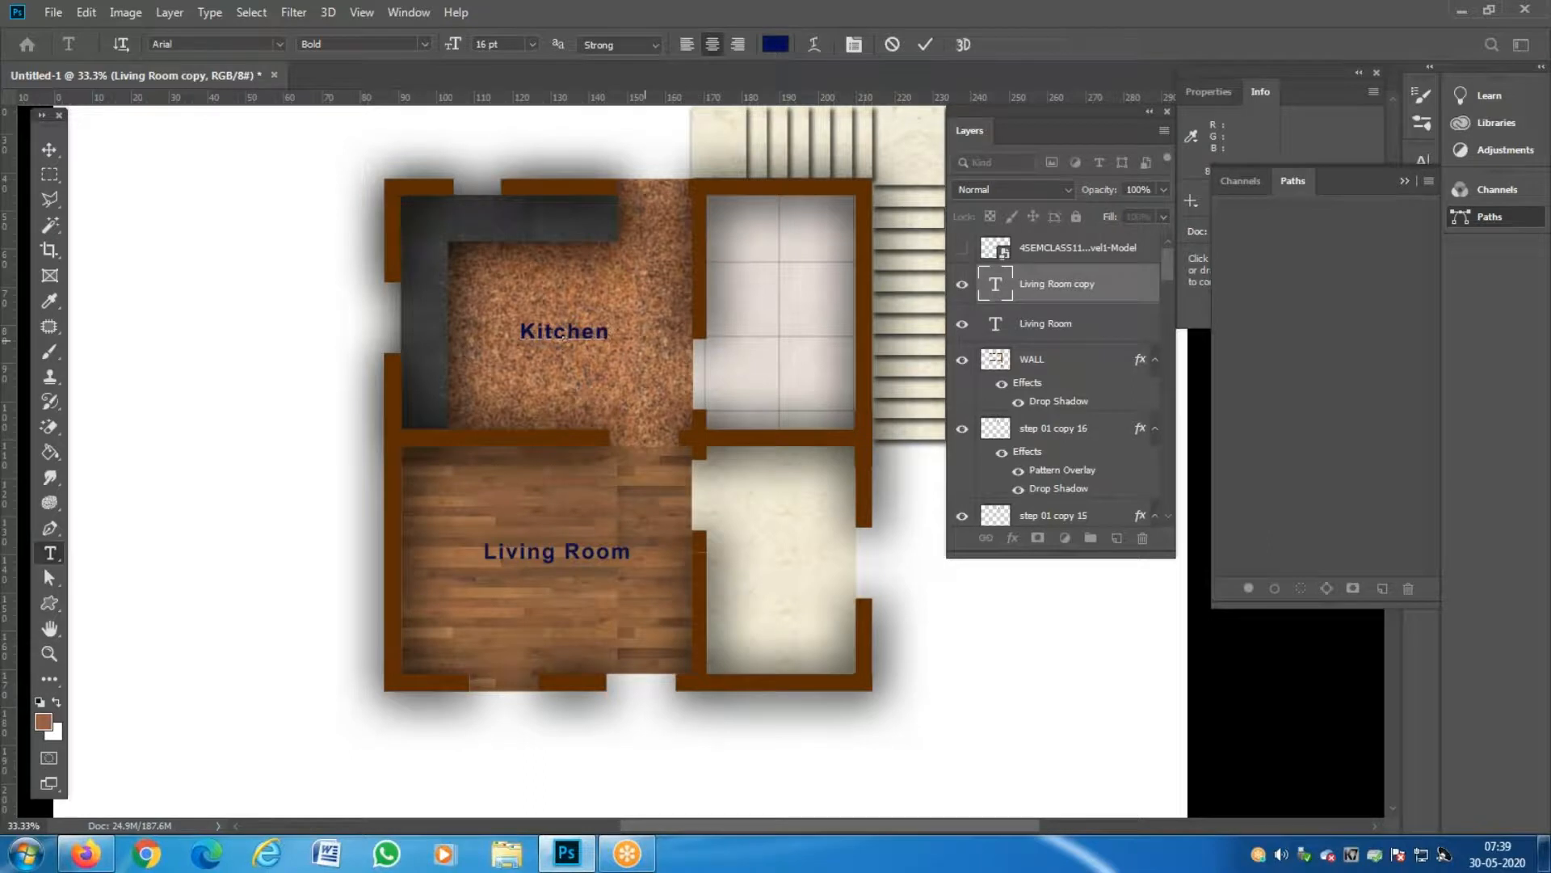
{"action": "left_click", "coordinate": [50, 149]}
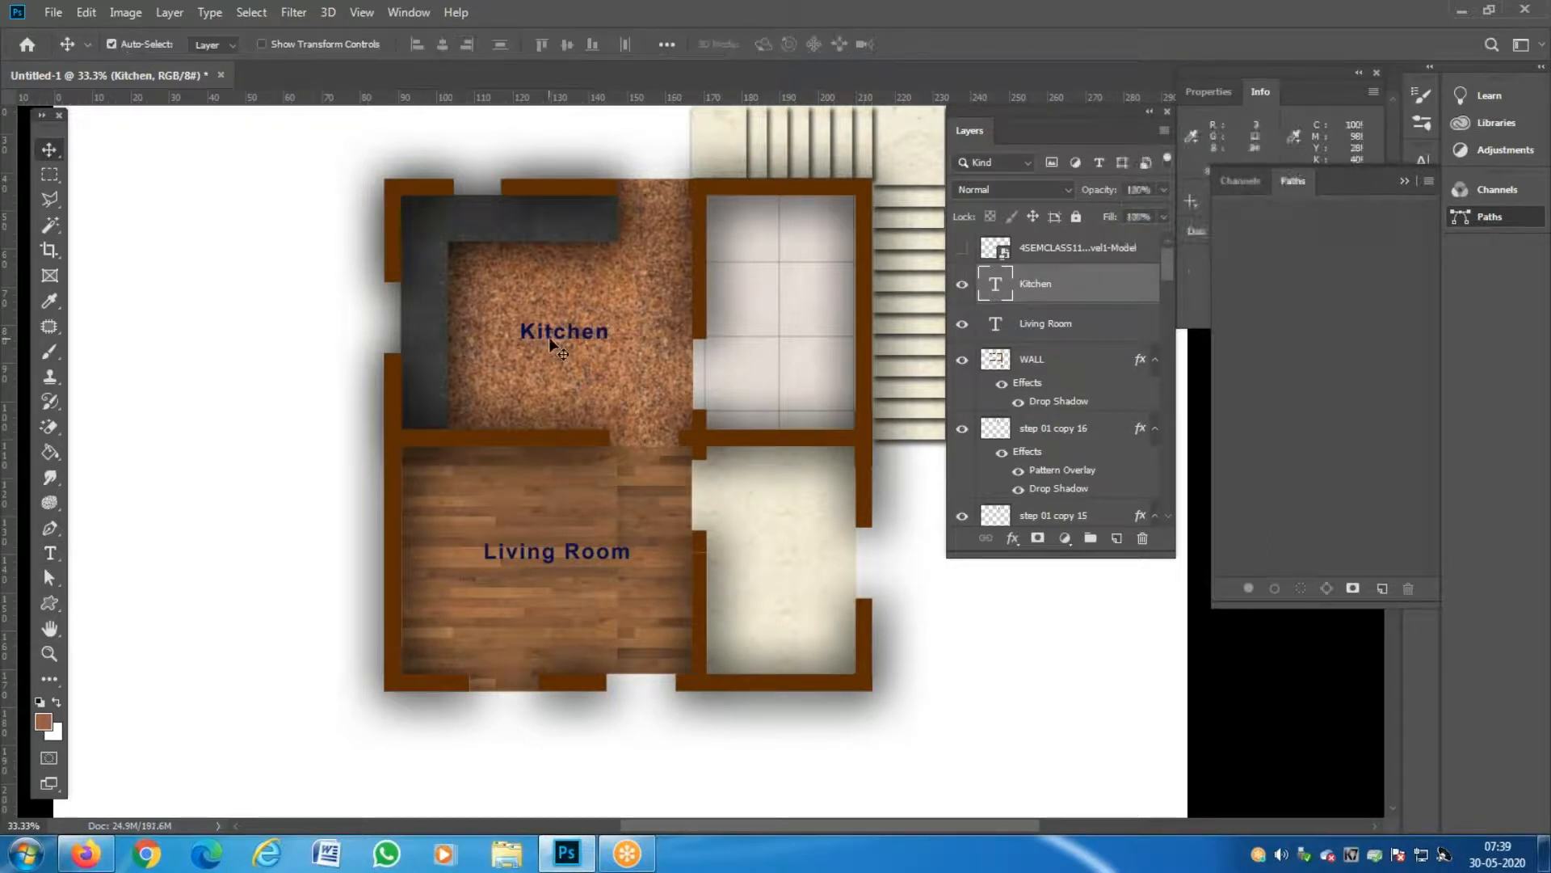
Duplicate the Kitchen label into the tiled room beside it and change the copy's text to "Toilet".
{"action": "left_click_drag", "start_coordinate": [560, 334], "coordinate": [780, 331]}
{"action": "key", "text": "t"}
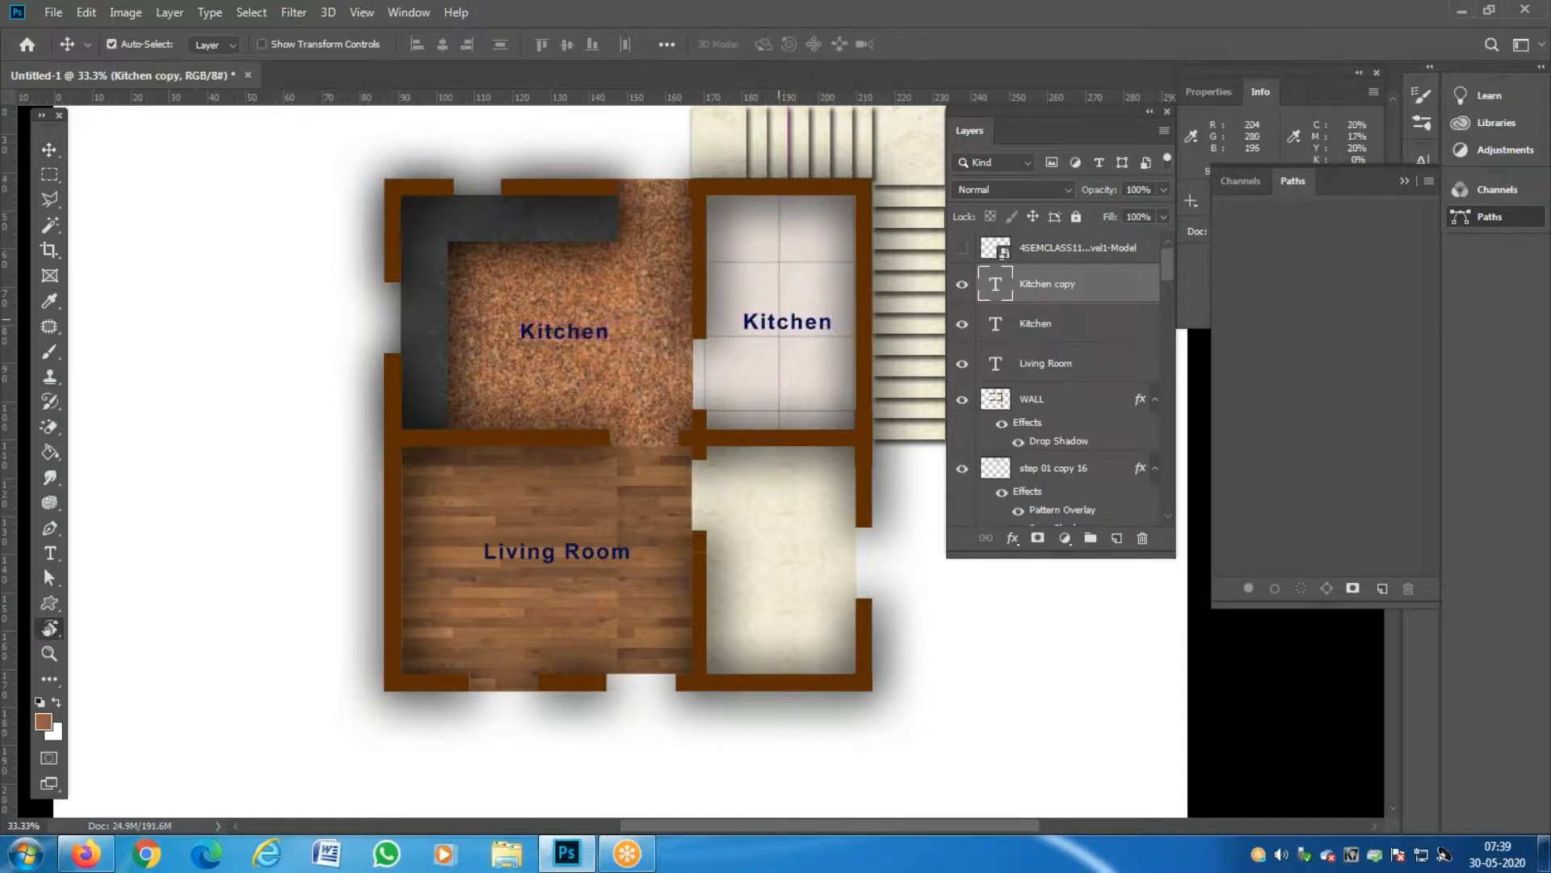
{"action": "double_click", "coordinate": [790, 324]}
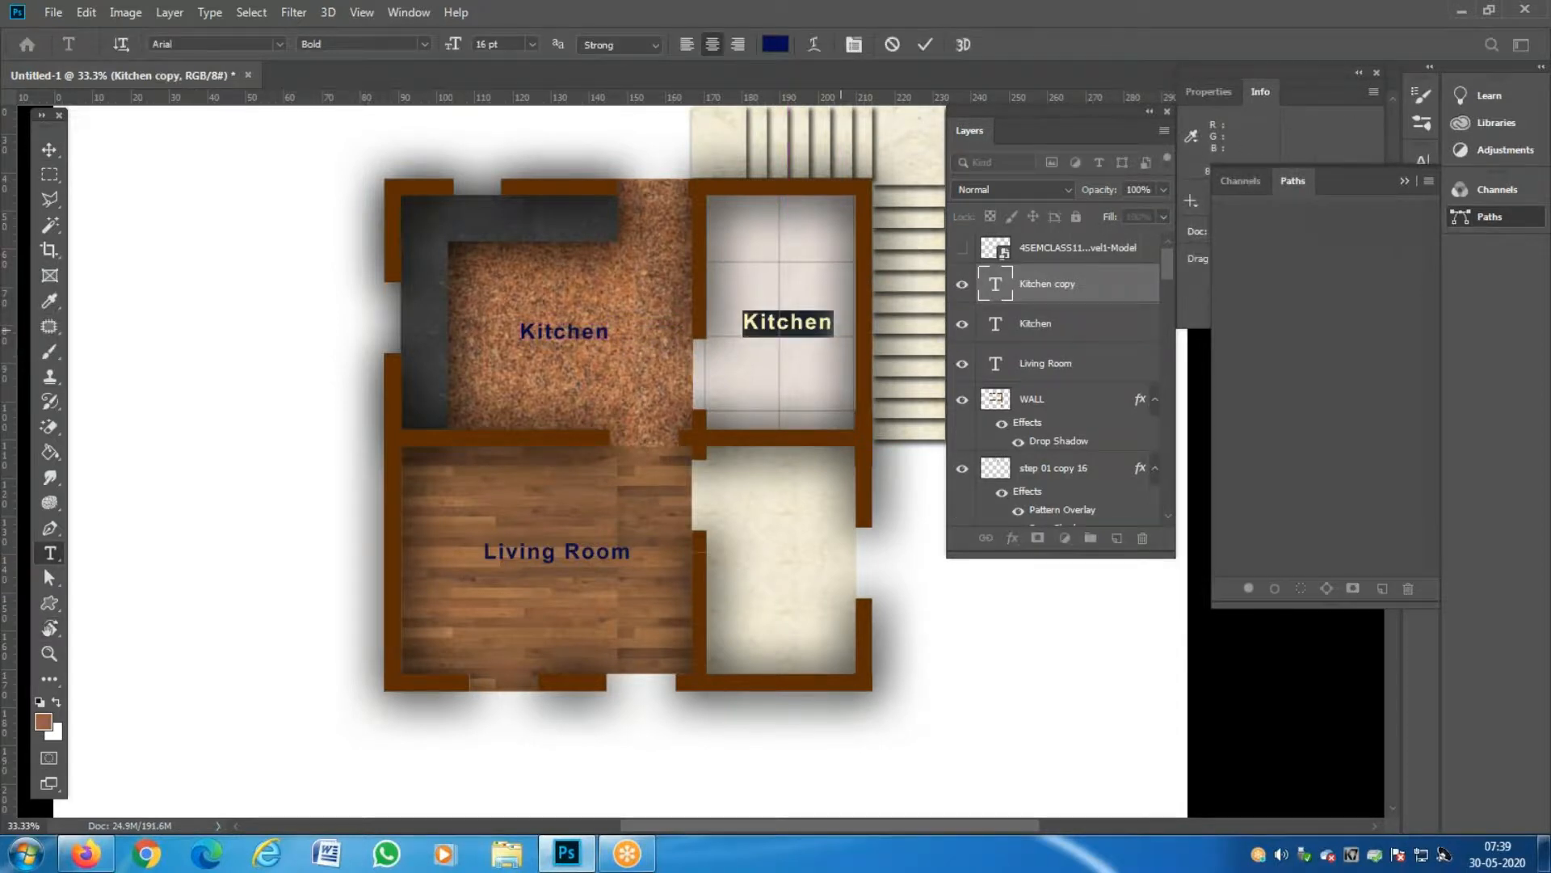
{"action": "type", "text": "Toilet"}
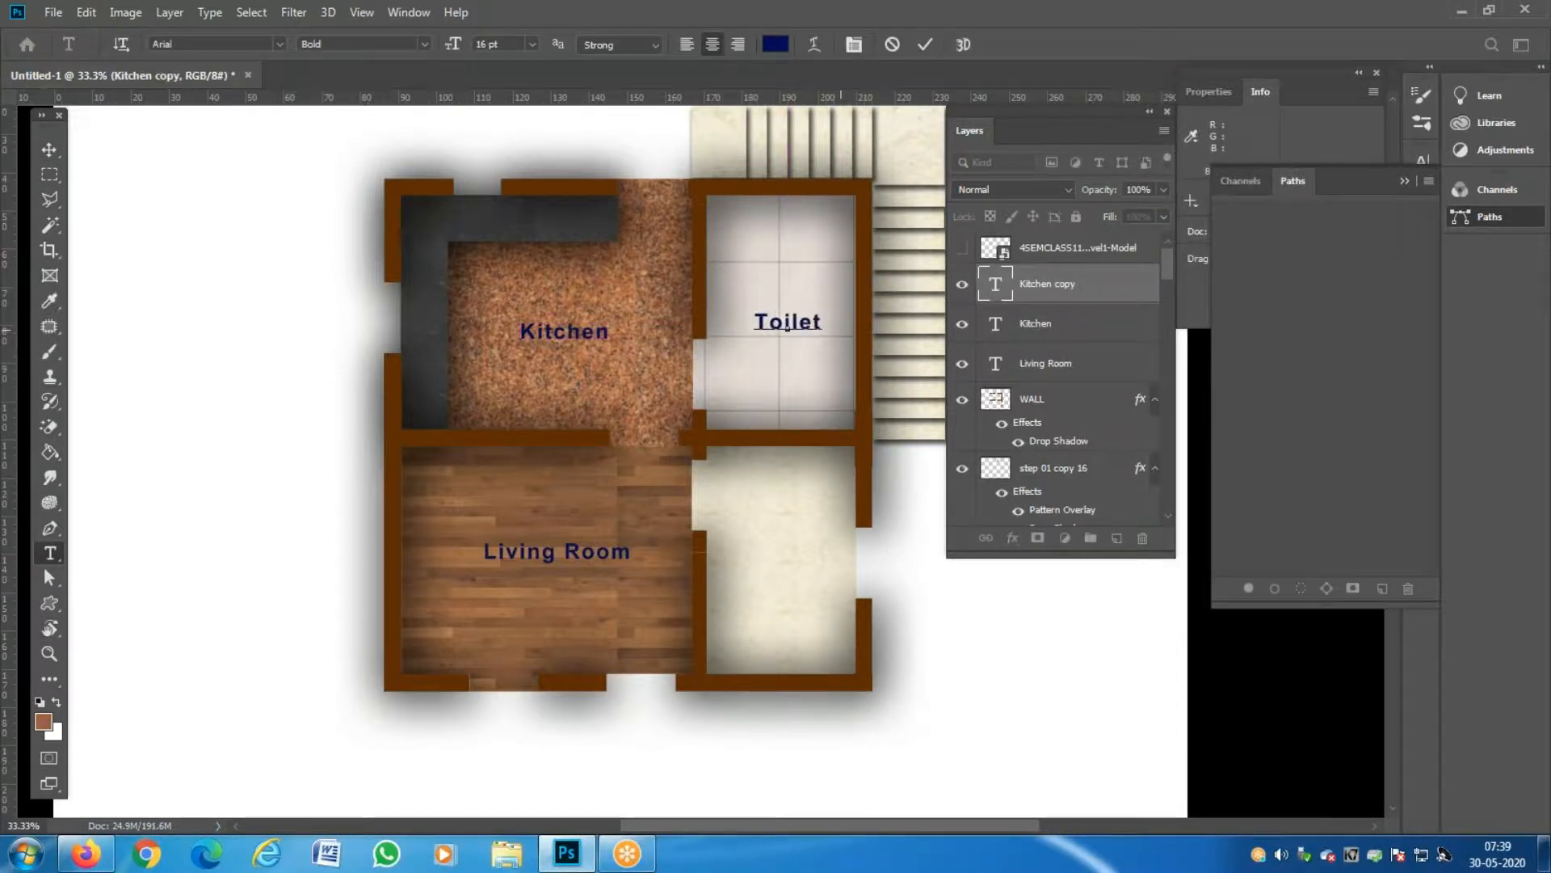
{"action": "key", "text": "ctrl+Return"}
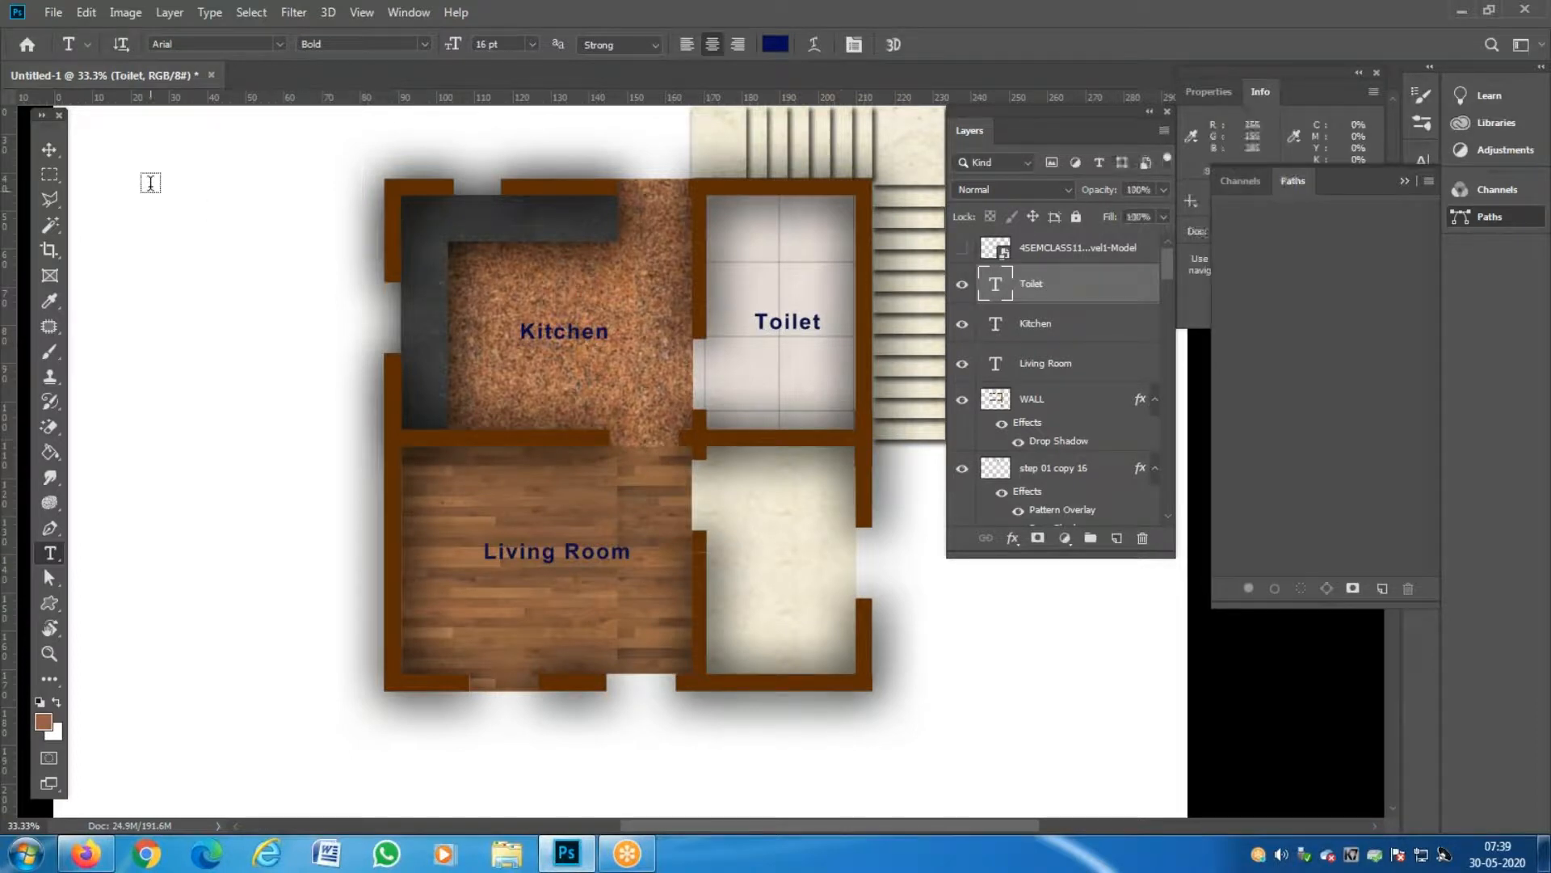
{"action": "left_click", "coordinate": [55, 160]}
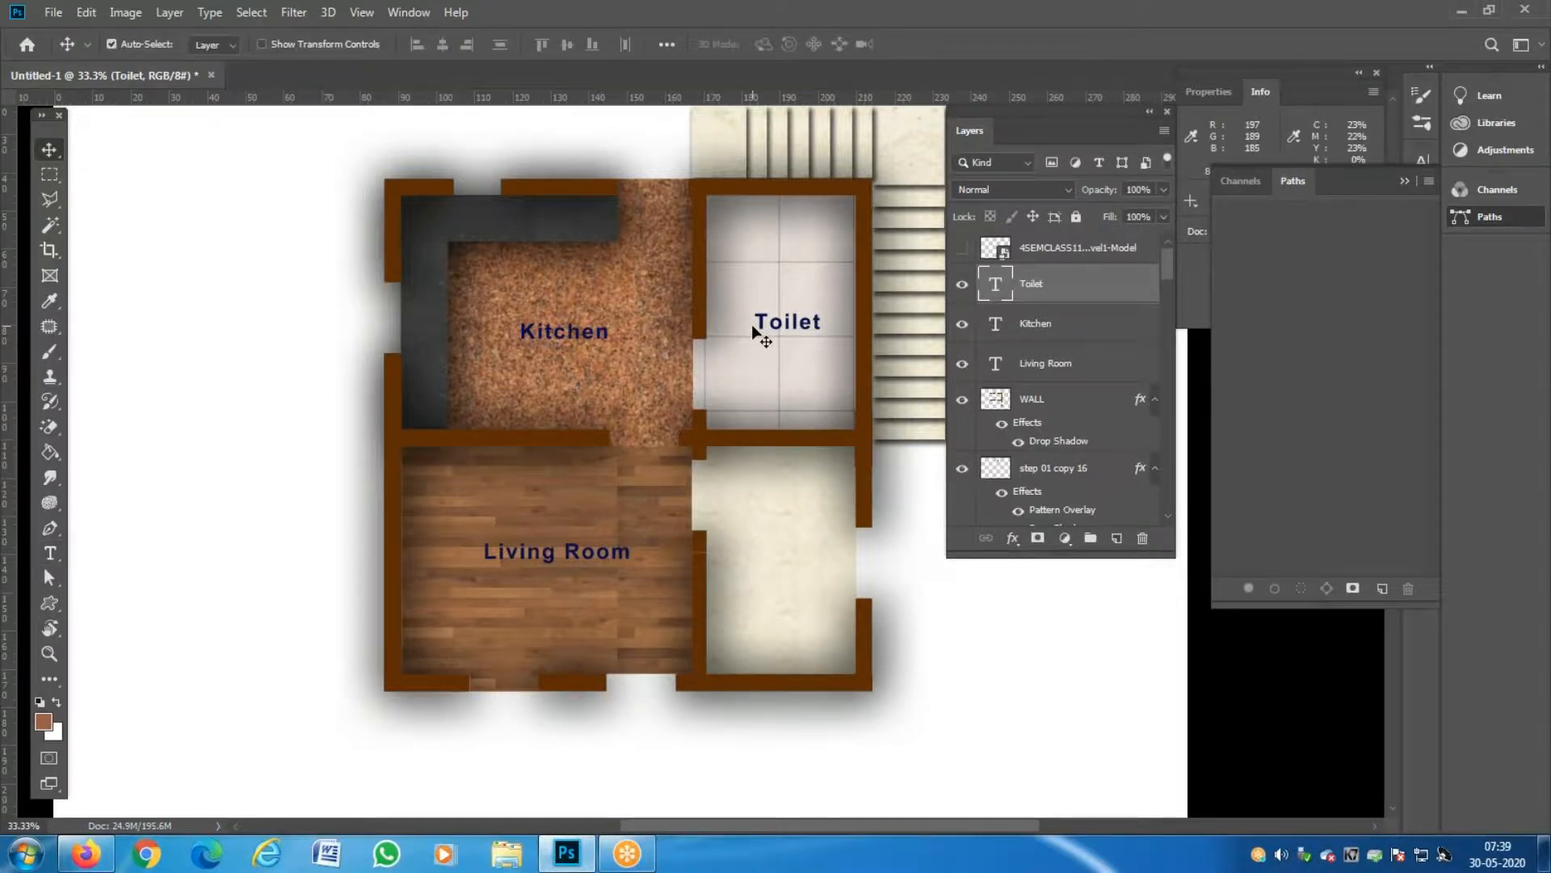
Duplicate the Toilet label into the marble-floored room below it and change the copy's text to "Study".
{"action": "left_click_drag", "start_coordinate": [765, 324], "coordinate": [772, 328]}
{"action": "left_click_drag", "start_coordinate": [780, 509], "coordinate": [776, 552]}
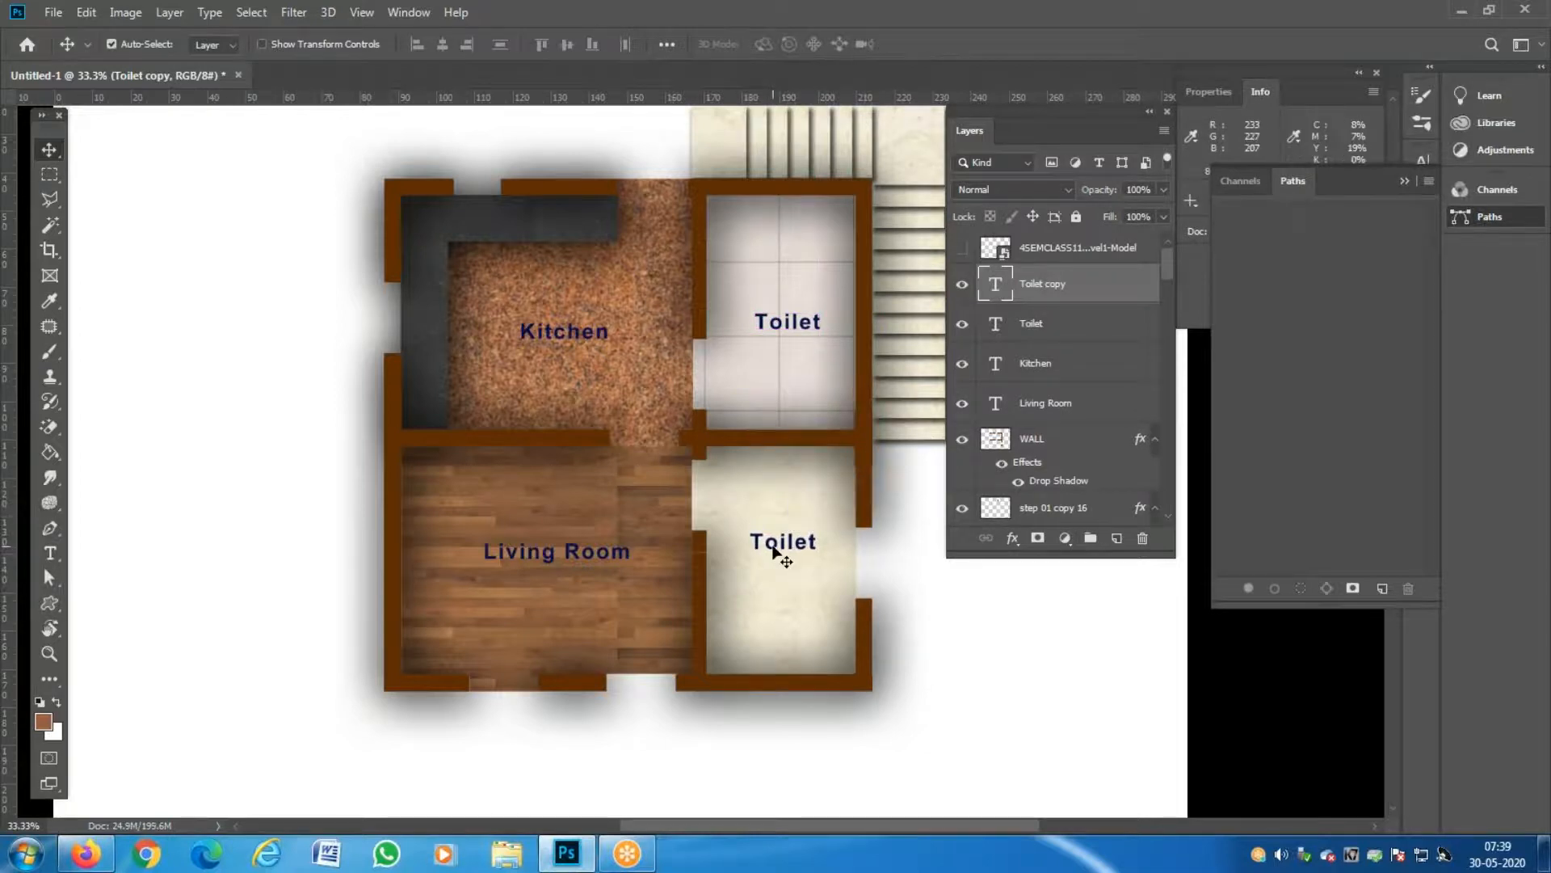
{"action": "key", "text": "t"}
{"action": "left_click", "coordinate": [787, 545]}
{"action": "key", "text": "ctrl+a"}
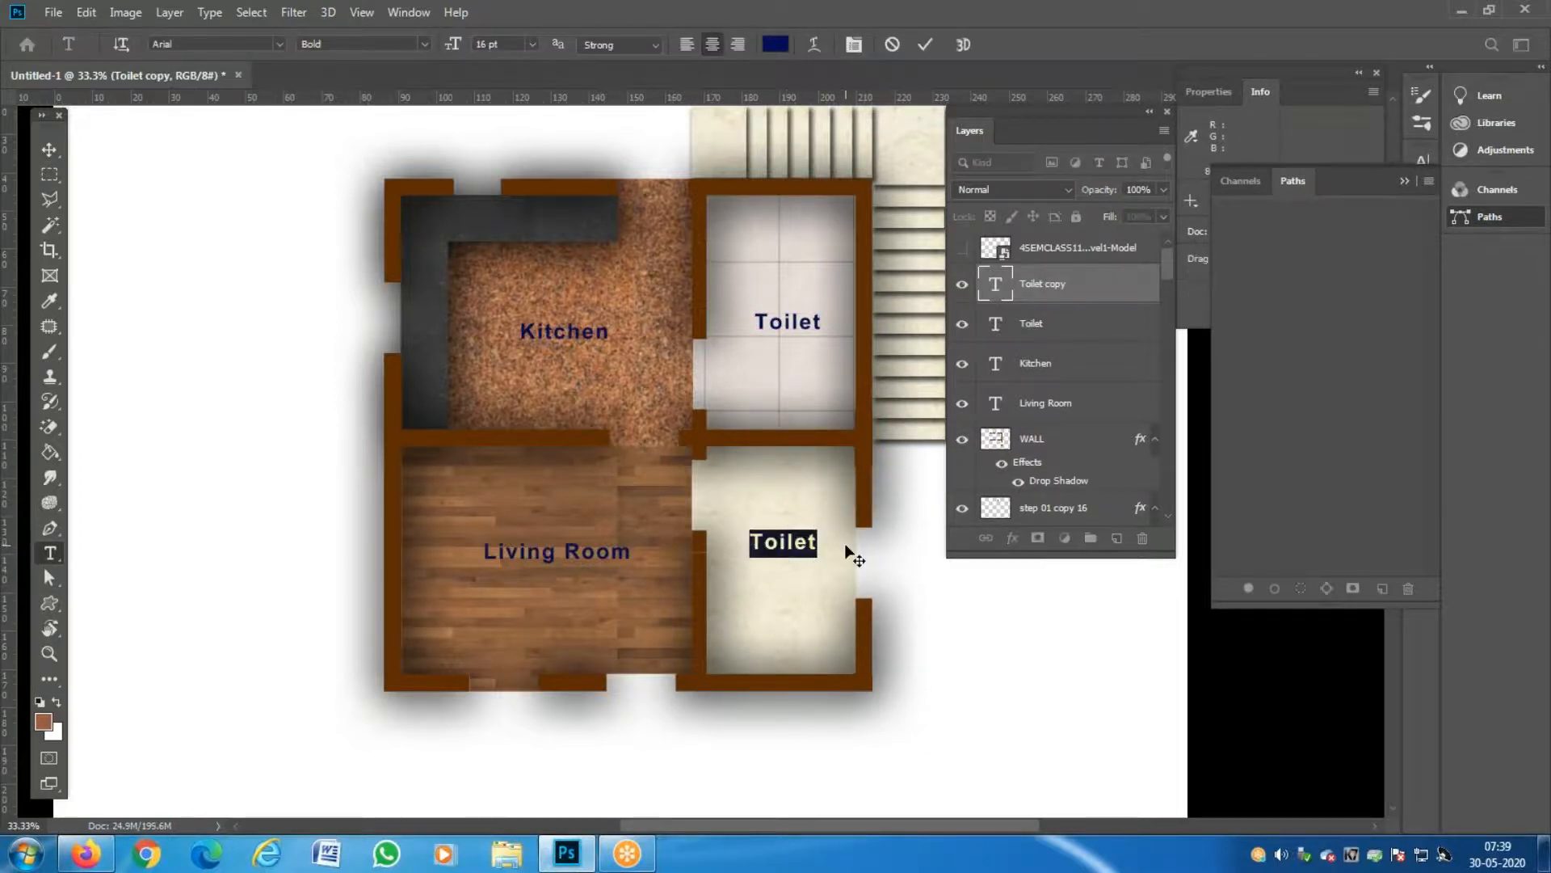
{"action": "key", "text": "BackSpace"}
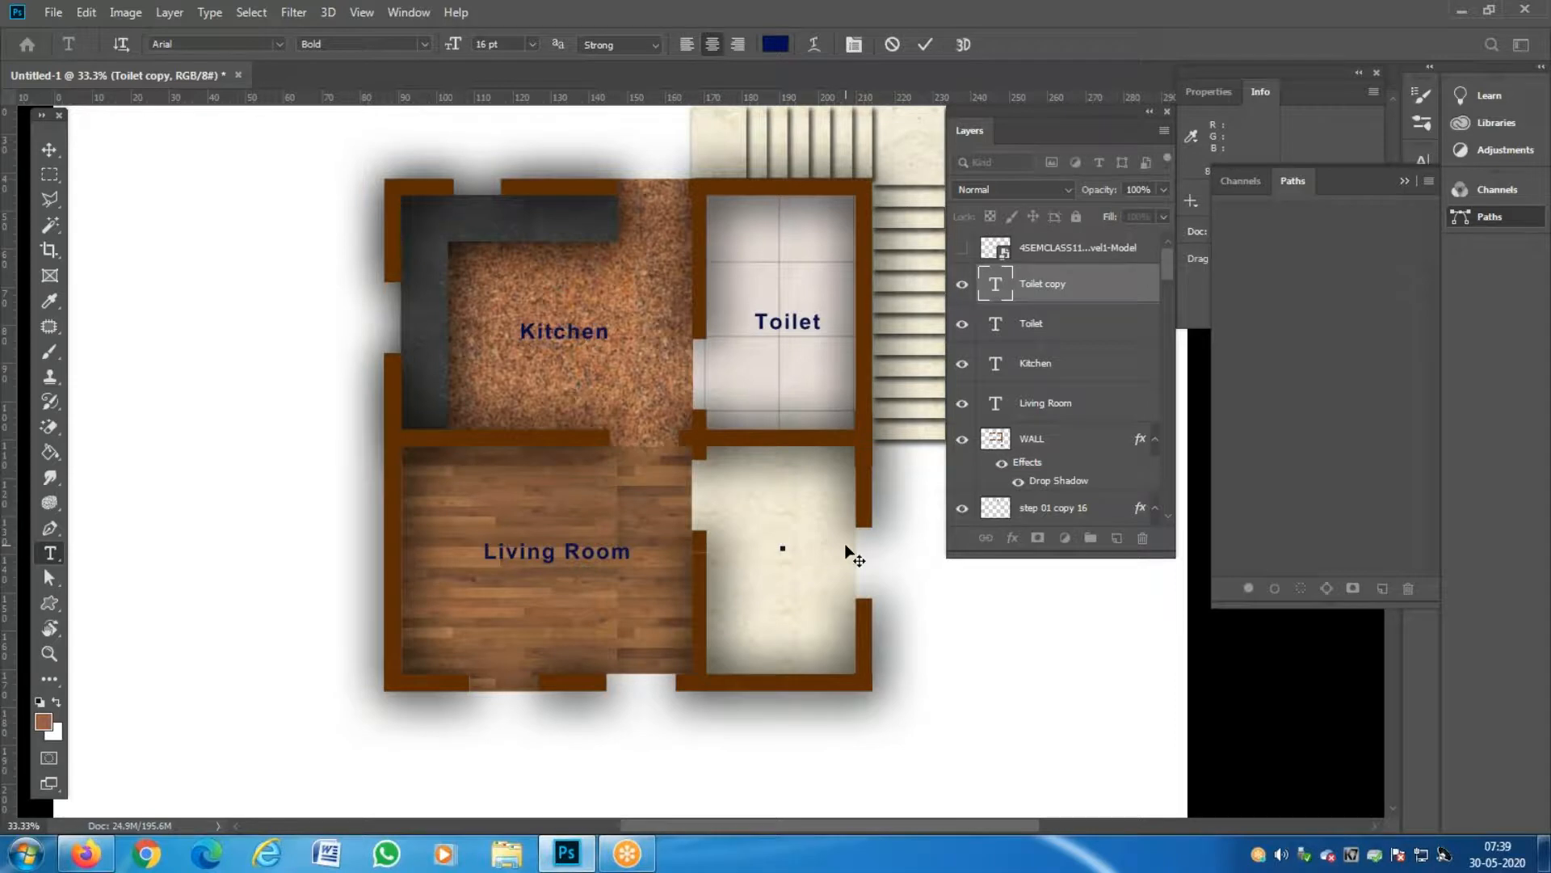
{"action": "type", "text": "Study"}
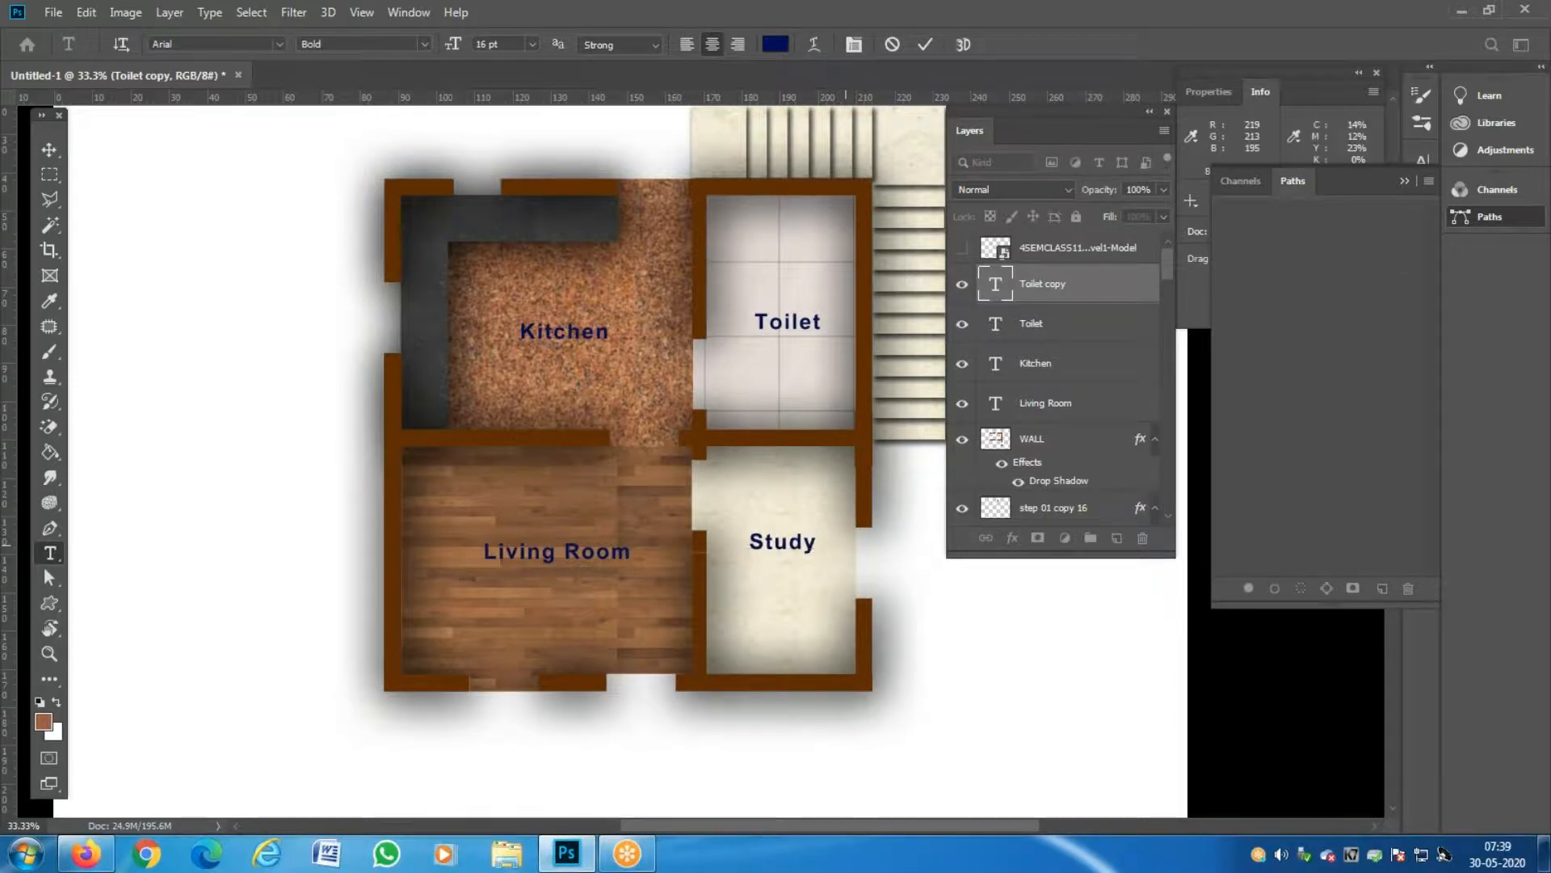
{"action": "key", "text": "ctrl+Return"}
Examine the labelled rooms and the outer edges of the exterior stair across the rendered plan.
{"action": "key", "text": "z"}
{"action": "left_click", "coordinate": [556, 521], "text": "alt"}
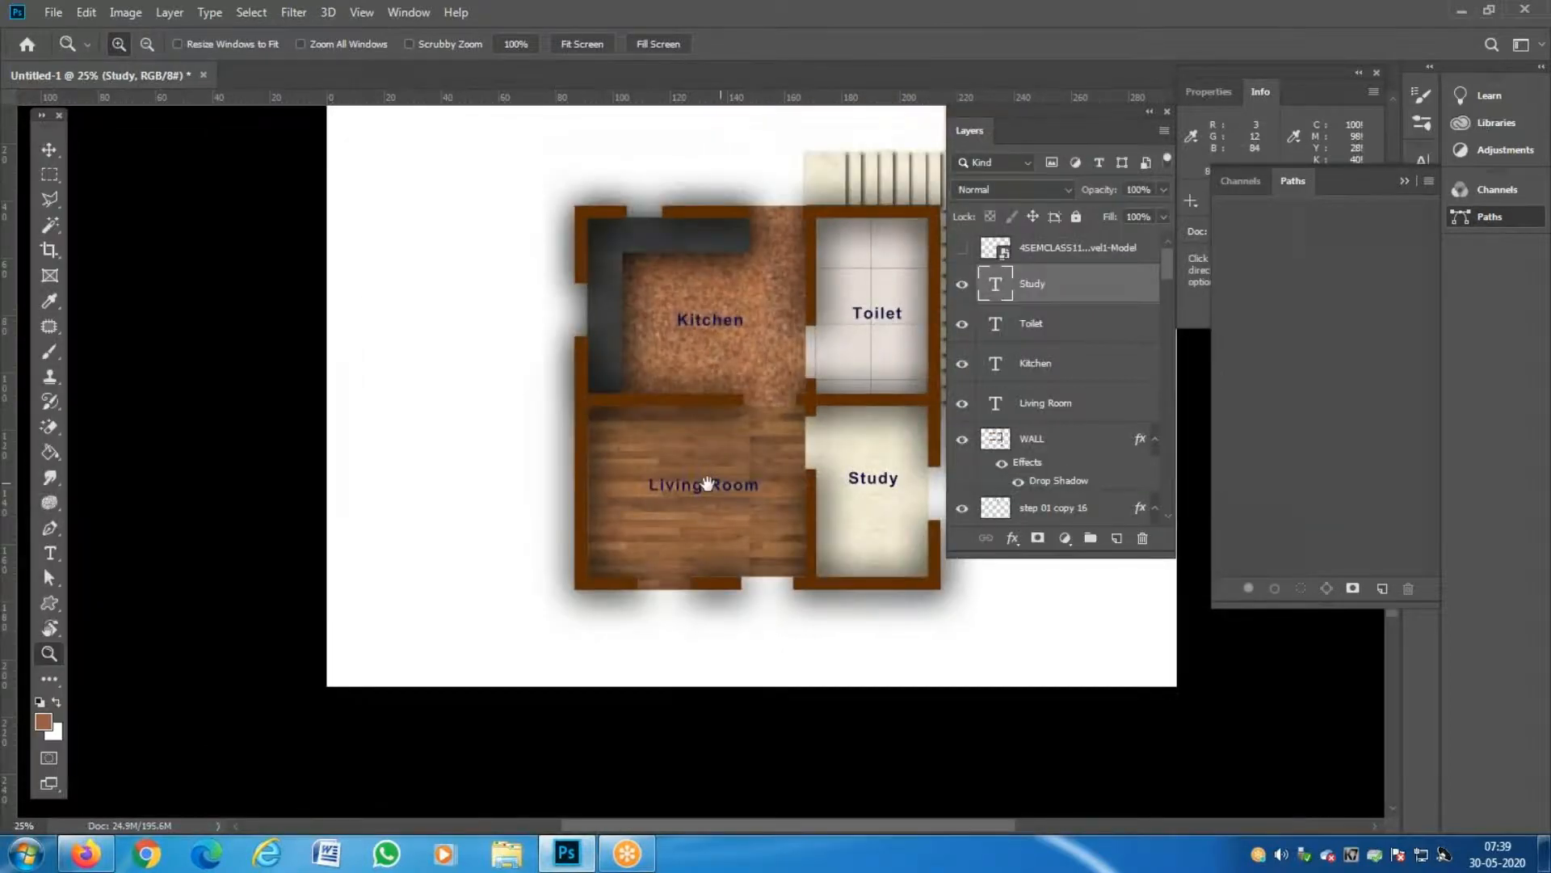
{"action": "left_click_drag", "start_coordinate": [706, 482], "coordinate": [452, 487]}
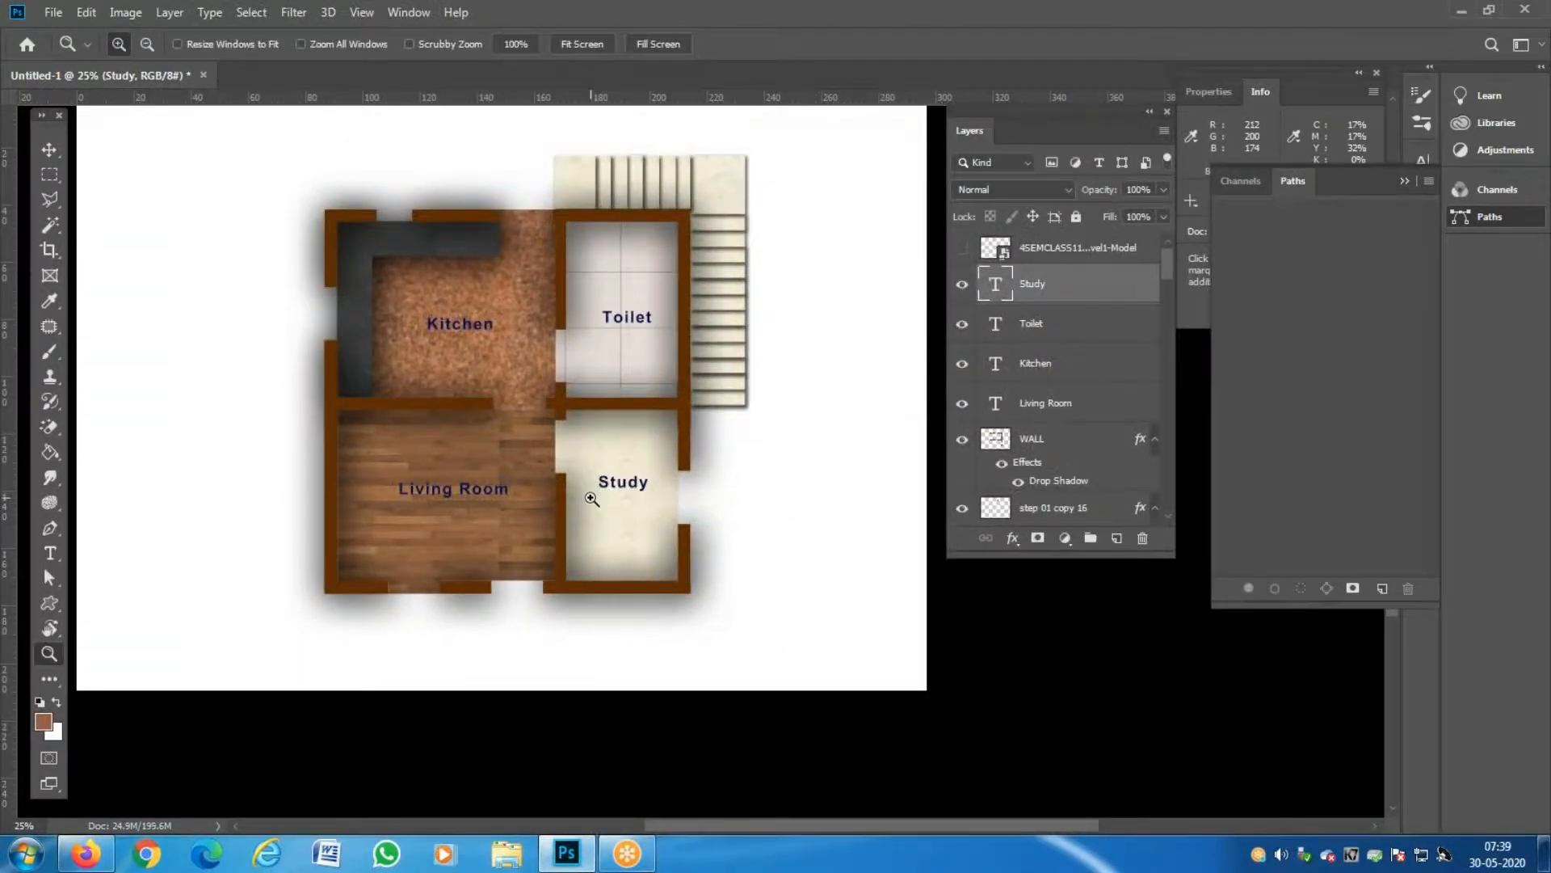
{"action": "left_click", "coordinate": [581, 538]}
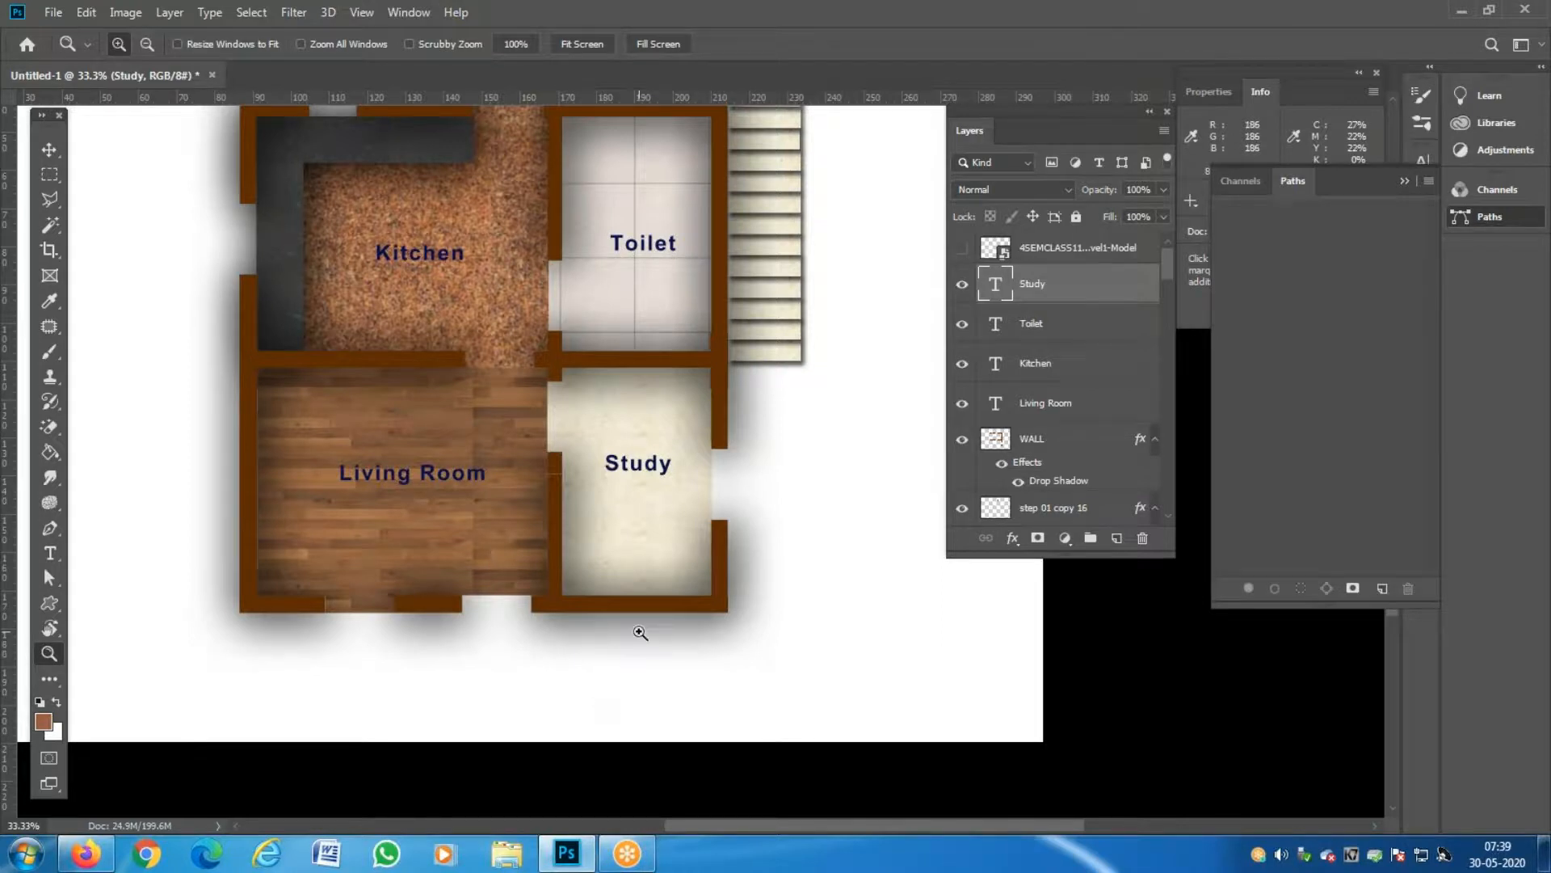
{"action": "left_click", "coordinate": [589, 312], "text": "alt"}
{"action": "left_click", "coordinate": [656, 353]}
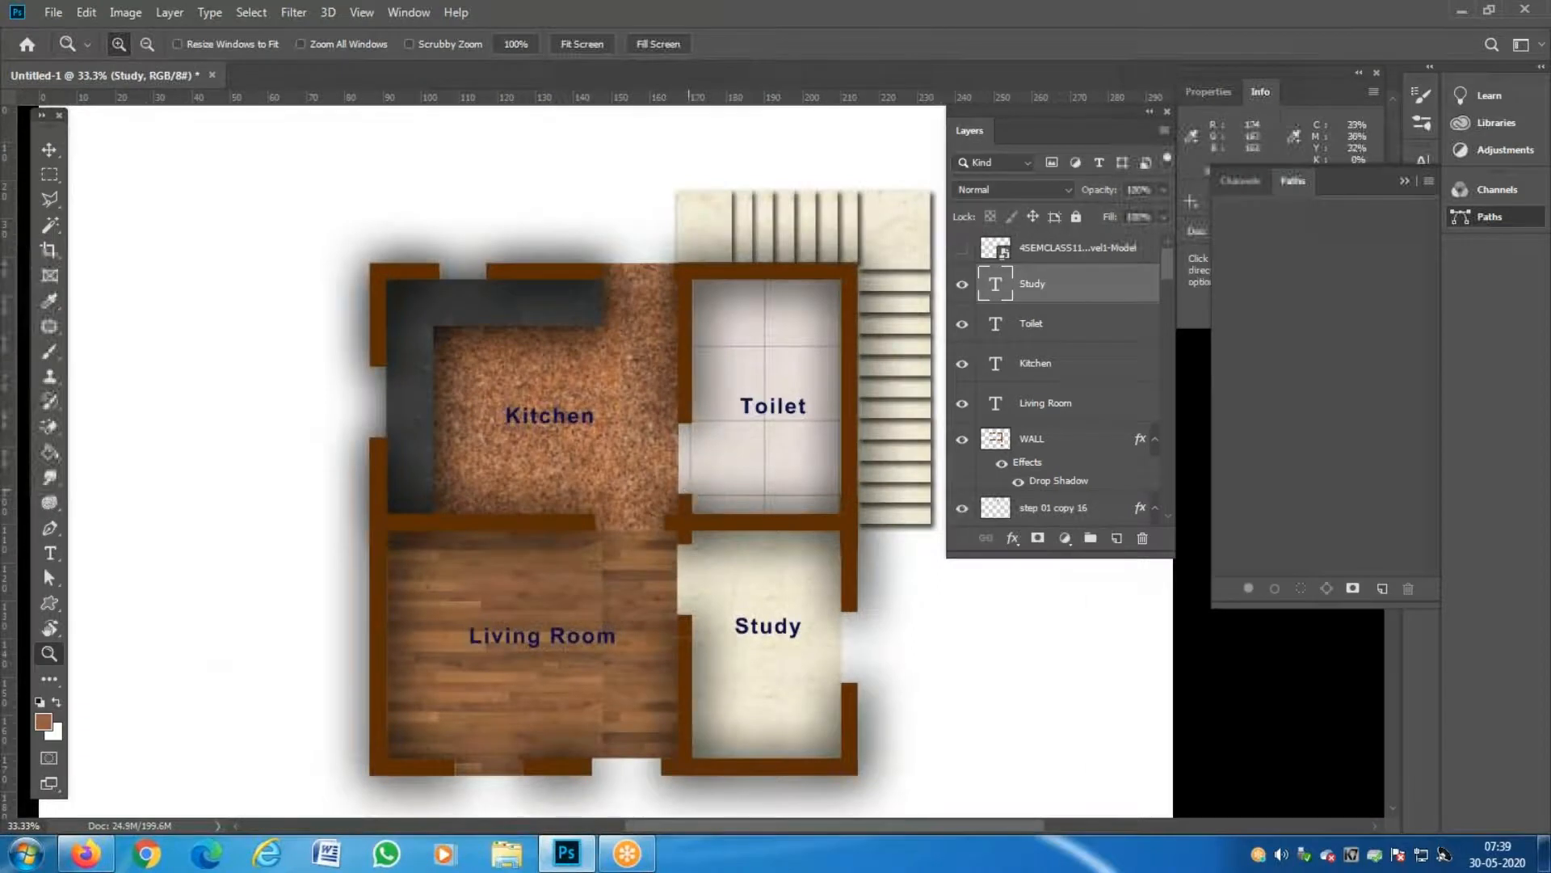
{"action": "left_click_drag", "start_coordinate": [686, 491], "coordinate": [571, 391]}
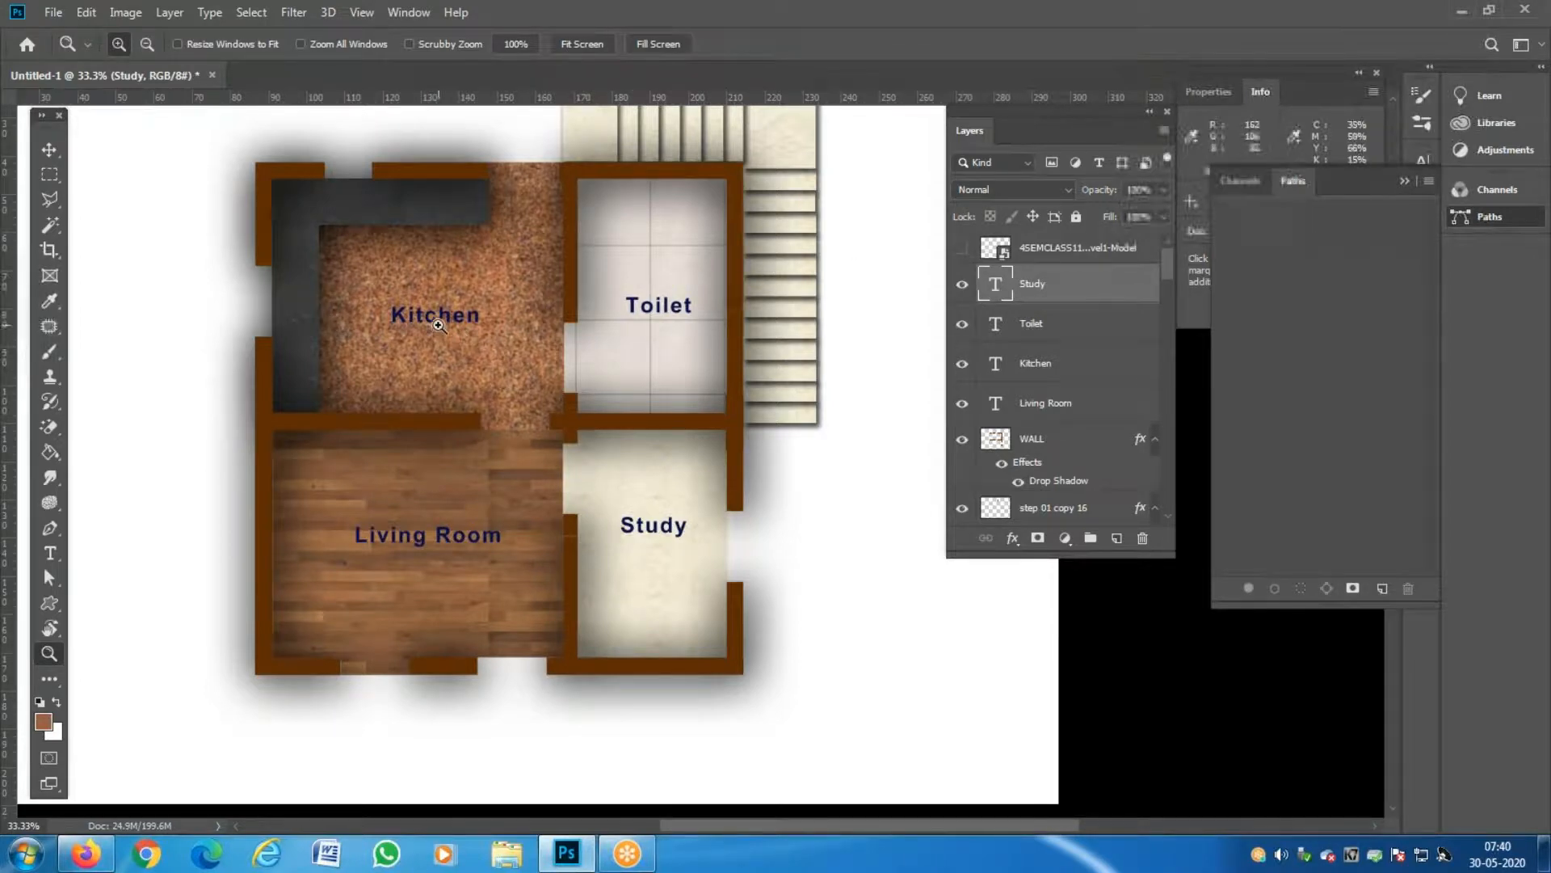
{"action": "left_click", "coordinate": [739, 352]}
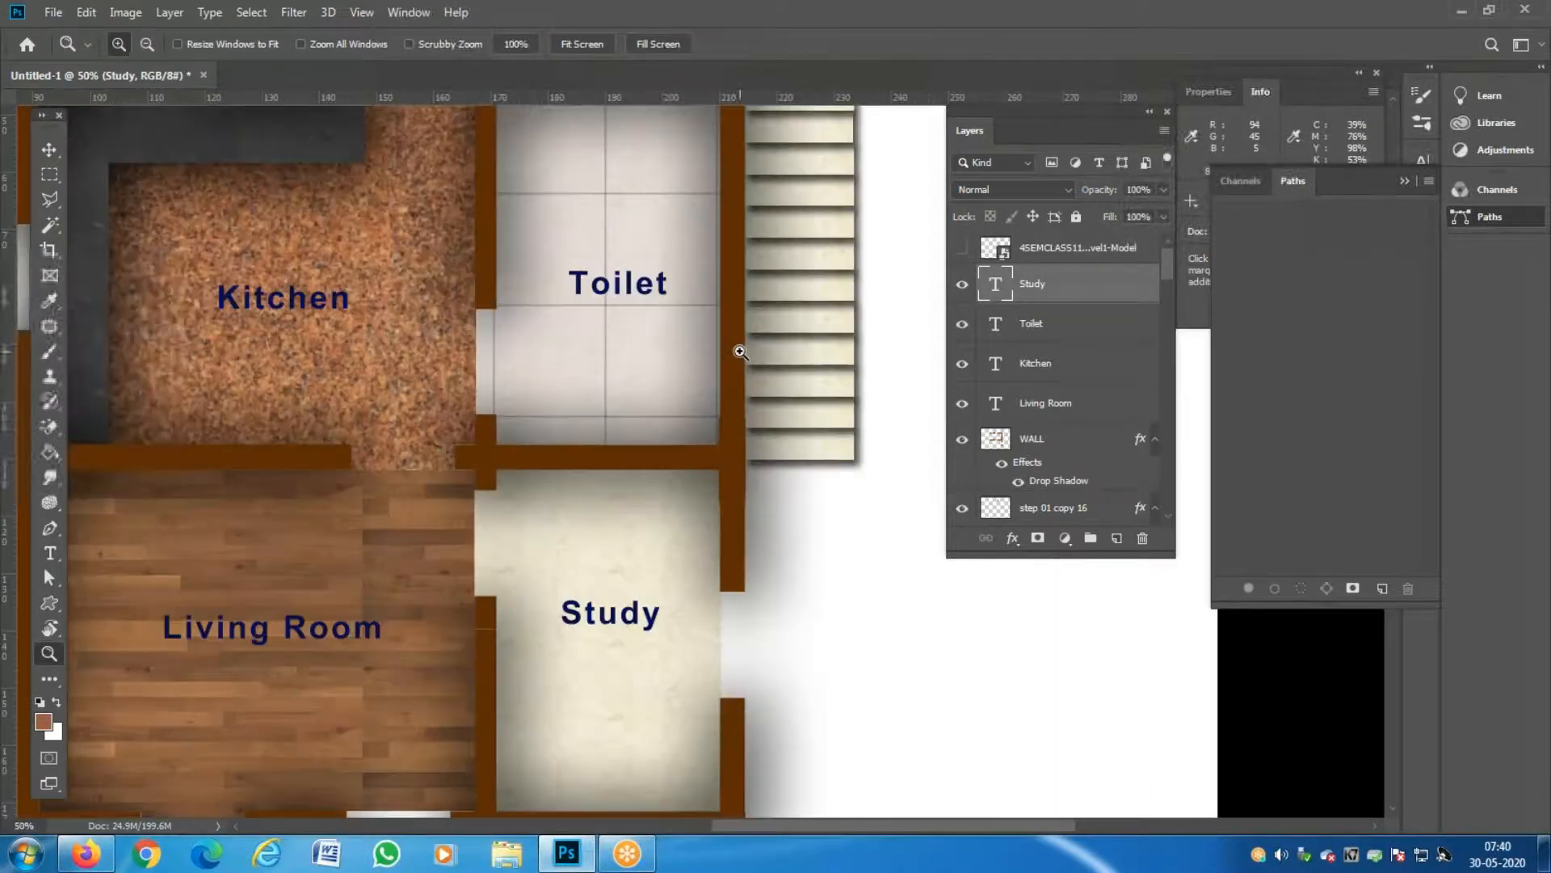
{"action": "scroll", "coordinate": [705, 388], "scroll_direction": "up", "scroll_amount": 4}
{"action": "left_click", "coordinate": [620, 391], "text": "alt"}
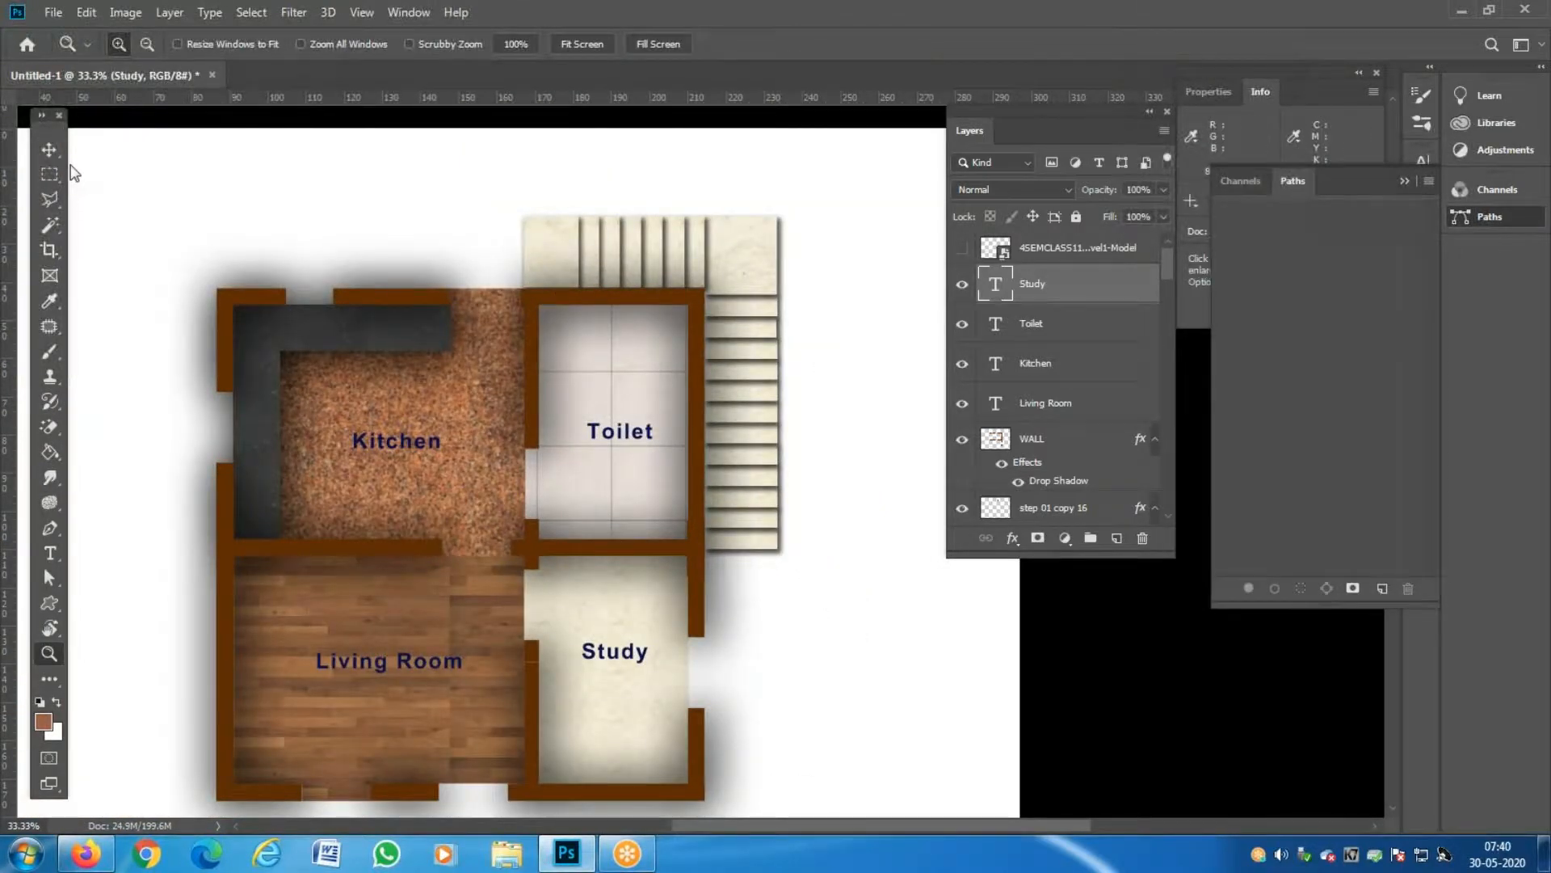
Make a thin rectangular selection along the stair's short end beside the kitchen and add a new layer named "railing".
{"action": "left_click", "coordinate": [51, 198]}
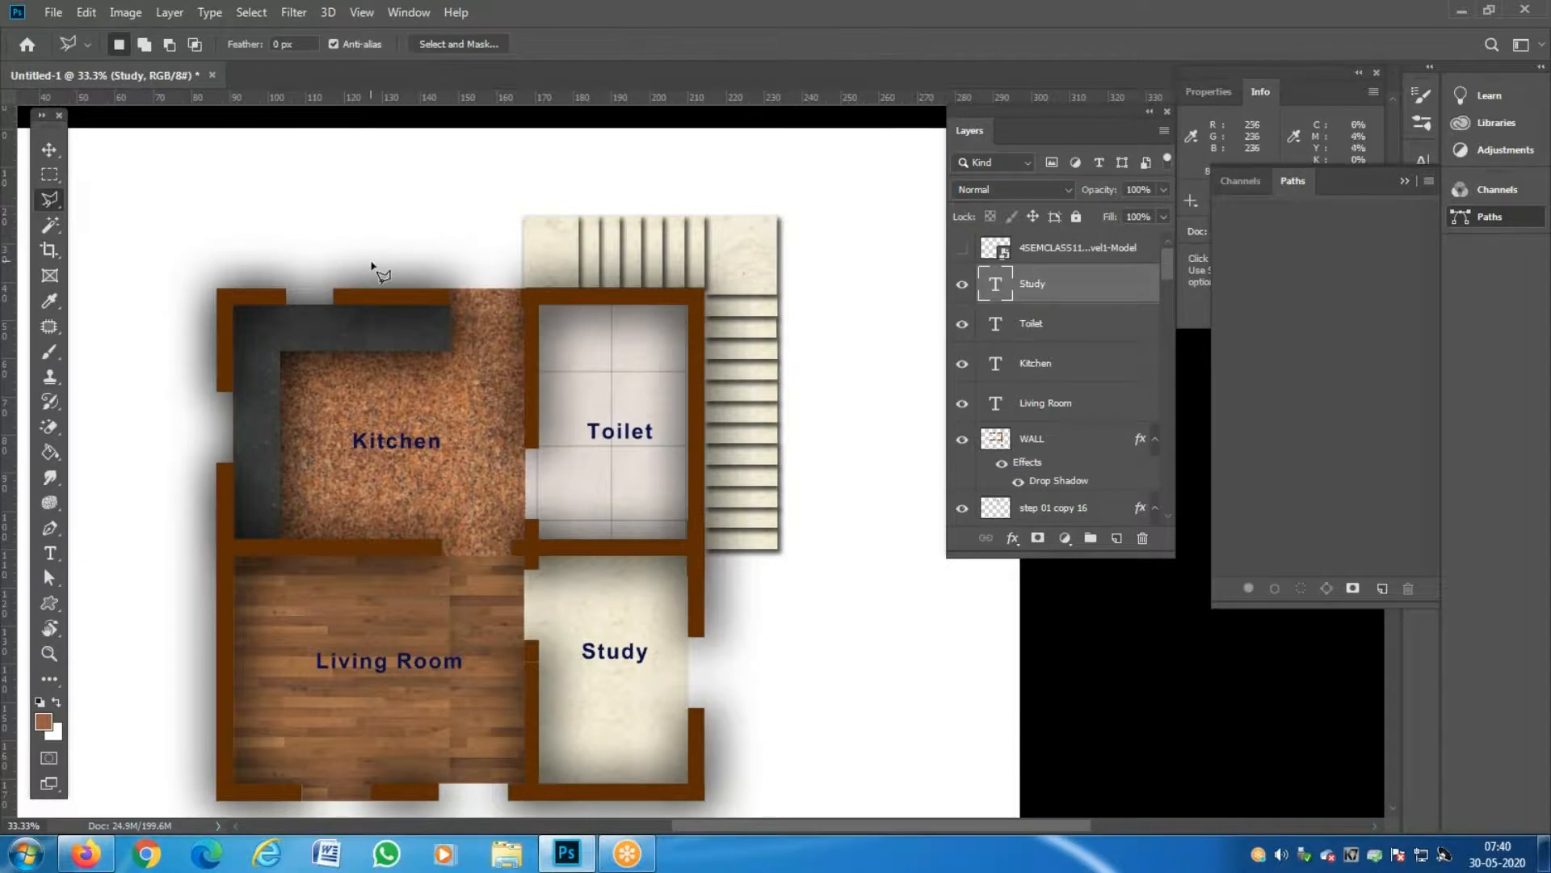
{"action": "left_click", "coordinate": [50, 174]}
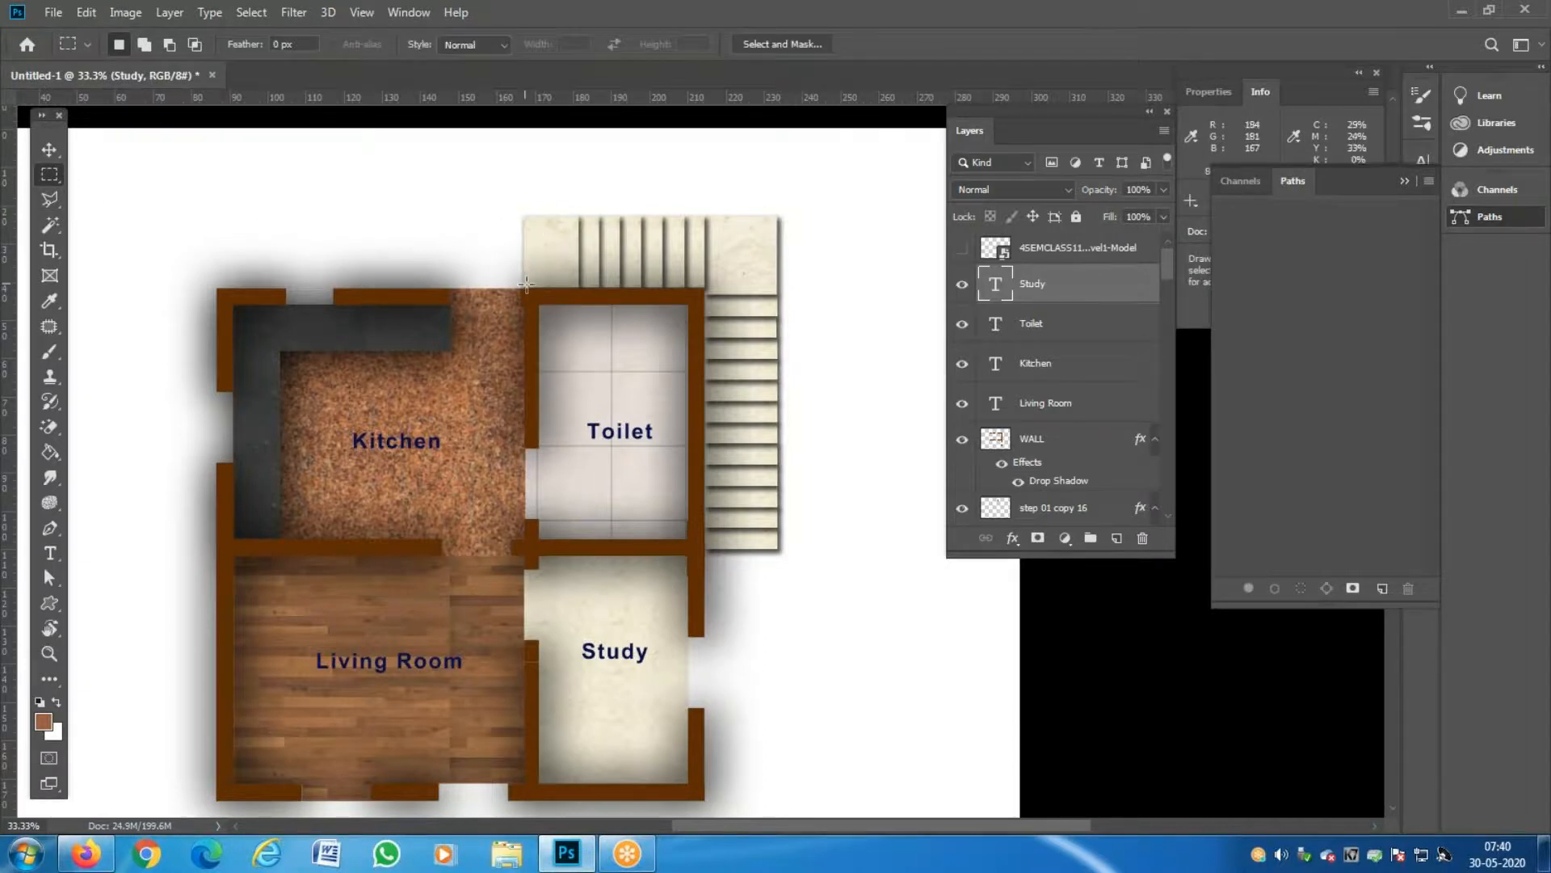
{"action": "left_click_drag", "start_coordinate": [524, 286], "coordinate": [512, 208]}
{"action": "left_click", "coordinate": [1116, 539]}
{"action": "double_click", "coordinate": [1040, 281]}
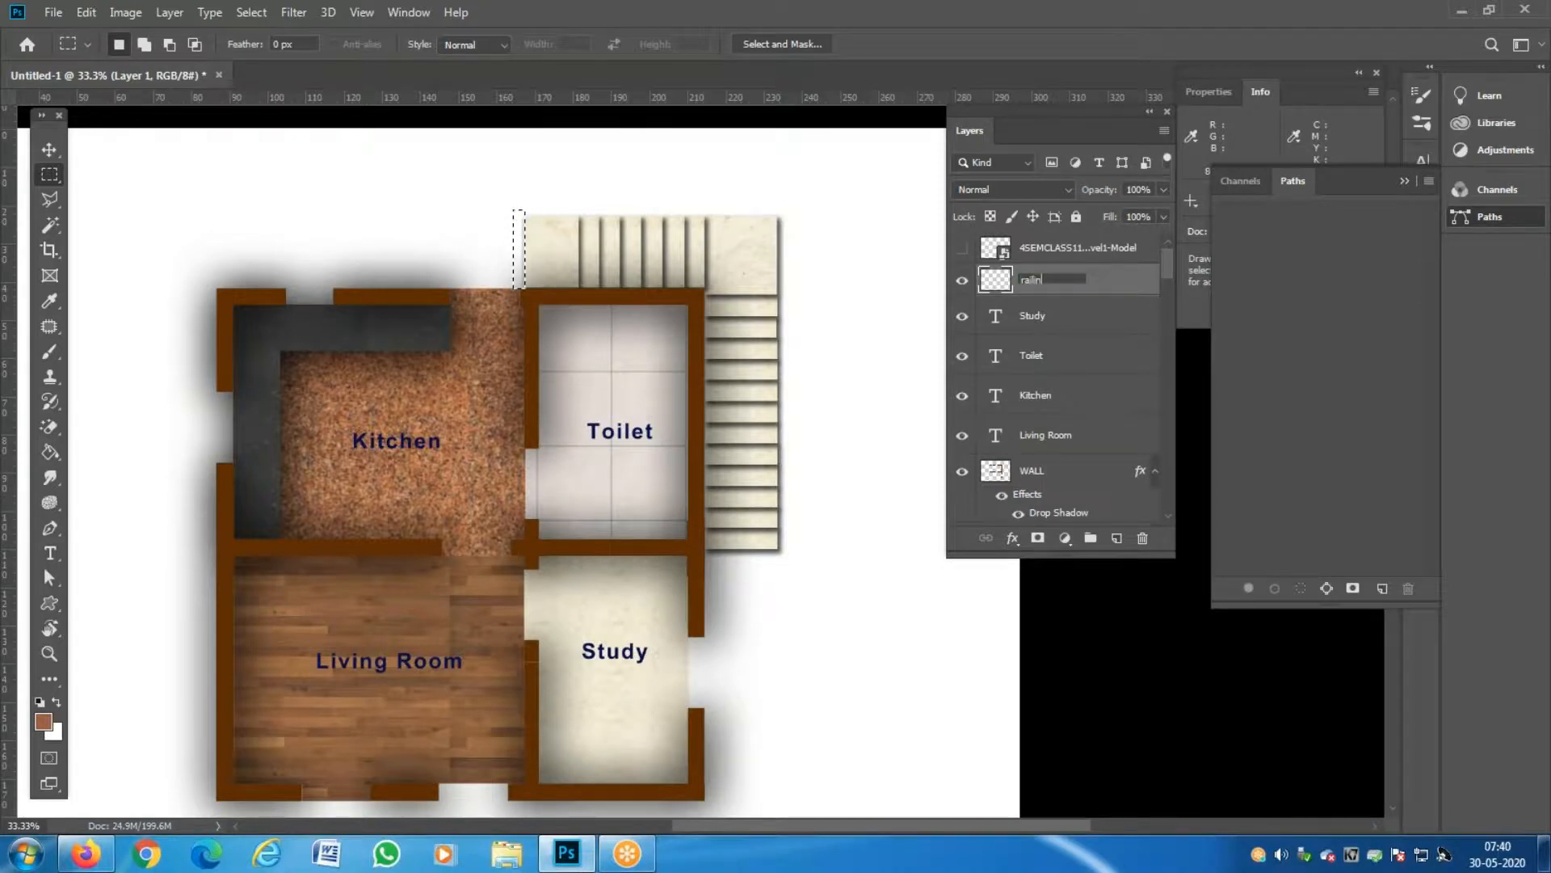
{"action": "type", "text": "railing"}
{"action": "key", "text": "Return"}
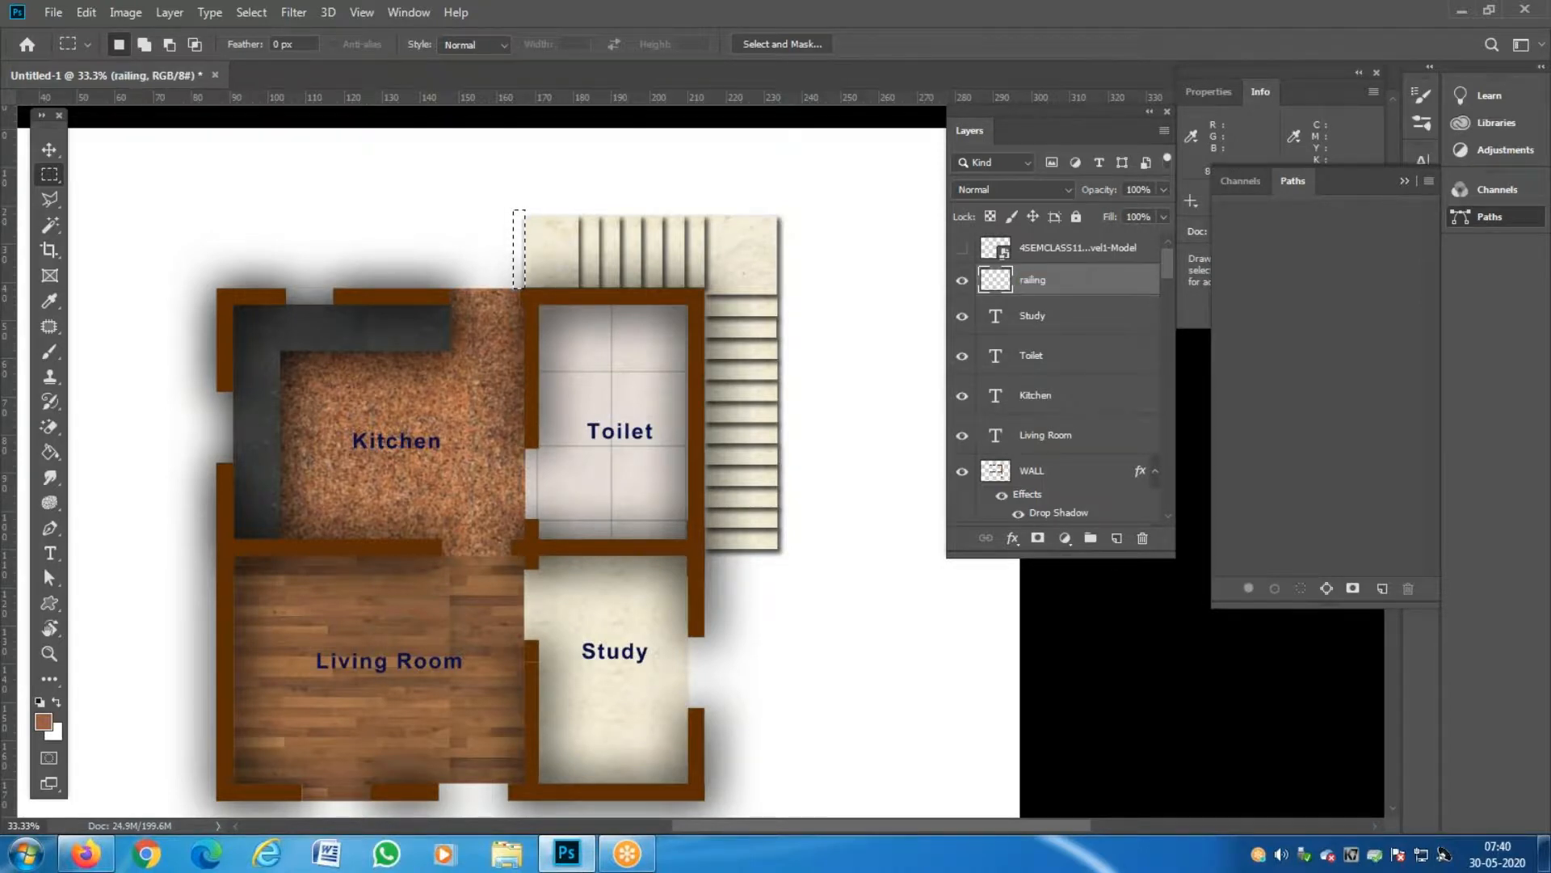
Extend the selection as a thin strip along both outer edges of the L-shaped stair and fill it with the brown foreground colour.
{"action": "key", "text": "shift"}
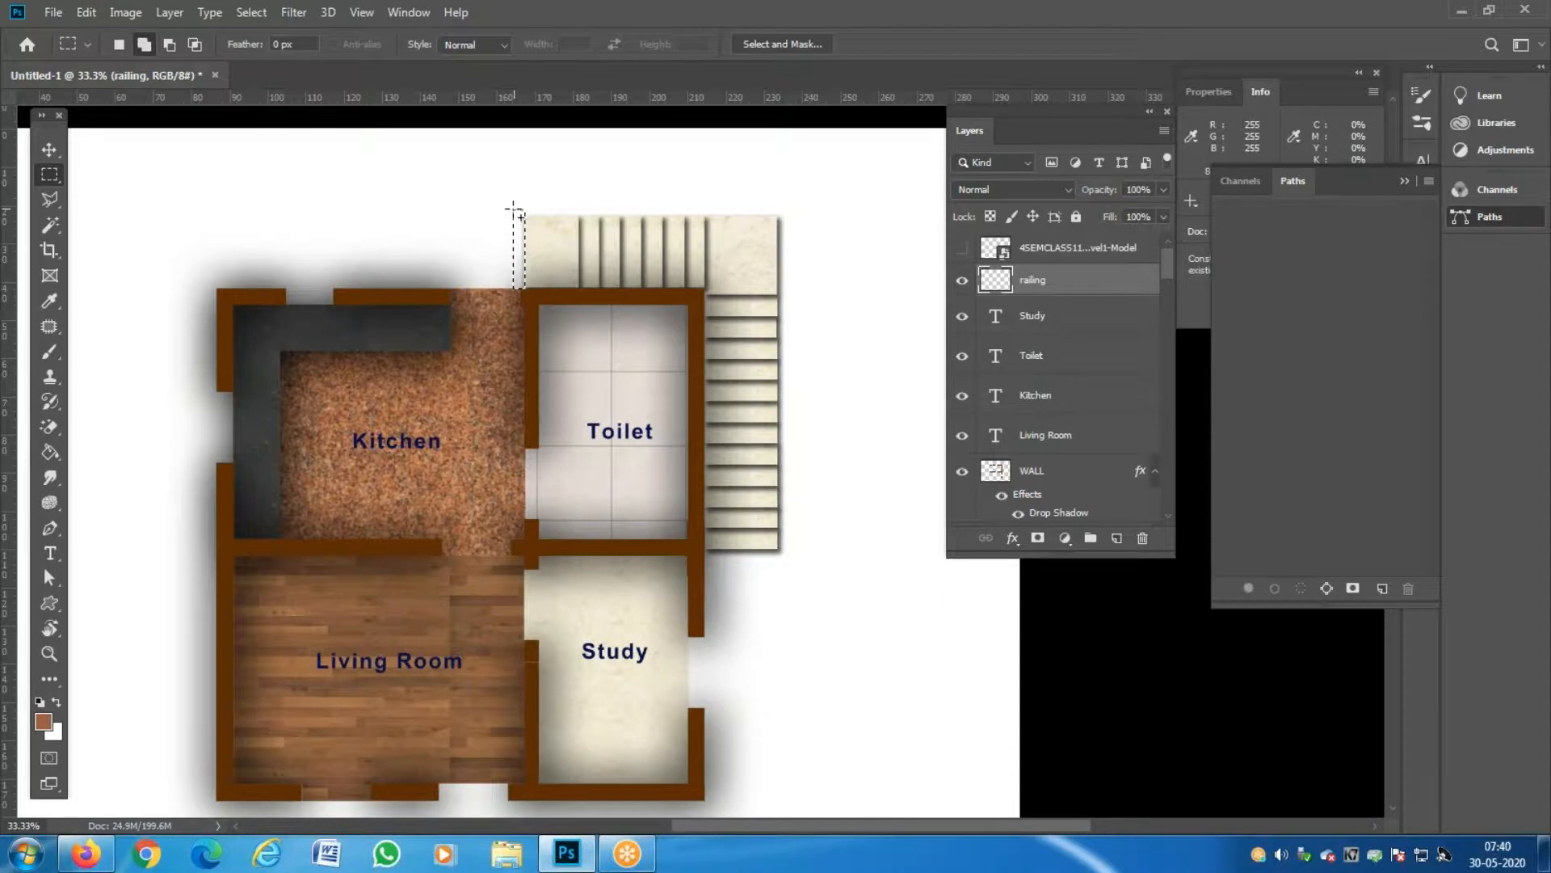
{"action": "left_click_drag", "start_coordinate": [792, 214], "coordinate": [790, 547]}
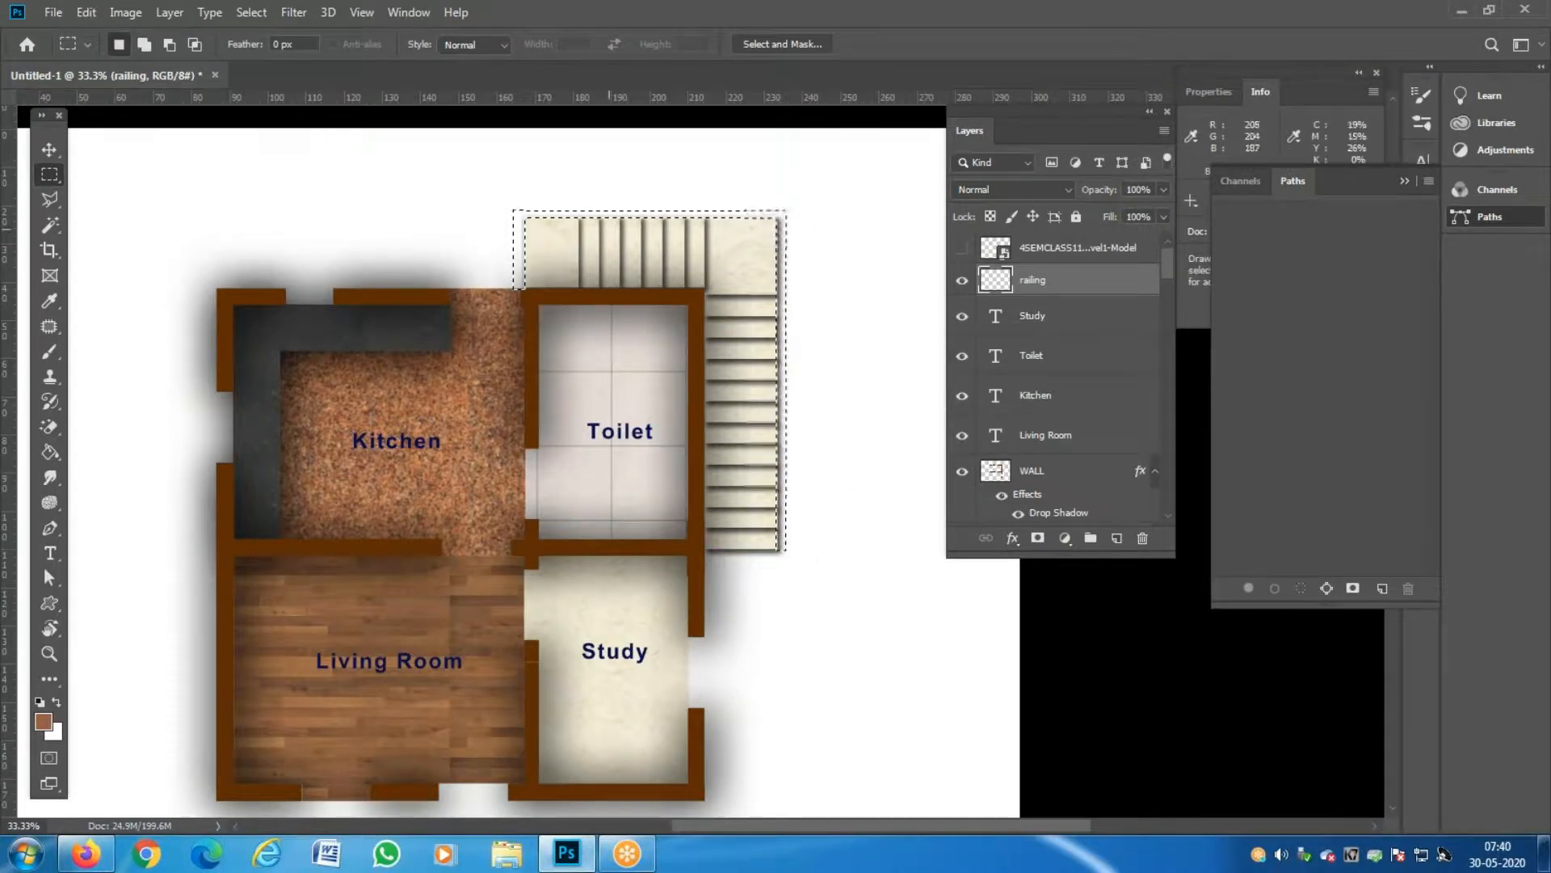
{"action": "key", "text": "g"}
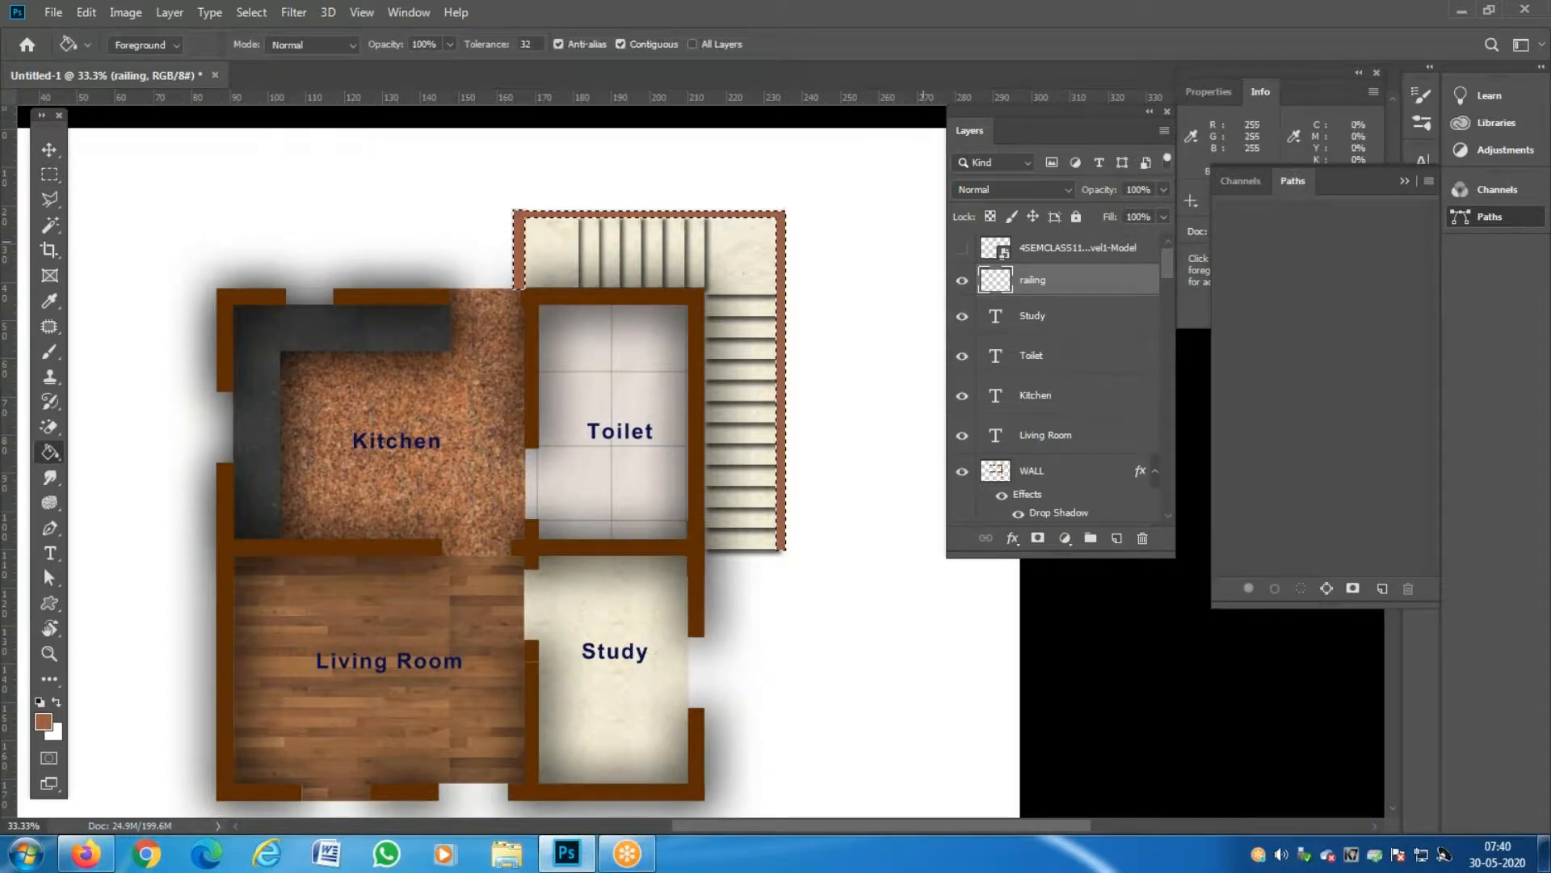
Add a Drop Shadow with 67% opacity, 12 px distance and 18 px size to the railing layer, and clear the selection.
{"action": "double_click", "coordinate": [1101, 284]}
{"action": "left_click", "coordinate": [804, 494]}
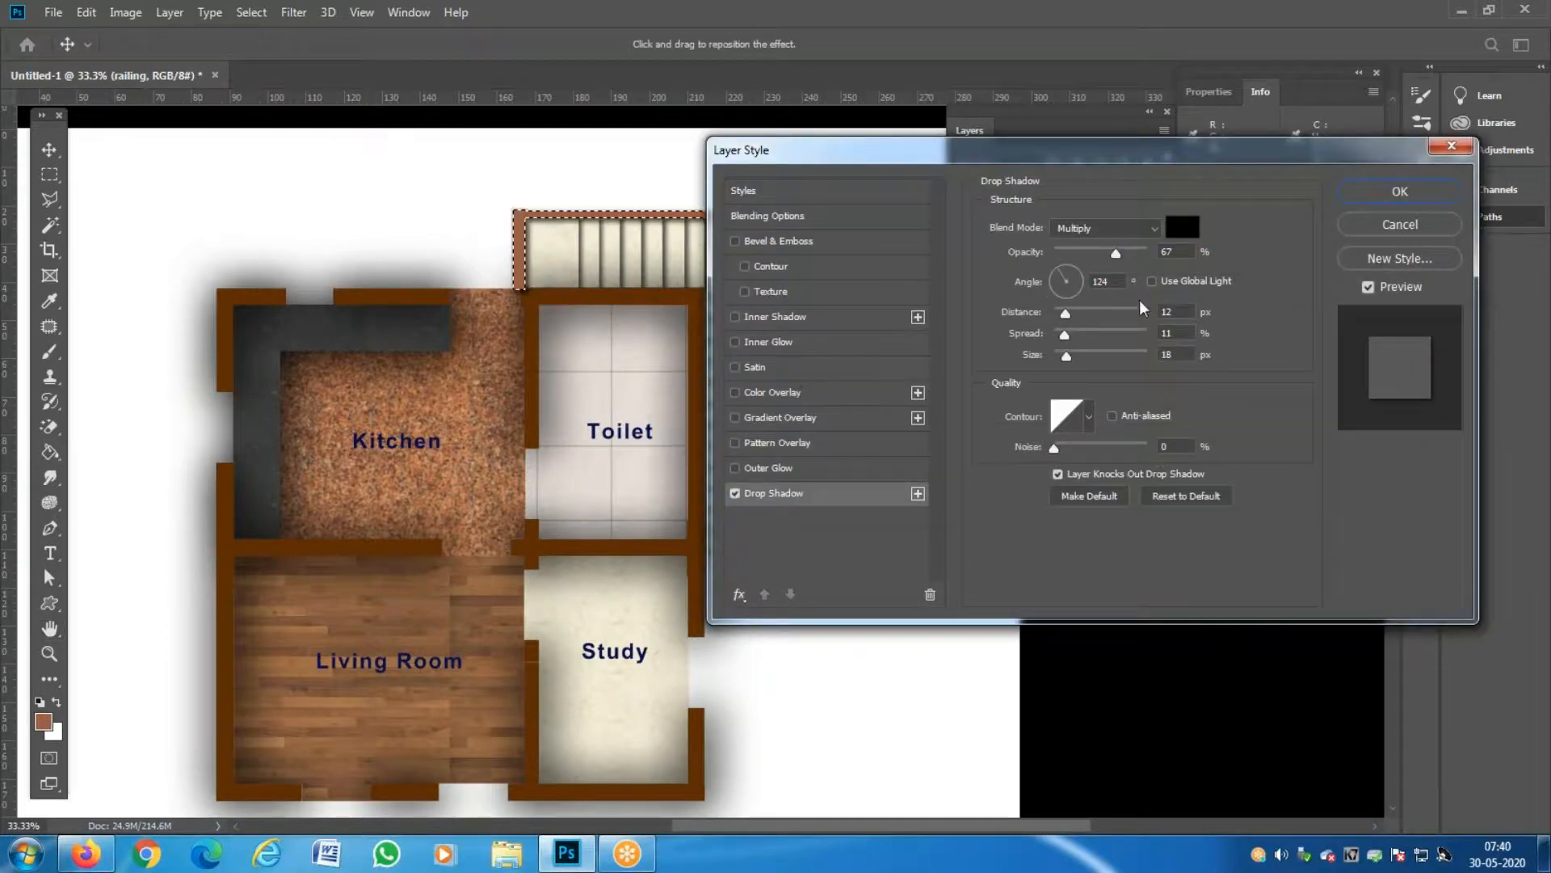
{"action": "left_click", "coordinate": [1440, 193]}
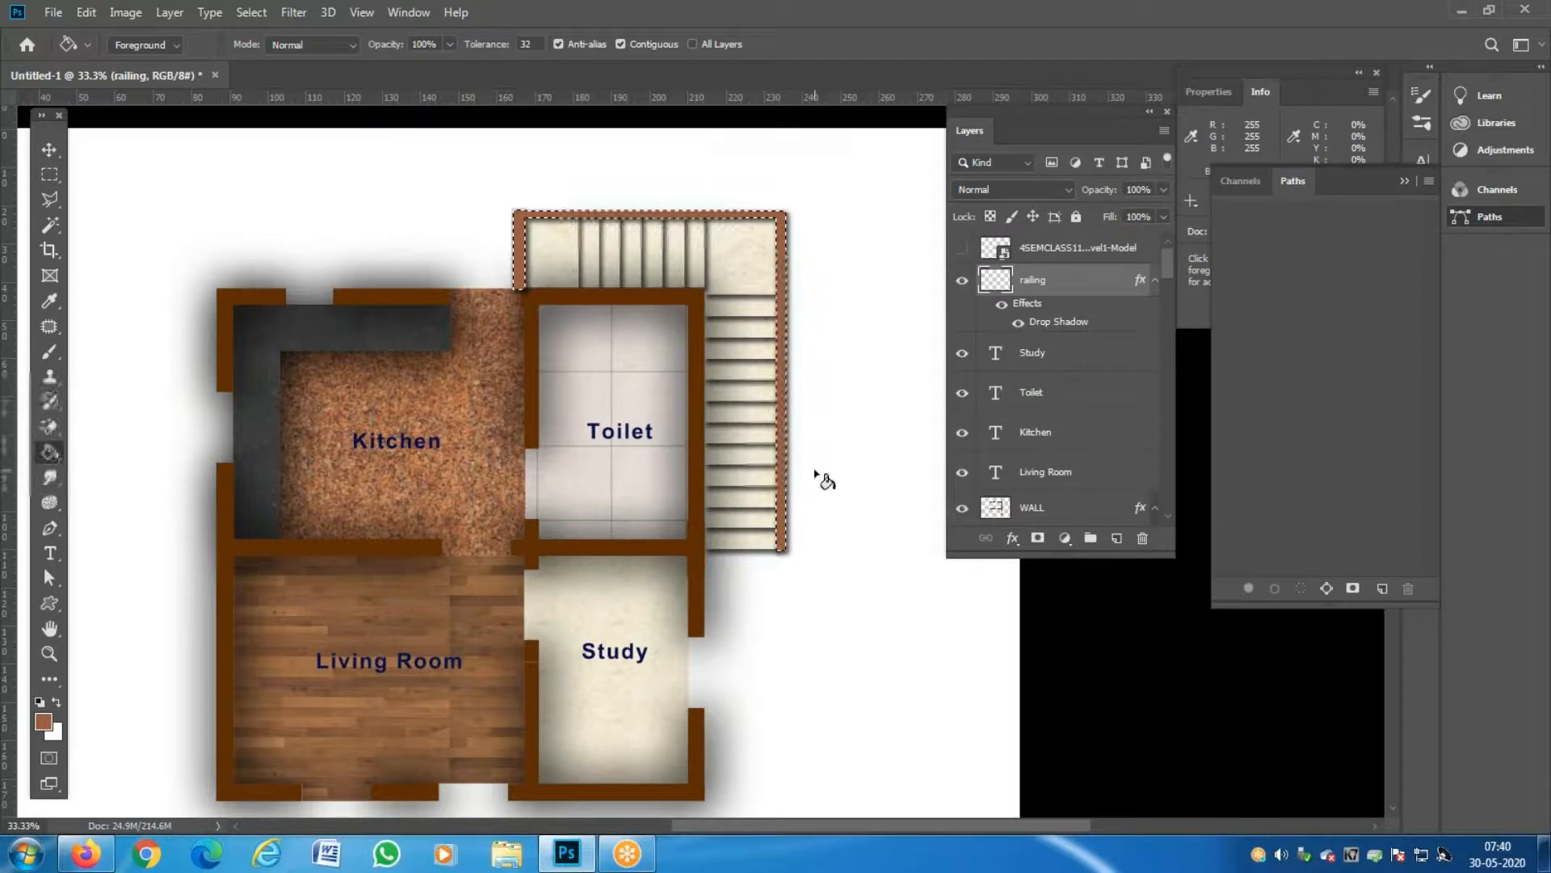
{"action": "key", "text": "ctrl+d"}
{"action": "key", "text": "z"}
{"action": "left_click", "coordinate": [434, 442], "text": "alt"}
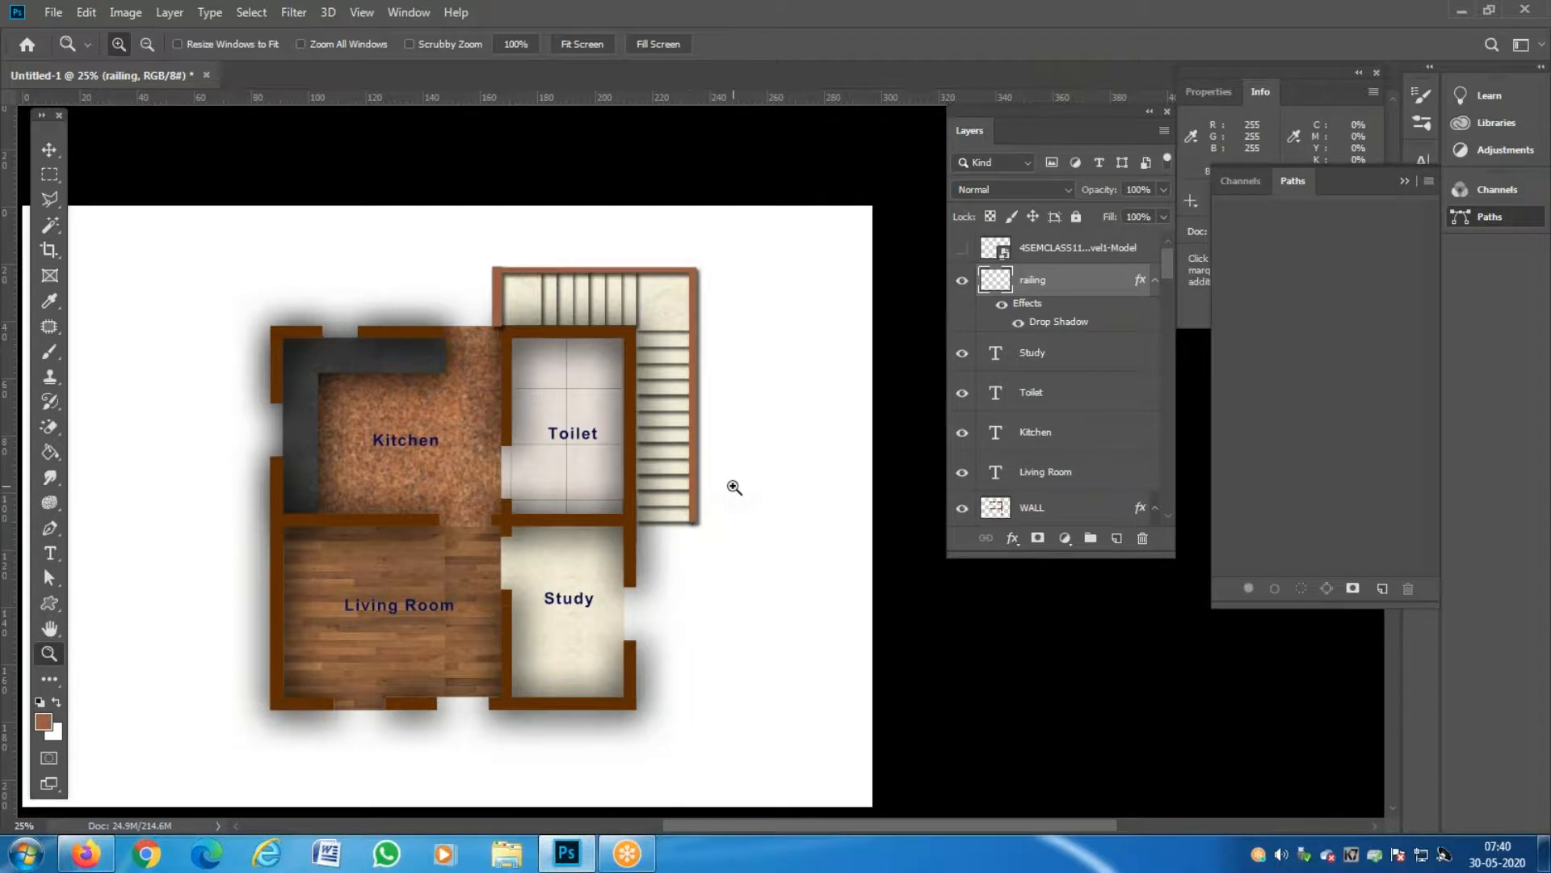
{"action": "left_click", "coordinate": [1118, 397]}
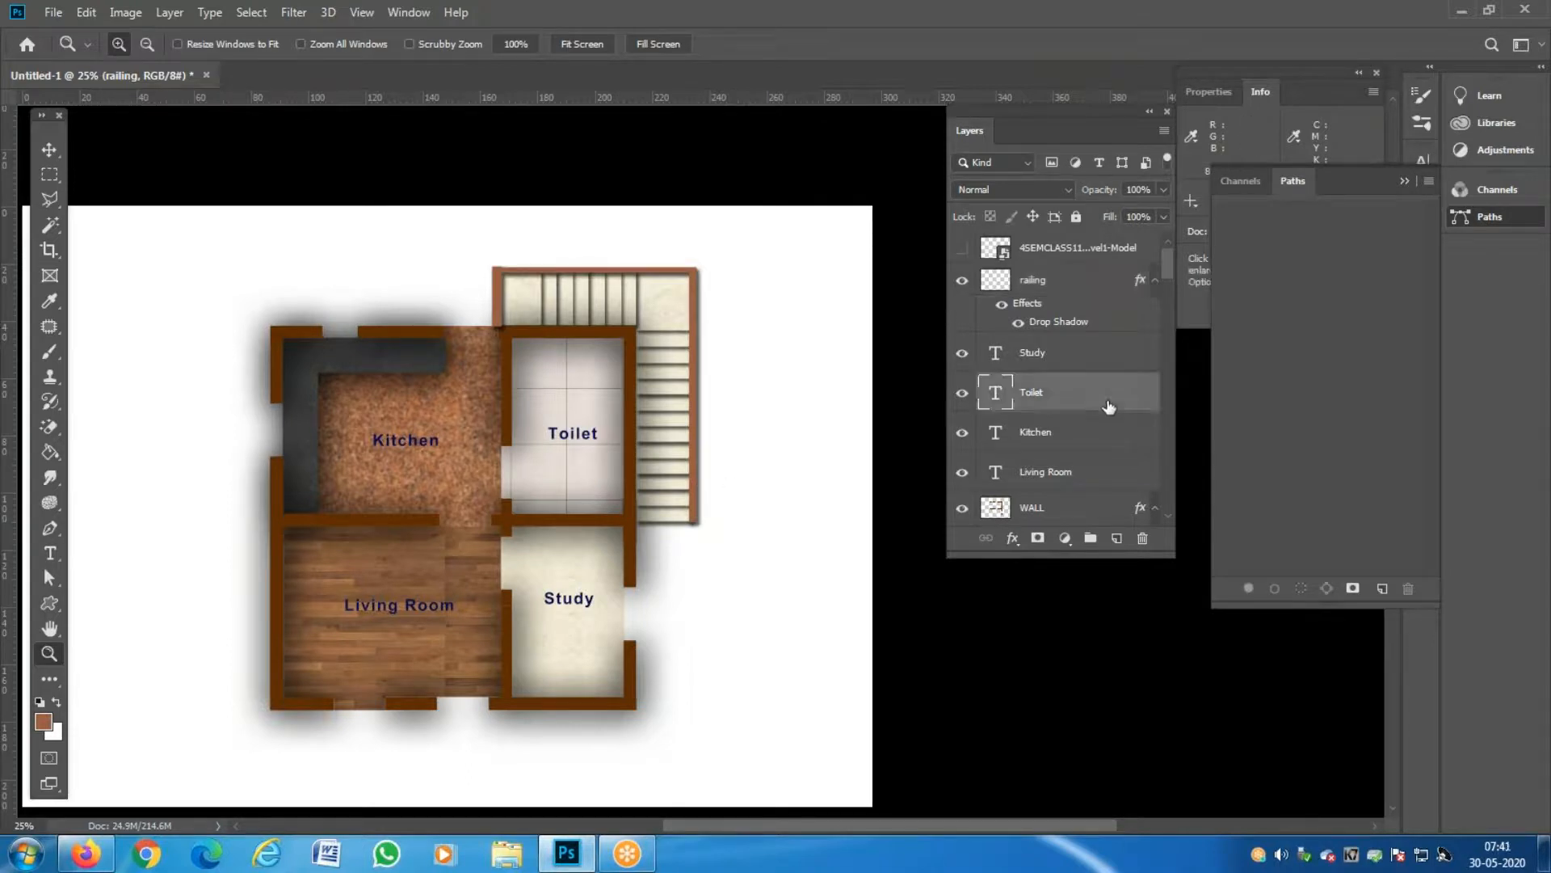
{"action": "left_click", "coordinate": [1070, 439]}
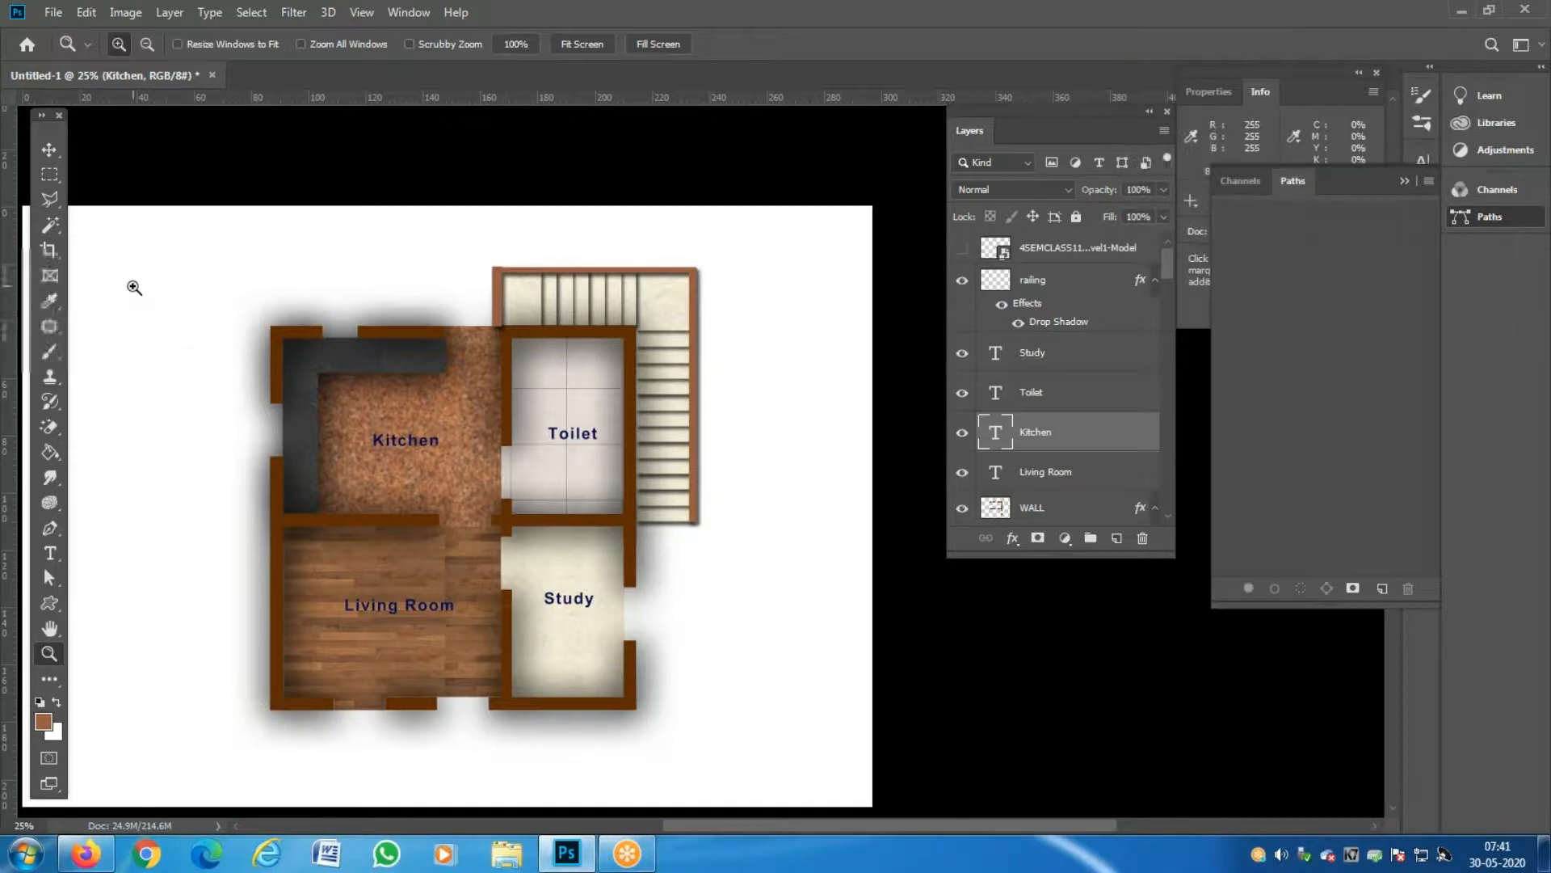
{"action": "left_click", "coordinate": [293, 13]}
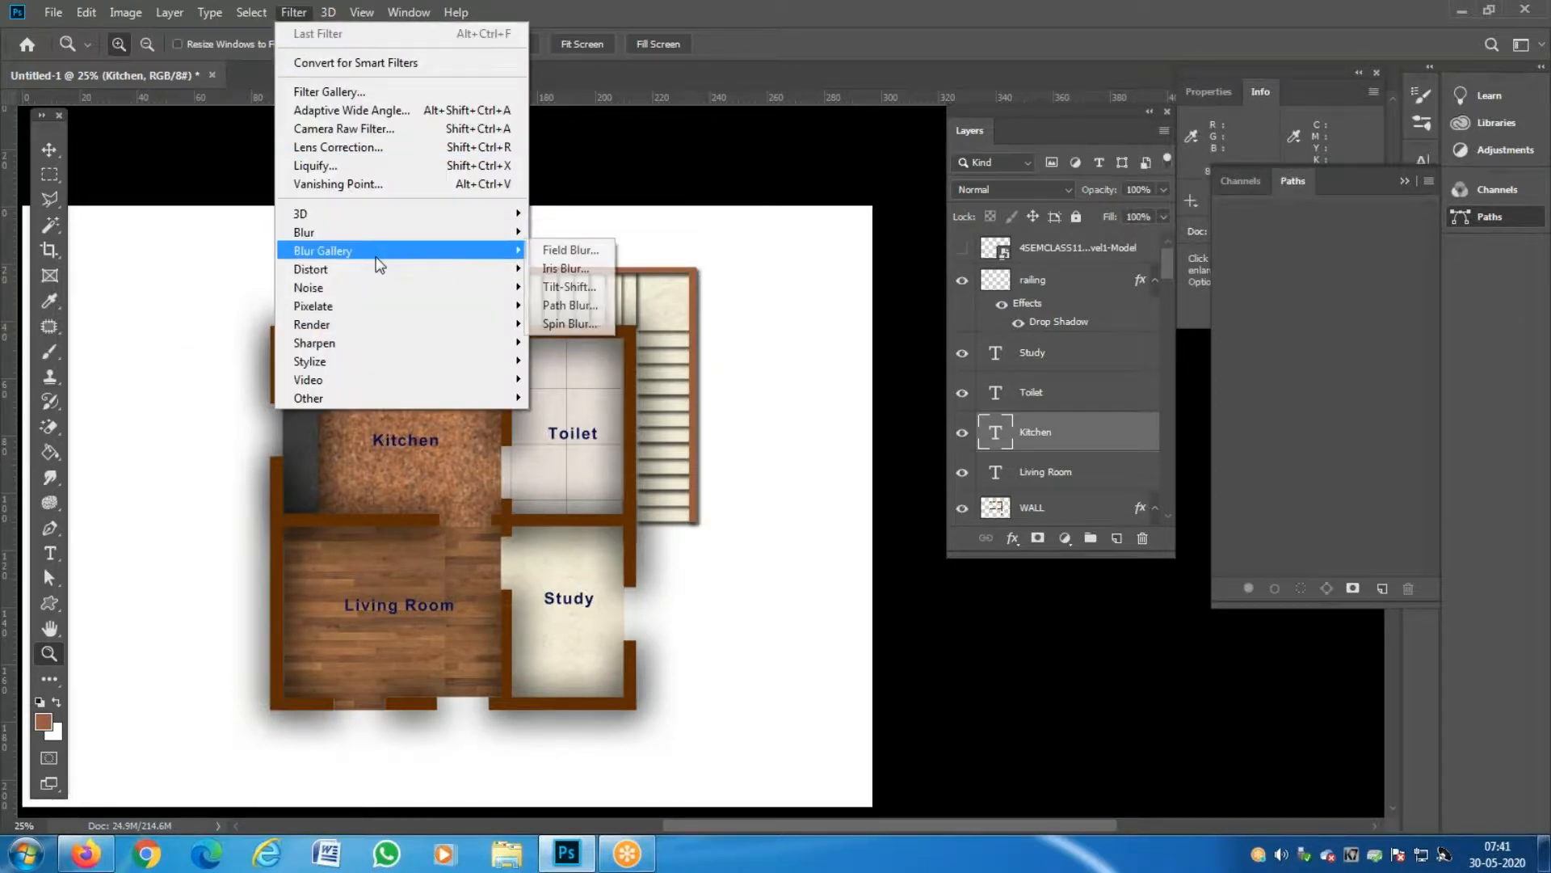
{"action": "mouse_move", "coordinate": [384, 339]}
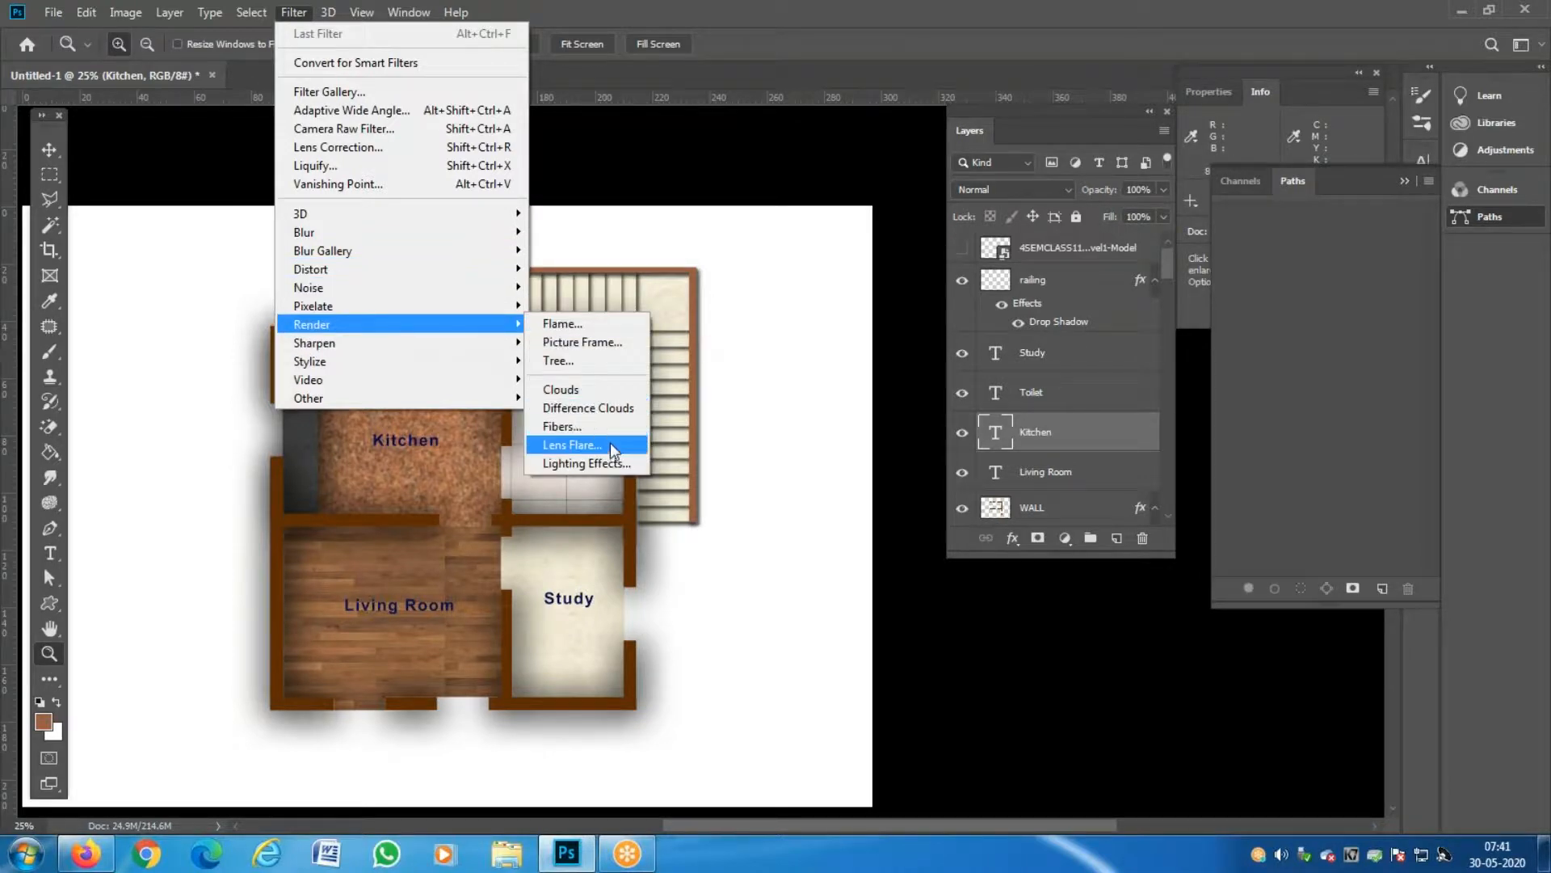
{"action": "left_click", "coordinate": [614, 464]}
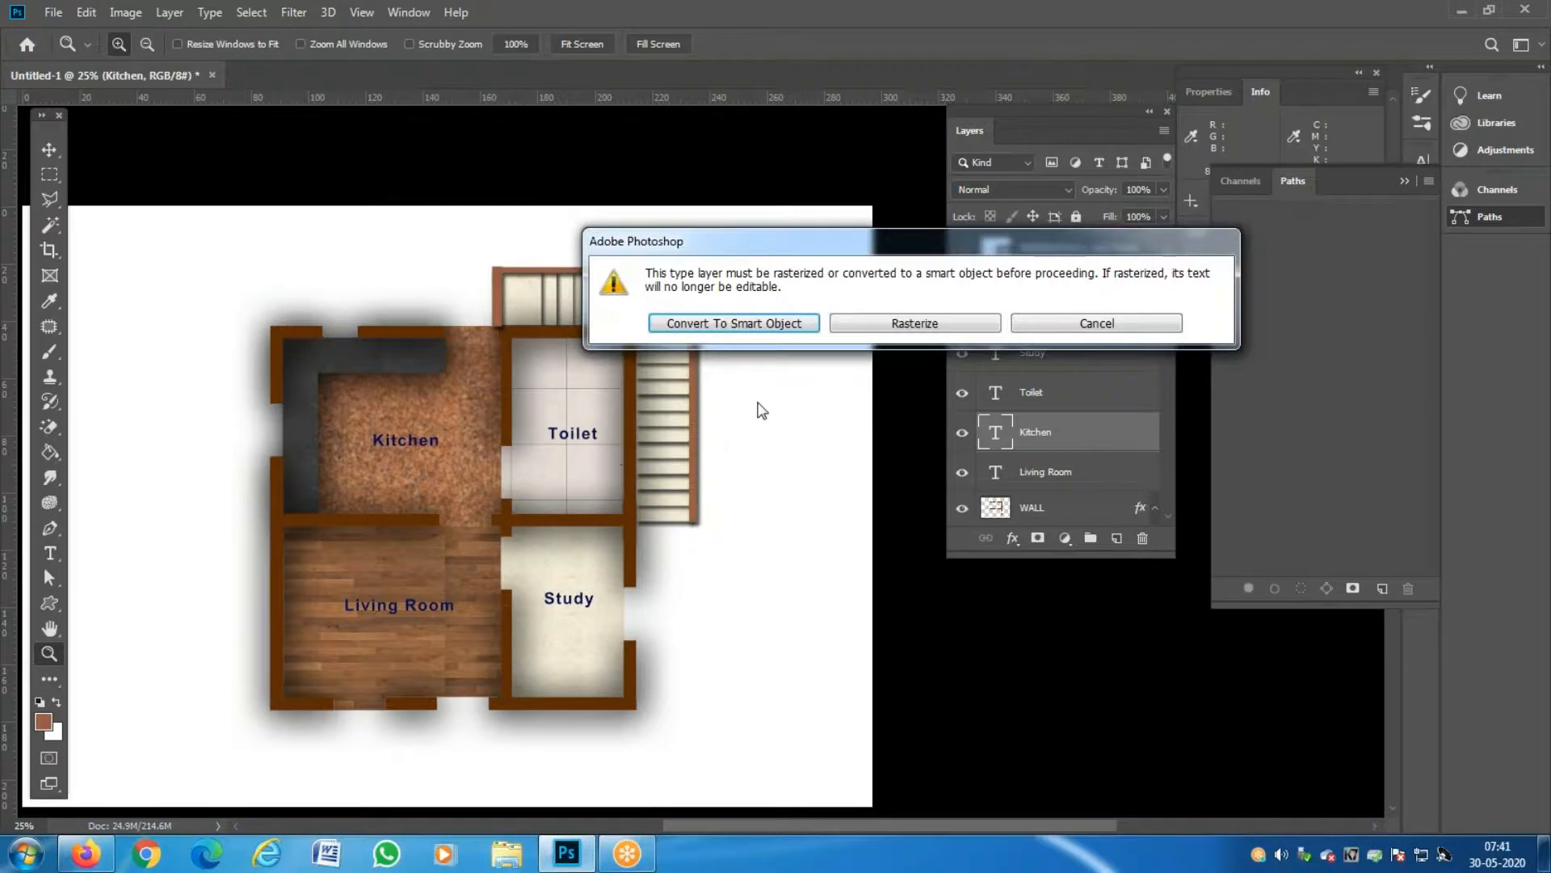
{"action": "left_click", "coordinate": [764, 324]}
Select the KITCHEN FLOOR layer from the granite floor and start the Lighting Effects render filter on it.
{"action": "scroll", "coordinate": [1089, 499], "scroll_direction": "down", "scroll_amount": 4}
{"action": "scroll", "coordinate": [1089, 498], "scroll_direction": "down", "scroll_amount": 8}
{"action": "scroll", "coordinate": [1086, 507], "scroll_direction": "down", "scroll_amount": 7}
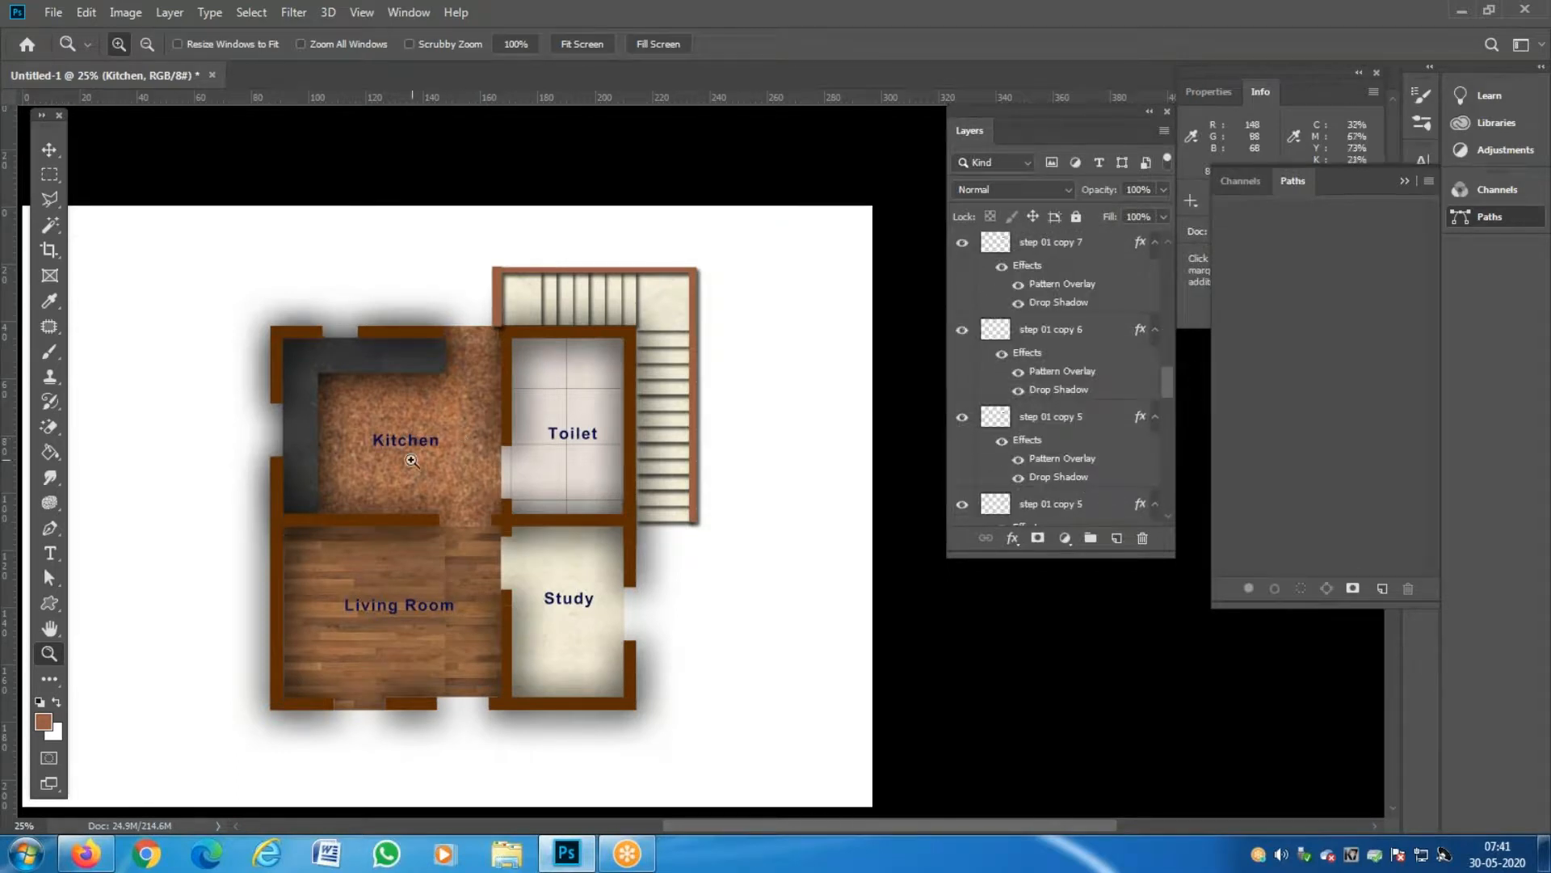
{"action": "left_click", "coordinate": [49, 148]}
{"action": "right_click", "coordinate": [461, 398]}
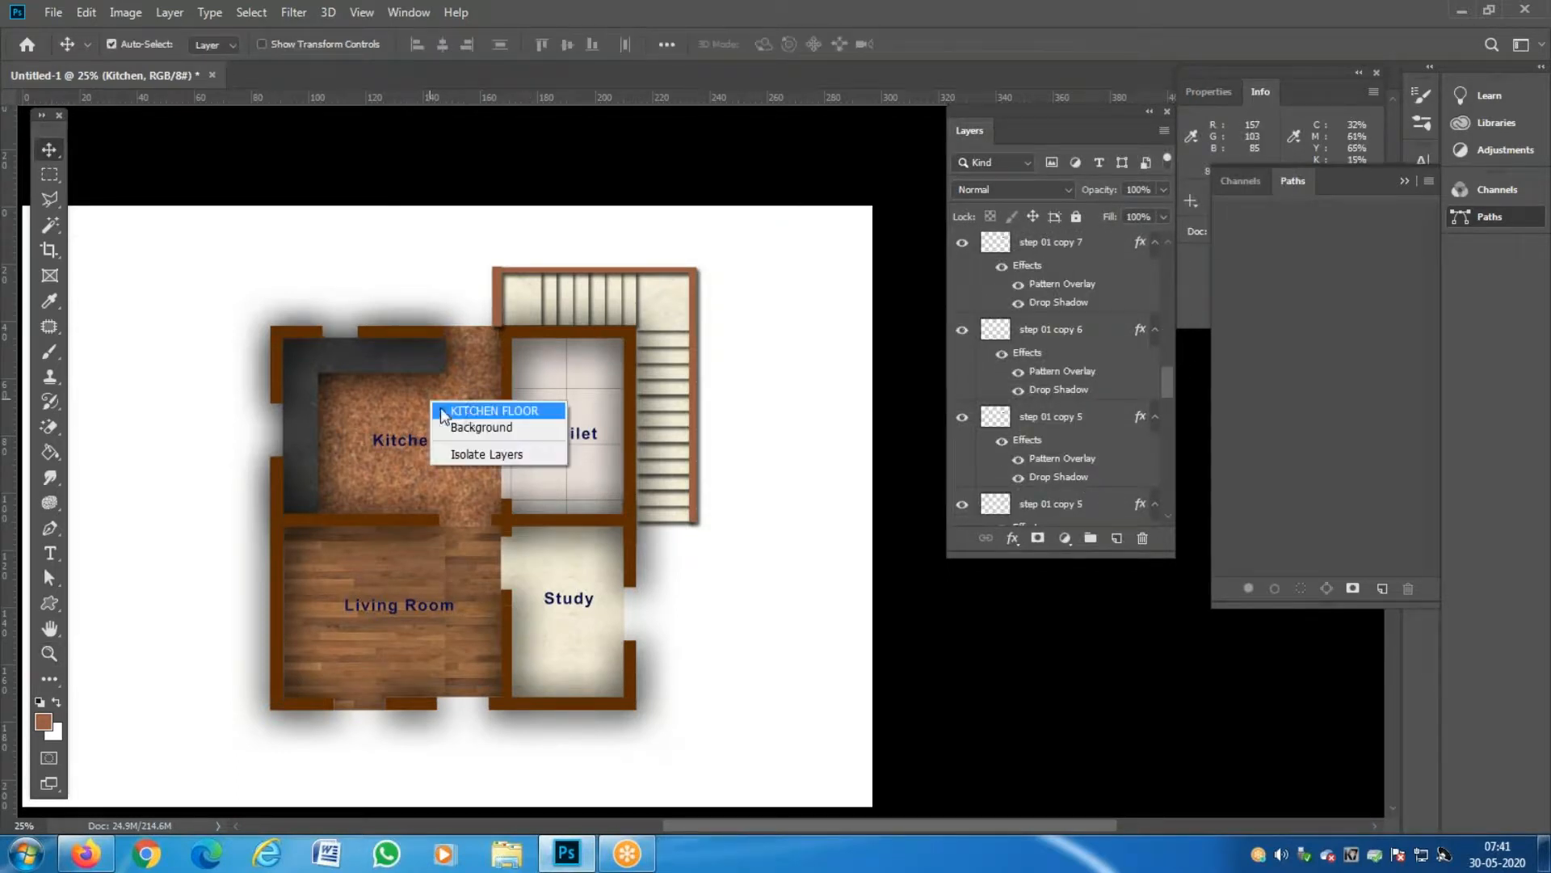
{"action": "left_click", "coordinate": [468, 410]}
{"action": "right_click", "coordinate": [552, 396]}
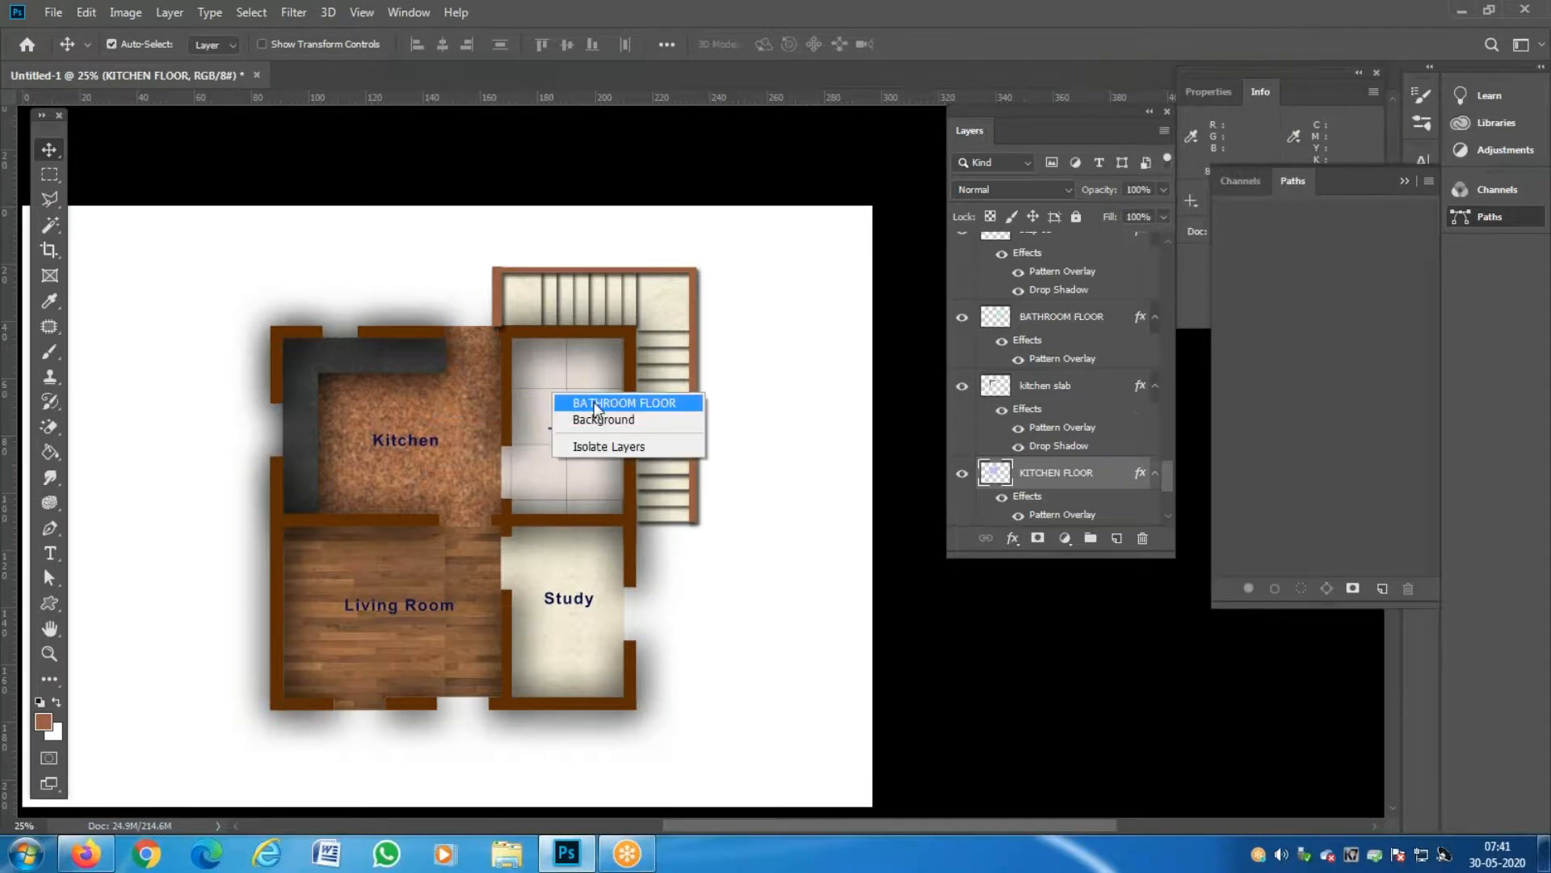
{"action": "left_click", "coordinate": [599, 401]}
{"action": "right_click", "coordinate": [425, 416]}
{"action": "left_click", "coordinate": [463, 422]}
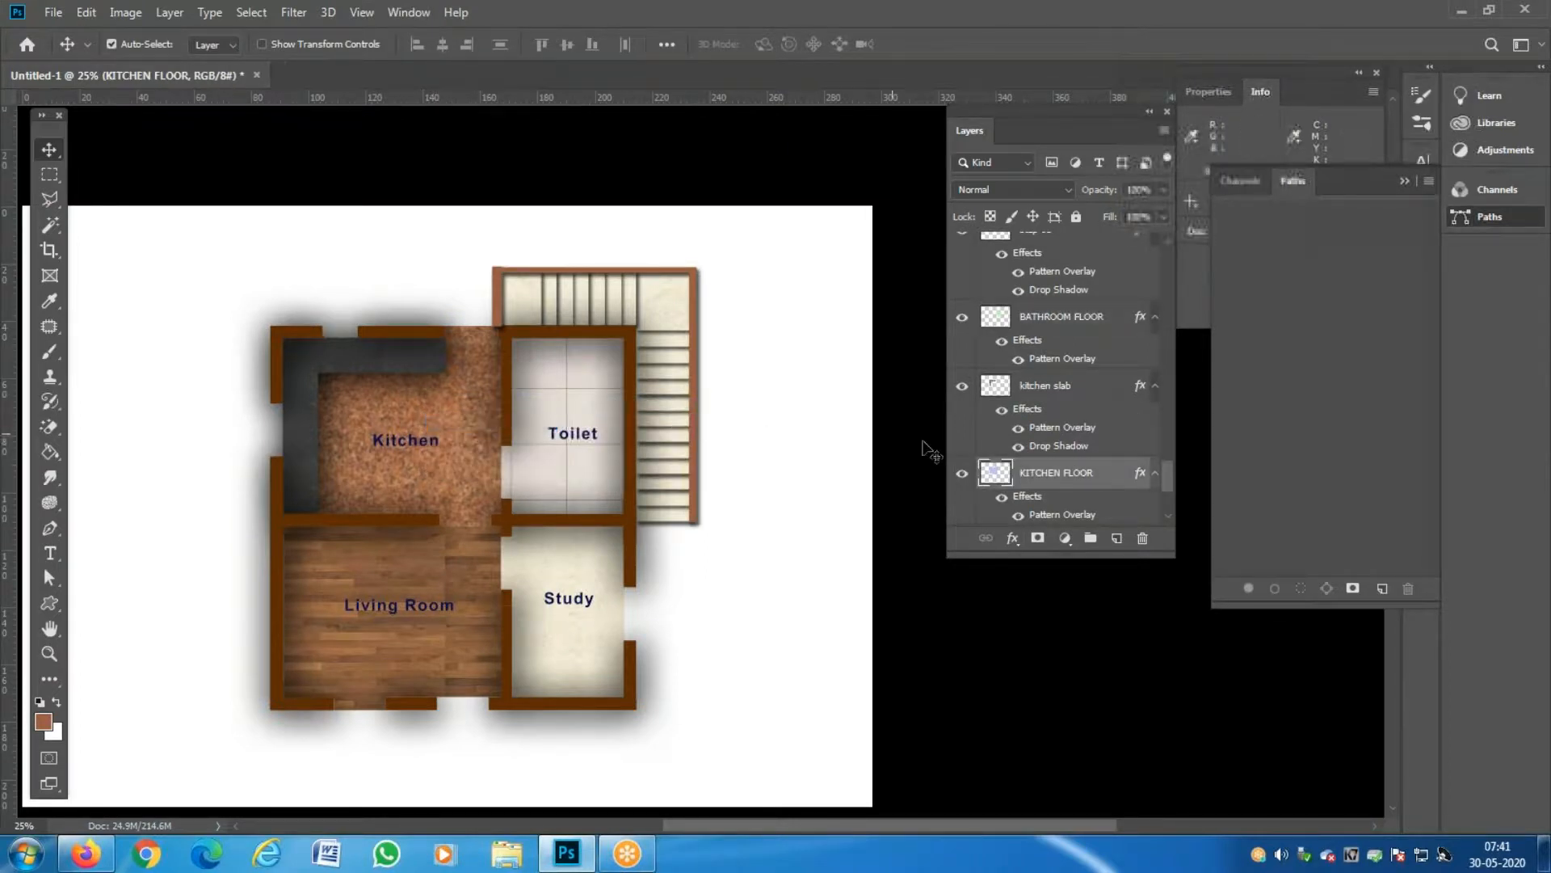
{"action": "left_click", "coordinate": [301, 11]}
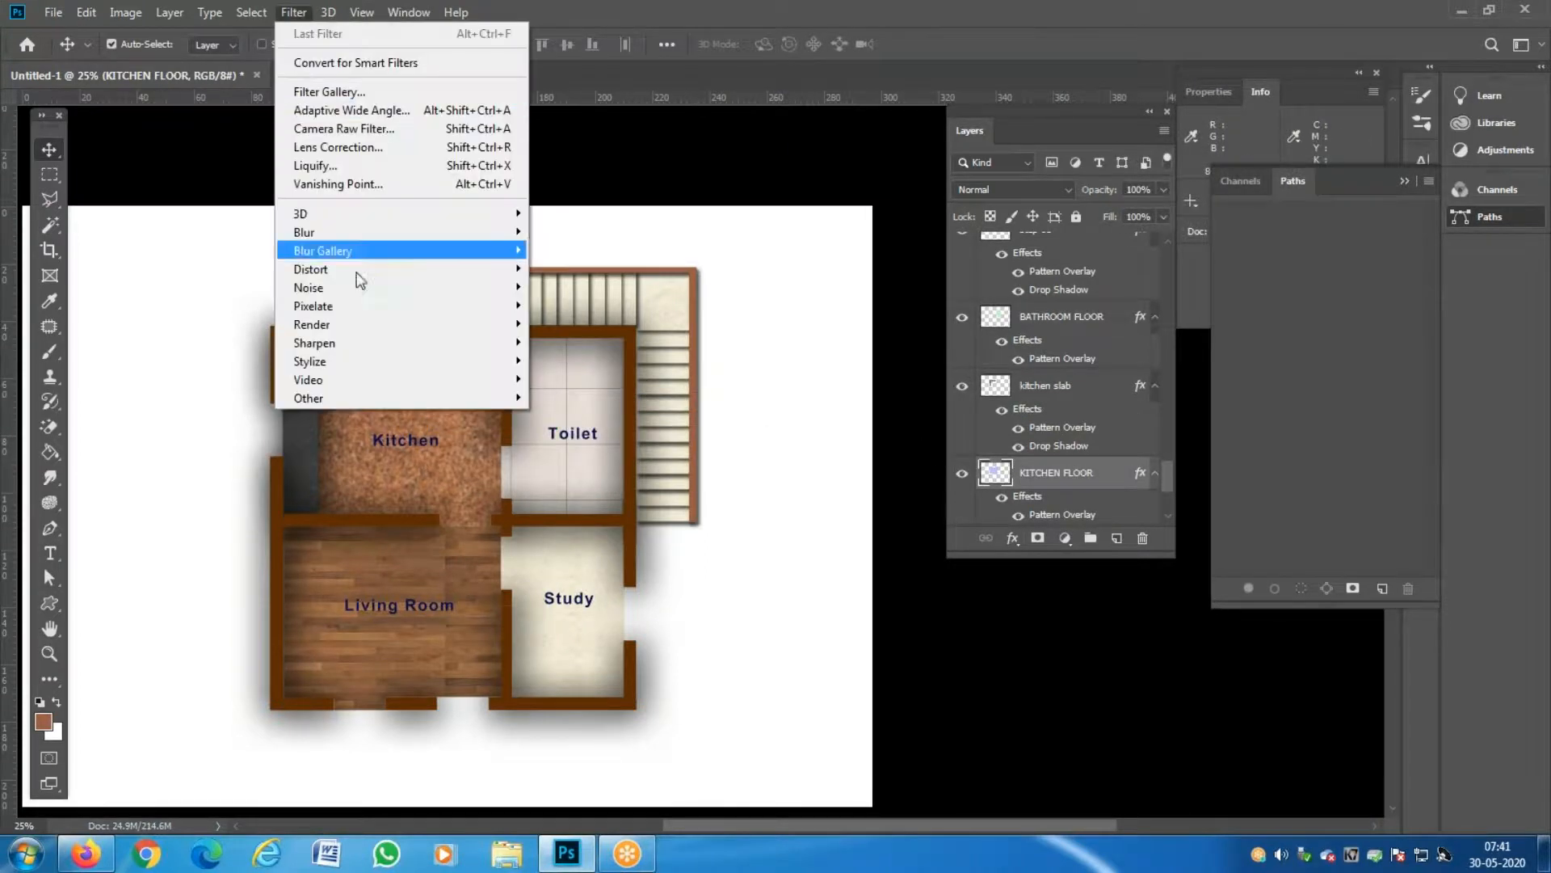
{"action": "mouse_move", "coordinate": [359, 324]}
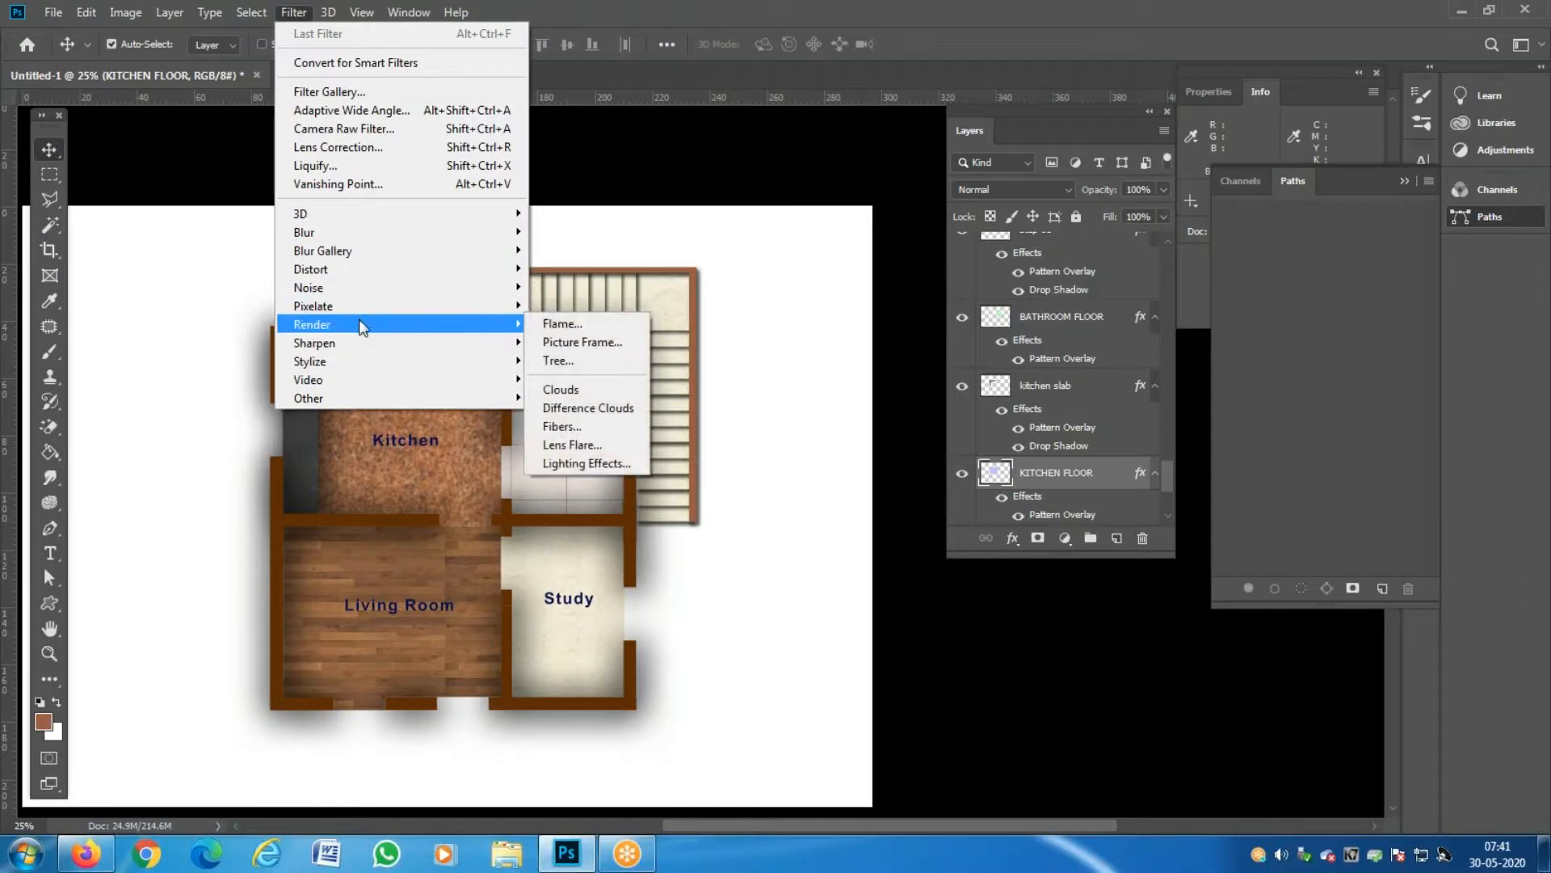
{"action": "left_click", "coordinate": [619, 461]}
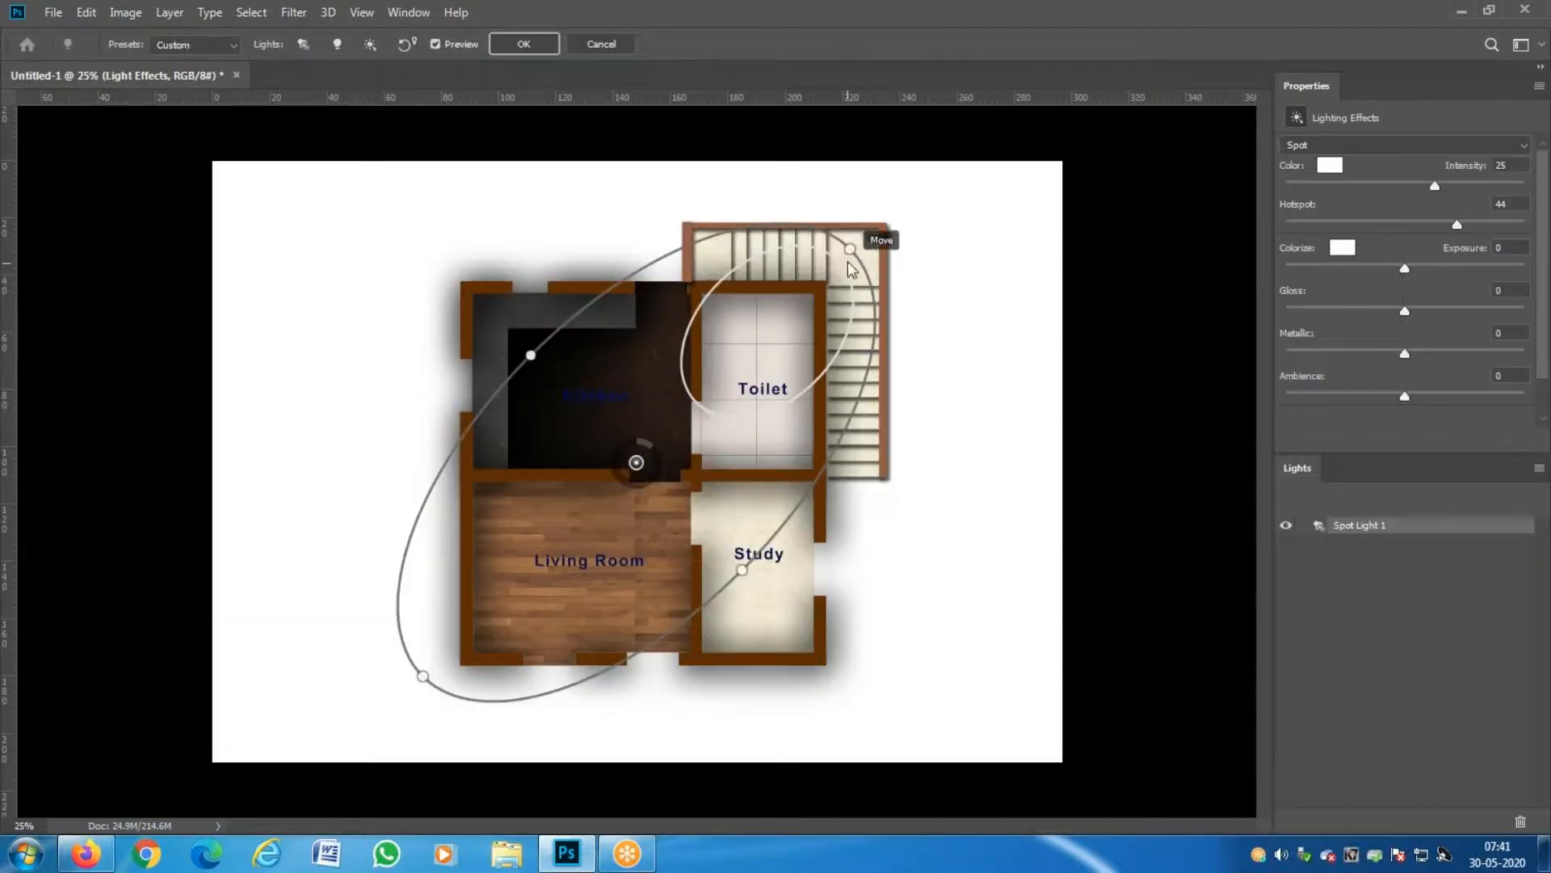
Rotate the spot light so its hotspot covers the kitchen, set intensity 84 and hotspot 49, and apply the Lighting Effects filter.
{"action": "left_click_drag", "start_coordinate": [848, 249], "coordinate": [416, 246]}
{"action": "left_click_drag", "start_coordinate": [427, 254], "coordinate": [417, 243]}
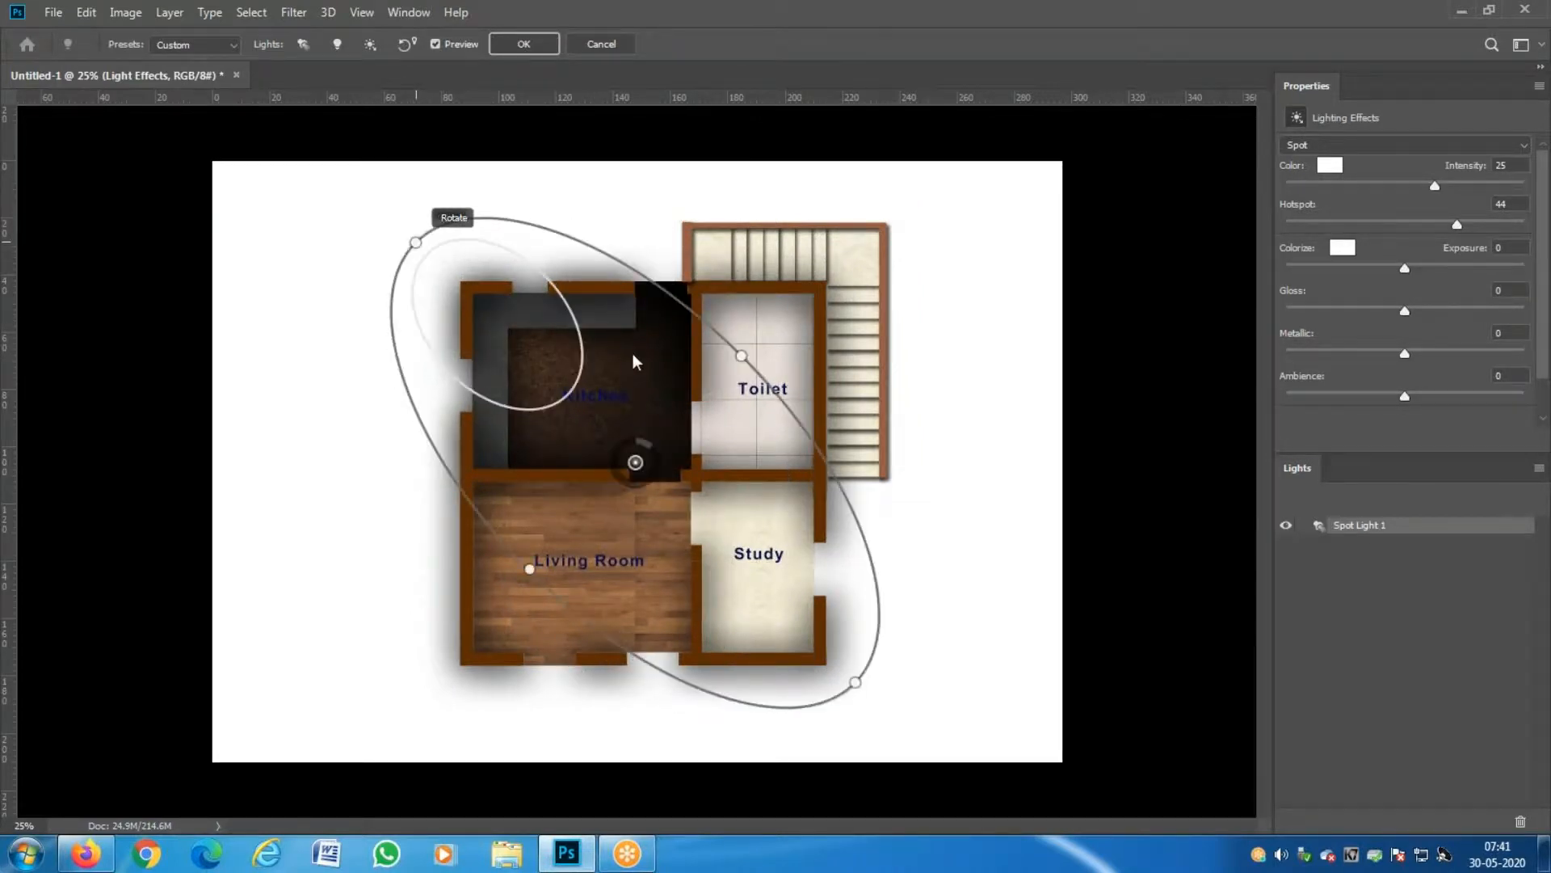
{"action": "left_click_drag", "start_coordinate": [580, 391], "coordinate": [592, 399]}
{"action": "mouse_move", "coordinate": [656, 470]}
{"action": "left_mouse_down"}
{"action": "mouse_move", "coordinate": [638, 507]}
{"action": "mouse_move", "coordinate": [654, 483]}
{"action": "left_mouse_up"}
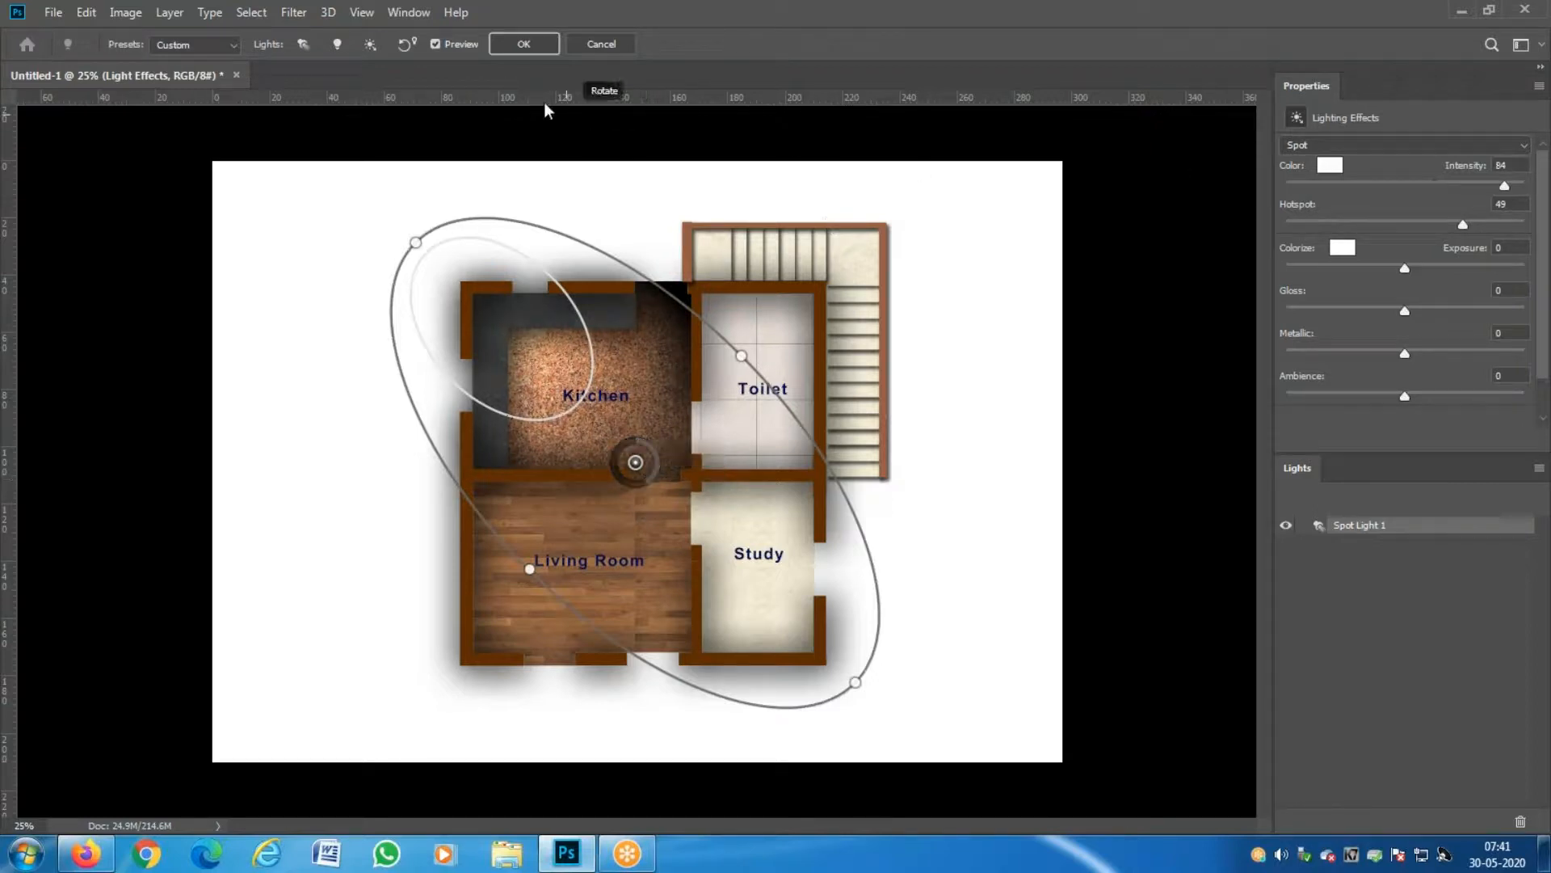
{"action": "left_click", "coordinate": [525, 45]}
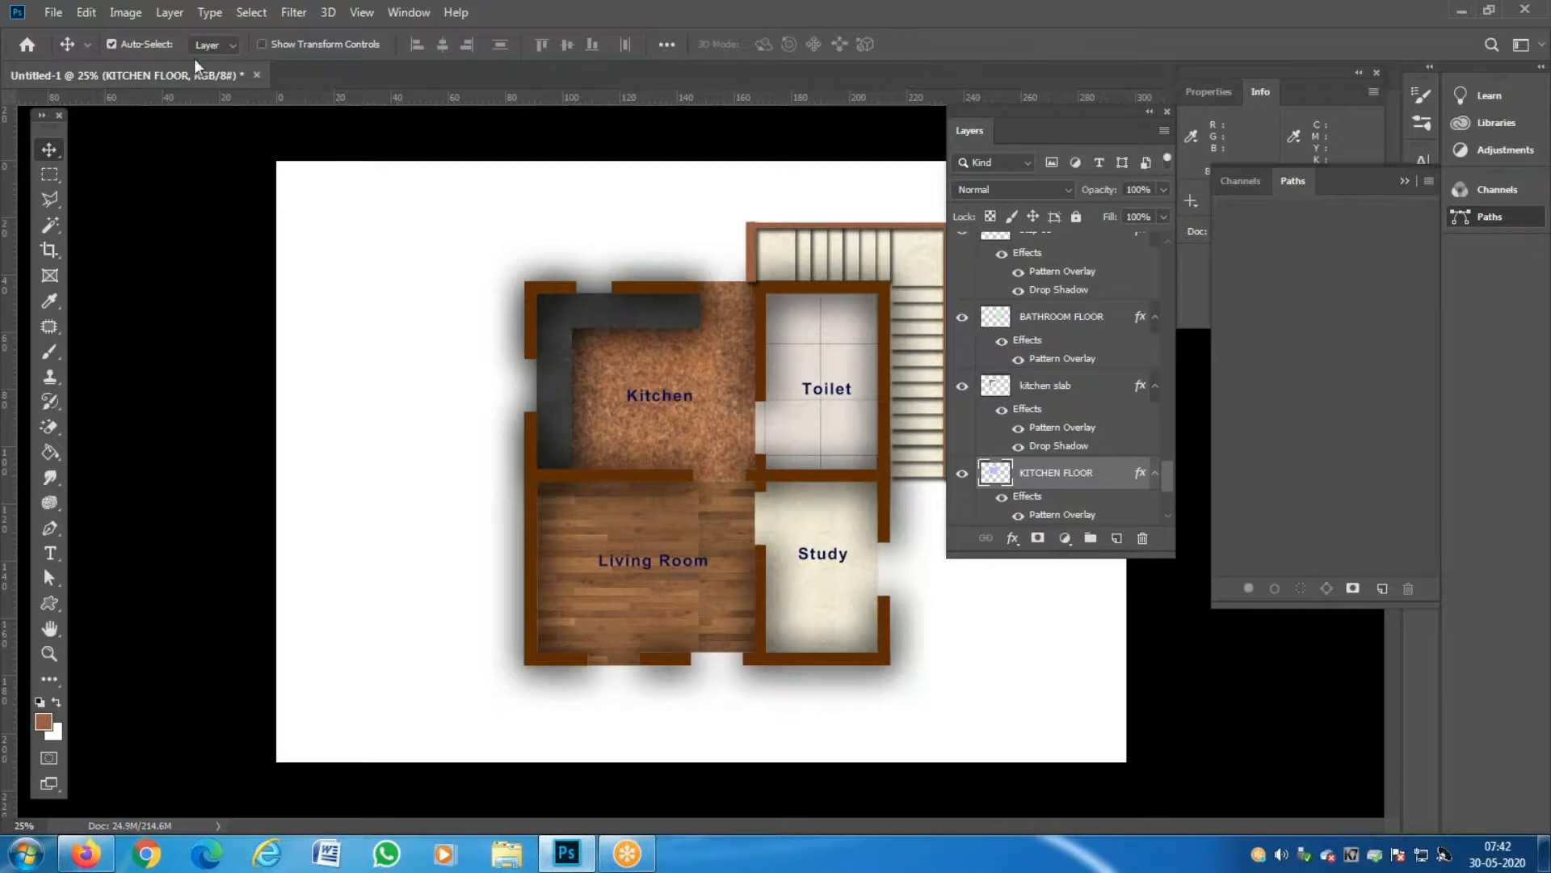
Undo the Lighting Effects filter on the KITCHEN FLOOR layer.
{"action": "left_click", "coordinate": [92, 13]}
{"action": "left_click", "coordinate": [115, 50]}
{"action": "left_click", "coordinate": [86, 15]}
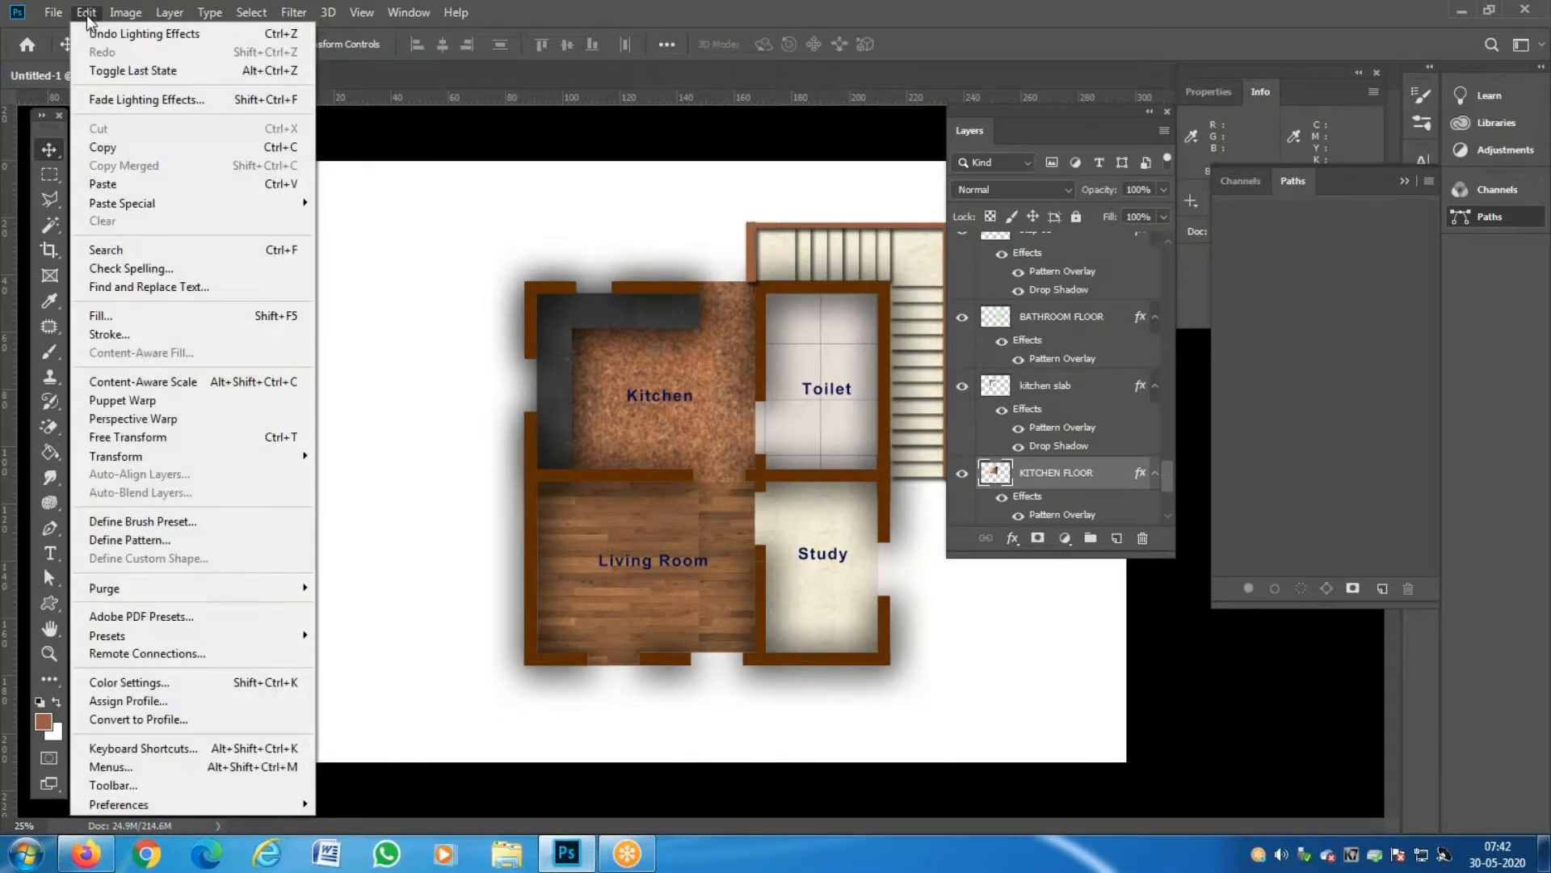
{"action": "left_click", "coordinate": [106, 34]}
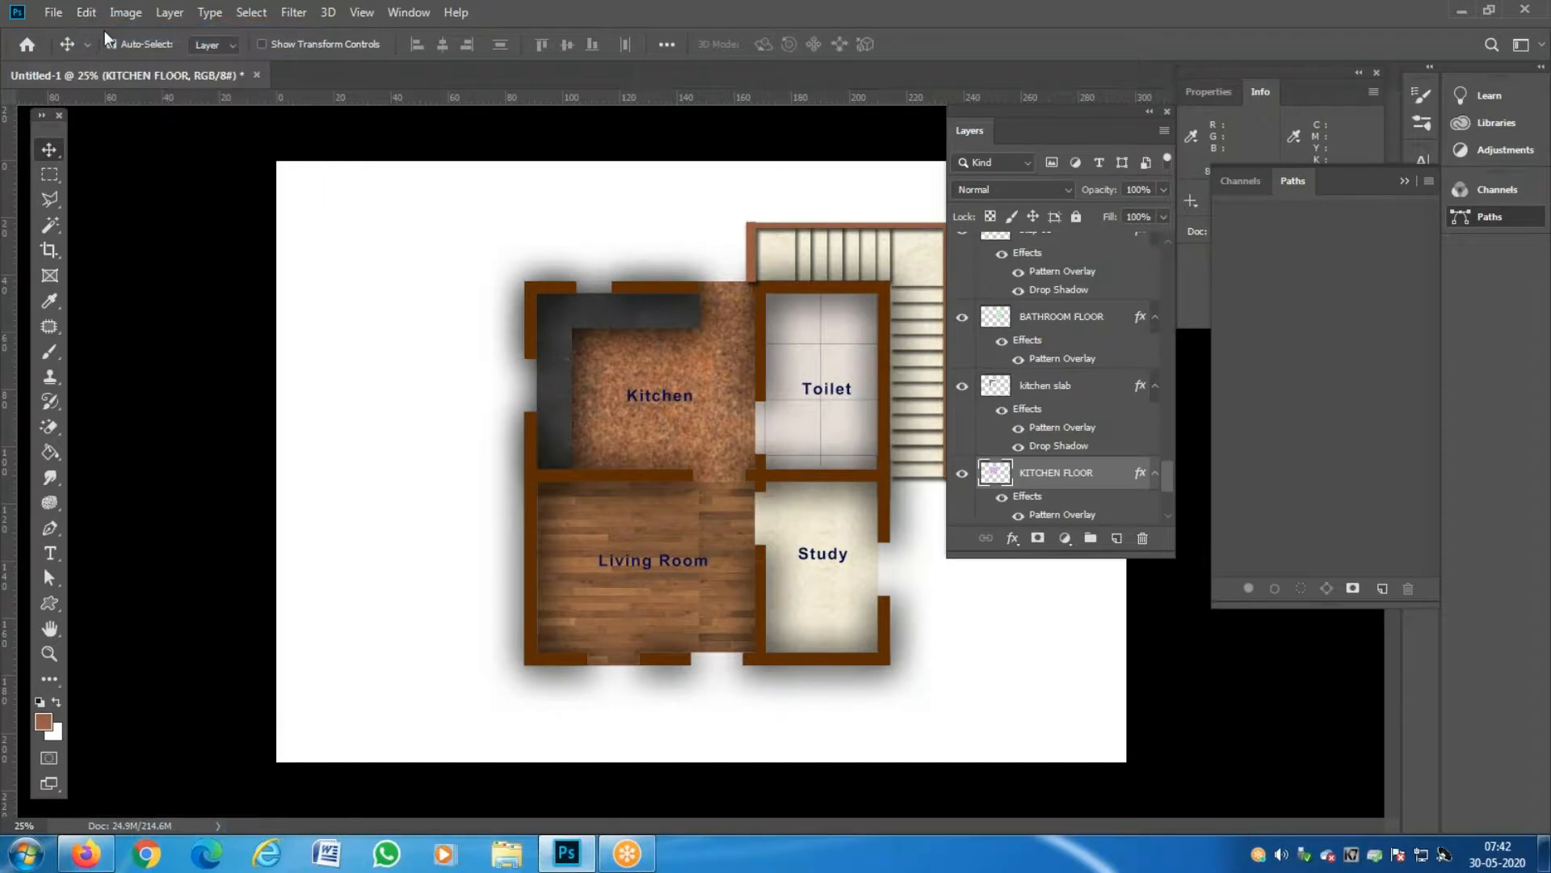
Reapply Lighting Effects to the KITCHEN FLOOR layer with the spot light at intensity 84 and hotspot 49.
{"action": "double_click", "coordinate": [1101, 476]}
{"action": "key", "text": "Return"}
{"action": "left_click", "coordinate": [299, 14]}
{"action": "mouse_move", "coordinate": [390, 322]}
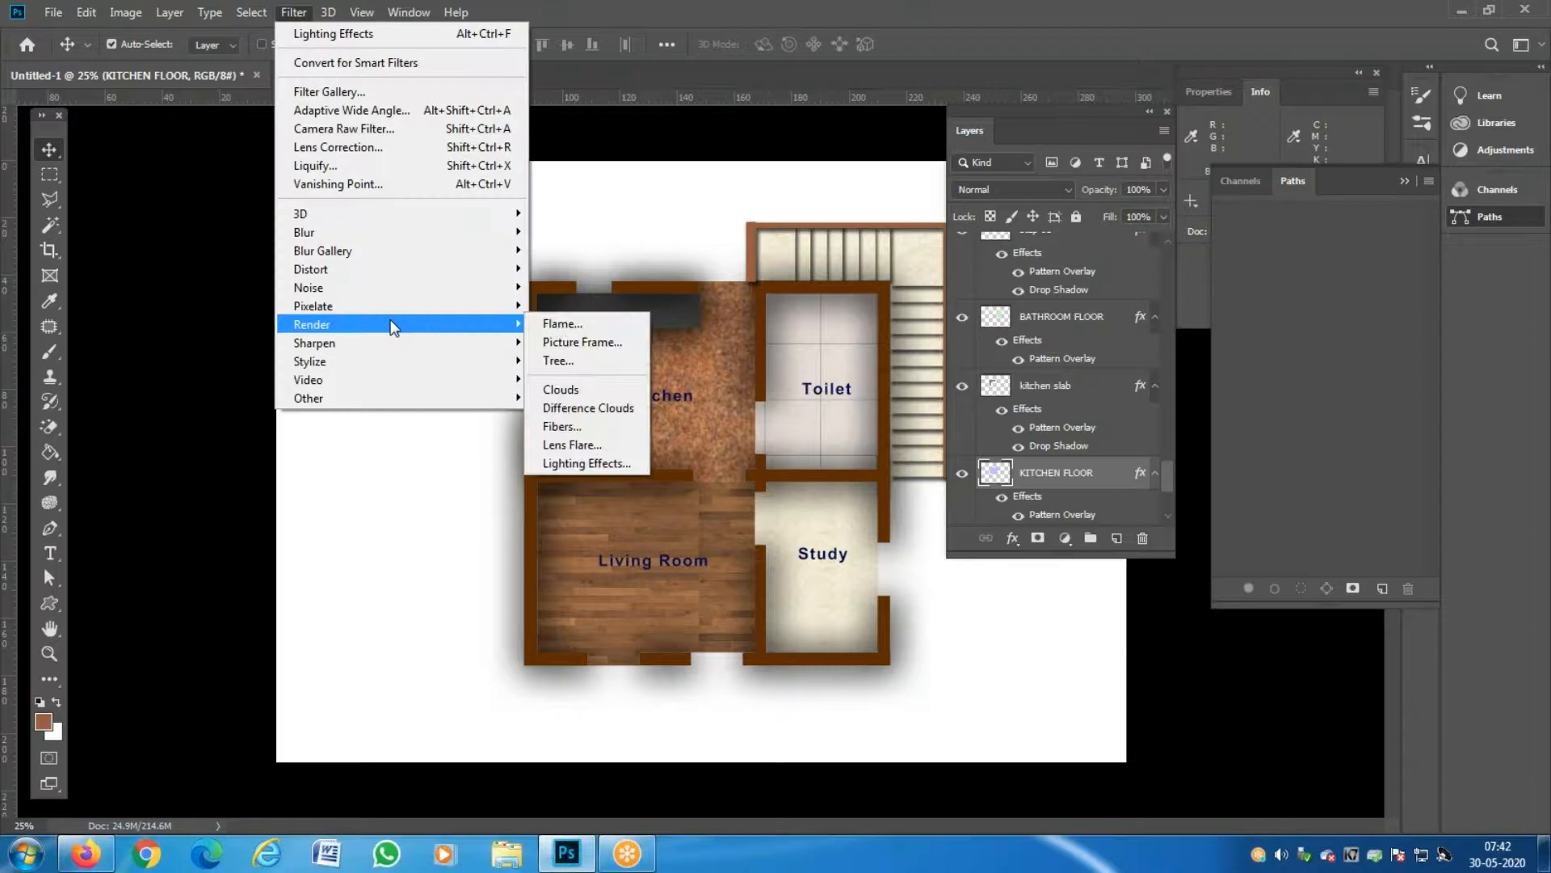
{"action": "left_click", "coordinate": [619, 464]}
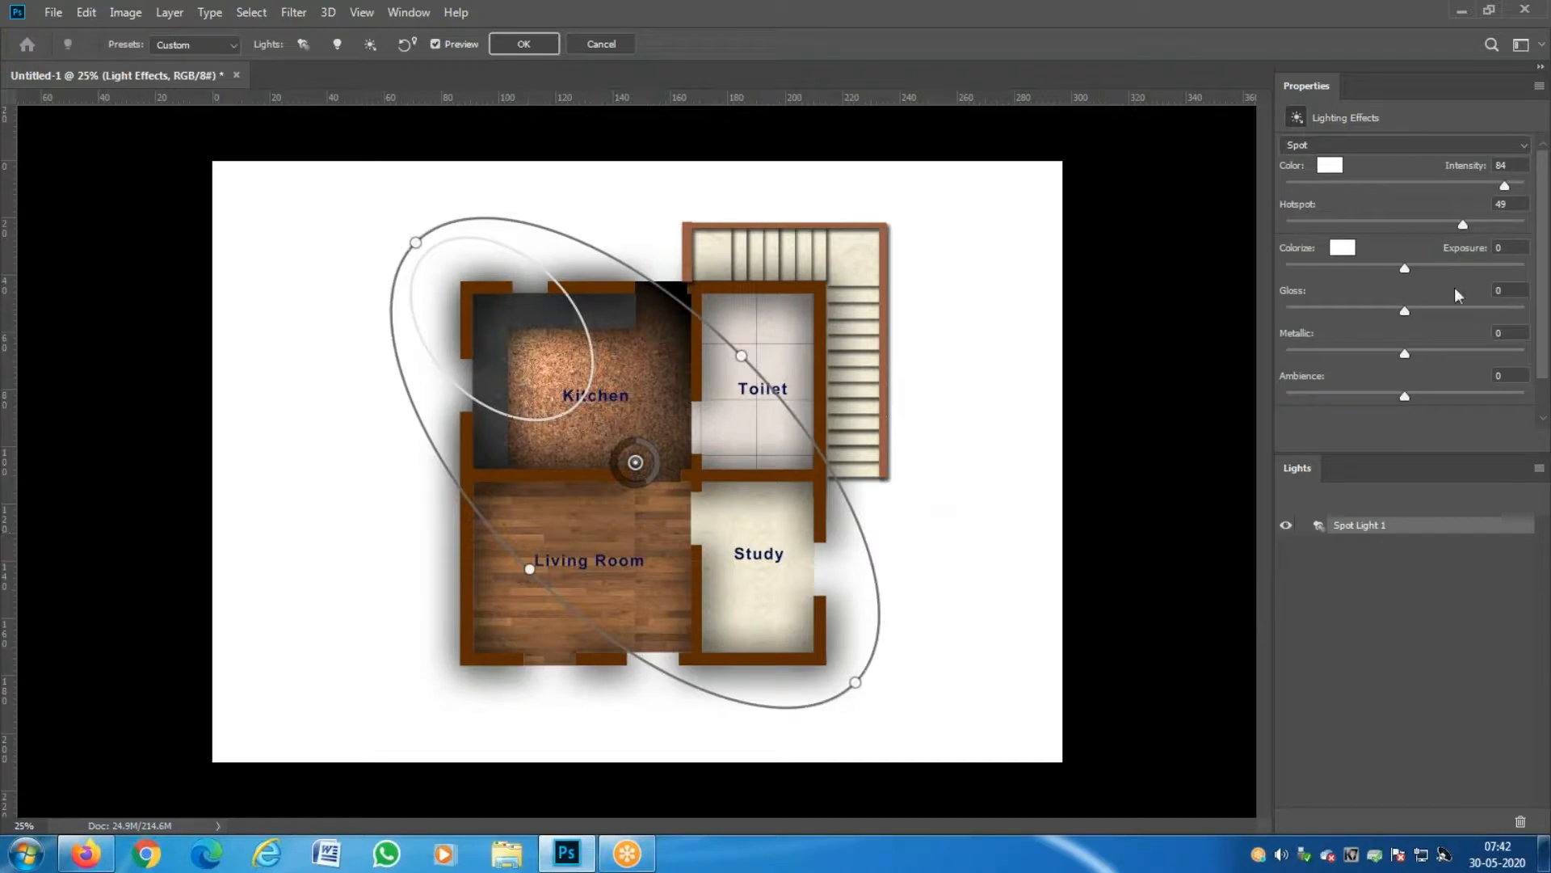
{"action": "left_click_drag", "start_coordinate": [1307, 86], "coordinate": [965, 89]}
{"action": "left_click", "coordinate": [542, 41]}
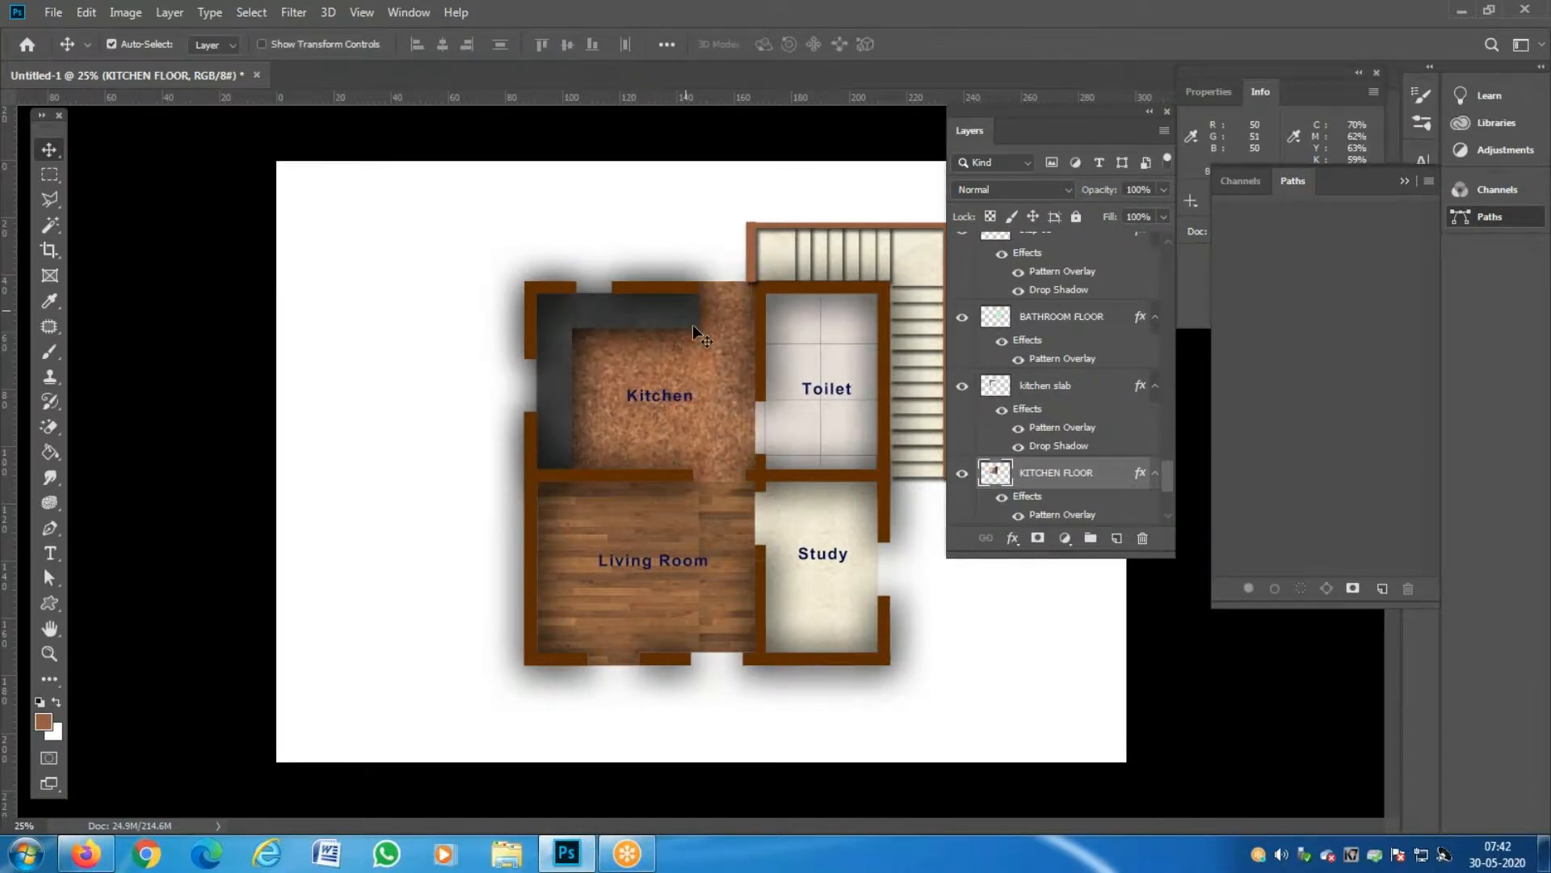
Add a new empty layer directly above the KITCHEN FLOOR layer.
{"action": "left_click", "coordinate": [1116, 539]}
{"action": "double_click", "coordinate": [1036, 474]}
{"action": "key", "text": "BackSpace"}
{"action": "left_click", "coordinate": [1108, 481]}
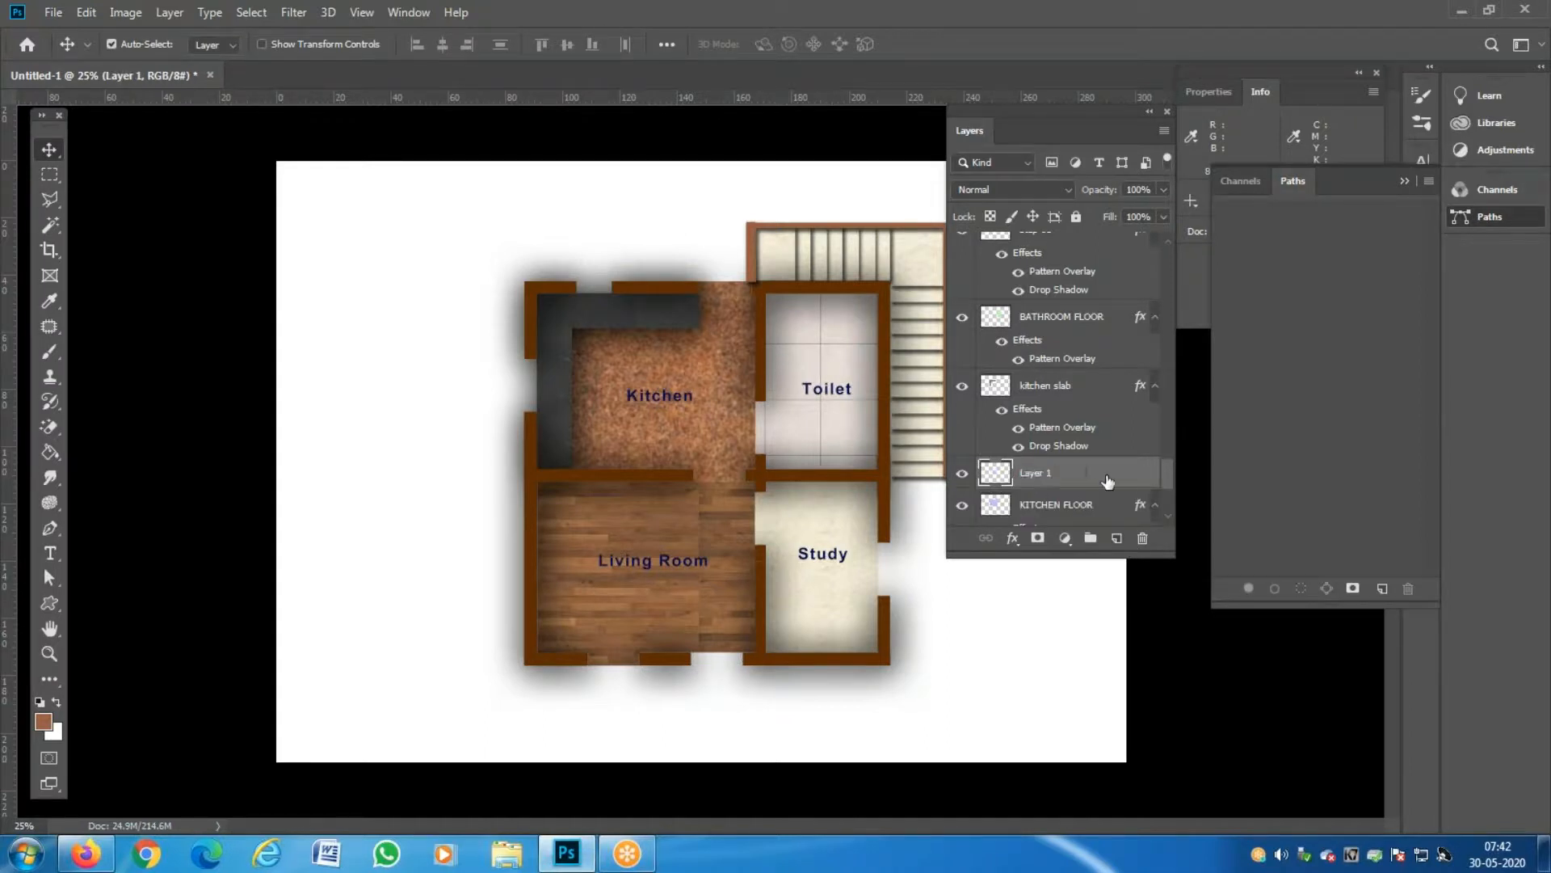
{"action": "left_click", "coordinate": [1052, 503]}
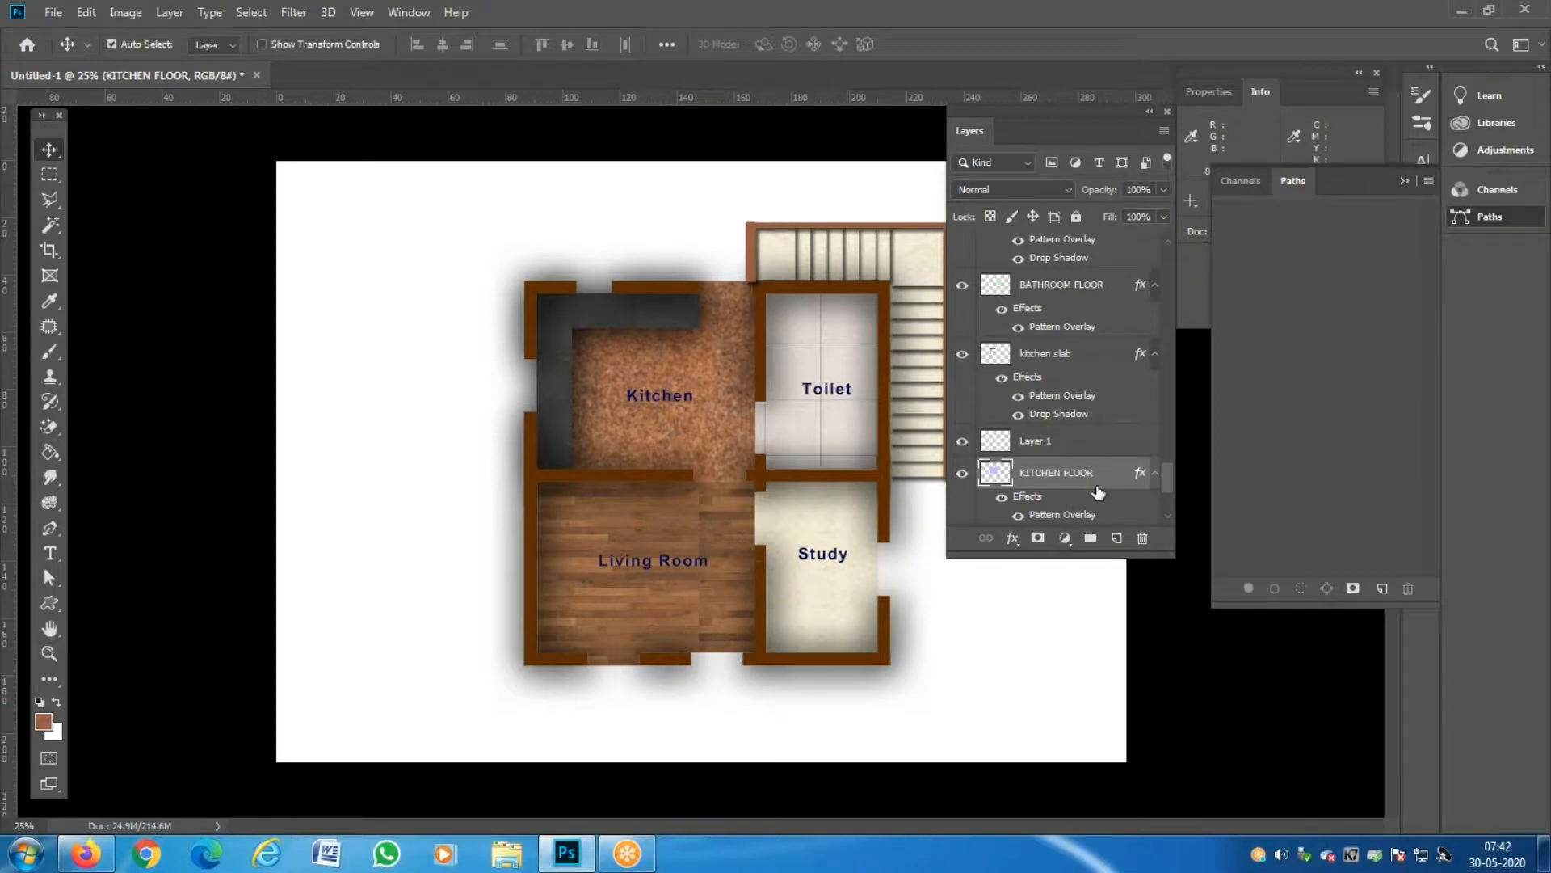
{"action": "double_click", "coordinate": [1085, 496]}
{"action": "key", "text": "Escape"}
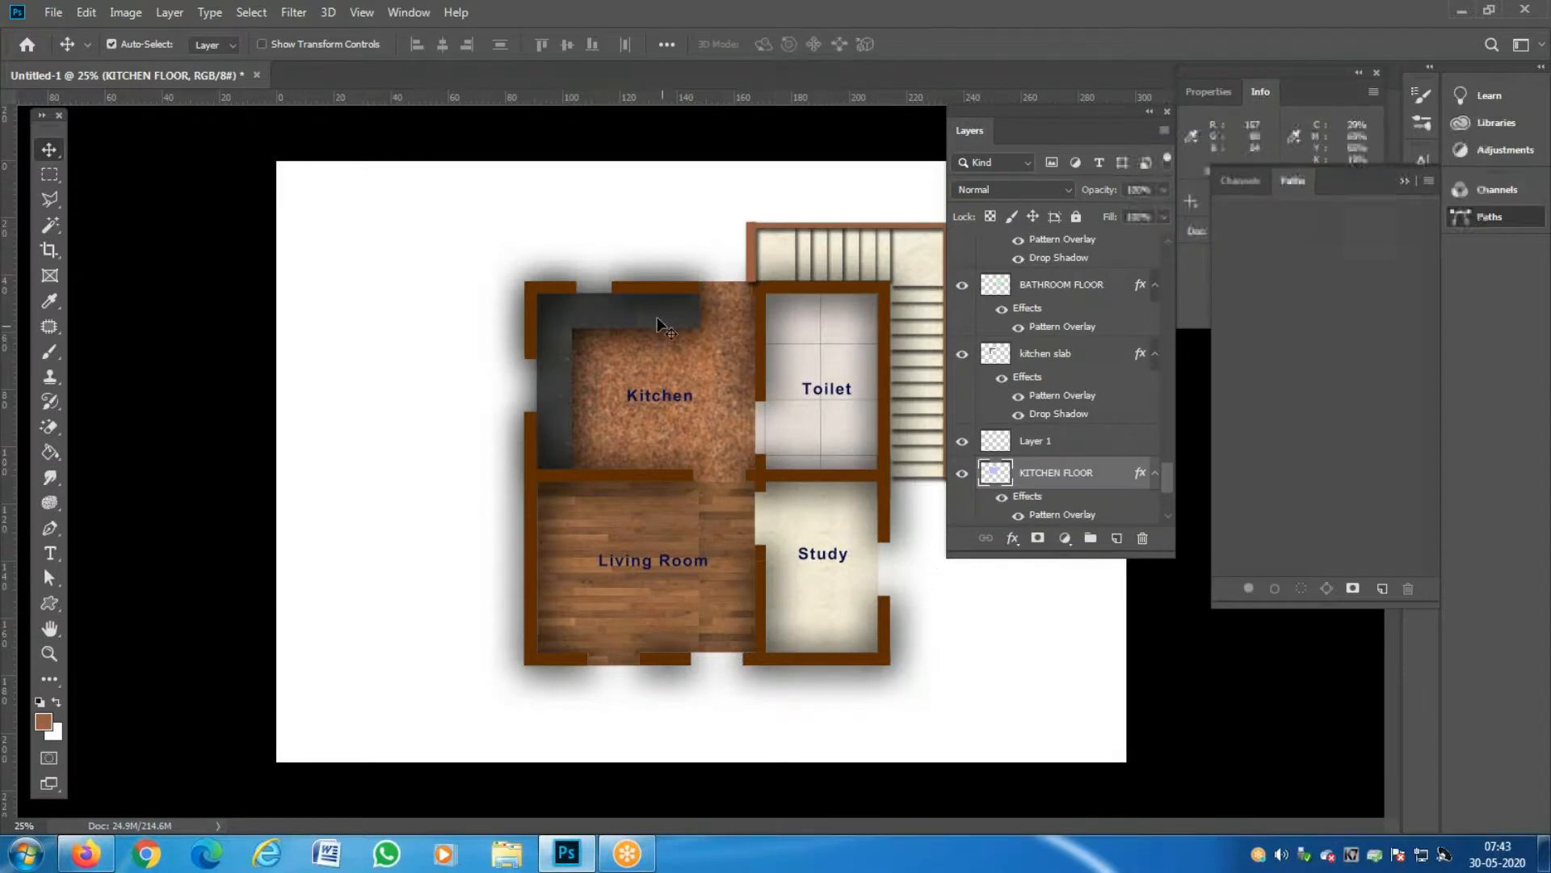
Try to apply the Lighting Effects render filter to the empty Layer 1.
{"action": "left_click", "coordinate": [1060, 447]}
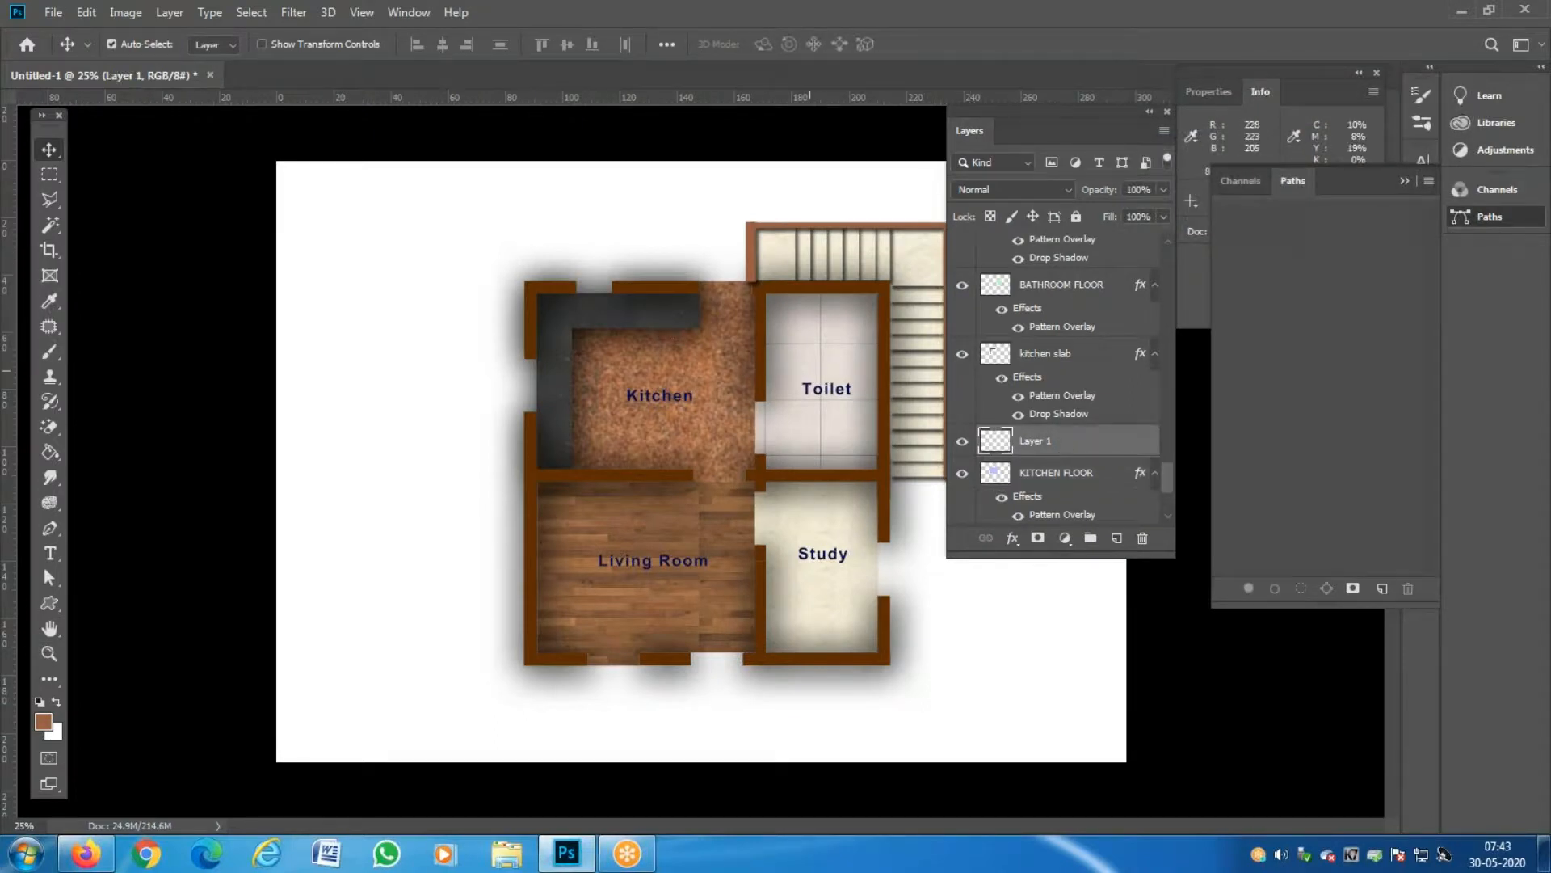
{"action": "left_click", "coordinate": [350, 19]}
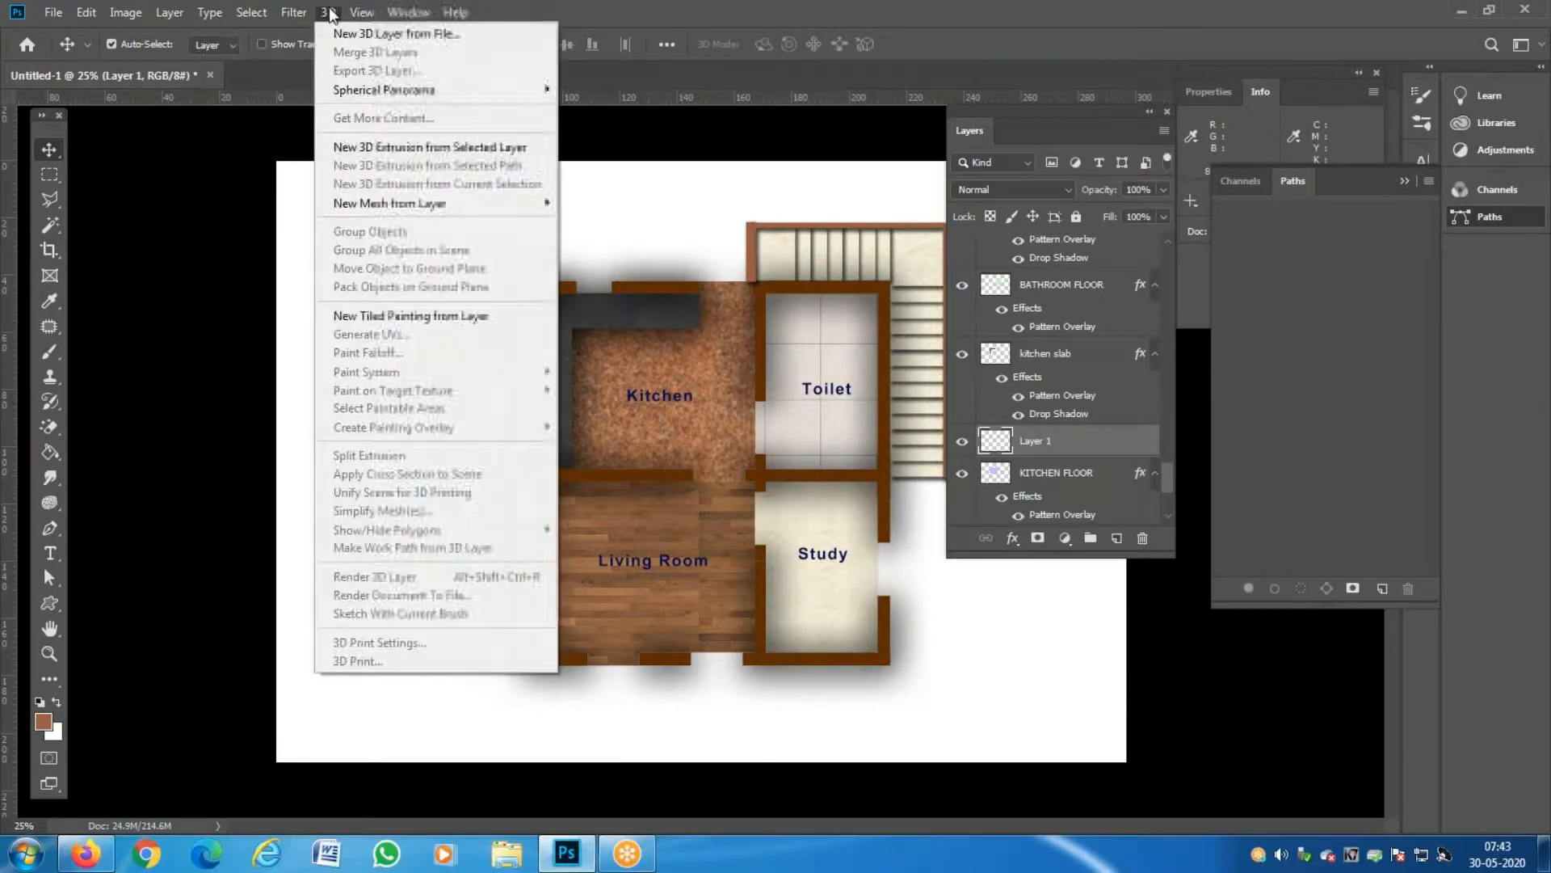
{"action": "mouse_move", "coordinate": [383, 325]}
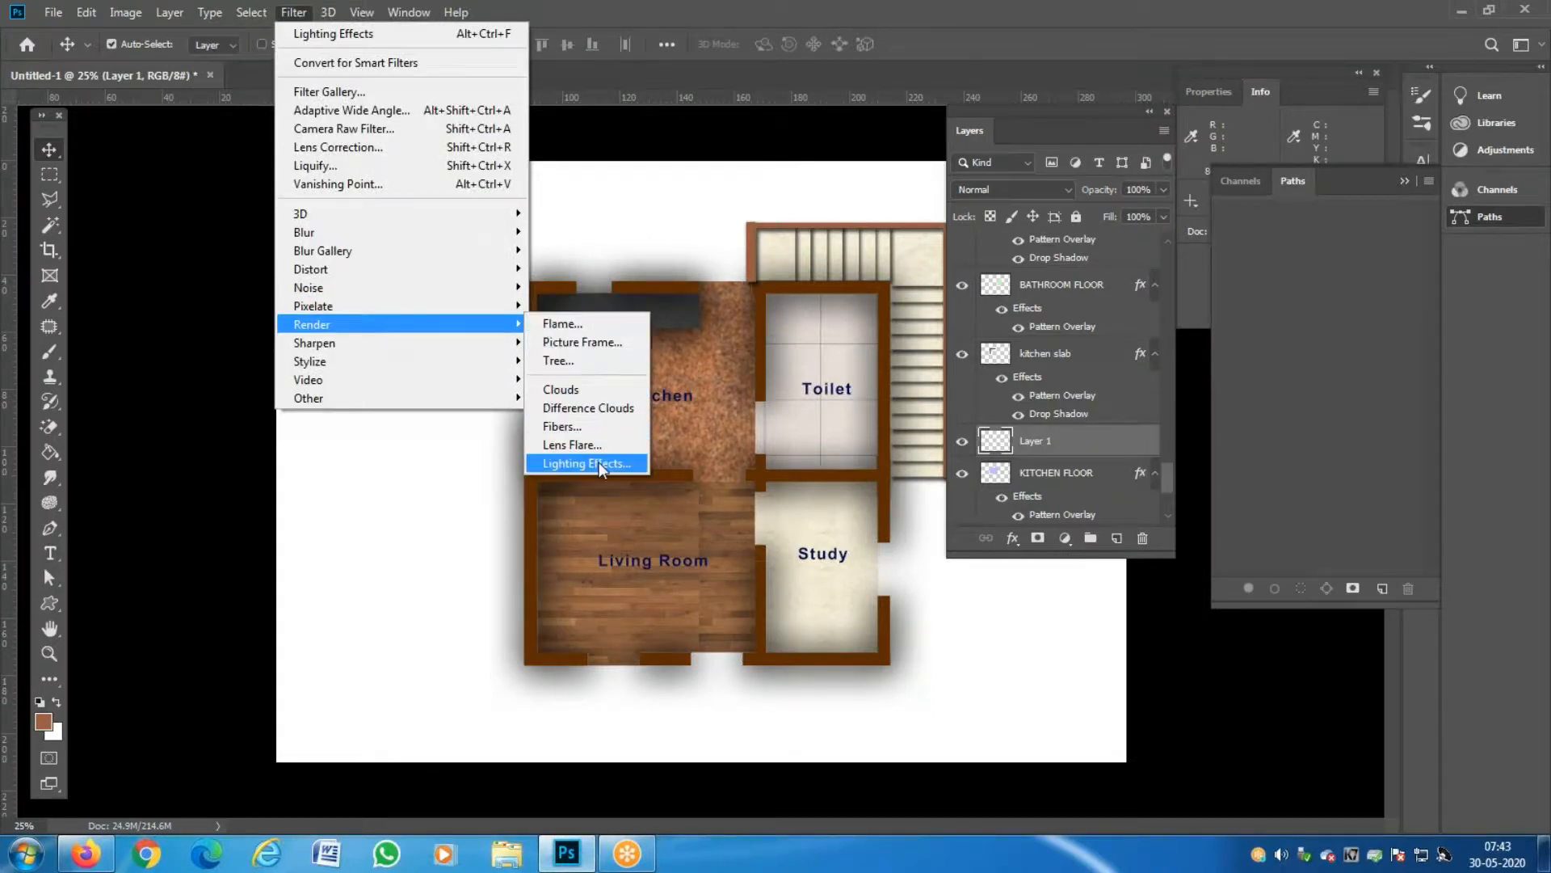
{"action": "left_click", "coordinate": [599, 463]}
{"action": "left_click", "coordinate": [753, 326]}
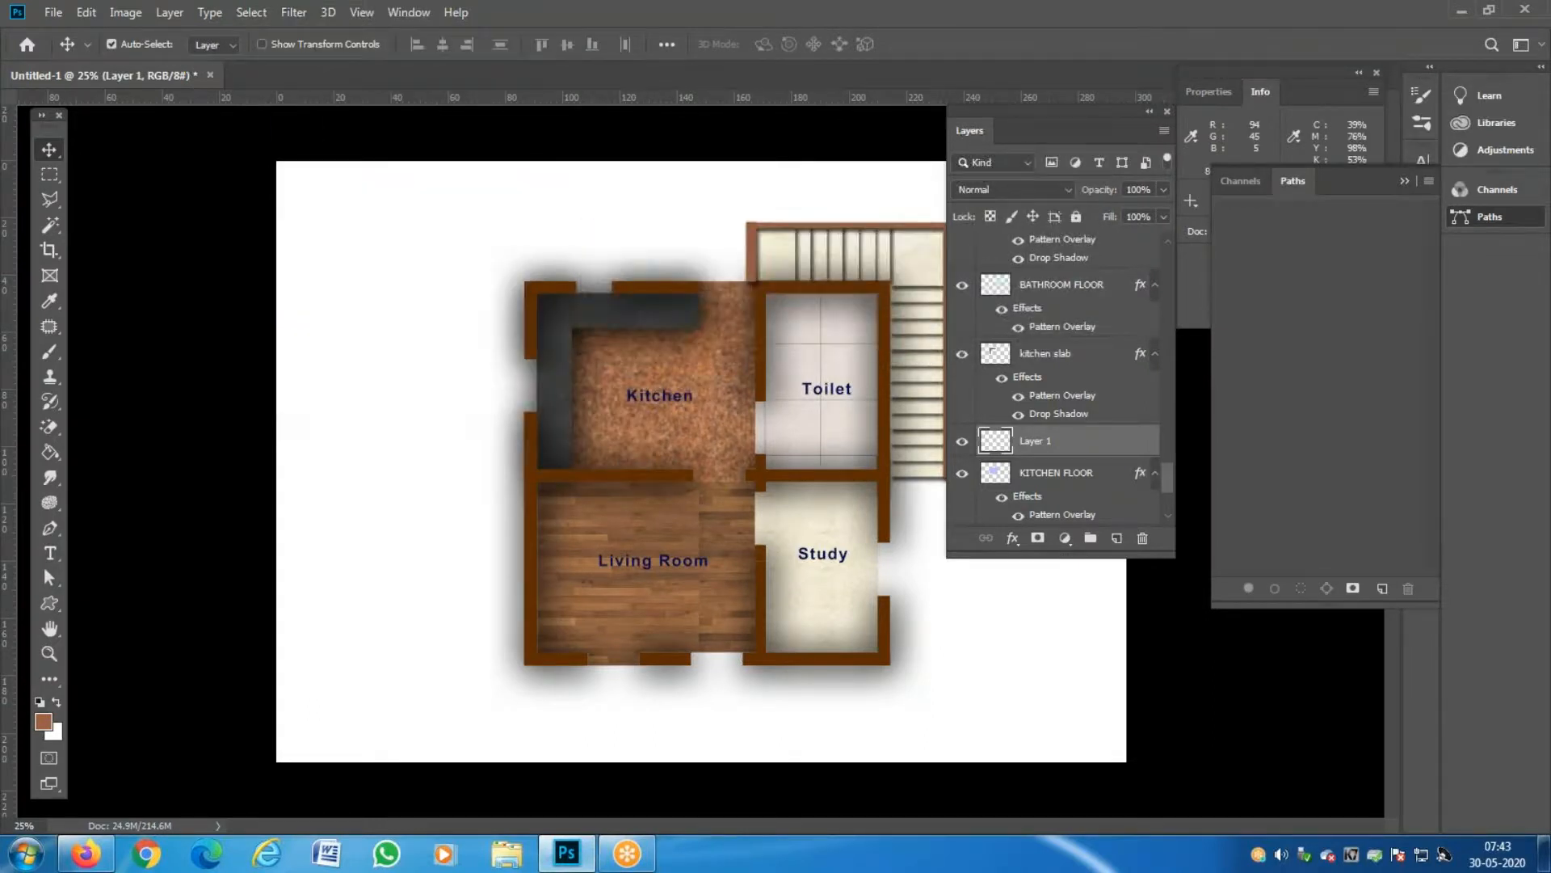
Select the KITCHEN FLOOR layer and apply Lighting Effects using the spot light with intensity 84 and hotspot 49.
{"action": "left_click", "coordinate": [1050, 477]}
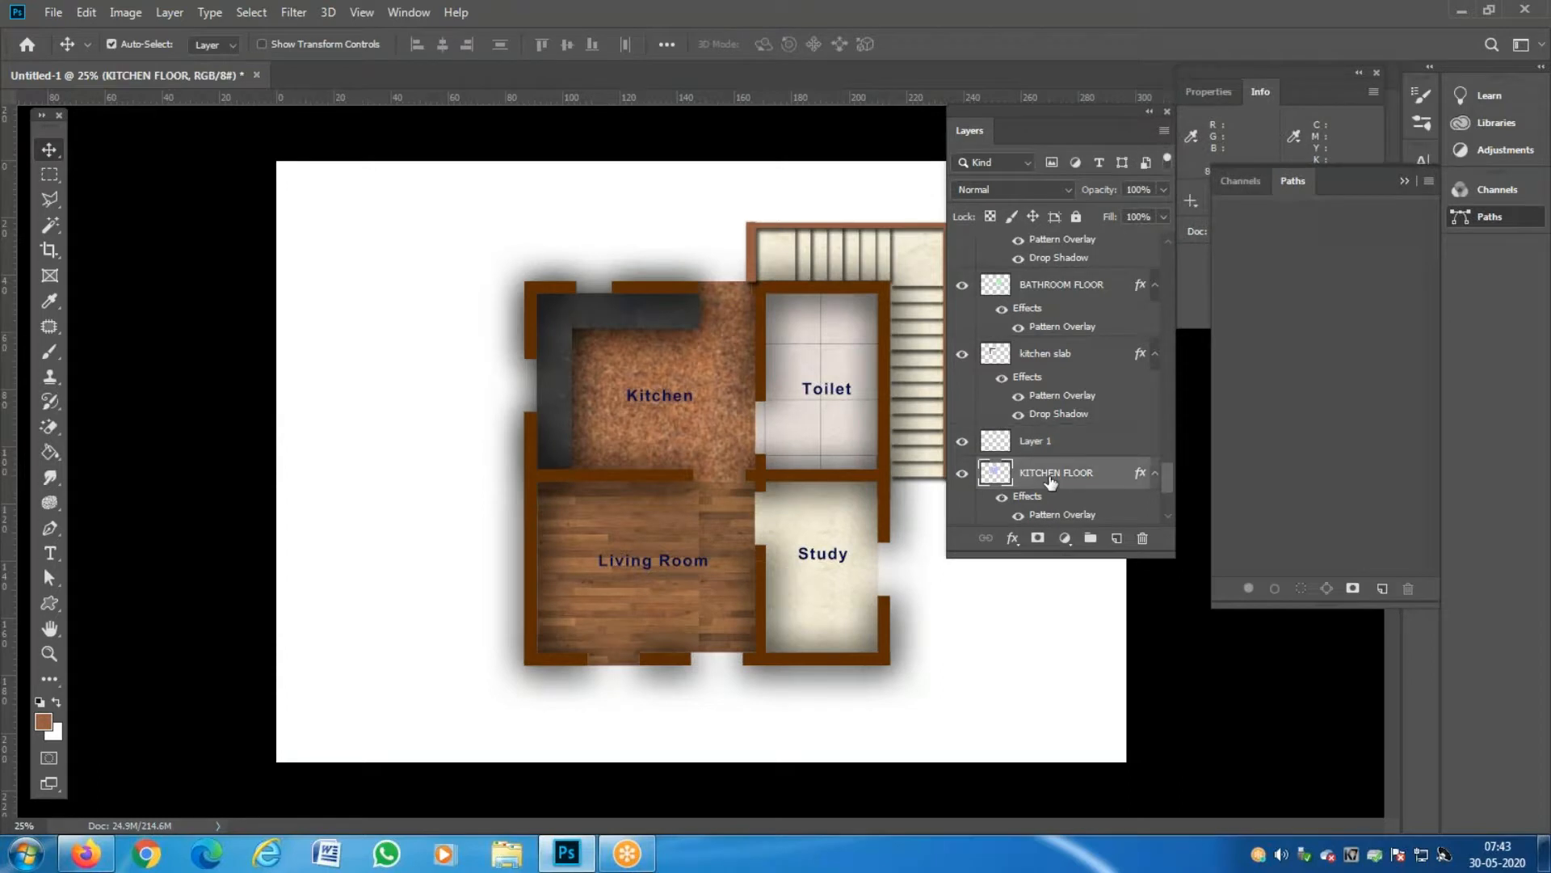
{"action": "scroll", "coordinate": [1050, 482], "scroll_direction": "down", "scroll_amount": 2}
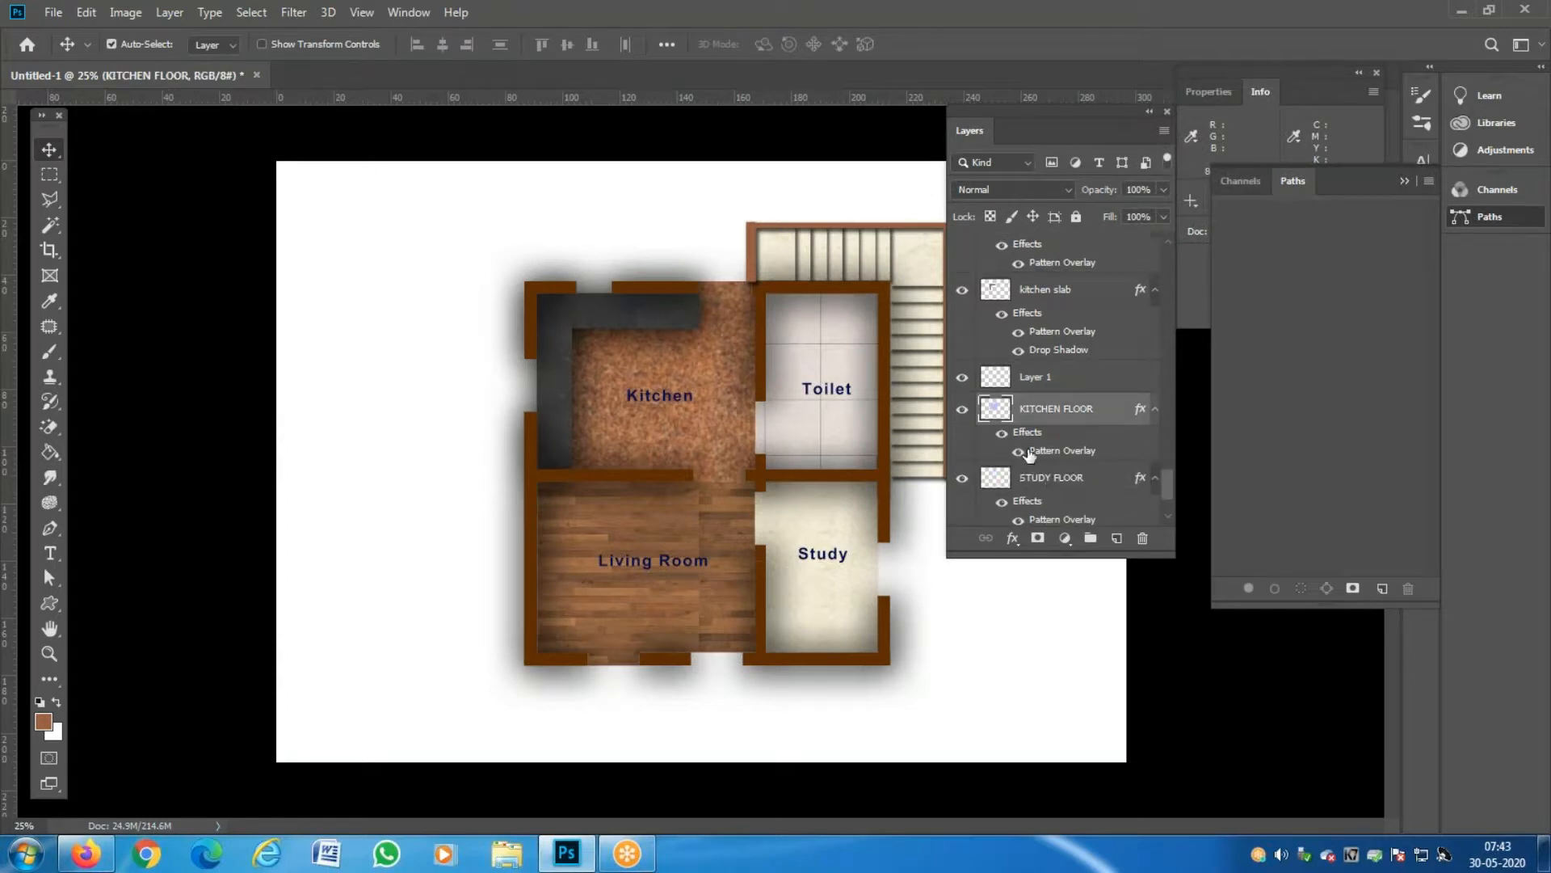
{"action": "double_click", "coordinate": [1068, 408]}
{"action": "key", "text": "Return"}
{"action": "left_click", "coordinate": [291, 12]}
{"action": "mouse_move", "coordinate": [426, 340]}
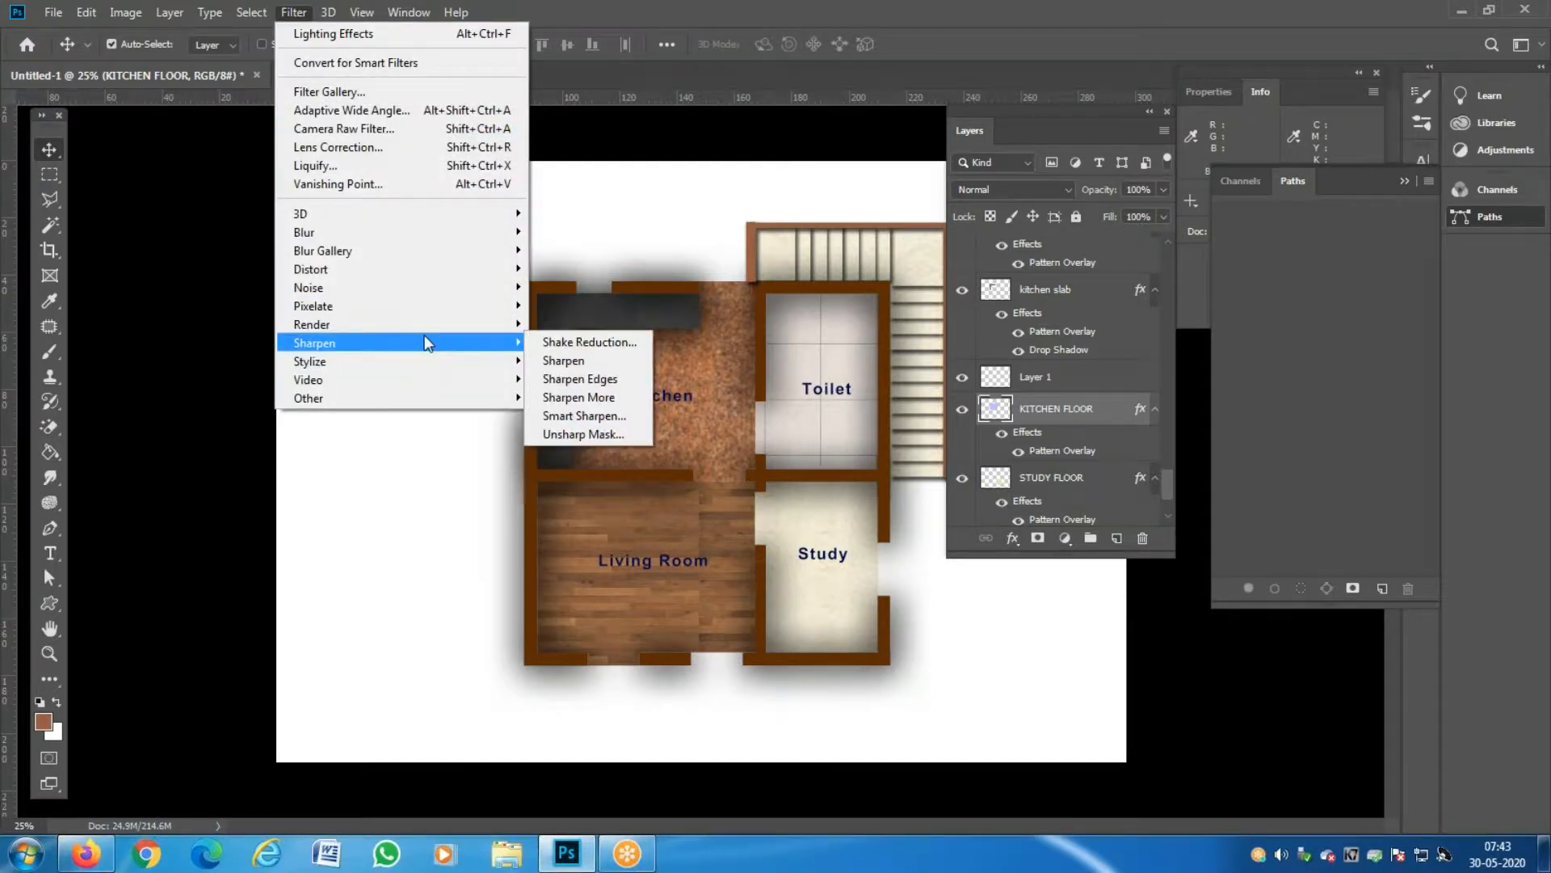
{"action": "left_click", "coordinate": [613, 457]}
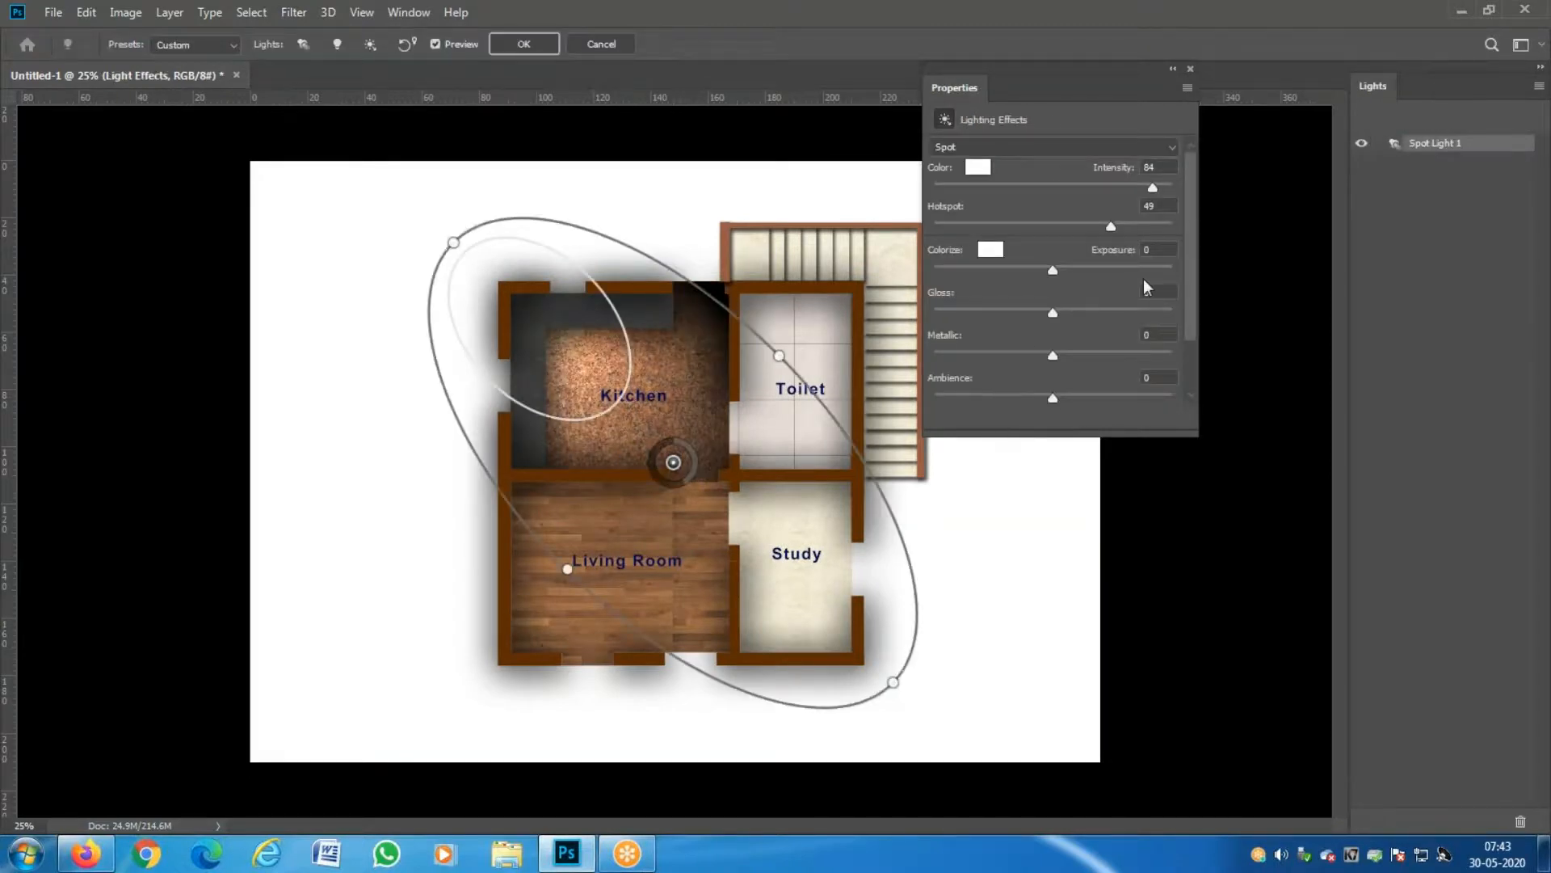
{"action": "left_click", "coordinate": [523, 43]}
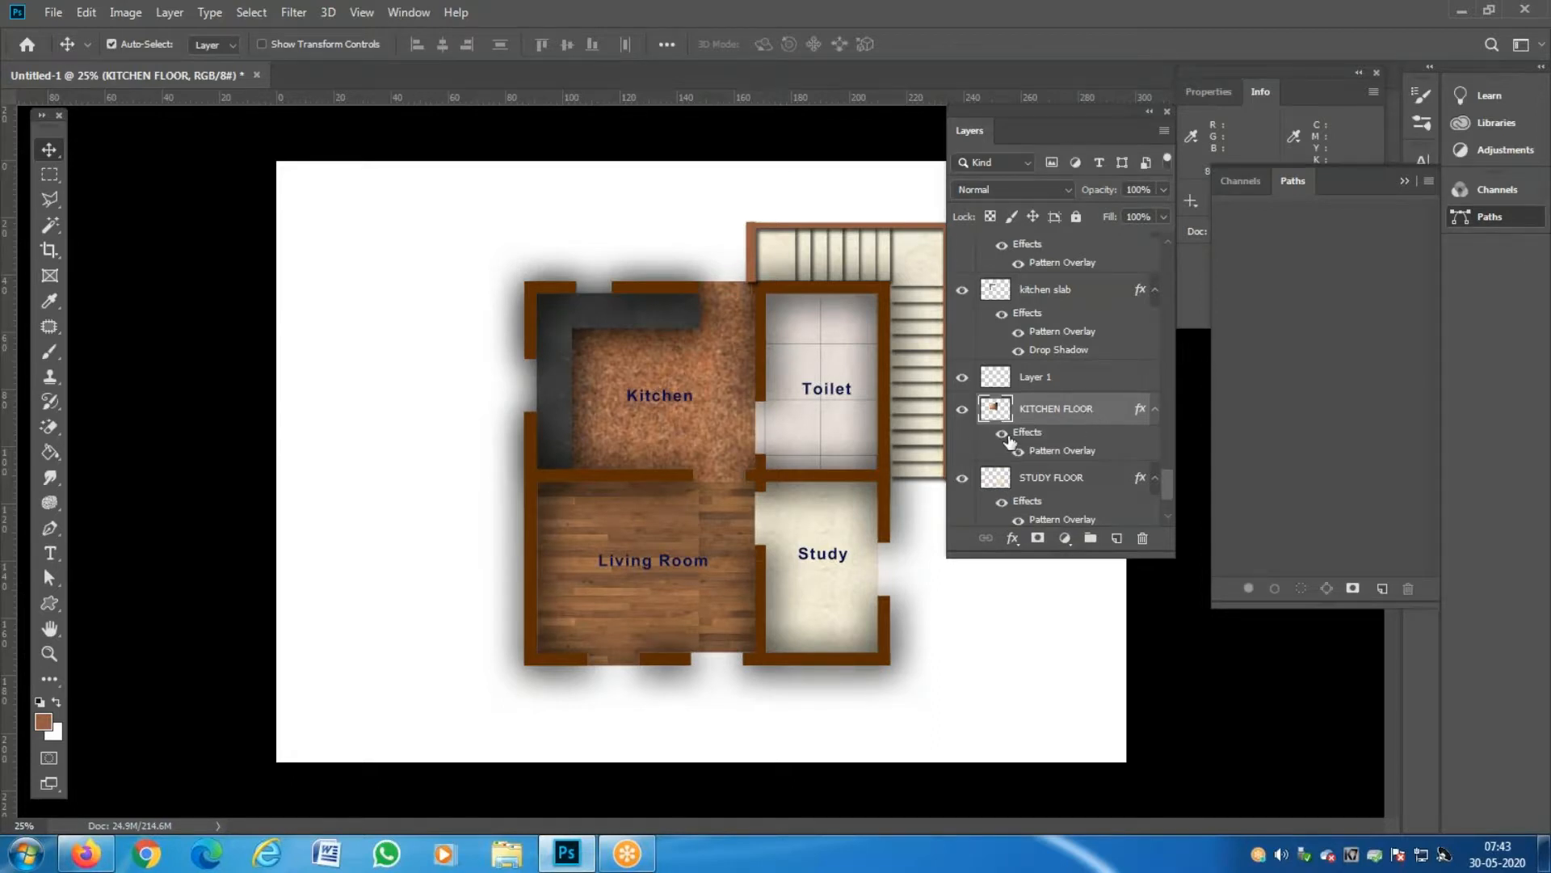
Compare the kitchen floor with and without its layer effects, also hiding and showing the layer, and leave the effects on.
{"action": "left_click", "coordinate": [1002, 436]}
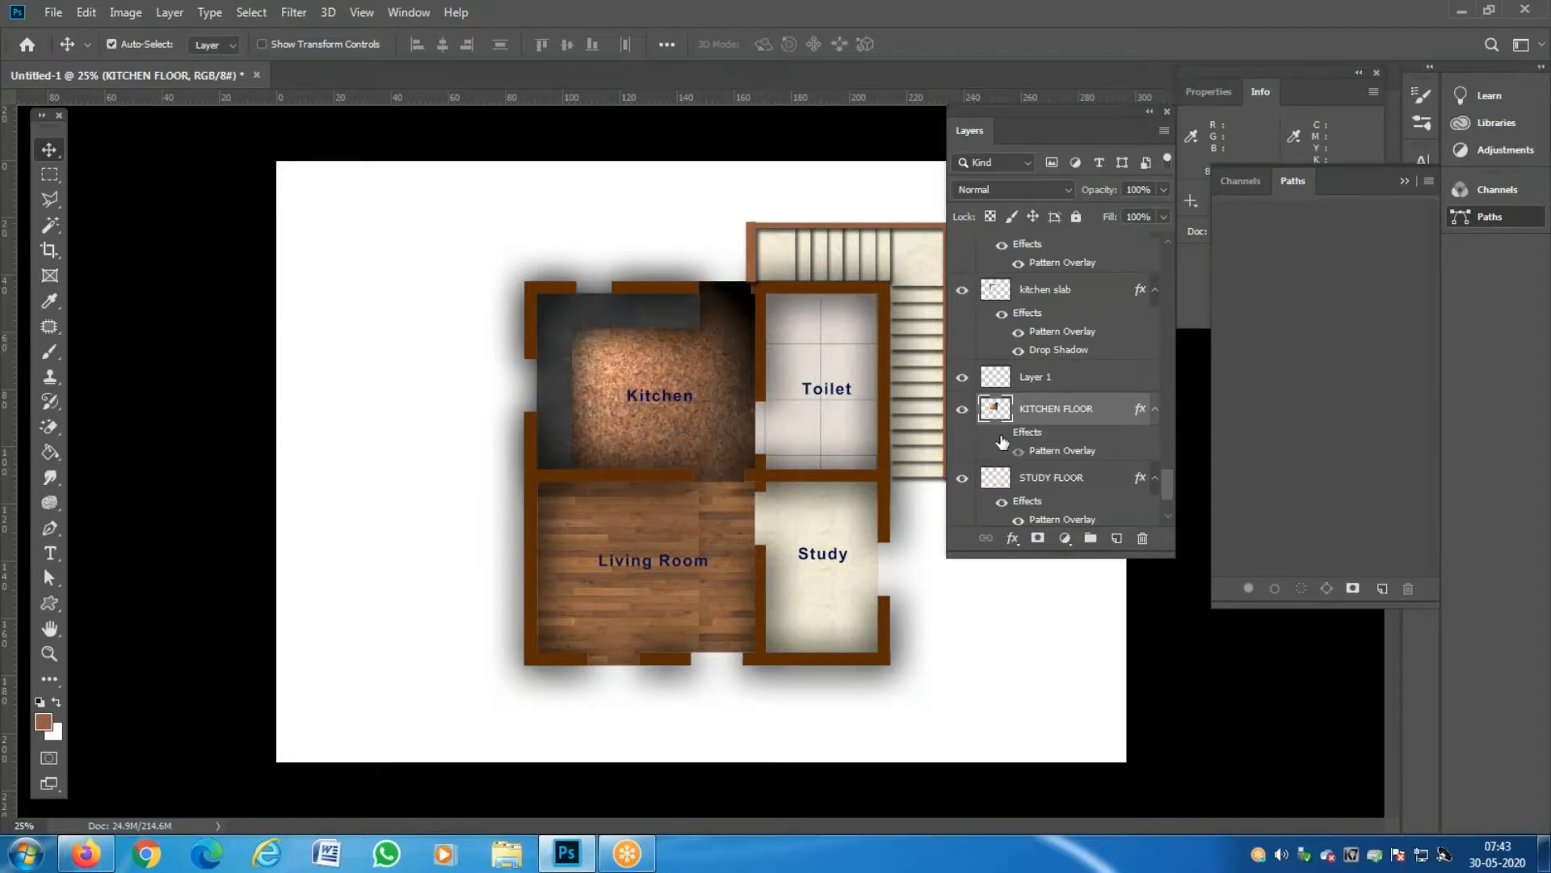
{"action": "left_click", "coordinate": [1002, 437]}
{"action": "left_click", "coordinate": [1002, 436]}
{"action": "left_click", "coordinate": [1002, 436]}
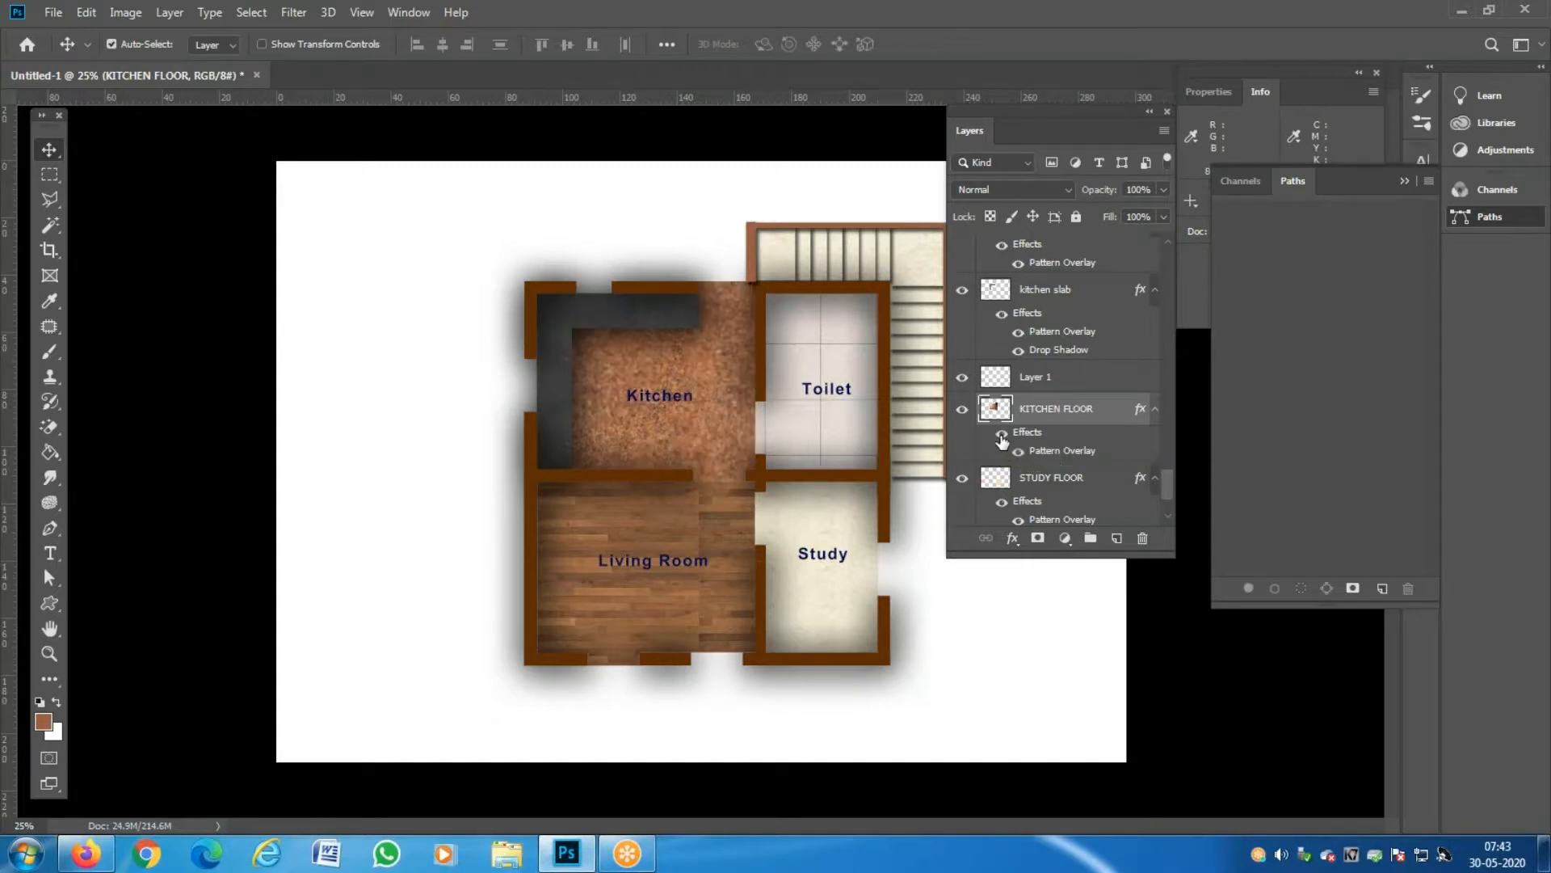
{"action": "left_click", "coordinate": [1002, 437]}
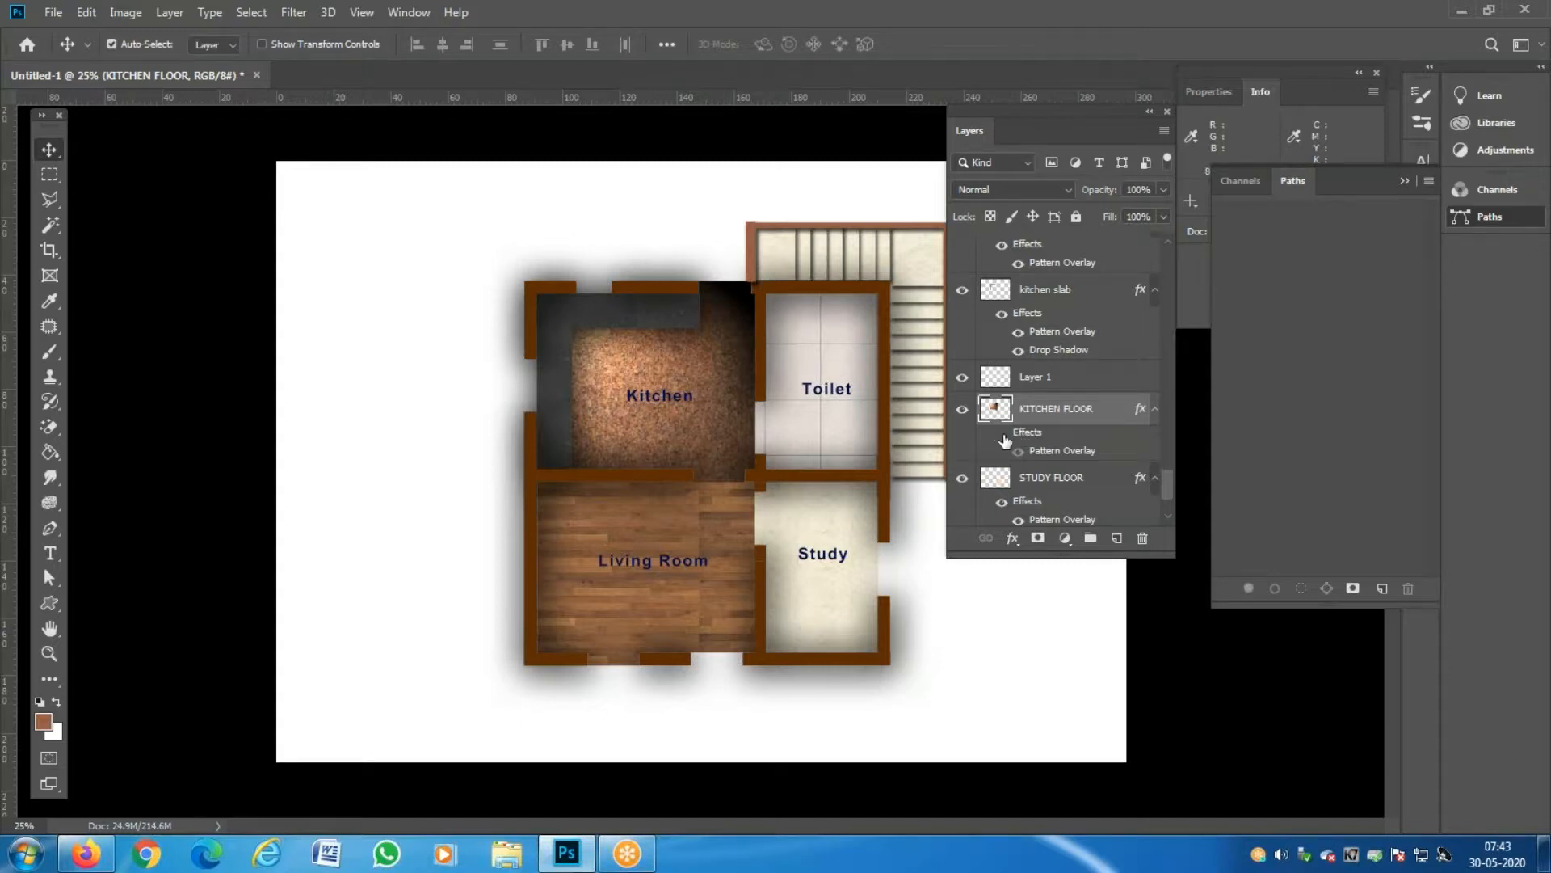
{"action": "left_click", "coordinate": [1002, 438]}
{"action": "left_click", "coordinate": [1002, 437]}
{"action": "left_click", "coordinate": [1002, 435]}
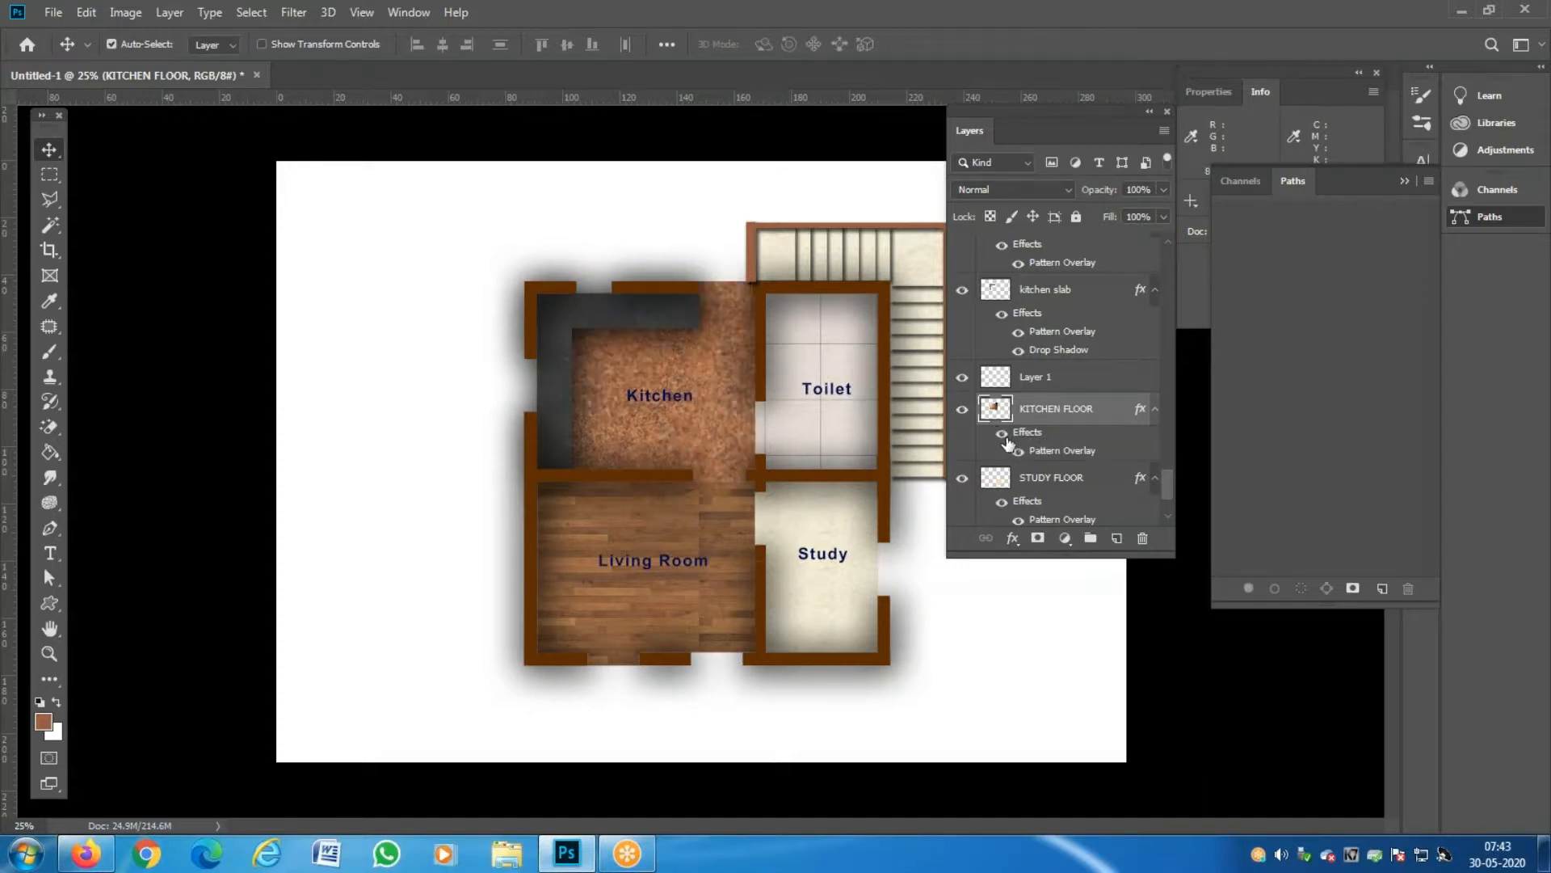
{"action": "left_click", "coordinate": [1002, 437]}
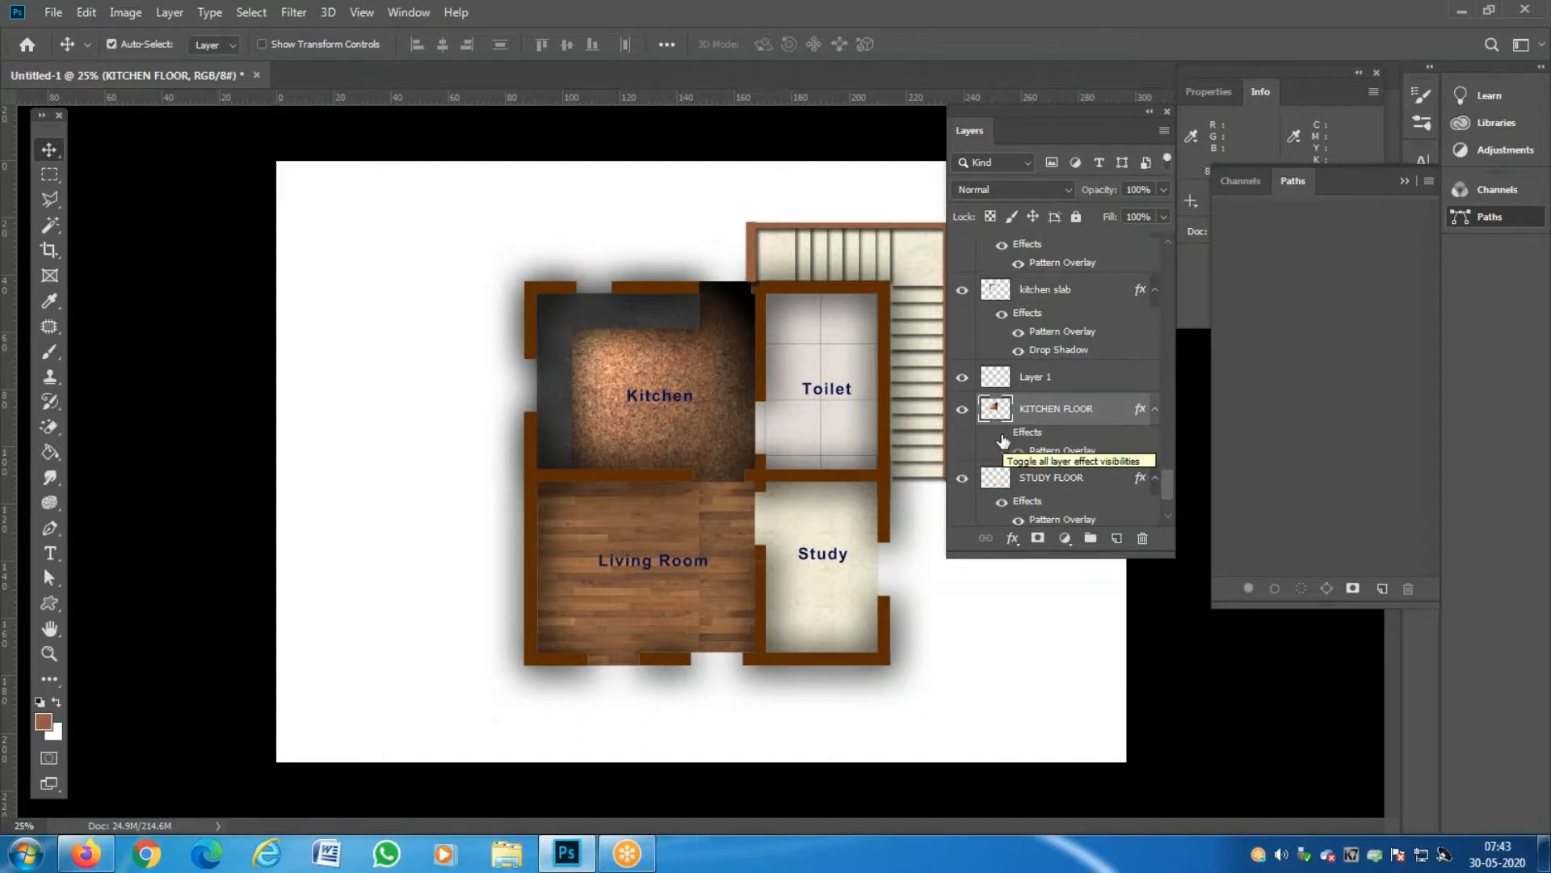
{"action": "left_click", "coordinate": [957, 453]}
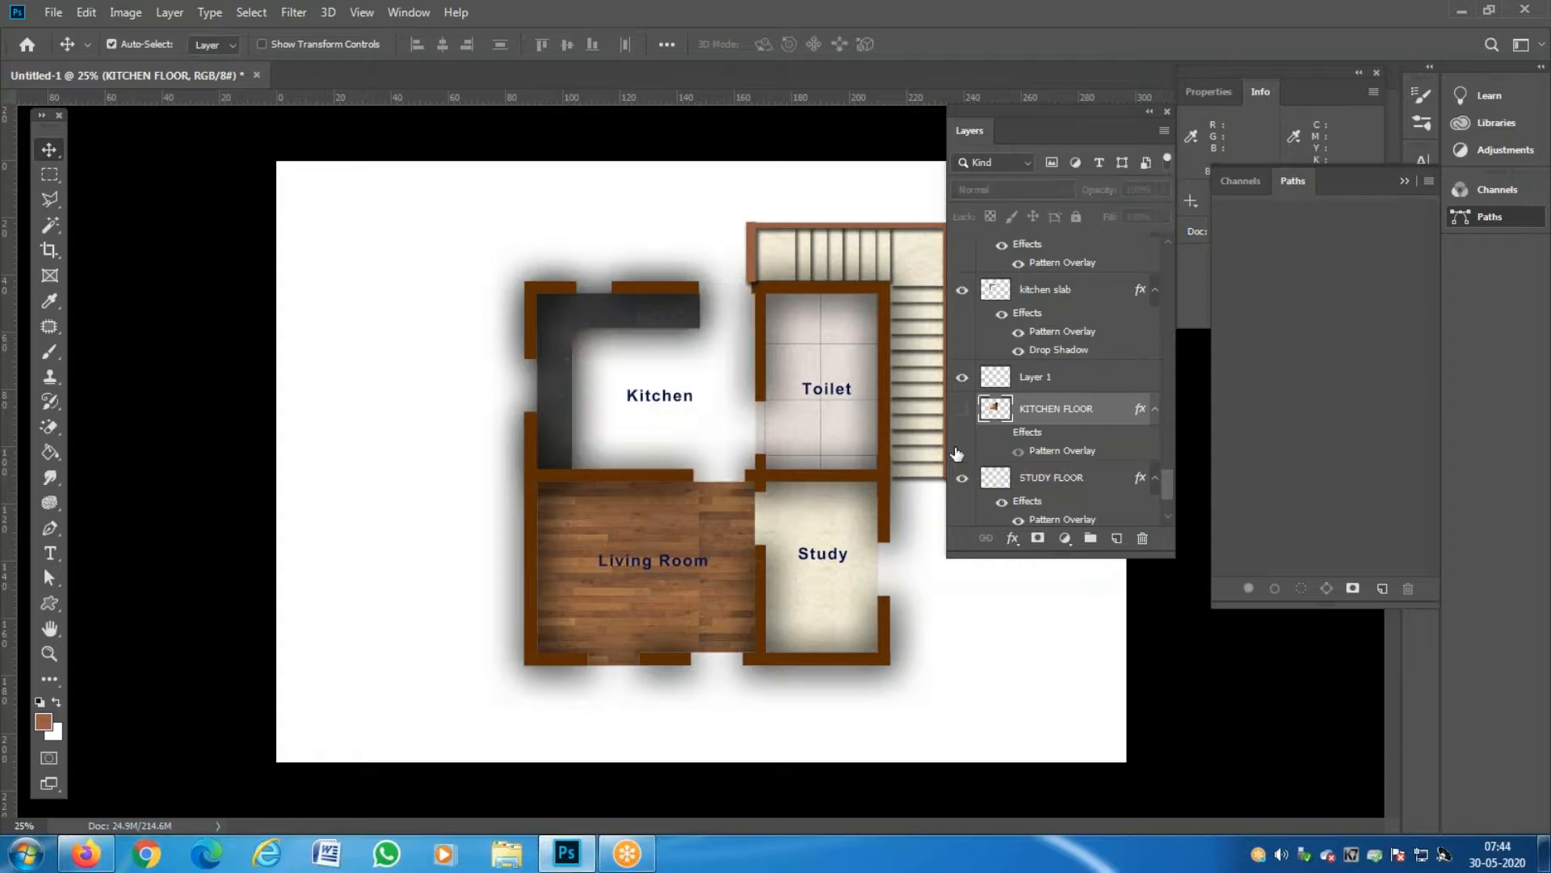
{"action": "left_click", "coordinate": [956, 453]}
{"action": "left_click", "coordinate": [1003, 434]}
{"action": "left_click", "coordinate": [1002, 437]}
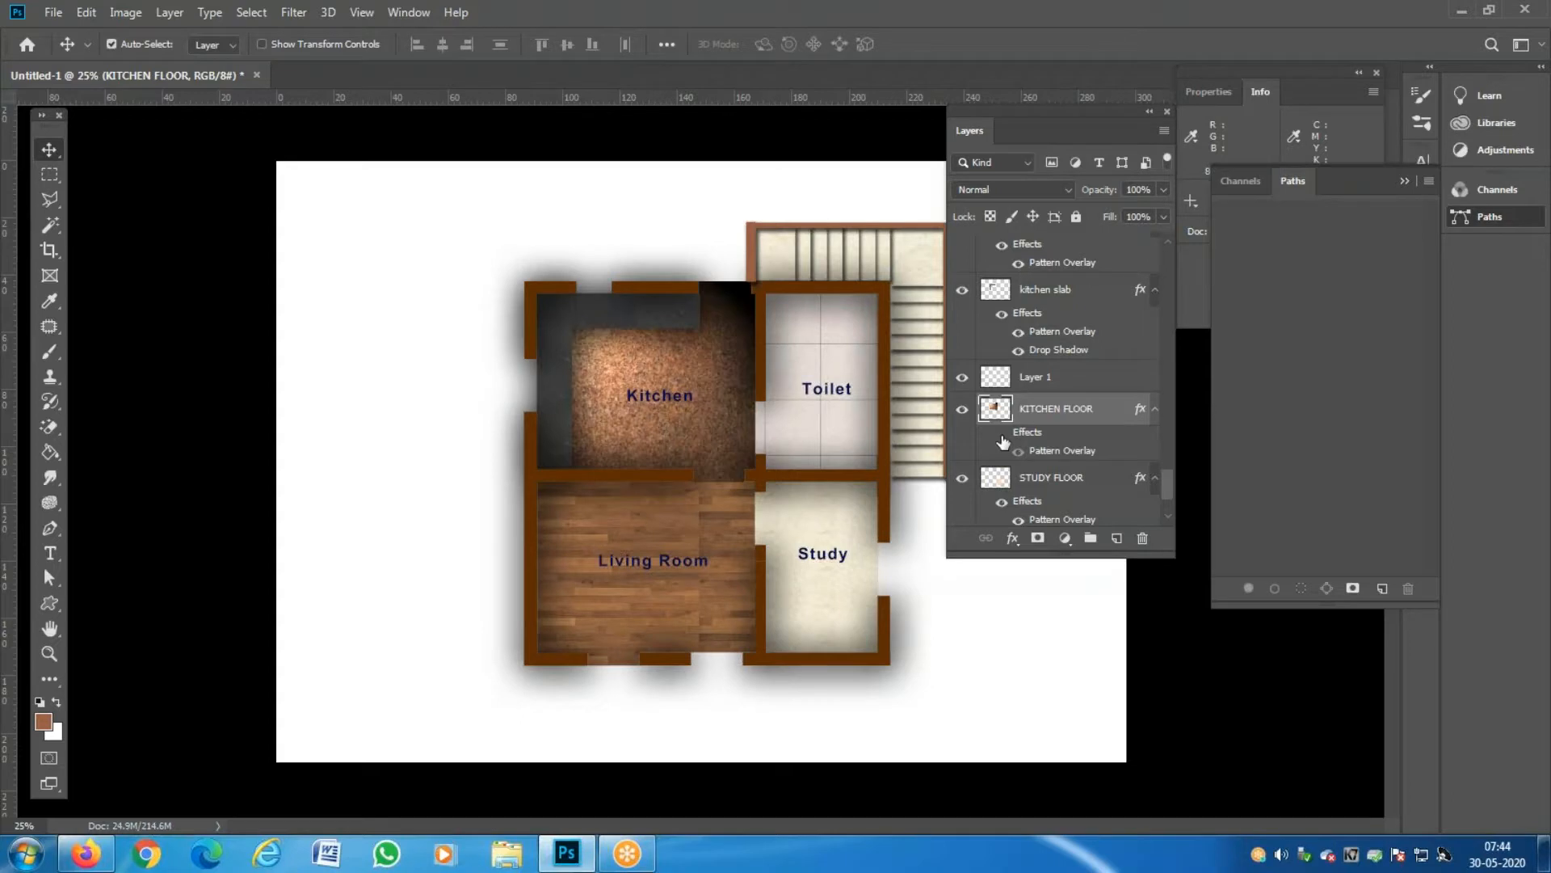
{"action": "left_click", "coordinate": [1002, 437]}
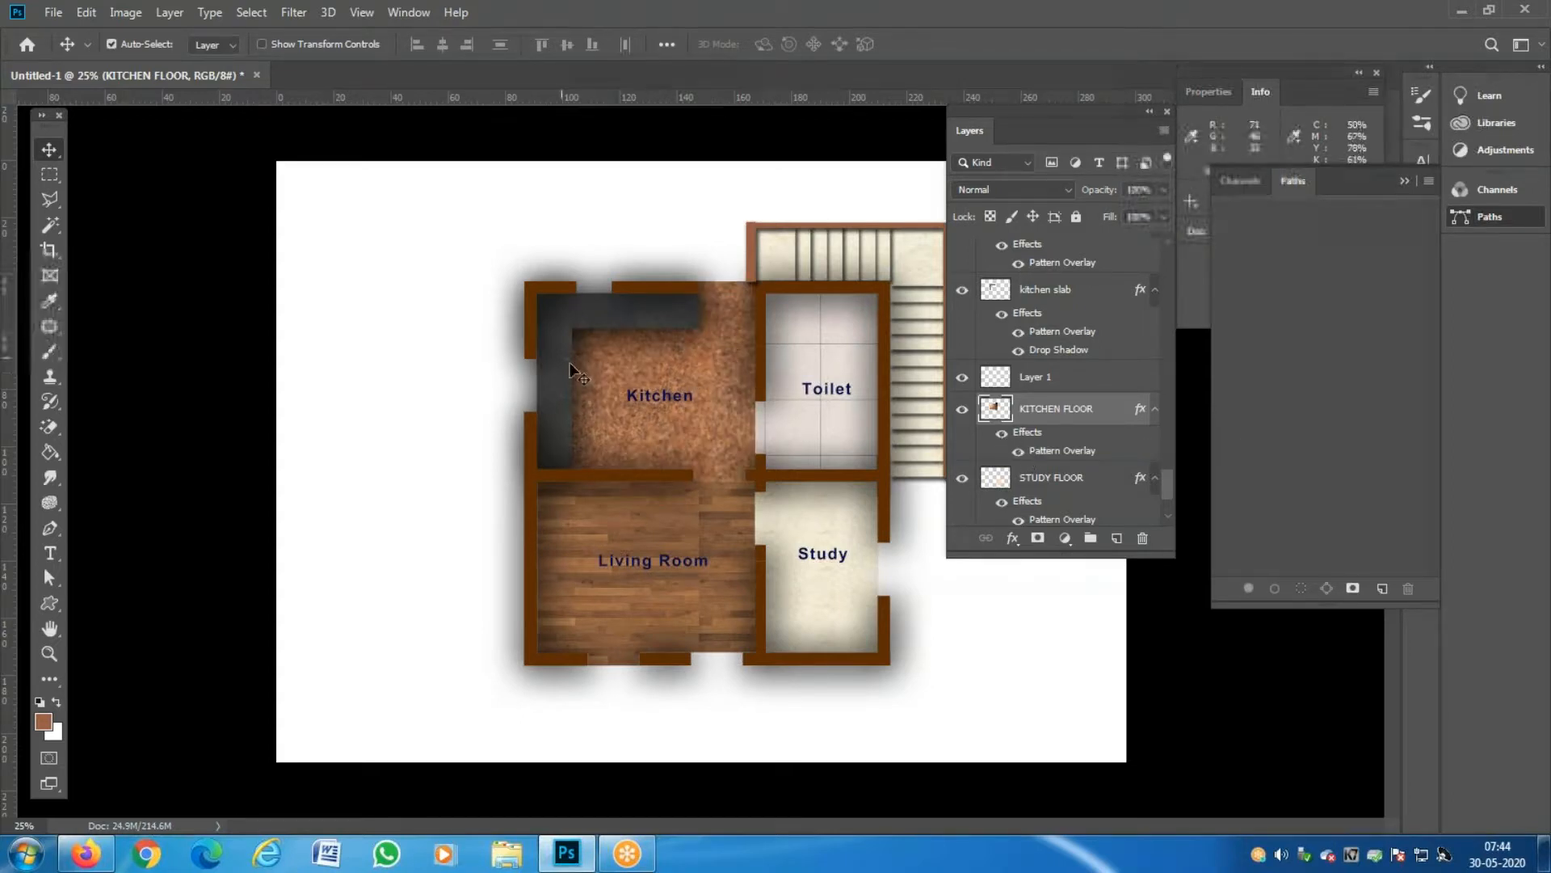
Select the railing layer from the railing along the top edge of the exterior stair.
{"action": "key", "text": "z"}
{"action": "left_click", "coordinate": [698, 435], "text": "alt"}
{"action": "left_click", "coordinate": [696, 431]}
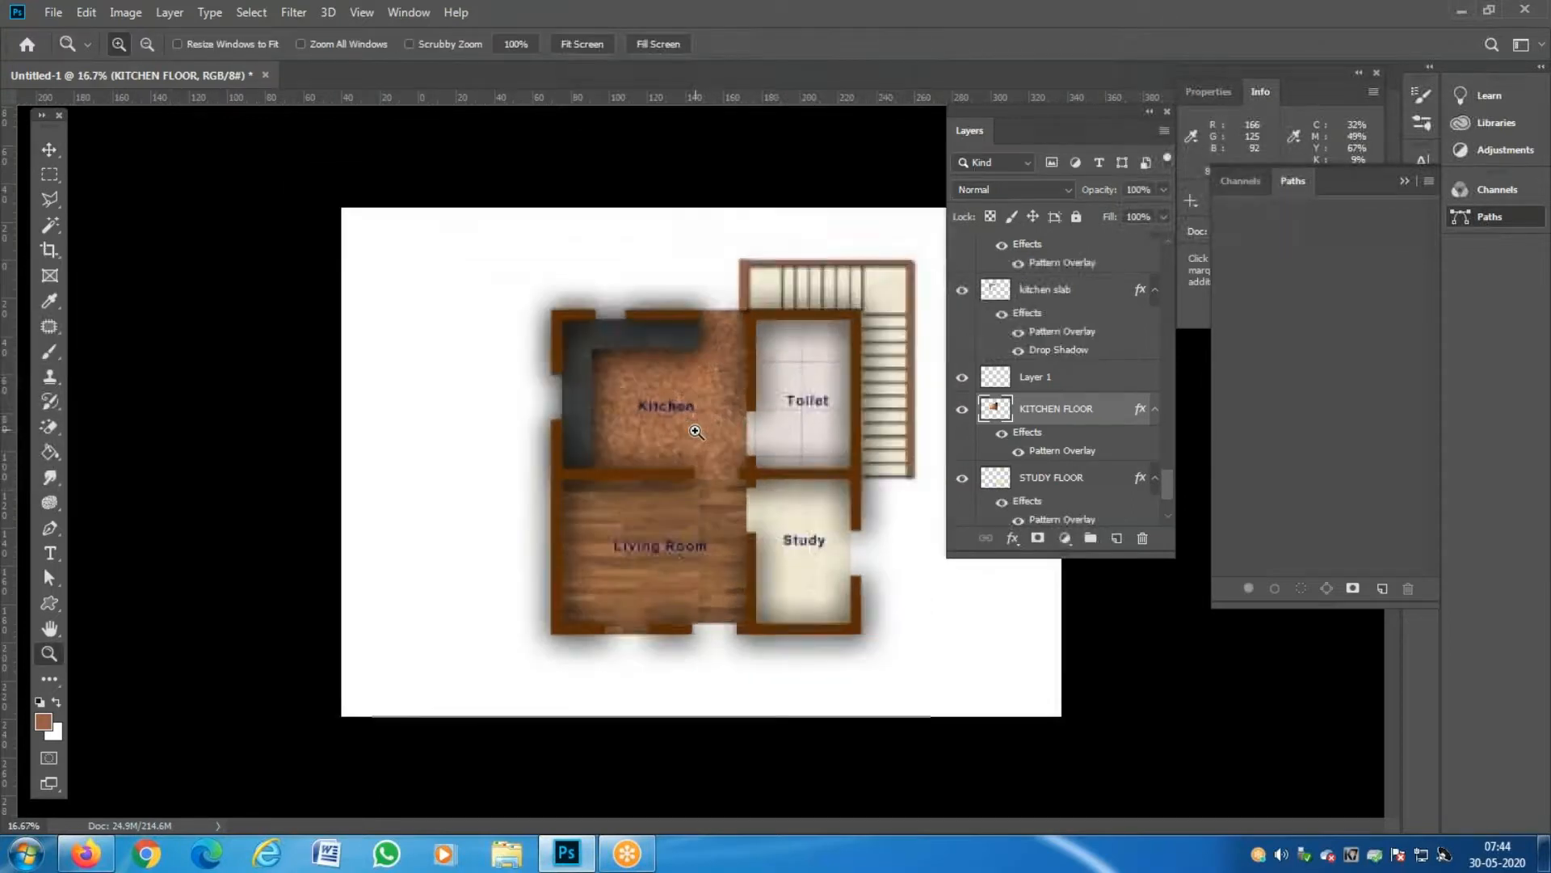
{"action": "left_click", "coordinate": [695, 432]}
{"action": "left_click", "coordinate": [696, 431]}
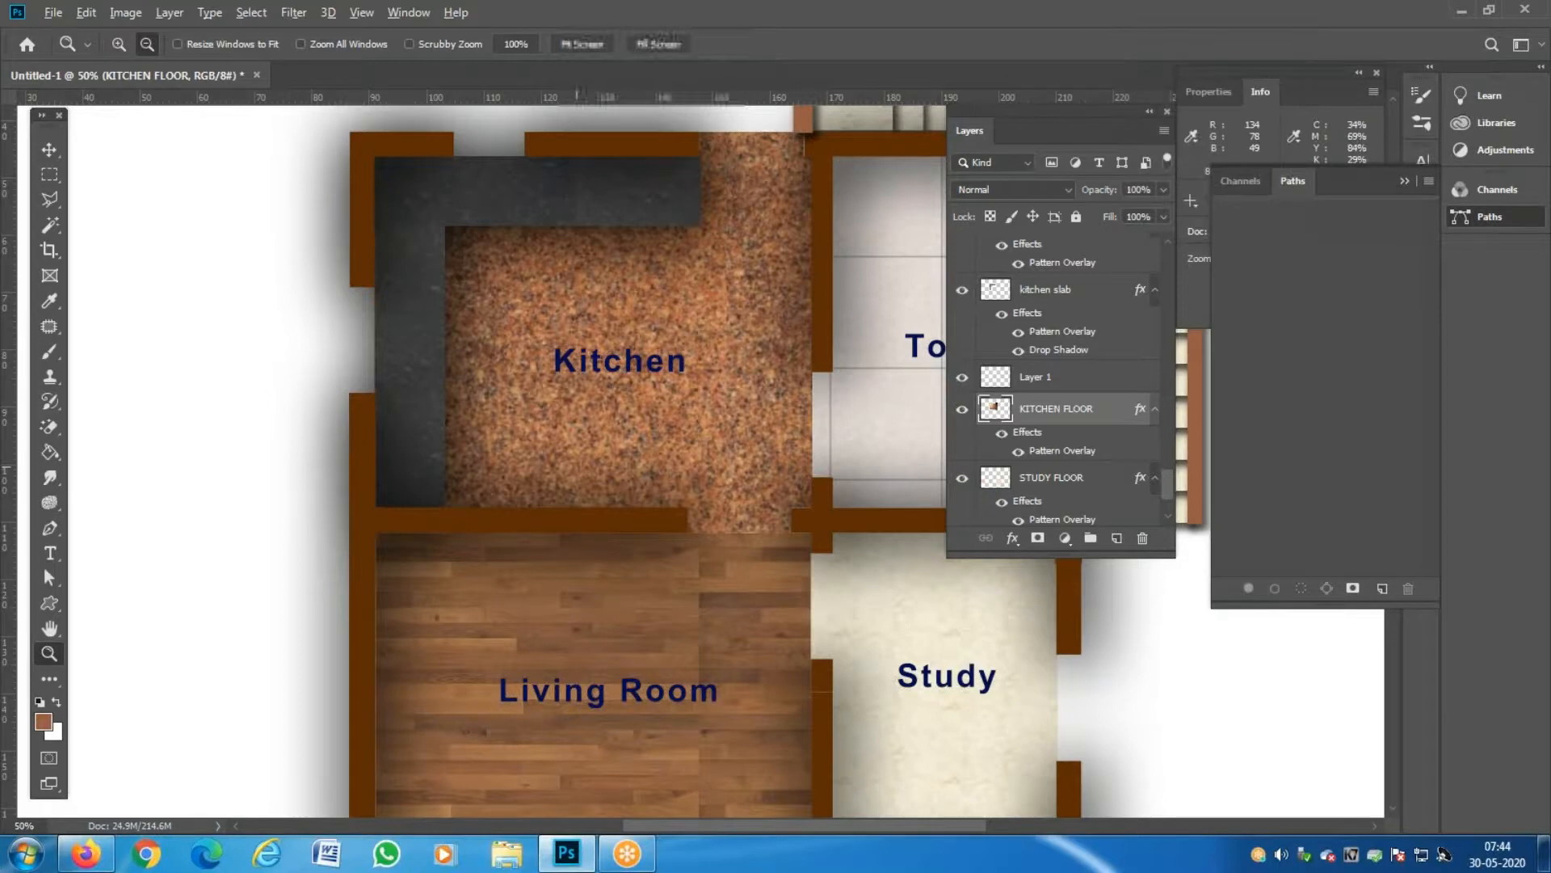
{"action": "left_click", "coordinate": [656, 462], "text": "alt"}
{"action": "left_click_drag", "start_coordinate": [790, 458], "coordinate": [521, 463]}
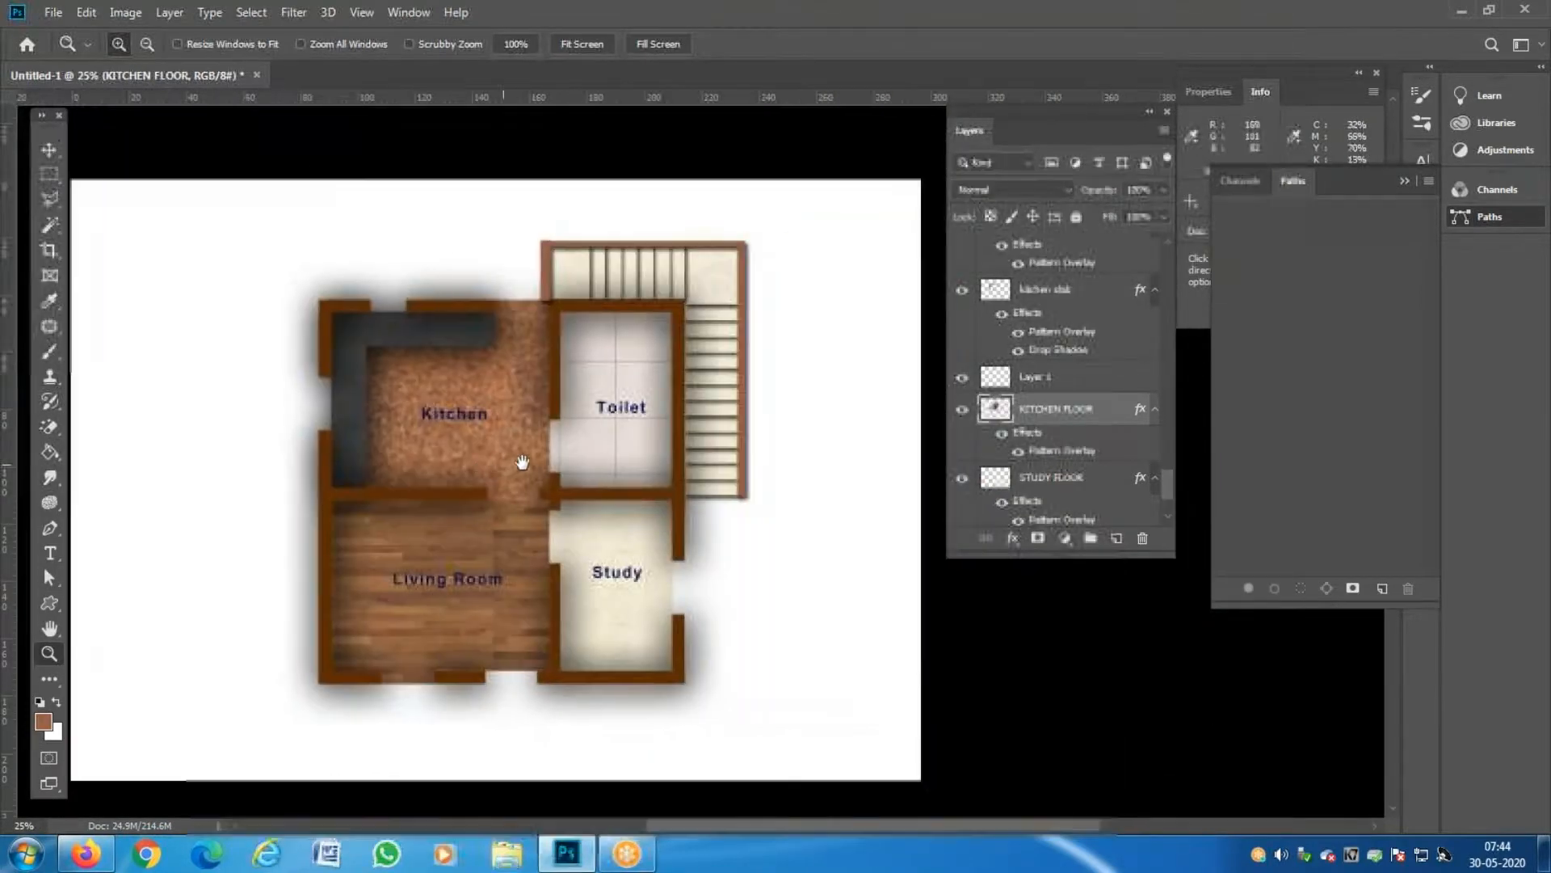
{"action": "left_click", "coordinate": [637, 251]}
{"action": "left_click", "coordinate": [637, 251]}
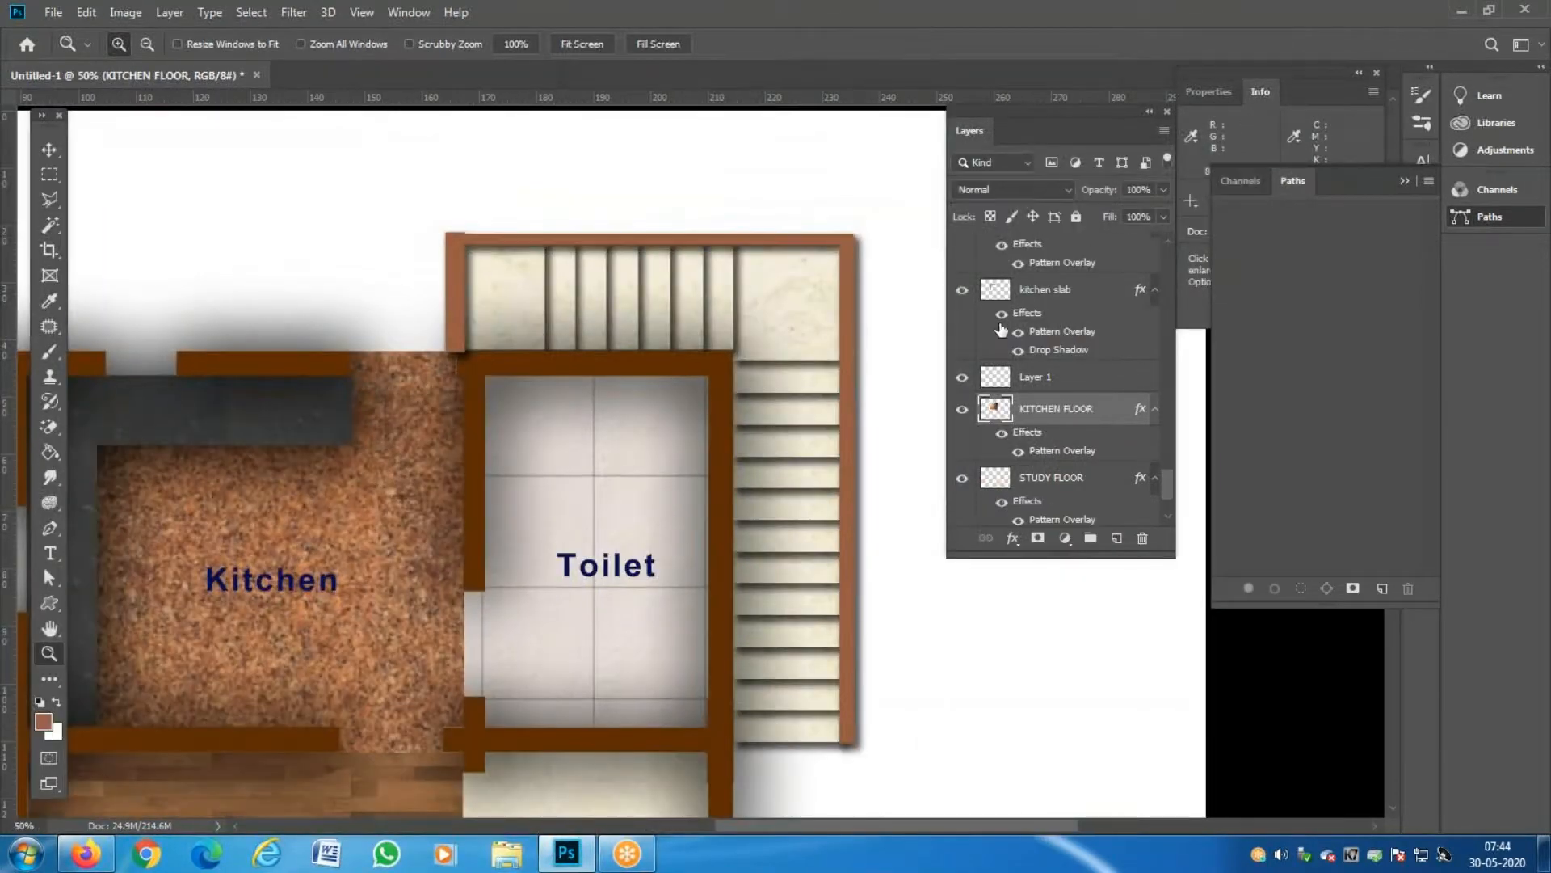
{"action": "key", "text": "v"}
{"action": "right_click", "coordinate": [543, 251]}
{"action": "left_click", "coordinate": [557, 246]}
Select a tall rectangle over the outer part of the railing's short end beside the kitchen and delete it to thin the railing.
{"action": "key", "text": "z"}
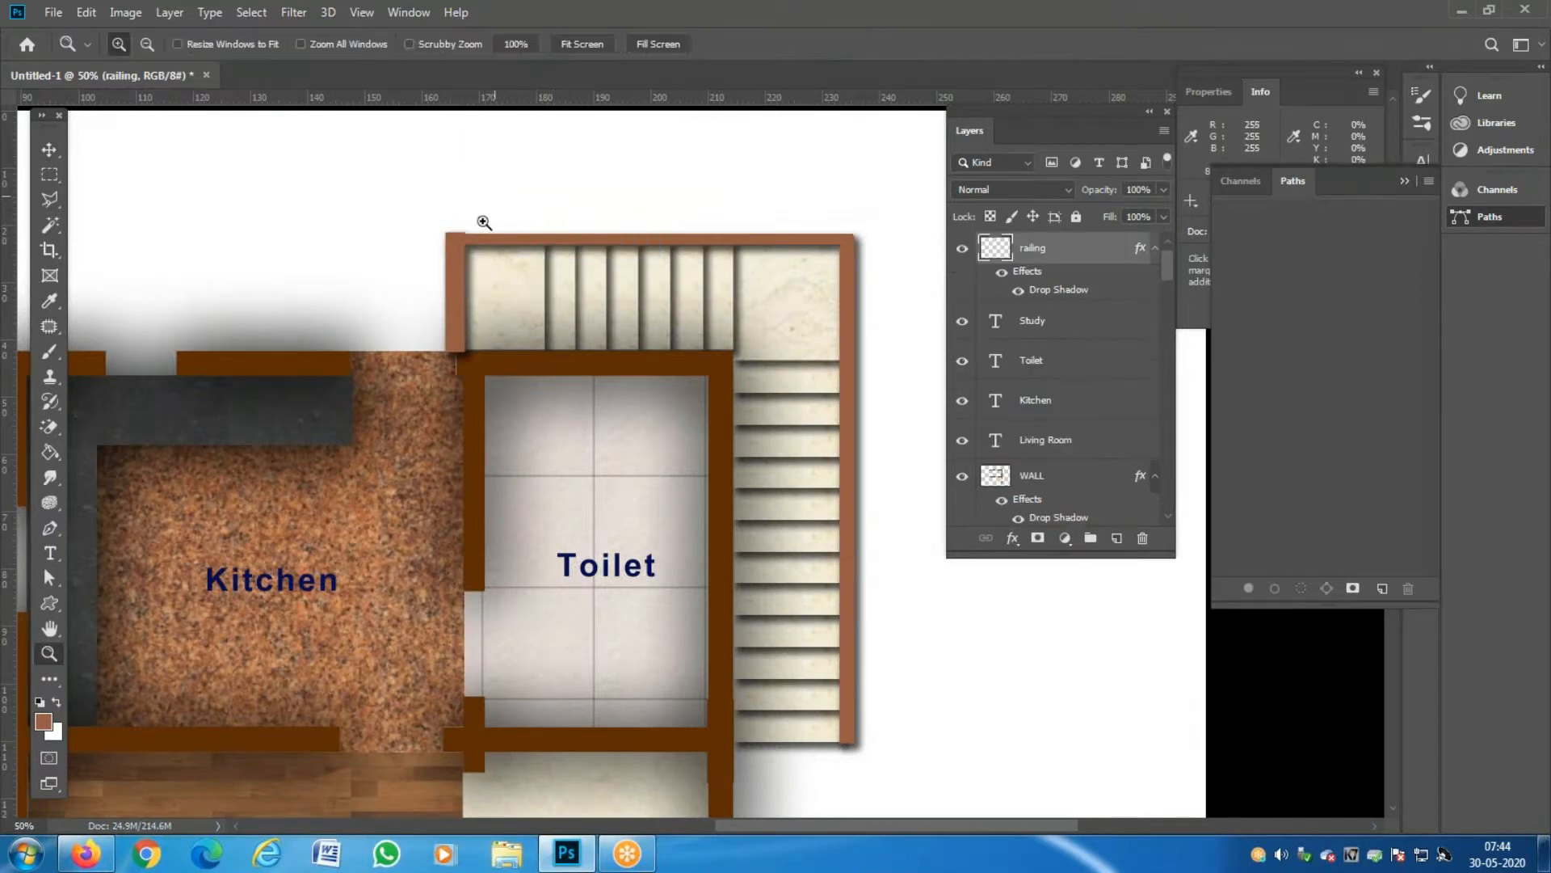
{"action": "left_click", "coordinate": [446, 250]}
{"action": "left_click", "coordinate": [446, 250]}
{"action": "left_click", "coordinate": [47, 176]}
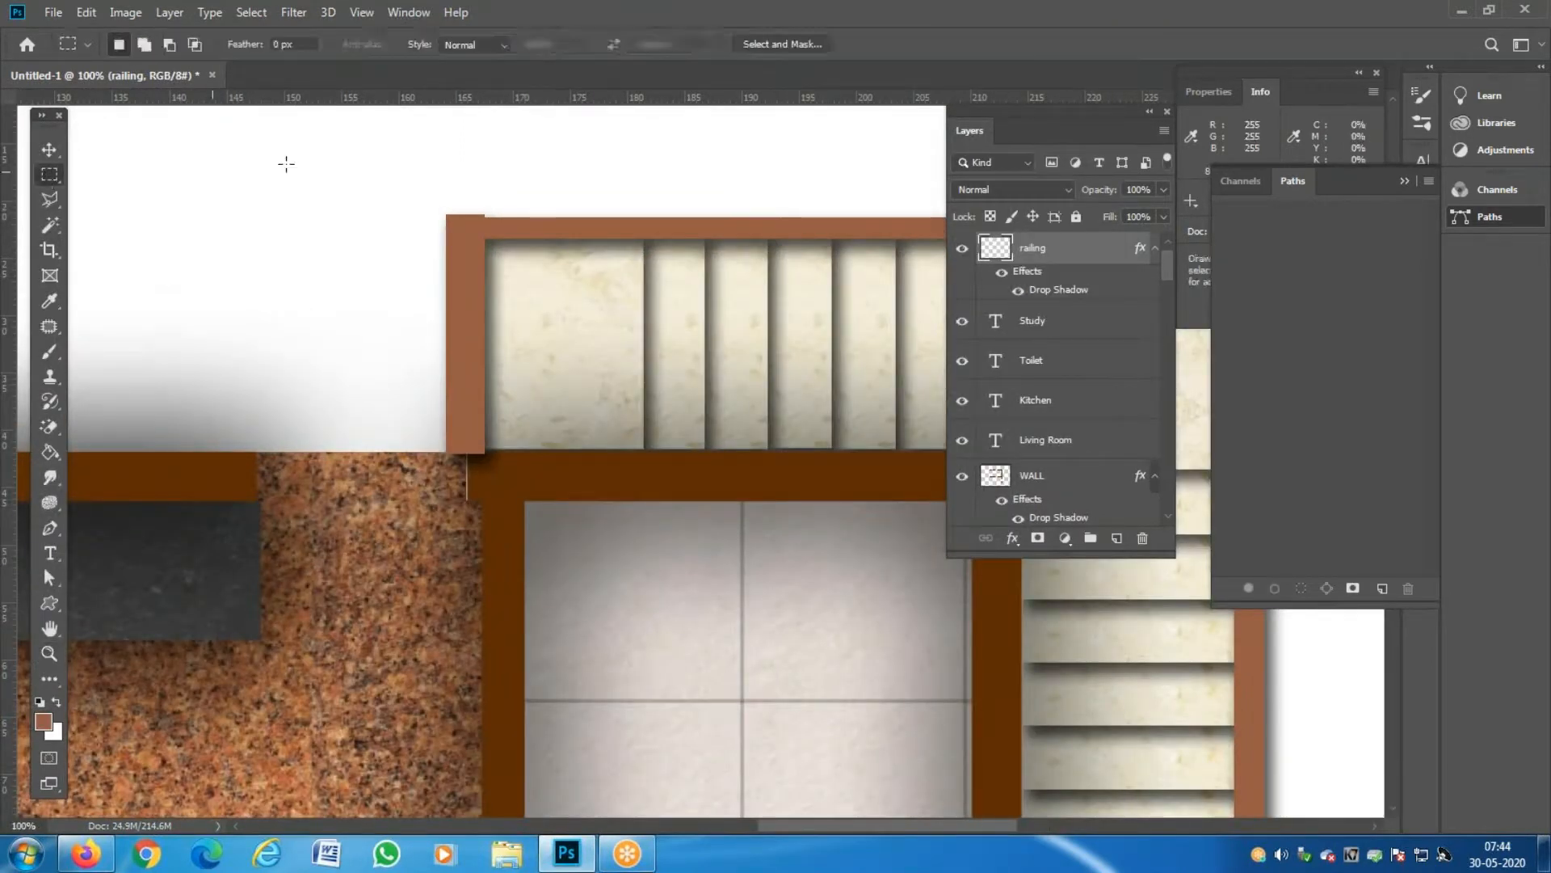
{"action": "left_click_drag", "start_coordinate": [404, 157], "coordinate": [472, 564]}
{"action": "key", "text": "Delete"}
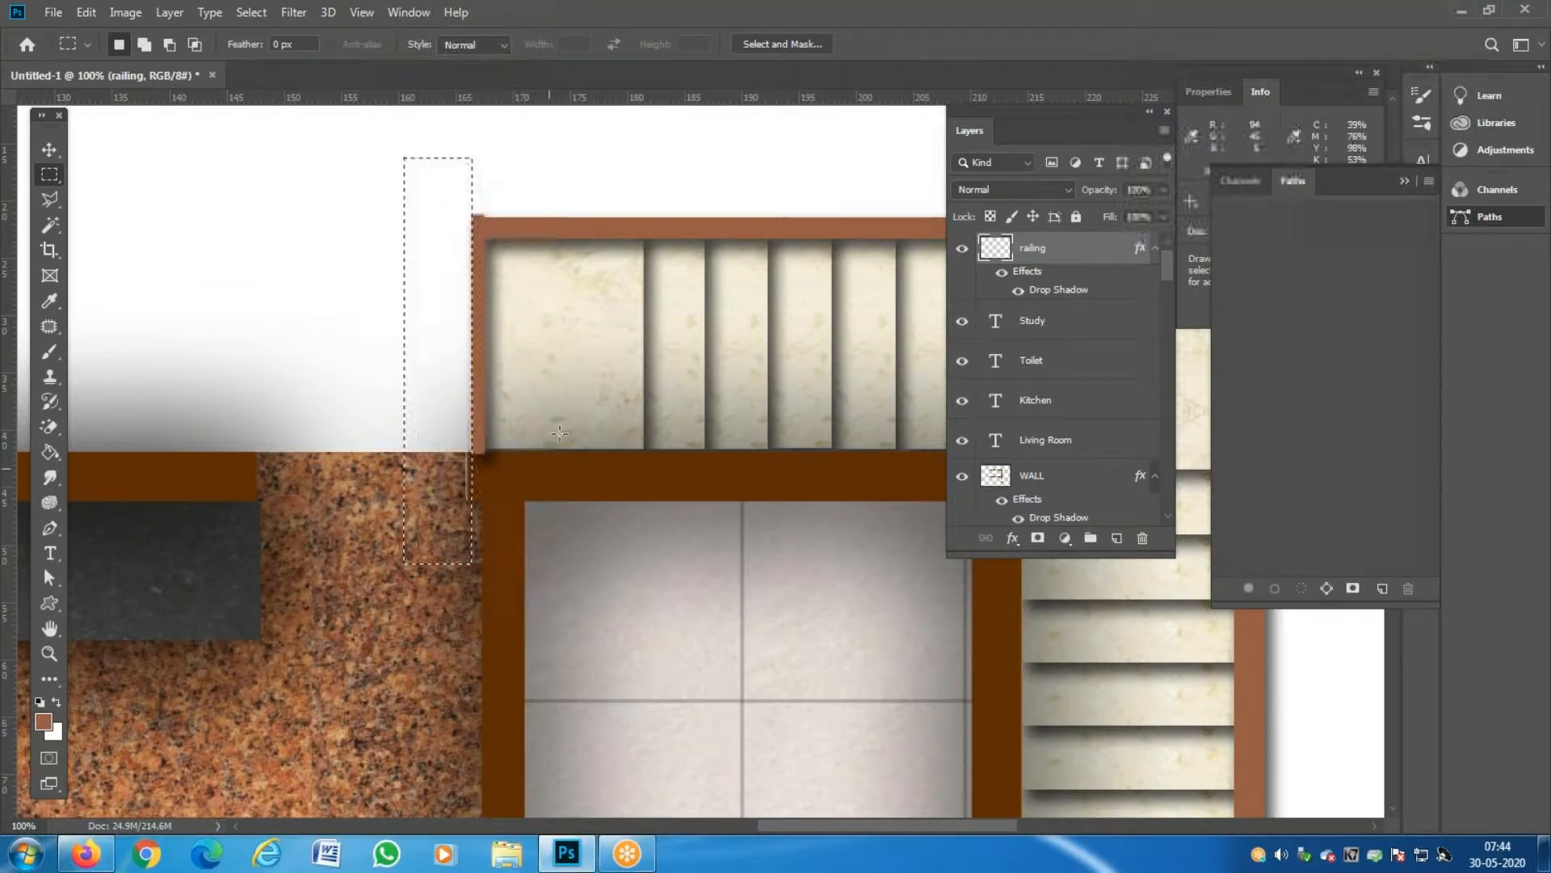
Delete a rectangular strip from the outer part of the railing along the stair's upper edge to thin it.
{"action": "key", "text": "ctrl+d"}
{"action": "left_click_drag", "start_coordinate": [634, 277], "coordinate": [342, 384]}
{"action": "left_click_drag", "start_coordinate": [117, 295], "coordinate": [922, 355]}
Delete the outer strip of the railing's long vertical run beside the stair, nudging the selection inward first, and clear the selection.
{"action": "left_click_drag", "start_coordinate": [909, 484], "coordinate": [620, 316]}
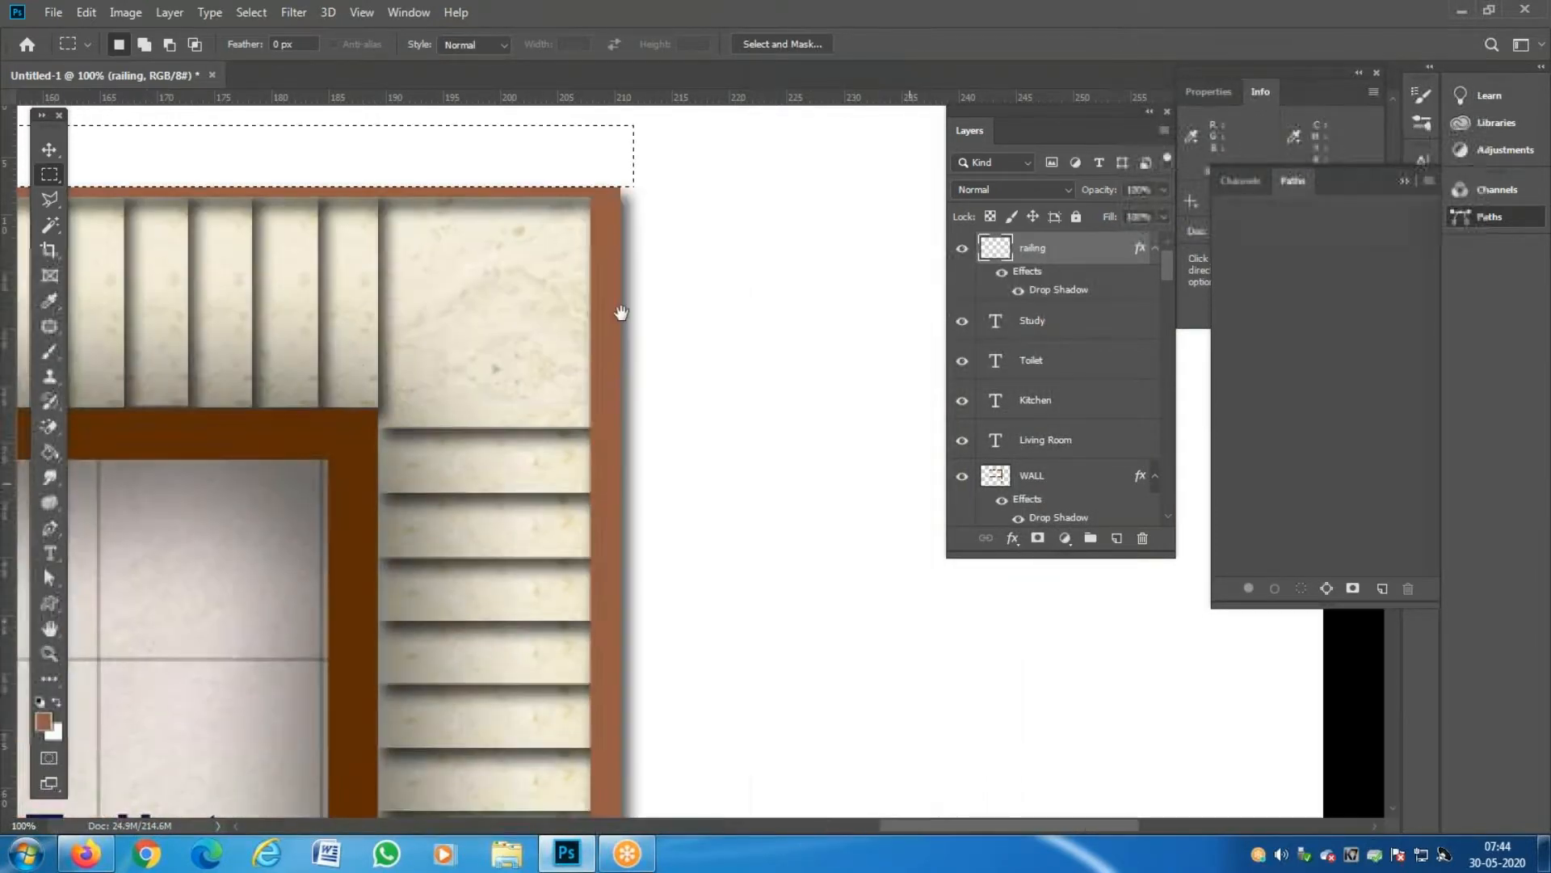
{"action": "left_click", "coordinate": [604, 173]}
{"action": "left_click_drag", "start_coordinate": [606, 173], "coordinate": [749, 649]}
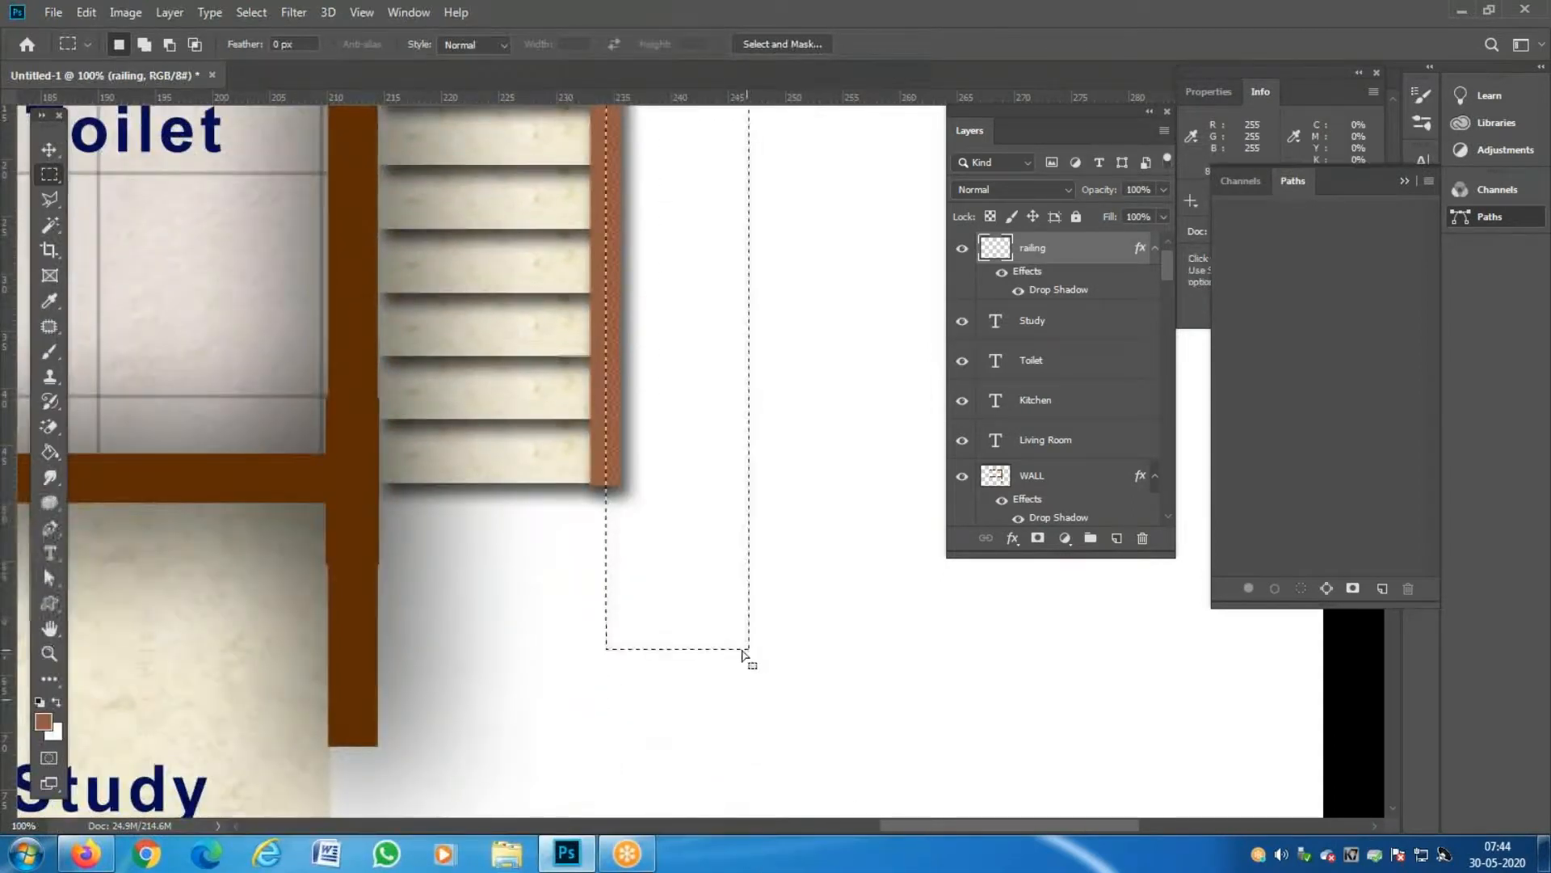
{"action": "key", "text": "Left"}
{"action": "key", "text": "Left"}
{"action": "key", "text": "Left"}
{"action": "key", "text": "Left"}
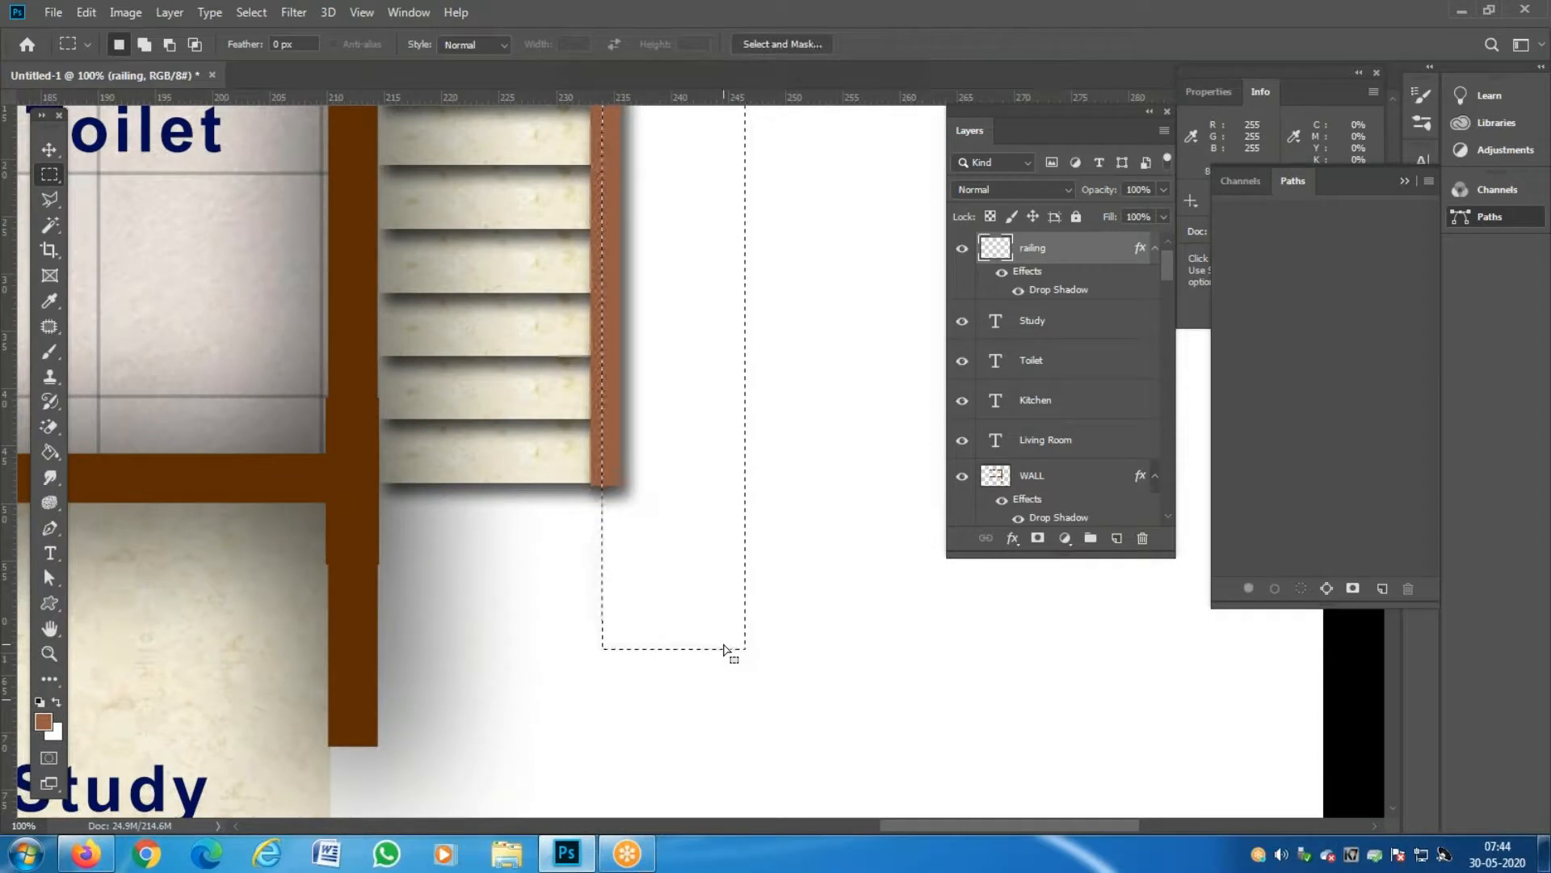
{"action": "key", "text": "Delete"}
{"action": "key", "text": "z"}
{"action": "left_click", "coordinate": [569, 511], "text": "alt"}
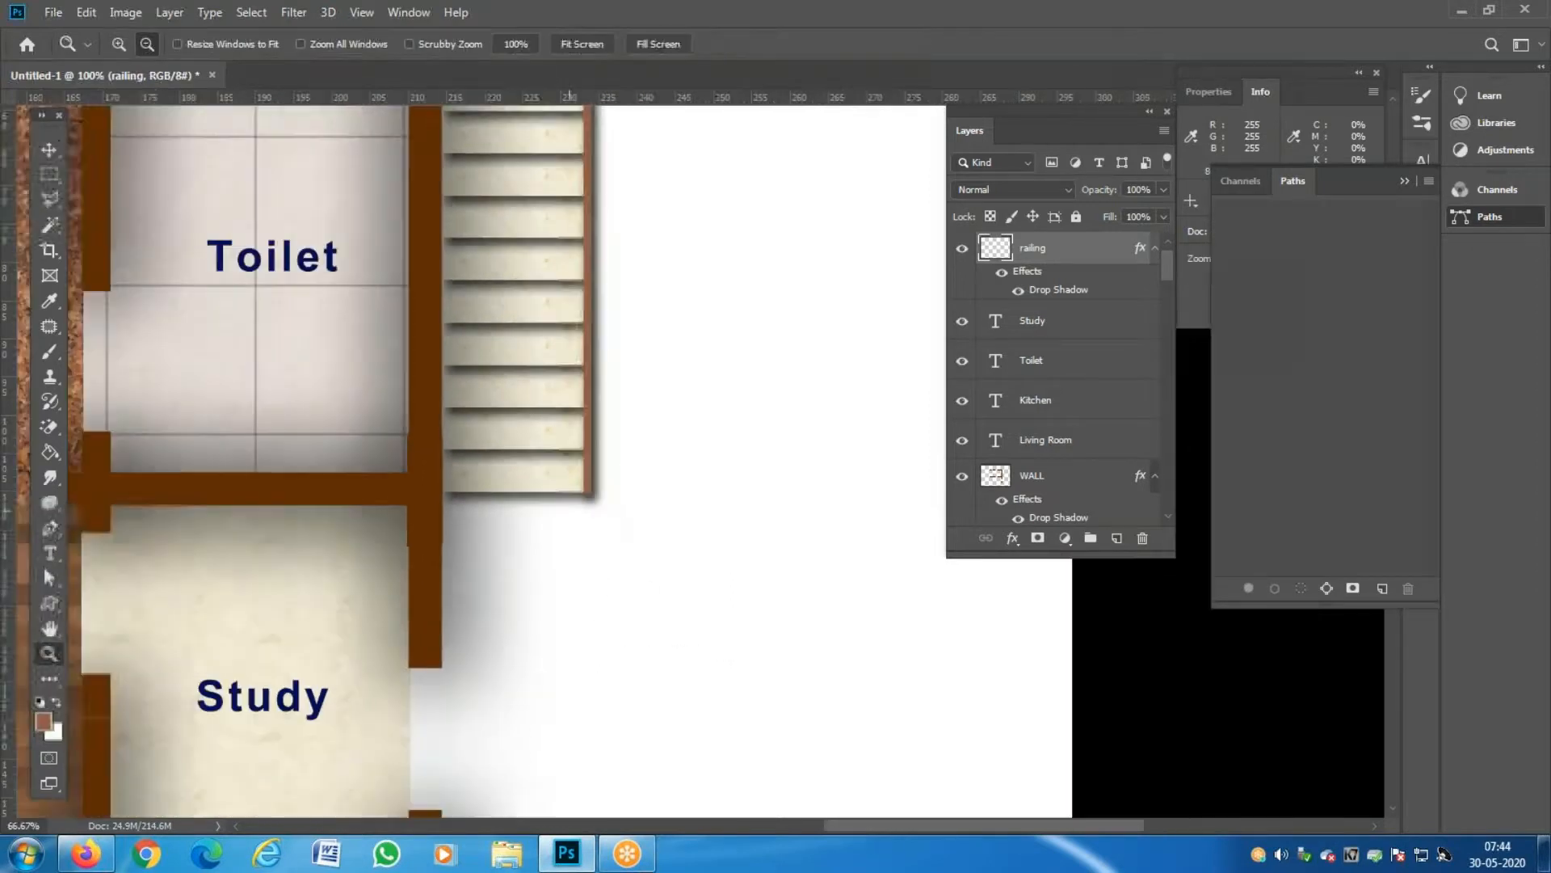
{"action": "left_click", "coordinate": [568, 511], "text": "alt"}
{"action": "left_click", "coordinate": [568, 511], "text": "alt"}
{"action": "key", "text": "ctrl+d"}
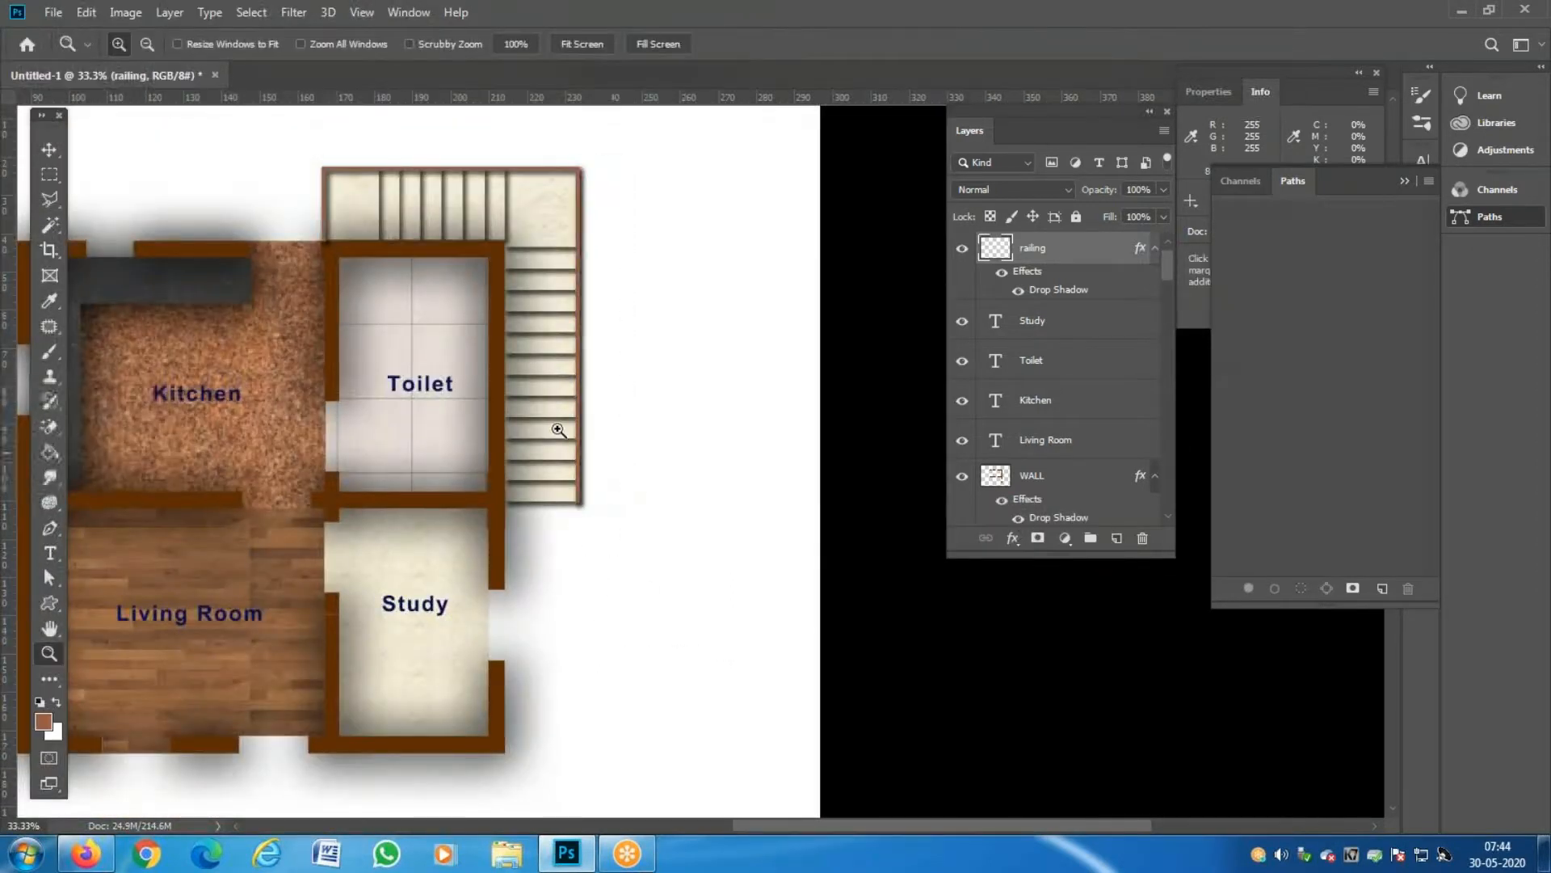
Delete the small railing end overlapping the wall corner between the kitchen and toilet, and clear the selection.
{"action": "left_click", "coordinate": [450, 294], "text": "alt"}
{"action": "left_click", "coordinate": [681, 525]}
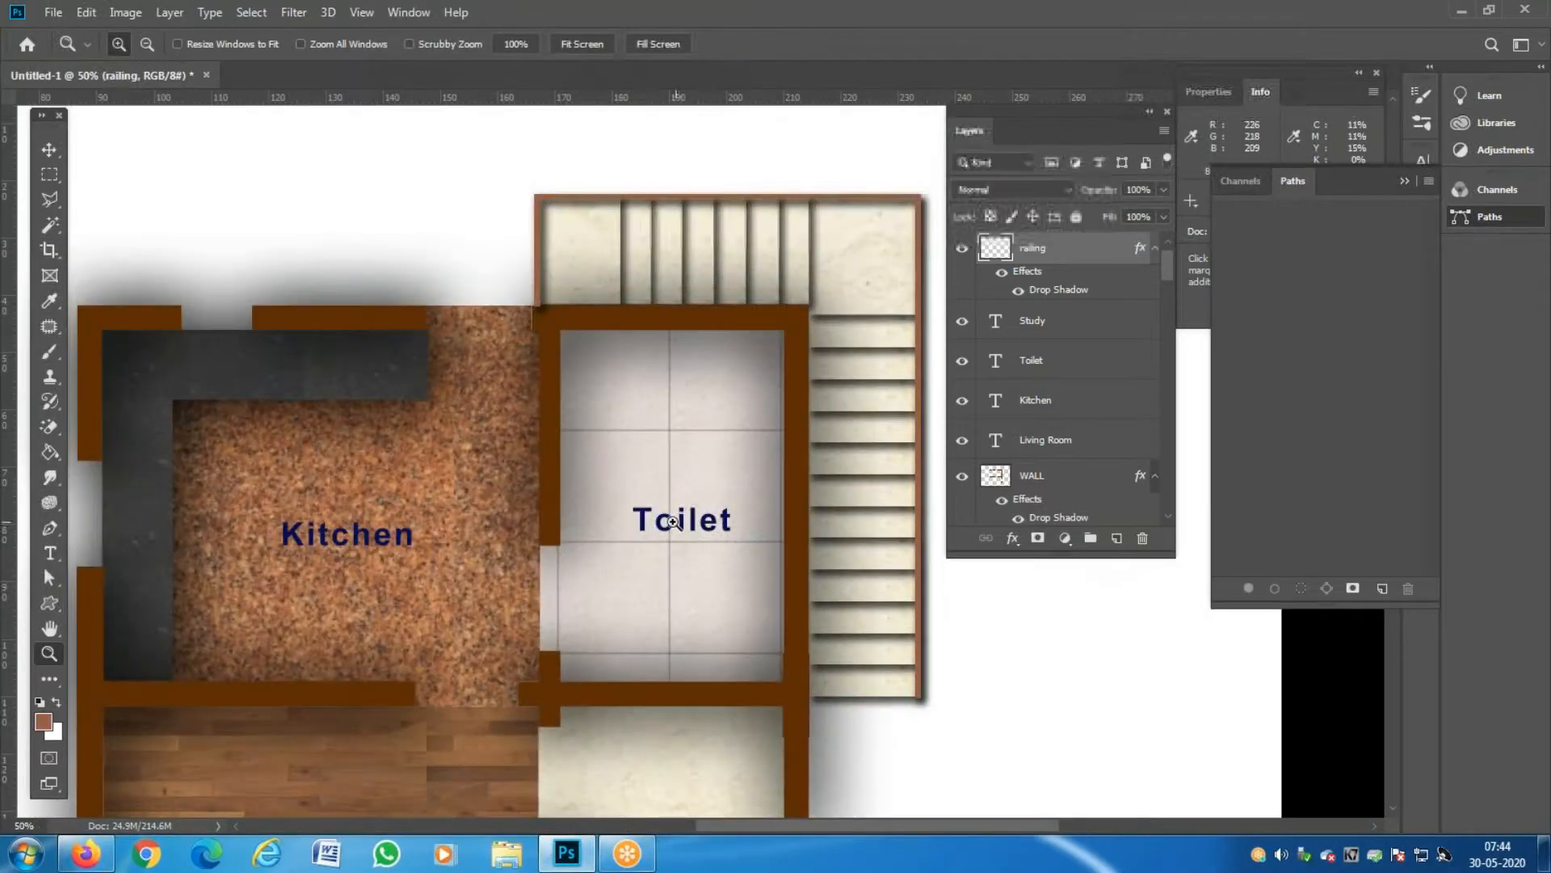
{"action": "left_click", "coordinate": [536, 315]}
{"action": "left_click", "coordinate": [536, 315]}
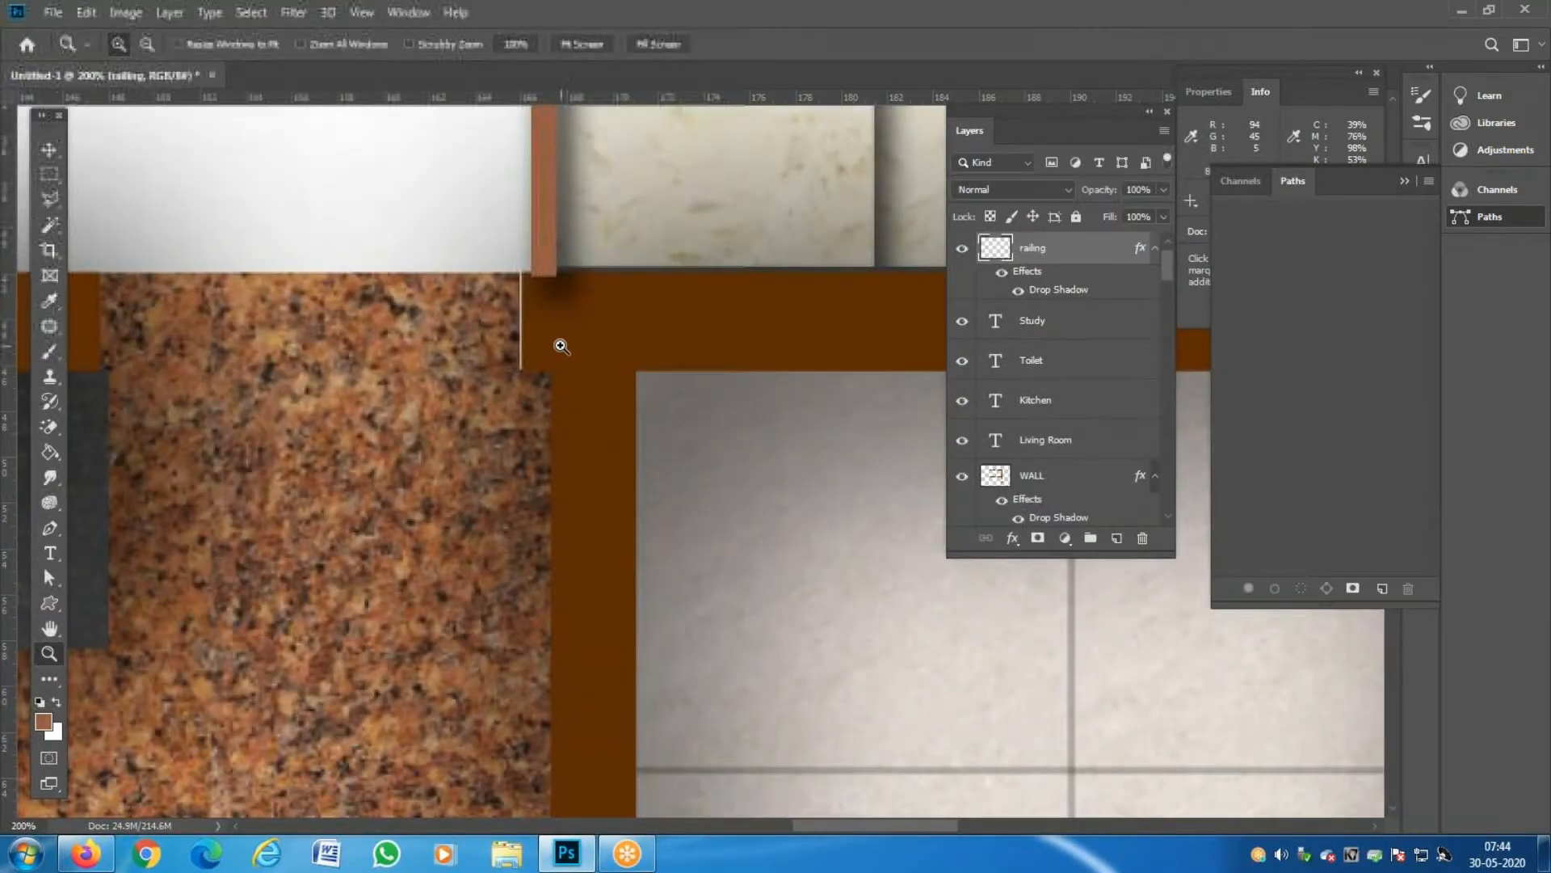
{"action": "key", "text": "m"}
{"action": "left_click_drag", "start_coordinate": [599, 387], "coordinate": [493, 271]}
{"action": "key", "text": "Delete"}
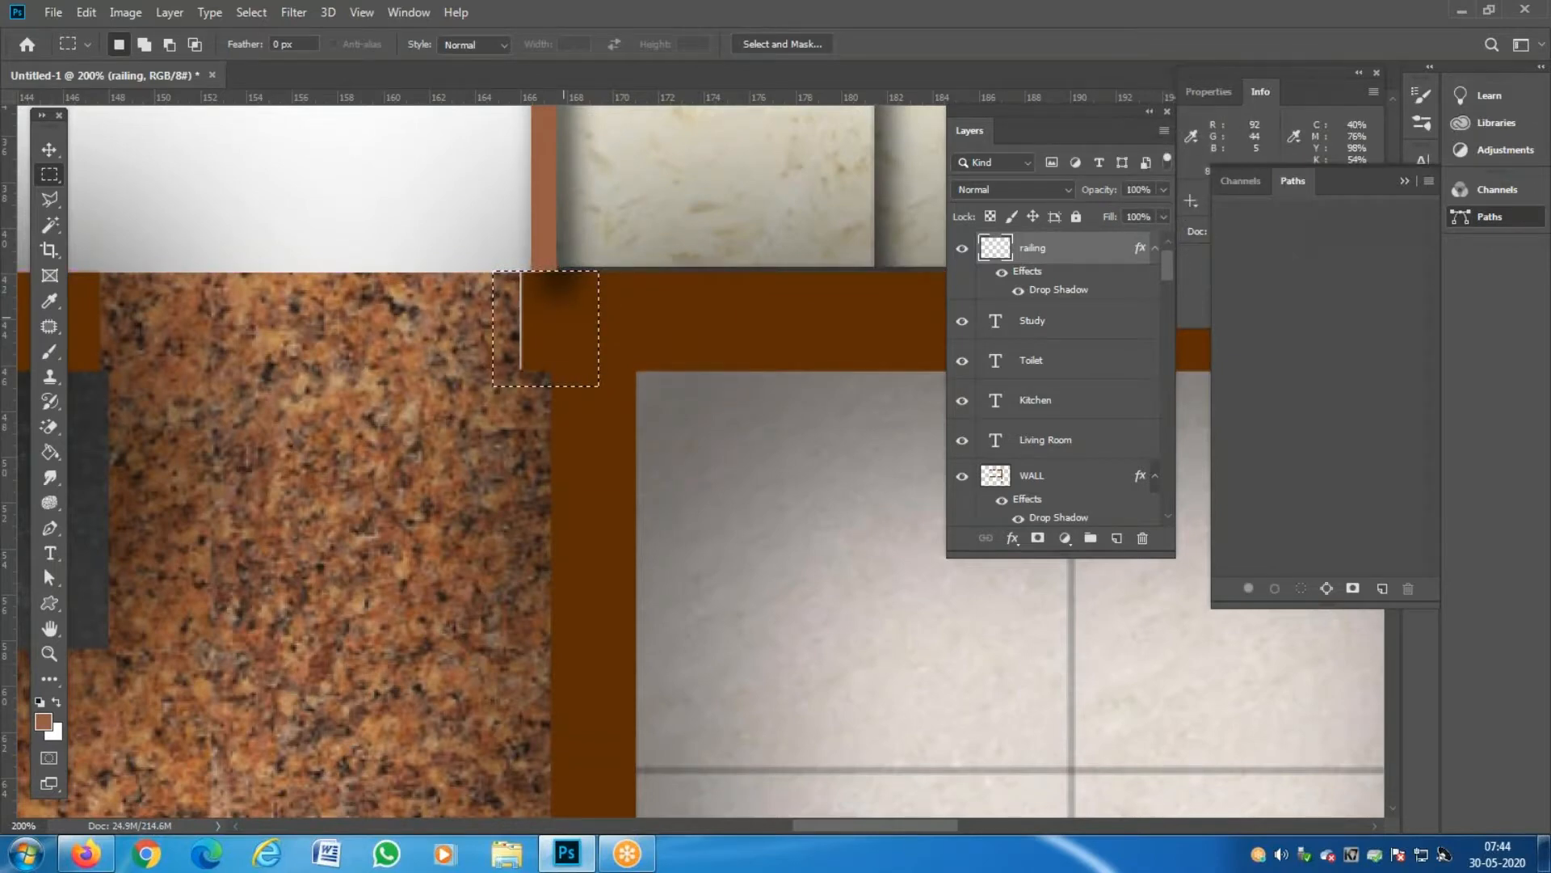
{"action": "key", "text": "ctrl+d"}
{"action": "key", "text": "z"}
{"action": "left_click", "coordinate": [575, 308], "text": "alt"}
{"action": "left_click", "coordinate": [574, 308], "text": "alt"}
{"action": "left_click", "coordinate": [574, 307], "text": "alt"}
{"action": "left_click", "coordinate": [575, 308], "text": "alt"}
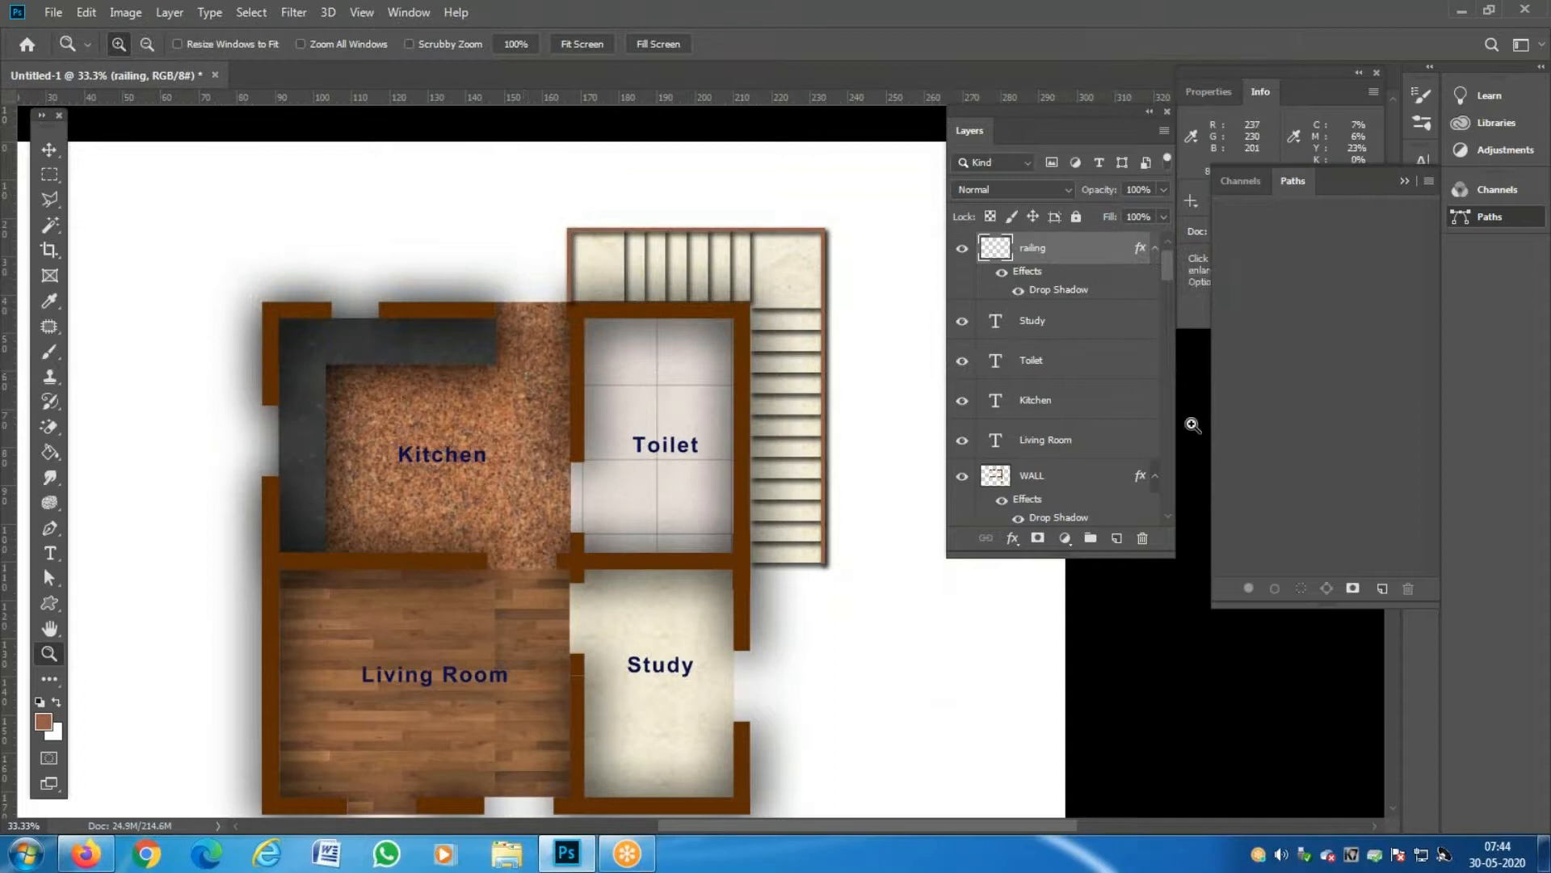
Create a new layer directly above step 01 copy 16, beneath the WALL layer, and name it window.
{"action": "left_click", "coordinate": [1065, 482]}
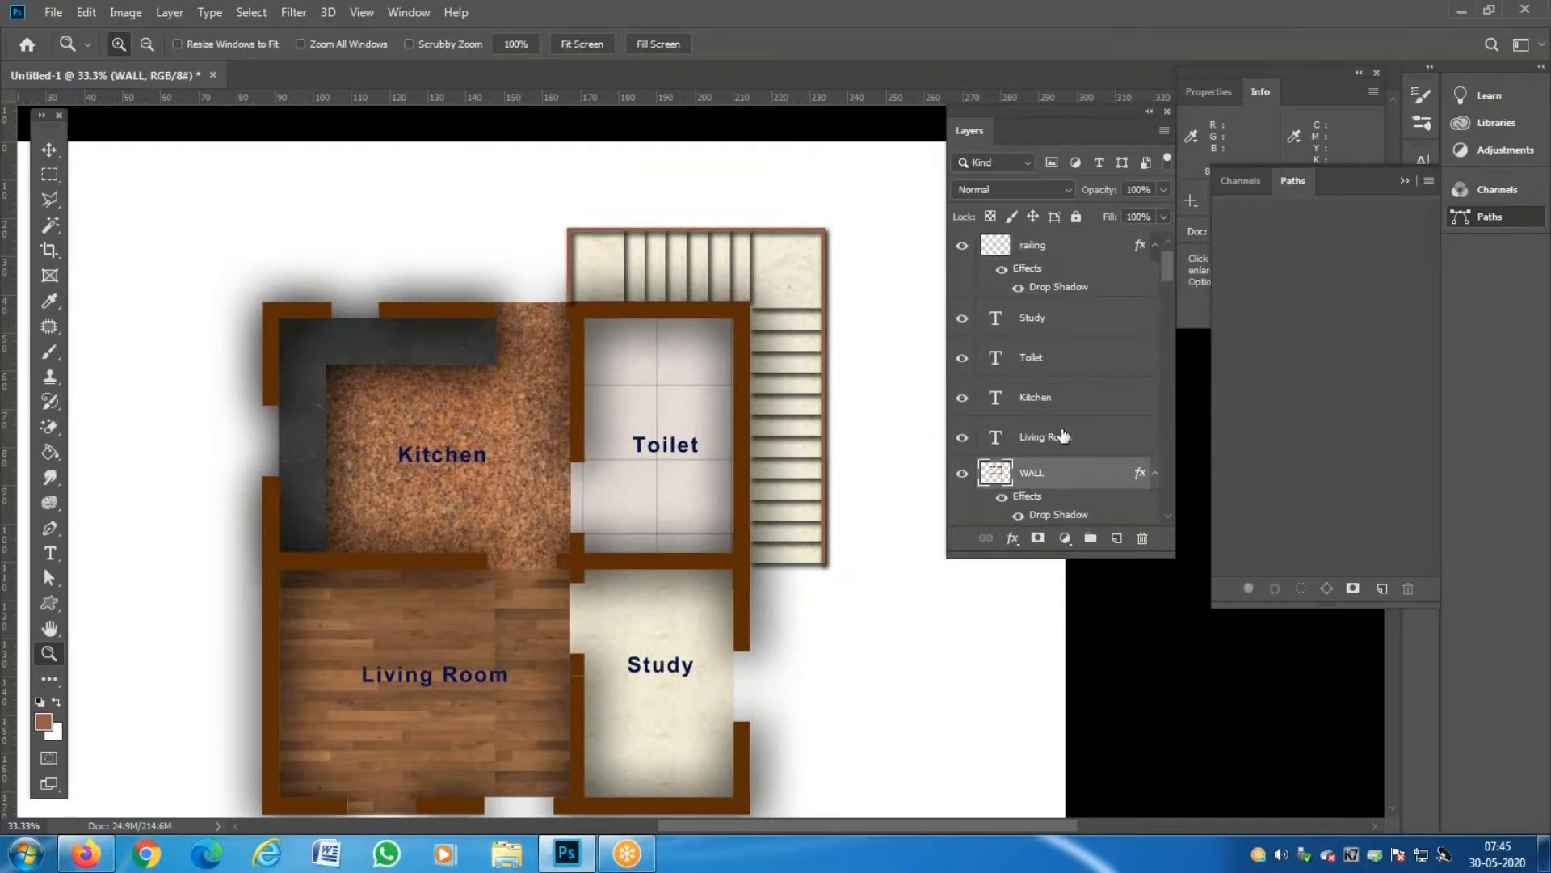
{"action": "scroll", "coordinate": [1060, 455], "scroll_direction": "down", "scroll_amount": 2}
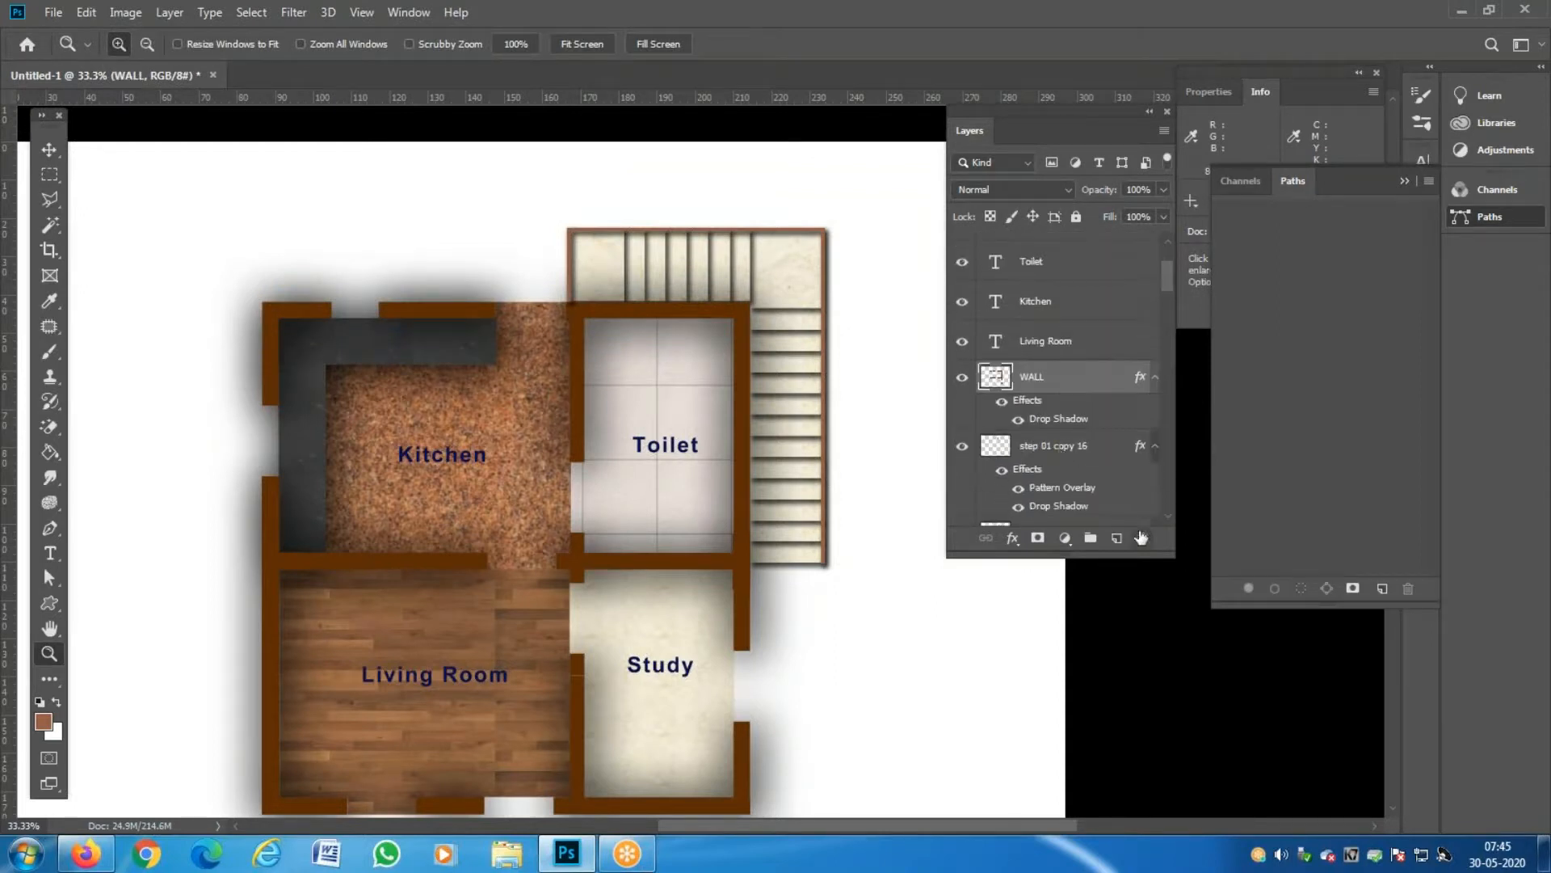
{"action": "scroll", "coordinate": [1061, 404], "scroll_direction": "down", "scroll_amount": 2}
{"action": "left_click", "coordinate": [1058, 359]}
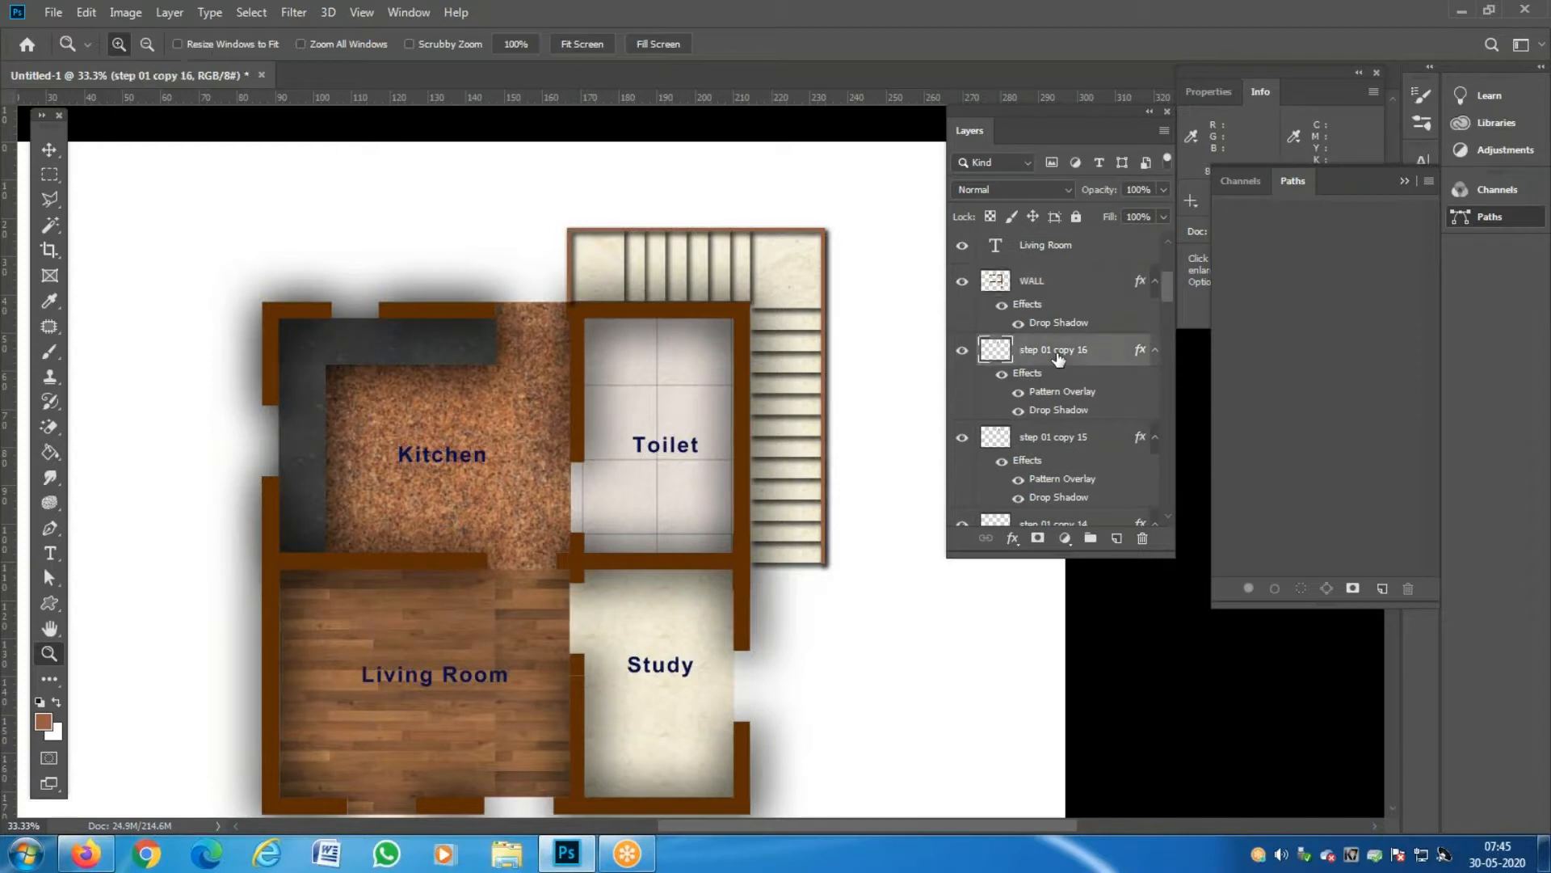
{"action": "scroll", "coordinate": [1082, 424], "scroll_direction": "down", "scroll_amount": 10}
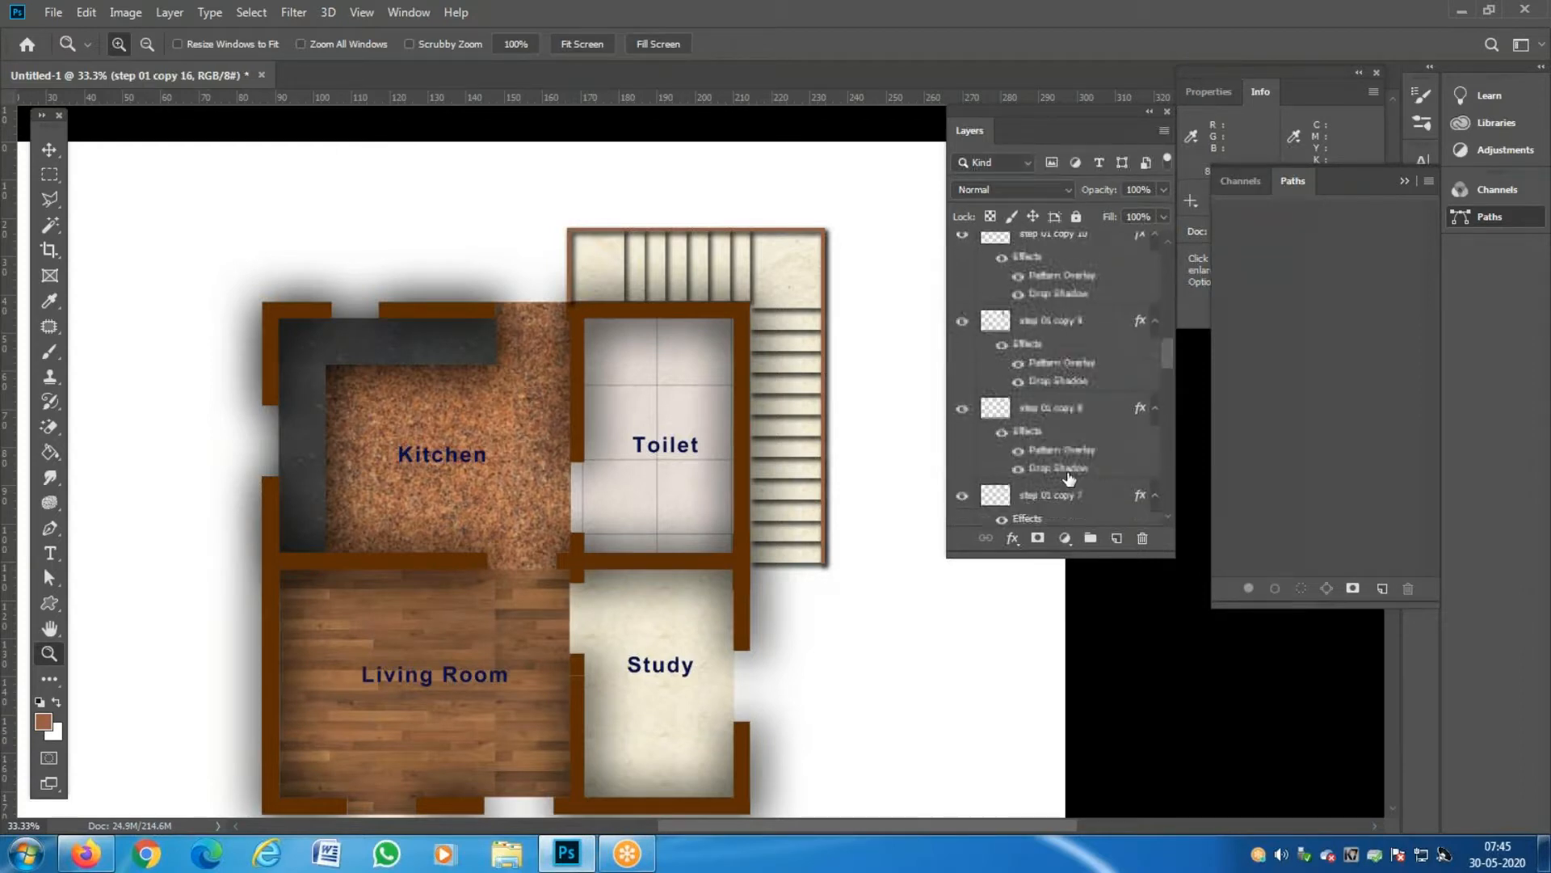
{"action": "scroll", "coordinate": [1069, 480], "scroll_direction": "up", "scroll_amount": 3}
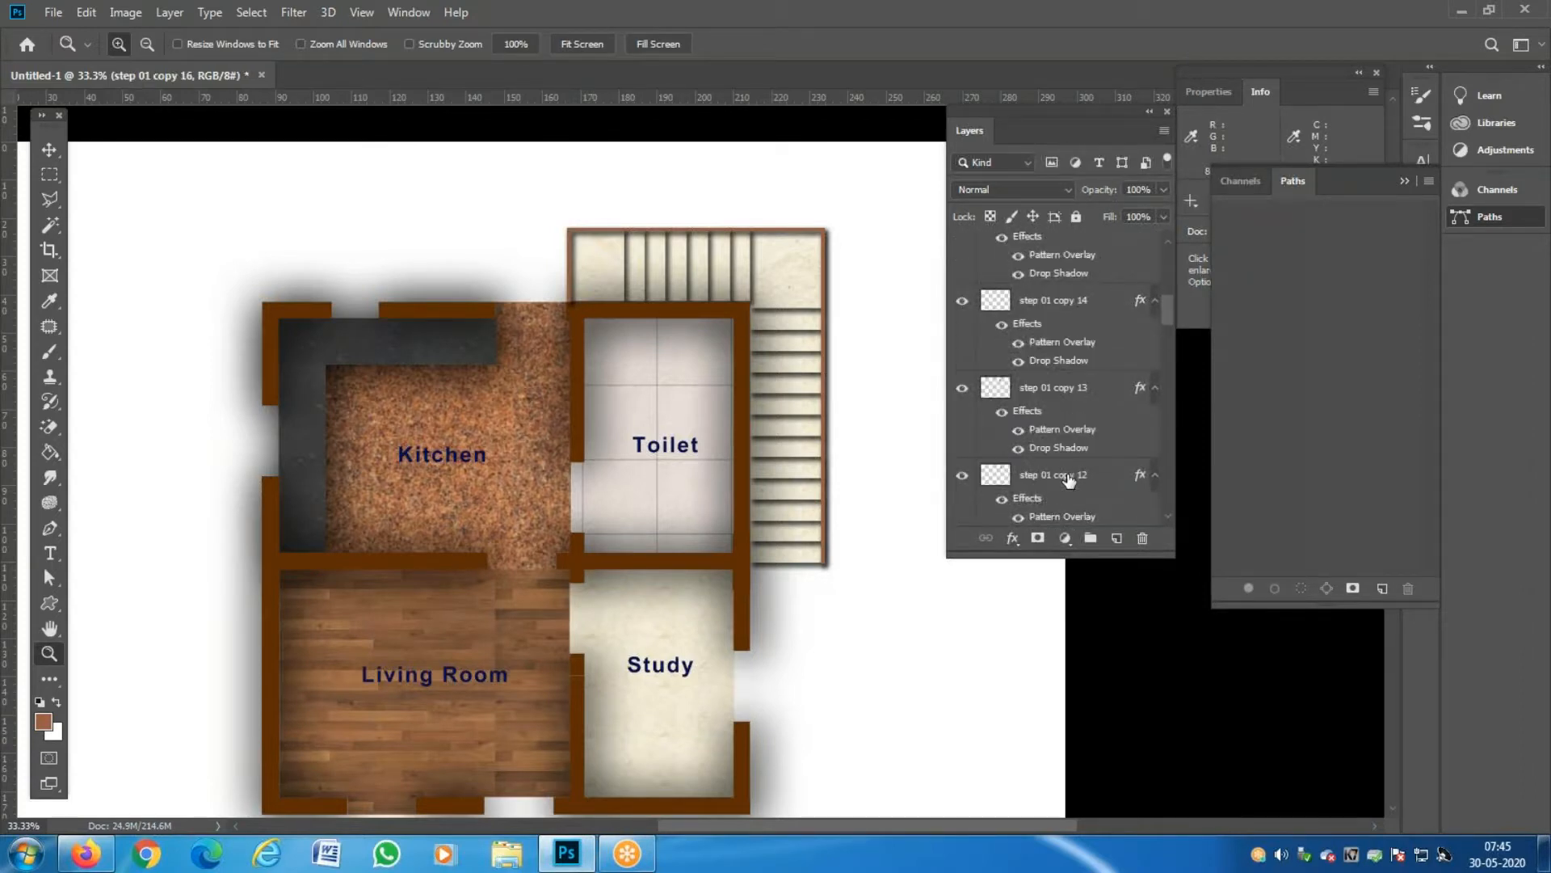
{"action": "scroll", "coordinate": [1064, 368], "scroll_direction": "up", "scroll_amount": 7}
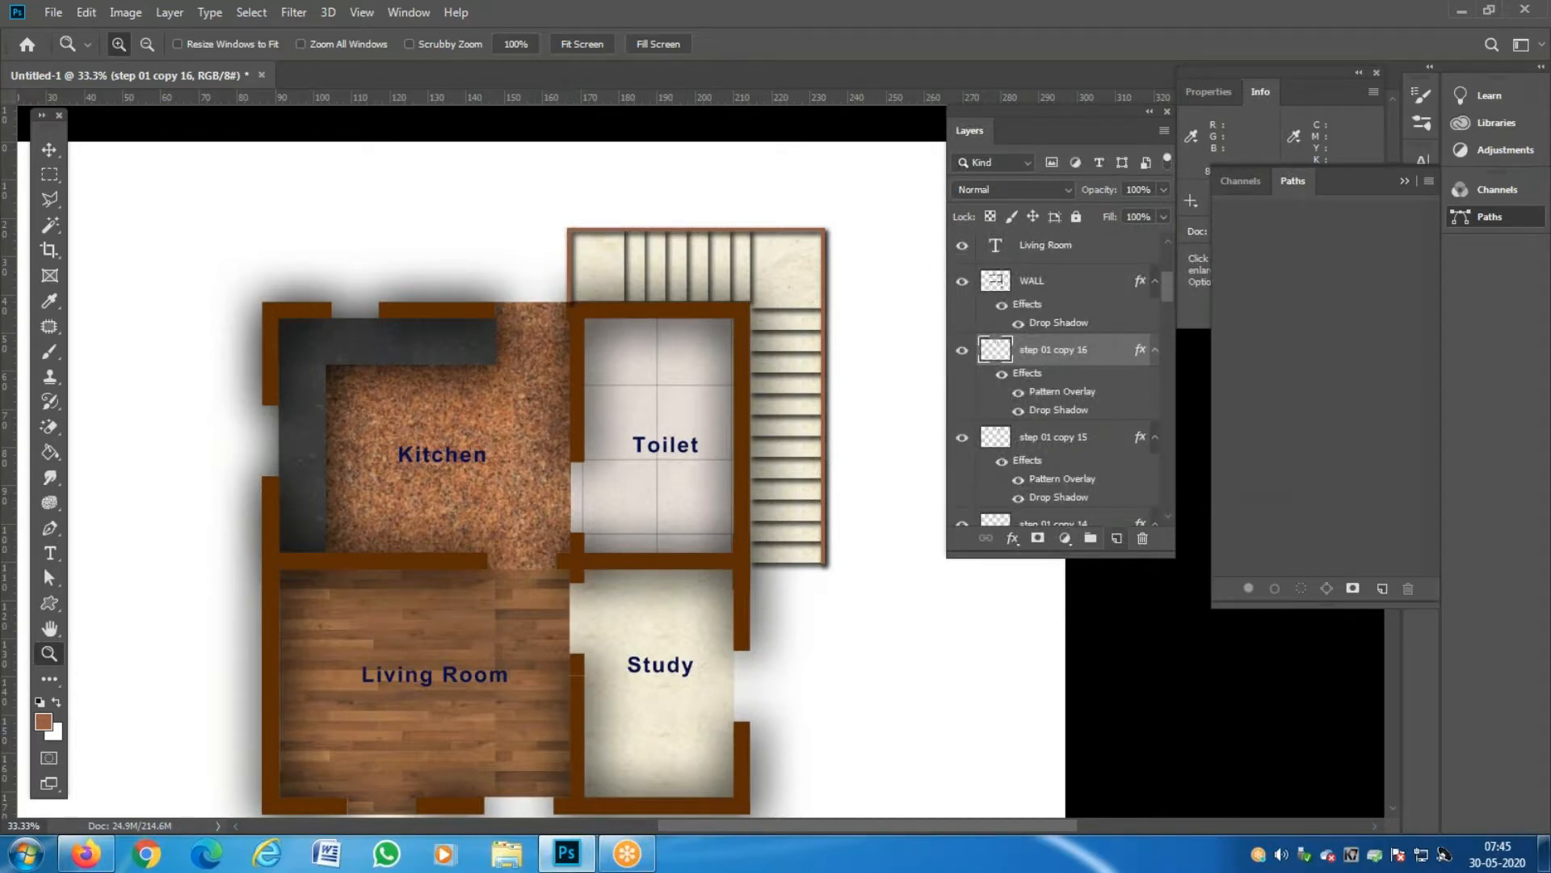
{"action": "left_click", "coordinate": [1116, 540]}
{"action": "double_click", "coordinate": [1037, 351]}
{"action": "type", "text": "window"}
{"action": "key", "text": "Return"}
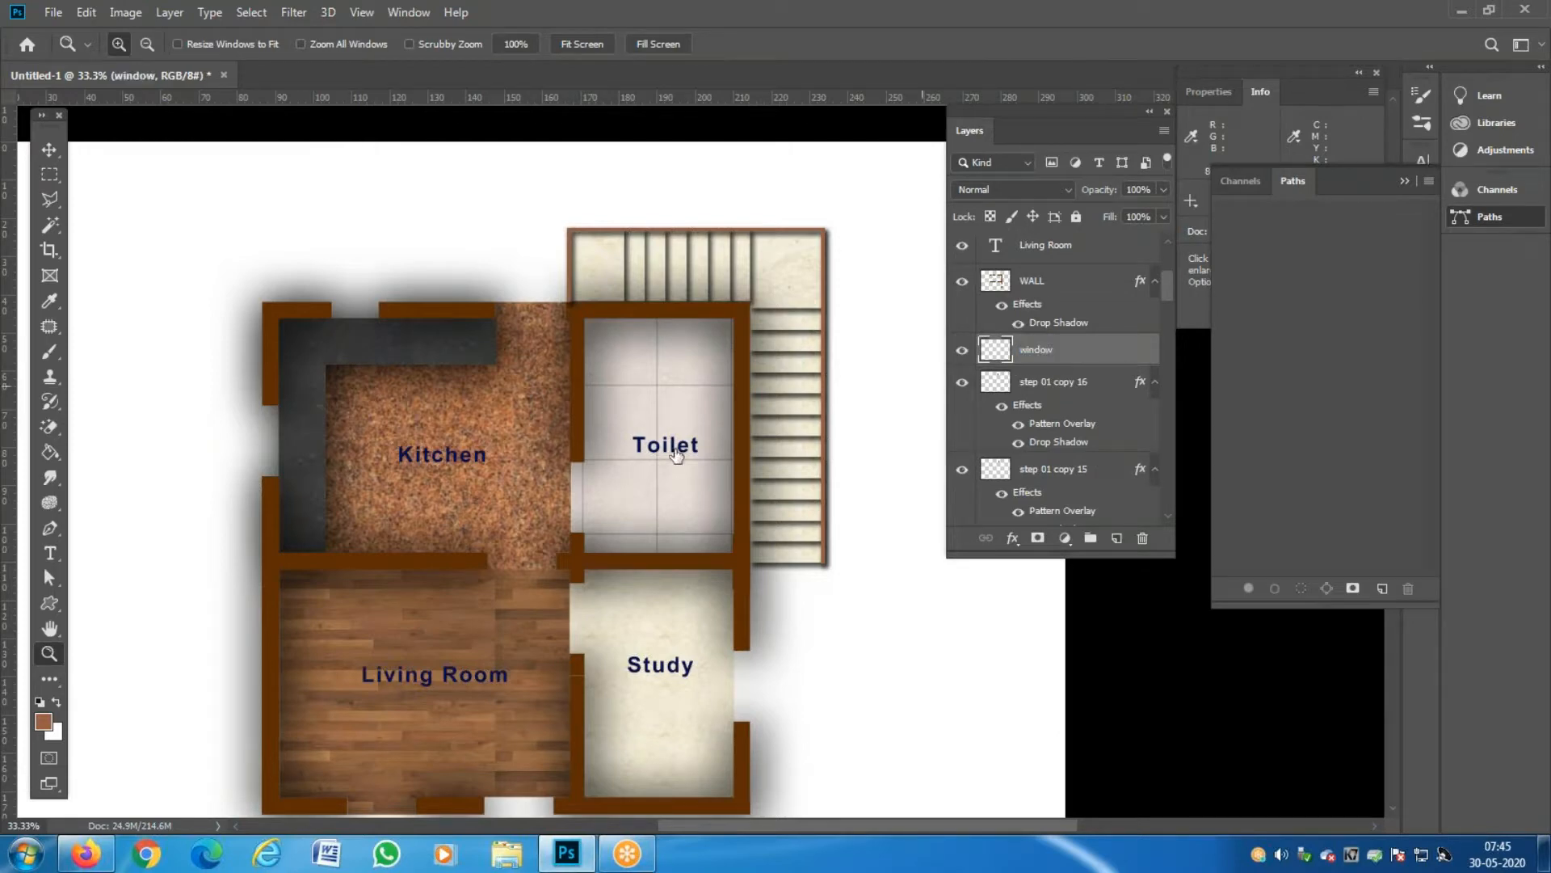
Select the window opening in the kitchen's upper wall with a rectangular marquee of about 12.4 by 4.1 mm.
{"action": "left_click", "coordinate": [375, 335]}
{"action": "left_click", "coordinate": [376, 335]}
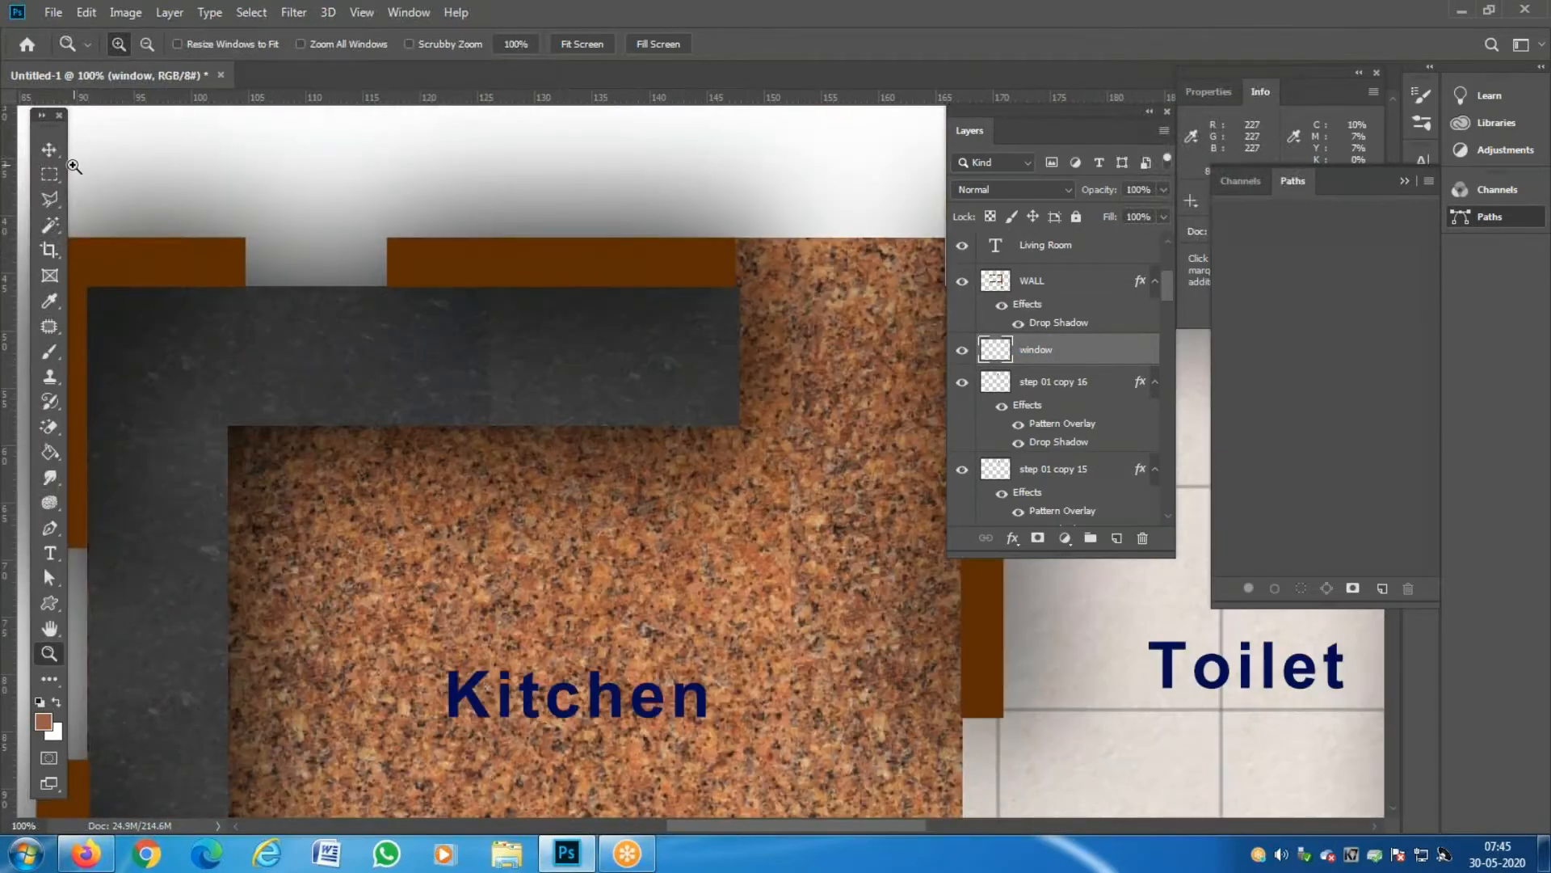
{"action": "left_click", "coordinate": [49, 174]}
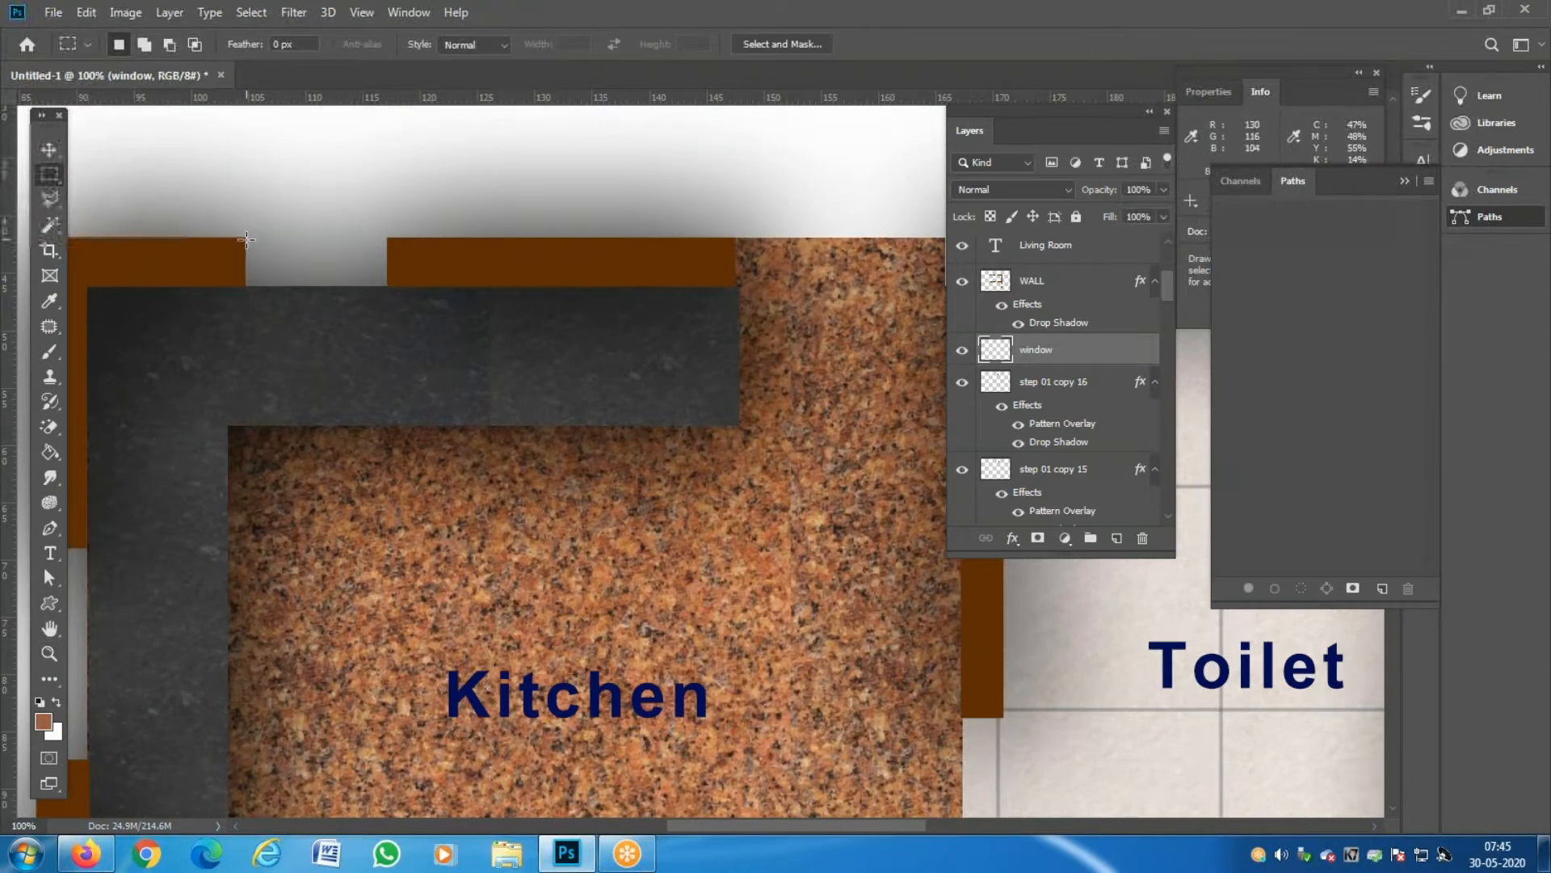
{"action": "left_click_drag", "start_coordinate": [246, 240], "coordinate": [387, 286]}
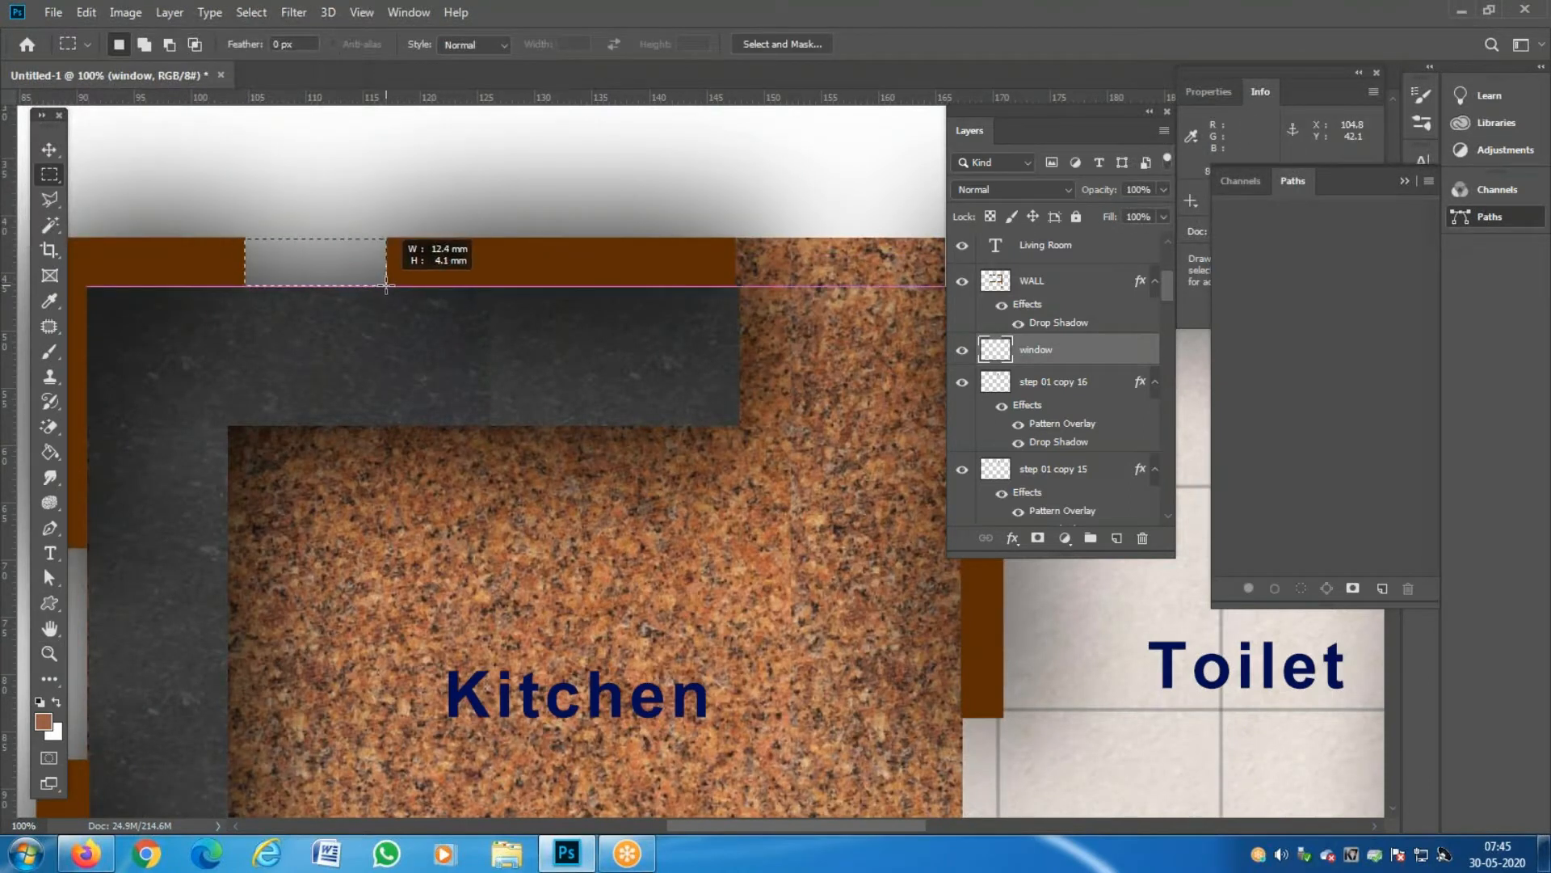
Choose a dark grey foreground colour and fill the selected window opening with it using the Paint Bucket.
{"action": "left_click", "coordinate": [43, 722]}
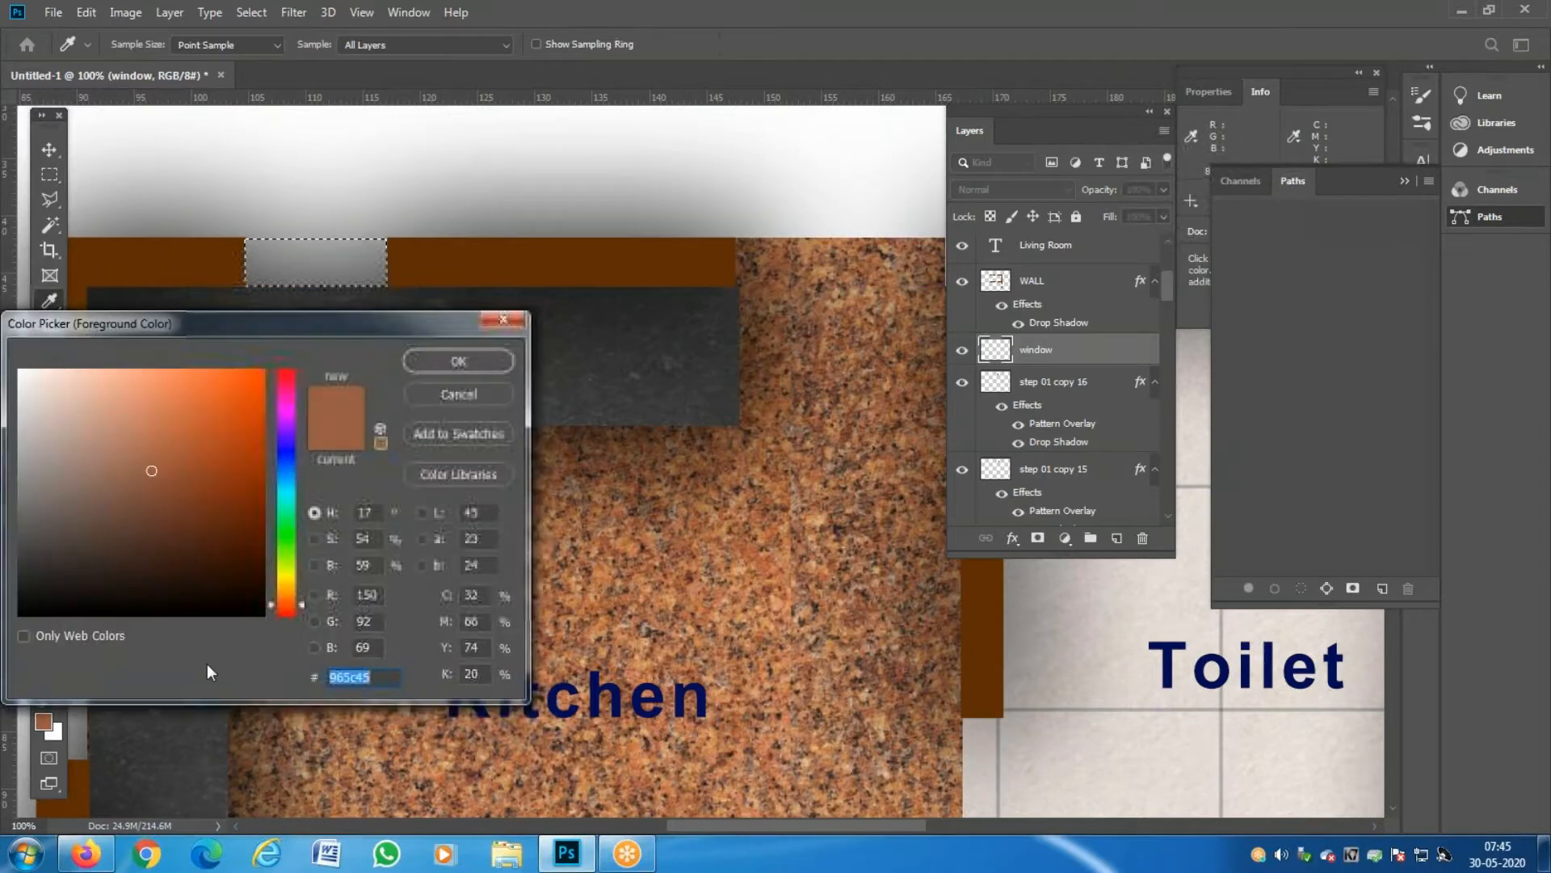
{"action": "left_click", "coordinate": [28, 574]}
{"action": "left_click_drag", "start_coordinate": [29, 574], "coordinate": [20, 527]}
{"action": "left_click", "coordinate": [459, 356]}
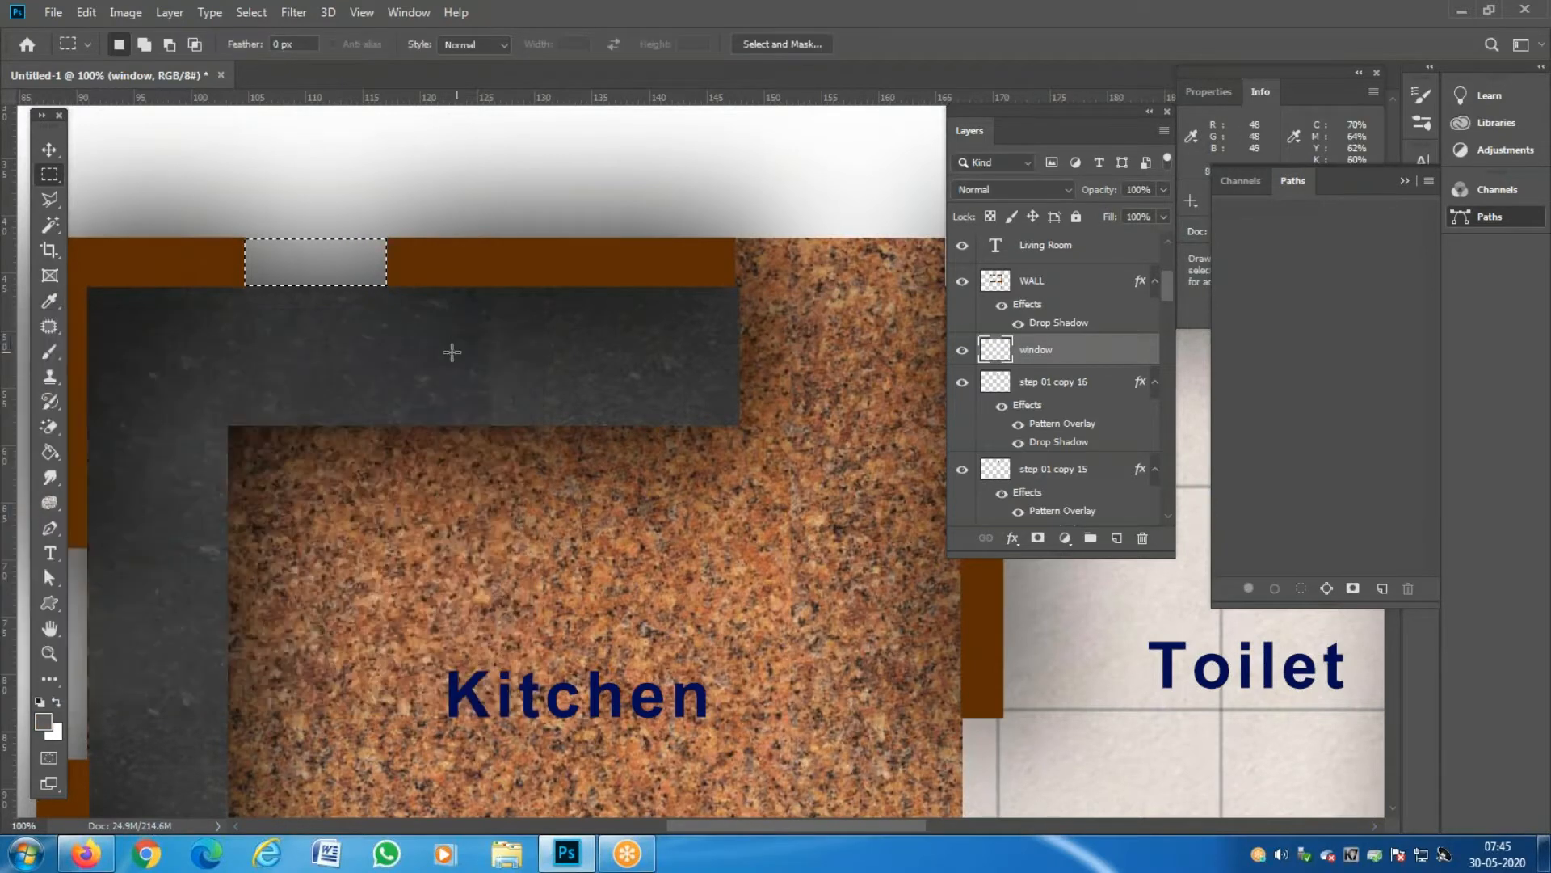
{"action": "key", "text": "g"}
{"action": "left_click", "coordinate": [333, 261]}
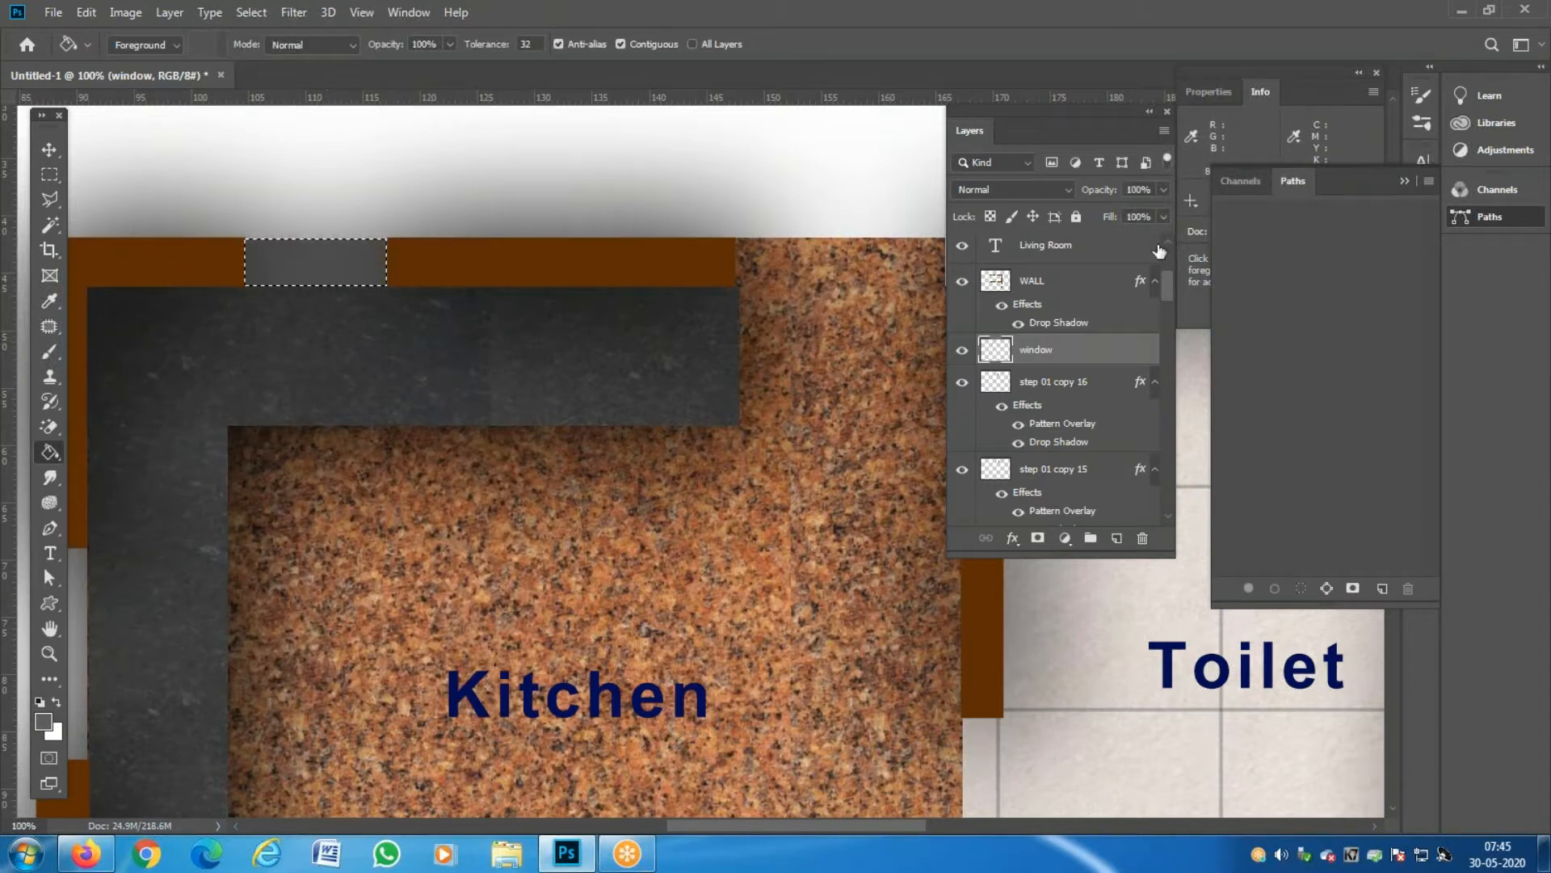
Set the window layer's opacity to 38% and clear the selection.
{"action": "left_click_drag", "start_coordinate": [1109, 213], "coordinate": [1105, 212]}
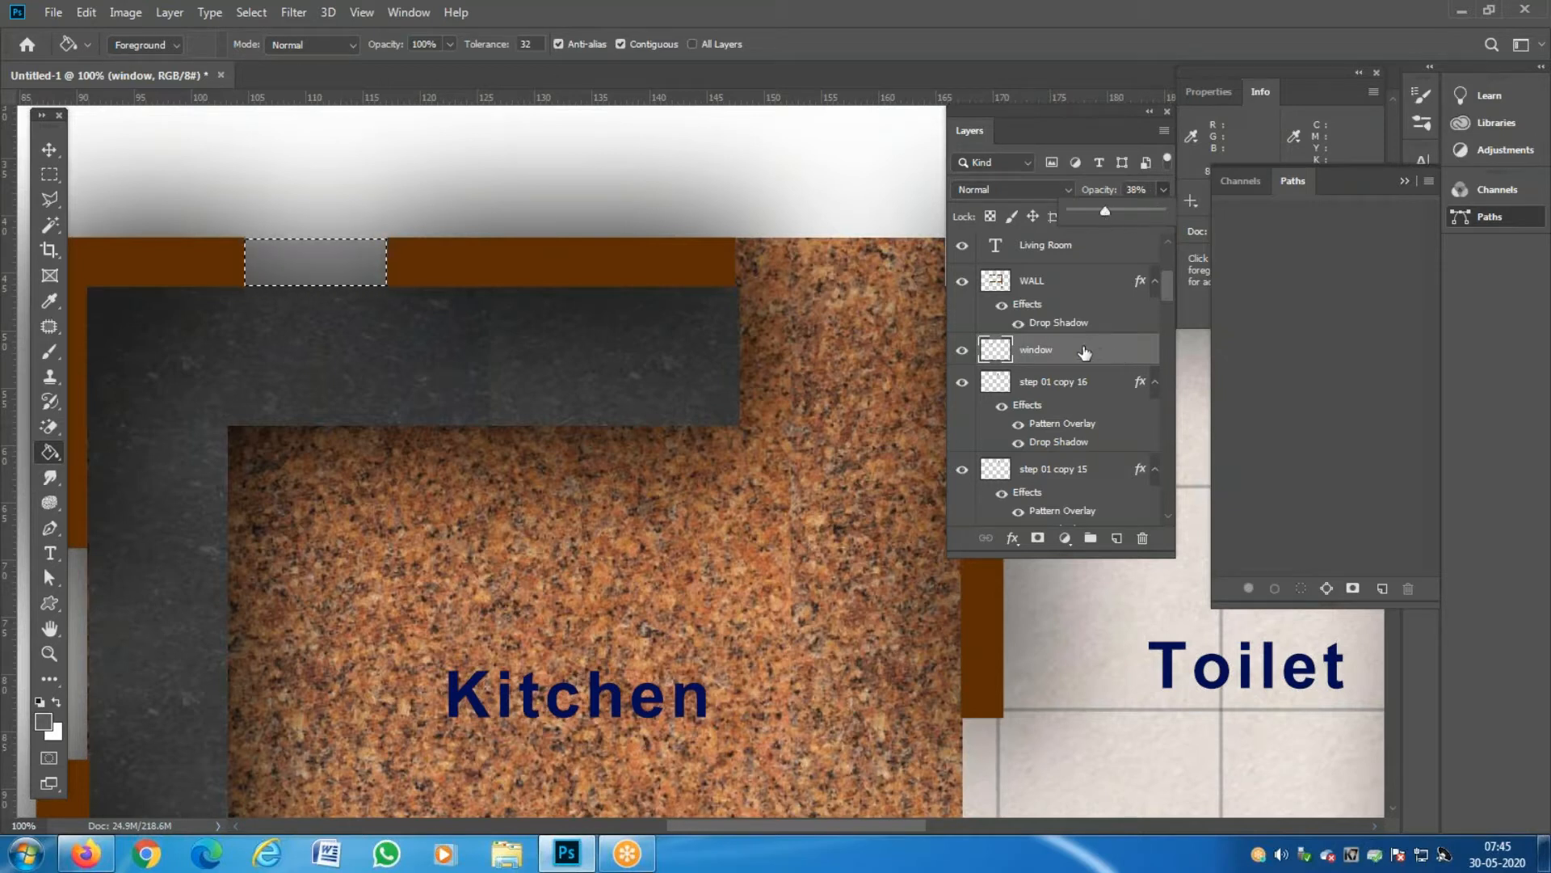
{"action": "key", "text": "ctrl+d"}
{"action": "key", "text": "ctrl+minus"}
{"action": "key", "text": "ctrl+minus"}
{"action": "key", "text": "ctrl+minus"}
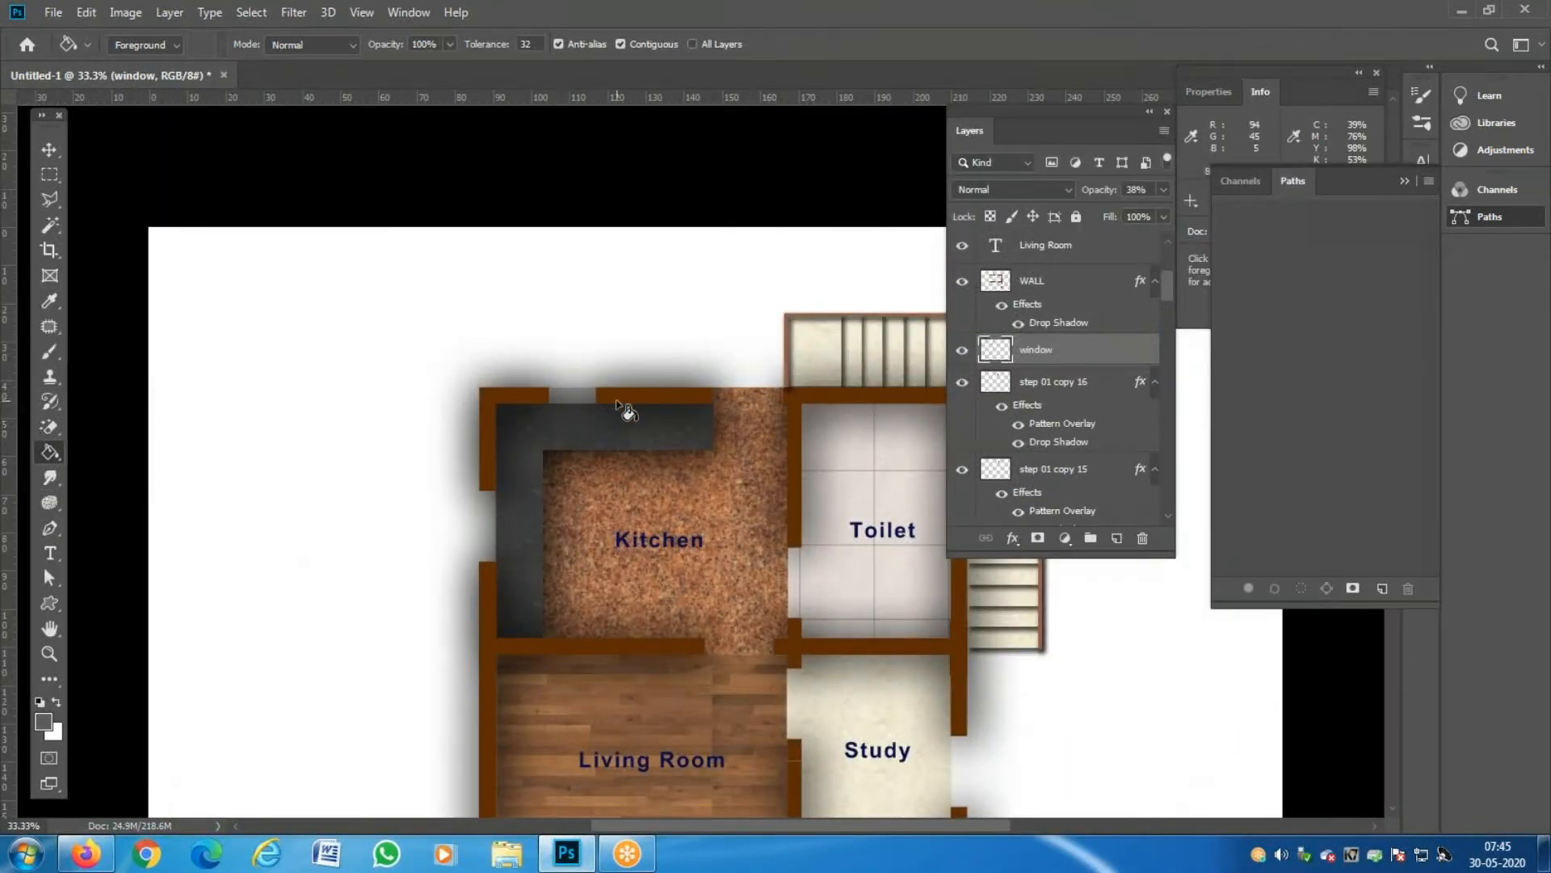
Pick the window layer, check it by hiding and showing the WALL layer, and place a duplicate of the window outside the house's left side.
{"action": "key", "text": "v"}
{"action": "right_click", "coordinate": [576, 391]}
{"action": "left_click", "coordinate": [598, 405]}
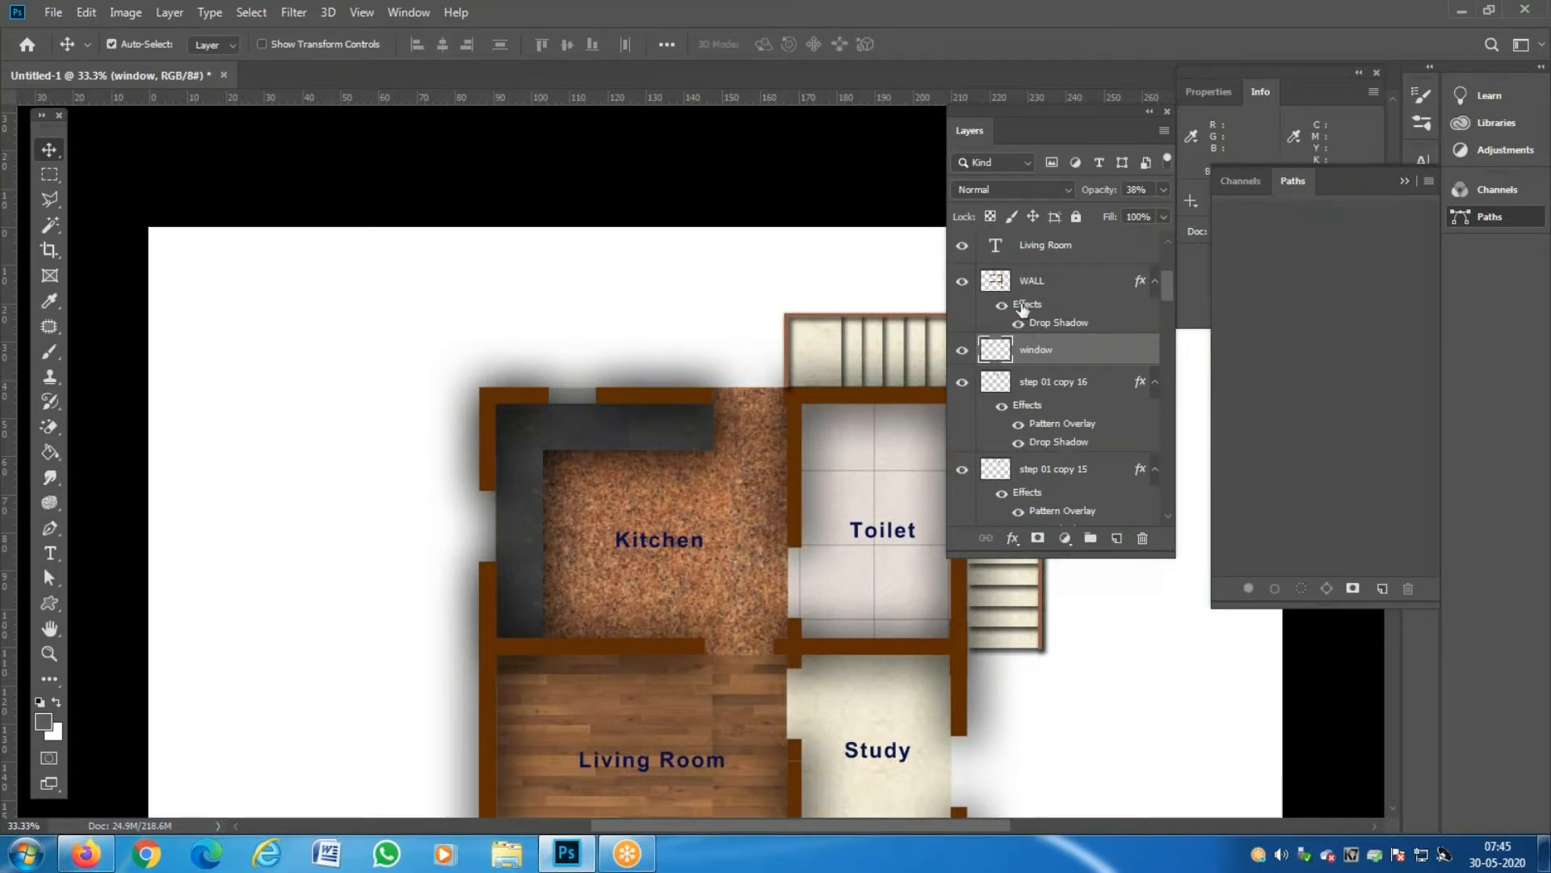
{"action": "left_click", "coordinate": [963, 281]}
{"action": "left_click", "coordinate": [962, 281]}
{"action": "left_click_drag", "start_coordinate": [579, 400], "coordinate": [386, 372]}
{"action": "key", "text": "ctrl"}
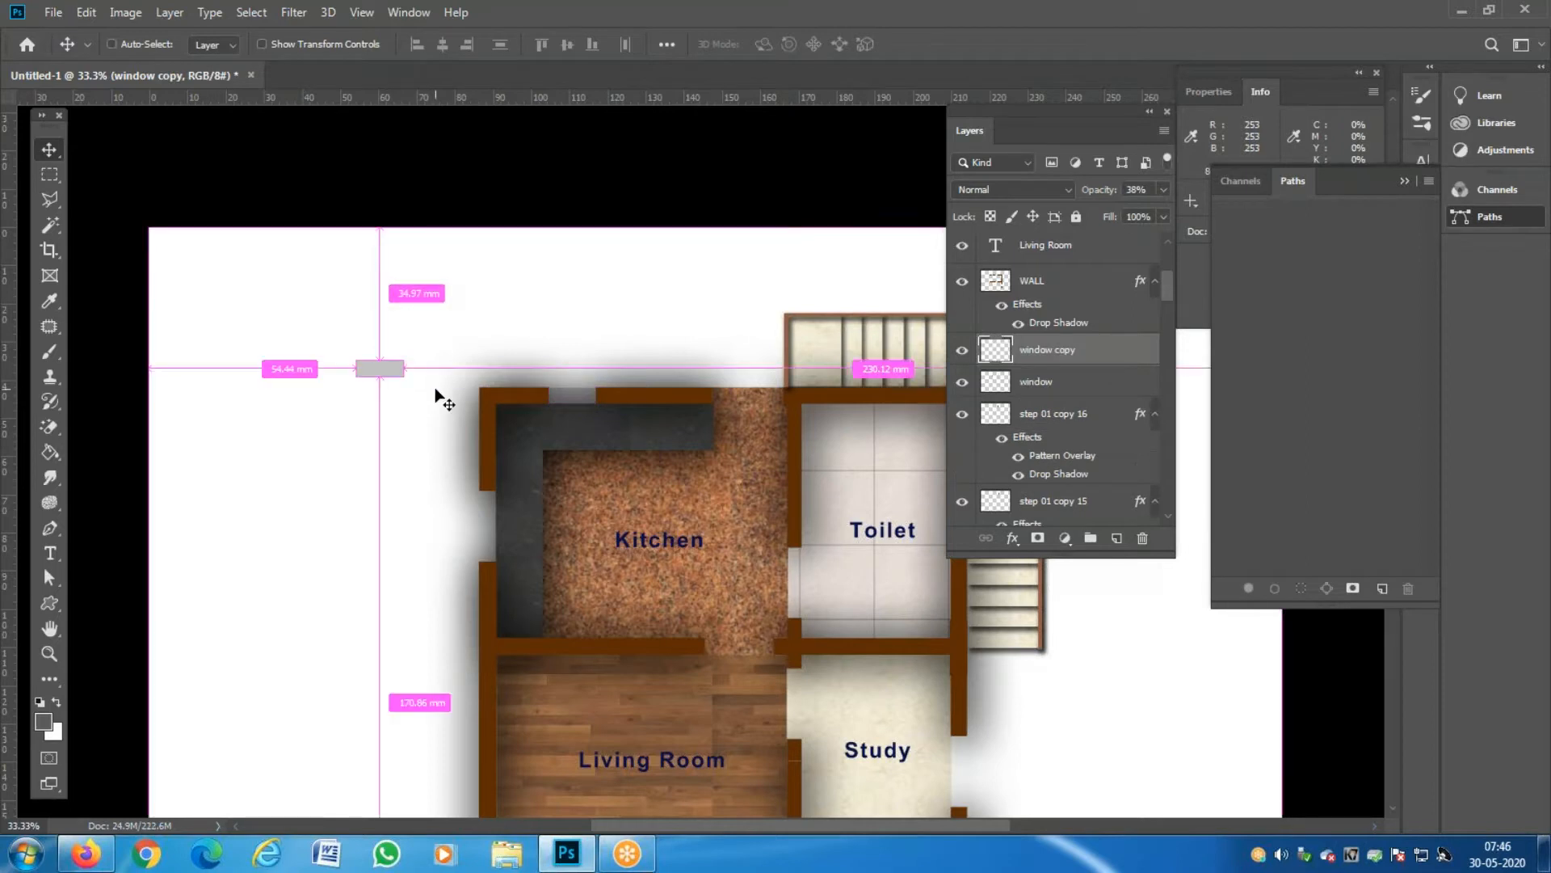
Rotate the duplicated window upright and fit it into the opening in the kitchen's left wall.
{"action": "key", "text": "ctrl+t"}
{"action": "left_click_drag", "start_coordinate": [384, 338], "coordinate": [491, 563]}
{"action": "key", "text": "Escape"}
{"action": "key", "text": "ctrl+t"}
{"action": "key", "text": "Return"}
{"action": "key", "text": "ctrl+t"}
{"action": "key", "text": "ctrl+z"}
{"action": "key", "text": "Return"}
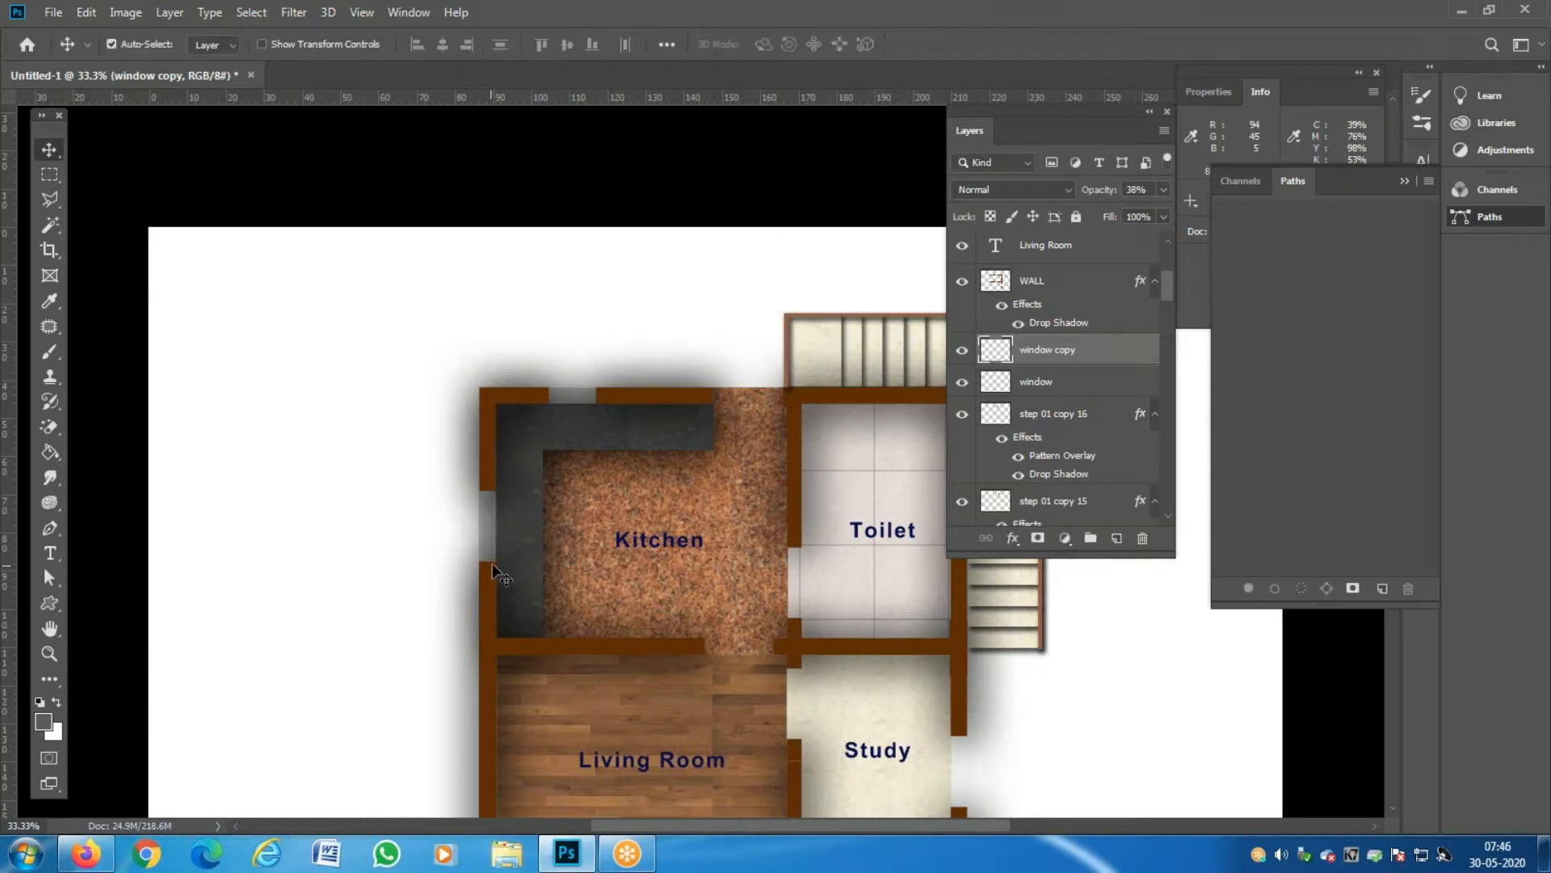
Duplicate the kitchen's left-wall window and place the copy just below the opening in the living room's lower wall.
{"action": "left_click_drag", "start_coordinate": [537, 492], "coordinate": [391, 225]}
{"action": "right_click", "coordinate": [330, 218]}
{"action": "left_click", "coordinate": [378, 232]}
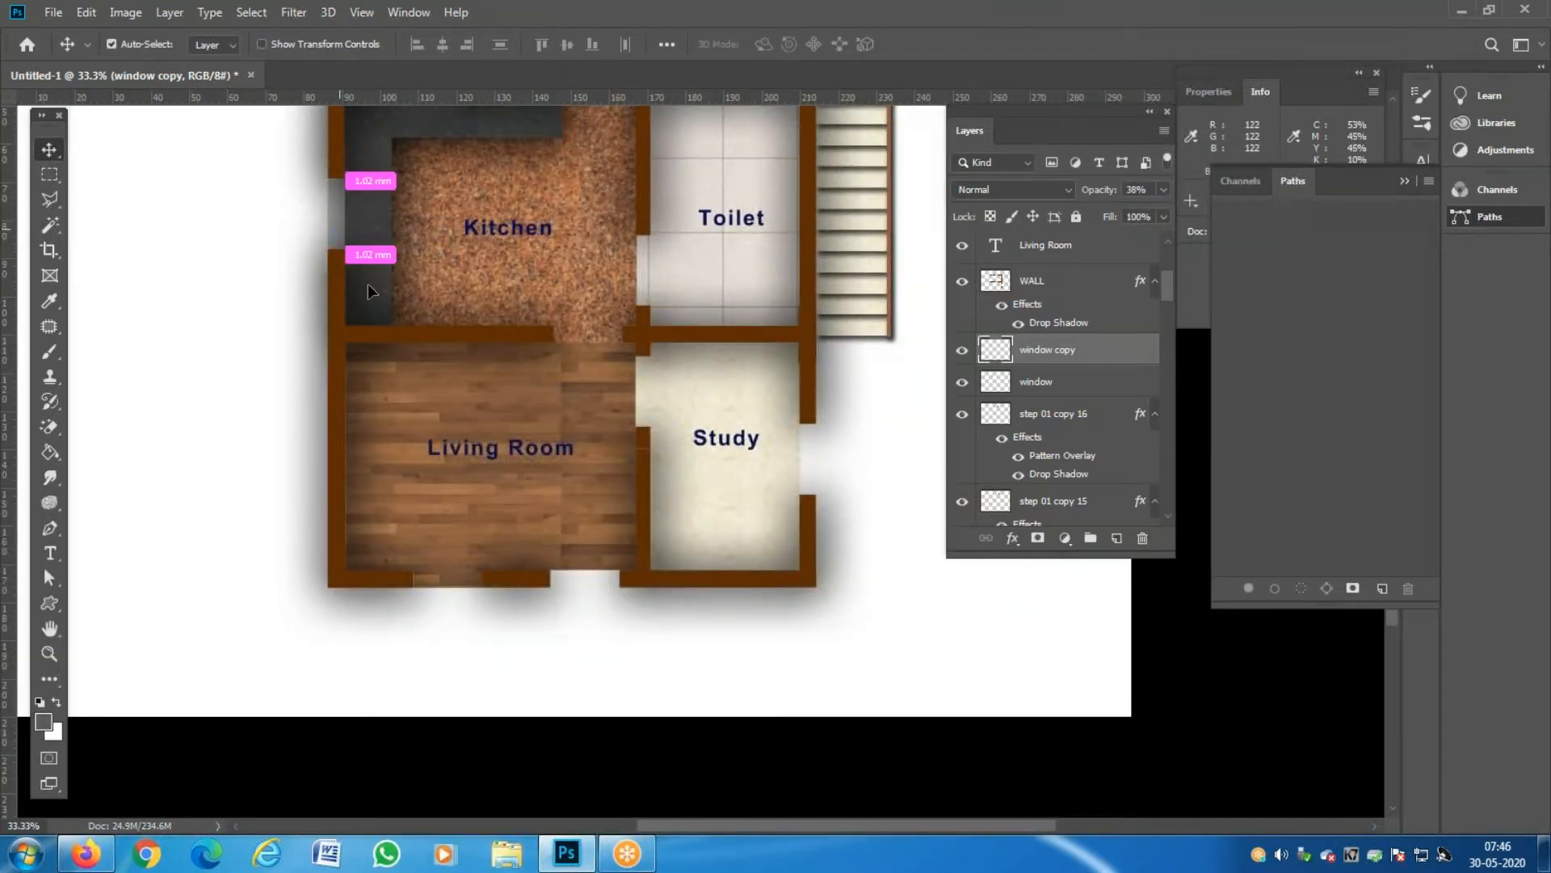
{"action": "left_click_drag", "start_coordinate": [544, 566], "coordinate": [627, 661]}
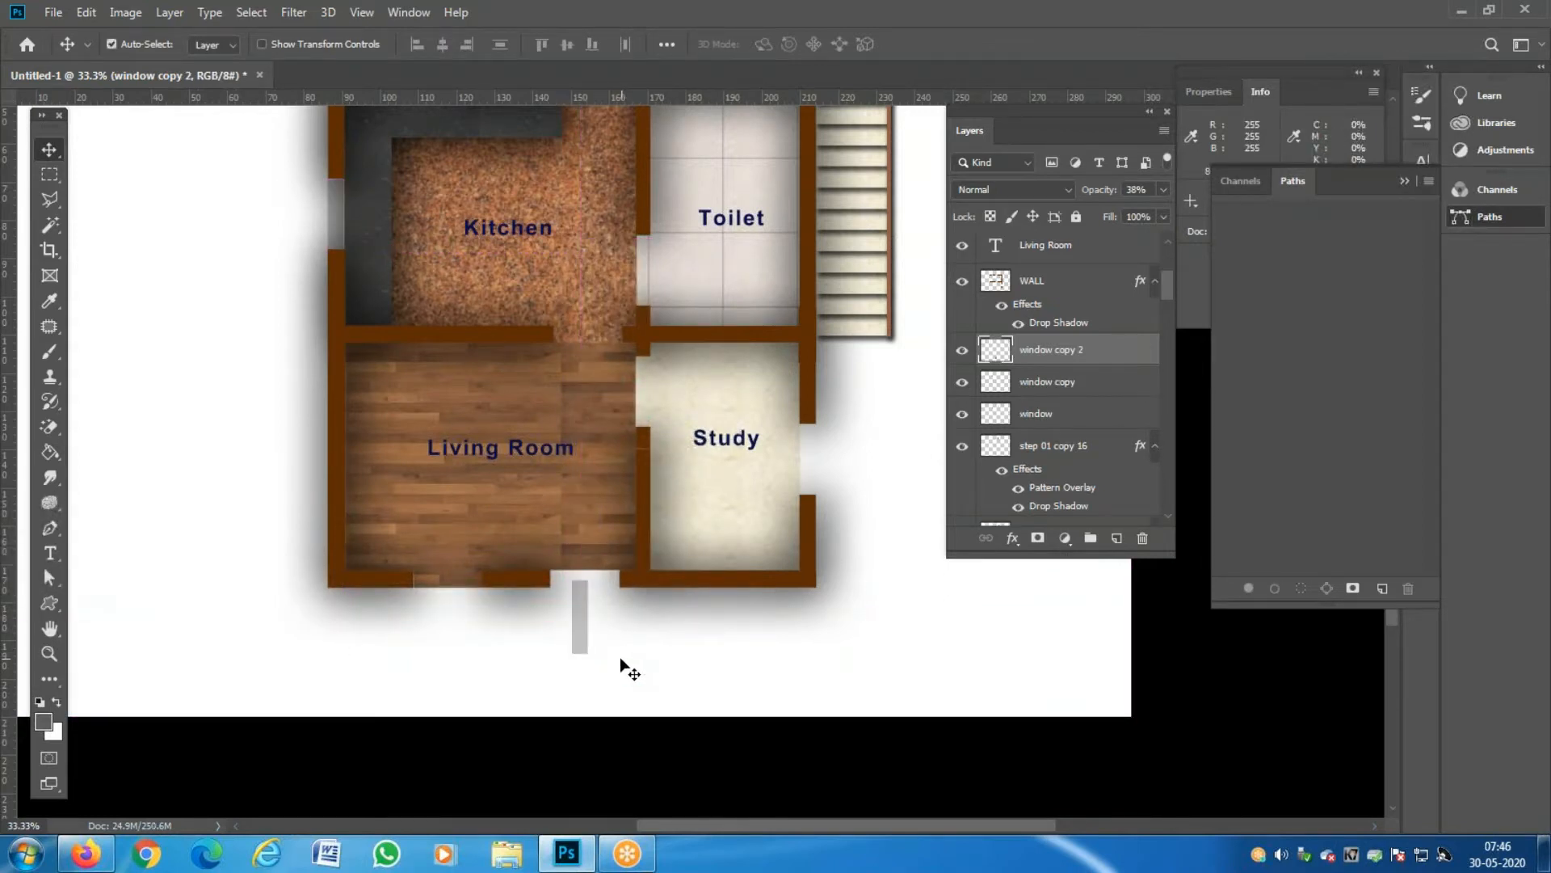
Rotate the copy horizontal, fit it into the living room's lower wall opening, and stretch its upper edge slightly to fill the wall thickness.
{"action": "key", "text": "ctrl+t"}
{"action": "left_click_drag", "start_coordinate": [608, 658], "coordinate": [594, 583]}
{"action": "key", "text": "Return"}
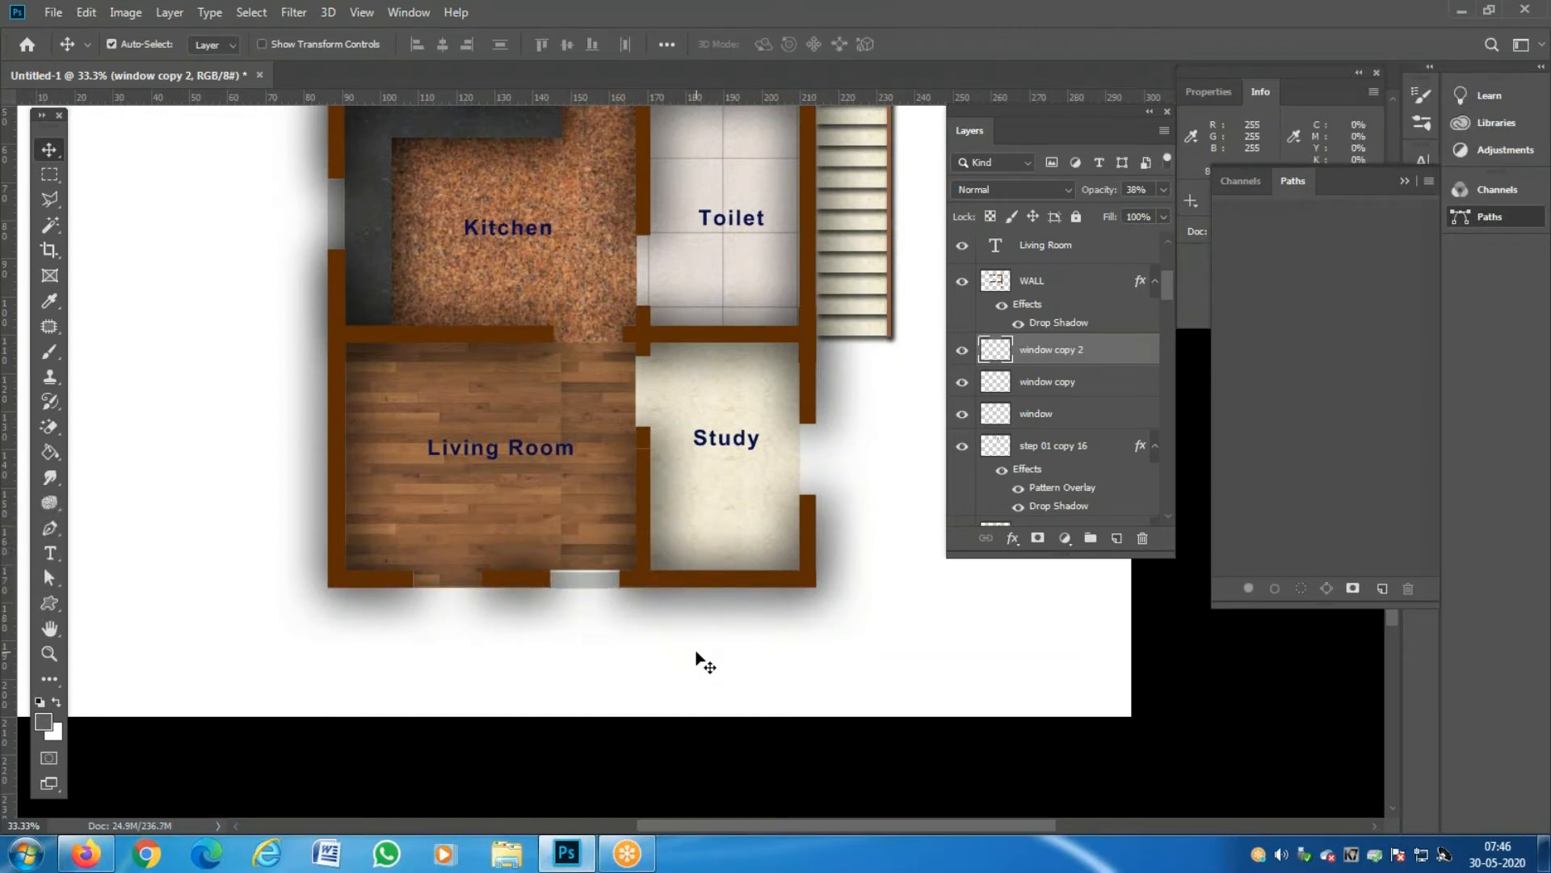
{"action": "key", "text": "ctrl+t"}
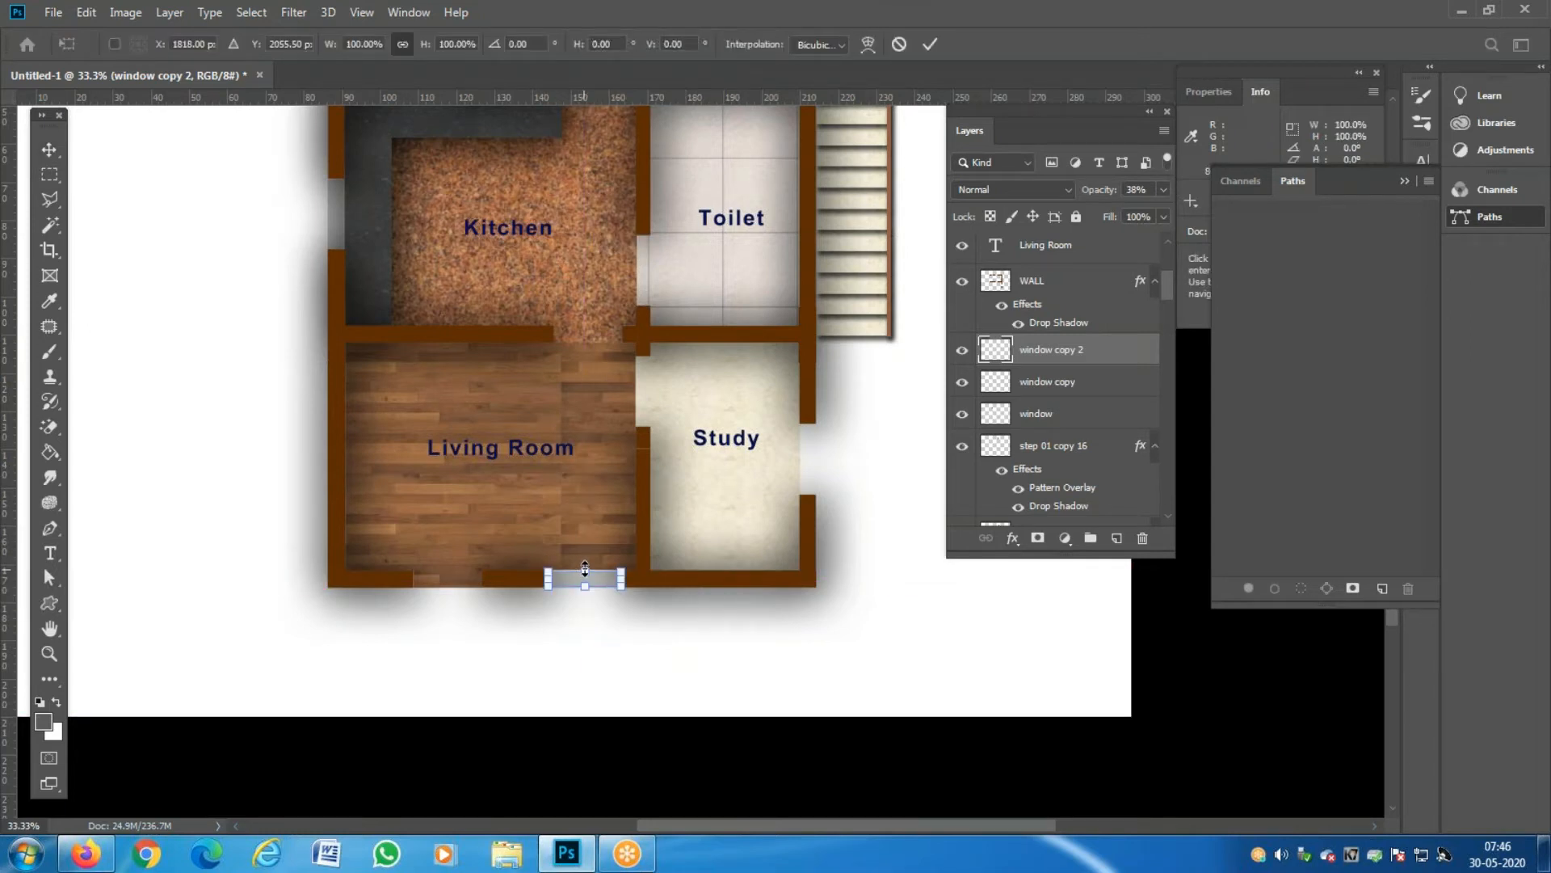
{"action": "left_click_drag", "start_coordinate": [585, 568], "coordinate": [586, 565]}
{"action": "key", "text": "Return"}
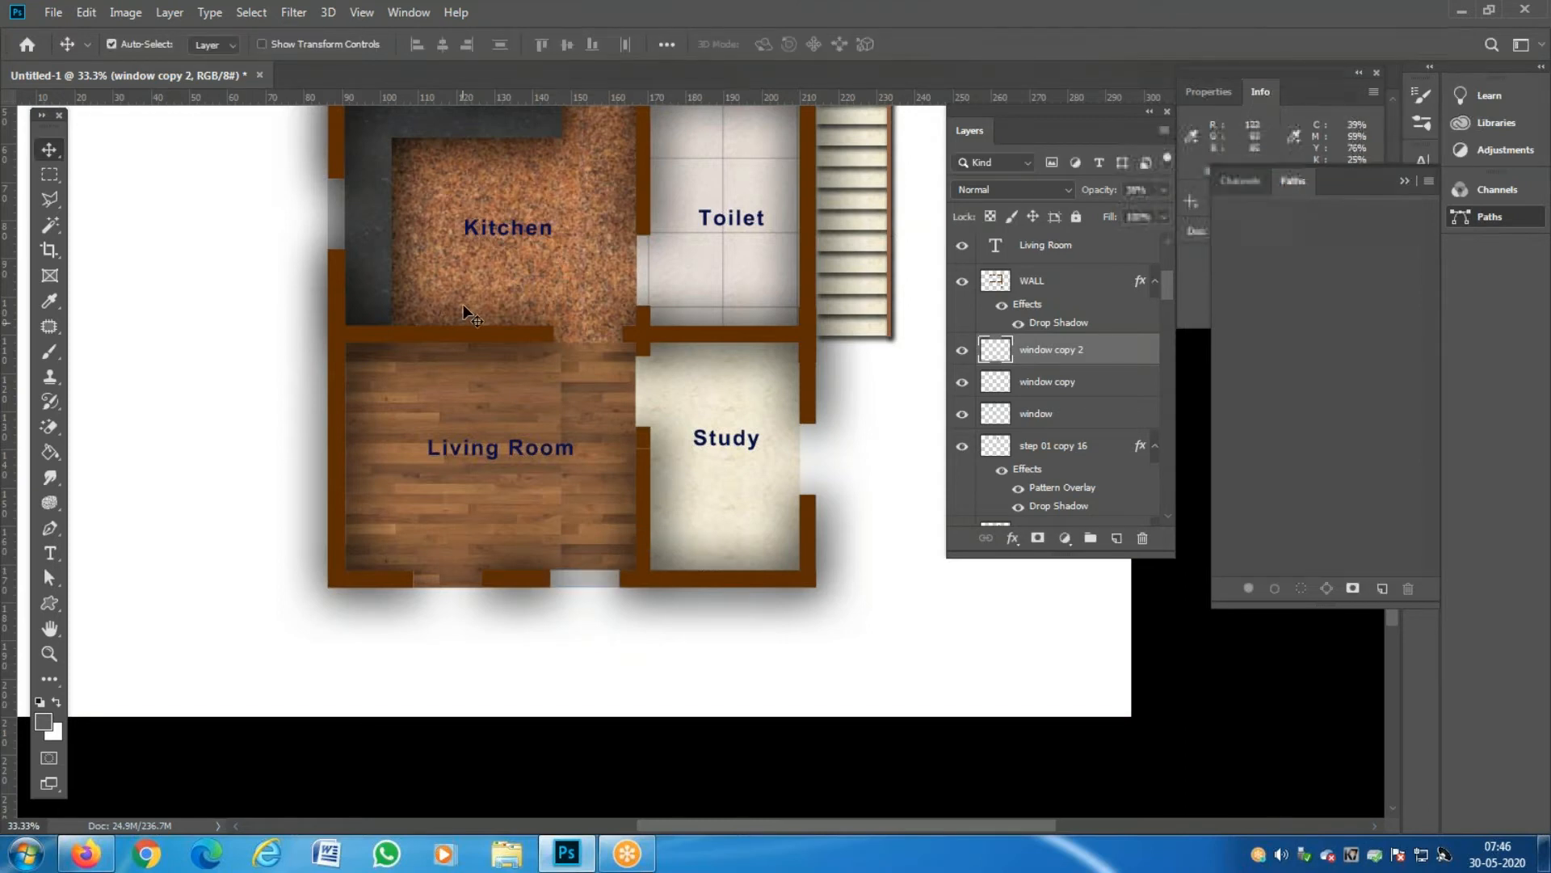
Duplicate the kitchen's left-wall window and place the copy in the opening in the study's right wall.
{"action": "right_click", "coordinate": [332, 210]}
{"action": "left_click", "coordinate": [338, 219]}
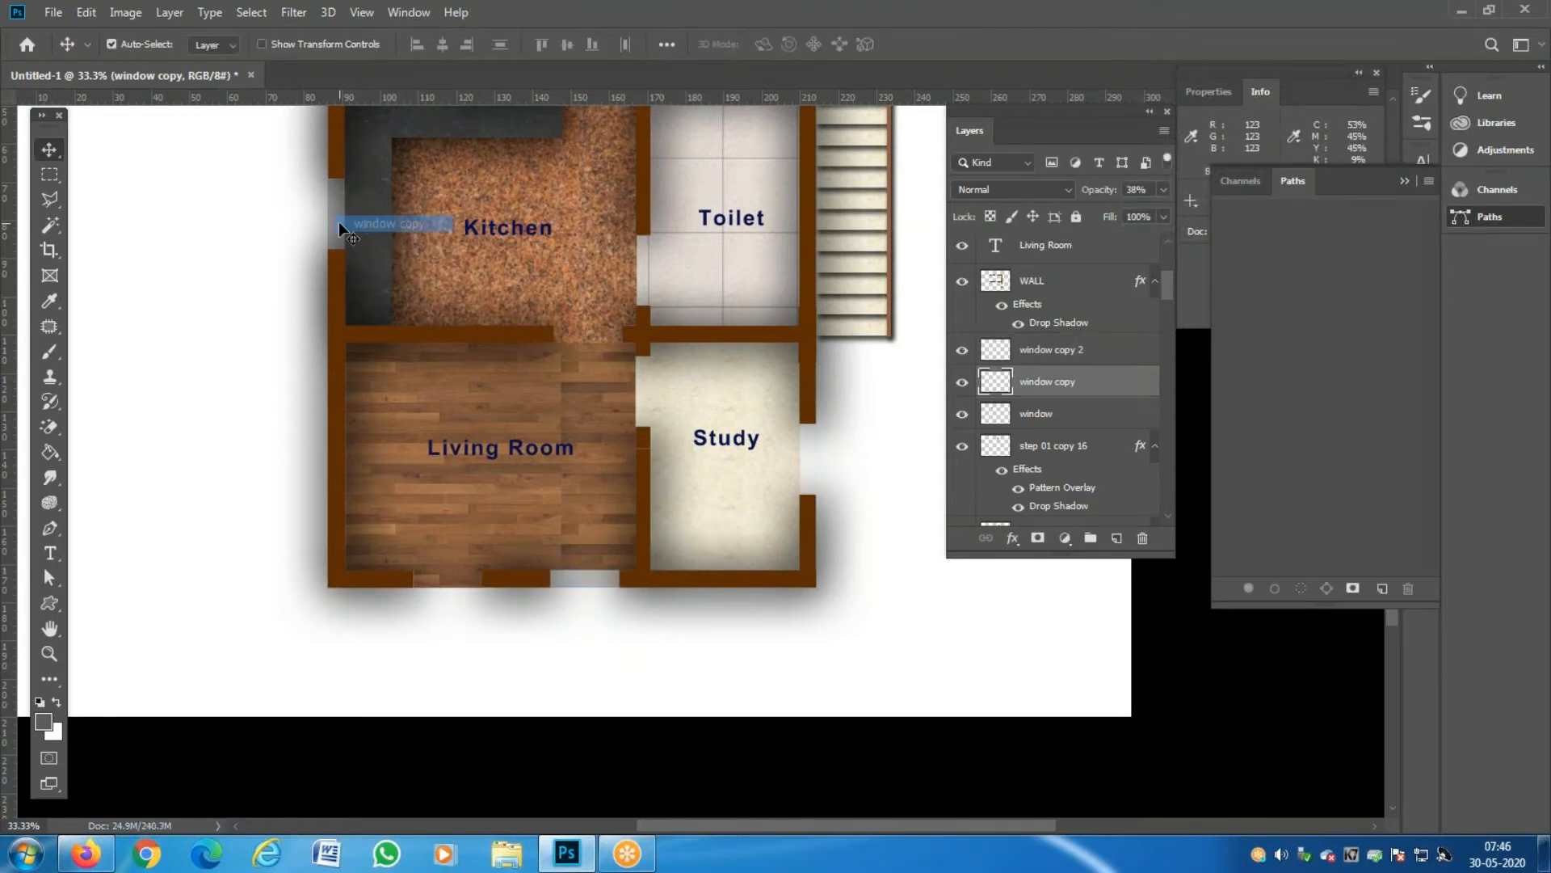
{"action": "left_click_drag", "start_coordinate": [338, 219], "coordinate": [813, 465]}
{"action": "key", "text": "z"}
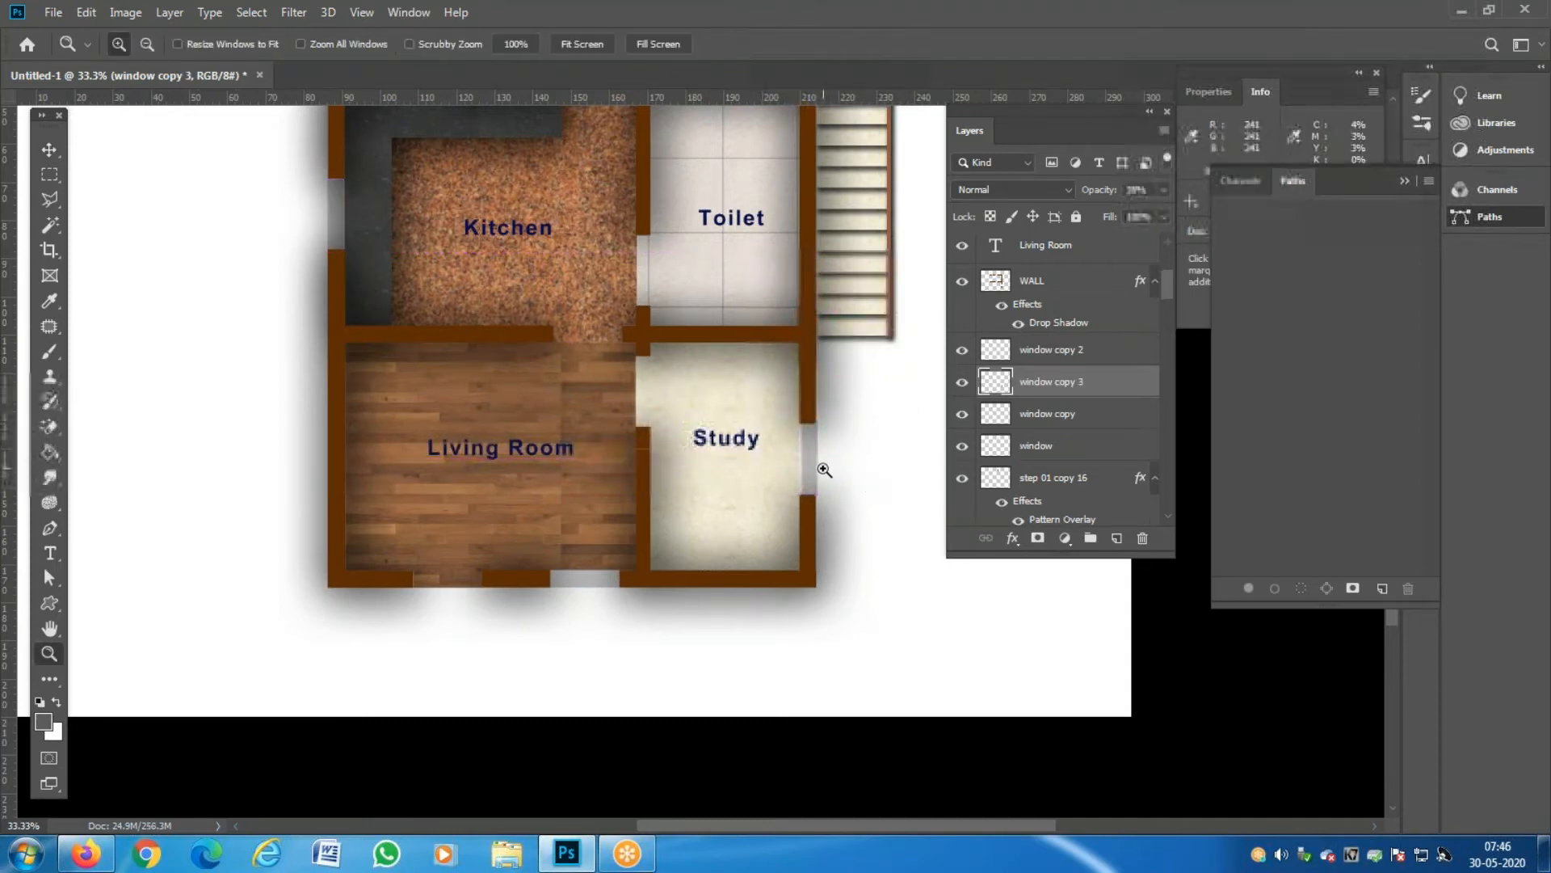
{"action": "left_click", "coordinate": [823, 469]}
{"action": "left_click", "coordinate": [823, 468]}
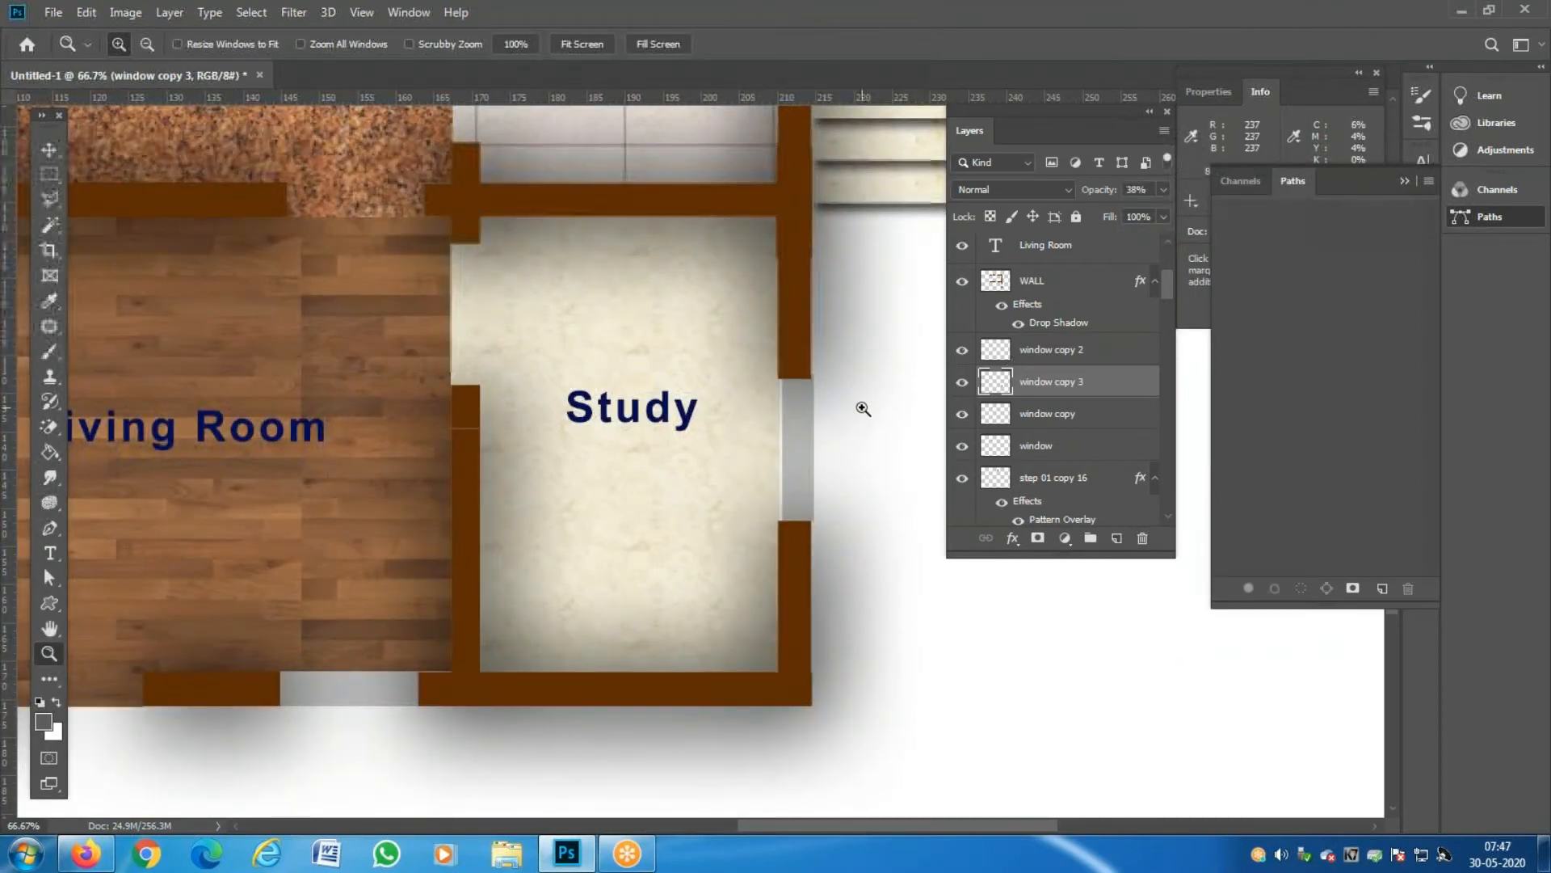
Nudge the study's right-wall window slightly left until it lines up with the wall's edges.
{"action": "key", "text": "v"}
{"action": "key", "text": "Left"}
{"action": "key", "text": "Left"}
{"action": "key", "text": "Left"}
{"action": "key", "text": "Left"}
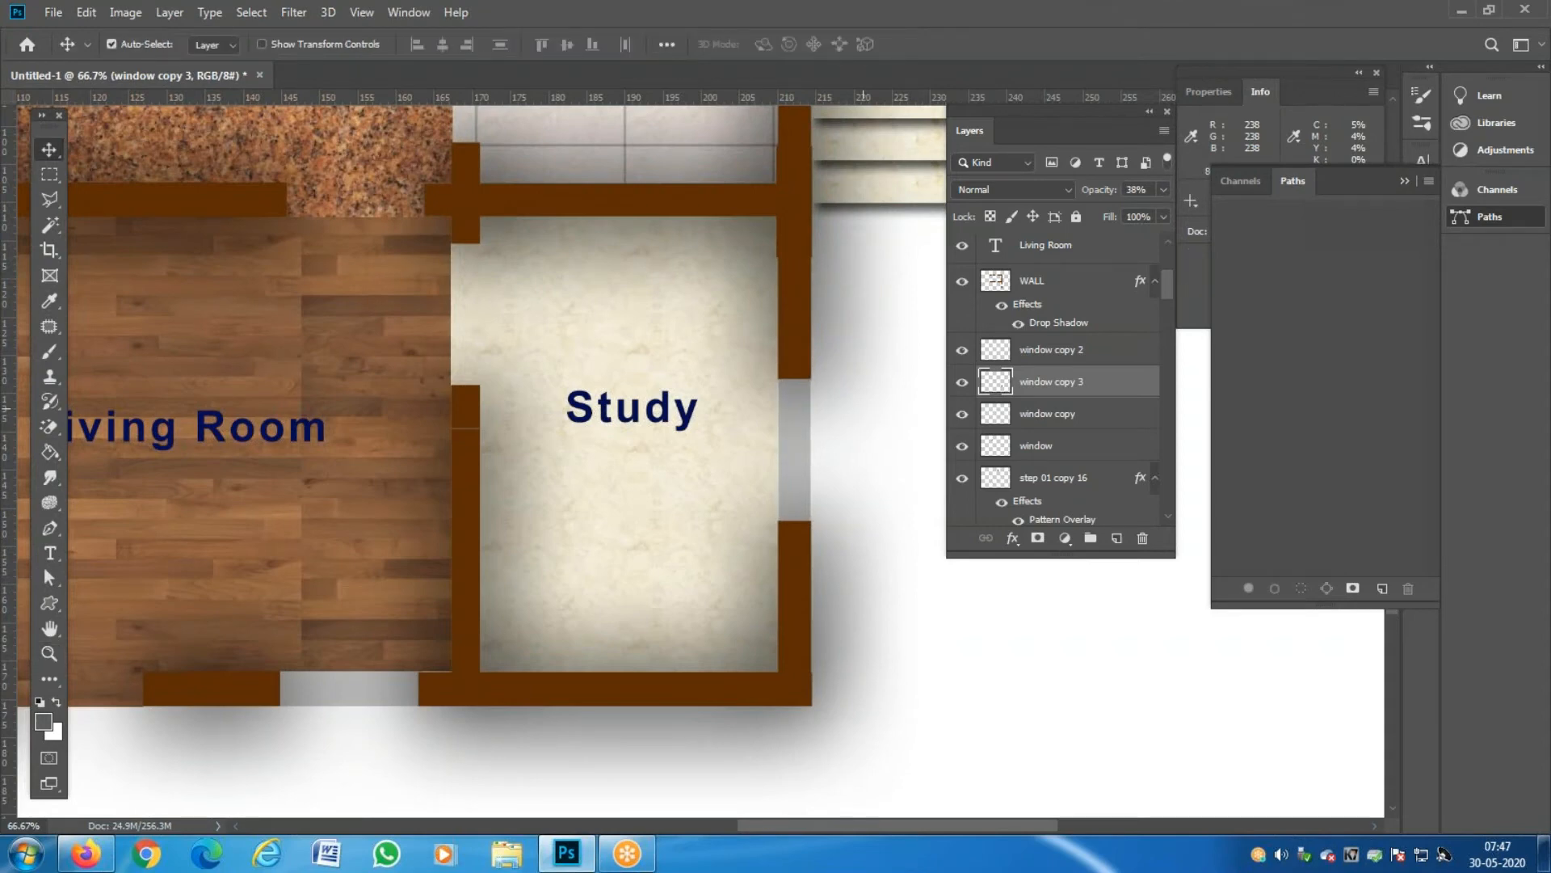
{"action": "key", "text": "ctrl+minus"}
{"action": "key", "text": "ctrl+minus"}
{"action": "key", "text": "ctrl+minus"}
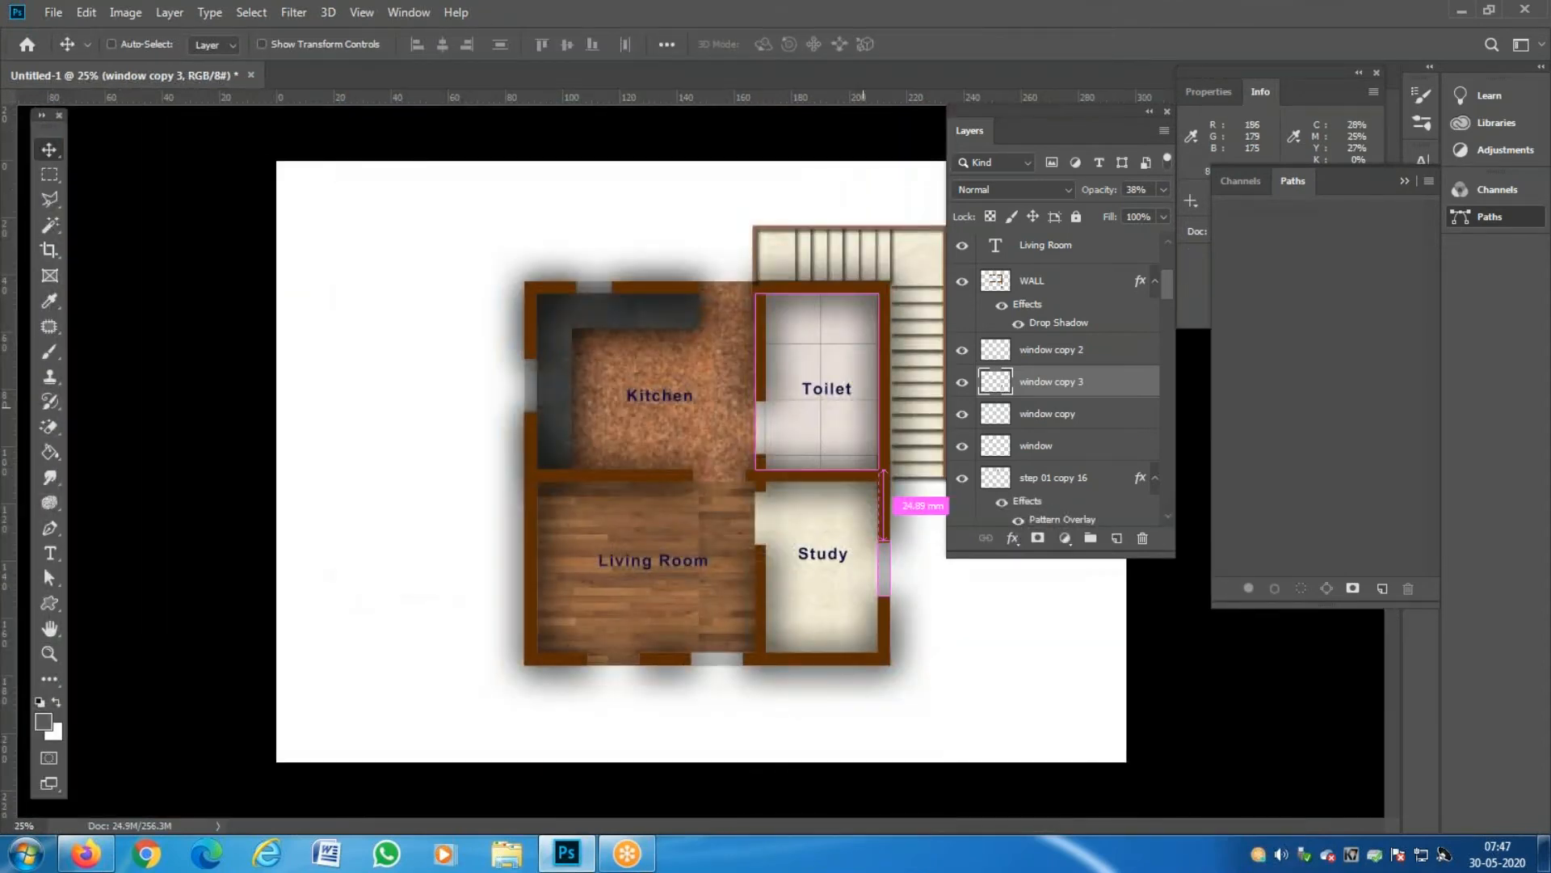
{"action": "key", "text": "ctrl+s"}
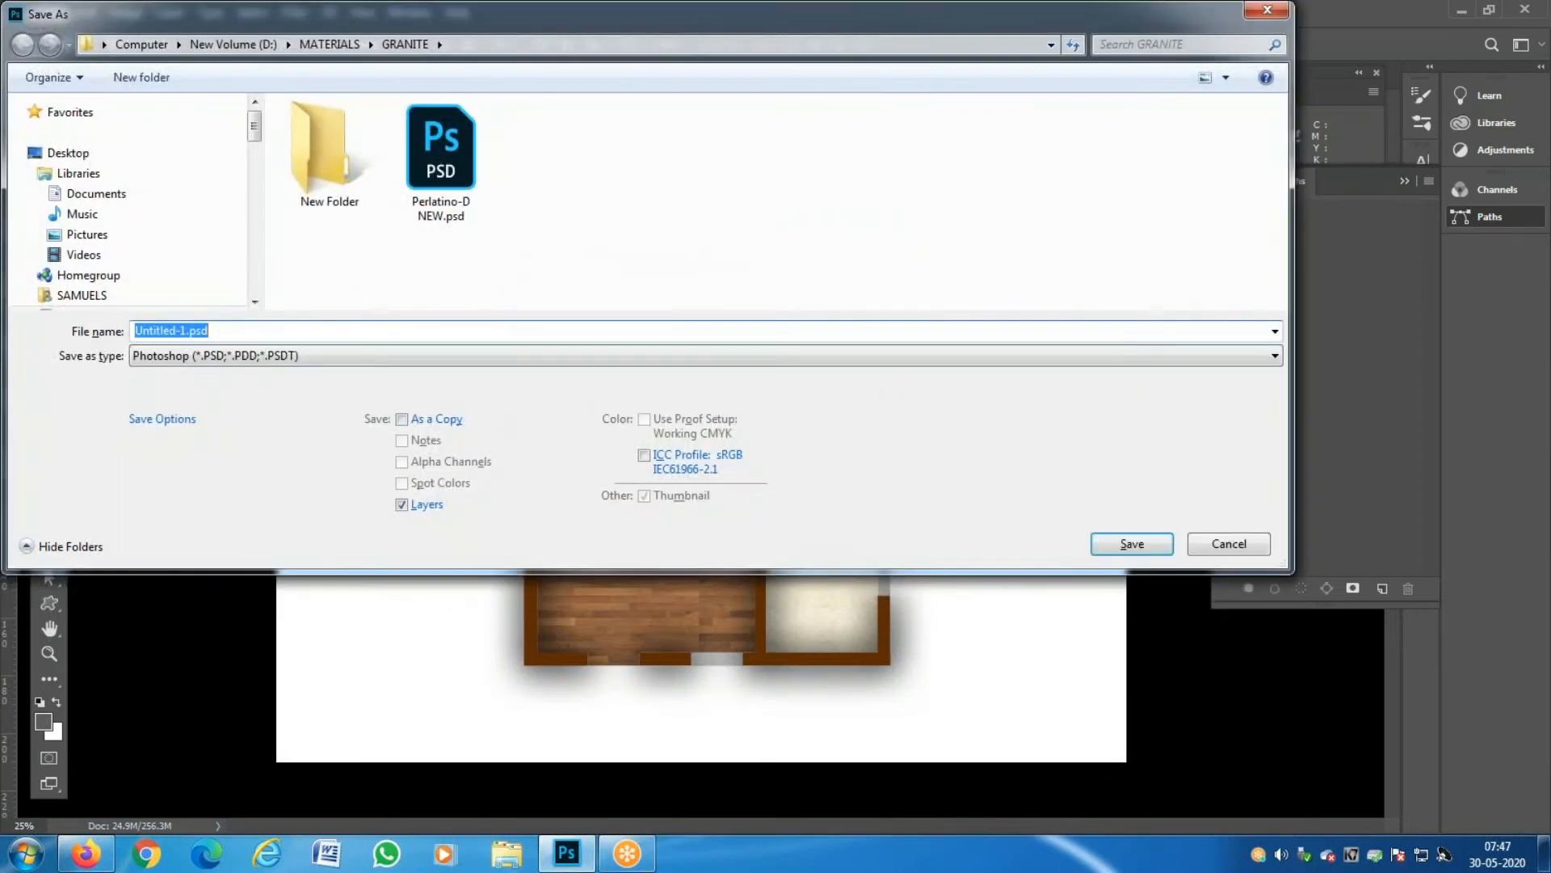
{"action": "left_click_drag", "start_coordinate": [255, 123], "coordinate": [255, 189]}
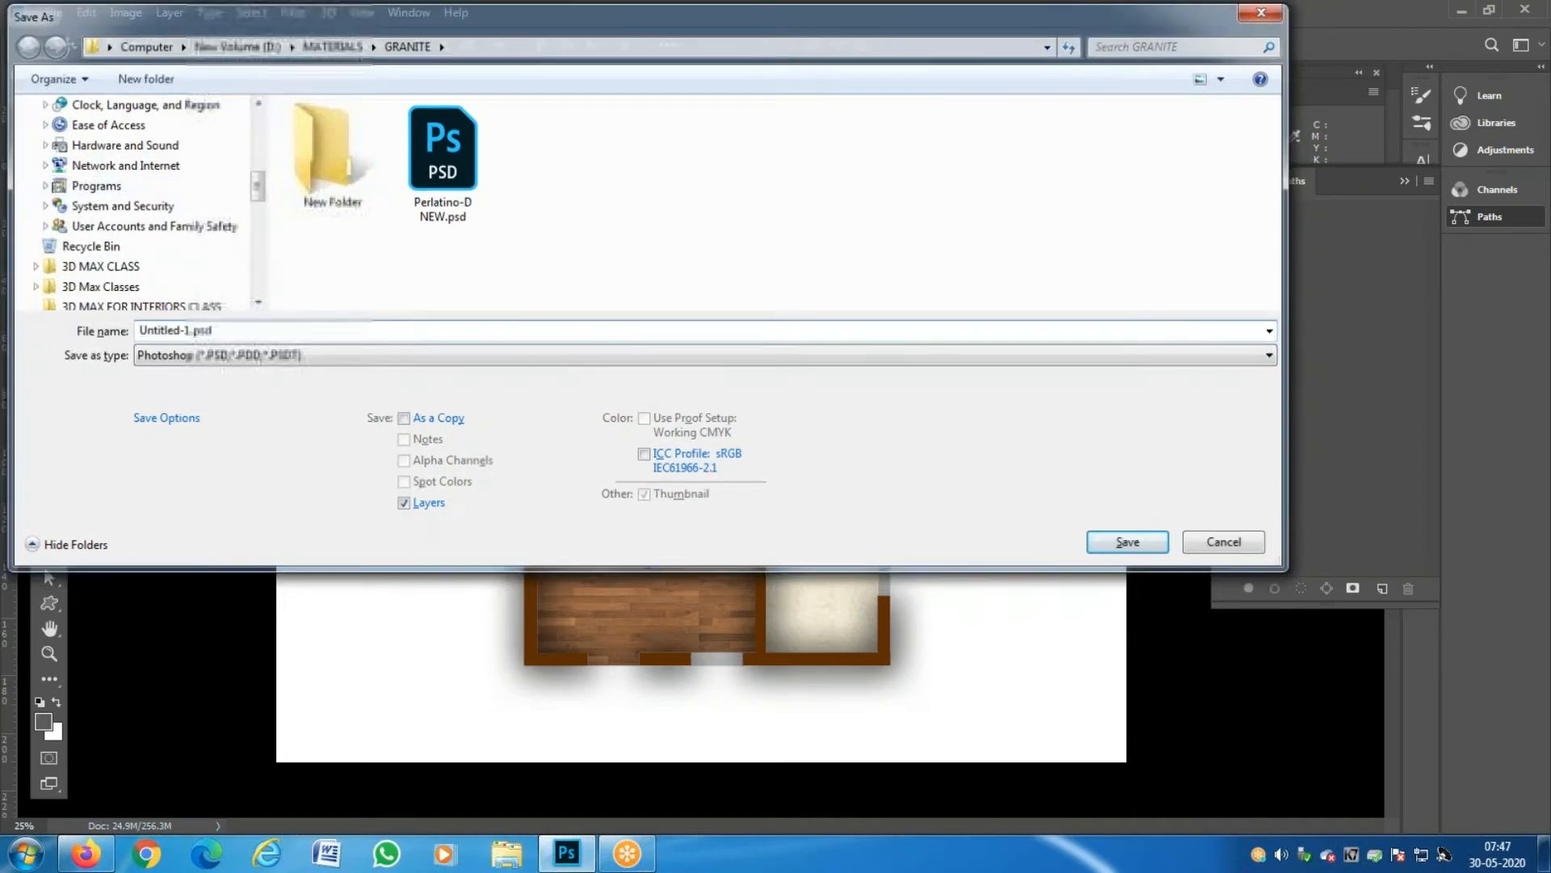
{"action": "key", "text": "Escape"}
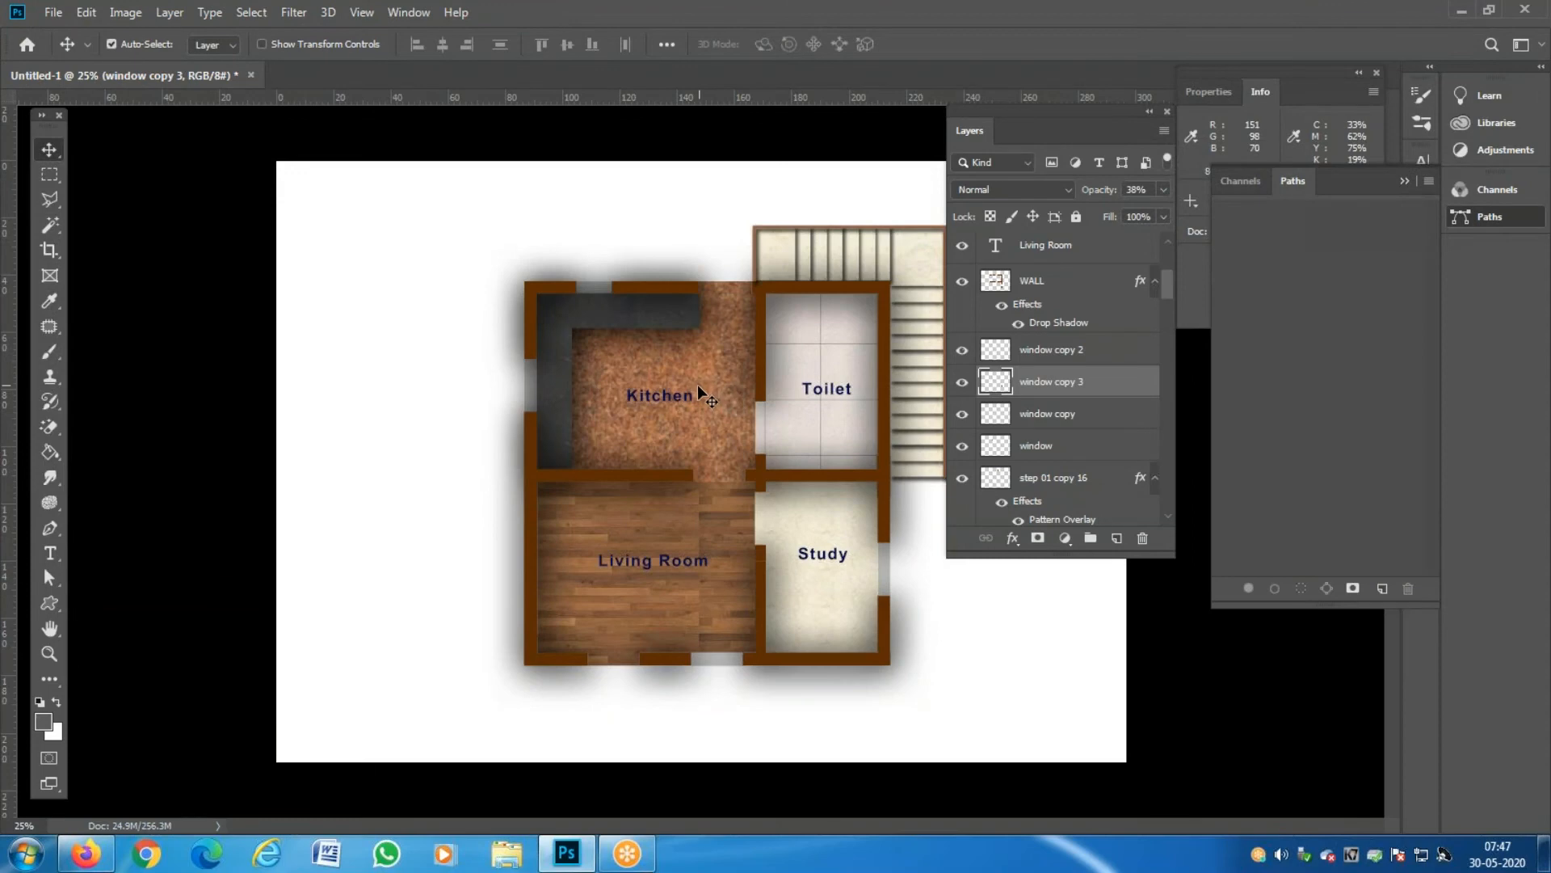
Begin saving the floor plan as a Photoshop file, choosing the Practice Plan folder as the destination.
{"action": "key", "text": "z"}
{"action": "left_click", "coordinate": [709, 422]}
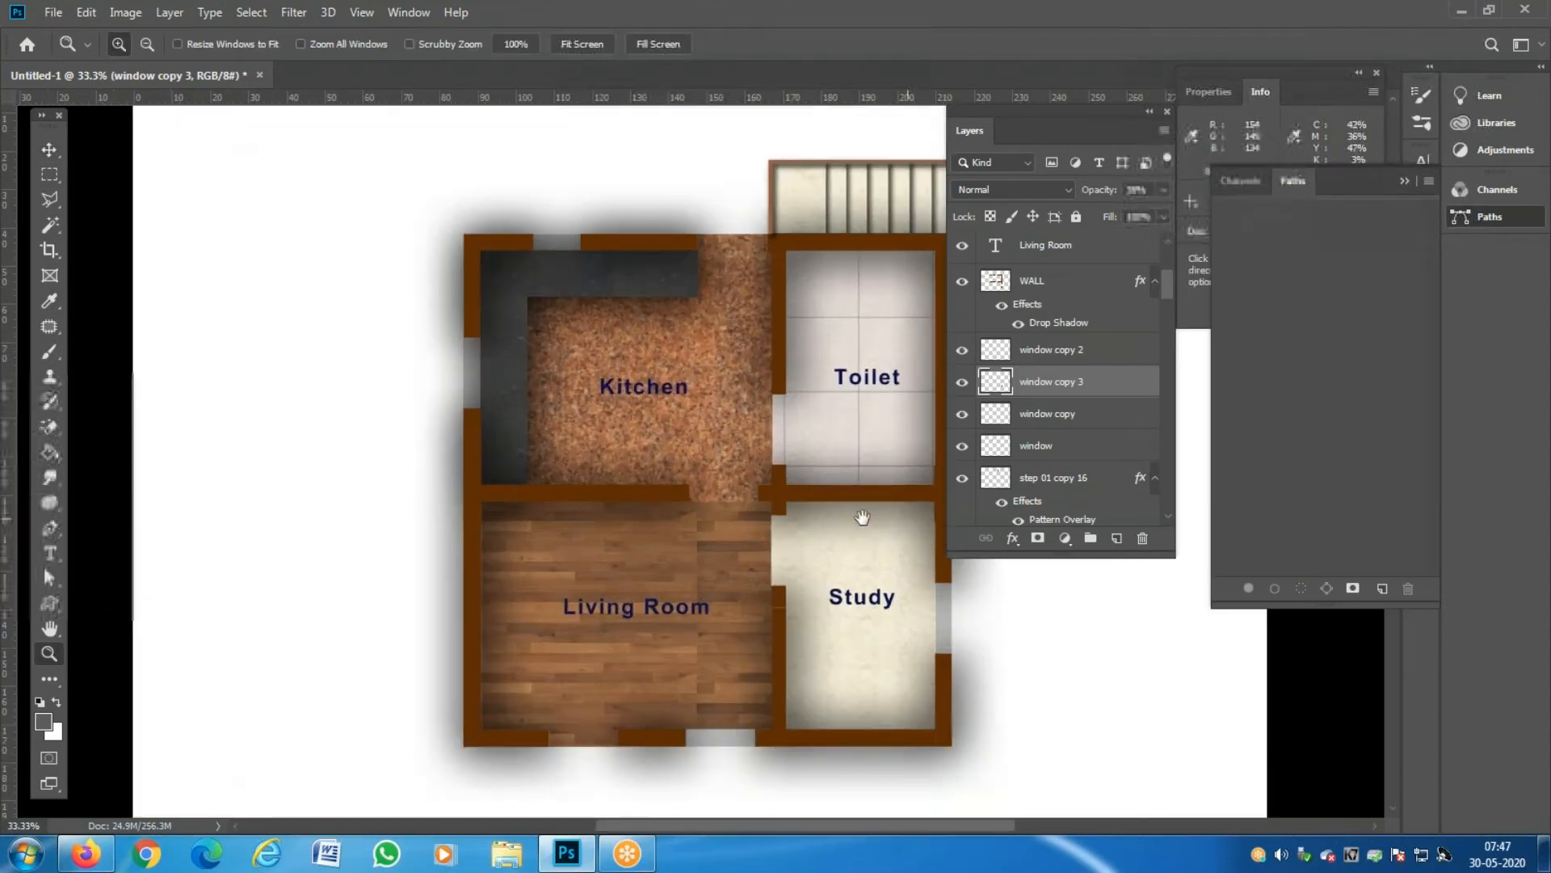
{"action": "left_click_drag", "start_coordinate": [863, 518], "coordinate": [653, 512]}
{"action": "left_click", "coordinate": [715, 316], "text": "alt"}
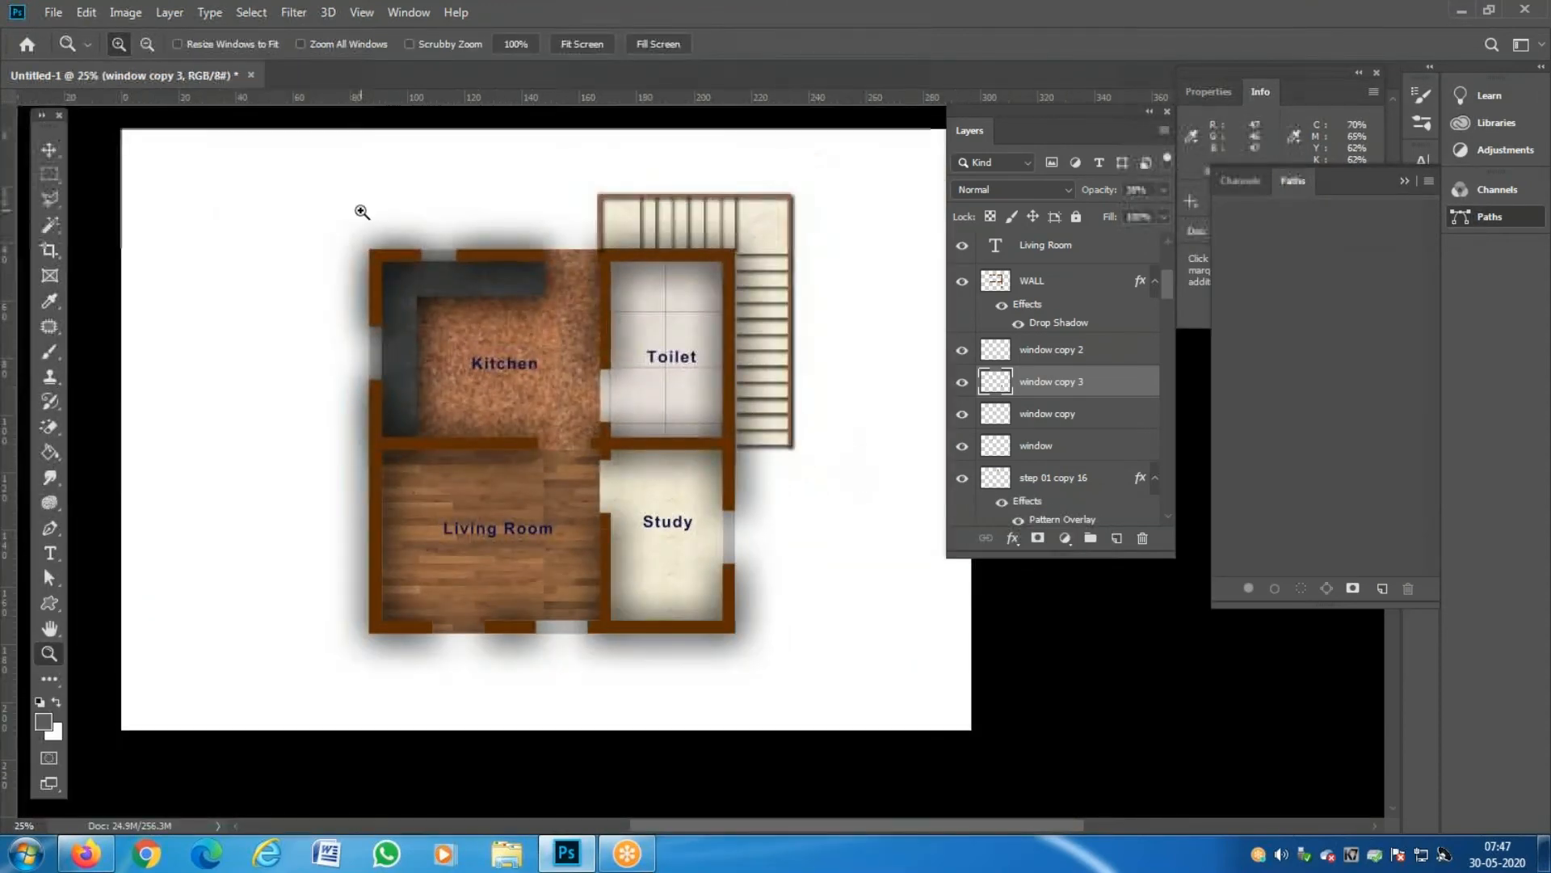
{"action": "key", "text": "ctrl+s"}
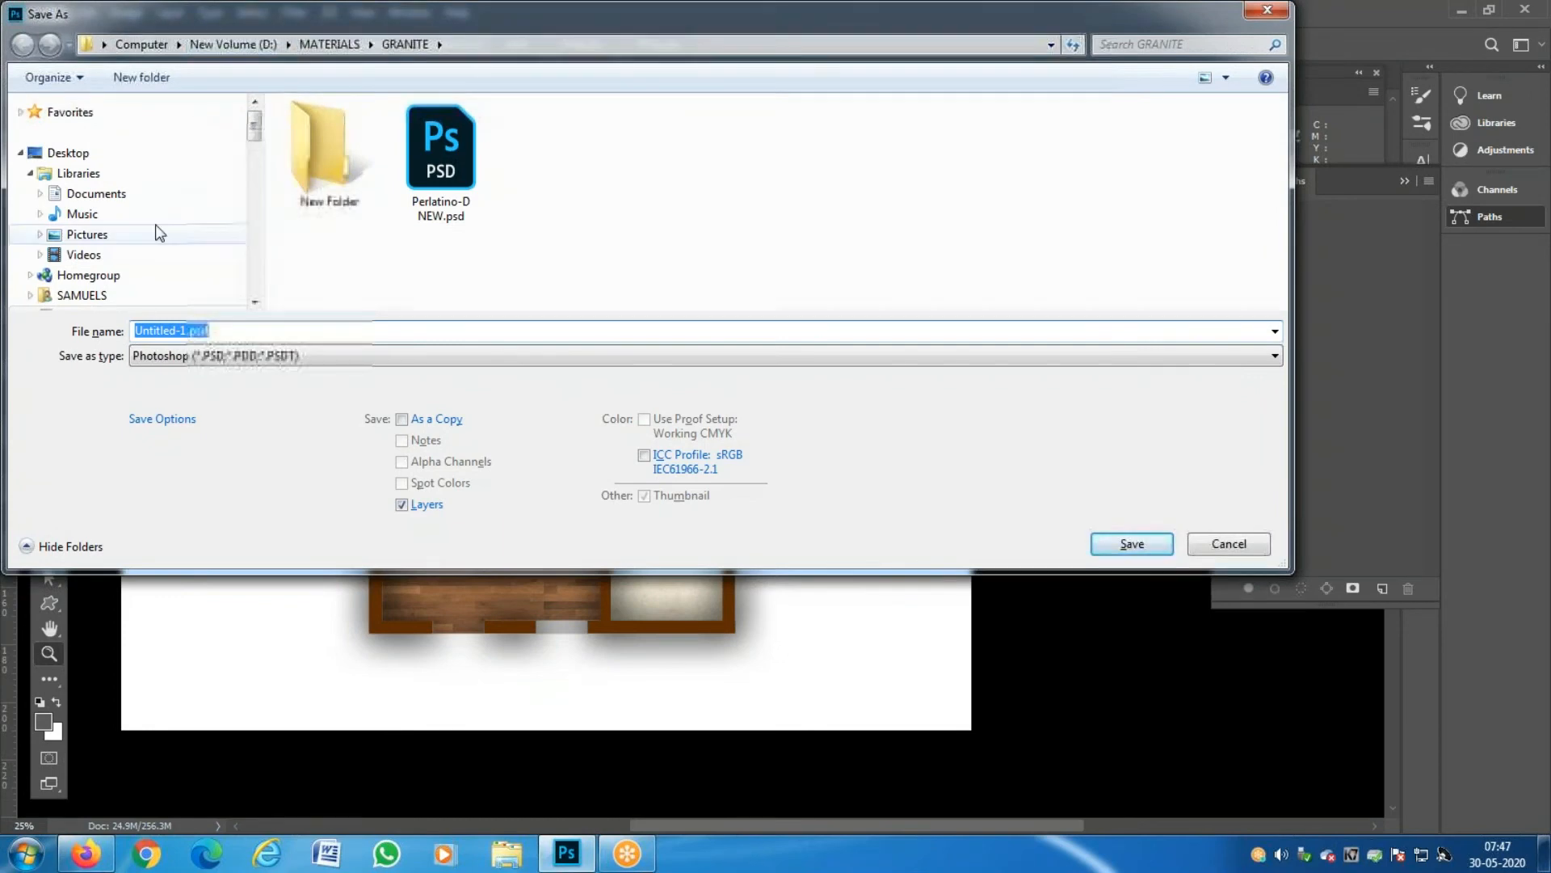
{"action": "left_click", "coordinate": [85, 295]}
{"action": "scroll", "coordinate": [191, 262], "scroll_direction": "down", "scroll_amount": 3}
{"action": "scroll", "coordinate": [163, 284], "scroll_direction": "down", "scroll_amount": 10}
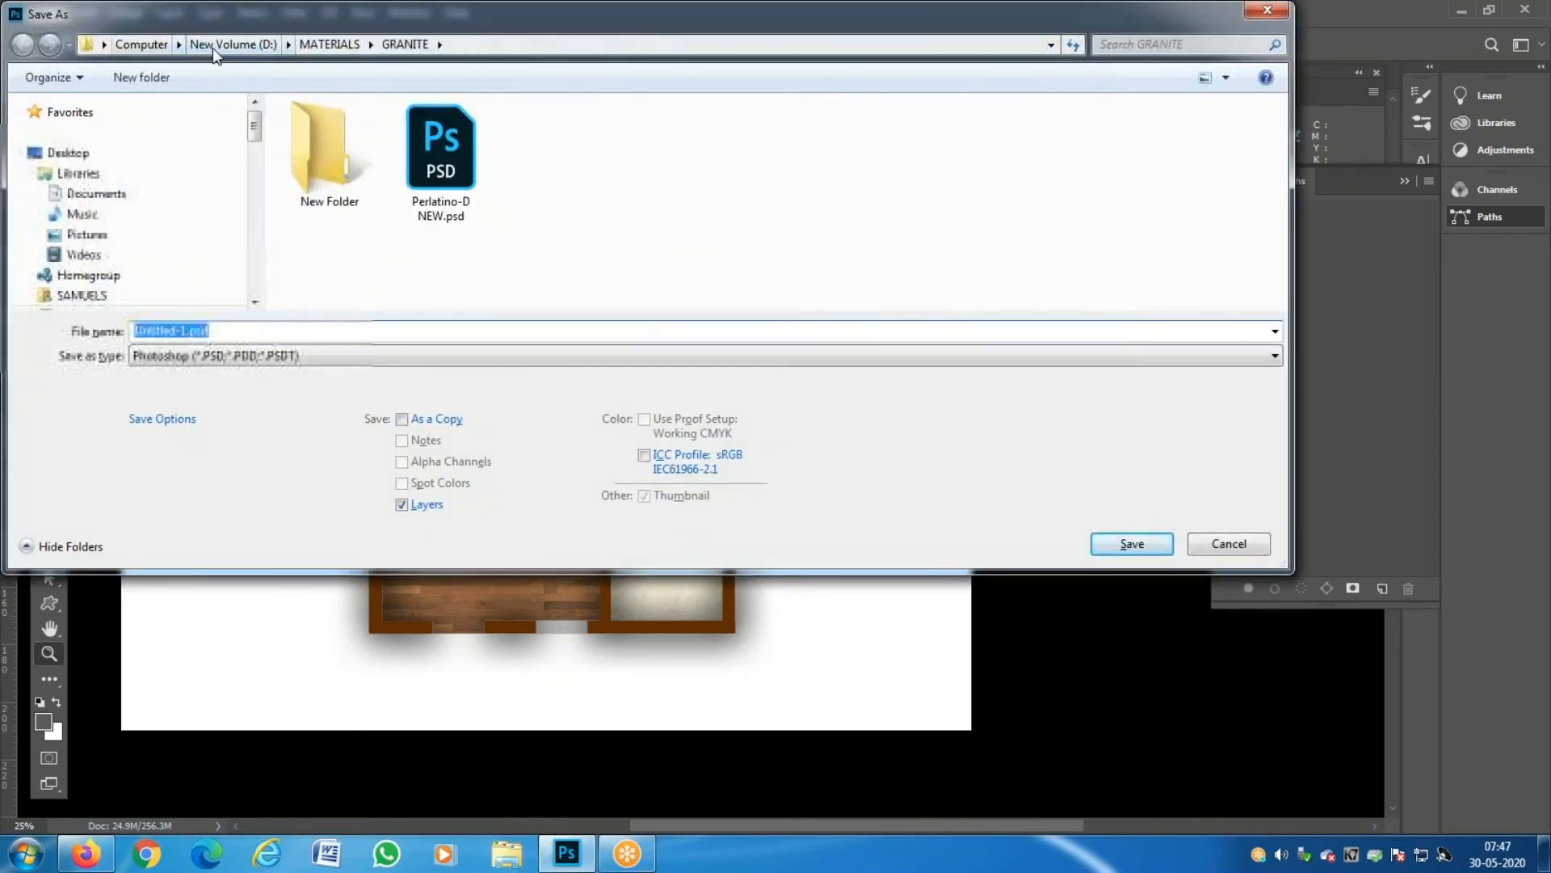
{"action": "left_click", "coordinate": [213, 46]}
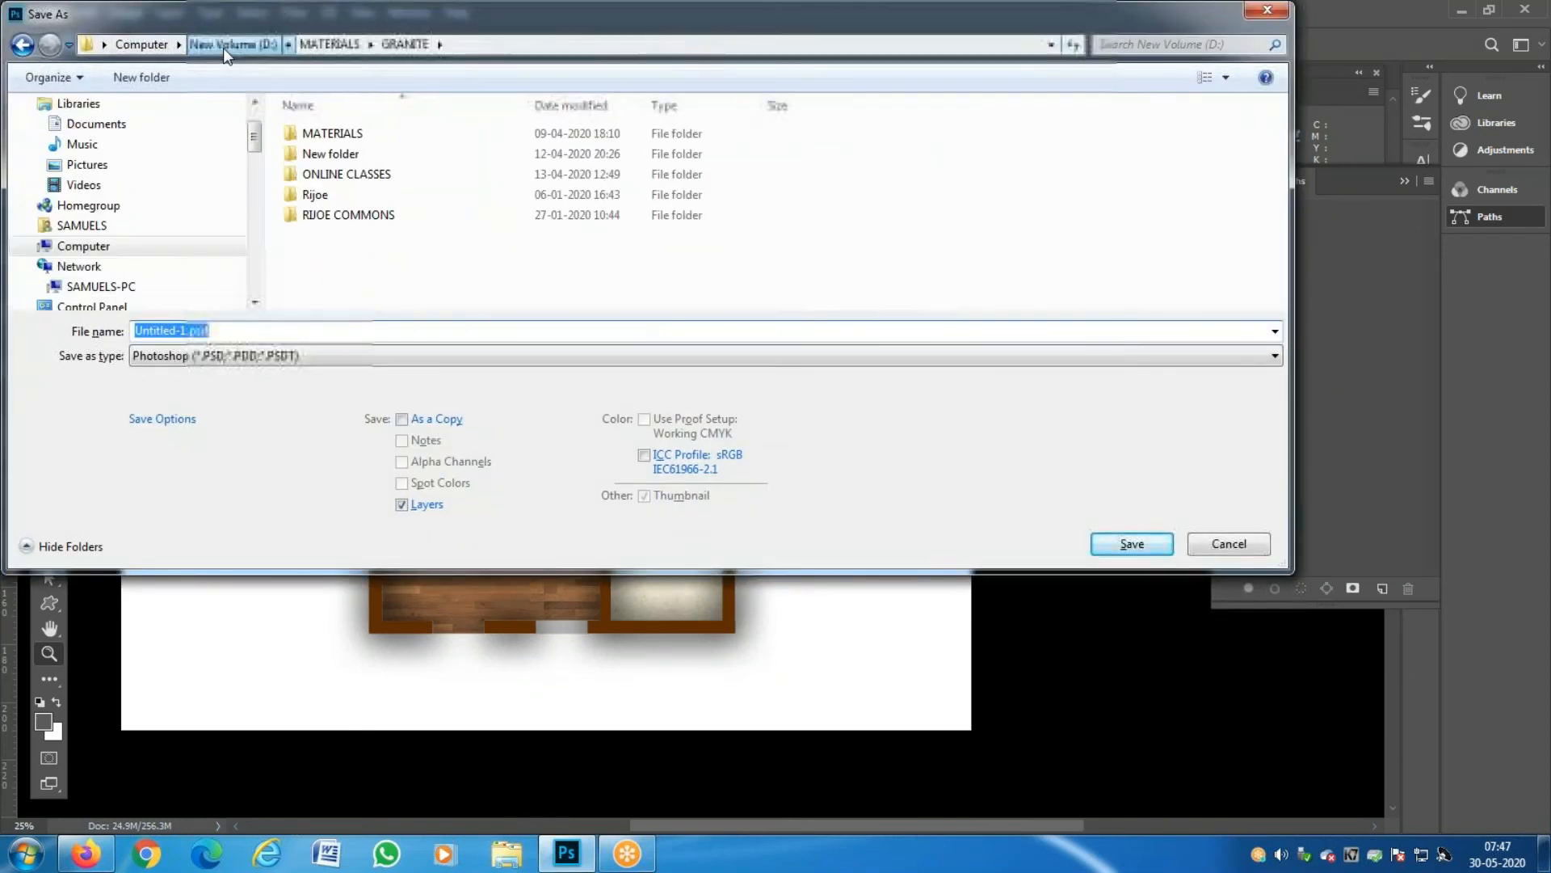
{"action": "left_click", "coordinate": [317, 195]}
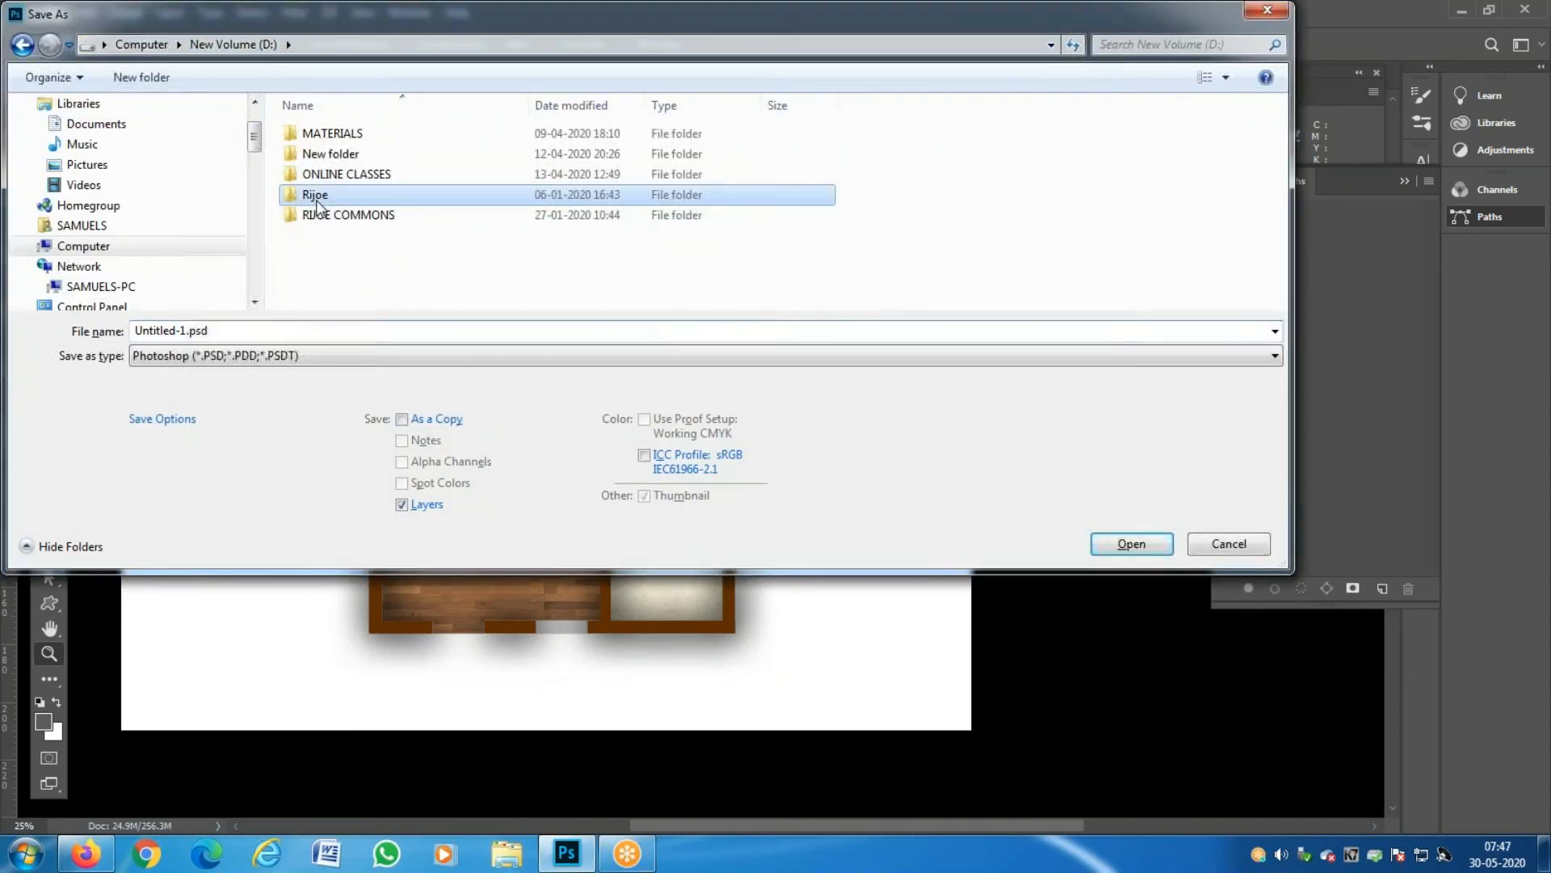
{"action": "left_click_drag", "start_coordinate": [256, 163], "coordinate": [241, 237]}
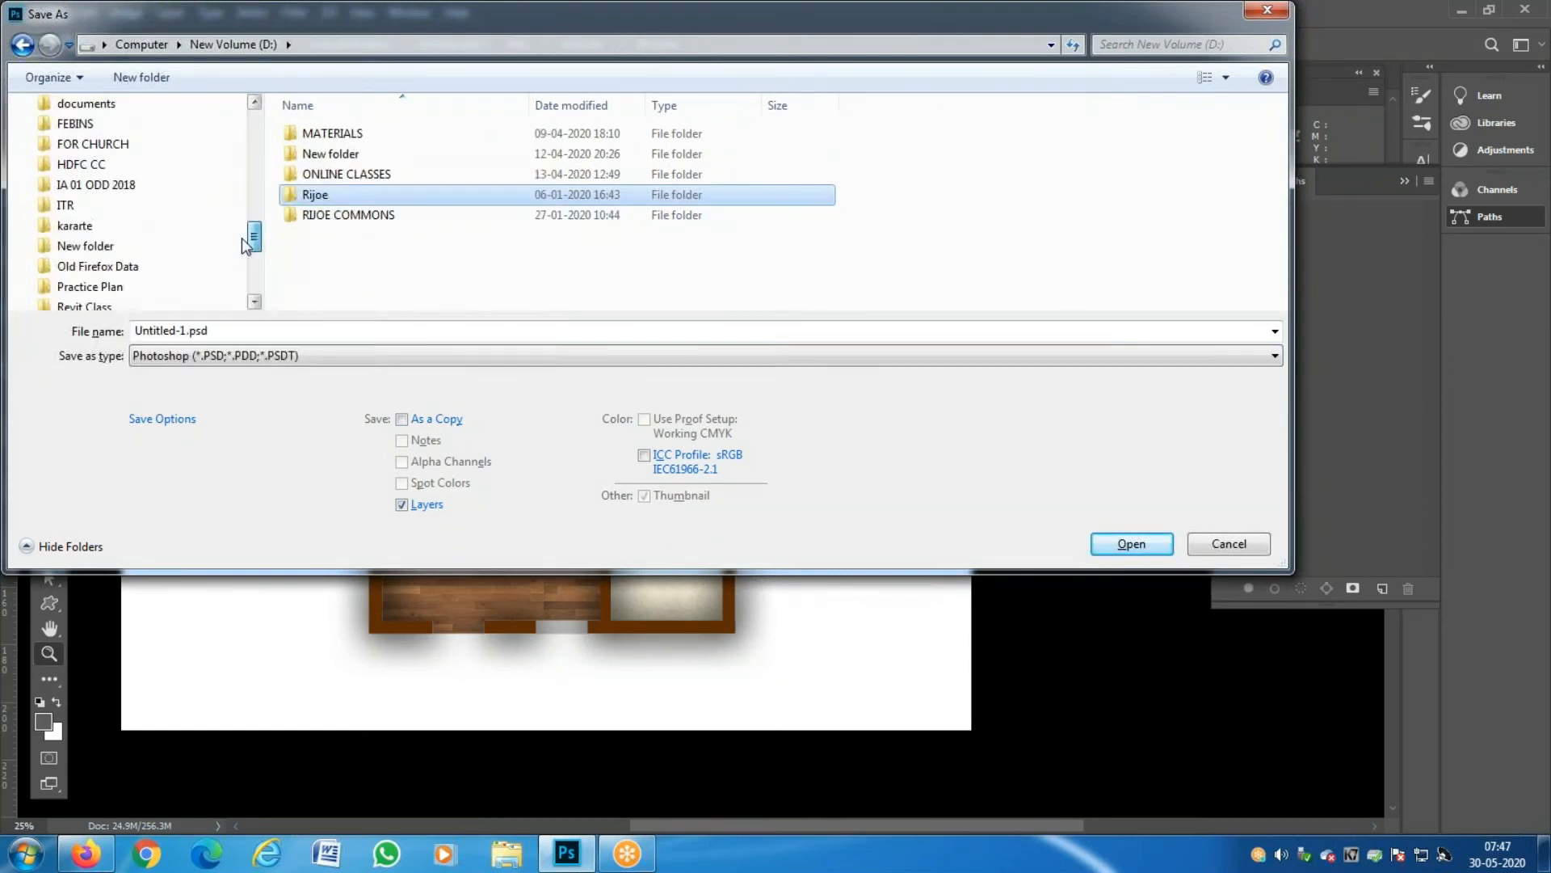
{"action": "left_click", "coordinate": [93, 288]}
{"action": "left_click_drag", "start_coordinate": [254, 209], "coordinate": [259, 105]}
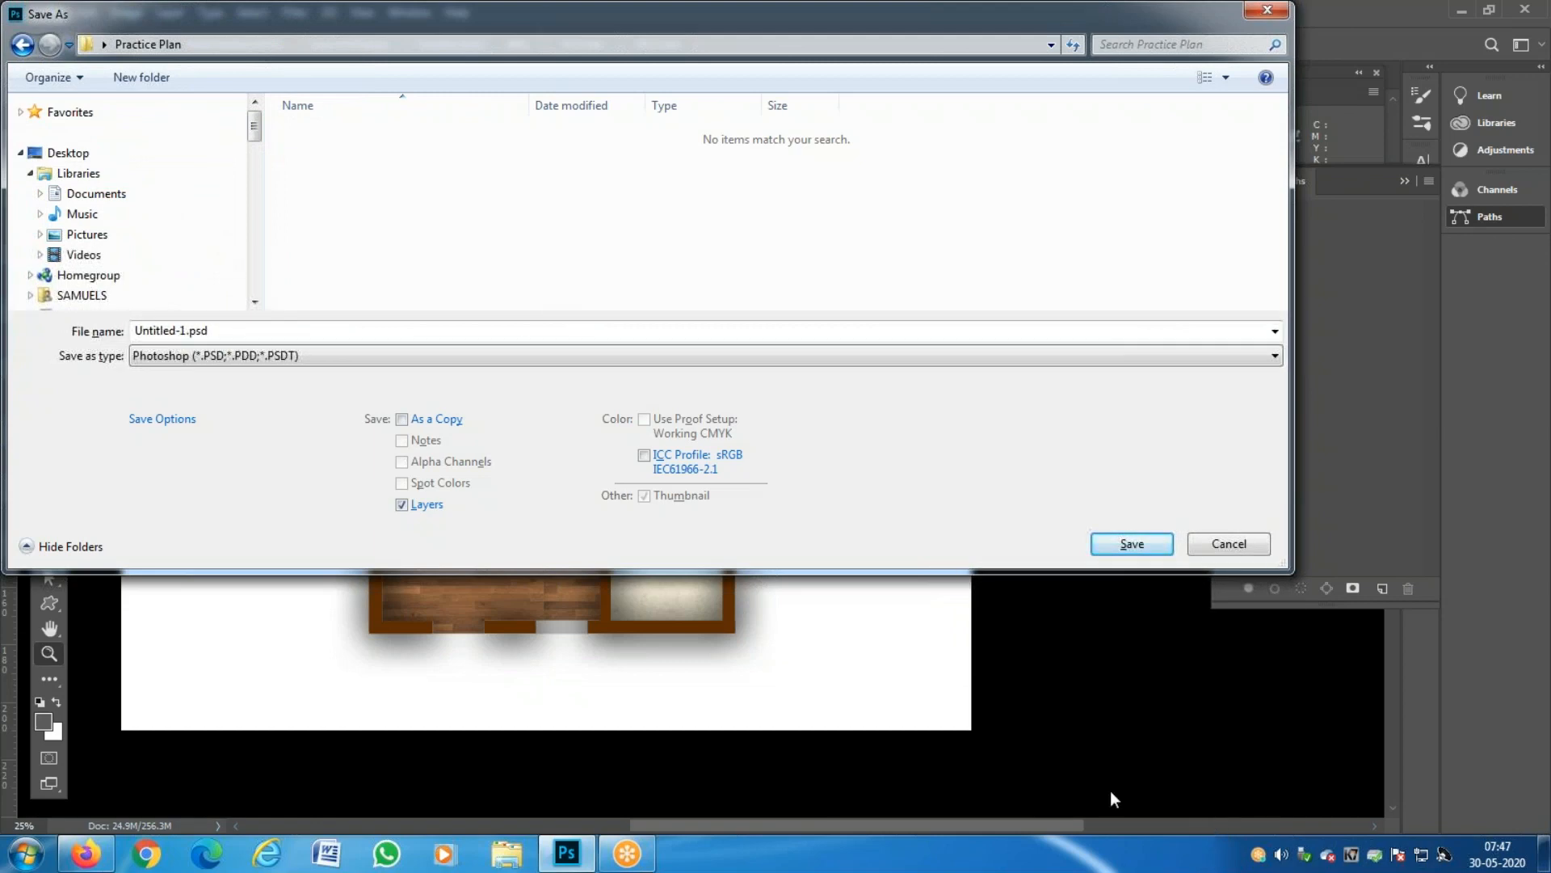